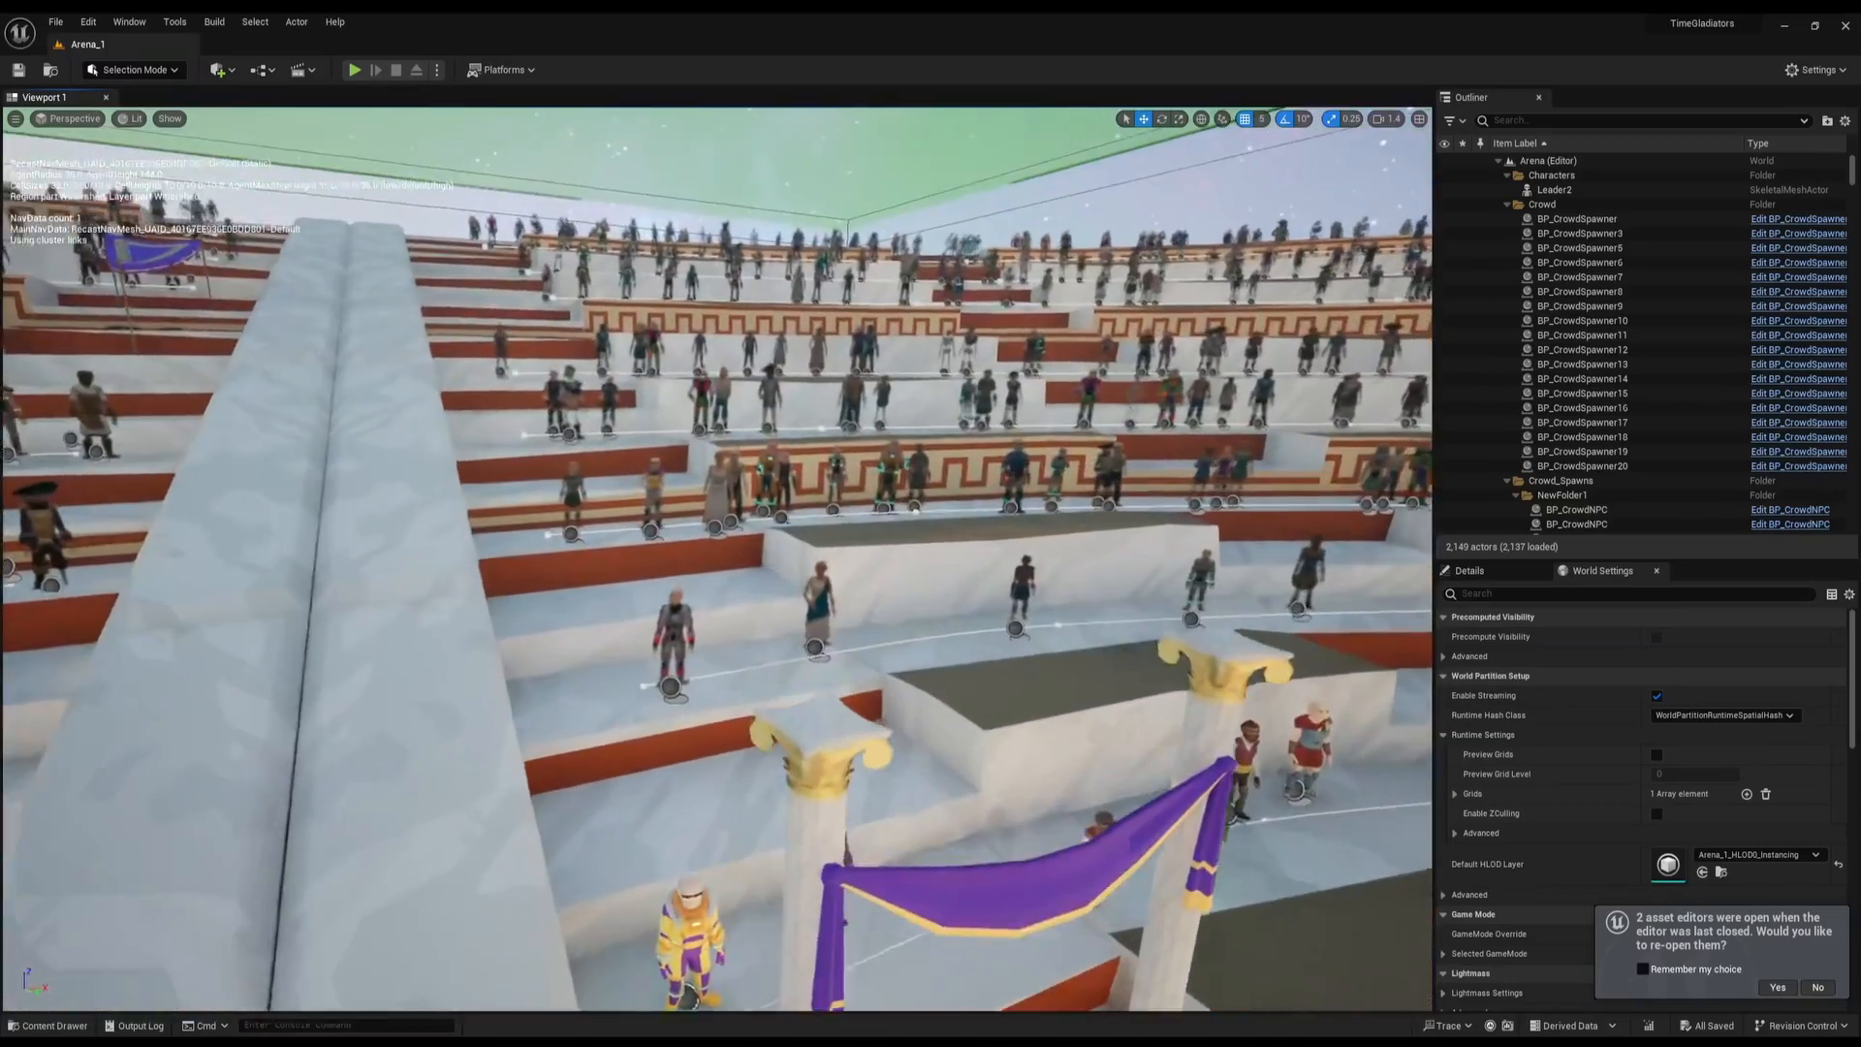
Look over the crowd in the arena stands and stop the play test of the level
{"action": "scroll", "coordinate": [717, 560], "scroll_direction": "down", "scroll_amount": 1}
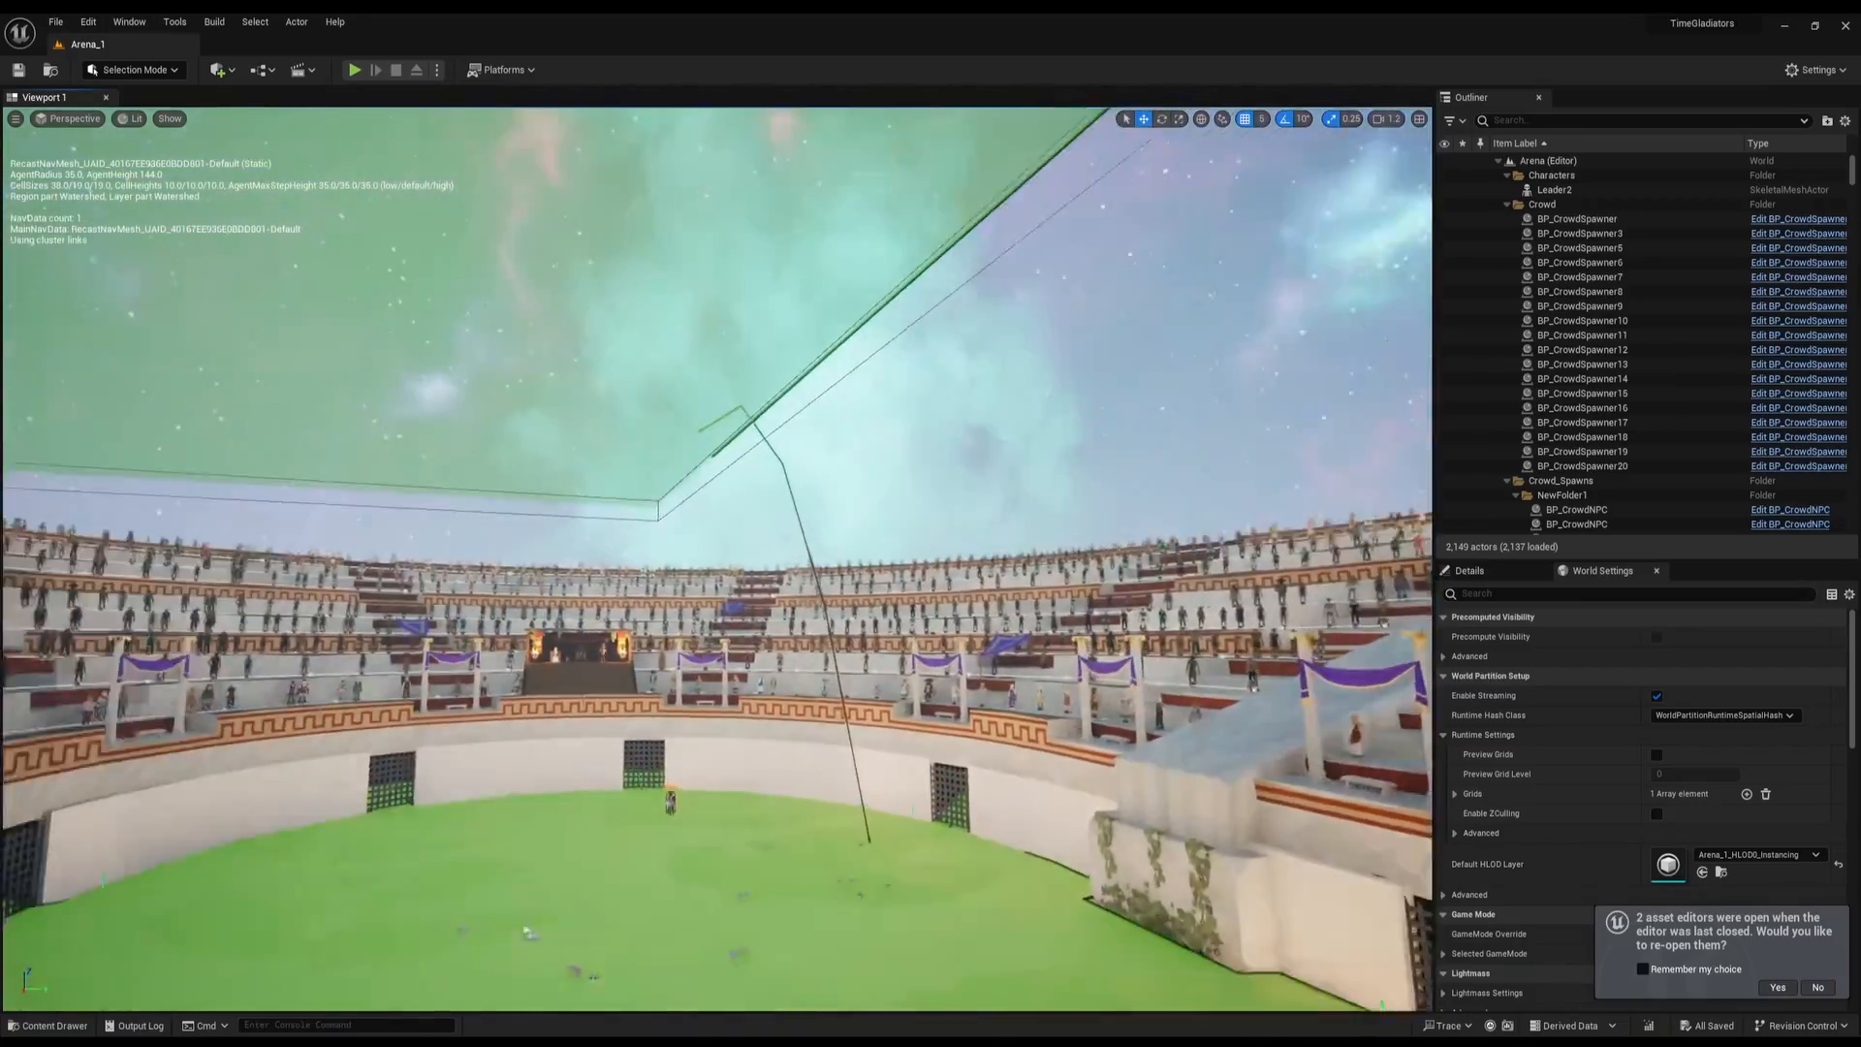
{"action": "right_click_drag", "start_coordinate": [718, 559], "coordinate": [689, 611]}
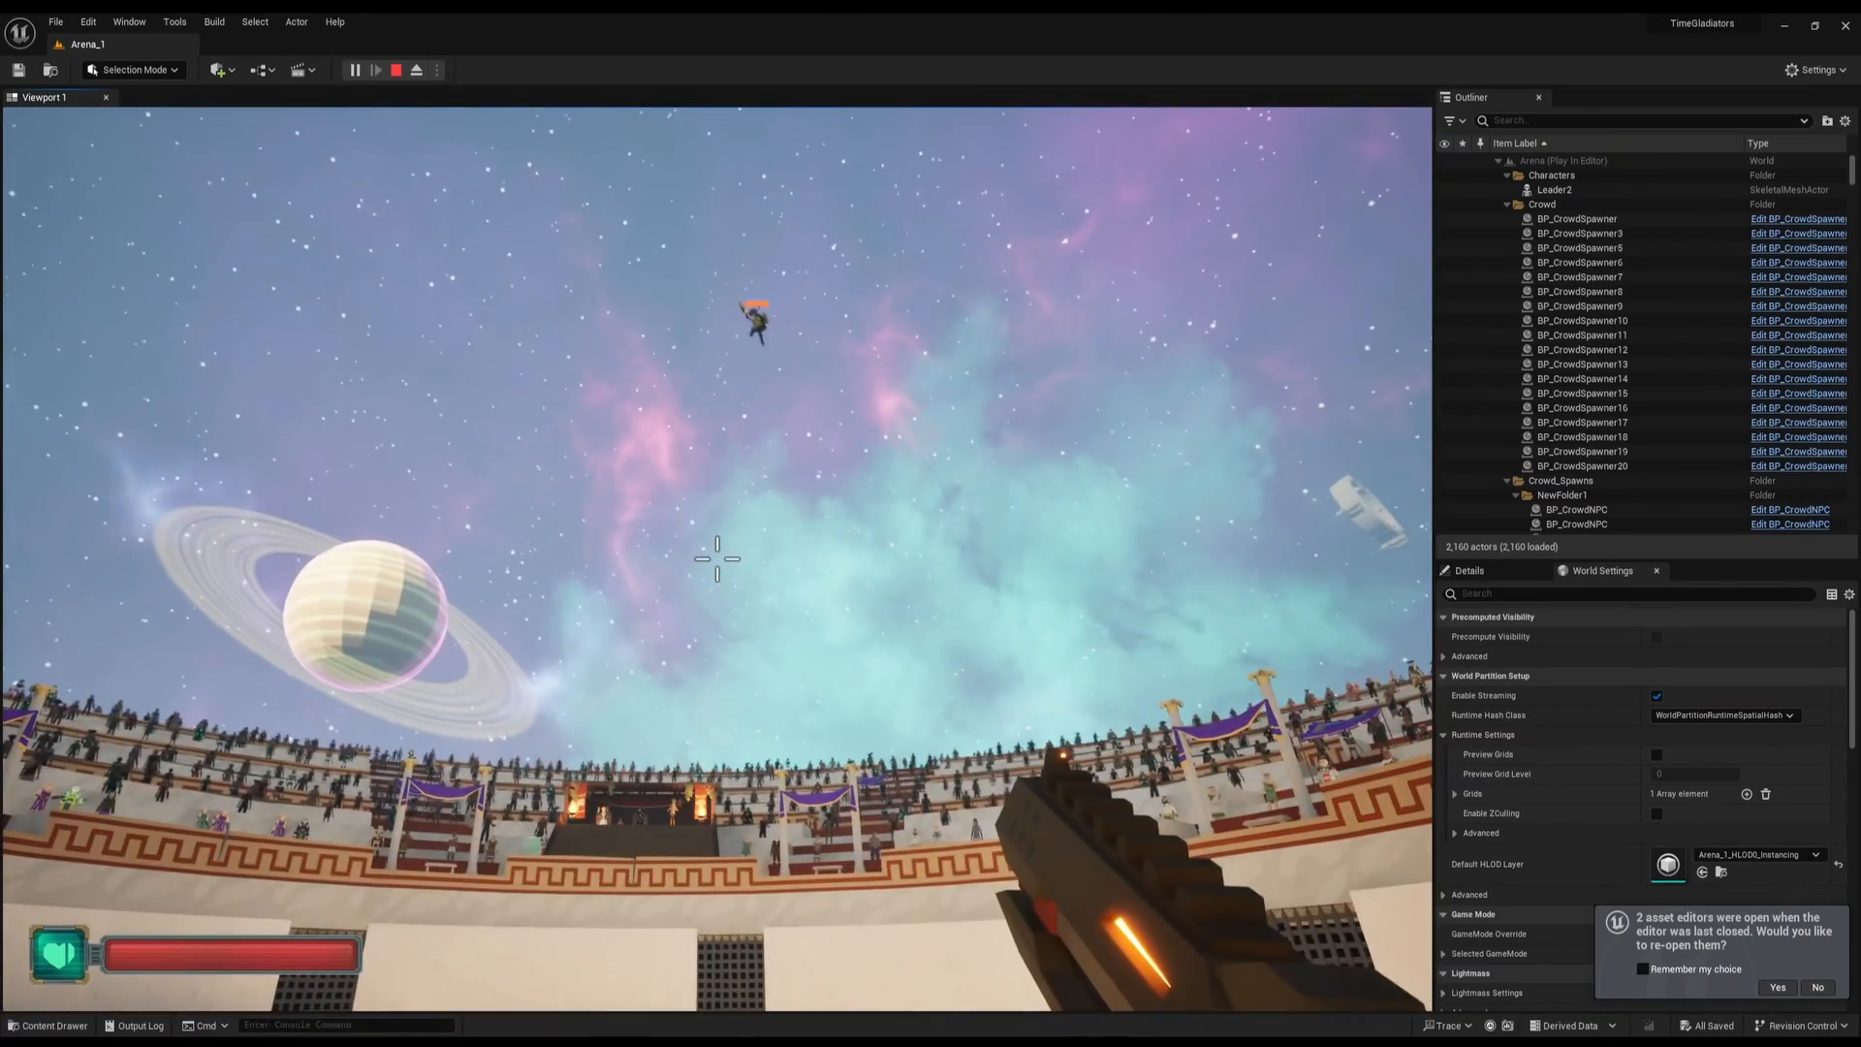
{"action": "key", "text": "Escape"}
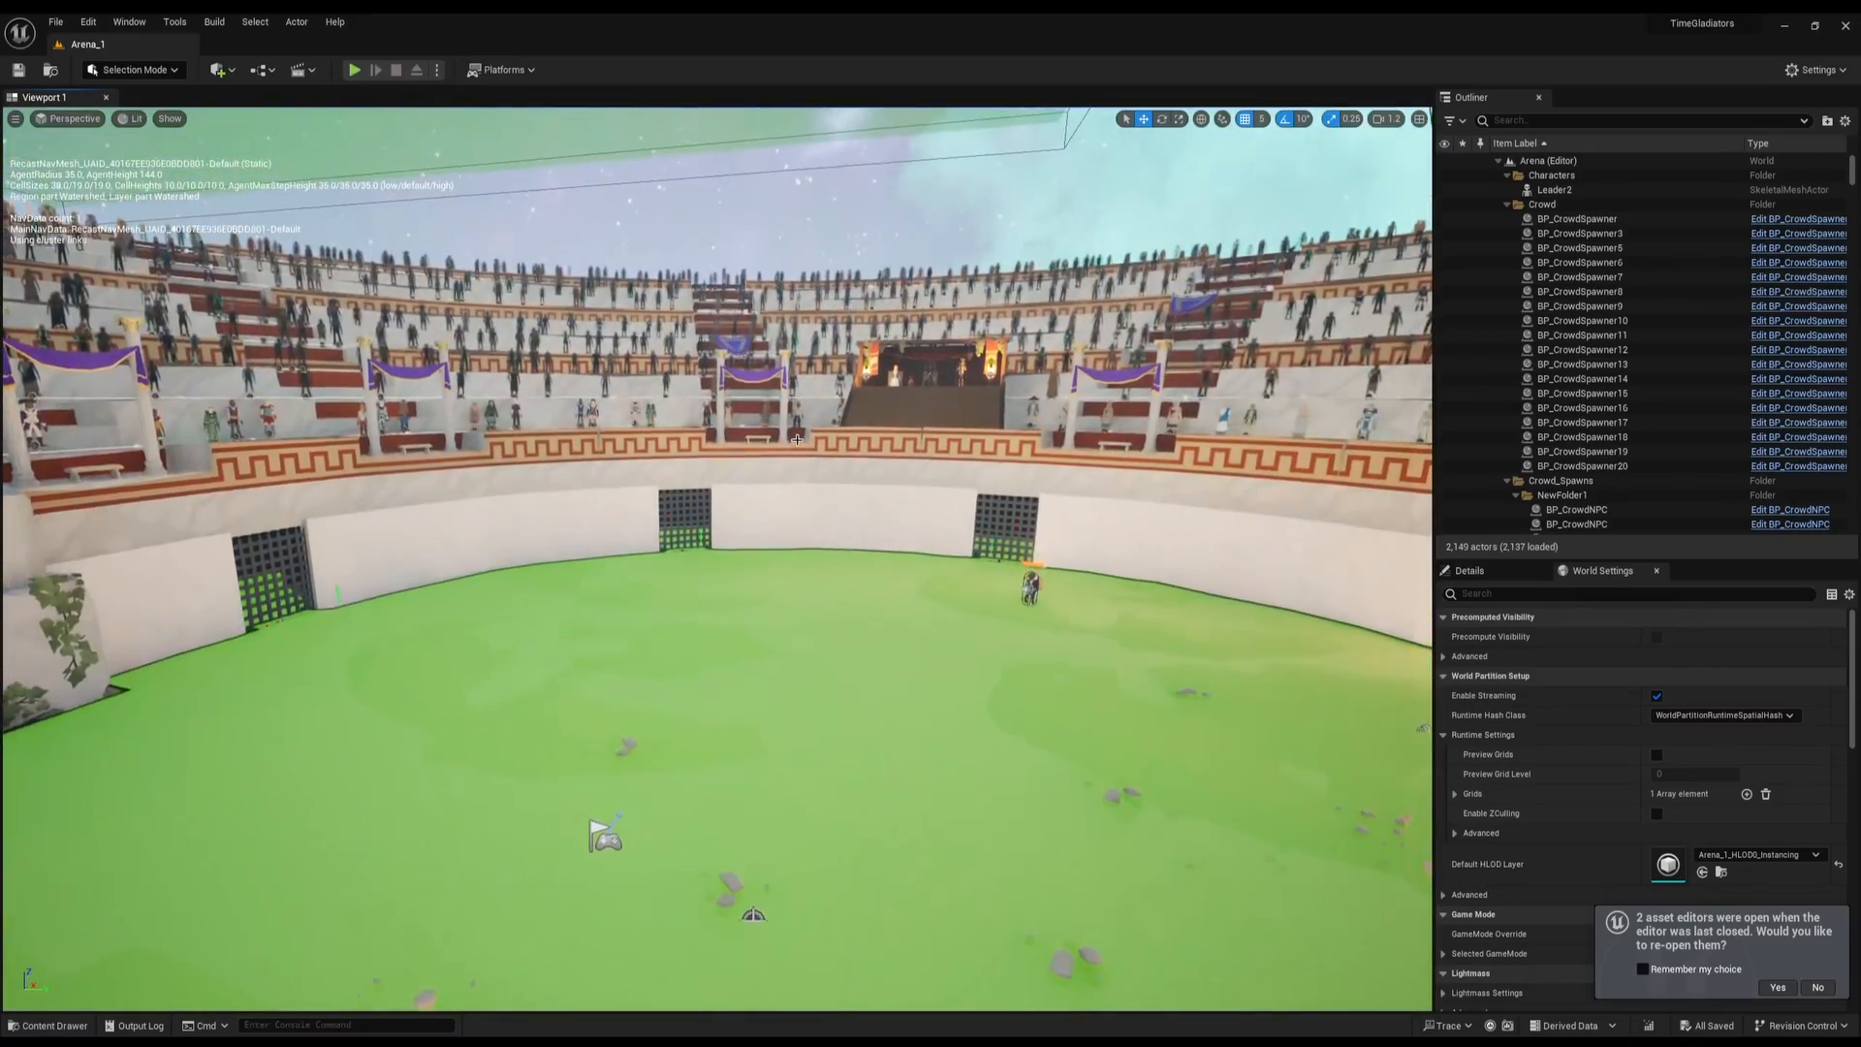
Hide the green navigation mesh overlay on the arena floor and survey the stands
{"action": "key", "text": "p"}
{"action": "right_click_drag", "start_coordinate": [797, 439], "coordinate": [1182, 378]}
{"action": "key", "text": "w"}
{"action": "scroll", "coordinate": [797, 439], "scroll_direction": "up", "scroll_amount": 1}
{"action": "key", "text": "s"}
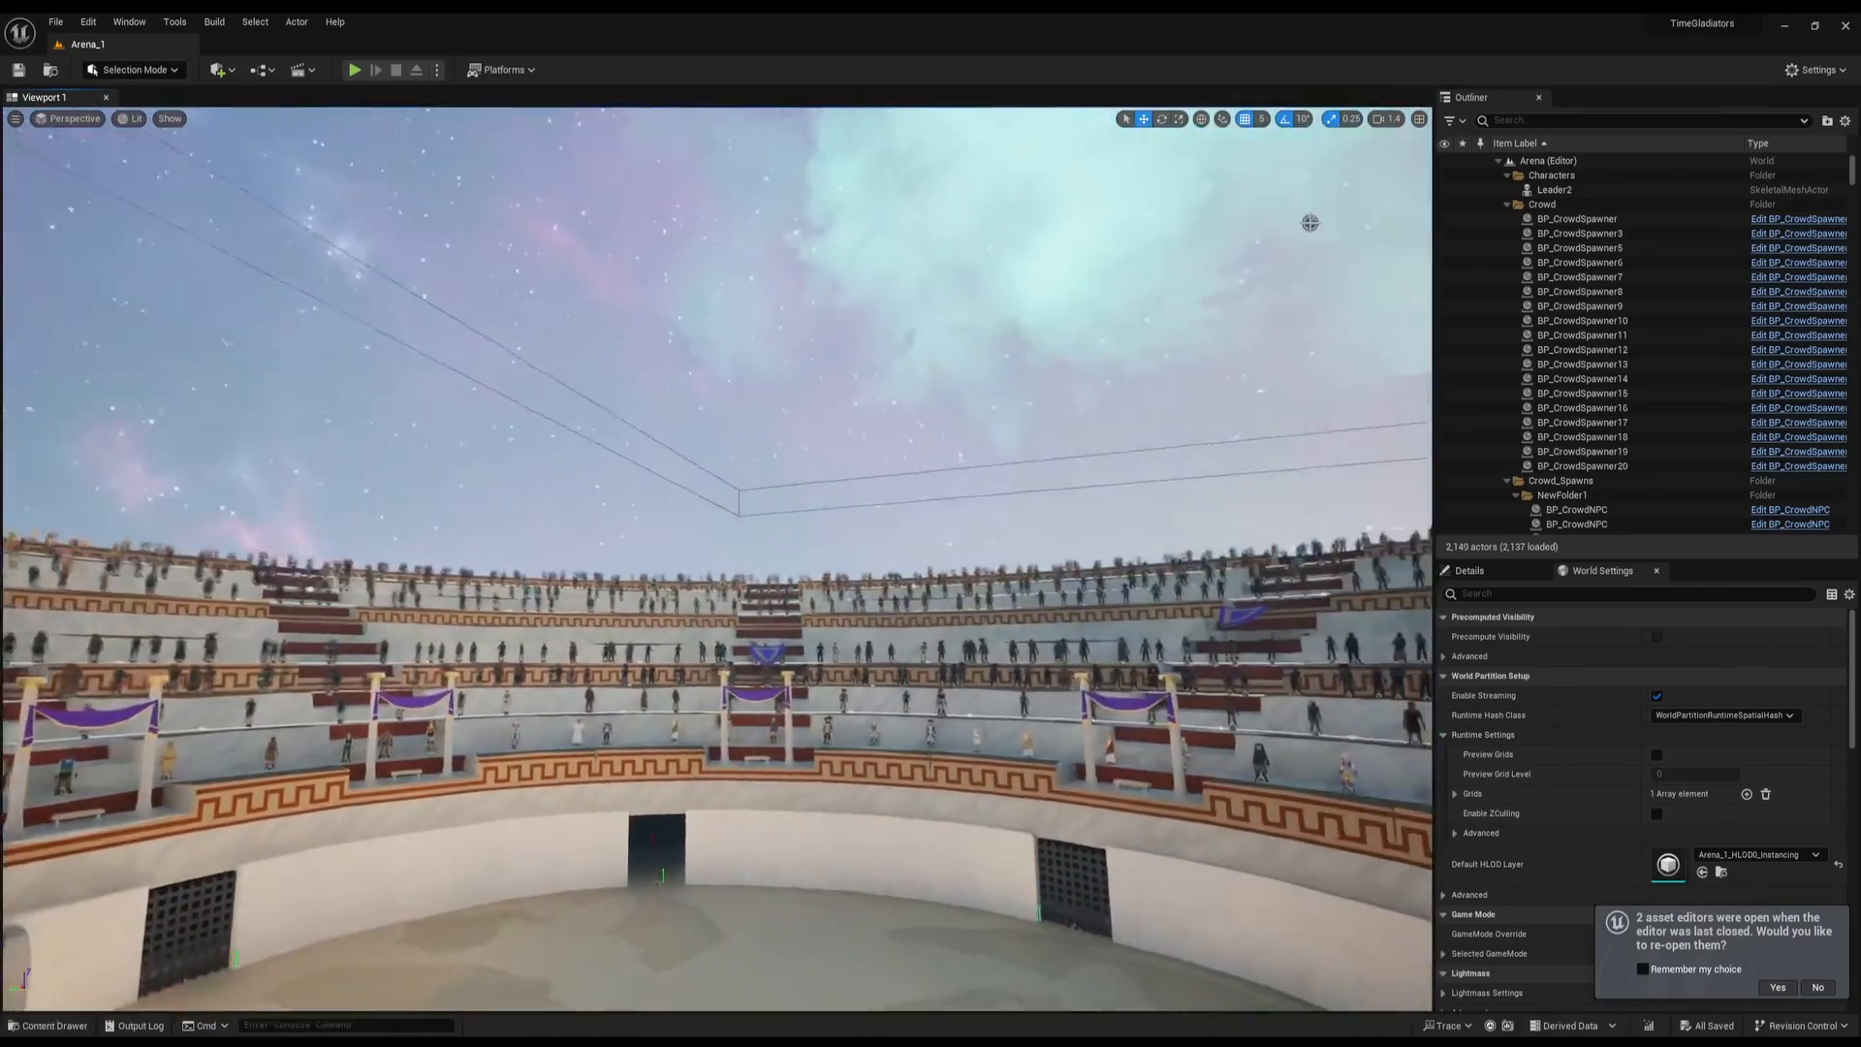
{"action": "right_click_drag", "start_coordinate": [1310, 223], "coordinate": [1212, 498]}
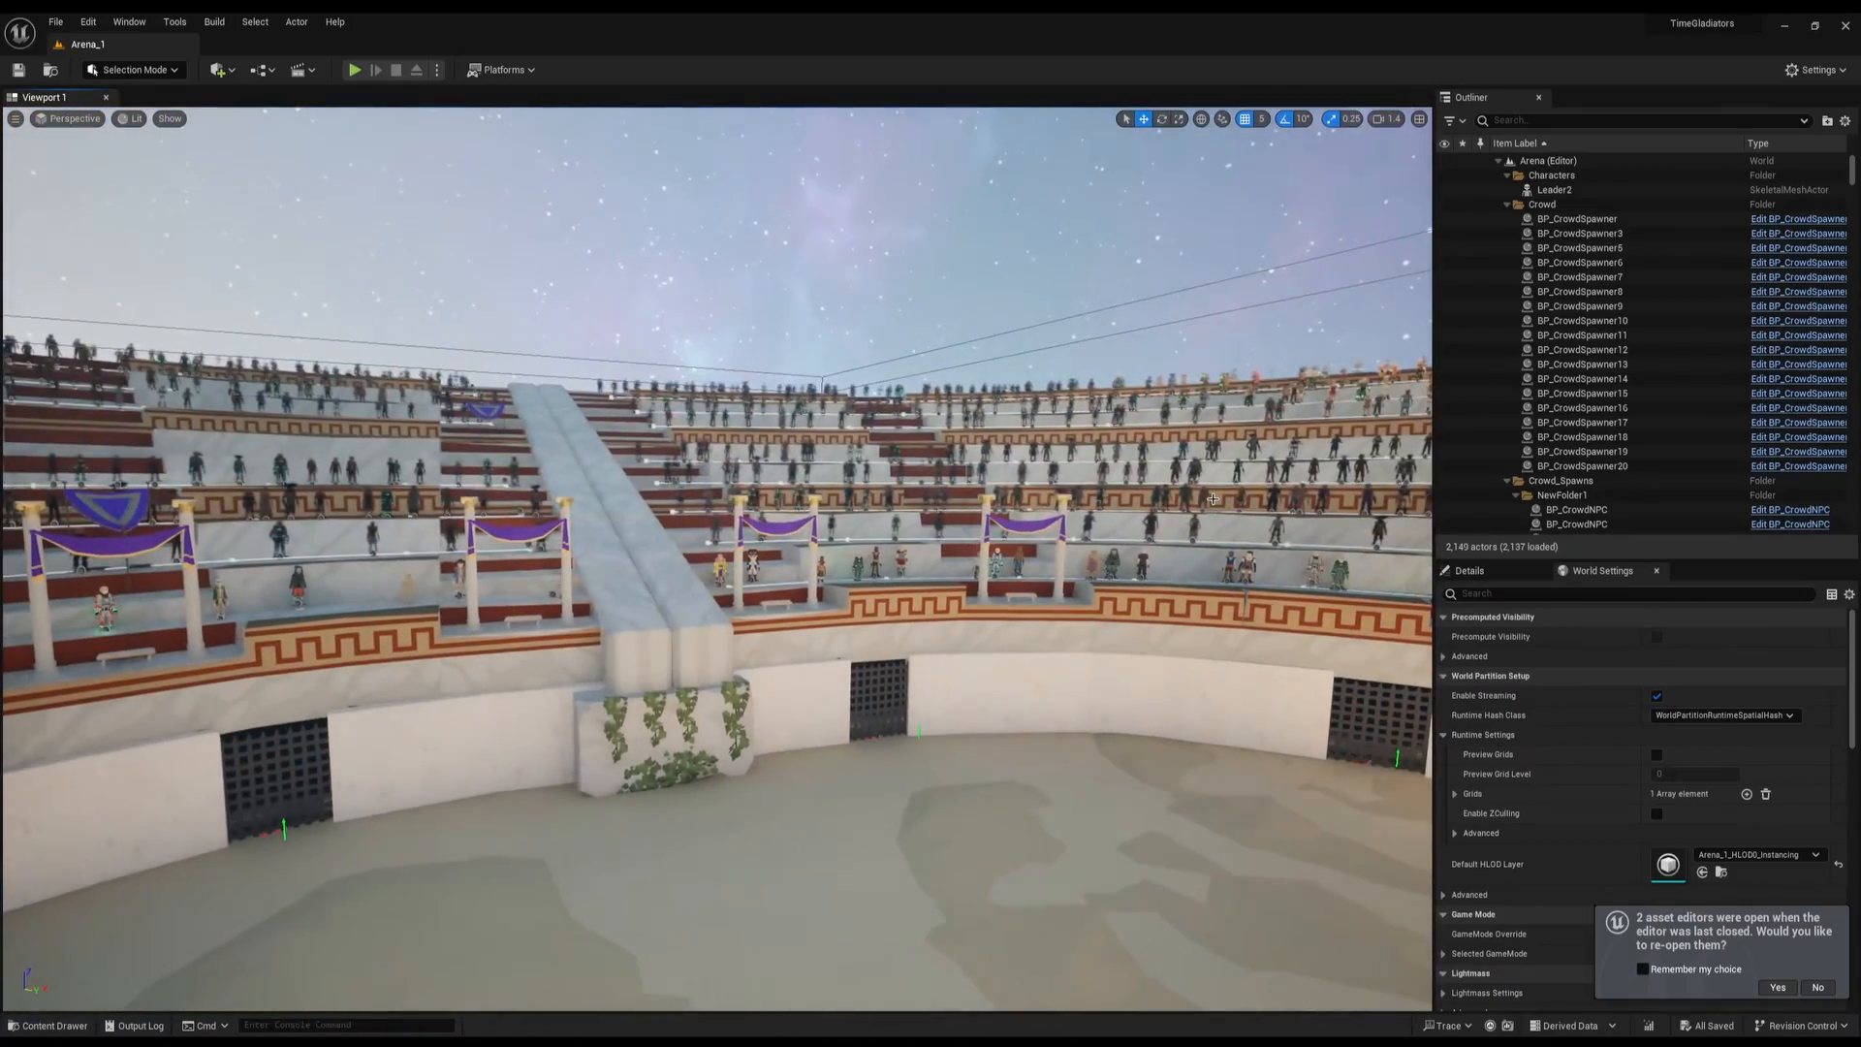
Focus on a crowd NPC in the stands and open its BP_CrowdNPC blueprint for editing
{"action": "key", "text": "w"}
{"action": "right_click_drag", "start_coordinate": [942, 660], "coordinate": [715, 568]}
{"action": "left_click", "coordinate": [716, 567]}
{"action": "key", "text": "f"}
{"action": "key", "text": "ctrl+b"}
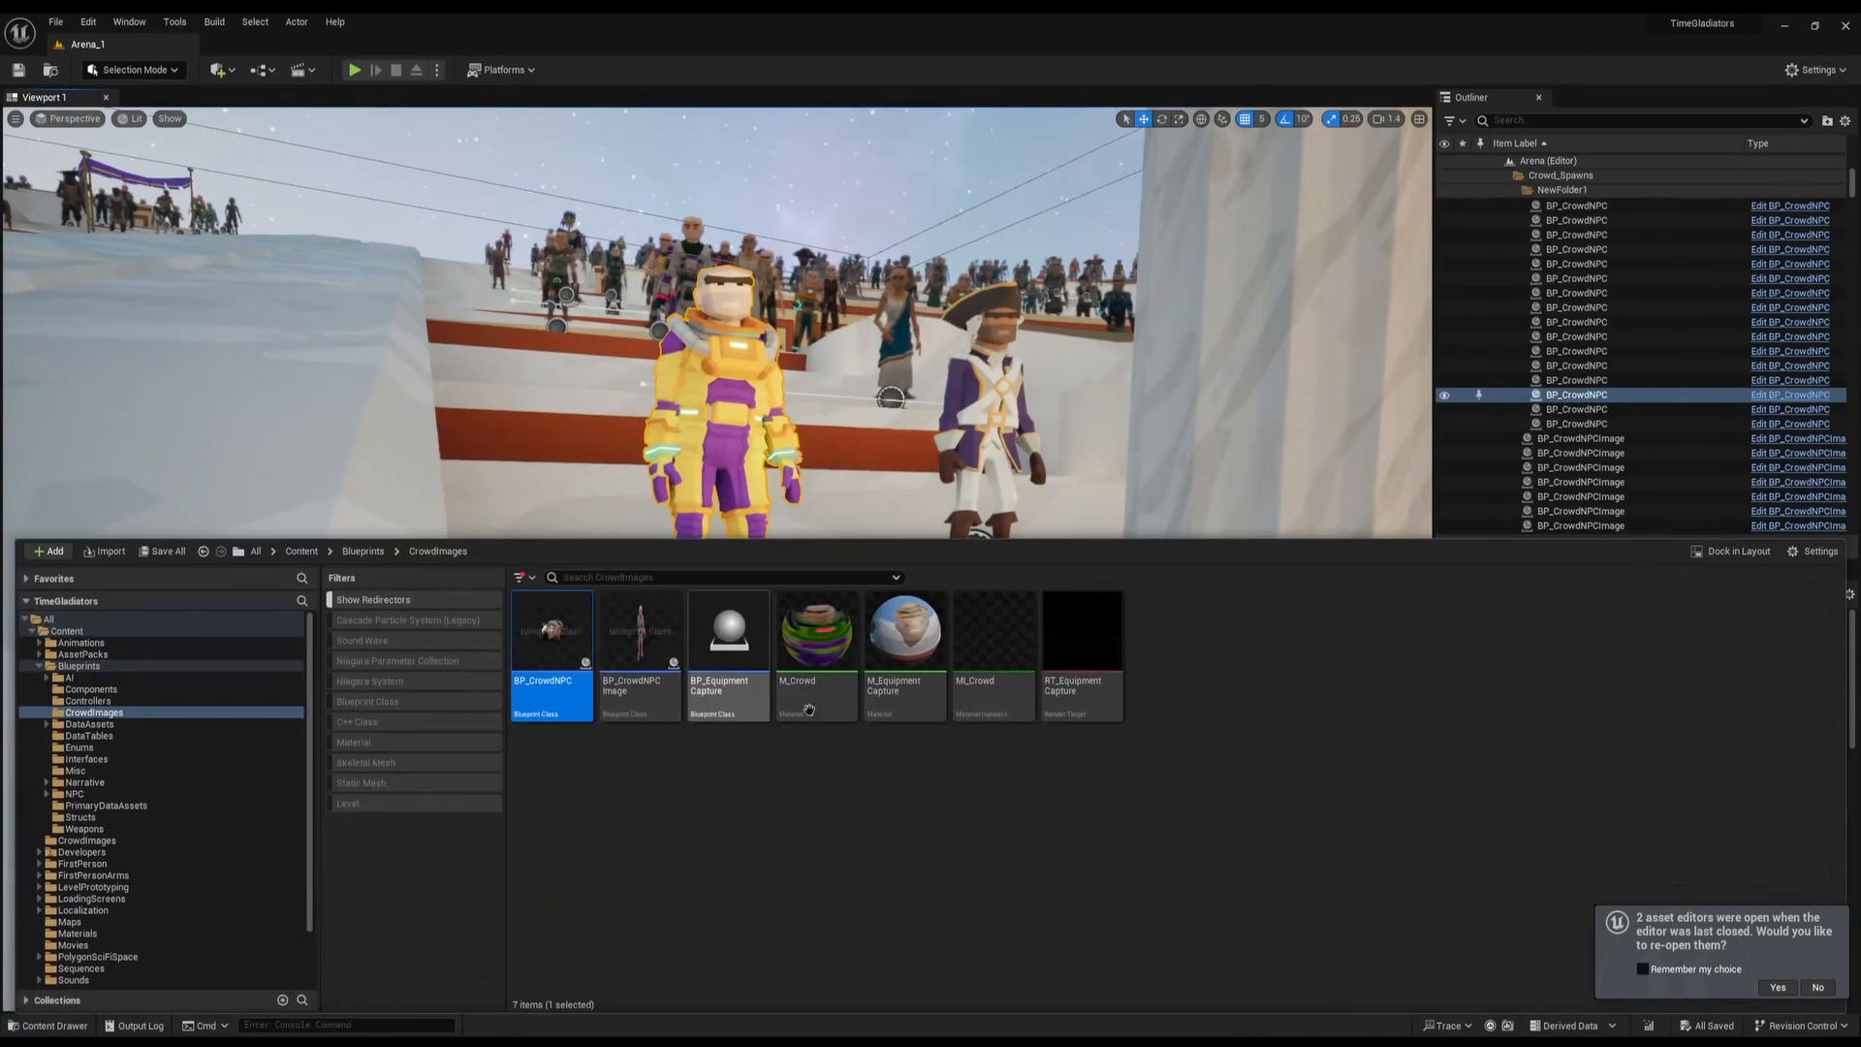
{"action": "double_click", "coordinate": [551, 669]}
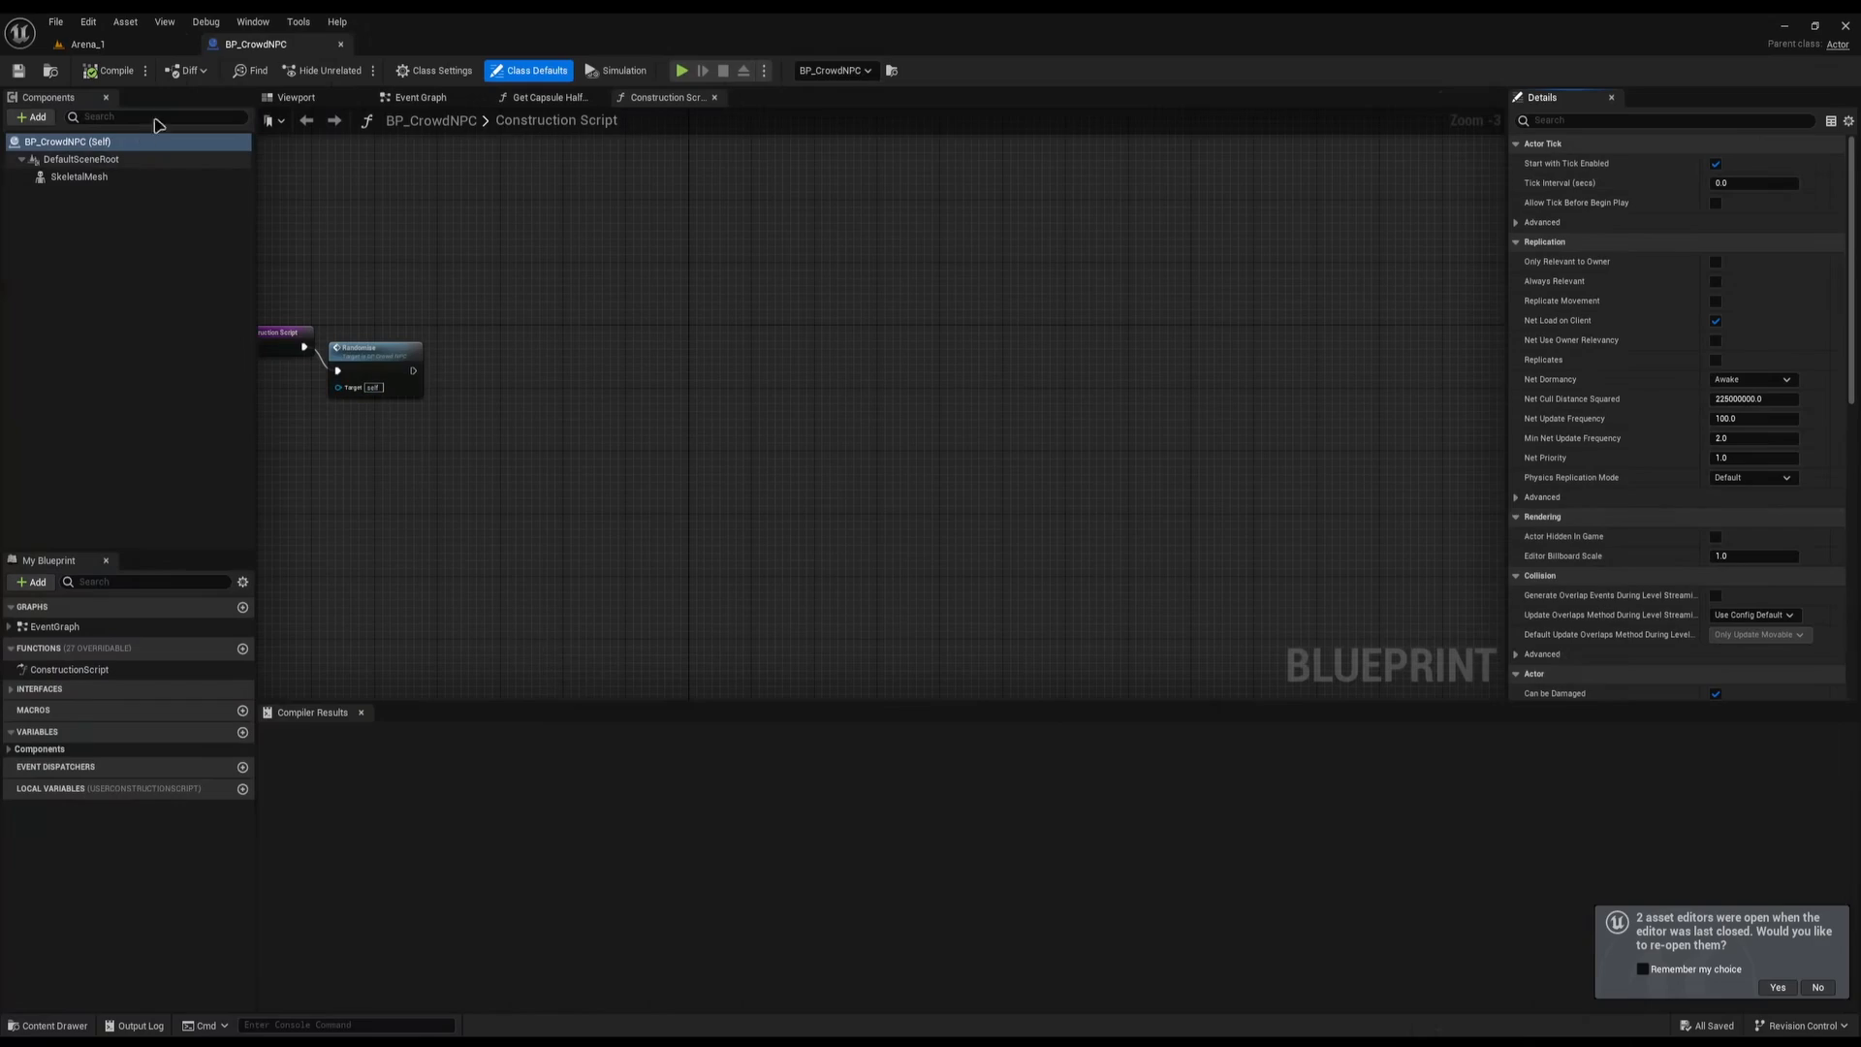
Examine the SkeletalMesh character and its idle animation from several distances in the blueprint's 3D preview
{"action": "left_click", "coordinate": [928, 379]}
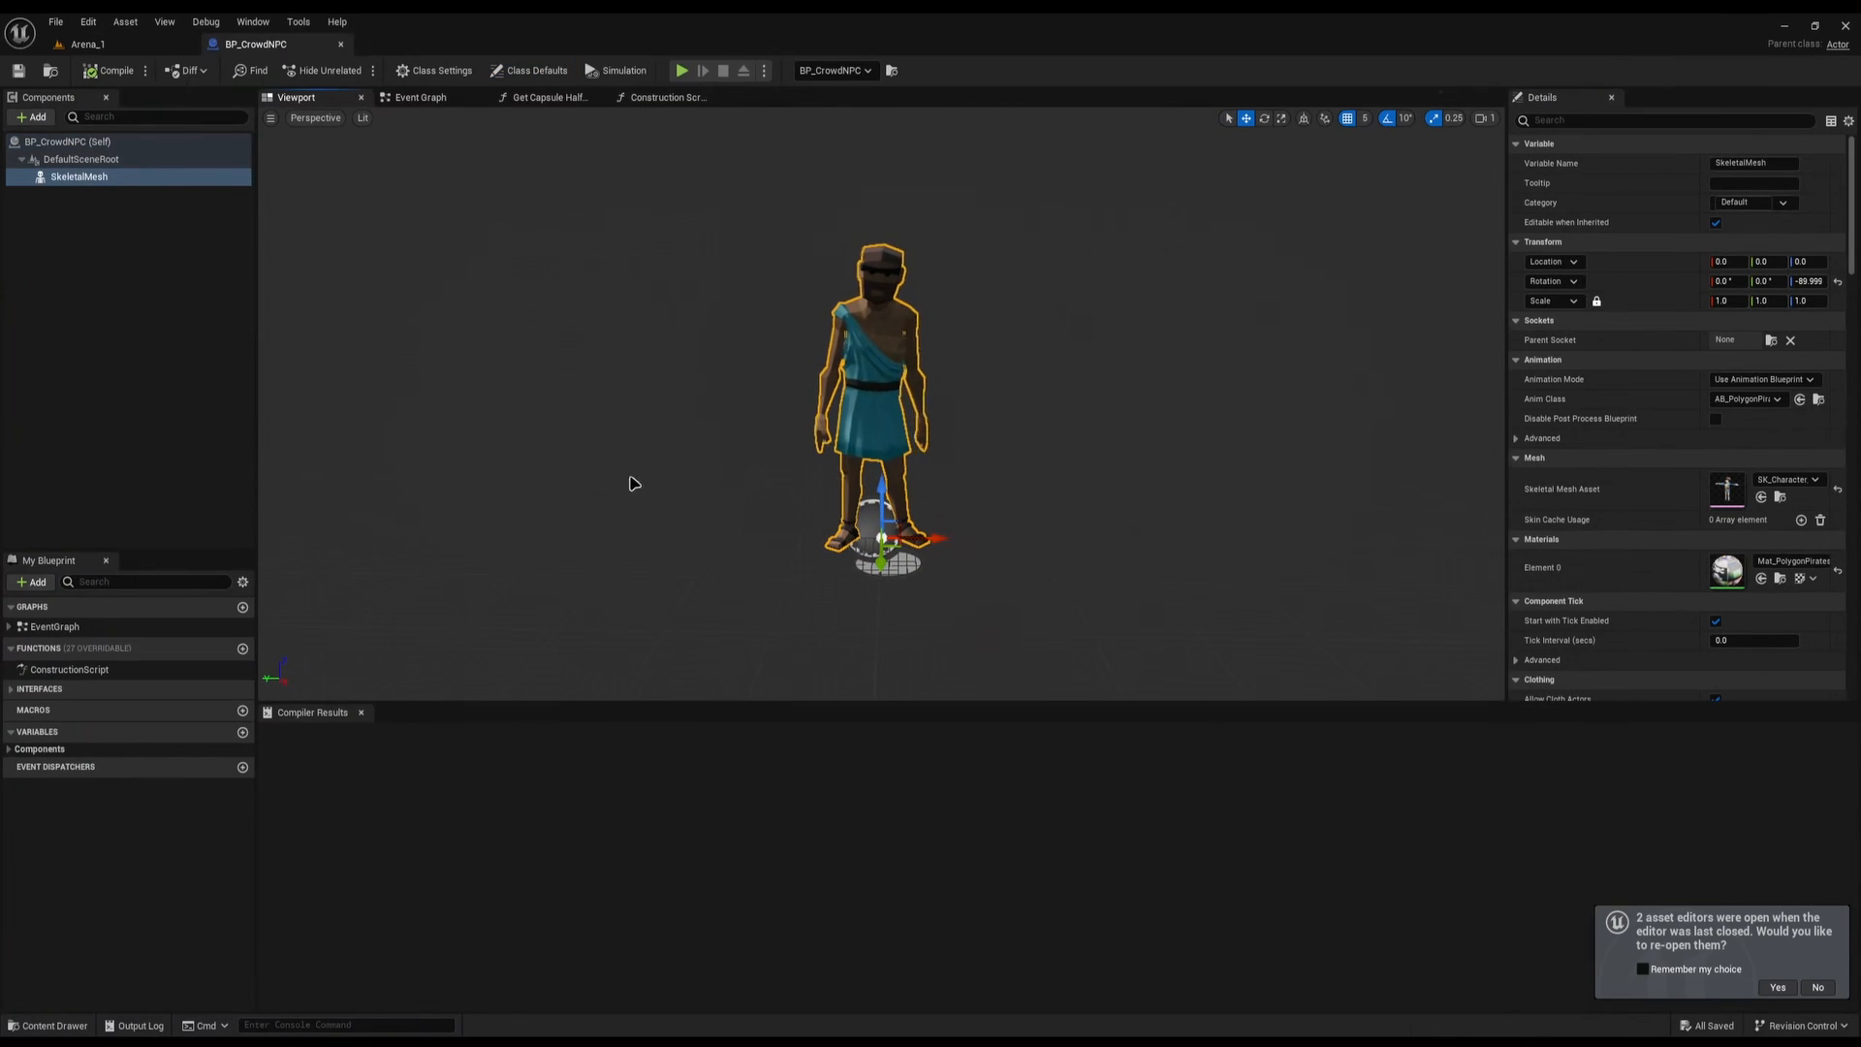
{"action": "key", "text": "w"}
{"action": "scroll", "coordinate": [929, 379], "scroll_direction": "down", "scroll_amount": 1}
{"action": "right_click_drag", "start_coordinate": [928, 379], "coordinate": [586, 368]}
{"action": "key", "text": "d"}
{"action": "key", "text": "s"}
{"action": "key", "text": "a"}
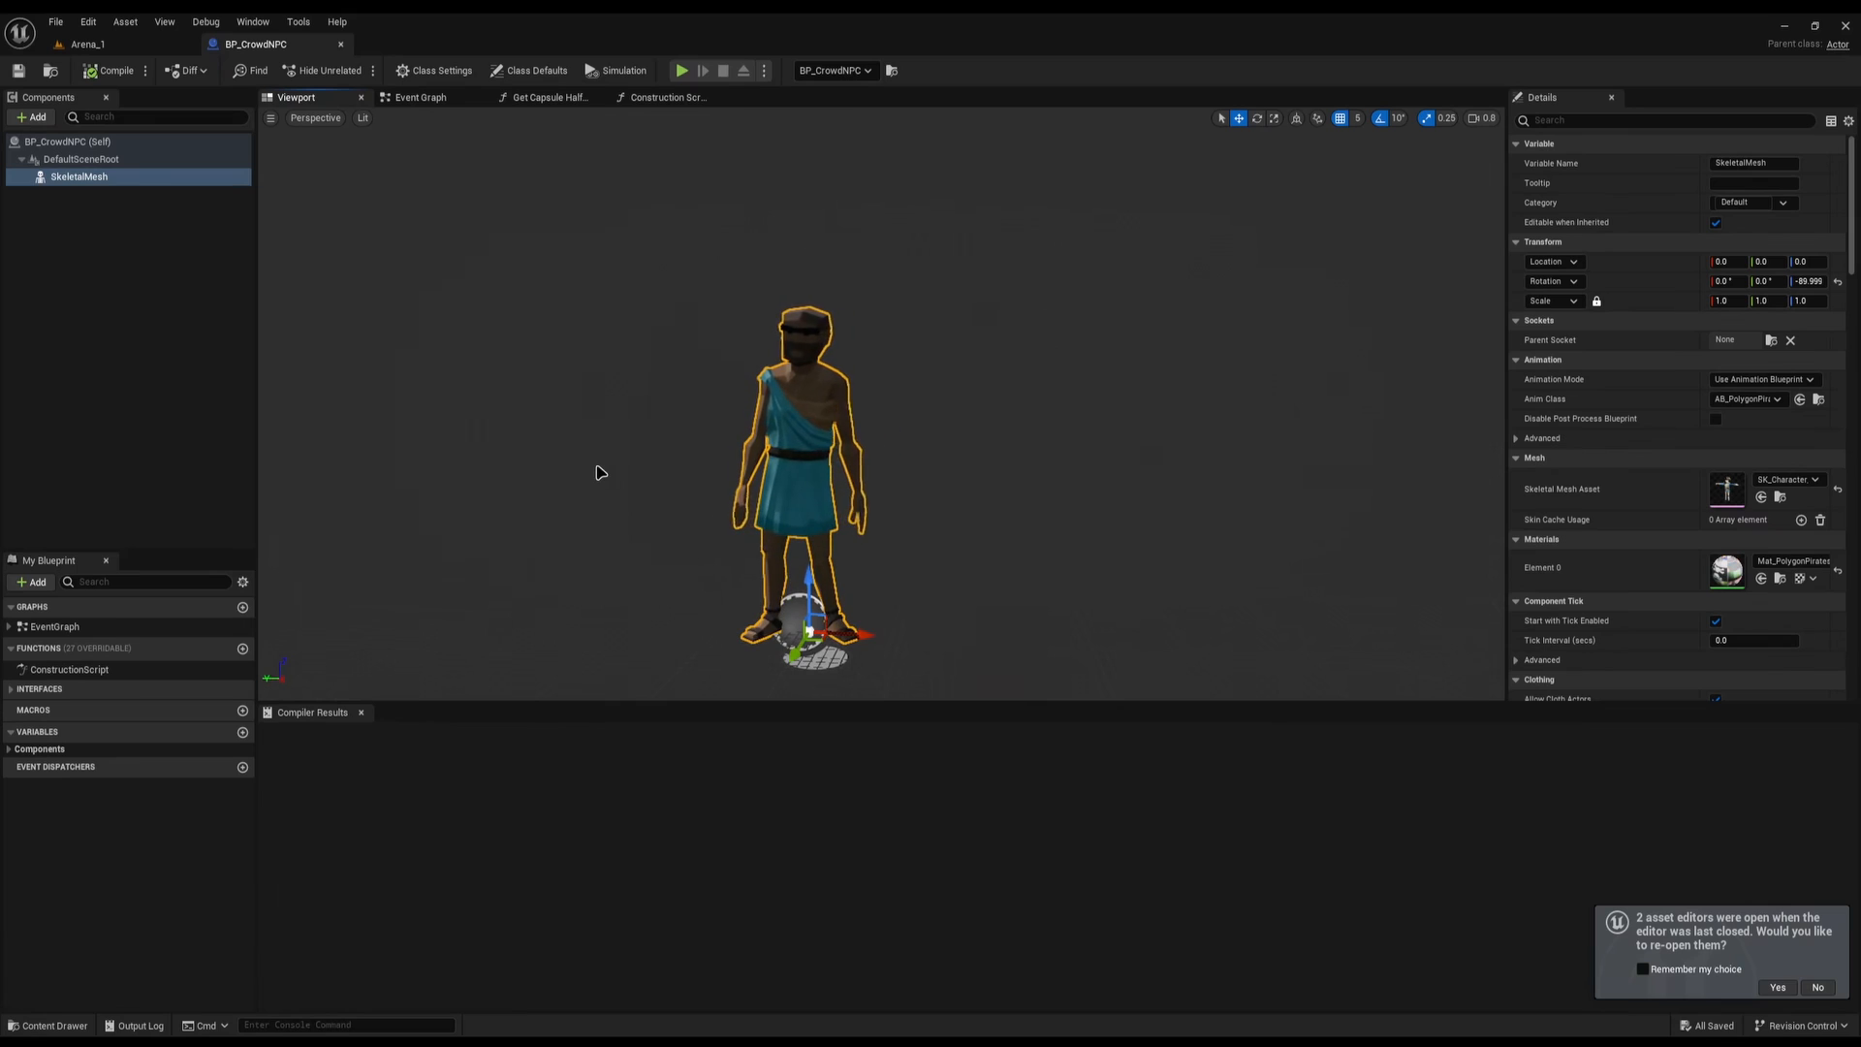
{"action": "right_click_drag", "start_coordinate": [596, 472], "coordinate": [620, 489]}
{"action": "key", "text": "w"}
{"action": "key", "text": "w"}
{"action": "key", "text": "s"}
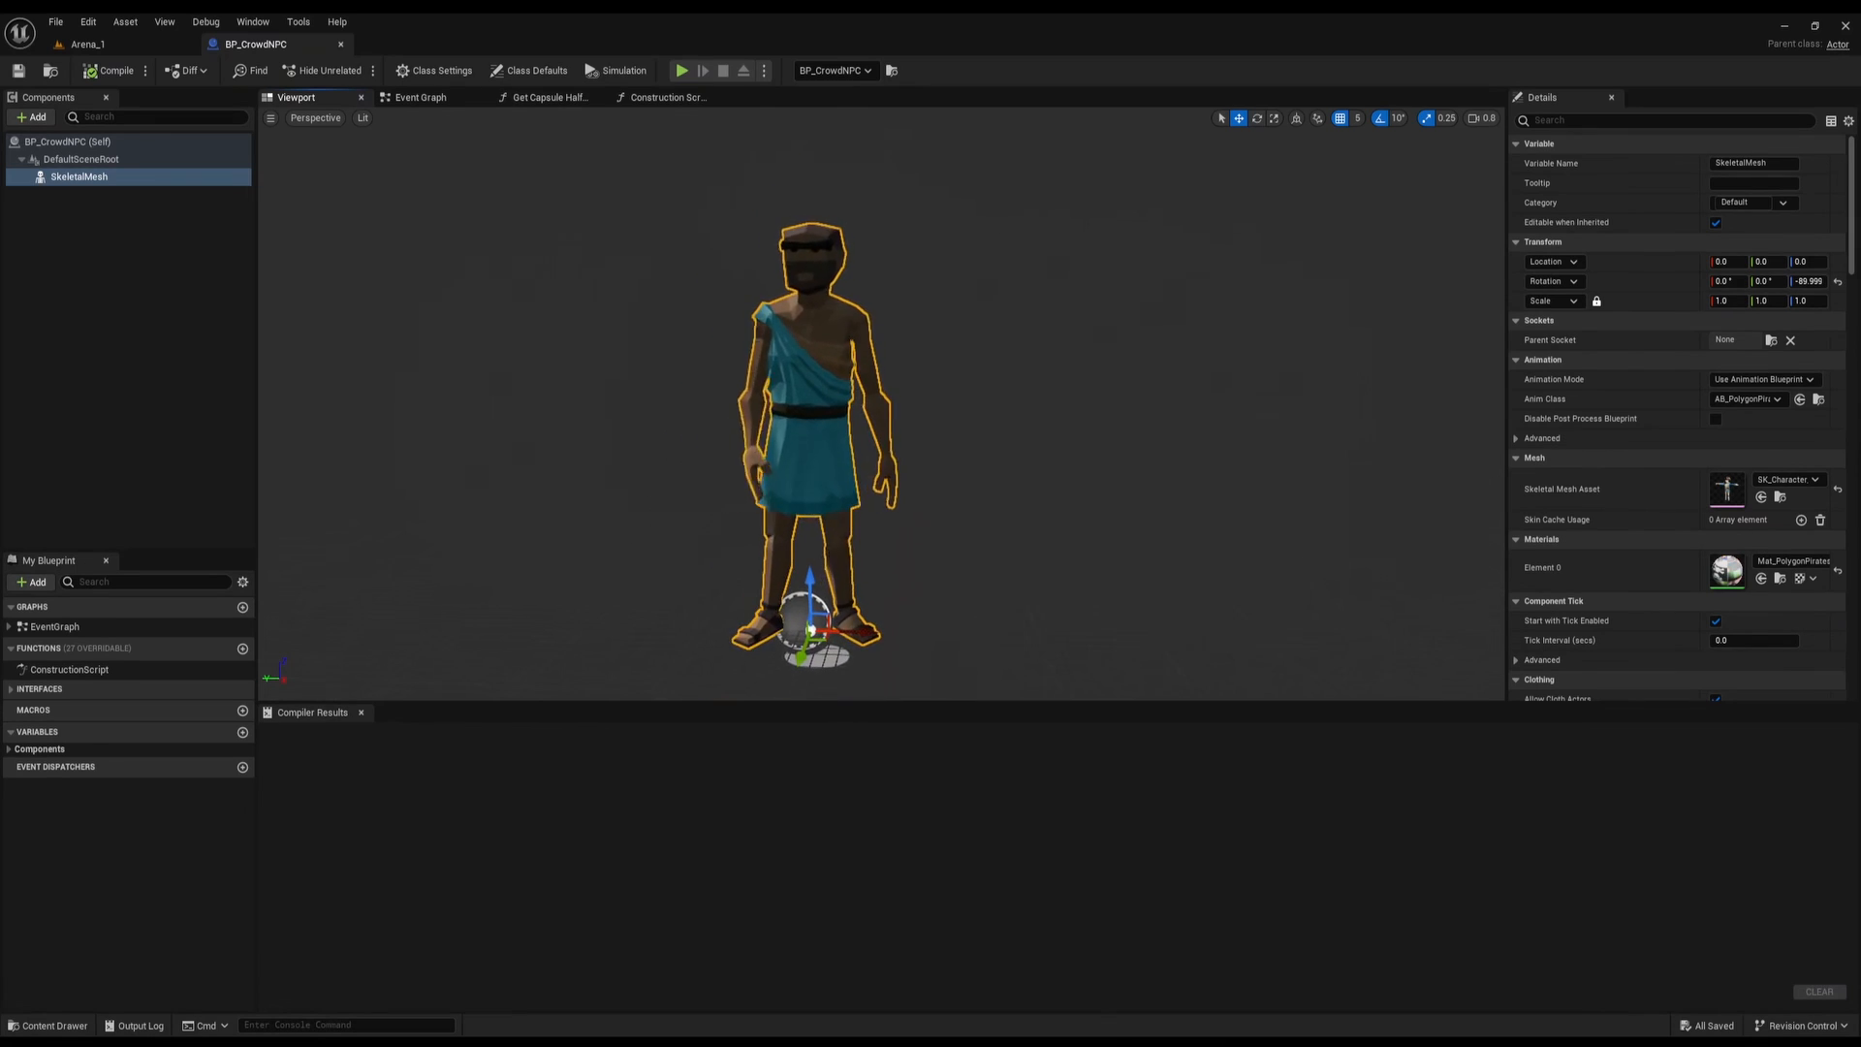
Review the event graph and the SkeletalMesh component, and locate its assigned animation blueprint among the project assets
{"action": "left_click", "coordinate": [421, 97]}
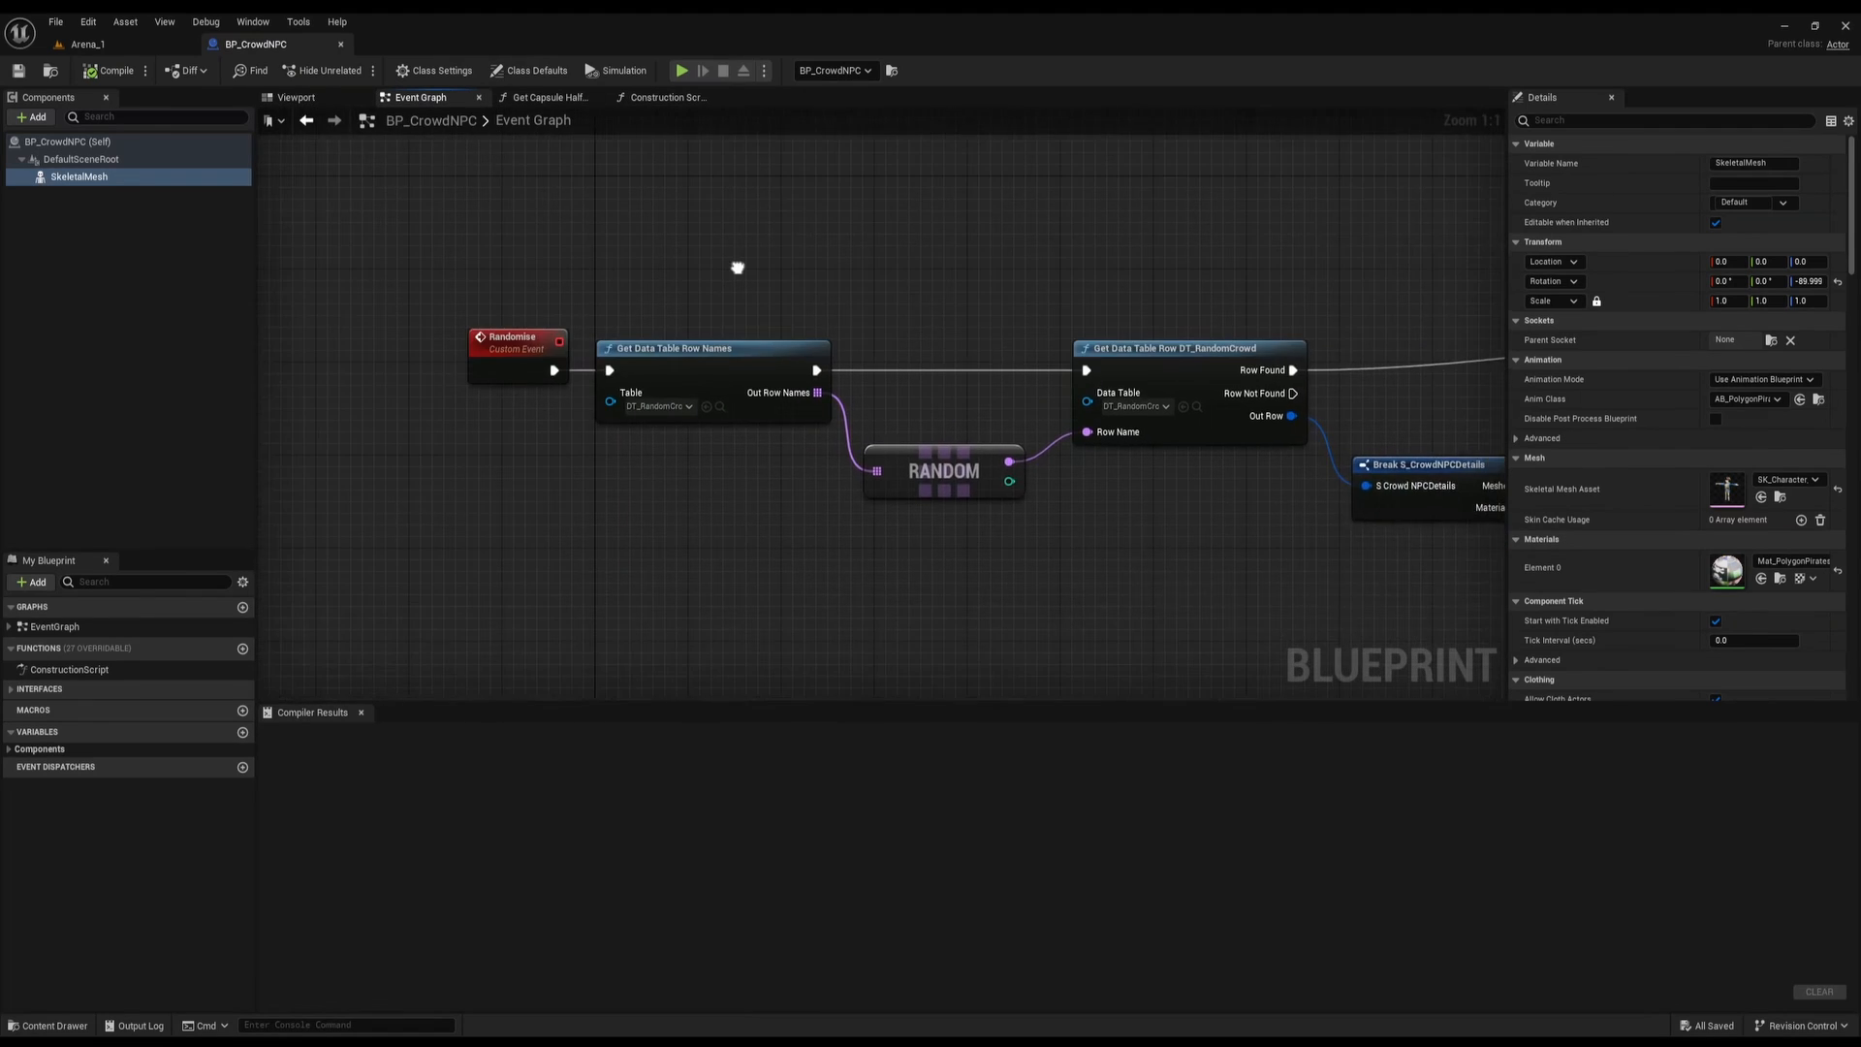
{"action": "left_click", "coordinate": [296, 97]}
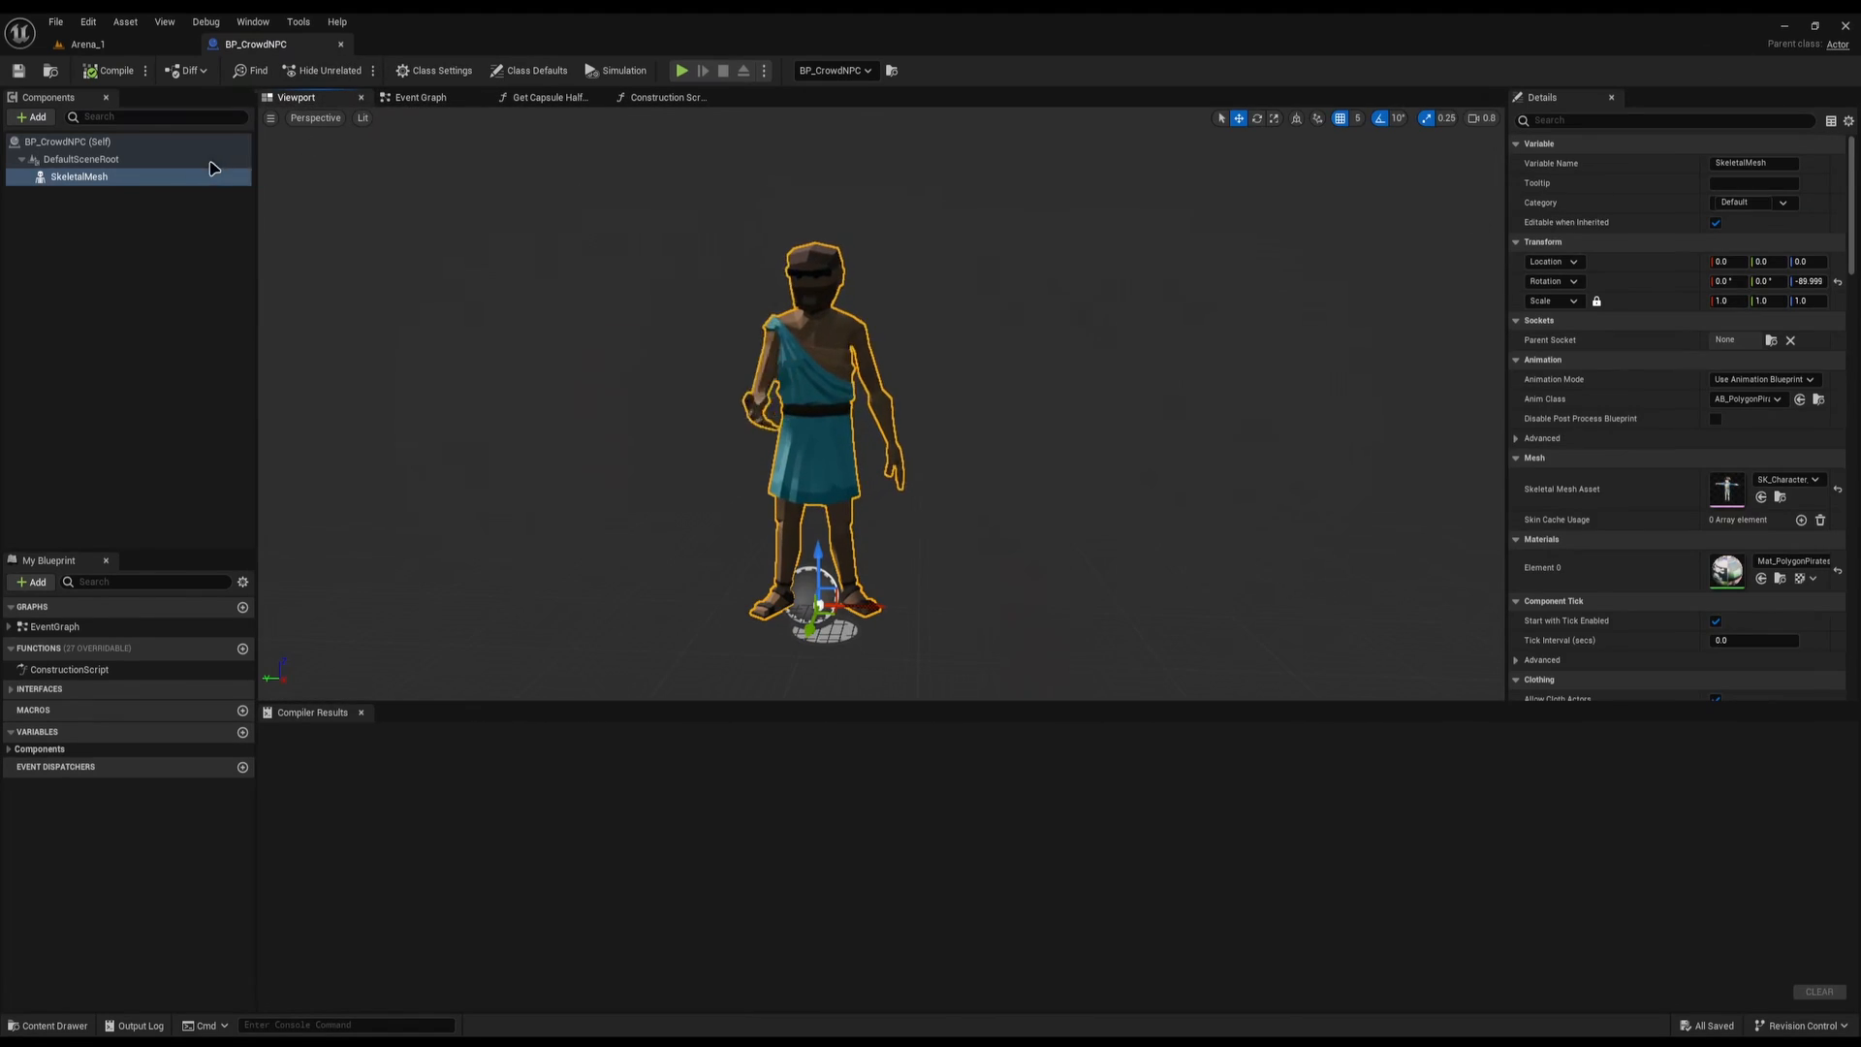
{"action": "left_click", "coordinate": [211, 175]}
{"action": "left_click", "coordinate": [813, 299]}
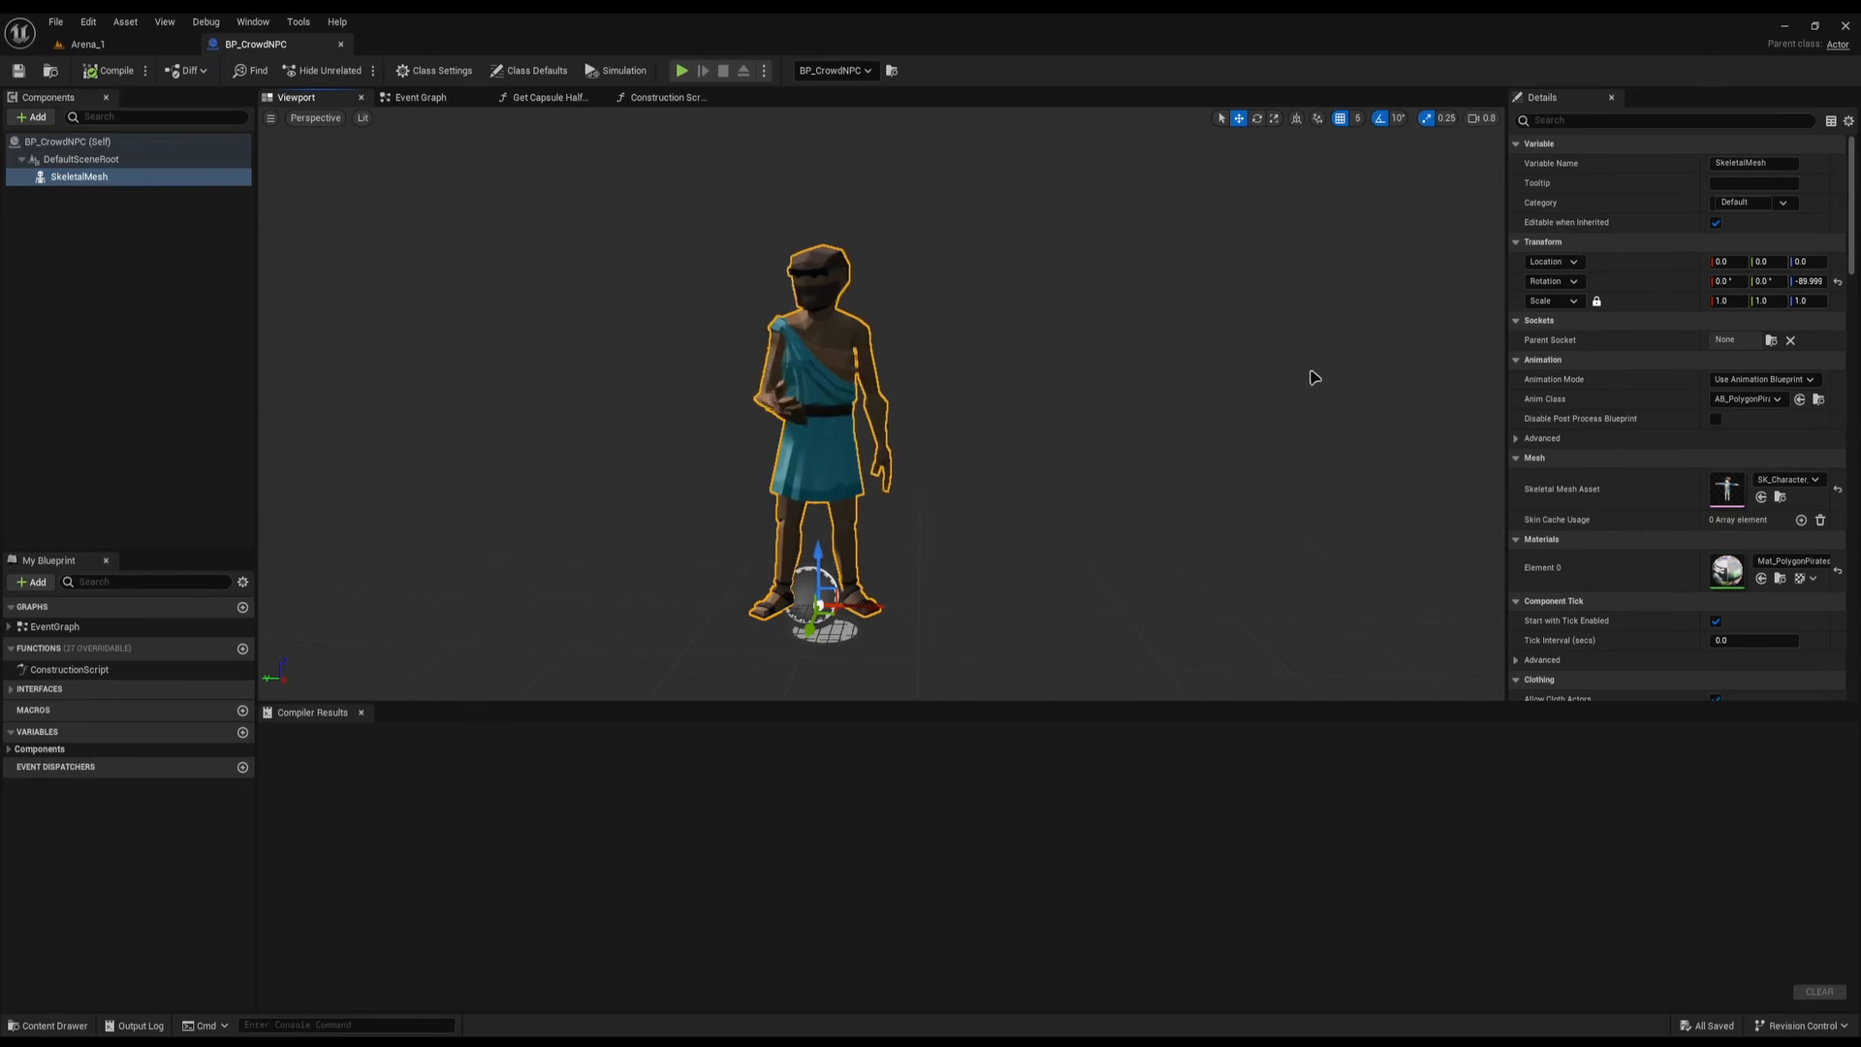
{"action": "left_click", "coordinate": [1819, 399]}
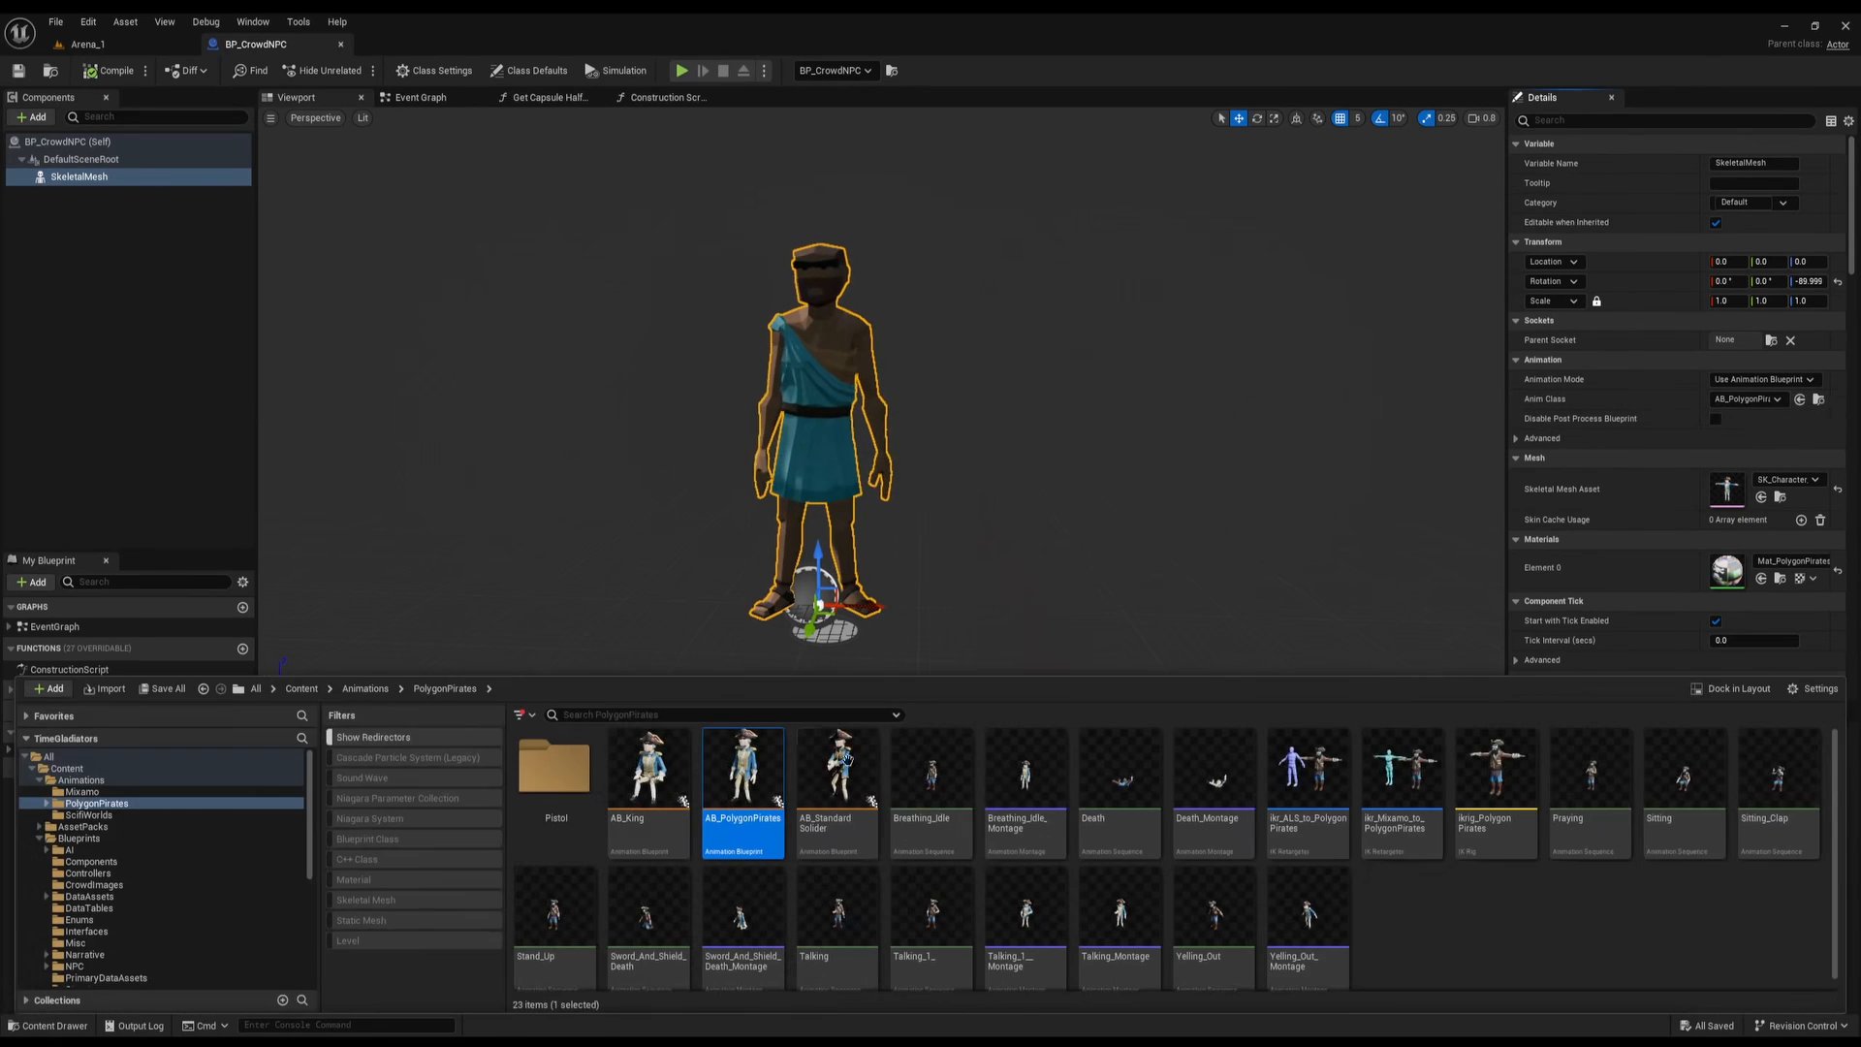
{"action": "left_click", "coordinate": [979, 308]}
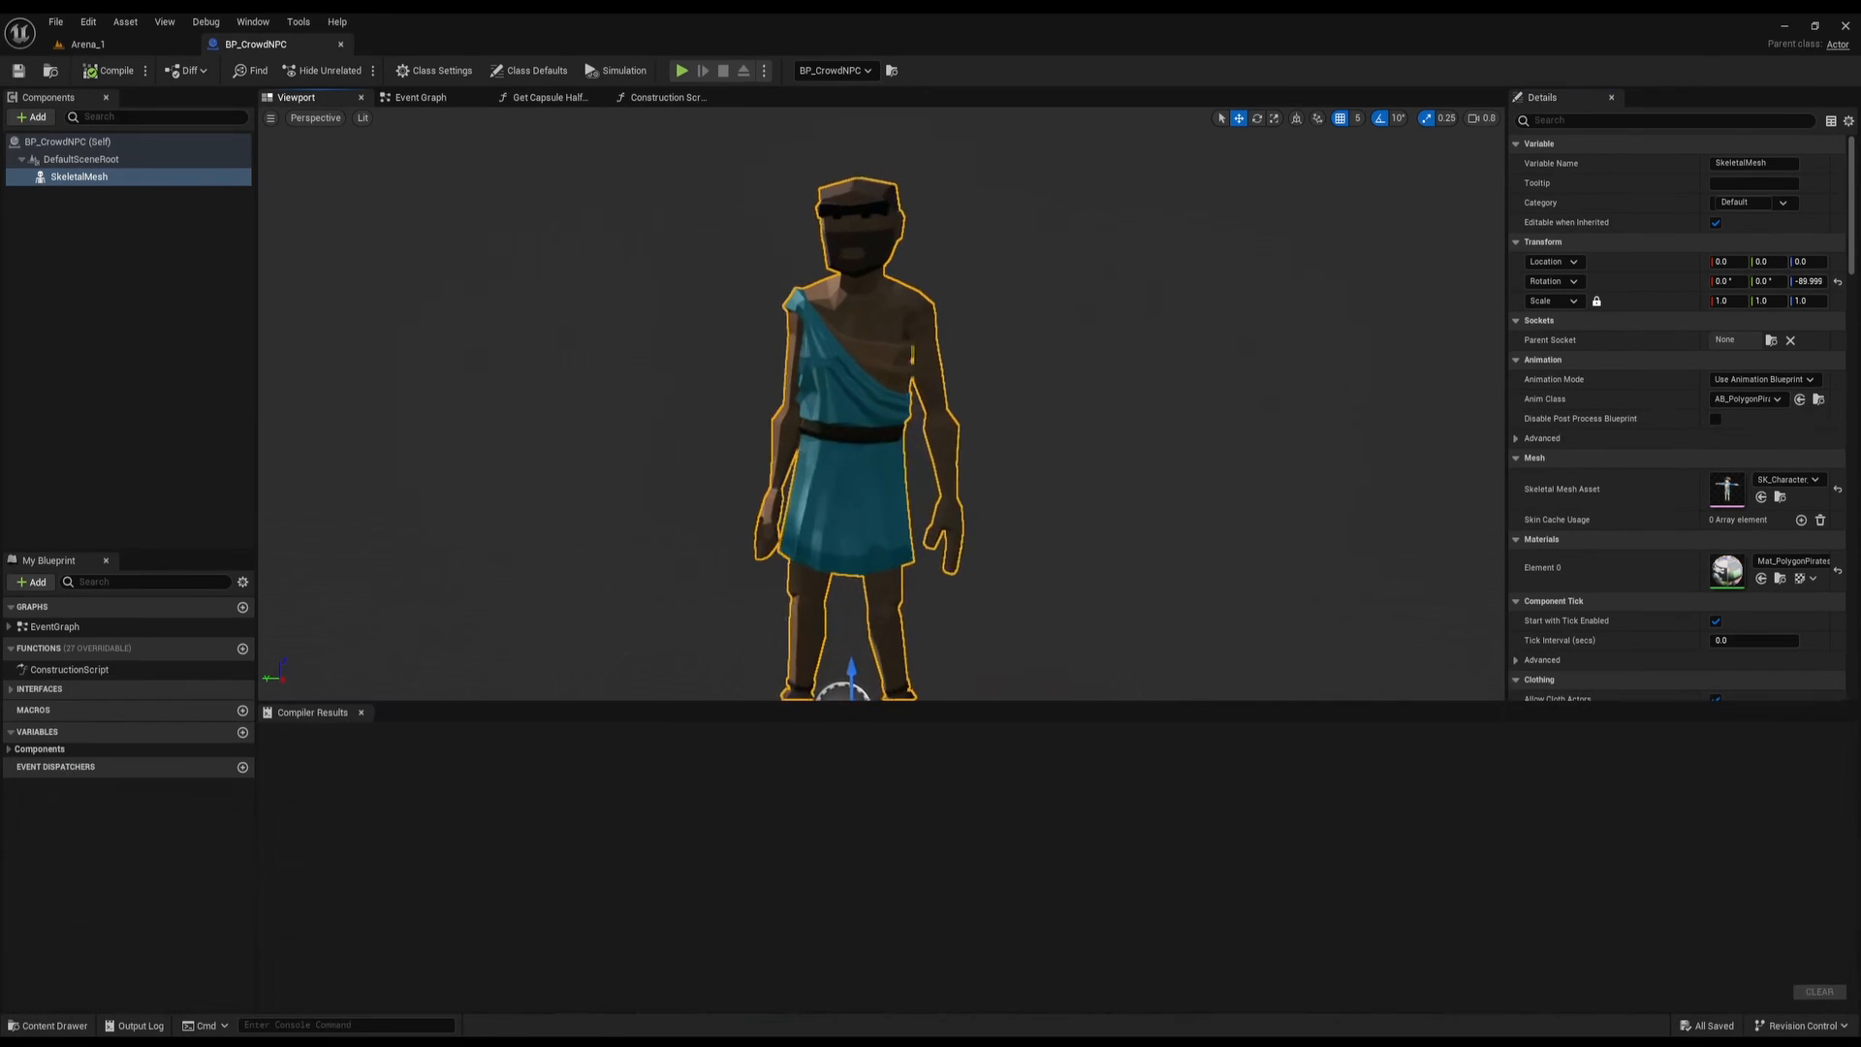
{"action": "scroll", "coordinate": [817, 400], "scroll_direction": "down", "scroll_amount": 1}
Try setting the SkeletalMesh's animation mode to Use Animation Asset with the Talking animation
{"action": "left_click", "coordinate": [1760, 379]}
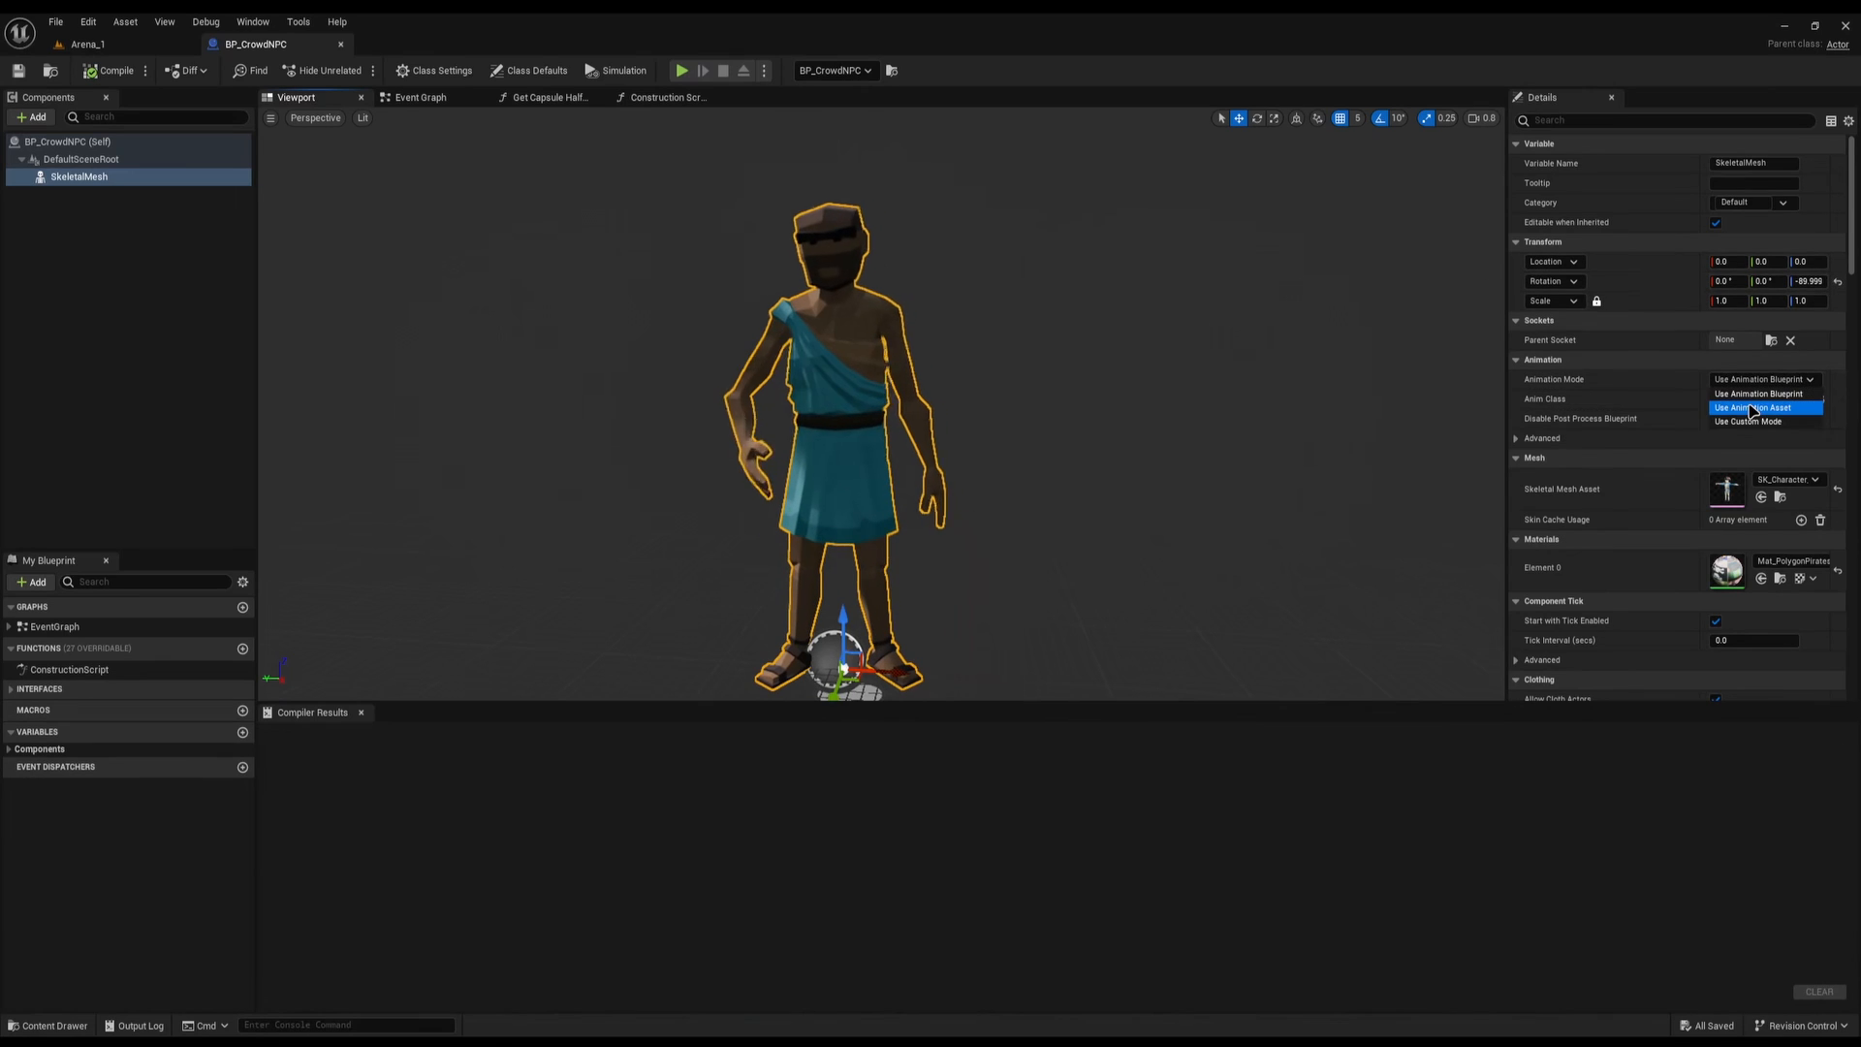
{"action": "left_click", "coordinate": [1761, 408]}
{"action": "left_click", "coordinate": [1788, 400]}
{"action": "left_click", "coordinate": [1745, 642]}
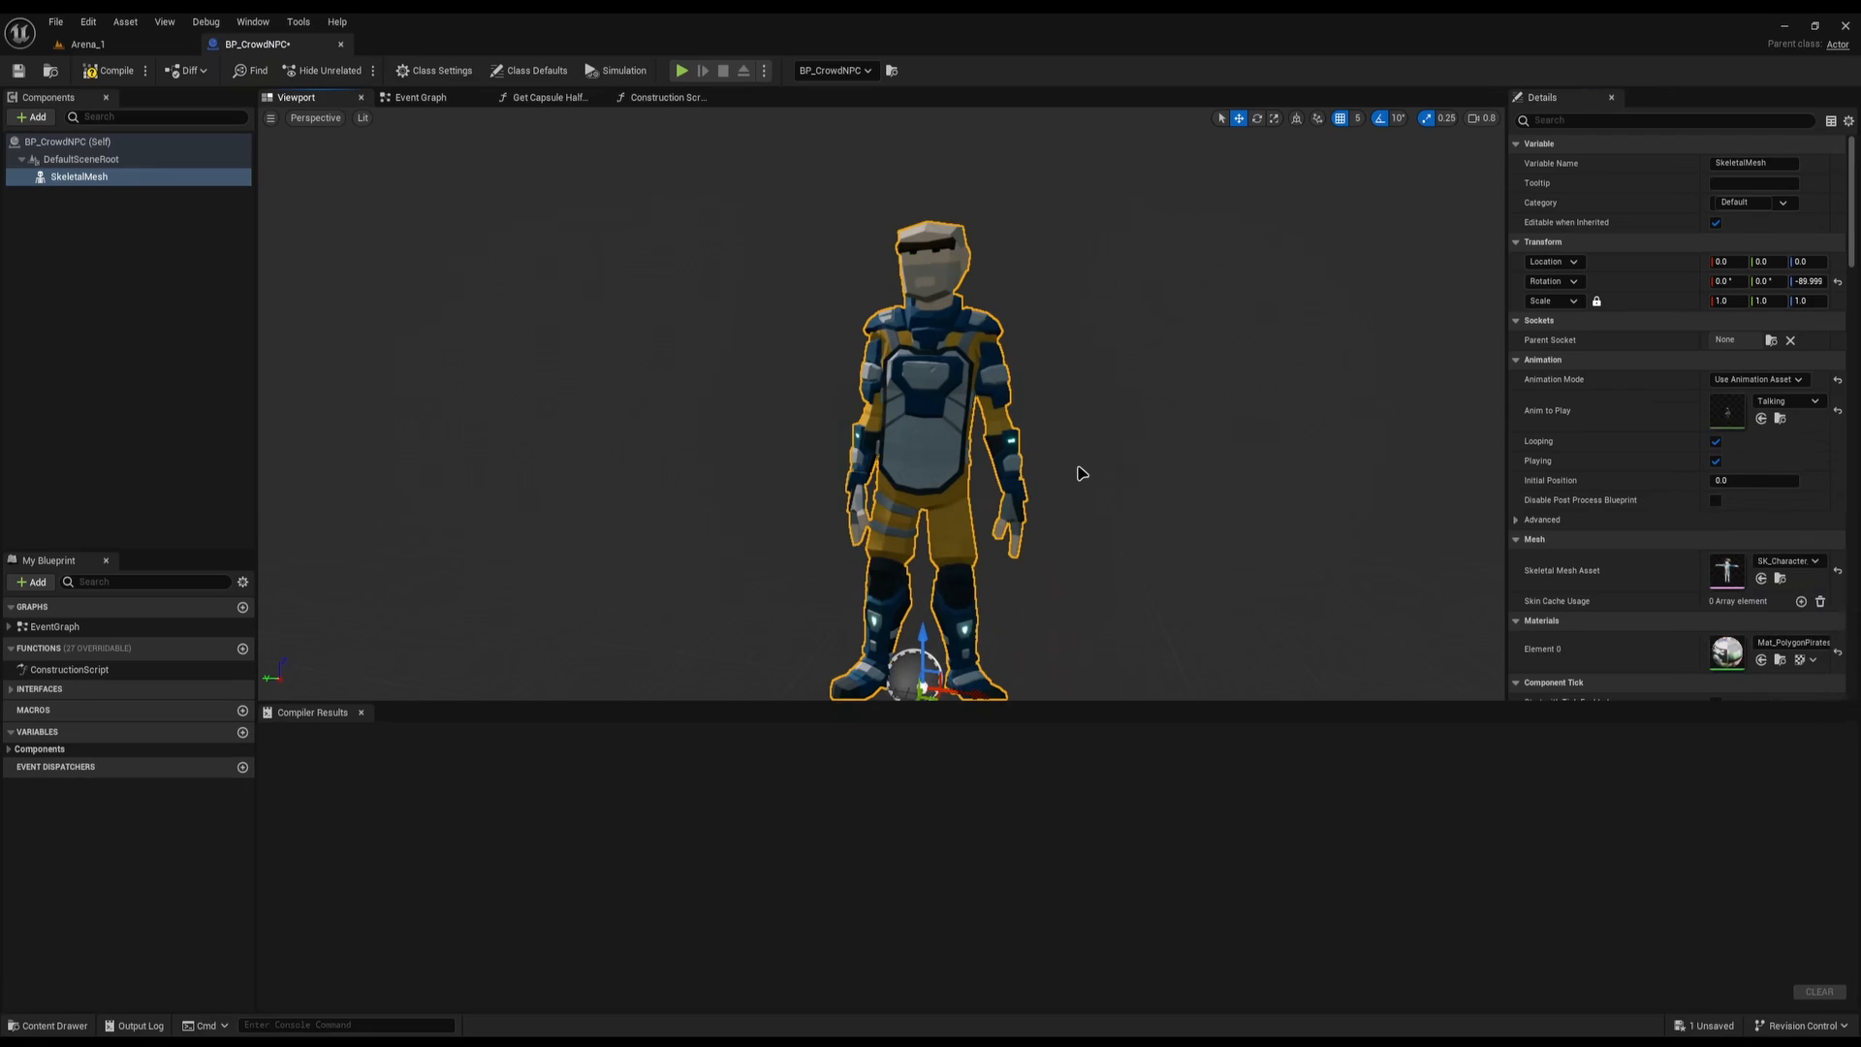
{"action": "key", "text": "ctrl+z"}
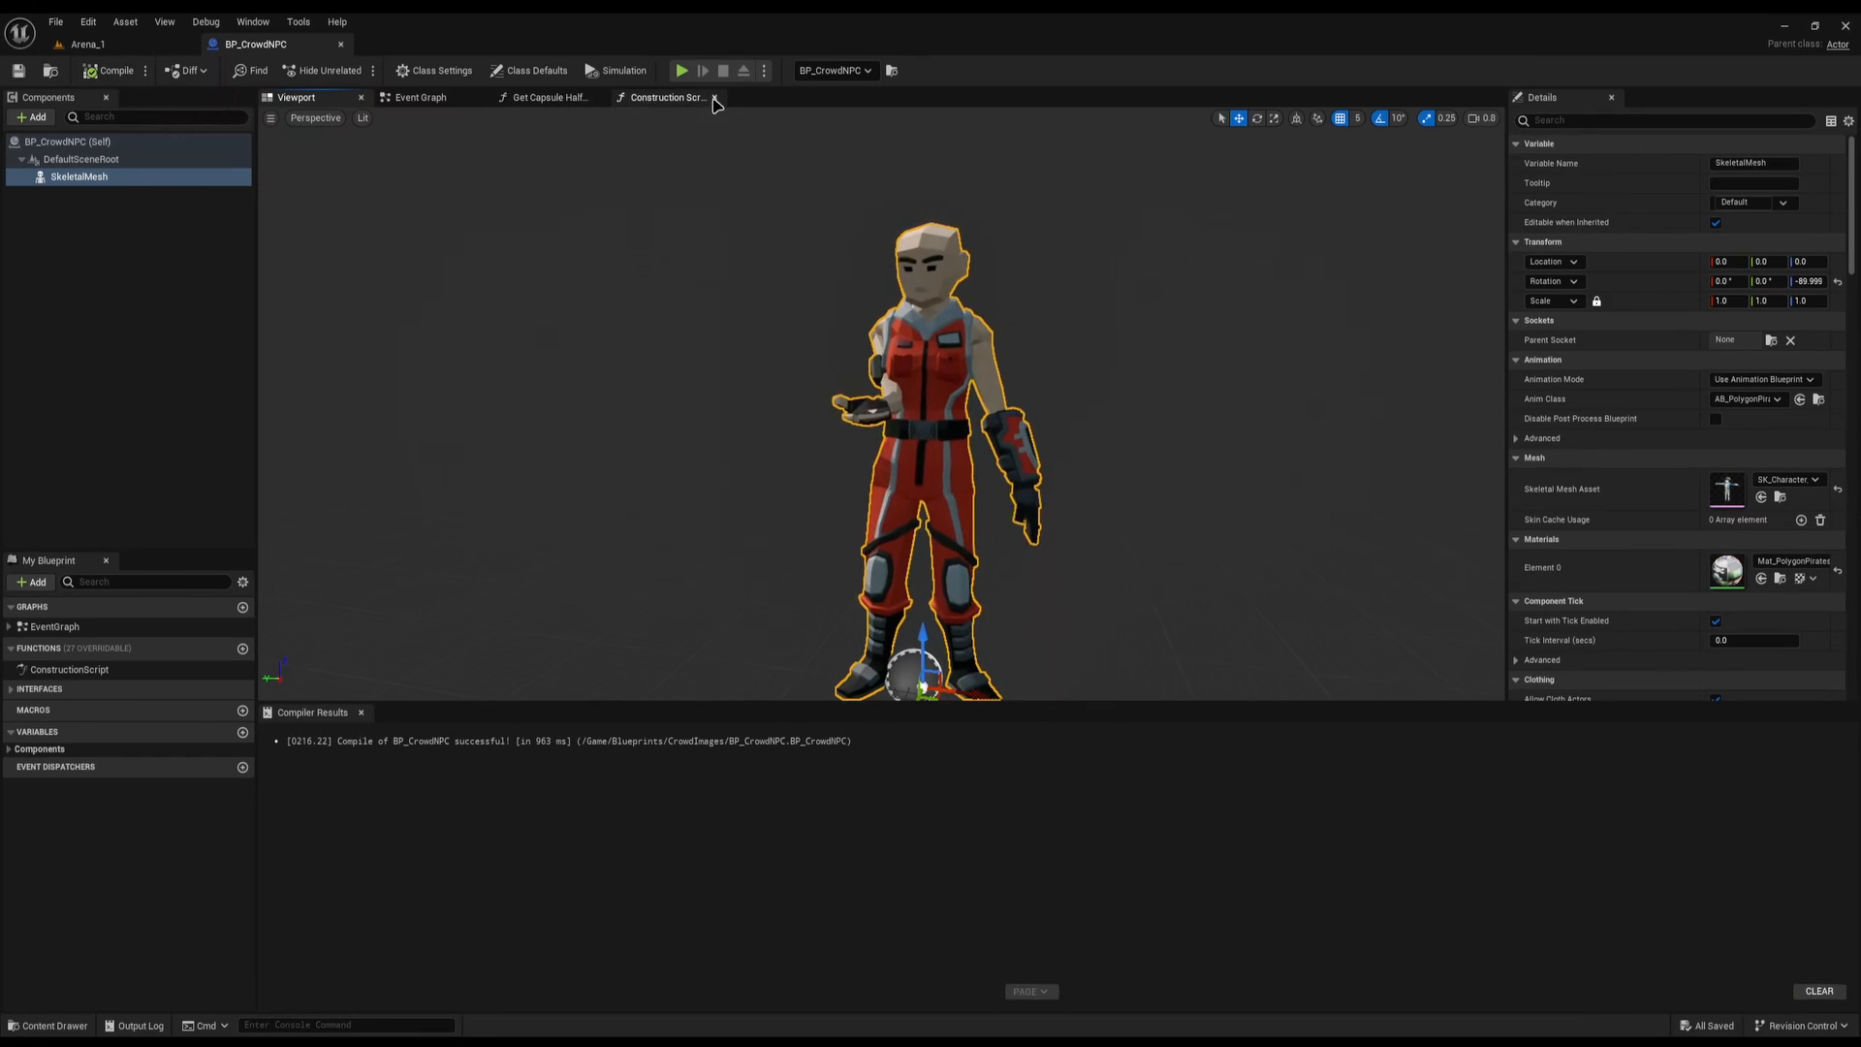
Check the construction script's Randomise call and place two BP_CrowdNPC actors on the Arena_1 floor
{"action": "left_click", "coordinate": [679, 97]}
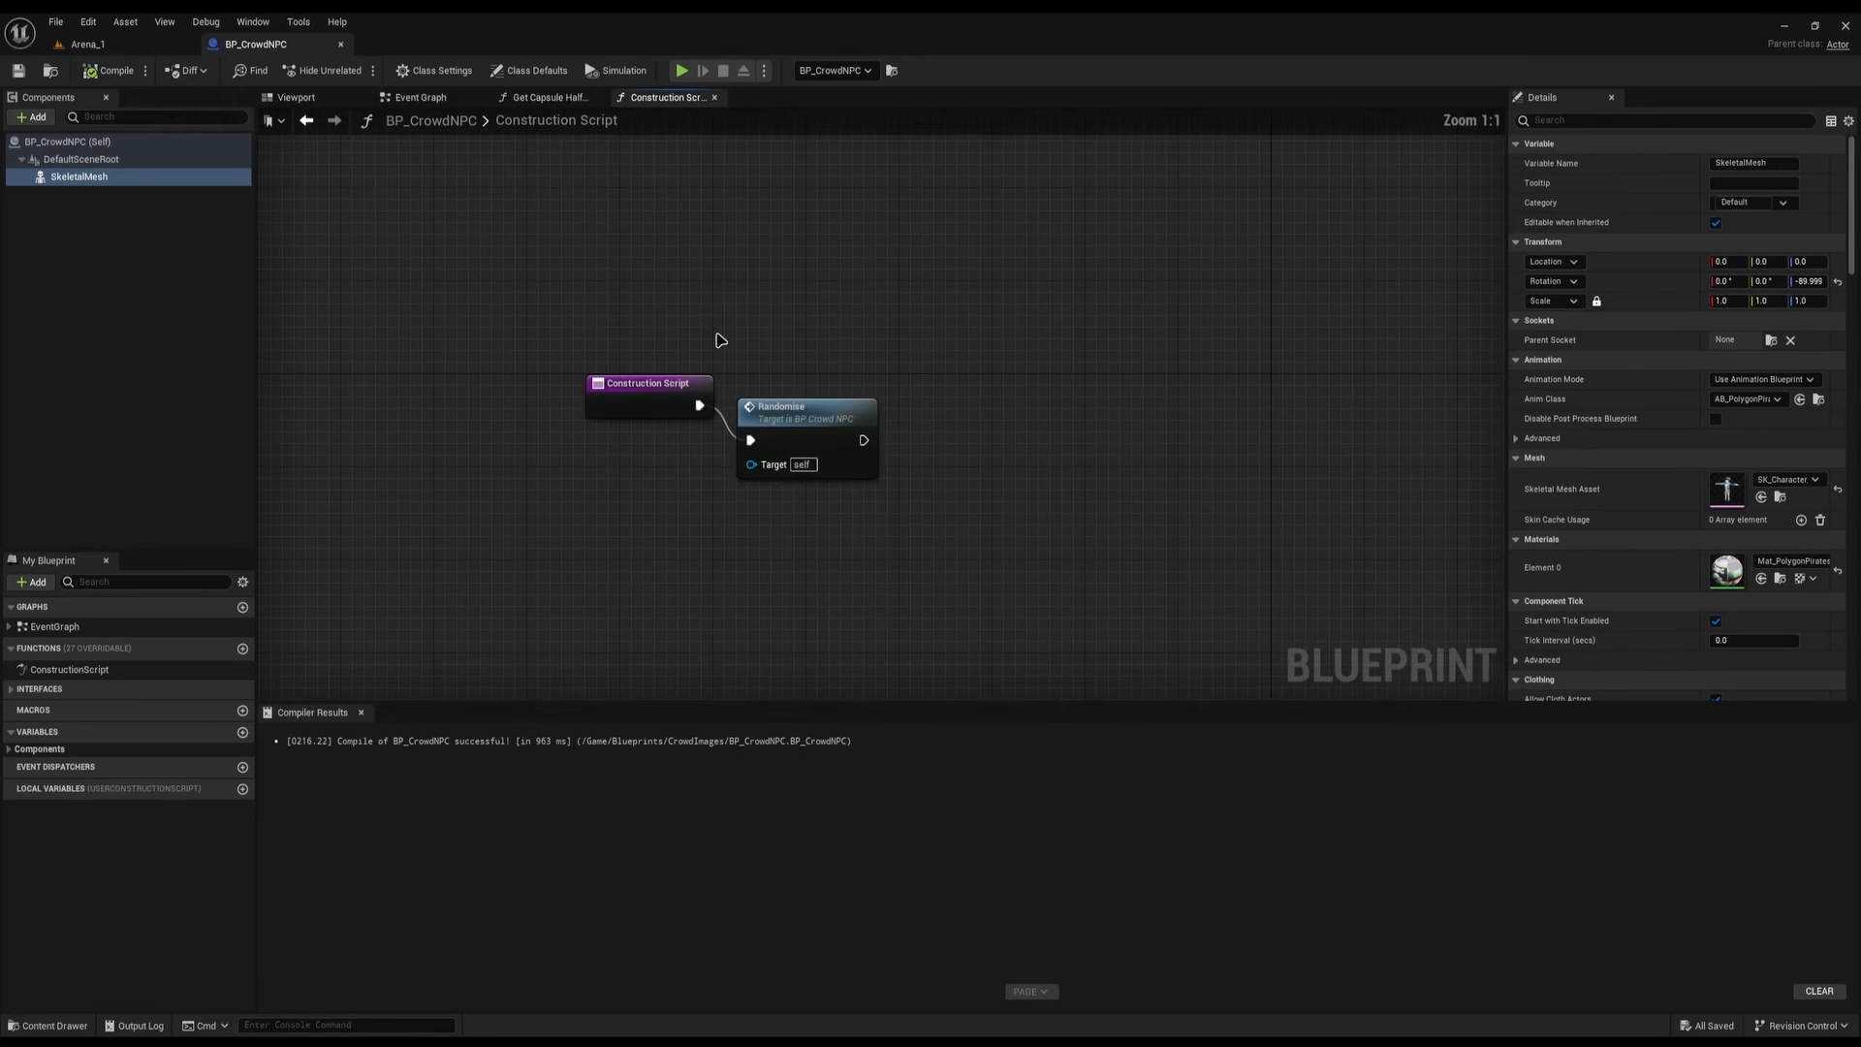
{"action": "left_click_drag", "start_coordinate": [1057, 565], "coordinate": [1057, 565]}
{"action": "left_click", "coordinate": [87, 43]}
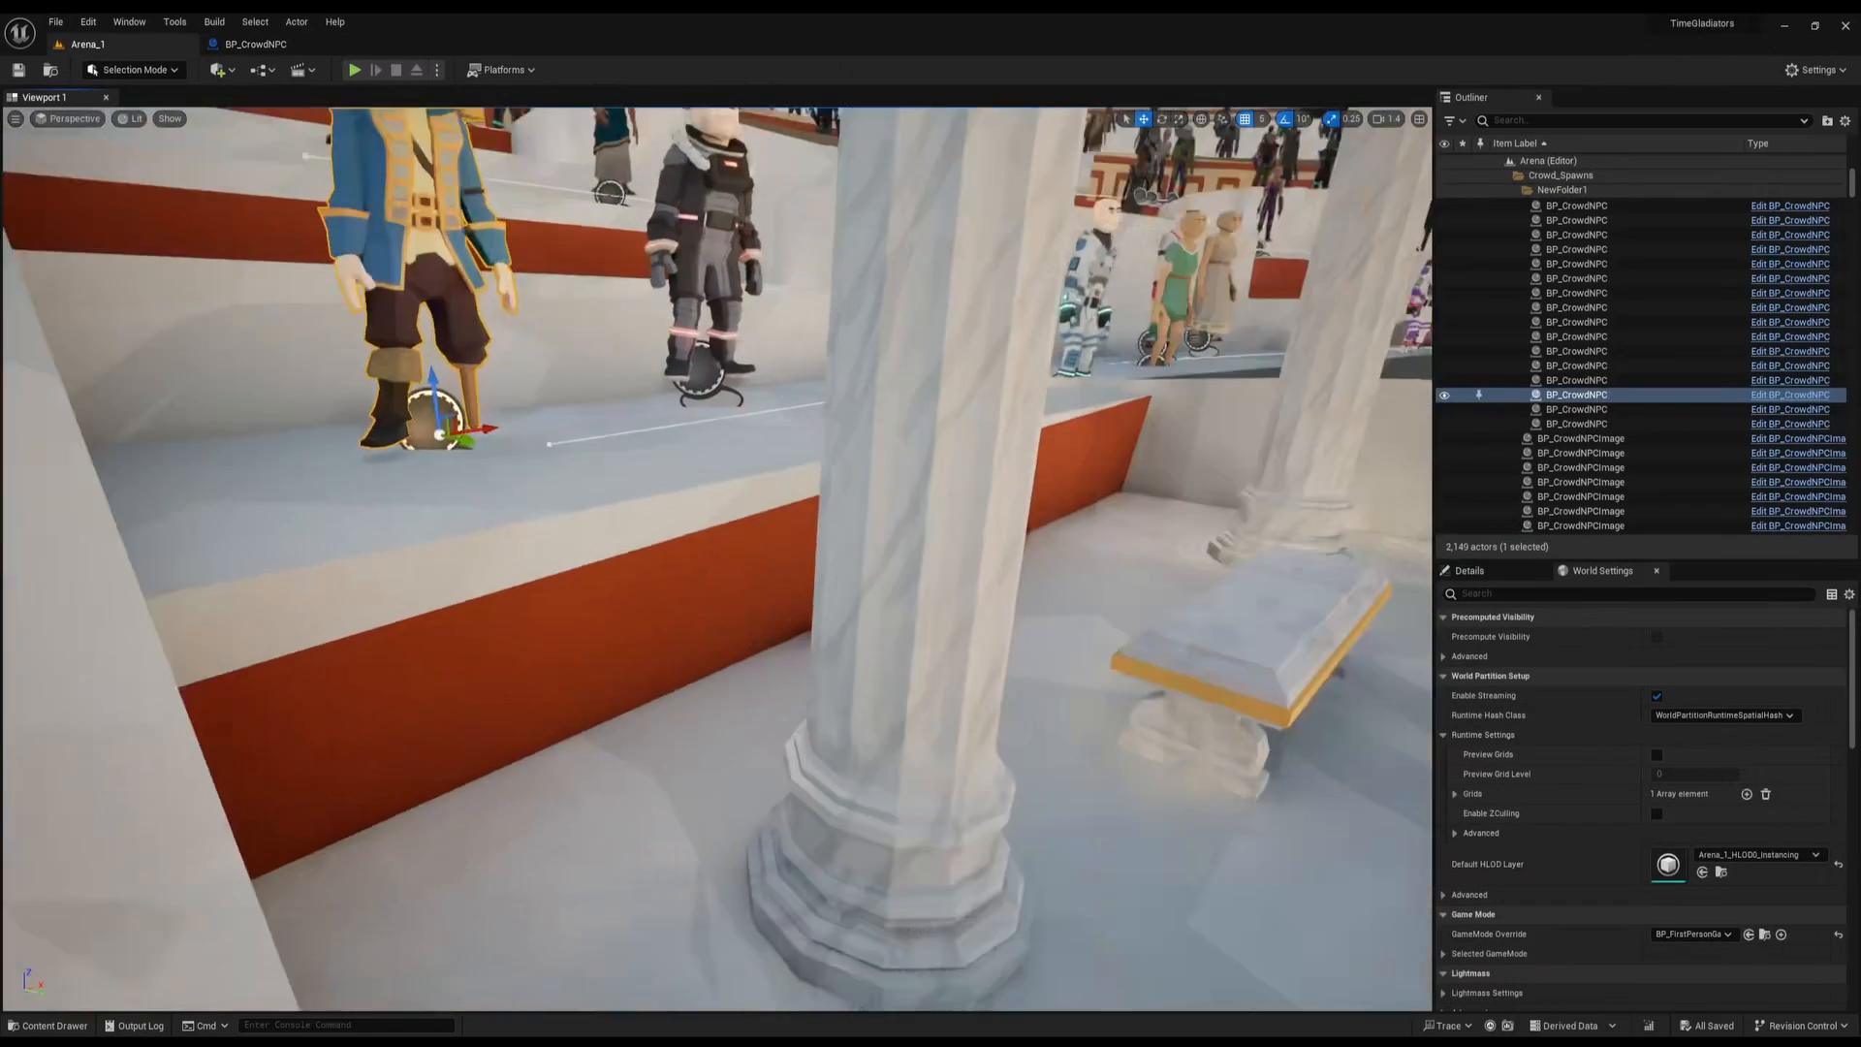
{"action": "key", "text": "ctrl+space"}
{"action": "left_click_drag", "start_coordinate": [580, 704], "coordinate": [635, 459]}
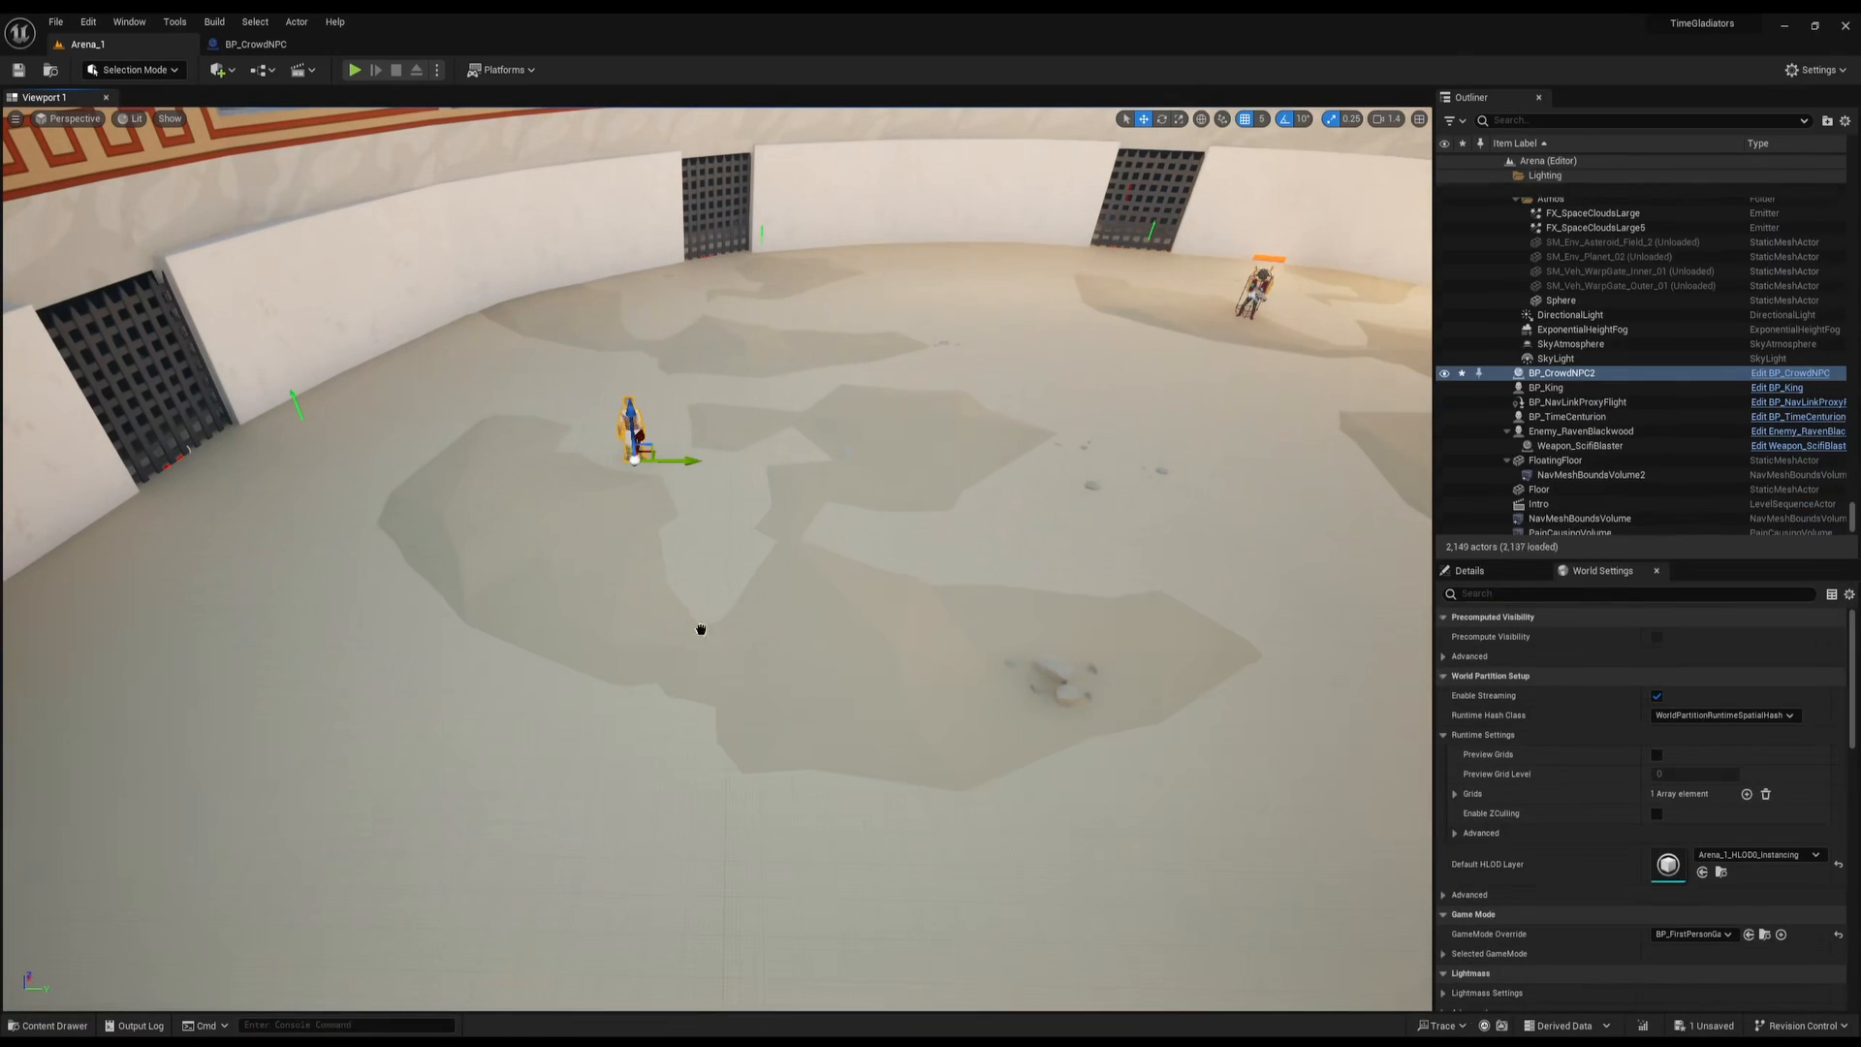
{"action": "key", "text": "ctrl+space"}
{"action": "left_click_drag", "start_coordinate": [582, 709], "coordinate": [824, 452]}
Look at the placed crowd NPCs and undo both placements on the arena floor
{"action": "right_click_drag", "start_coordinate": [824, 452], "coordinate": [578, 384]}
{"action": "key", "text": "w"}
{"action": "key", "text": "d"}
{"action": "scroll", "coordinate": [581, 426], "scroll_direction": "down", "scroll_amount": 1}
{"action": "key", "text": "ctrl+z"}
{"action": "key", "text": "ctrl+z"}
{"action": "key", "text": "w"}
Reconnect the Construction Script node's execution output to the Randomise call in BP_CrowdNPC
{"action": "left_click", "coordinate": [260, 46]}
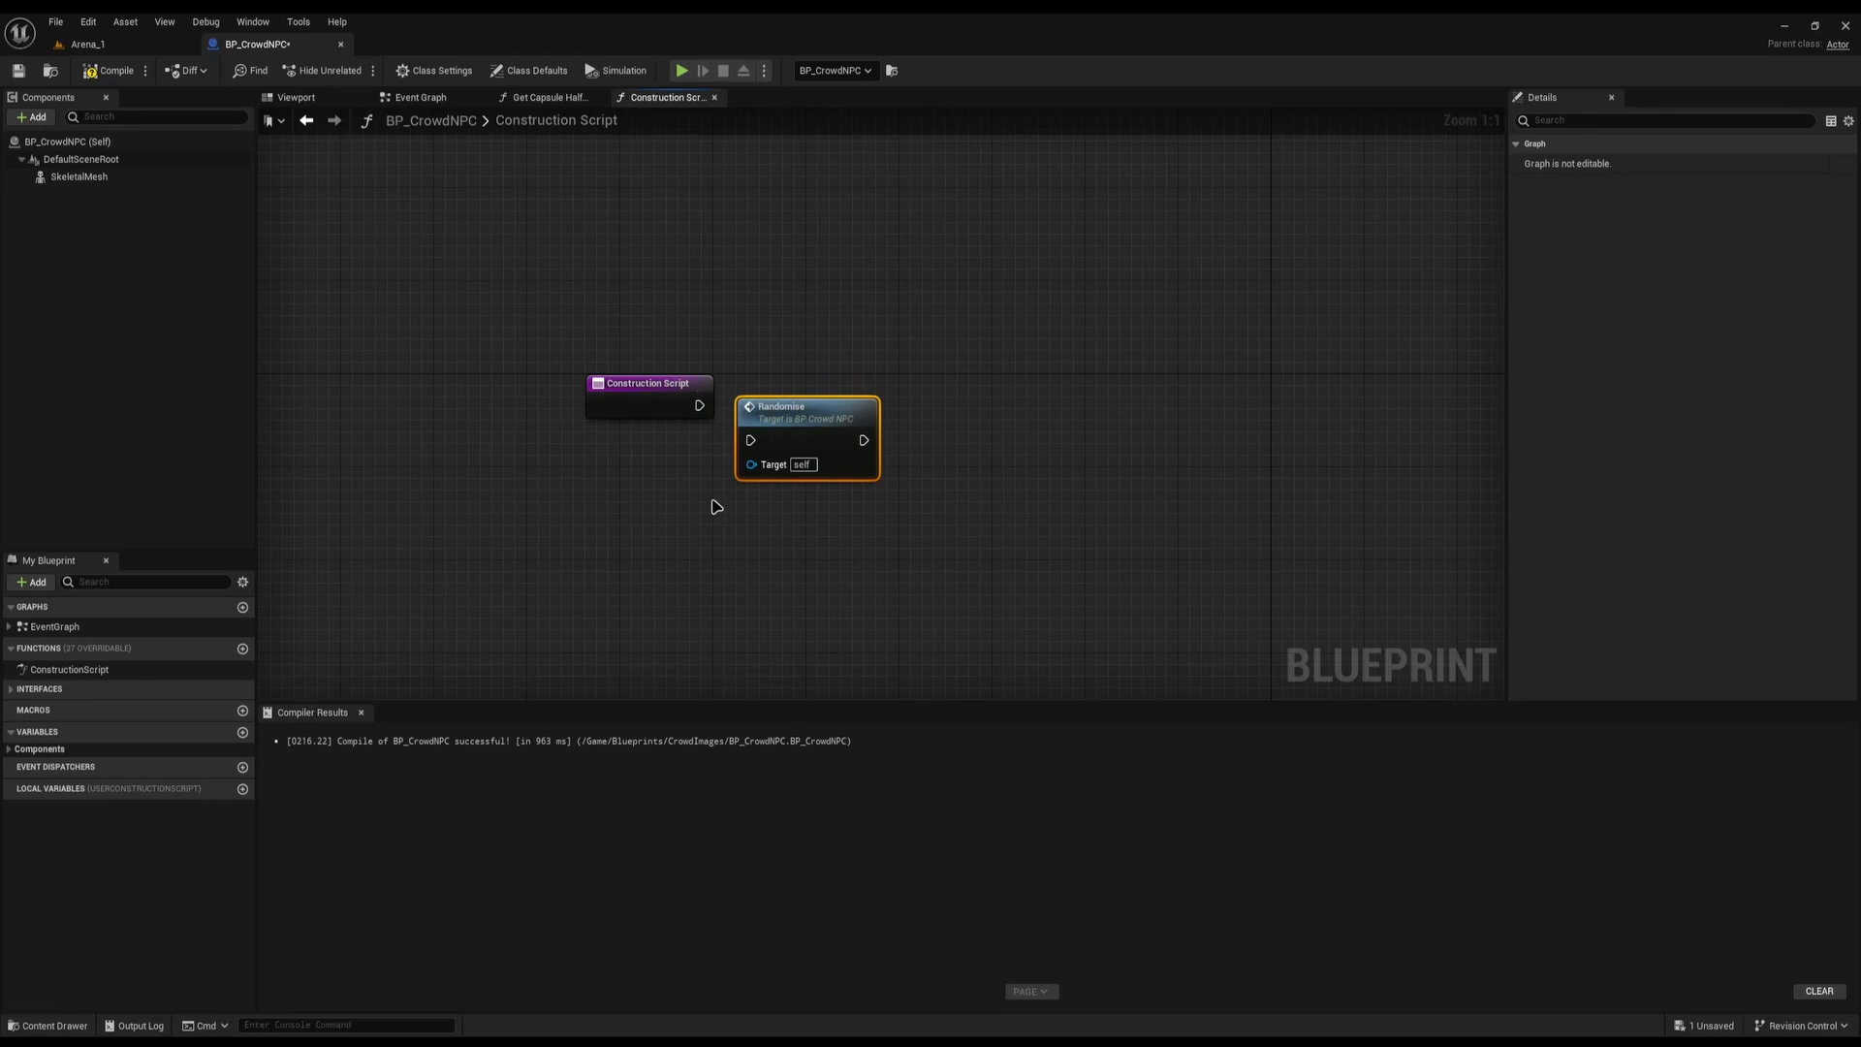
{"action": "left_click_drag", "start_coordinate": [699, 405], "coordinate": [751, 440]}
{"action": "left_click", "coordinate": [848, 304]}
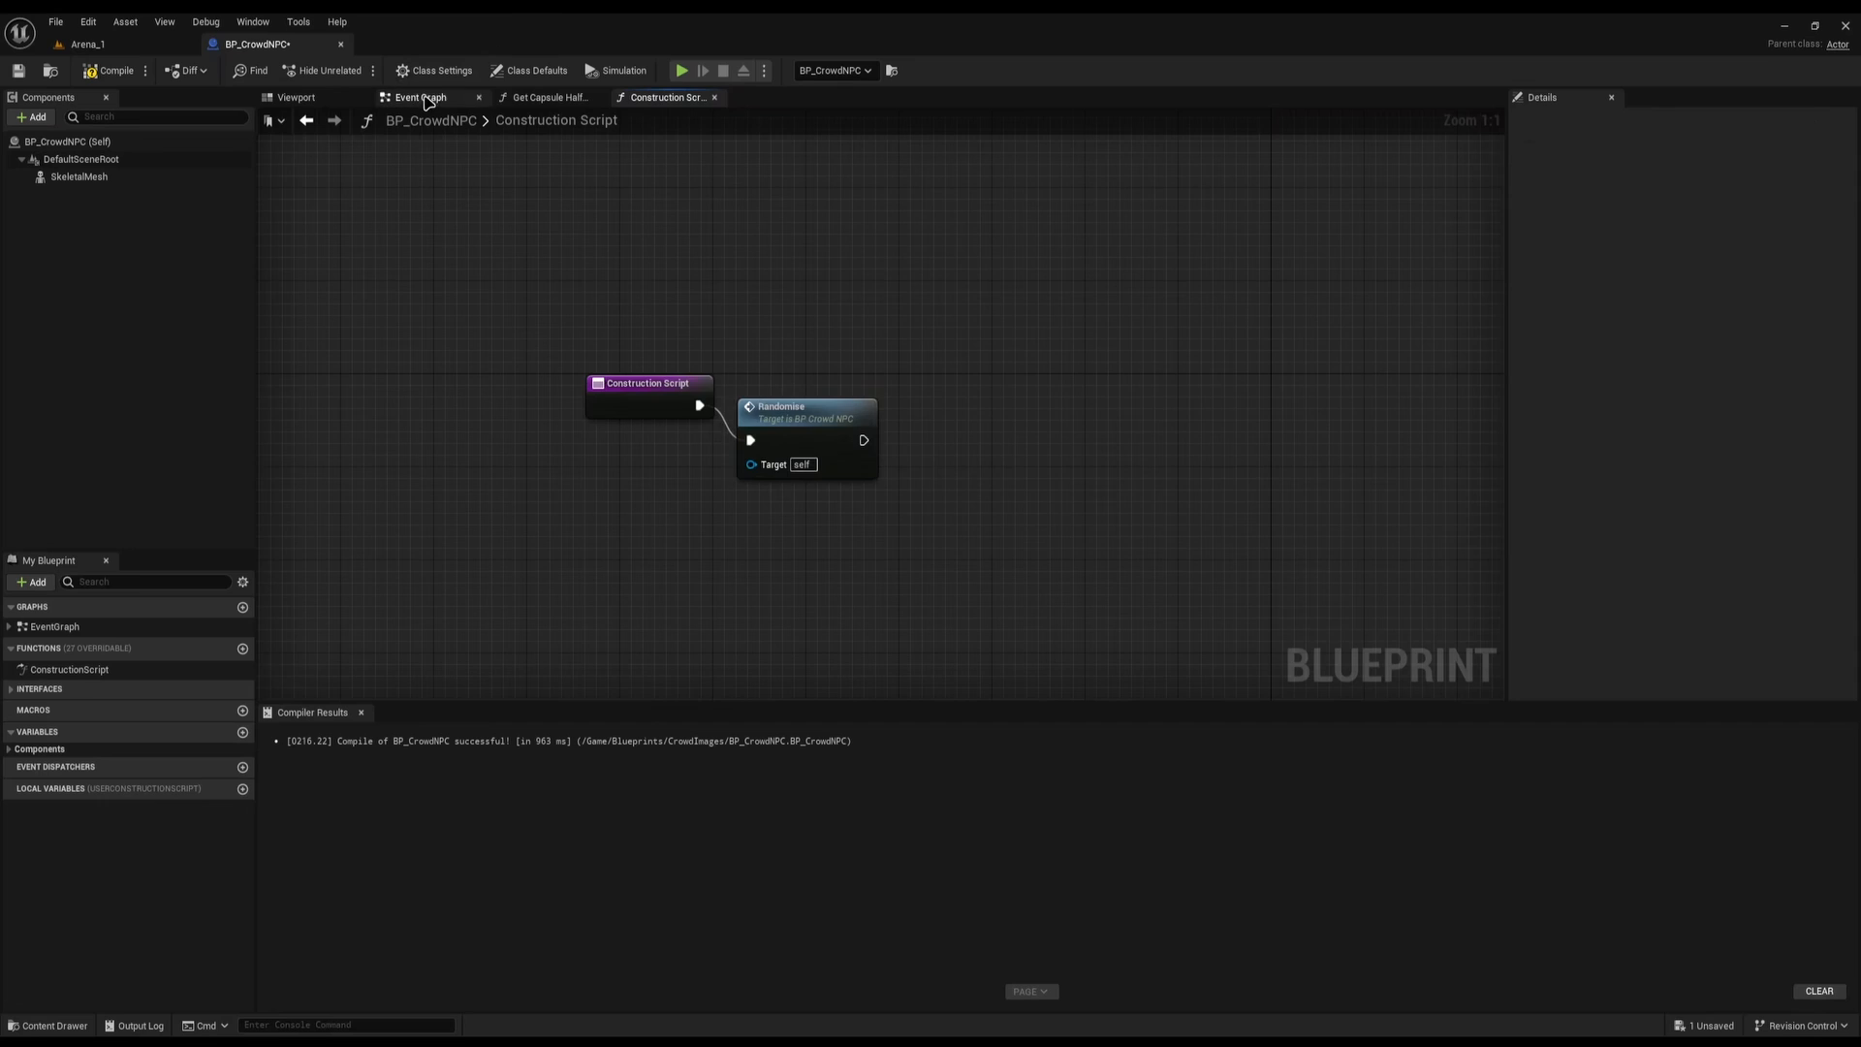
Open the DT_RandomCrowd data table used by the Randomise event and widen its Row Name column
{"action": "left_click", "coordinate": [432, 99]}
{"action": "right_click_drag", "start_coordinate": [699, 360], "coordinate": [509, 308]}
{"action": "left_click_drag", "start_coordinate": [378, 229], "coordinate": [624, 412]}
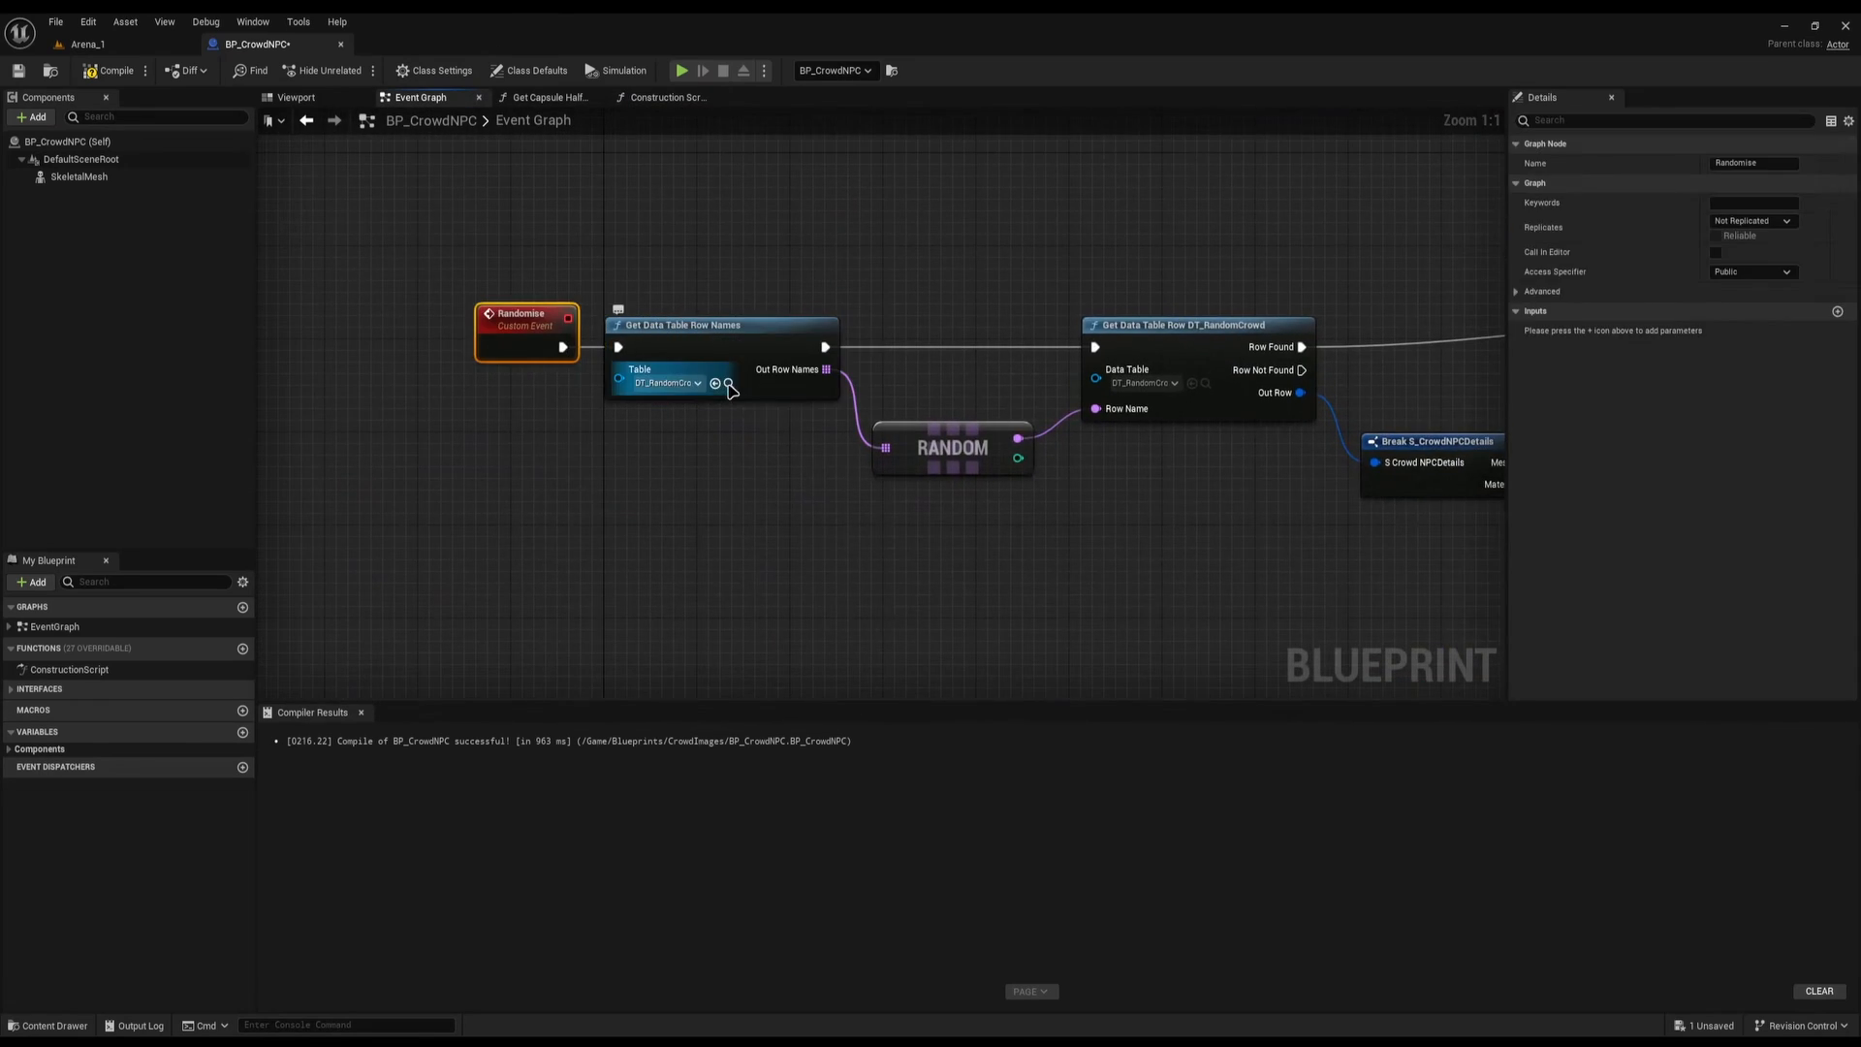
{"action": "left_click", "coordinate": [729, 383]}
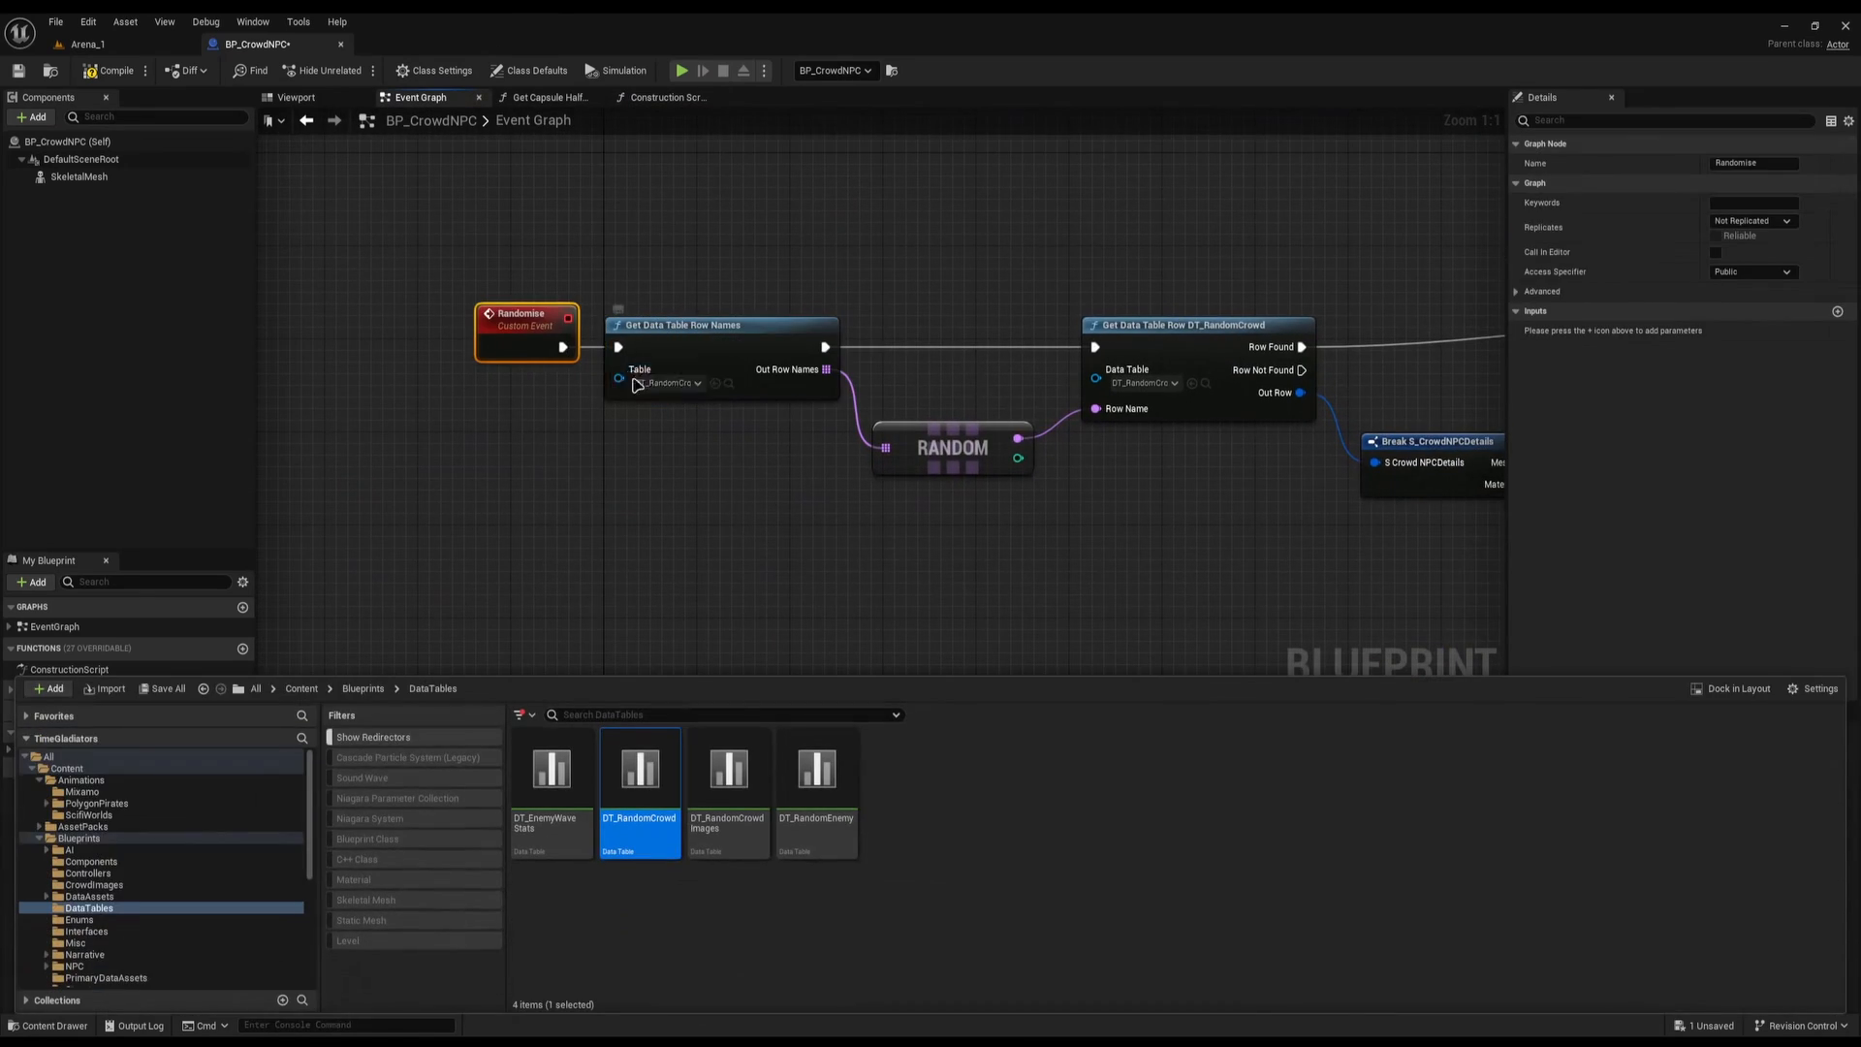
{"action": "double_click", "coordinate": [636, 822]}
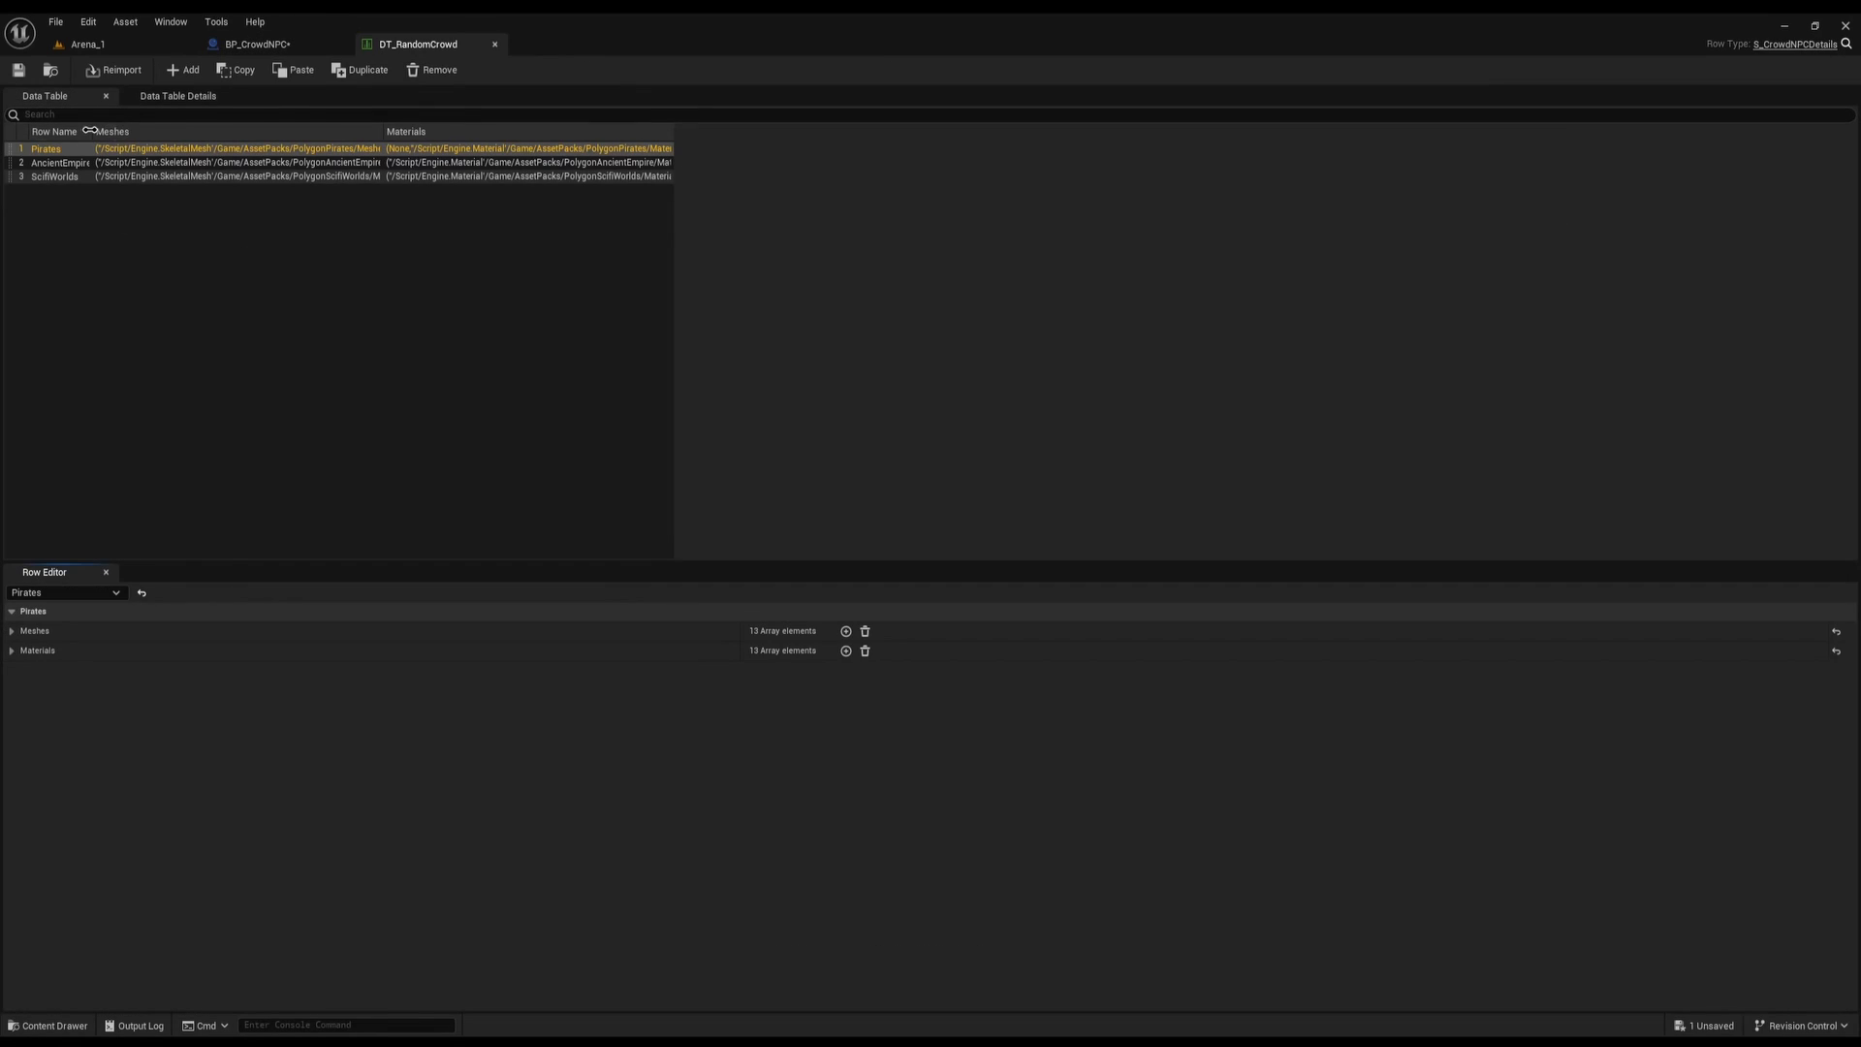
{"action": "left_click_drag", "start_coordinate": [89, 130], "coordinate": [122, 132]}
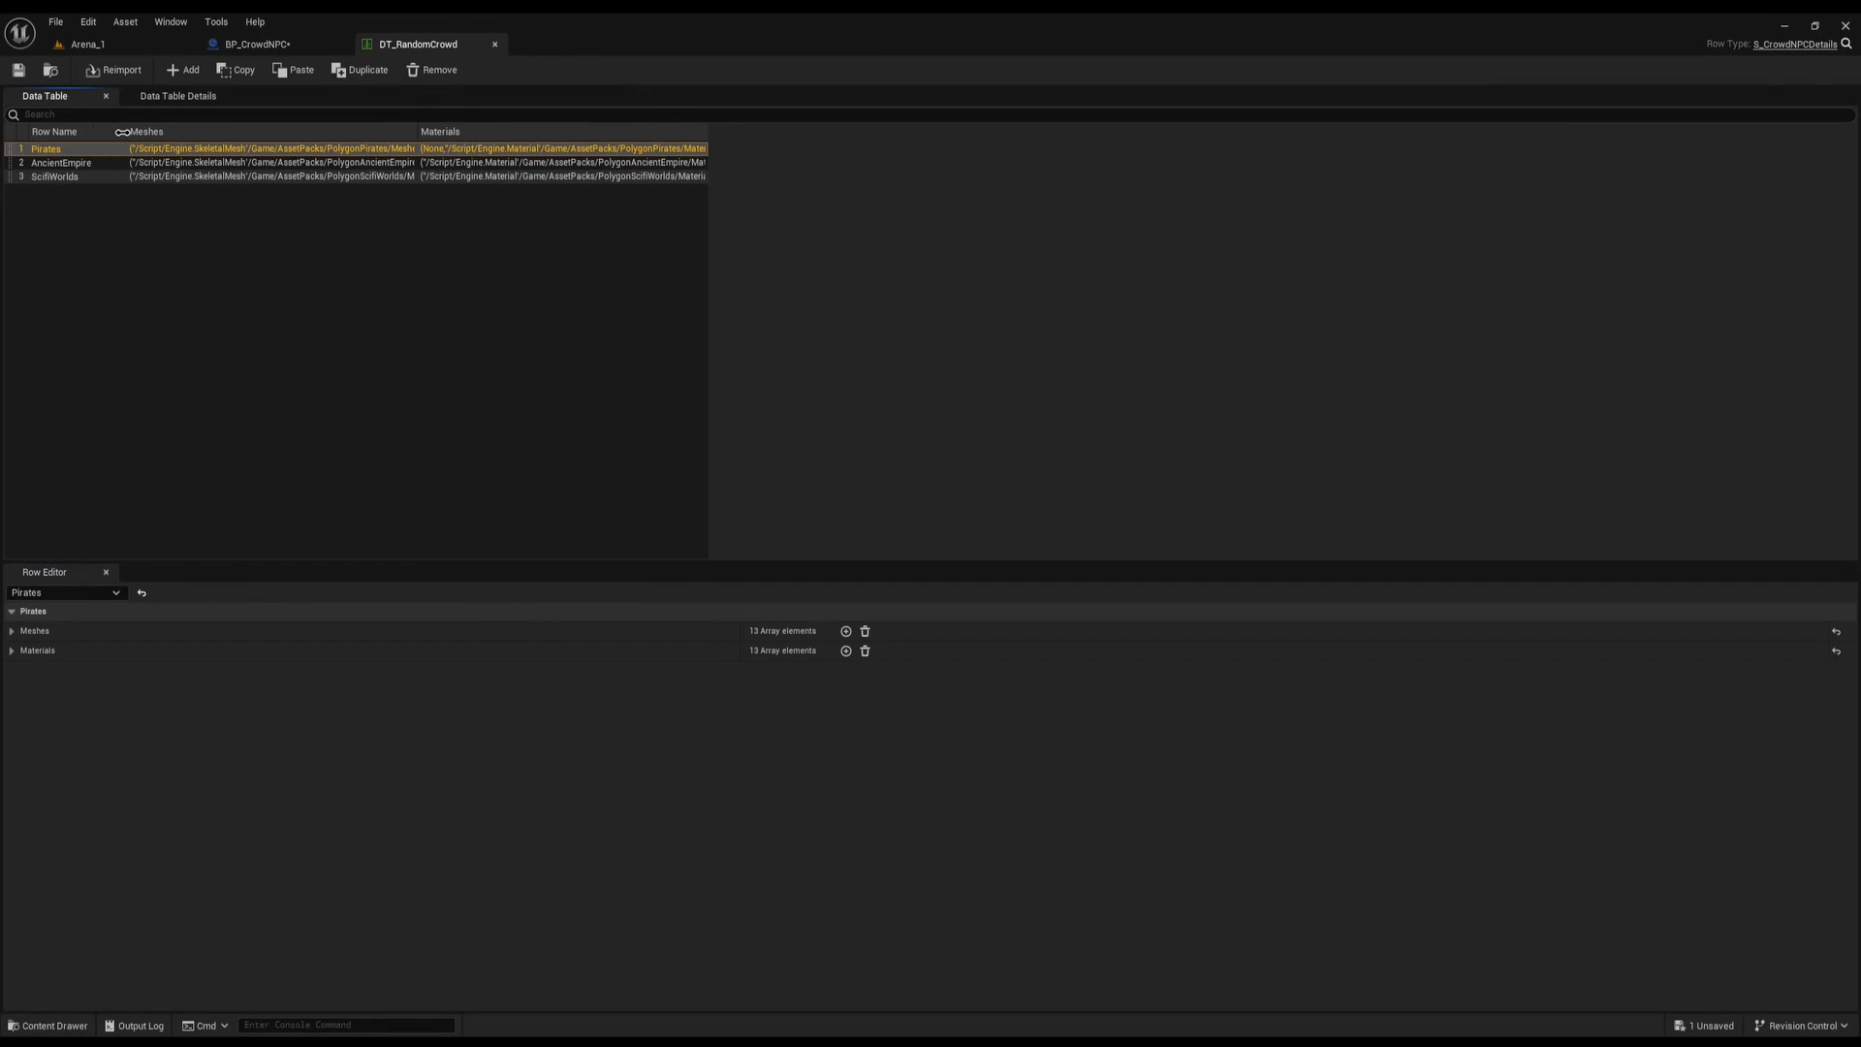
Compare the Pirates, AncientEmpire and ScifiWorlds rows of the data table
{"action": "left_click", "coordinate": [67, 160]}
{"action": "left_click", "coordinate": [79, 173]}
{"action": "left_click", "coordinate": [71, 164]}
{"action": "left_click", "coordinate": [44, 150]}
{"action": "left_click", "coordinate": [68, 164]}
{"action": "left_click", "coordinate": [83, 178]}
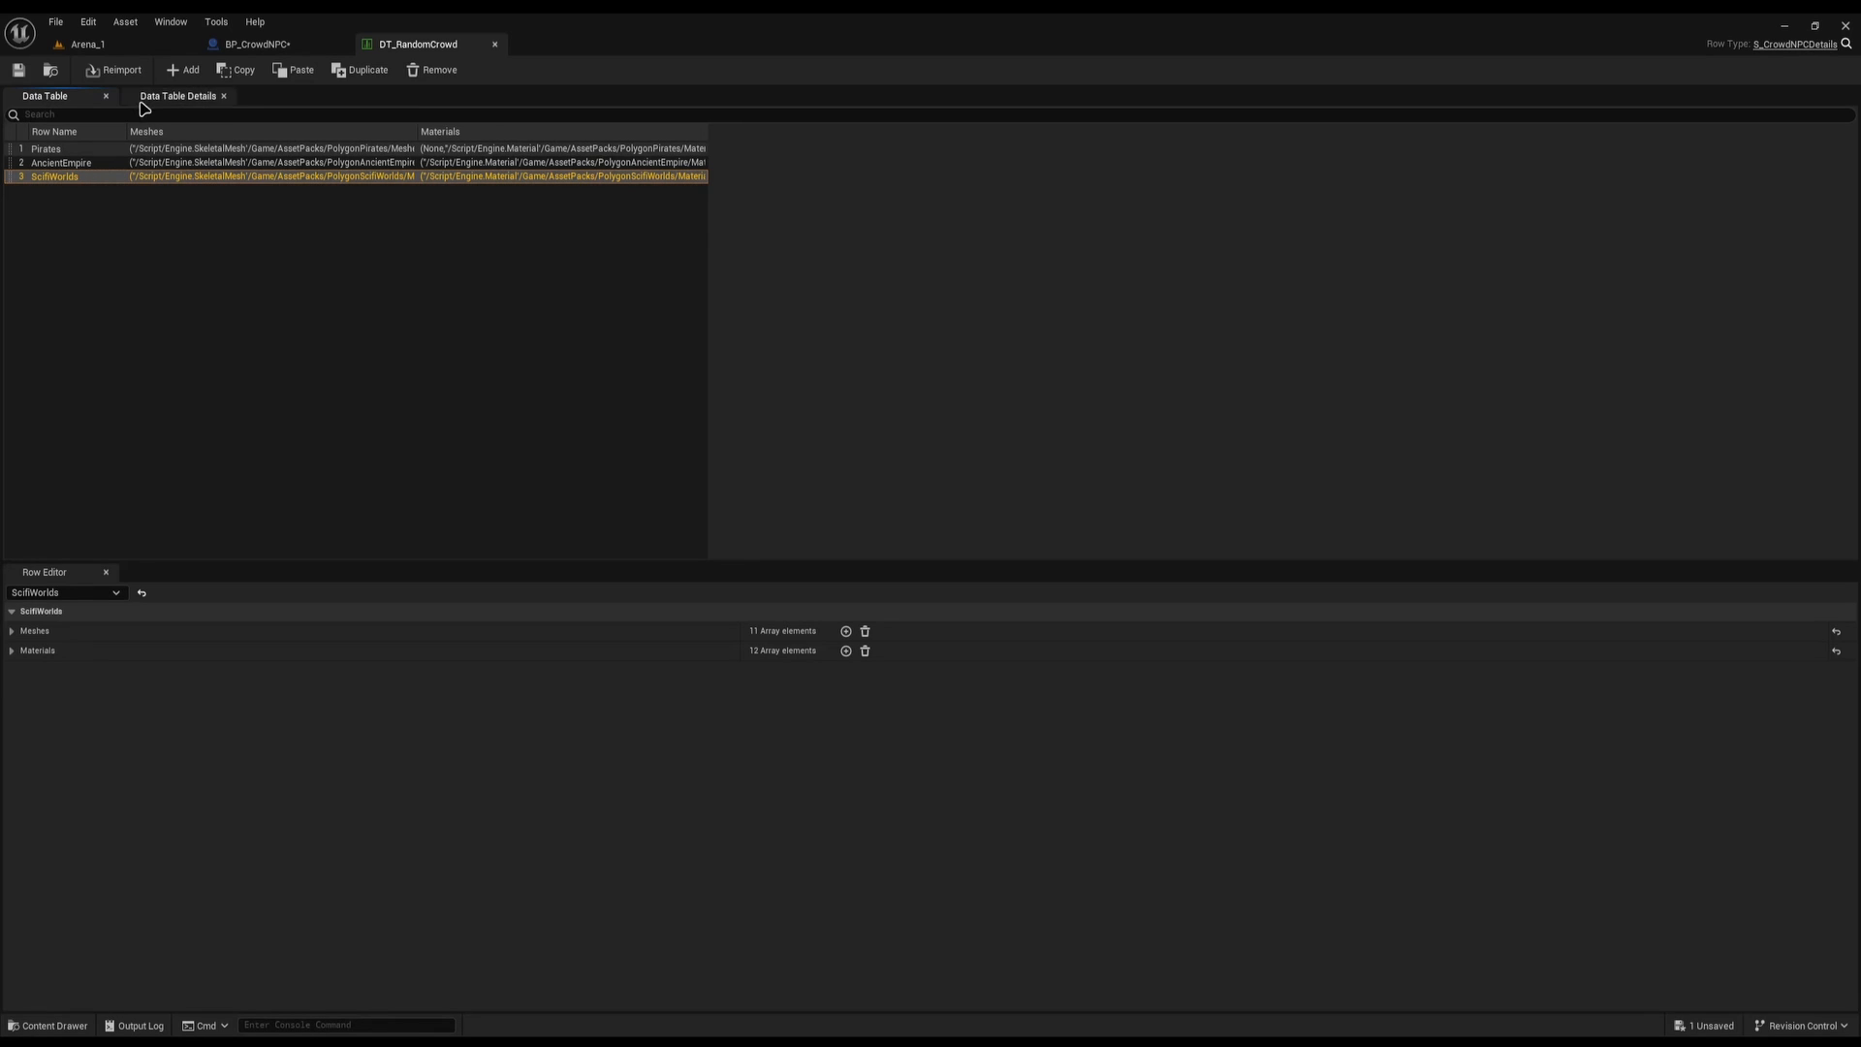
{"action": "left_click", "coordinate": [82, 150]}
{"action": "left_click", "coordinate": [77, 176]}
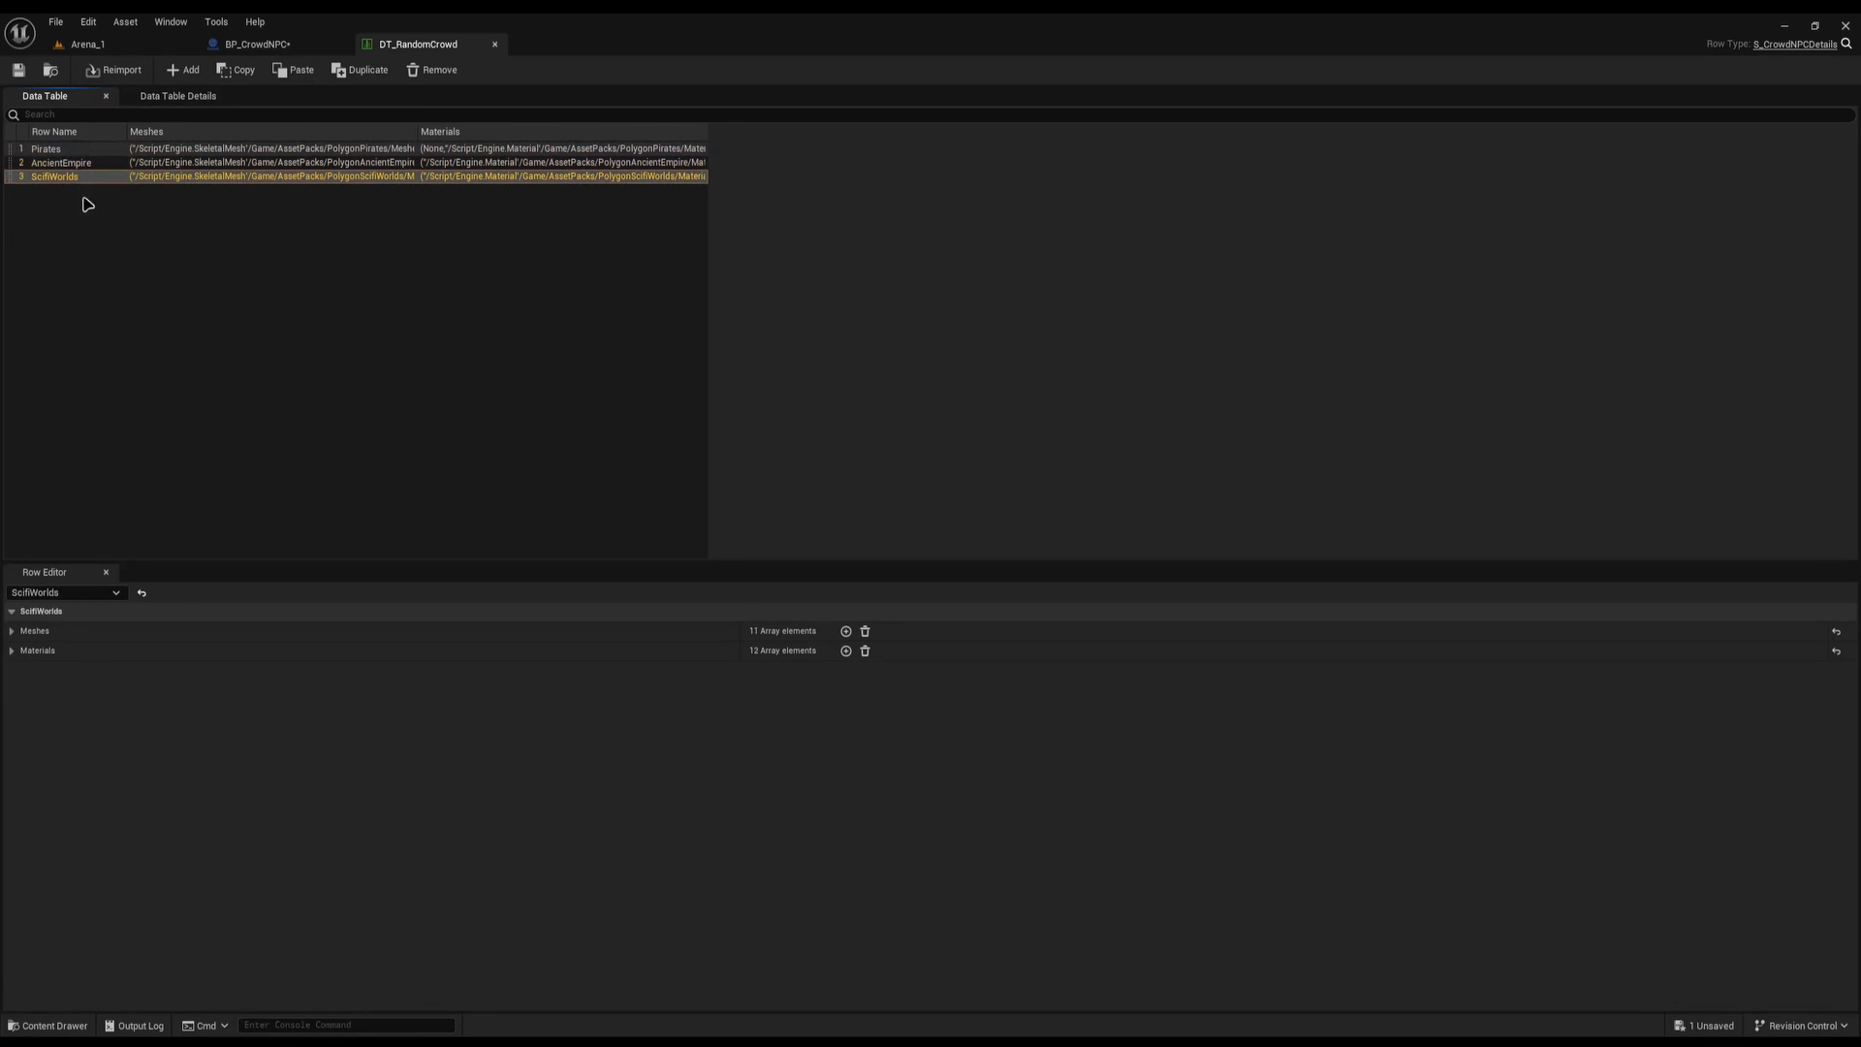
{"action": "left_click", "coordinate": [84, 208]}
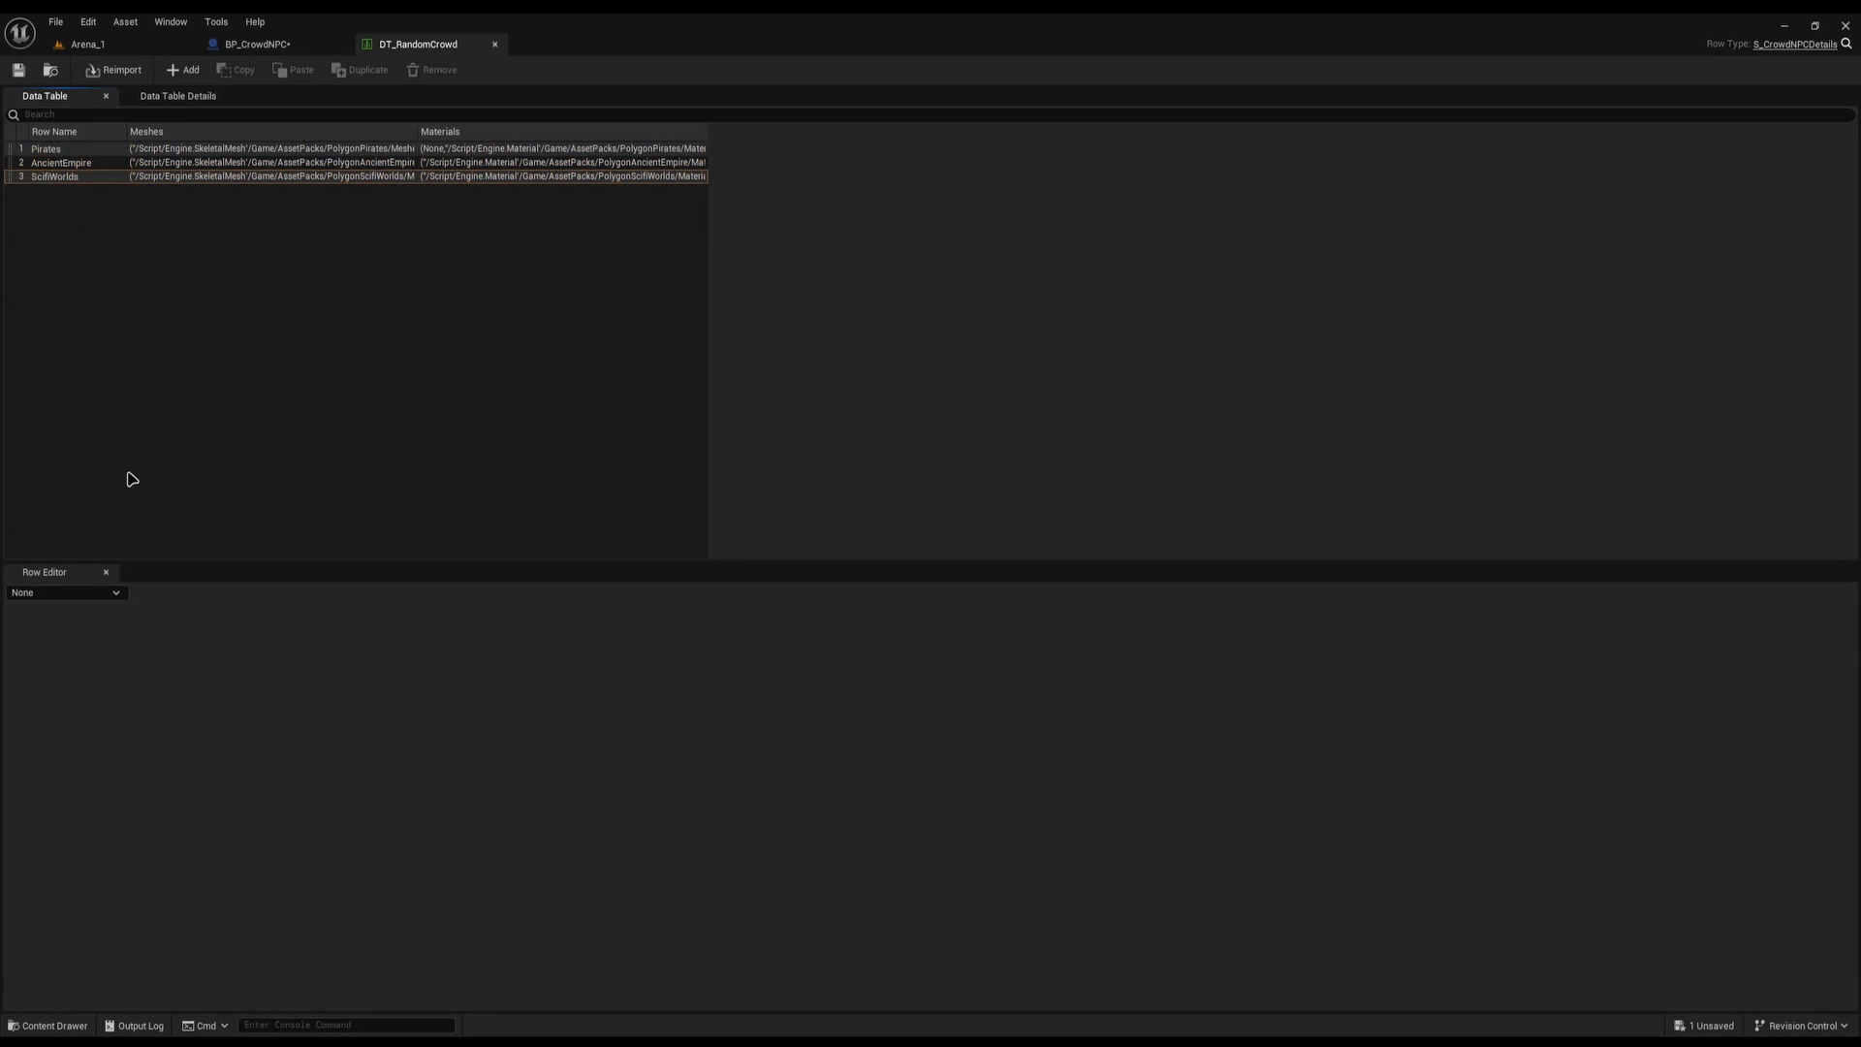
{"action": "left_click", "coordinate": [62, 162]}
{"action": "left_click", "coordinate": [59, 152]}
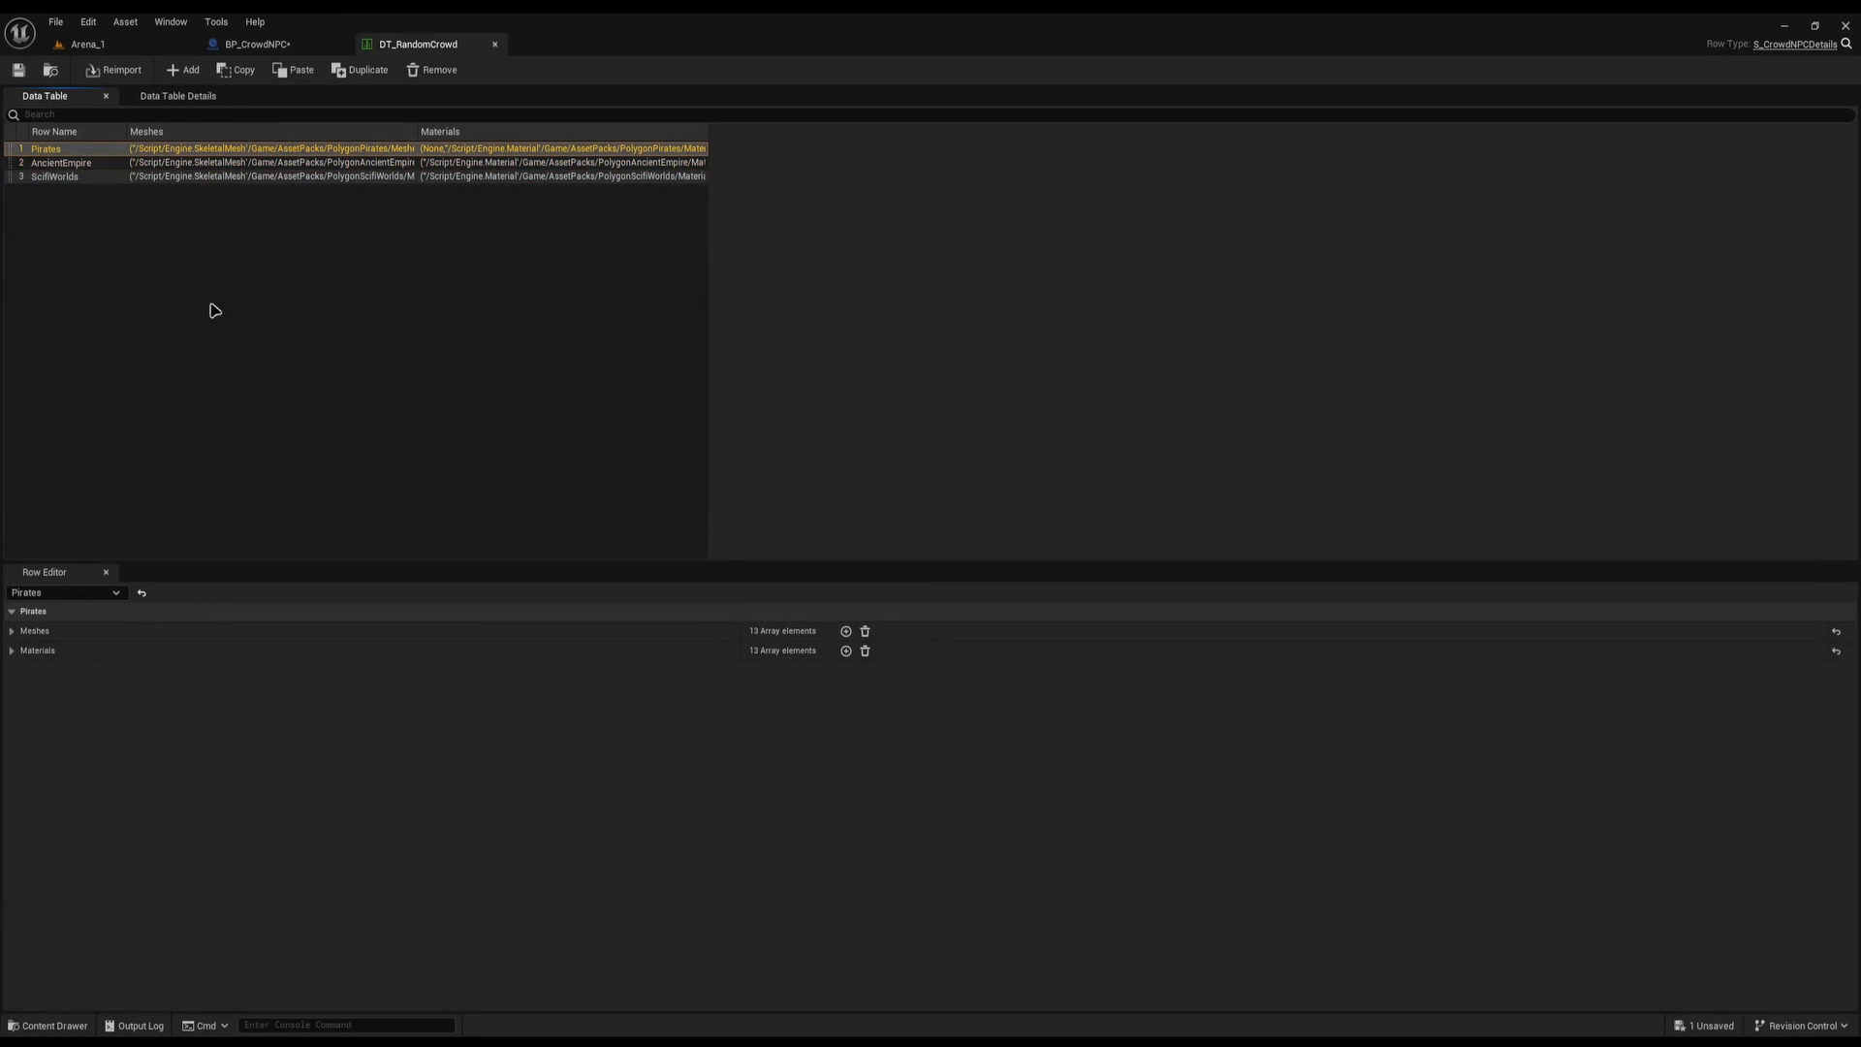
Inspect the Meshes and Materials arrays of the Pirates row and return to the BP_CrowdNPC event graph
{"action": "left_click", "coordinate": [97, 651]}
{"action": "left_click", "coordinate": [104, 648]}
{"action": "left_click", "coordinate": [91, 635]}
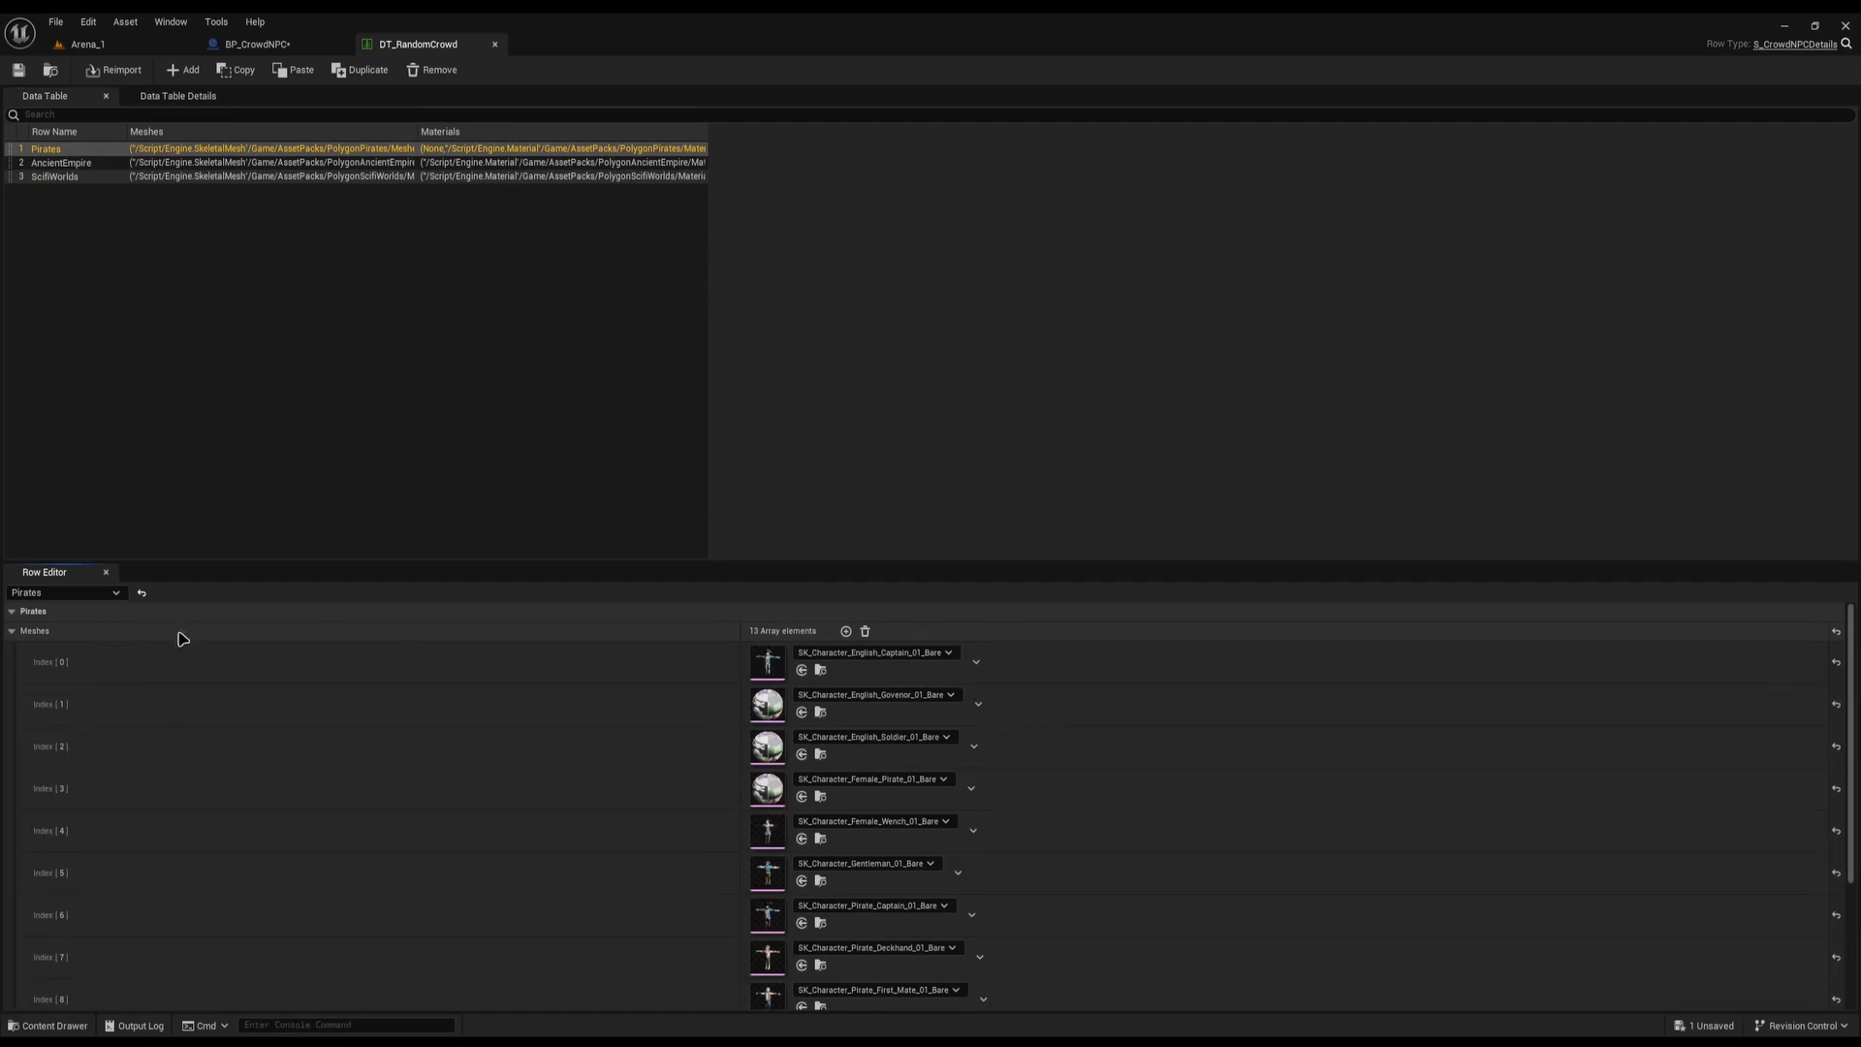
{"action": "scroll", "coordinate": [800, 678], "scroll_direction": "down", "scroll_amount": 5}
{"action": "scroll", "coordinate": [756, 698], "scroll_direction": "up", "scroll_amount": 5}
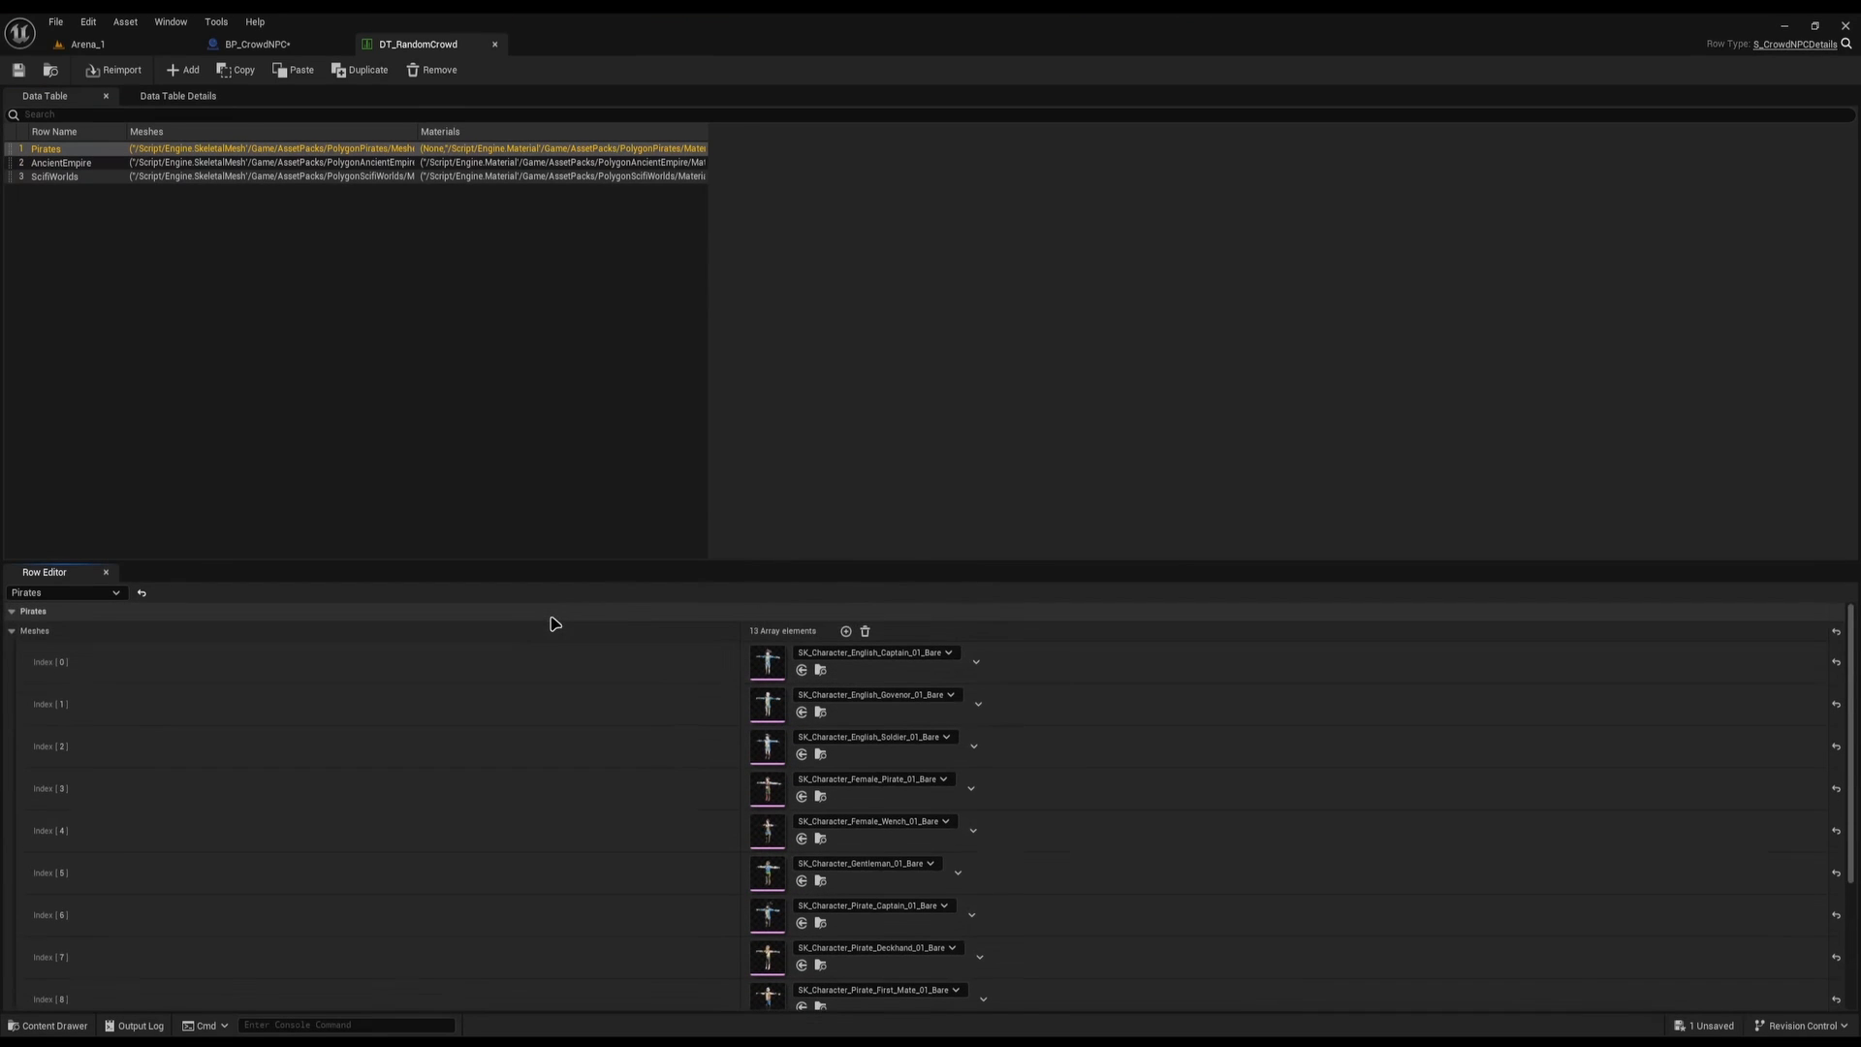
{"action": "left_click", "coordinate": [531, 631]}
{"action": "left_click", "coordinate": [536, 651]}
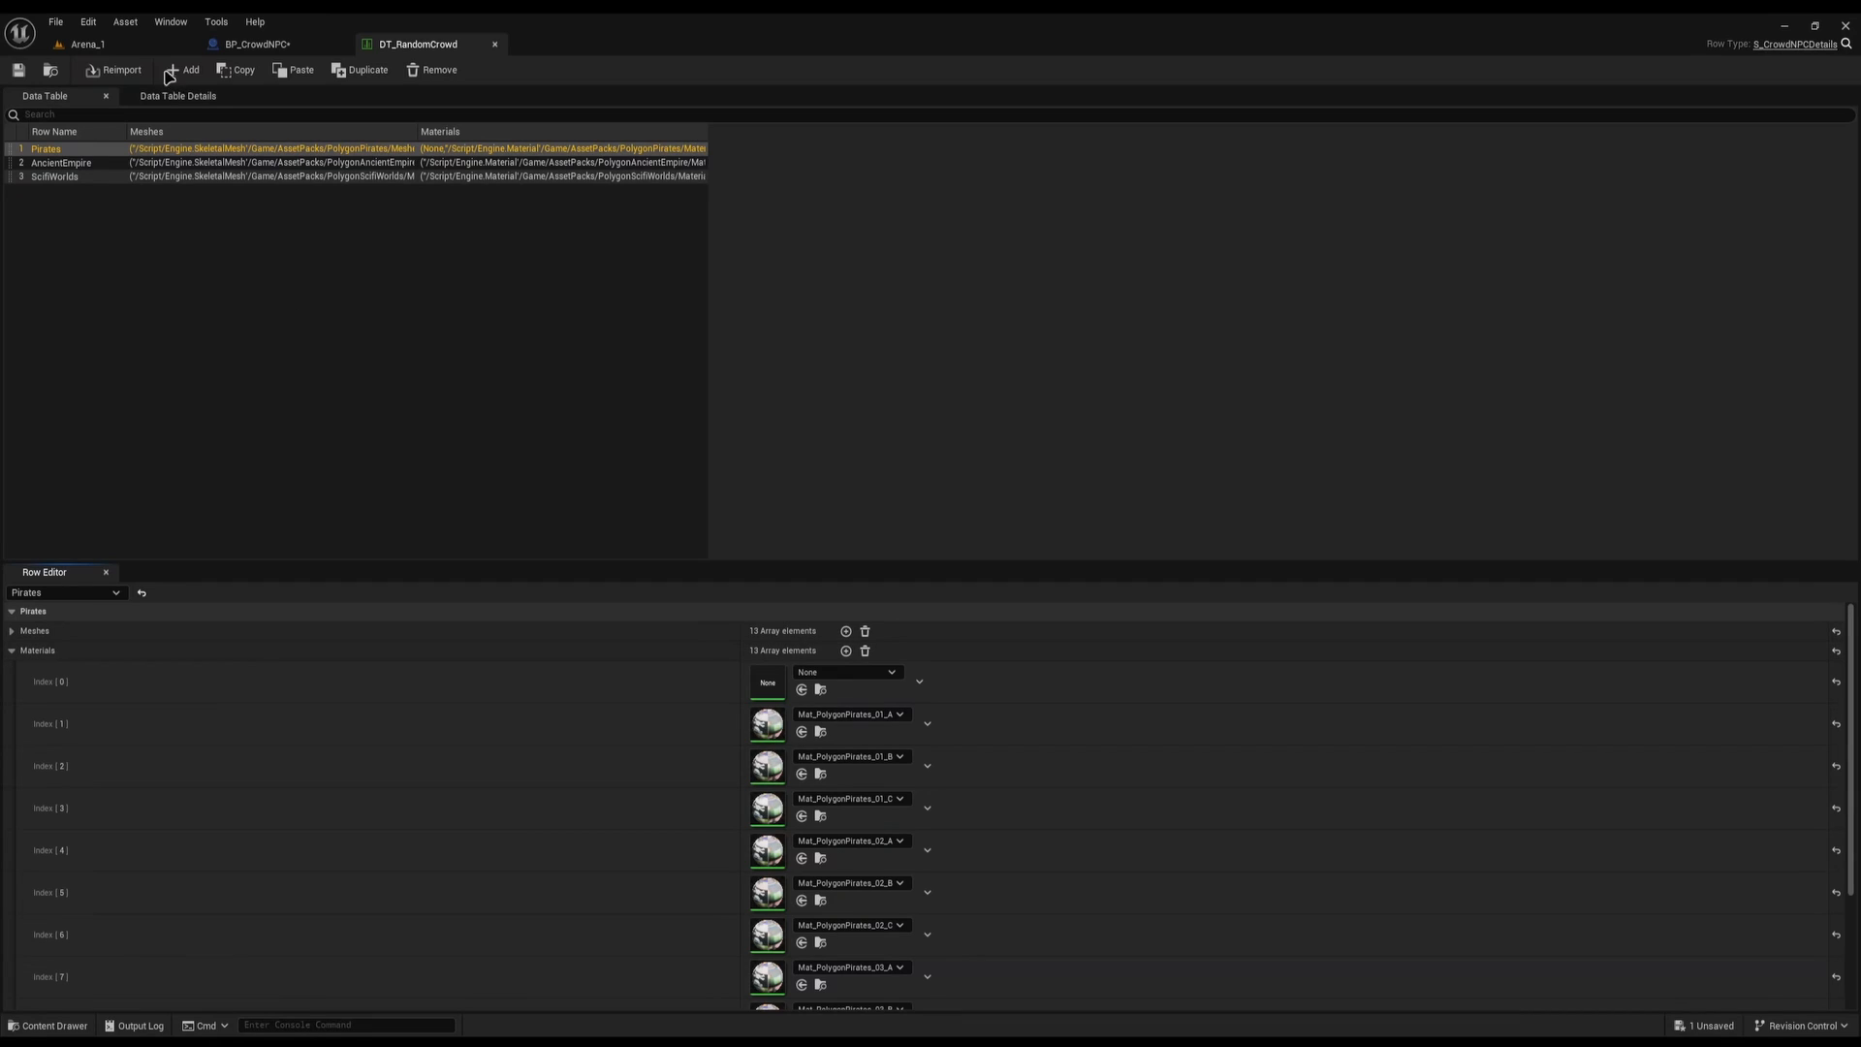
{"action": "left_click", "coordinate": [257, 43]}
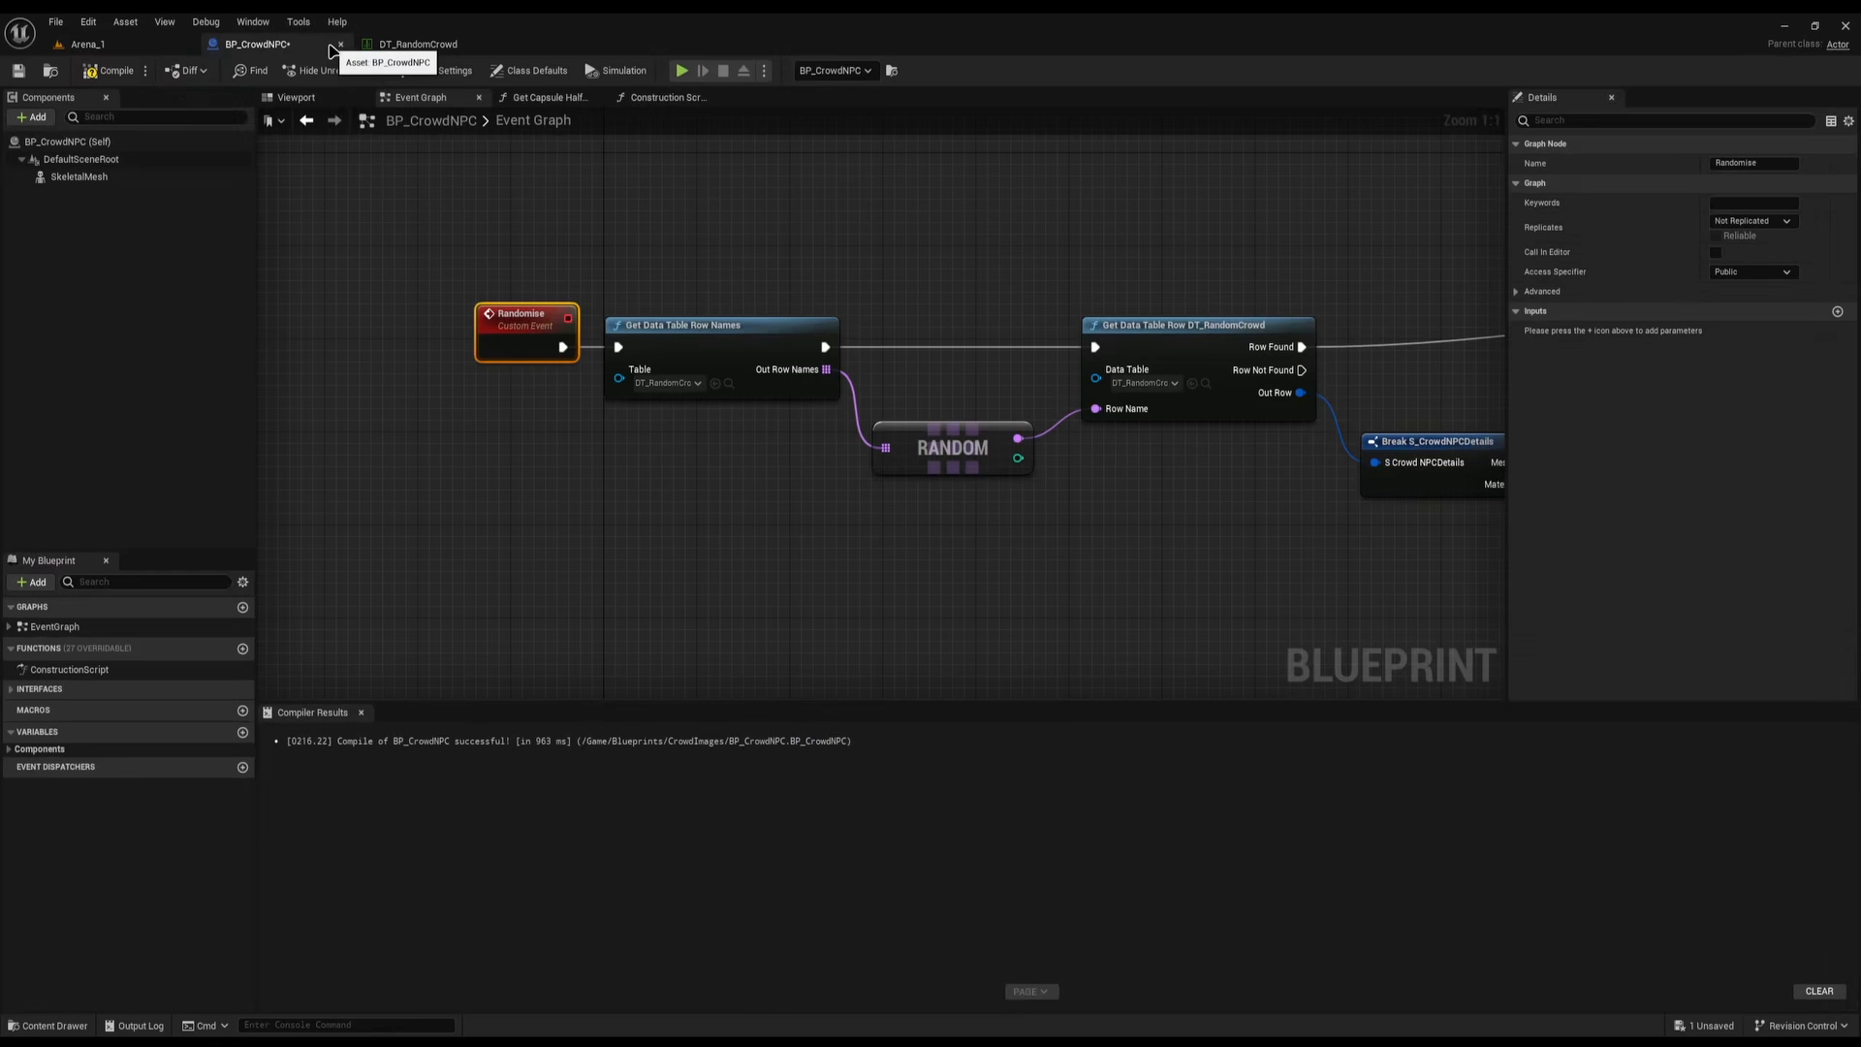
Check the character in the BP_CrowdNPC preview, then review the AncientEmpire and ScifiWorlds rows of DT_RandomCrowd with Materials collapsed
{"action": "left_click", "coordinate": [300, 98]}
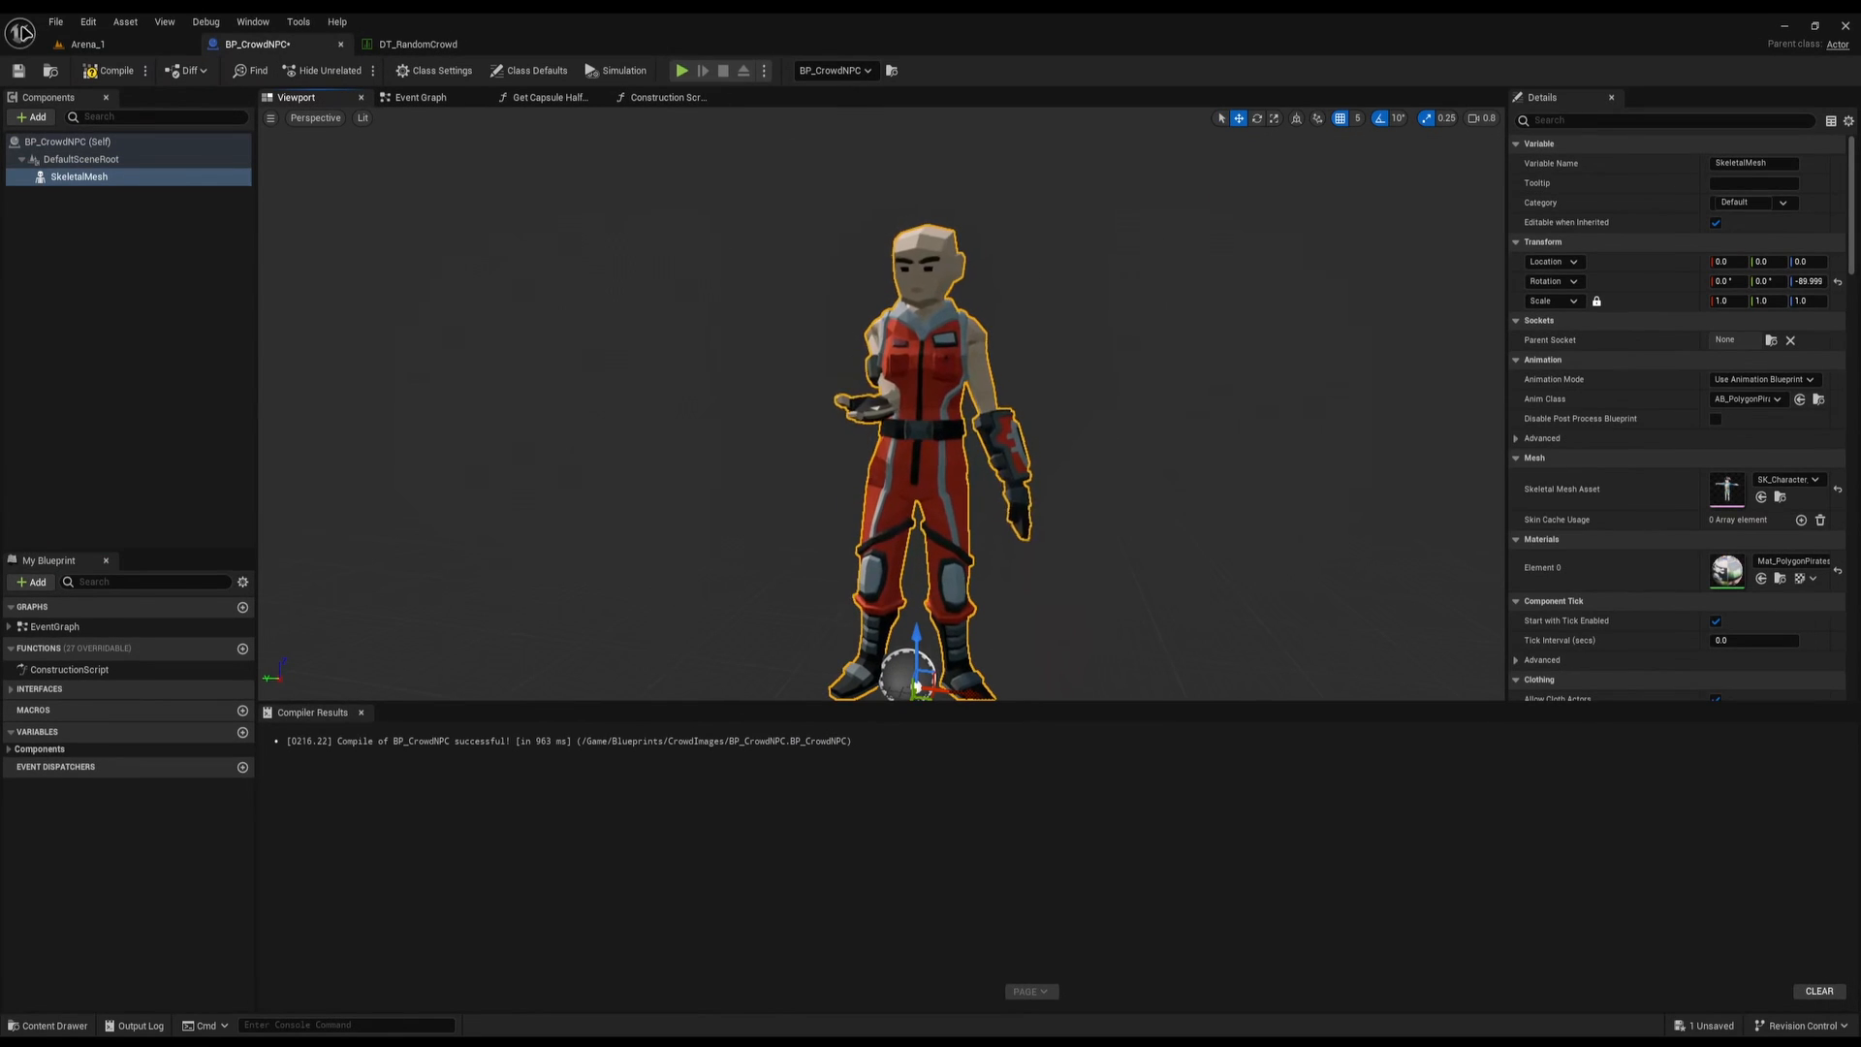
{"action": "left_click", "coordinate": [418, 43]}
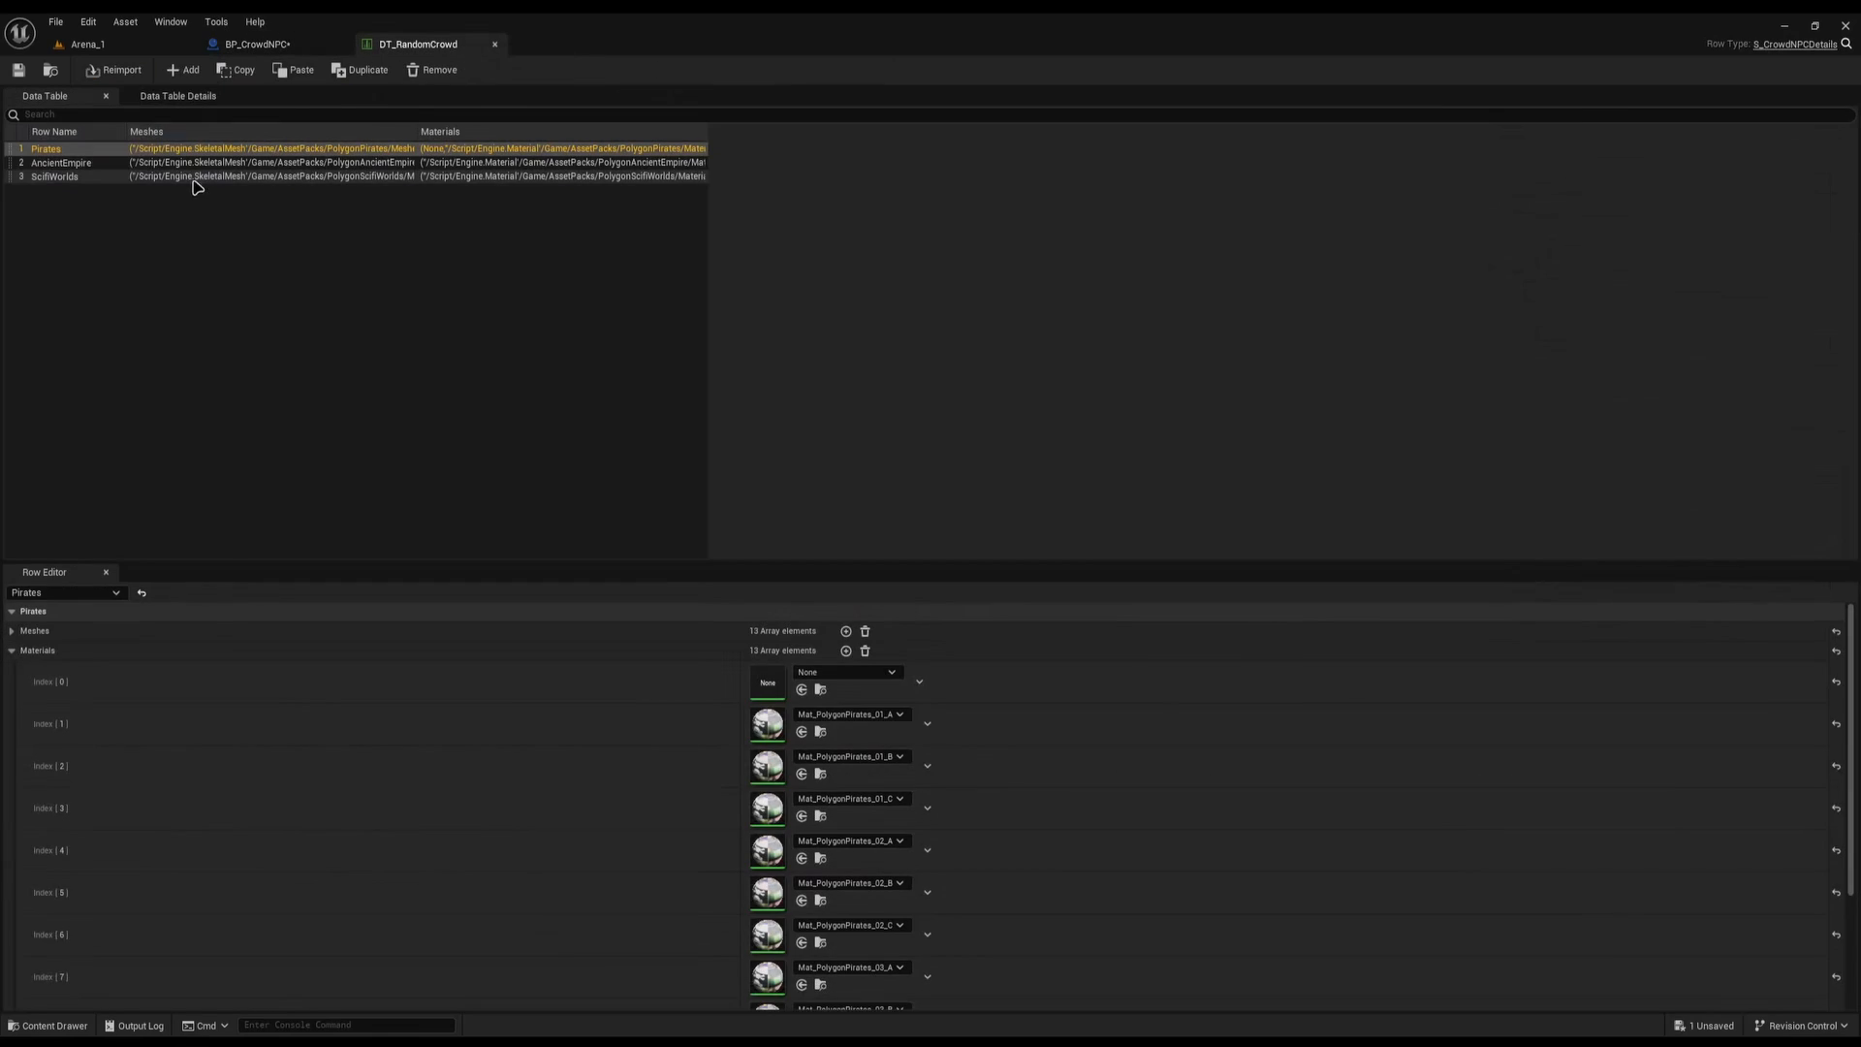
{"action": "left_click", "coordinate": [92, 165]}
{"action": "left_click", "coordinate": [101, 176]}
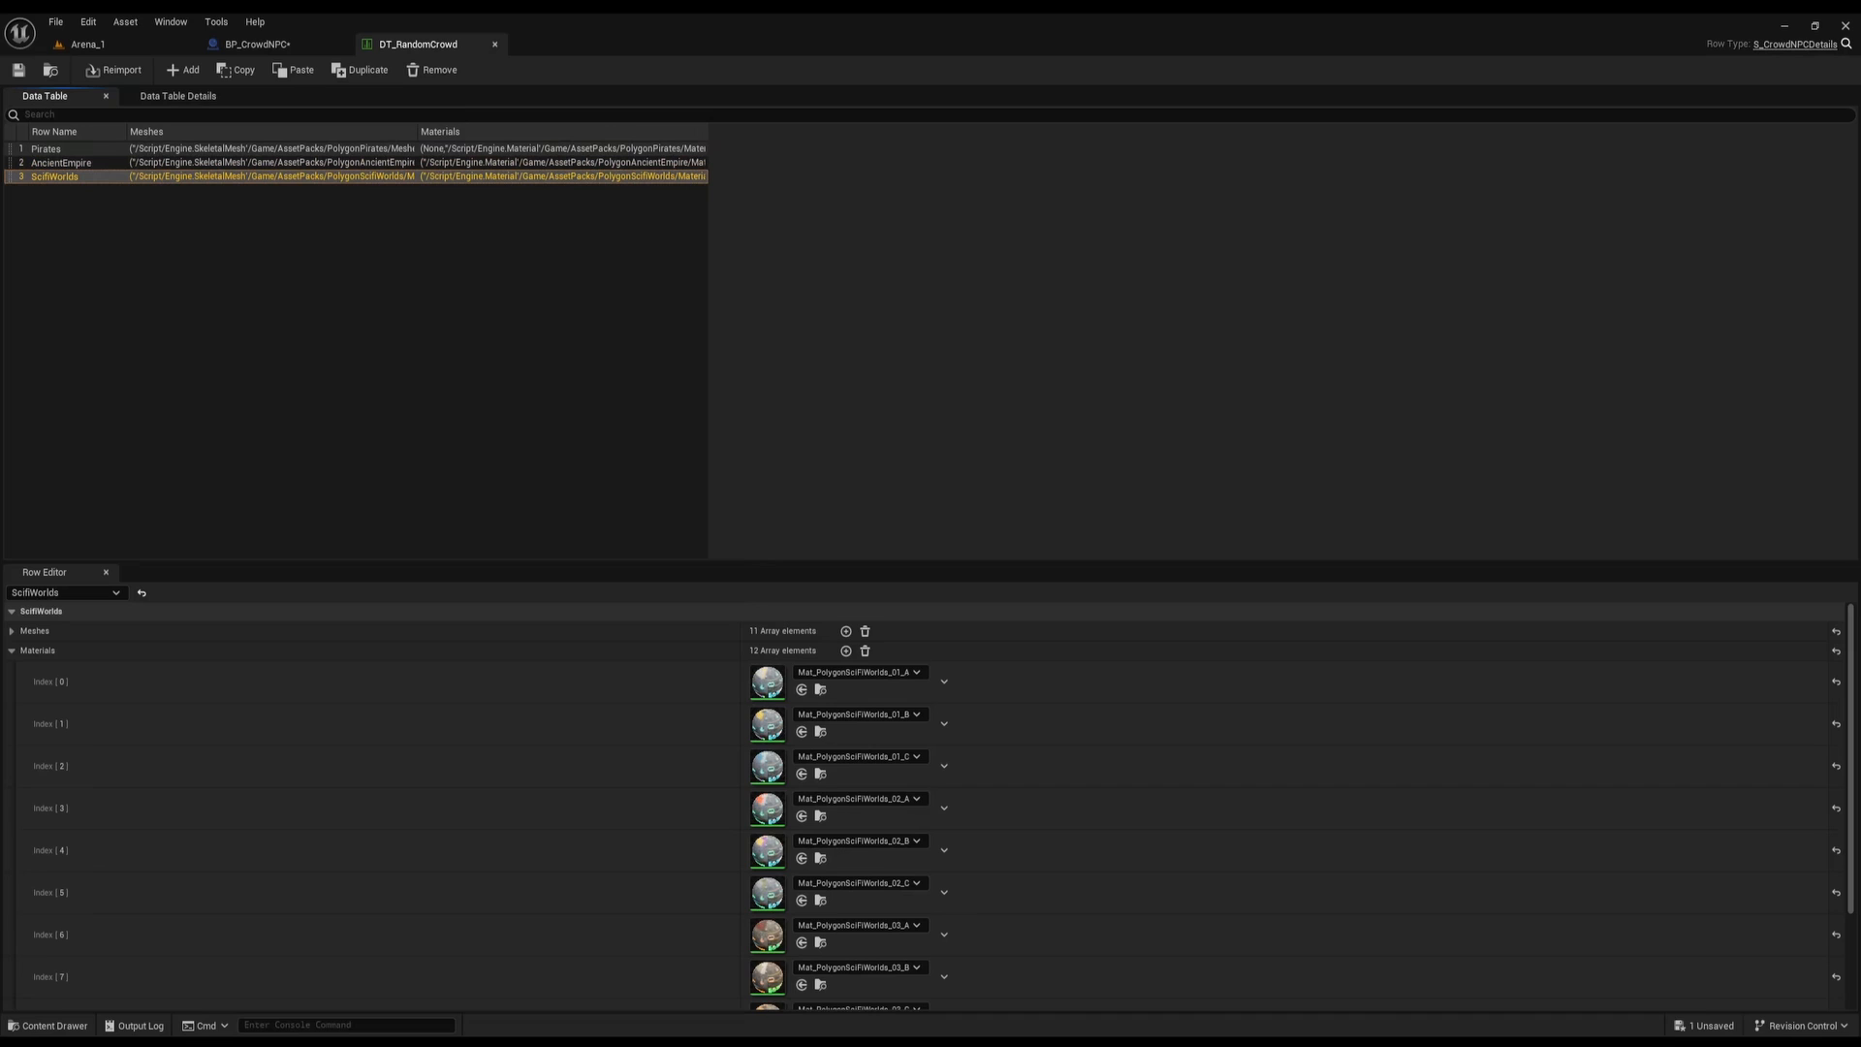
{"action": "left_click", "coordinate": [12, 650]}
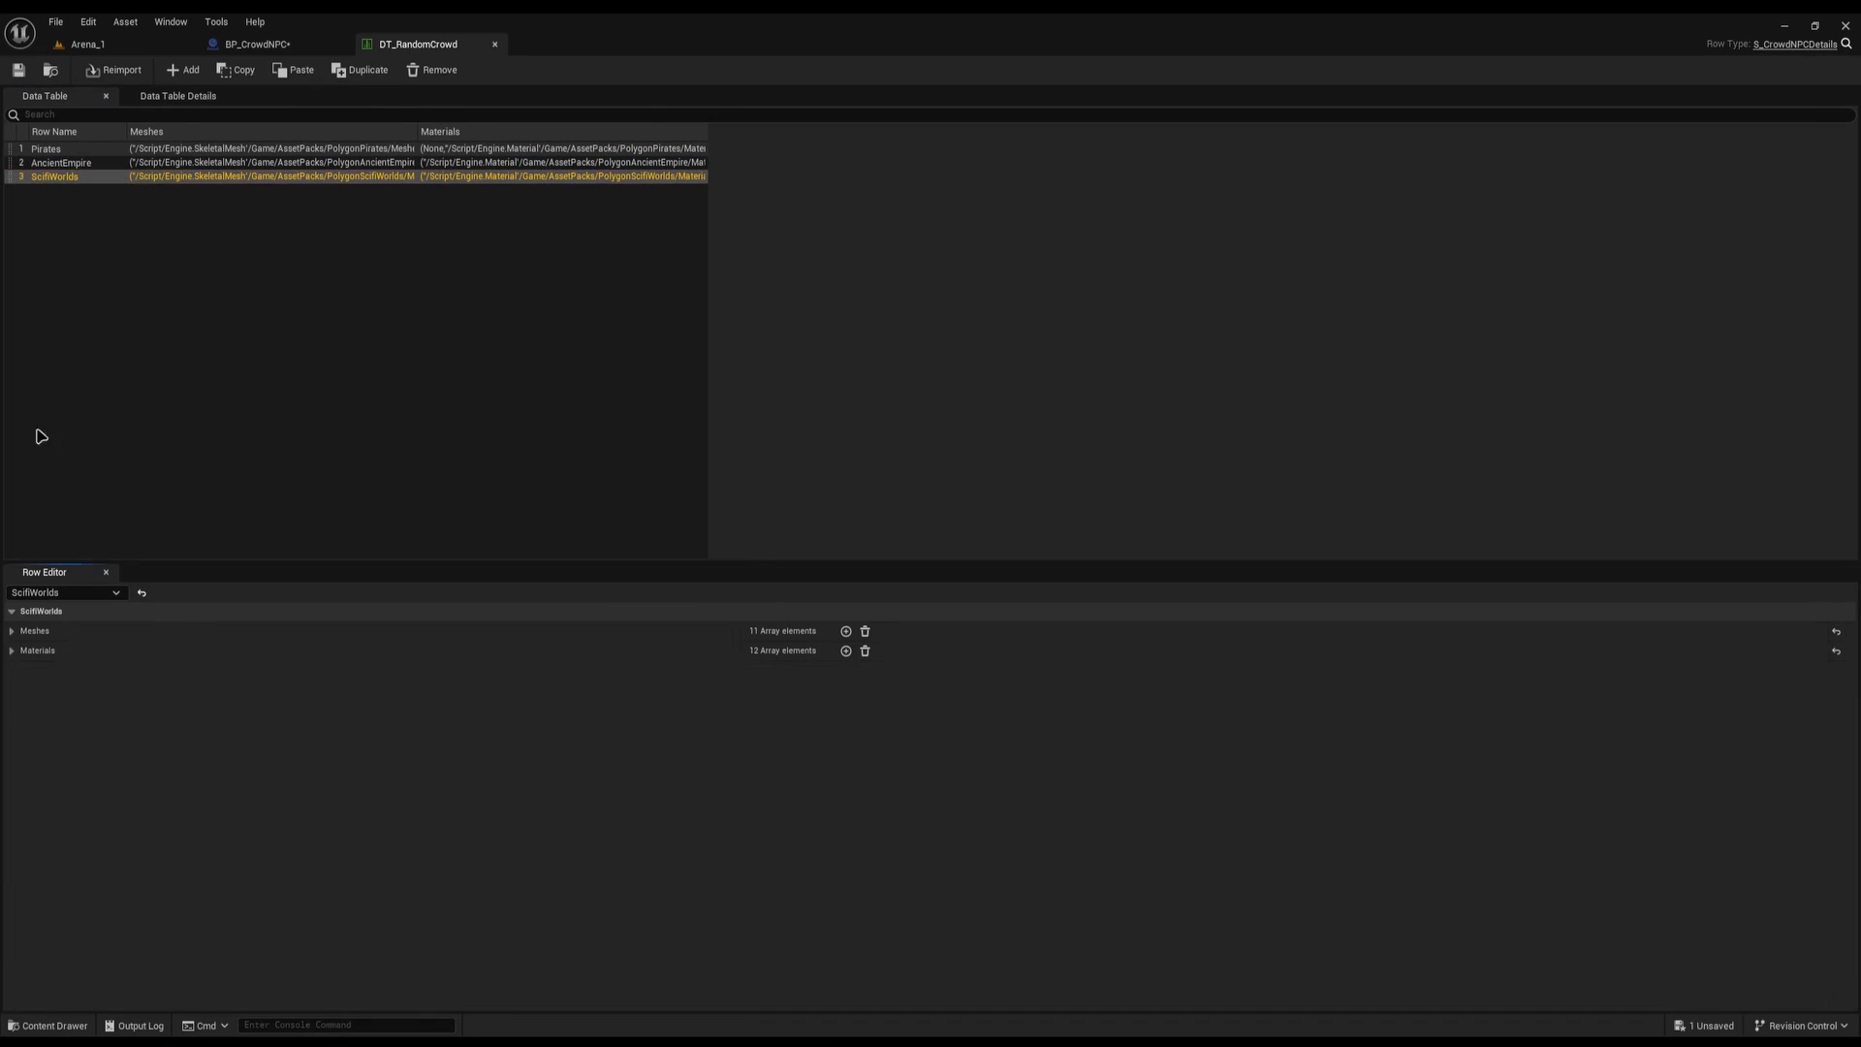
{"action": "left_click", "coordinate": [85, 178]}
{"action": "left_click", "coordinate": [329, 44]}
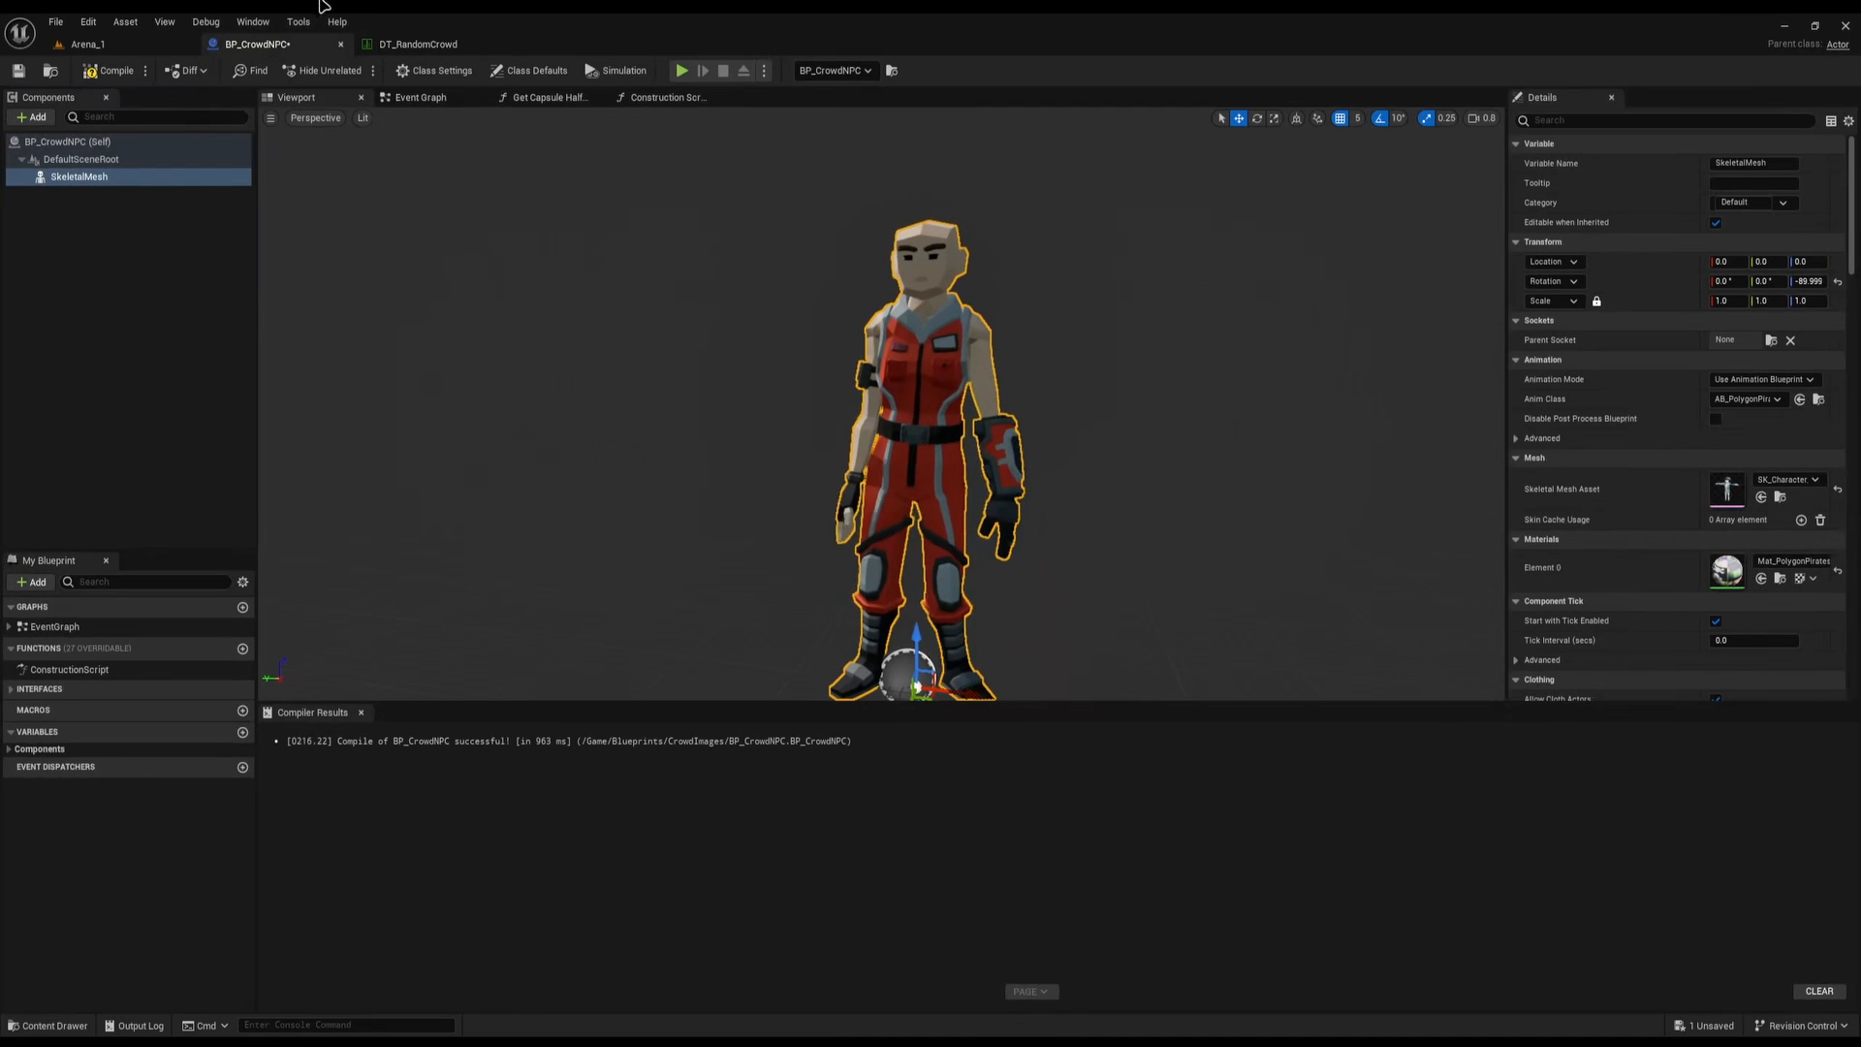
Trace the Randomise logic in the BP_CrowdNPC event graph from the row names through Random to Get Data Table Row
{"action": "left_click", "coordinate": [646, 99]}
{"action": "left_click", "coordinate": [428, 99]}
{"action": "mouse_move", "coordinate": [583, 222]}
{"action": "left_mouse_down"}
{"action": "mouse_move", "coordinate": [778, 471]}
{"action": "mouse_move", "coordinate": [613, 240]}
{"action": "mouse_move", "coordinate": [569, 242]}
{"action": "left_mouse_up"}
{"action": "right_click_drag", "start_coordinate": [883, 531], "coordinate": [624, 511]}
{"action": "left_click_drag", "start_coordinate": [586, 316], "coordinate": [718, 525]}
{"action": "right_click_drag", "start_coordinate": [804, 540], "coordinate": [618, 535]}
{"action": "left_click_drag", "start_coordinate": [595, 220], "coordinate": [834, 459]}
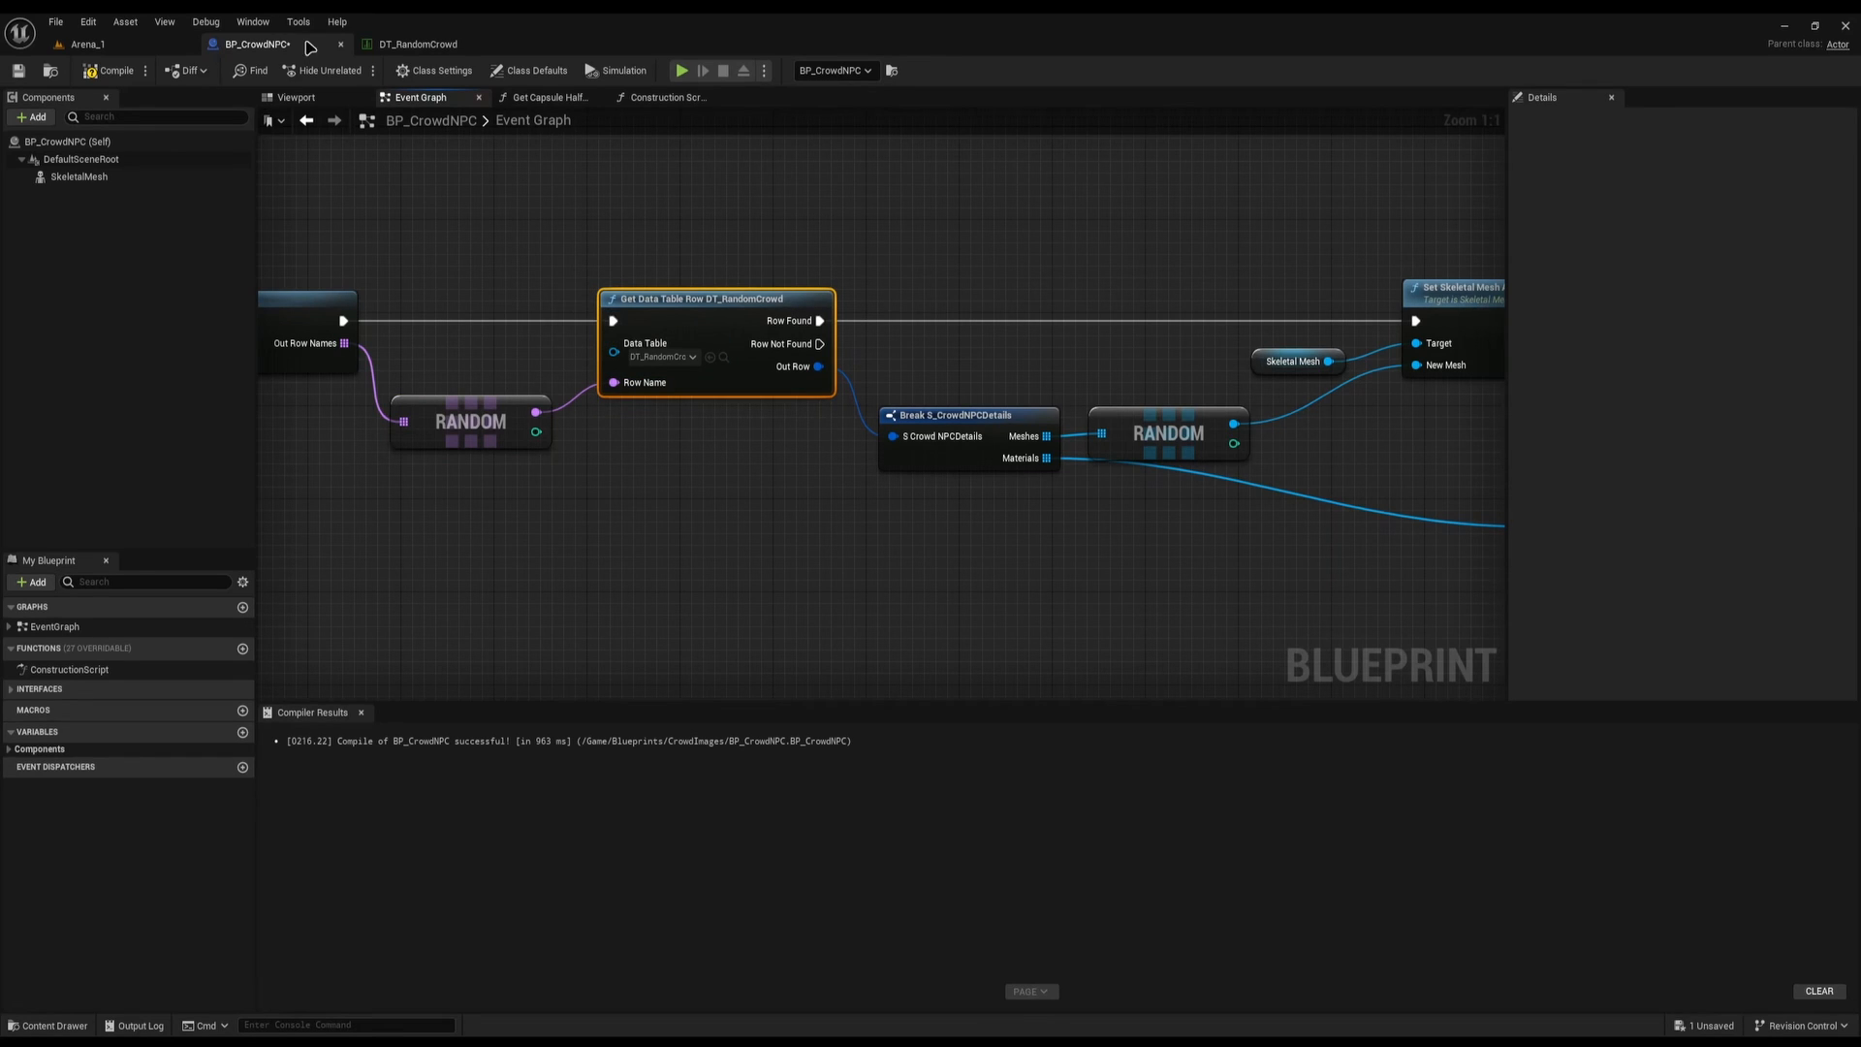
Recheck the DT_RandomCrowd rows and follow the Meshes output through Random to the Set Skeletal Mesh Asset node
{"action": "left_click", "coordinate": [417, 44]}
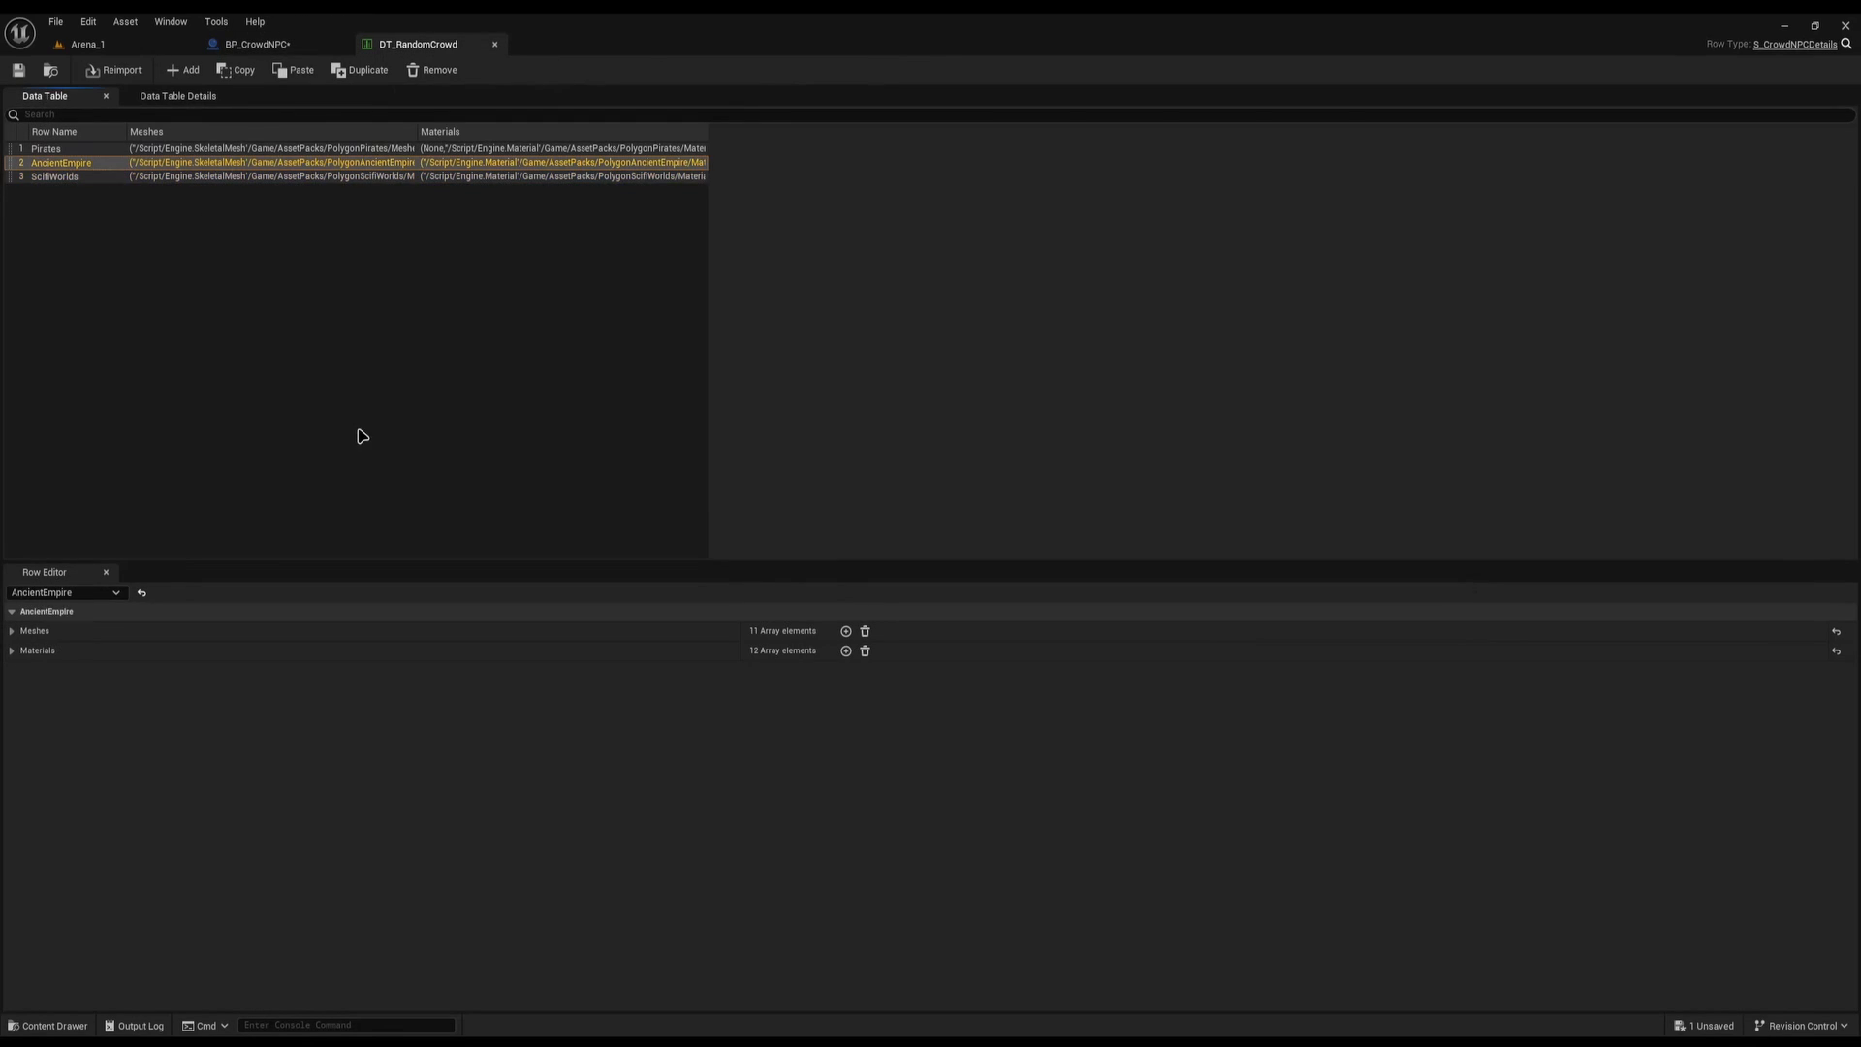
{"action": "left_click", "coordinate": [273, 44]}
{"action": "left_click_drag", "start_coordinate": [555, 326], "coordinate": [775, 492]}
{"action": "right_click_drag", "start_coordinate": [869, 516], "coordinate": [720, 577]}
{"action": "left_click_drag", "start_coordinate": [622, 363], "coordinate": [766, 496]}
{"action": "right_click_drag", "start_coordinate": [850, 489], "coordinate": [699, 524]}
{"action": "left_click_drag", "start_coordinate": [693, 227], "coordinate": [1008, 414]}
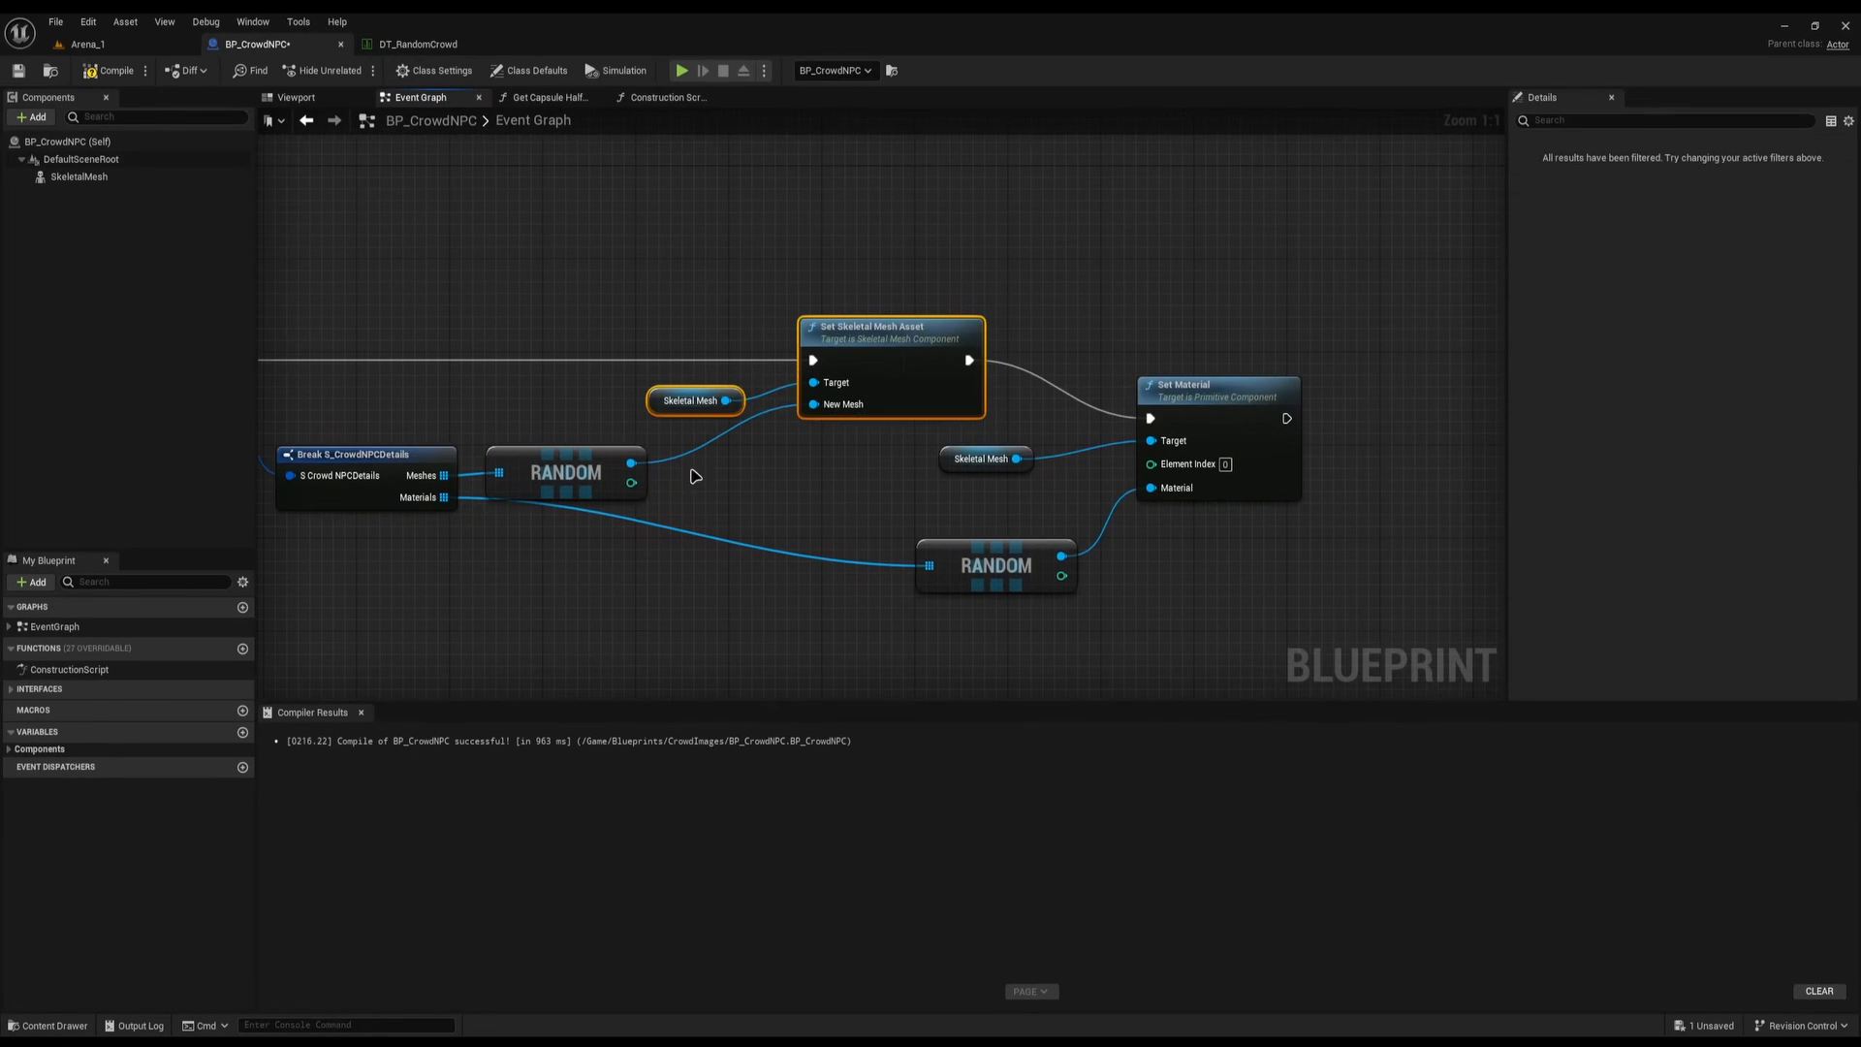
Examine how the Materials output feeds the Random and Set Material nodes after Set Skeletal Mesh Asset
{"action": "right_click_drag", "start_coordinate": [424, 505], "coordinate": [493, 424]}
{"action": "right_click_drag", "start_coordinate": [1085, 477], "coordinate": [975, 475]}
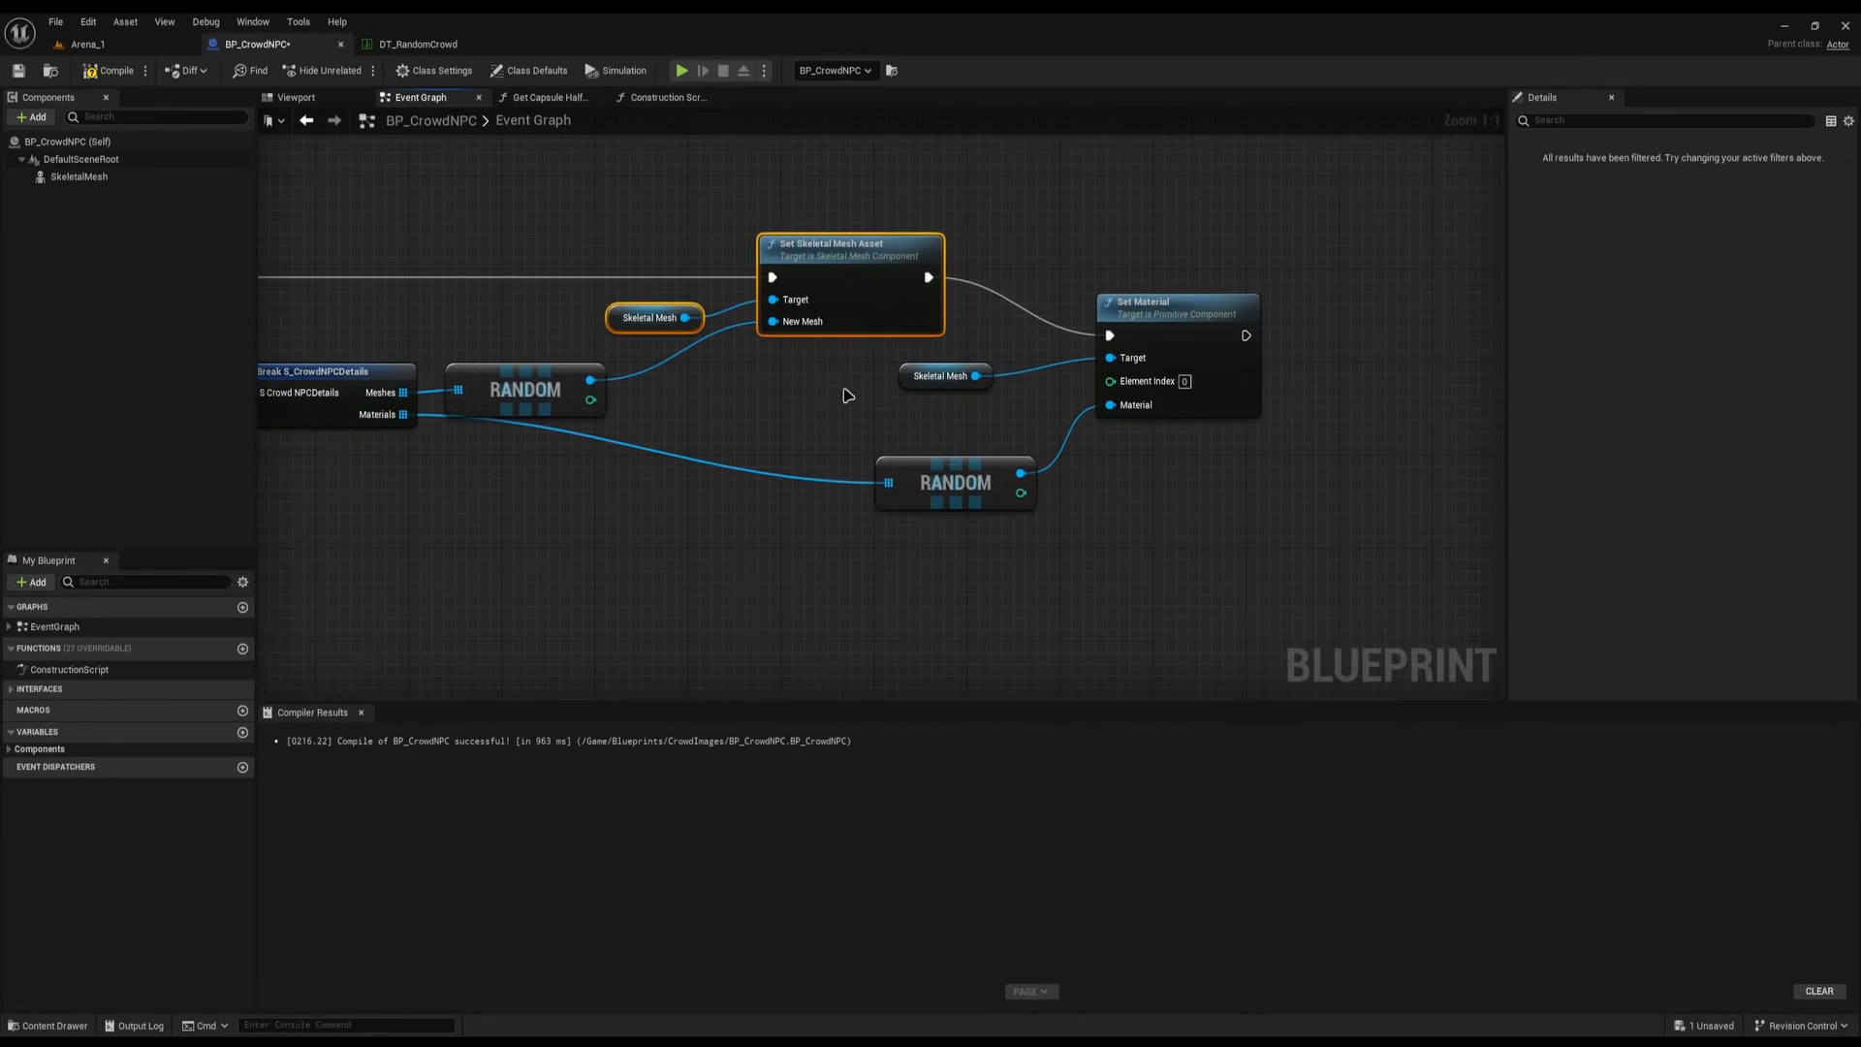
{"action": "left_click_drag", "start_coordinate": [848, 395], "coordinate": [1258, 594]}
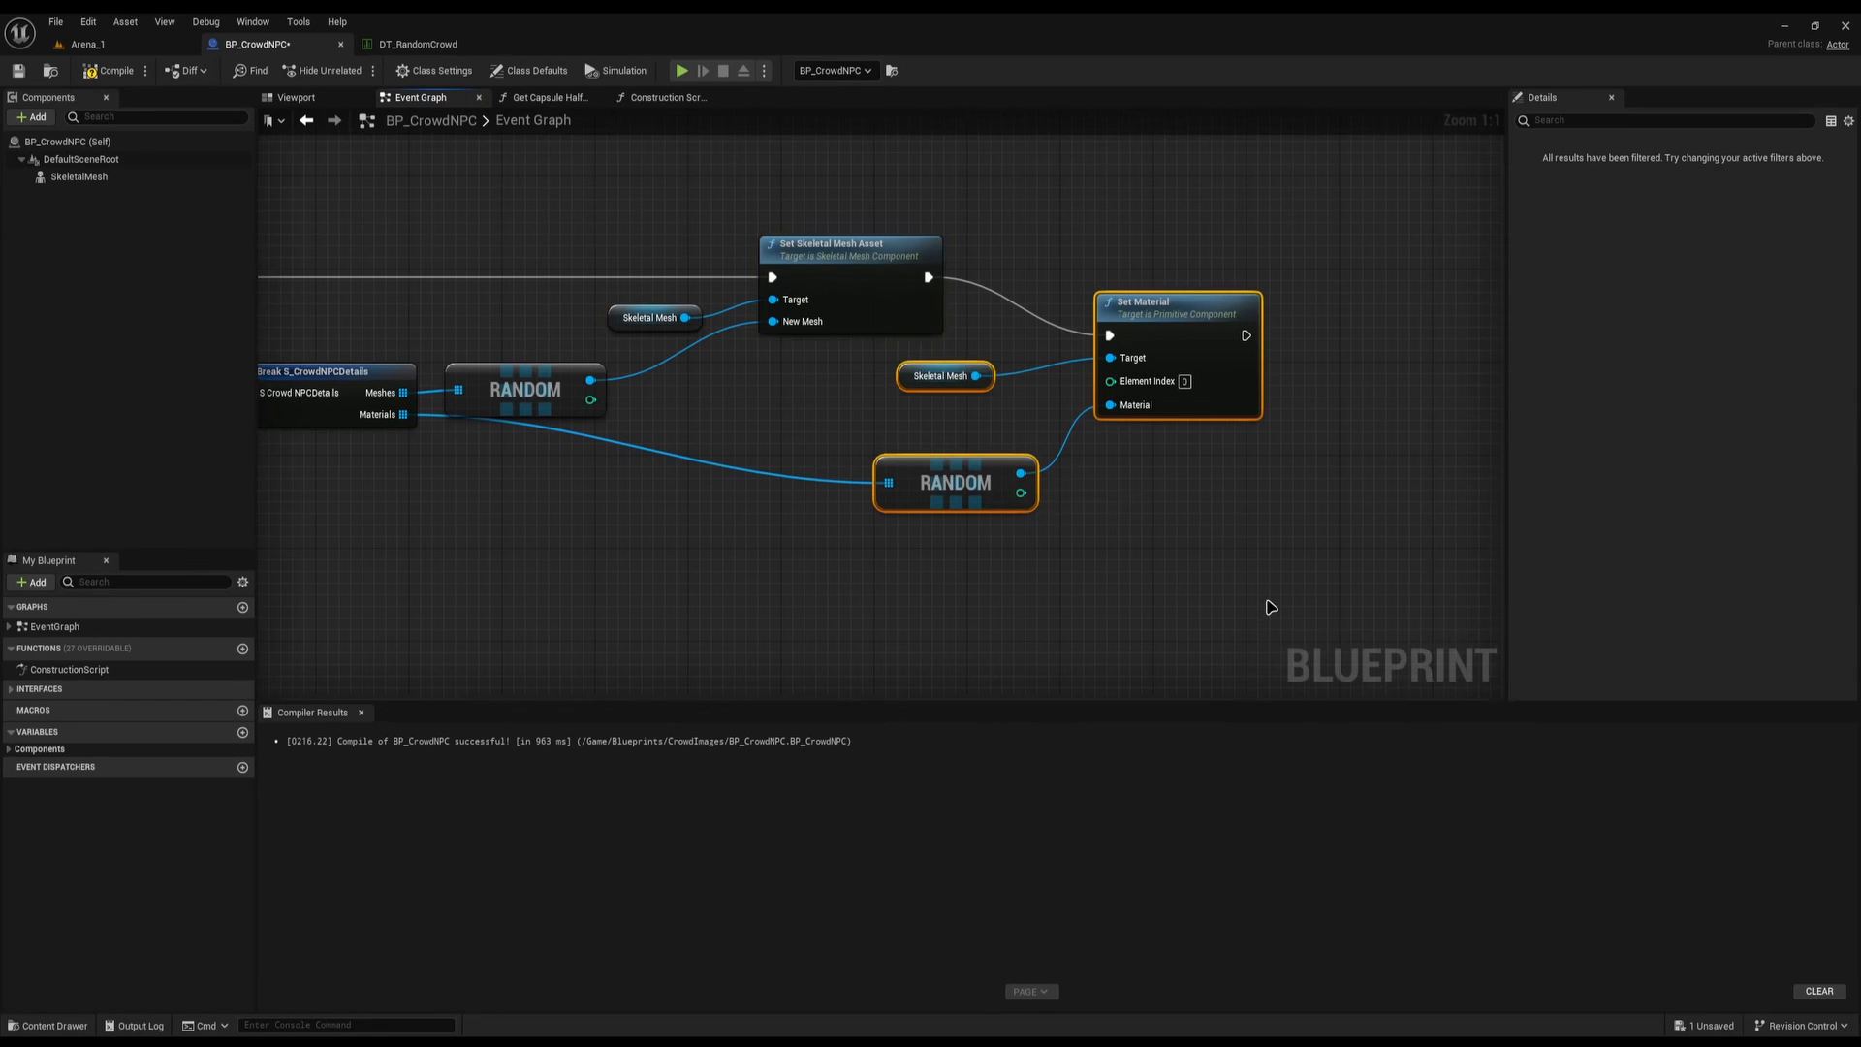
{"action": "right_click_drag", "start_coordinate": [1057, 583], "coordinate": [1260, 596]}
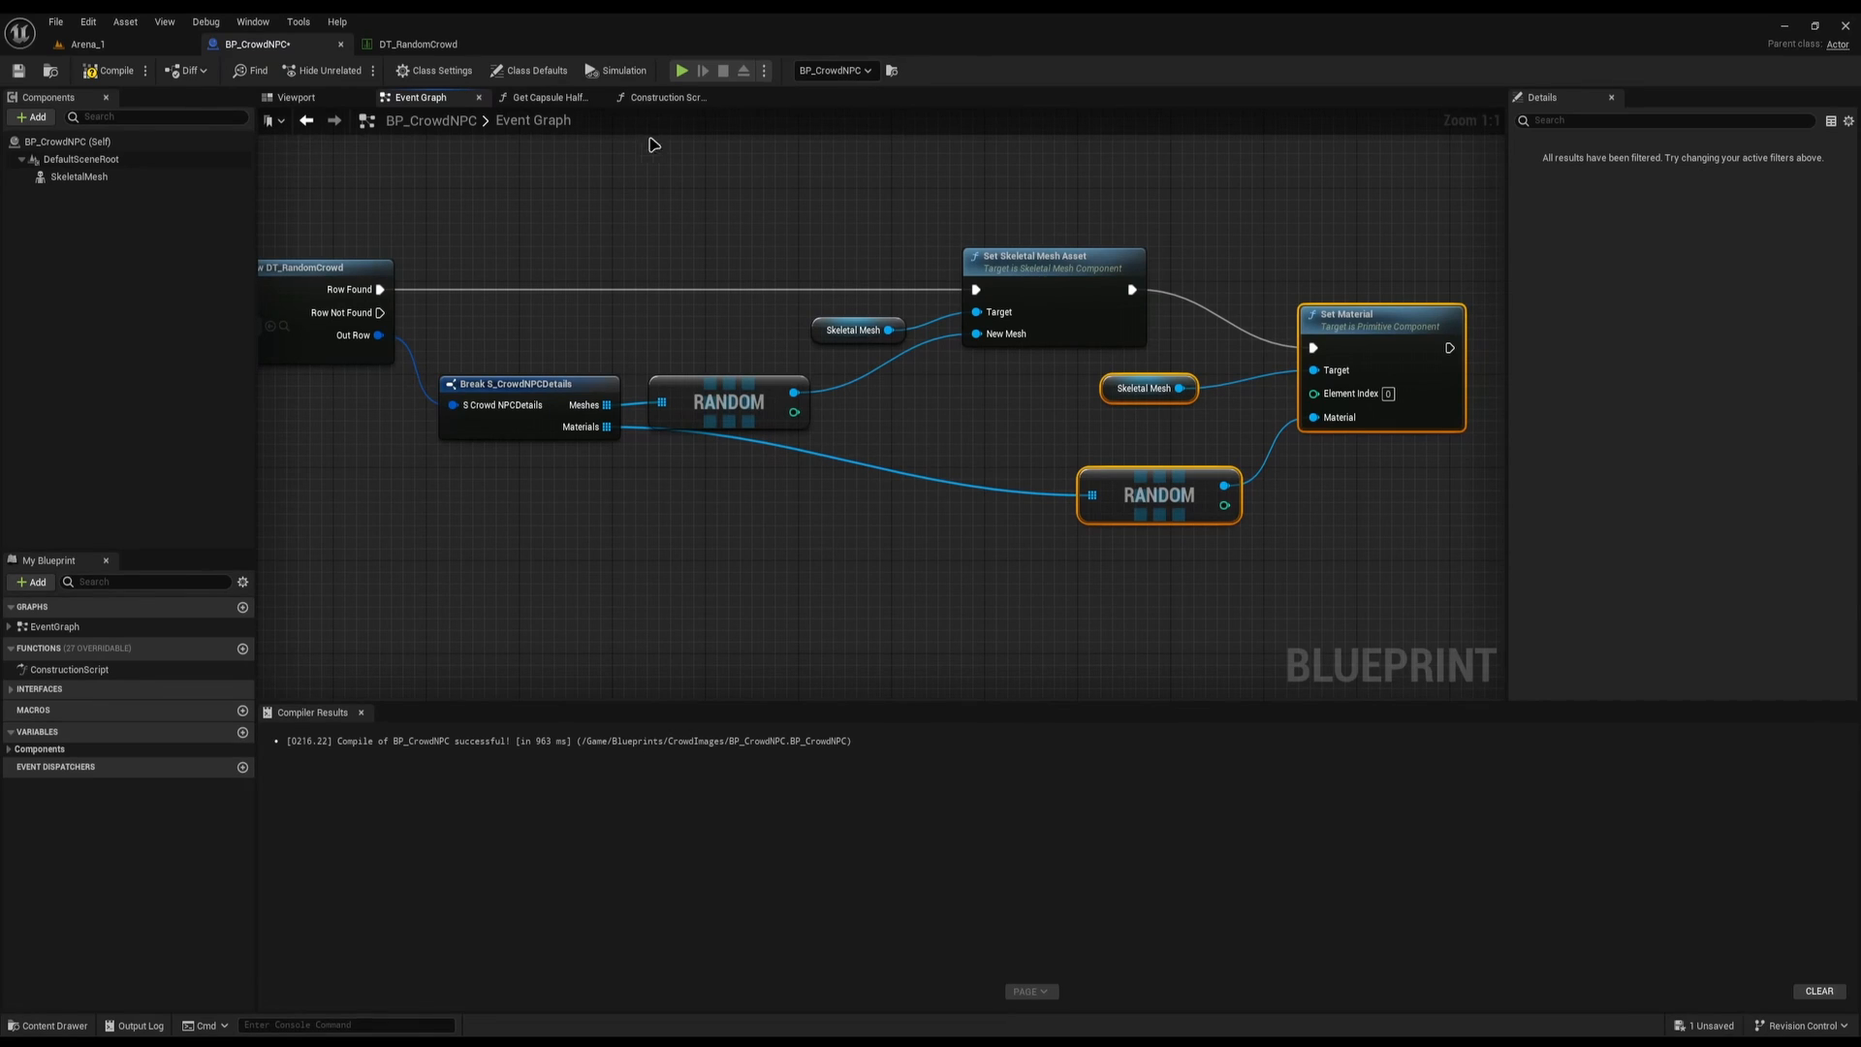
{"action": "left_click", "coordinate": [630, 101]}
{"action": "left_click_drag", "start_coordinate": [885, 279], "coordinate": [782, 631]}
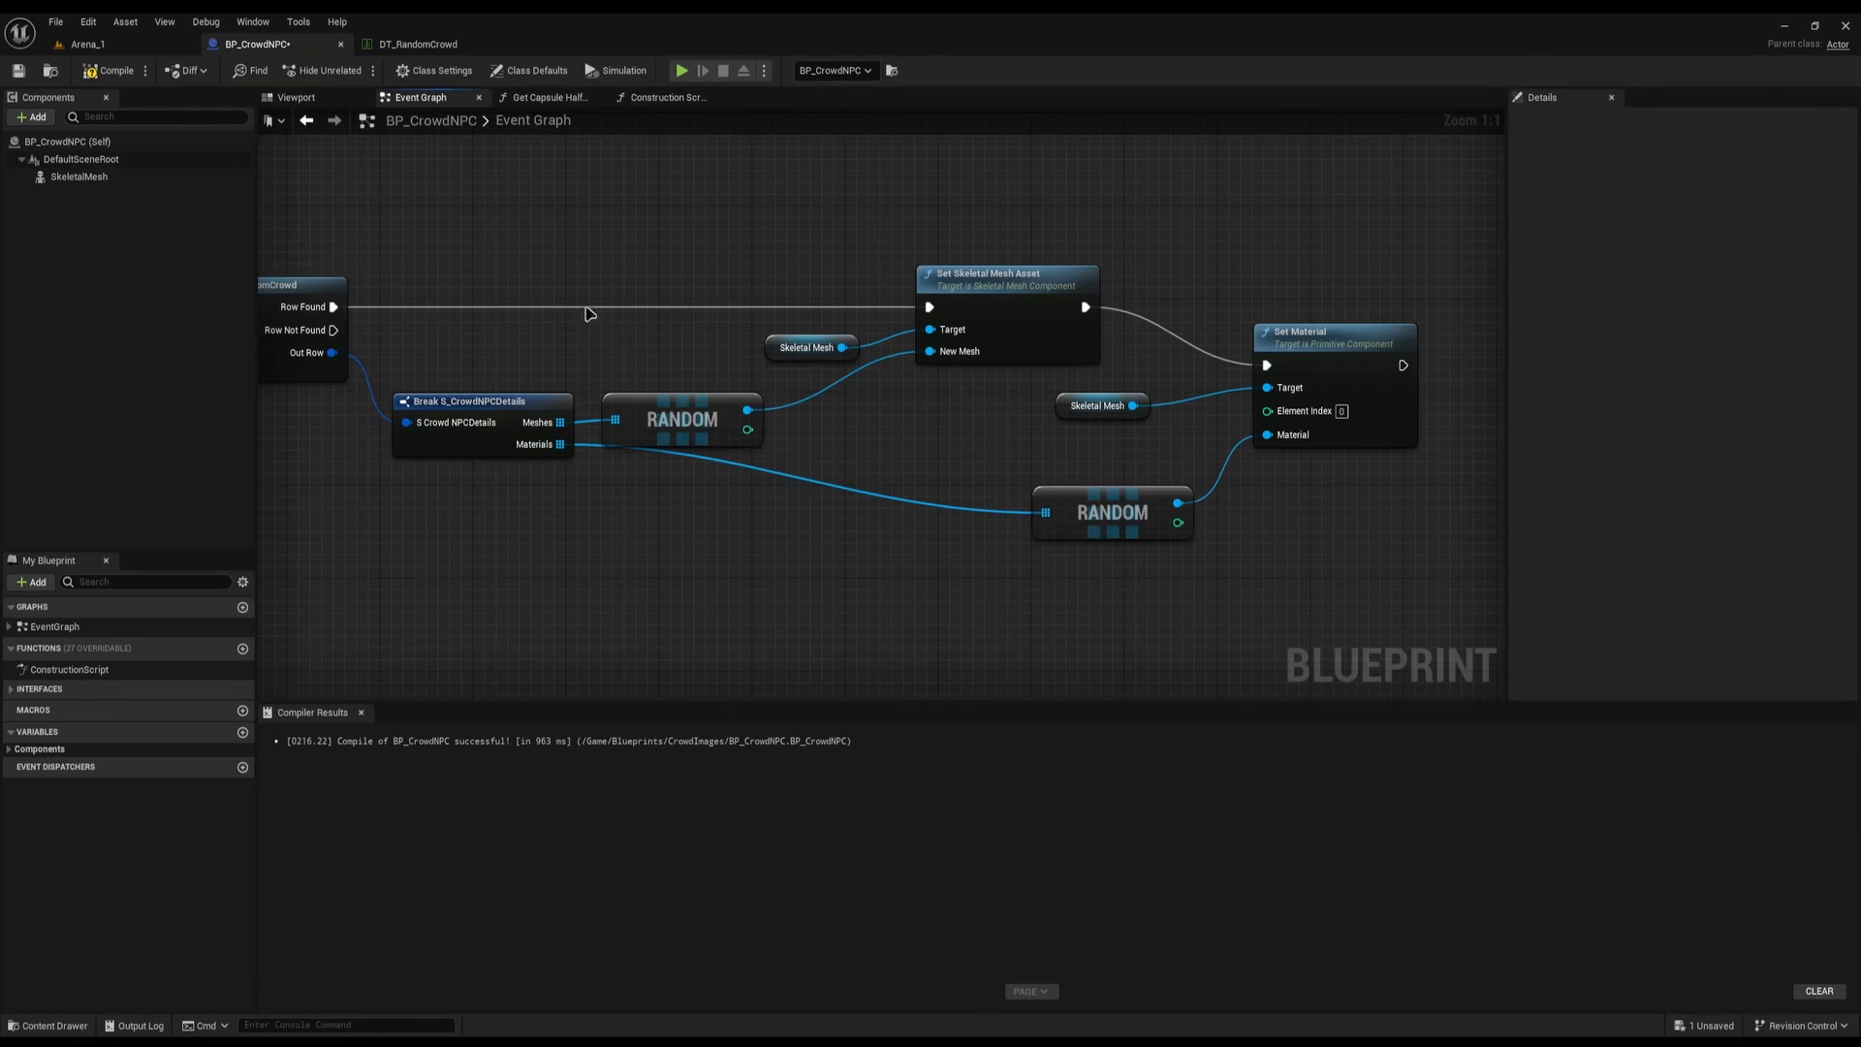
{"action": "left_click_drag", "start_coordinate": [494, 262], "coordinate": [1105, 369]}
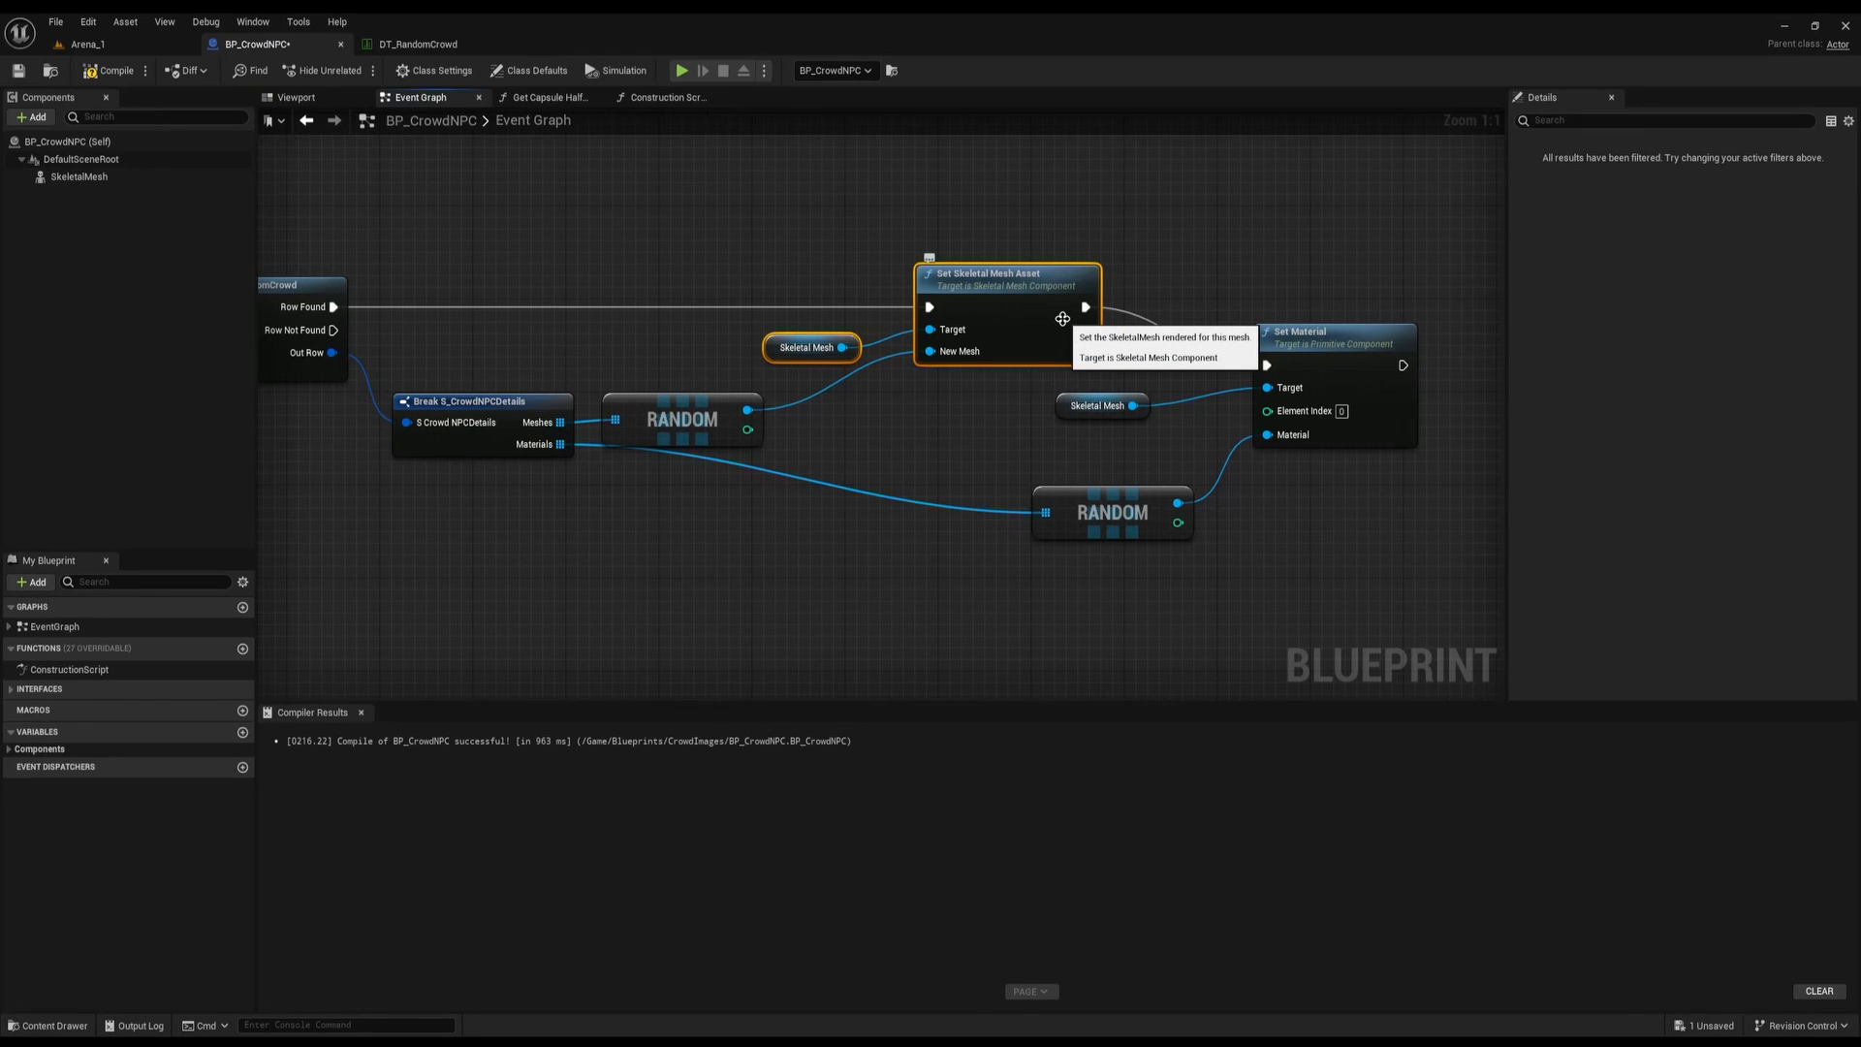
{"action": "left_click", "coordinate": [613, 333]}
Open the BPA_Enemy blueprint from the NPC/Generic folder and inspect the Get Random Details function used by Randomise Enemy
{"action": "key", "text": "ctrl+space"}
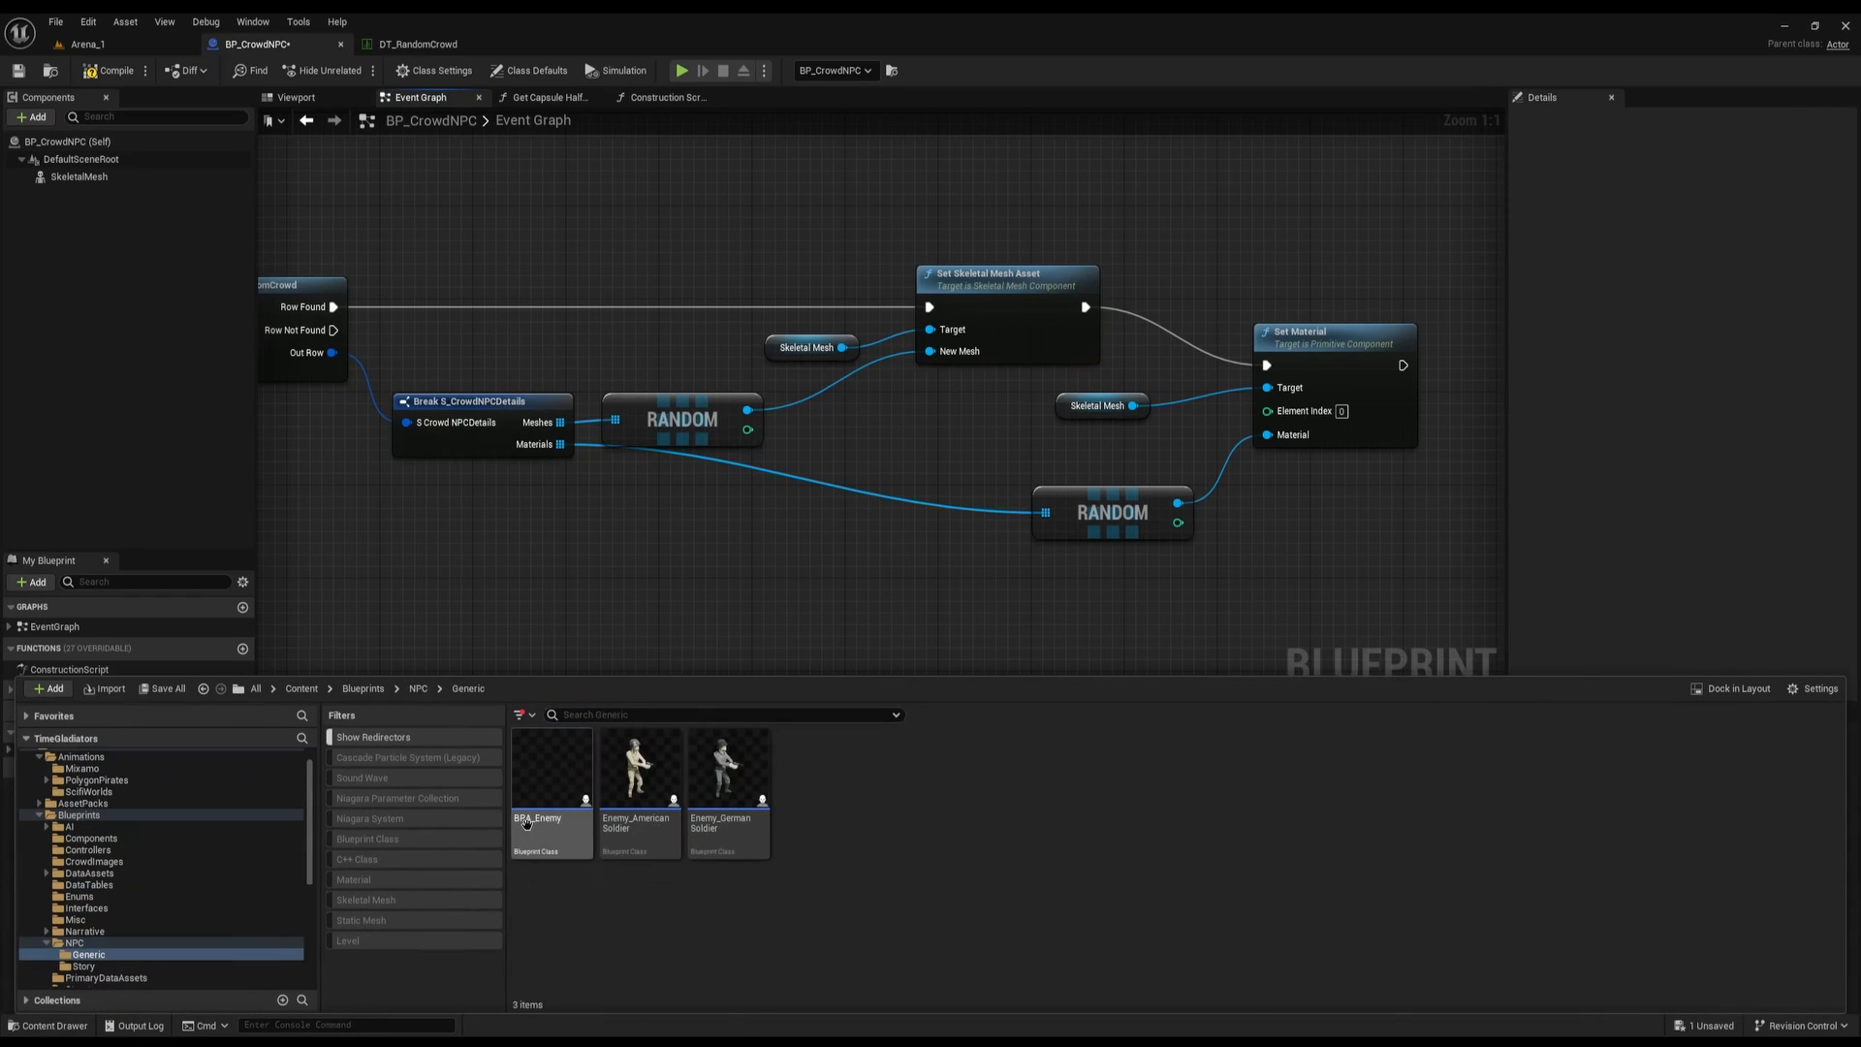
{"action": "double_click", "coordinate": [528, 824]}
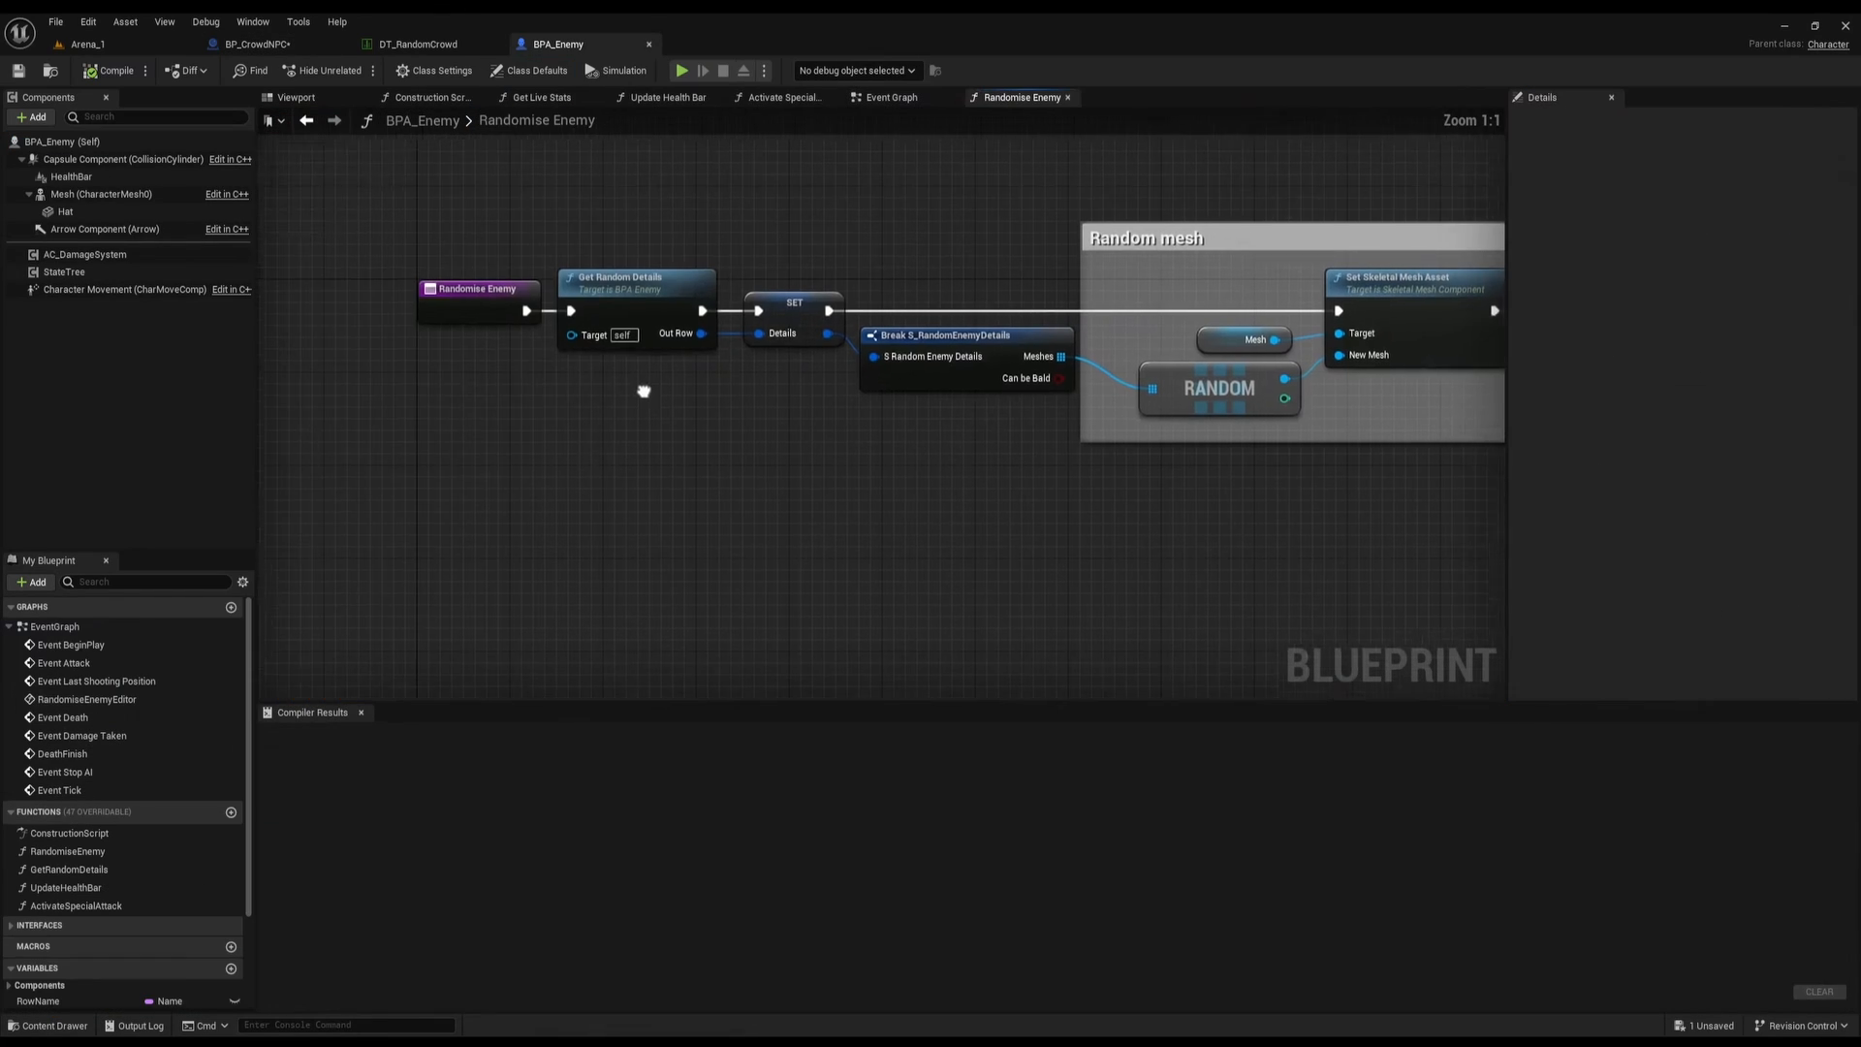
{"action": "left_click_drag", "start_coordinate": [635, 495], "coordinate": [638, 494]}
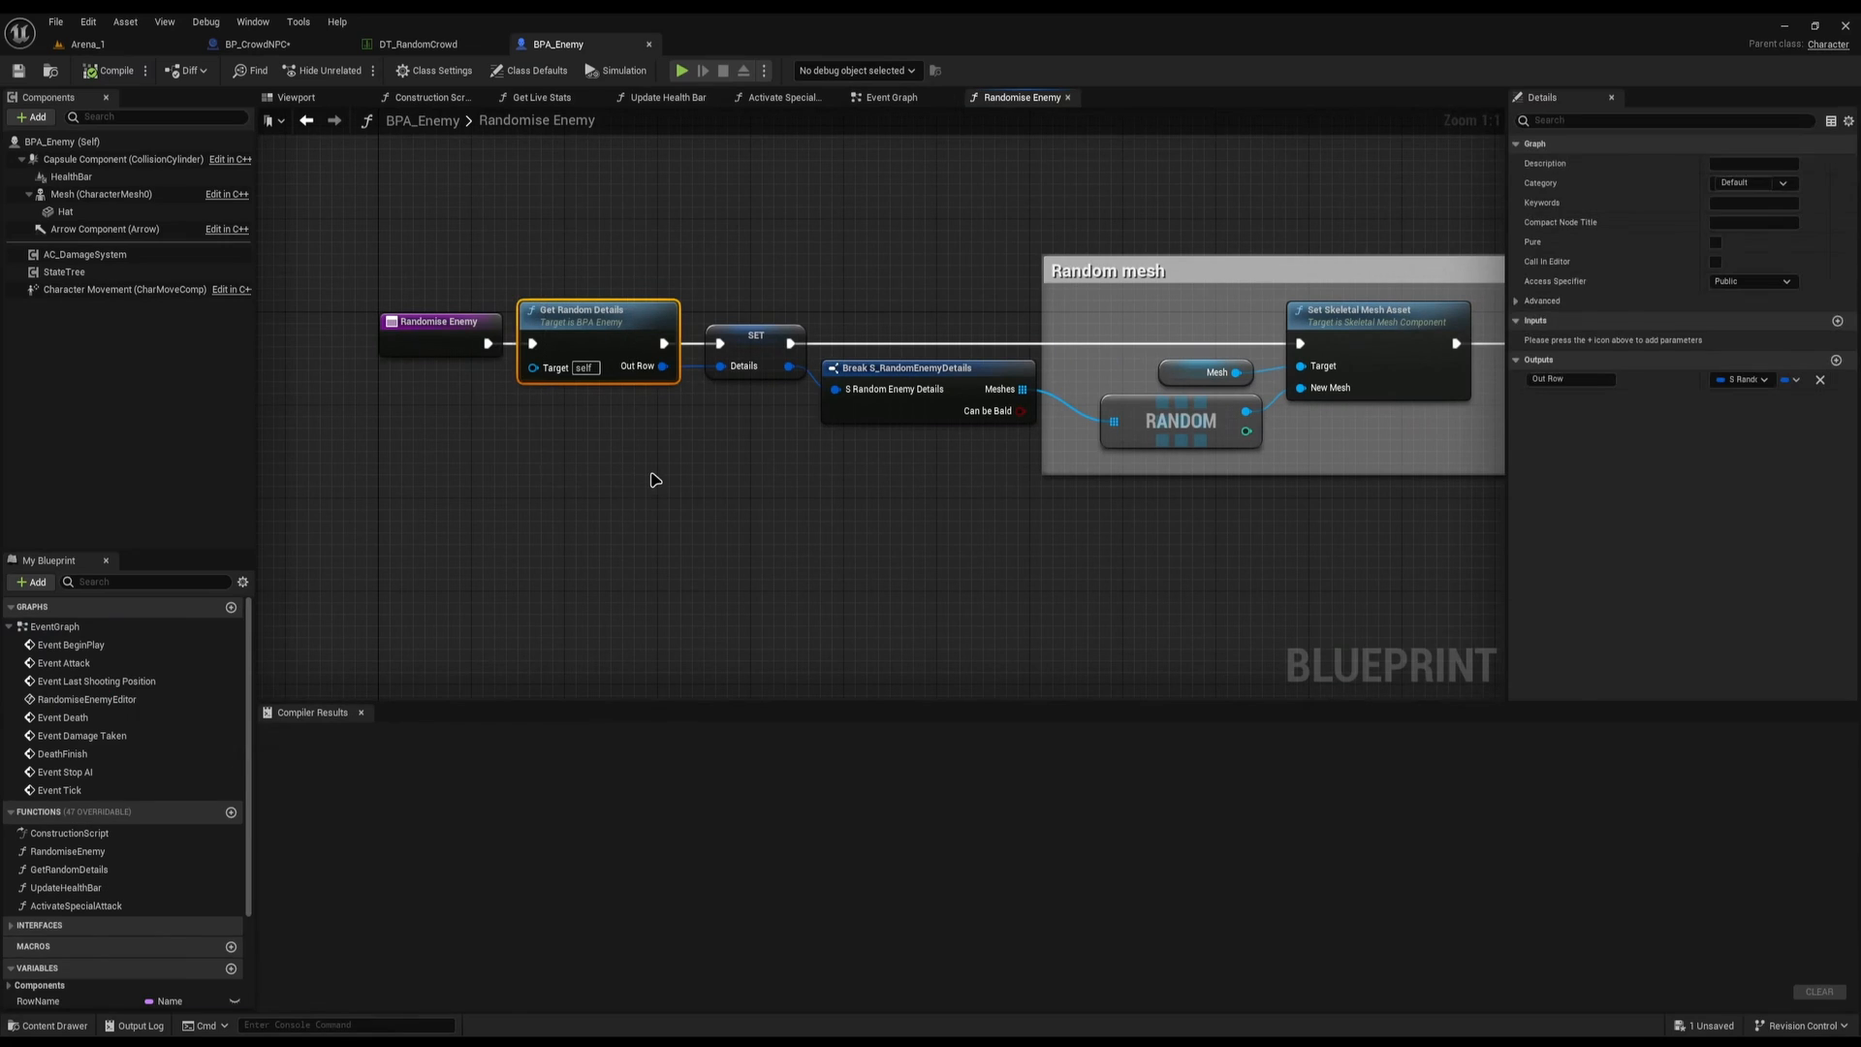
{"action": "double_click", "coordinate": [591, 318]}
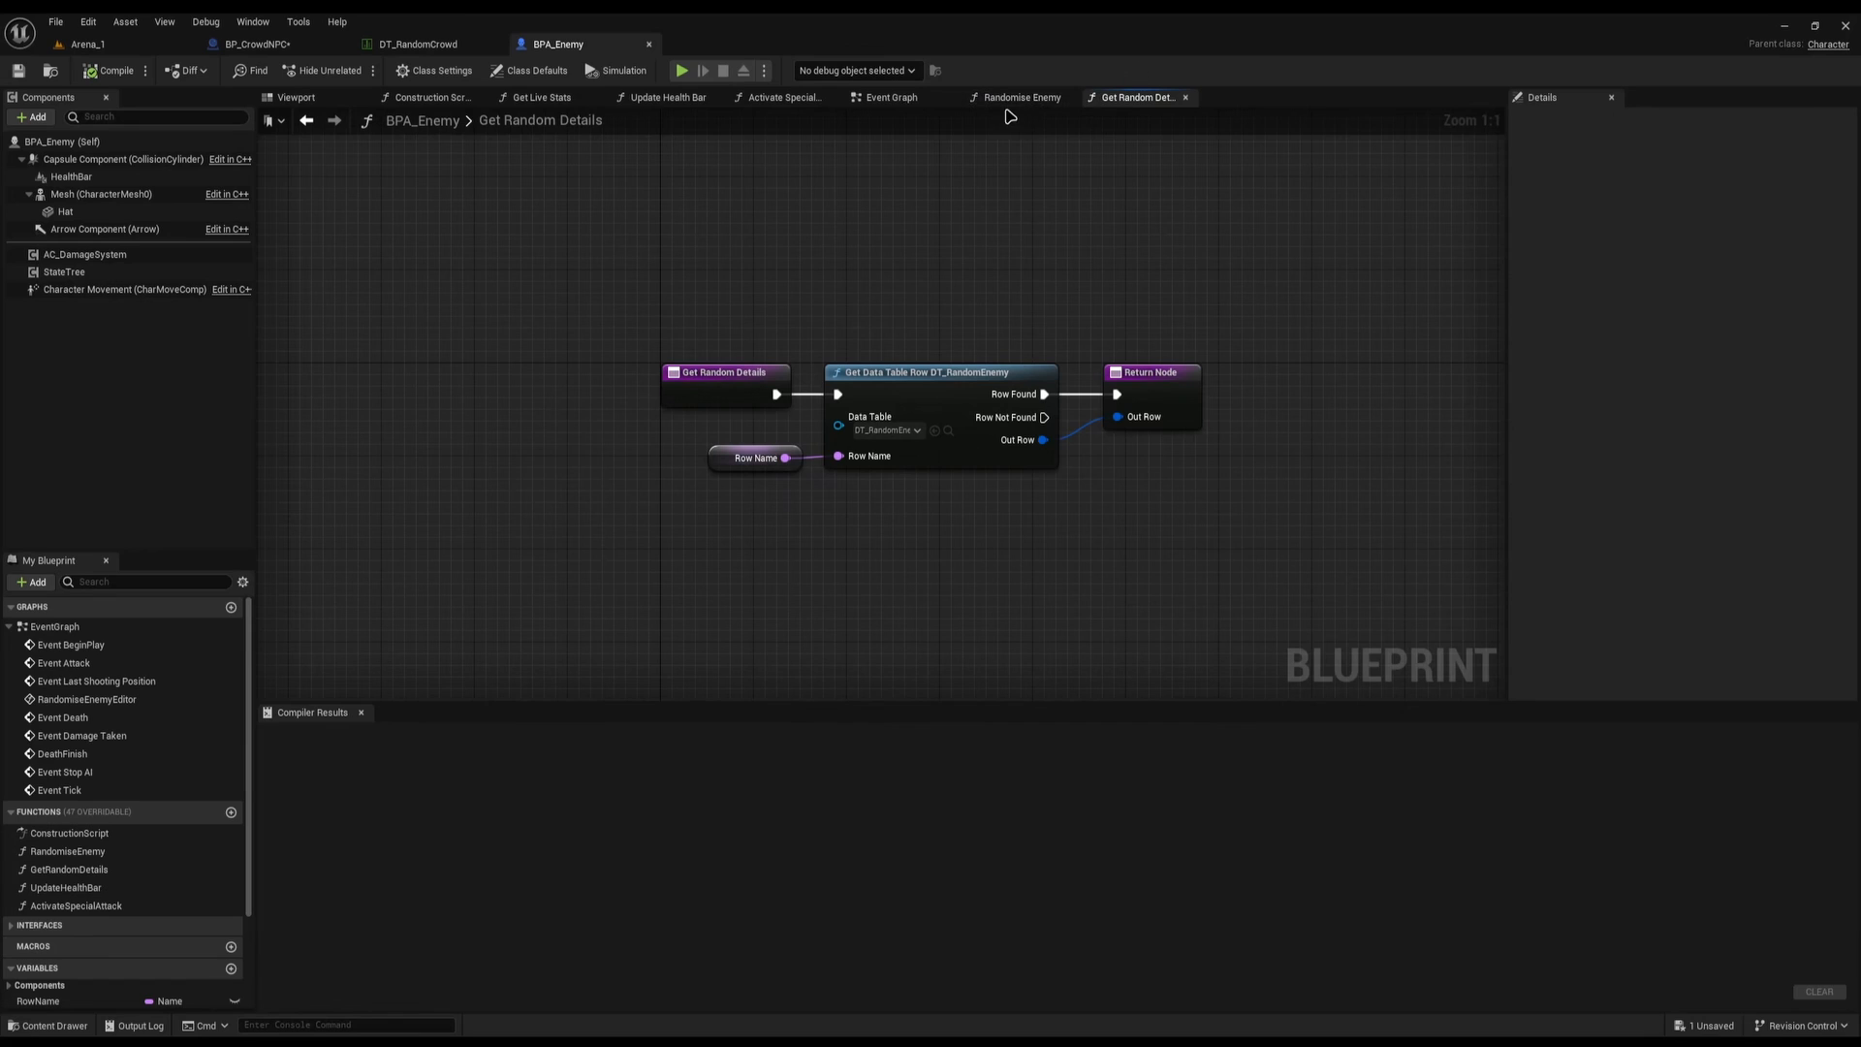
{"action": "left_click", "coordinate": [1018, 98]}
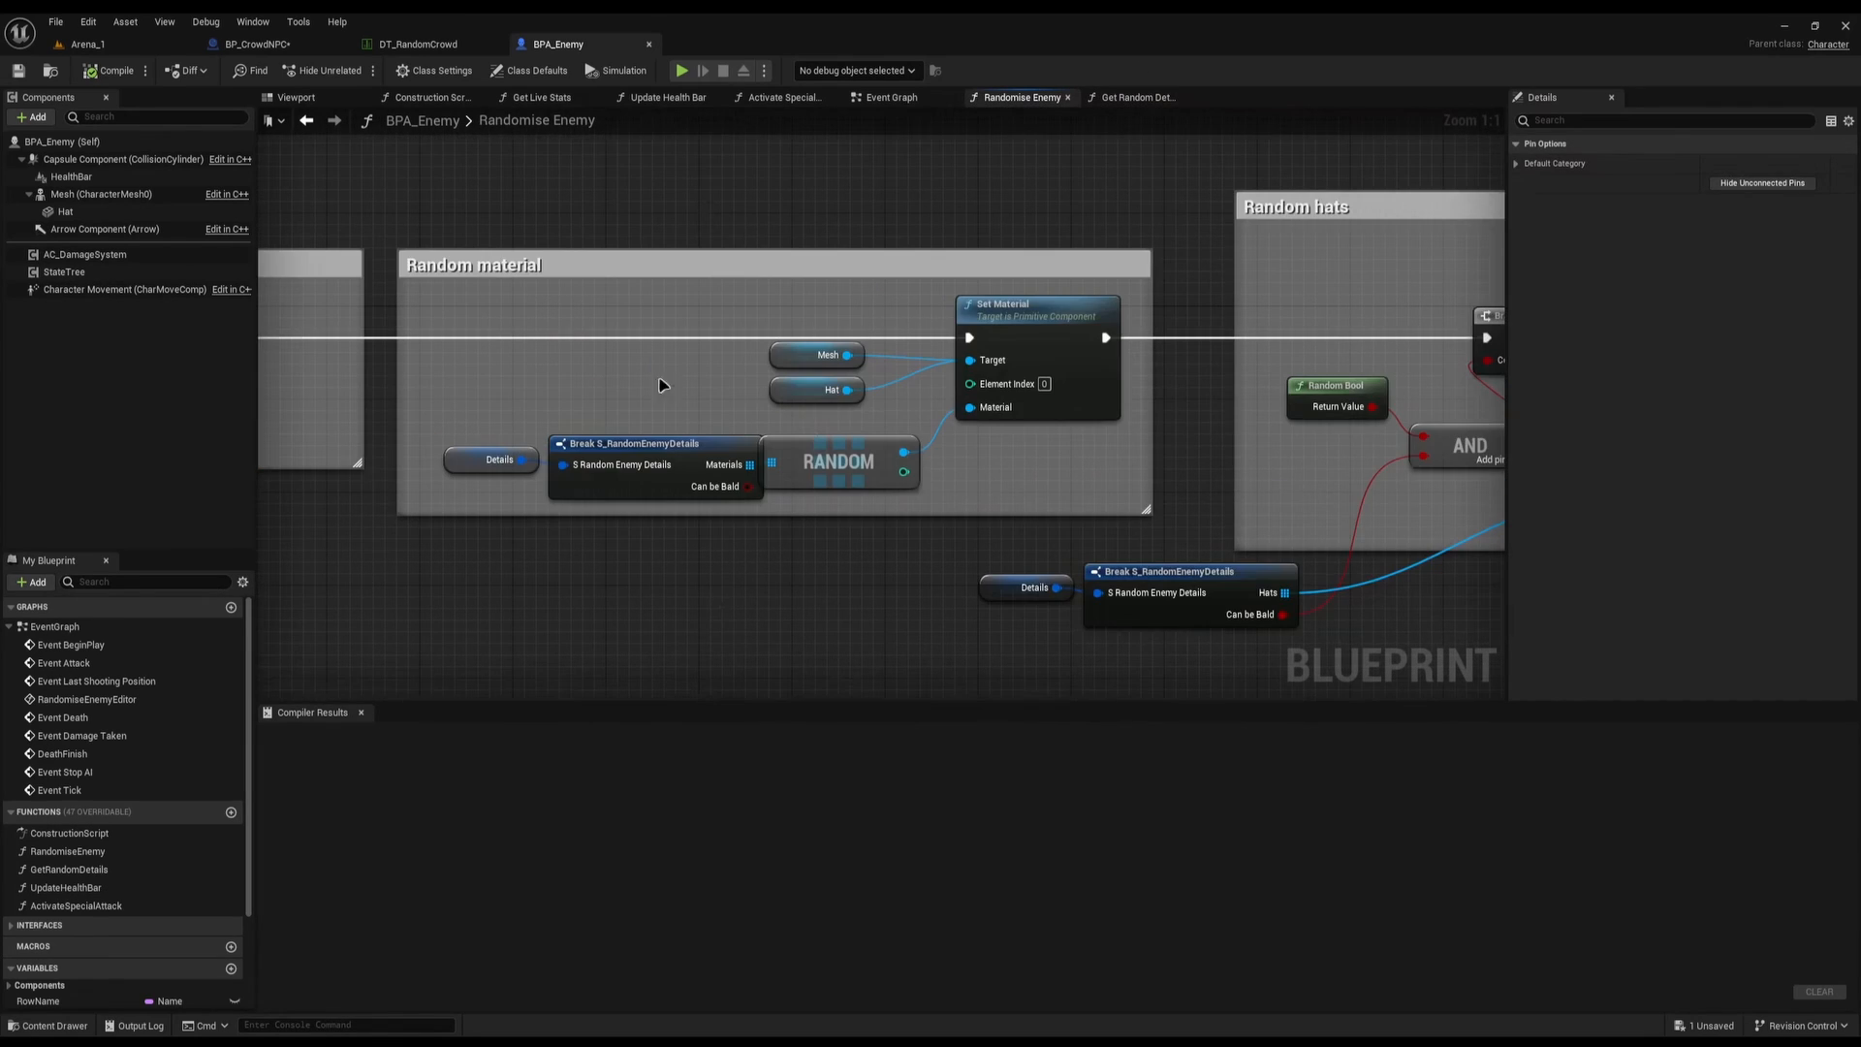
Review the Random hats, Select voice pack and Set tags sections of Randomise Enemy, and close BPA_Enemy
{"action": "right_click_drag", "start_coordinate": [1163, 502], "coordinate": [413, 450]}
{"action": "left_click_drag", "start_coordinate": [652, 283], "coordinate": [1255, 587]}
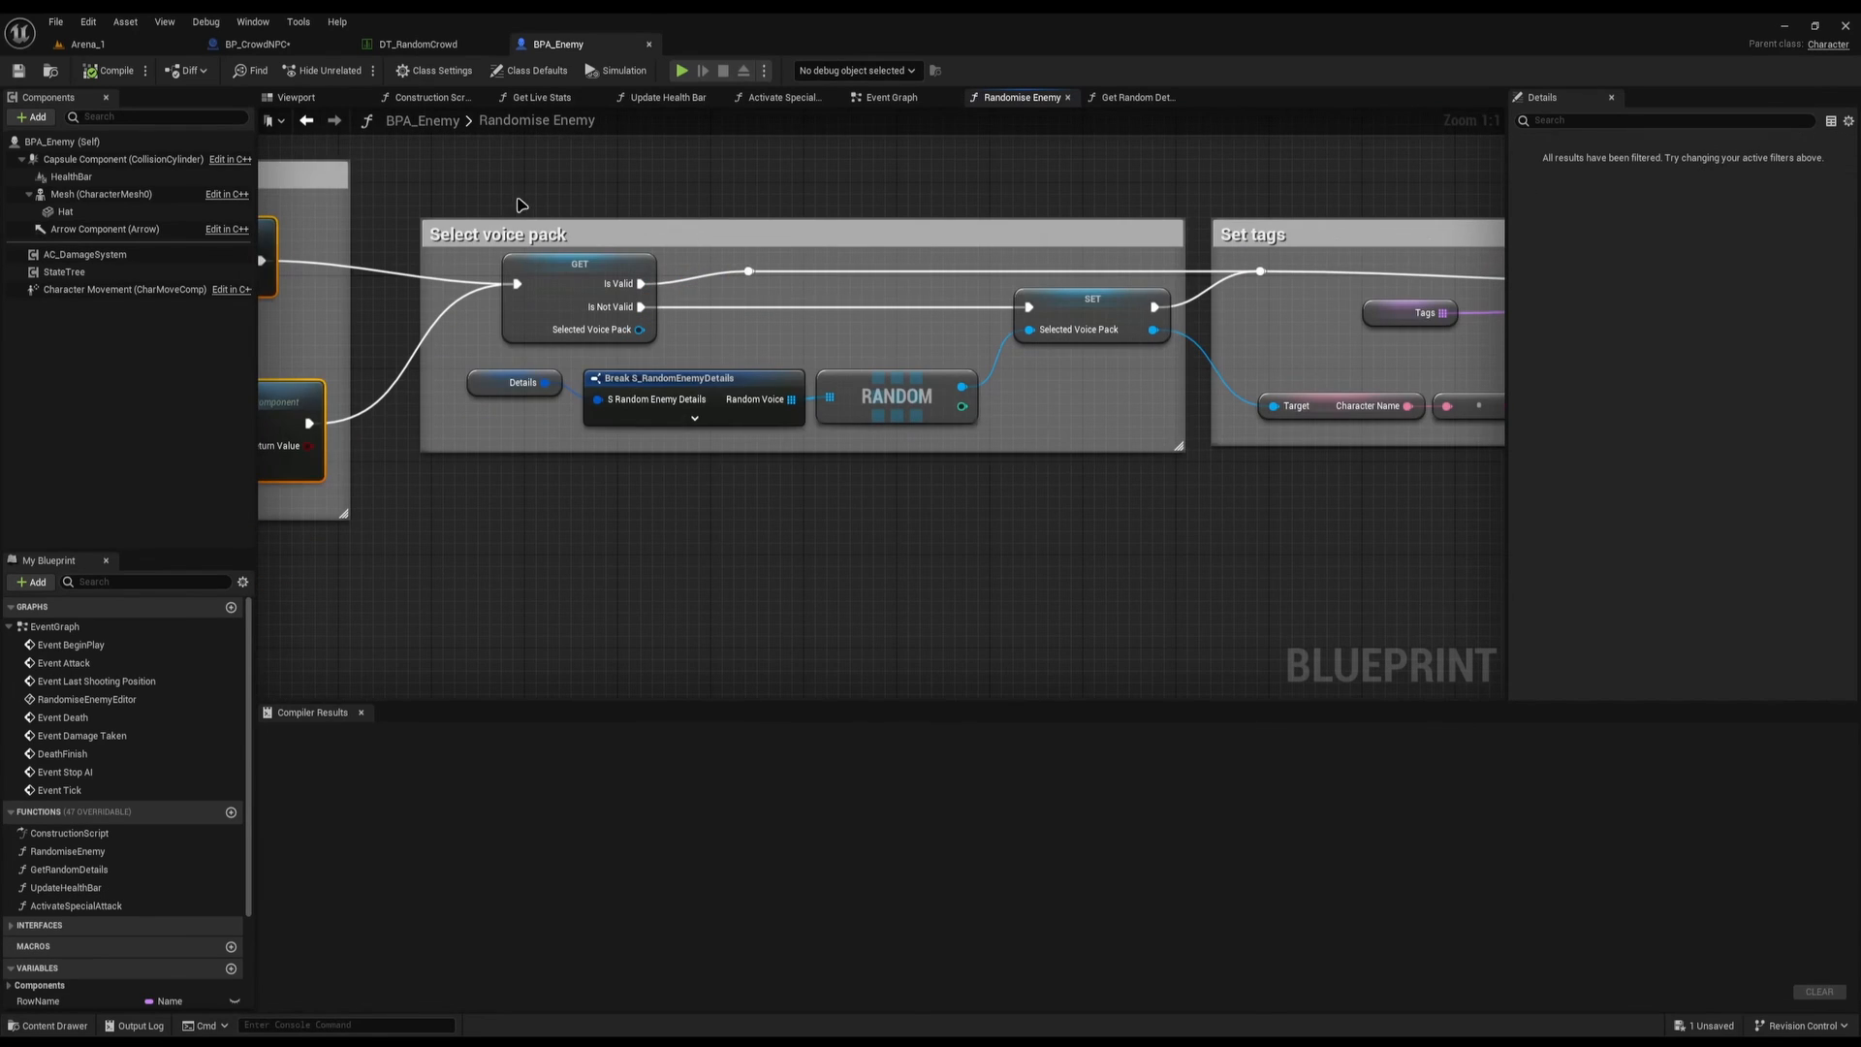
{"action": "left_click_drag", "start_coordinate": [521, 205], "coordinate": [1096, 504]}
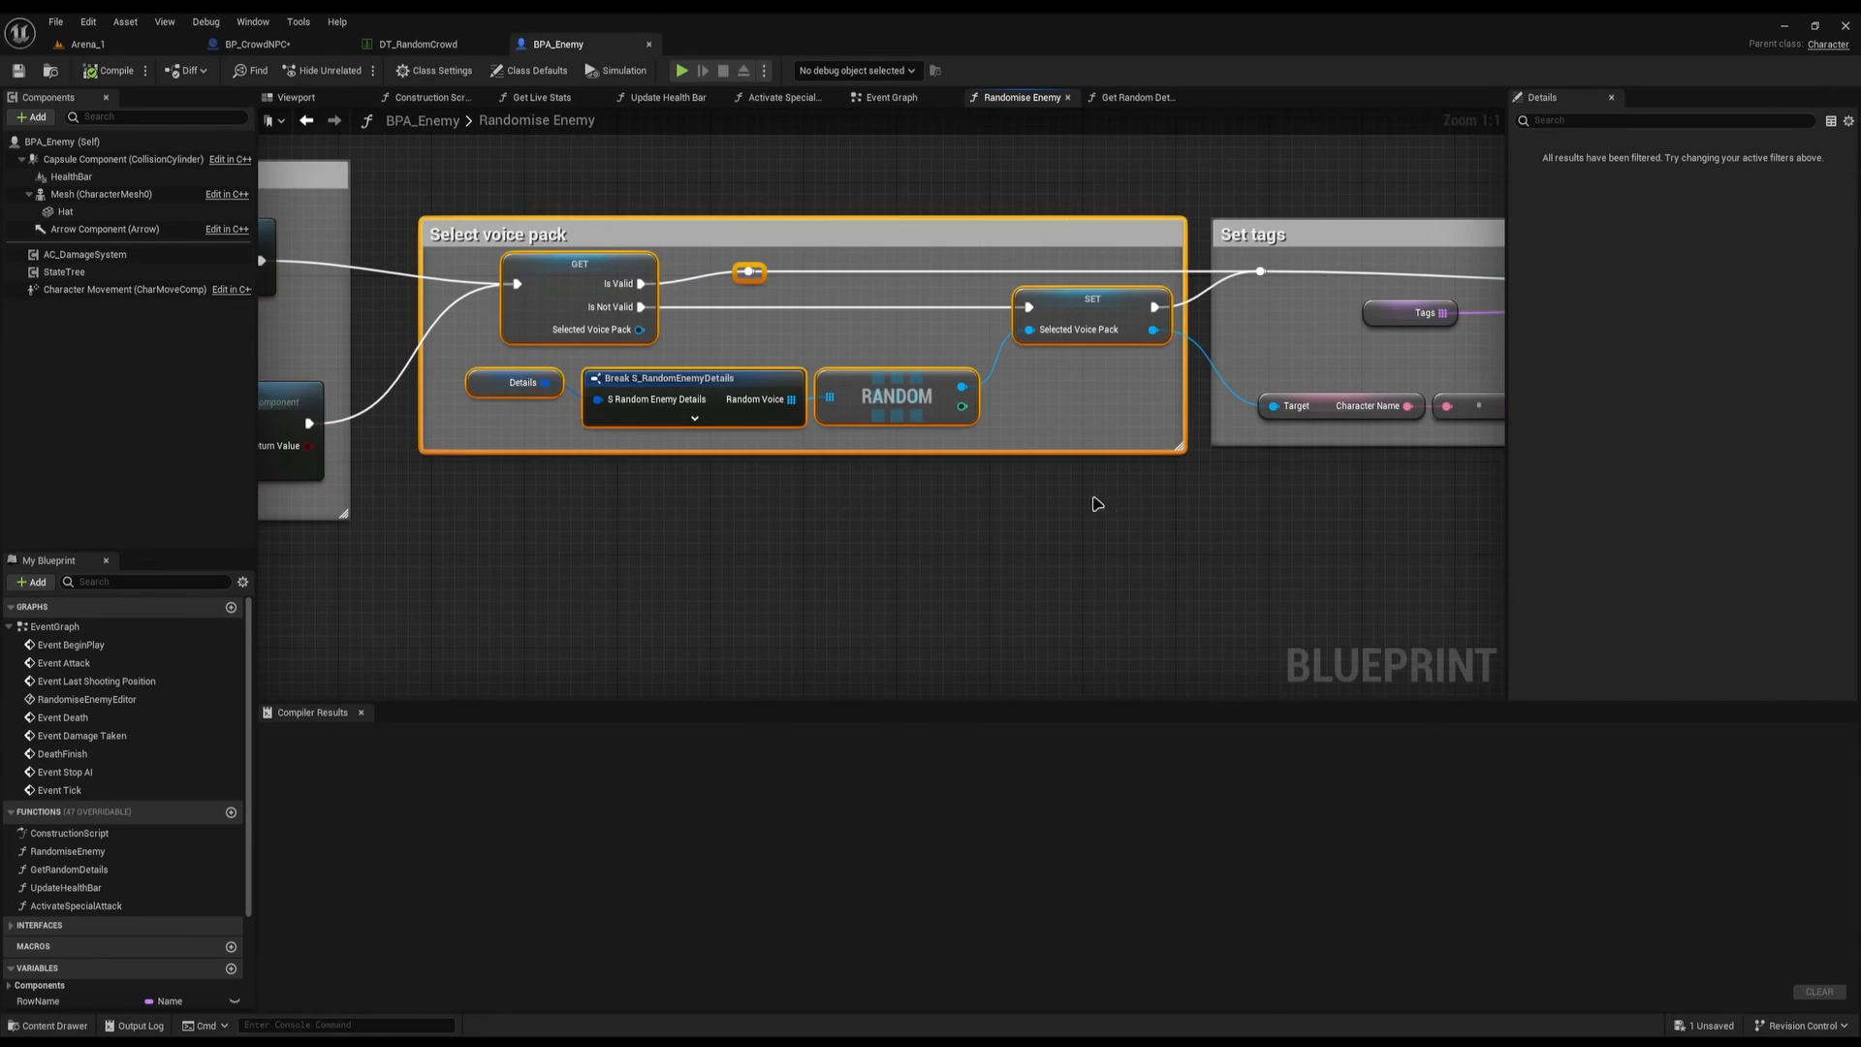
{"action": "right_click_drag", "start_coordinate": [1096, 503], "coordinate": [688, 509]}
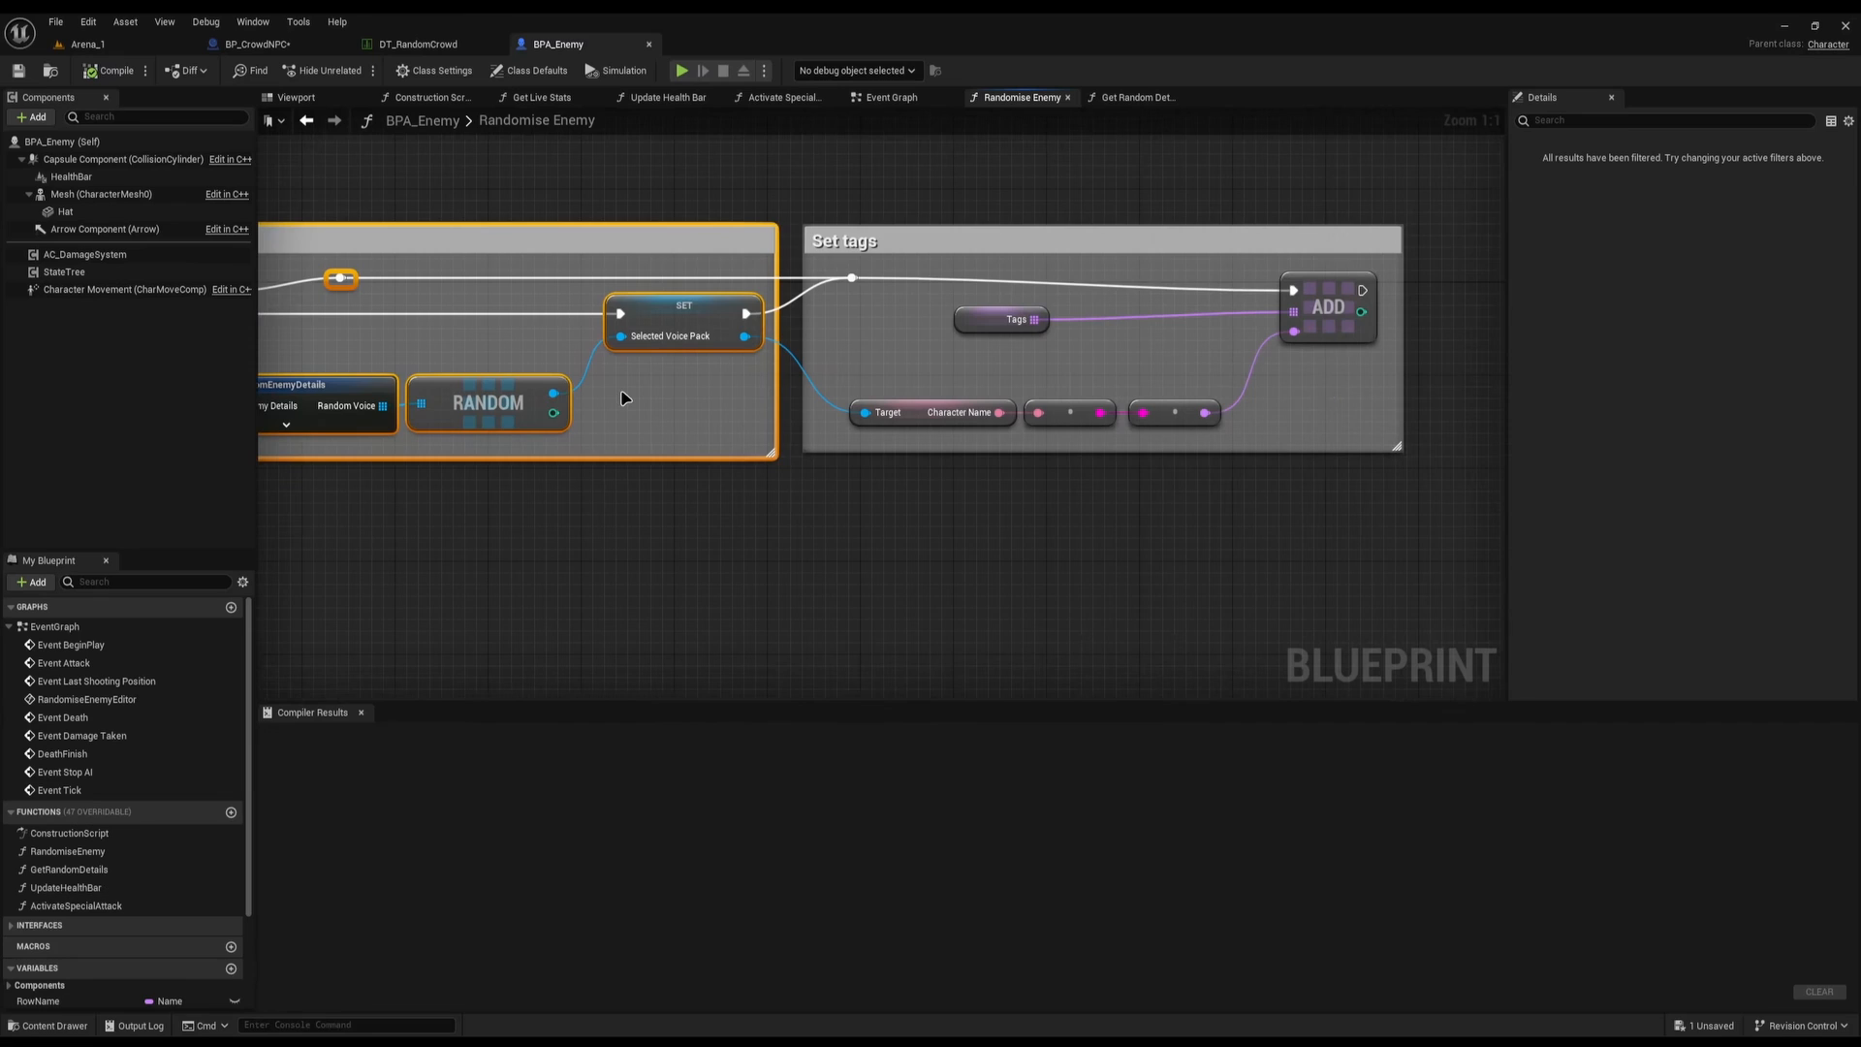
{"action": "mouse_move", "coordinate": [625, 398]}
{"action": "right_mouse_down"}
{"action": "mouse_move", "coordinate": [1040, 418]}
{"action": "mouse_move", "coordinate": [1420, 403]}
{"action": "right_mouse_up"}
{"action": "right_click_drag", "start_coordinate": [793, 438], "coordinate": [1219, 462]}
{"action": "right_click_drag", "start_coordinate": [892, 610], "coordinate": [1048, 572]}
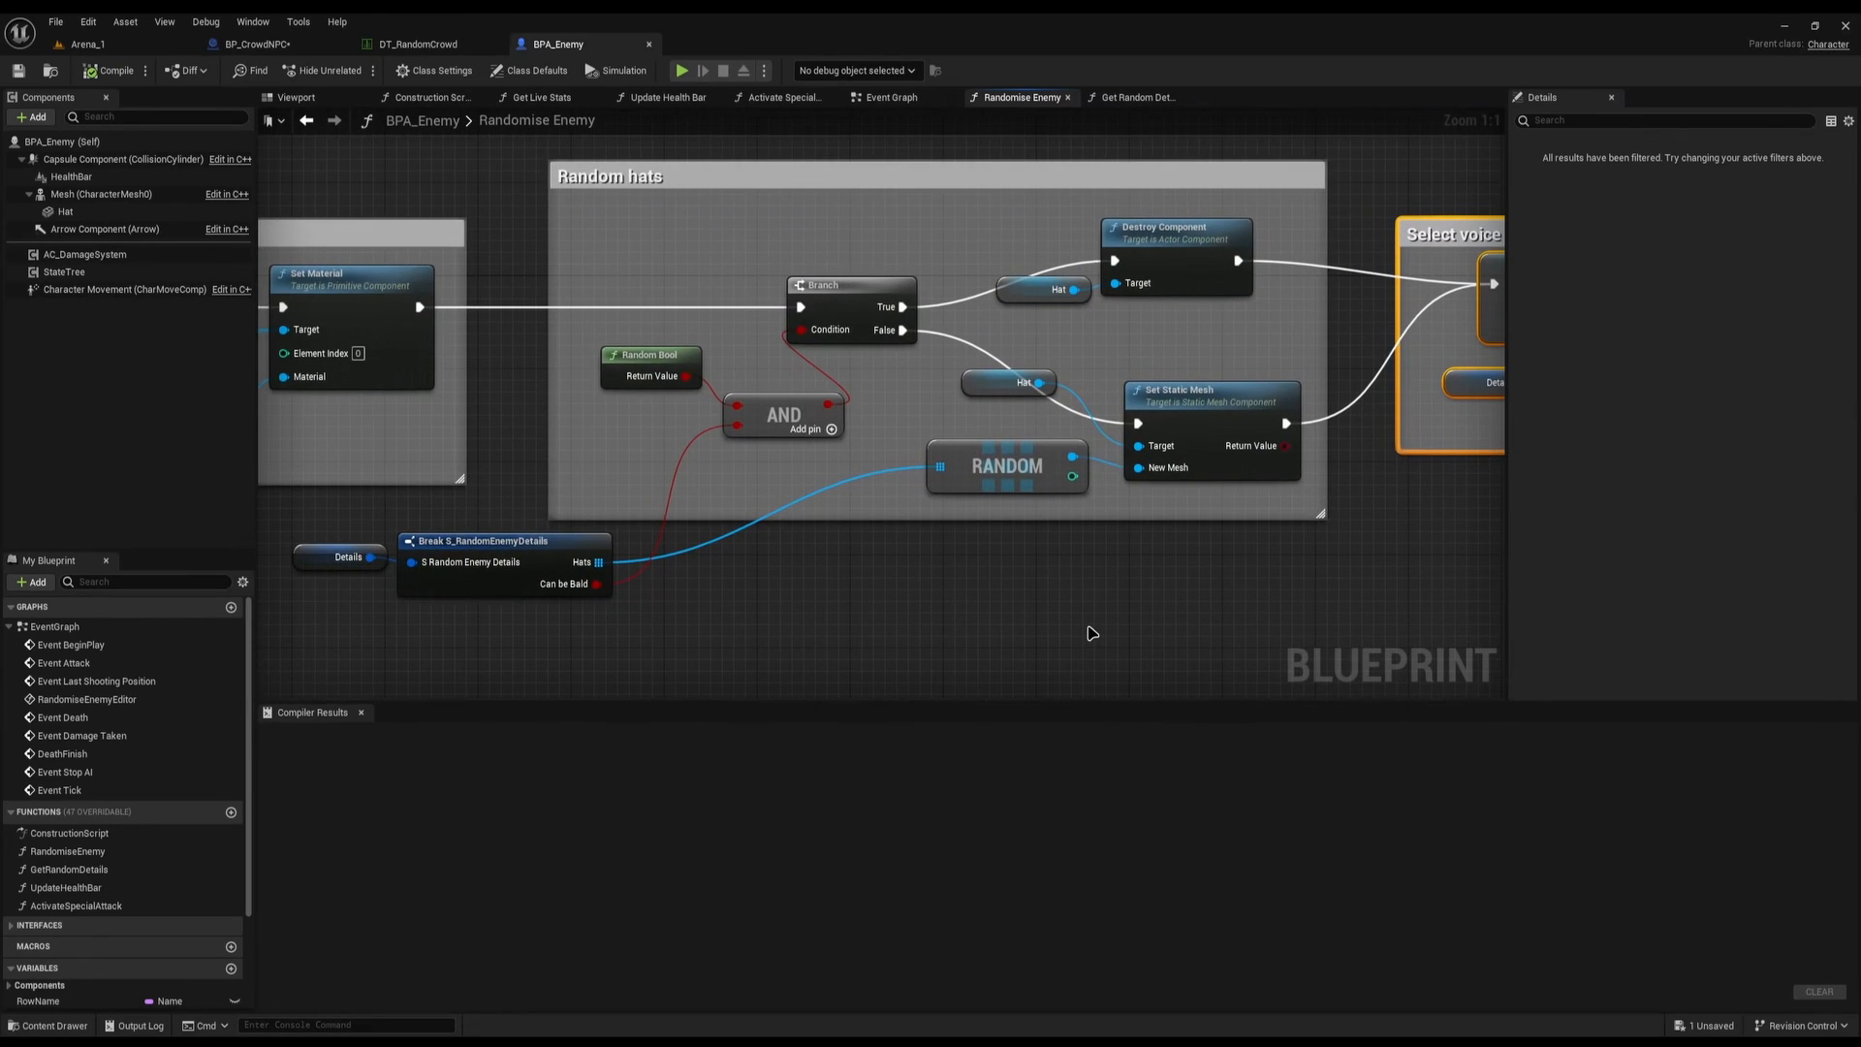
{"action": "middle_click", "coordinate": [589, 49]}
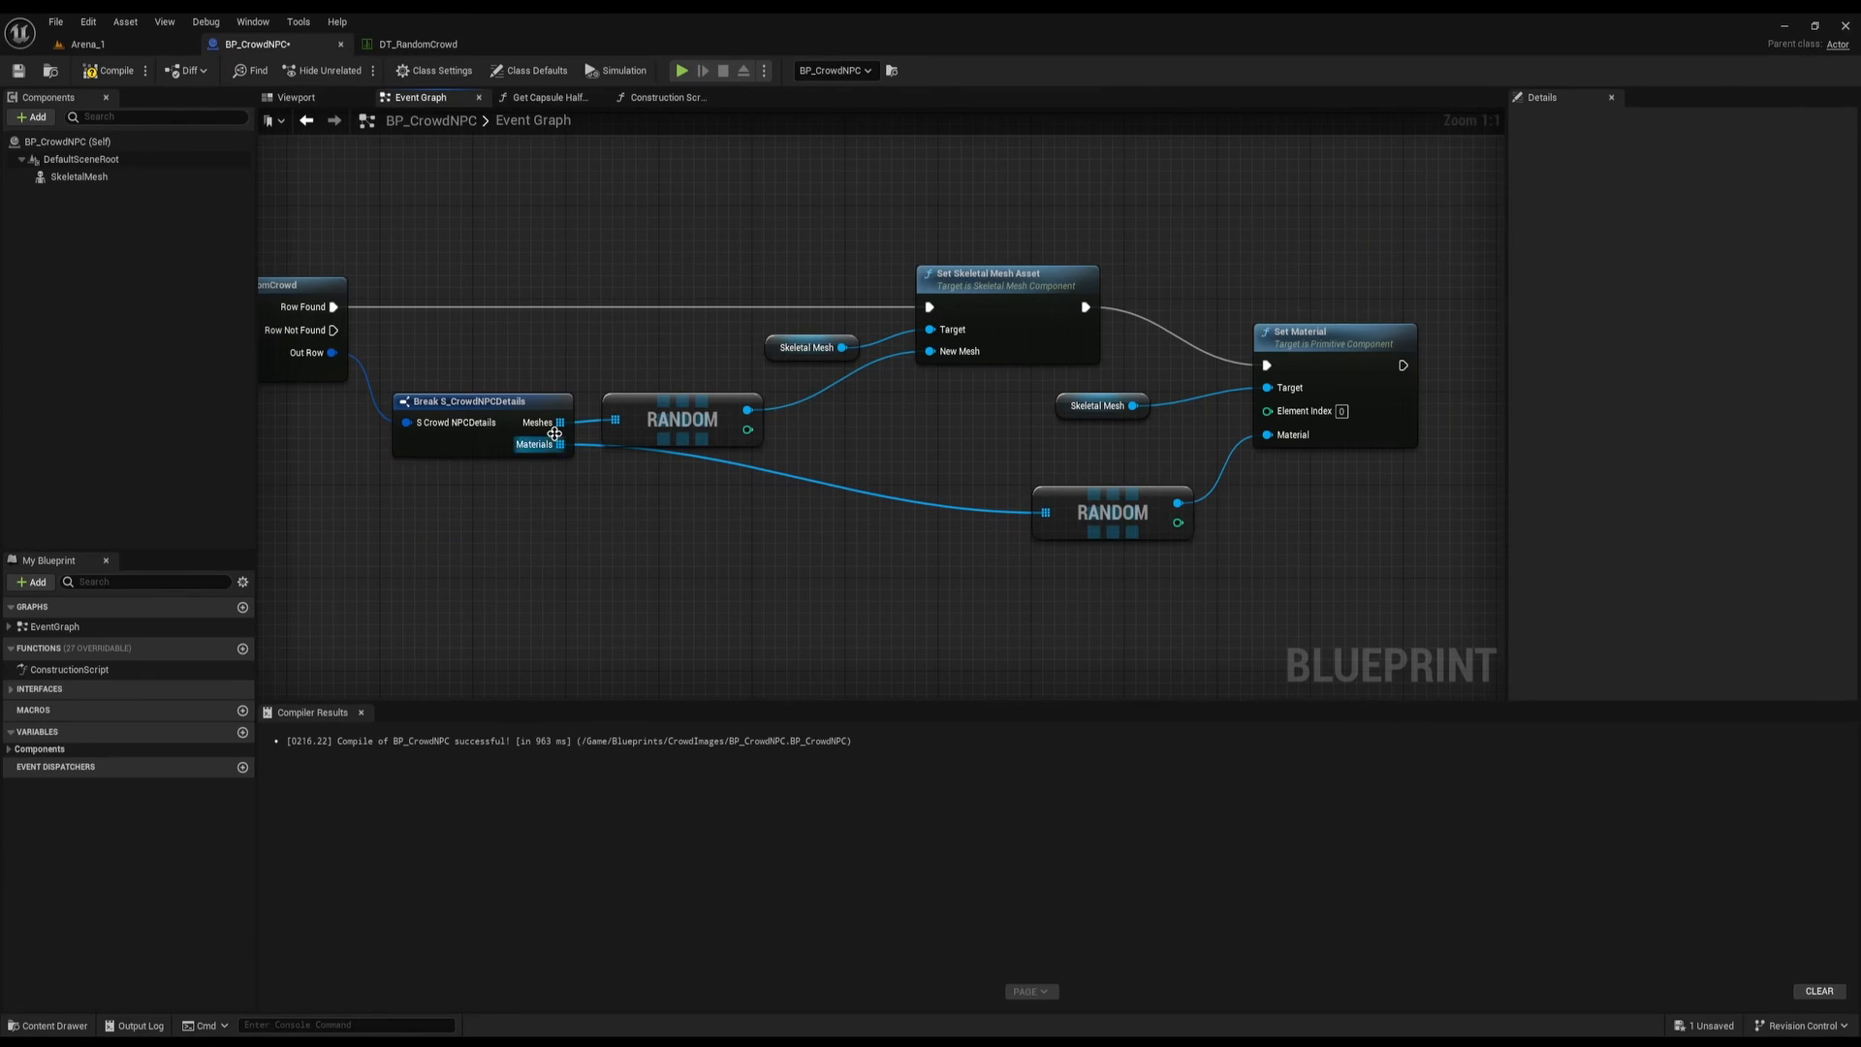
Retrace the material randomisation nodes in BP_CrowdNPC back to the Randomise event
{"action": "left_click_drag", "start_coordinate": [557, 446], "coordinate": [962, 570]}
{"action": "right_click_drag", "start_coordinate": [1173, 483], "coordinate": [976, 481]}
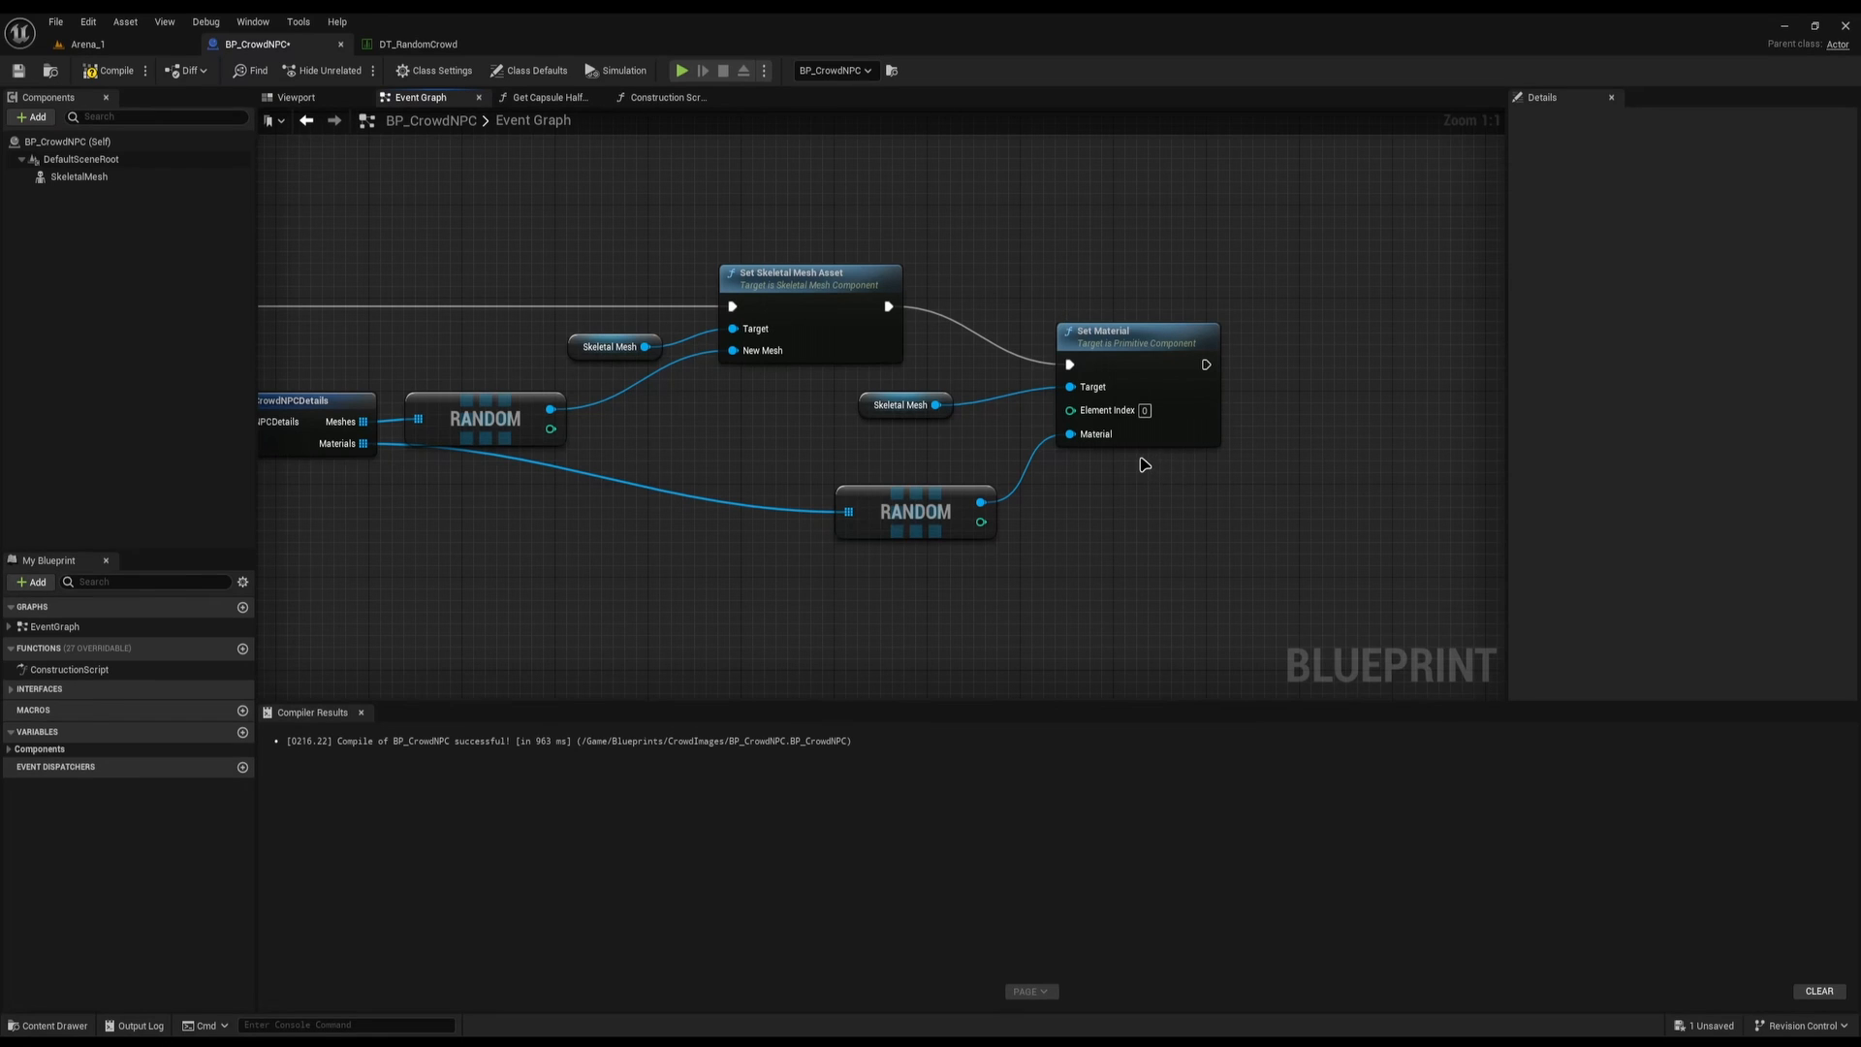
{"action": "right_click_drag", "start_coordinate": [890, 447], "coordinate": [1750, 582]}
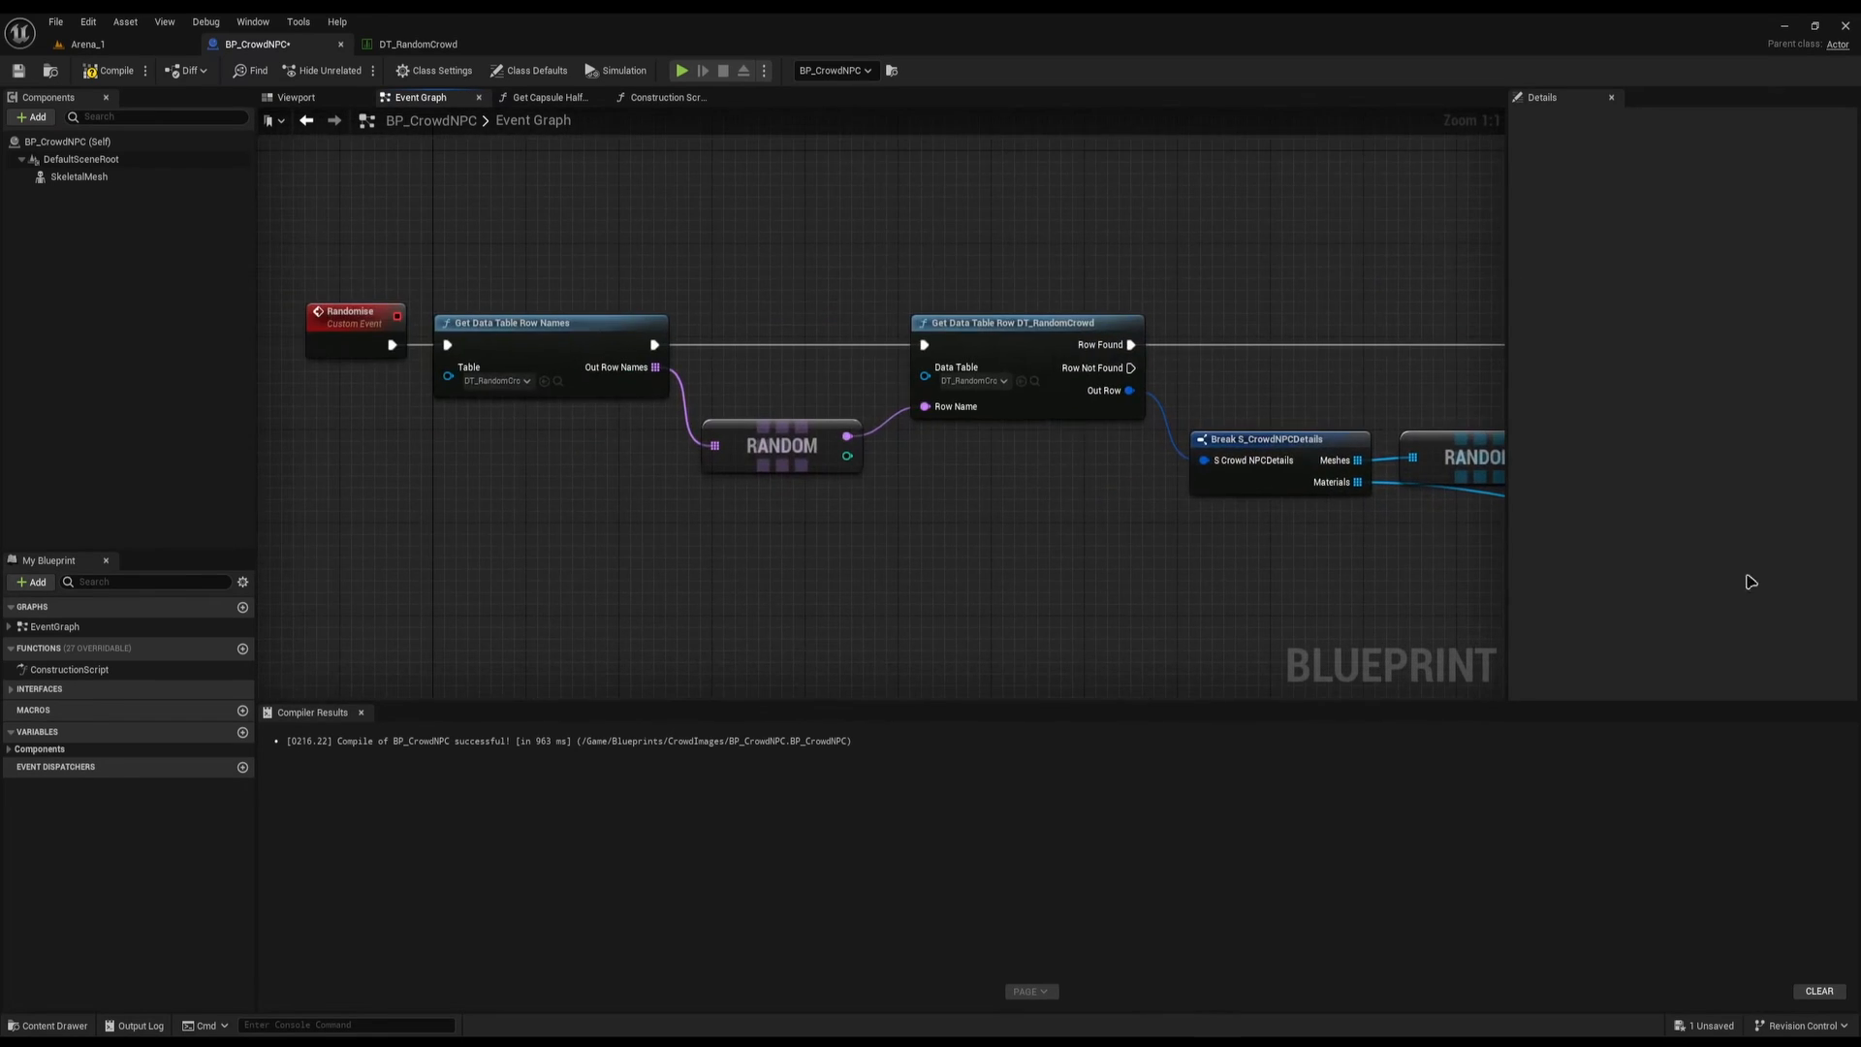
Return to the Arena_1 level and examine the crowd characters on the stands up close
{"action": "left_click", "coordinate": [101, 44]}
{"action": "right_click_drag", "start_coordinate": [620, 465], "coordinate": [794, 436]}
{"action": "key", "text": "w"}
{"action": "mouse_move", "coordinate": [437, 481]}
{"action": "right_mouse_down"}
{"action": "mouse_move", "coordinate": [504, 475]}
{"action": "mouse_move", "coordinate": [387, 466]}
{"action": "mouse_move", "coordinate": [437, 482]}
{"action": "right_mouse_up"}
{"action": "key", "text": "w"}
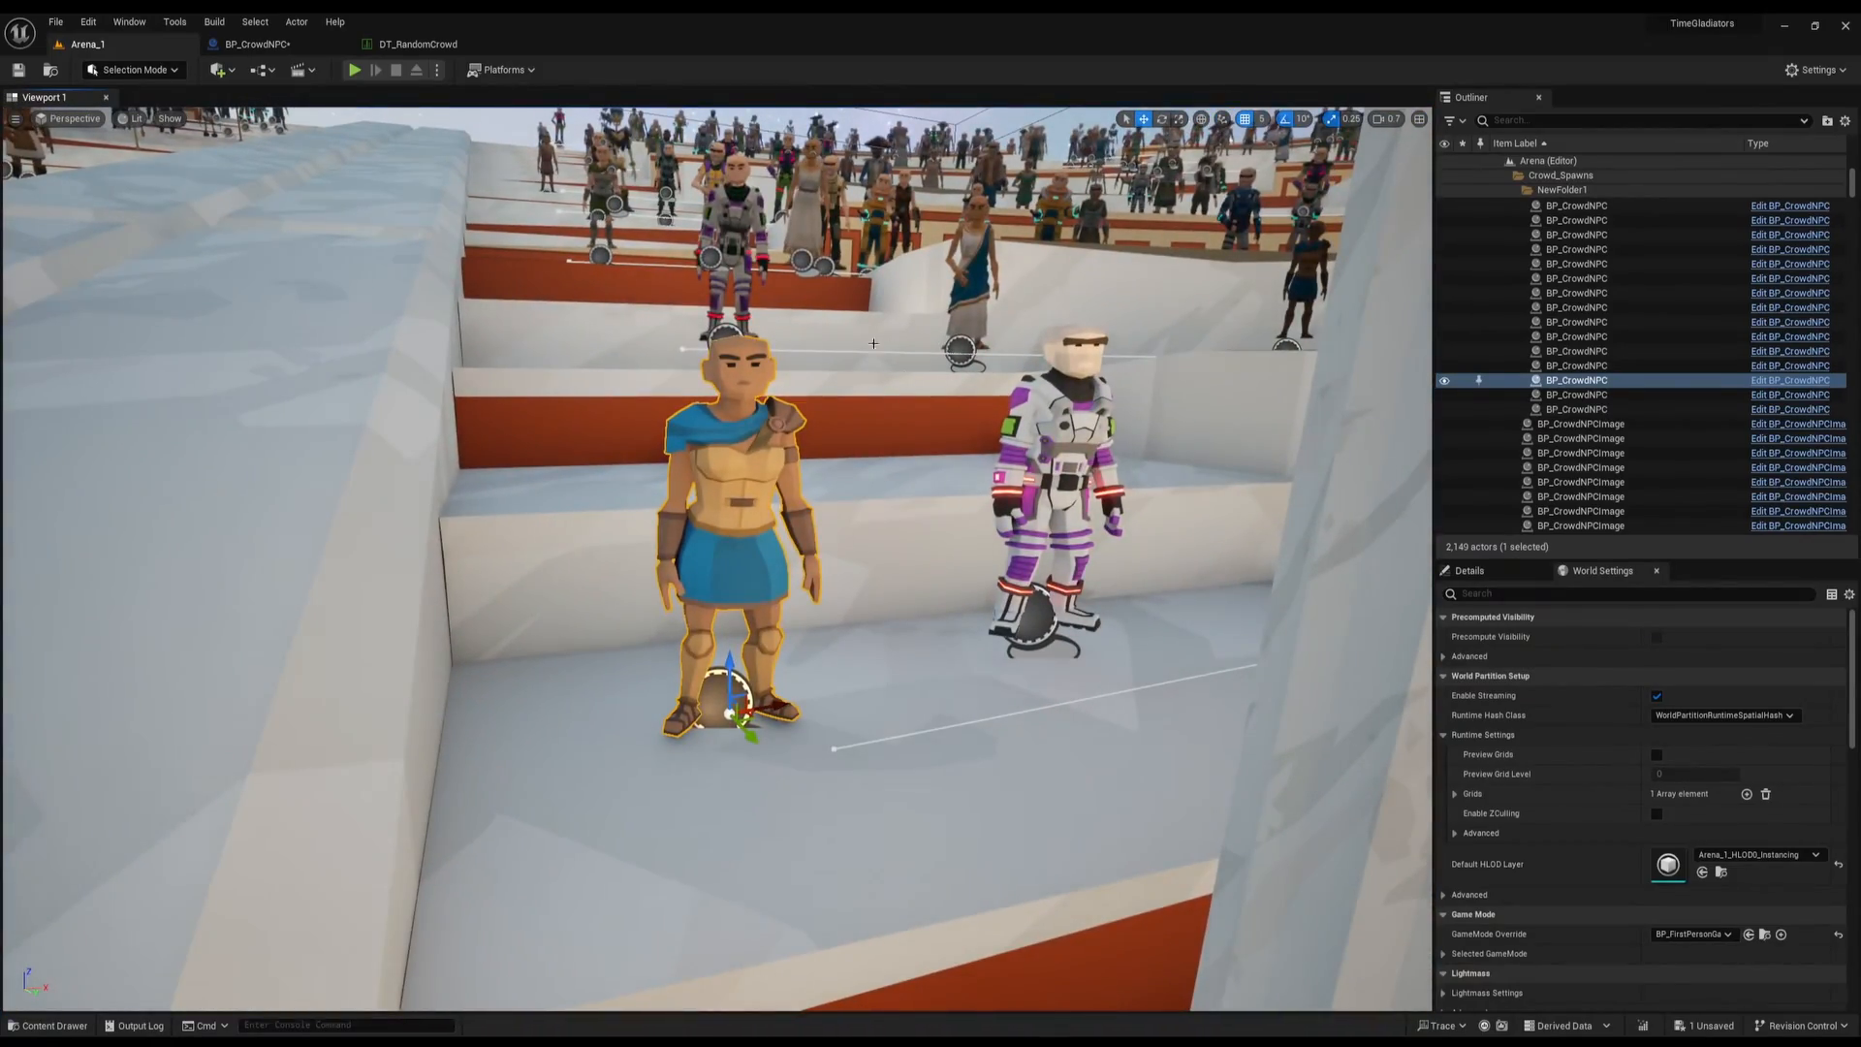
{"action": "right_click_drag", "start_coordinate": [874, 343], "coordinate": [874, 387]}
{"action": "key", "text": "w"}
{"action": "scroll", "coordinate": [873, 343], "scroll_direction": "down", "scroll_amount": 2}
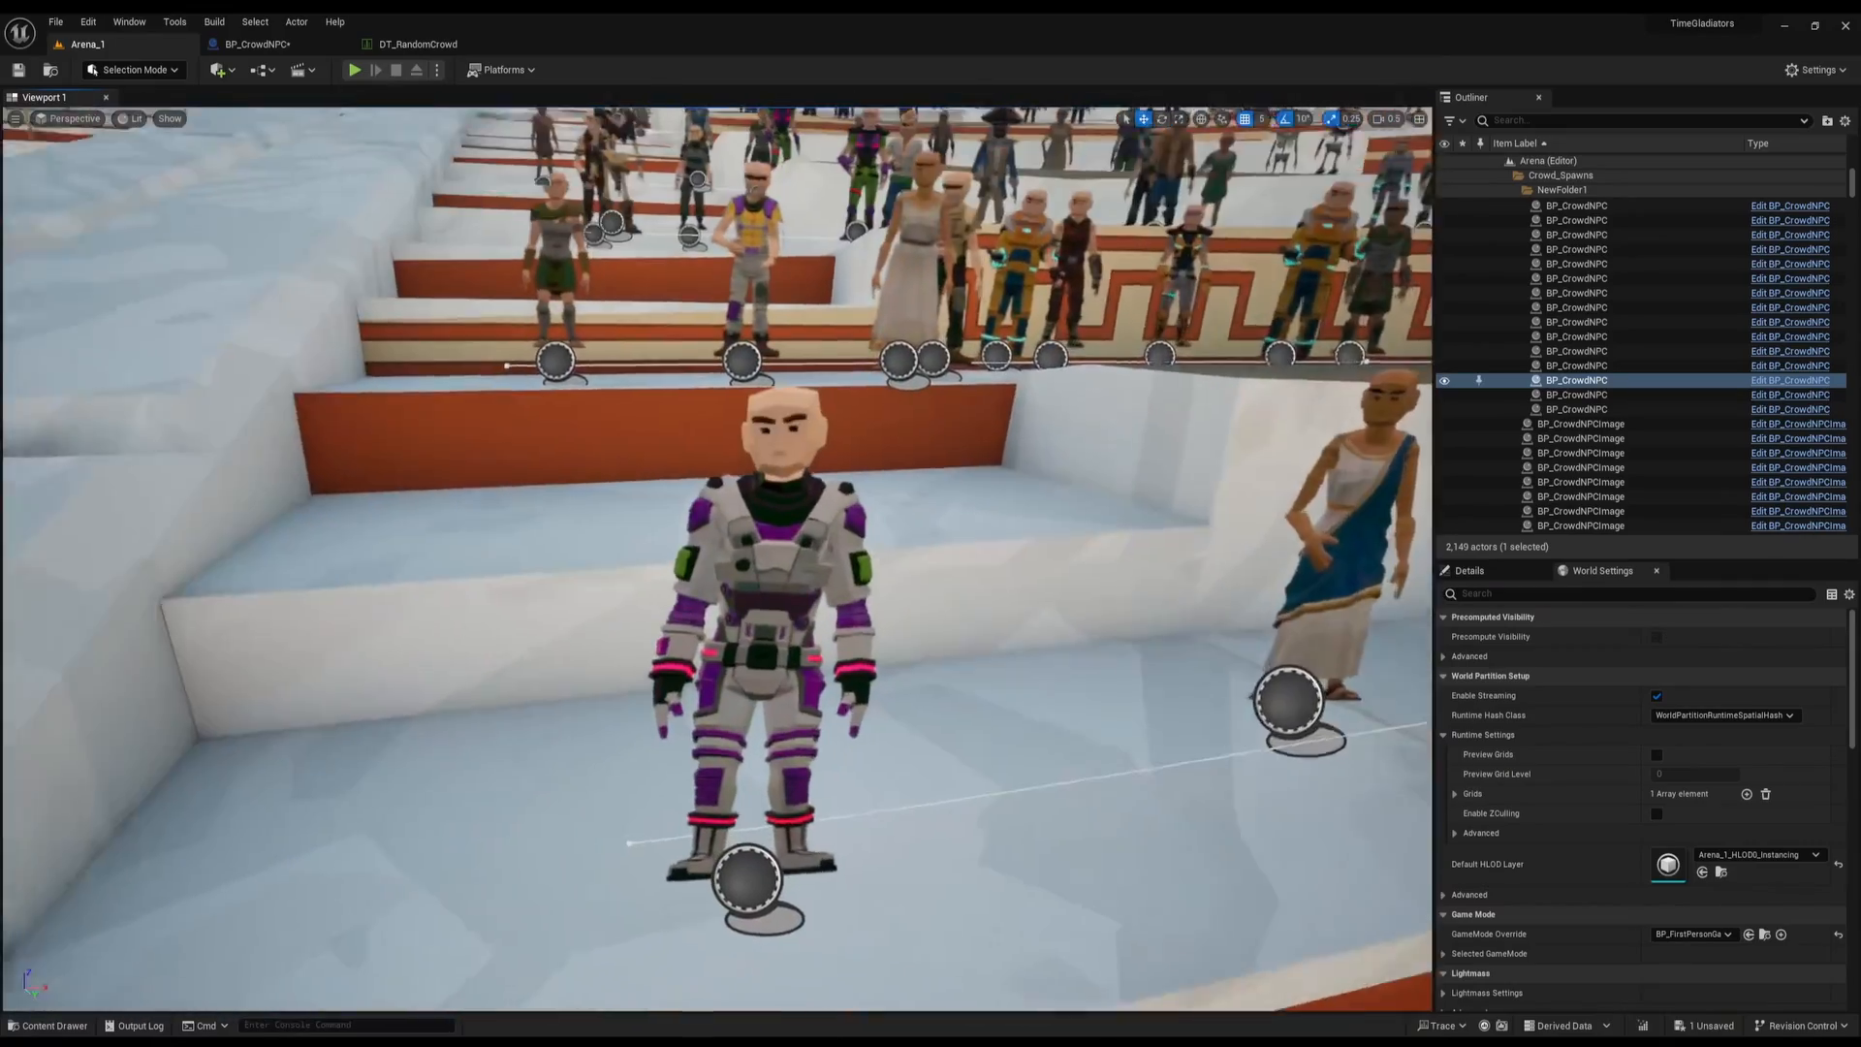
{"action": "right_click_drag", "start_coordinate": [834, 523], "coordinate": [833, 591]}
{"action": "key", "text": "w"}
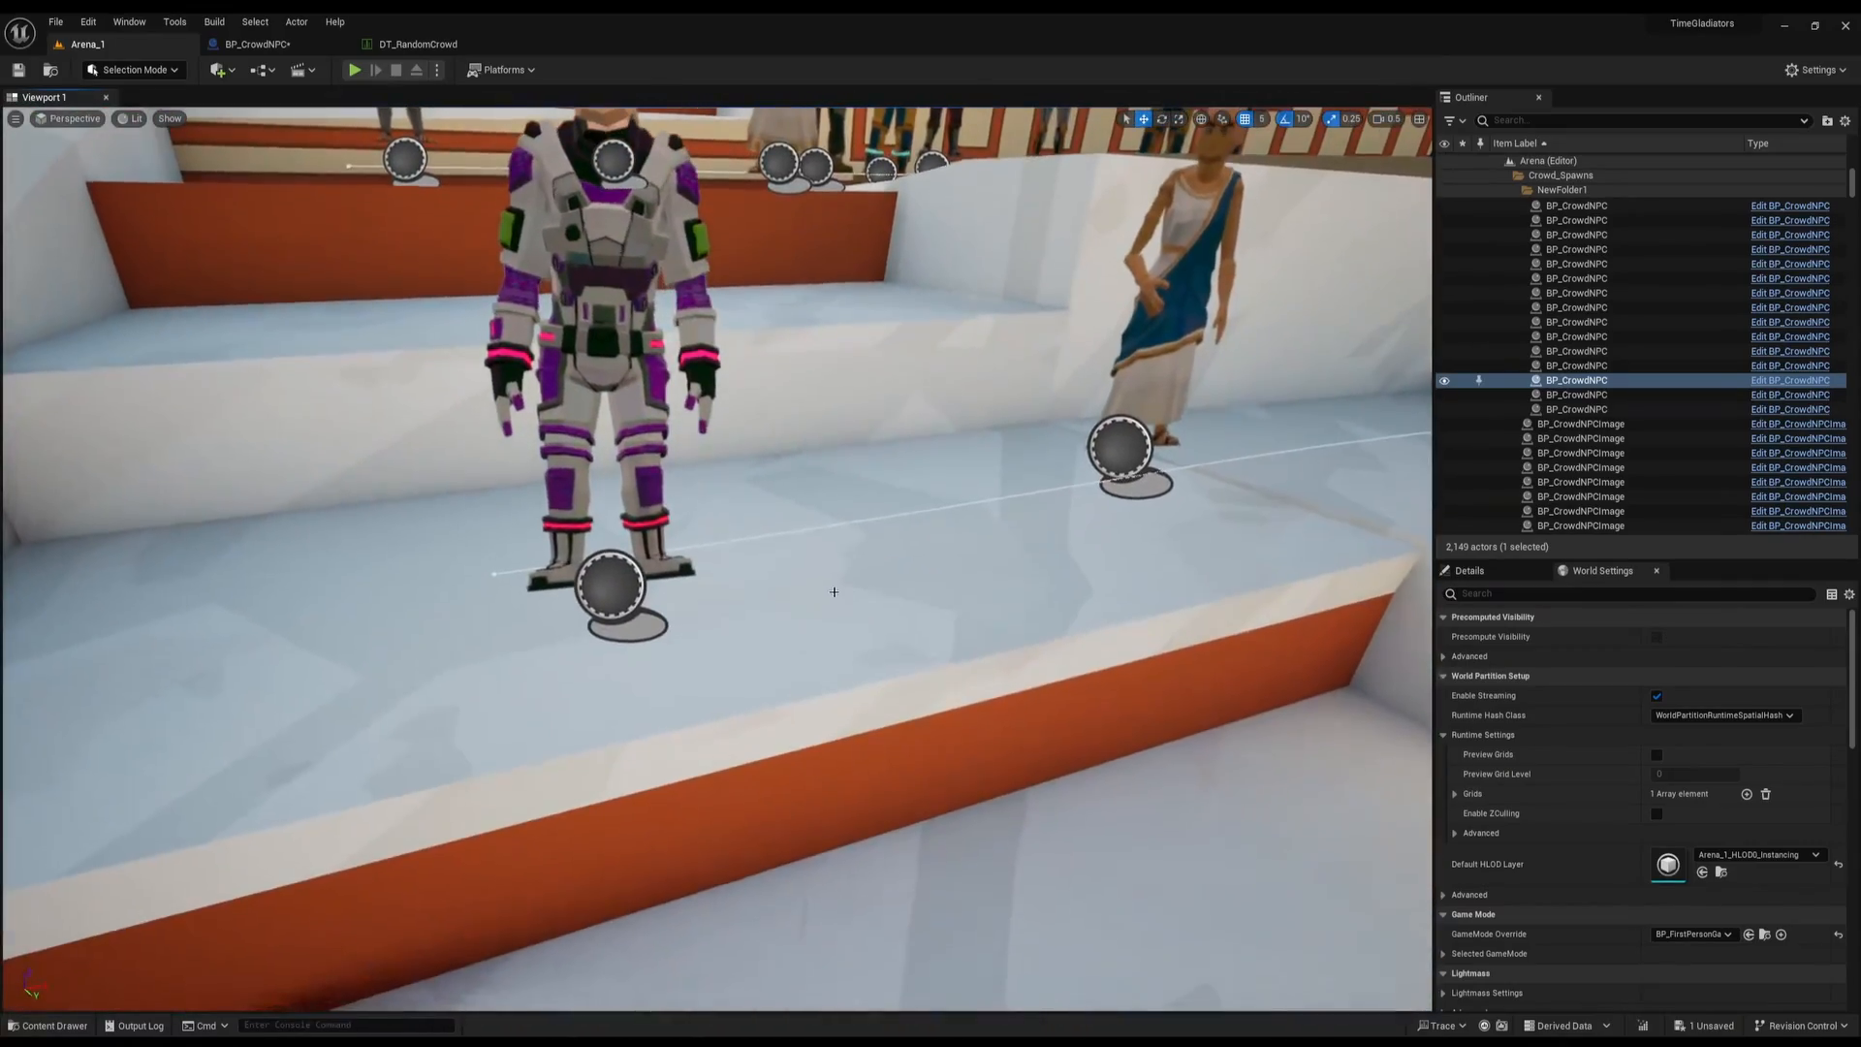
Locate the asset of the purple-armoured crowd figure, open its BP_CrowdNPCImage blueprint and select the StaticMesh component
{"action": "left_click", "coordinate": [620, 407]}
{"action": "key", "text": "ctrl+b"}
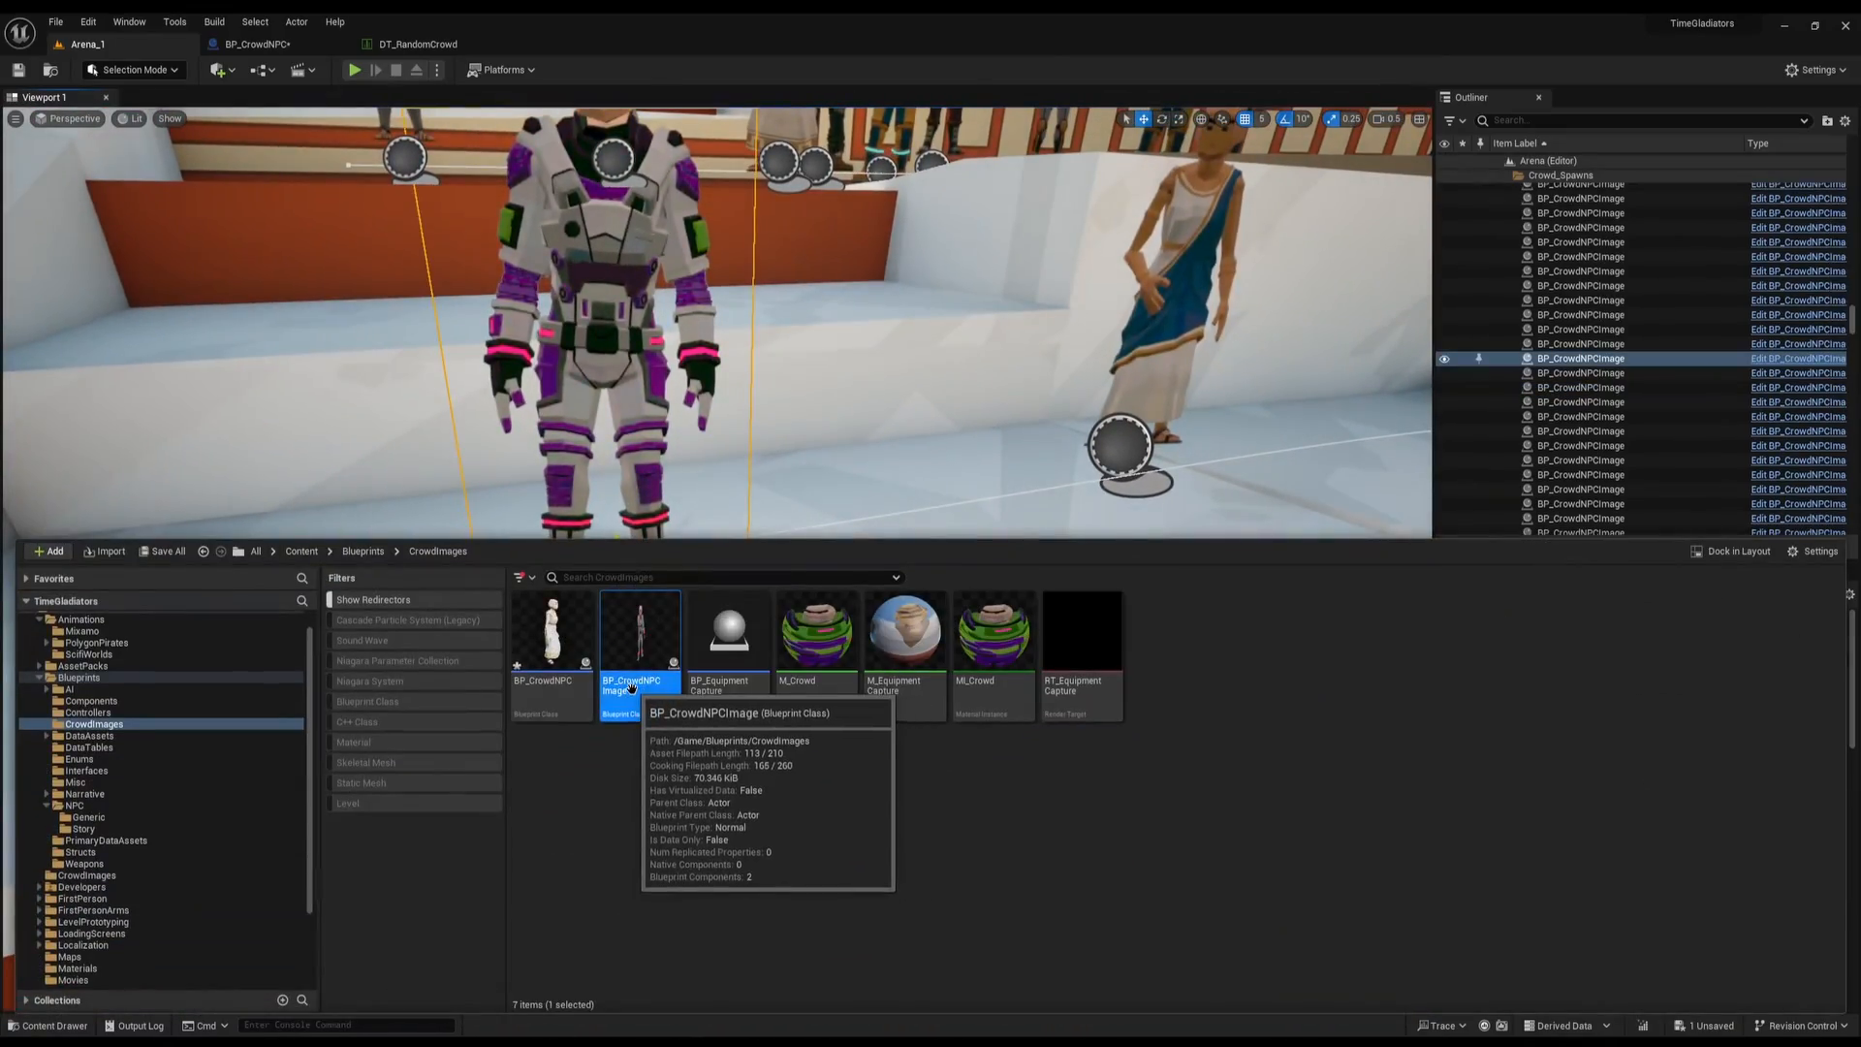
{"action": "double_click", "coordinate": [631, 687]}
{"action": "left_click", "coordinate": [75, 177]}
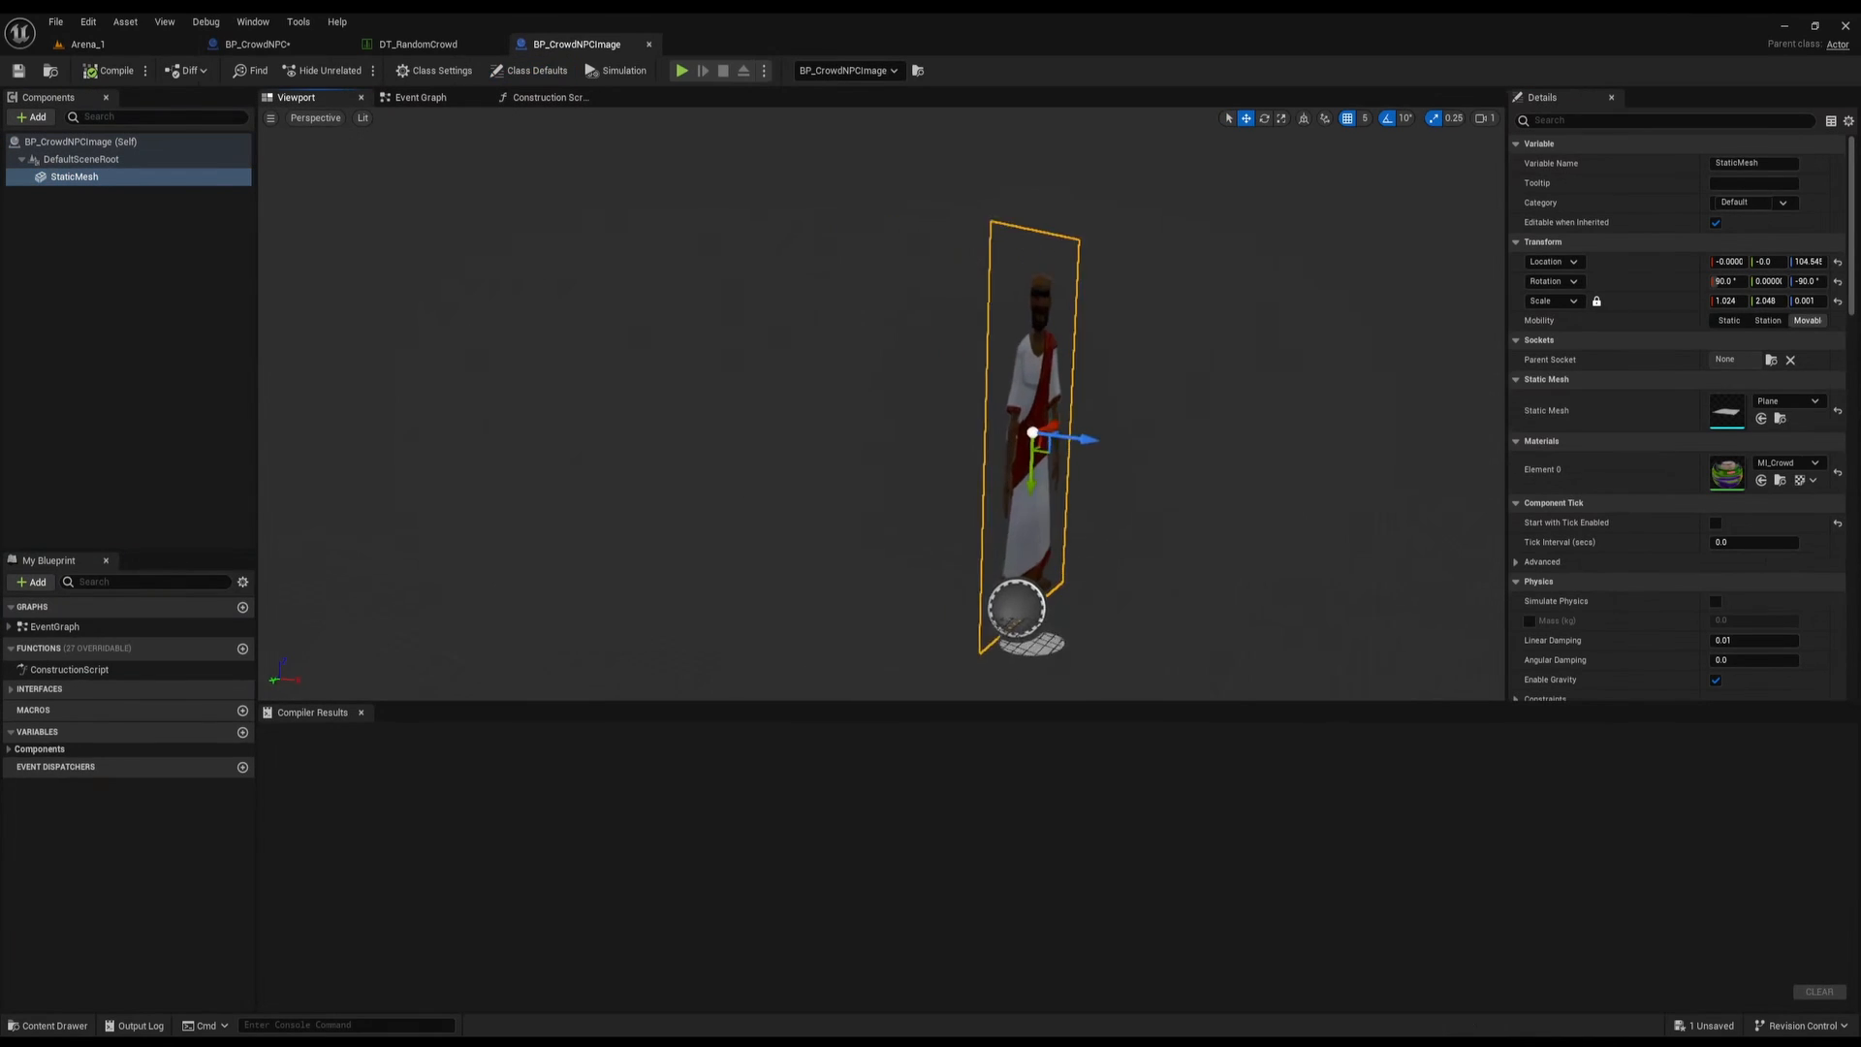
Examine the flat crowd image plane in the BP_CrowdNPCImage preview from its front and back
{"action": "key", "text": "d"}
{"action": "mouse_move", "coordinate": [1150, 549]}
{"action": "right_mouse_down"}
{"action": "mouse_move", "coordinate": [1115, 548]}
{"action": "mouse_move", "coordinate": [1151, 549]}
{"action": "right_mouse_up"}
{"action": "key", "text": "w"}
{"action": "scroll", "coordinate": [1151, 548], "scroll_direction": "down", "scroll_amount": 1}
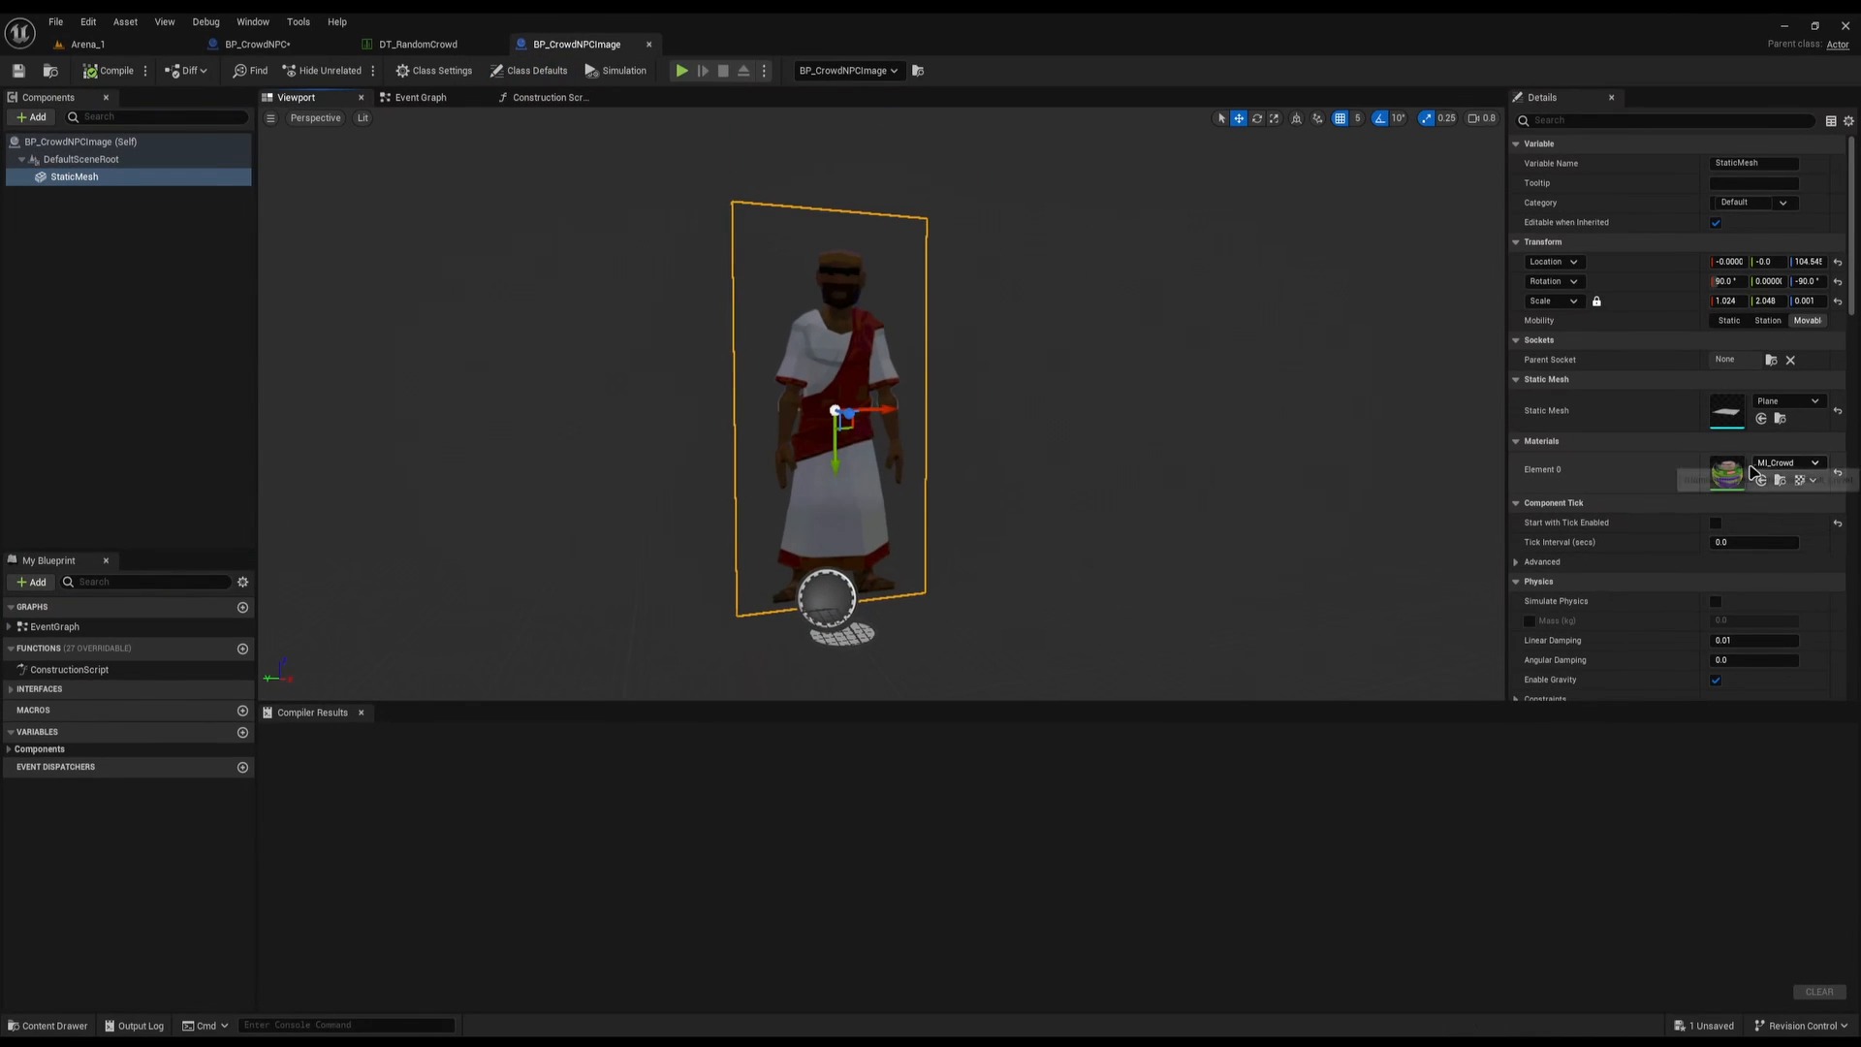
{"action": "right_click_drag", "start_coordinate": [1359, 515], "coordinate": [1454, 515]}
{"action": "key", "text": "a"}
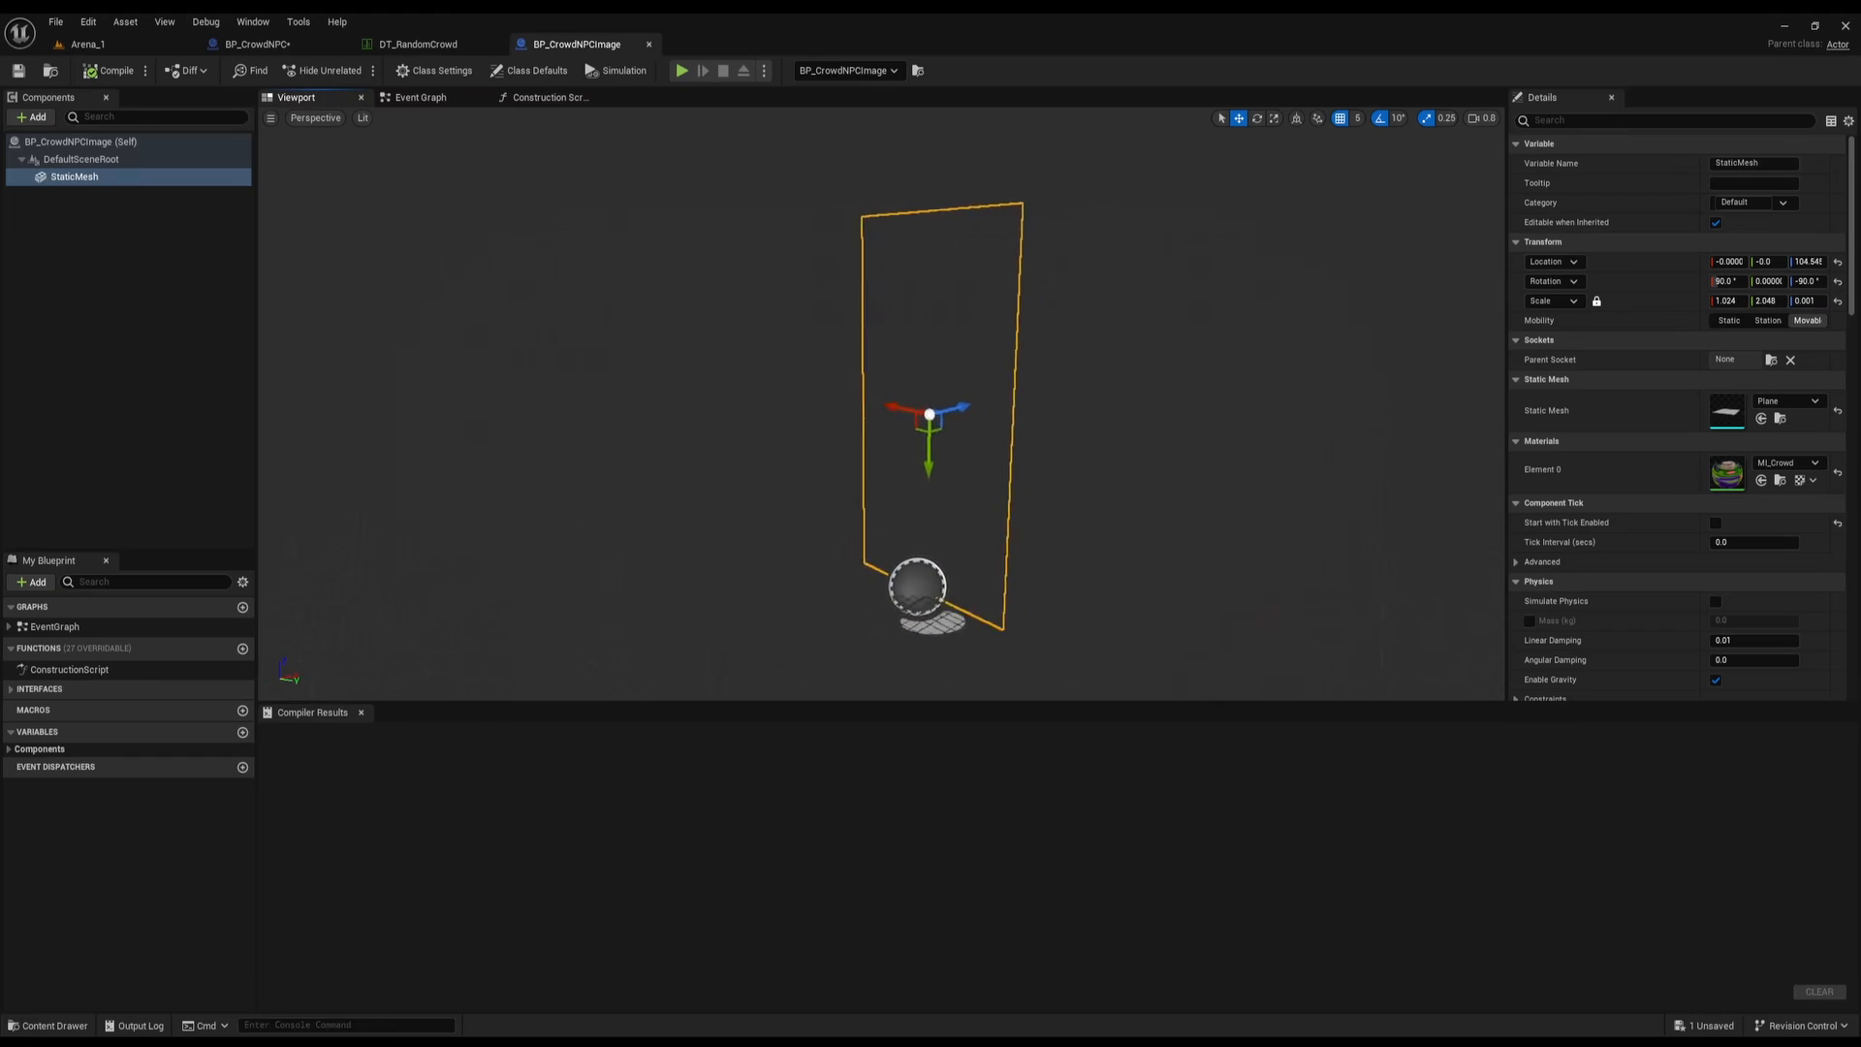
{"action": "left_click_drag", "start_coordinate": [701, 490], "coordinate": [529, 490], "text": "alt"}
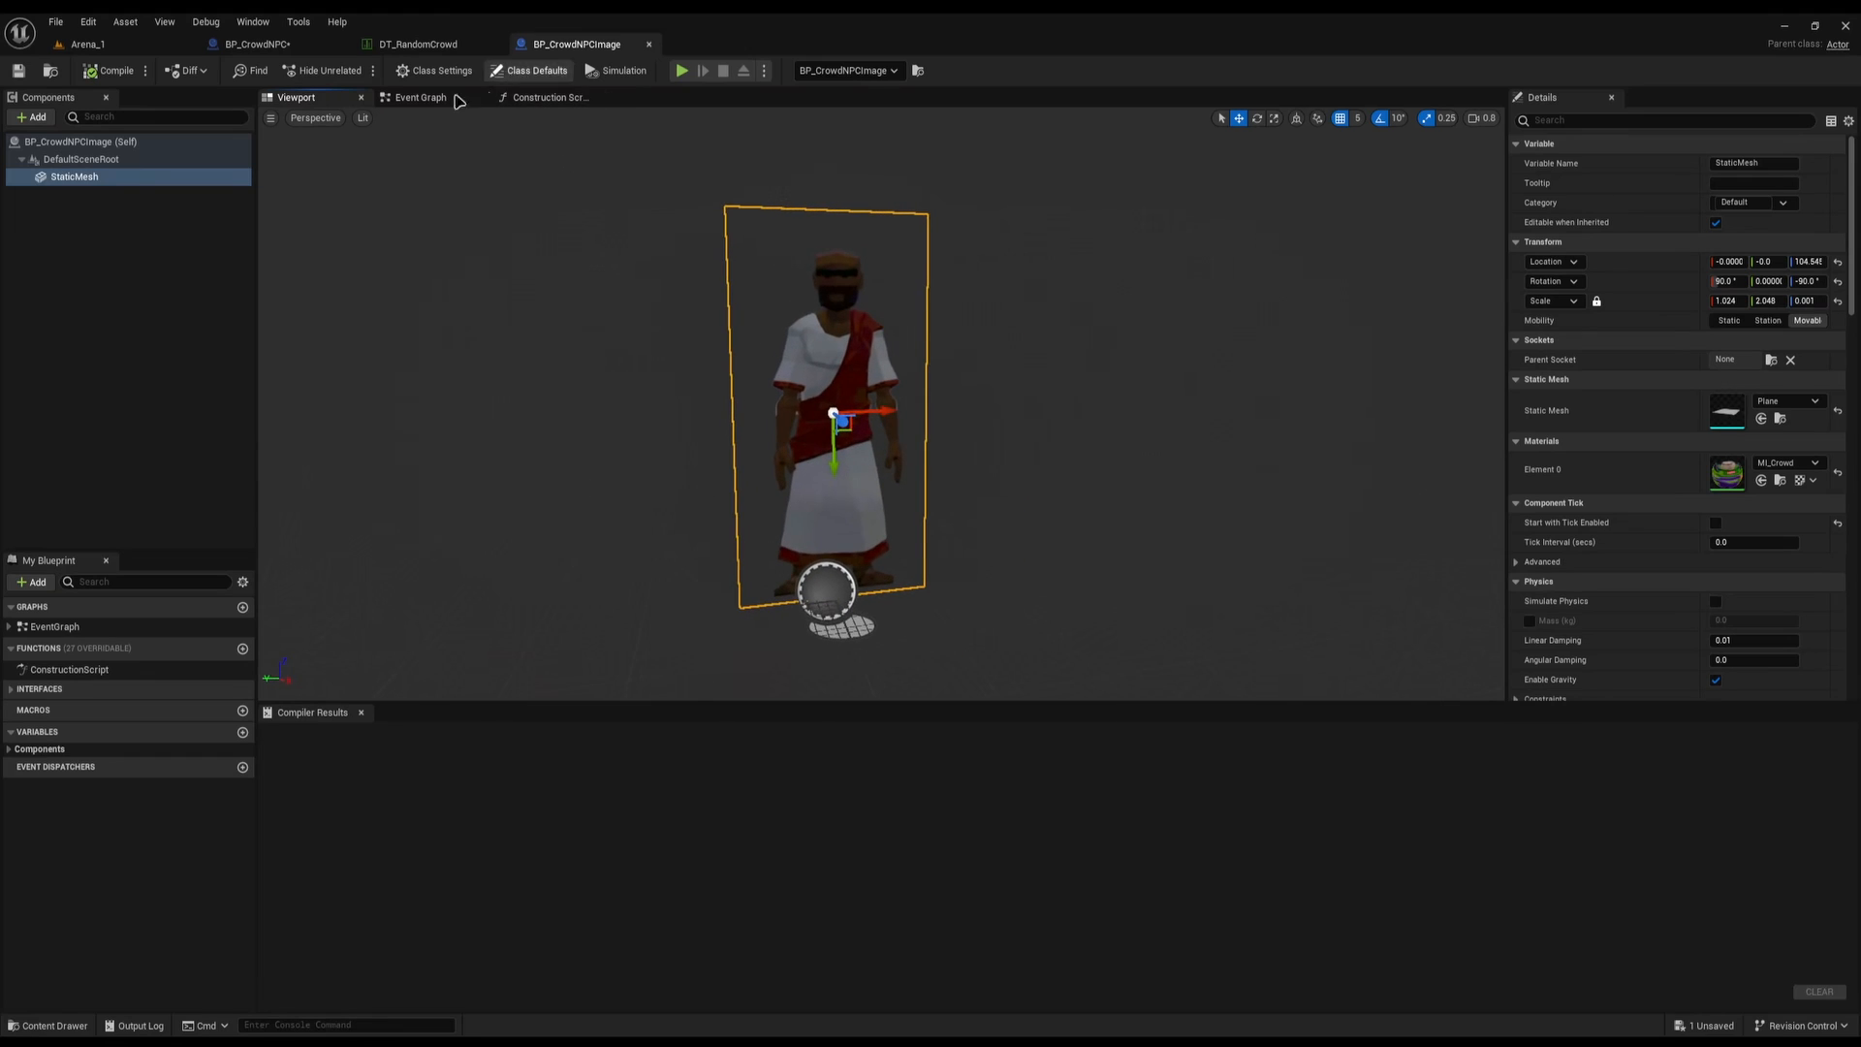
Open the BP_CrowdNPCImage event graph and inspect the Randomise custom event
{"action": "left_click", "coordinate": [459, 101]}
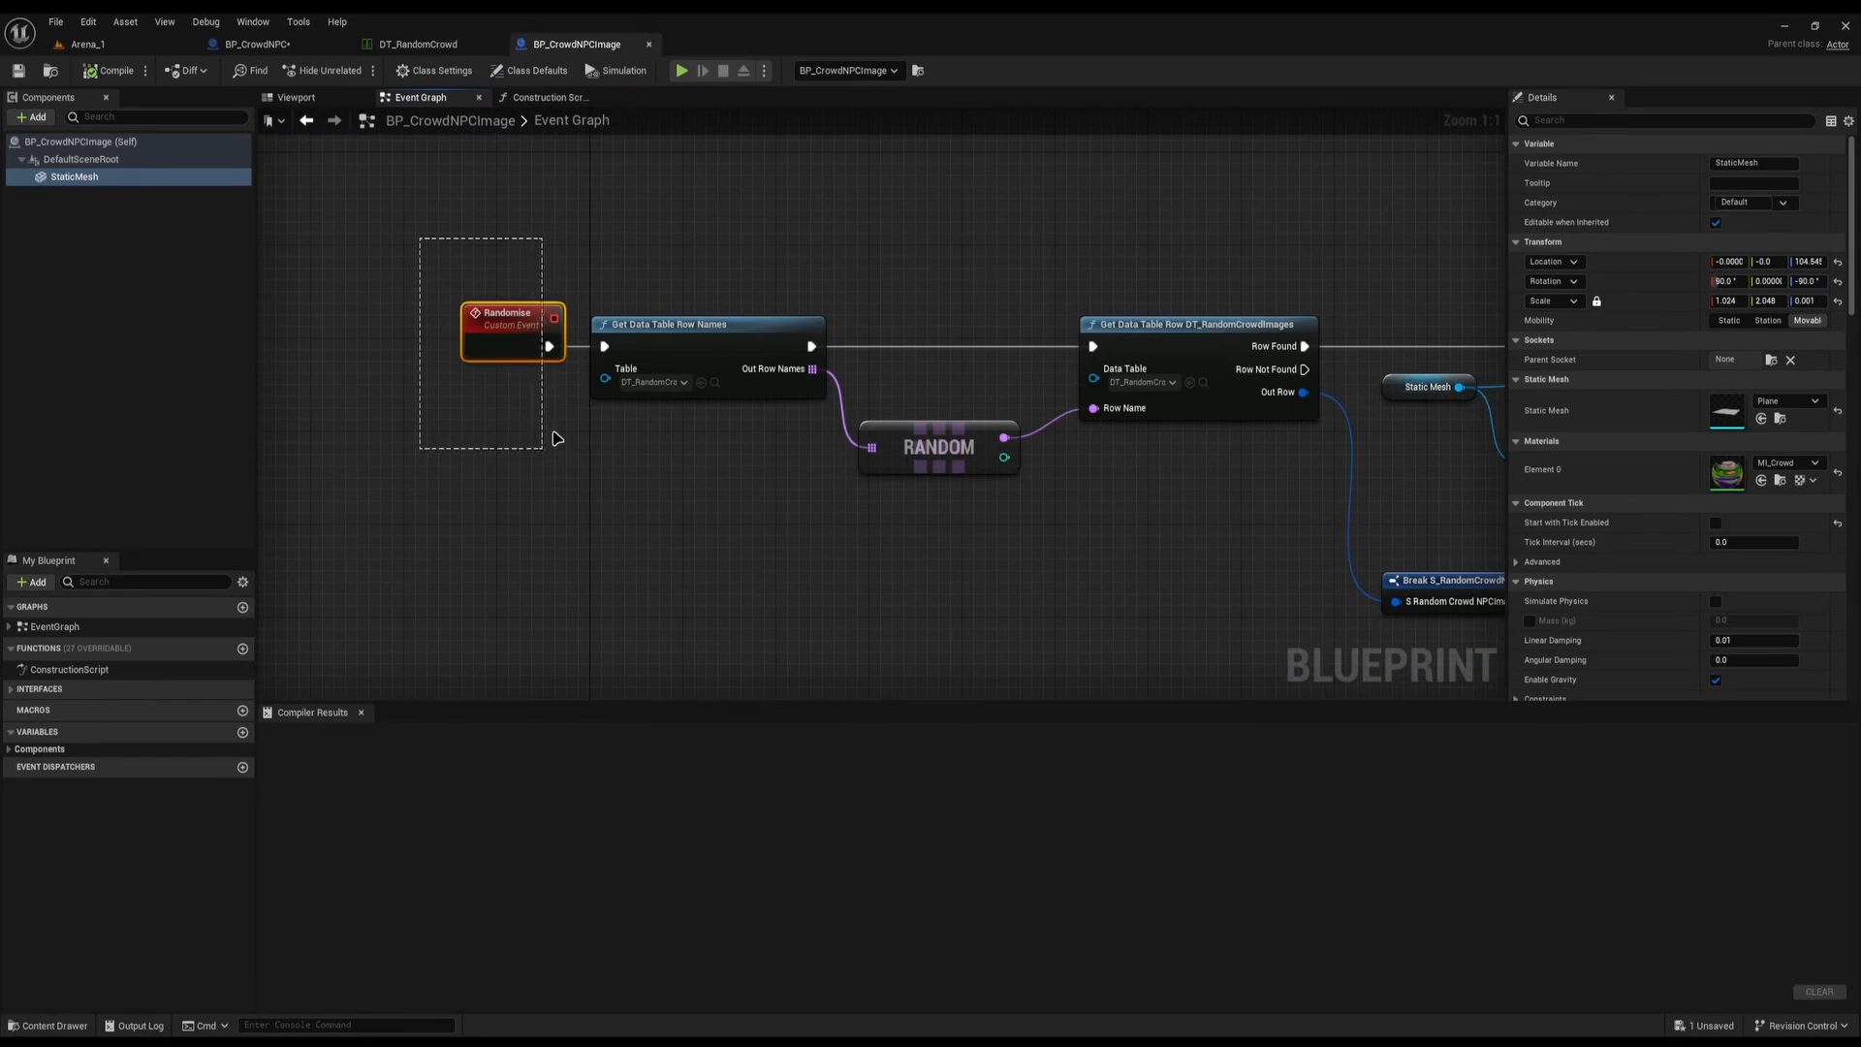
{"action": "left_click_drag", "start_coordinate": [553, 434], "coordinate": [535, 430]}
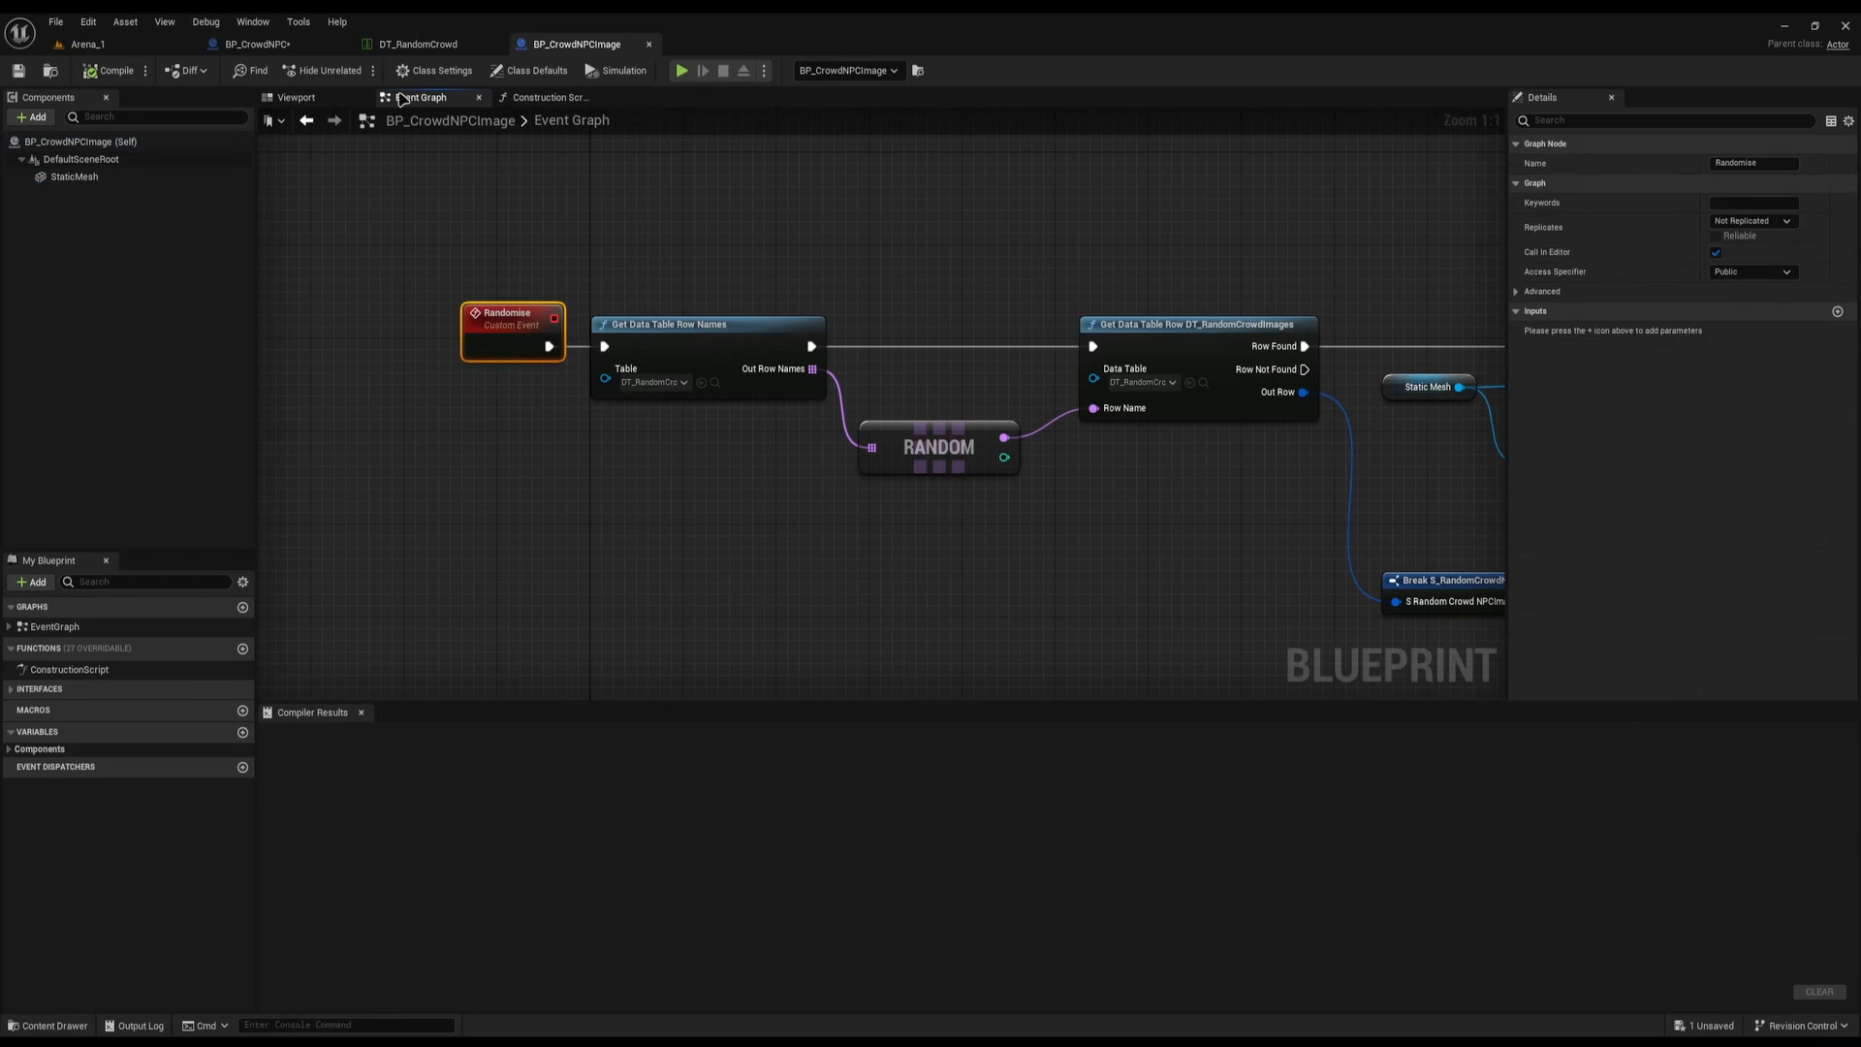
Return to the Arena_1 level and filter the details of the selected BP_CrowdNPCImage figure by "random"
{"action": "left_click", "coordinate": [88, 43]}
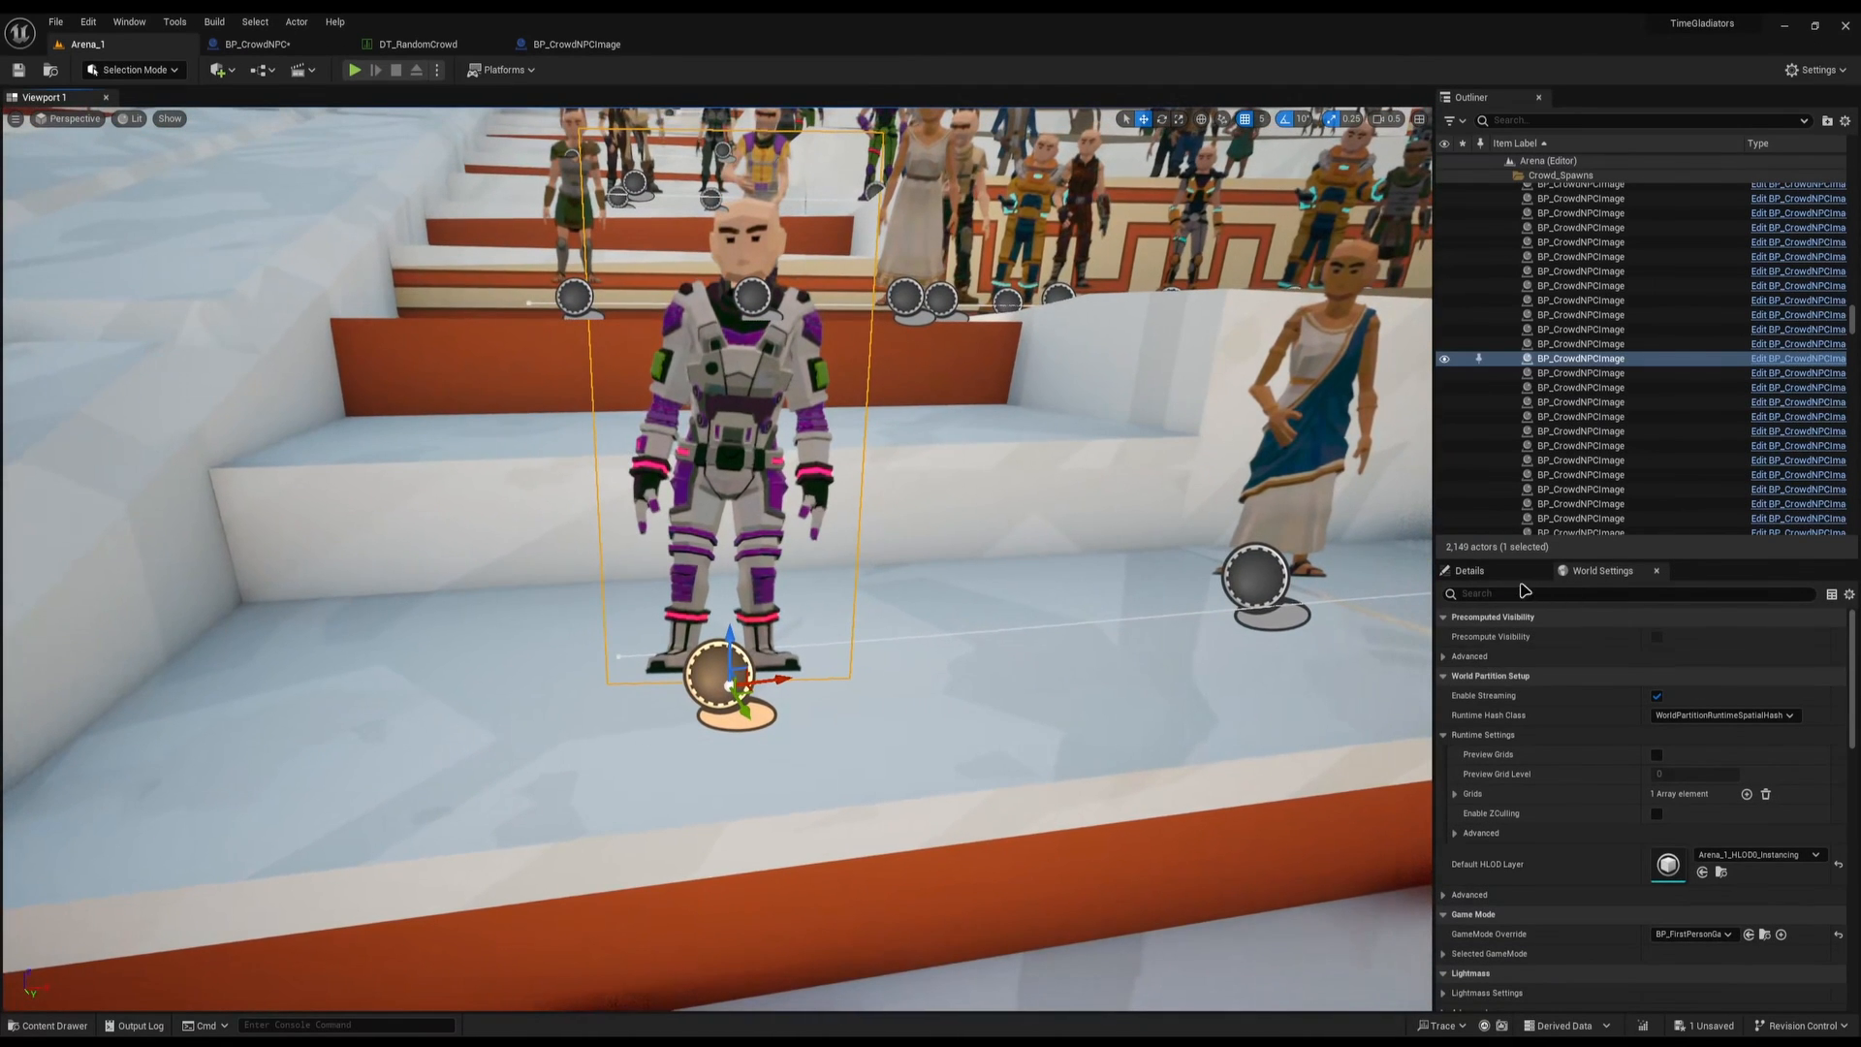
{"action": "left_click", "coordinate": [1471, 571]}
{"action": "left_click", "coordinate": [1499, 683]}
{"action": "type", "text": "random"}
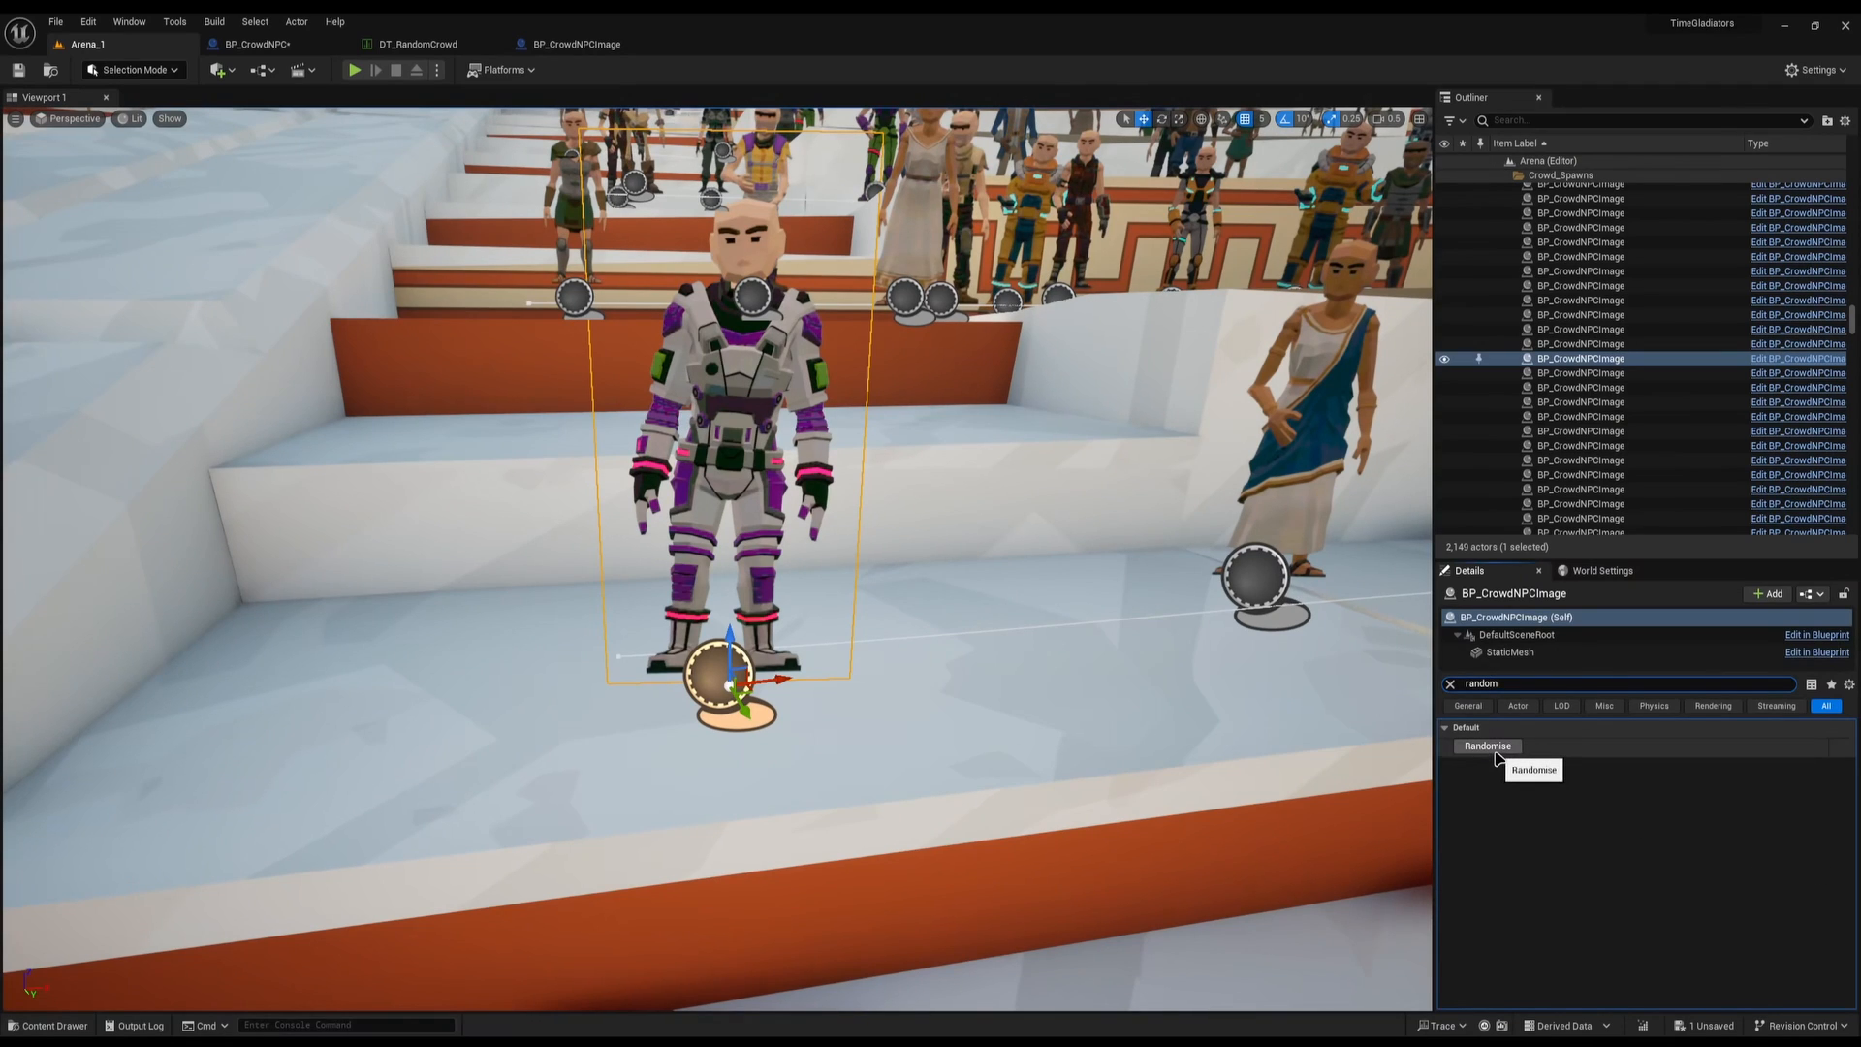
Run Randomise repeatedly on the selected crowd image figure to cycle through different character images
{"action": "left_click", "coordinate": [1496, 749]}
{"action": "left_click", "coordinate": [1495, 748]}
{"action": "left_click", "coordinate": [1494, 749]}
{"action": "left_click", "coordinate": [1493, 748]}
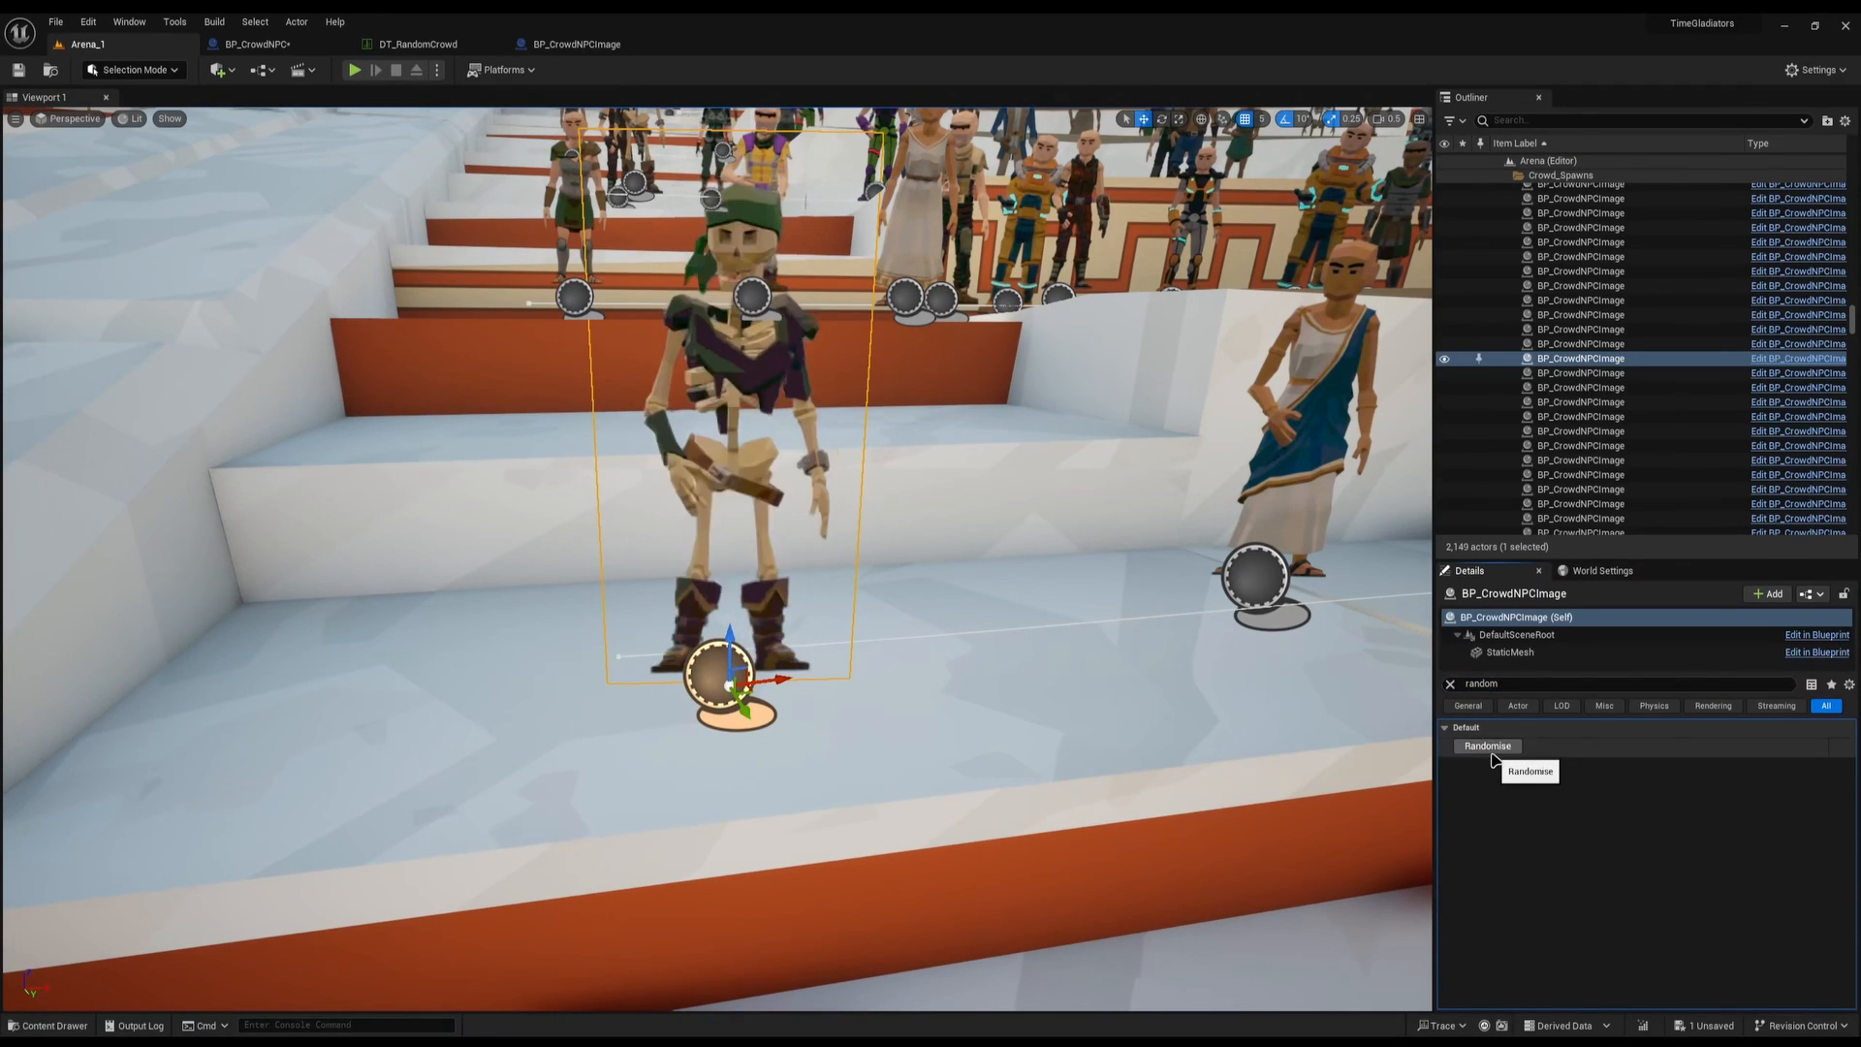
{"action": "left_click", "coordinate": [1492, 751]}
{"action": "right_click_drag", "start_coordinate": [1114, 601], "coordinate": [1114, 533]}
{"action": "key", "text": "s"}
{"action": "key", "text": "w"}
{"action": "key", "text": "s"}
{"action": "key", "text": "w"}
{"action": "left_click", "coordinate": [1494, 748]}
{"action": "right_click_drag", "start_coordinate": [1405, 756], "coordinate": [1426, 756]}
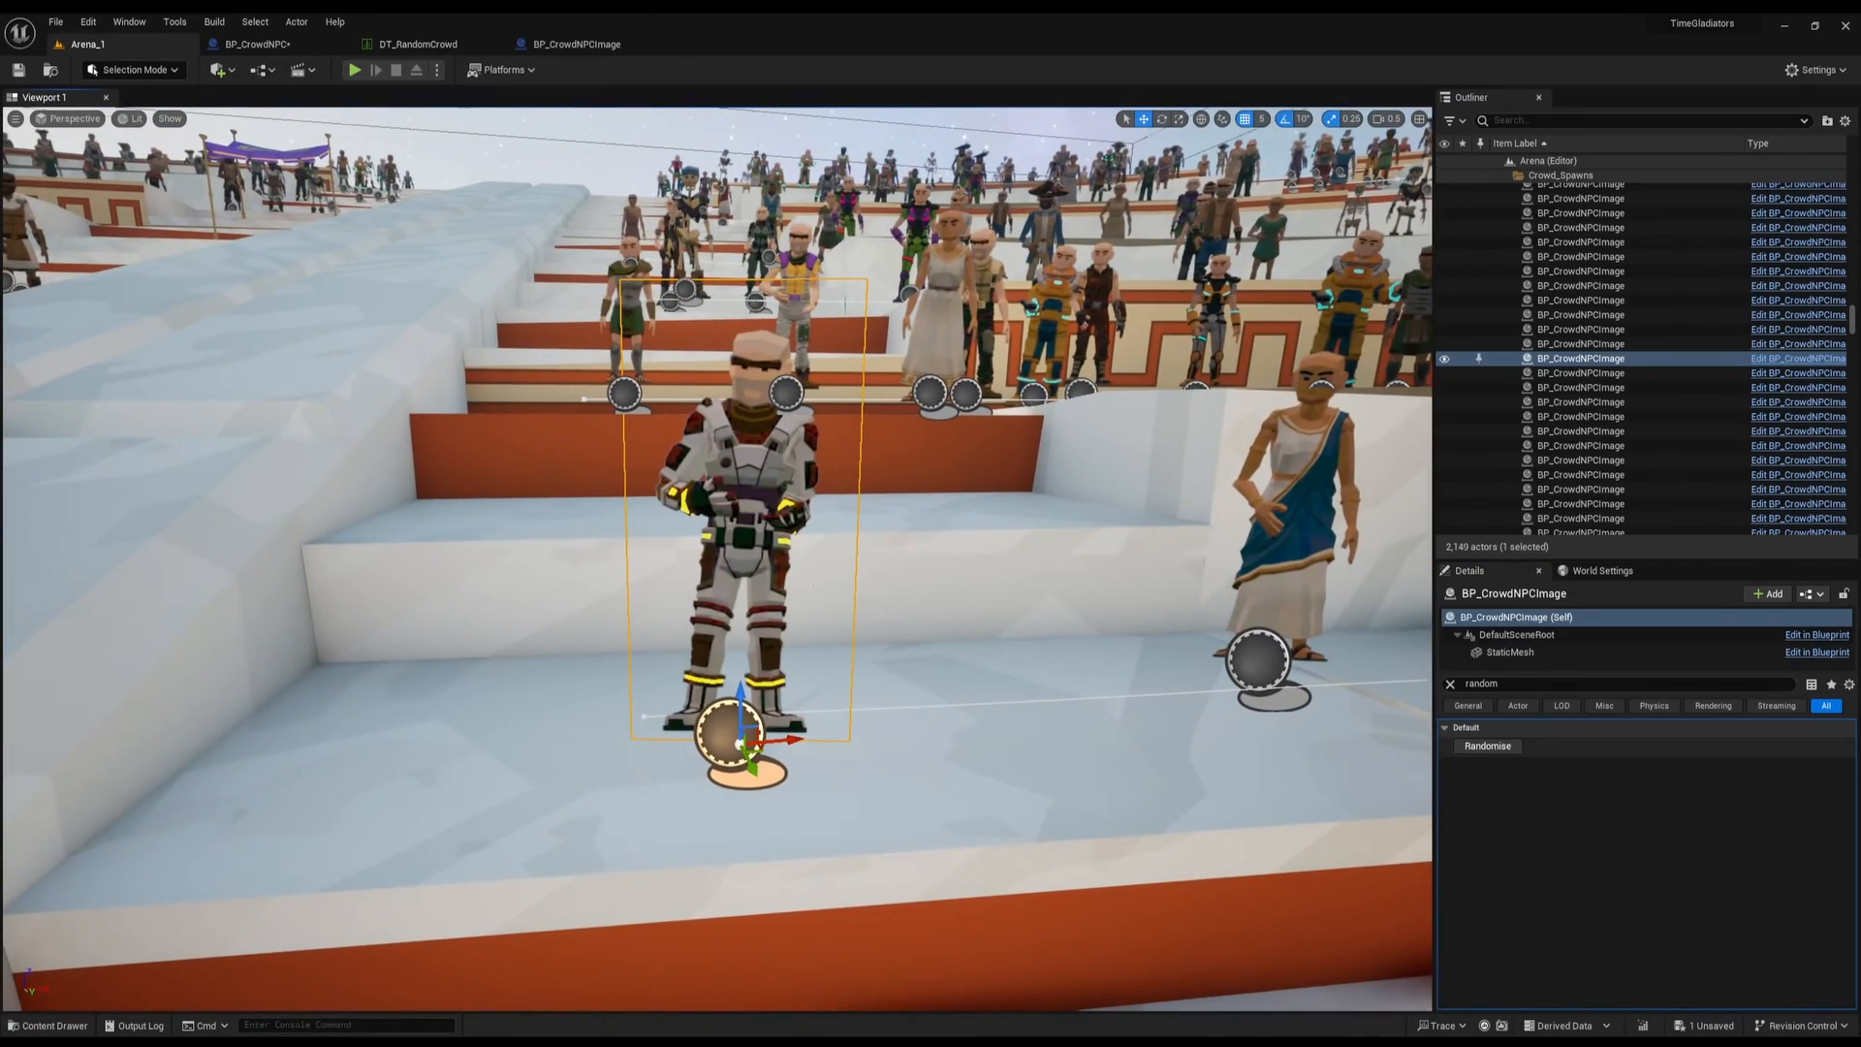
Select the bald figure in grey-and-teal armour on the neighbouring stand and randomise its image
{"action": "scroll", "coordinate": [1114, 543], "scroll_direction": "up", "scroll_amount": 3}
{"action": "key", "text": "s"}
{"action": "right_click_drag", "start_coordinate": [1114, 542], "coordinate": [1086, 592]}
{"action": "key", "text": "w"}
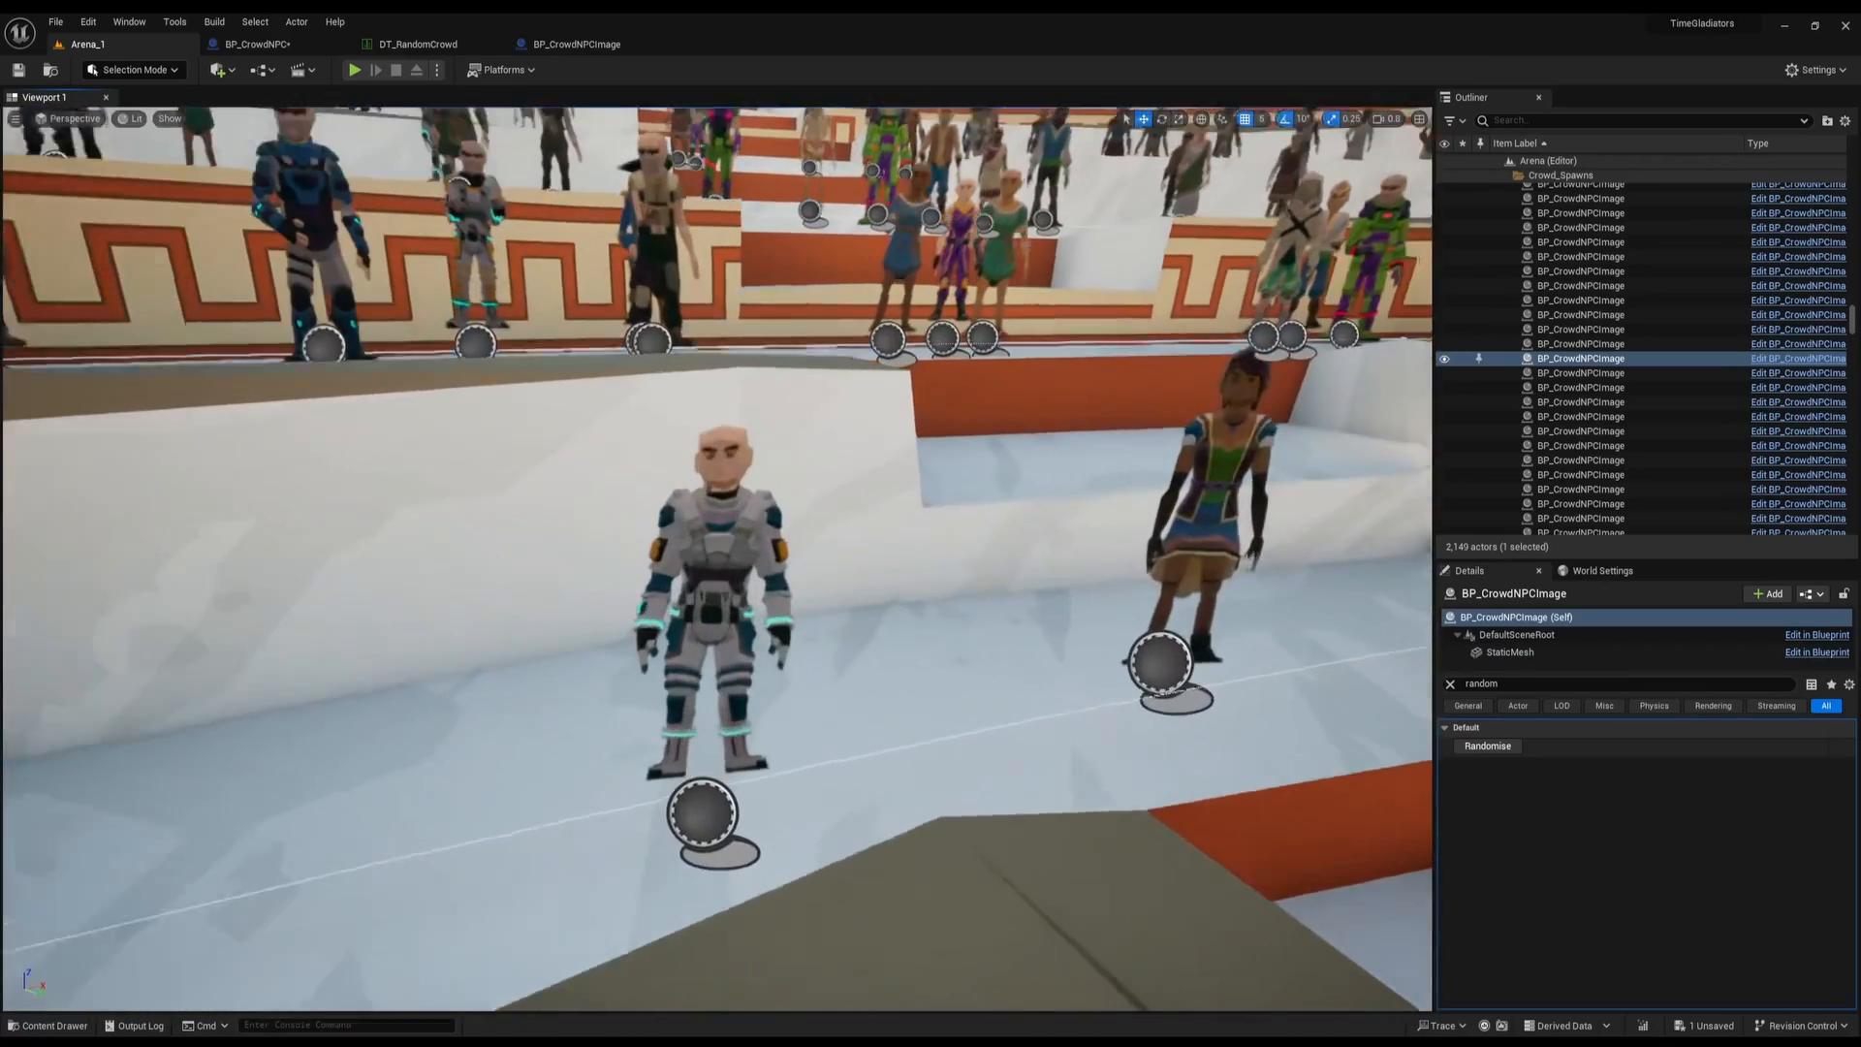
{"action": "right_click_drag", "start_coordinate": [1139, 438], "coordinate": [1140, 446]}
{"action": "key", "text": "w"}
{"action": "left_click", "coordinate": [729, 562]}
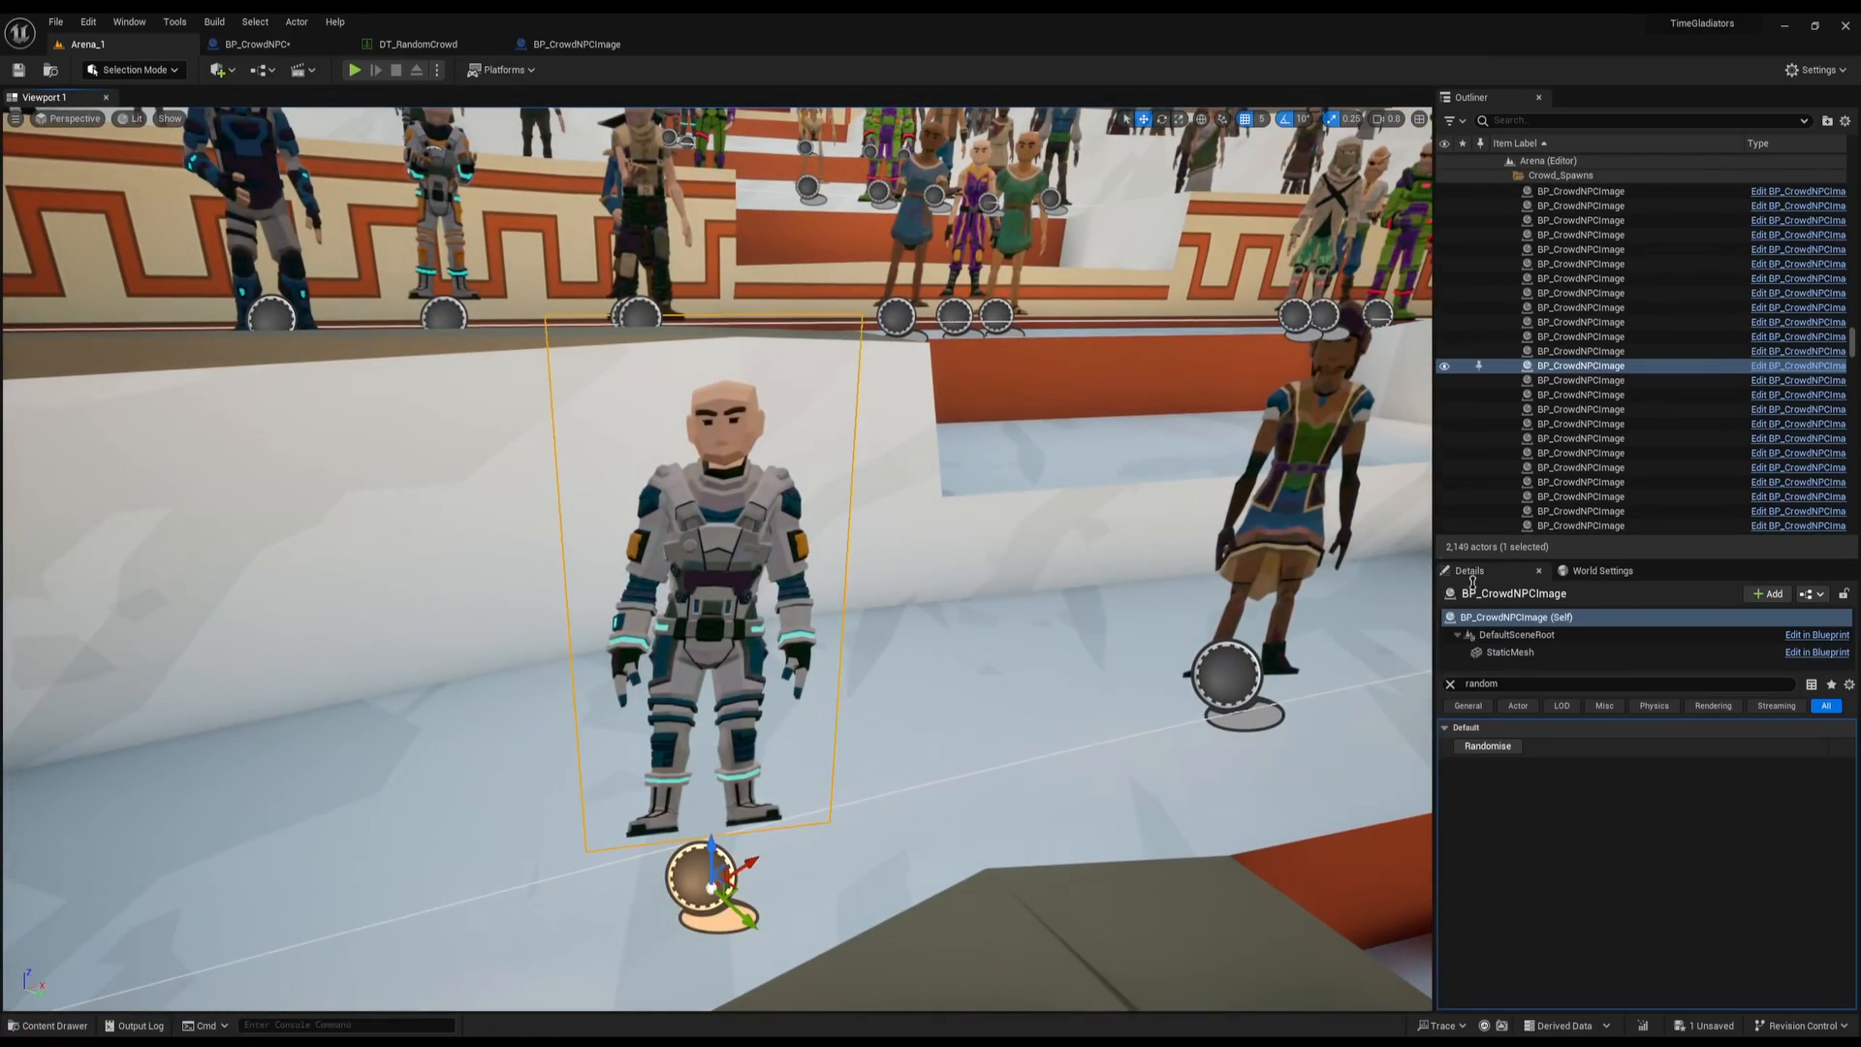
{"action": "left_click", "coordinate": [1493, 747]}
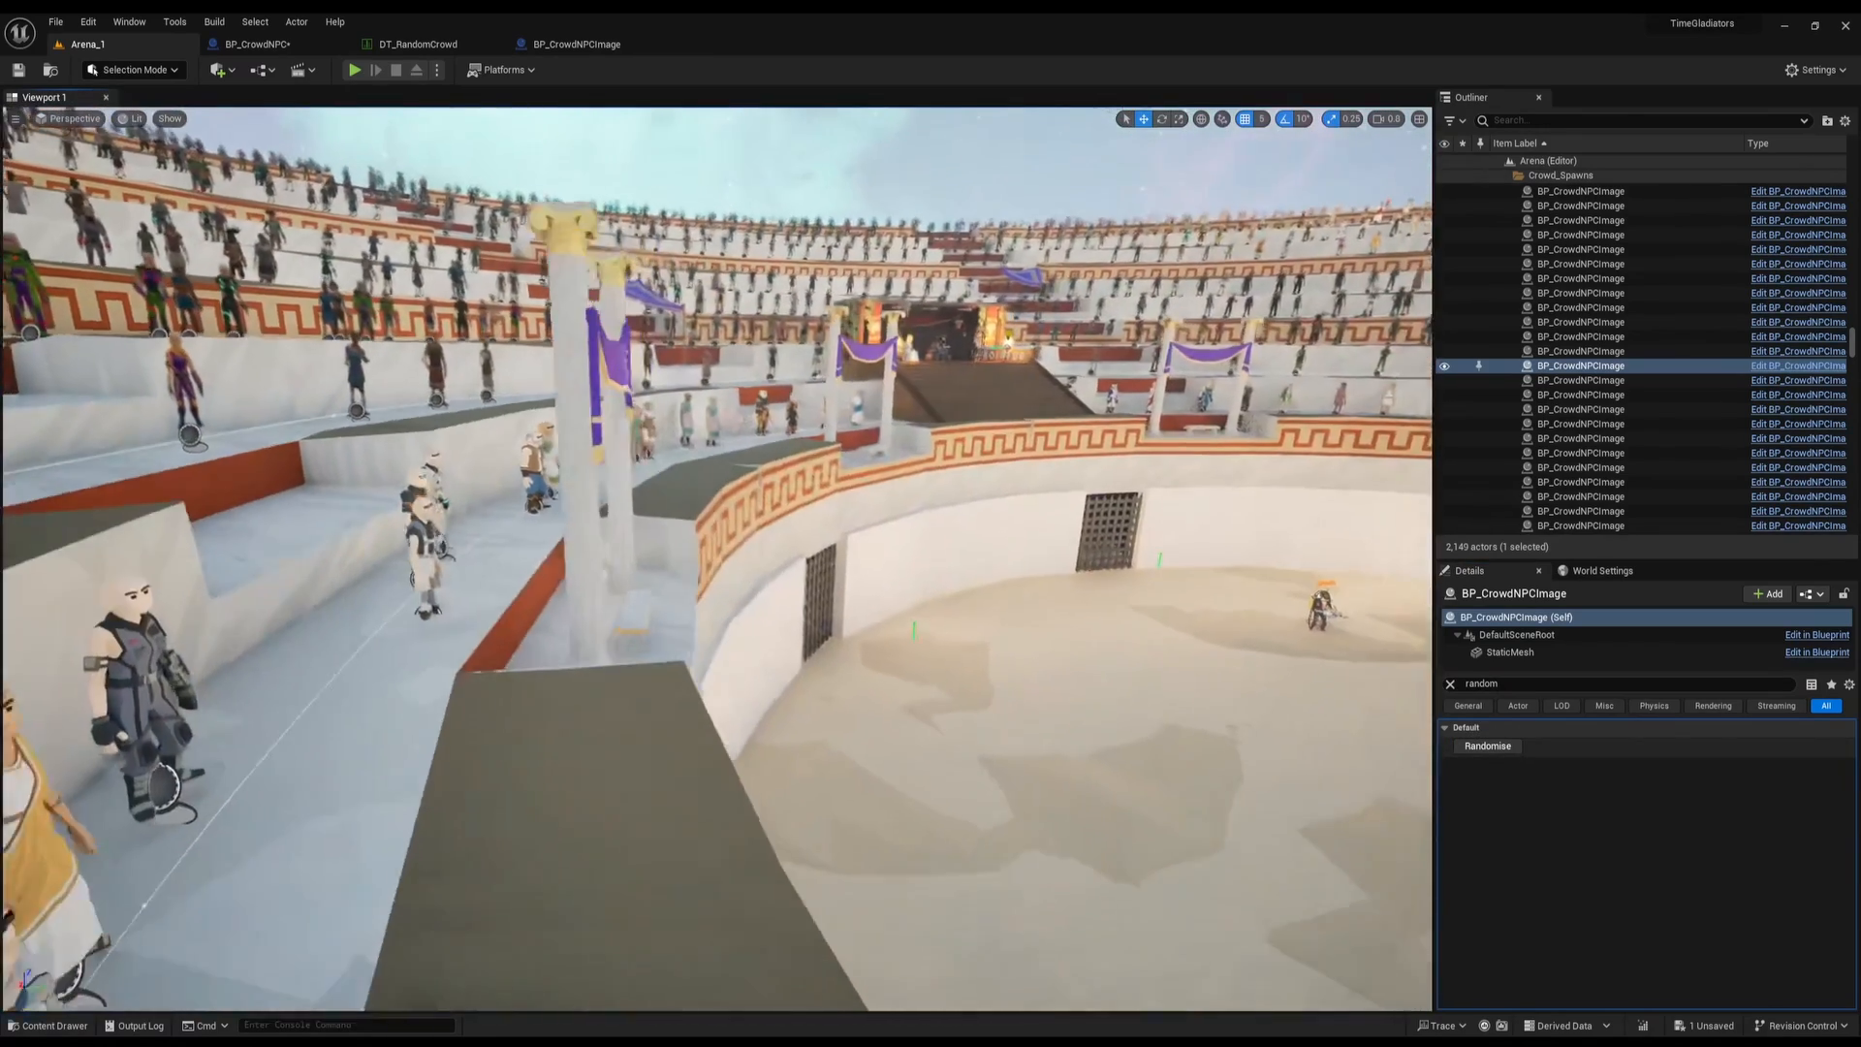
Open the DT_RandomCrowdImages data table referenced by the Get Data Table Row Names node in BP_CrowdNPCImage
{"action": "left_click", "coordinate": [257, 45]}
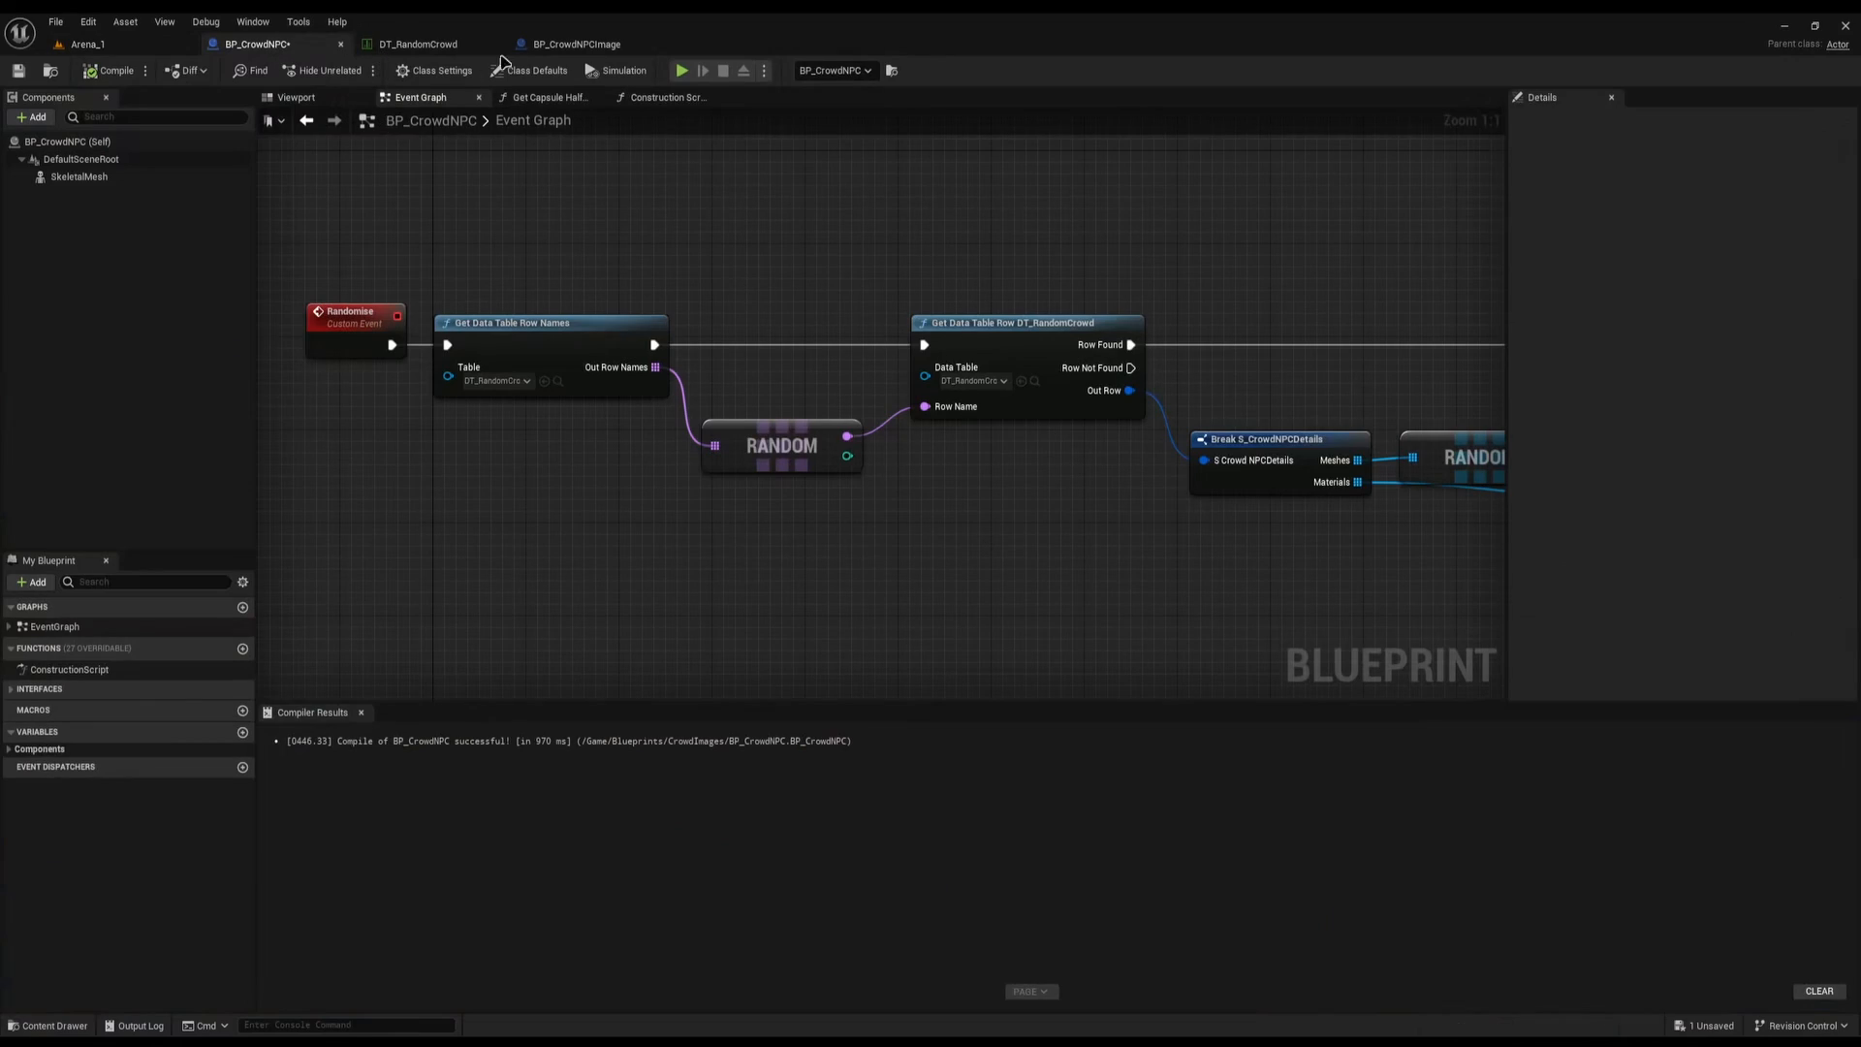
{"action": "left_click", "coordinate": [572, 44]}
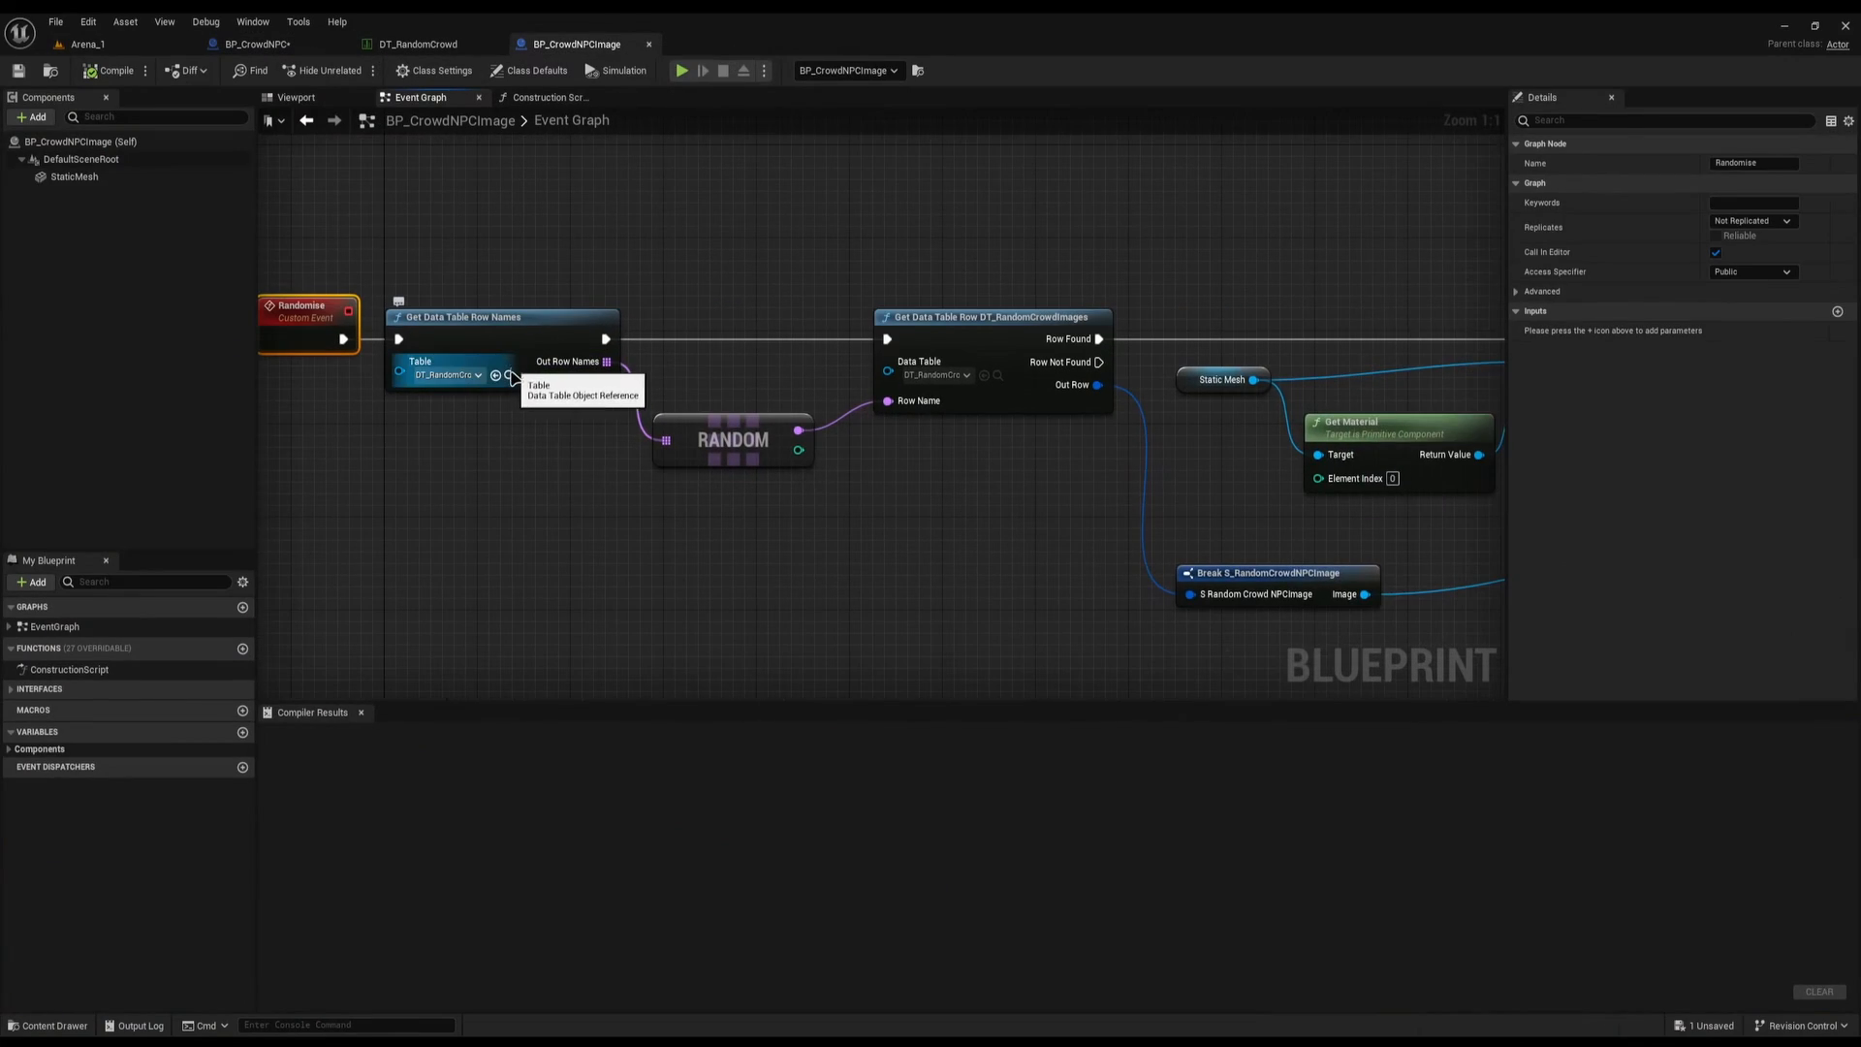
{"action": "left_click", "coordinate": [509, 375]}
{"action": "double_click", "coordinate": [730, 804]}
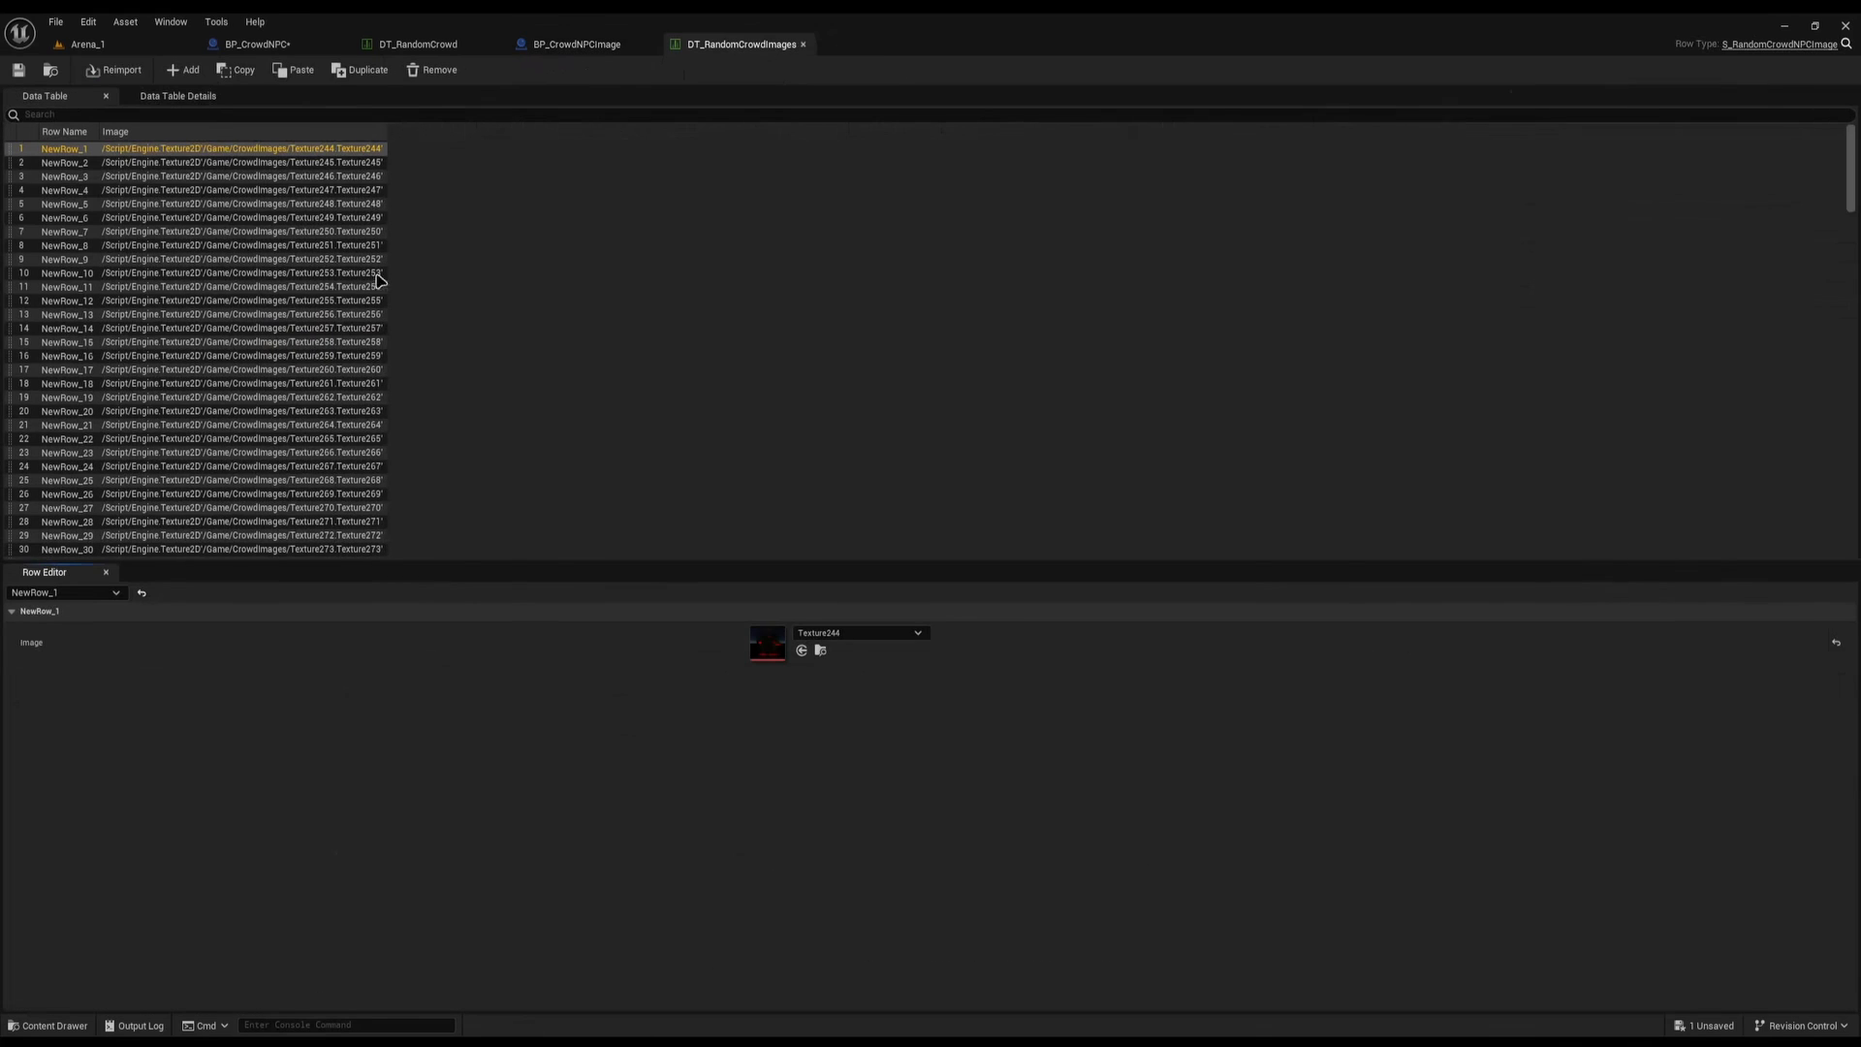
Look through the DT_RandomCrowdImages rows and the texture assigned to each one
{"action": "left_click", "coordinate": [213, 193]}
{"action": "scroll", "coordinate": [222, 214], "scroll_direction": "down", "scroll_amount": 6}
{"action": "left_click", "coordinate": [232, 231]}
{"action": "scroll", "coordinate": [238, 267], "scroll_direction": "down", "scroll_amount": 6}
{"action": "left_click", "coordinate": [245, 299]}
{"action": "scroll", "coordinate": [252, 339], "scroll_direction": "down", "scroll_amount": 8}
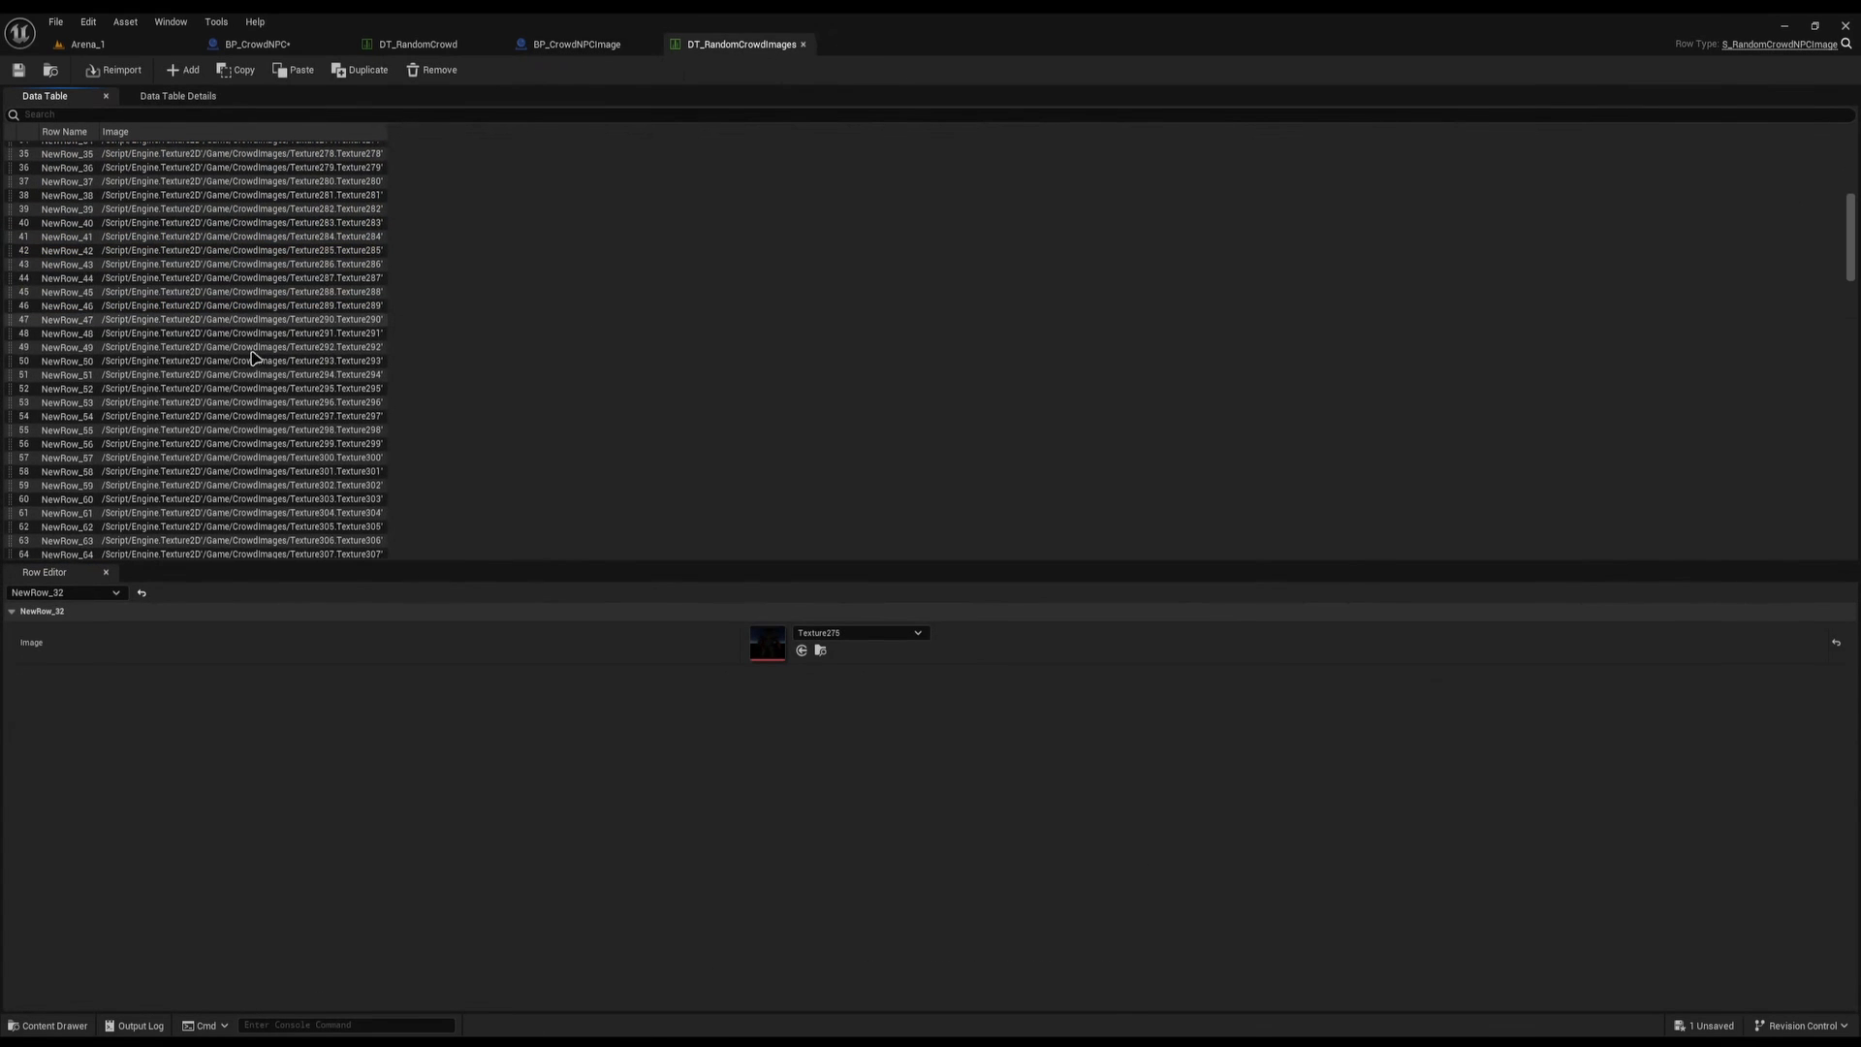
{"action": "left_click", "coordinate": [260, 362]}
Return to the BP_CrowdNPCImage event graph and inspect the nodes following the data table row lookup
{"action": "left_click", "coordinate": [582, 45]}
{"action": "left_click_drag", "start_coordinate": [758, 256], "coordinate": [974, 512]}
{"action": "right_click_drag", "start_coordinate": [1142, 555], "coordinate": [868, 487]}
{"action": "left_click_drag", "start_coordinate": [719, 195], "coordinate": [1481, 484]}
{"action": "right_click", "coordinate": [1165, 524]}
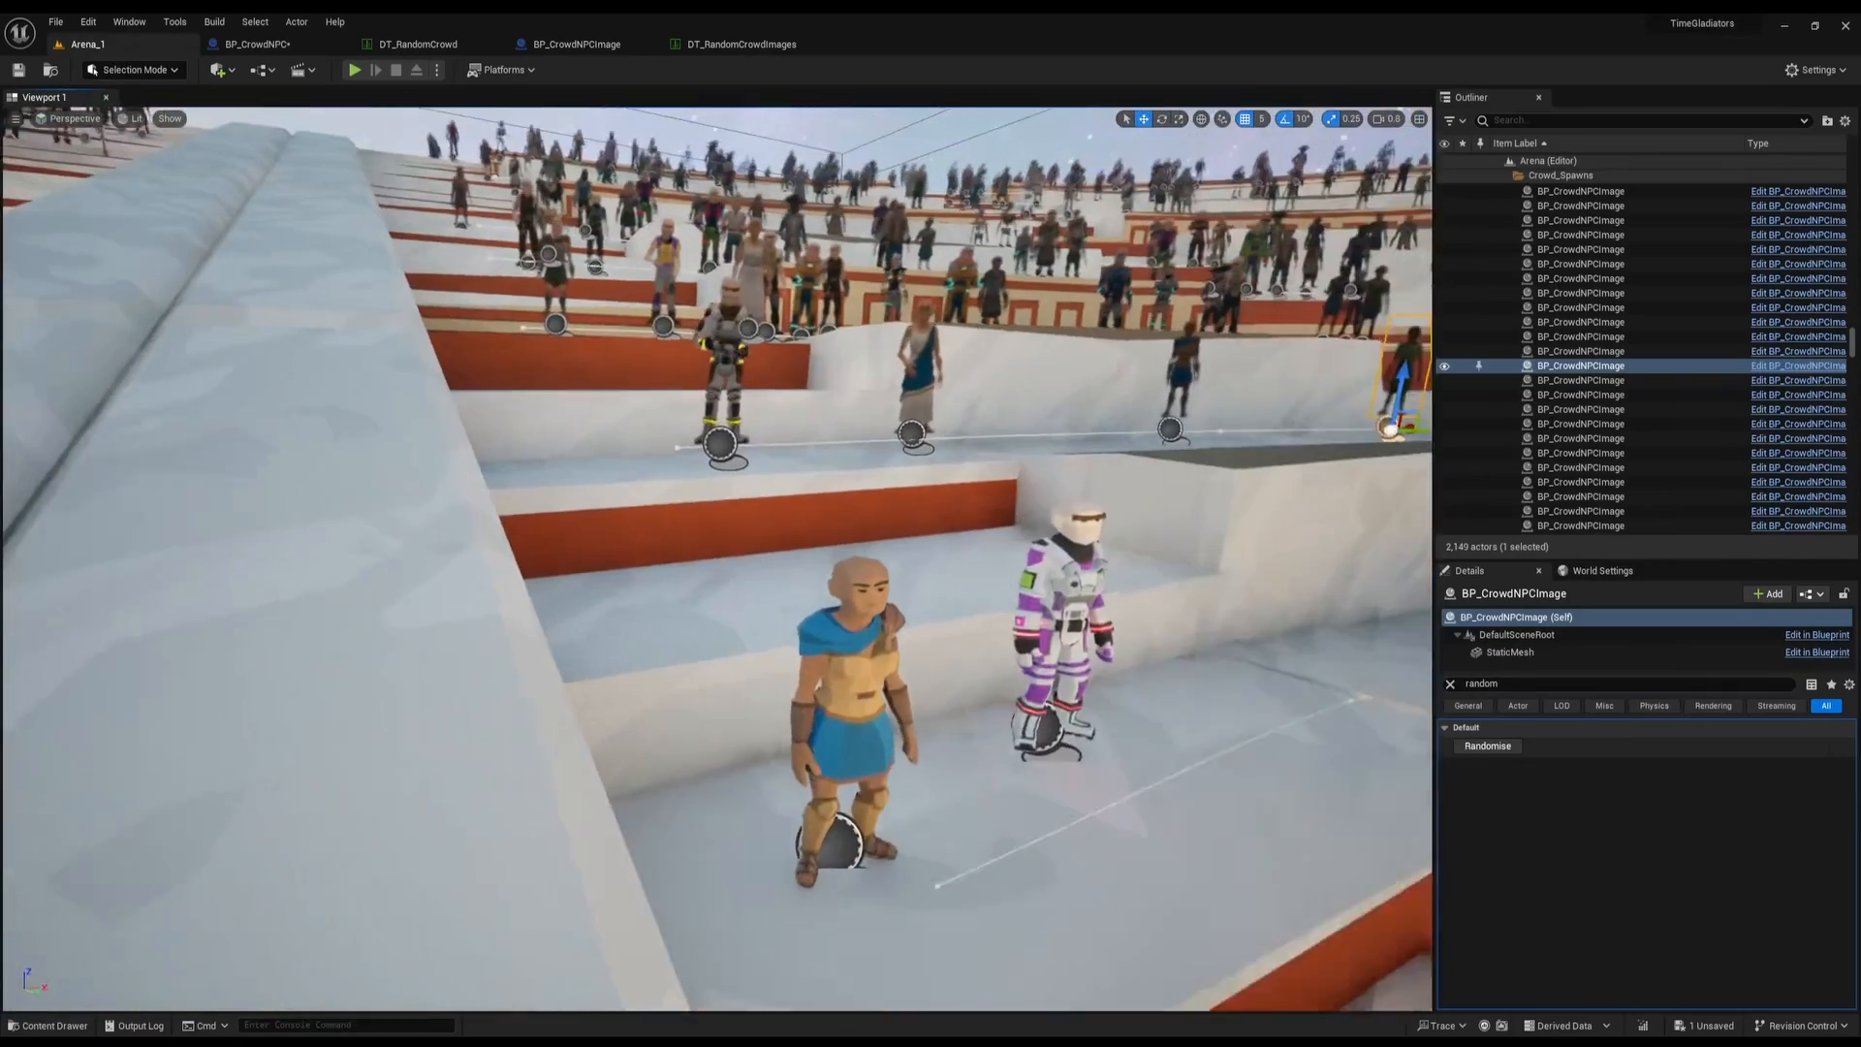
Select a crowd figure on the Arena_1 stands and locate its BP_CrowdNPCImage asset in the CrowdImages folder
{"action": "right_click_drag", "start_coordinate": [274, 622], "coordinate": [383, 500]}
{"action": "scroll", "coordinate": [274, 622], "scroll_direction": "down", "scroll_amount": 1}
{"action": "left_click", "coordinate": [692, 465]}
{"action": "right_click_drag", "start_coordinate": [692, 465], "coordinate": [659, 485]}
{"action": "left_click", "coordinate": [708, 487]}
{"action": "right_click_drag", "start_coordinate": [958, 887], "coordinate": [978, 895]}
{"action": "key", "text": "Escape"}
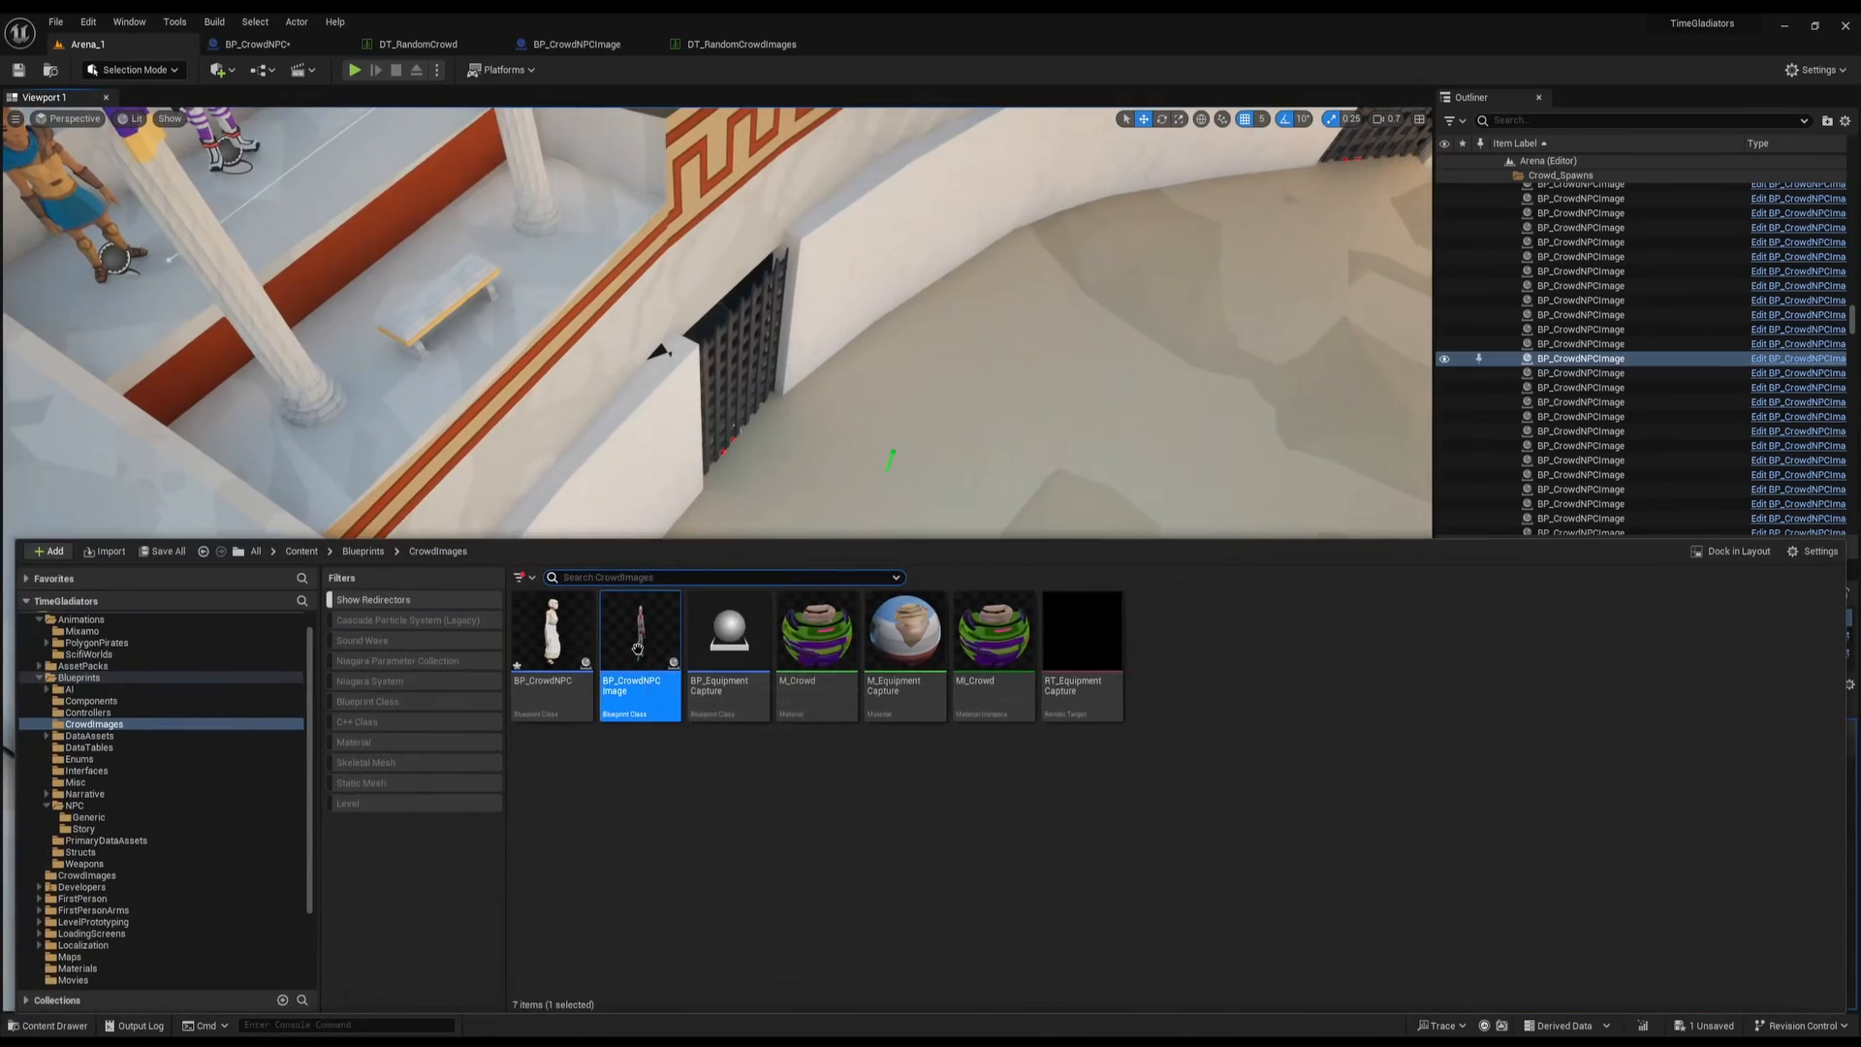
Place a new BP_CrowdNPCImage figure on the arena floor
{"action": "left_click", "coordinate": [689, 546]}
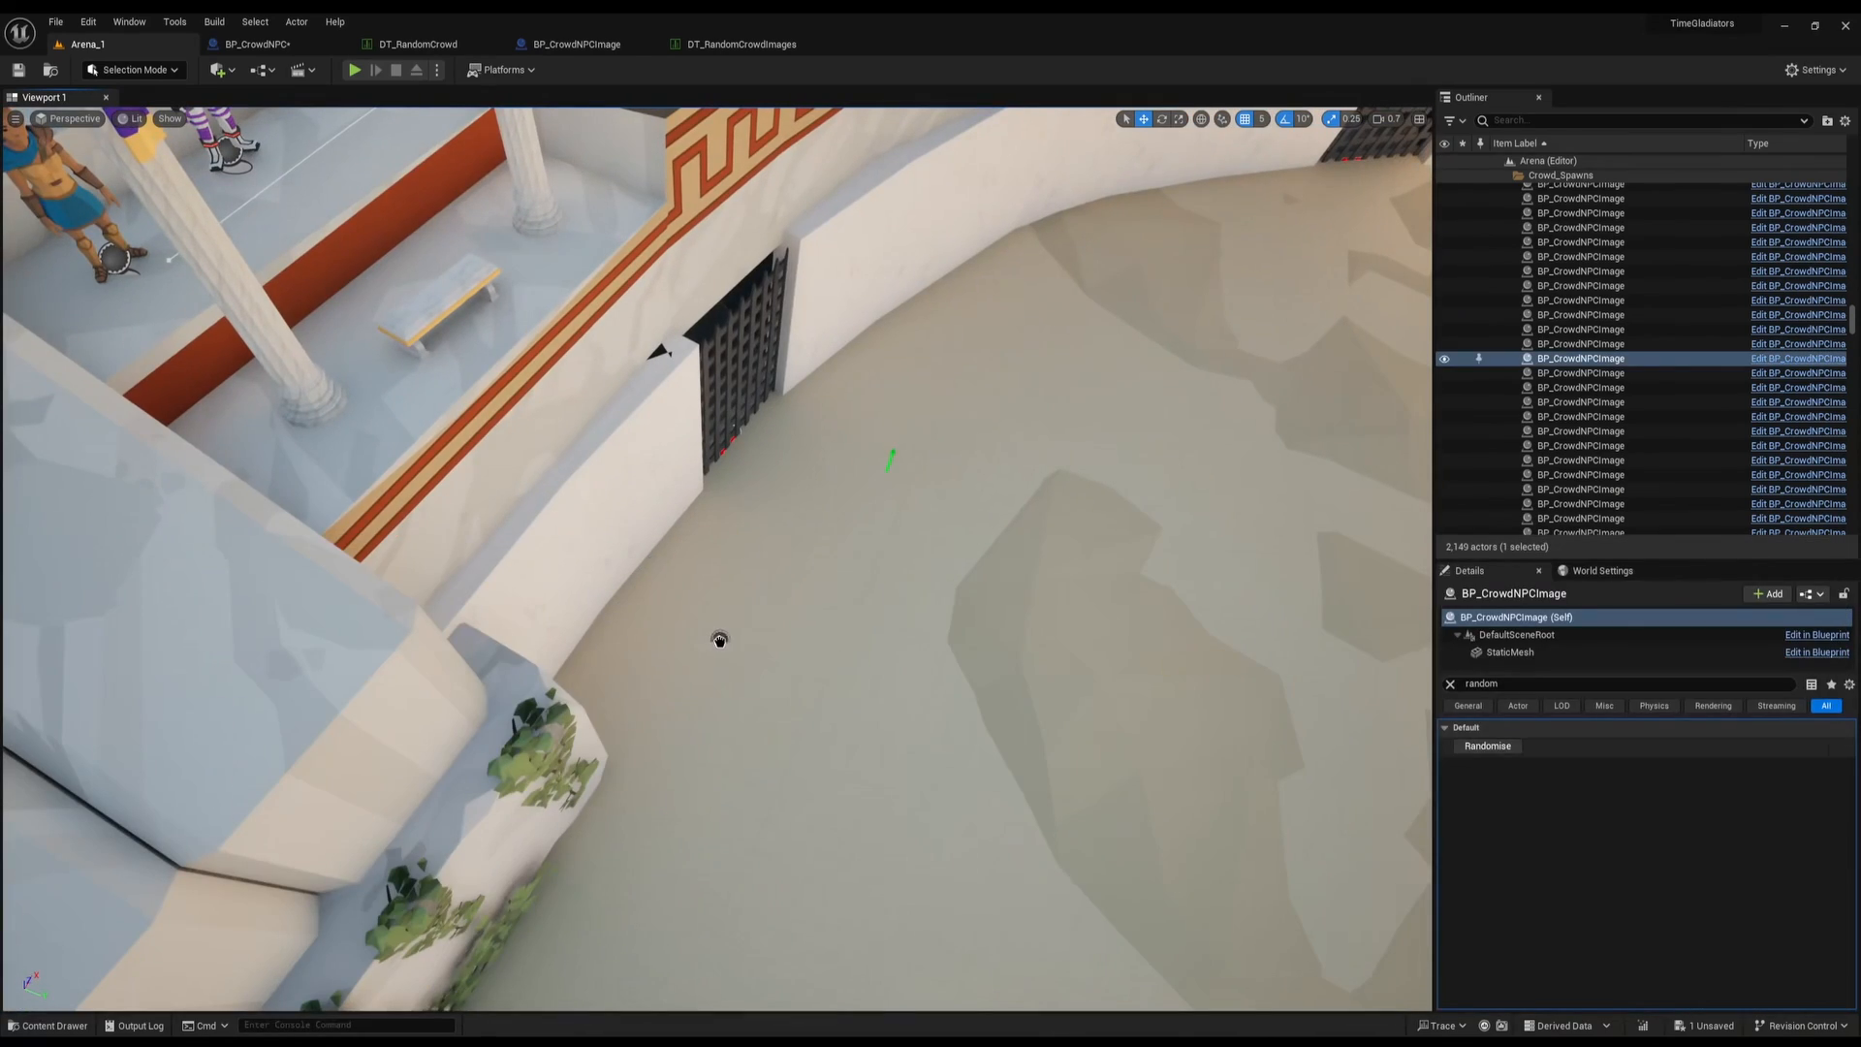
{"action": "left_click_drag", "start_coordinate": [719, 640], "coordinate": [719, 638]}
{"action": "right_click_drag", "start_coordinate": [981, 456], "coordinate": [982, 456]}
{"action": "key", "text": "Escape"}
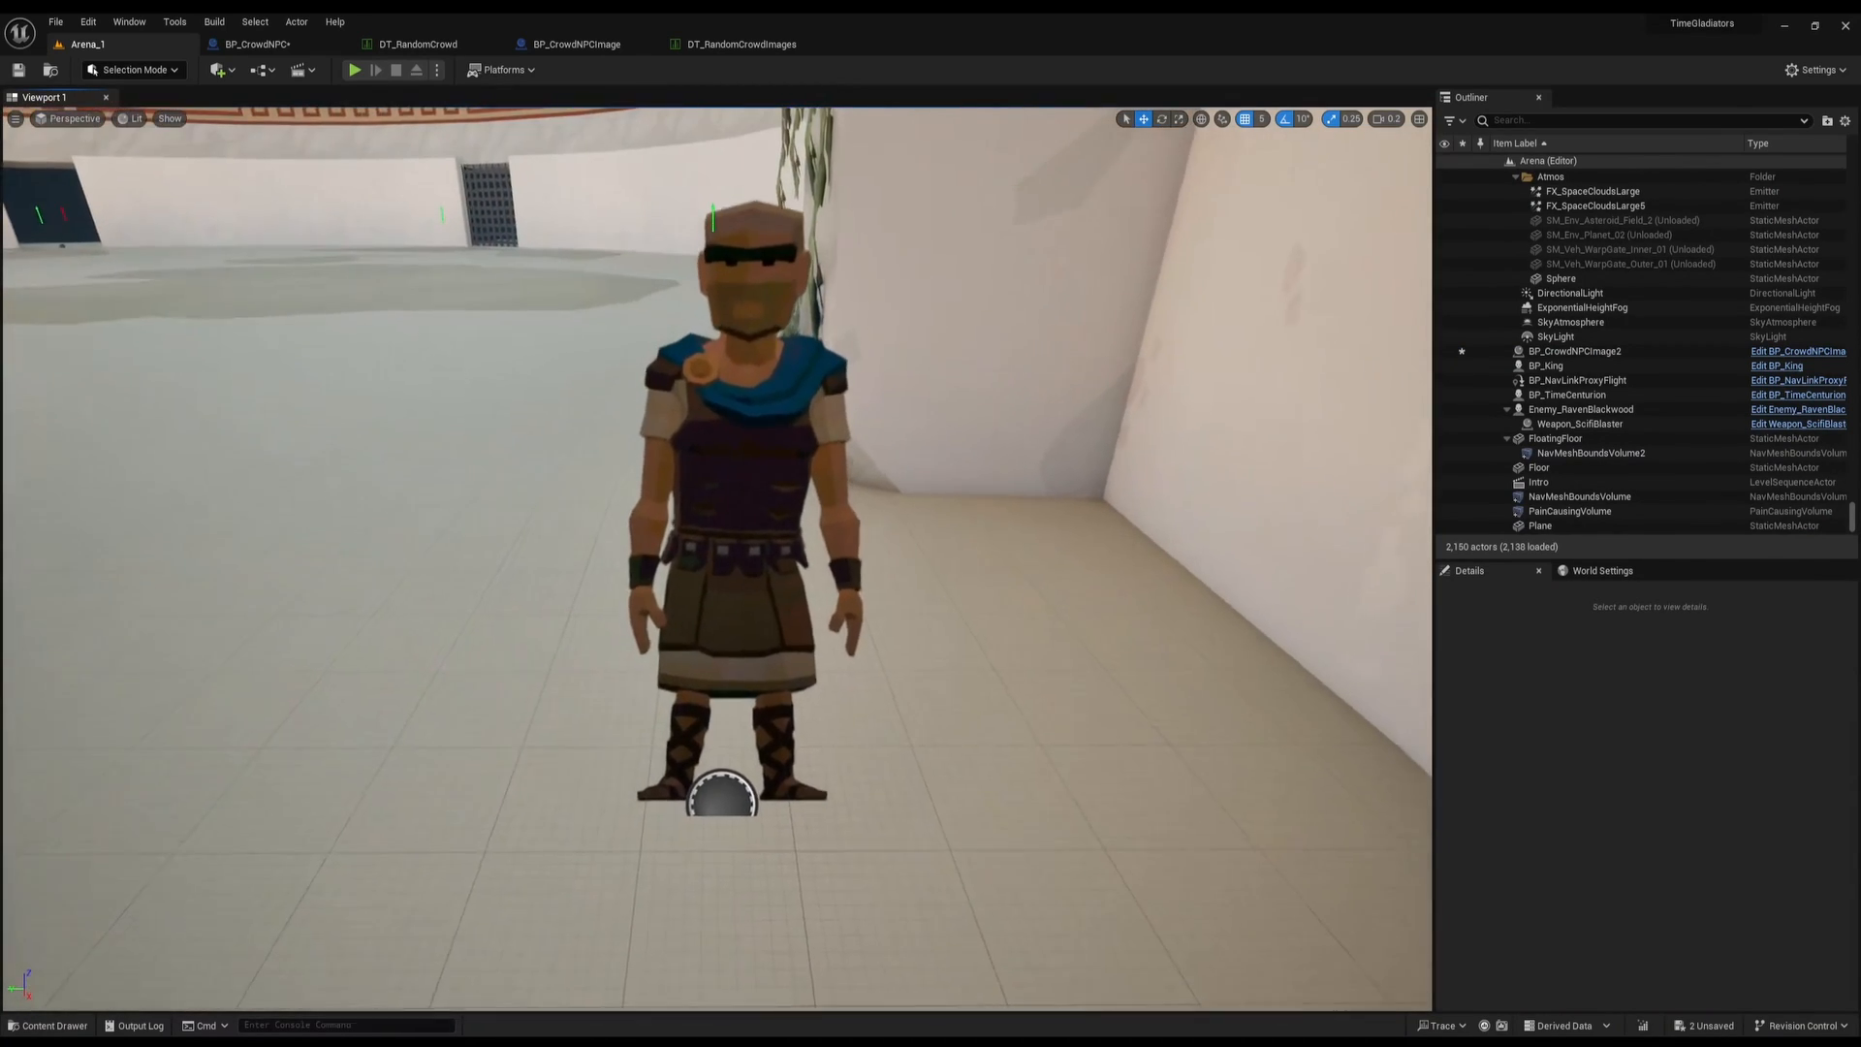
View the flat figure on the arena floor from several angles and delete it
{"action": "right_click_drag", "start_coordinate": [982, 456], "coordinate": [1066, 412]}
{"action": "right_click_drag", "start_coordinate": [982, 455], "coordinate": [1013, 490]}
{"action": "scroll", "coordinate": [1086, 426], "scroll_direction": "up", "scroll_amount": 4}
{"action": "left_click", "coordinate": [652, 650]}
{"action": "key", "text": "Delete"}
Select the blue-and-gold BP_CrowdNPC character on the lower stand and view the surrounding crowd
{"action": "right_click_drag", "start_coordinate": [651, 649], "coordinate": [1076, 606]}
{"action": "scroll", "coordinate": [747, 513], "scroll_direction": "up", "scroll_amount": 1}
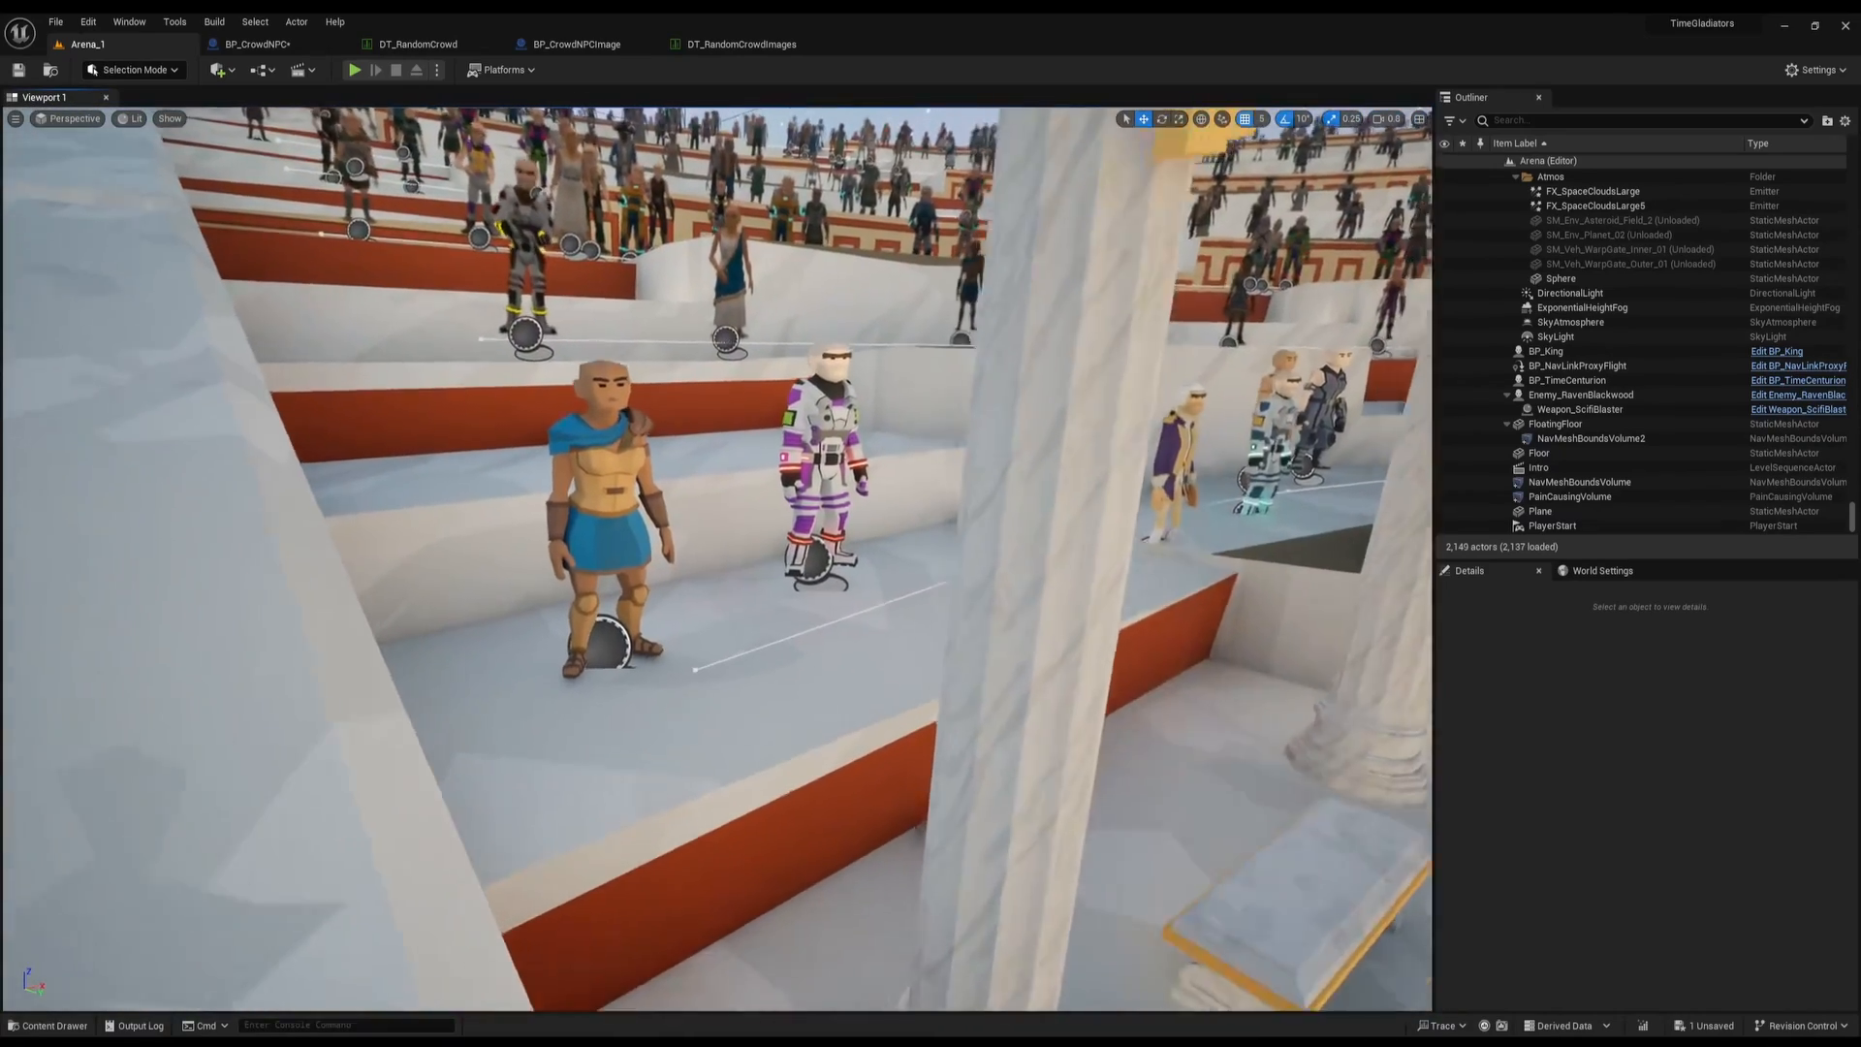
{"action": "left_click", "coordinate": [614, 524]}
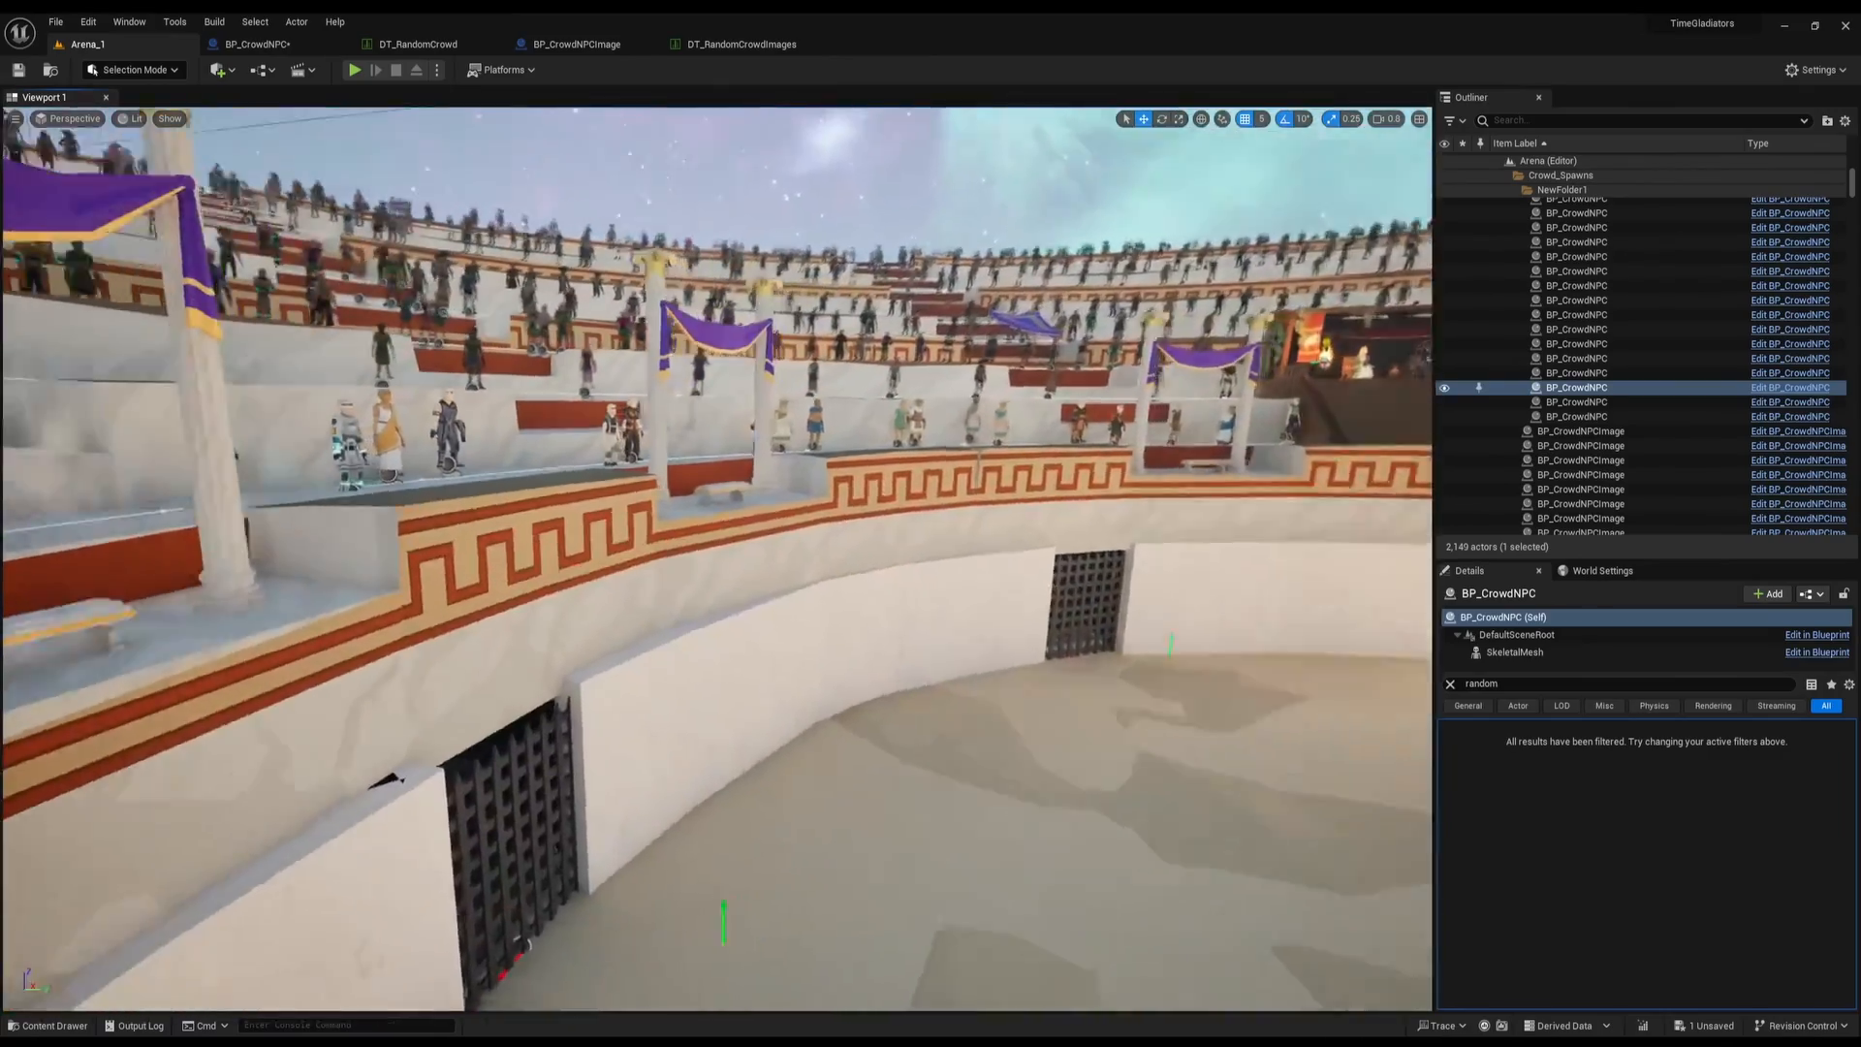
{"action": "scroll", "coordinate": [251, 339], "scroll_direction": "up", "scroll_amount": 1}
{"action": "right_click_drag", "start_coordinate": [378, 344], "coordinate": [251, 338]}
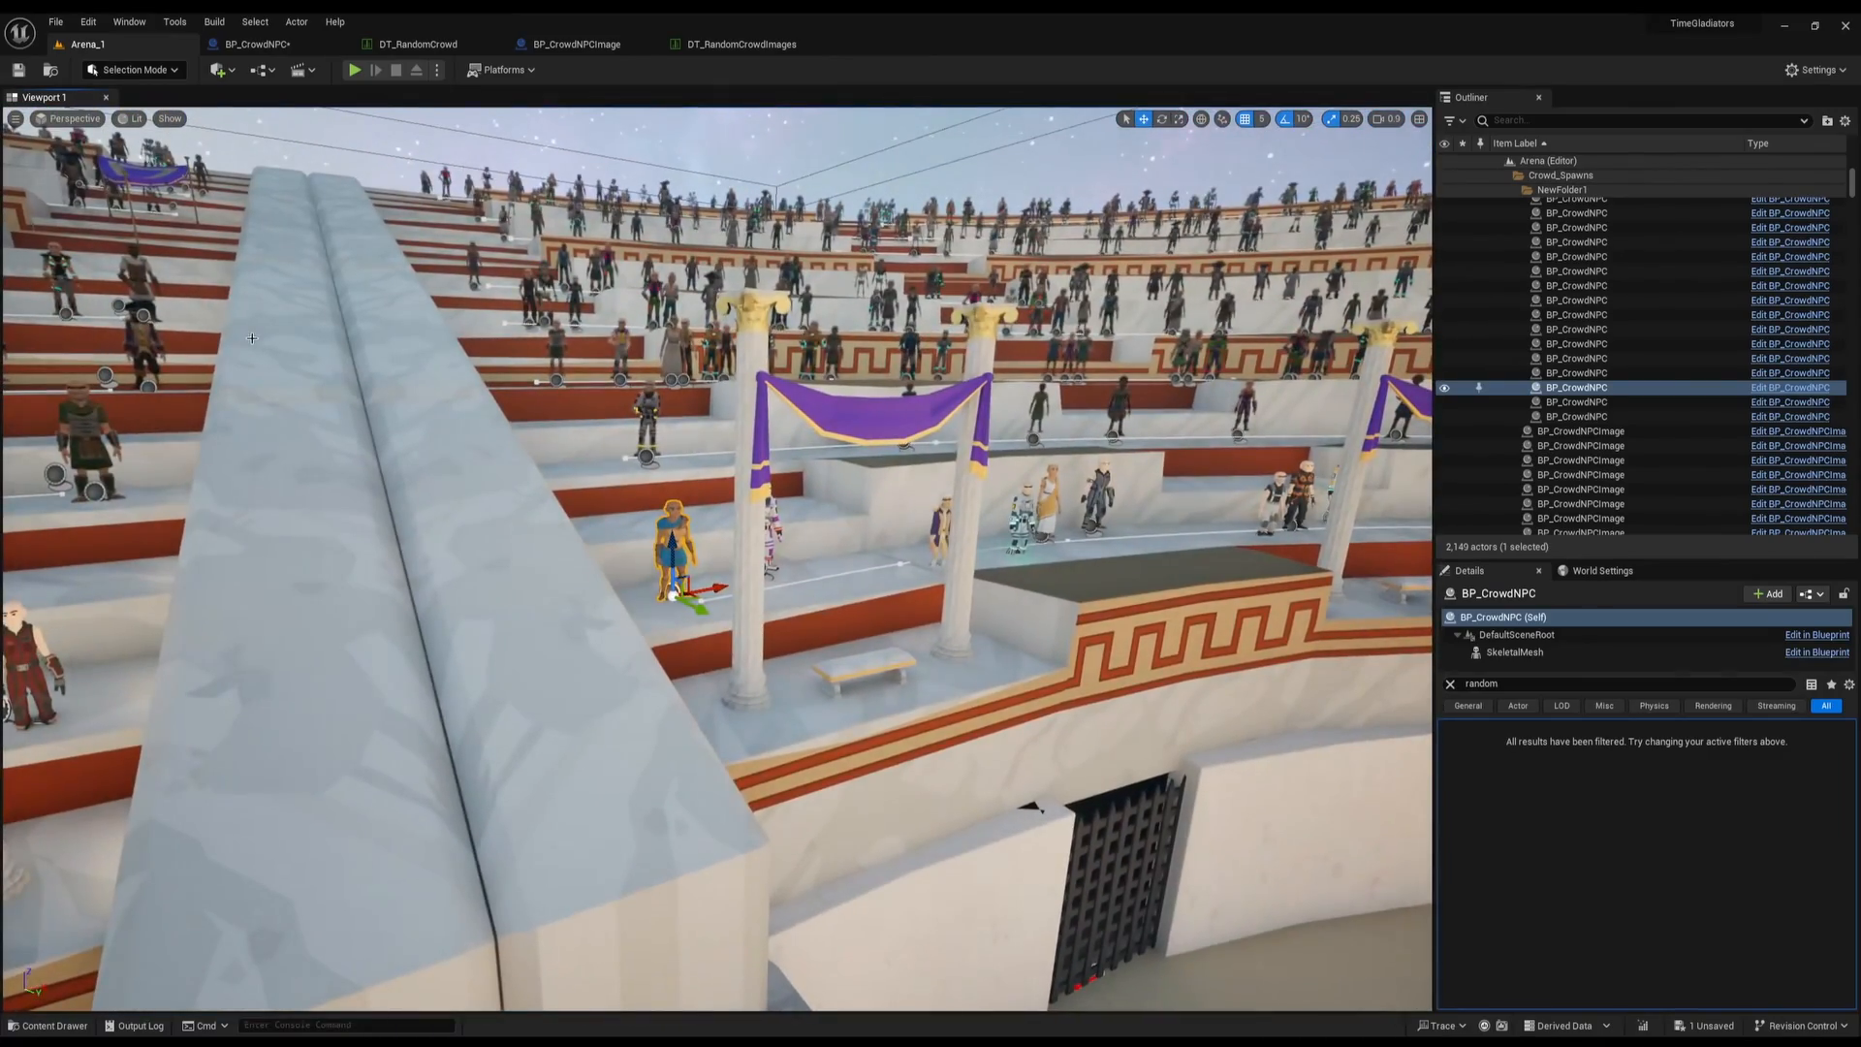
Find the crowd spawner beside the wooden stairs and select BP_CrowdSpawner3 to show its spline and settings
{"action": "right_click_drag", "start_coordinate": [30, 237], "coordinate": [291, 262]}
{"action": "scroll", "coordinate": [184, 242], "scroll_direction": "up", "scroll_amount": 5}
{"action": "key", "text": "w"}
{"action": "key", "text": "w"}
{"action": "left_click", "coordinate": [822, 620]}
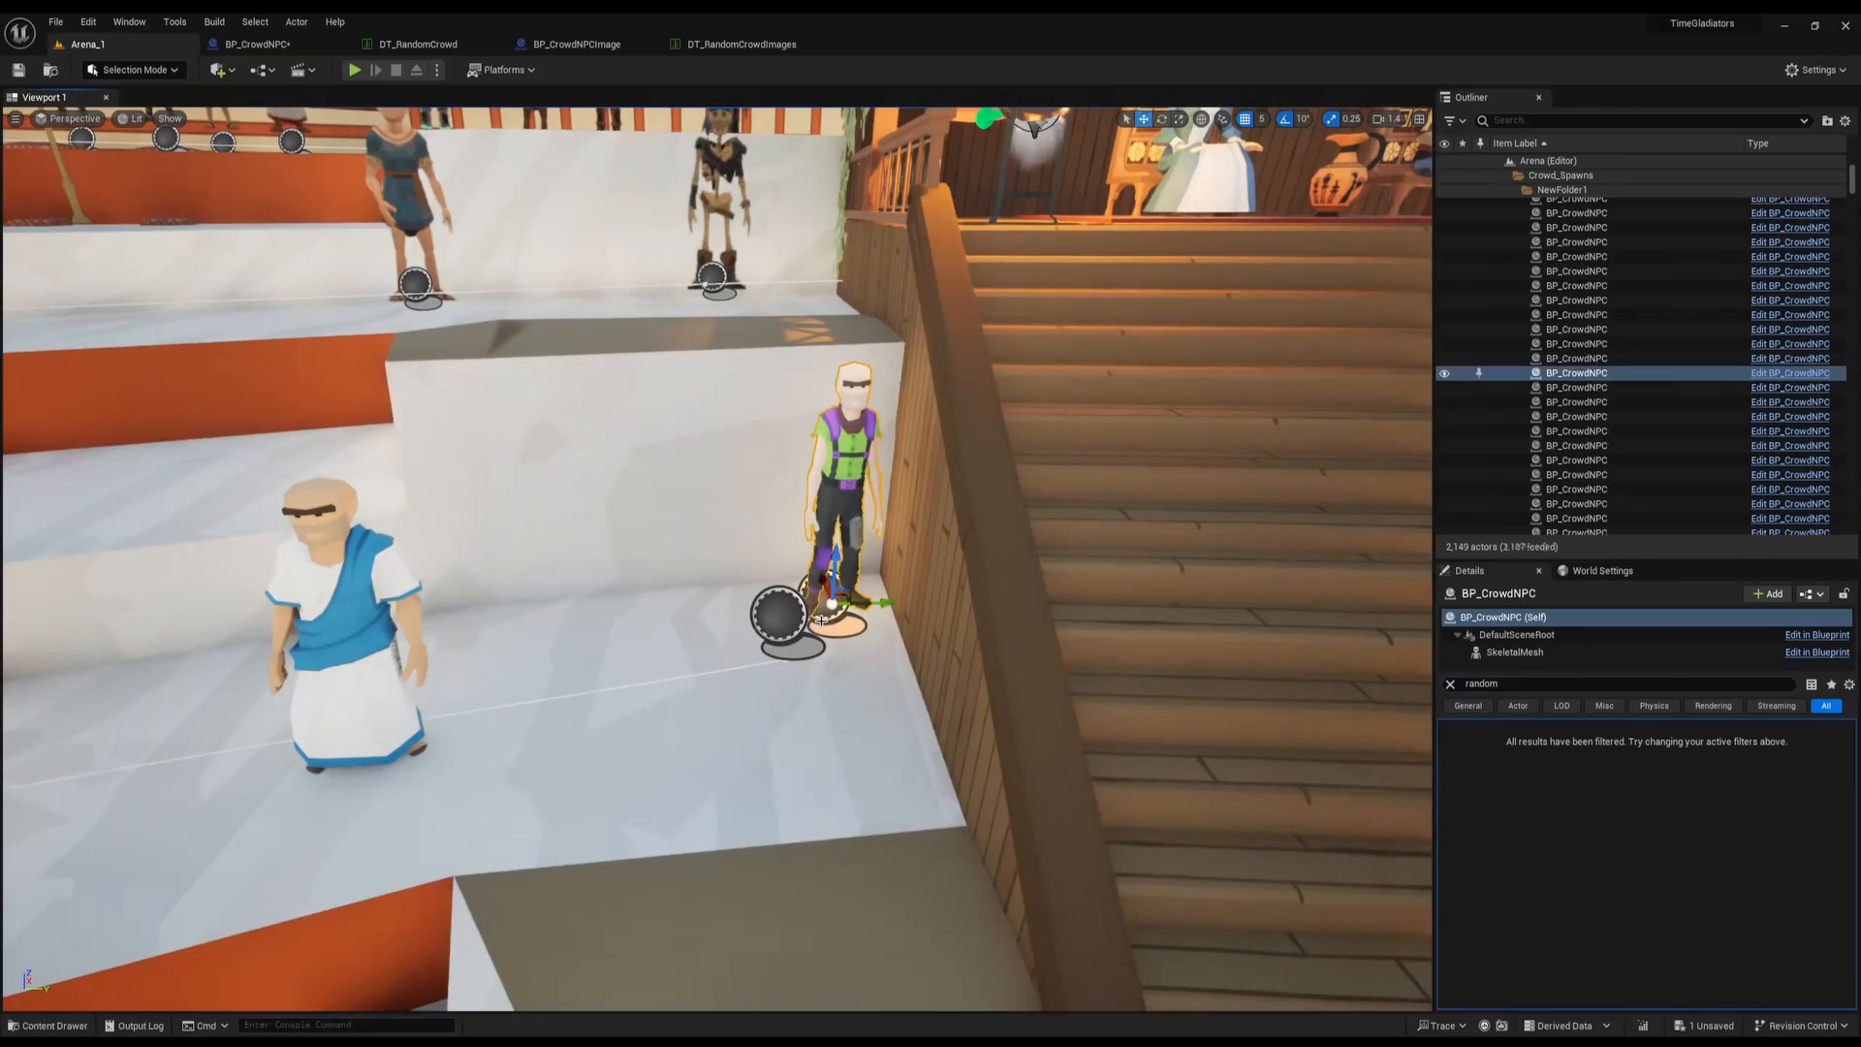
{"action": "left_click", "coordinate": [788, 637]}
{"action": "key", "text": "s"}
{"action": "mouse_move", "coordinate": [788, 636]}
{"action": "right_mouse_down"}
{"action": "mouse_move", "coordinate": [766, 634]}
{"action": "mouse_move", "coordinate": [787, 625]}
{"action": "right_mouse_up"}
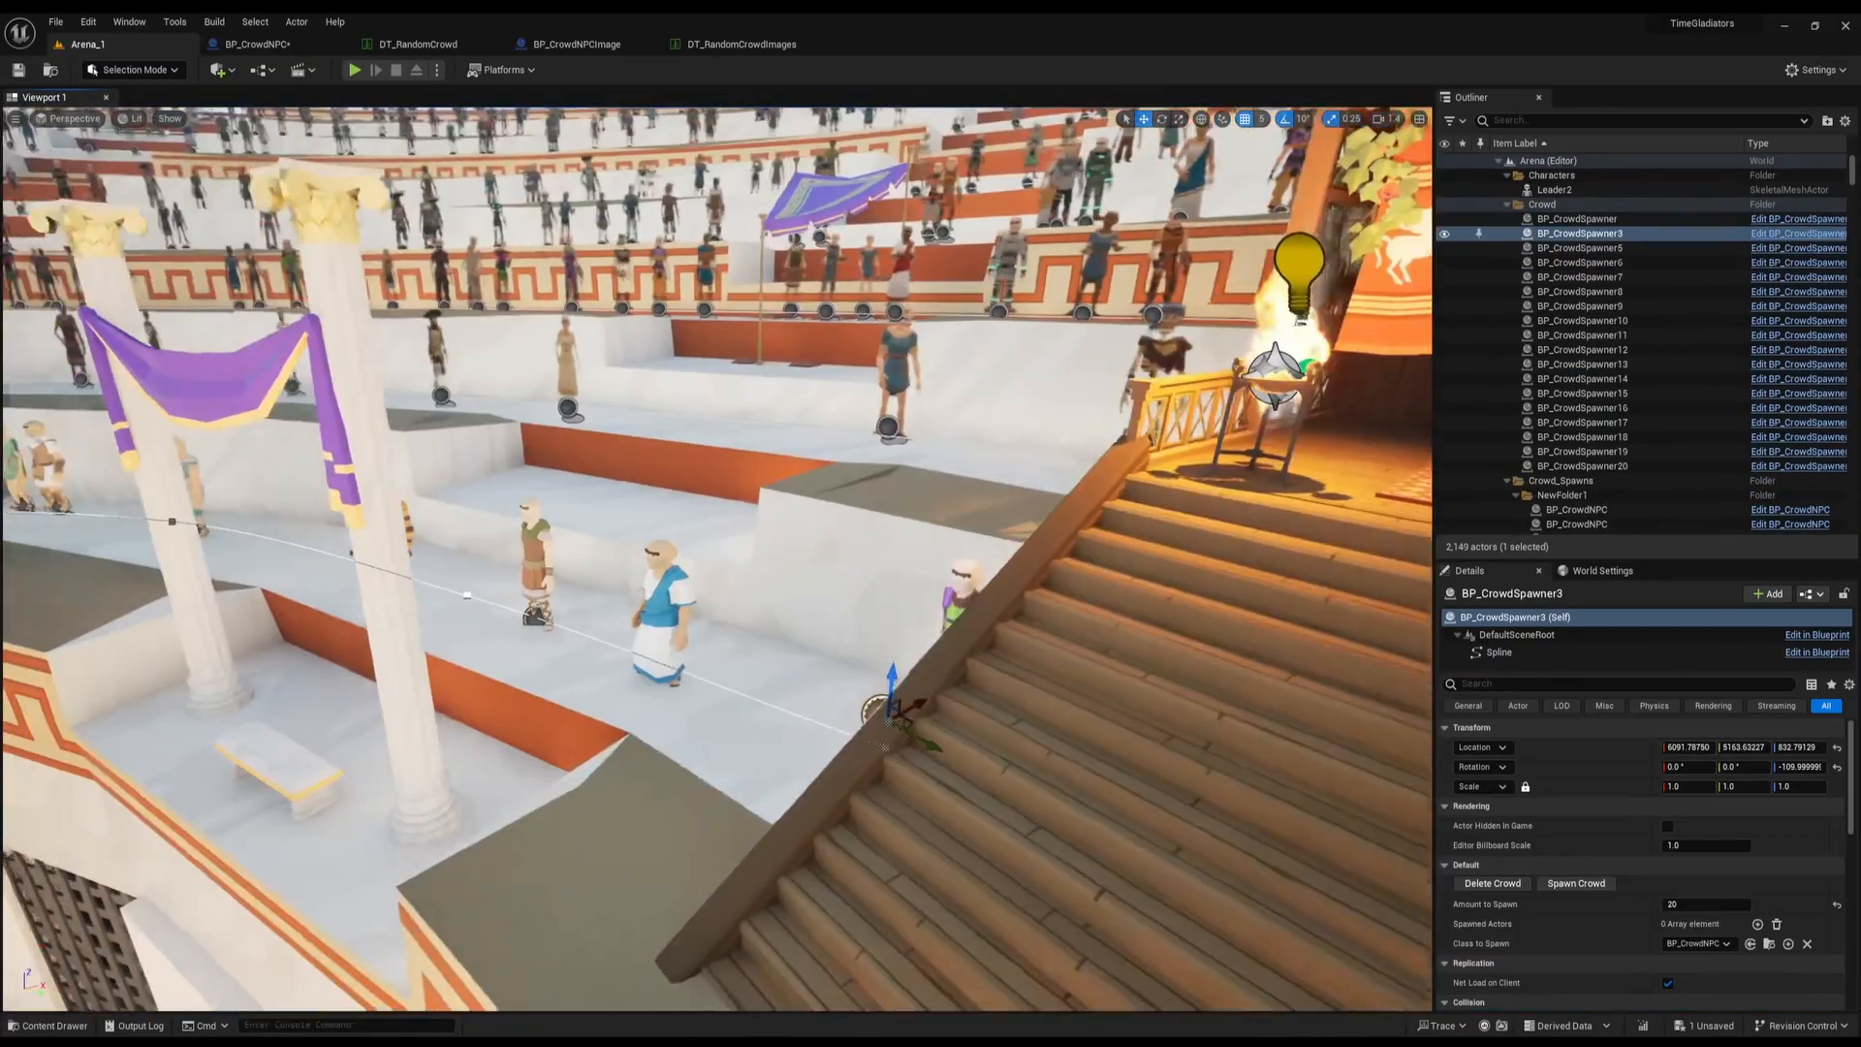
{"action": "right_click_drag", "start_coordinate": [787, 625], "coordinate": [693, 611]}
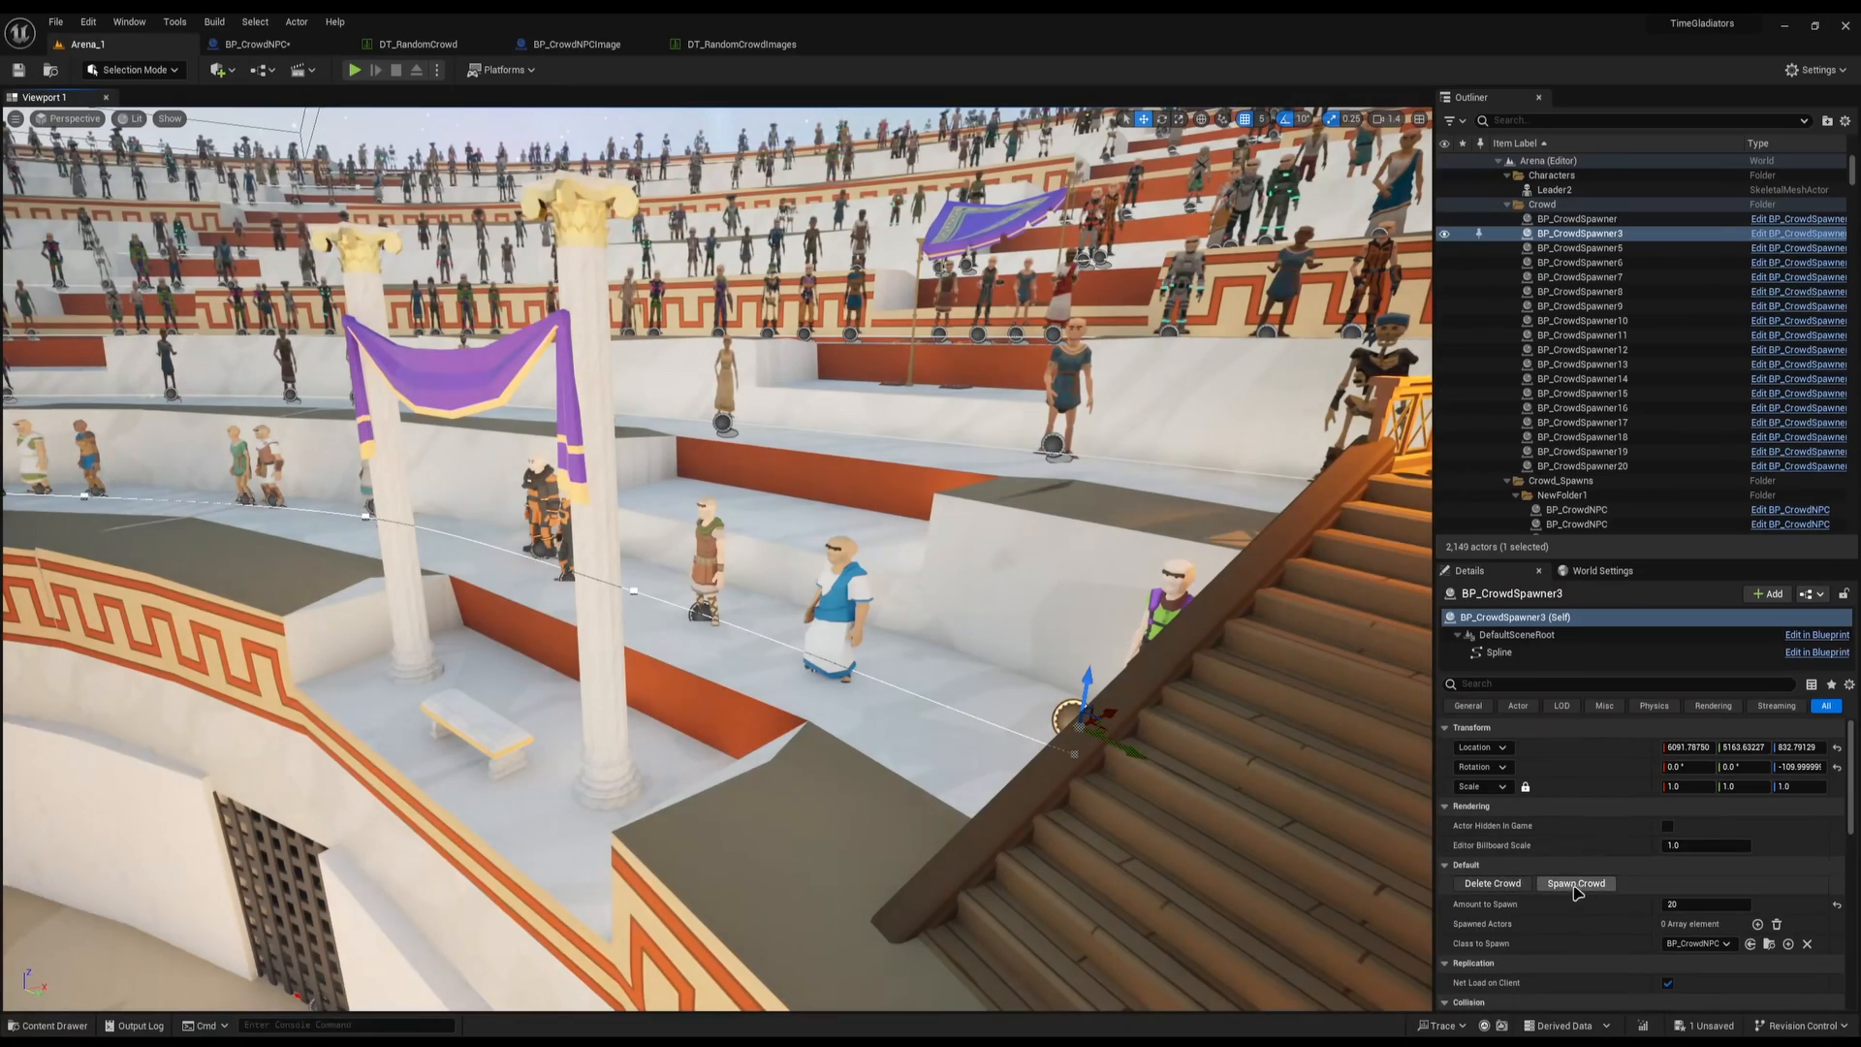
Duplicate BP_CrowdSpawner3 and move the copy over the arena floor to X 4241.78
{"action": "key", "text": "s"}
{"action": "right_click_drag", "start_coordinate": [969, 669], "coordinate": [886, 722]}
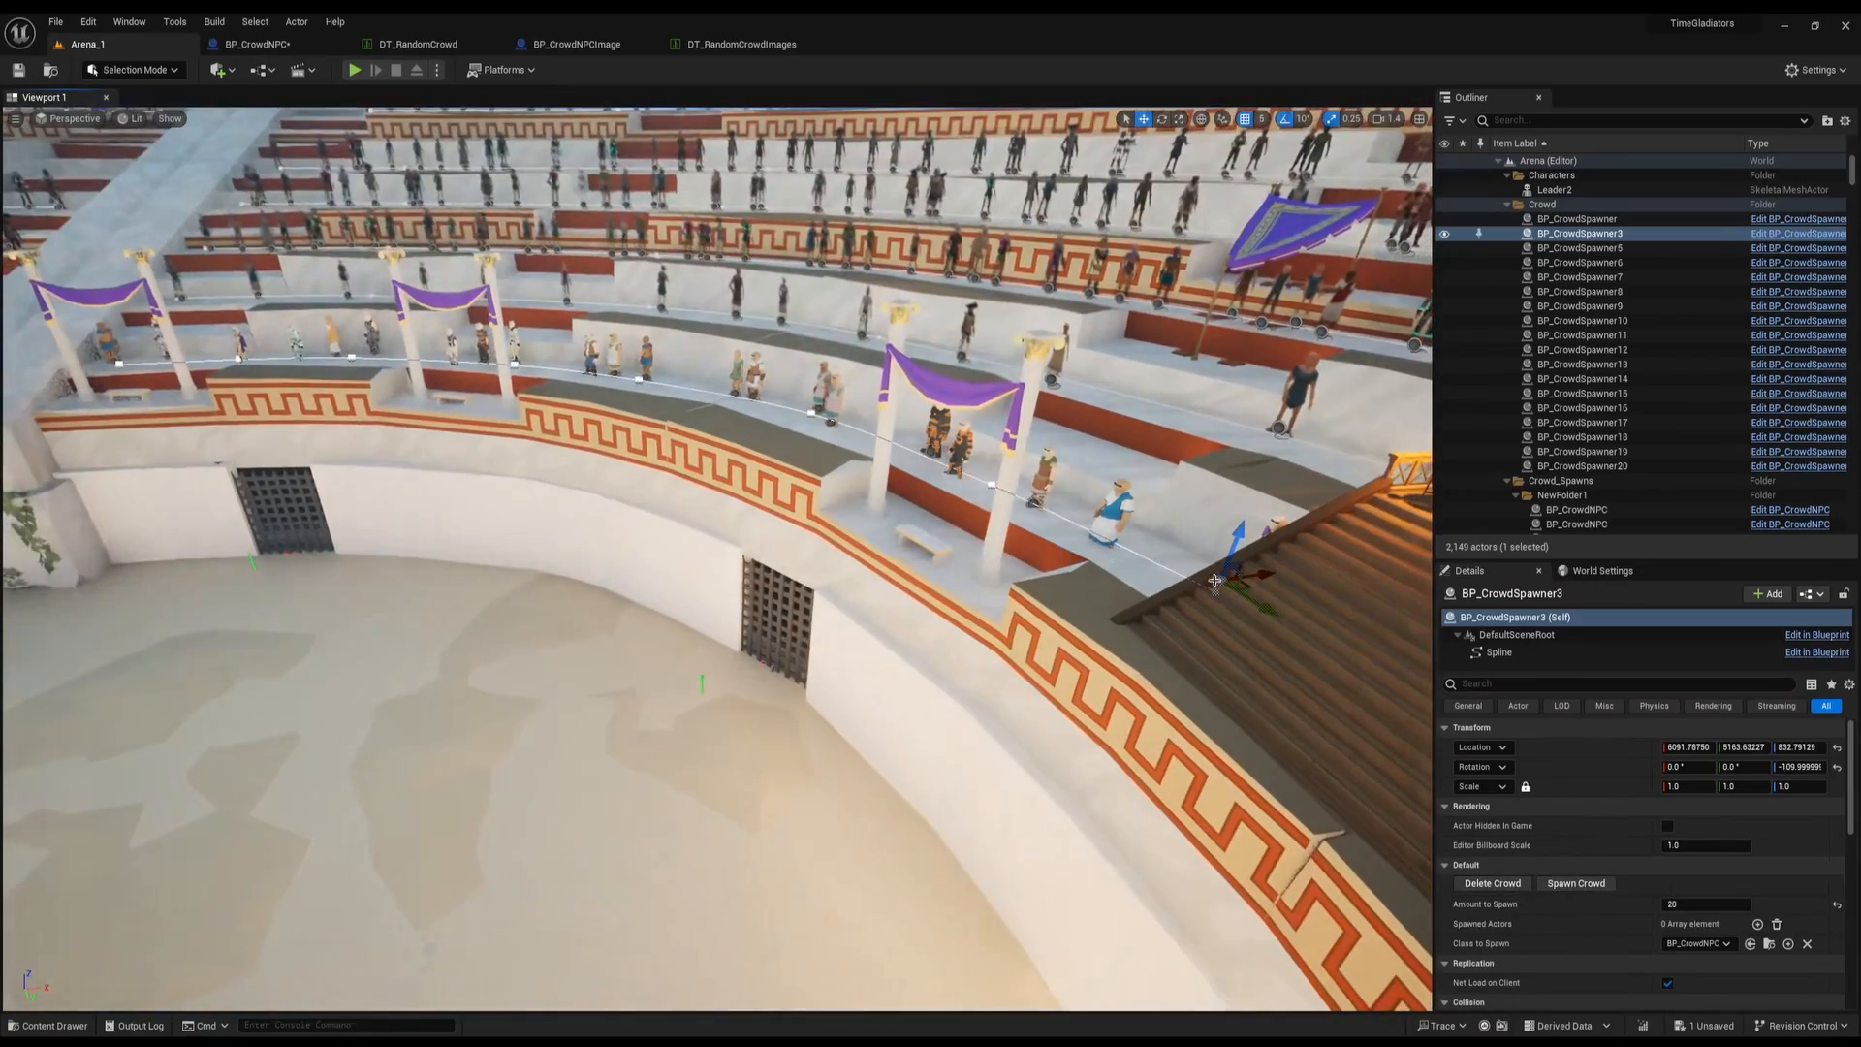
{"action": "left_click_drag", "start_coordinate": [1275, 584], "coordinate": [383, 757], "text": "alt"}
{"action": "right_click_drag", "start_coordinate": [543, 630], "coordinate": [407, 611]}
{"action": "key", "text": "a"}
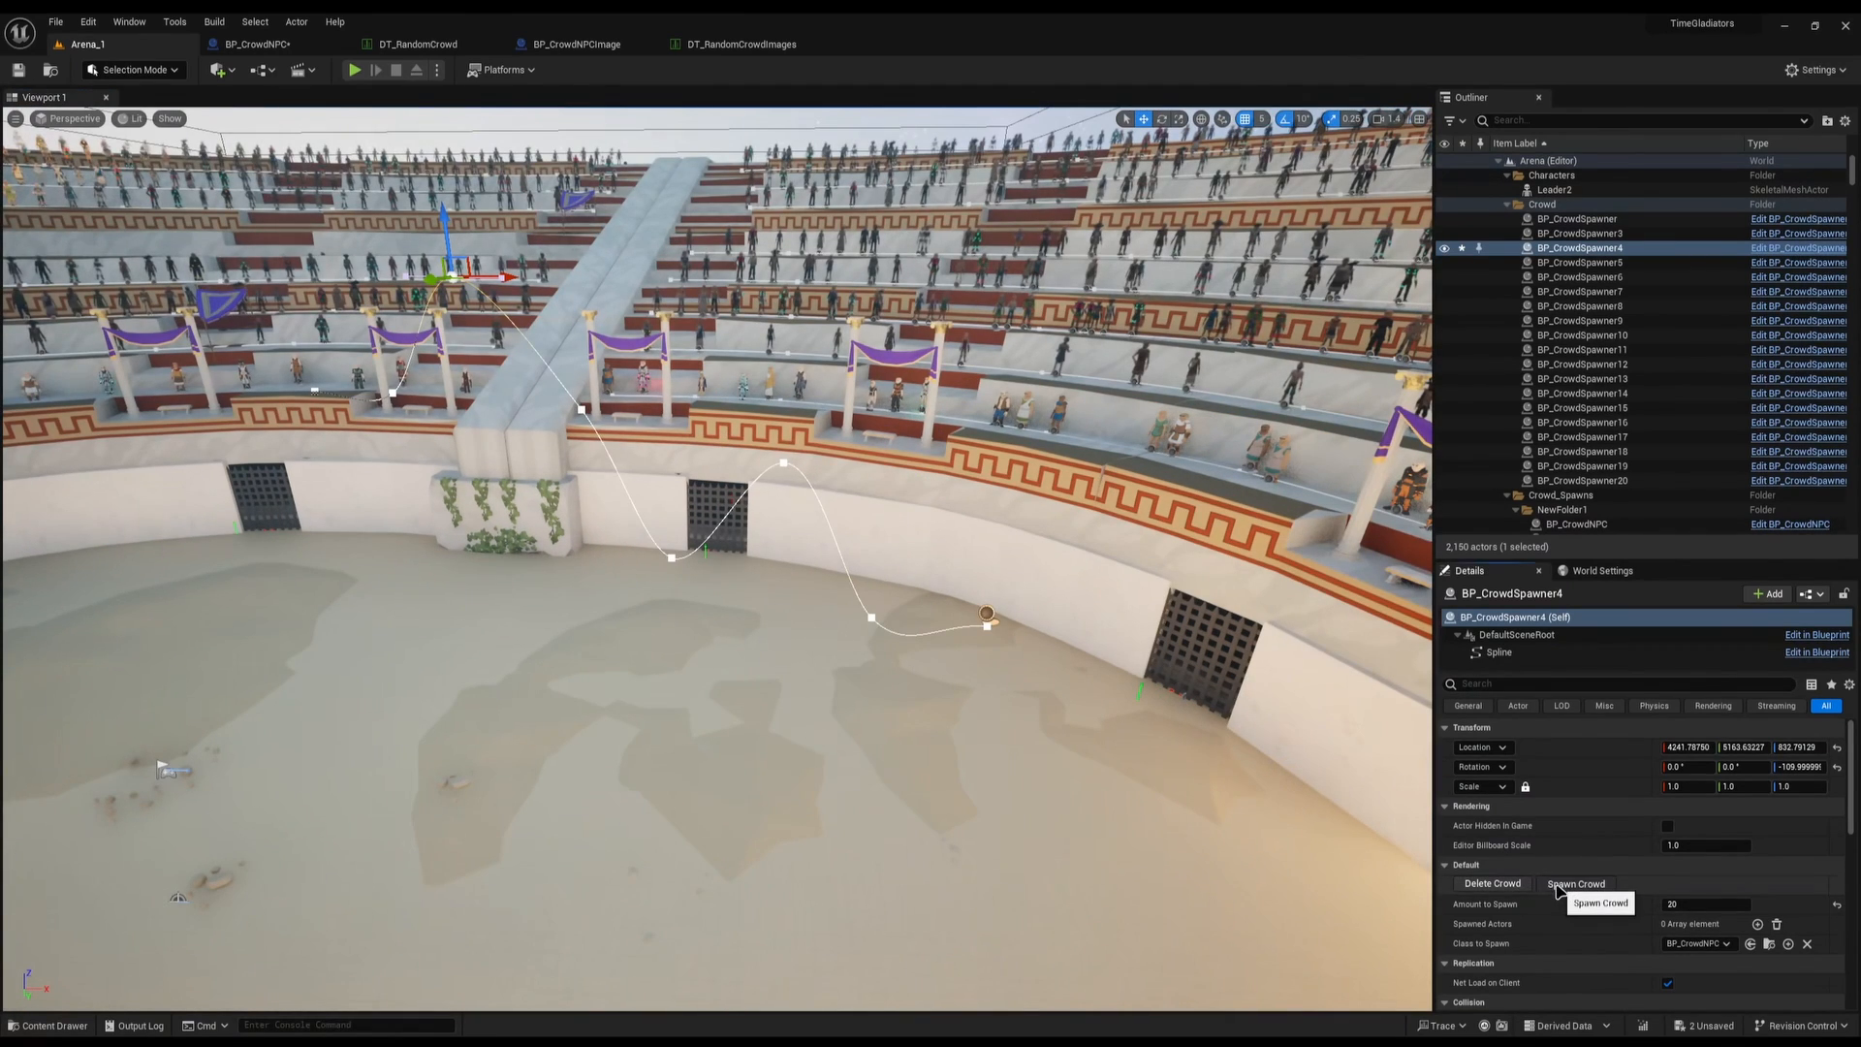
Spawn the crowd of 3D NPCs along the duplicated spawner's spline and view it up close
{"action": "left_click", "coordinate": [1557, 892]}
{"action": "key", "text": "w"}
{"action": "right_click_drag", "start_coordinate": [1047, 669], "coordinate": [1003, 659]}
{"action": "scroll", "coordinate": [1091, 676], "scroll_direction": "down", "scroll_amount": 1}
{"action": "key", "text": "a"}
{"action": "scroll", "coordinate": [1003, 659], "scroll_direction": "down", "scroll_amount": 1}
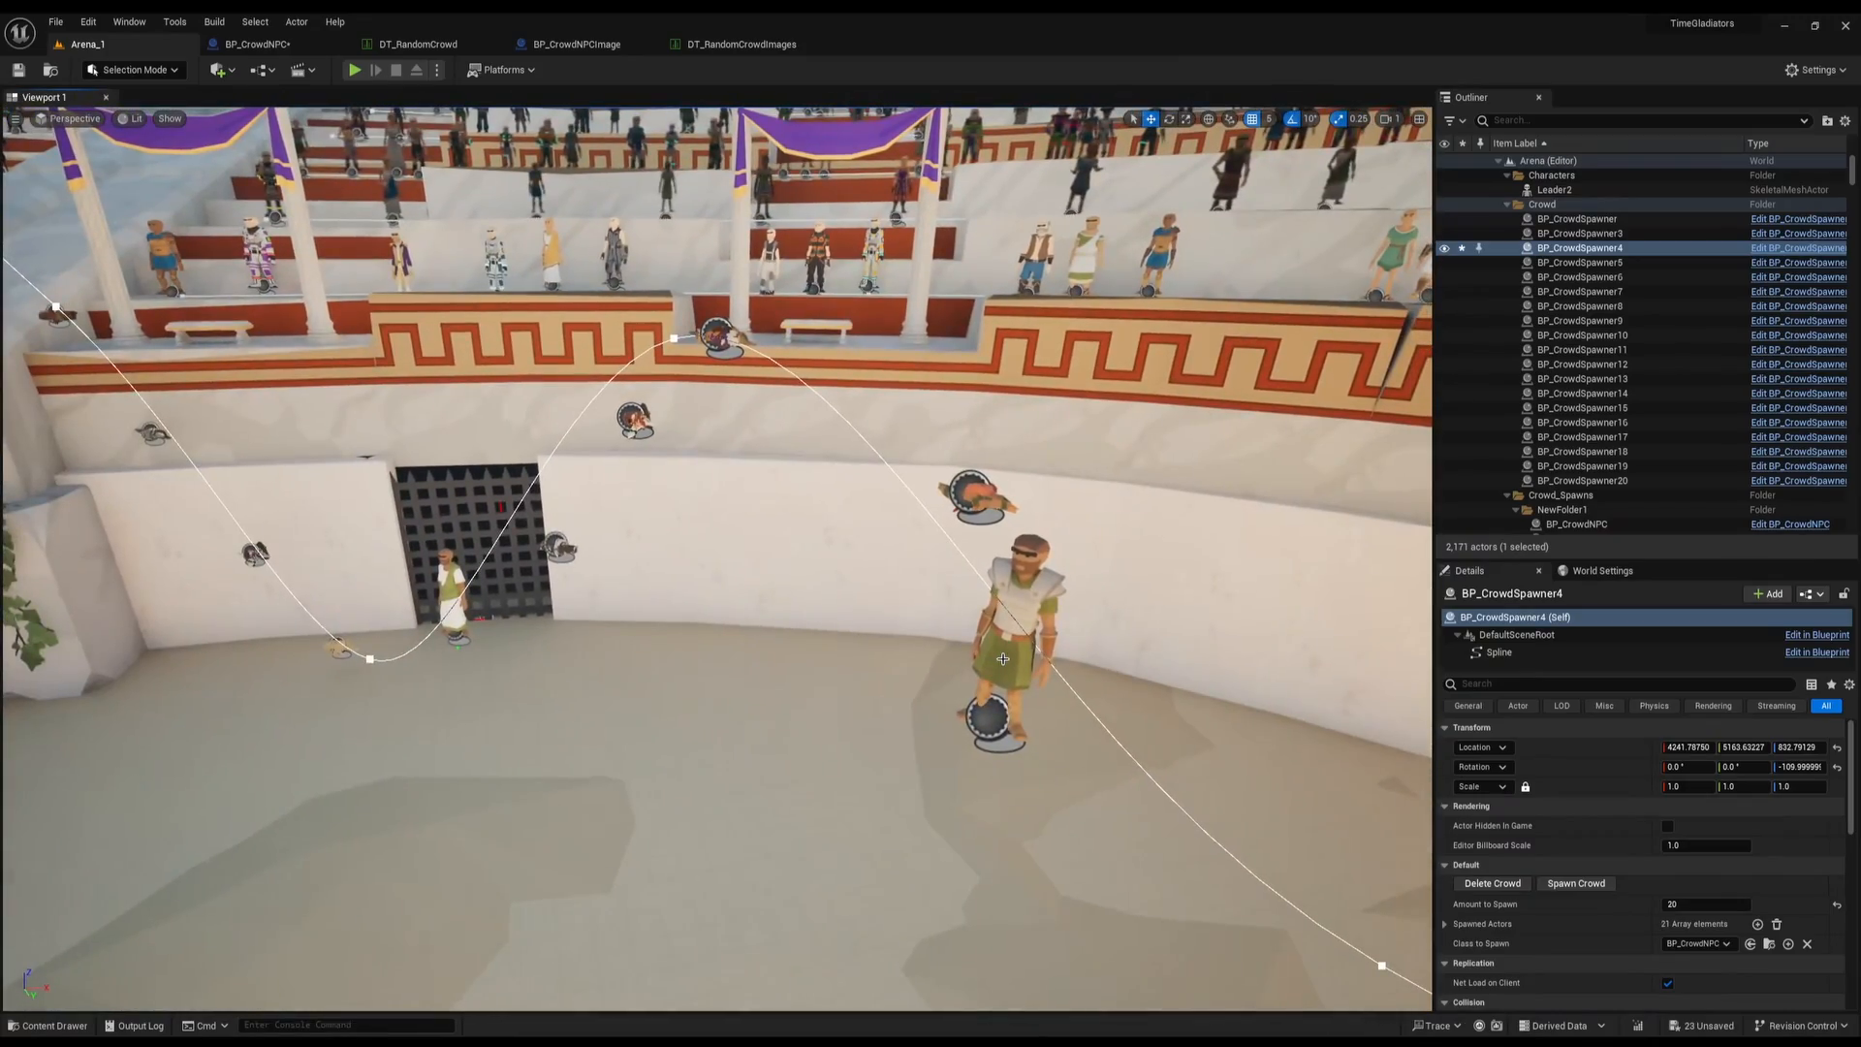
Examine the front-row 3D characters and the flat-image crowd on the higher stands around the arena
{"action": "right_click_drag", "start_coordinate": [830, 496], "coordinate": [916, 407]}
{"action": "key", "text": "s"}
{"action": "key", "text": "w"}
{"action": "key", "text": "s"}
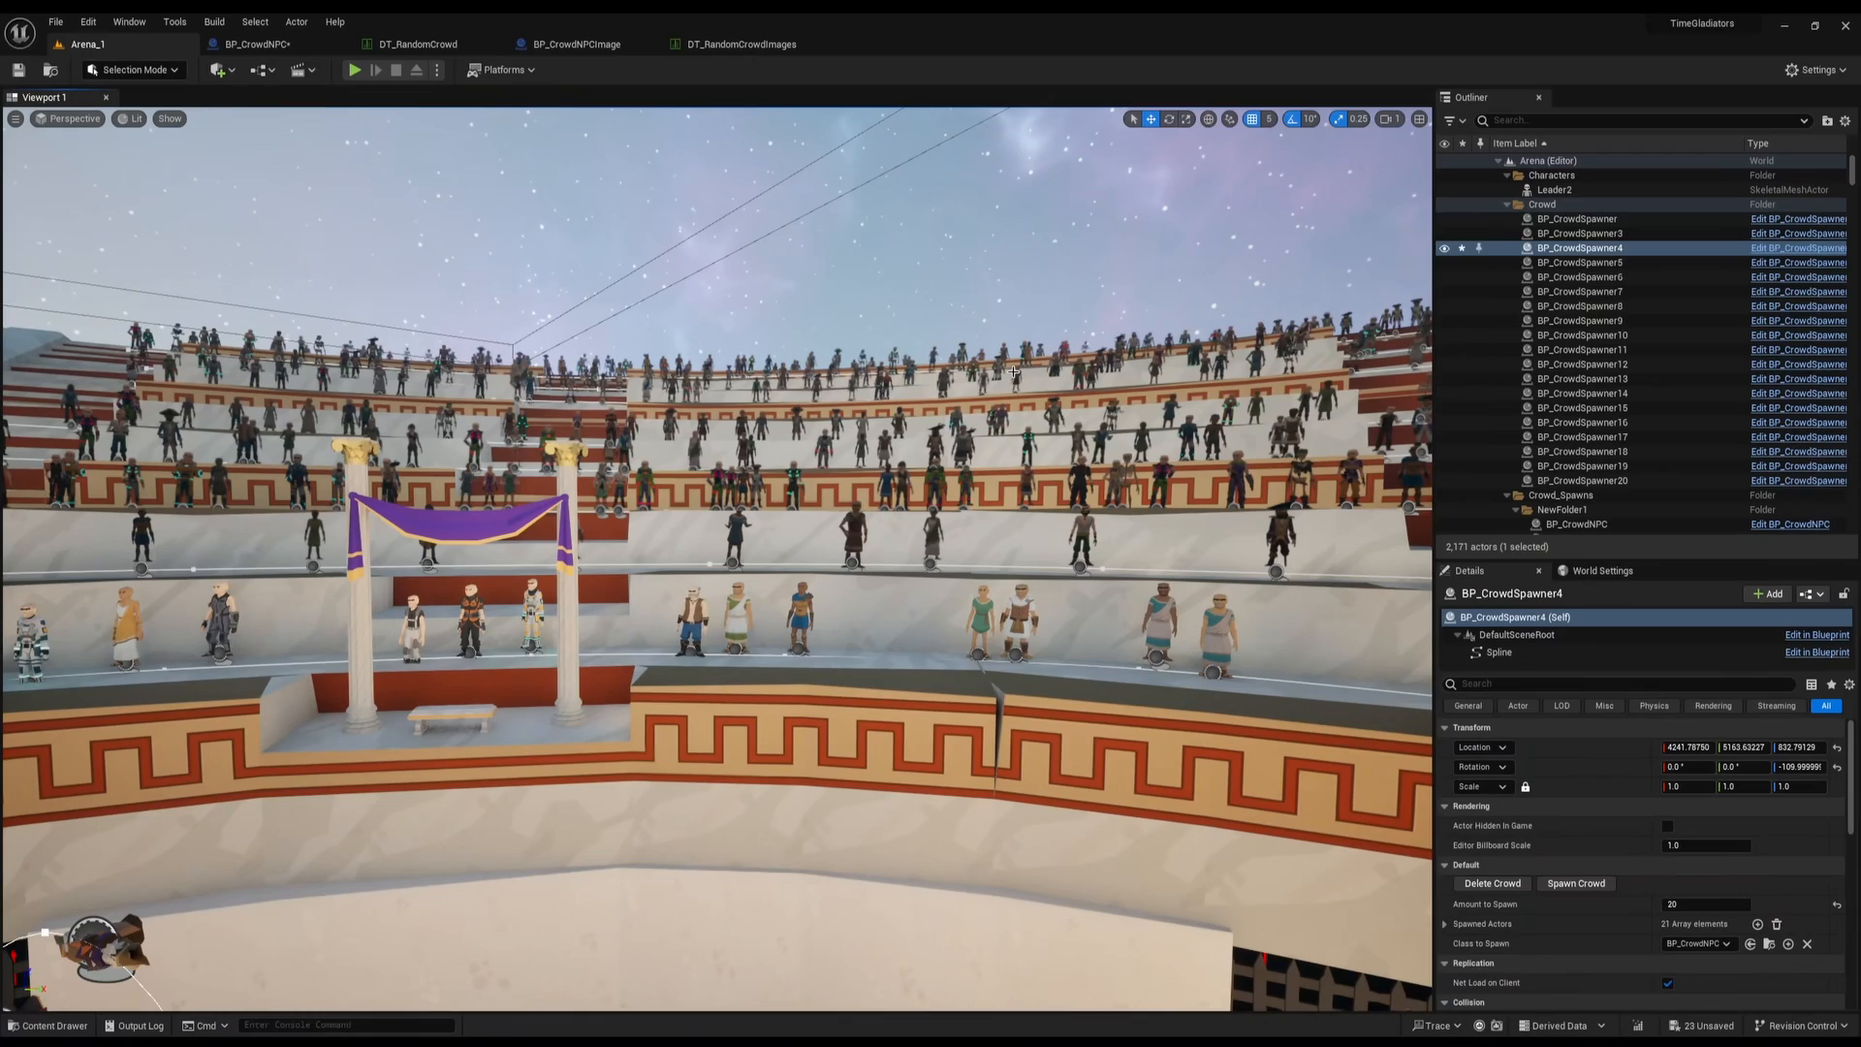
{"action": "right_click_drag", "start_coordinate": [997, 352], "coordinate": [853, 356]}
{"action": "key", "text": "a"}
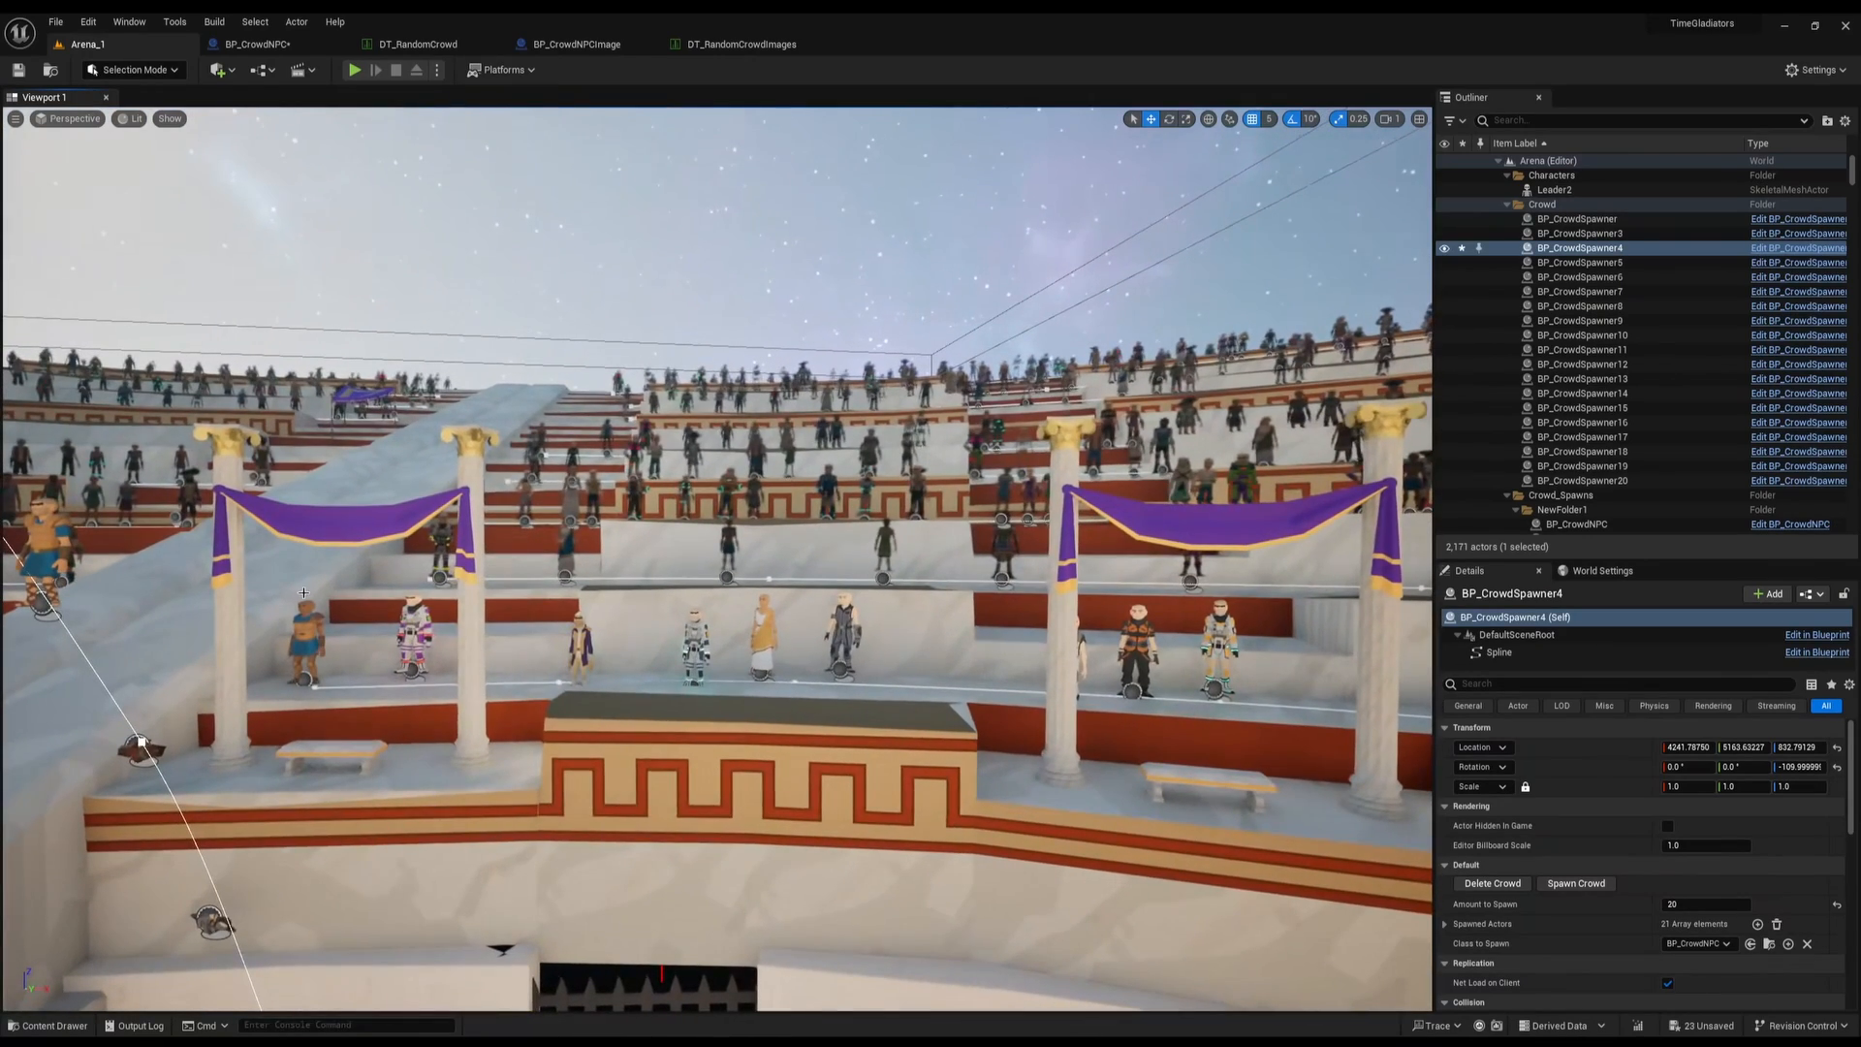
{"action": "key", "text": "w"}
{"action": "right_click_drag", "start_coordinate": [648, 596], "coordinate": [614, 687]}
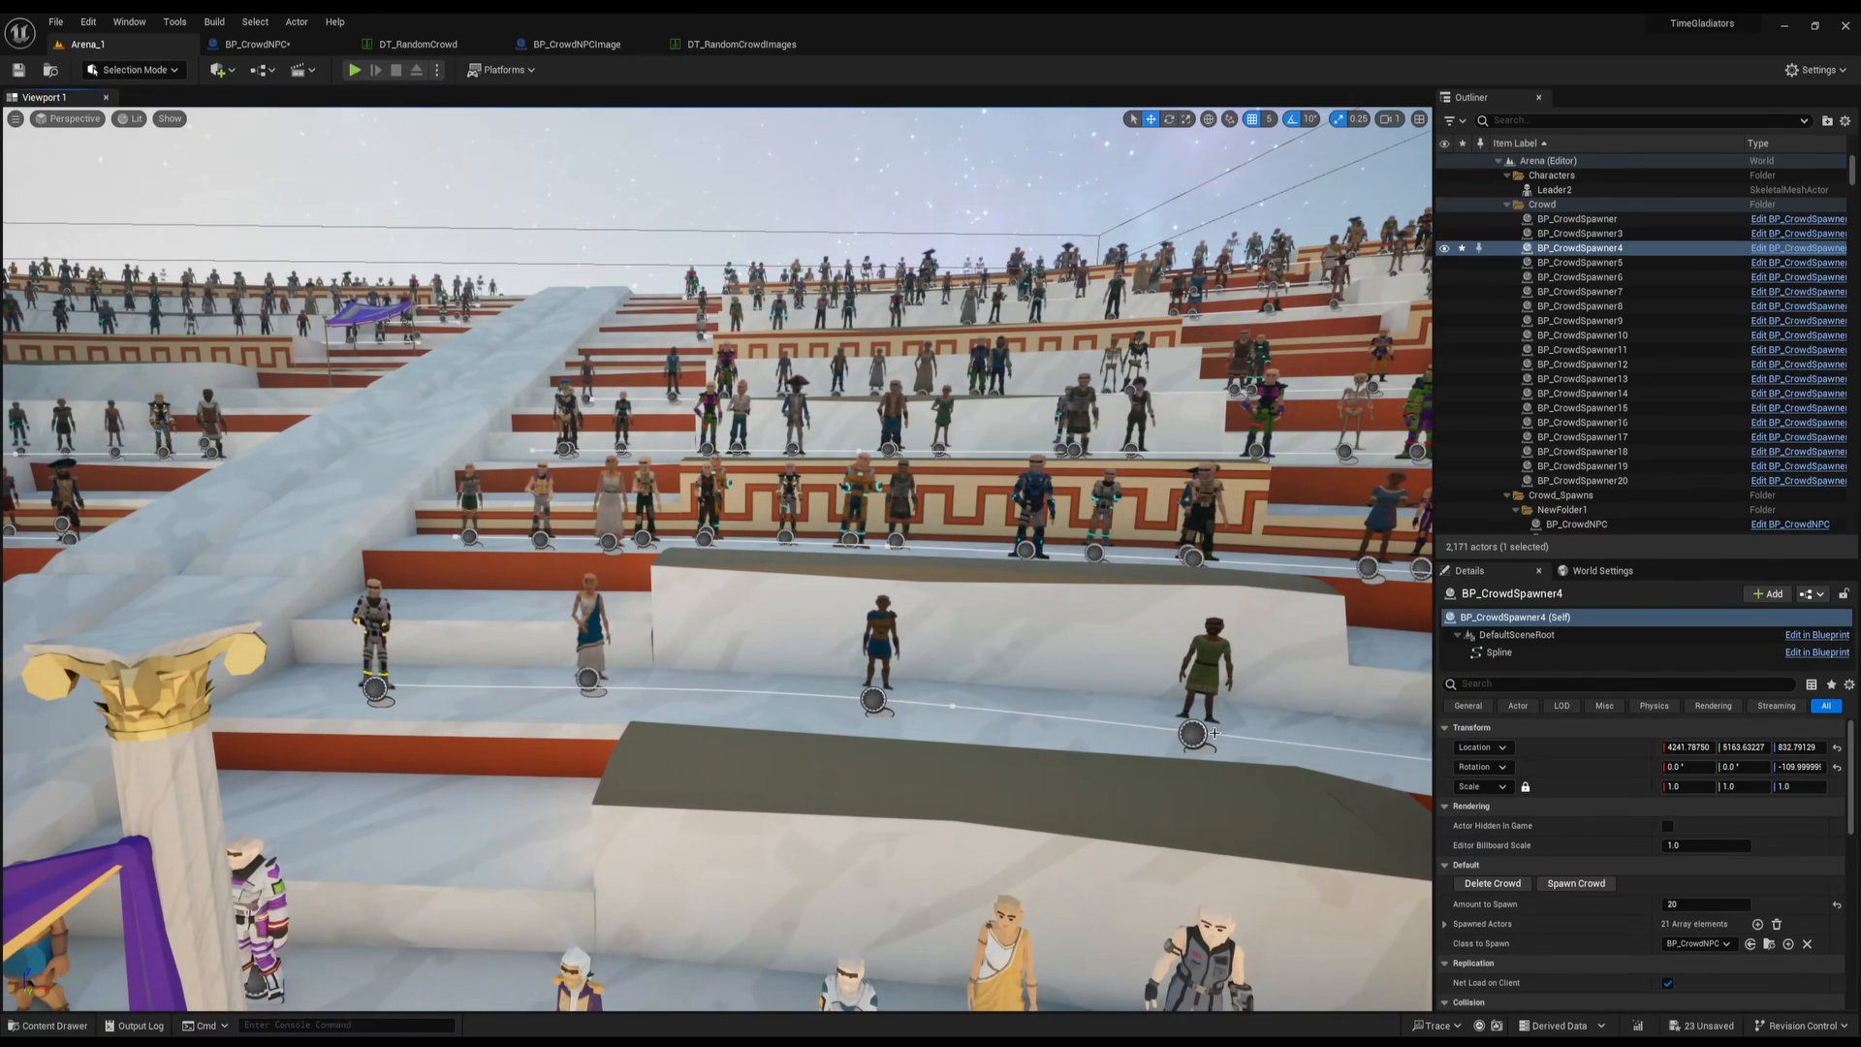
{"action": "mouse_move", "coordinate": [738, 642]}
{"action": "right_mouse_down"}
{"action": "mouse_move", "coordinate": [760, 627]}
{"action": "mouse_move", "coordinate": [757, 643]}
{"action": "right_mouse_up"}
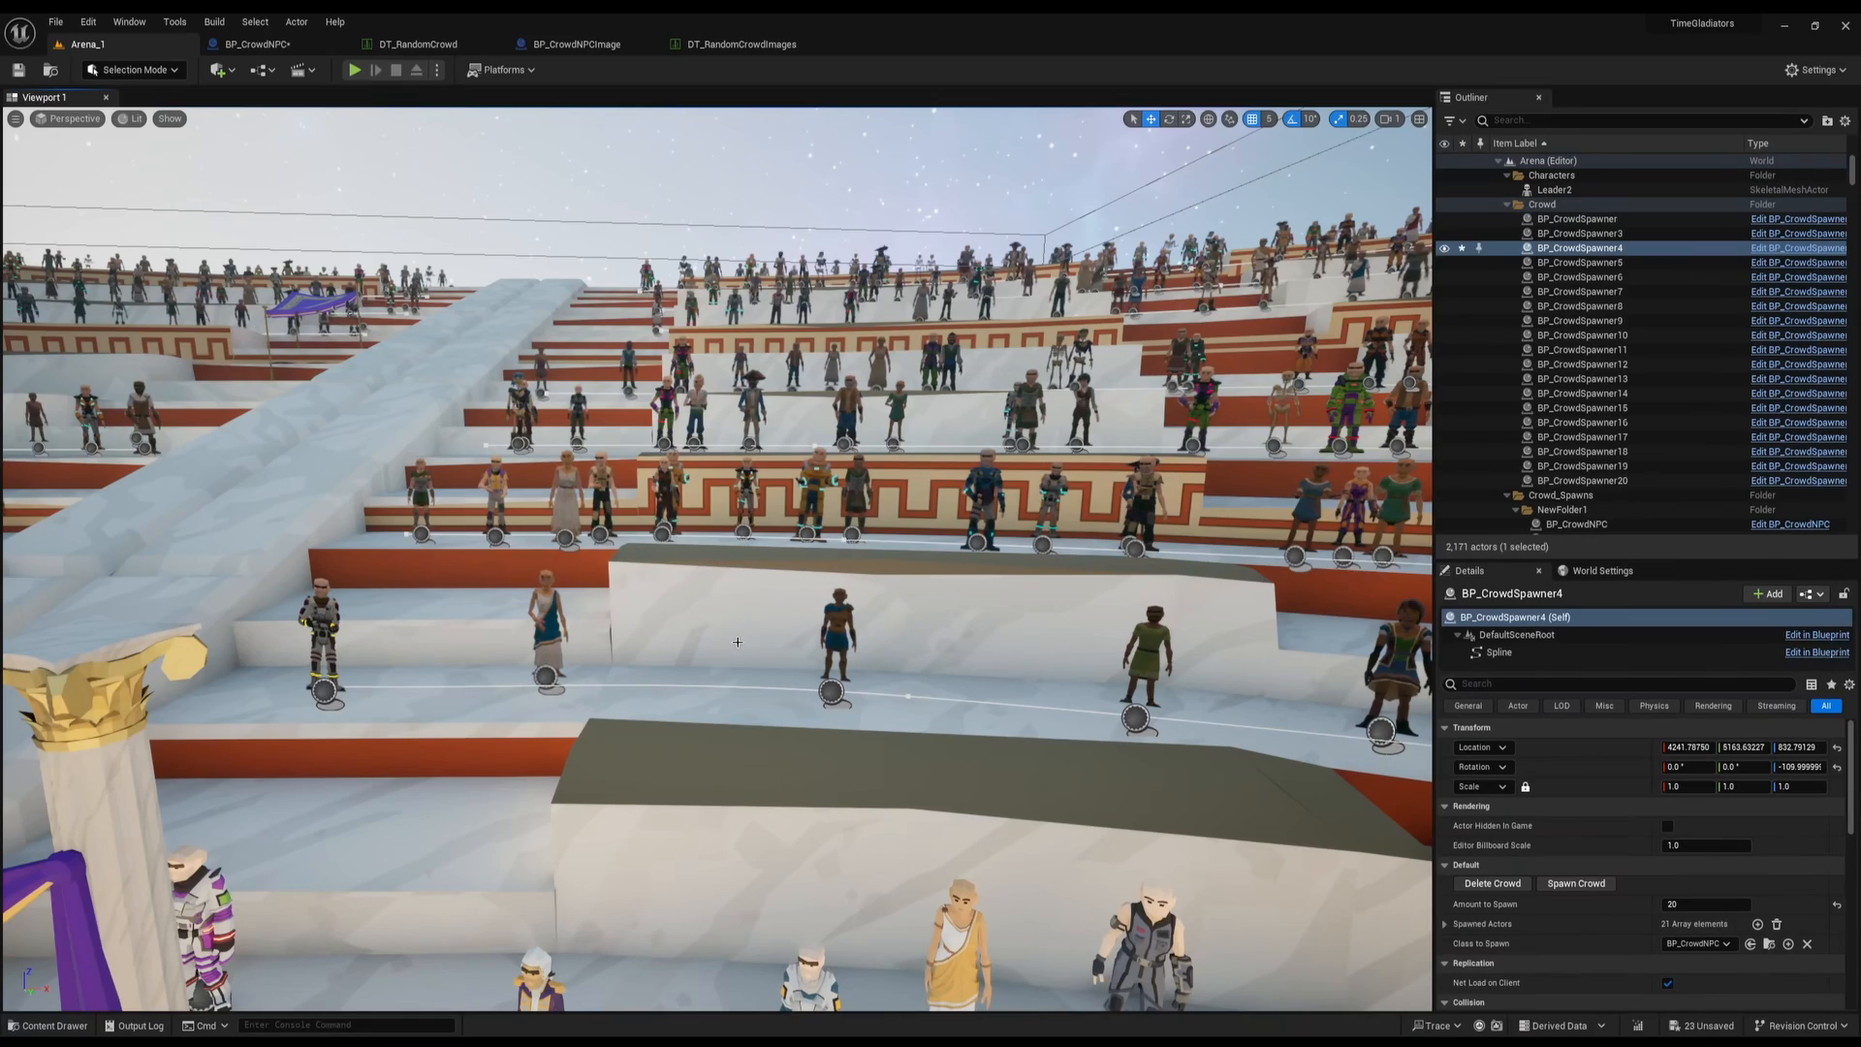
{"action": "key", "text": "s"}
{"action": "right_click_drag", "start_coordinate": [738, 642], "coordinate": [901, 651]}
{"action": "key", "text": "w"}
{"action": "scroll", "coordinate": [738, 642], "scroll_direction": "down", "scroll_amount": 1}
{"action": "key", "text": "d"}
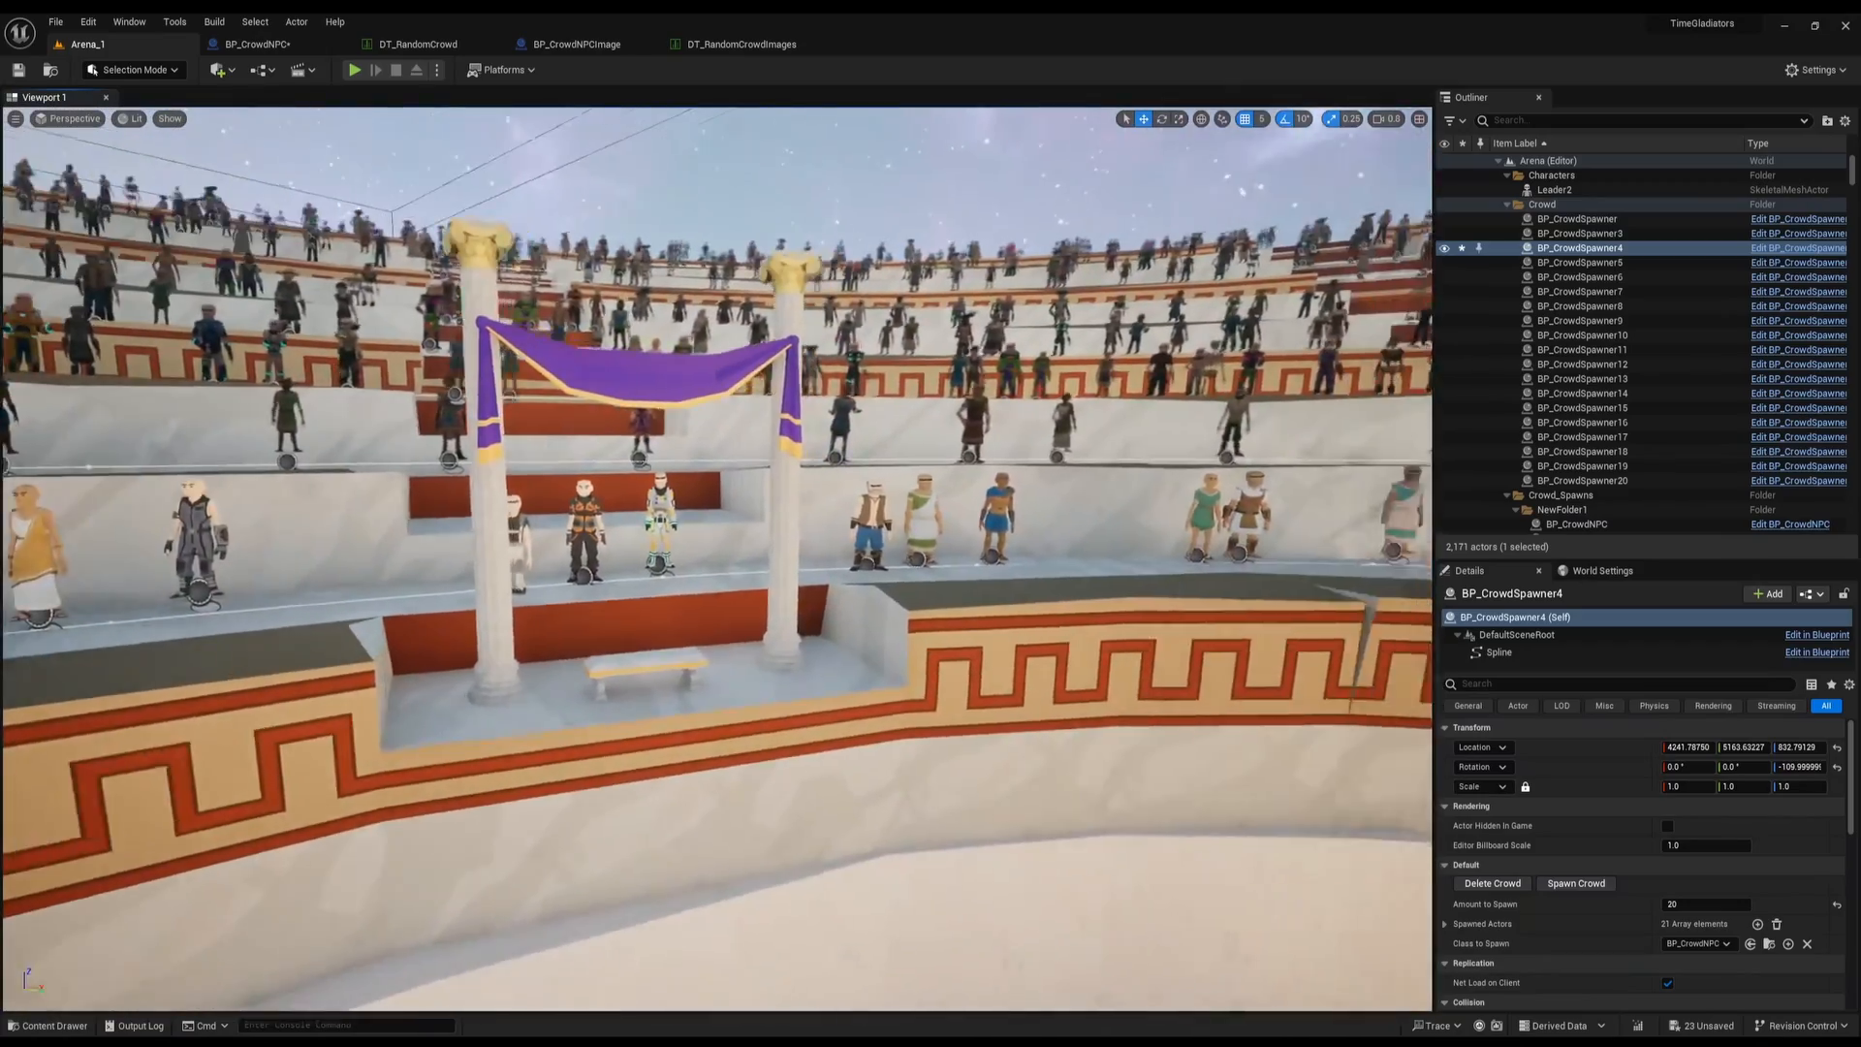
{"action": "right_click_drag", "start_coordinate": [1095, 708], "coordinate": [1035, 694]}
{"action": "key", "text": "w"}
{"action": "key", "text": "w"}
Return to the duplicated spawner and delete the crowd it spawned
{"action": "right_click_drag", "start_coordinate": [741, 691], "coordinate": [1105, 690]}
{"action": "key", "text": "f"}
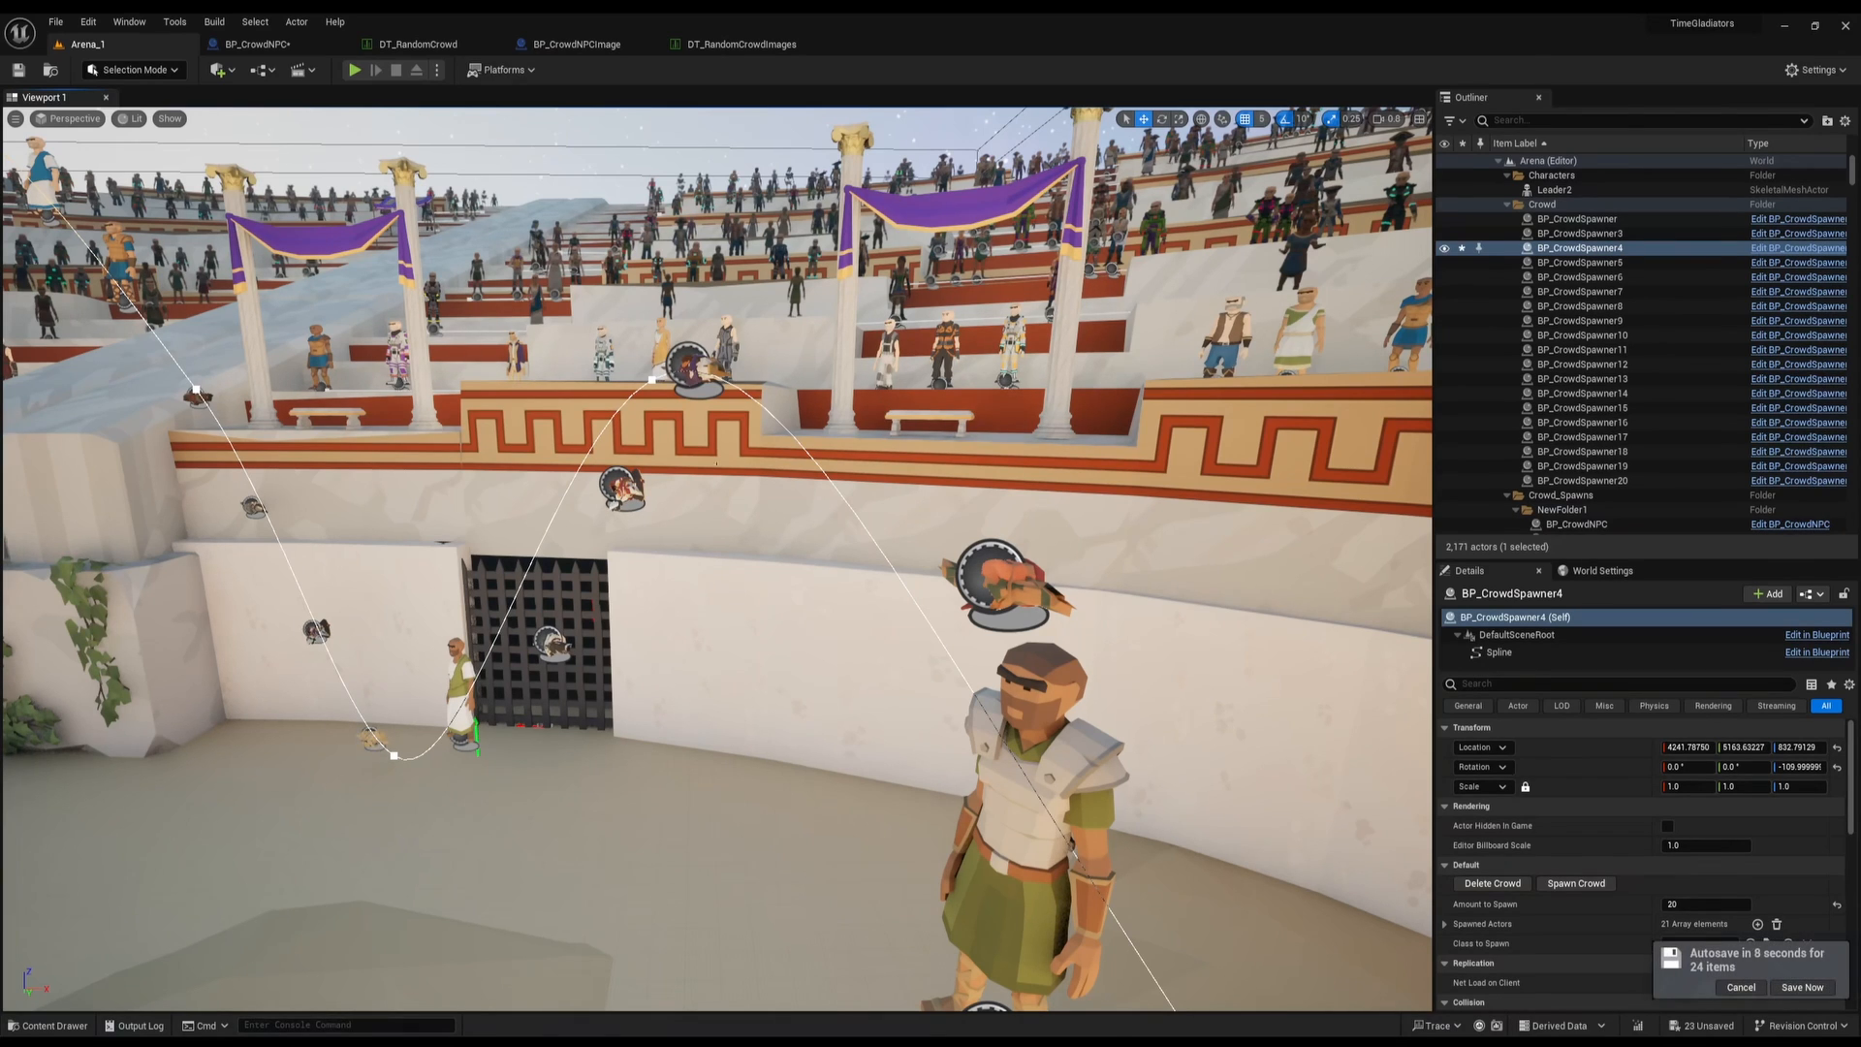
{"action": "right_click_drag", "start_coordinate": [372, 752], "coordinate": [301, 824]}
{"action": "key", "text": "s"}
{"action": "left_click", "coordinate": [1507, 892]}
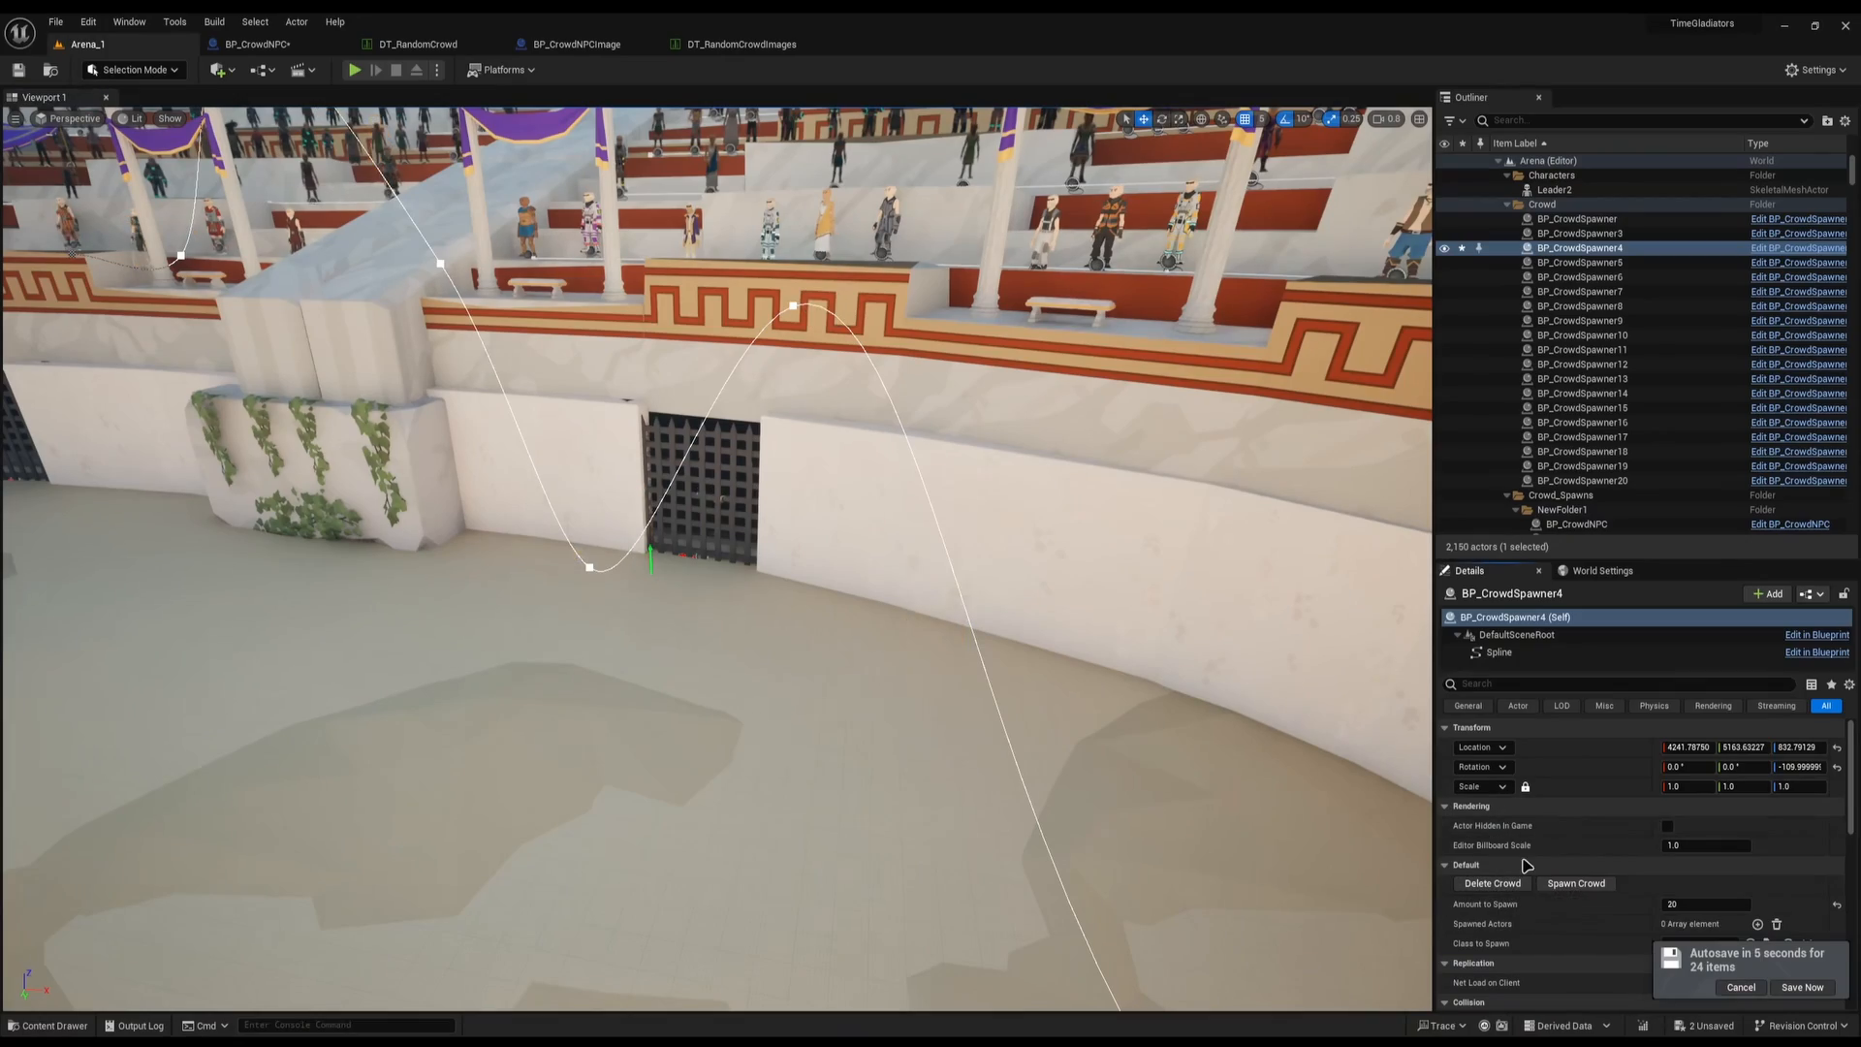
Set the duplicated spawner's Class to Spawn to BP_CrowdNPCImage and spawn the crowd
{"action": "scroll", "coordinate": [1527, 868], "scroll_direction": "down", "scroll_amount": 2}
{"action": "left_click", "coordinate": [1702, 856]}
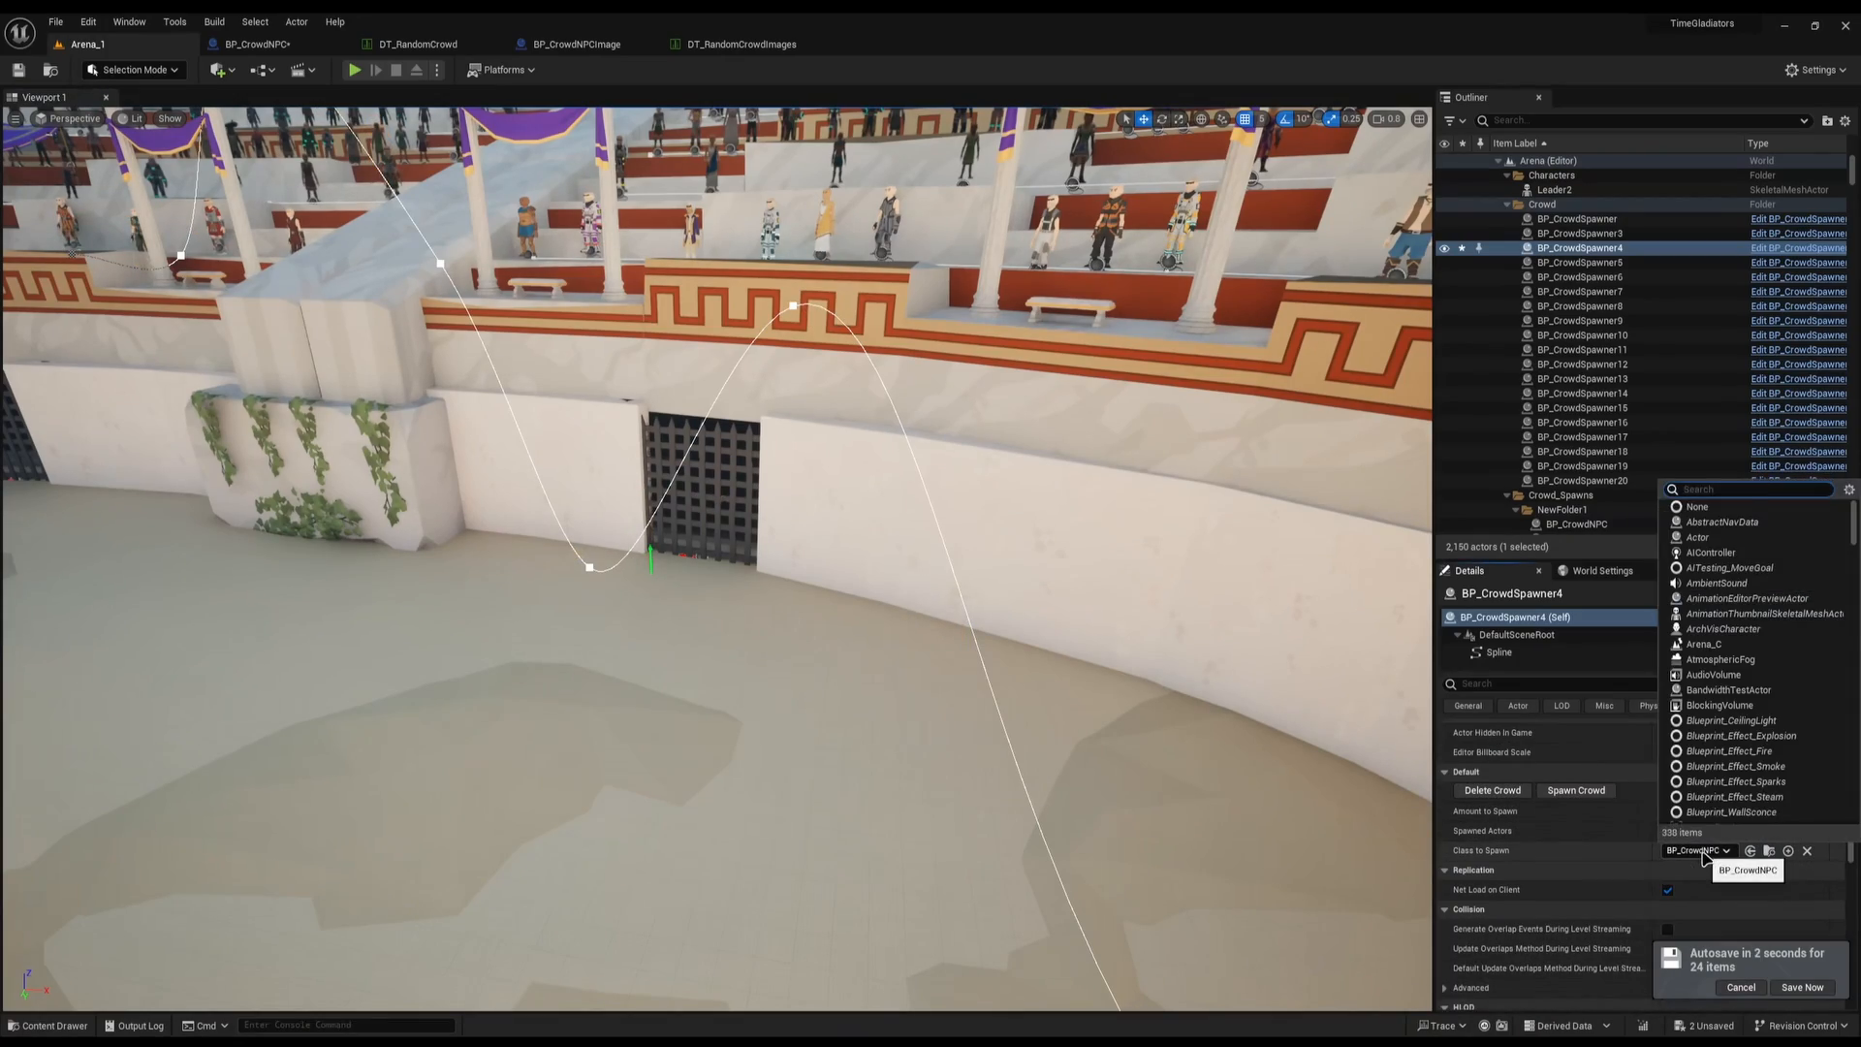
{"action": "left_click", "coordinate": [1702, 855]}
{"action": "key", "text": "w"}
{"action": "right_click_drag", "start_coordinate": [919, 810], "coordinate": [1067, 688]}
{"action": "right_click_drag", "start_coordinate": [1361, 795], "coordinate": [1360, 888]}
{"action": "key", "text": "s"}
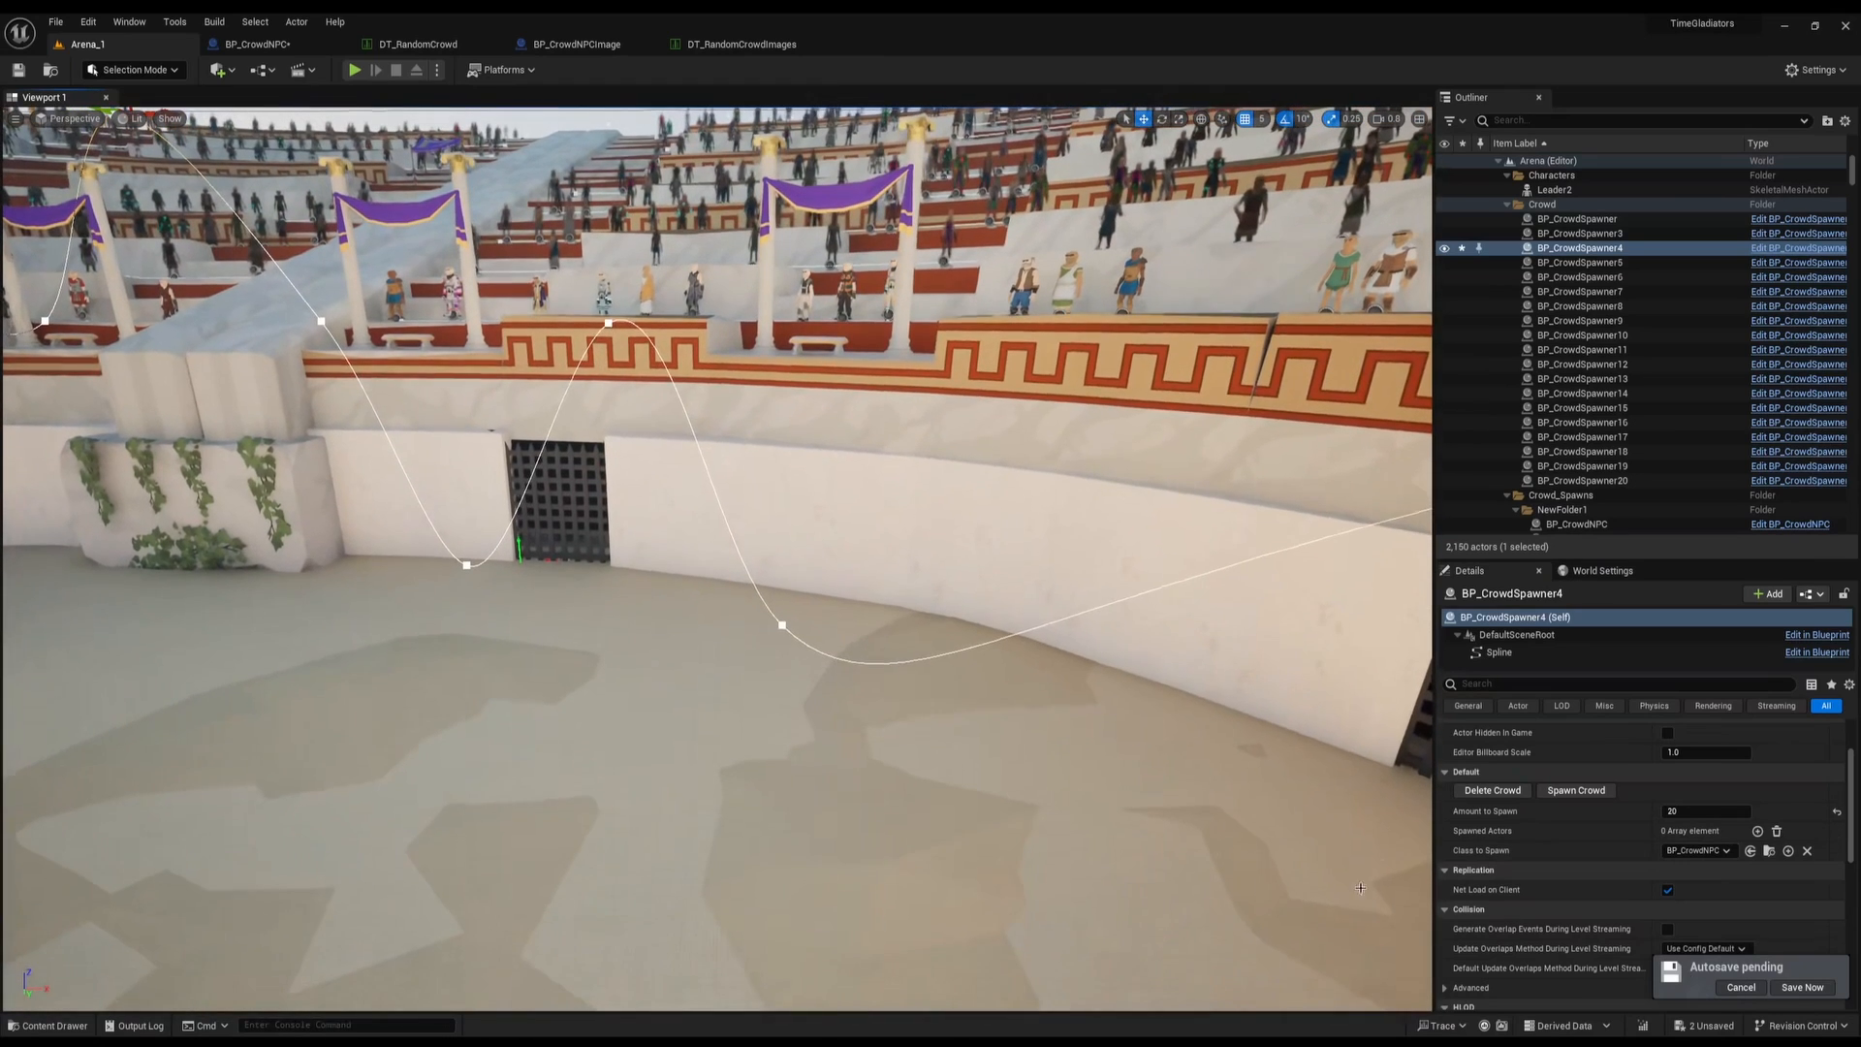
{"action": "left_click", "coordinate": [1696, 850]}
{"action": "type", "text": "crowd"}
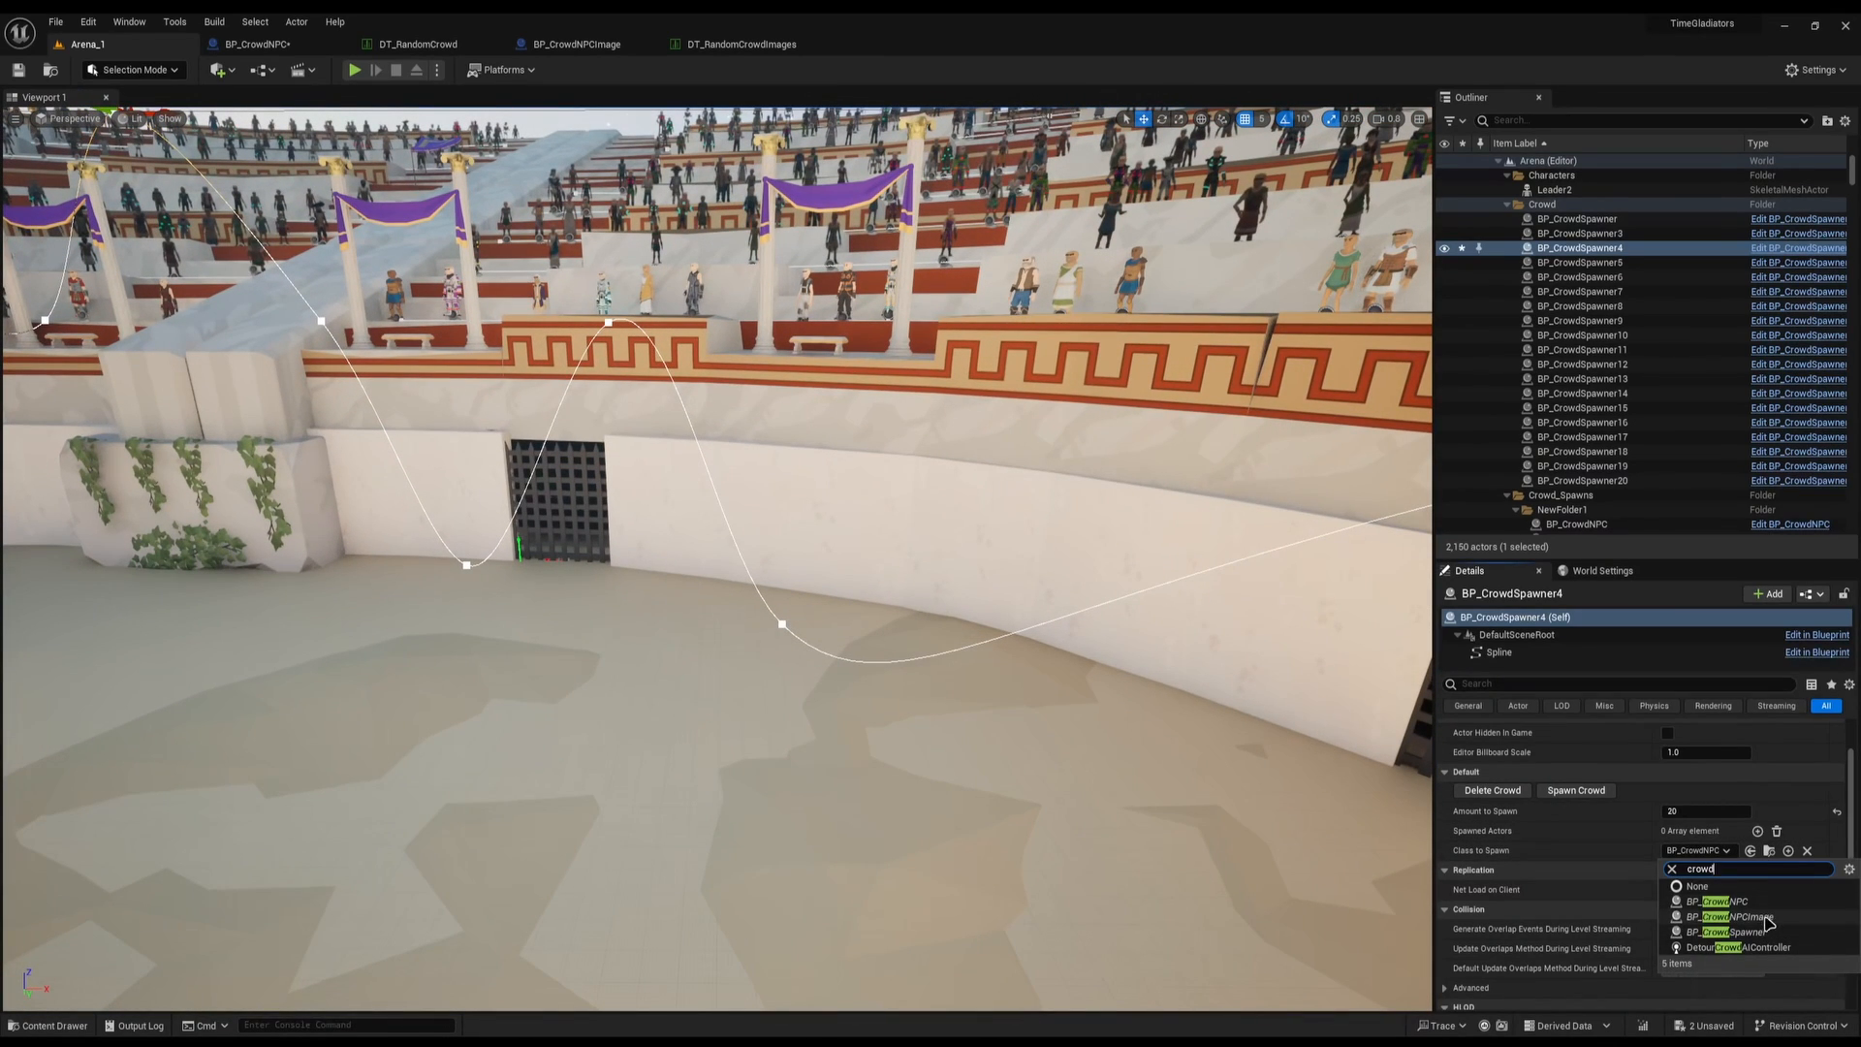
{"action": "left_click", "coordinate": [1766, 916]}
{"action": "left_click", "coordinate": [1599, 795]}
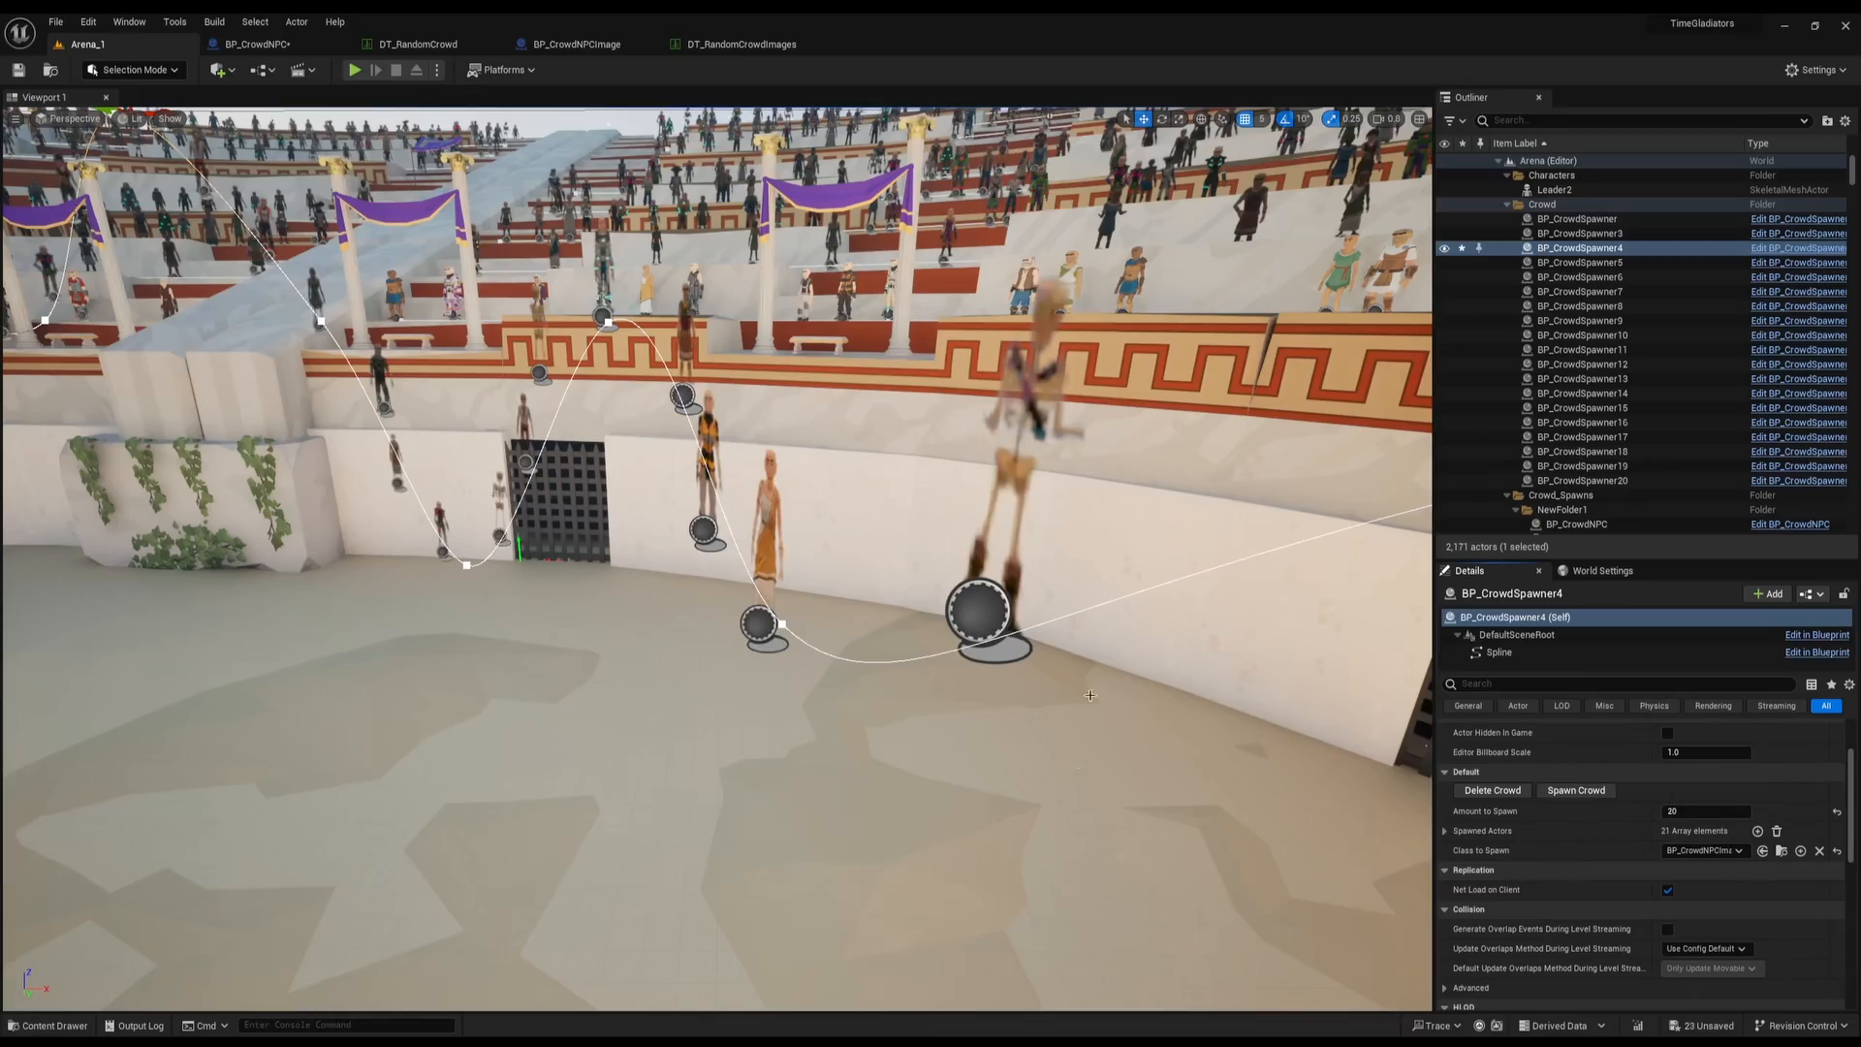
Examine the flat-image crowd spawned along the duplicated spawner's spline from several viewpoints
{"action": "right_click_drag", "start_coordinate": [1289, 776], "coordinate": [1192, 717]}
{"action": "key", "text": "s"}
{"action": "key", "text": "w"}
{"action": "key", "text": "a"}
{"action": "key", "text": "s"}
{"action": "scroll", "coordinate": [1376, 737], "scroll_direction": "up", "scroll_amount": 1}
{"action": "key", "text": "w"}
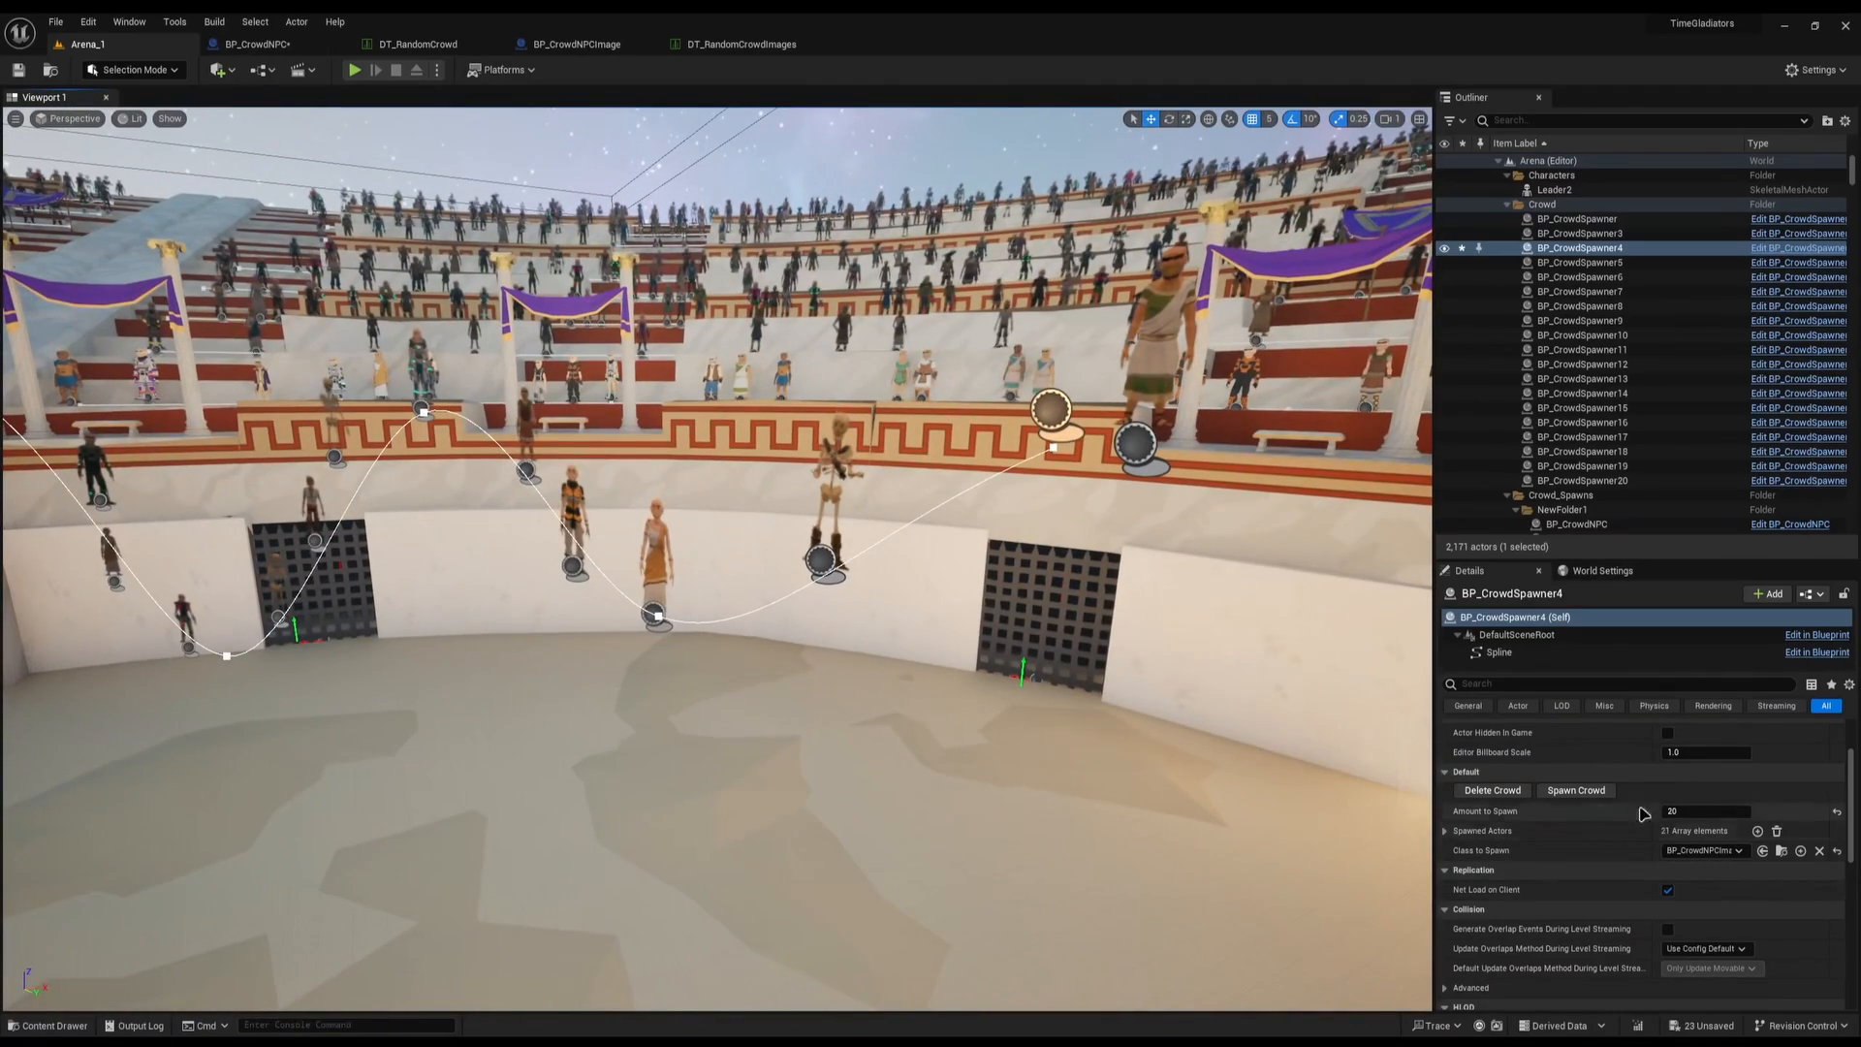
Delete the duplicated spawner's crowd, set its Amount to Spawn to 200, and spawn the larger flat-image crowd
{"action": "left_click", "coordinate": [1492, 790]}
{"action": "left_click", "coordinate": [1697, 812]}
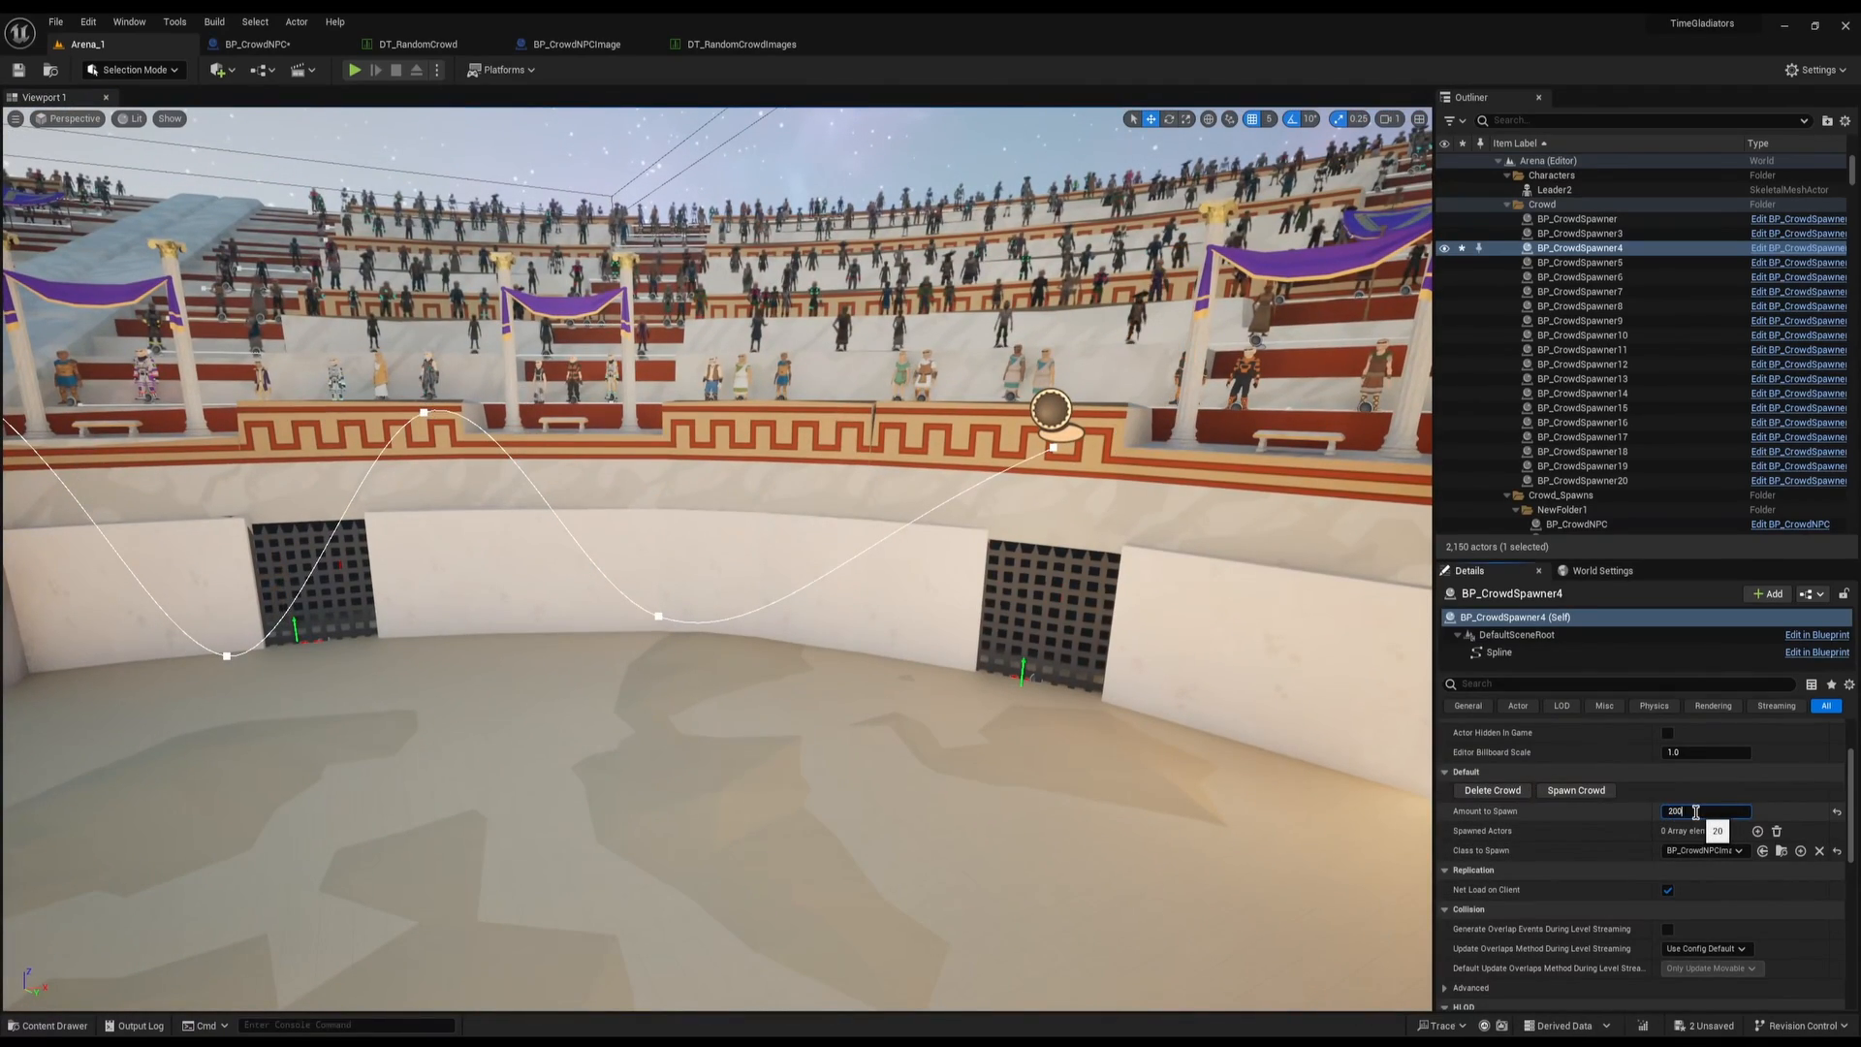
{"action": "left_click", "coordinate": [1560, 796]}
{"action": "right_click_drag", "start_coordinate": [1163, 679], "coordinate": [892, 596]}
{"action": "key", "text": "g"}
{"action": "key", "text": "w"}
{"action": "right_click_drag", "start_coordinate": [1154, 594], "coordinate": [1042, 134]}
{"action": "key", "text": "p"}
{"action": "key", "text": "w"}
{"action": "mouse_move", "coordinate": [963, 482]}
{"action": "right_mouse_down"}
{"action": "mouse_move", "coordinate": [911, 482]}
{"action": "mouse_move", "coordinate": [964, 482]}
{"action": "right_mouse_up"}
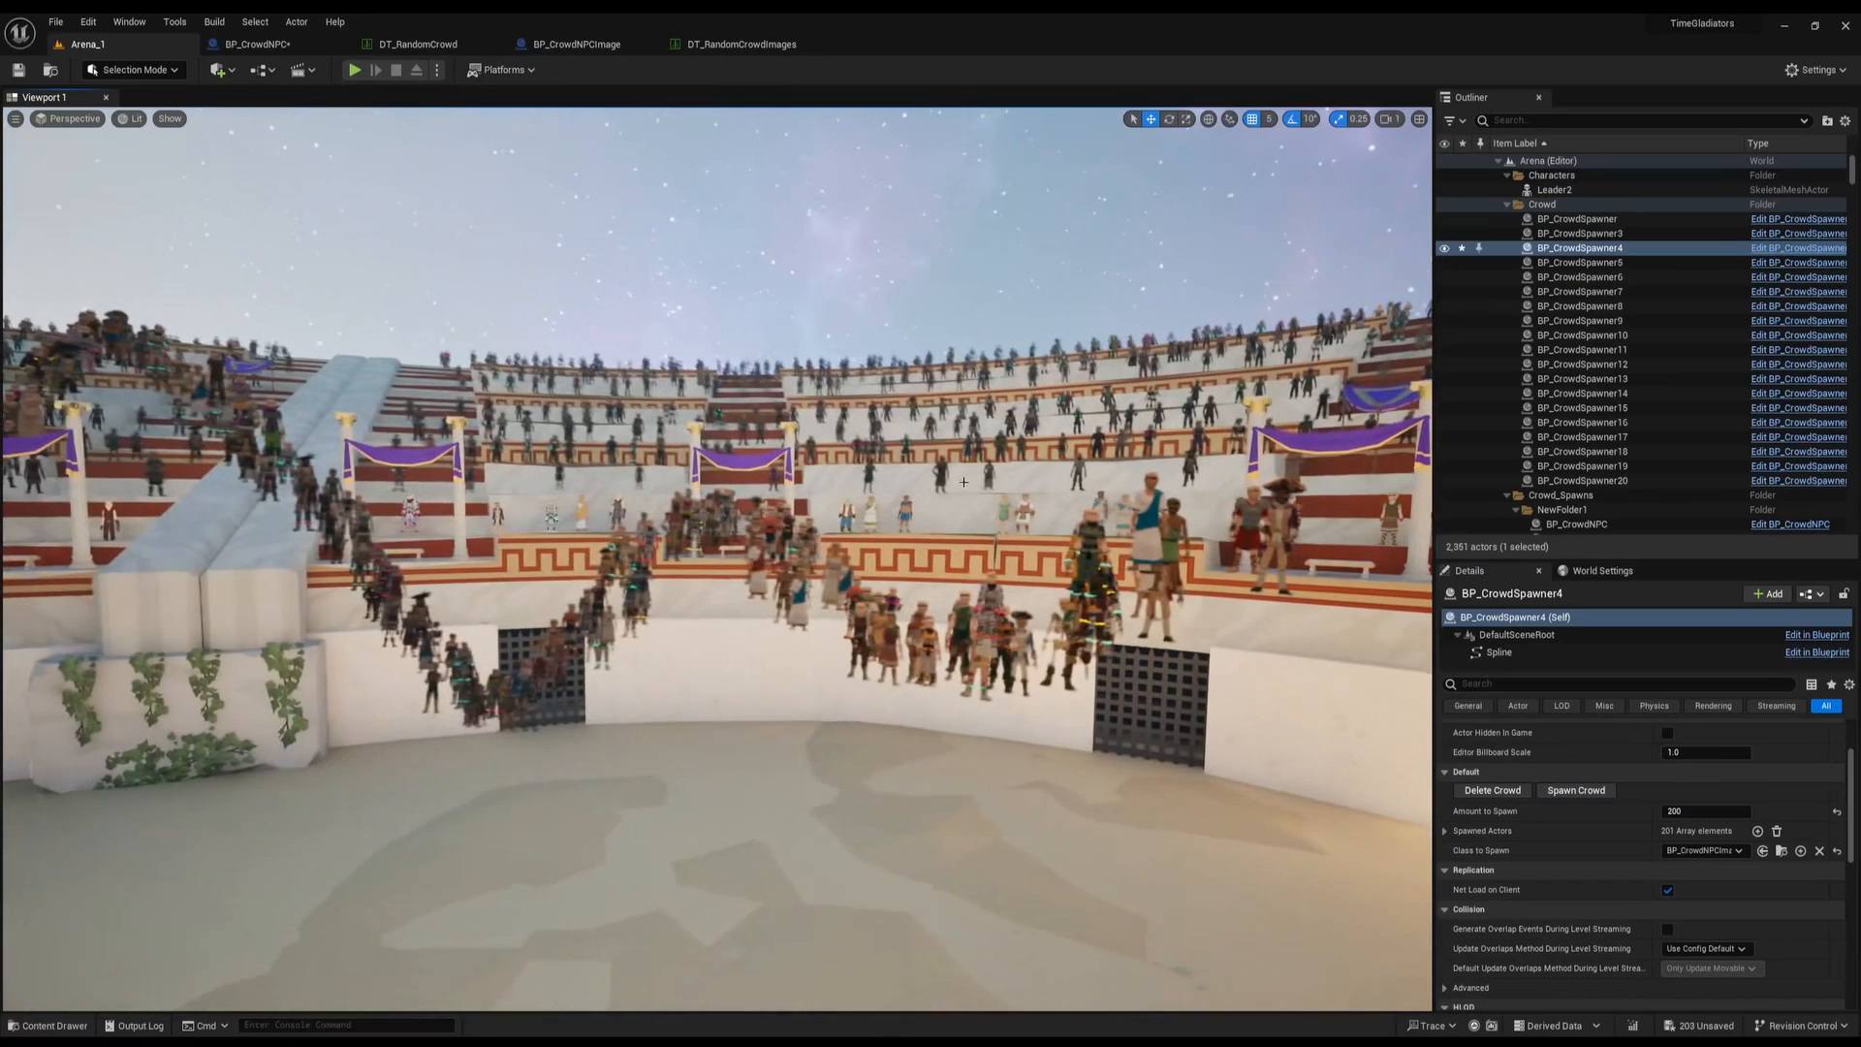
Delete the 200-strong flat-image crowd from the duplicated spawner
{"action": "left_click", "coordinate": [1493, 792]}
{"action": "mouse_move", "coordinate": [1070, 651]}
{"action": "right_mouse_down"}
{"action": "mouse_move", "coordinate": [1114, 651]}
{"action": "mouse_move", "coordinate": [1070, 651]}
{"action": "right_mouse_up"}
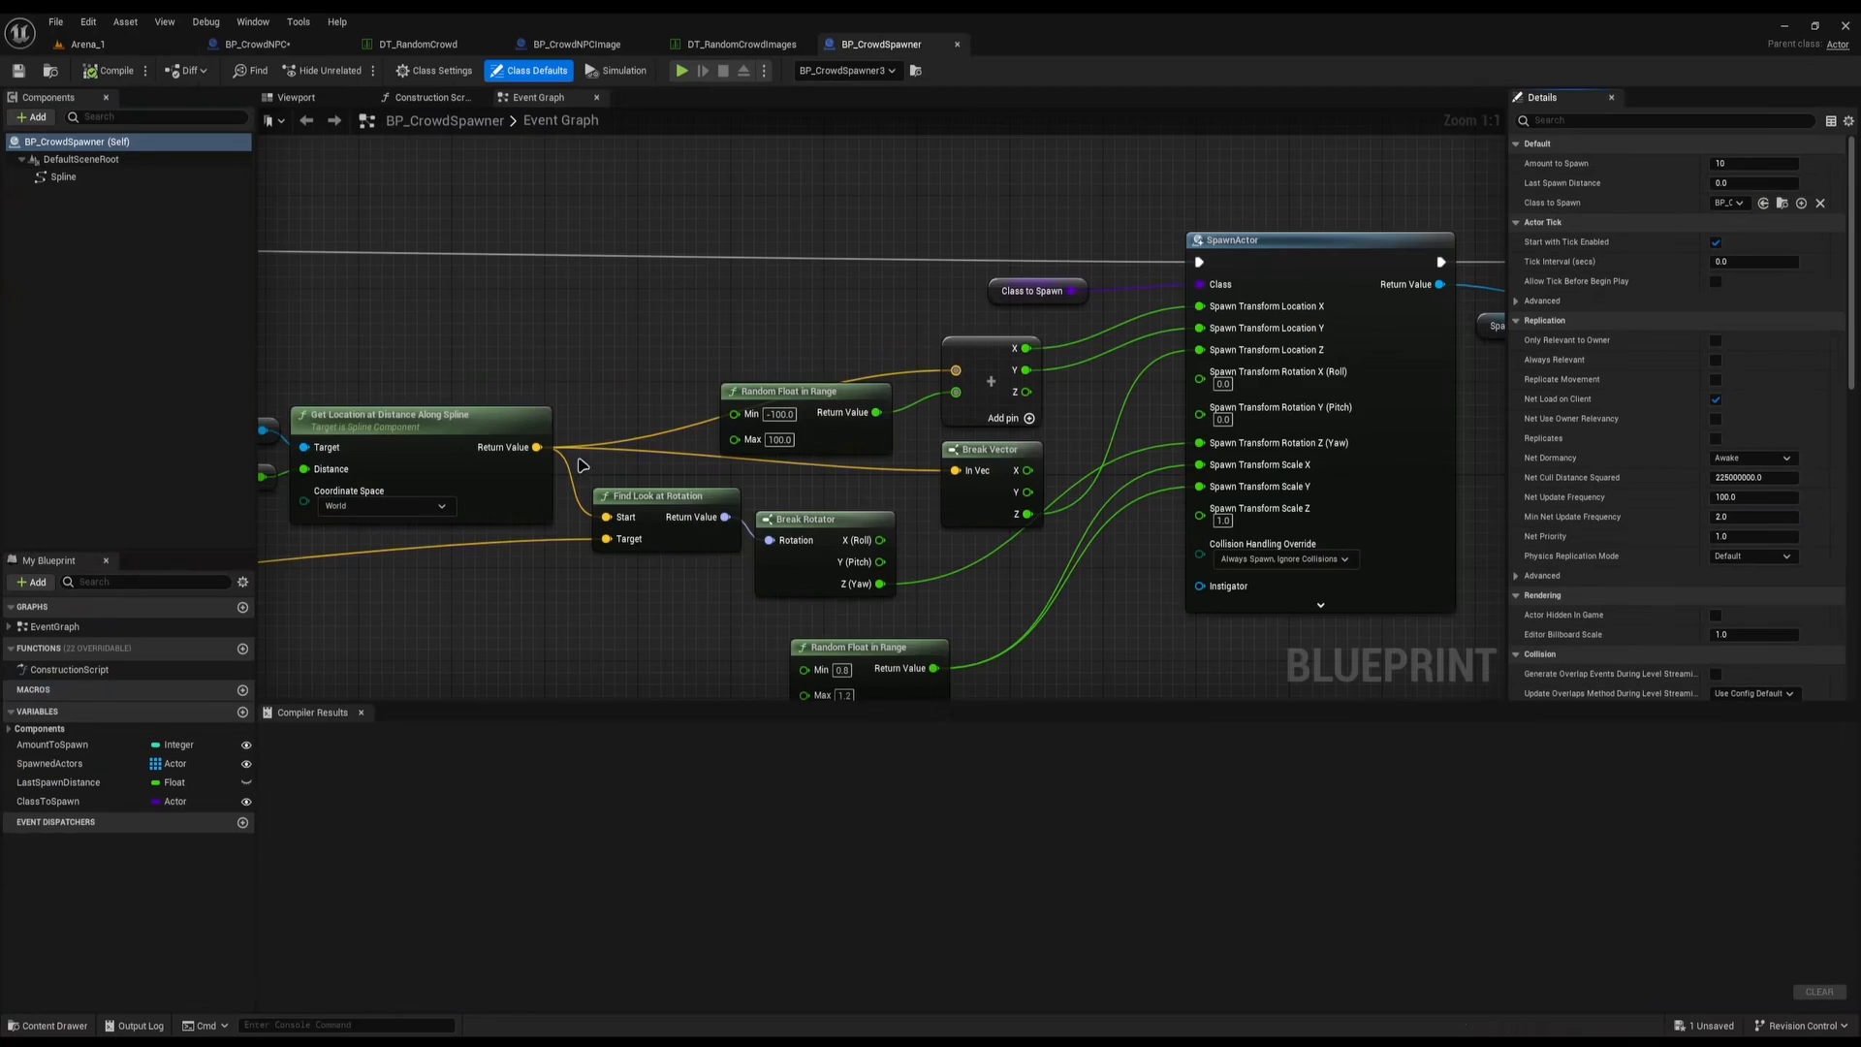
Examine the DeleteCrowd event in the BP_CrowdSpawner graph and the instance-editable visibility of the SpawnedActors variable
{"action": "scroll", "coordinate": [583, 466], "scroll_direction": "down", "scroll_amount": 2}
{"action": "right_click_drag", "start_coordinate": [583, 465], "coordinate": [976, 316]}
{"action": "scroll", "coordinate": [853, 281], "scroll_direction": "up", "scroll_amount": 2}
{"action": "left_click_drag", "start_coordinate": [514, 374], "coordinate": [721, 442]}
{"action": "left_click", "coordinate": [50, 763]}
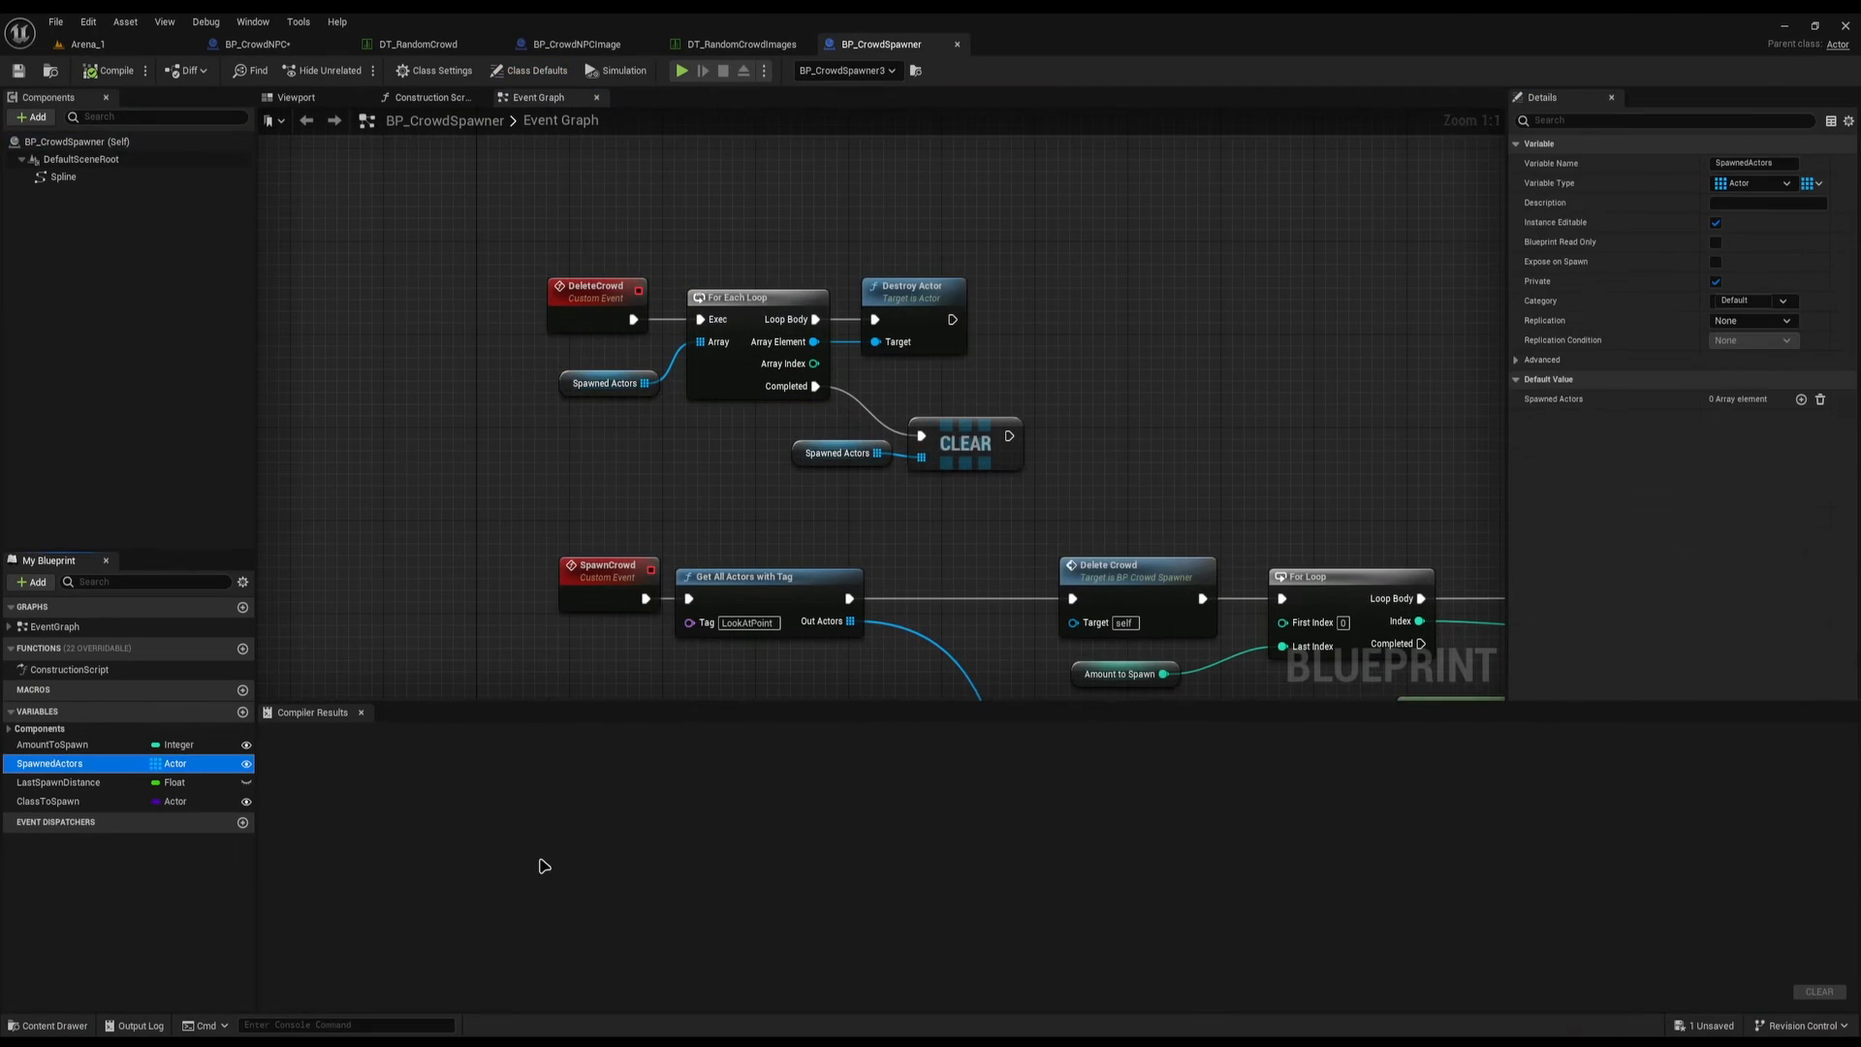
{"action": "left_click", "coordinate": [246, 763]}
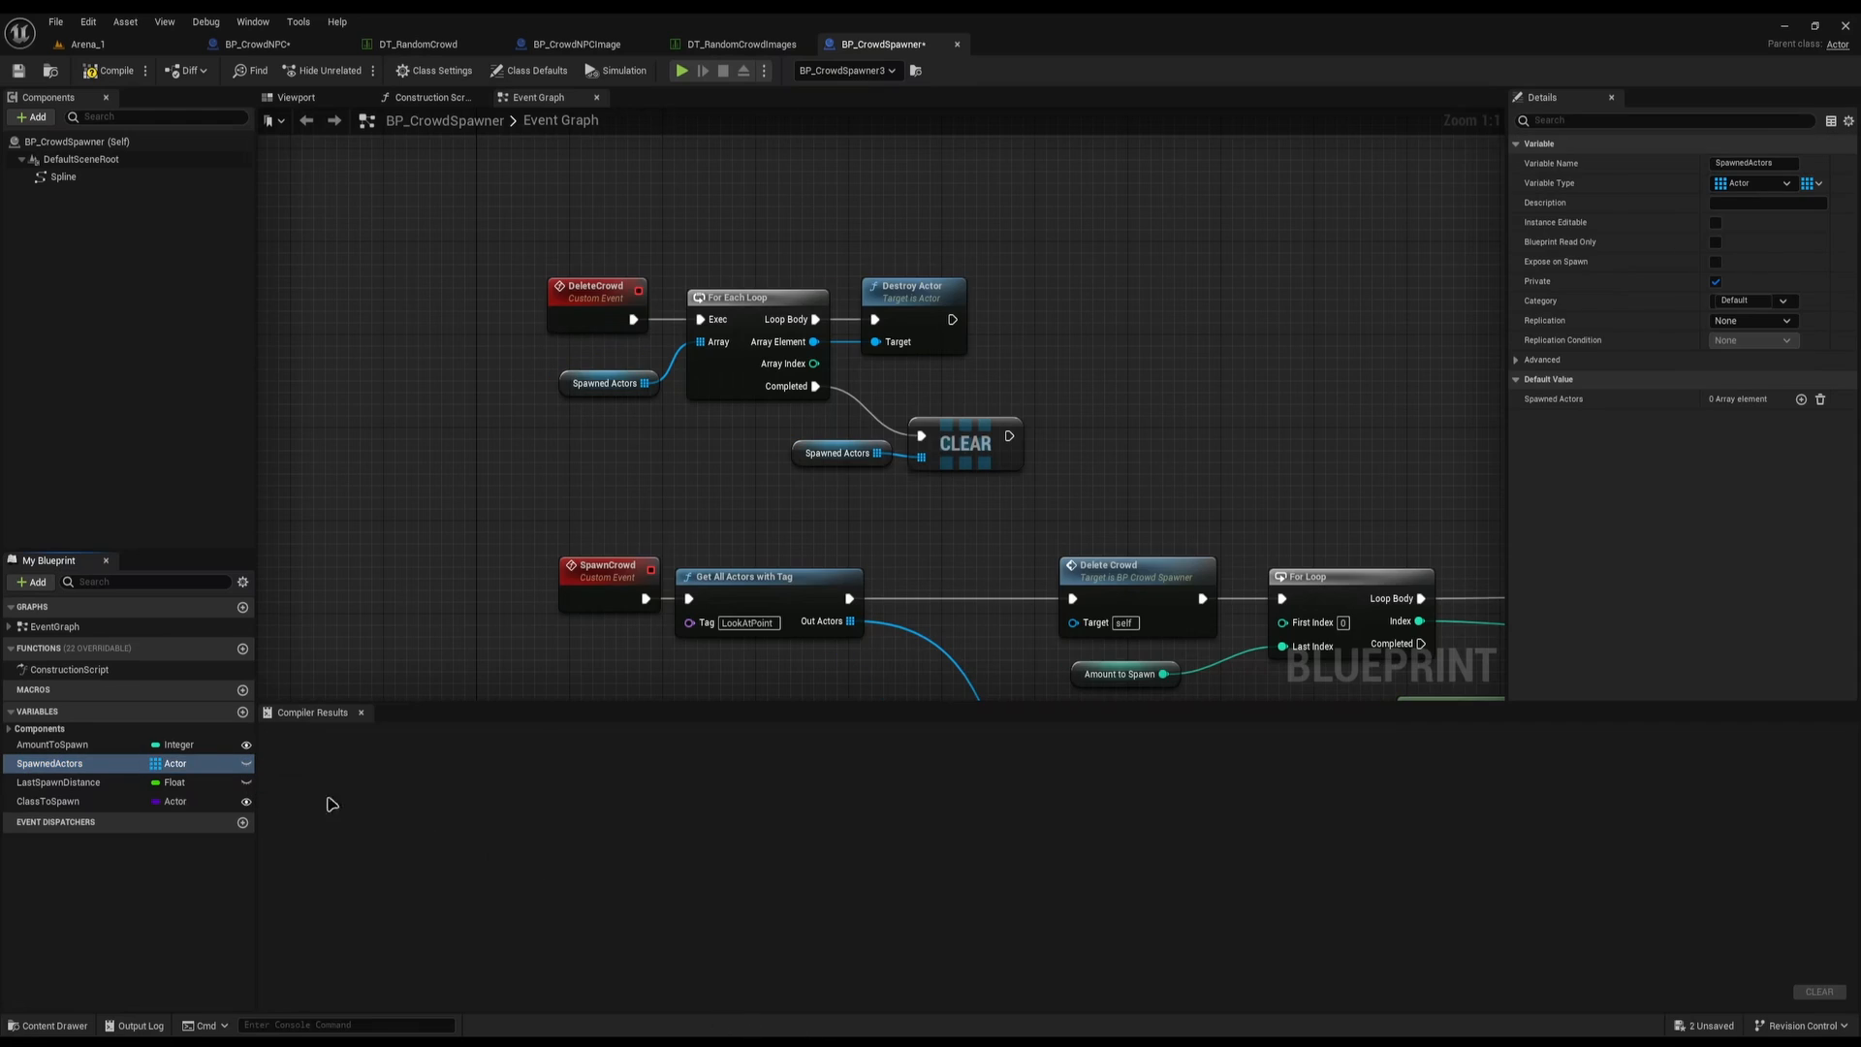
{"action": "left_click", "coordinate": [246, 762]}
In the Arena_1 level, spawn the crowd of BP_CrowdSpawner3 and delete it again
{"action": "left_click", "coordinate": [88, 43]}
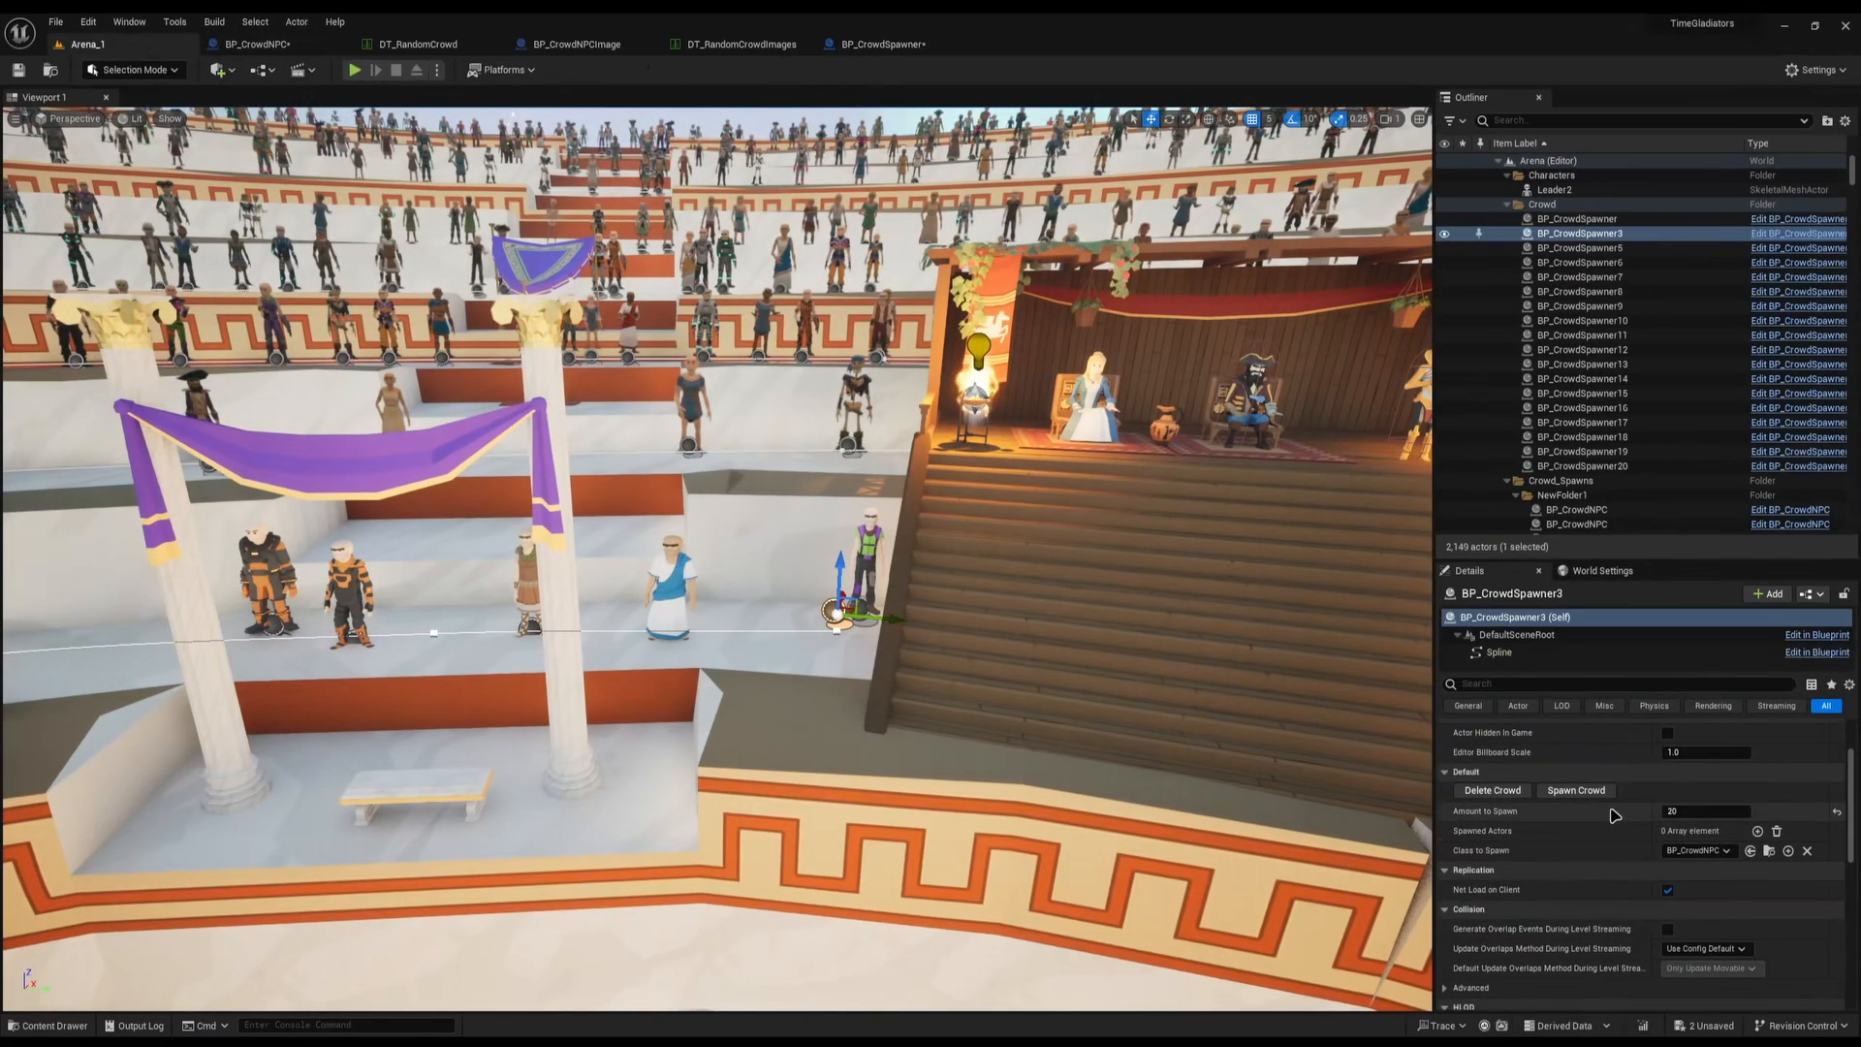
{"action": "left_click", "coordinate": [1576, 790]}
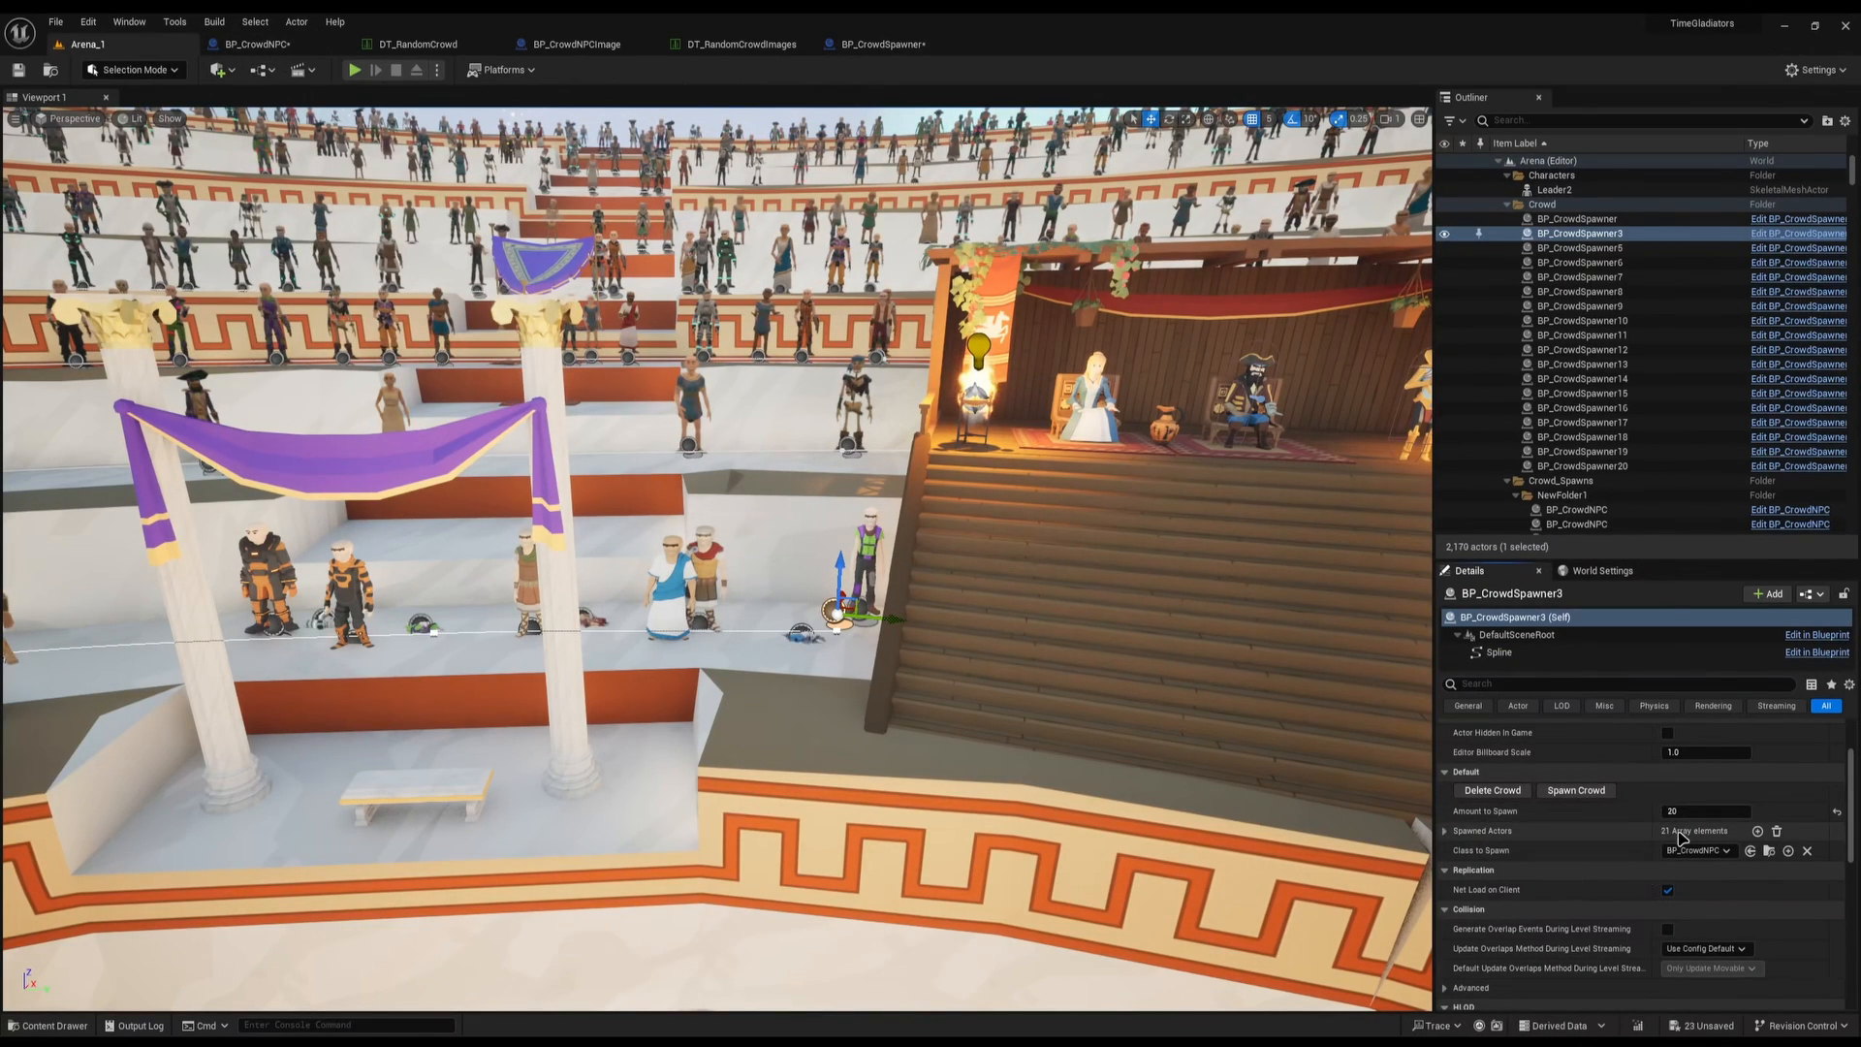
{"action": "left_click", "coordinate": [1493, 790]}
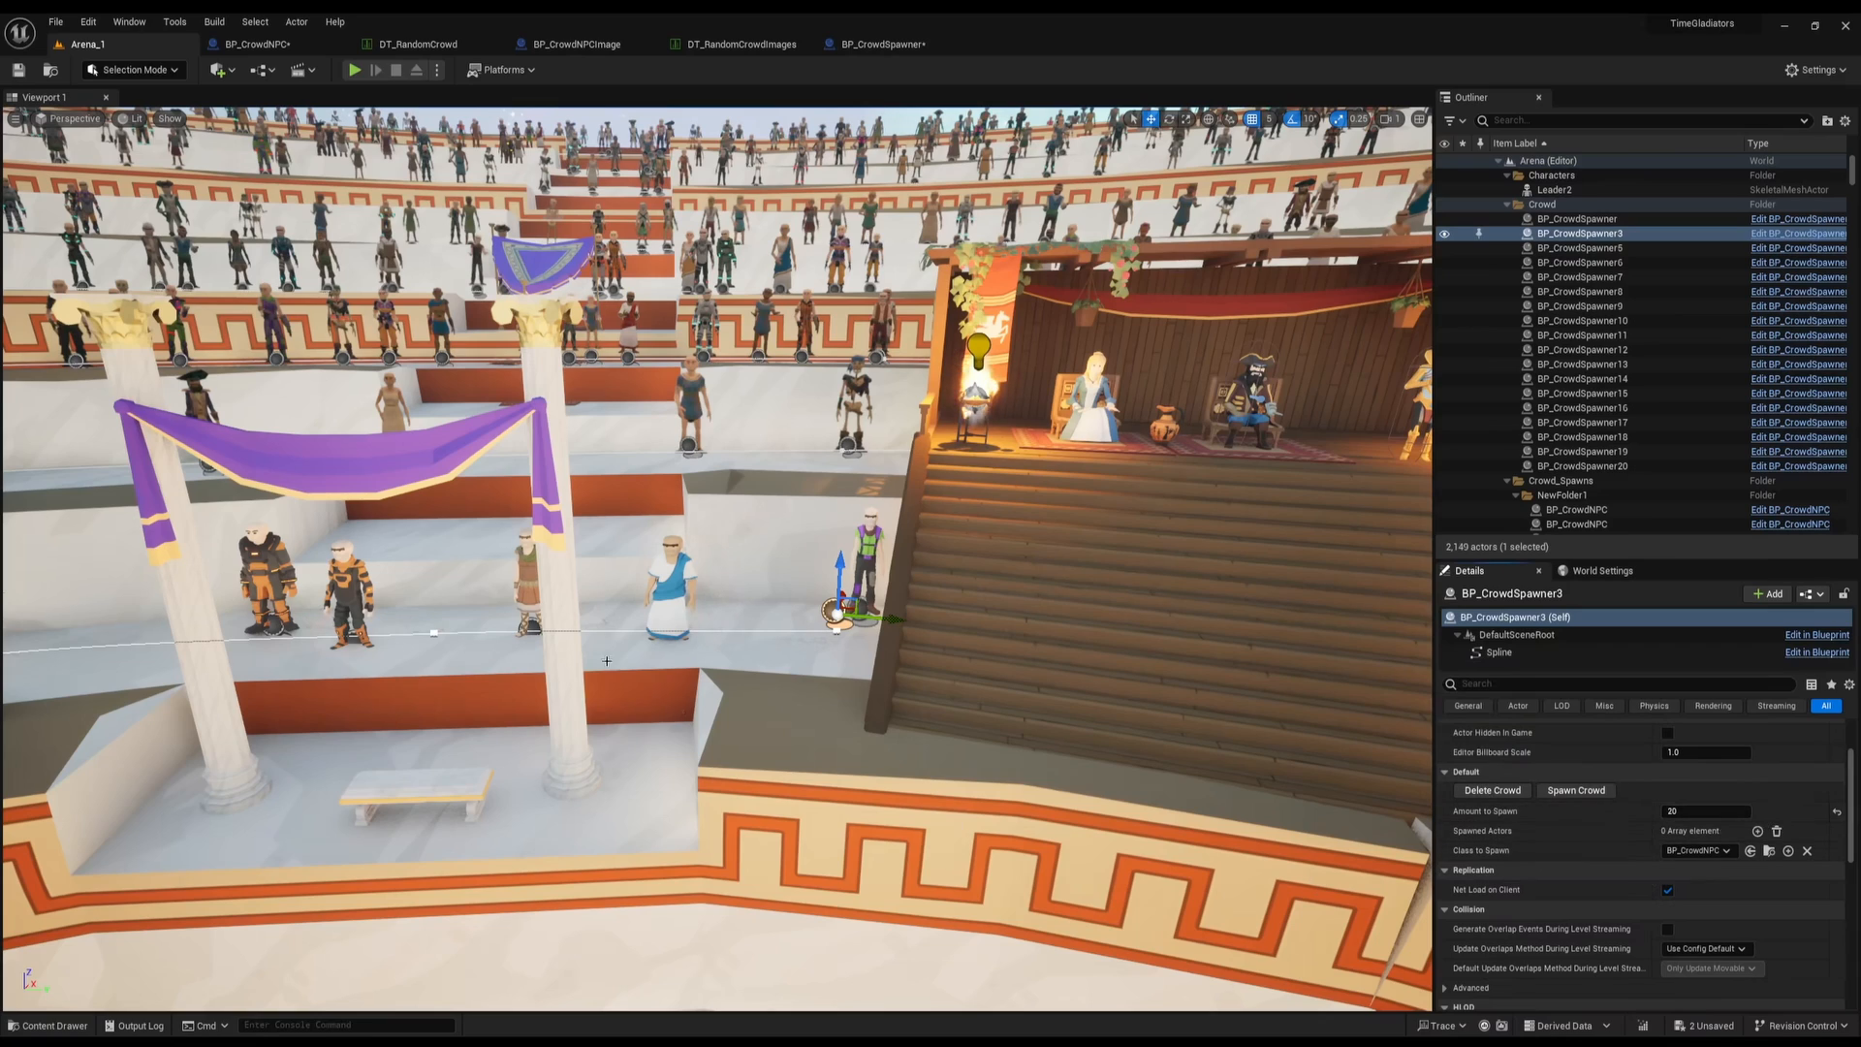
In BP_CrowdSpawner, examine DeleteCrowd's For Each Loop, the Destroy Actor node and the clearing of Spawned Actors
{"action": "left_click", "coordinate": [877, 43]}
{"action": "left_click_drag", "start_coordinate": [503, 250], "coordinate": [692, 366]}
{"action": "left_click_drag", "start_coordinate": [882, 259], "coordinate": [1034, 388]}
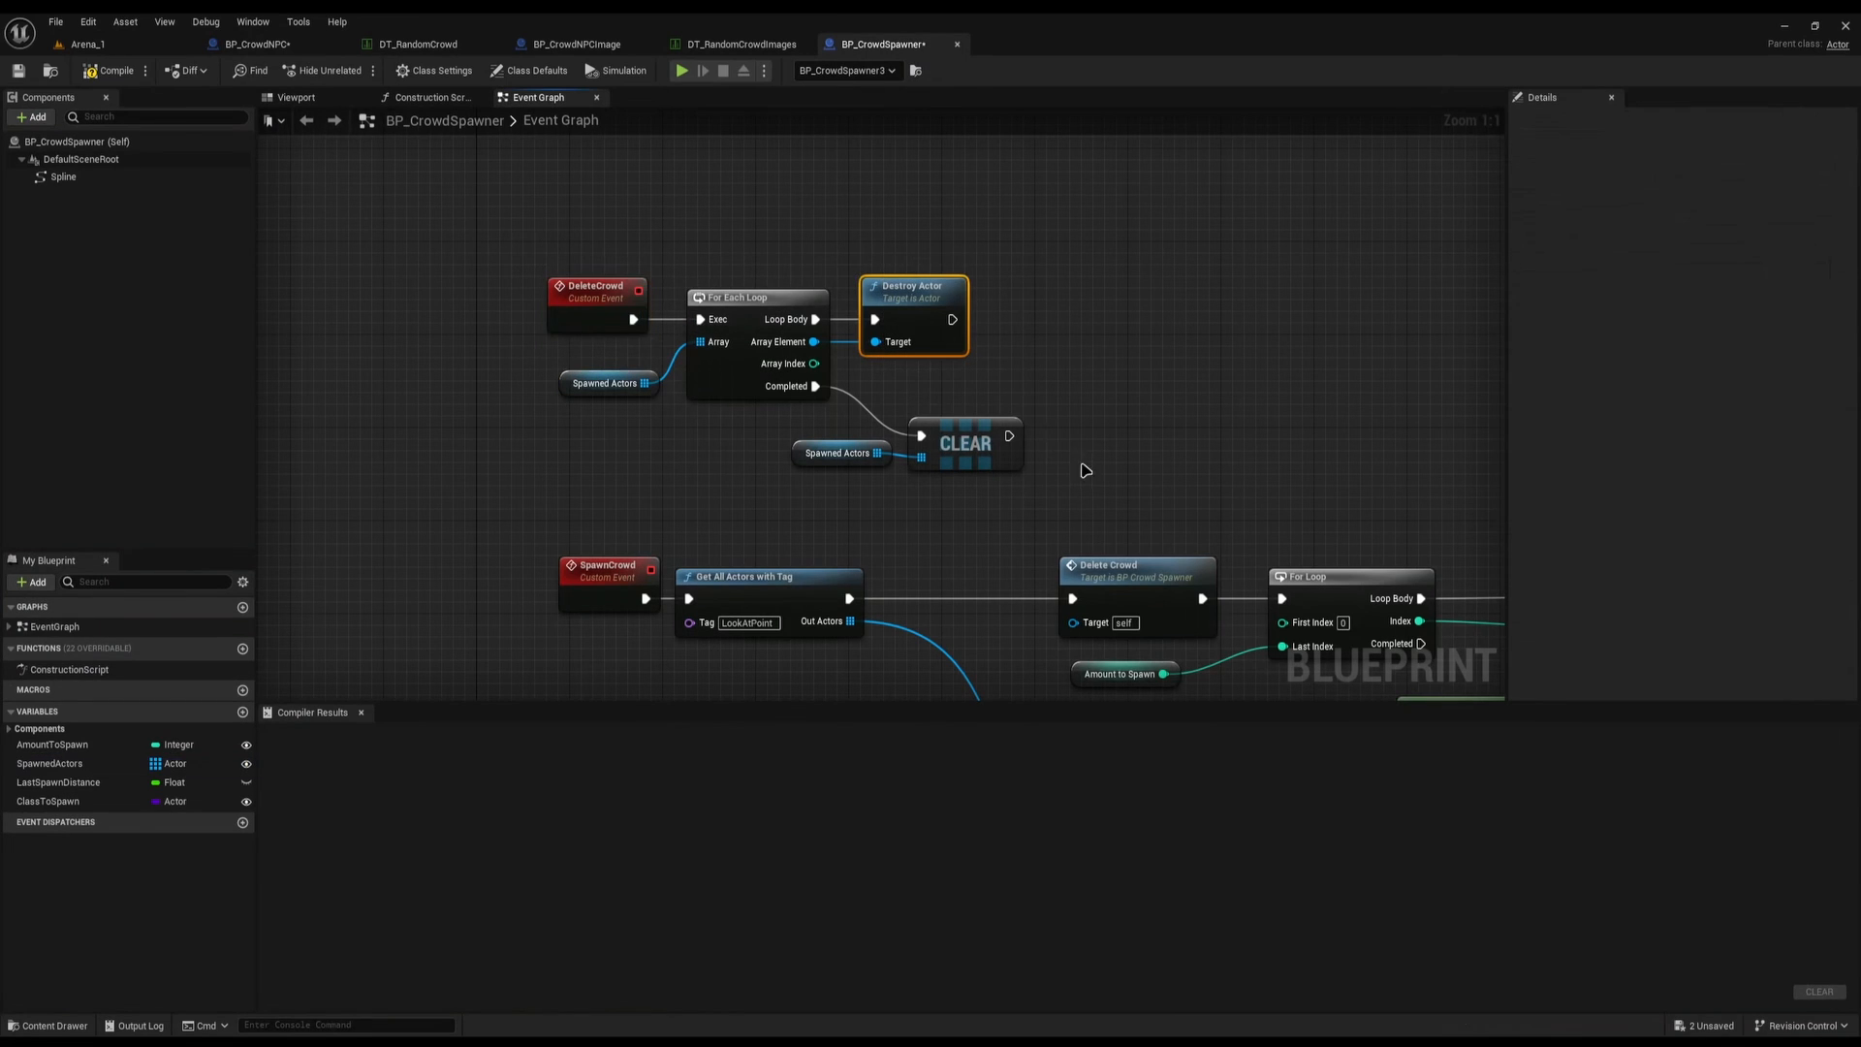
{"action": "left_click_drag", "start_coordinate": [1082, 471], "coordinate": [727, 443]}
Examine the SpawnCrowd event's Call In Editor setting and its Get All Actors with Tag node using LookAtPoint
{"action": "right_click_drag", "start_coordinate": [714, 427], "coordinate": [644, 216]}
{"action": "left_click", "coordinate": [620, 330]}
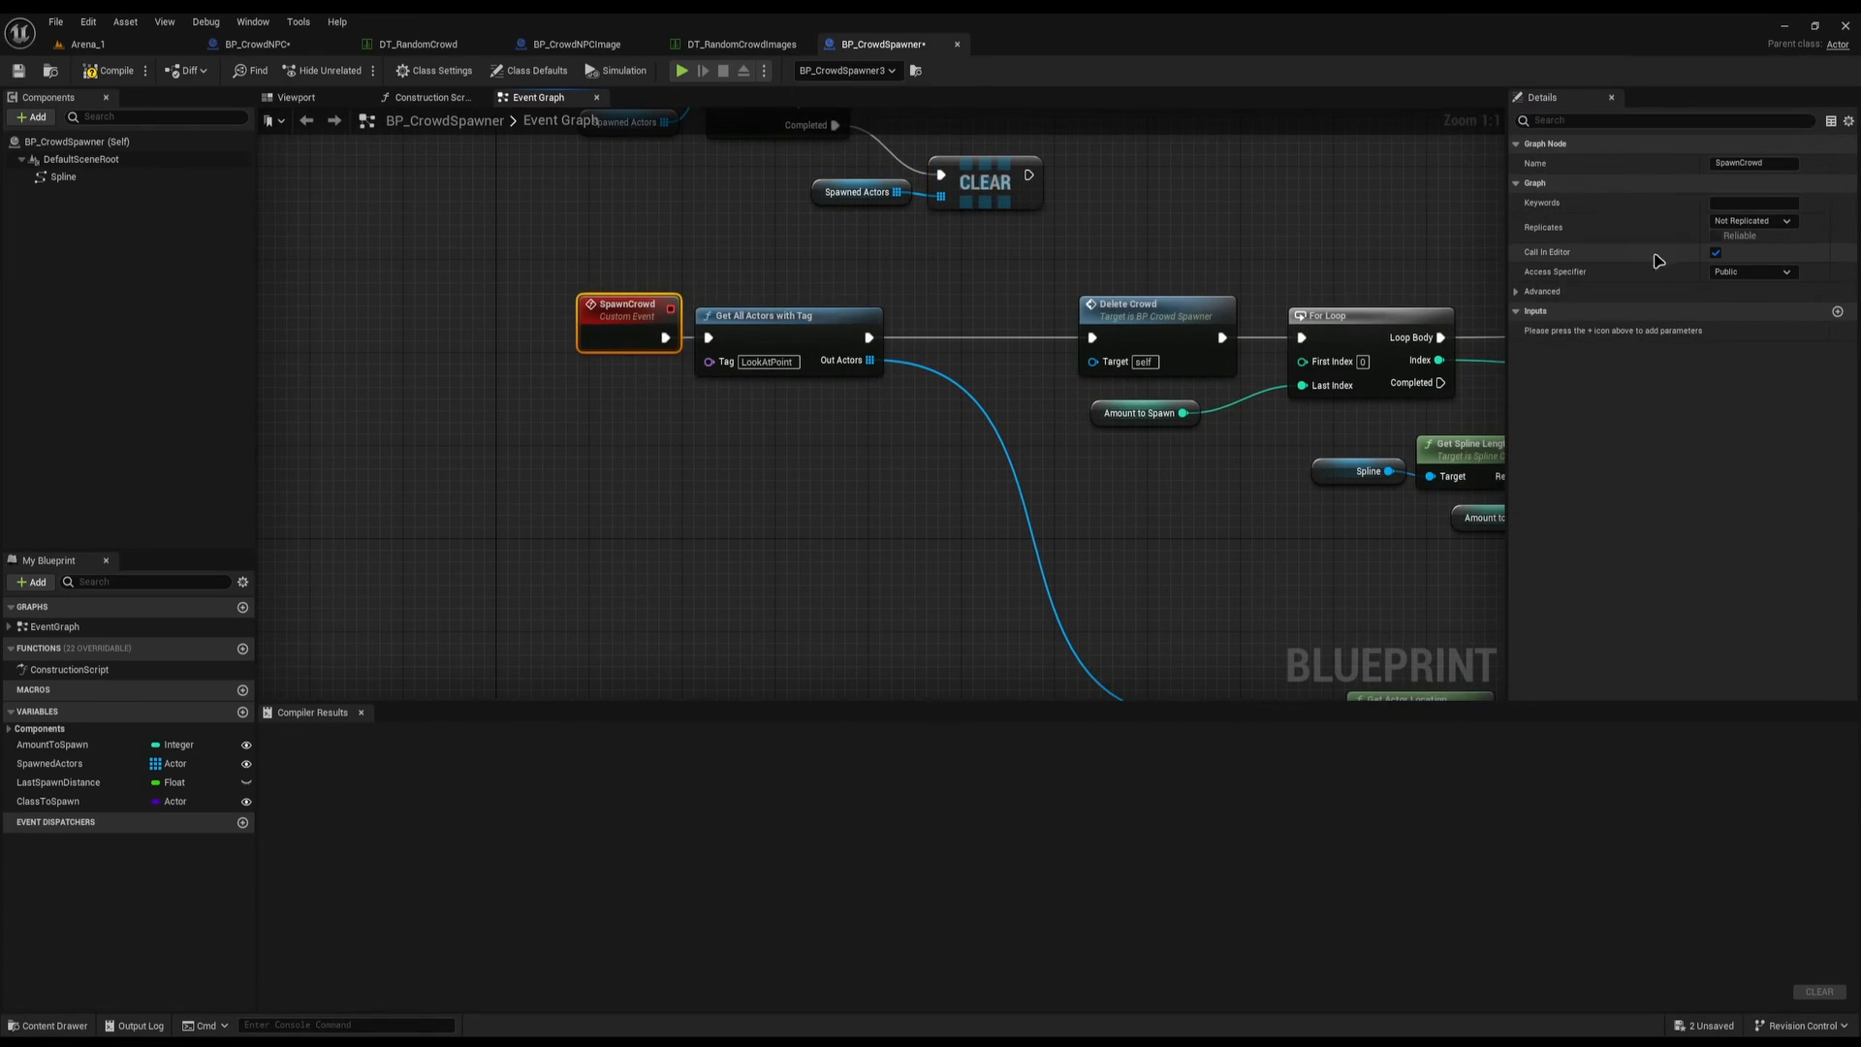
{"action": "right_click_drag", "start_coordinate": [513, 293], "coordinate": [431, 381]}
{"action": "left_click_drag", "start_coordinate": [432, 381], "coordinate": [532, 465]}
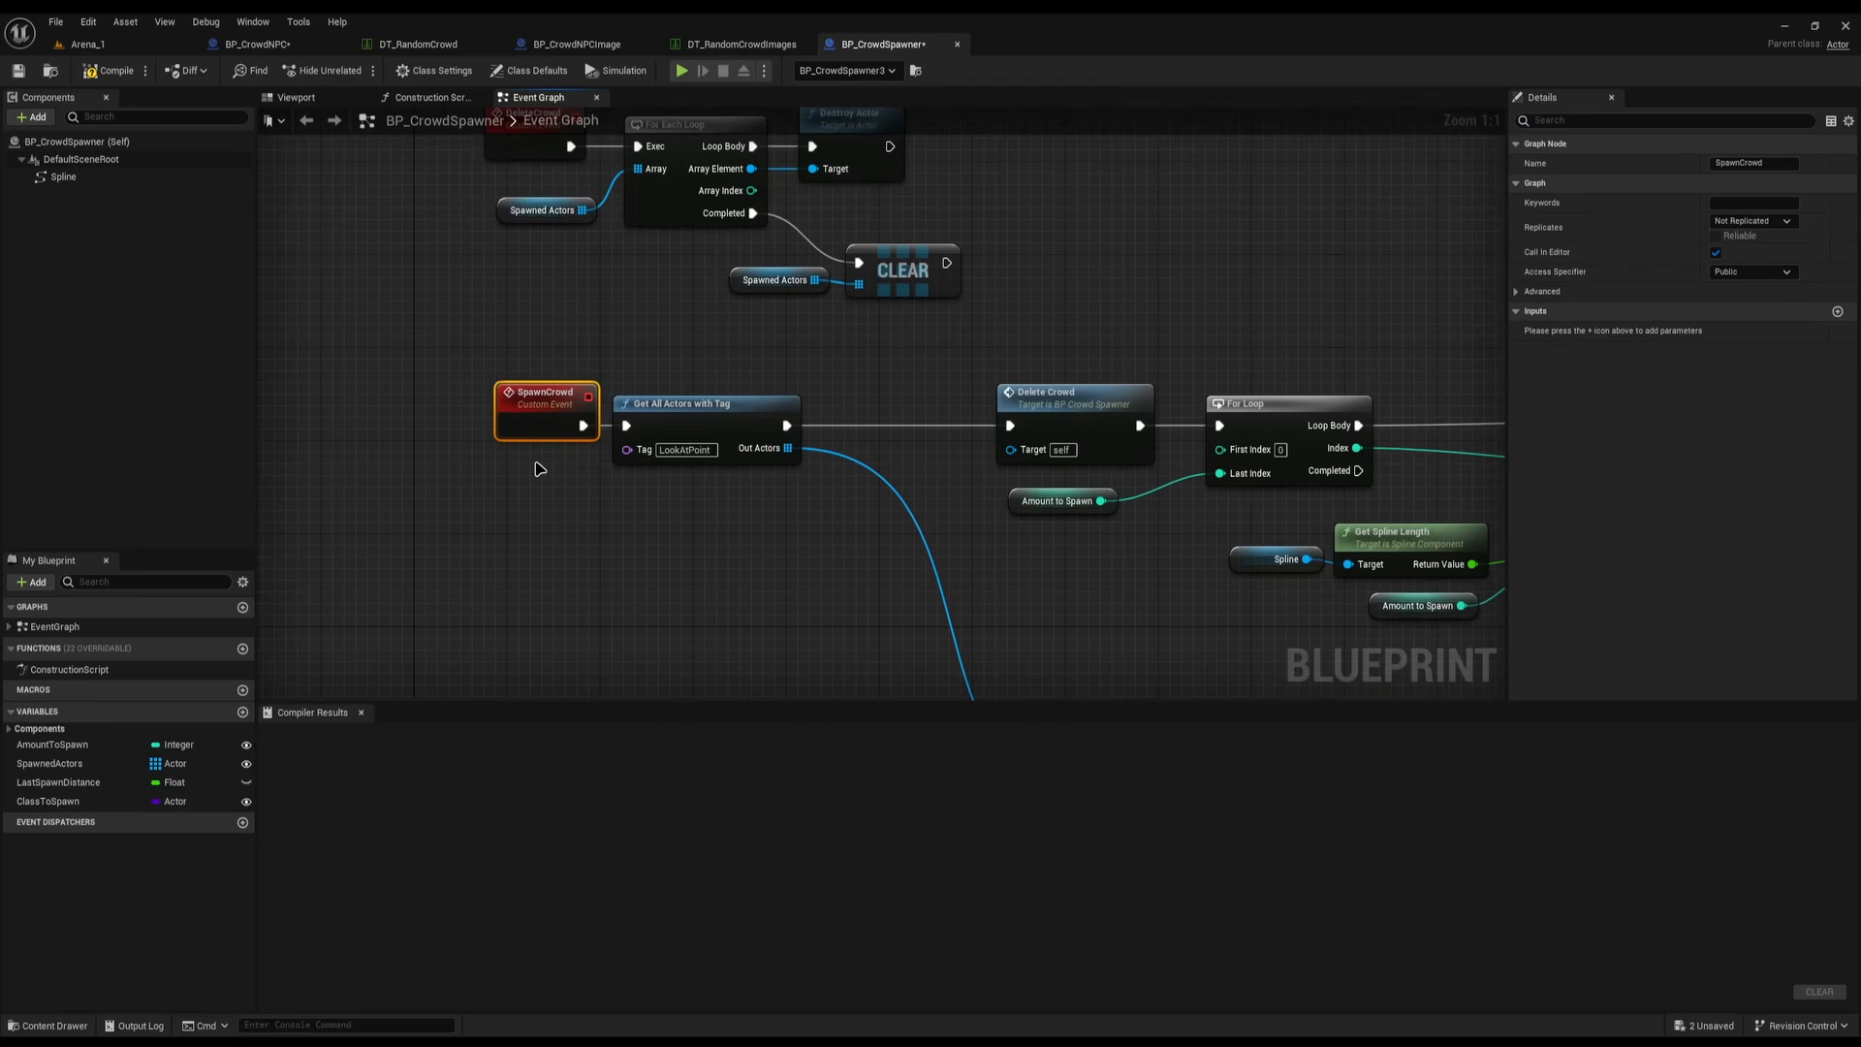
{"action": "right_click_drag", "start_coordinate": [691, 433], "coordinate": [685, 419]}
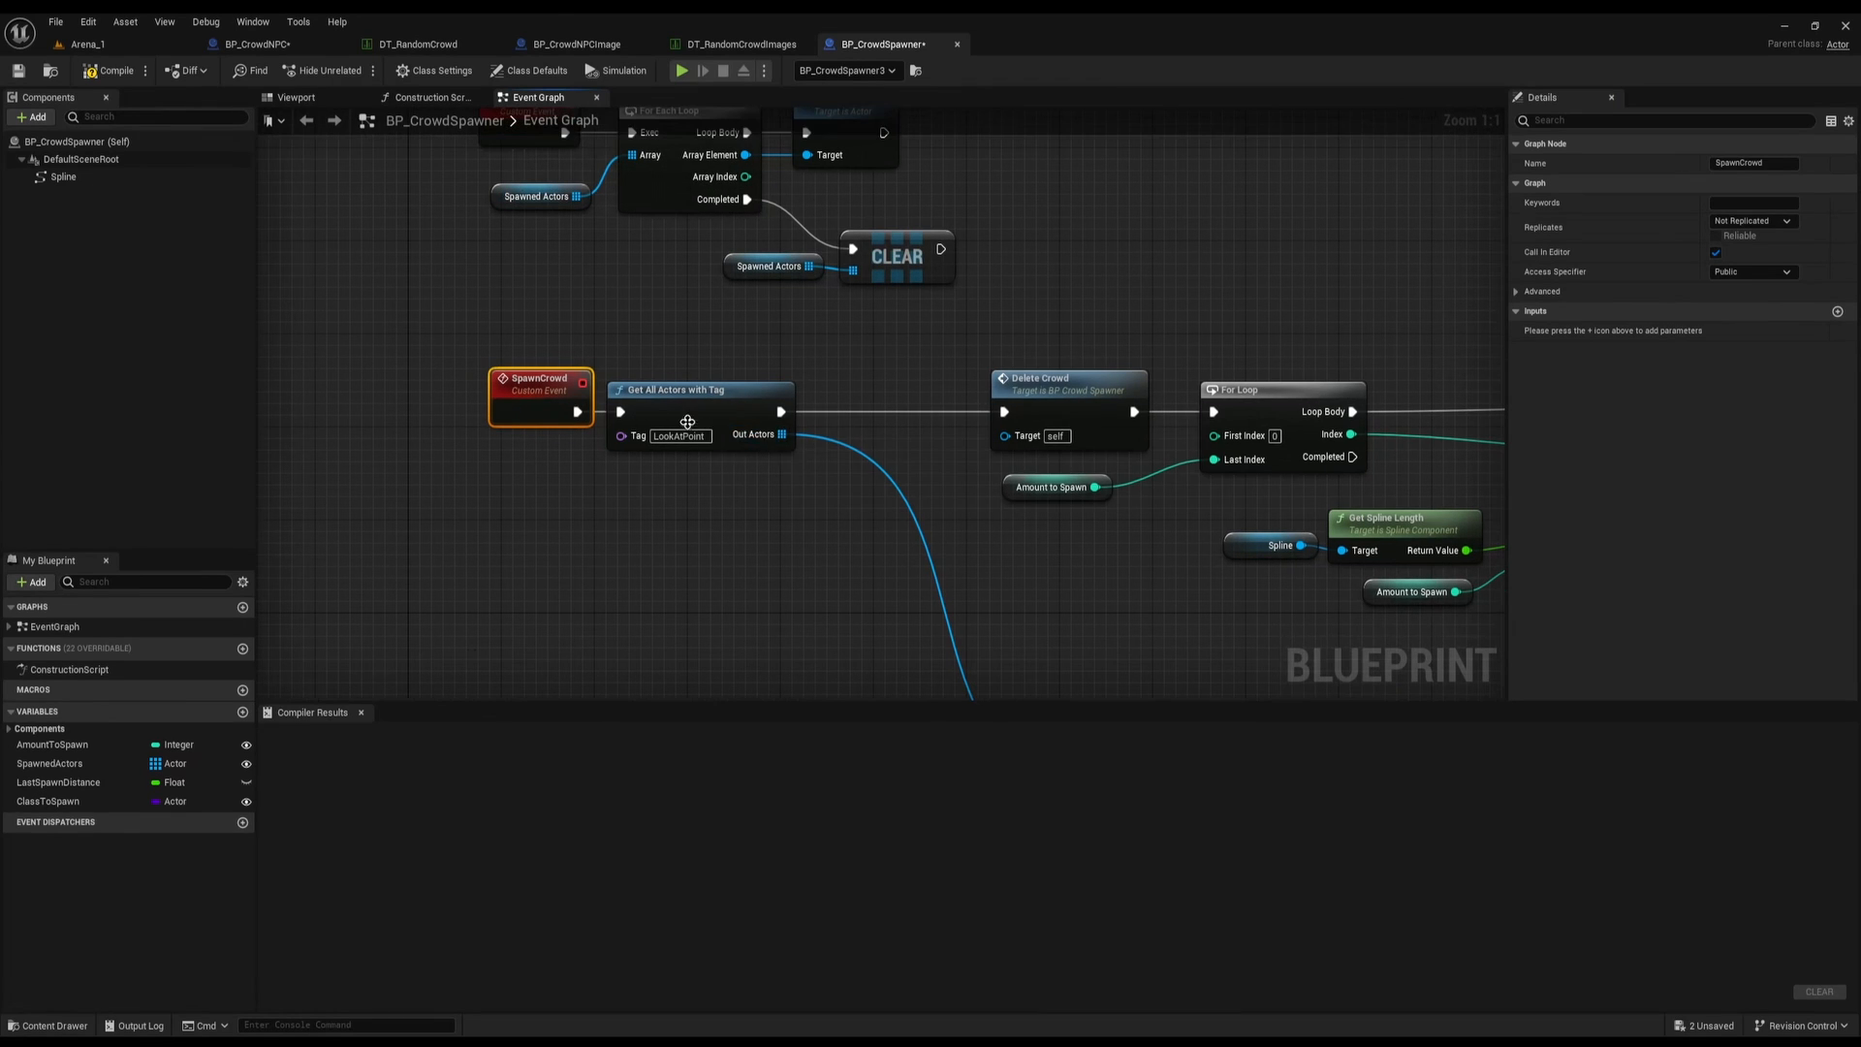
{"action": "left_click", "coordinate": [695, 384]}
In the Arena_1 level, find and select the TargetPoint actor on the arena floor
{"action": "left_click", "coordinate": [87, 44]}
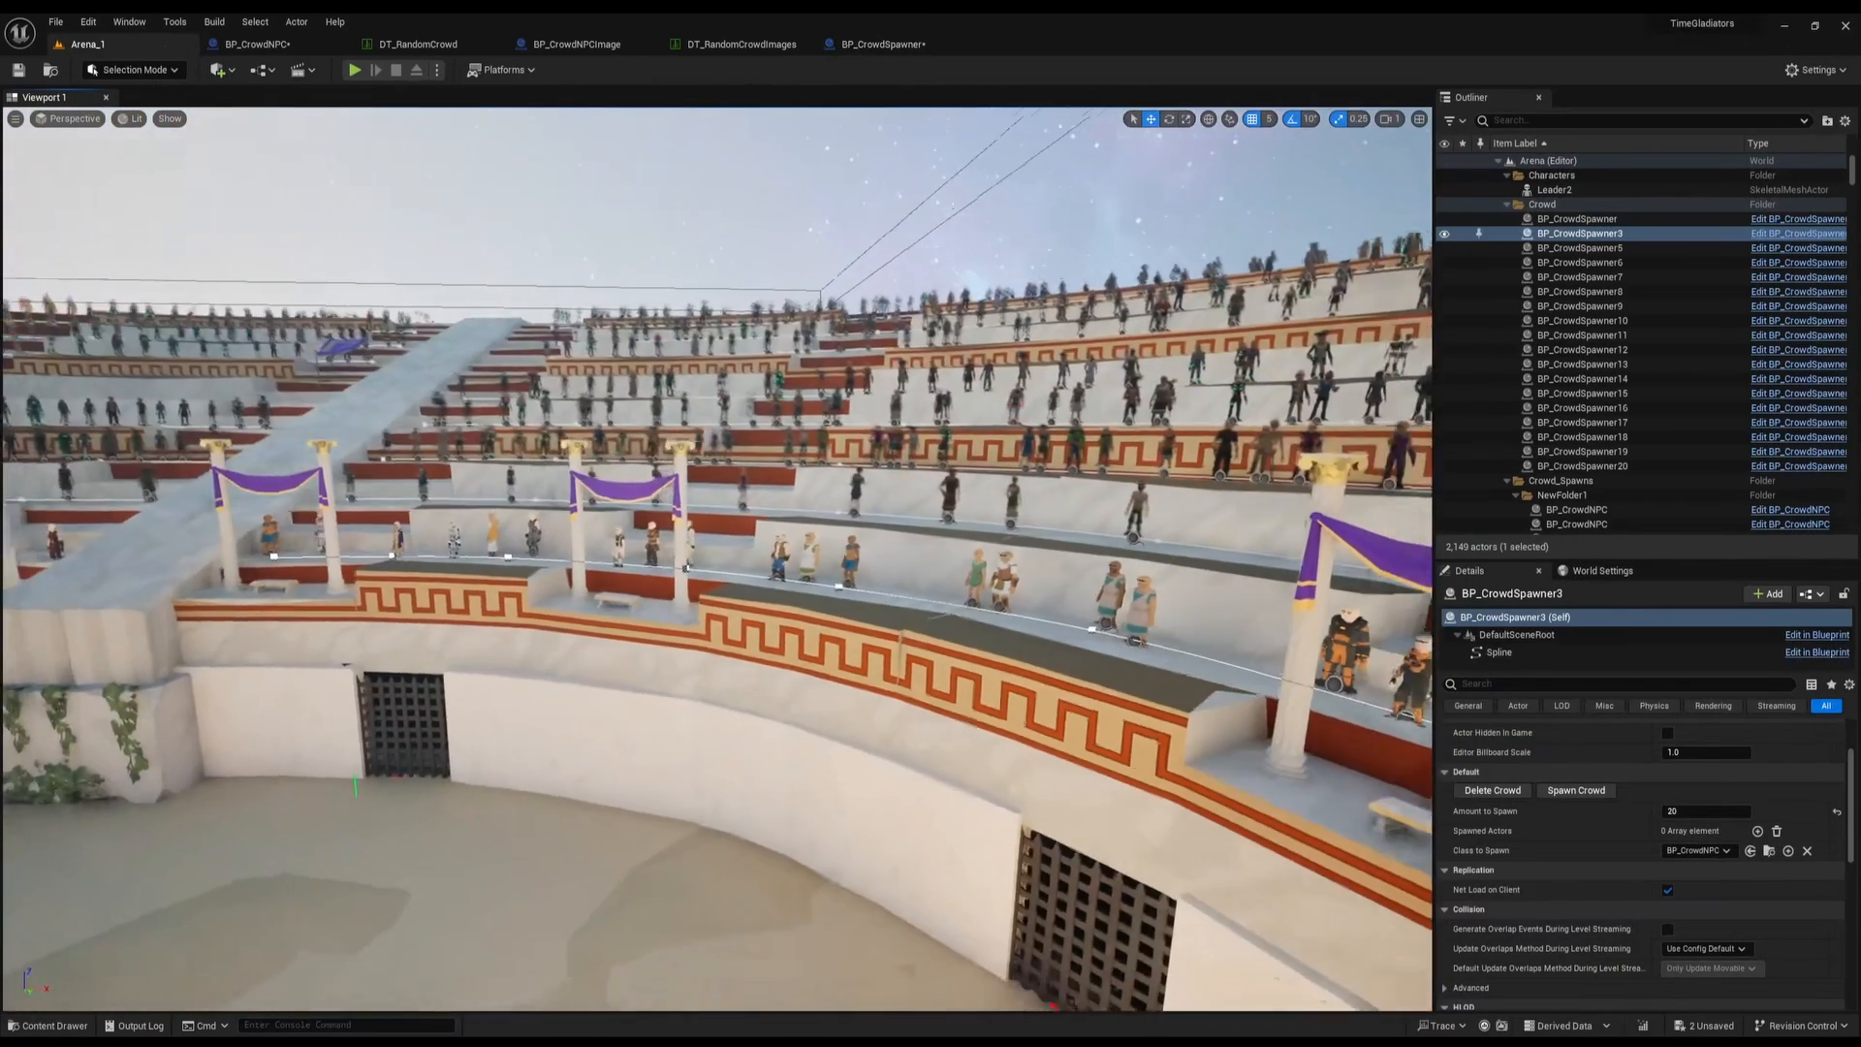
{"action": "mouse_move", "coordinate": [717, 559]}
{"action": "right_mouse_down"}
{"action": "mouse_move", "coordinate": [659, 563]}
{"action": "mouse_move", "coordinate": [892, 552]}
{"action": "mouse_move", "coordinate": [698, 557]}
{"action": "mouse_move", "coordinate": [679, 582]}
{"action": "mouse_move", "coordinate": [872, 592]}
{"action": "mouse_move", "coordinate": [708, 543]}
{"action": "mouse_move", "coordinate": [719, 663]}
{"action": "mouse_move", "coordinate": [723, 549]}
{"action": "right_mouse_up"}
{"action": "scroll", "coordinate": [678, 582], "scroll_direction": "up", "scroll_amount": 5}
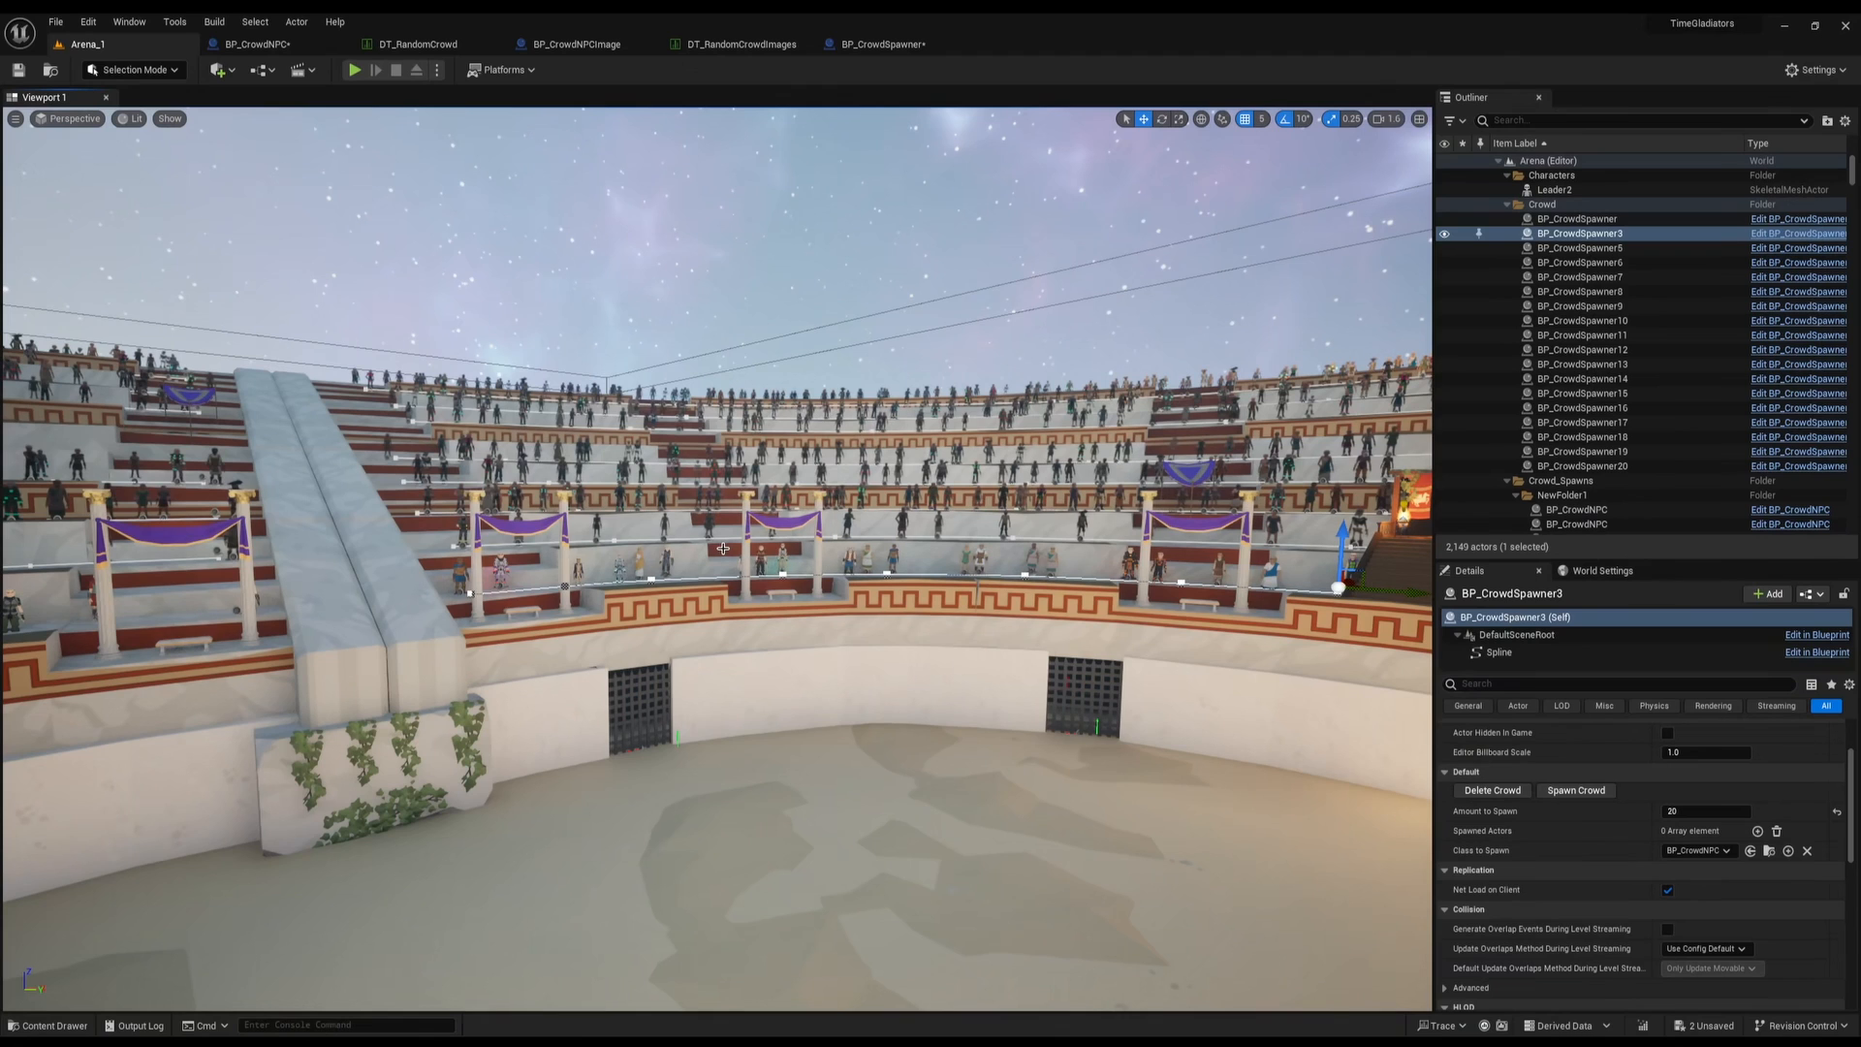
{"action": "right_click_drag", "start_coordinate": [753, 648], "coordinate": [772, 693]}
{"action": "left_click", "coordinate": [773, 692]}
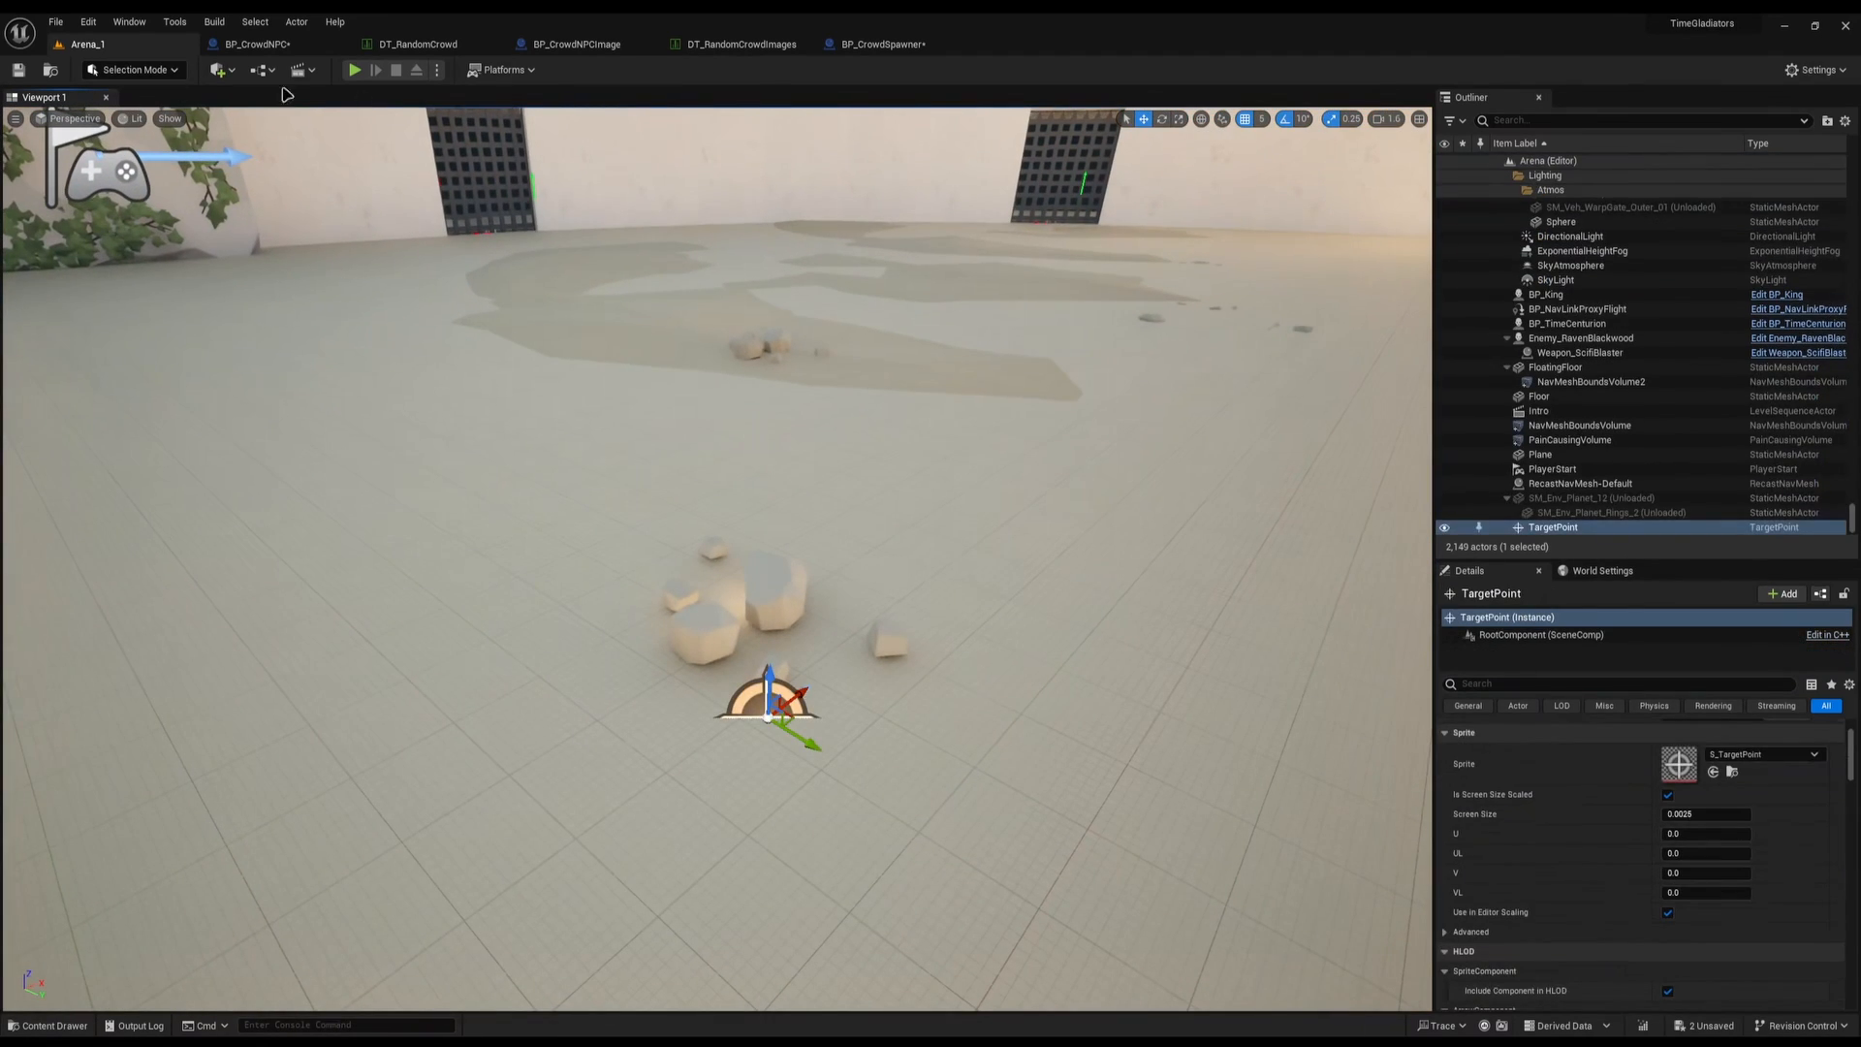
Search the placeable actors for "targ" and look through the selected TargetPoint's properties
{"action": "left_click", "coordinate": [211, 66]}
{"action": "type", "text": "targ"}
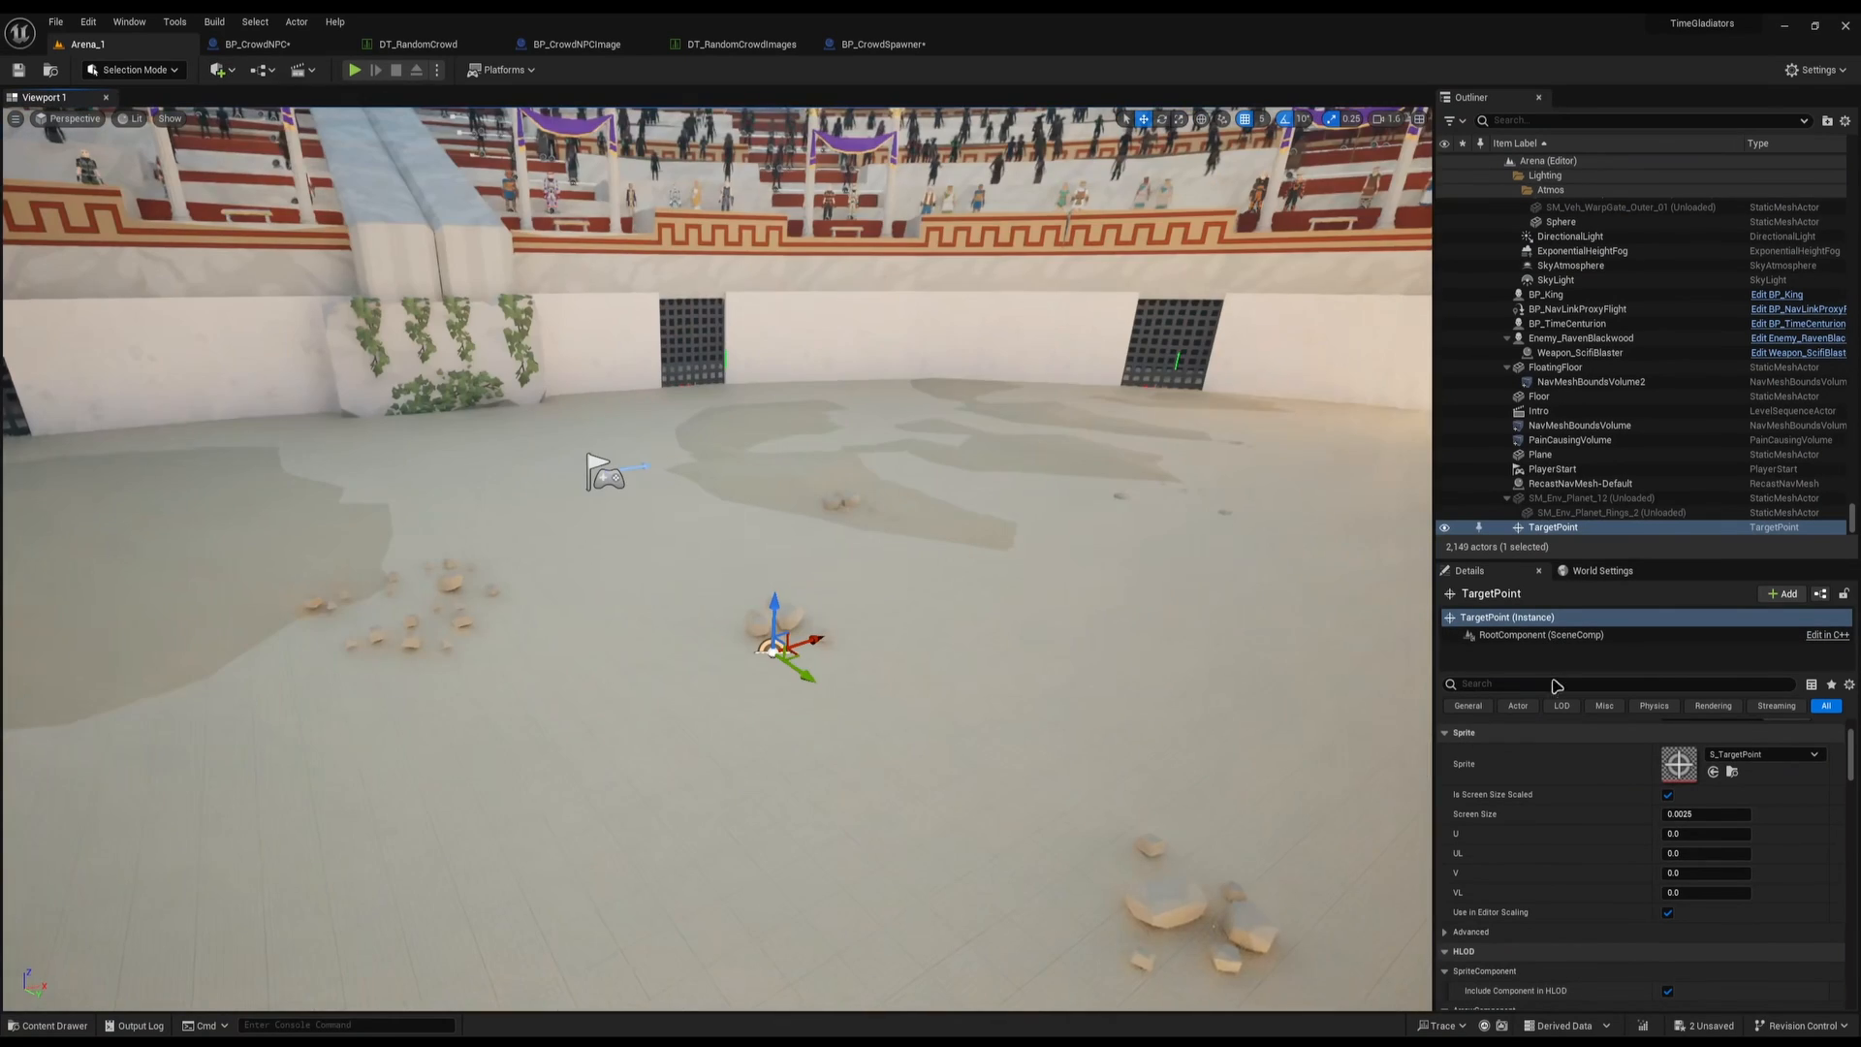
{"action": "left_click", "coordinate": [1534, 683]}
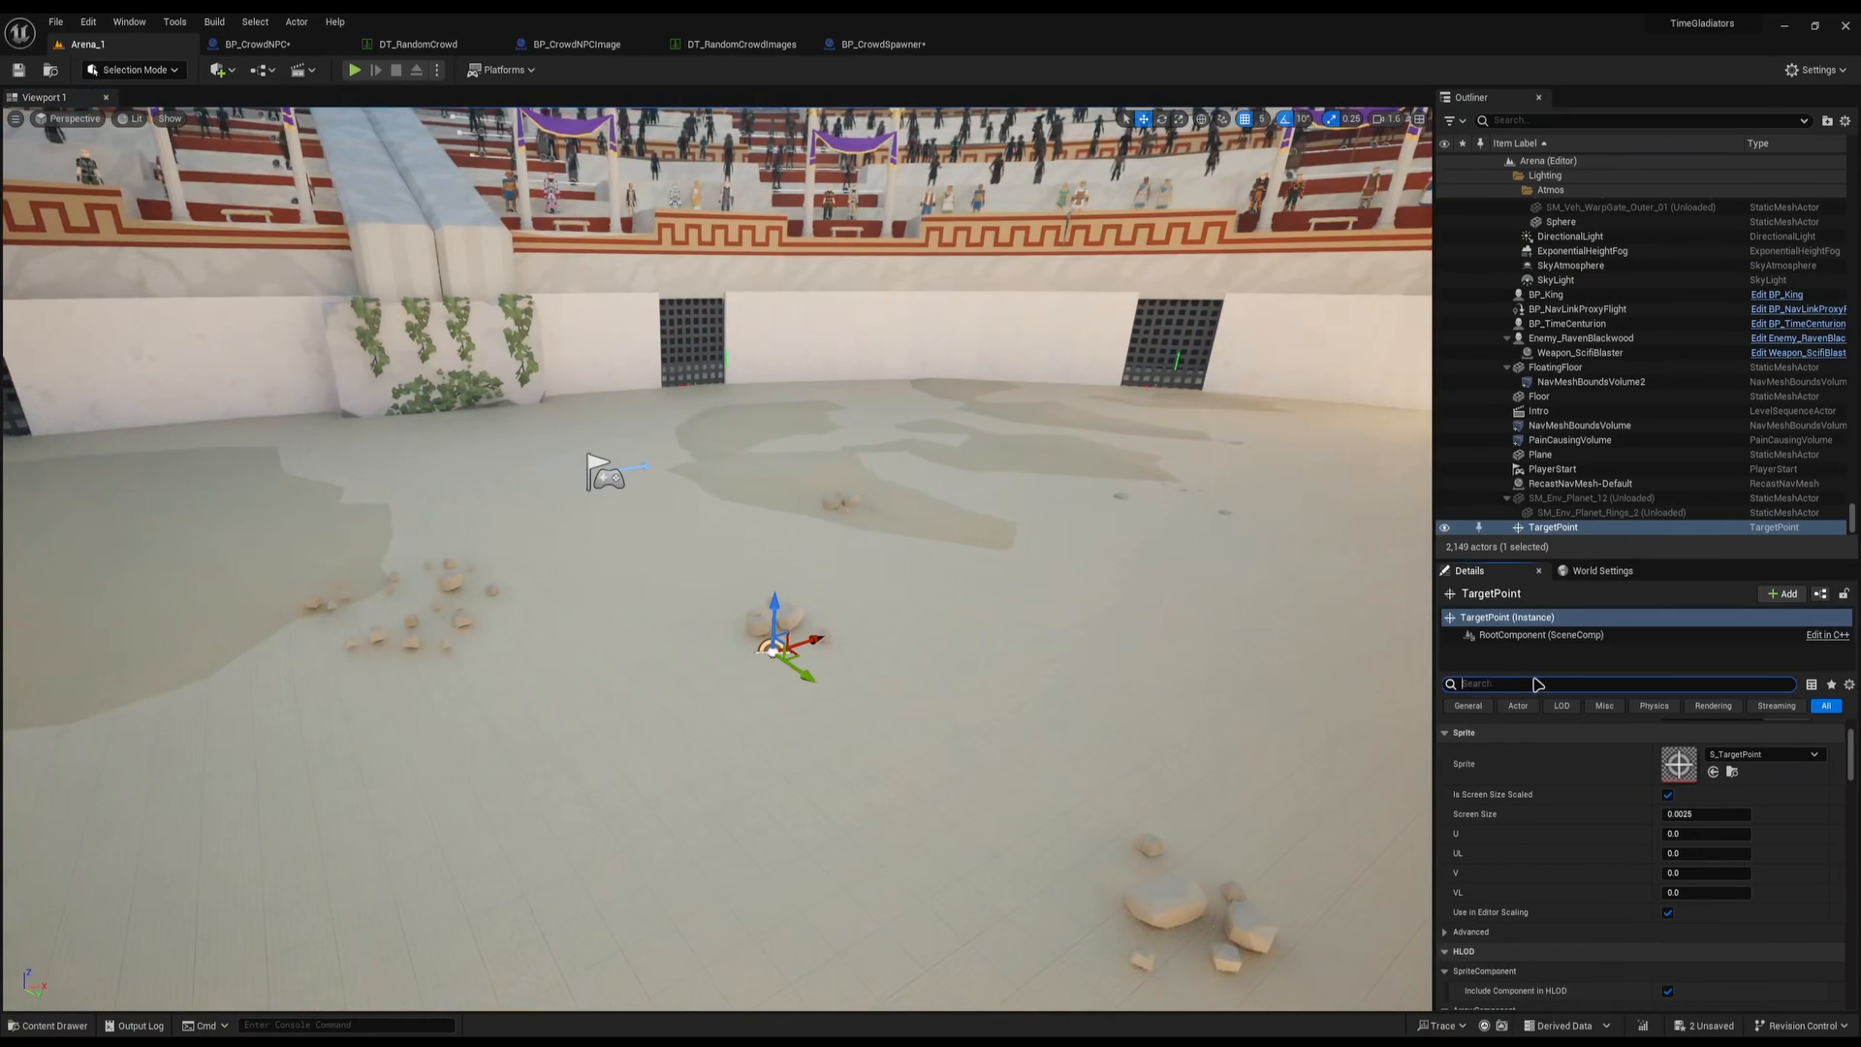
{"action": "left_click", "coordinate": [1450, 684]}
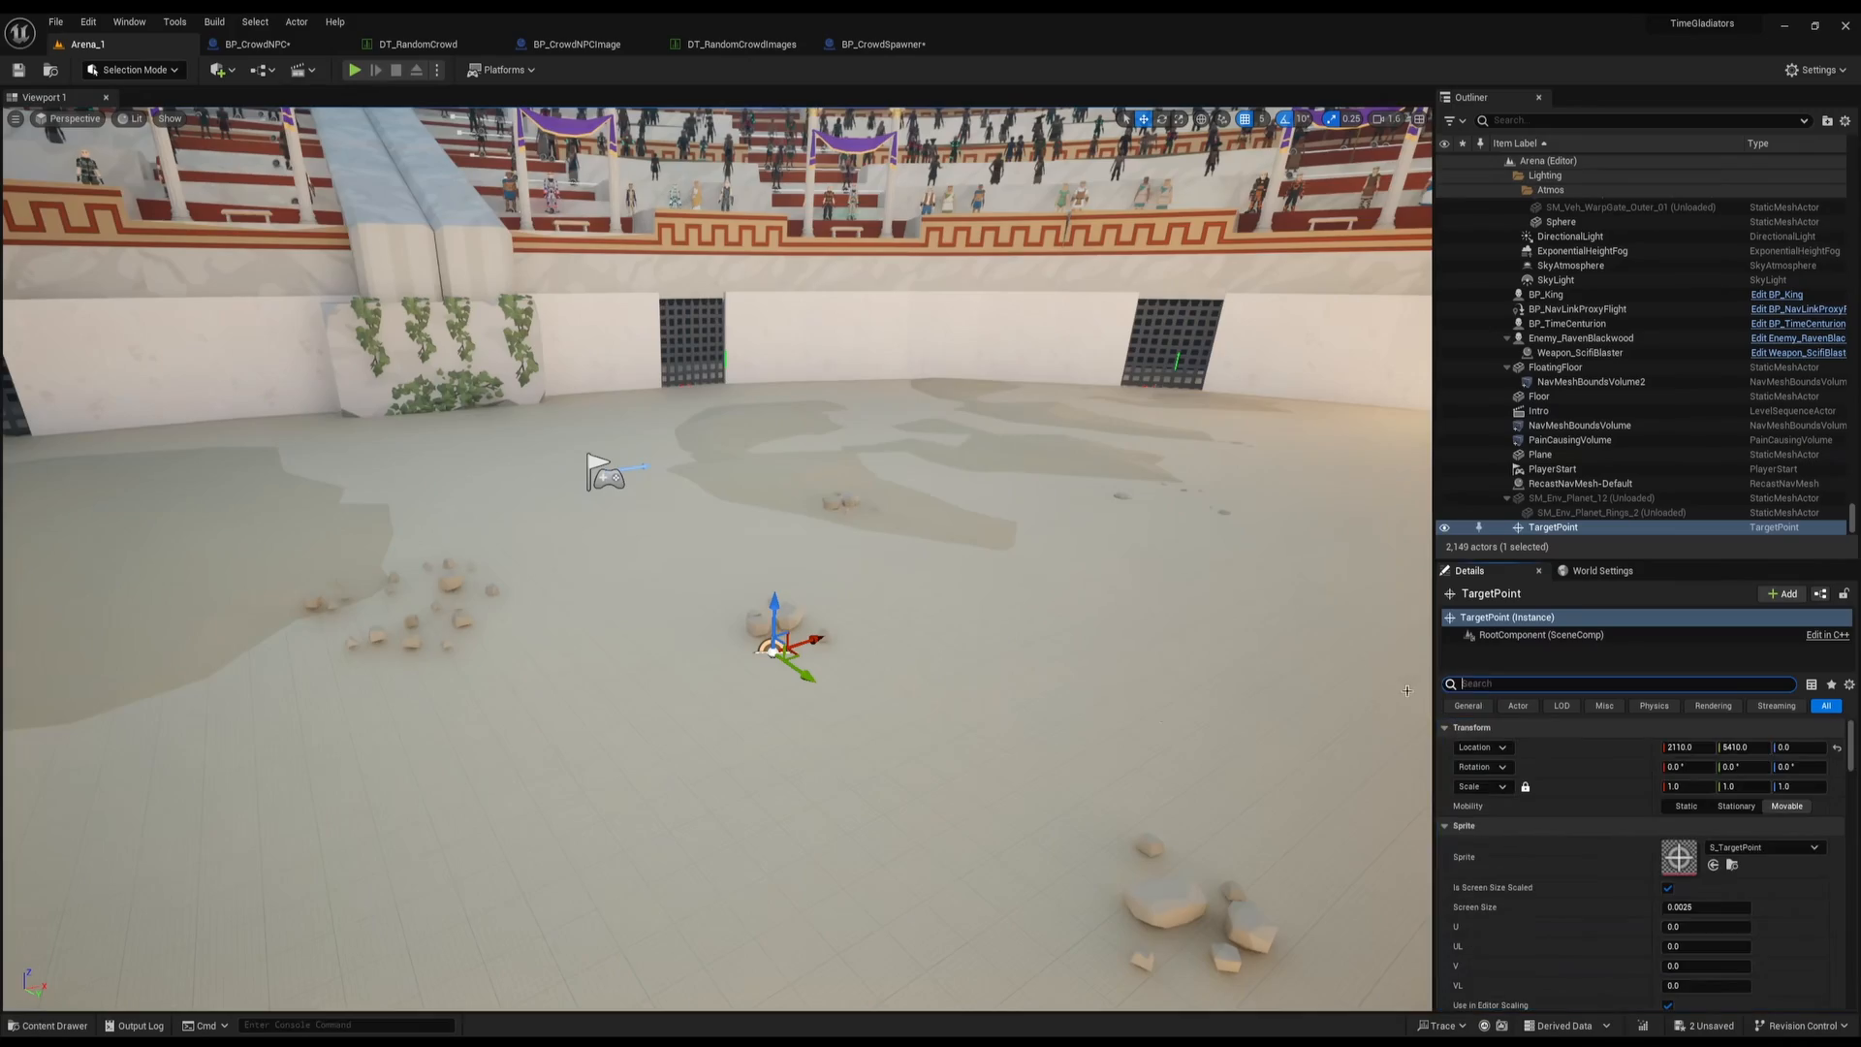
Move the TargetPoint along its Y axis across the arena floor, away from the rocks
{"action": "key", "text": "w"}
{"action": "right_click_drag", "start_coordinate": [1163, 640], "coordinate": [1270, 582]}
{"action": "key", "text": "s"}
{"action": "key", "text": "s"}
{"action": "right_click_drag", "start_coordinate": [766, 717], "coordinate": [841, 827]}
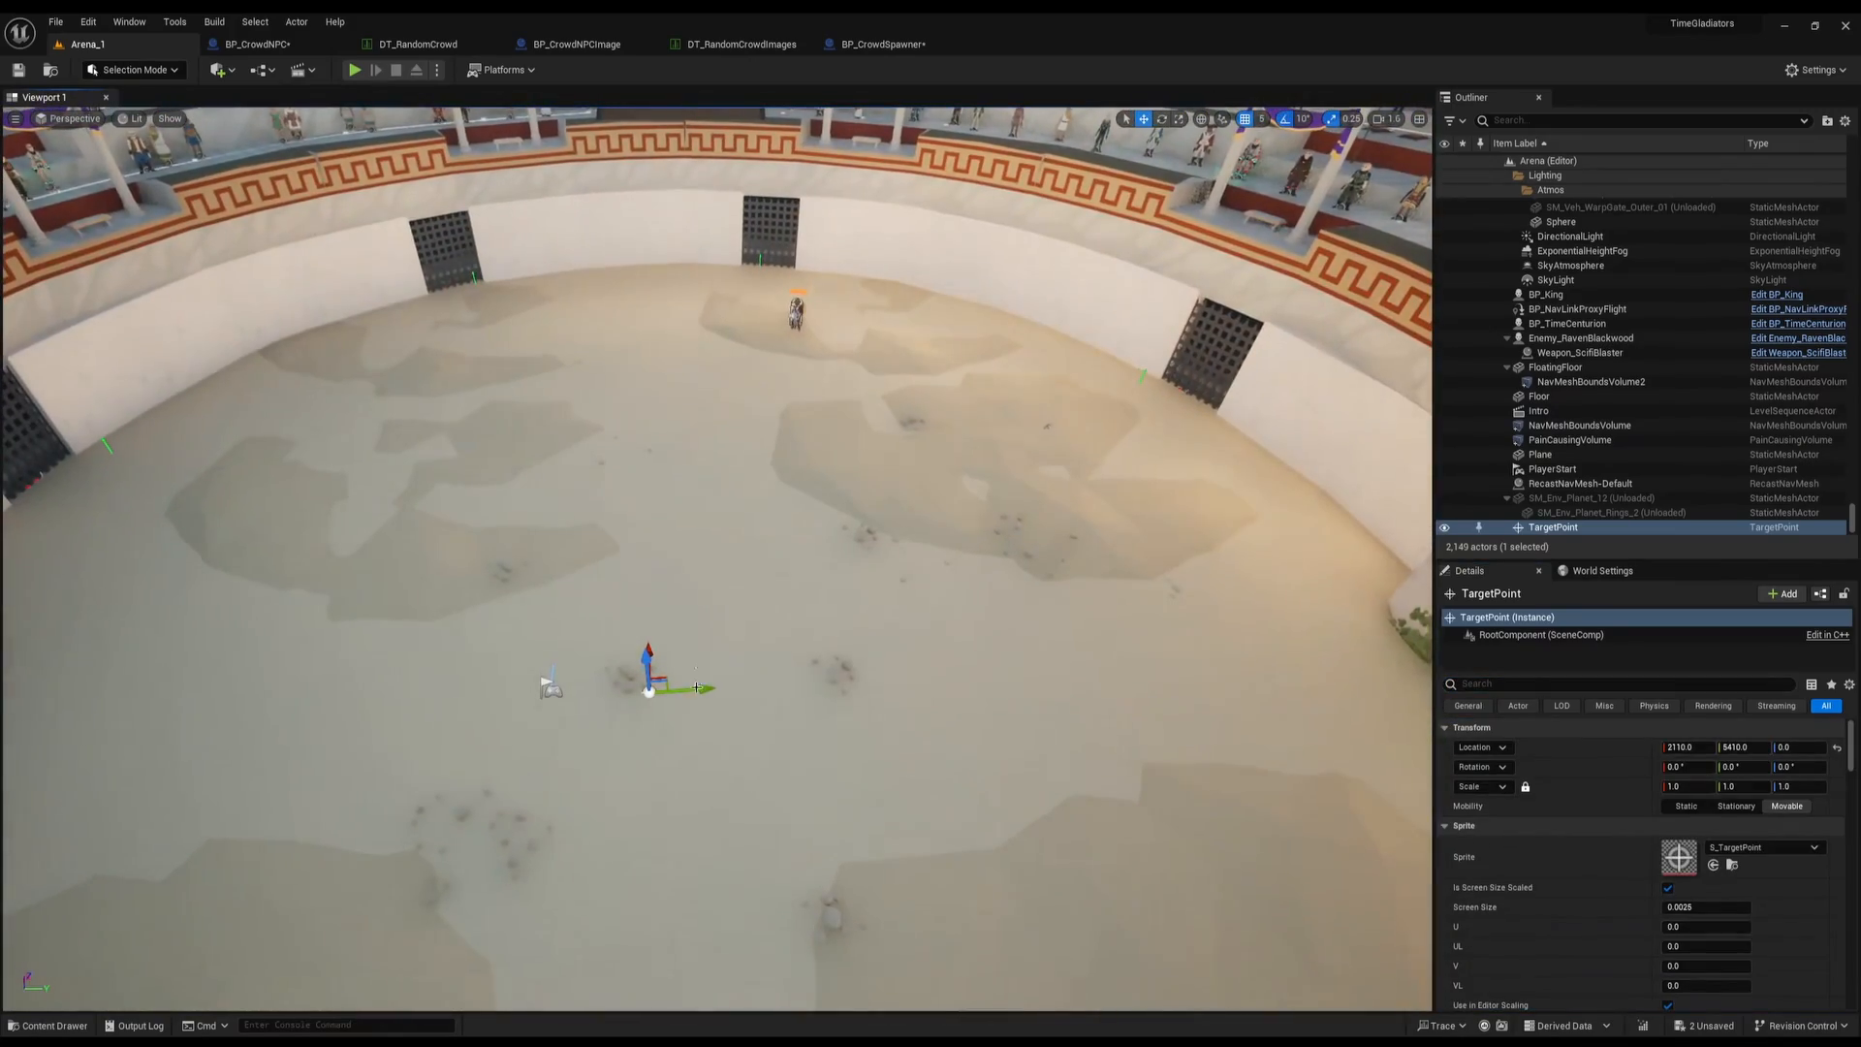
{"action": "left_click_drag", "start_coordinate": [696, 687], "coordinate": [1367, 645]}
{"action": "key", "text": "w"}
{"action": "right_click_drag", "start_coordinate": [1366, 644], "coordinate": [1570, 596]}
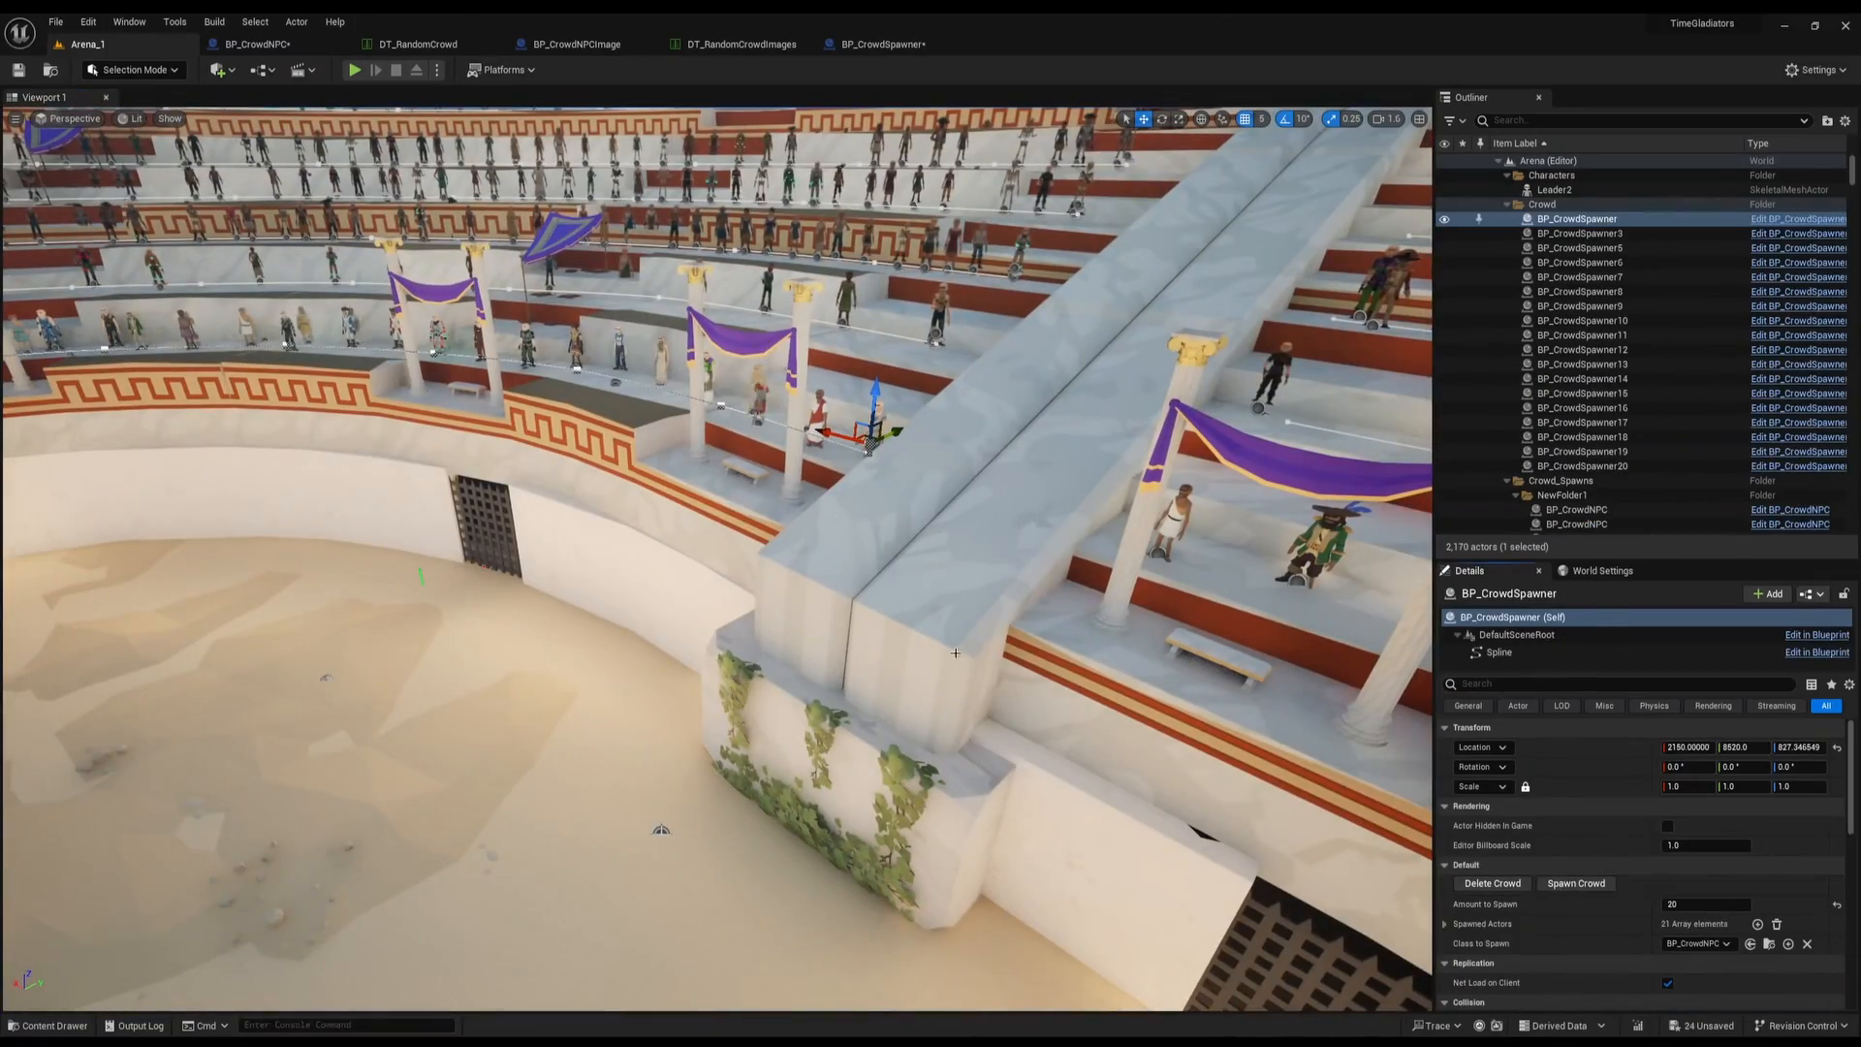
Examine which way the spawned crowd faces, viewing the stands from around the arena and from its floor
{"action": "right_click_drag", "start_coordinate": [956, 653], "coordinate": [751, 615]}
{"action": "key", "text": "w"}
{"action": "key", "text": "w"}
{"action": "key", "text": "s"}
{"action": "scroll", "coordinate": [902, 542], "scroll_direction": "down", "scroll_amount": 5}
{"action": "key", "text": "w"}
{"action": "key", "text": "s"}
{"action": "key", "text": "w"}
{"action": "key", "text": "s"}
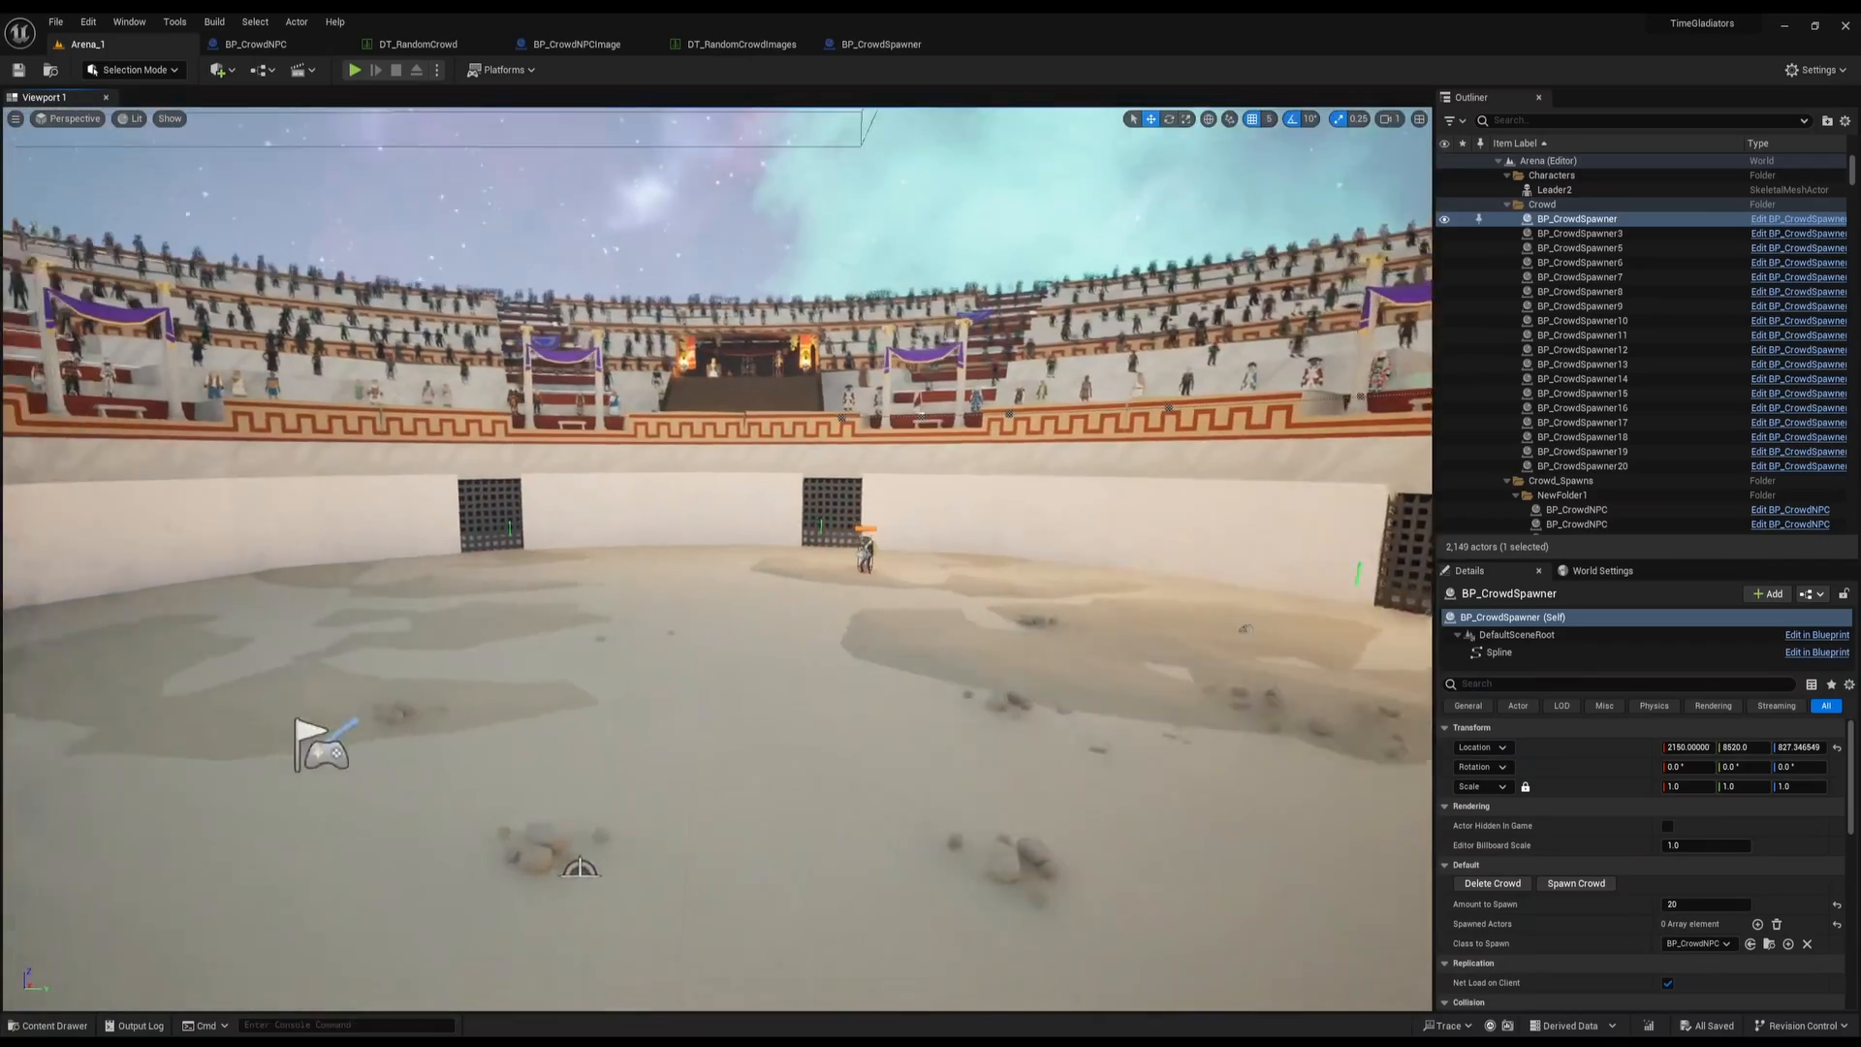
{"action": "right_click_drag", "start_coordinate": [751, 615], "coordinate": [1059, 610]}
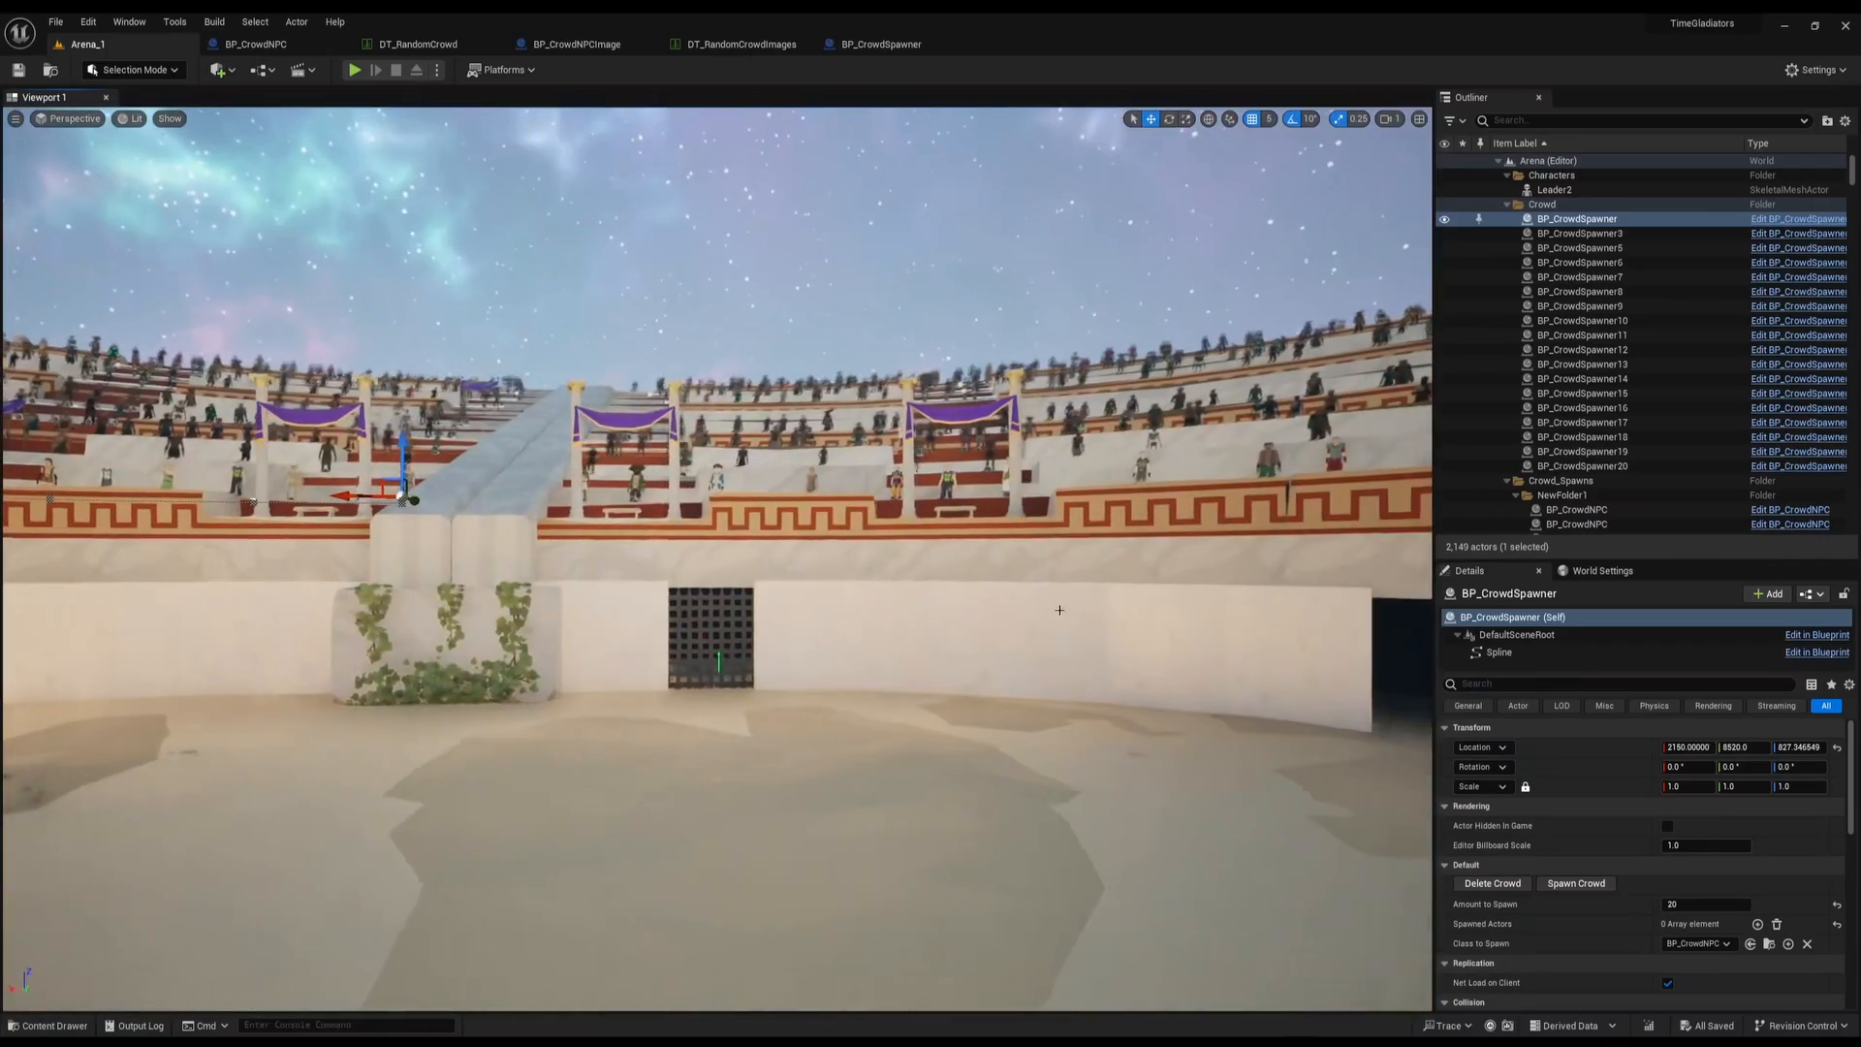
In BP_CrowdSpawner's Event Graph, nudge the Delete Crowd node slightly and review the DeleteCrowd and SpawnCrowd events
{"action": "left_click", "coordinate": [858, 45]}
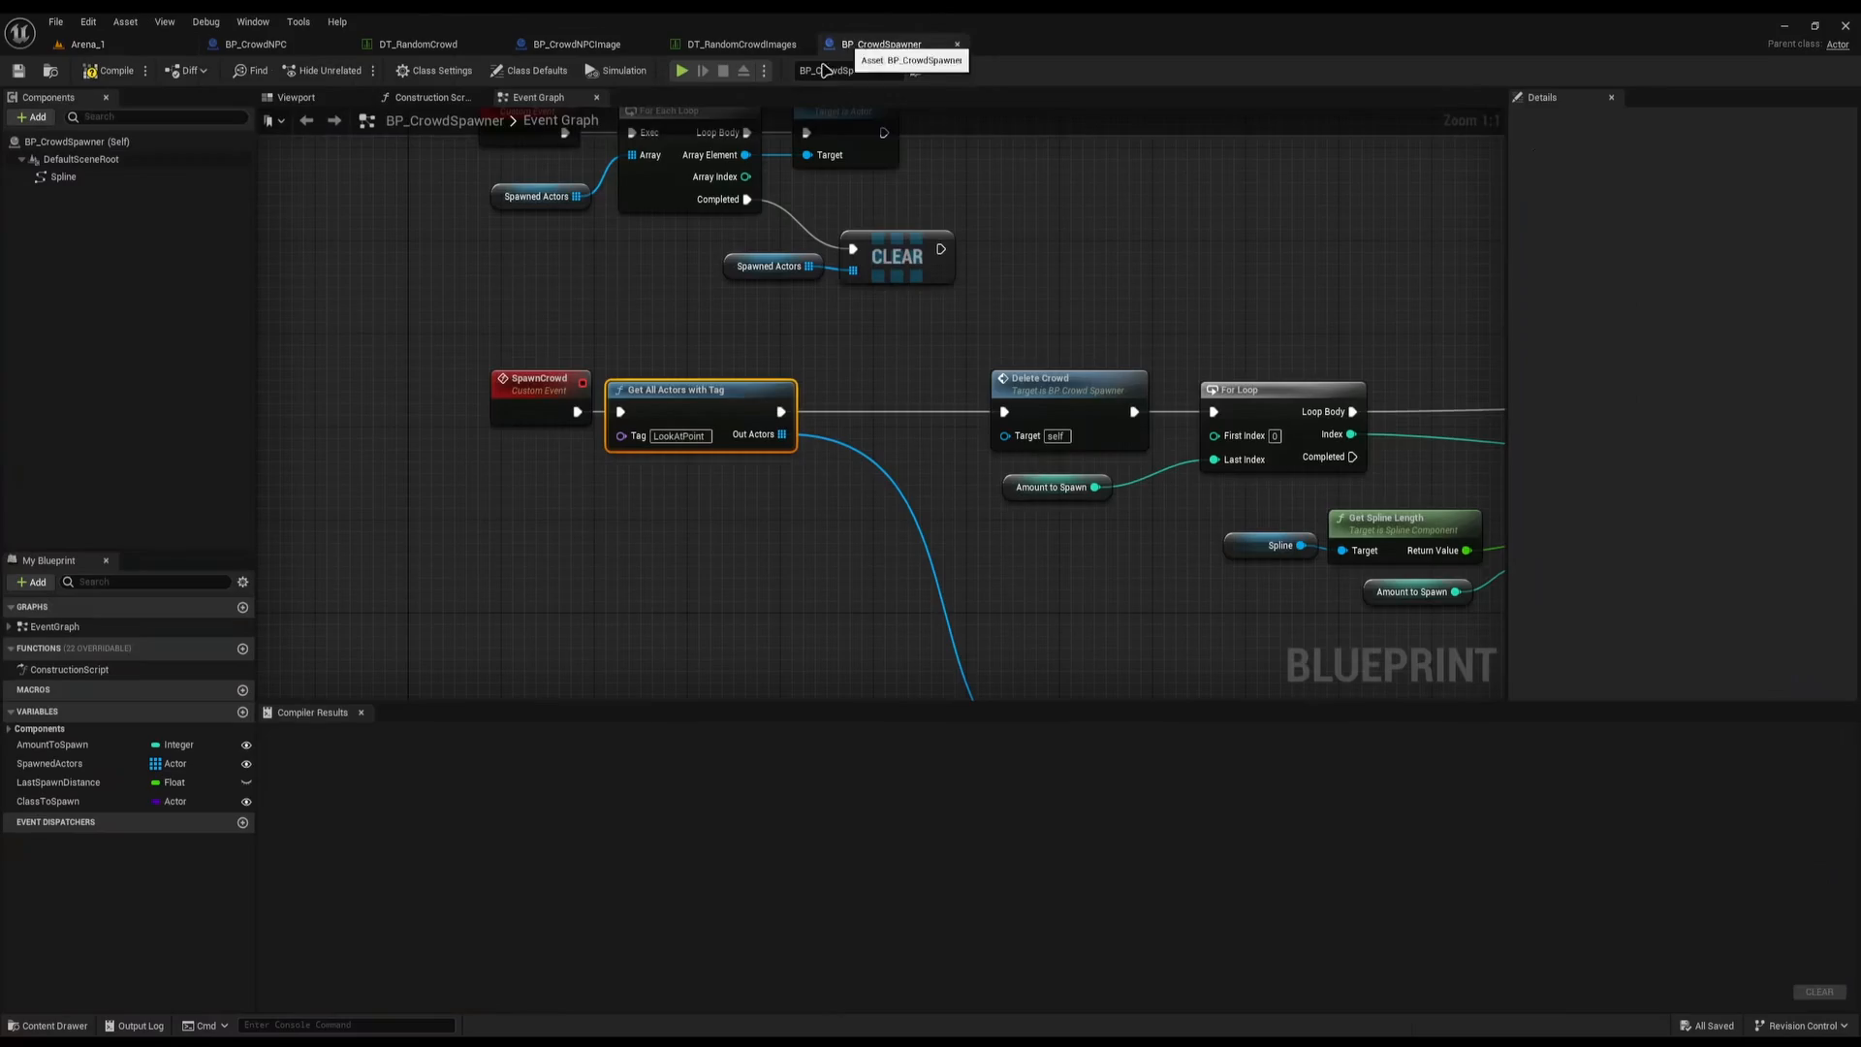
{"action": "left_click_drag", "start_coordinate": [623, 361], "coordinate": [846, 530]}
{"action": "right_click_drag", "start_coordinate": [868, 536], "coordinate": [486, 221]}
{"action": "right_click_drag", "start_coordinate": [720, 334], "coordinate": [875, 688]}
{"action": "left_click_drag", "start_coordinate": [850, 423], "coordinate": [816, 411]}
{"action": "right_click_drag", "start_coordinate": [669, 439], "coordinate": [760, 526]}
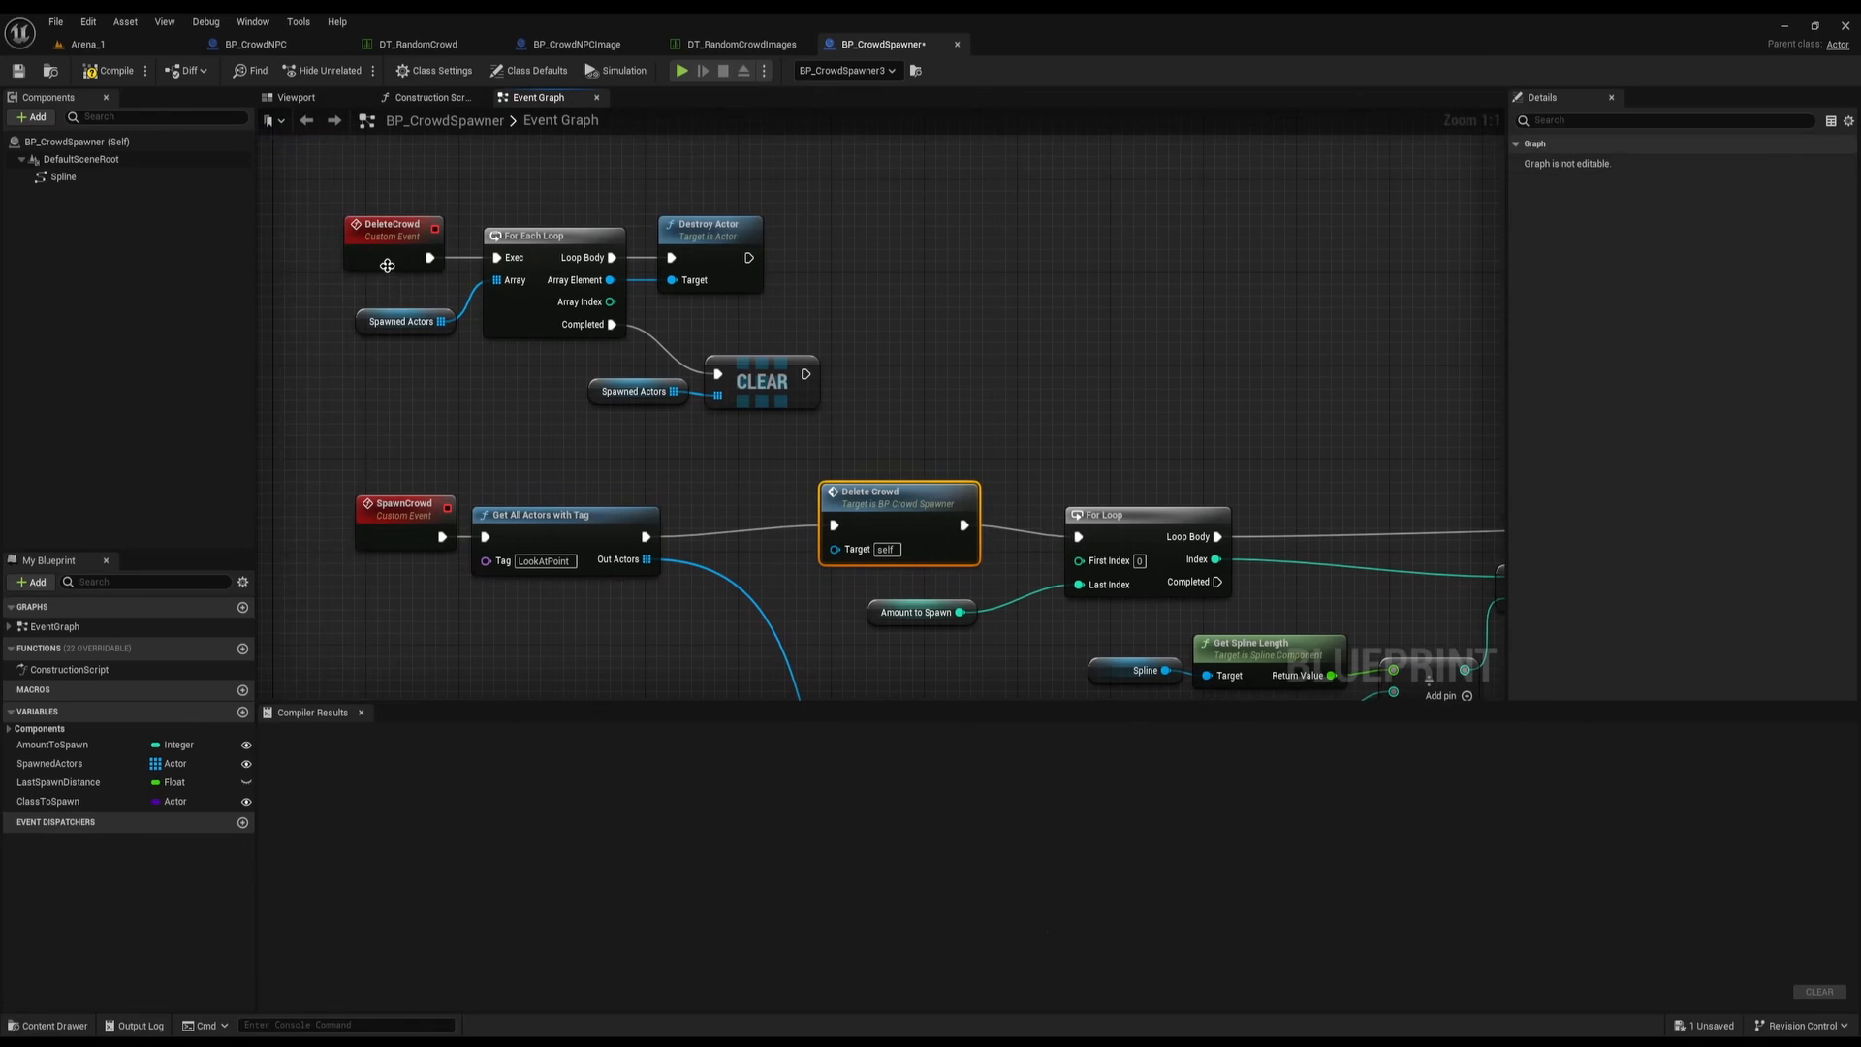
{"action": "left_click", "coordinate": [388, 254]}
{"action": "left_click", "coordinate": [391, 528]}
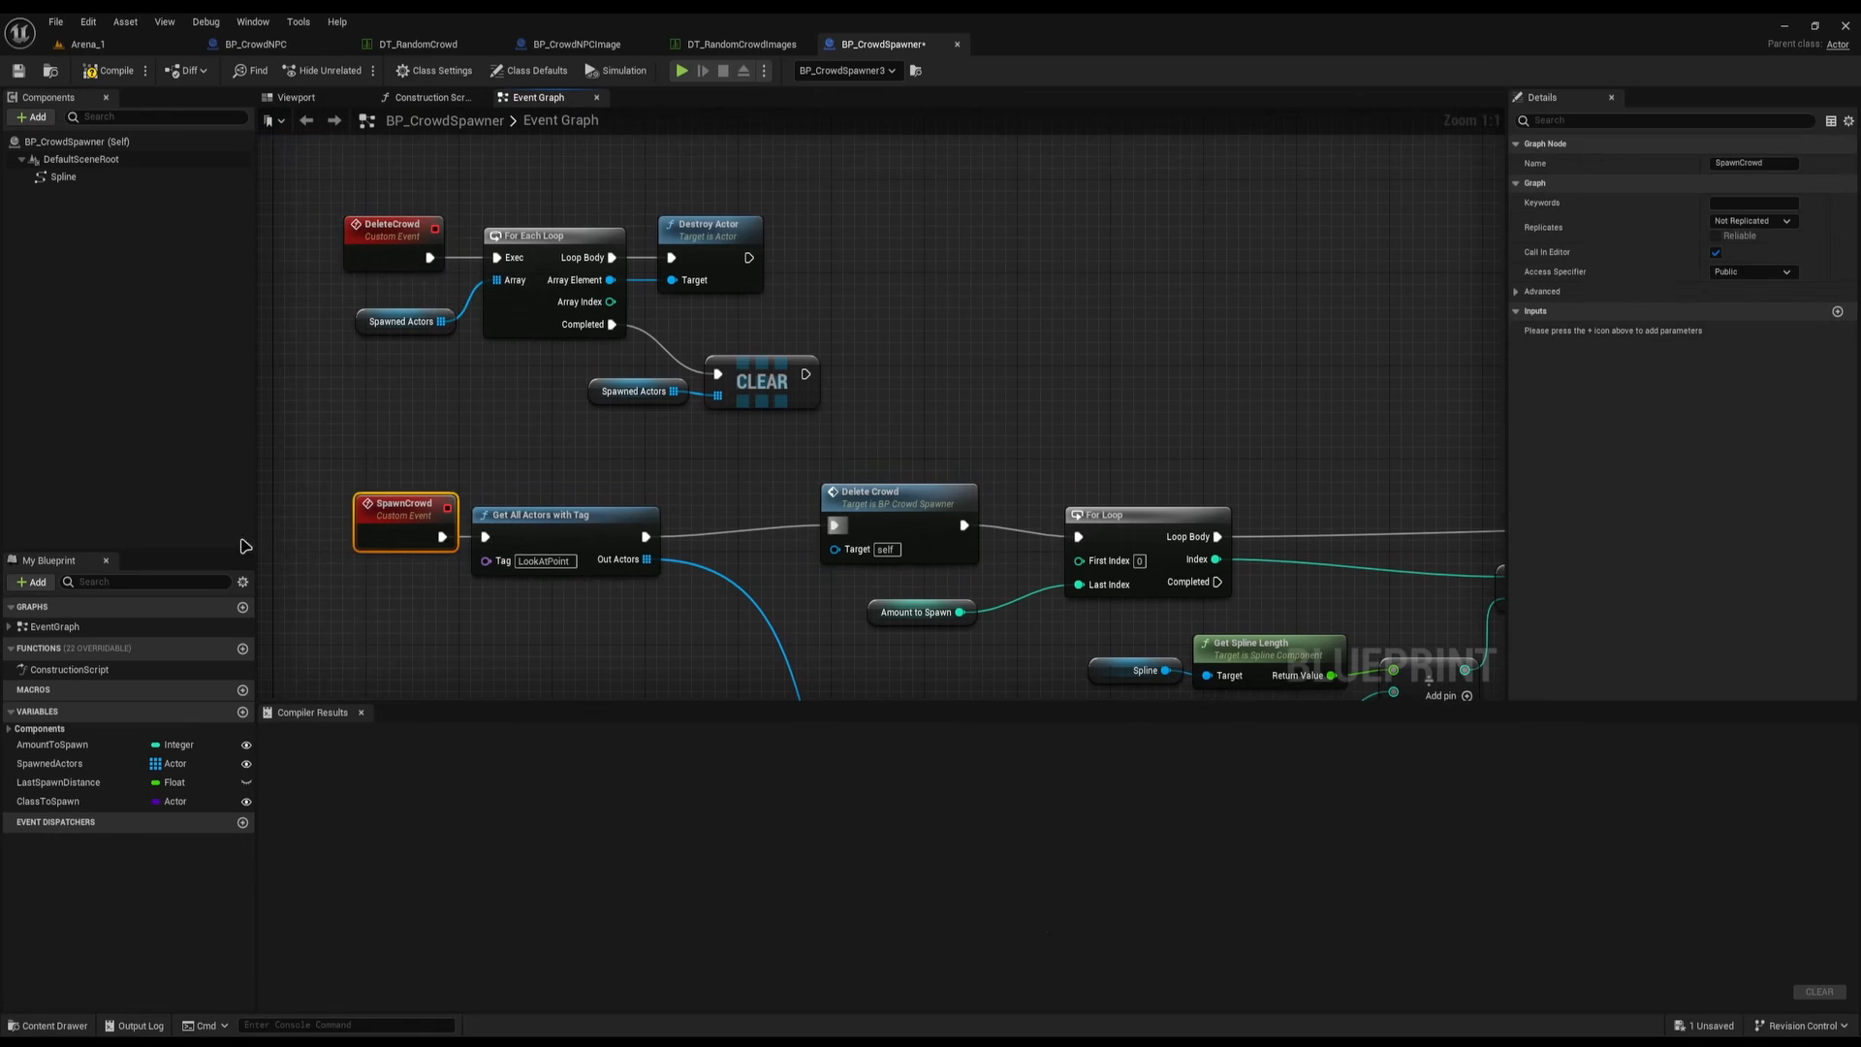
Examine the AmountToSpawn variable and how it feeds the Last Index of the SpawnCrowd For Loop
{"action": "right_click_drag", "start_coordinate": [1014, 527], "coordinate": [623, 410]}
{"action": "left_click", "coordinate": [485, 495]}
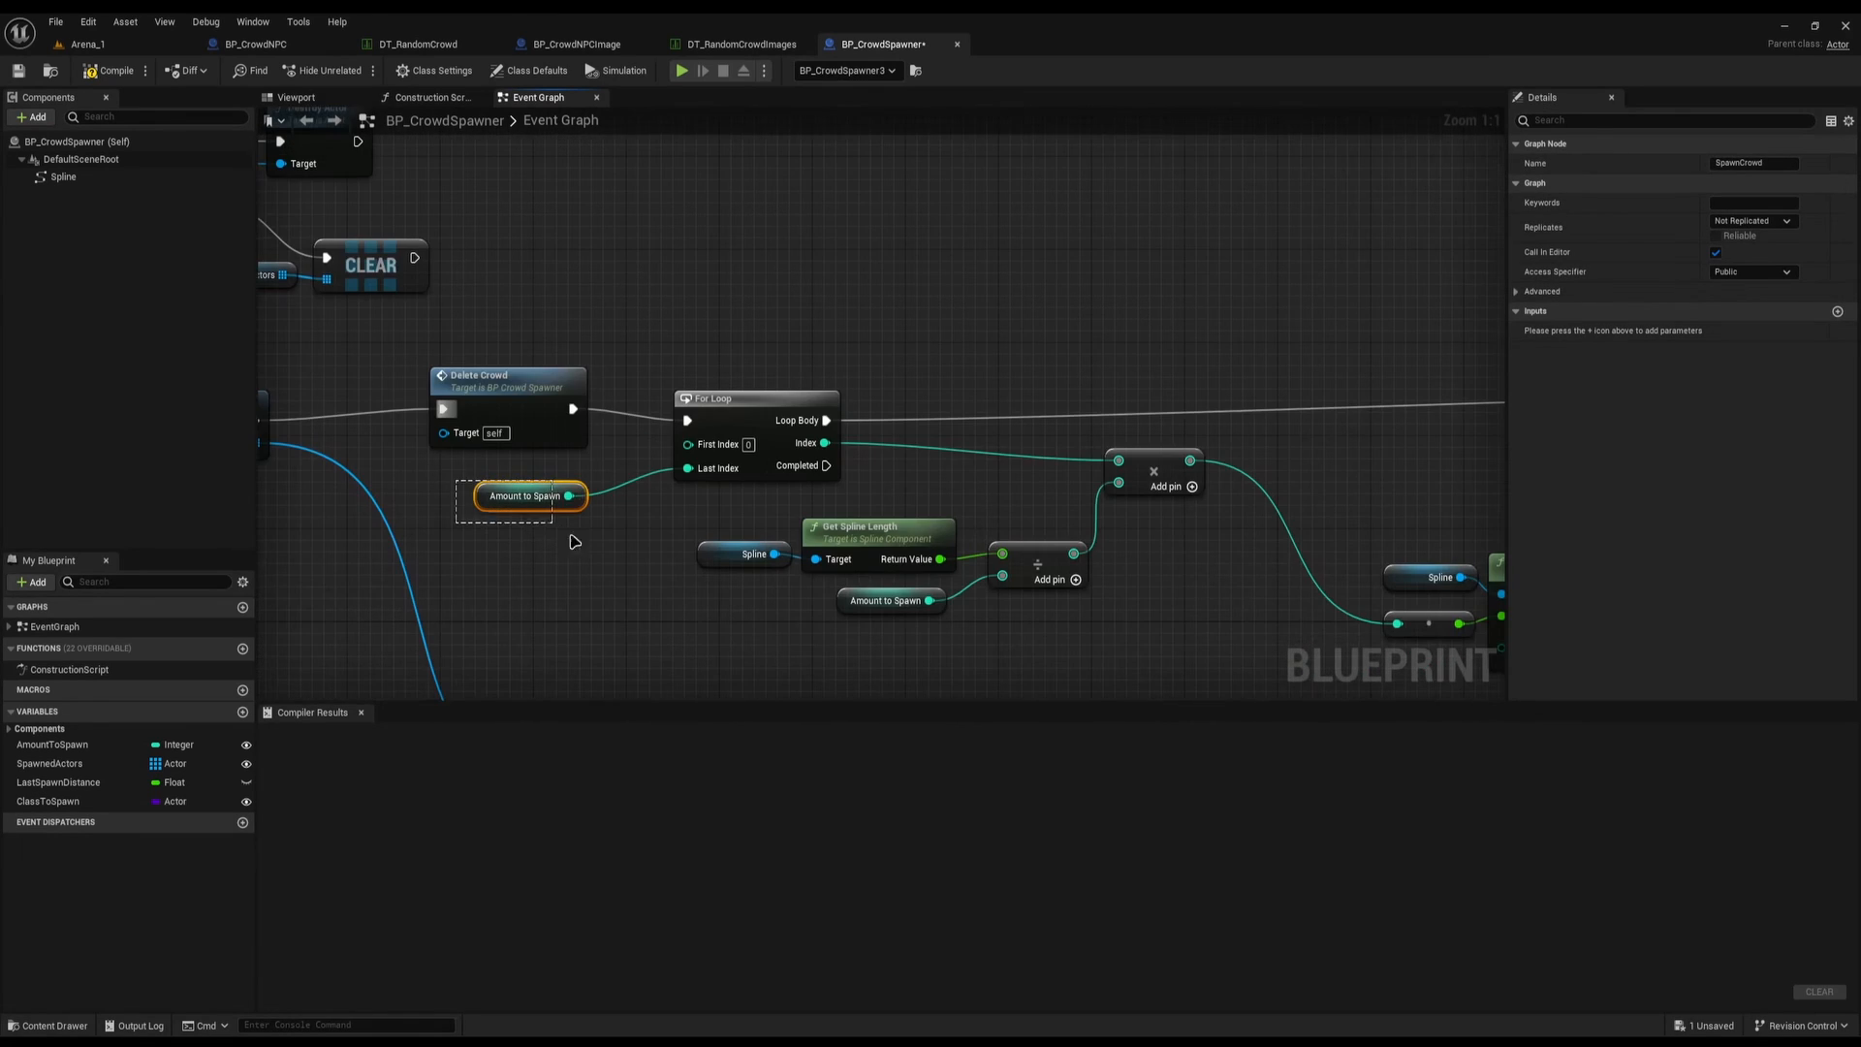
{"action": "left_click", "coordinate": [58, 744]}
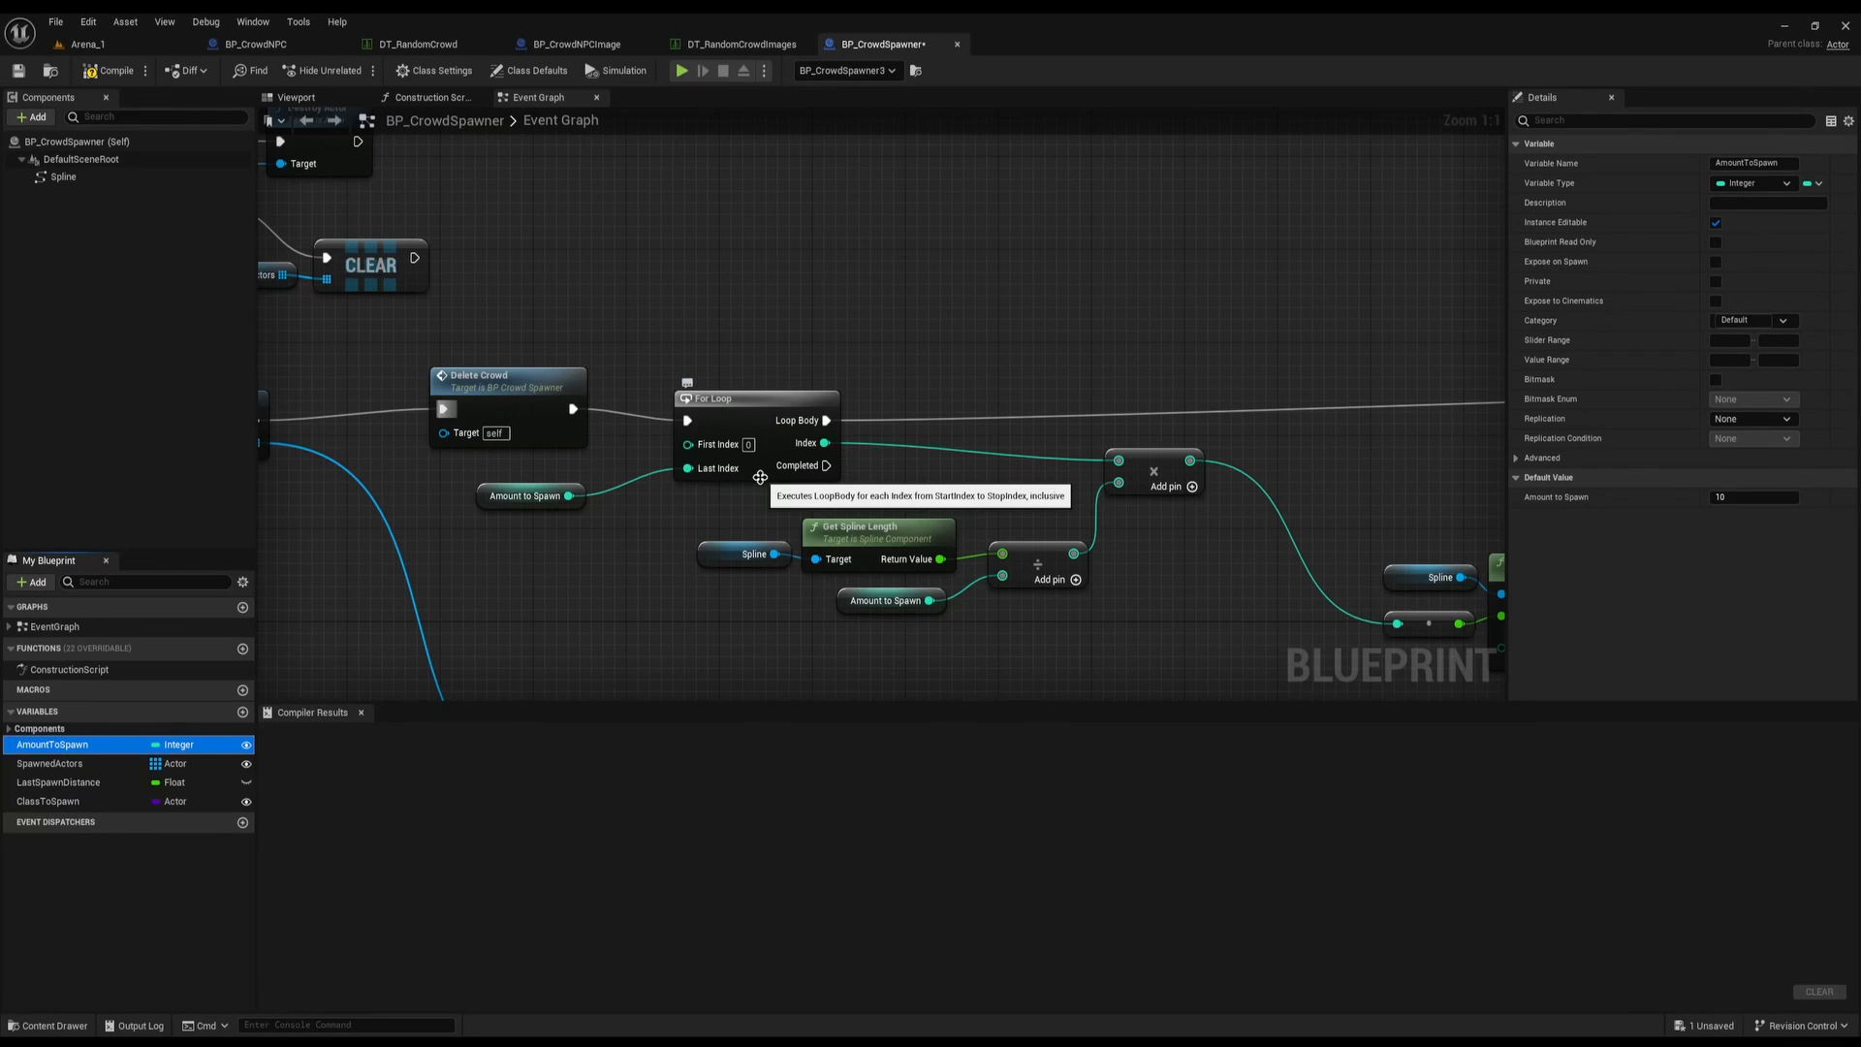
{"action": "right_click_drag", "start_coordinate": [792, 468], "coordinate": [680, 431]}
{"action": "left_click_drag", "start_coordinate": [604, 297], "coordinate": [761, 386]}
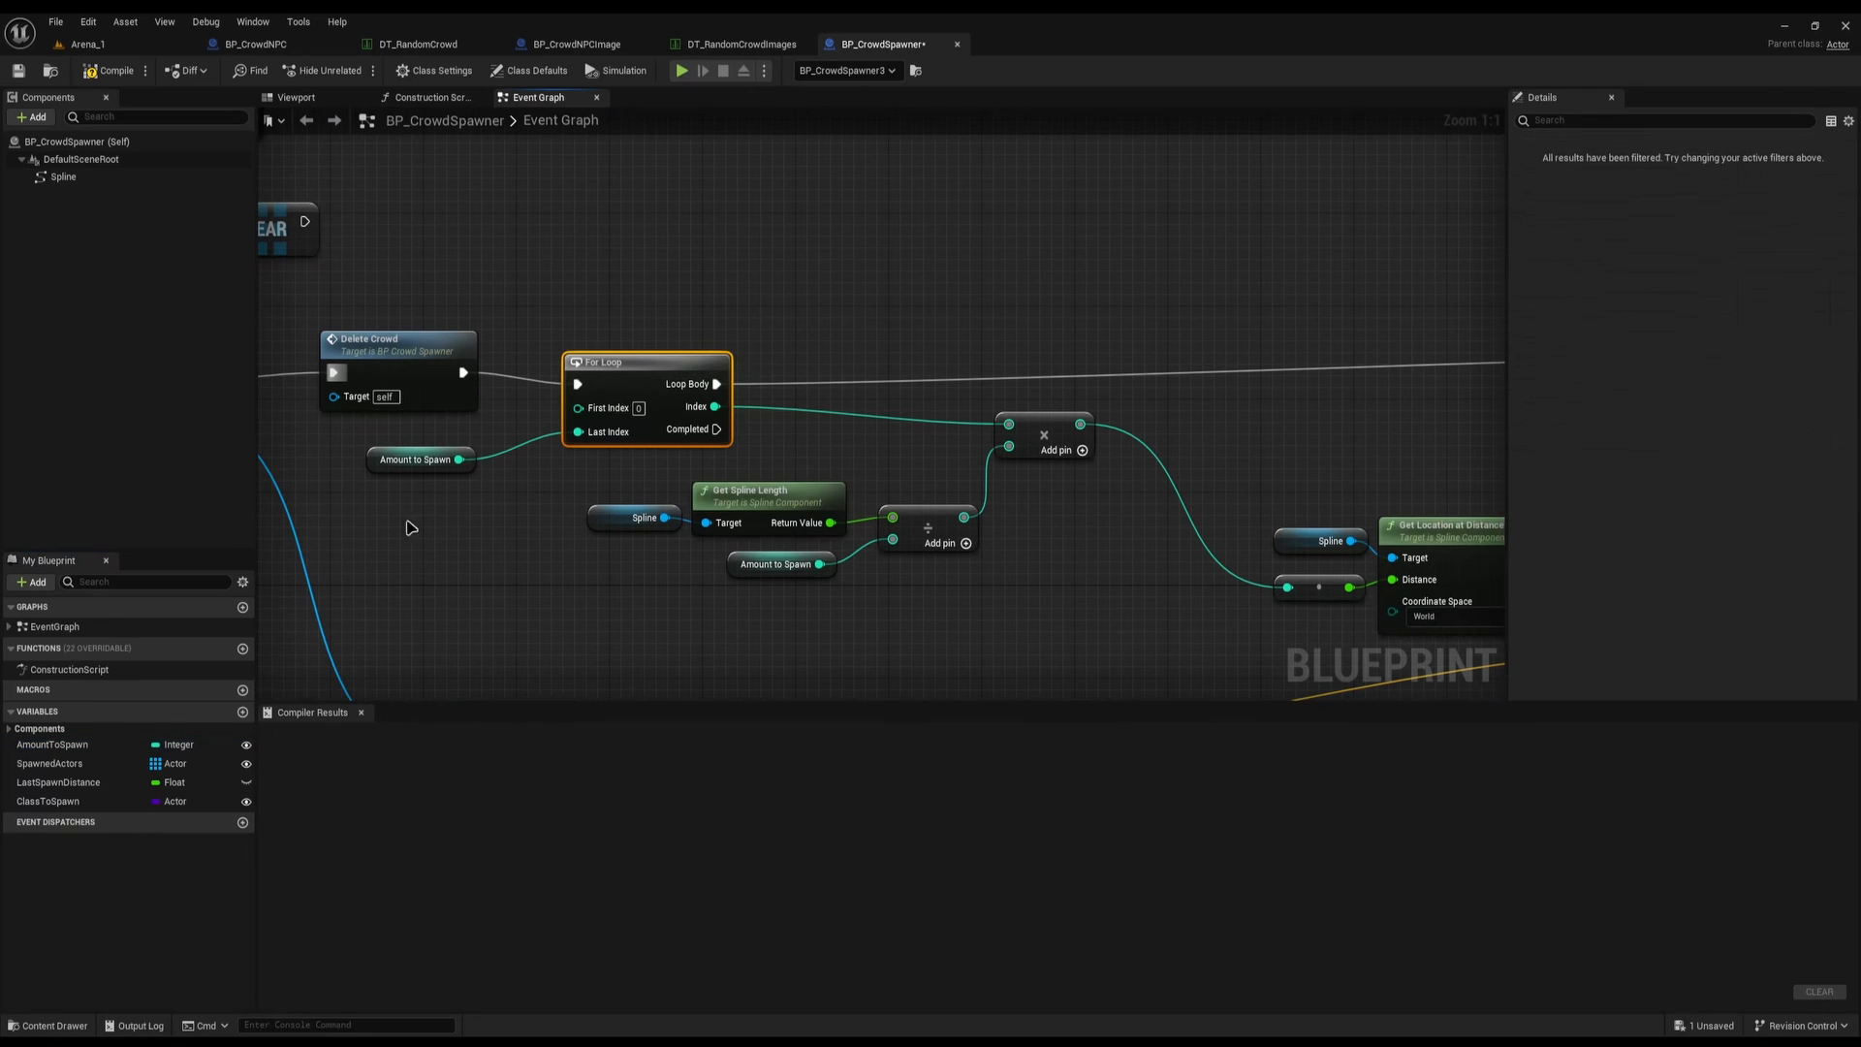
{"action": "left_click", "coordinate": [417, 460]}
{"action": "left_click", "coordinate": [640, 364]}
{"action": "right_click_drag", "start_coordinate": [662, 474], "coordinate": [508, 475]}
View the Spline component in the BP_CrowdSpawner viewport and compare it with the spawner splines placed in Arena_1
{"action": "left_click", "coordinate": [289, 98]}
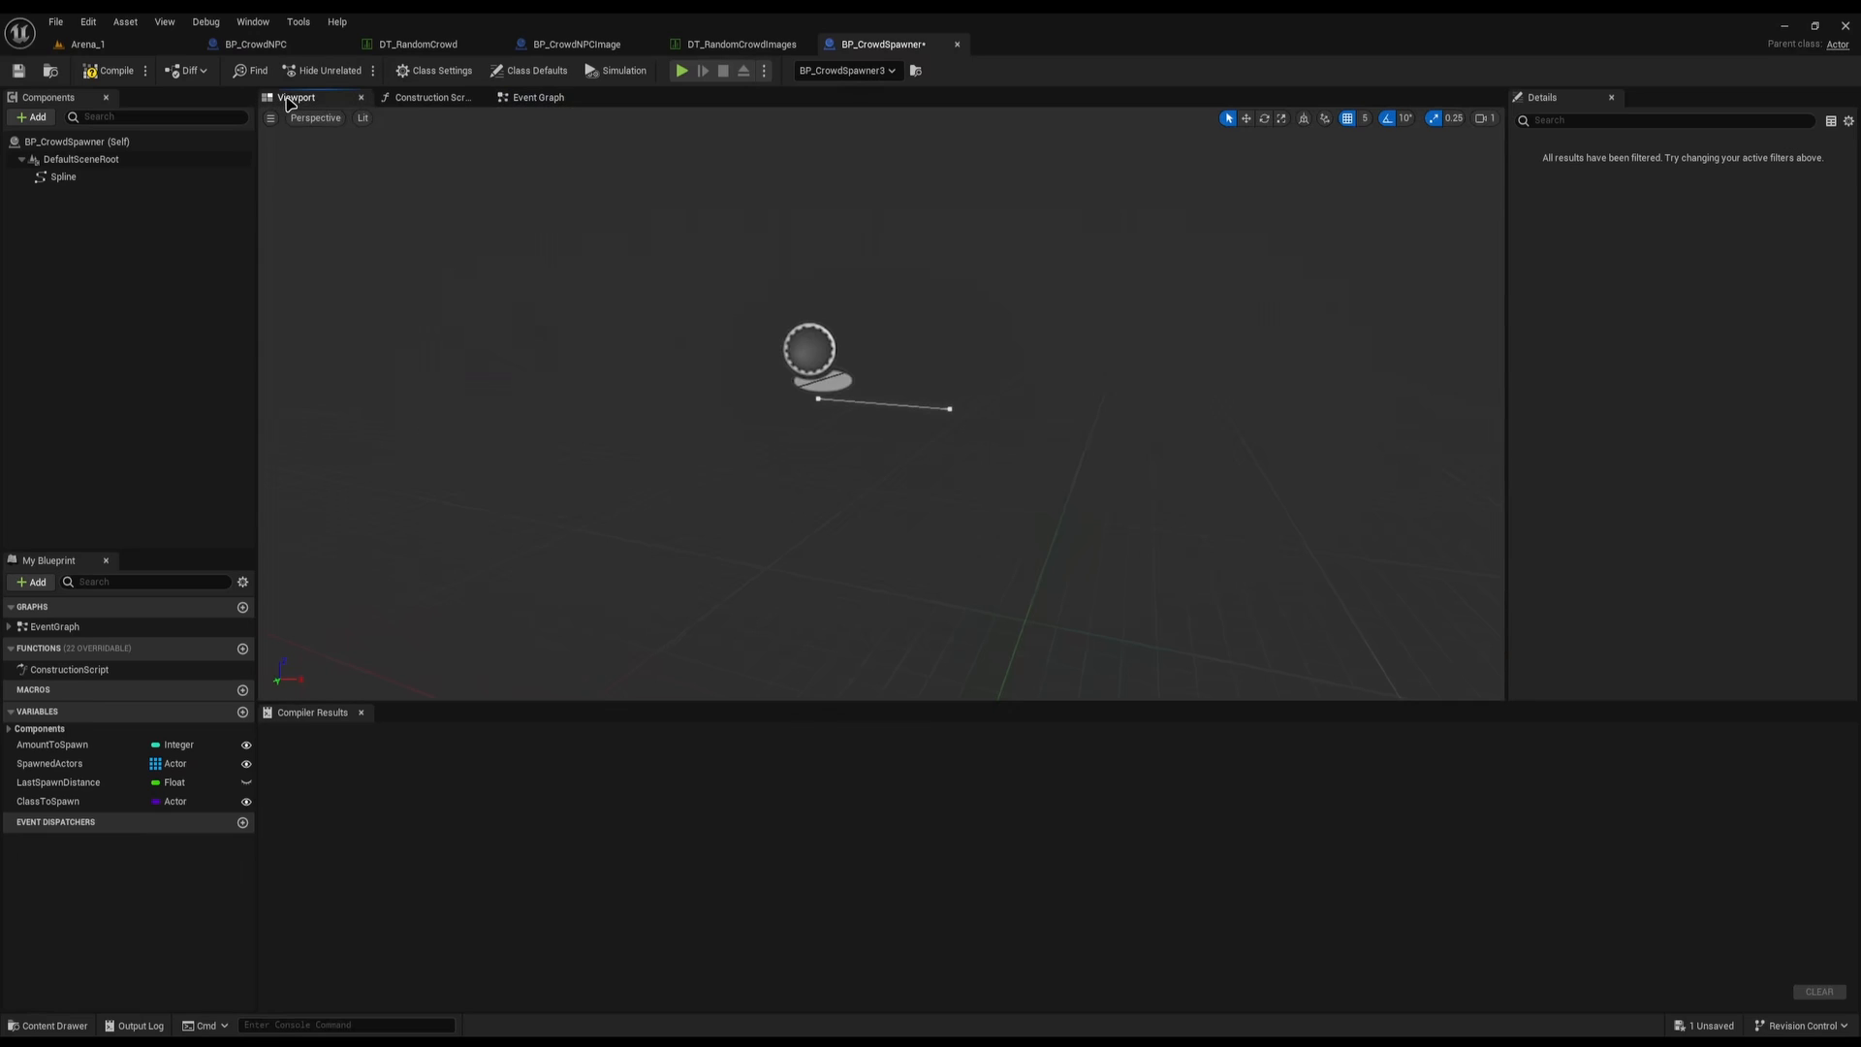
{"action": "left_click", "coordinate": [859, 402]}
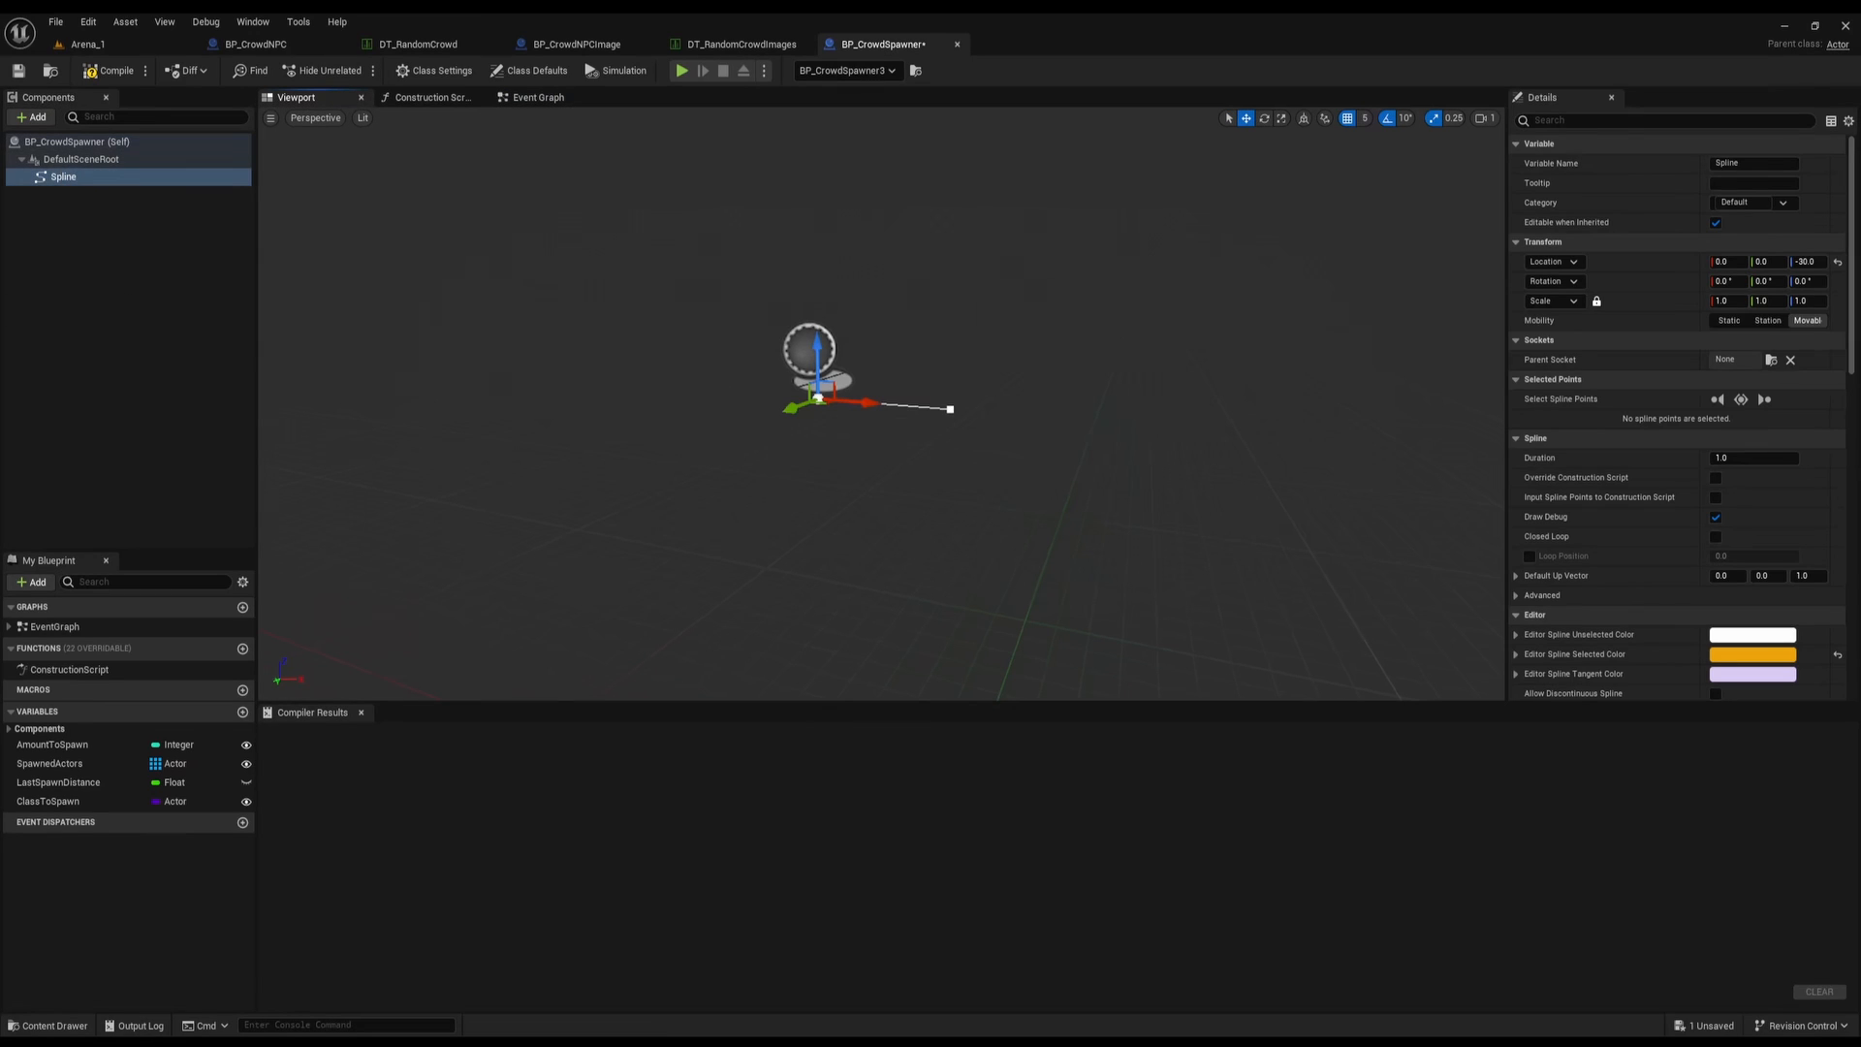
{"action": "right_click_drag", "start_coordinate": [1039, 390], "coordinate": [1014, 347]}
{"action": "key", "text": "w"}
{"action": "right_click_drag", "start_coordinate": [1002, 539], "coordinate": [810, 598]}
{"action": "scroll", "coordinate": [905, 569], "scroll_direction": "down", "scroll_amount": 1}
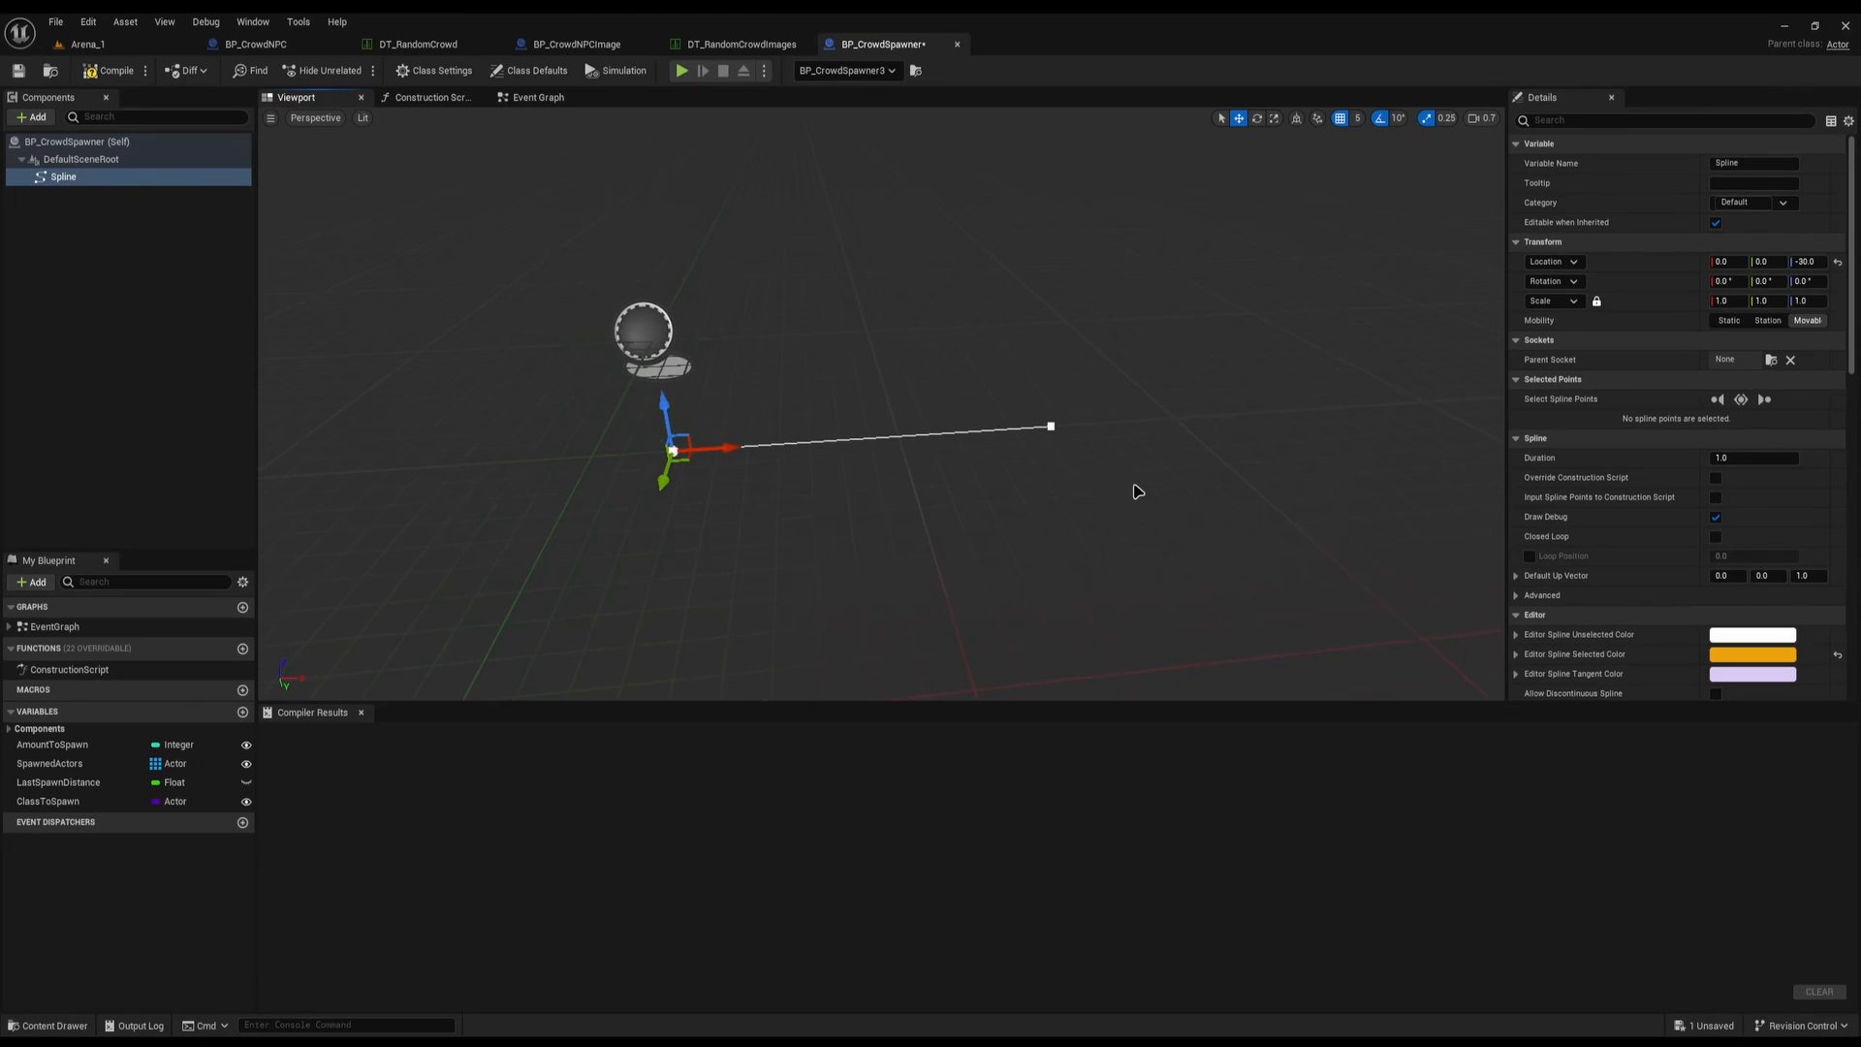
{"action": "left_click", "coordinate": [87, 43]}
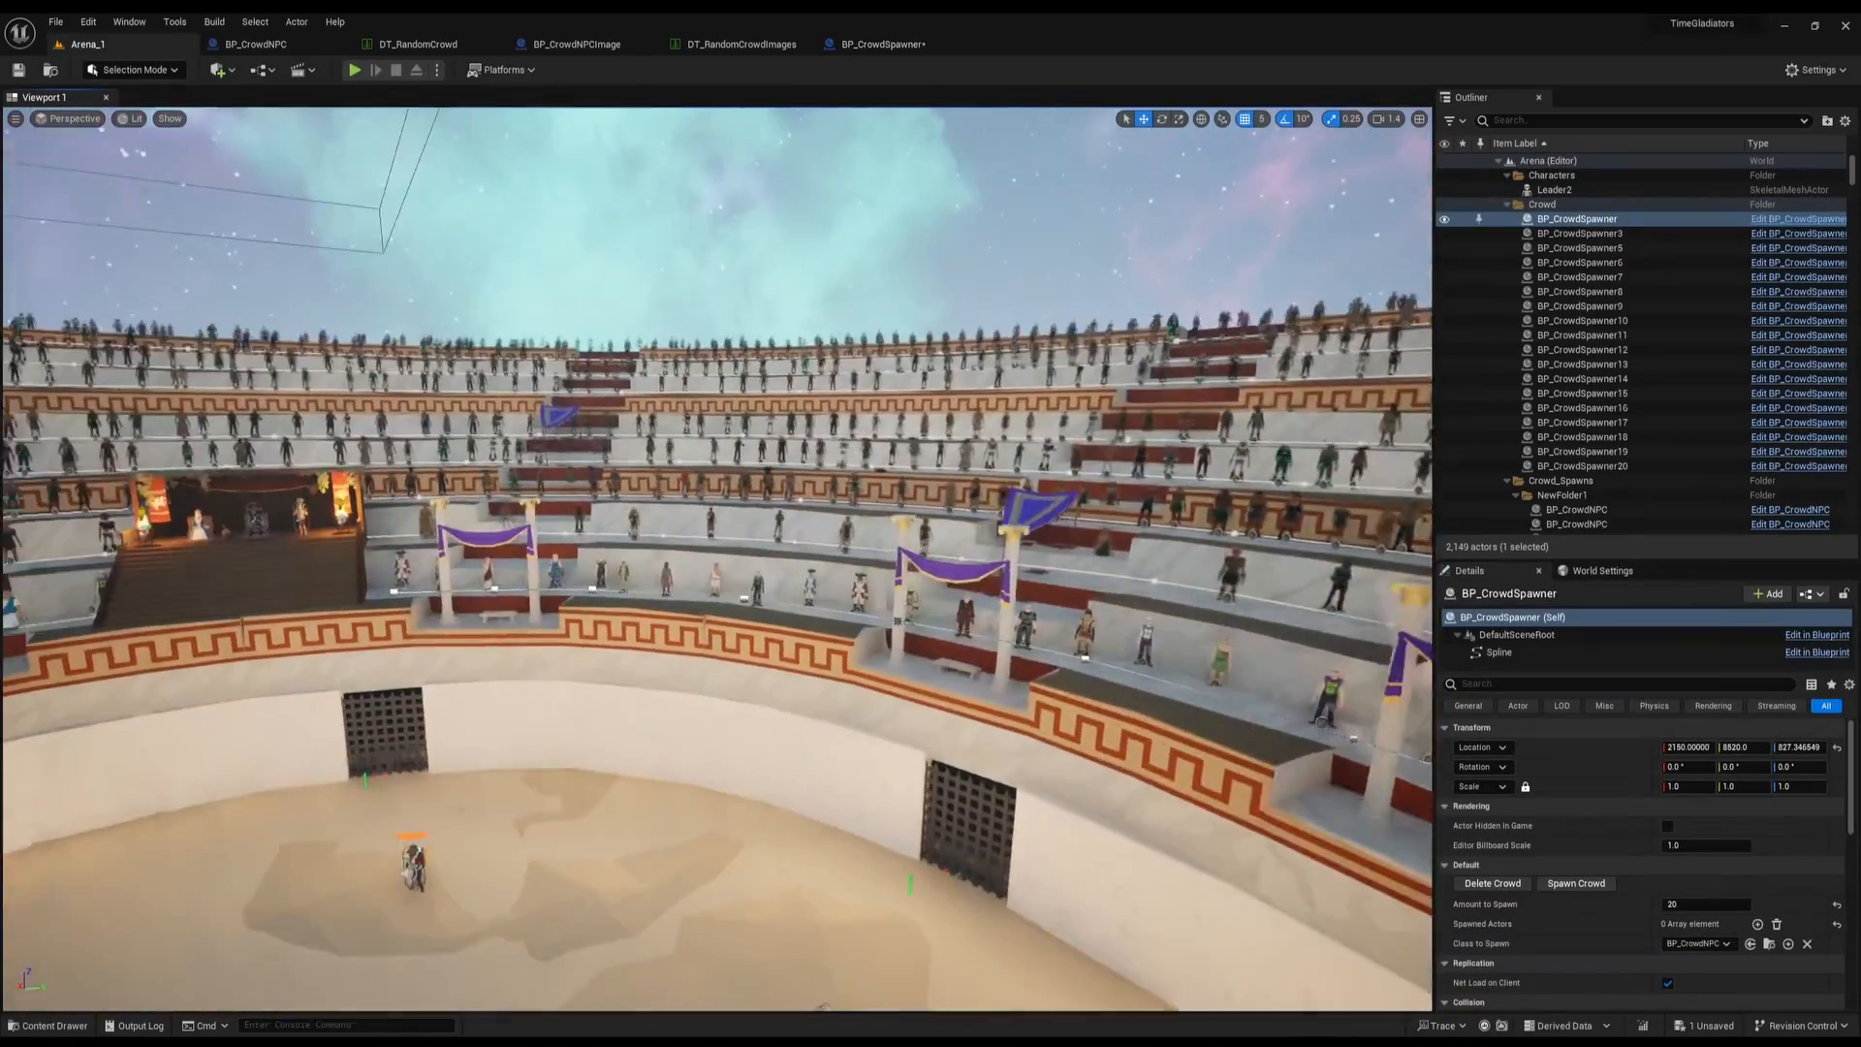
{"action": "mouse_move", "coordinate": [717, 559]}
{"action": "right_mouse_down"}
{"action": "mouse_move", "coordinate": [620, 554]}
{"action": "mouse_move", "coordinate": [1304, 564]}
{"action": "mouse_move", "coordinate": [717, 559]}
{"action": "right_mouse_up"}
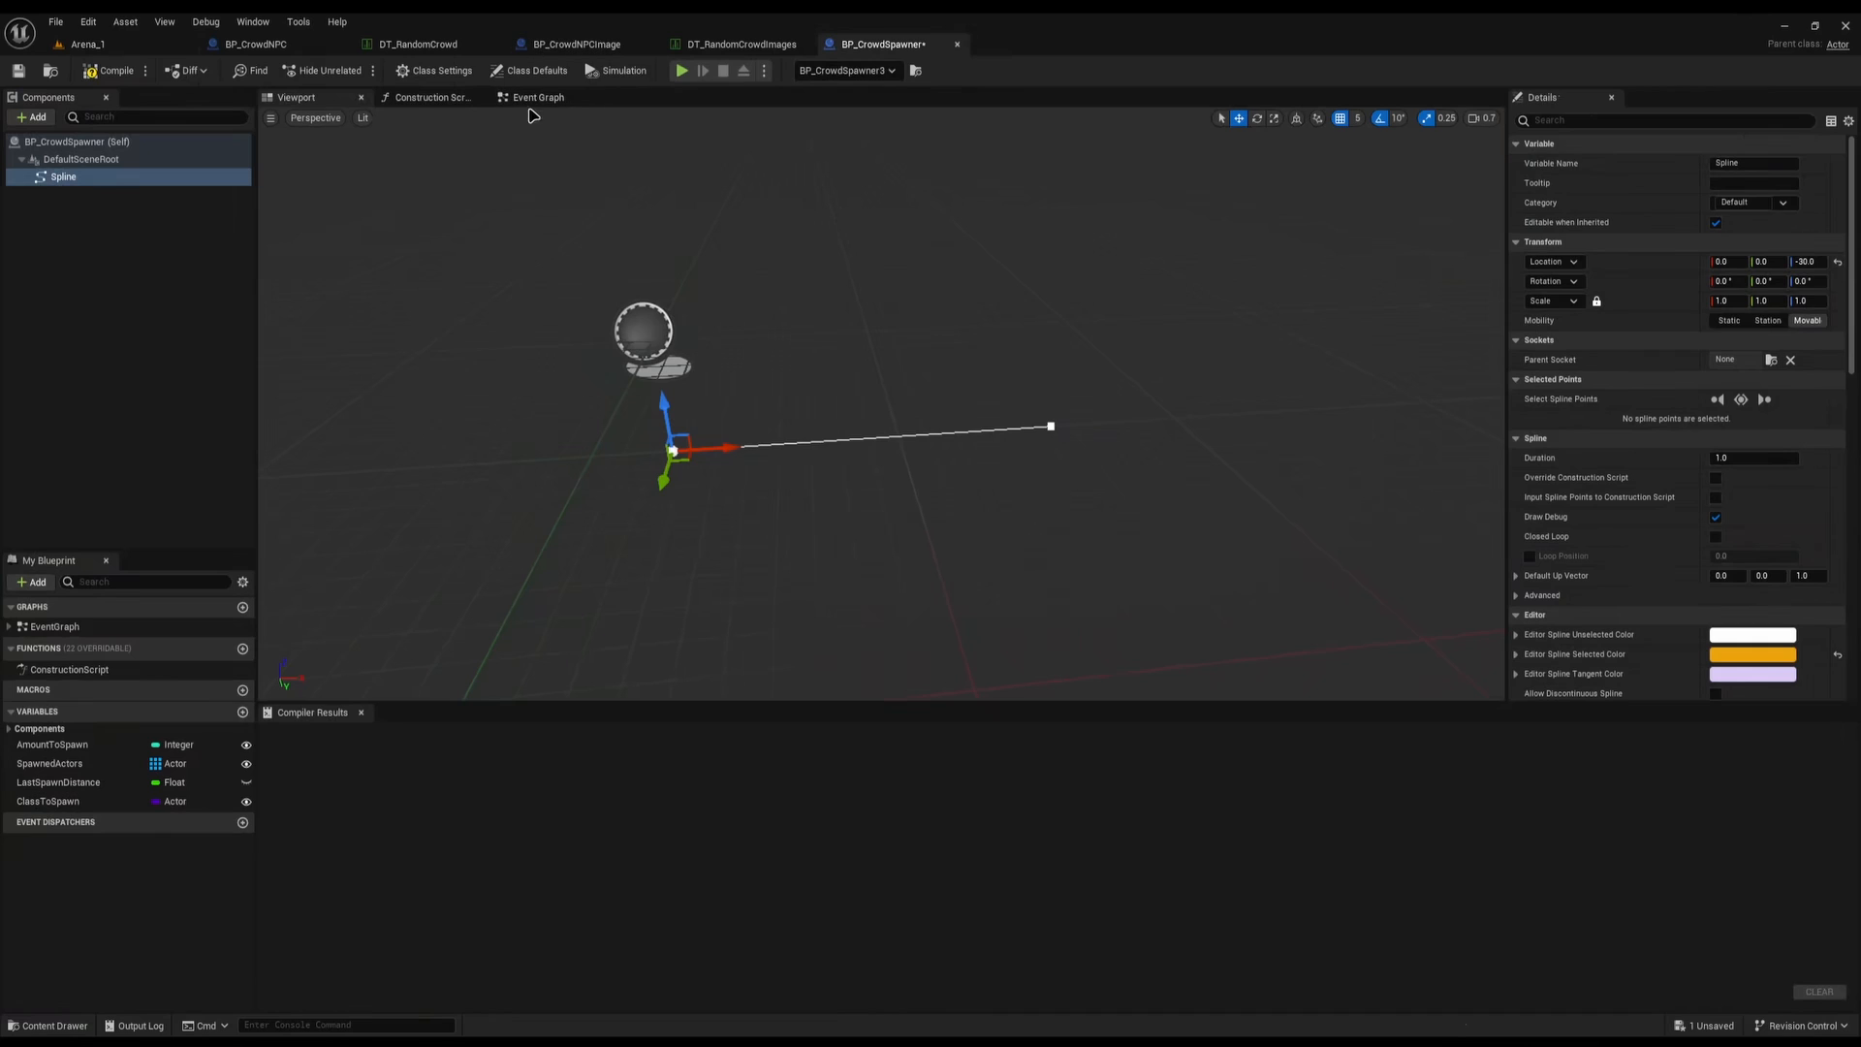
In BP_CrowdSpawner's Event Graph, examine the nodes that divide the spline length by Amount to Spawn
{"action": "left_click", "coordinate": [533, 99]}
{"action": "left_click_drag", "start_coordinate": [461, 491], "coordinate": [704, 530]}
{"action": "left_click_drag", "start_coordinate": [787, 614], "coordinate": [645, 543]}
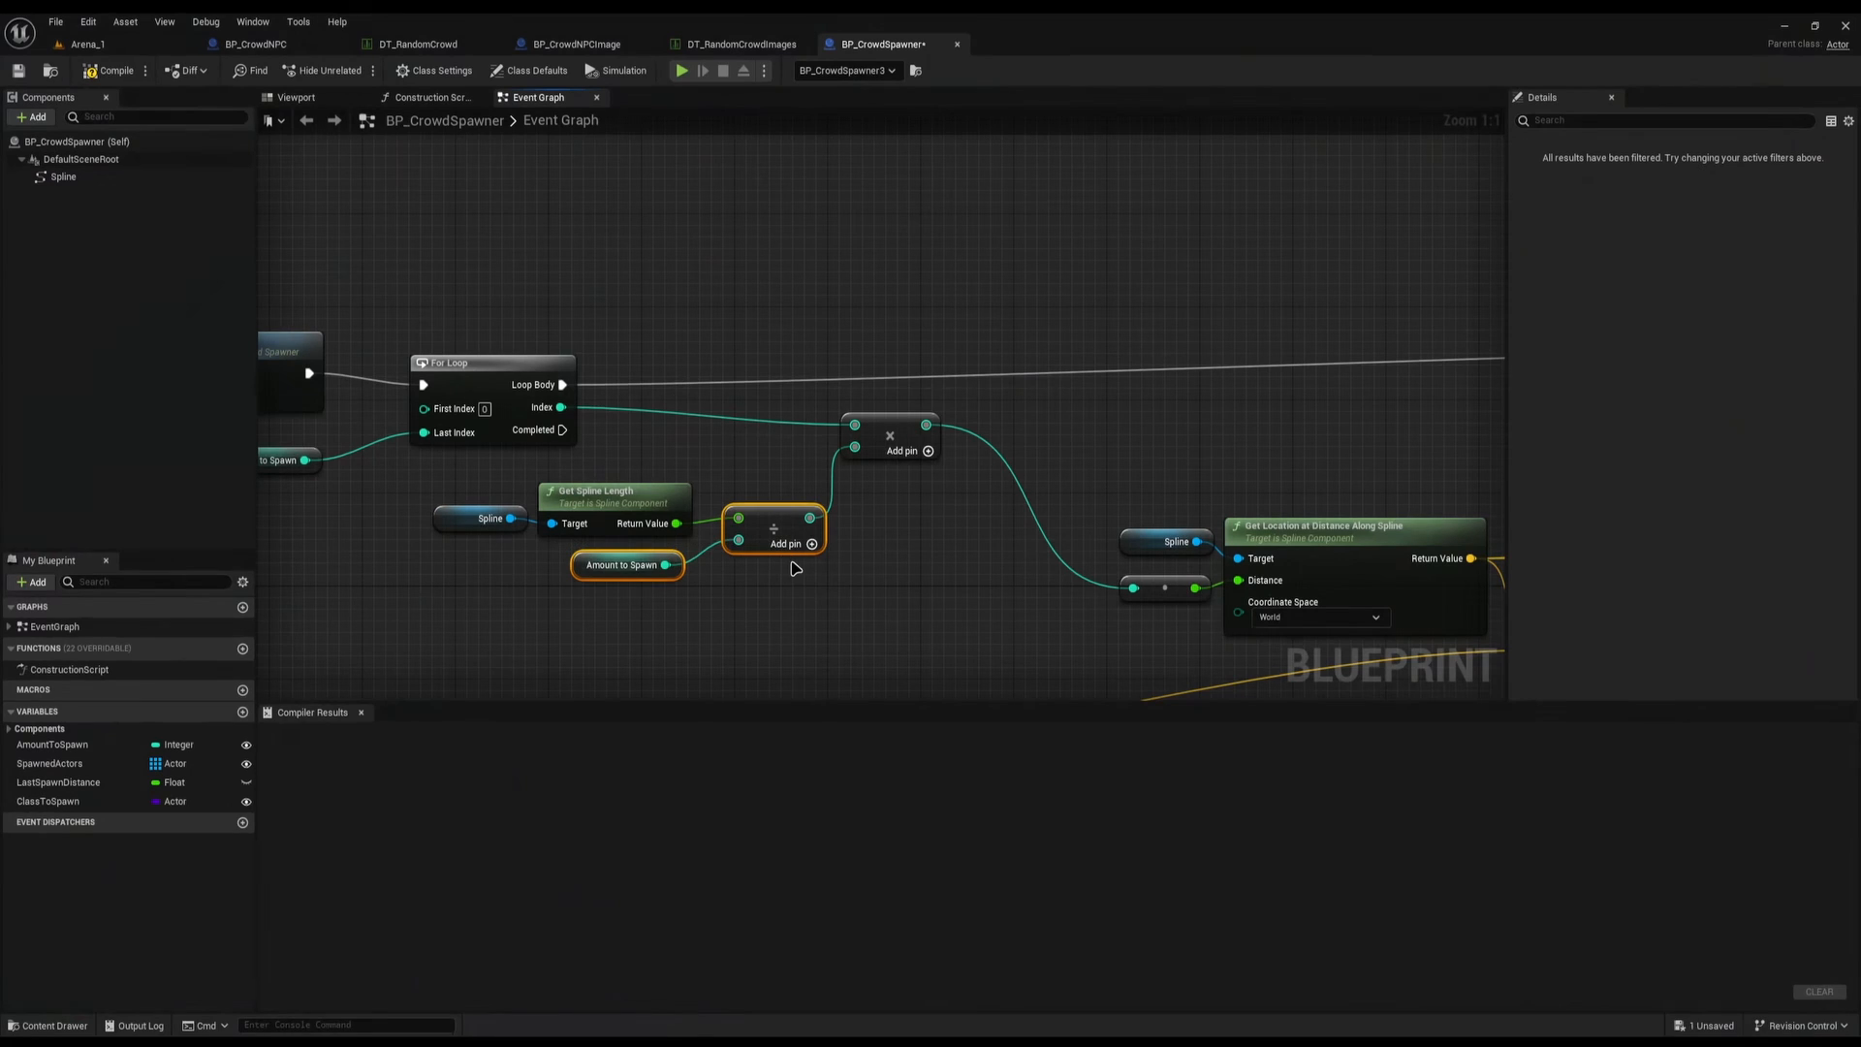
Calculate 4000÷20 and 200×20 in the calculator to illustrate the spawn spacing, and close it
{"action": "key", "text": "XF86Calculator"}
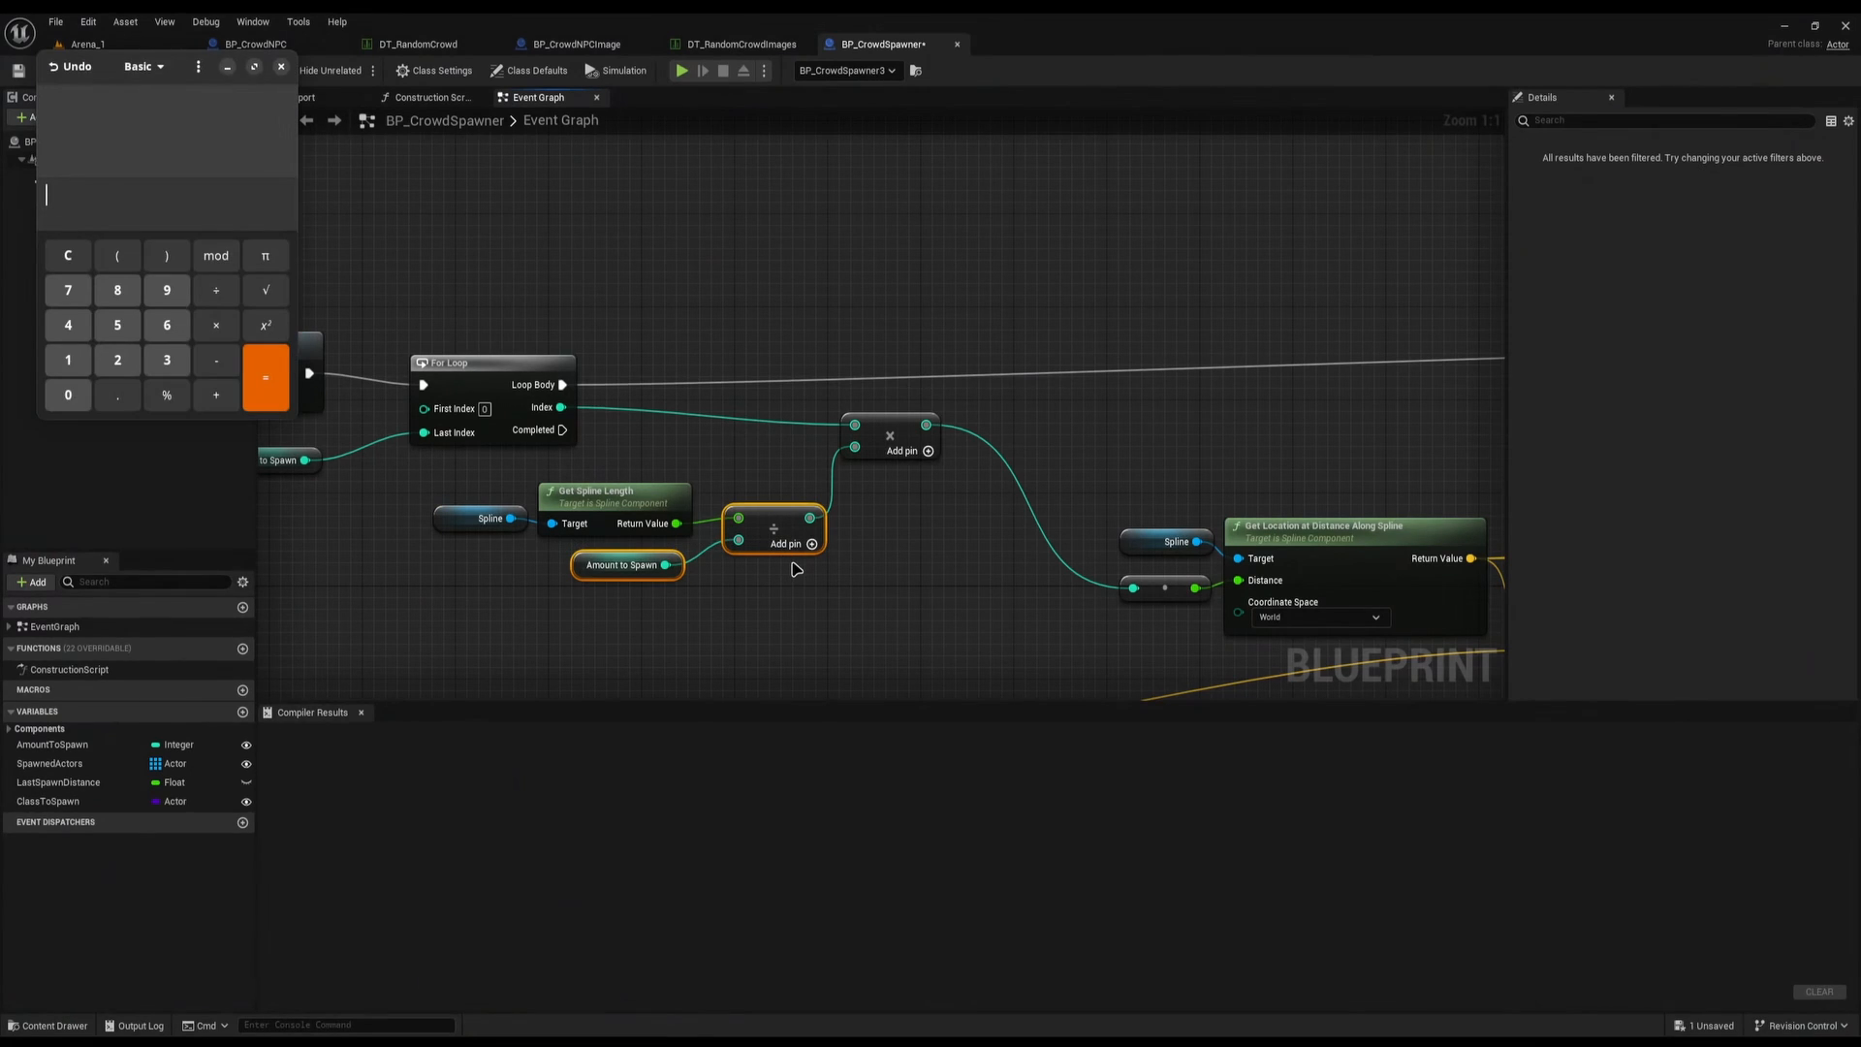
{"action": "left_click_drag", "start_coordinate": [124, 77], "coordinate": [1204, 265]}
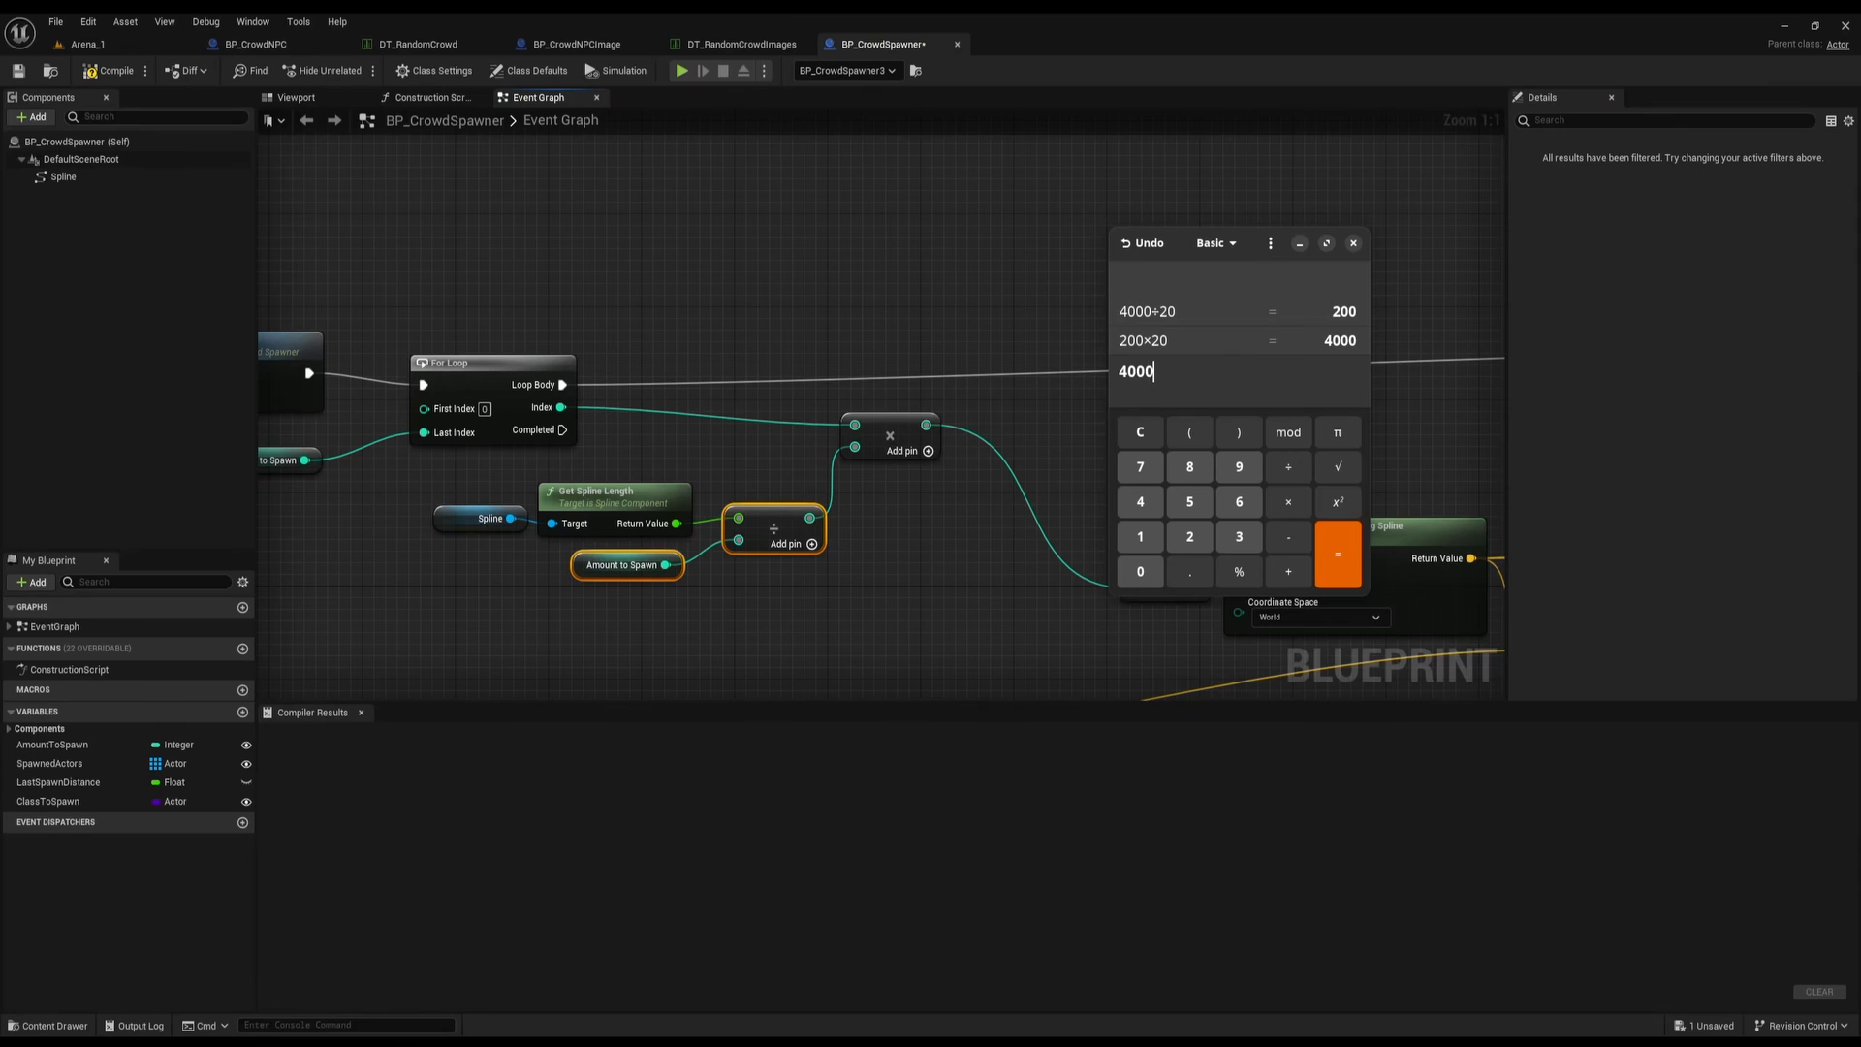
{"action": "left_click", "coordinate": [1354, 243]}
Examine how the For Loop's Index and the divided spline length feed the multiply node
{"action": "right_click_drag", "start_coordinate": [929, 333], "coordinate": [980, 299]}
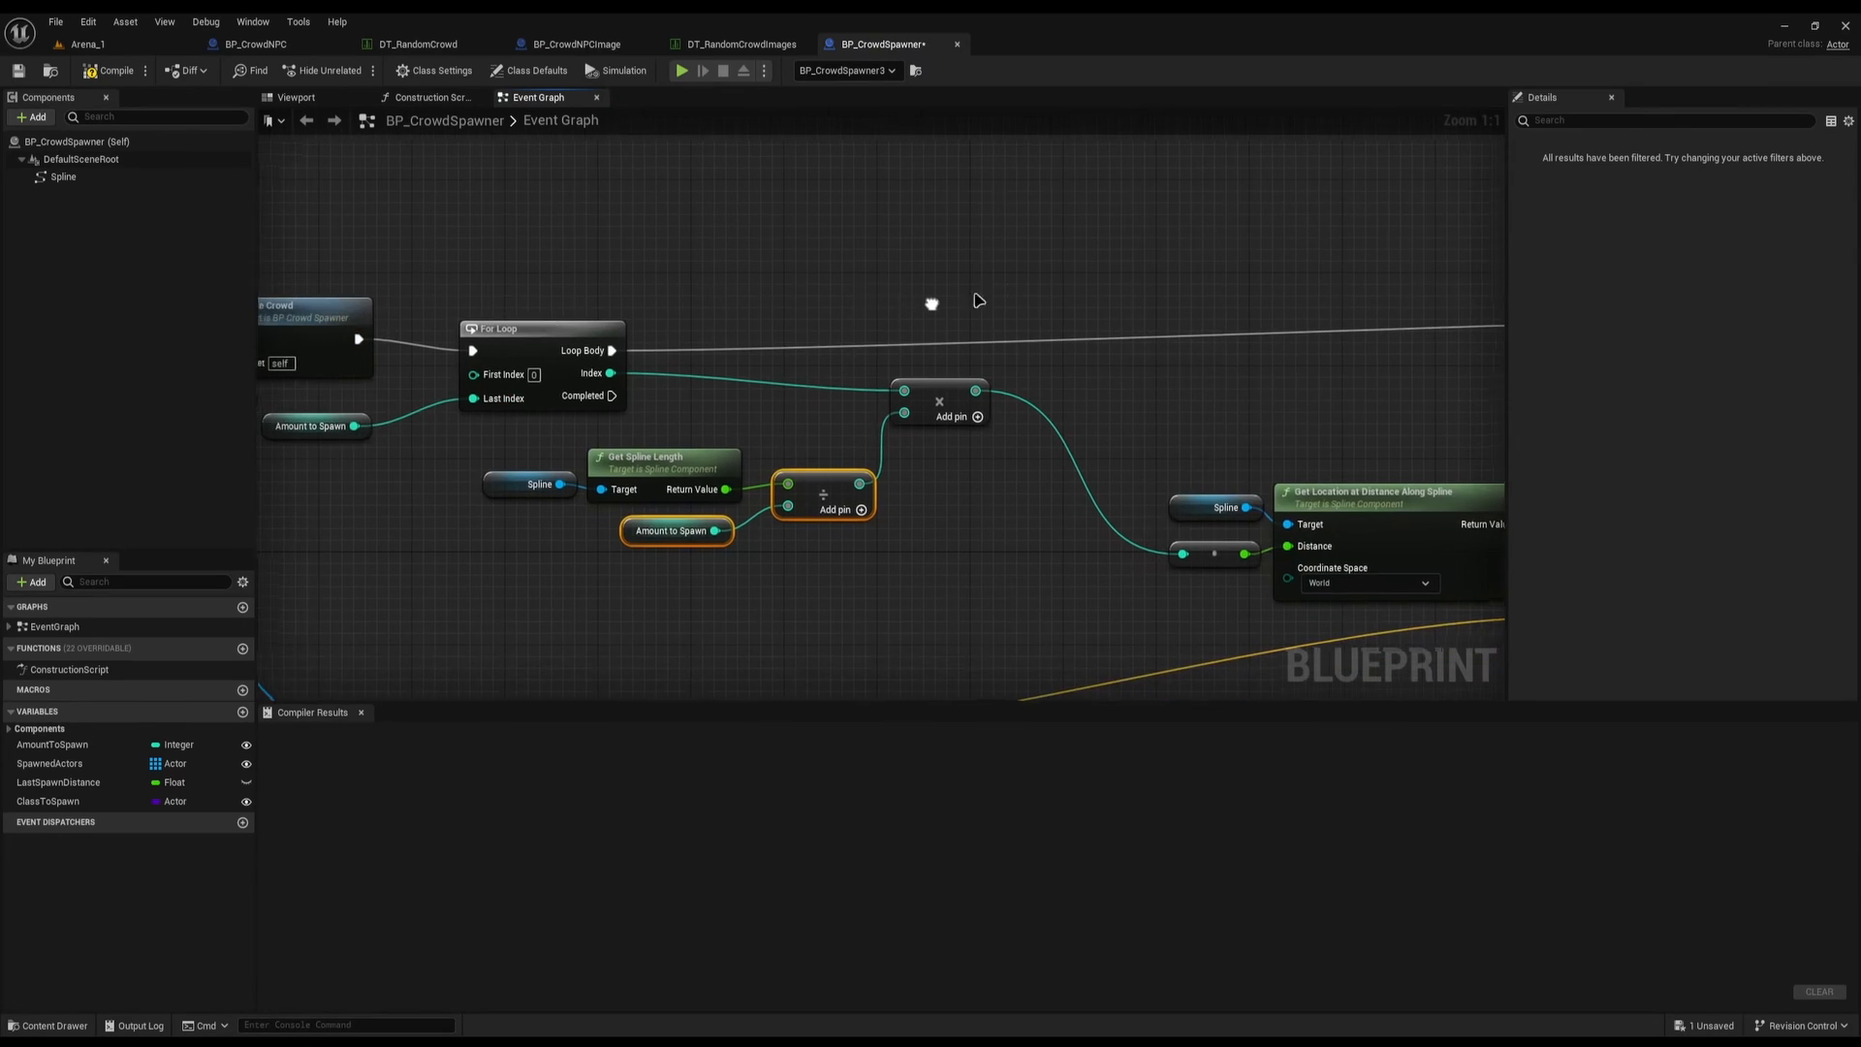
{"action": "left_click_drag", "start_coordinate": [872, 316], "coordinate": [727, 415]}
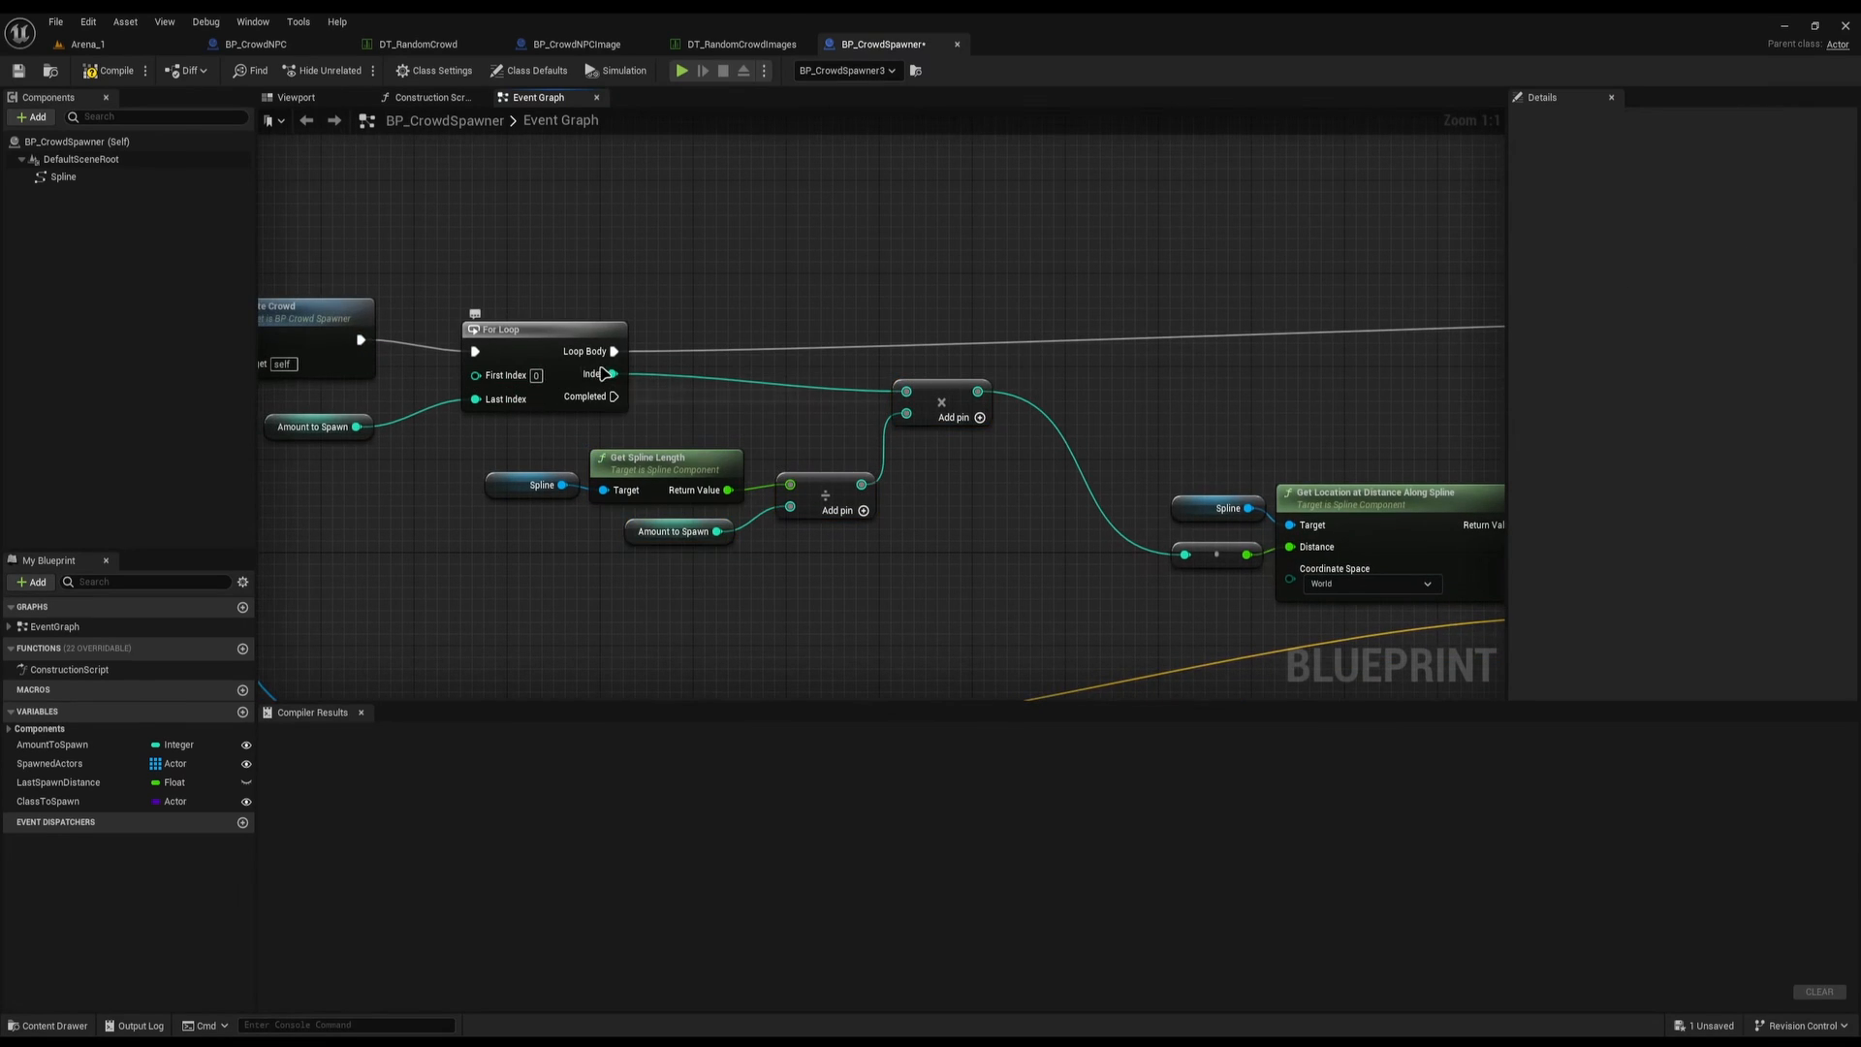
{"action": "left_click", "coordinate": [545, 361]}
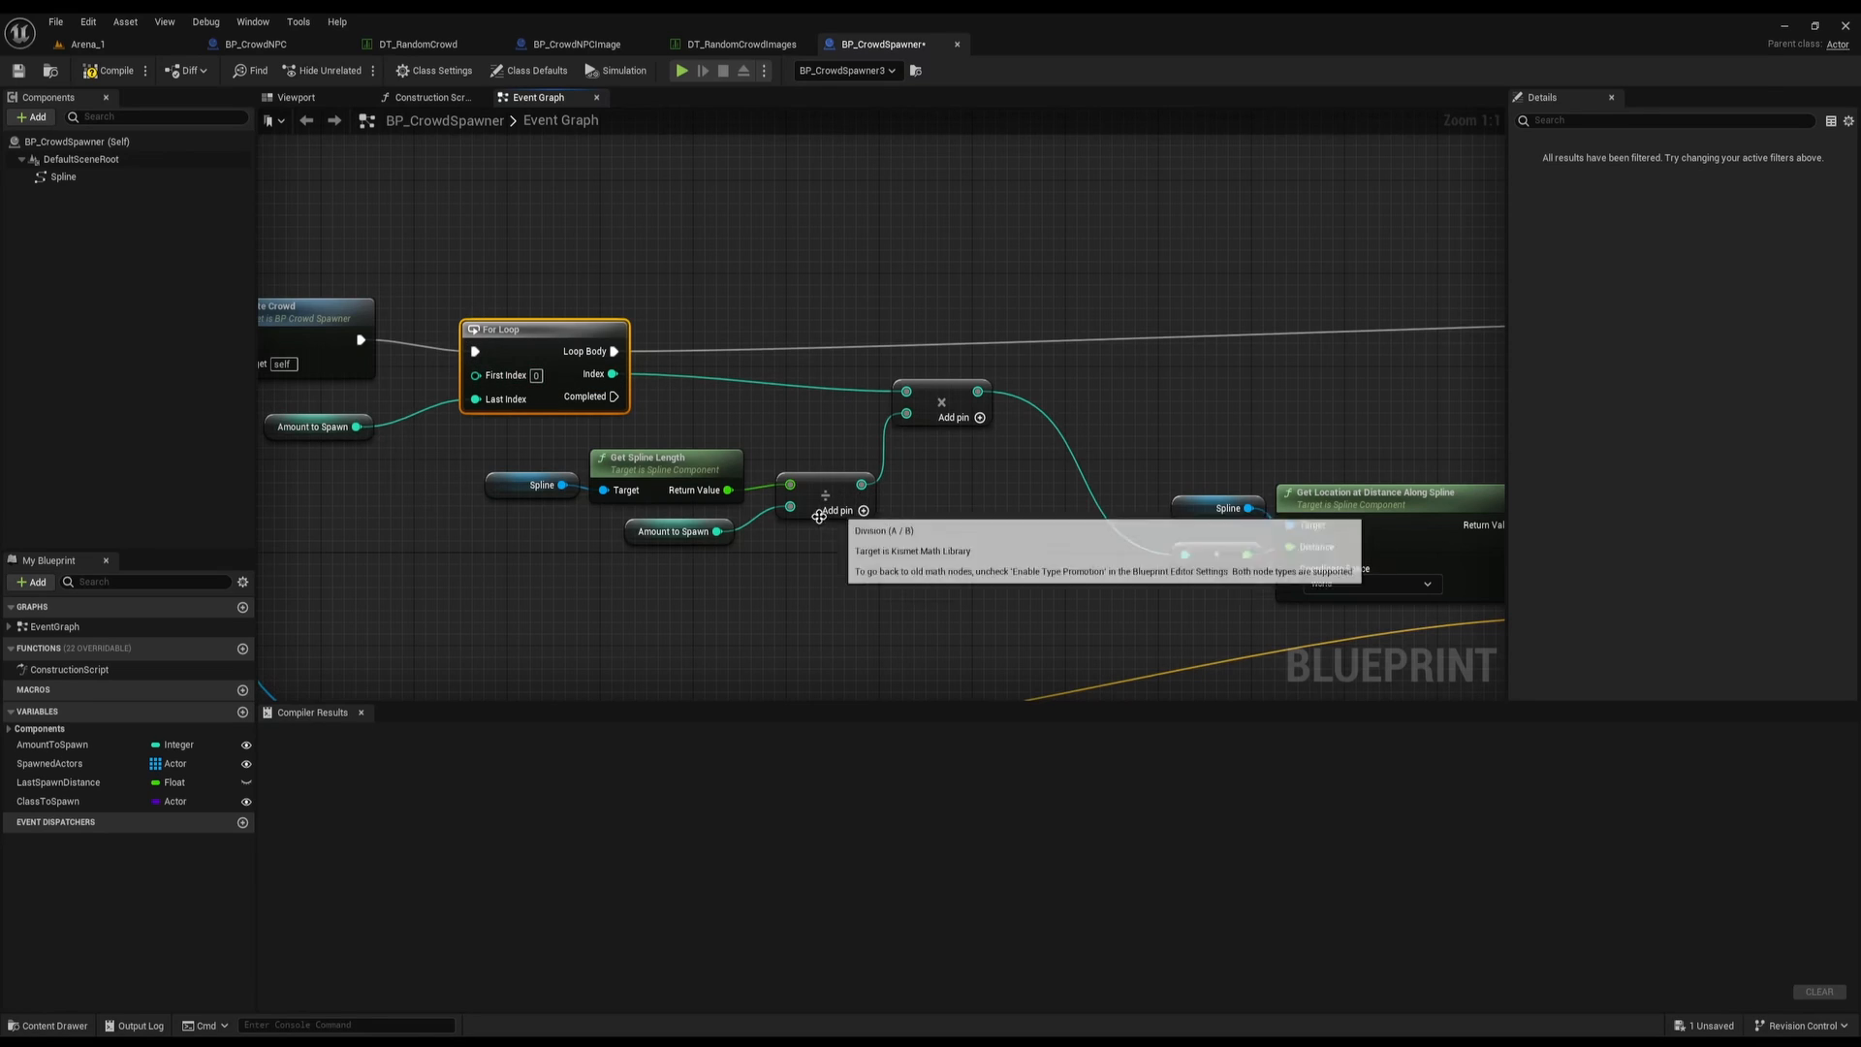
{"action": "left_click_drag", "start_coordinate": [806, 354], "coordinate": [1043, 421]}
{"action": "left_click_drag", "start_coordinate": [932, 492], "coordinate": [557, 572]}
{"action": "left_click", "coordinate": [967, 442]}
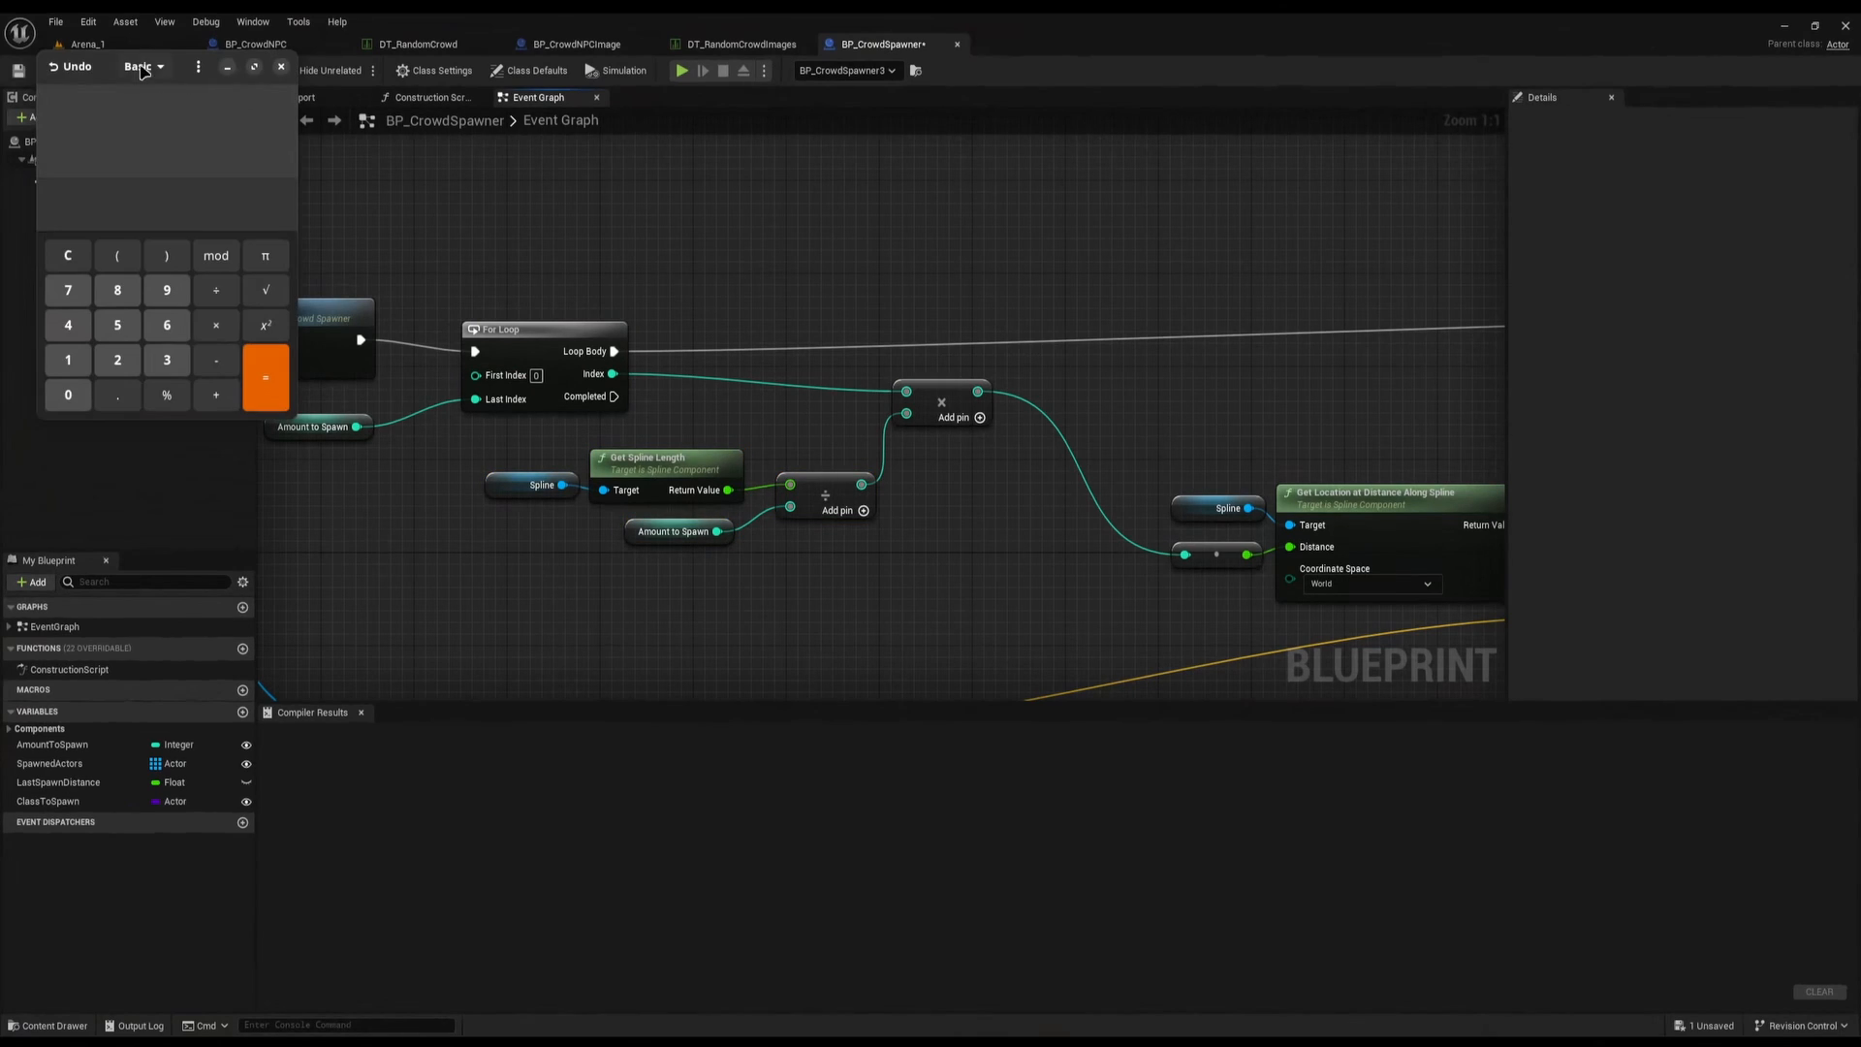
Calculate 4000÷20 in the calculator, multiply 200 by sample loop indices 0, 1, 2, 3, 19 and 20, and close it
{"action": "left_click_drag", "start_coordinate": [1101, 286], "coordinate": [1147, 351]}
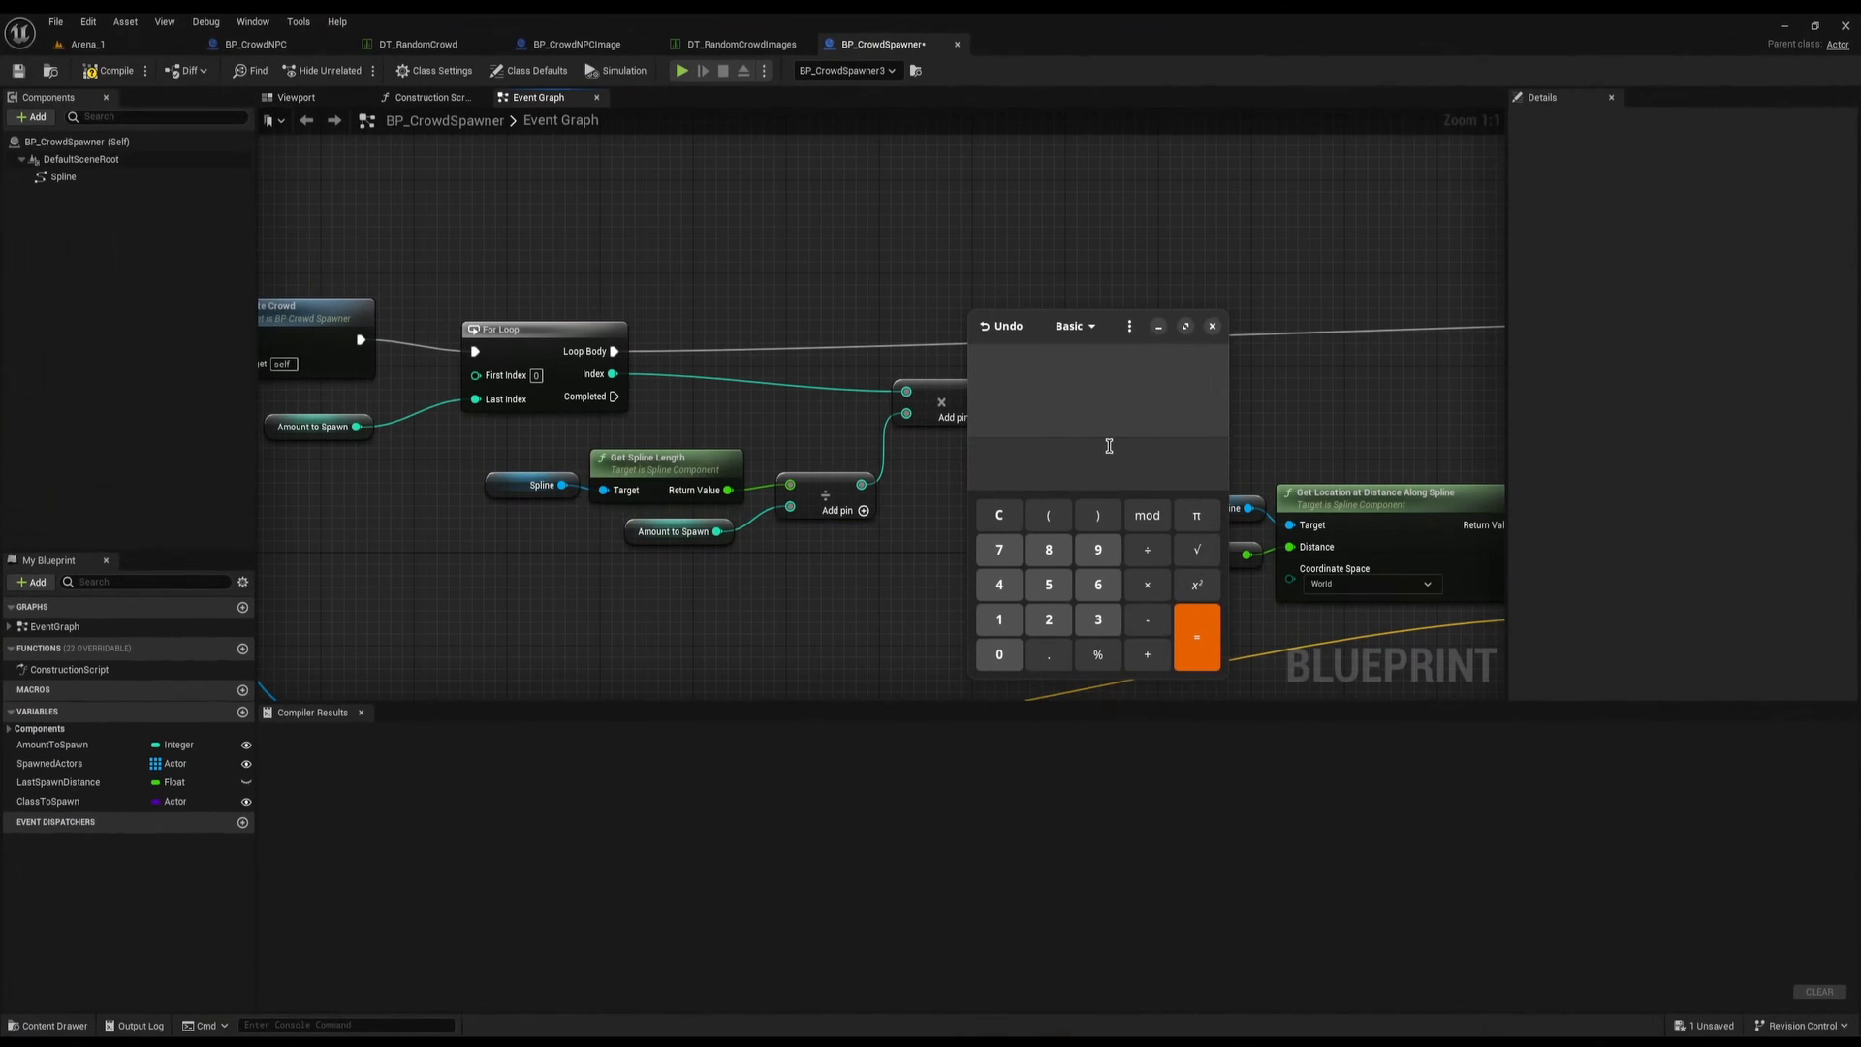
{"action": "type", "text": "4000÷20"}
{"action": "key", "text": "Return"}
{"action": "key", "text": "Return"}
{"action": "type", "text": "1*200"}
{"action": "key", "text": "Return"}
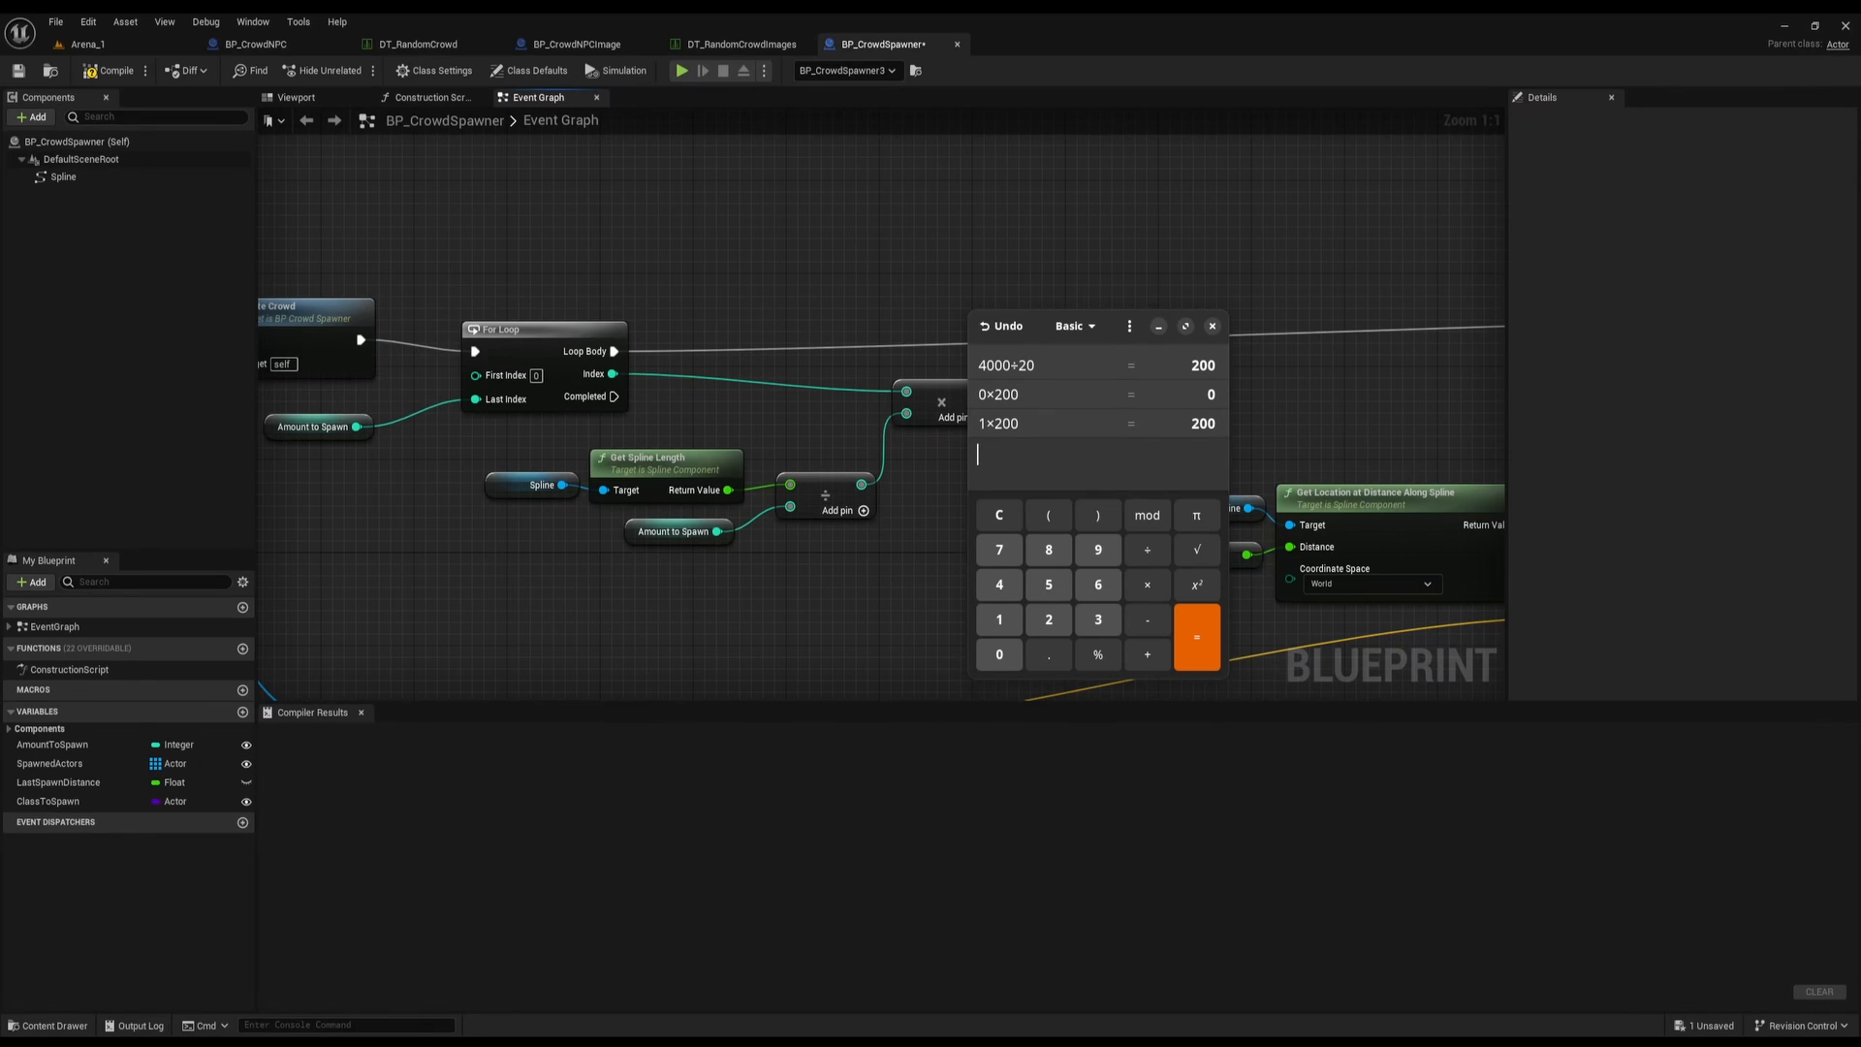
{"action": "key", "text": "Return"}
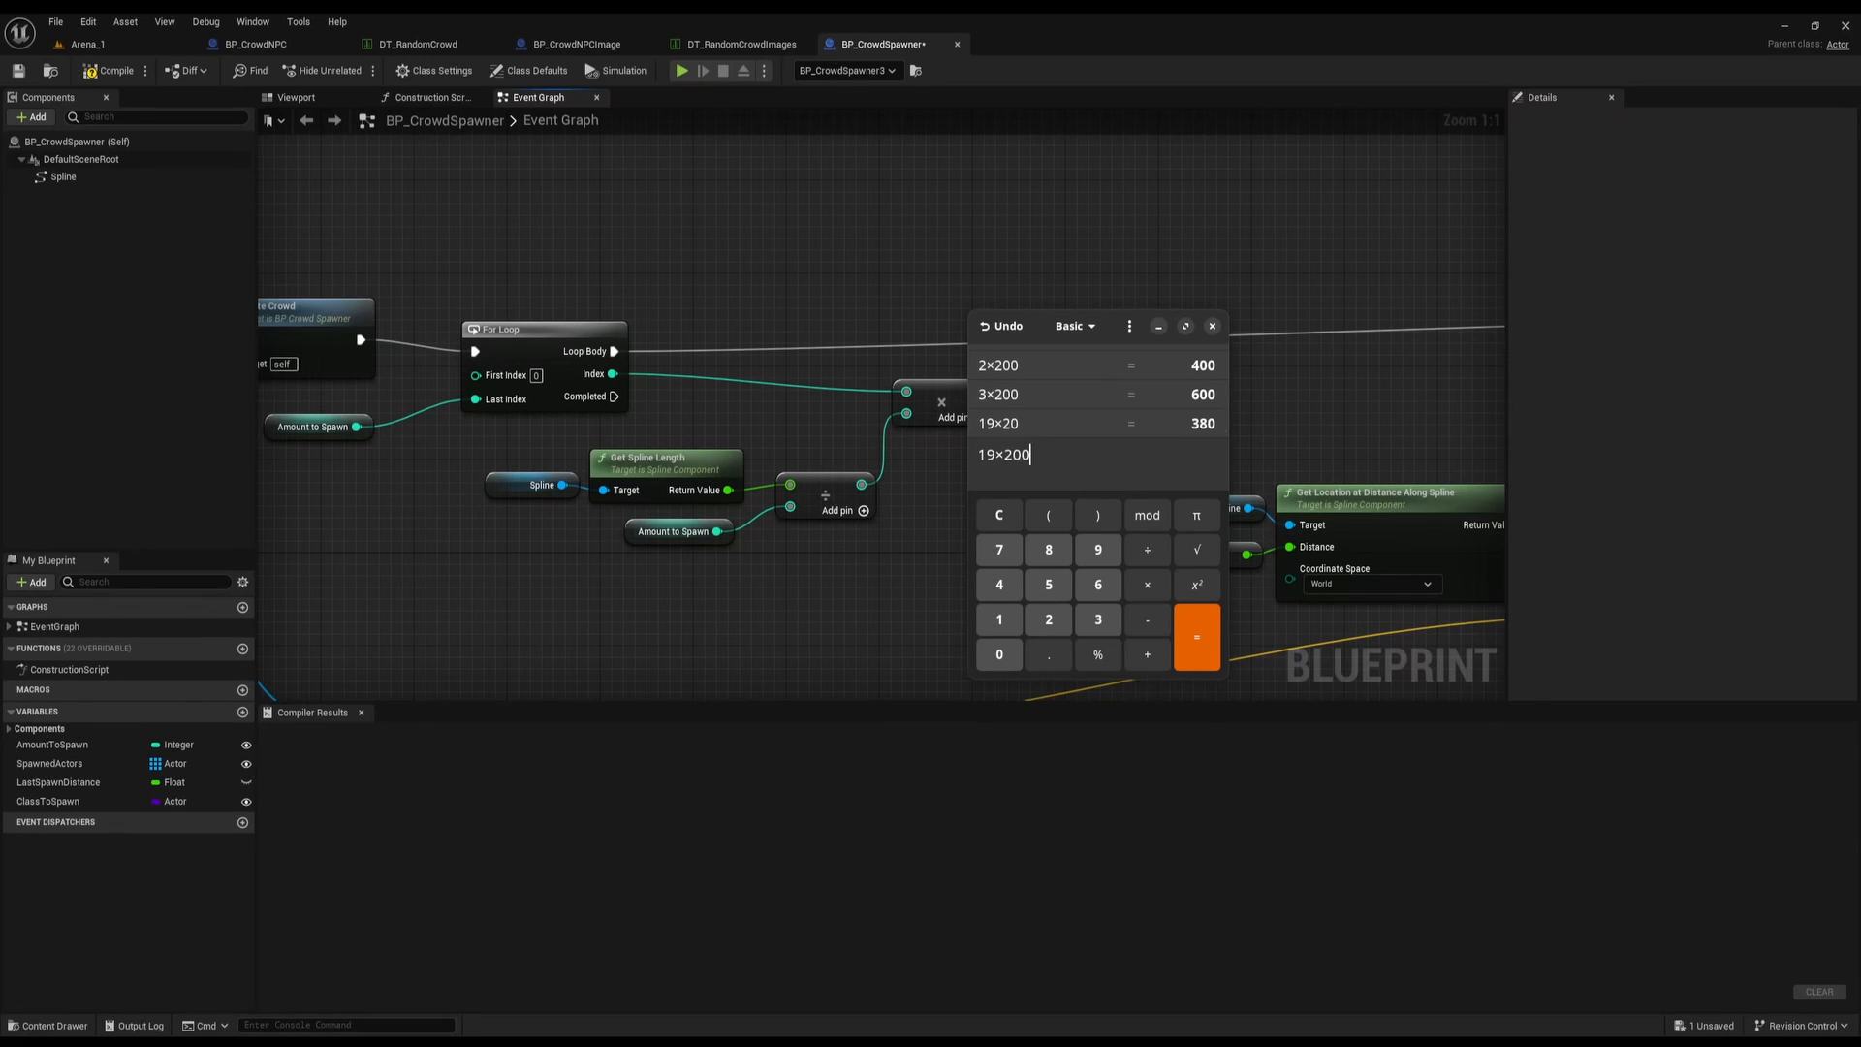
{"action": "key", "text": "Return"}
{"action": "key", "text": "Return"}
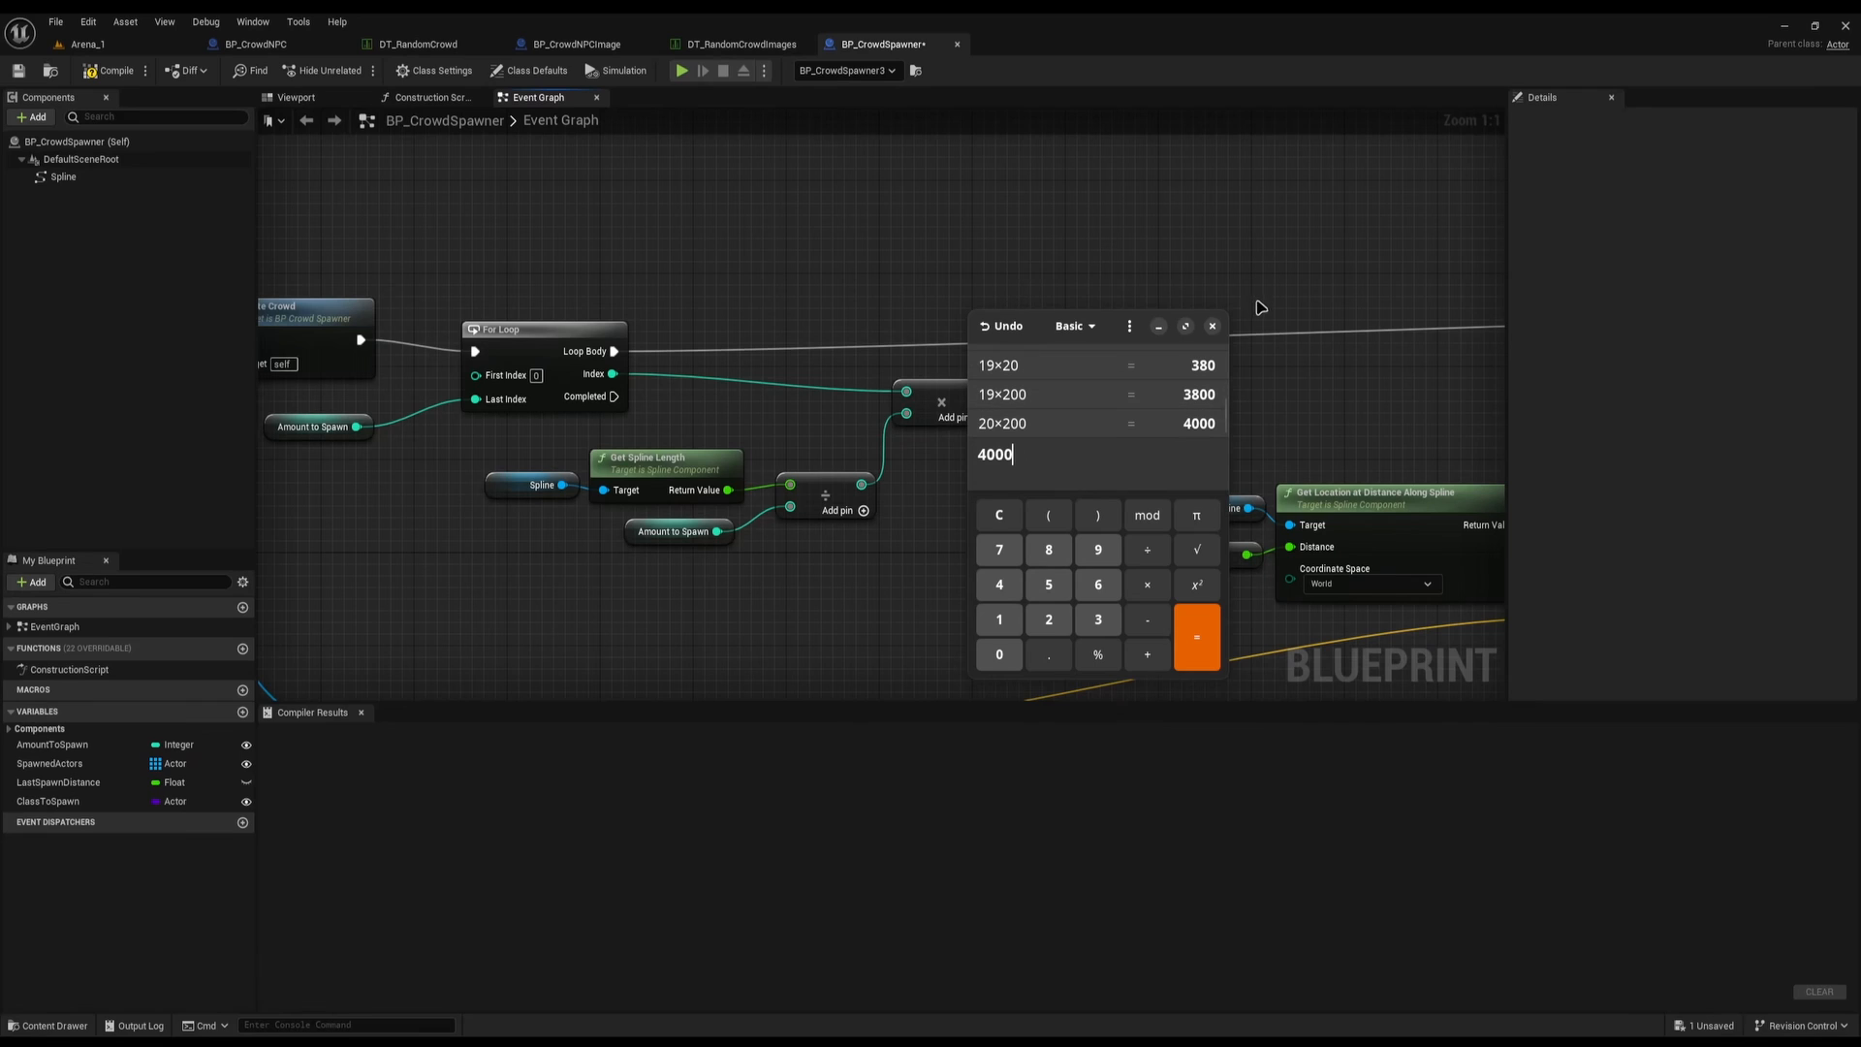
{"action": "left_click", "coordinate": [1212, 327]}
Examine how the multiplied distance feeds Get Location at Distance Along Spline, keeping its Coordinate Space set to World
{"action": "right_click_drag", "start_coordinate": [1115, 327], "coordinate": [817, 309]}
{"action": "left_click_drag", "start_coordinate": [715, 278], "coordinate": [678, 418]}
{"action": "right_click_drag", "start_coordinate": [817, 480], "coordinate": [543, 373]}
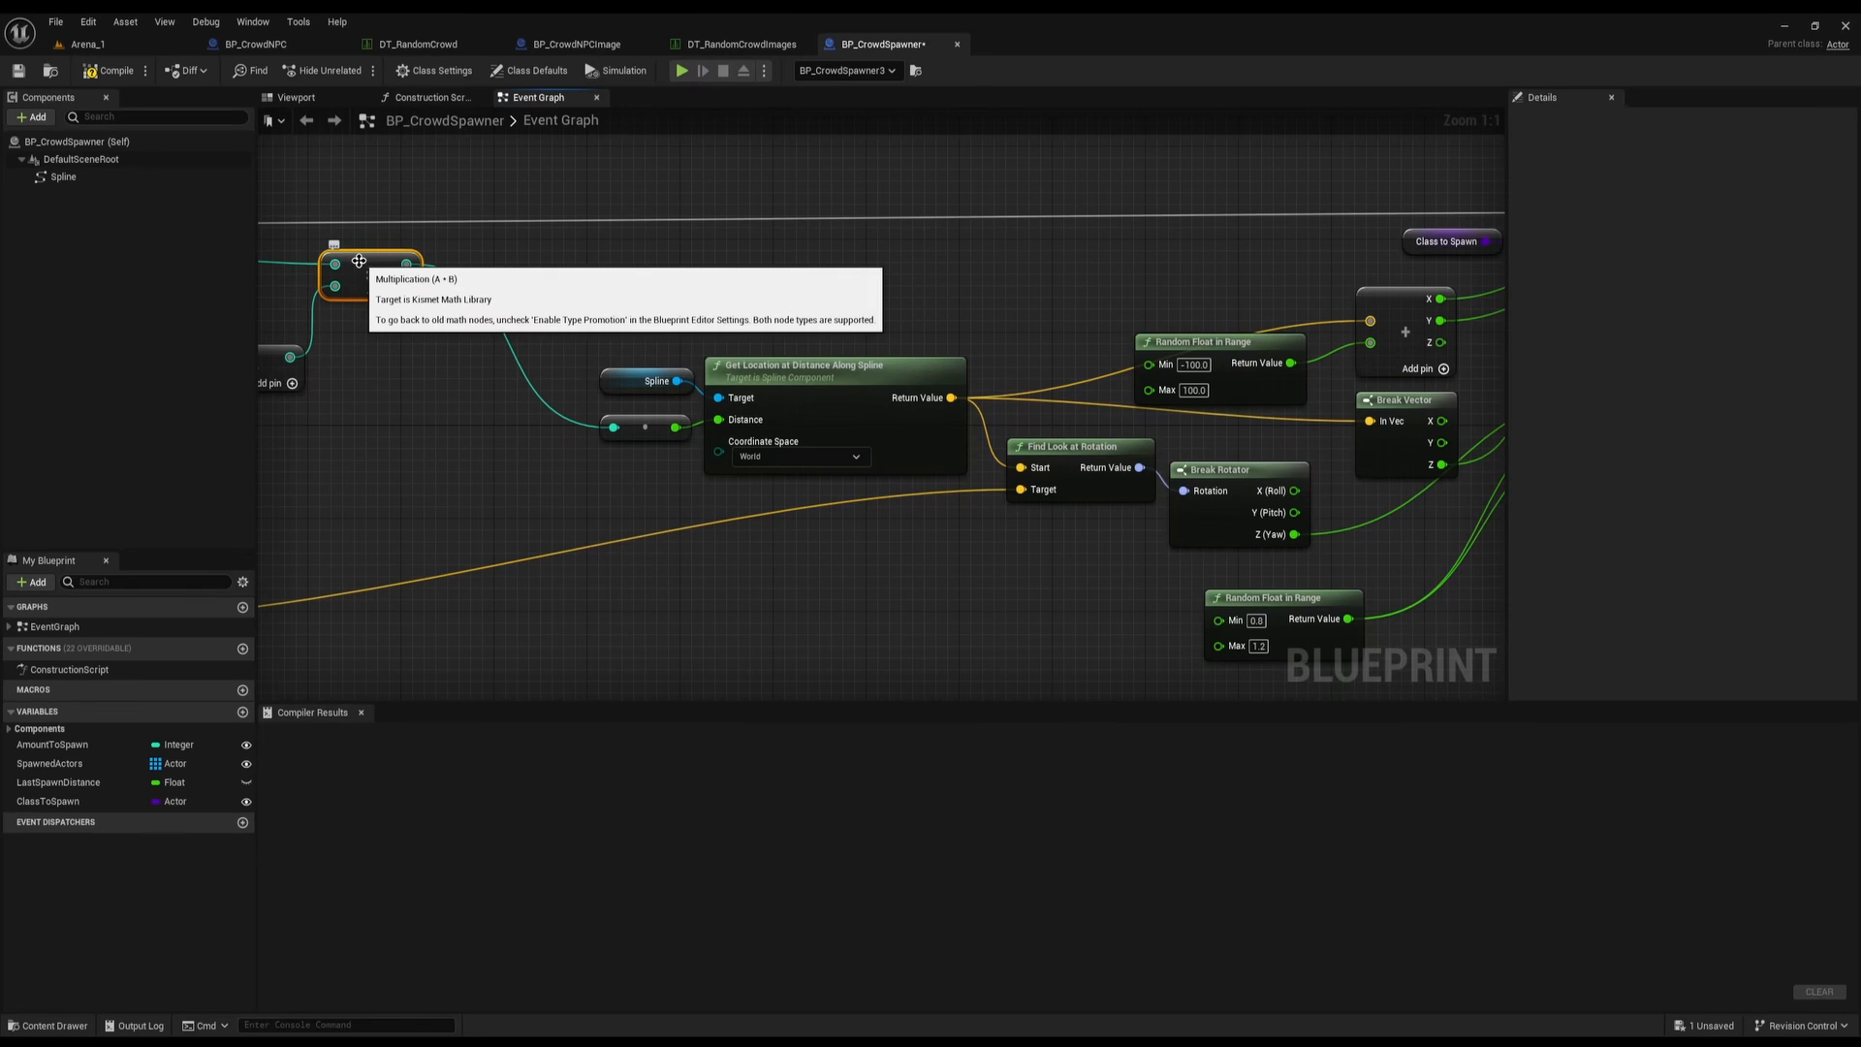
{"action": "right_click_drag", "start_coordinate": [563, 330], "coordinate": [604, 351]}
{"action": "left_click_drag", "start_coordinate": [604, 350], "coordinate": [687, 398]}
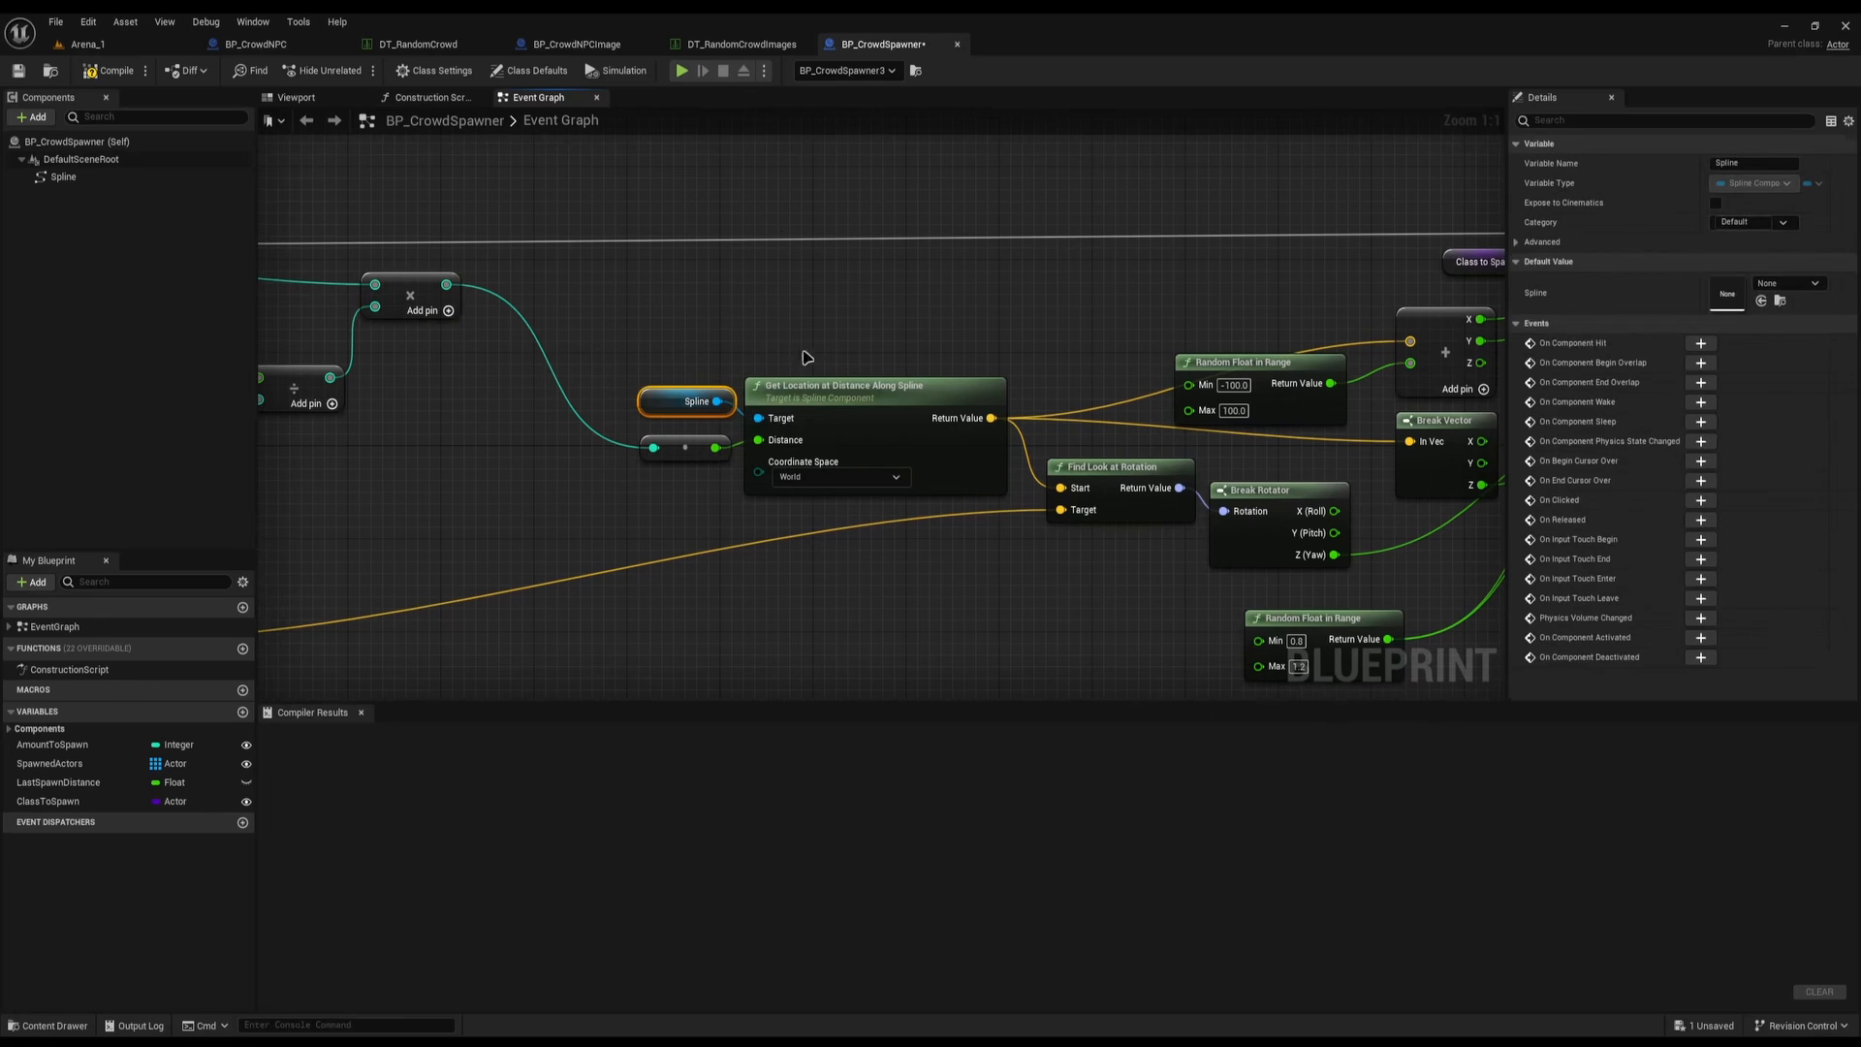
{"action": "left_click", "coordinate": [863, 388]}
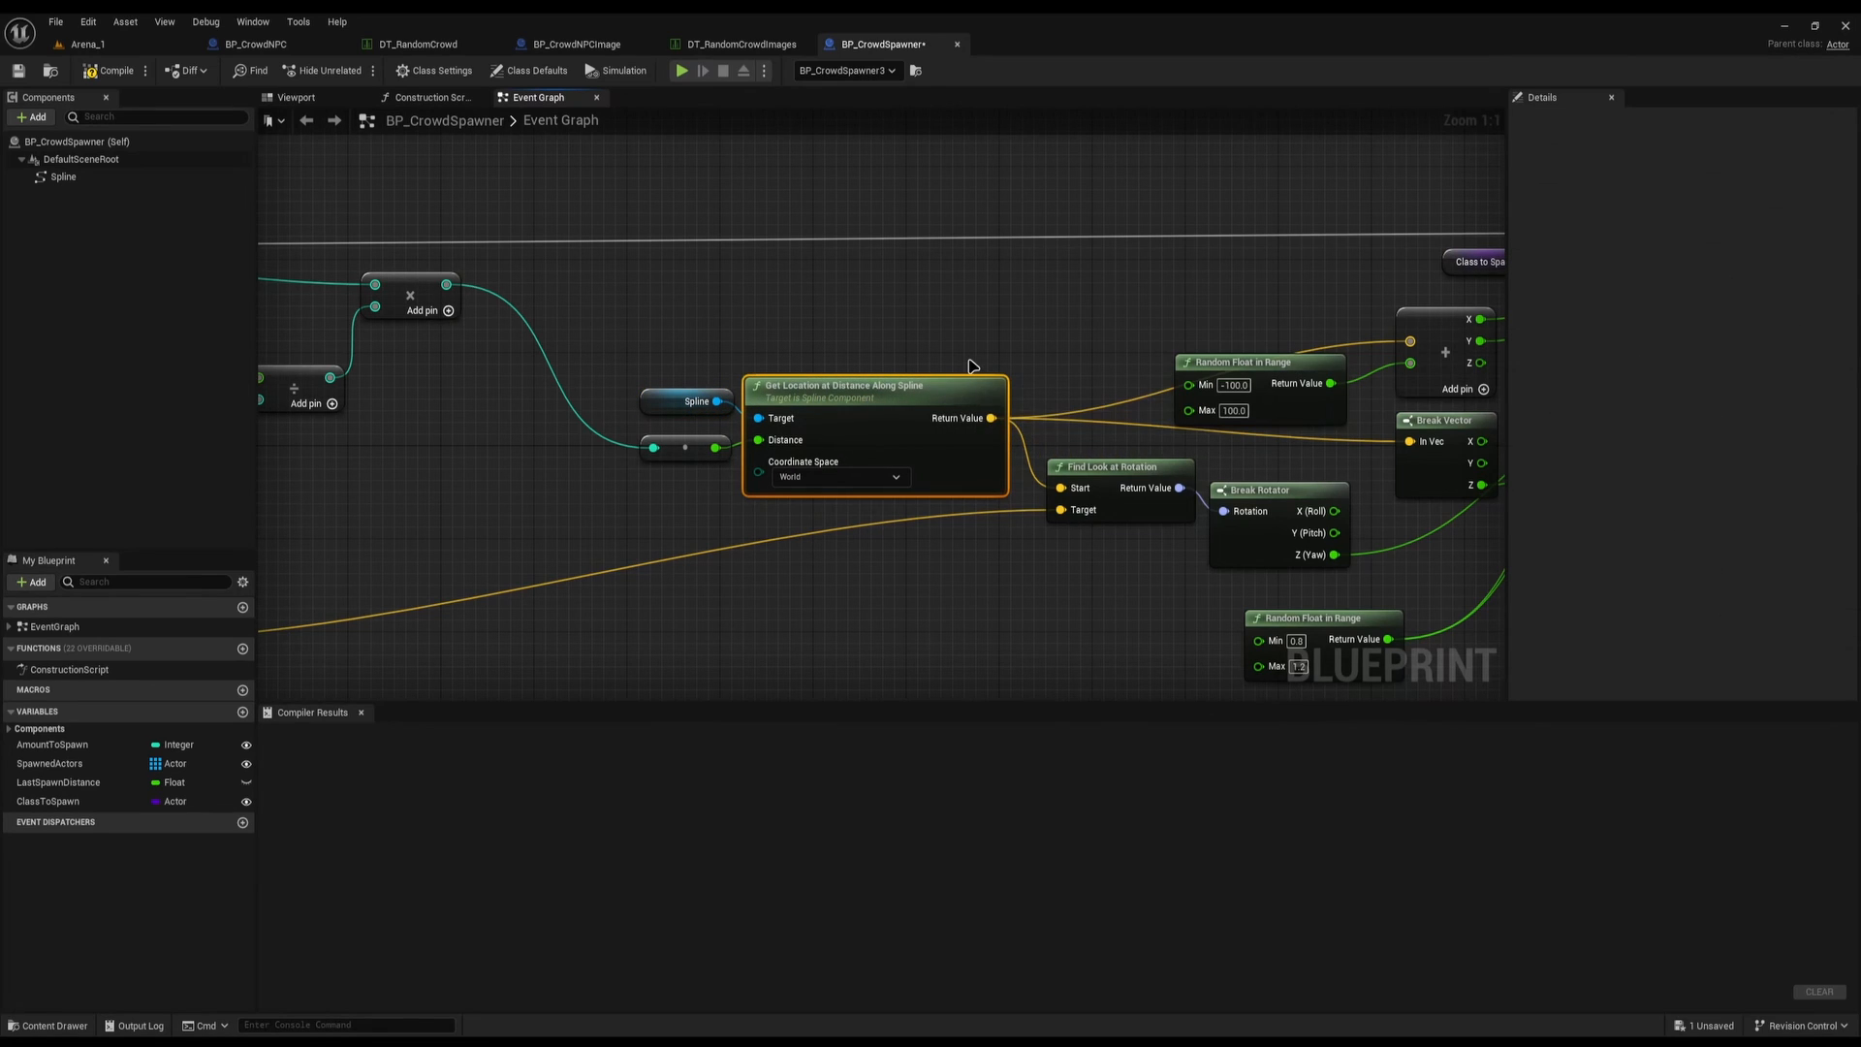
{"action": "right_click_drag", "start_coordinate": [825, 461], "coordinate": [955, 517]}
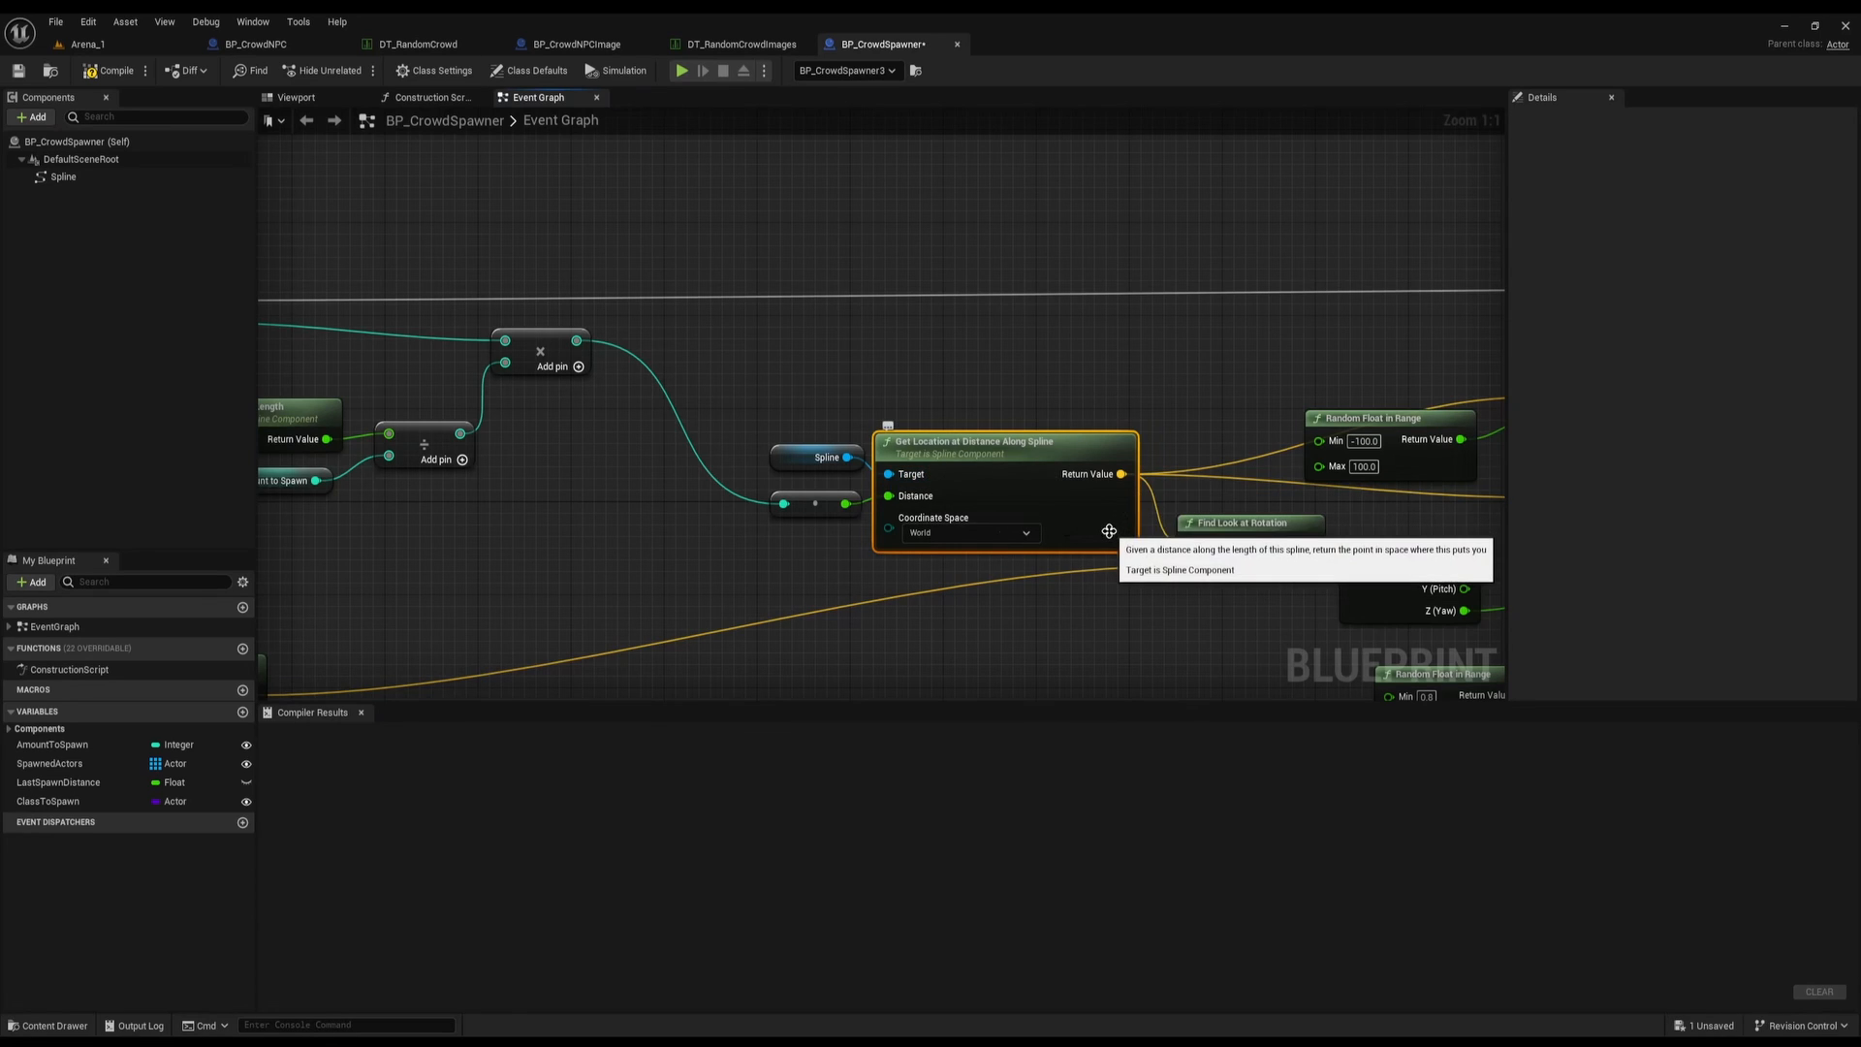
{"action": "left_click", "coordinate": [1028, 539]}
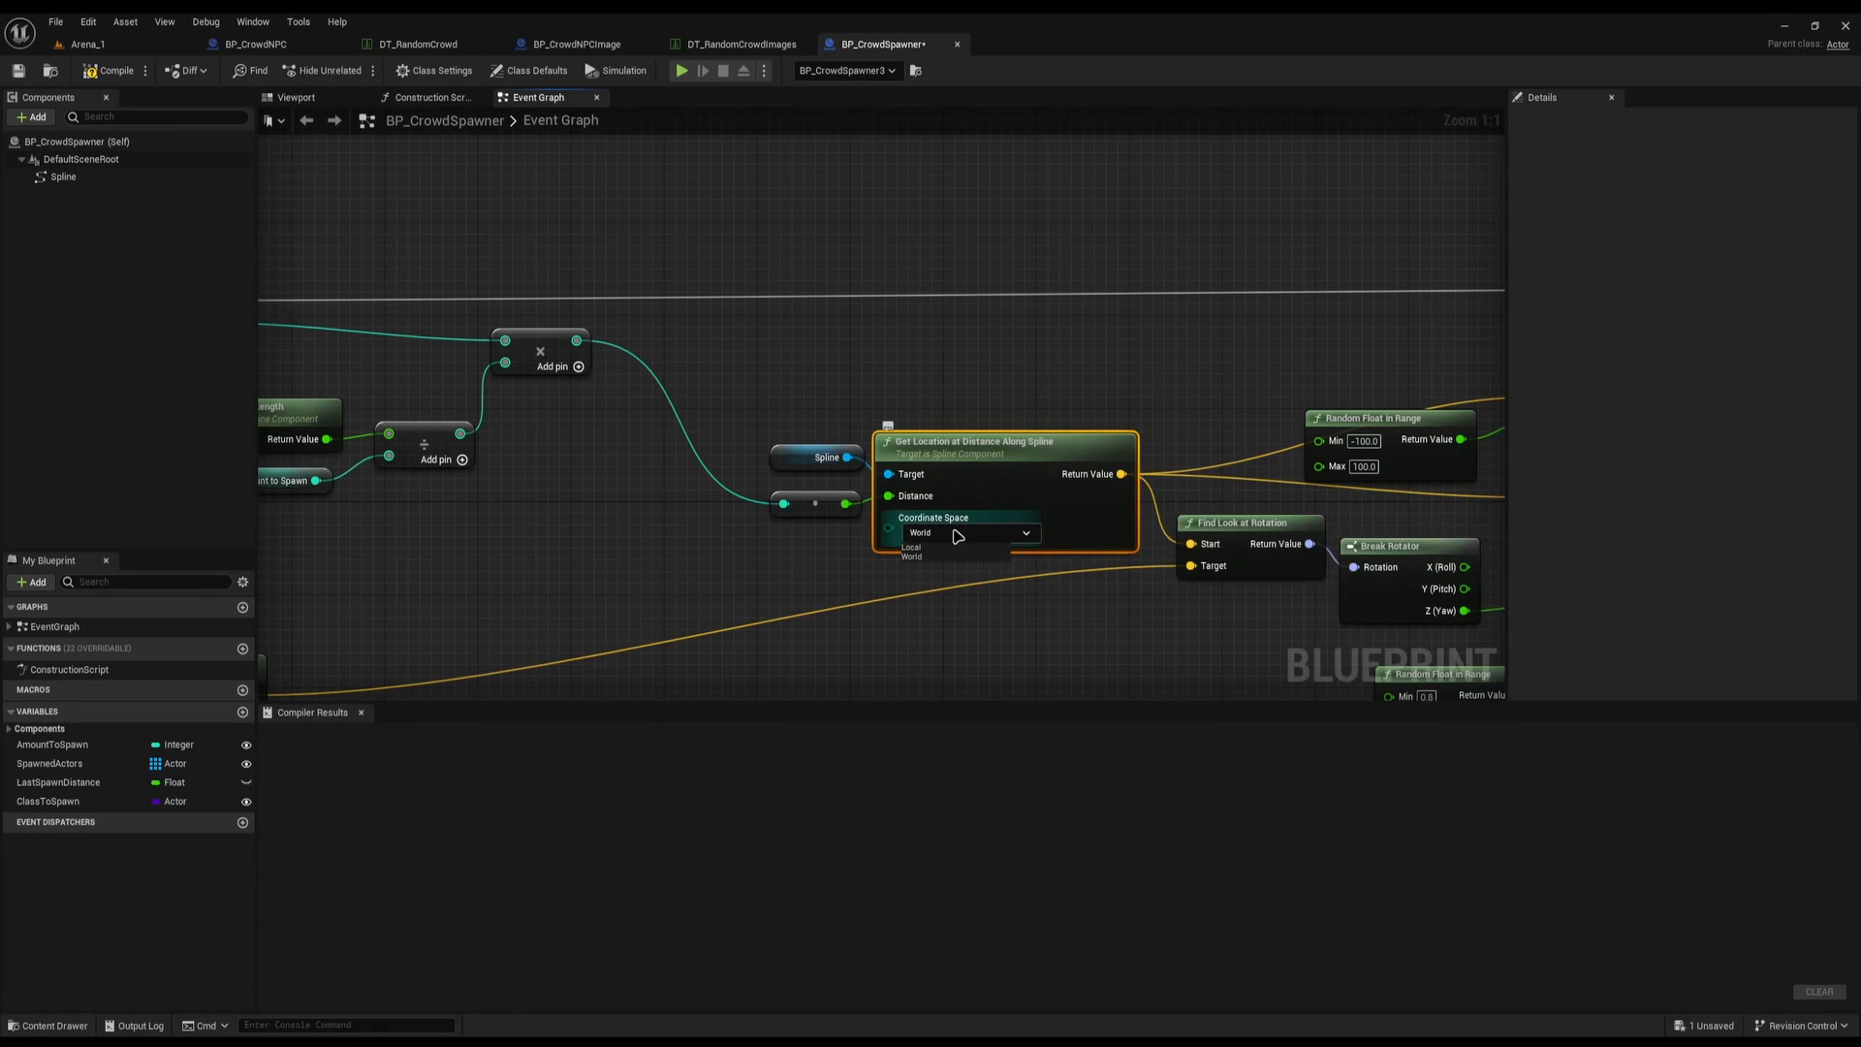
{"action": "left_click", "coordinate": [936, 558]}
In Arena_1, focus on BP_CrowdSpawner and inspect the crowd NPCs placed near the start of its spline
{"action": "left_click", "coordinate": [87, 44]}
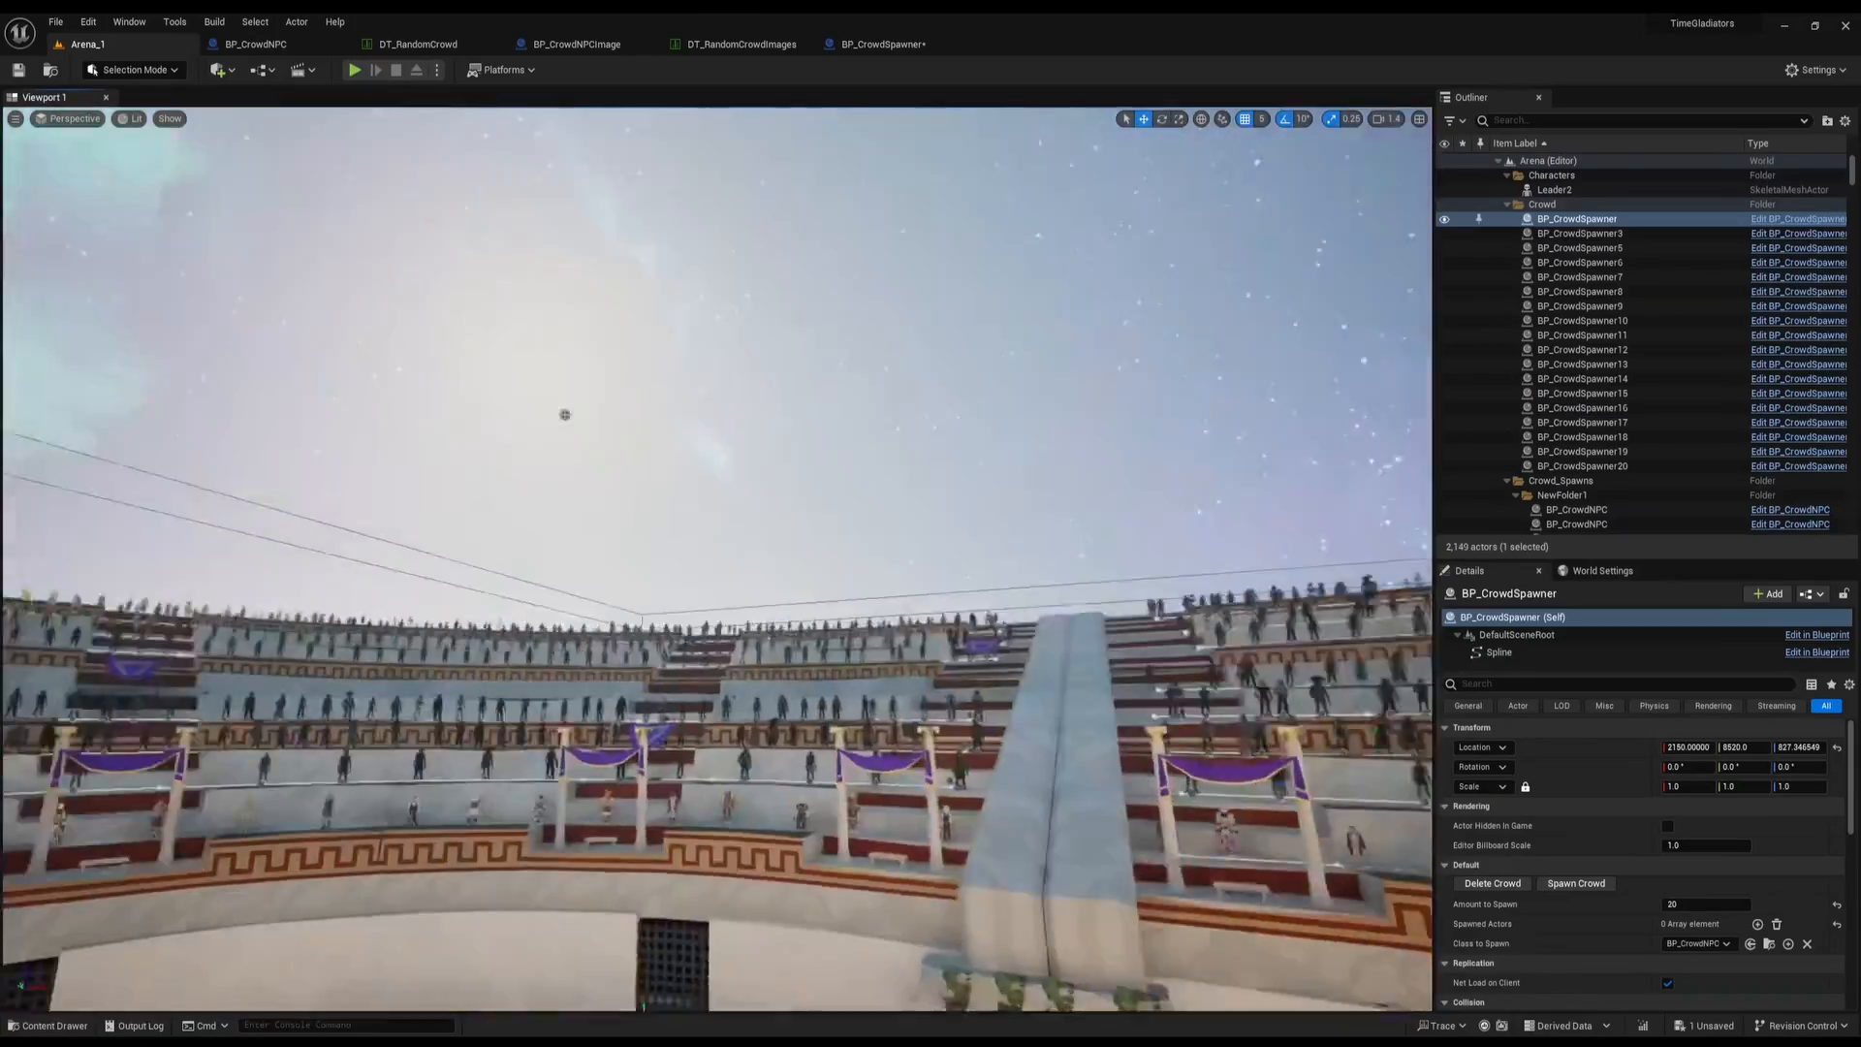
{"action": "scroll", "coordinate": [565, 414], "scroll_direction": "down", "scroll_amount": 3}
{"action": "right_click_drag", "start_coordinate": [565, 414], "coordinate": [388, 572]}
{"action": "key", "text": "w"}
{"action": "key", "text": "f"}
{"action": "key", "text": "w"}
{"action": "scroll", "coordinate": [717, 543], "scroll_direction": "up", "scroll_amount": 2}
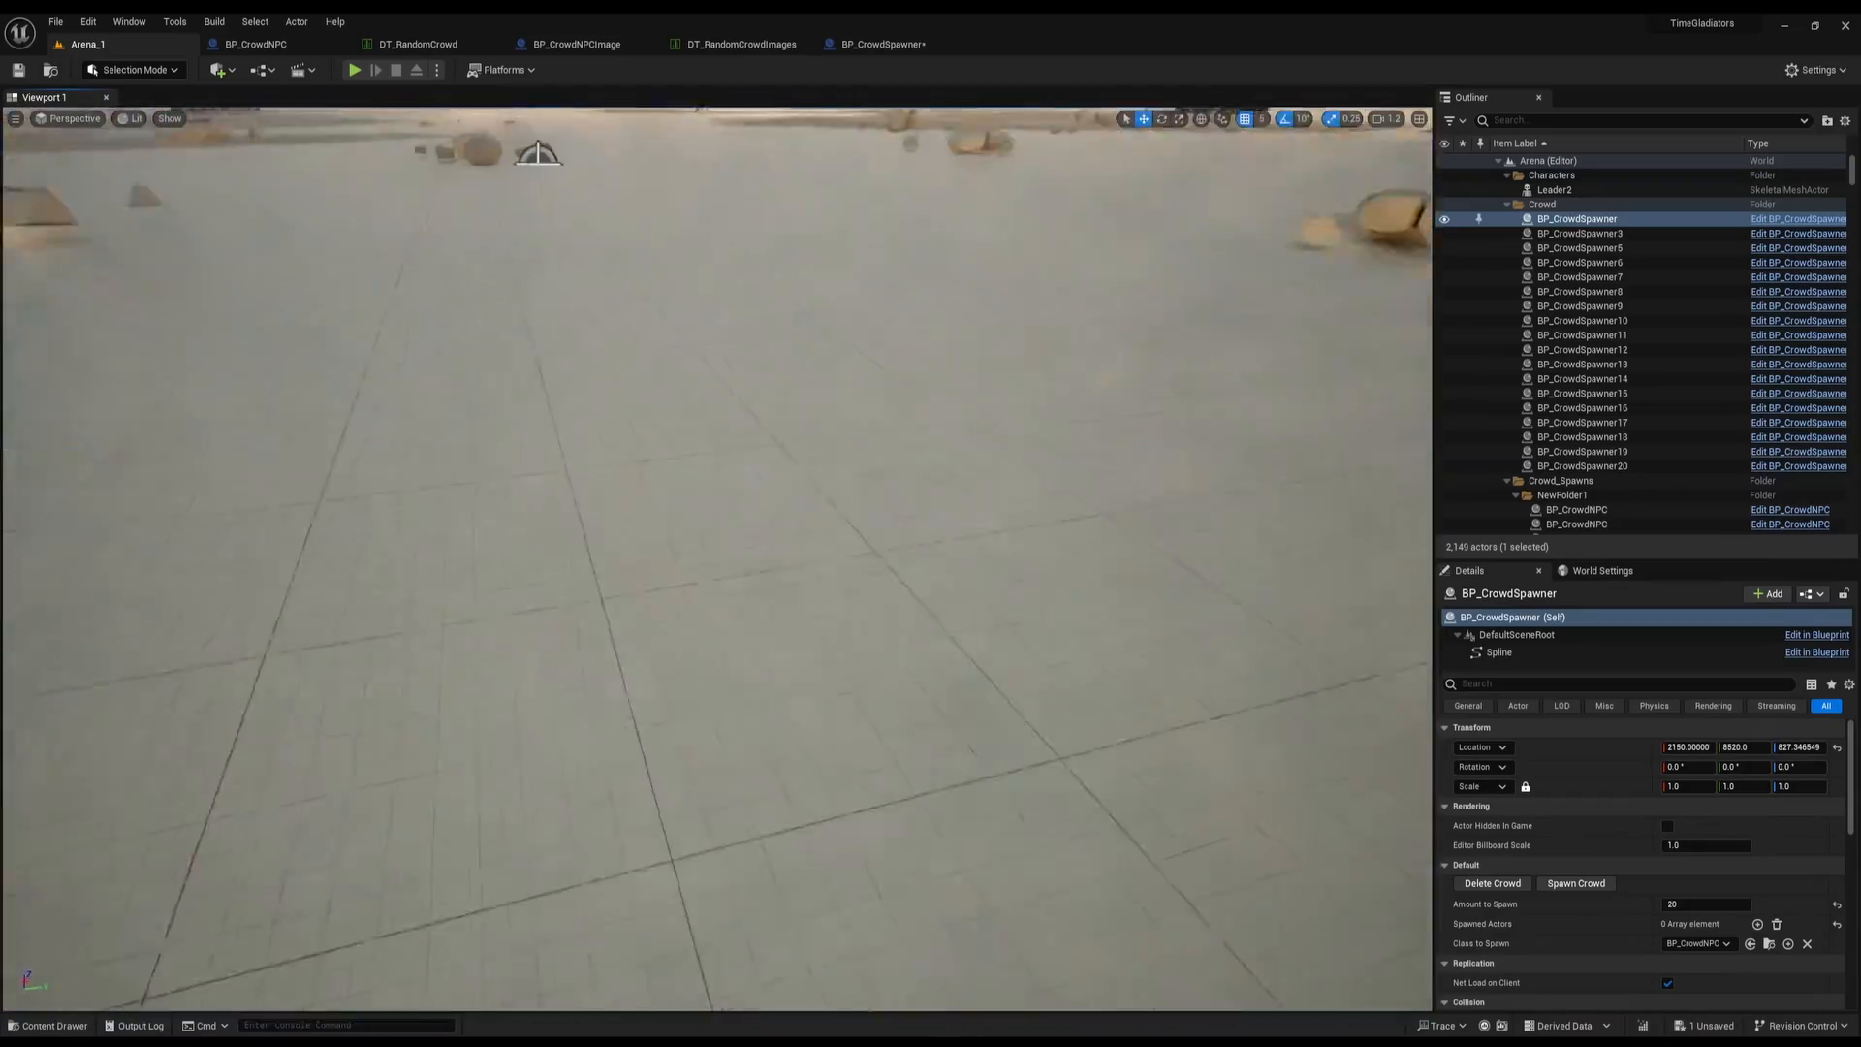
{"action": "key", "text": "f"}
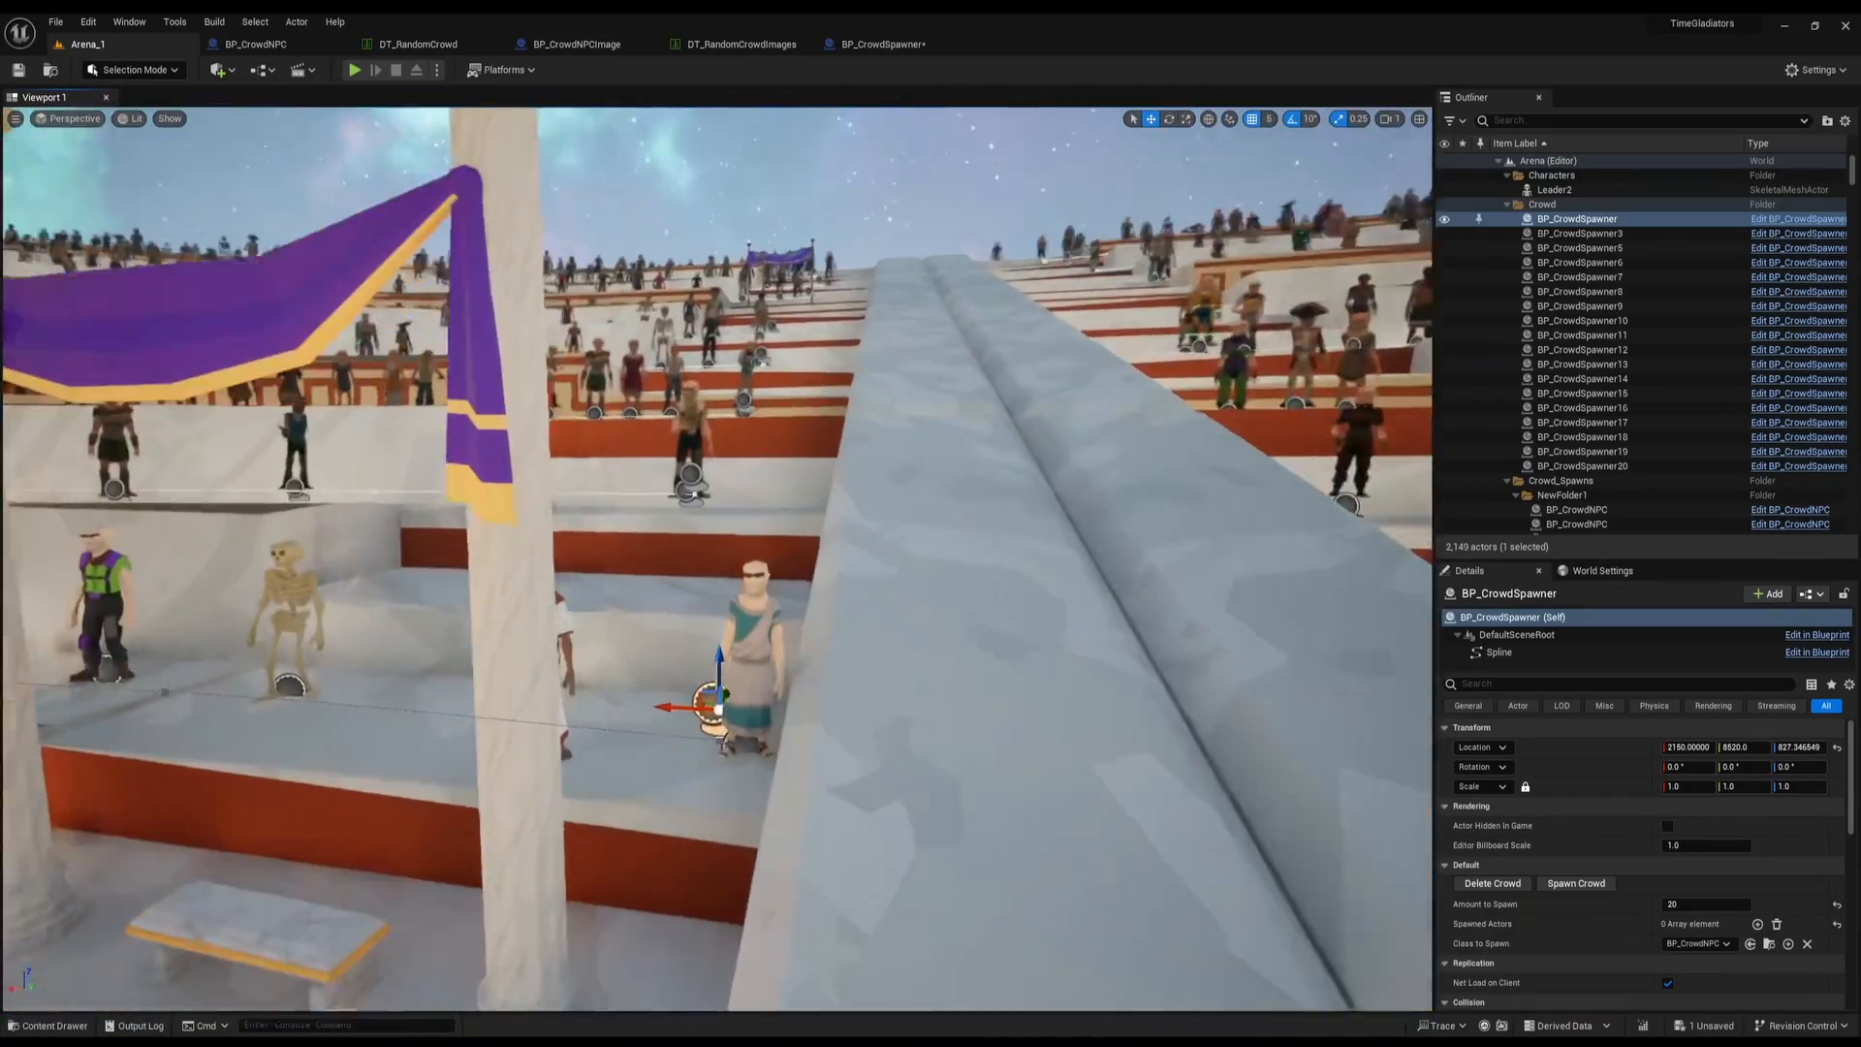
{"action": "left_click", "coordinate": [814, 543]}
{"action": "right_click_drag", "start_coordinate": [814, 543], "coordinate": [787, 530]}
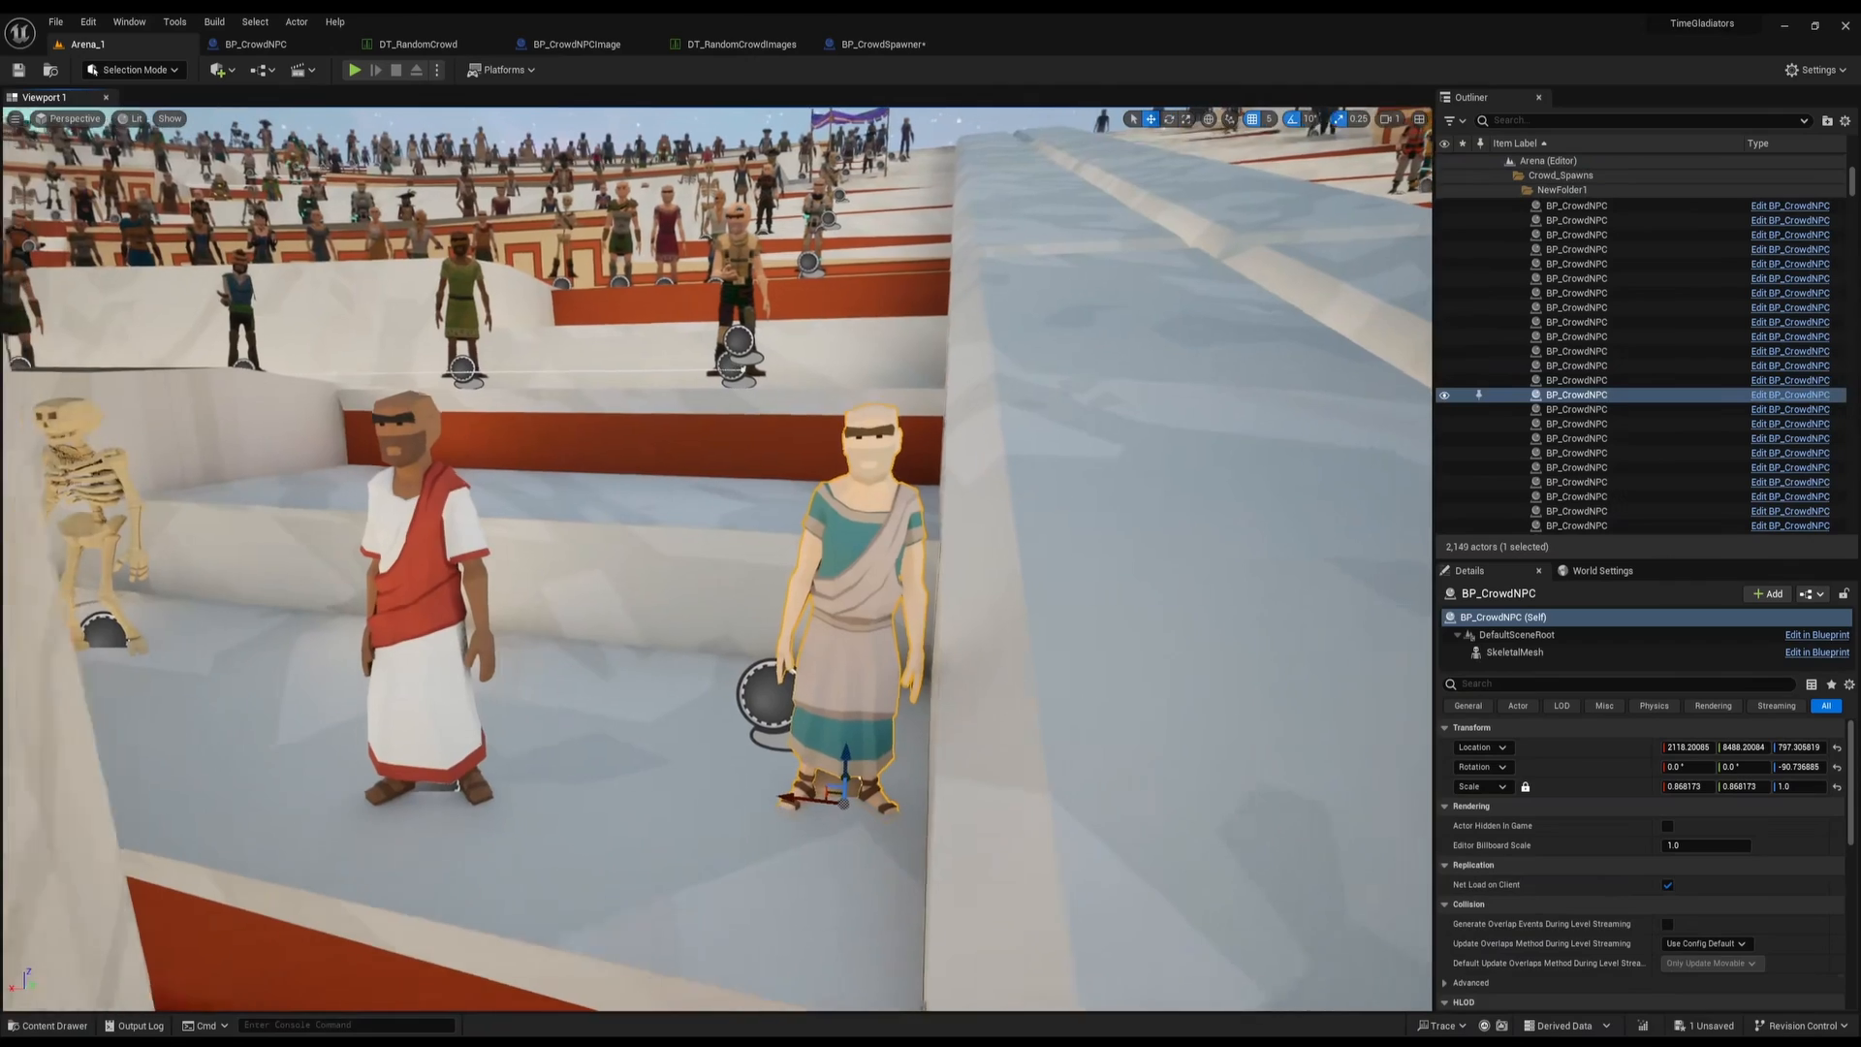
{"action": "key", "text": "s"}
{"action": "right_click_drag", "start_coordinate": [1215, 598], "coordinate": [1229, 589]}
{"action": "key", "text": "w"}
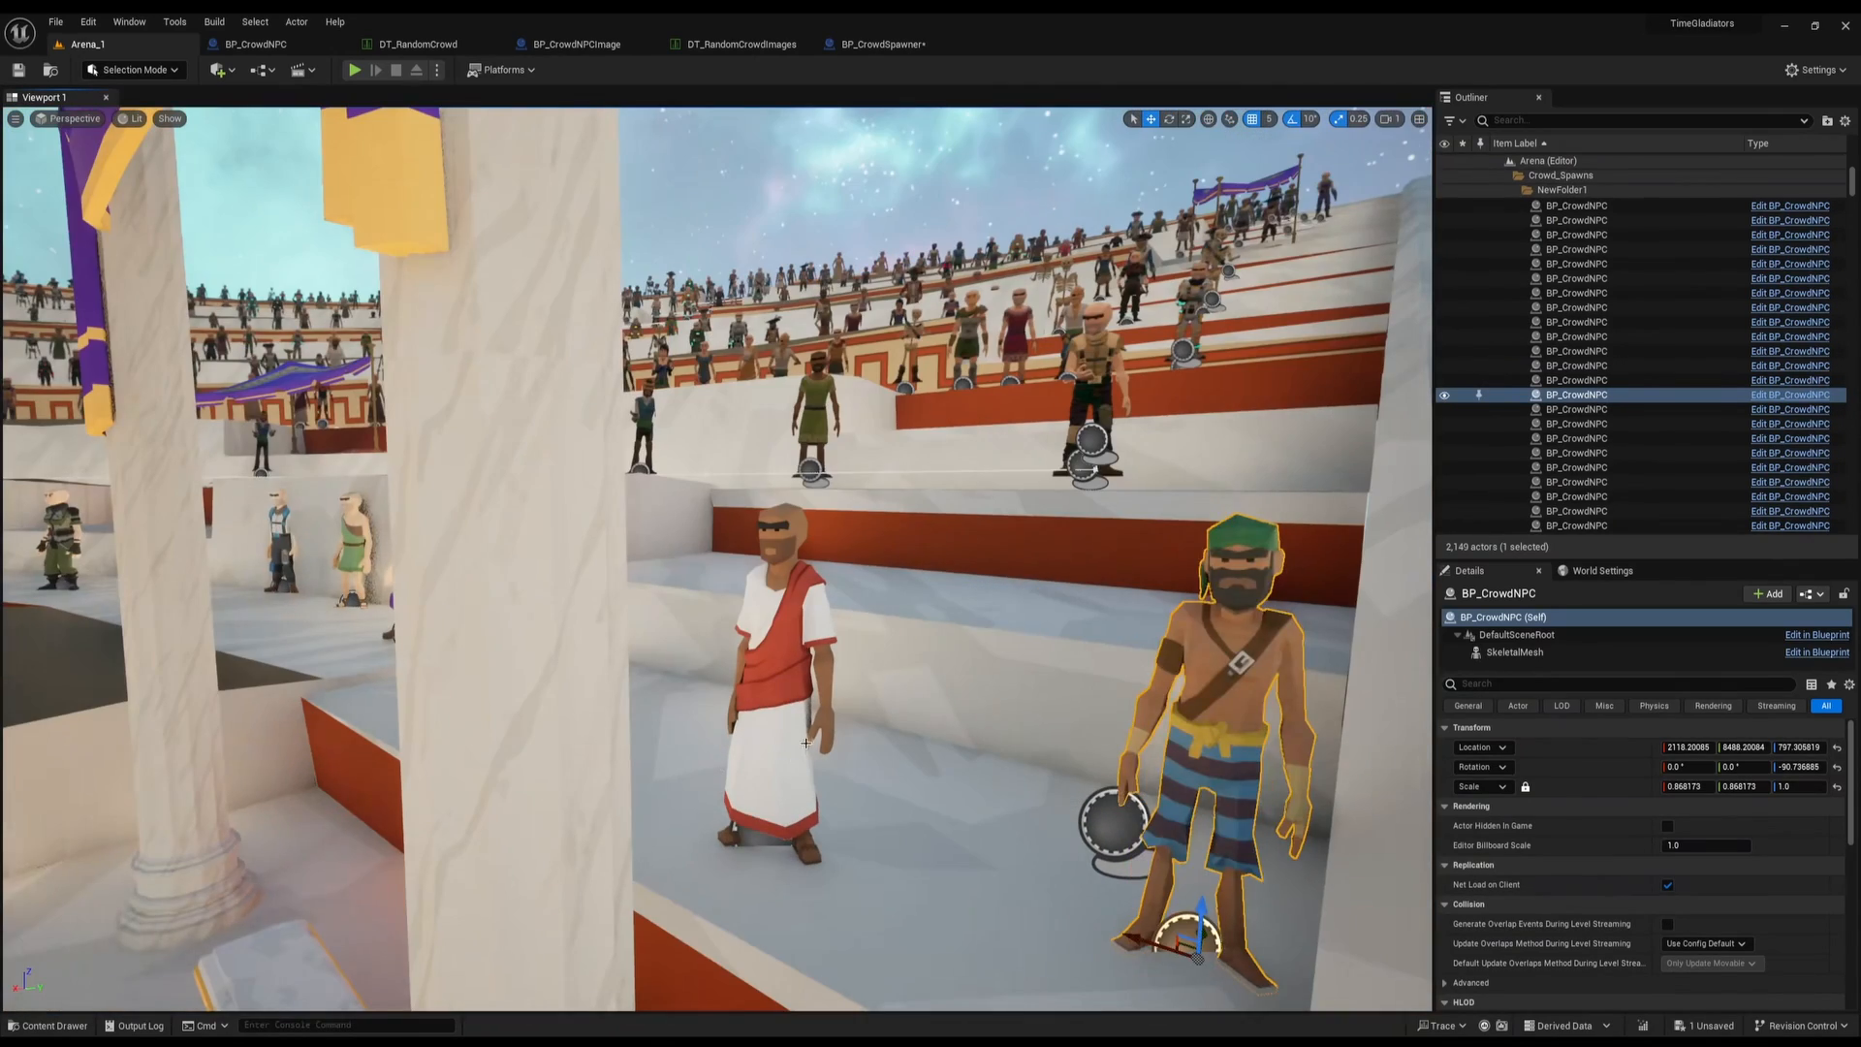
{"action": "left_click", "coordinate": [766, 678]}
{"action": "right_click_drag", "start_coordinate": [765, 679], "coordinate": [712, 755]}
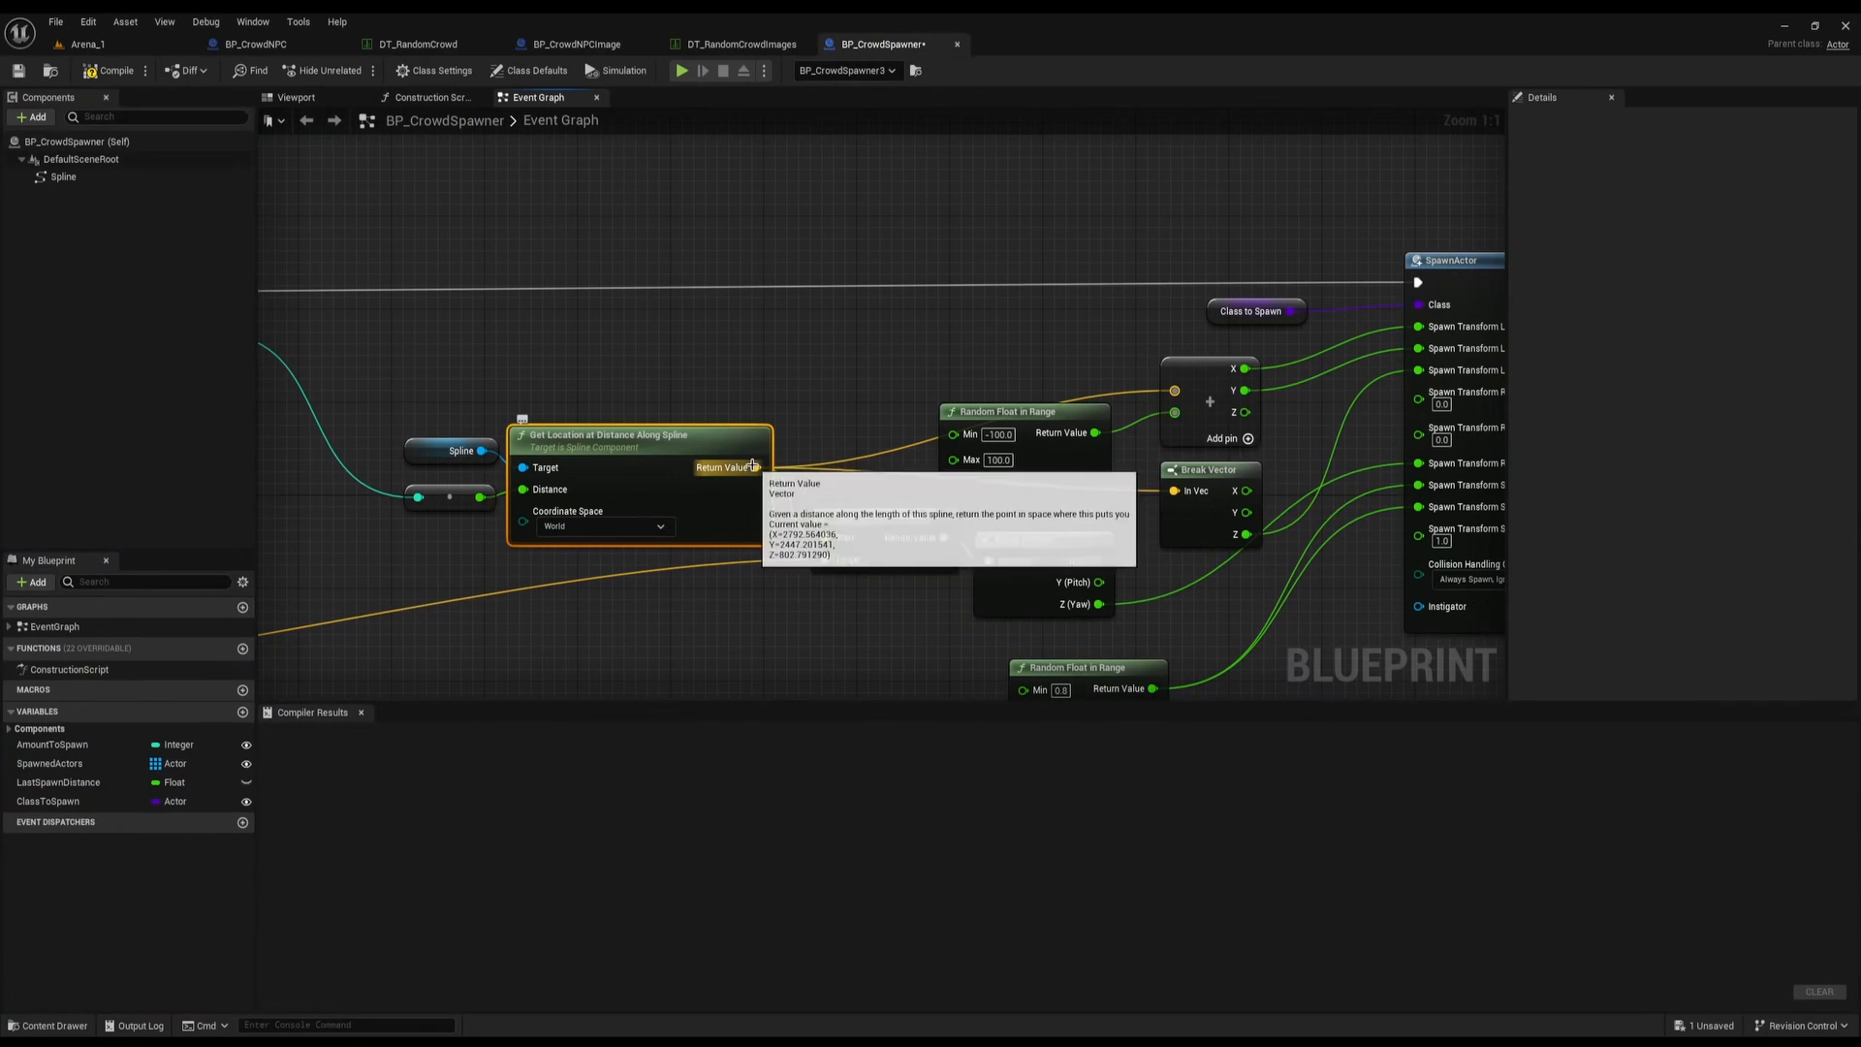
In BP_CrowdSpawner's Event Graph, examine the nodes linking Get Location at Distance Along Spline to the SpawnActor node
{"action": "right_click_drag", "start_coordinate": [1146, 497], "coordinate": [1050, 554]}
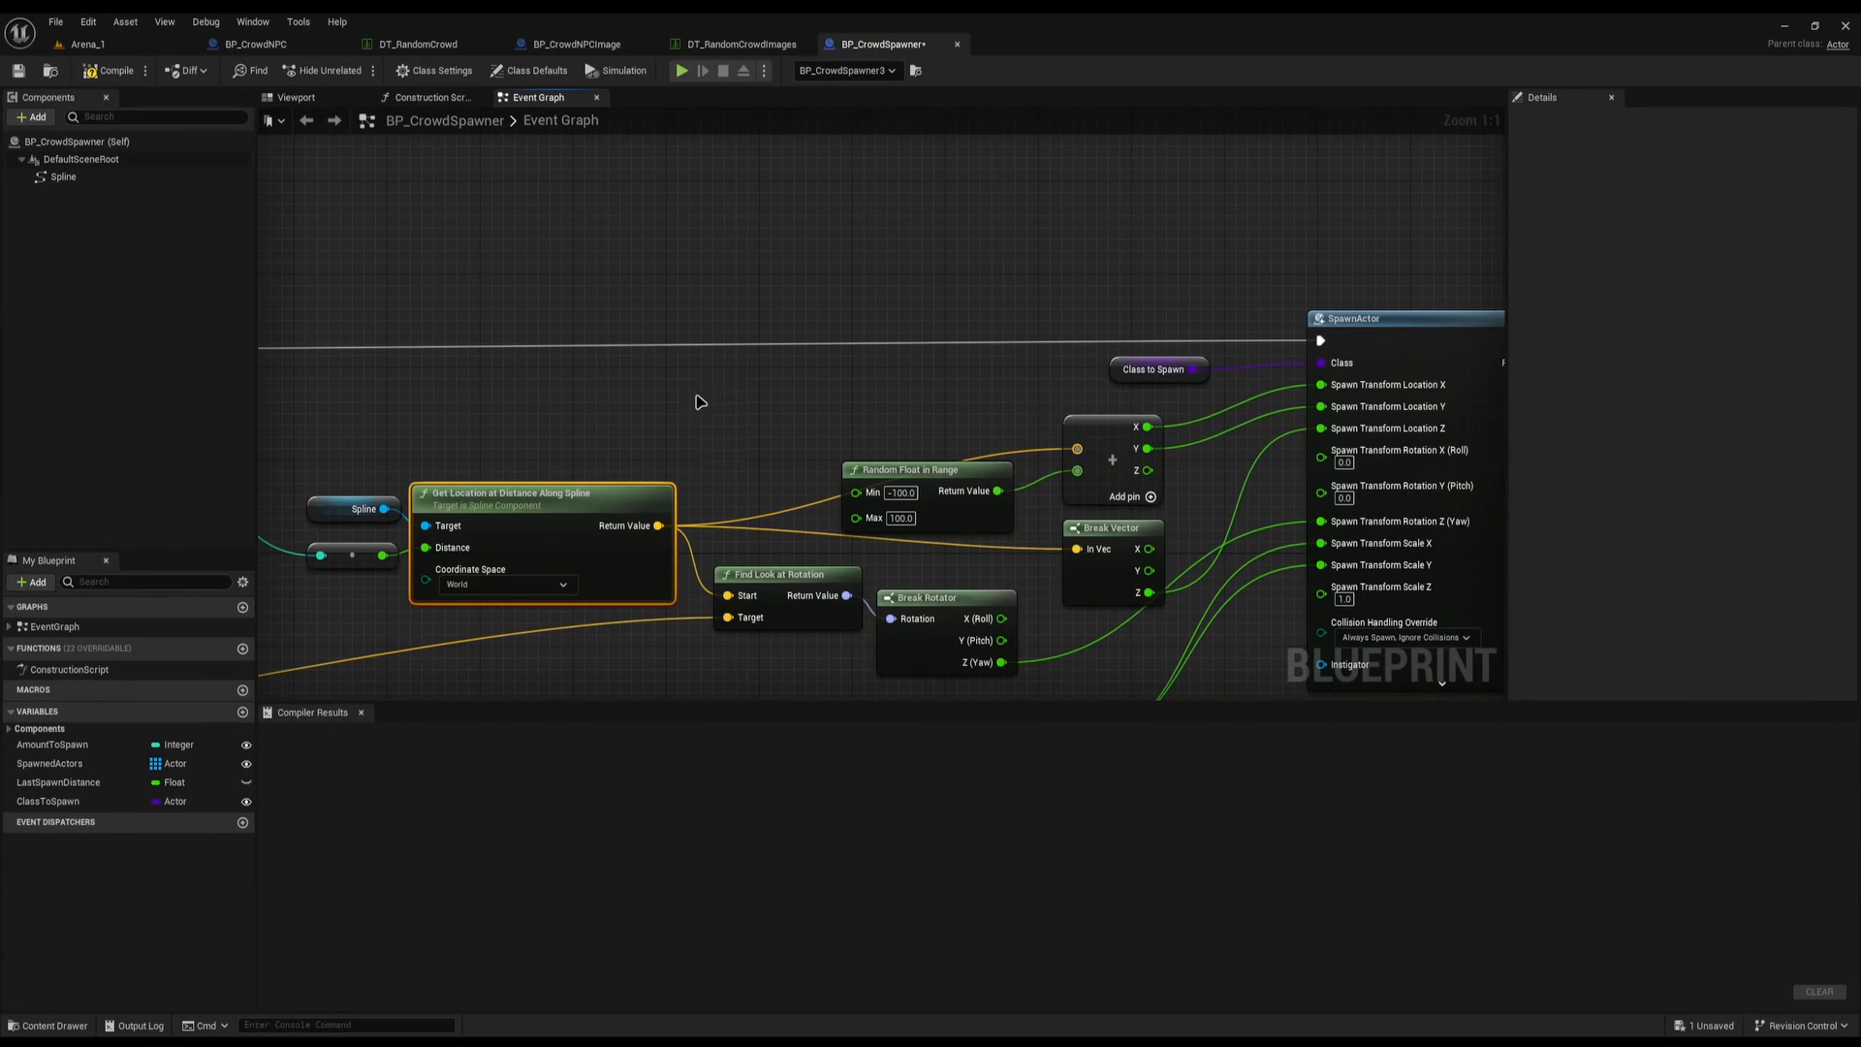
{"action": "left_click_drag", "start_coordinate": [644, 525], "coordinate": [739, 420]}
{"action": "right_click_drag", "start_coordinate": [951, 469], "coordinate": [843, 361]}
{"action": "right_click_drag", "start_coordinate": [1056, 483], "coordinate": [855, 121]}
{"action": "right_click_drag", "start_coordinate": [1061, 414], "coordinate": [1149, 421]}
{"action": "right_click_drag", "start_coordinate": [1231, 508], "coordinate": [1388, 487]}
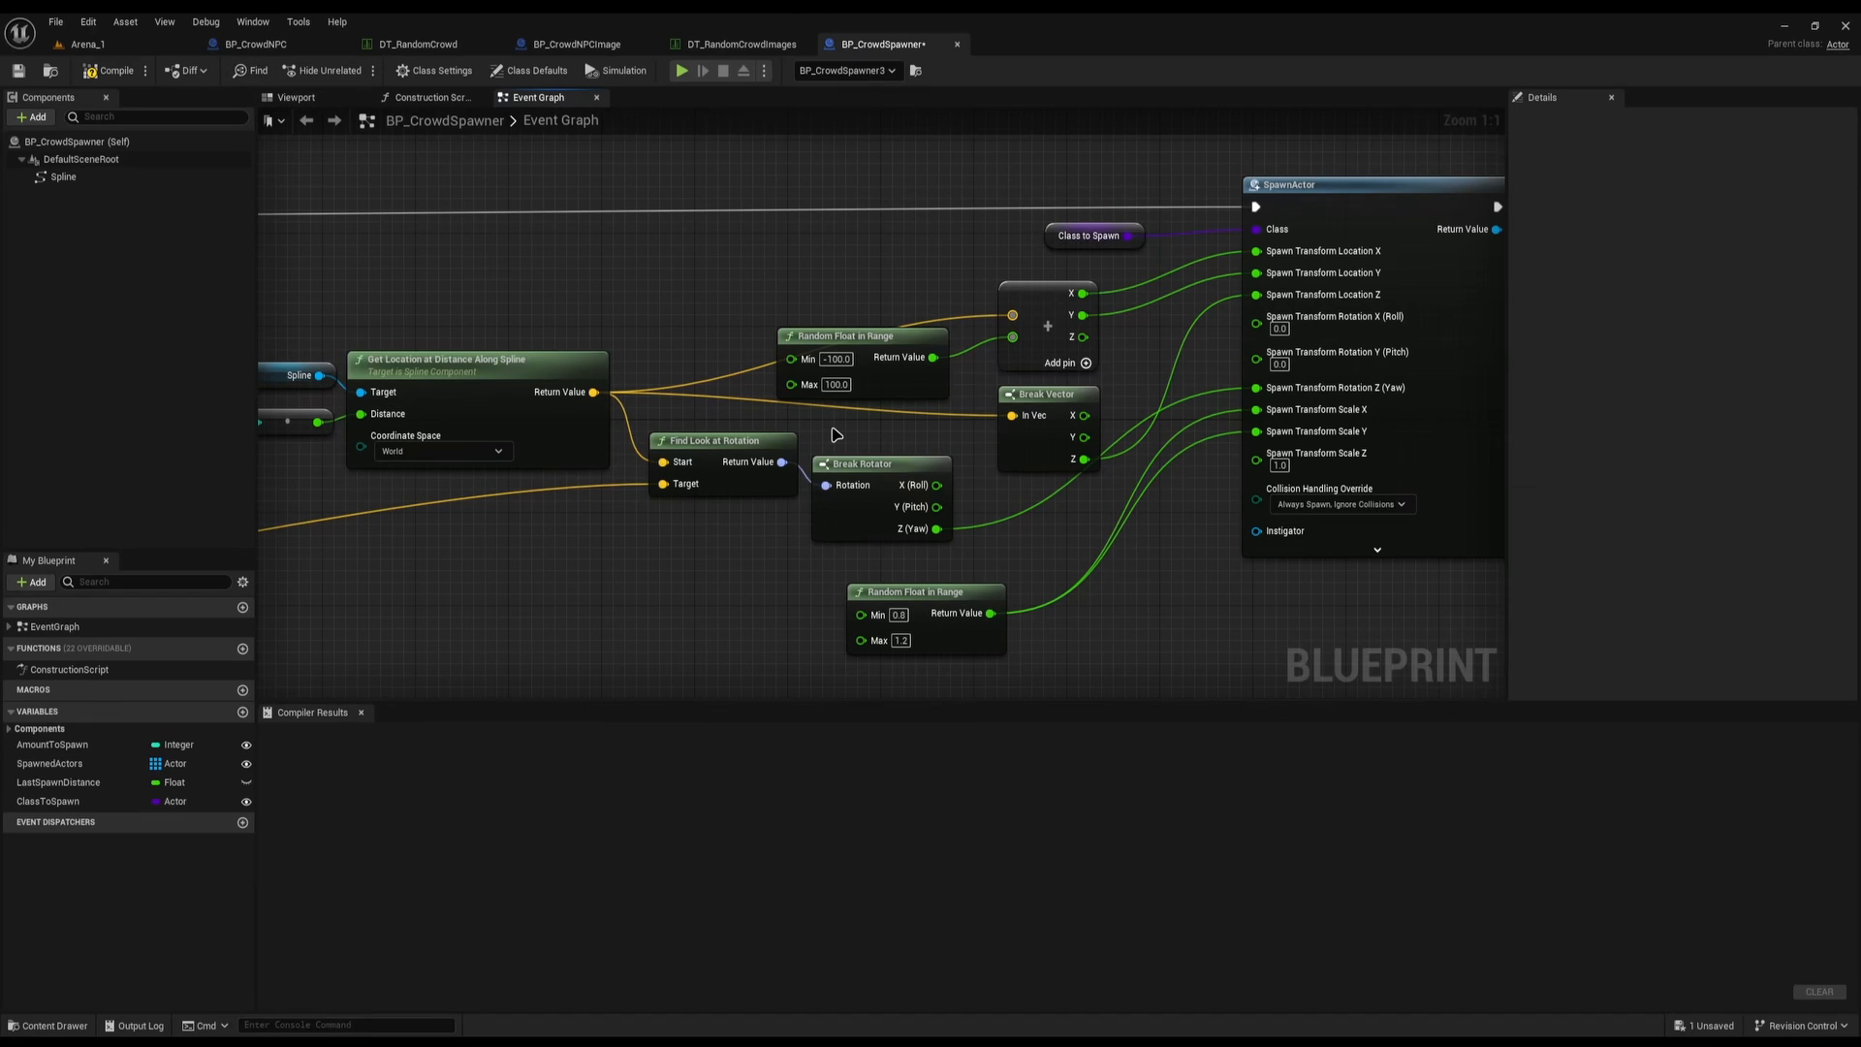
{"action": "right_click_drag", "start_coordinate": [836, 434], "coordinate": [867, 478]}
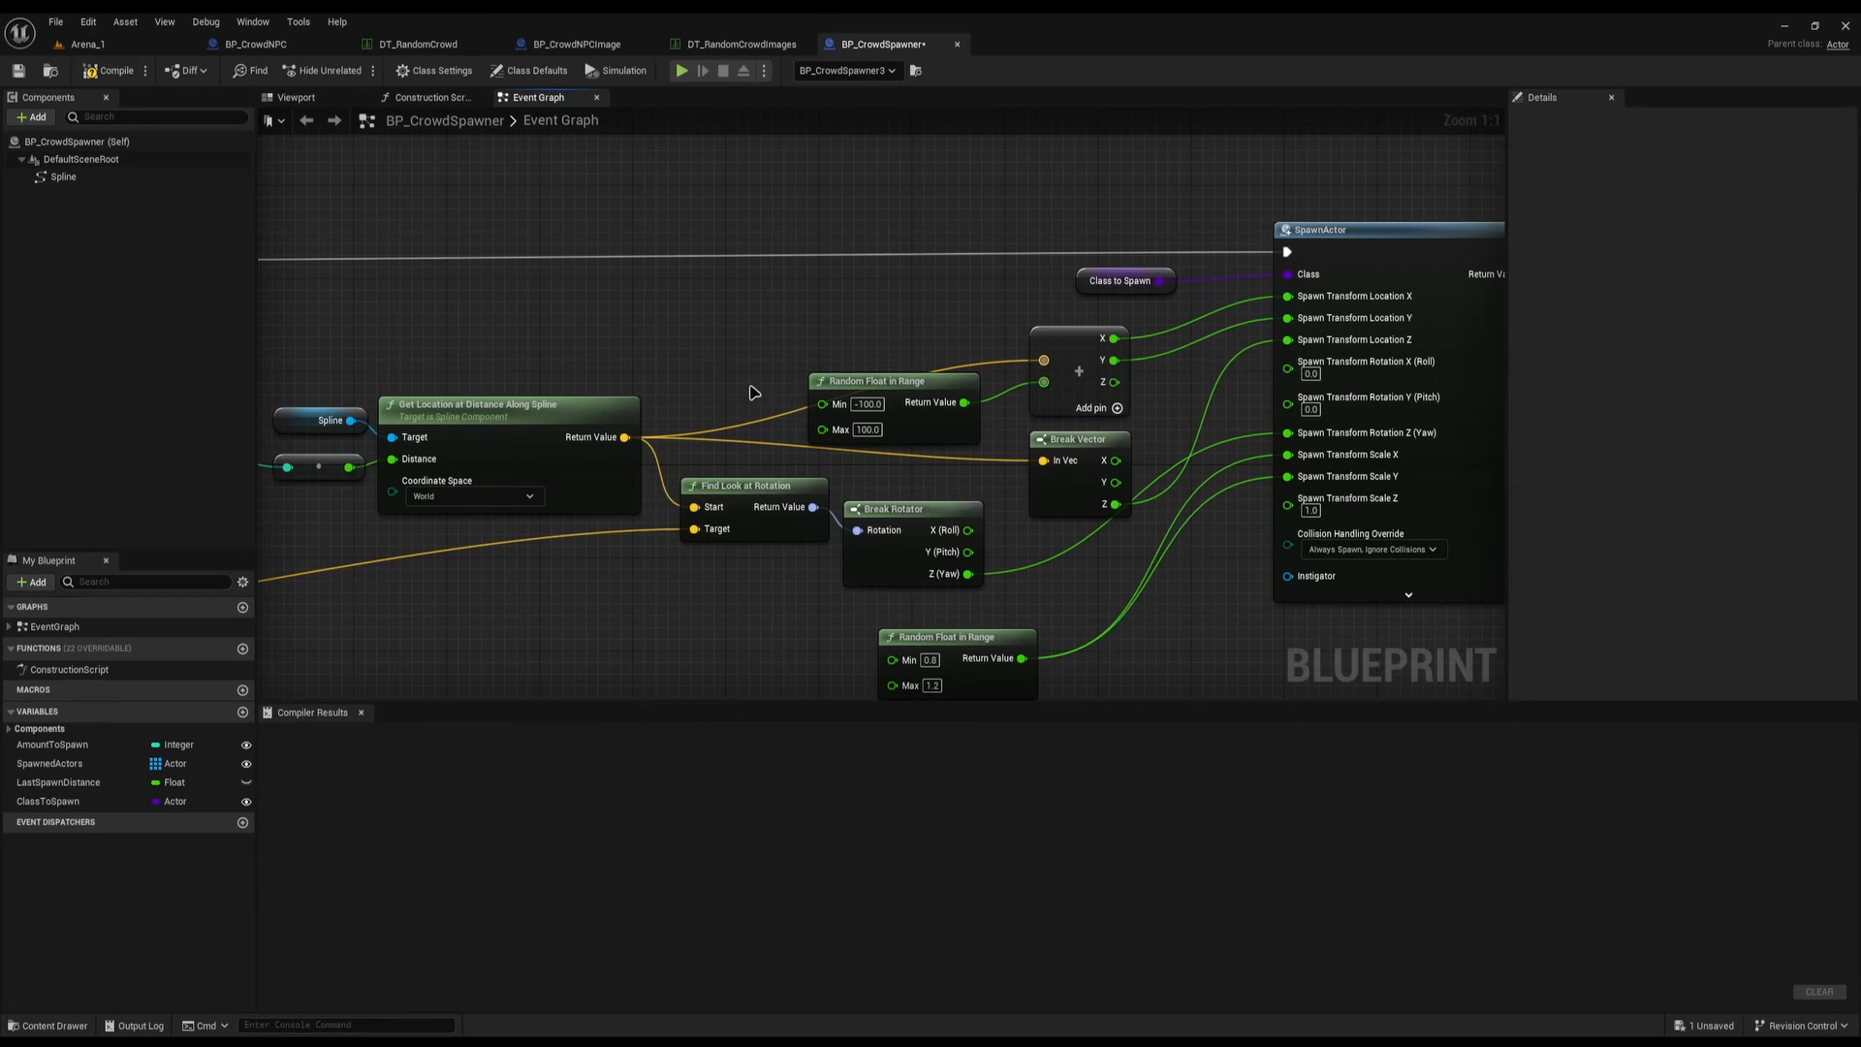
Try adding a vector addition node to the Return Value of Get Location at Distance Along Spline, and undo it
{"action": "left_click_drag", "start_coordinate": [625, 437], "coordinate": [750, 249]}
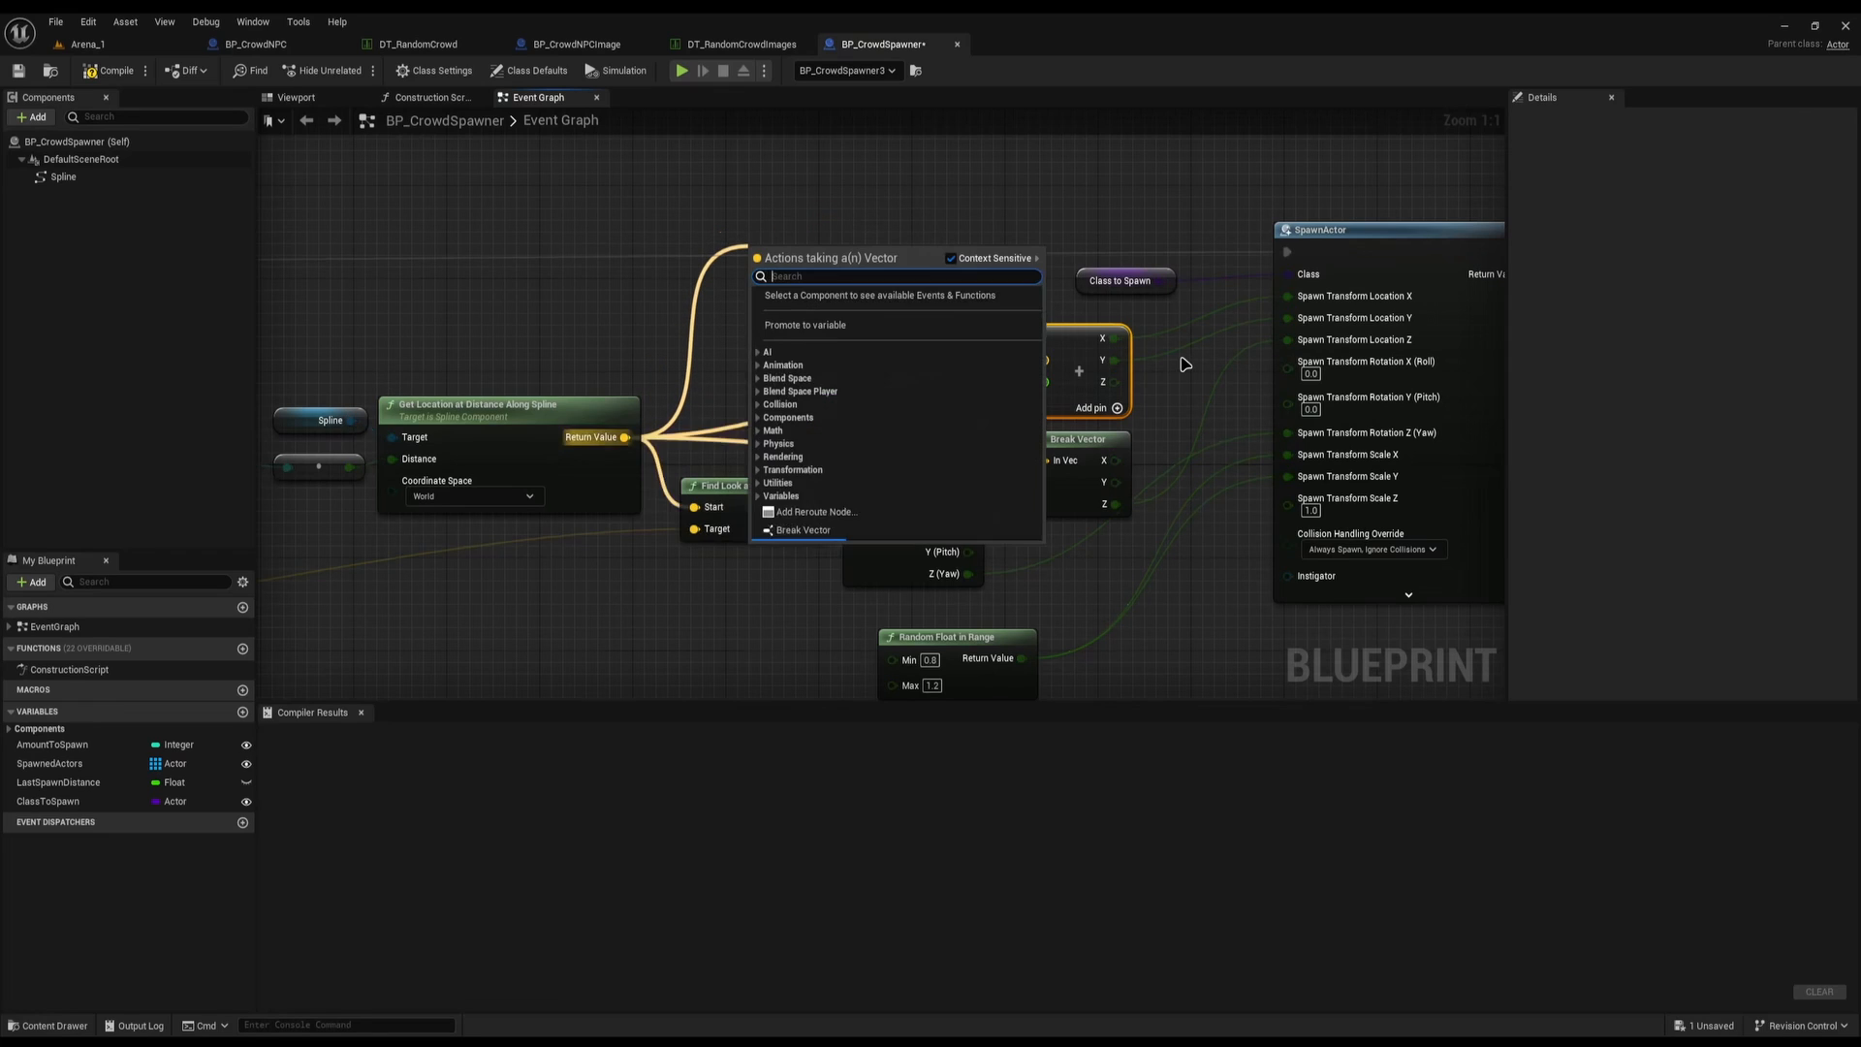
{"action": "type", "text": "+"}
{"action": "key", "text": "Return"}
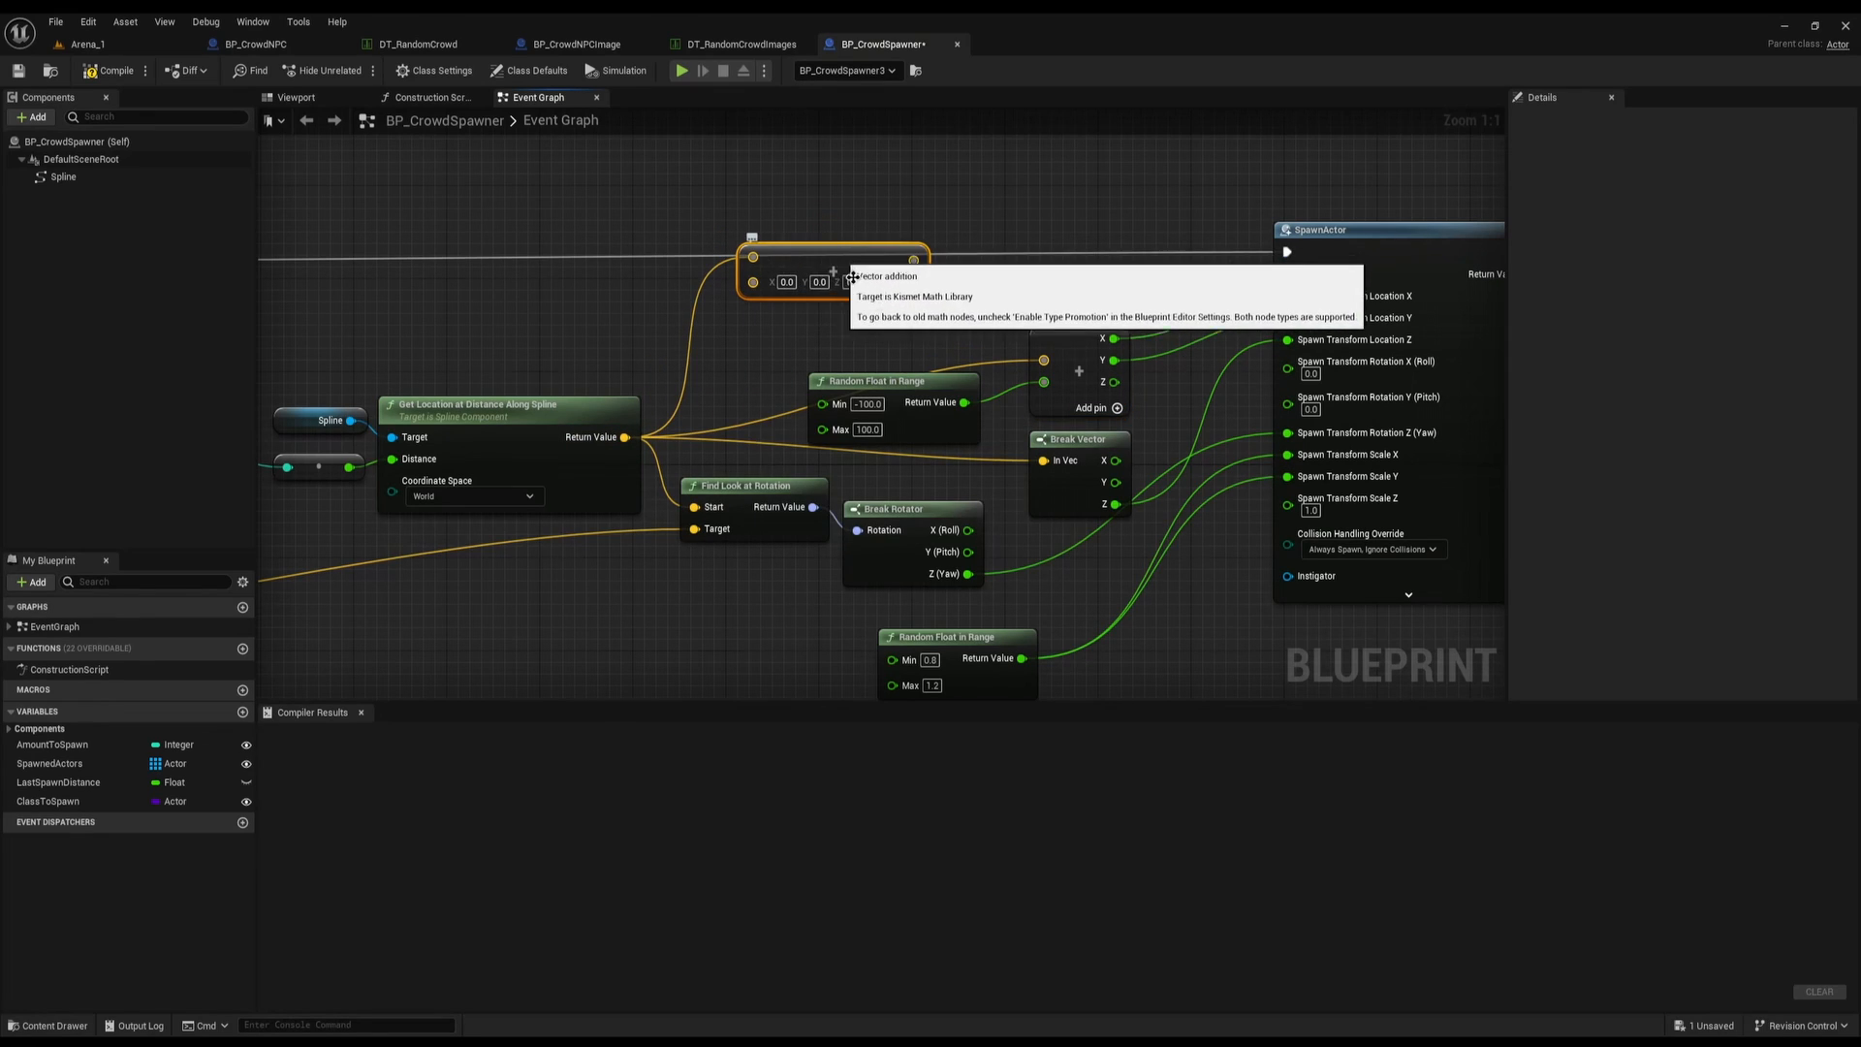
{"action": "key", "text": "ctrl+z"}
Examine how Random Float in Range, from -100.0 to 100.0, offsets the location through the add node feeding SpawnActor
{"action": "left_click", "coordinate": [868, 404]}
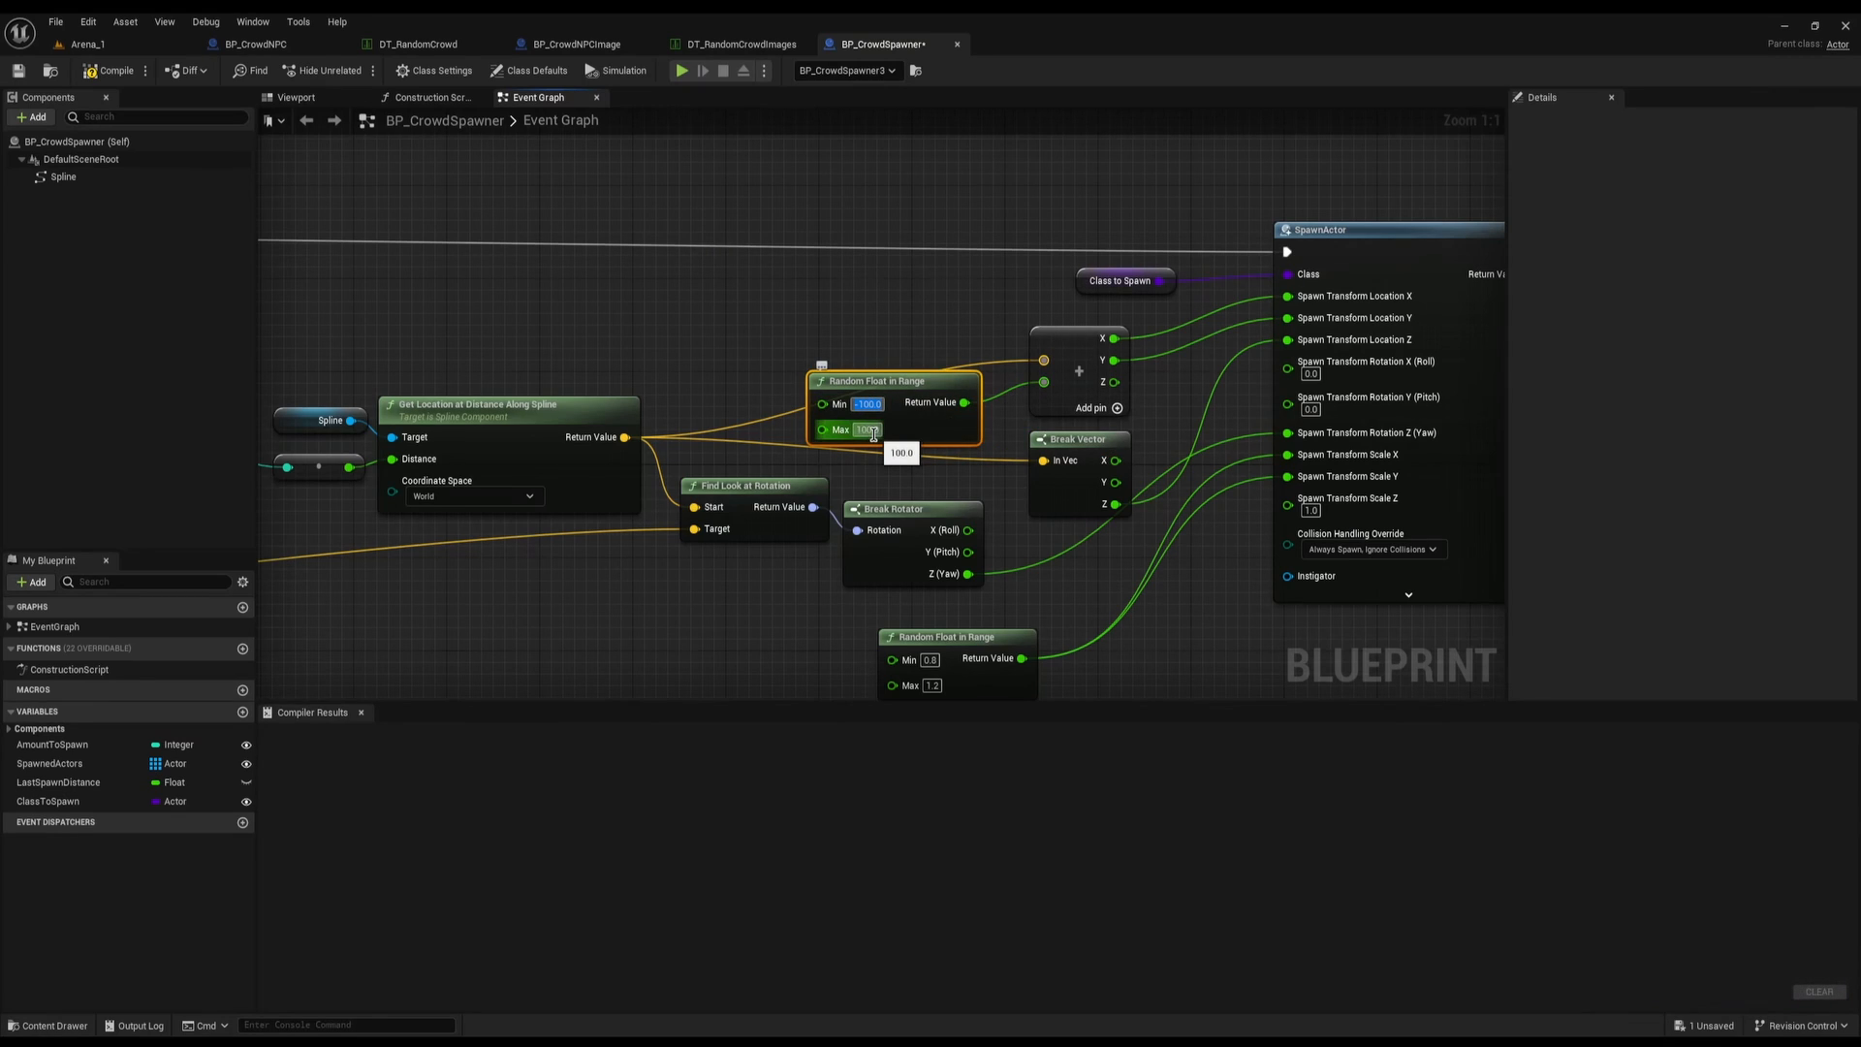
{"action": "left_click", "coordinate": [850, 222]}
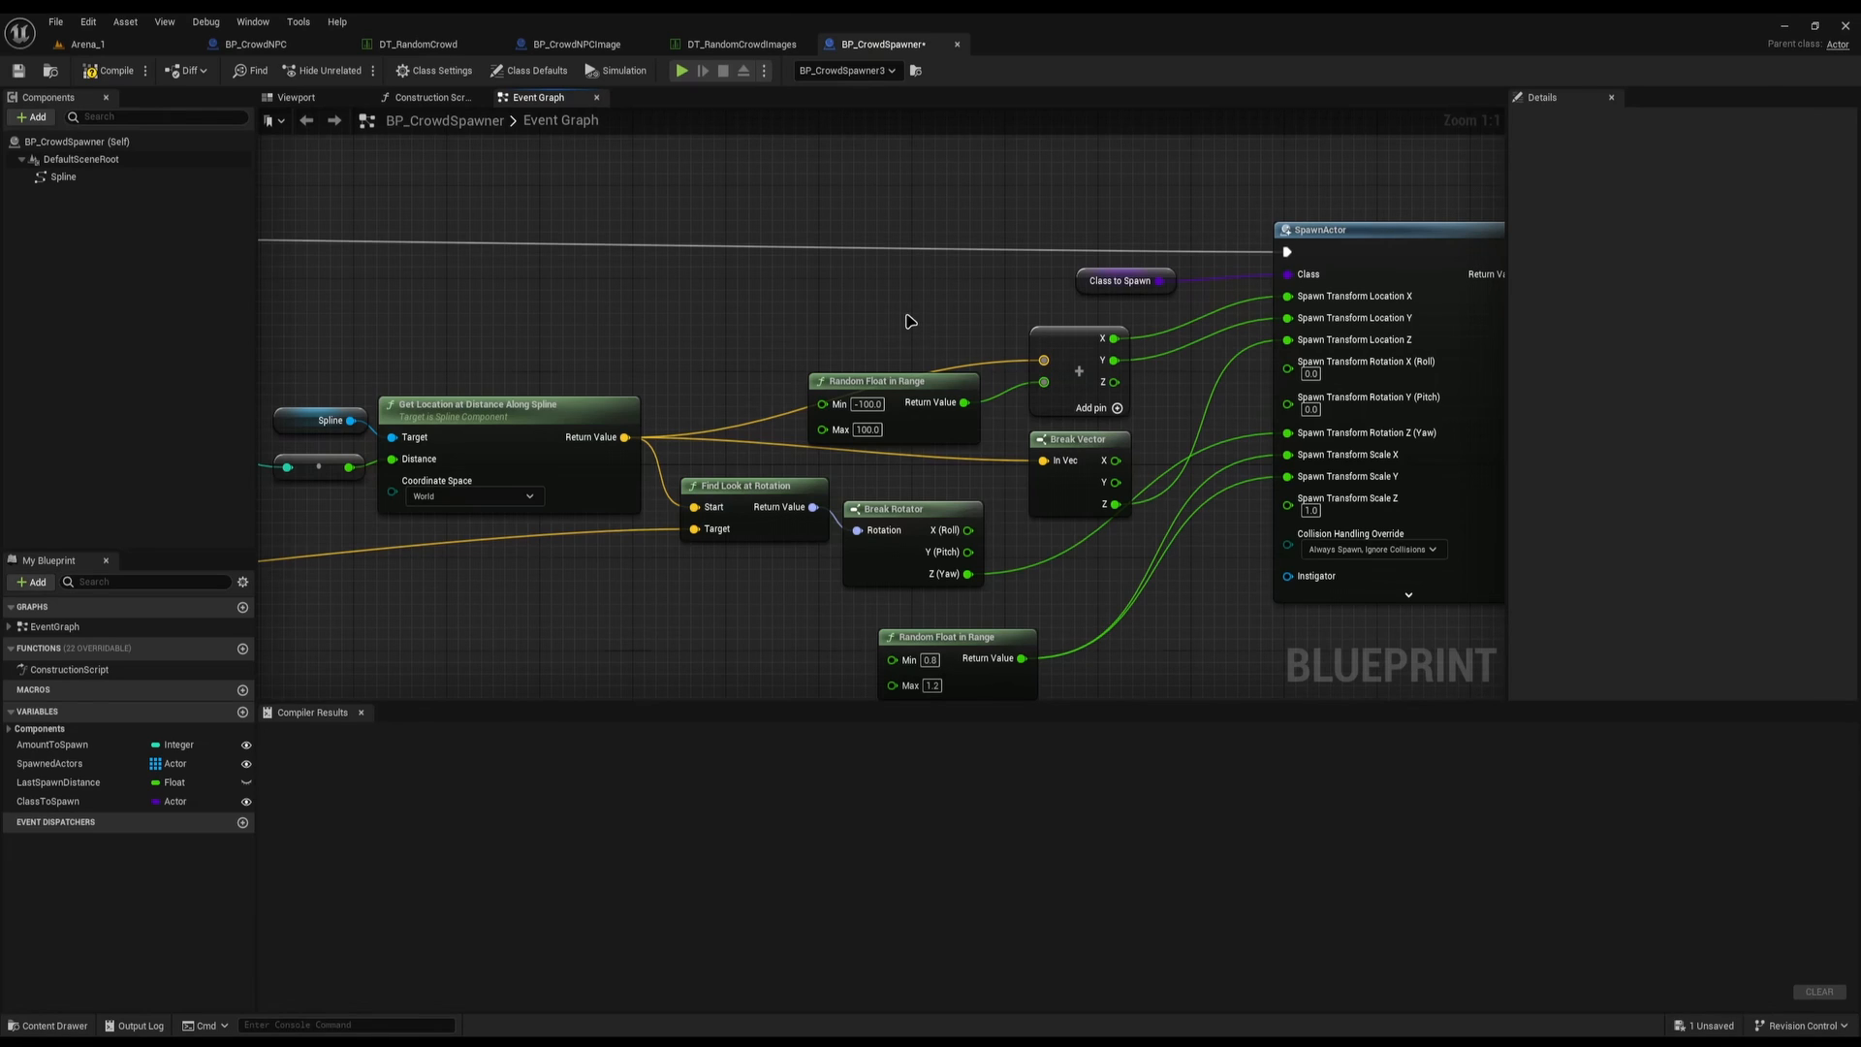
{"action": "right_click_drag", "start_coordinate": [910, 321], "coordinate": [708, 382]}
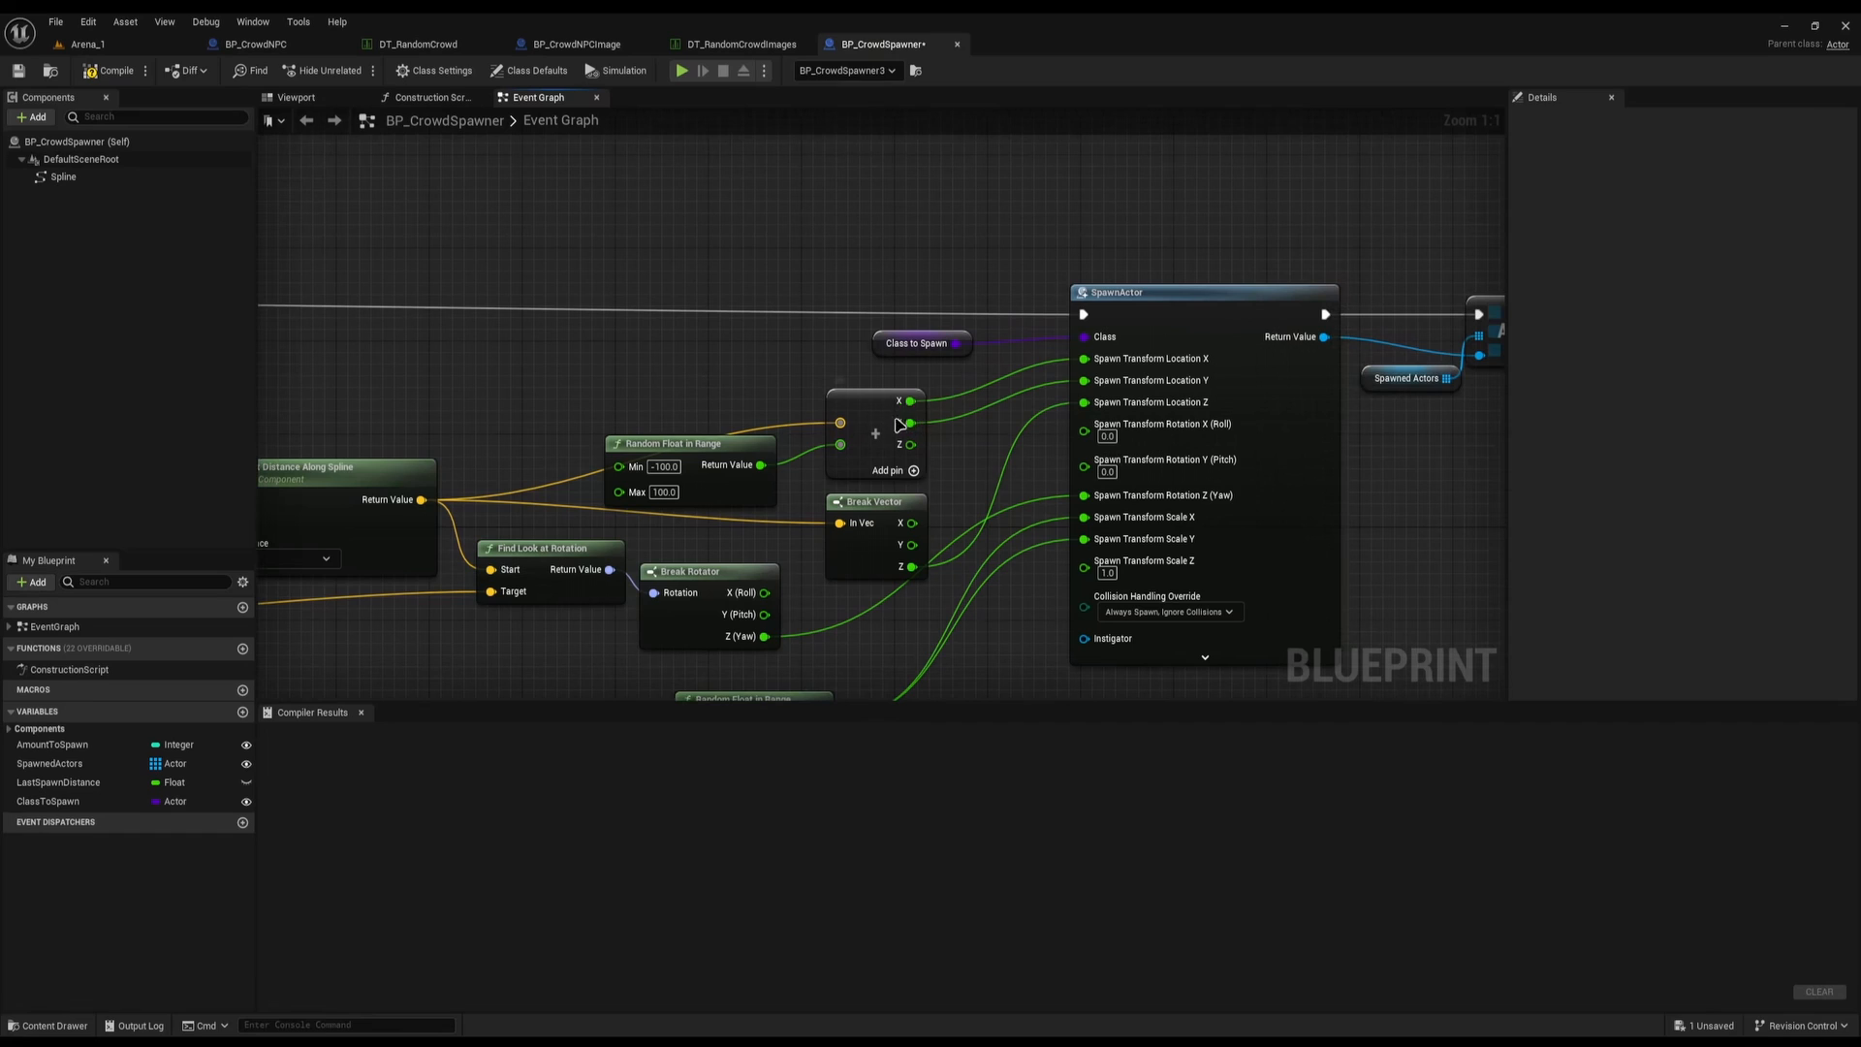
{"action": "left_click", "coordinate": [890, 427]}
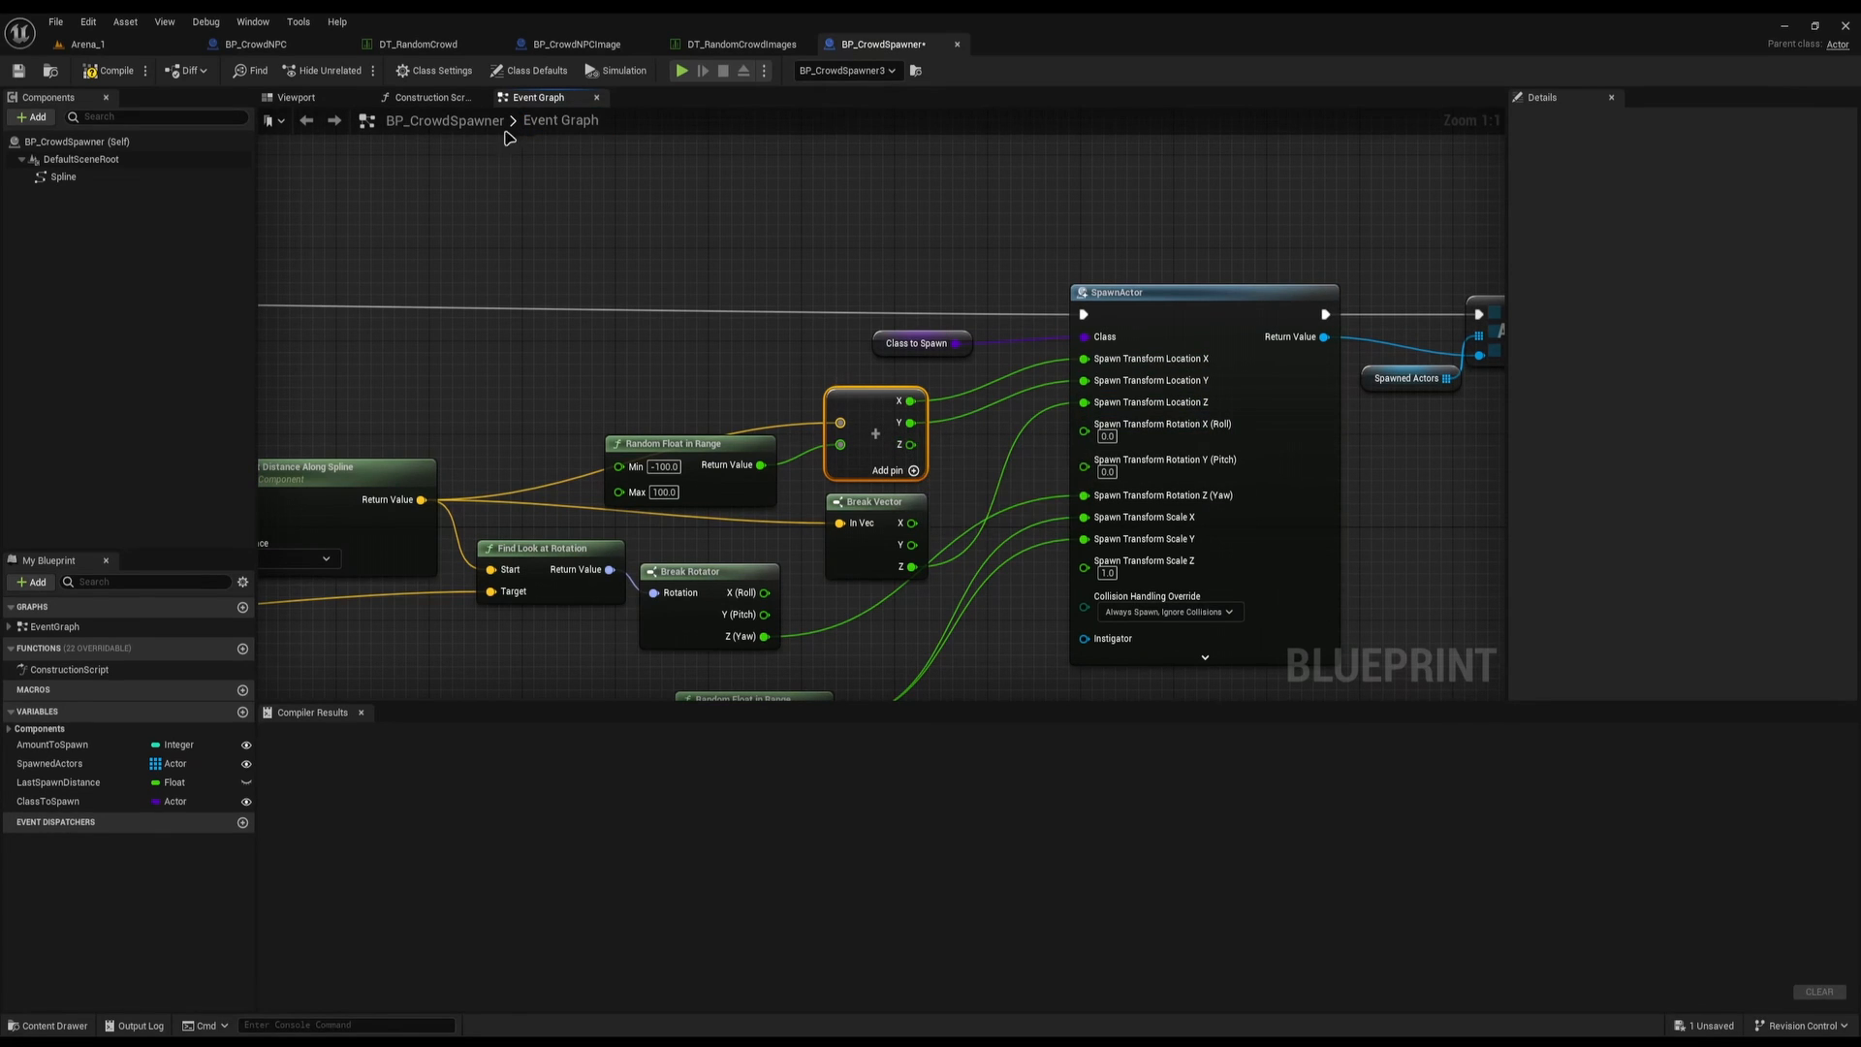
In Arena_1, select a BP_CrowdNPCImage and inspect its random offset from the spawner's spline
{"action": "left_click", "coordinate": [87, 44]}
{"action": "right_click_drag", "start_coordinate": [718, 559], "coordinate": [688, 601]}
{"action": "left_click", "coordinate": [885, 569]}
{"action": "right_click_drag", "start_coordinate": [885, 569], "coordinate": [951, 569]}
{"action": "mouse_move", "coordinate": [686, 450]}
{"action": "right_mouse_down"}
{"action": "mouse_move", "coordinate": [659, 446]}
{"action": "mouse_move", "coordinate": [674, 505]}
{"action": "mouse_move", "coordinate": [669, 446]}
{"action": "right_mouse_up"}
{"action": "scroll", "coordinate": [659, 446], "scroll_direction": "down", "scroll_amount": 1}
{"action": "right_click_drag", "start_coordinate": [979, 484], "coordinate": [942, 549]}
{"action": "left_click", "coordinate": [956, 528]}
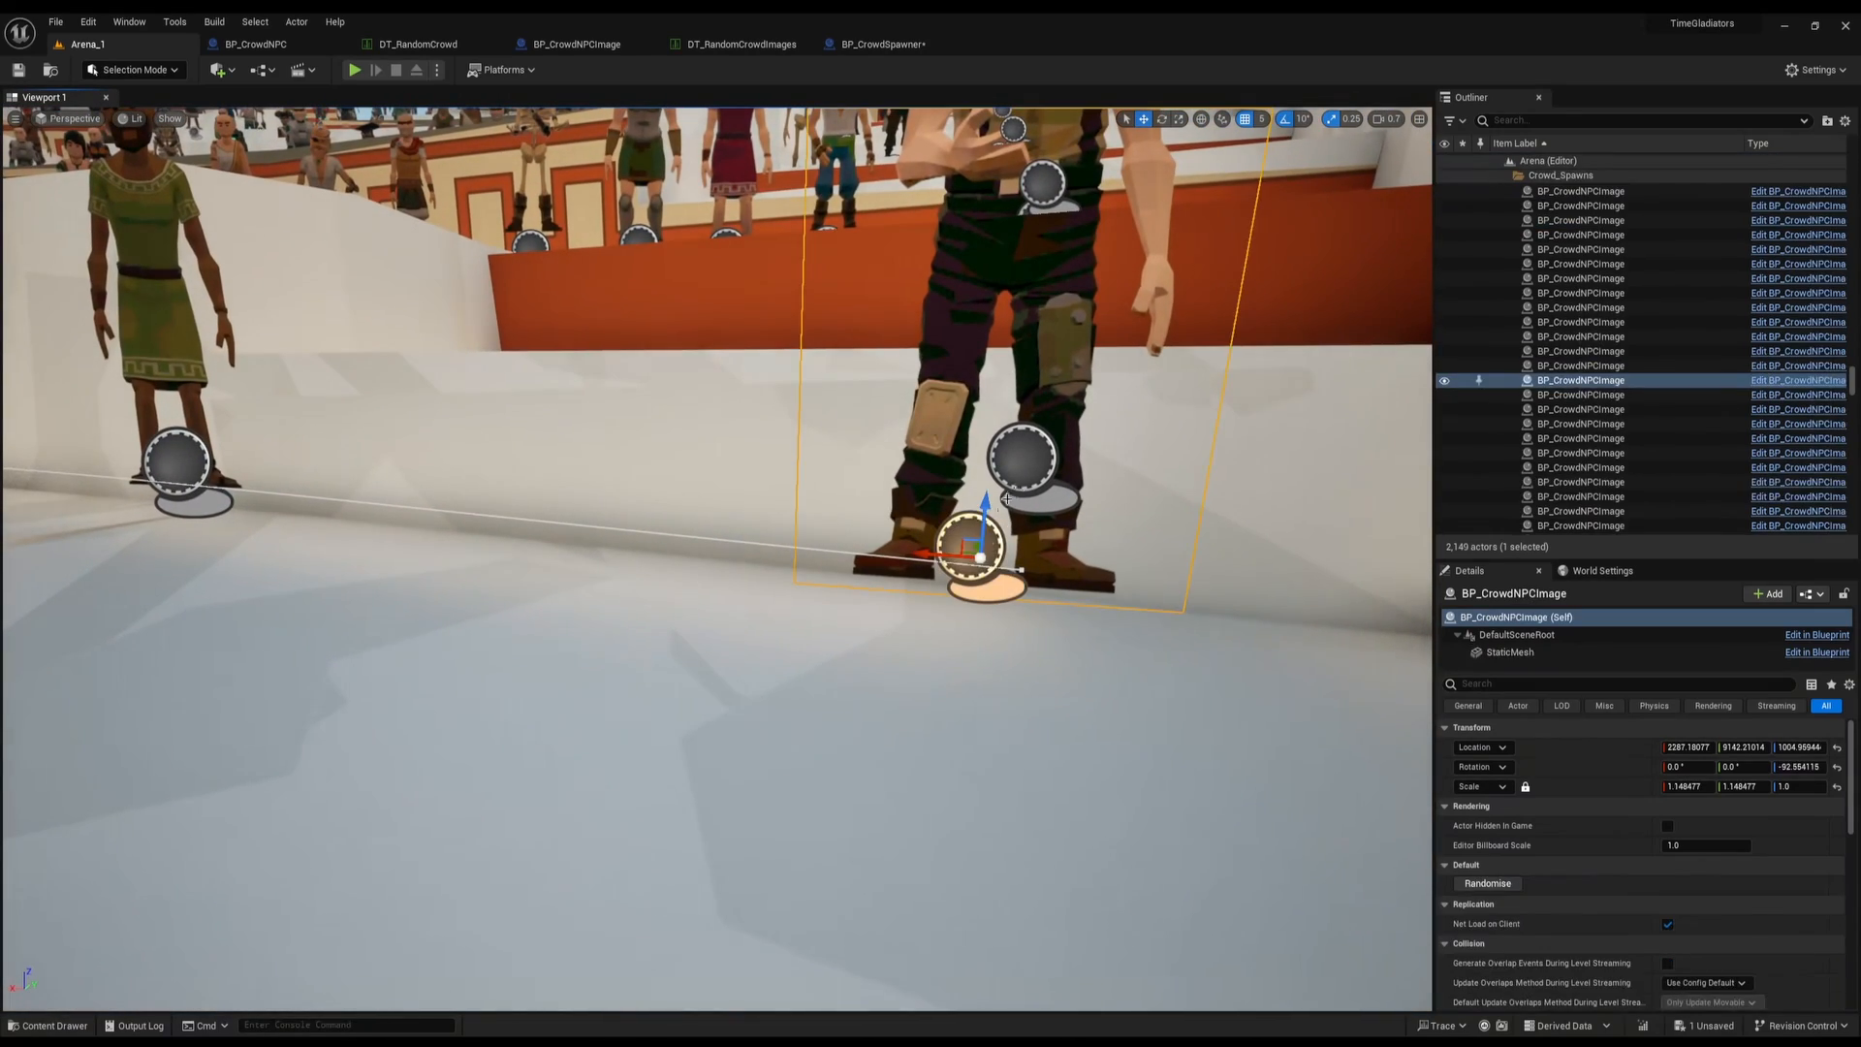
Try moving BP_CrowdSpawner10 in the Arena_1 level, and undo the move
{"action": "left_click", "coordinate": [1025, 455]}
{"action": "left_click_drag", "start_coordinate": [1041, 425], "coordinate": [1049, 495]}
{"action": "right_click_drag", "start_coordinate": [1050, 493], "coordinate": [1105, 490]}
{"action": "key", "text": "ctrl+z"}
{"action": "scroll", "coordinate": [1008, 485], "scroll_direction": "up", "scroll_amount": 2}
In BP_CrowdSpawner's Event Graph, examine the SpawnActor node's location, rotation and scale inputs, and return to Arena_1
{"action": "left_click", "coordinate": [868, 44]}
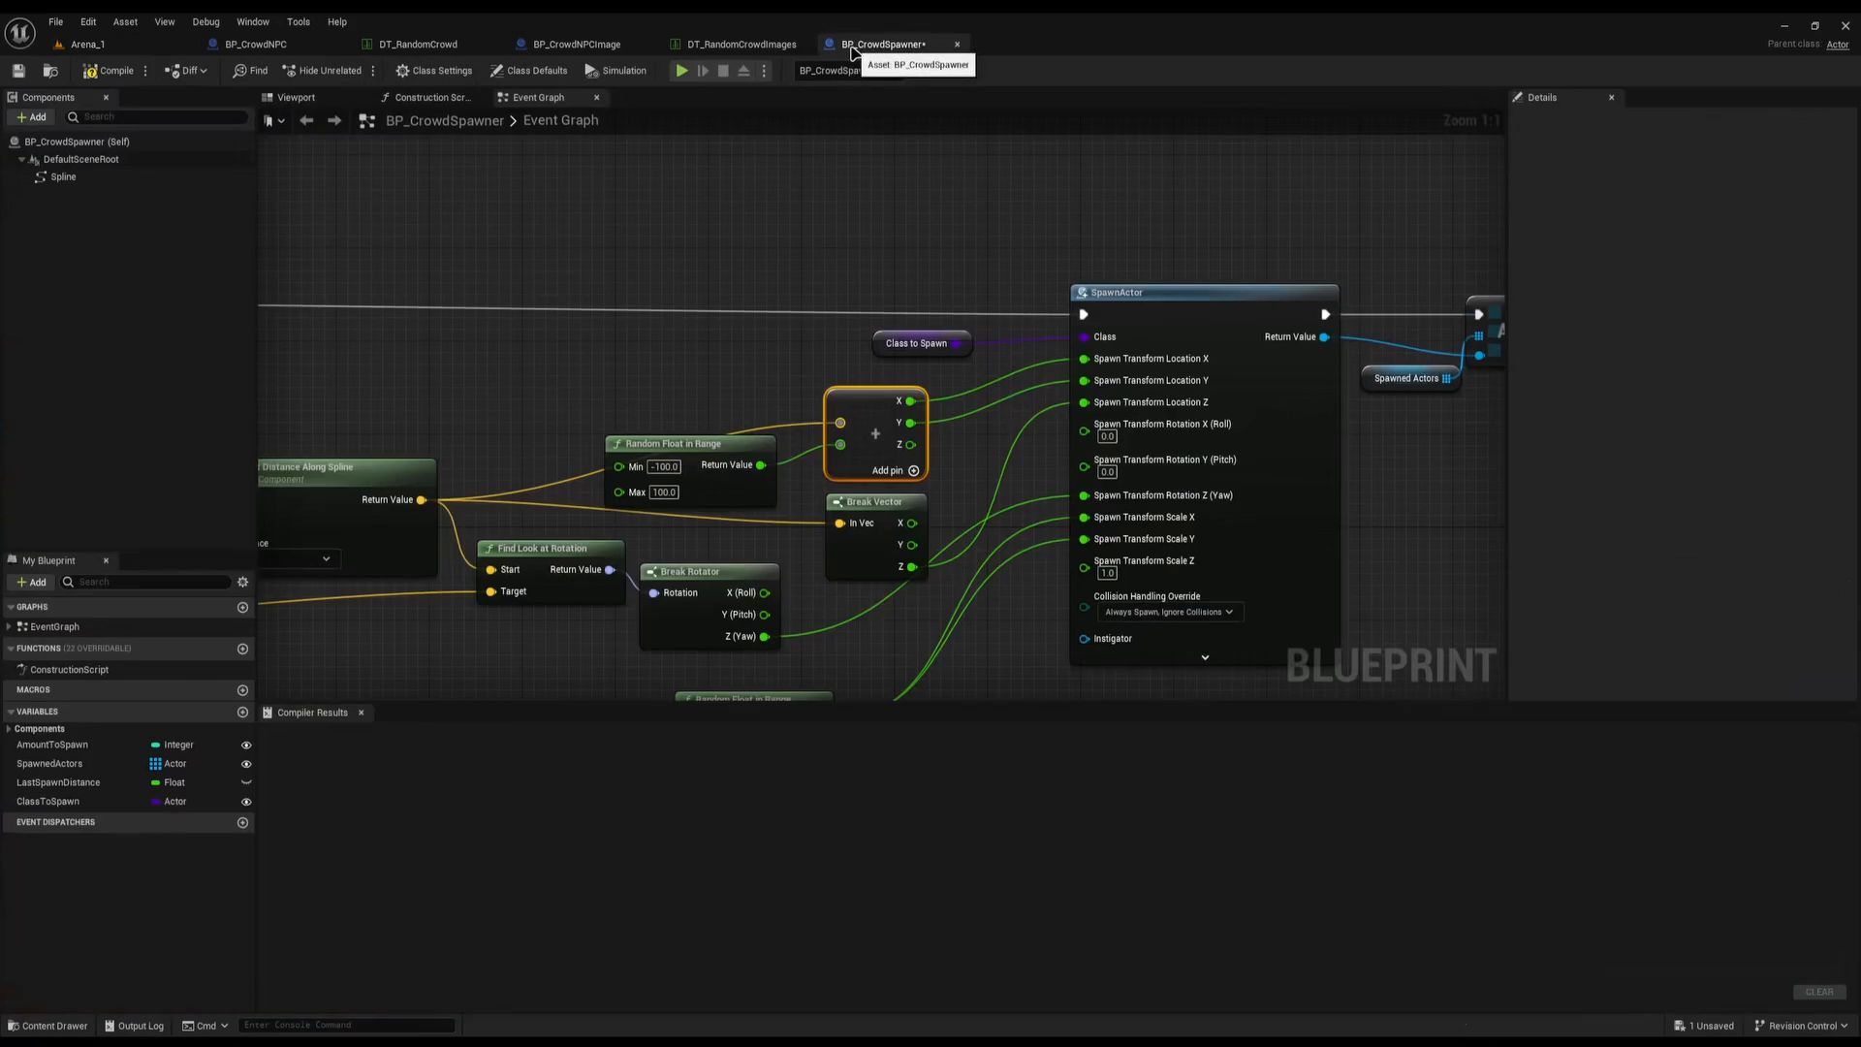
{"action": "left_click", "coordinate": [455, 406]}
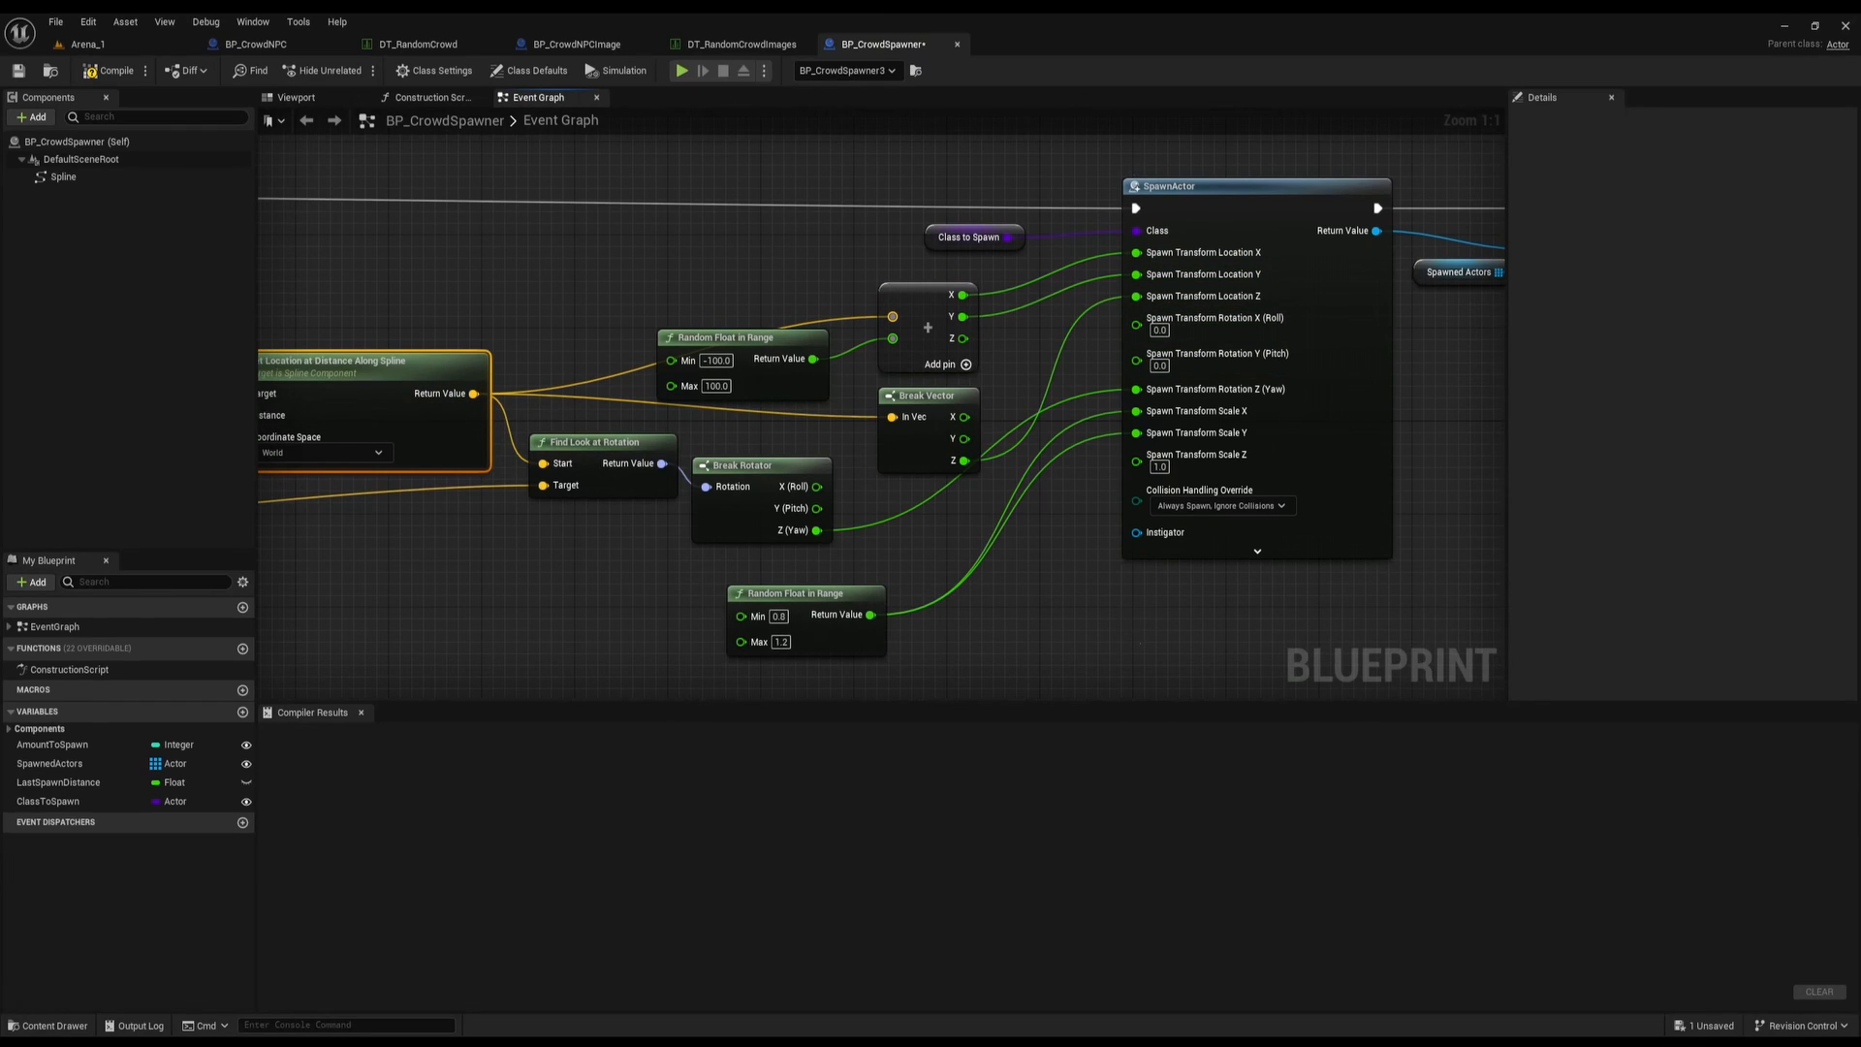
{"action": "right_click_drag", "start_coordinate": [979, 605], "coordinate": [971, 607]}
{"action": "left_click", "coordinate": [971, 607]}
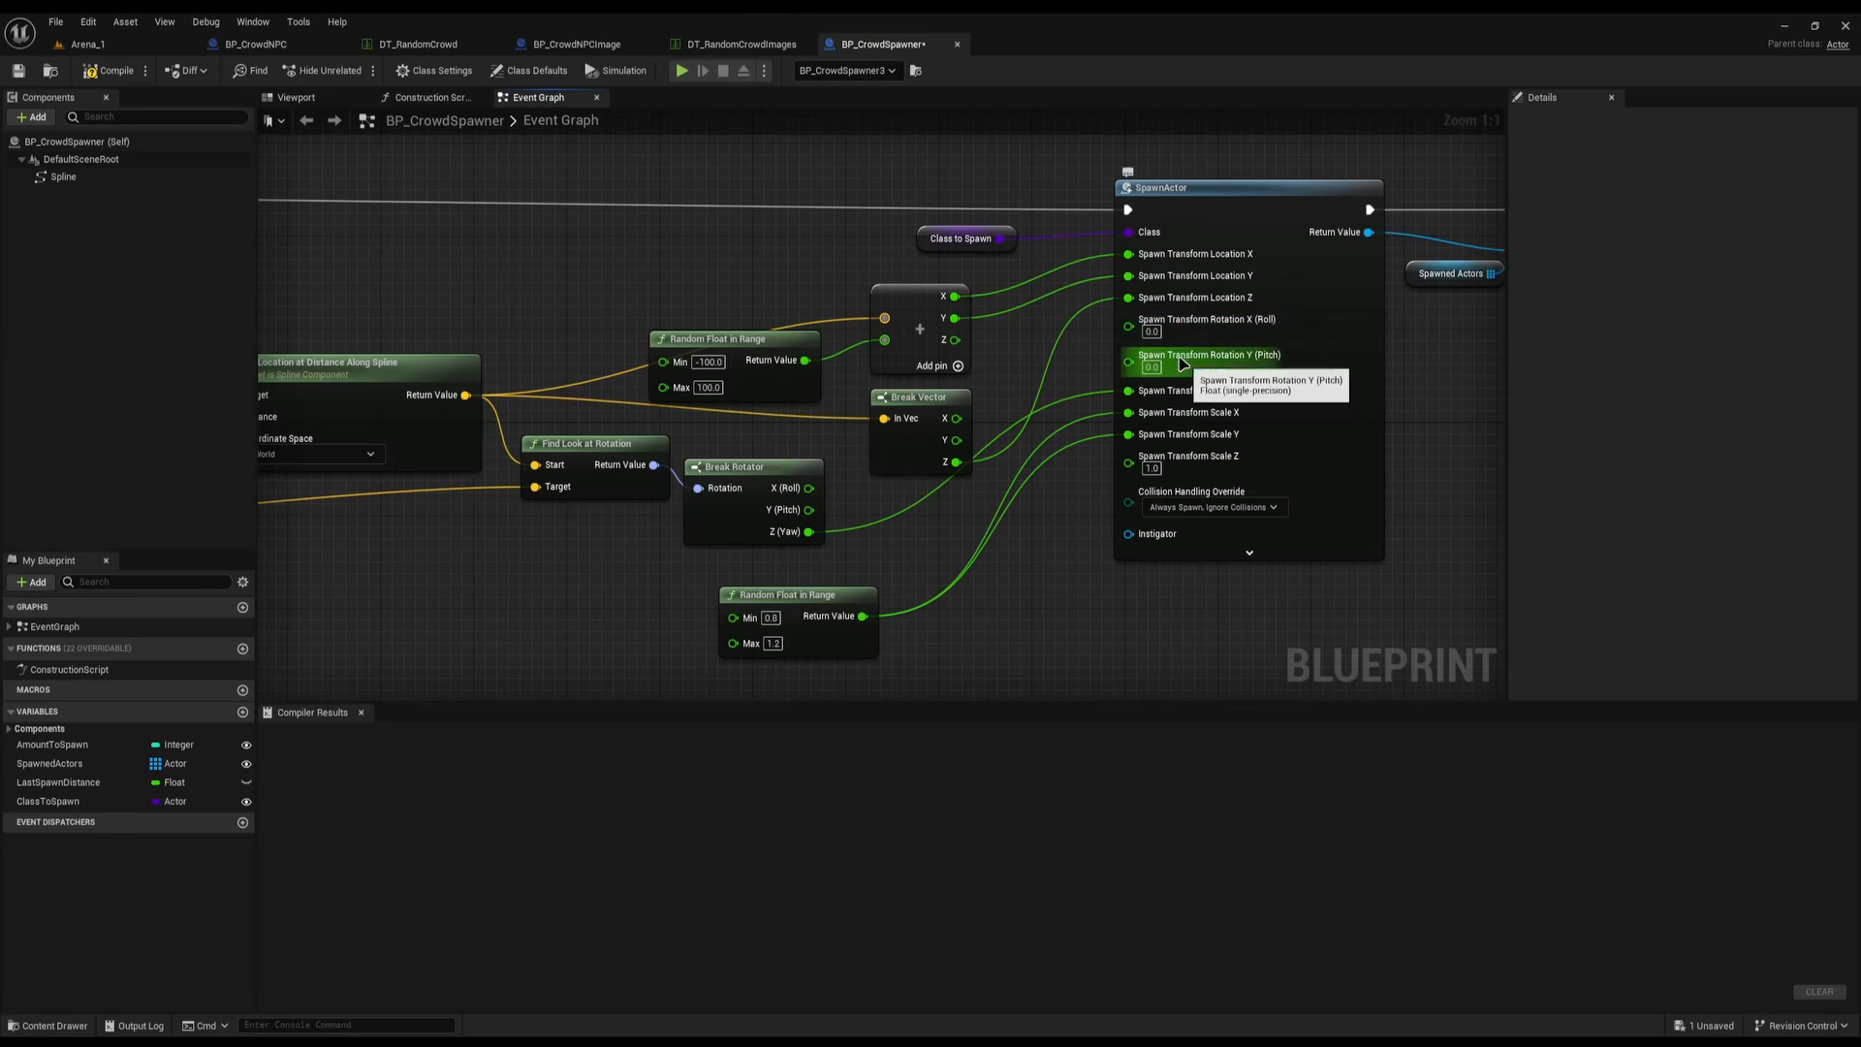
{"action": "left_click", "coordinate": [87, 44]}
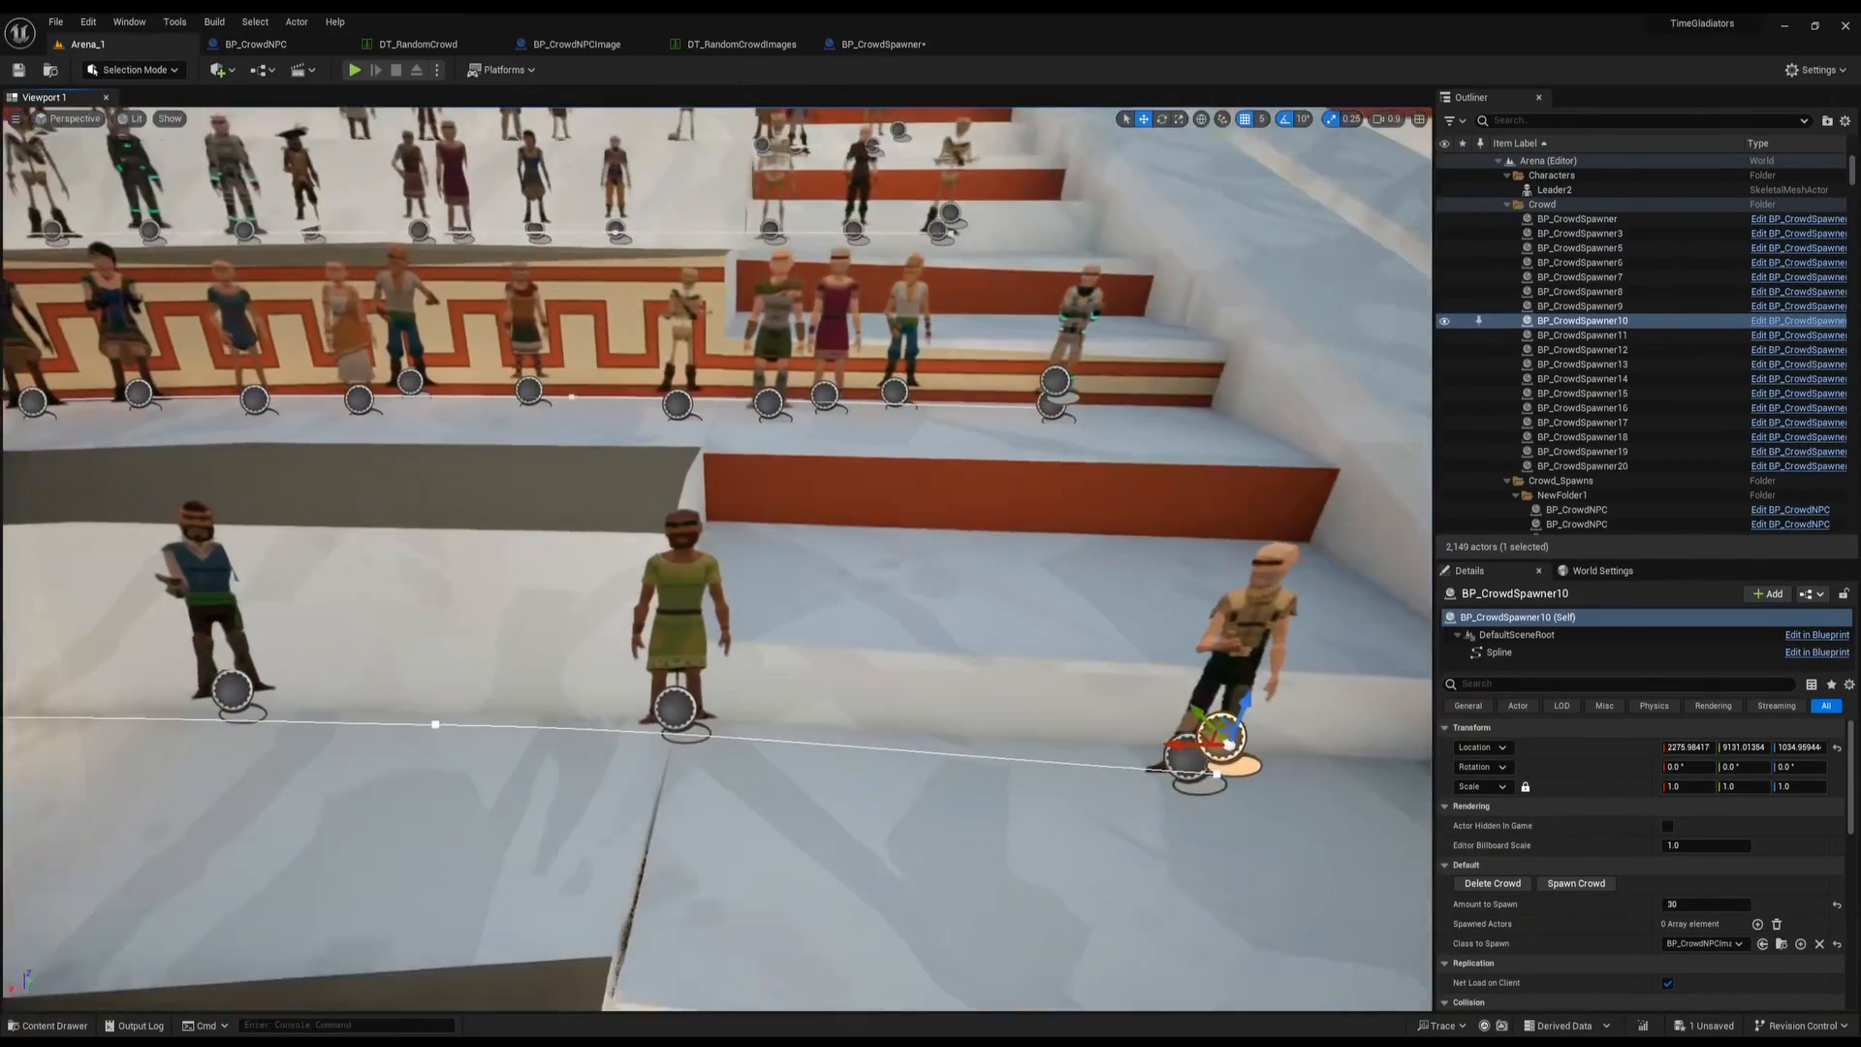
Select a BP_CrowdNPCImage standing along BP_CrowdSpawner10's spline, try tilting it sideways, and undo the rotation
{"action": "right_click_drag", "start_coordinate": [717, 465], "coordinate": [712, 582]}
{"action": "left_click", "coordinate": [722, 455]}
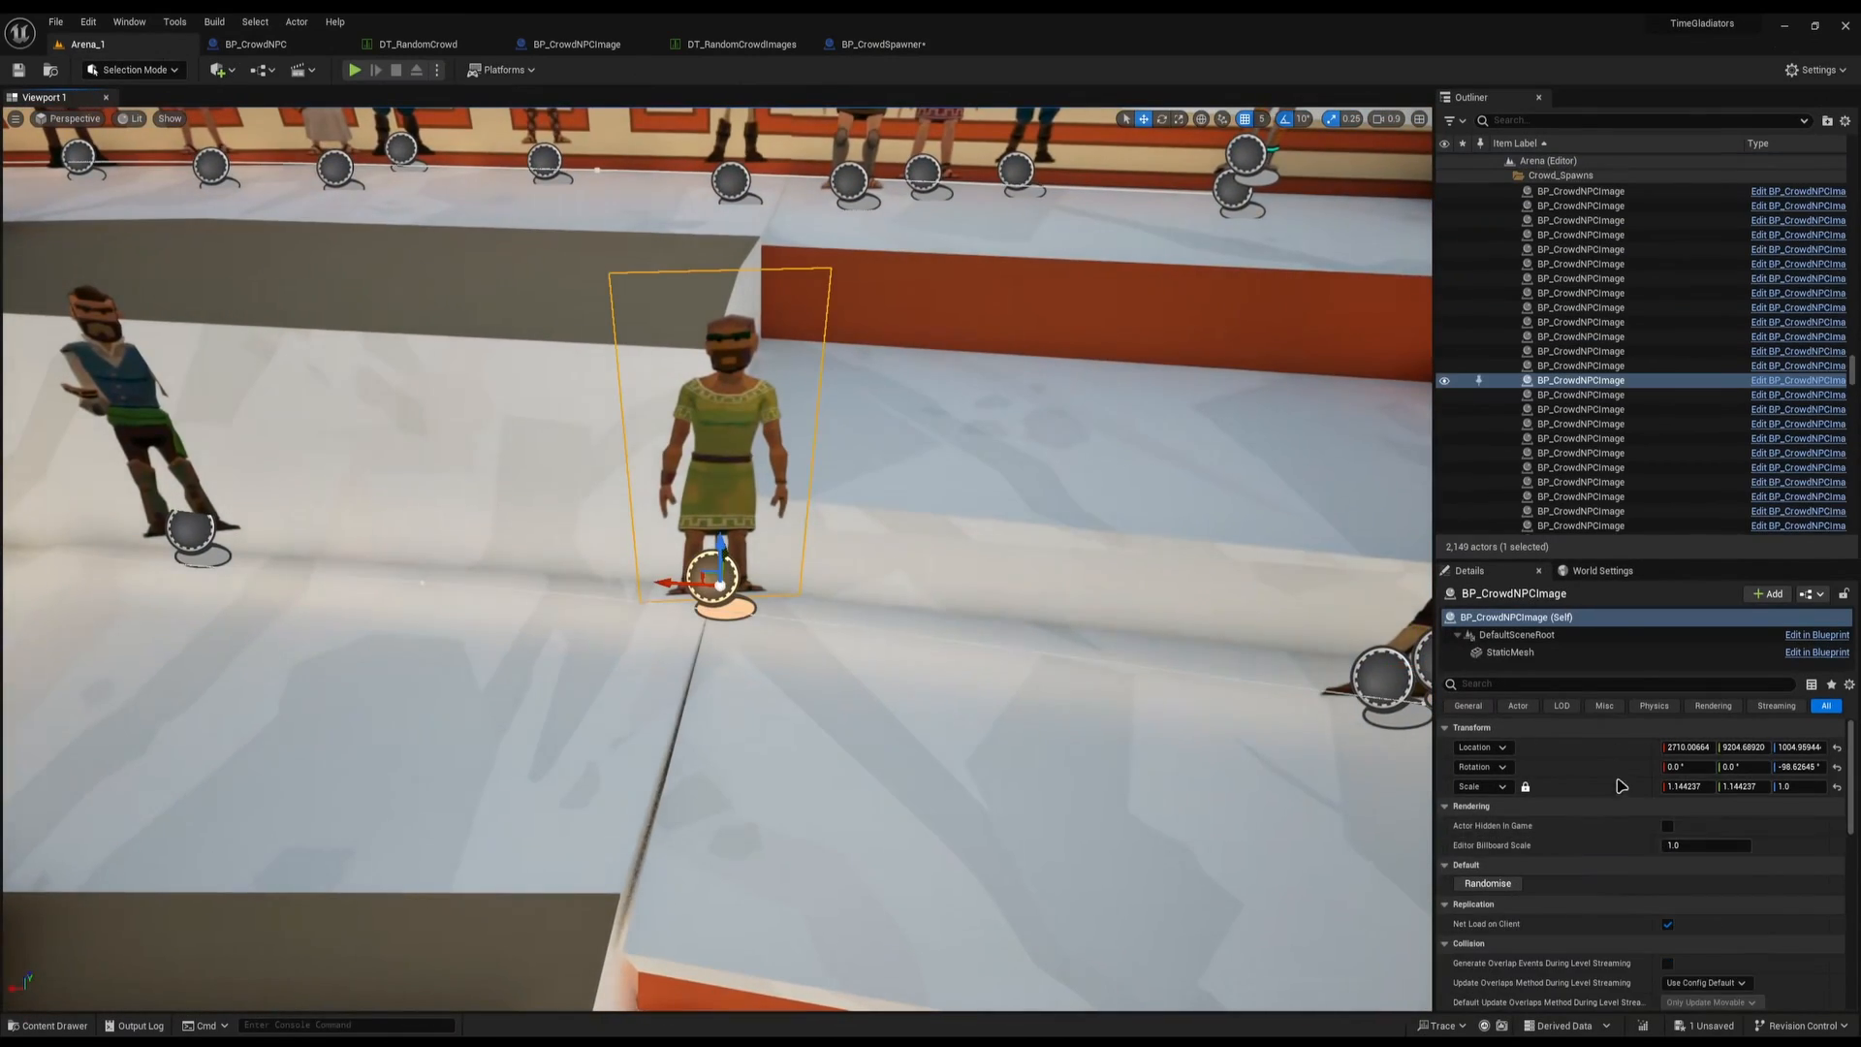
{"action": "left_click_drag", "start_coordinate": [1685, 767], "coordinate": [1692, 766]}
{"action": "key", "text": "e"}
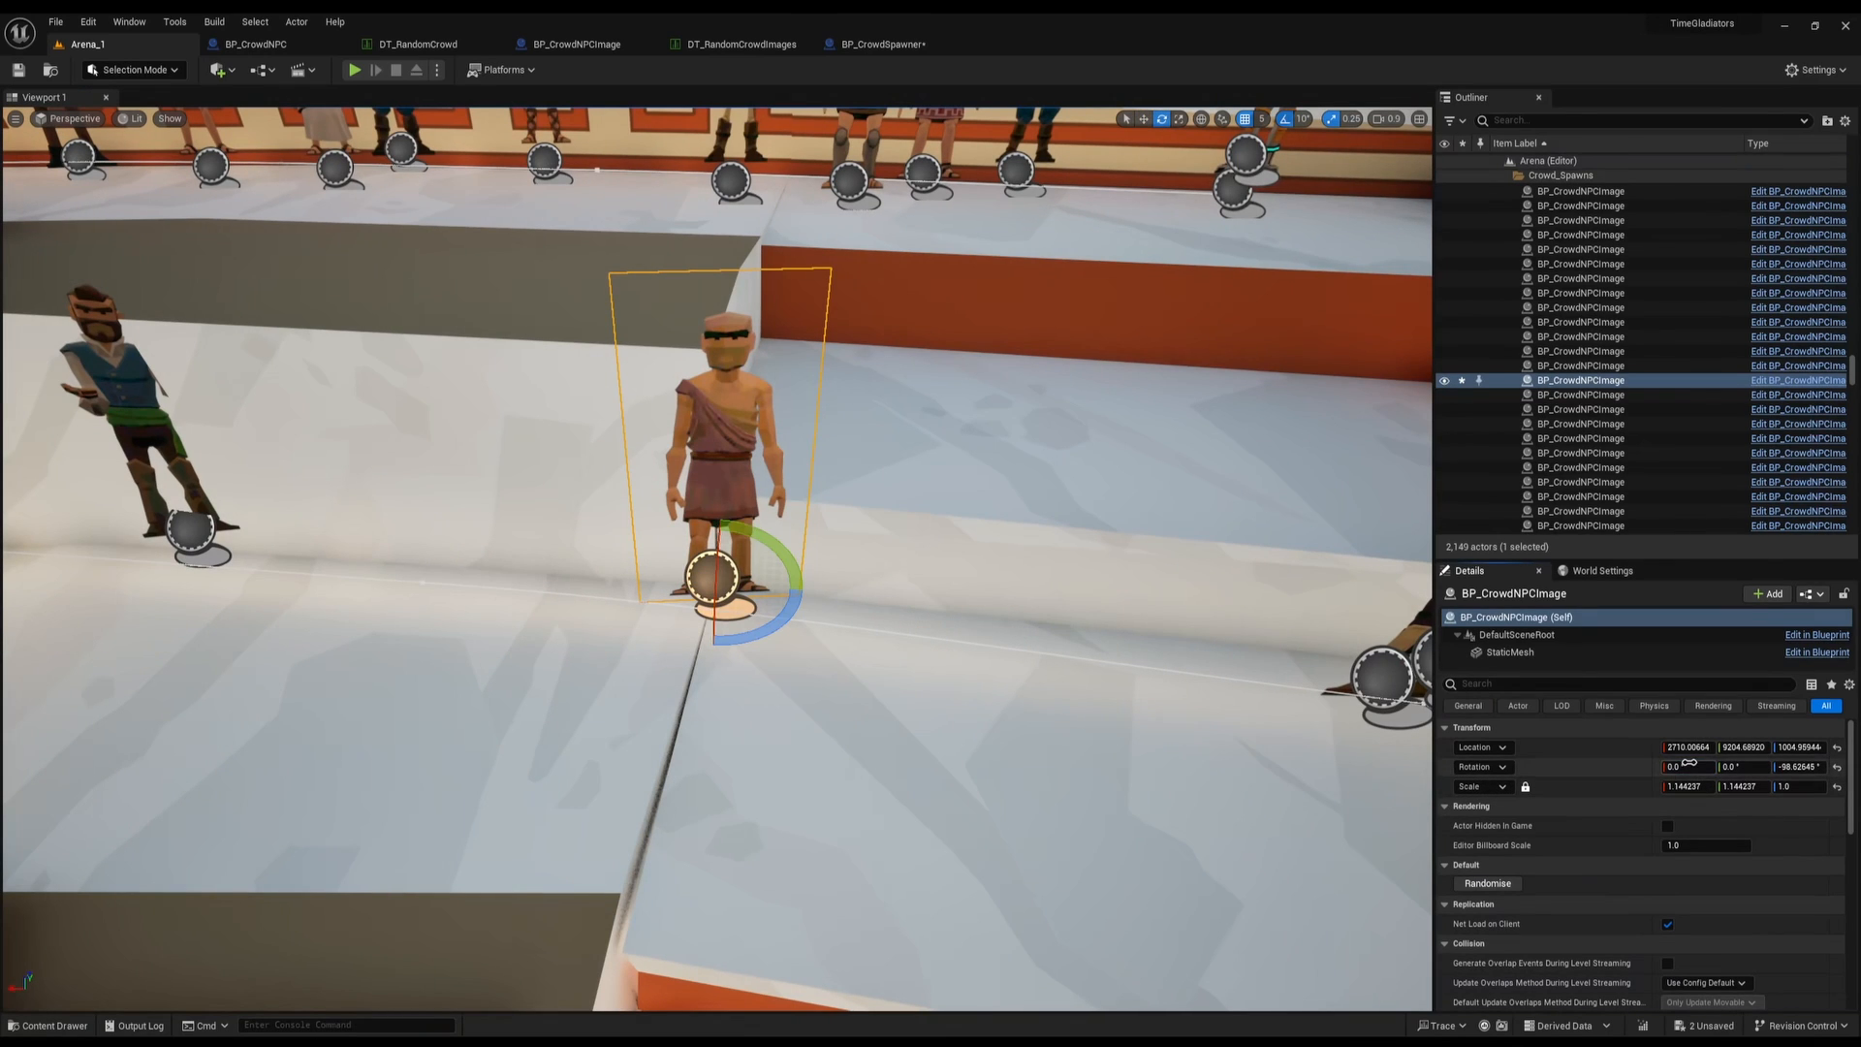
{"action": "right_click_drag", "start_coordinate": [1086, 669], "coordinate": [1008, 667]}
{"action": "right_click_drag", "start_coordinate": [718, 556], "coordinate": [616, 556]}
{"action": "mouse_move", "coordinate": [759, 603]}
{"action": "left_mouse_down"}
{"action": "mouse_move", "coordinate": [741, 632]}
{"action": "mouse_move", "coordinate": [760, 714]}
{"action": "mouse_move", "coordinate": [749, 592]}
{"action": "mouse_move", "coordinate": [776, 603]}
{"action": "mouse_move", "coordinate": [736, 596]}
{"action": "mouse_move", "coordinate": [787, 606]}
{"action": "left_mouse_up"}
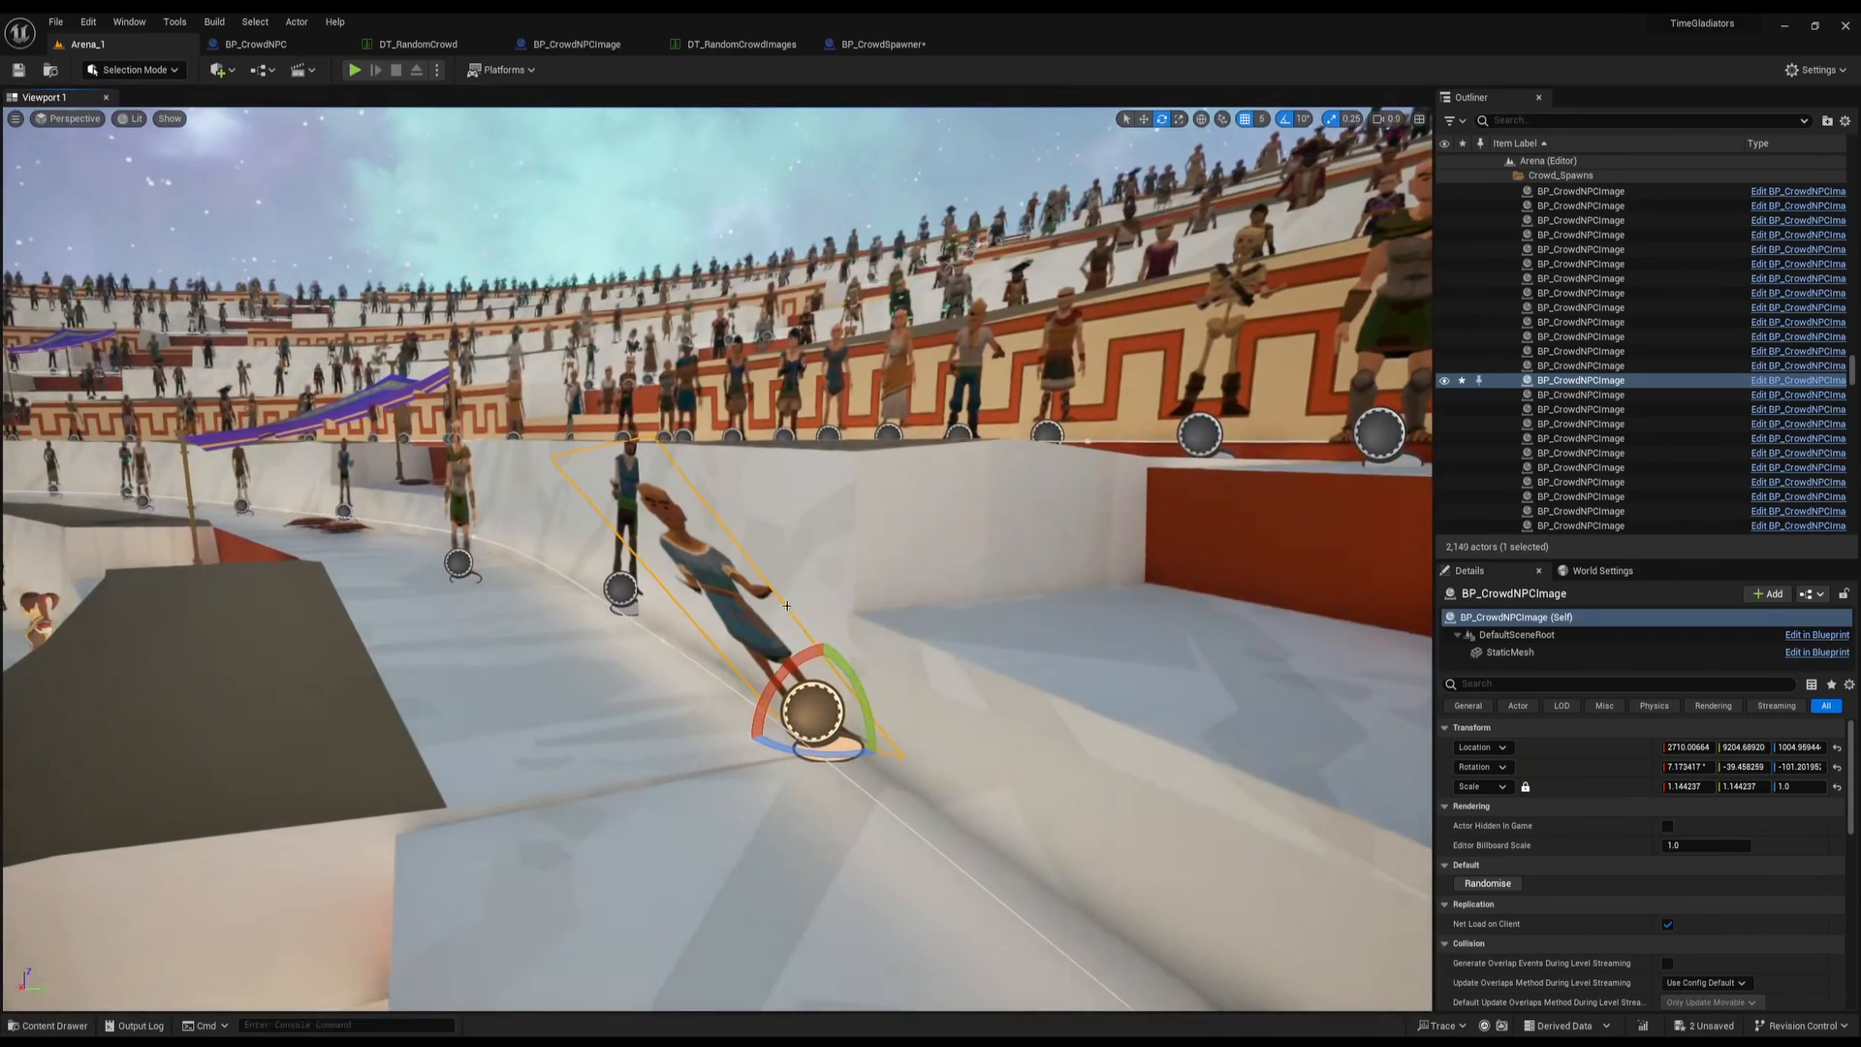
{"action": "key", "text": "ctrl+z"}
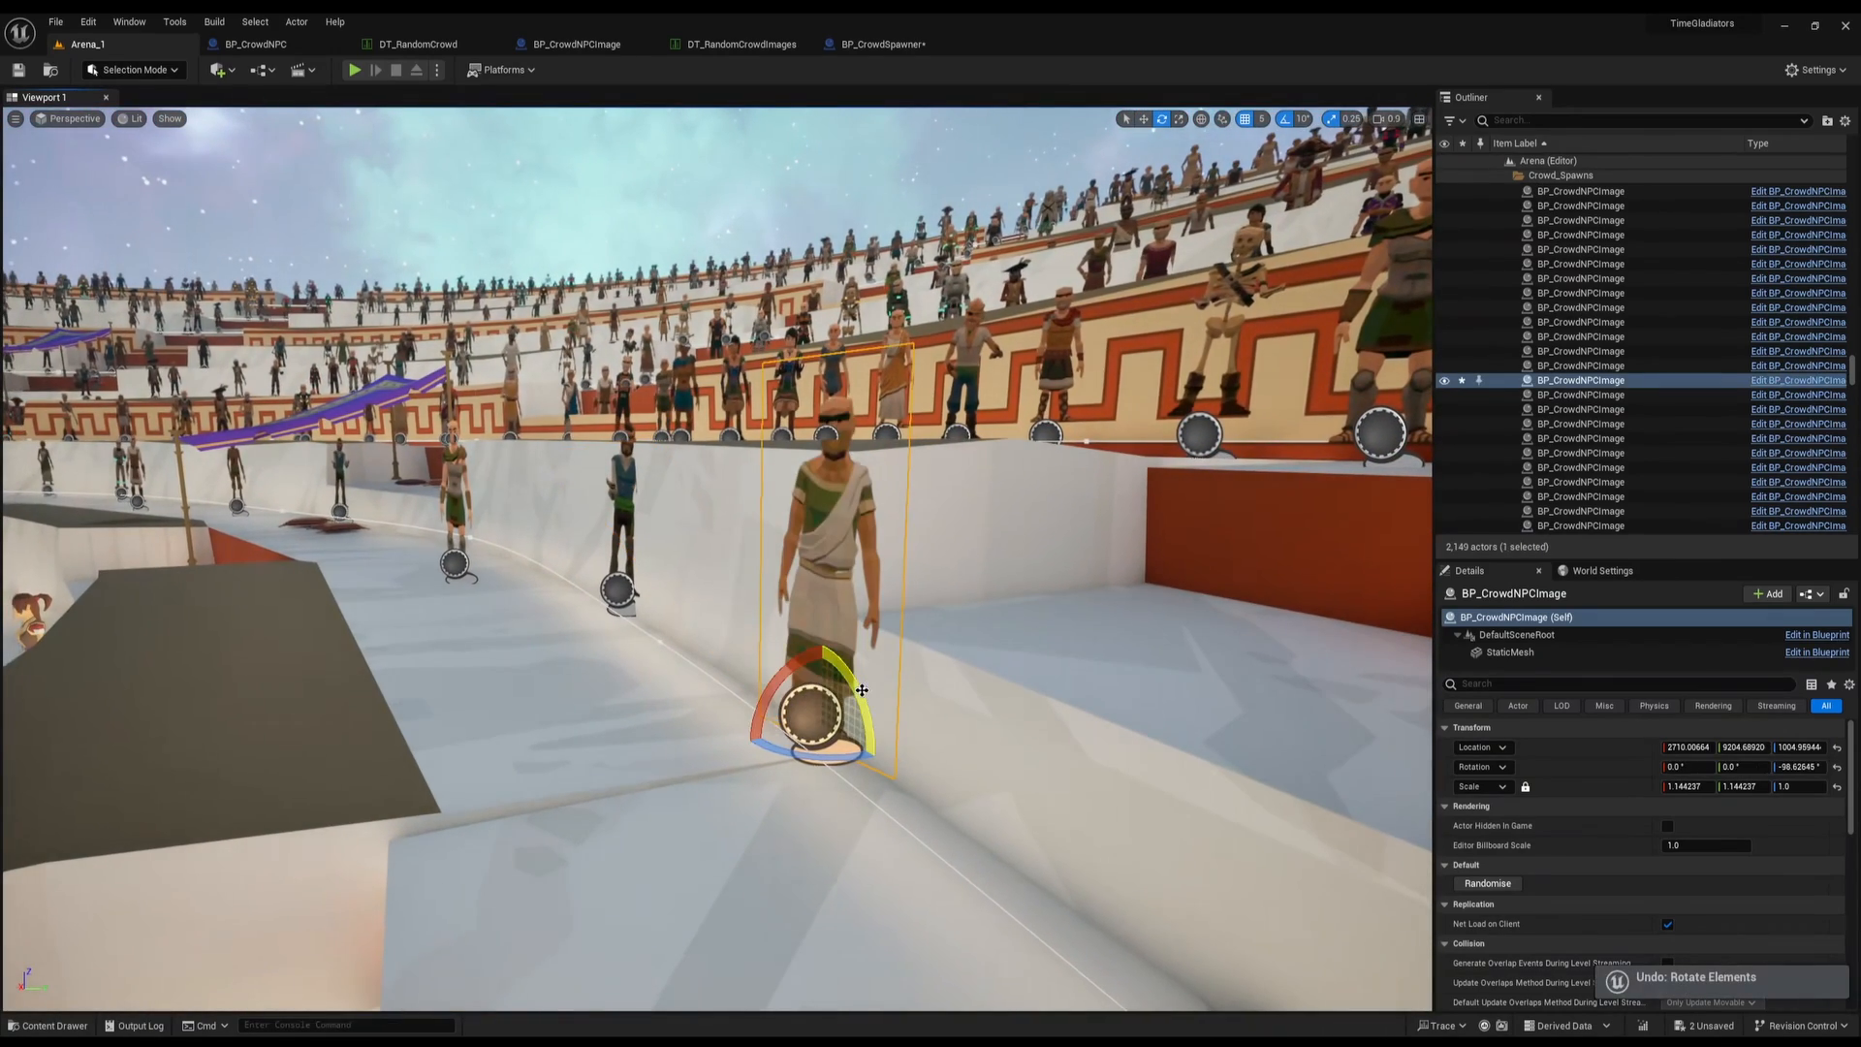
Try turning the same BP_CrowdNPCImage about its vertical axis, and undo the rotation
{"action": "left_click_drag", "start_coordinate": [856, 674], "coordinate": [829, 722]}
{"action": "left_click_drag", "start_coordinate": [804, 640], "coordinate": [877, 718]}
{"action": "key", "text": "ctrl+z"}
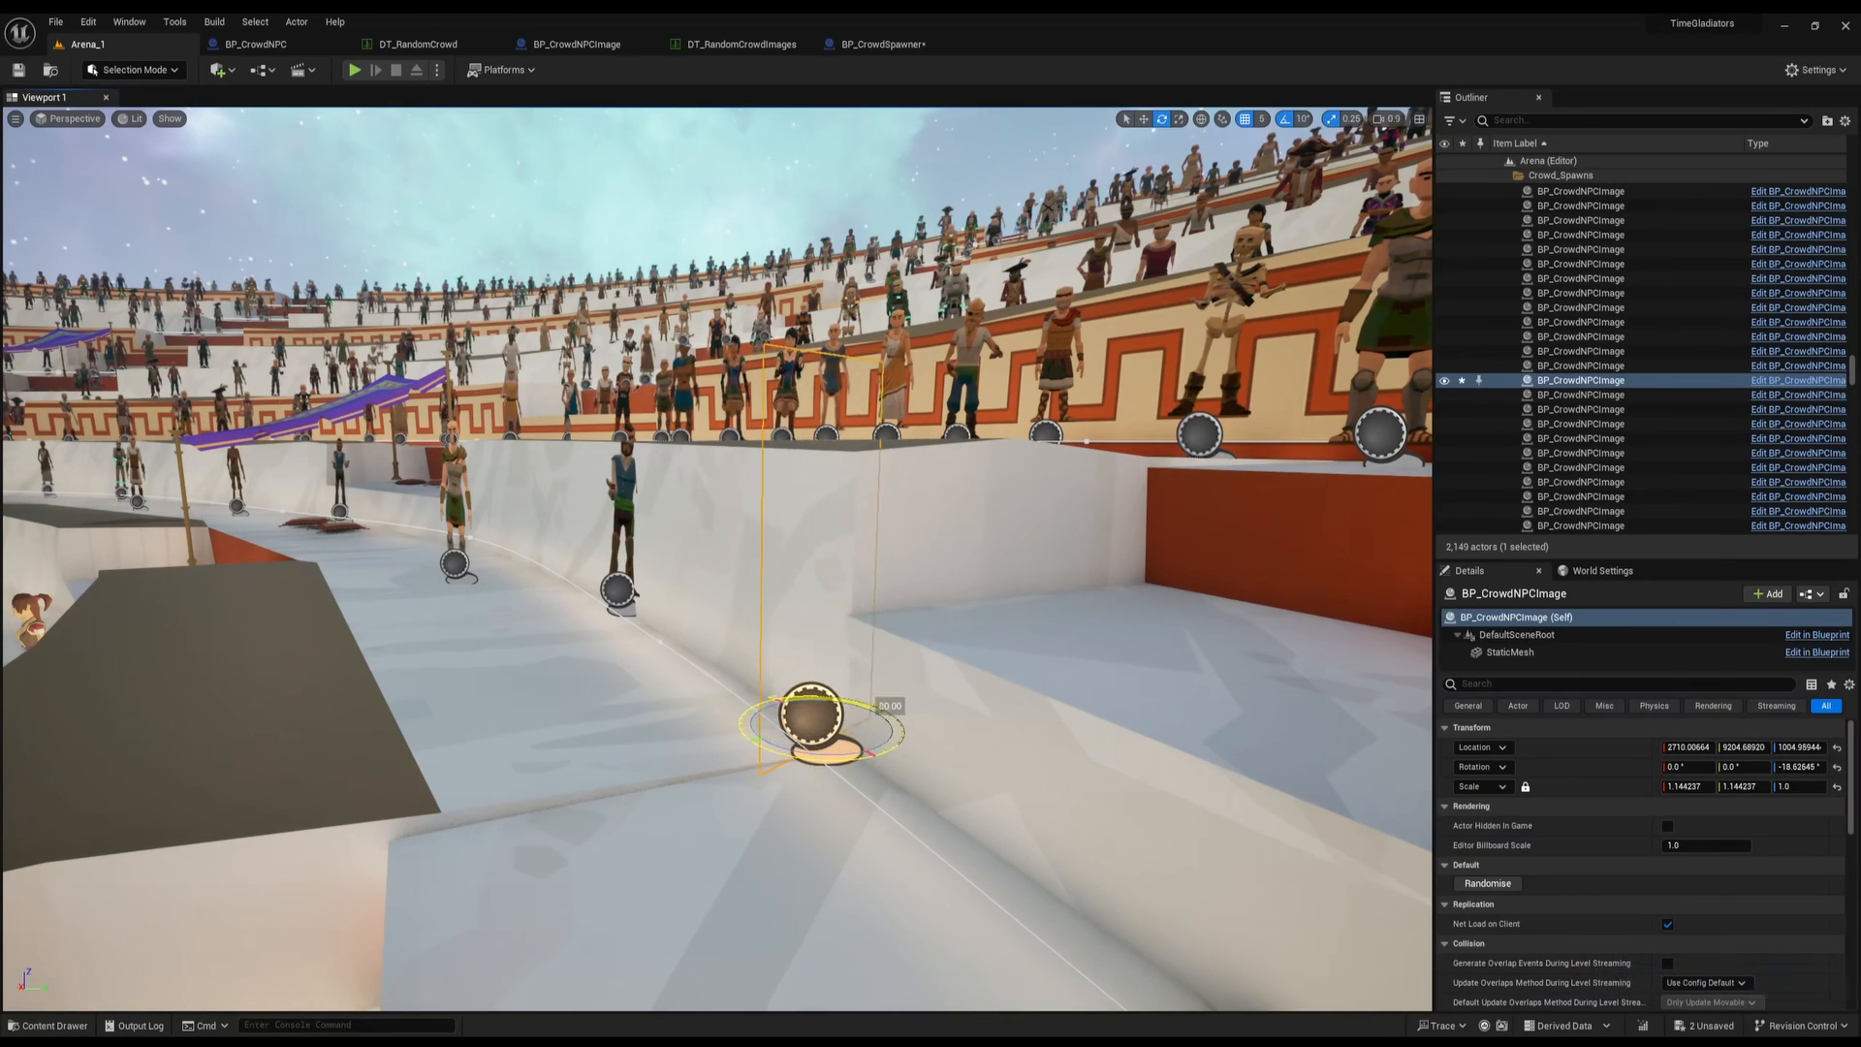
In BP_CrowdSpawner's Event Graph, examine how Get Location at Distance Along Spline feeds the Start input of Find Look at Rotation
{"action": "left_click", "coordinate": [882, 43]}
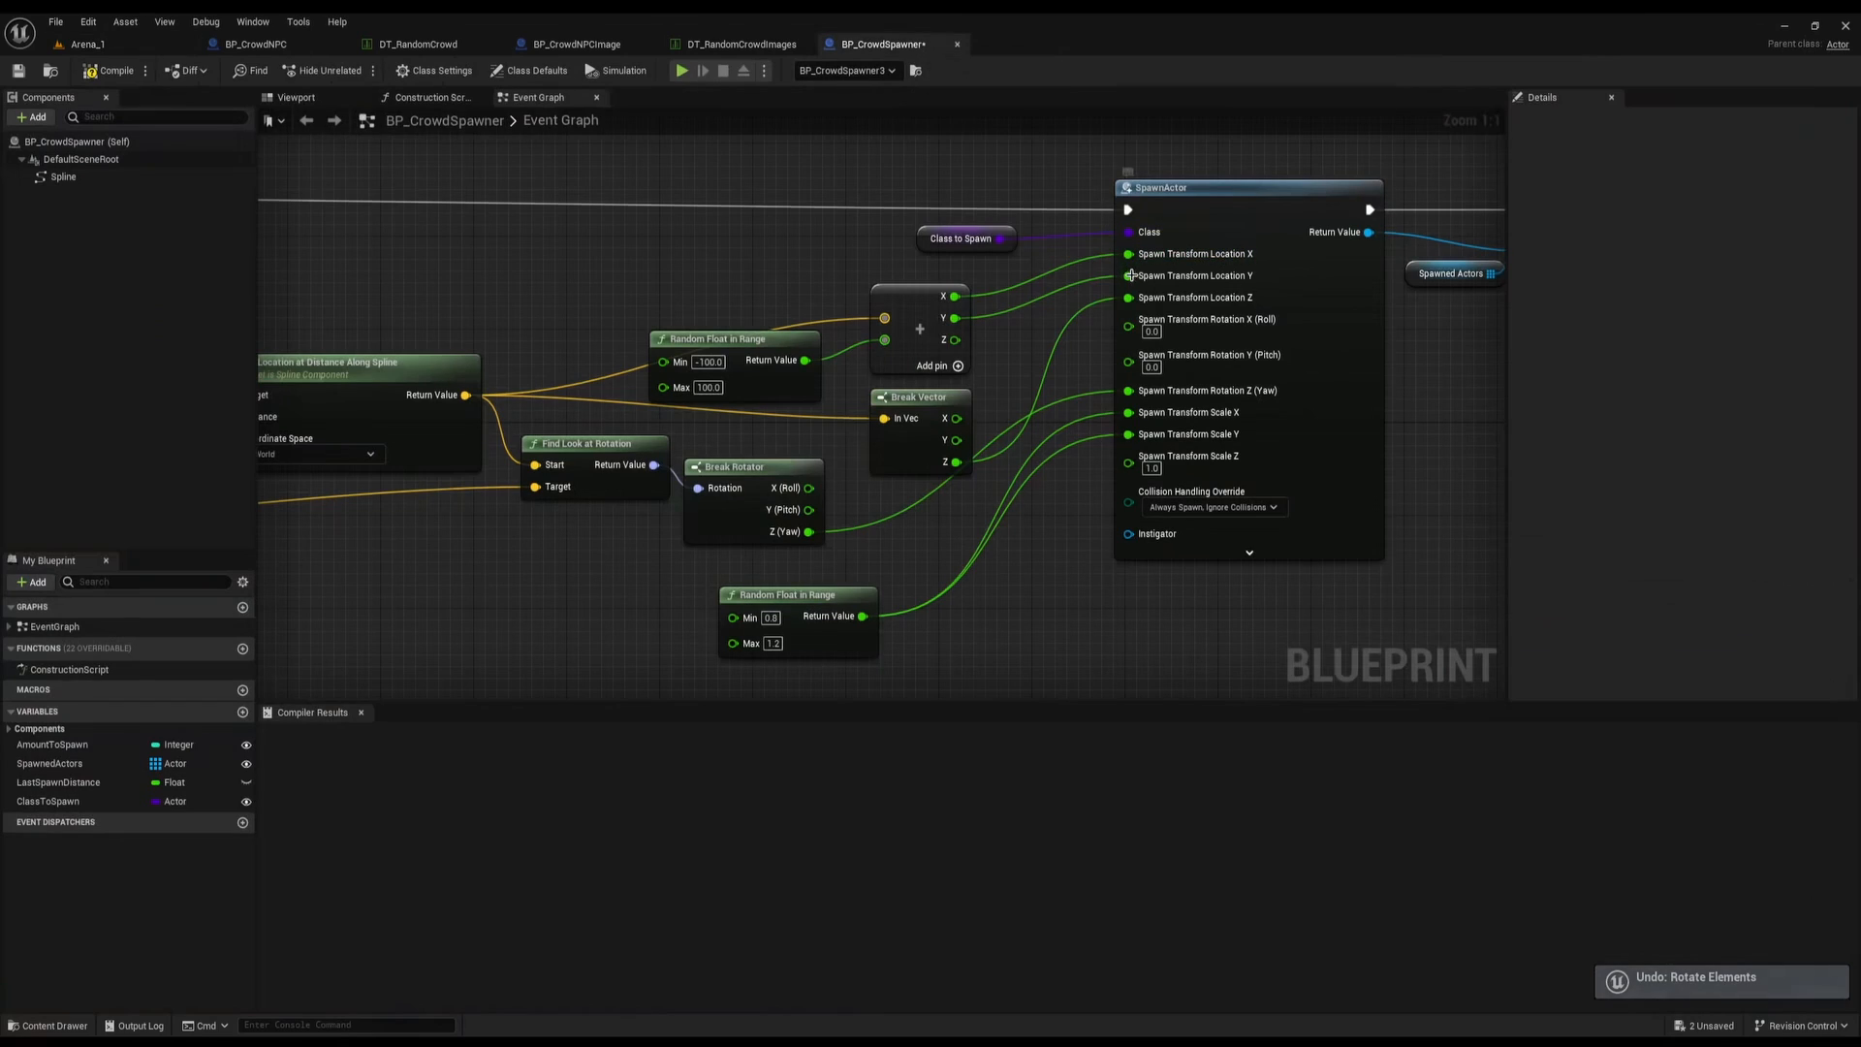
{"action": "right_click_drag", "start_coordinate": [1329, 441], "coordinate": [1622, 417]}
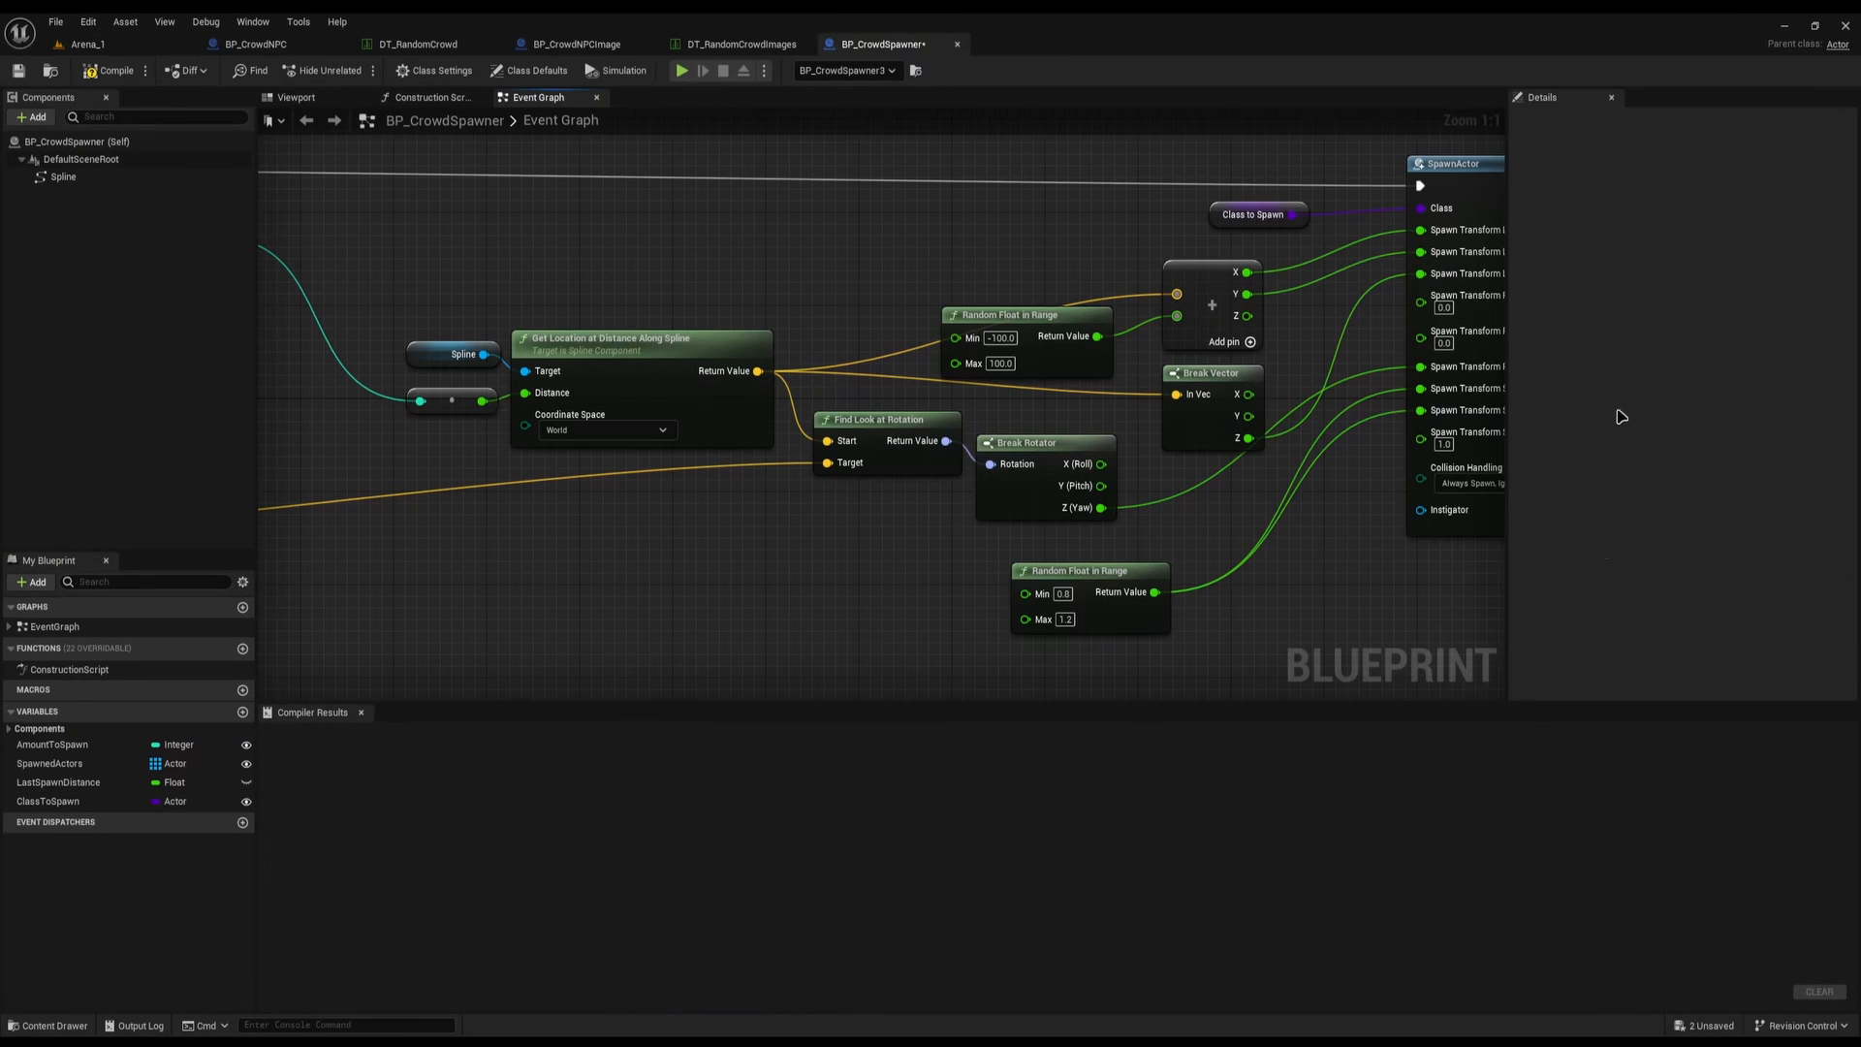
{"action": "right_click_drag", "start_coordinate": [1238, 583], "coordinate": [1337, 597]}
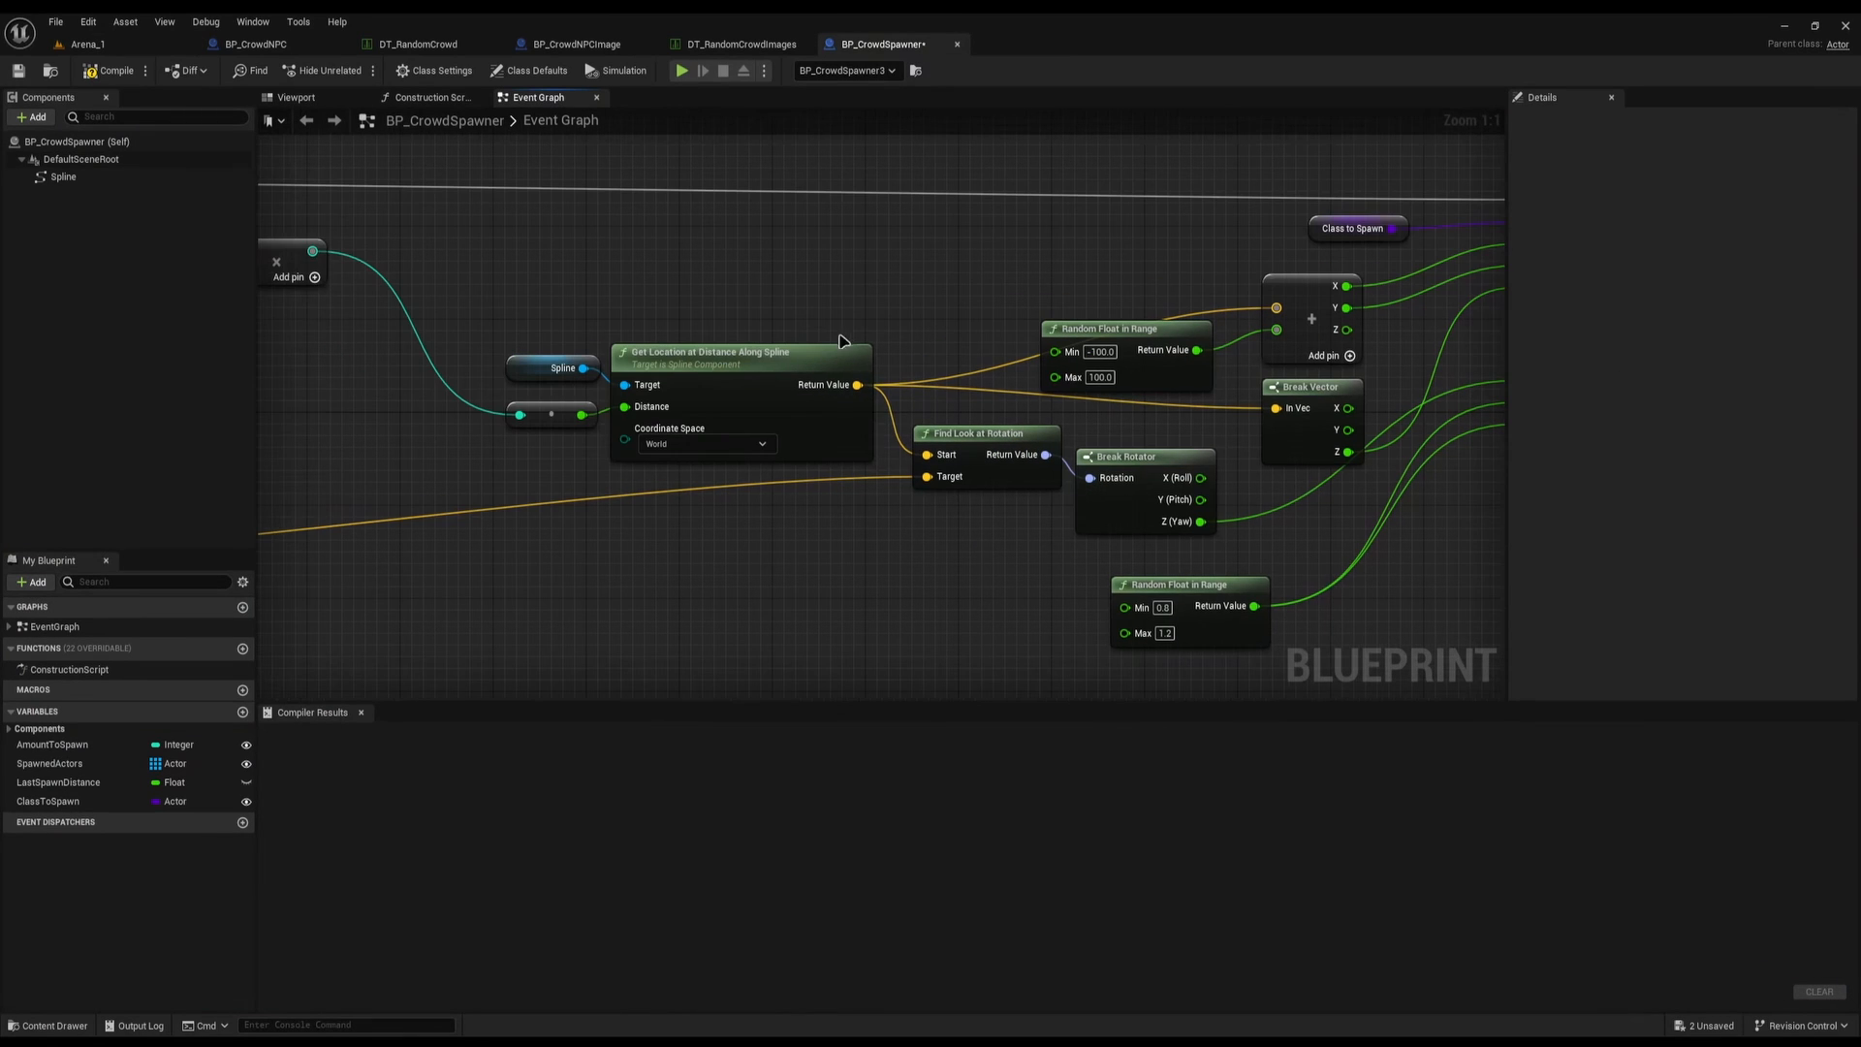
{"action": "left_click_drag", "start_coordinate": [914, 300], "coordinate": [804, 368]}
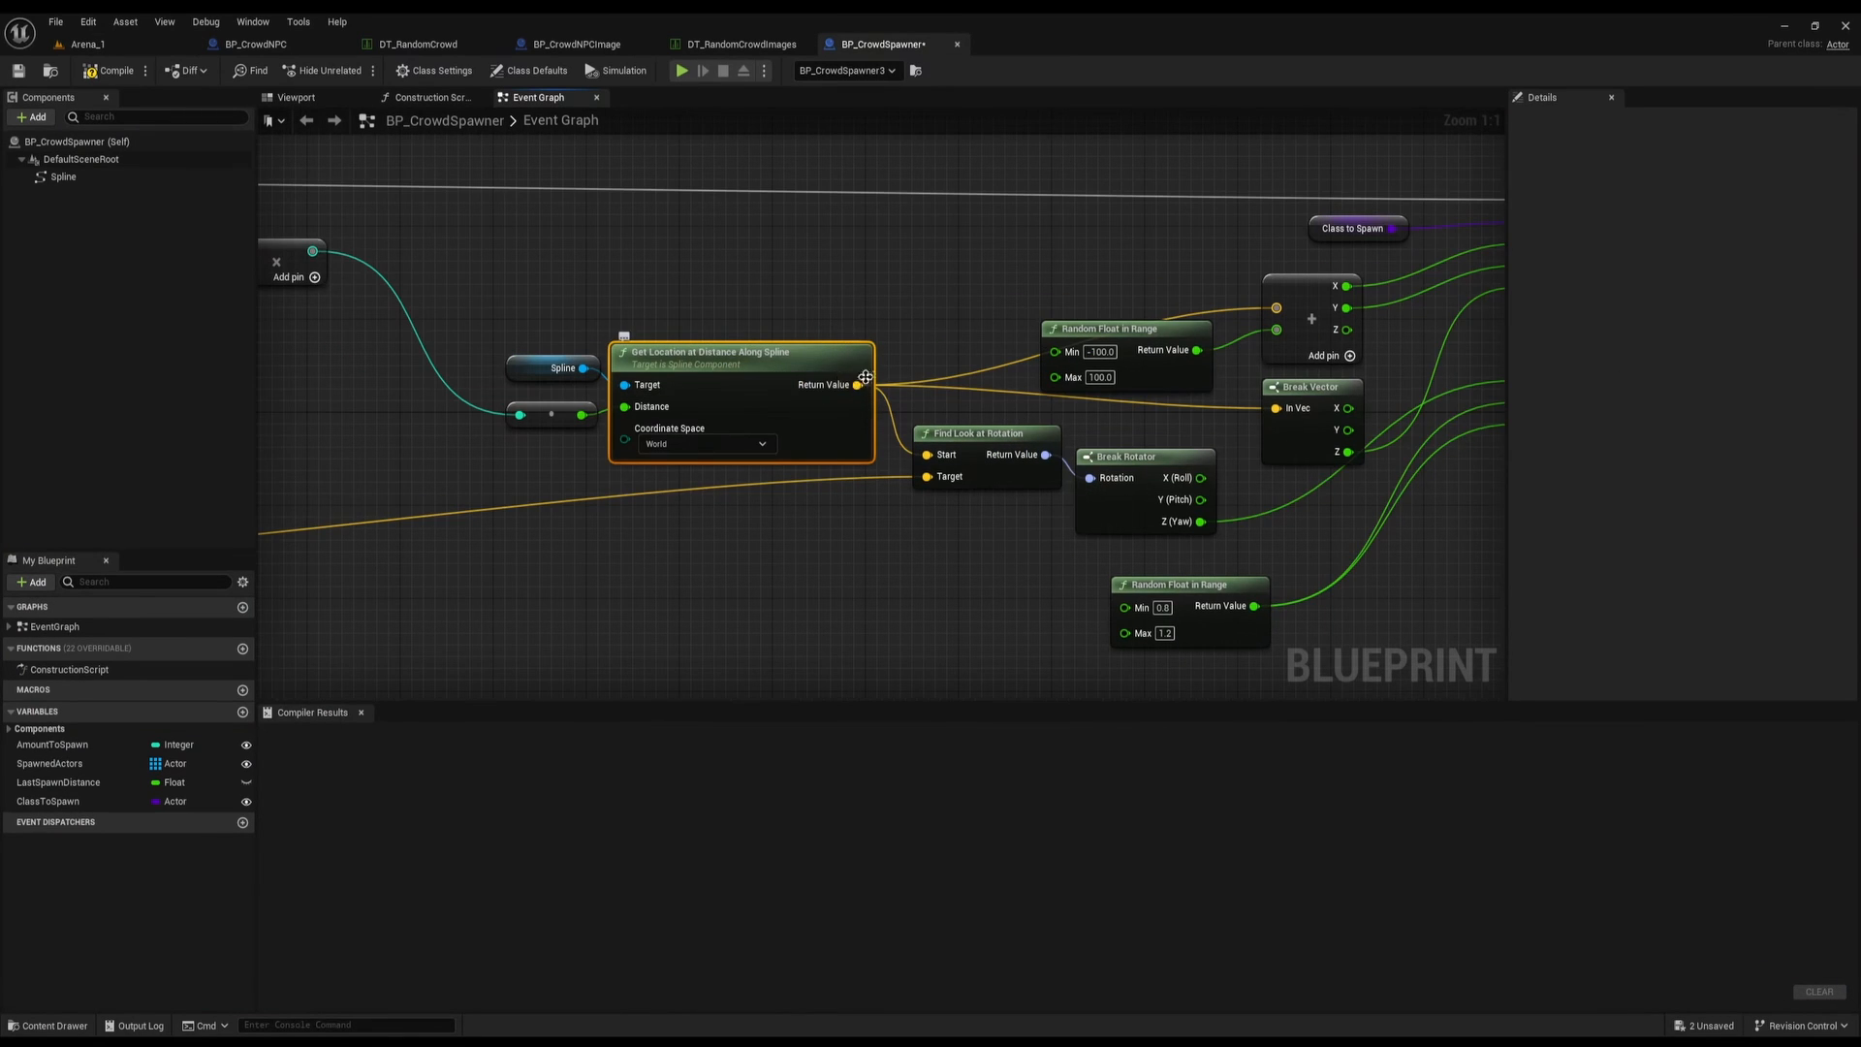
{"action": "left_click", "coordinate": [911, 461]}
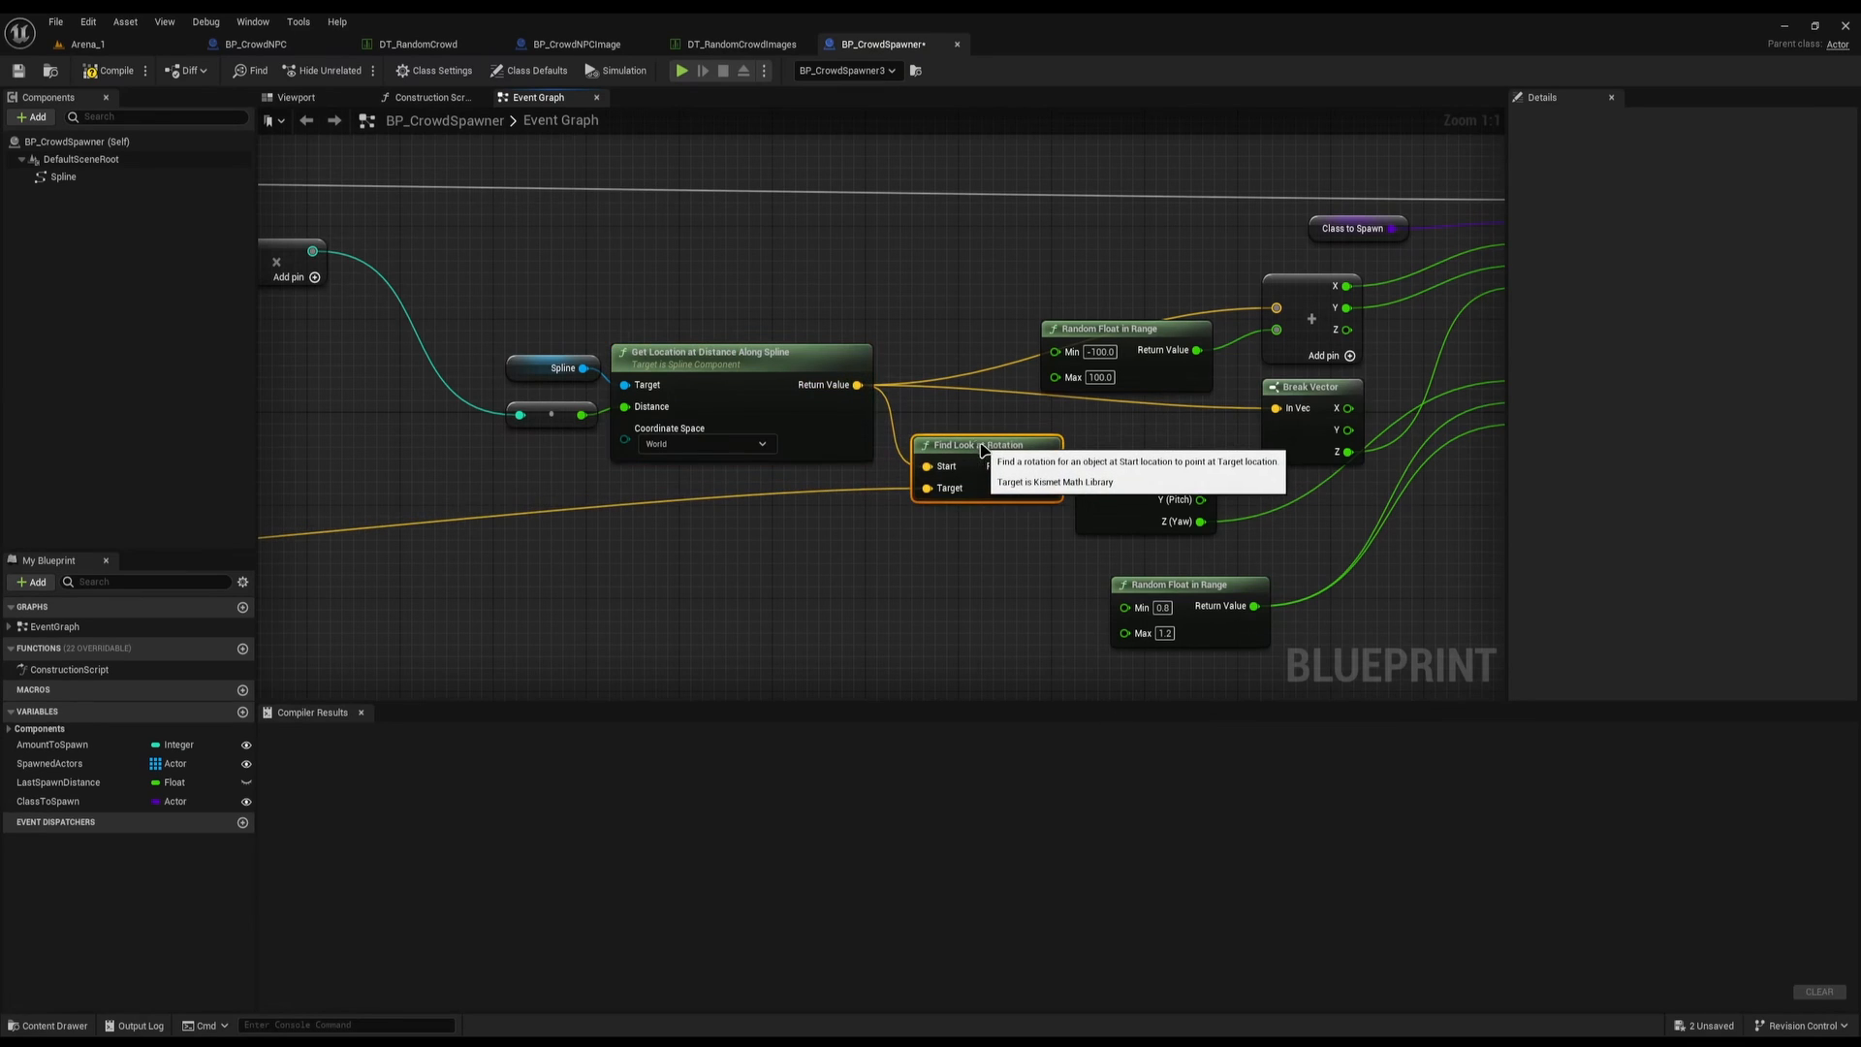
{"action": "right_click_drag", "start_coordinate": [904, 518], "coordinate": [991, 491]}
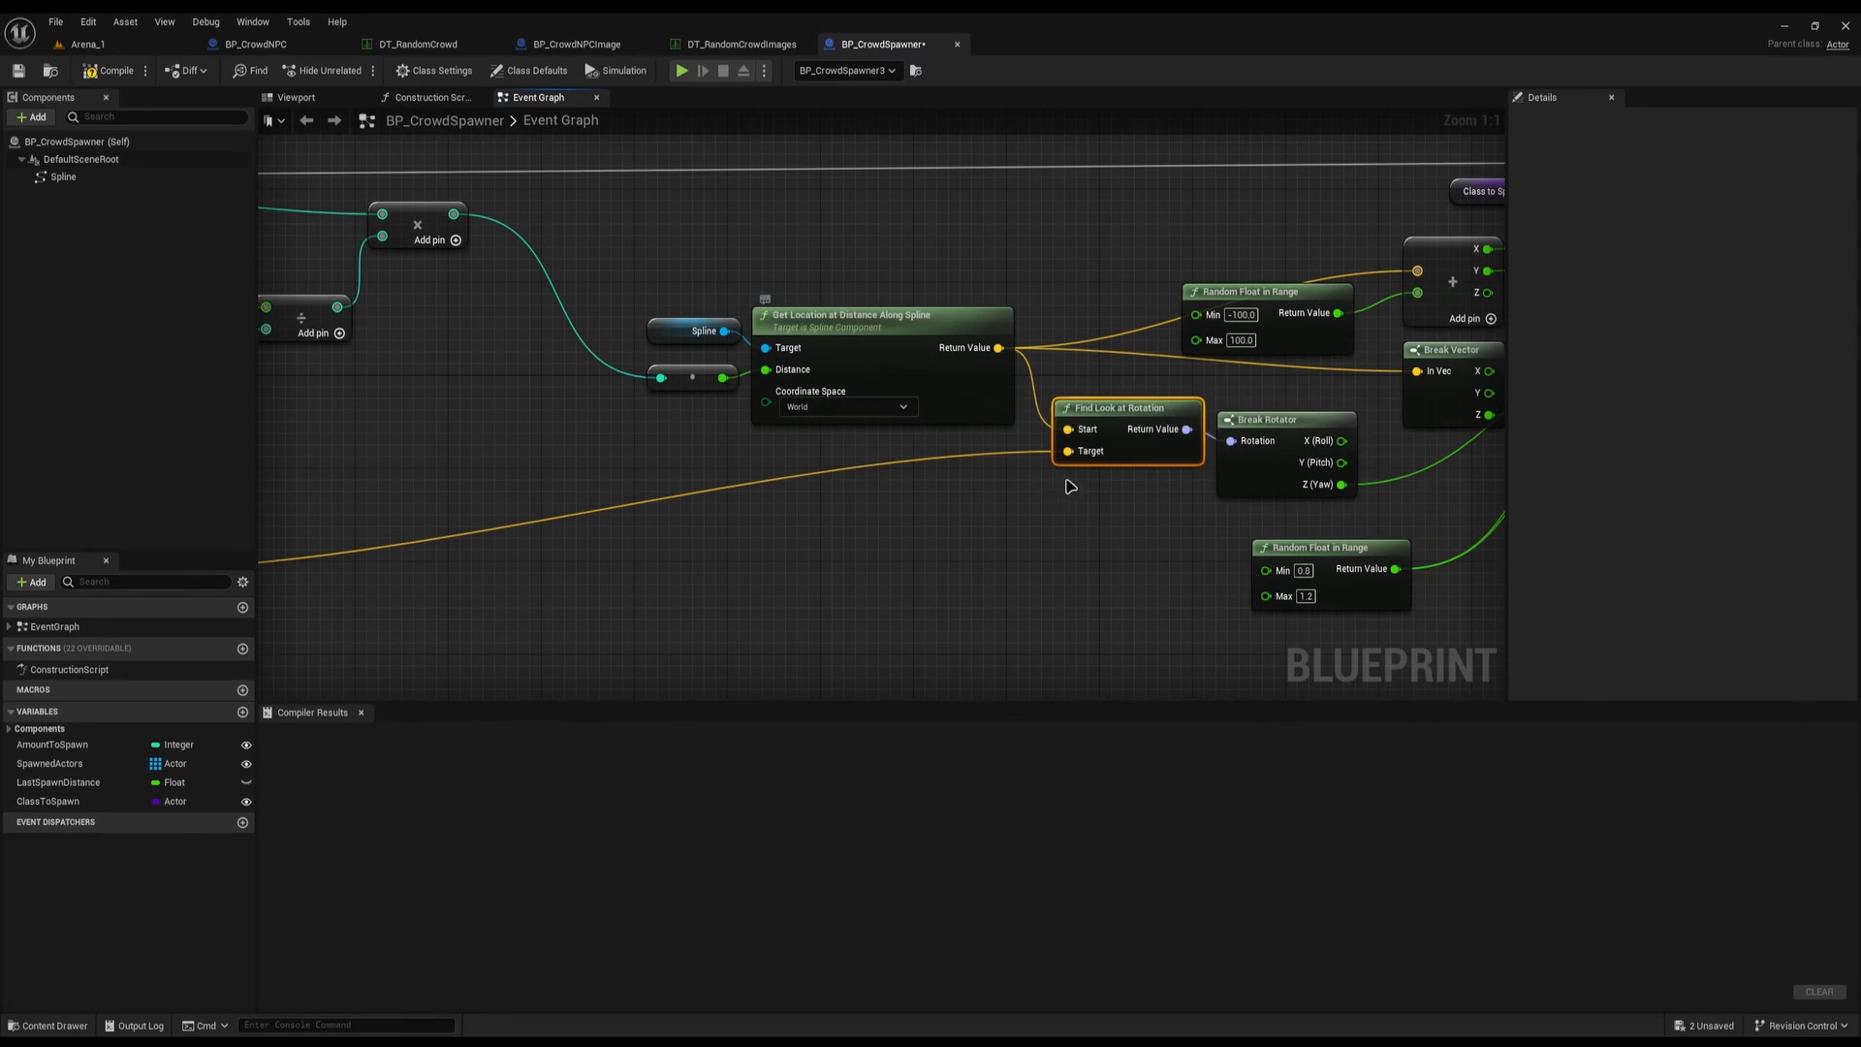
Trace Find Look at Rotation's target from Get All Actors with Tag, LookAtPoint, through the GET and Get Actor Location nodes
{"action": "right_click_drag", "start_coordinate": [1063, 478], "coordinate": [827, 369]}
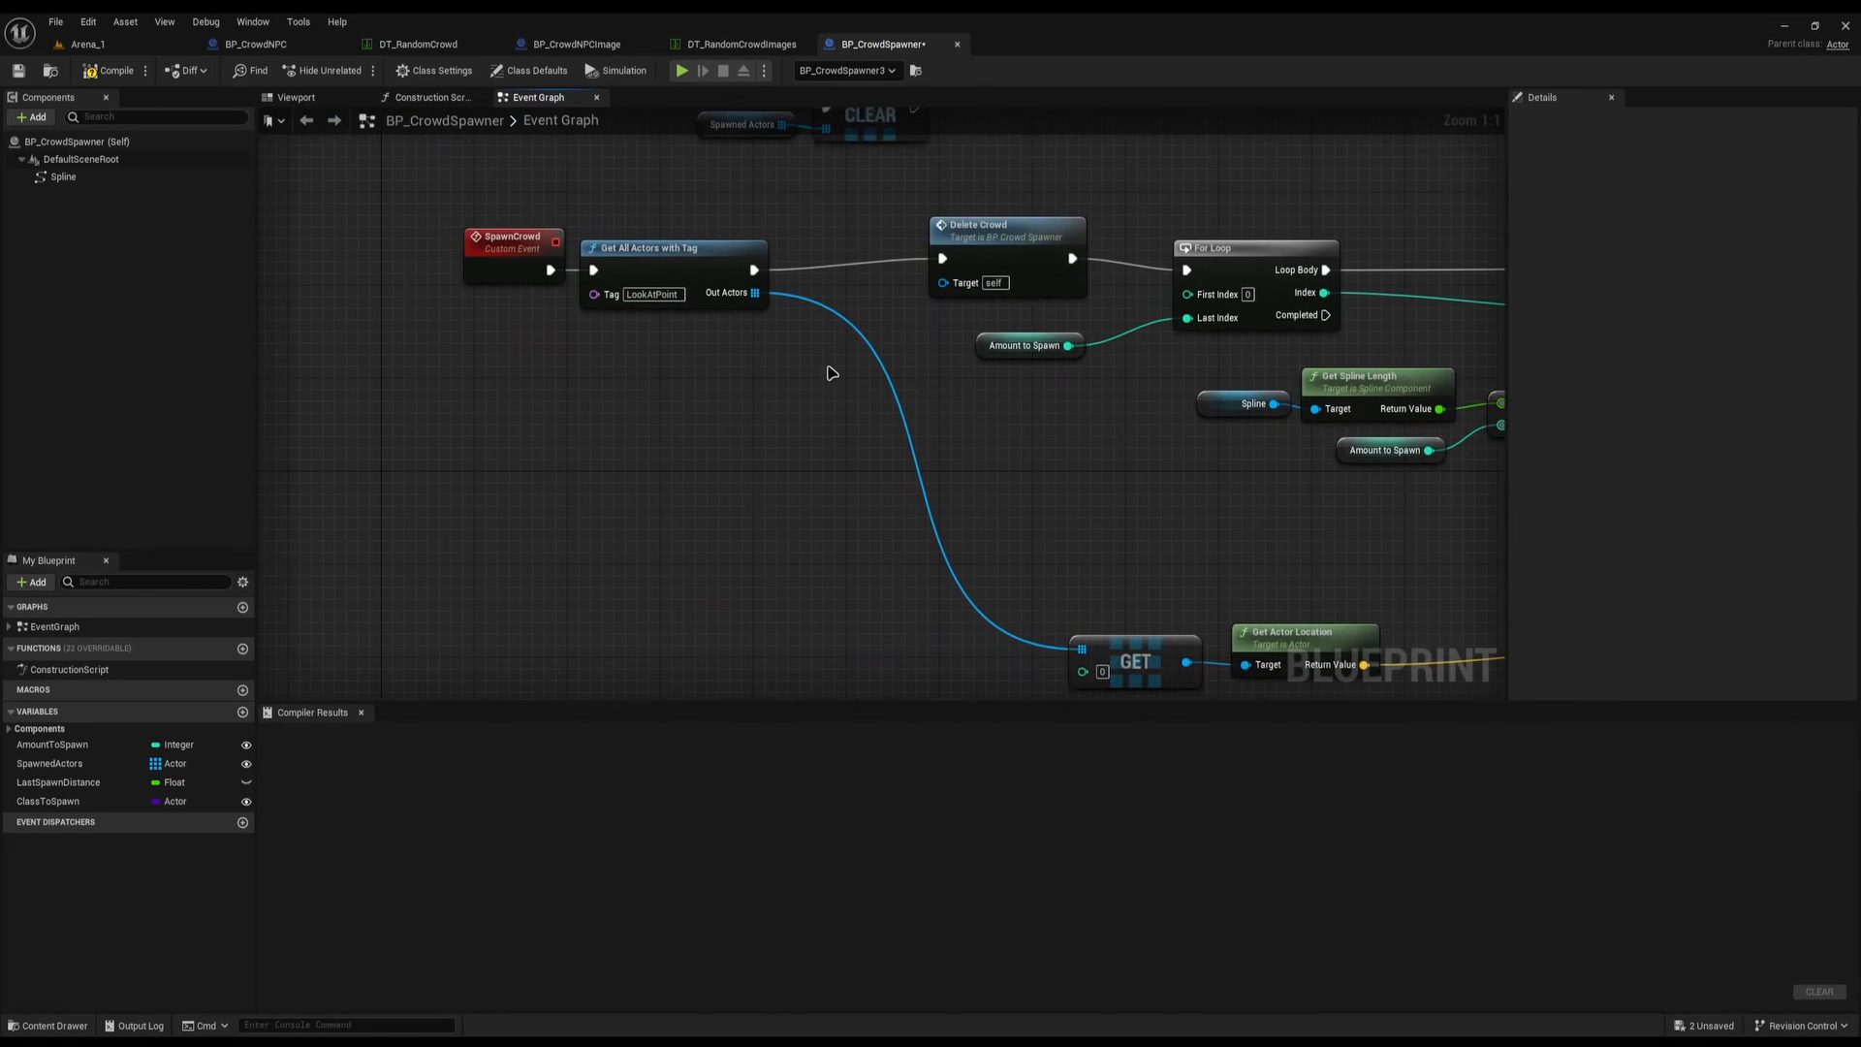
{"action": "left_click_drag", "start_coordinate": [827, 369], "coordinate": [606, 203]}
{"action": "right_click_drag", "start_coordinate": [958, 448], "coordinate": [594, 312]}
{"action": "left_click_drag", "start_coordinate": [731, 432], "coordinate": [843, 585]}
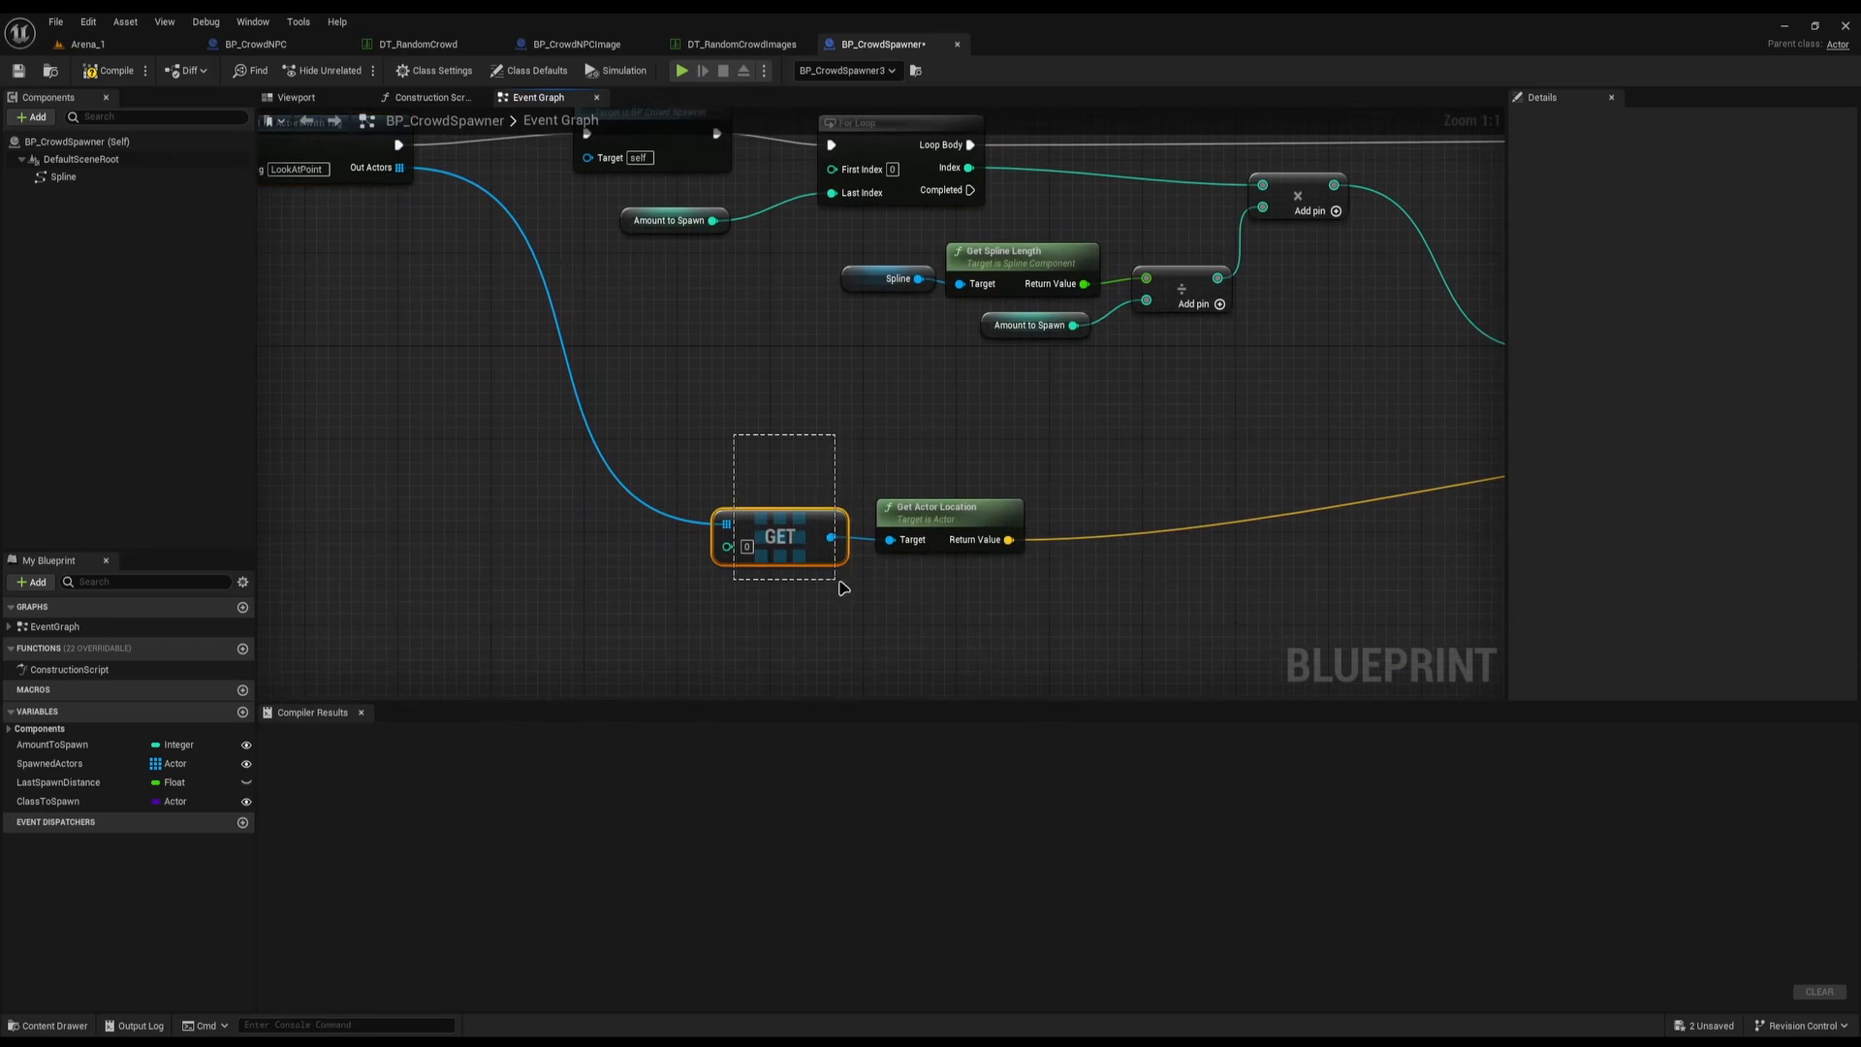
{"action": "left_click_drag", "start_coordinate": [973, 465], "coordinate": [1051, 606]}
{"action": "right_click_drag", "start_coordinate": [1057, 610], "coordinate": [334, 595]}
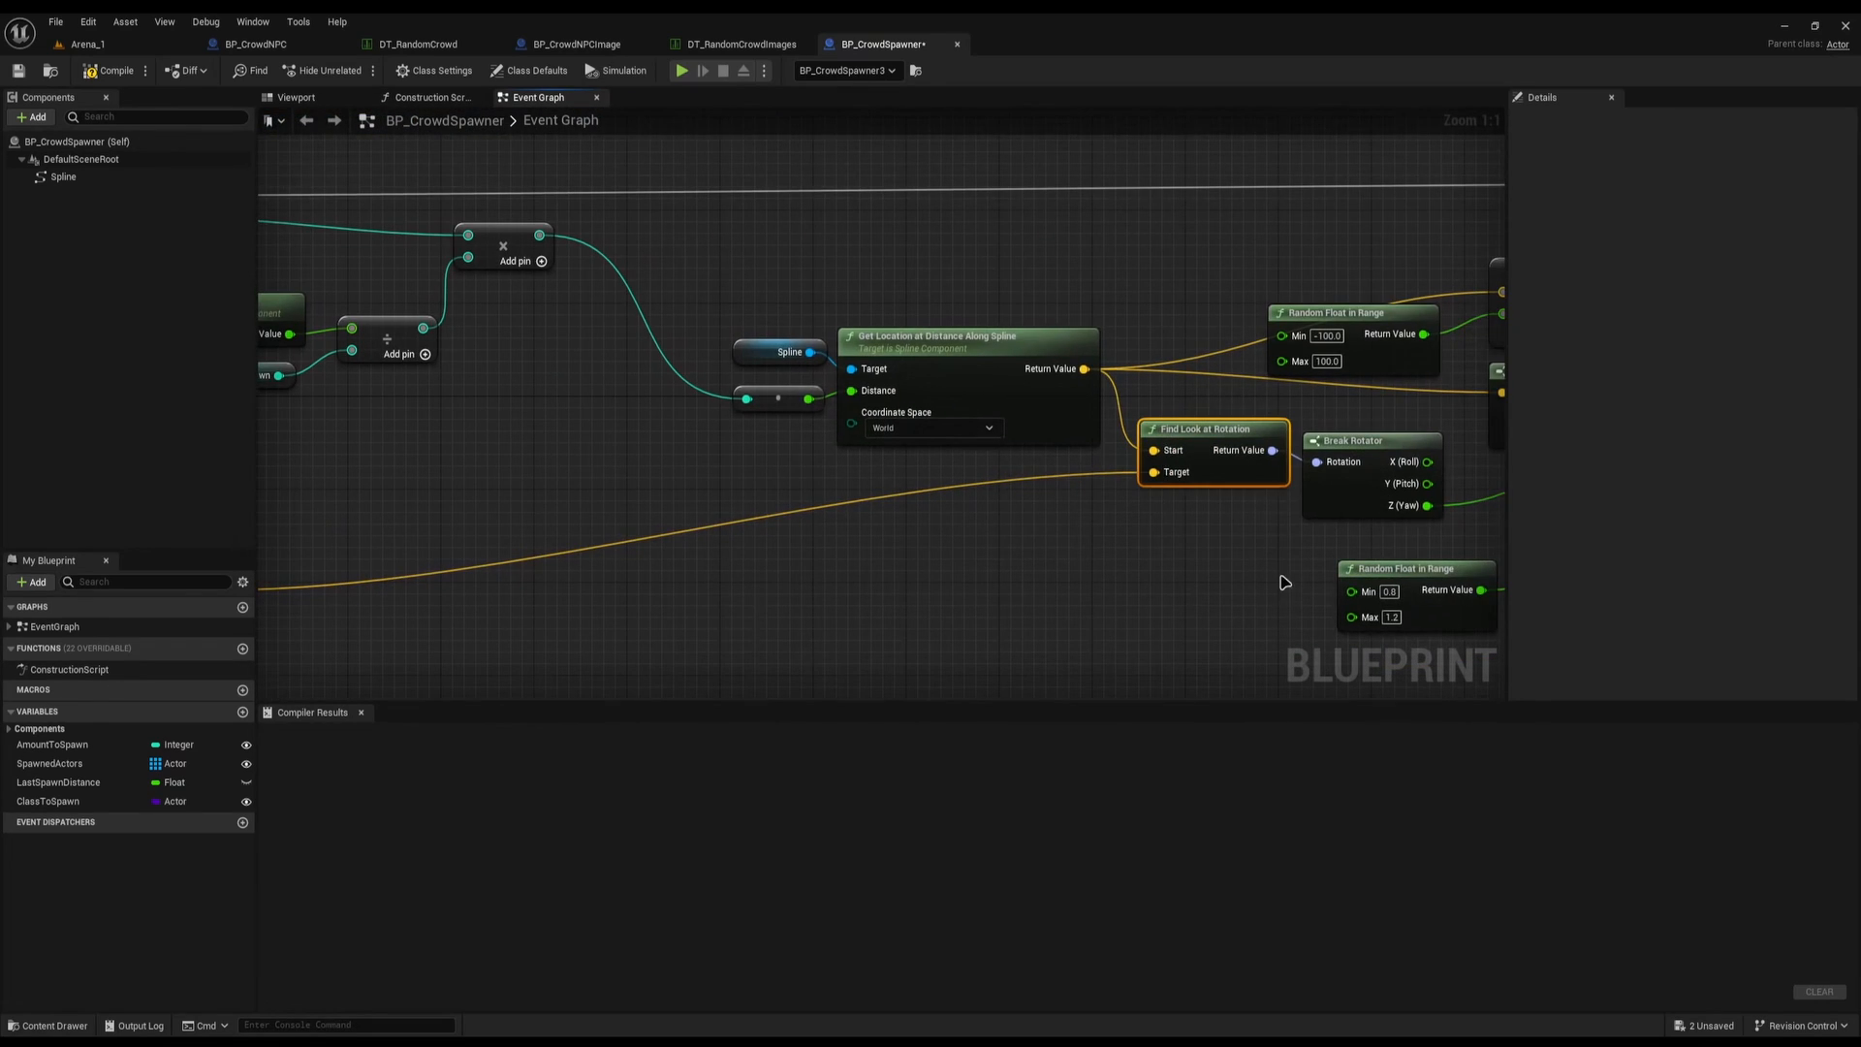
Examine Break Rotator's yaw output and reposition the 0.8 to 1.2 Random Float in Range node feeding SpawnActor's scale
{"action": "right_click_drag", "start_coordinate": [1279, 582], "coordinate": [708, 601]}
{"action": "left_click_drag", "start_coordinate": [762, 424], "coordinate": [853, 514]}
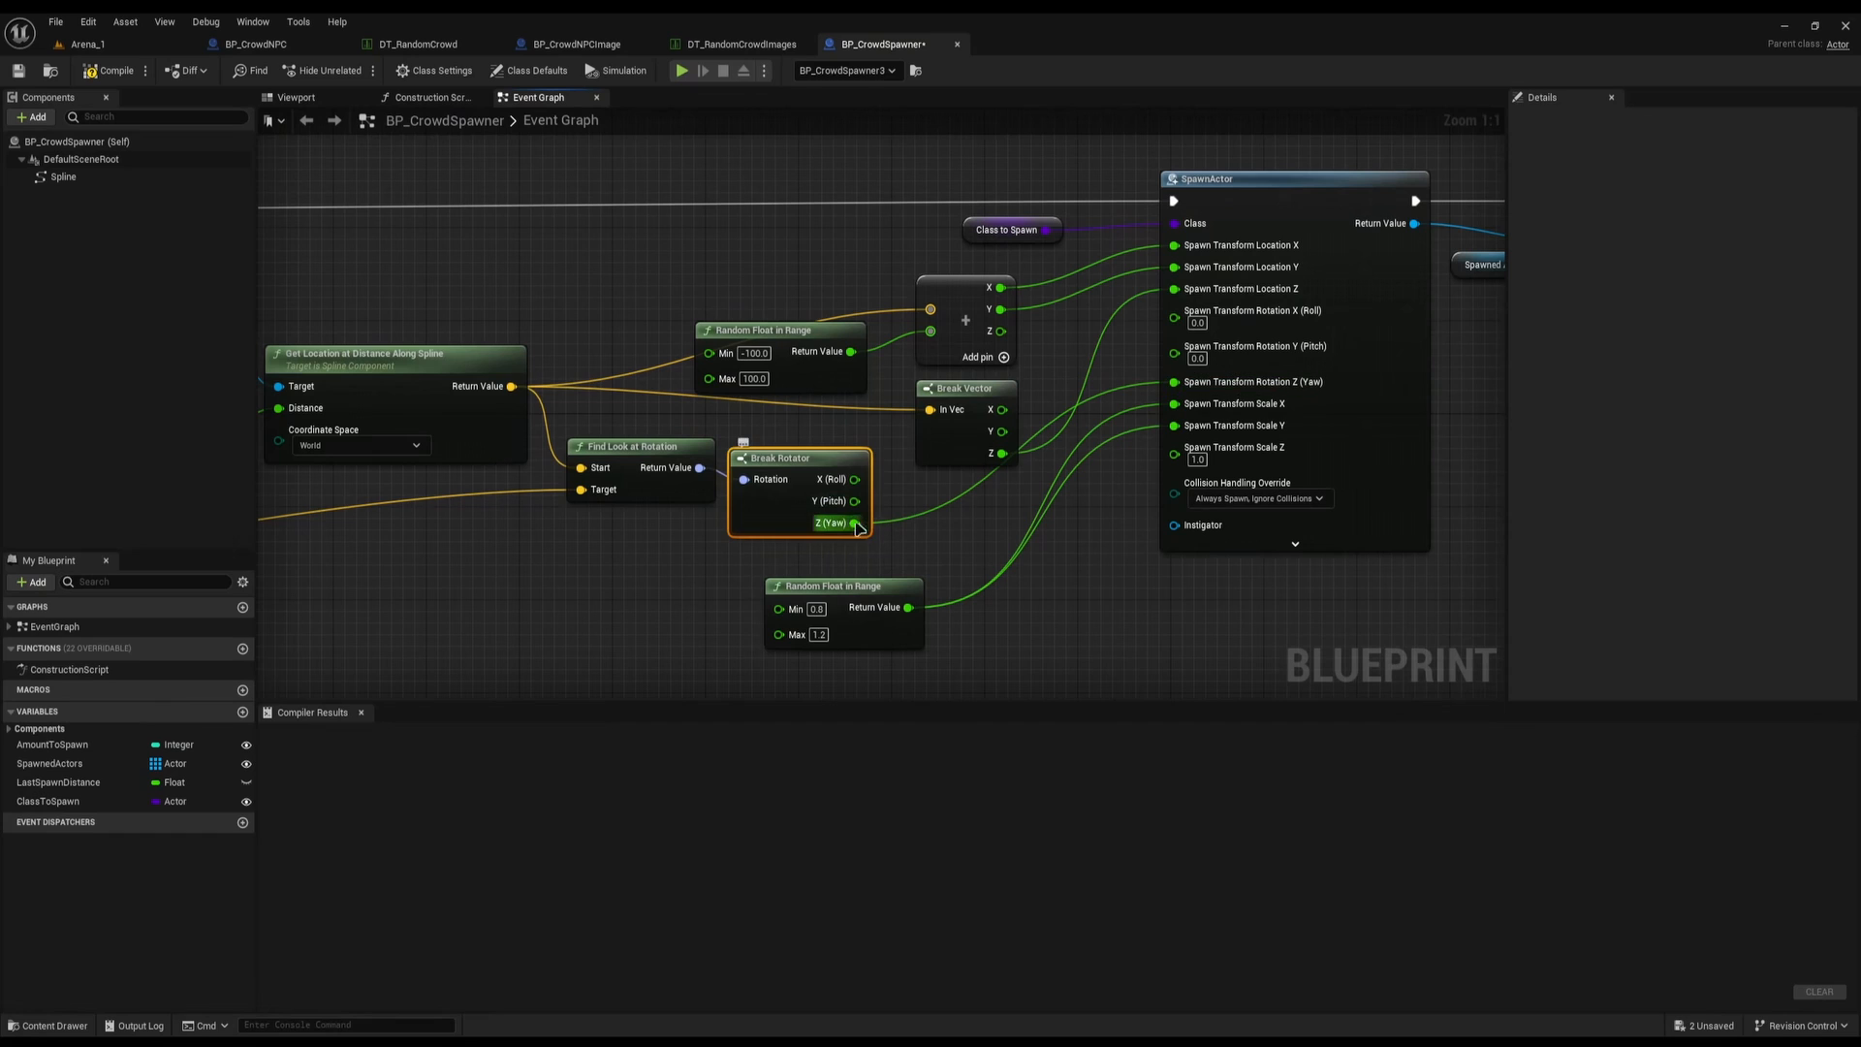
{"action": "mouse_move", "coordinate": [853, 586]}
{"action": "left_mouse_down"}
{"action": "mouse_move", "coordinate": [947, 597]}
{"action": "mouse_move", "coordinate": [829, 597]}
{"action": "left_mouse_up"}
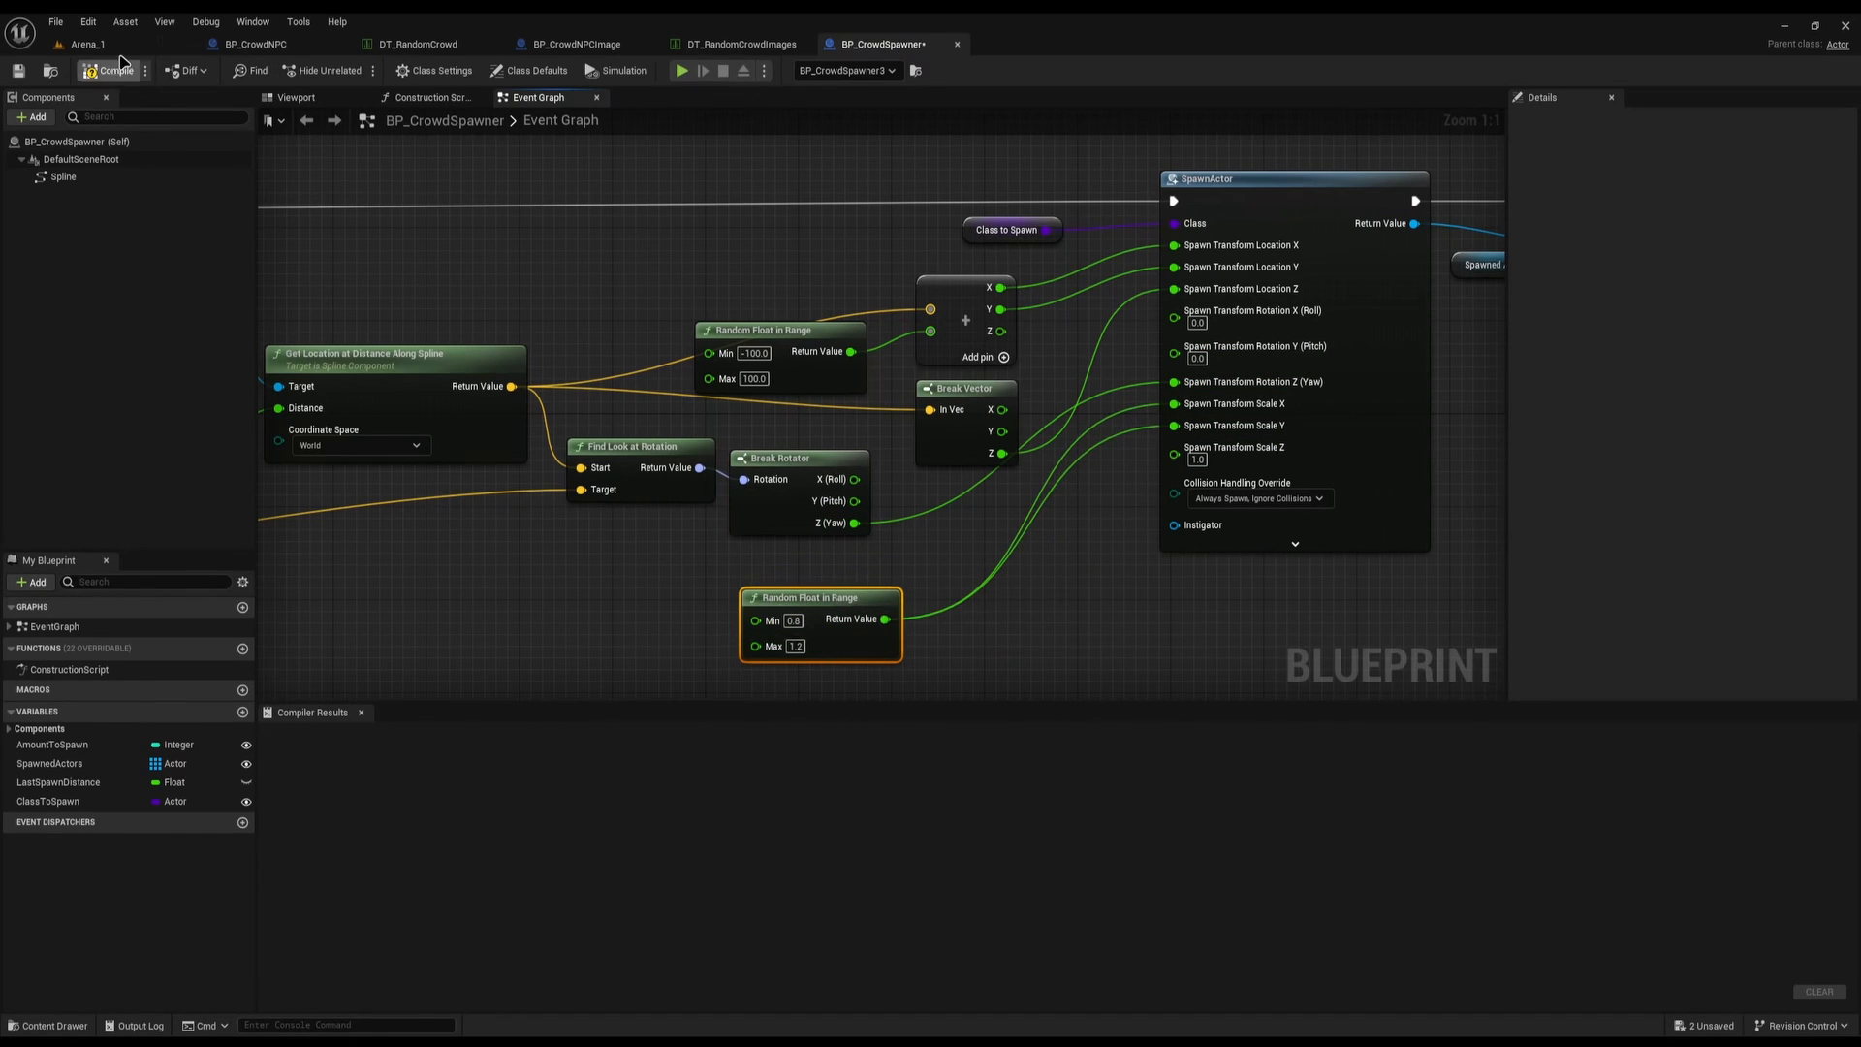
Return to the Arena_1 level and inspect the size variation and facing of the crowd around the stands
{"action": "left_click", "coordinate": [87, 44]}
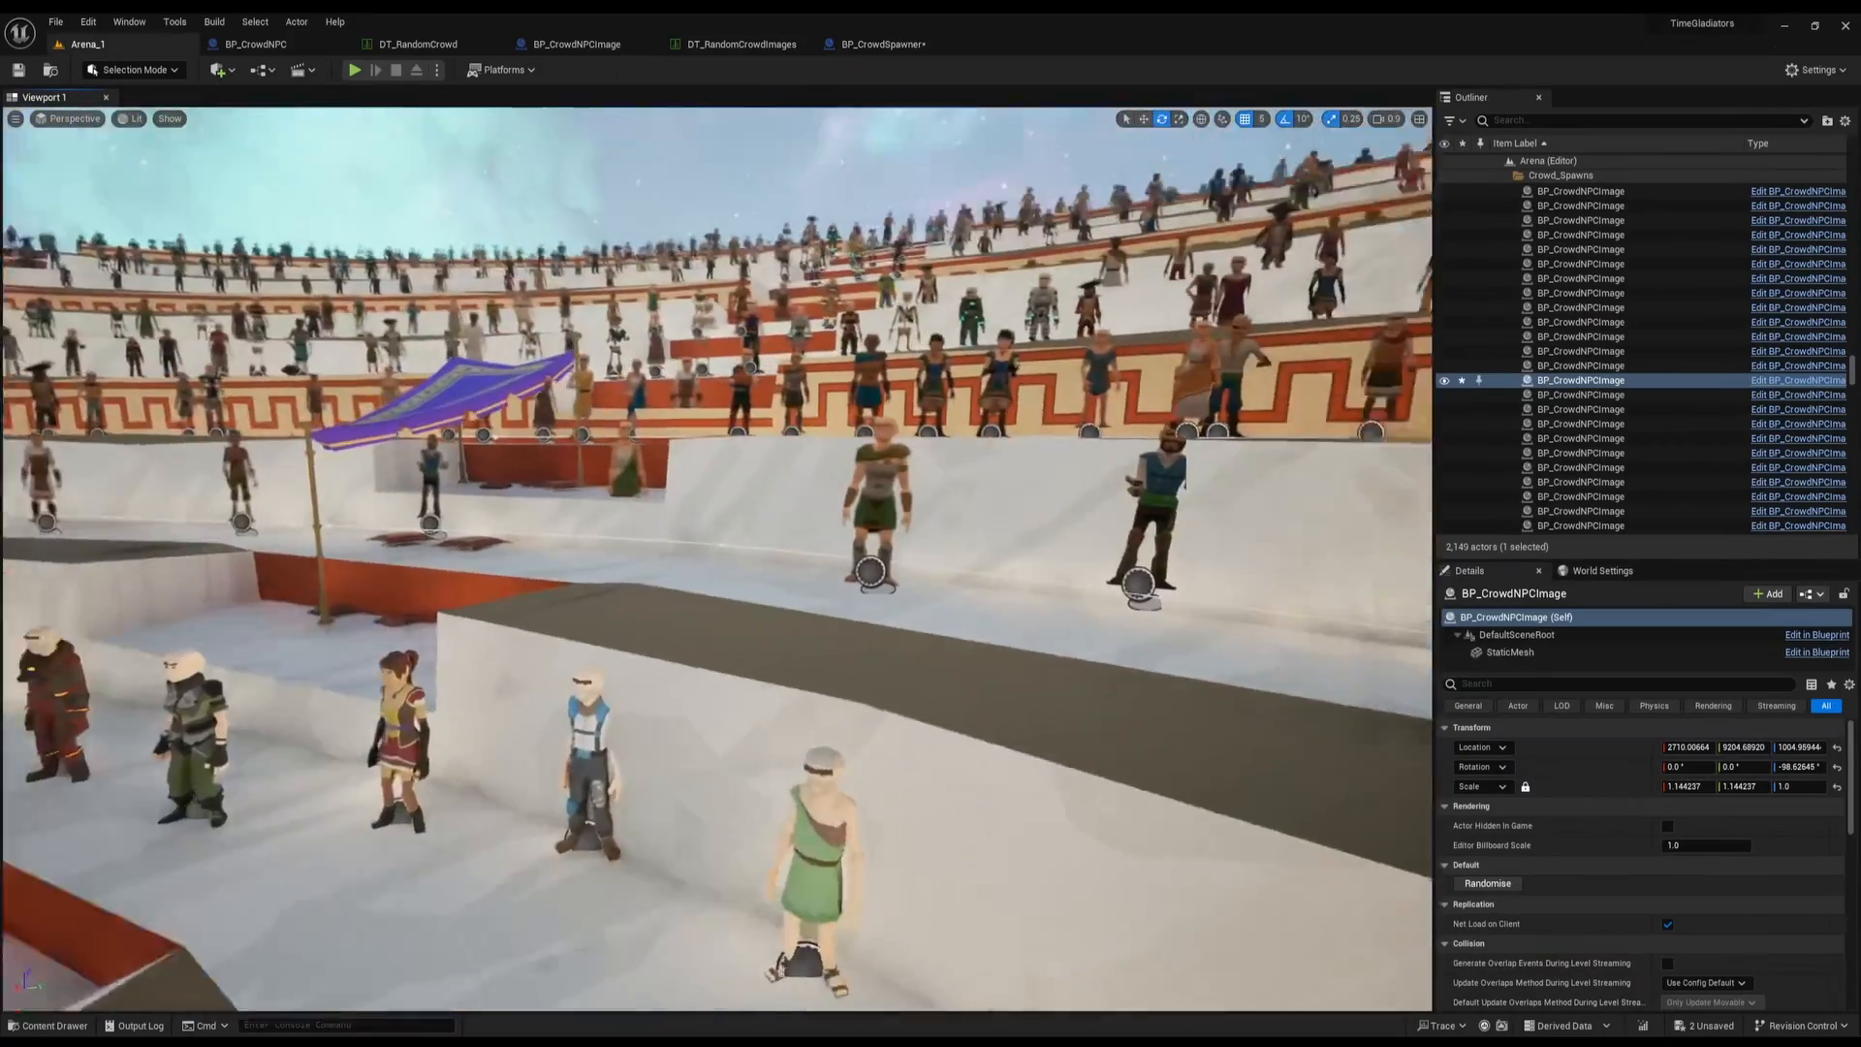
{"action": "right_click_drag", "start_coordinate": [717, 559], "coordinate": [648, 535]}
{"action": "scroll", "coordinate": [717, 560], "scroll_direction": "down", "scroll_amount": 2}
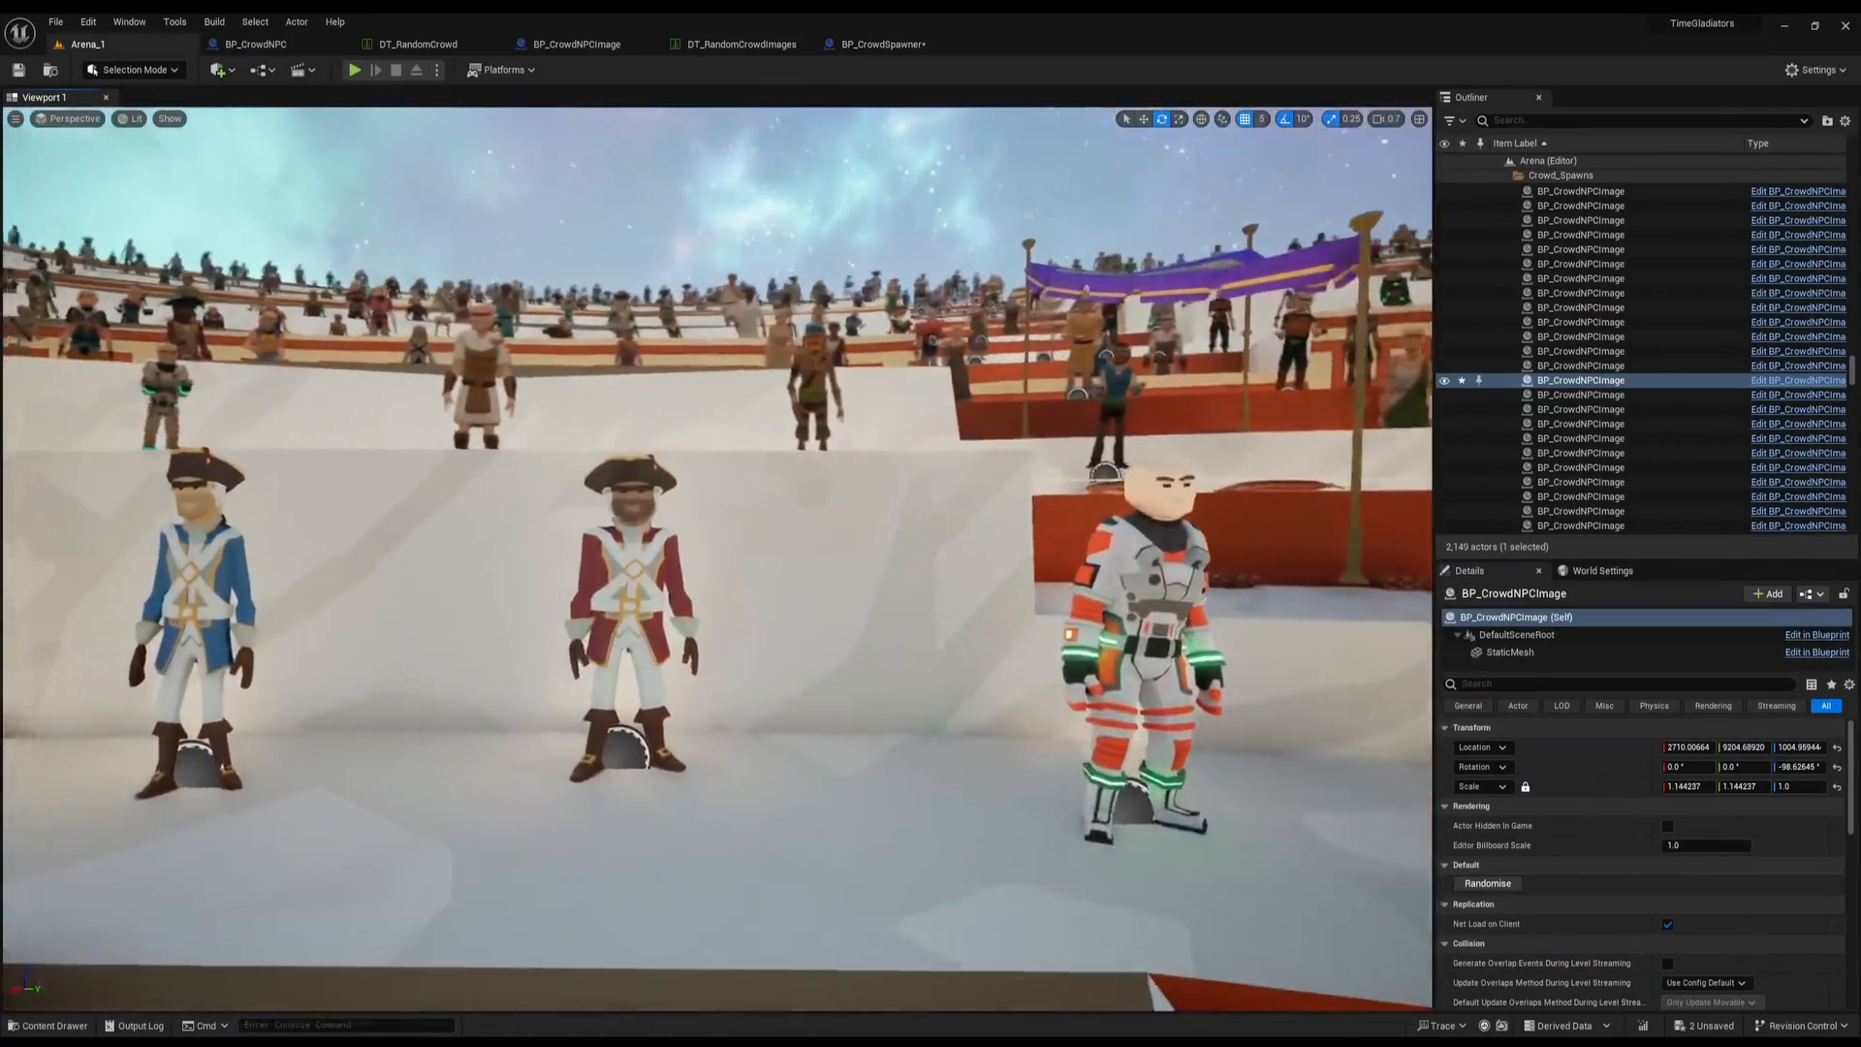
{"action": "right_click_drag", "start_coordinate": [756, 395], "coordinate": [775, 409]}
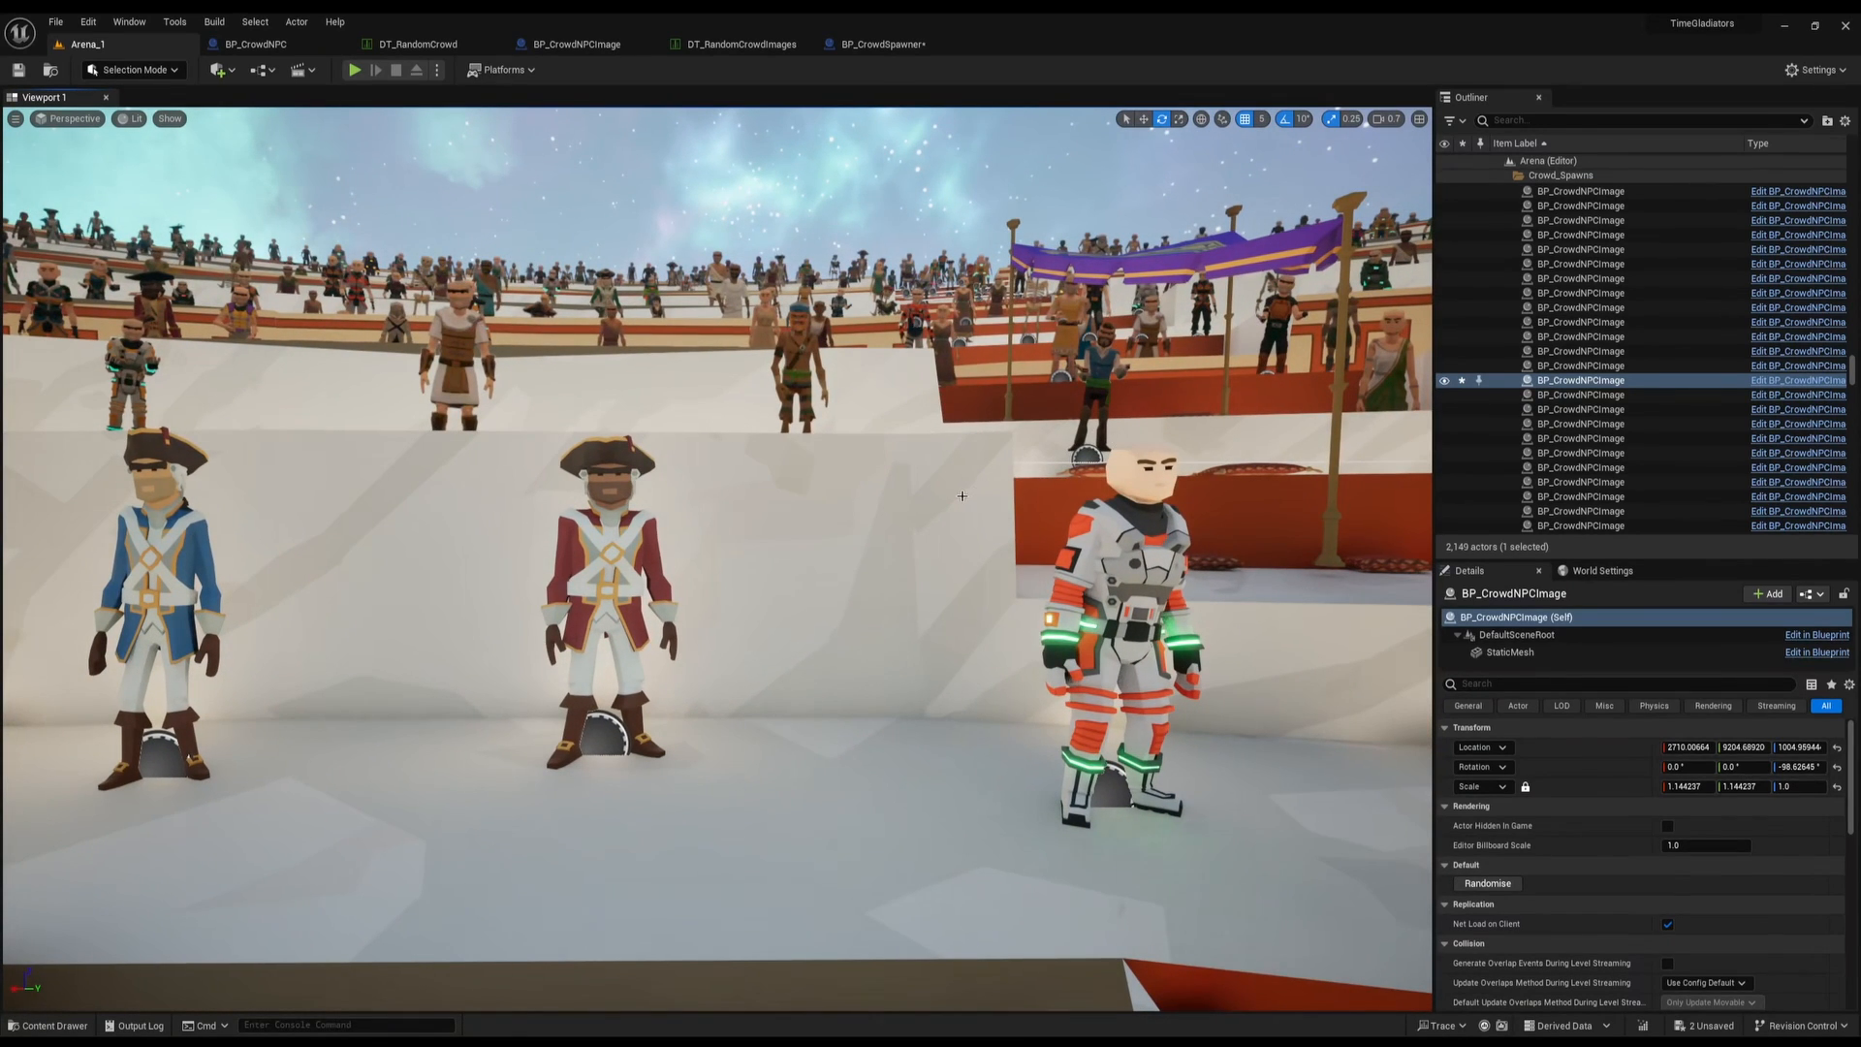
{"action": "right_click_drag", "start_coordinate": [722, 472], "coordinate": [407, 470]}
{"action": "scroll", "coordinate": [722, 472], "scroll_direction": "up", "scroll_amount": 2}
{"action": "scroll", "coordinate": [248, 475], "scroll_direction": "down", "scroll_amount": 2}
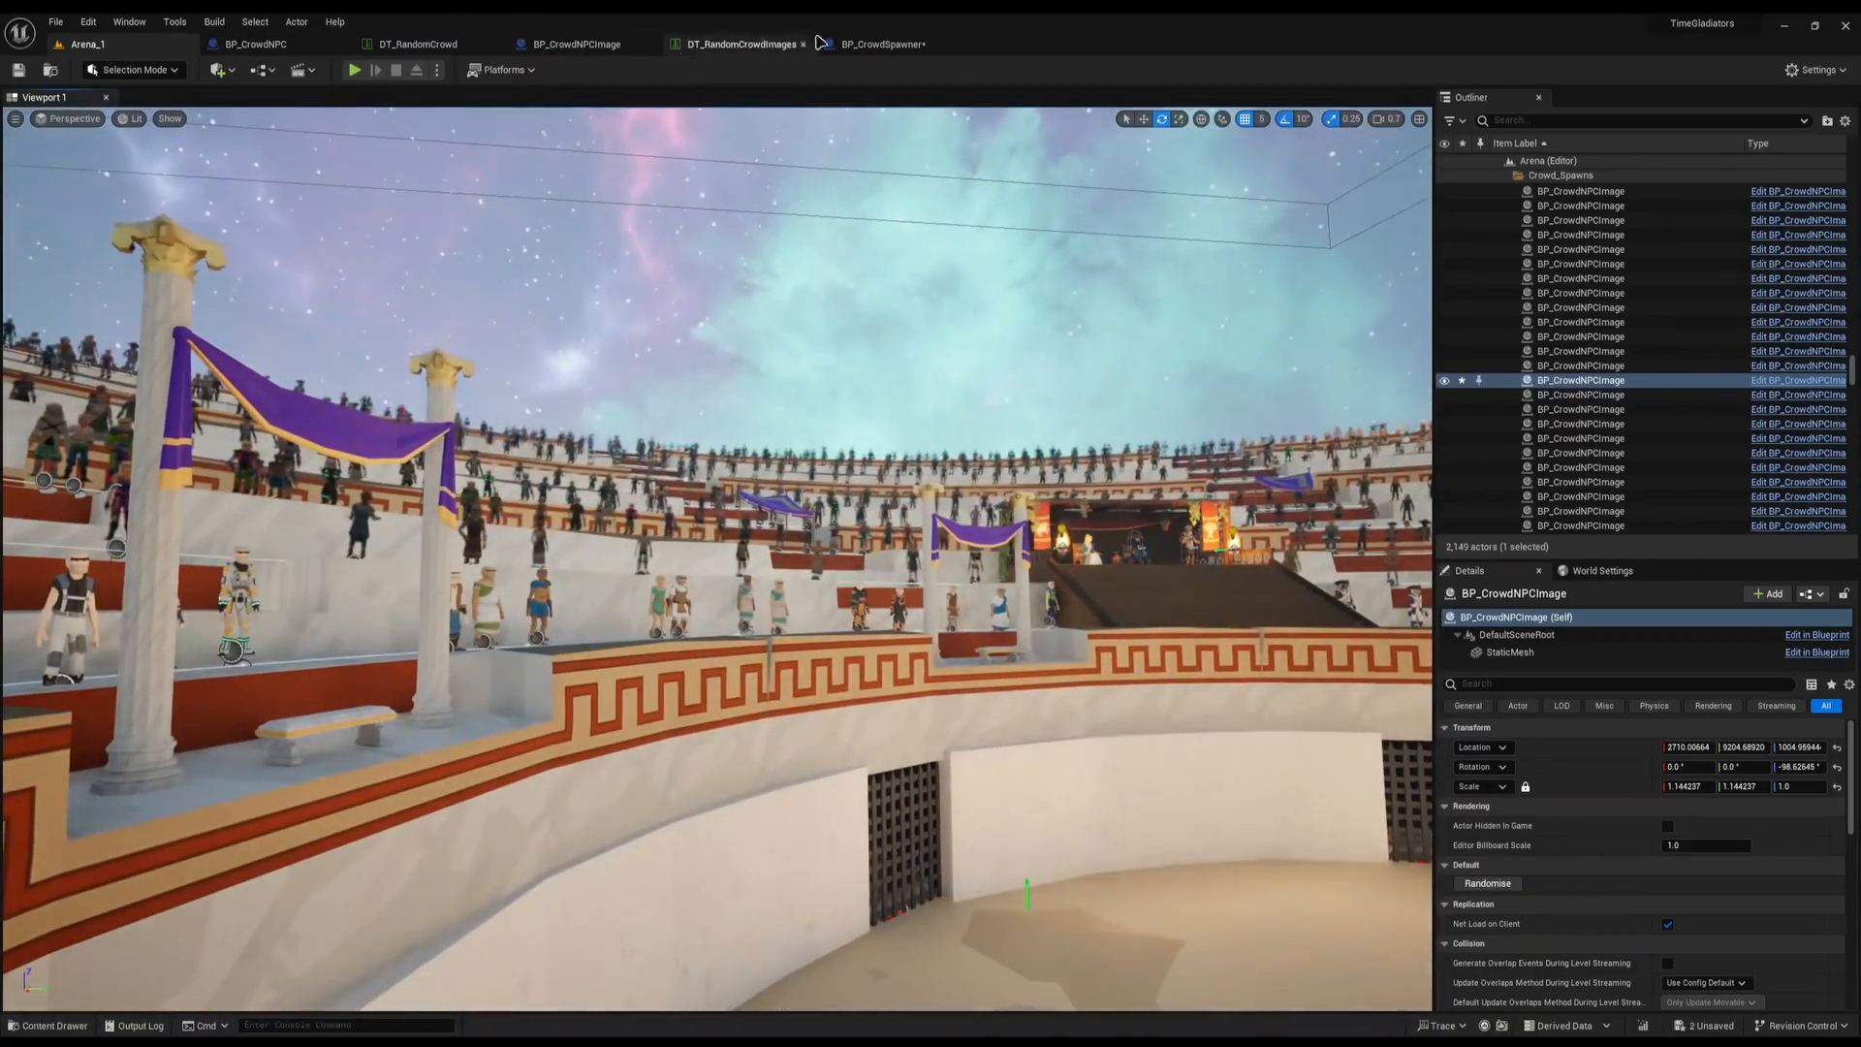
In BP_CrowdSpawner, examine Class to Spawn, the SpawnActor node and the ADD node storing results in Spawned Actors
{"action": "left_click", "coordinate": [877, 44]}
{"action": "left_click_drag", "start_coordinate": [616, 271], "coordinate": [801, 356]}
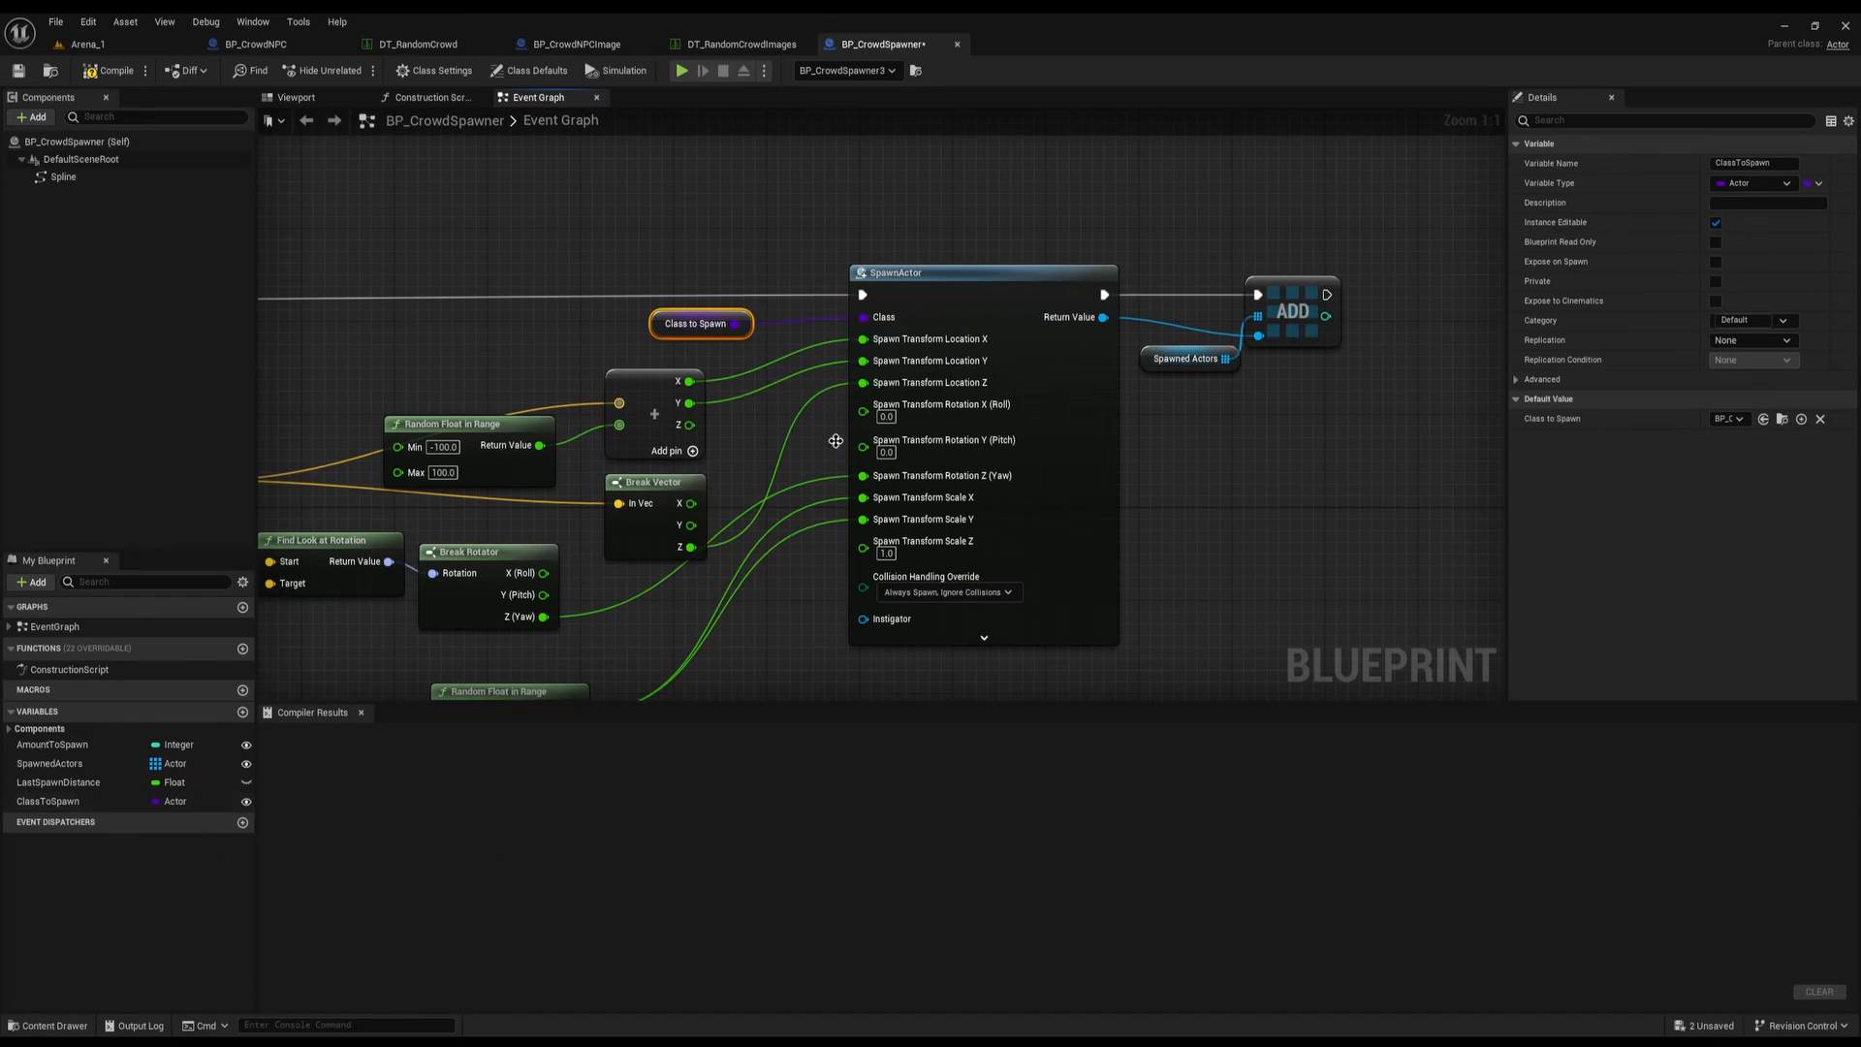
{"action": "left_click_drag", "start_coordinate": [846, 242], "coordinate": [1114, 439]}
{"action": "right_click_drag", "start_coordinate": [1380, 507], "coordinate": [1119, 573]}
{"action": "left_click_drag", "start_coordinate": [1085, 532], "coordinate": [882, 244]}
Review the start of the SpawnCrowd event: Get All Actors with Tag, Delete Crowd and the For Loop
{"action": "scroll", "coordinate": [976, 551], "scroll_direction": "down", "scroll_amount": 3}
{"action": "right_click_drag", "start_coordinate": [761, 553], "coordinate": [1505, 493]}
{"action": "left_click_drag", "start_coordinate": [514, 376], "coordinate": [515, 378]}
{"action": "scroll", "coordinate": [872, 446], "scroll_direction": "up", "scroll_amount": 2}
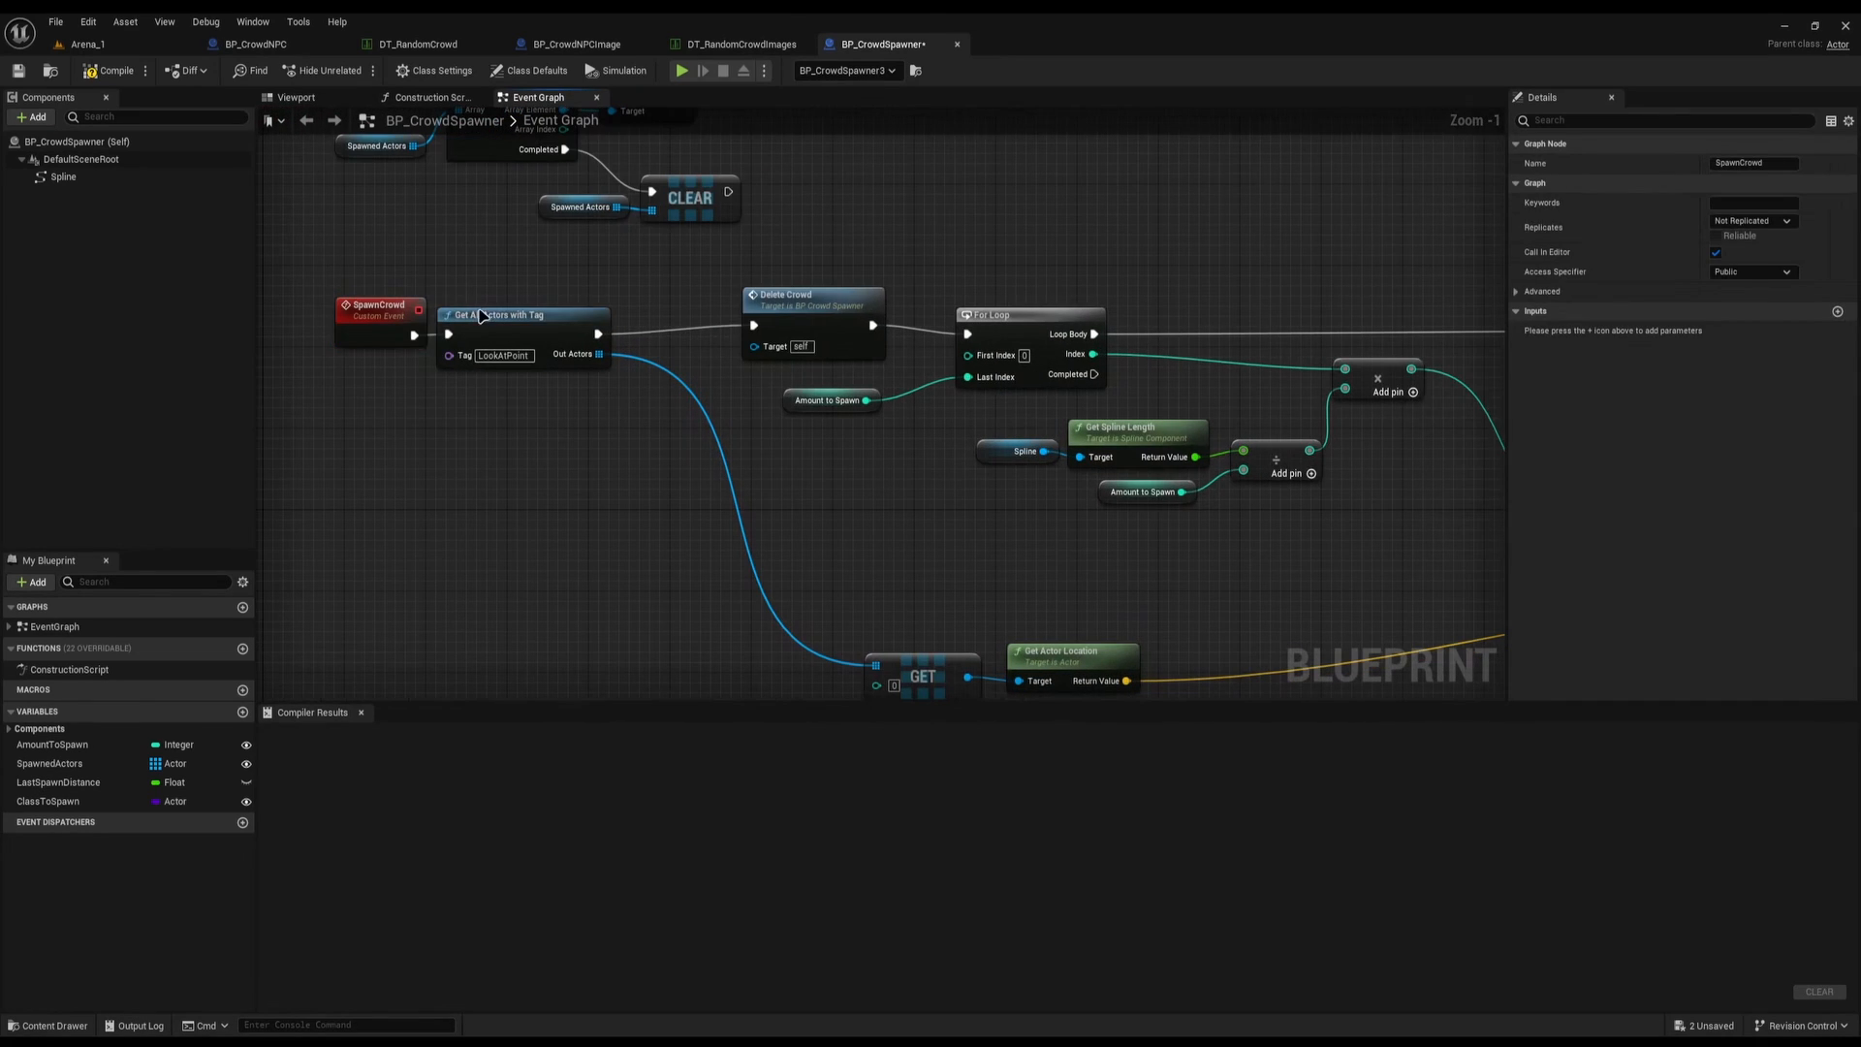
{"action": "left_click", "coordinate": [557, 363]}
{"action": "right_click_drag", "start_coordinate": [707, 460], "coordinate": [522, 294]}
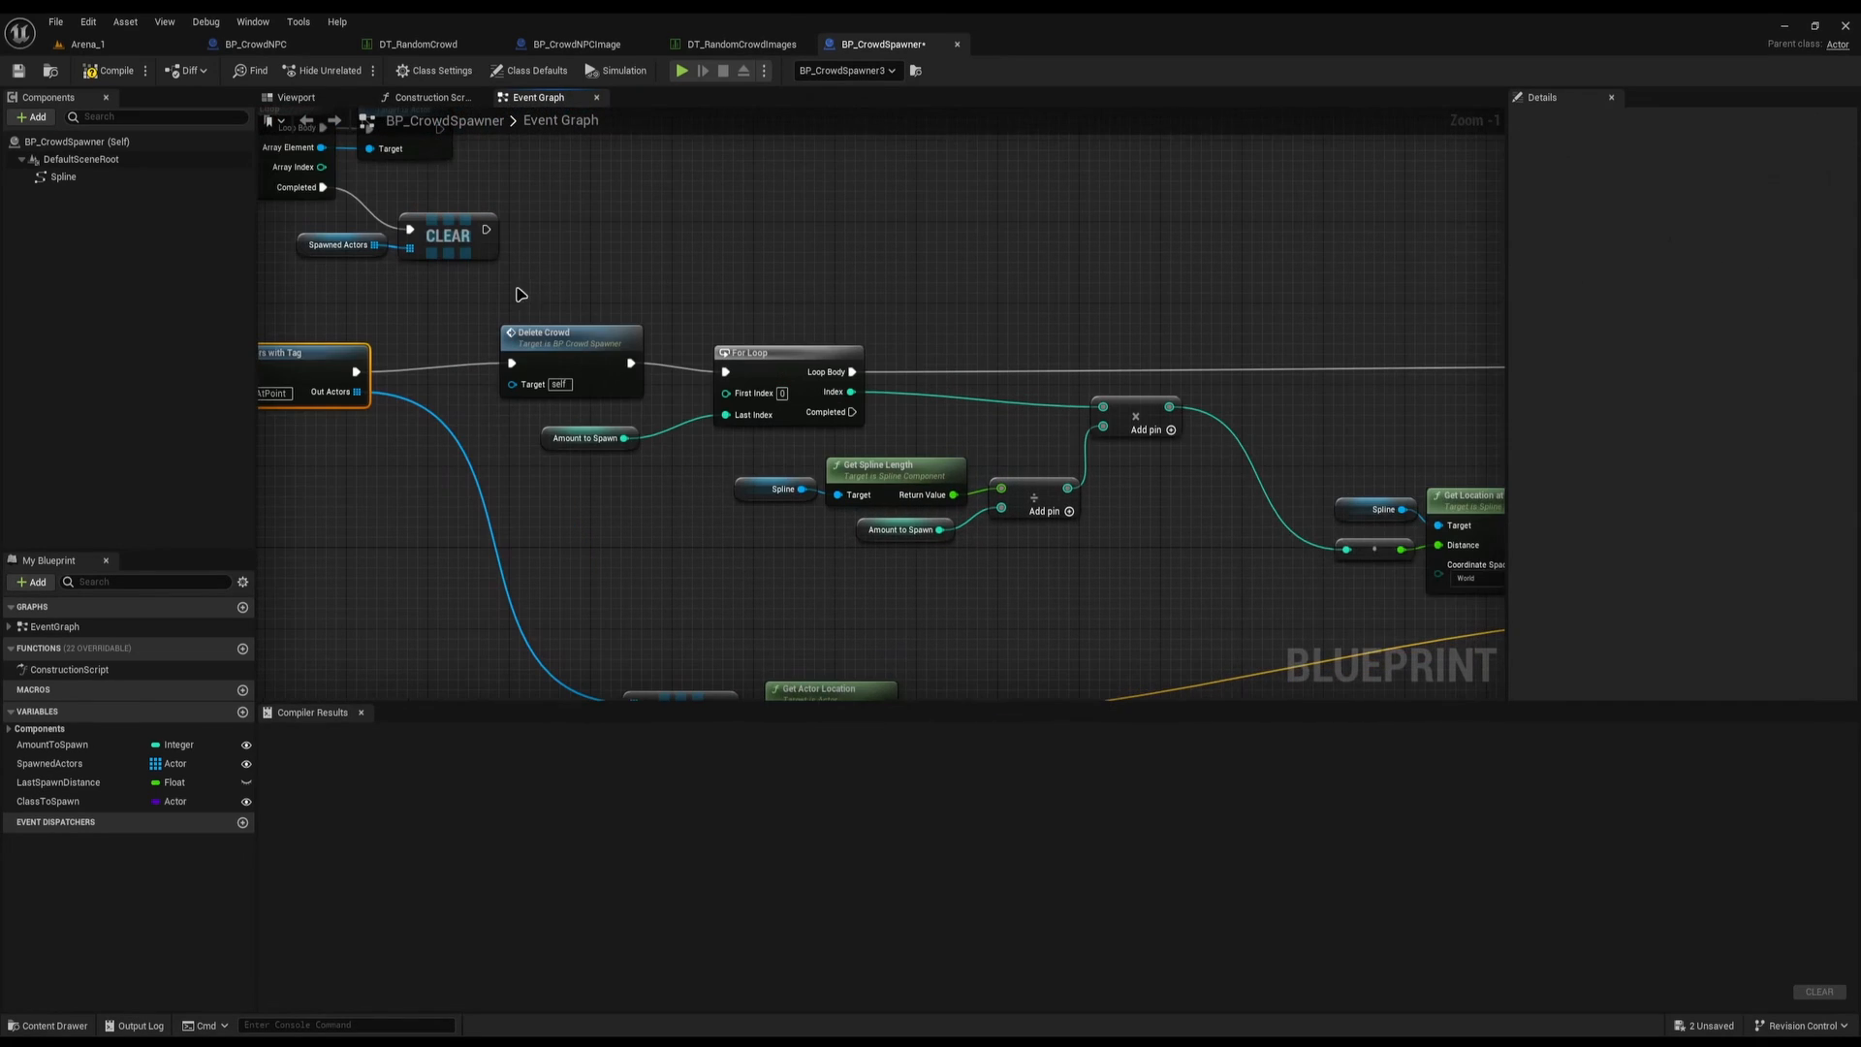
{"action": "left_click", "coordinate": [581, 344]}
{"action": "right_click_drag", "start_coordinate": [694, 322], "coordinate": [584, 294]}
{"action": "left_click_drag", "start_coordinate": [582, 289], "coordinate": [789, 411]}
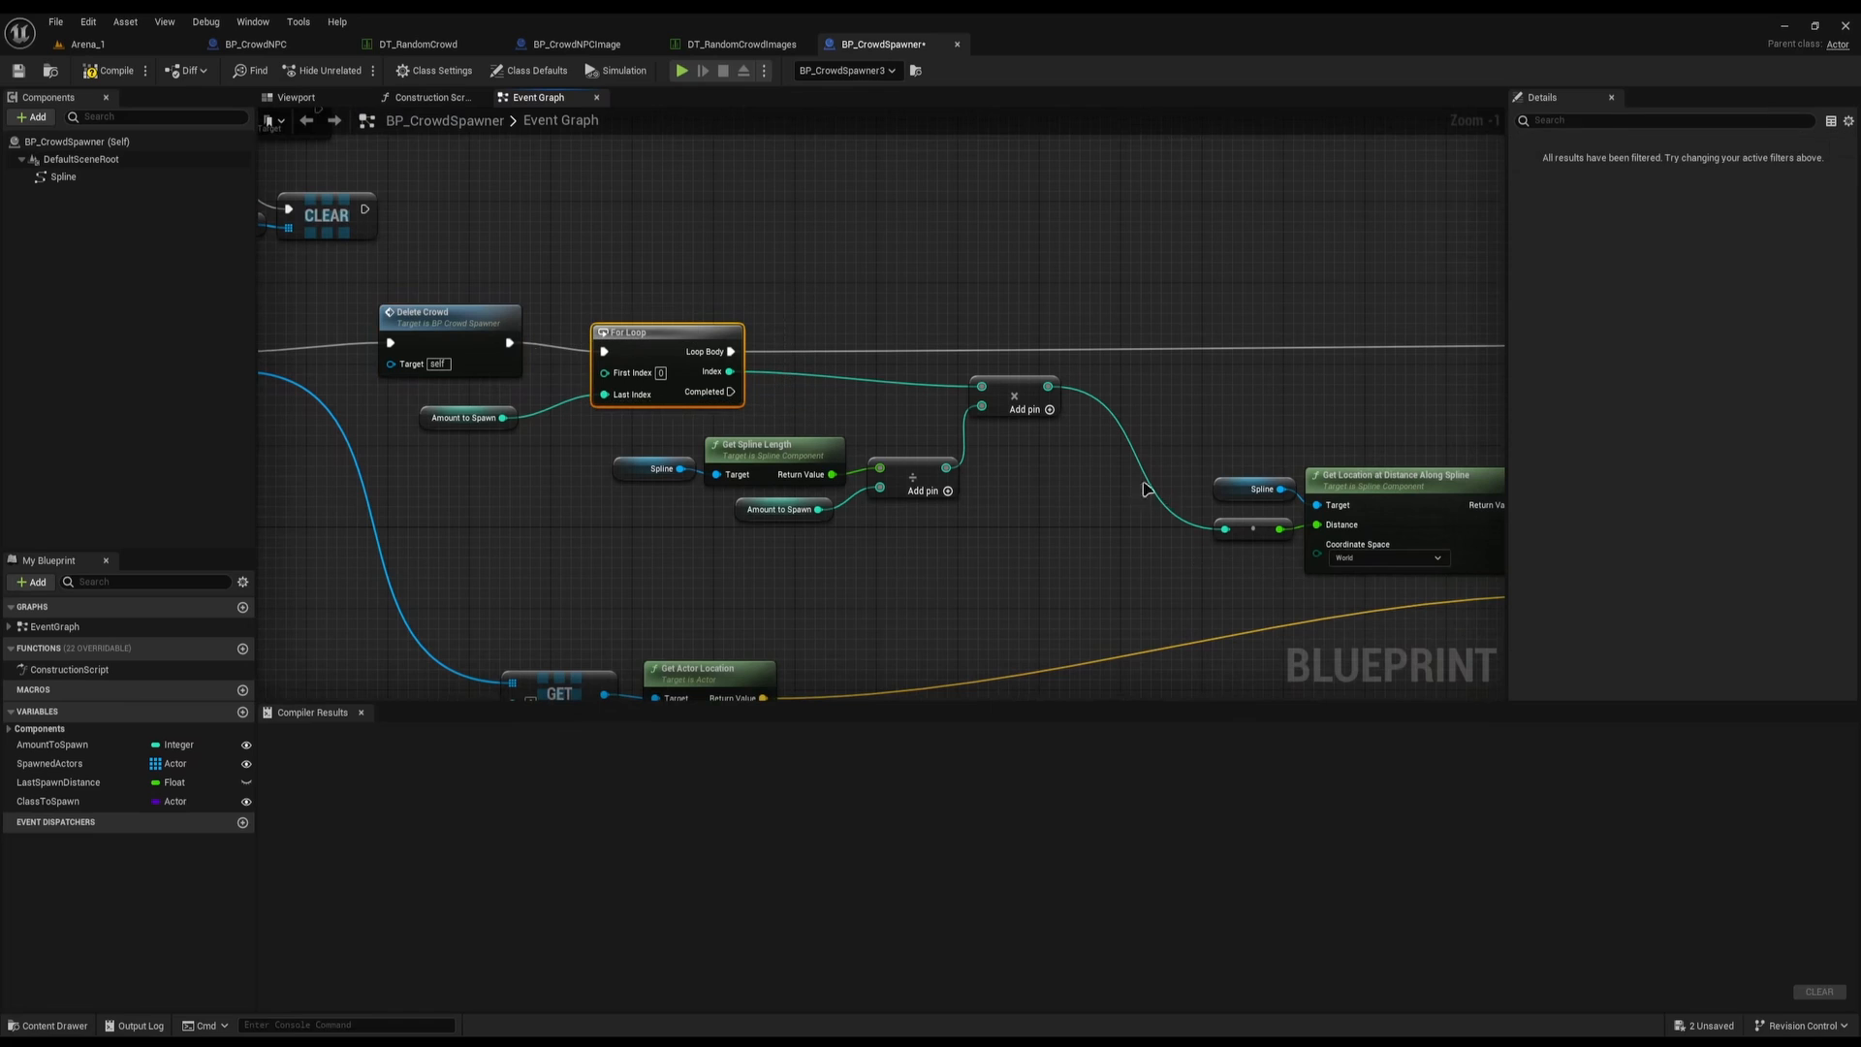
Follow SpawnCrowd from the spline spacing maths through the location, rotation and random scale nodes to SpawnActor and ADD
{"action": "right_click_drag", "start_coordinate": [1145, 487], "coordinate": [950, 469]}
{"action": "left_click_drag", "start_coordinate": [609, 259], "coordinate": [846, 566]}
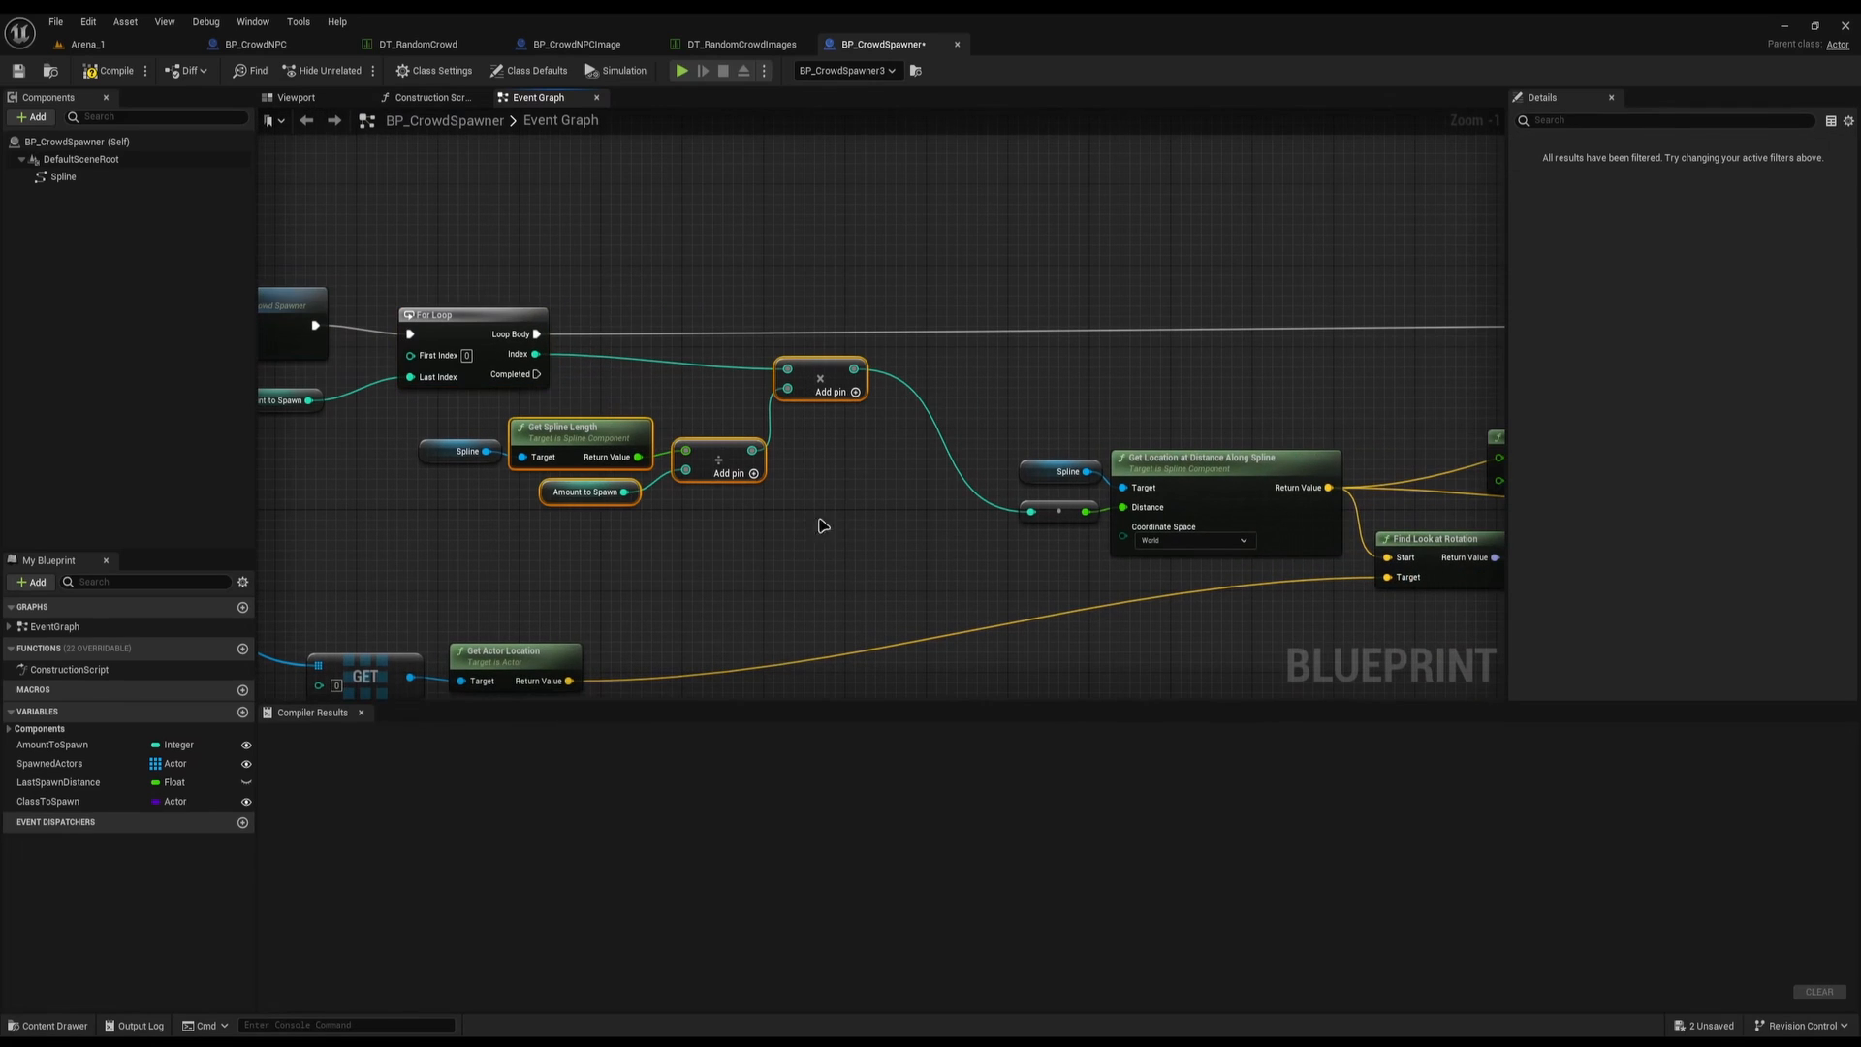
{"action": "right_click_drag", "start_coordinate": [926, 556], "coordinate": [500, 540]}
{"action": "right_click_drag", "start_coordinate": [556, 370], "coordinate": [552, 242]}
{"action": "left_click_drag", "start_coordinate": [549, 234], "coordinate": [949, 351]}
{"action": "right_click_drag", "start_coordinate": [1008, 538], "coordinate": [686, 571]}
{"action": "left_click_drag", "start_coordinate": [707, 305], "coordinate": [1061, 650]}
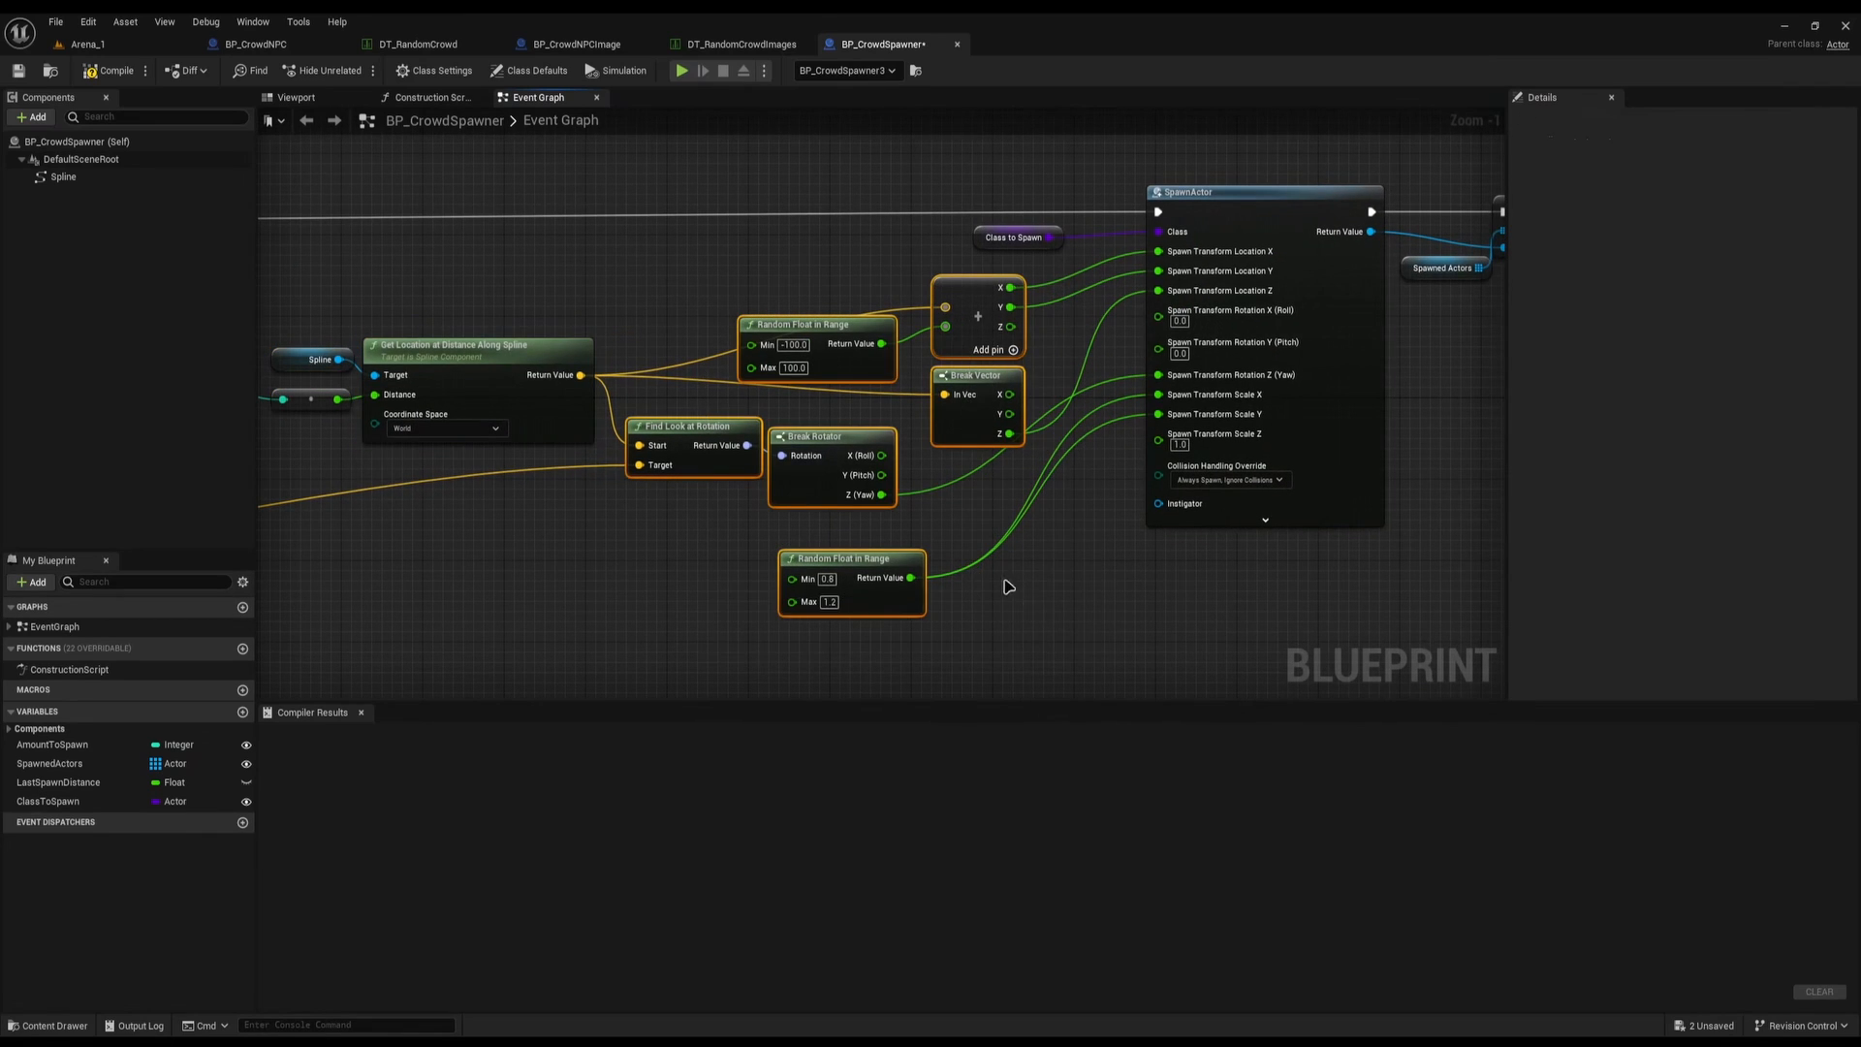
{"action": "right_click_drag", "start_coordinate": [1005, 585], "coordinate": [605, 648]}
{"action": "left_click_drag", "start_coordinate": [654, 194], "coordinate": [766, 325]}
{"action": "left_click_drag", "start_coordinate": [1017, 220], "coordinate": [1205, 394]}
Retrace the spawn loop's spacing calculation, Get Location at Distance Along Spline and transform randomisation nodes up to SpawnActor
{"action": "right_click_drag", "start_coordinate": [846, 516], "coordinate": [1502, 558]}
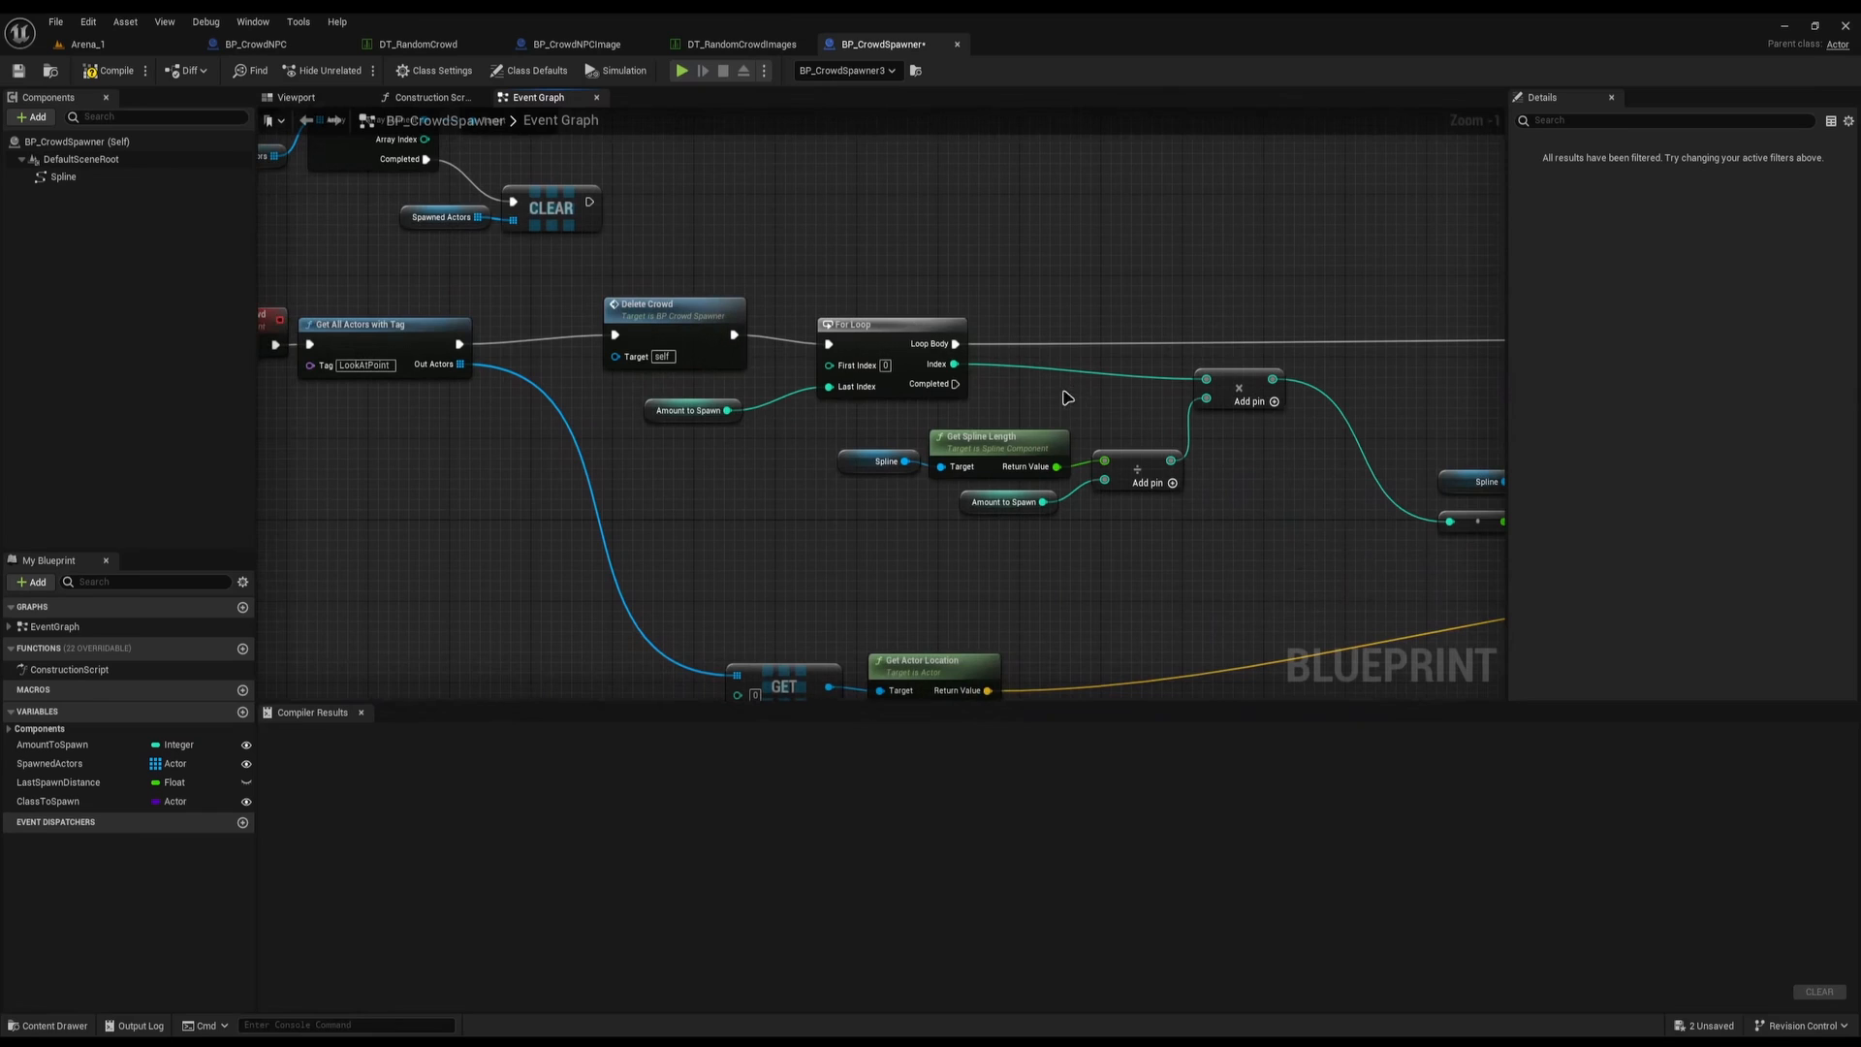
{"action": "right_click_drag", "start_coordinate": [1063, 392], "coordinate": [657, 318]}
{"action": "left_click_drag", "start_coordinate": [360, 340], "coordinate": [873, 463]}
{"action": "right_click_drag", "start_coordinate": [878, 463], "coordinate": [407, 423]}
{"action": "left_click_drag", "start_coordinate": [583, 238], "coordinate": [843, 503]}
{"action": "right_click_drag", "start_coordinate": [897, 286], "coordinate": [628, 281]}
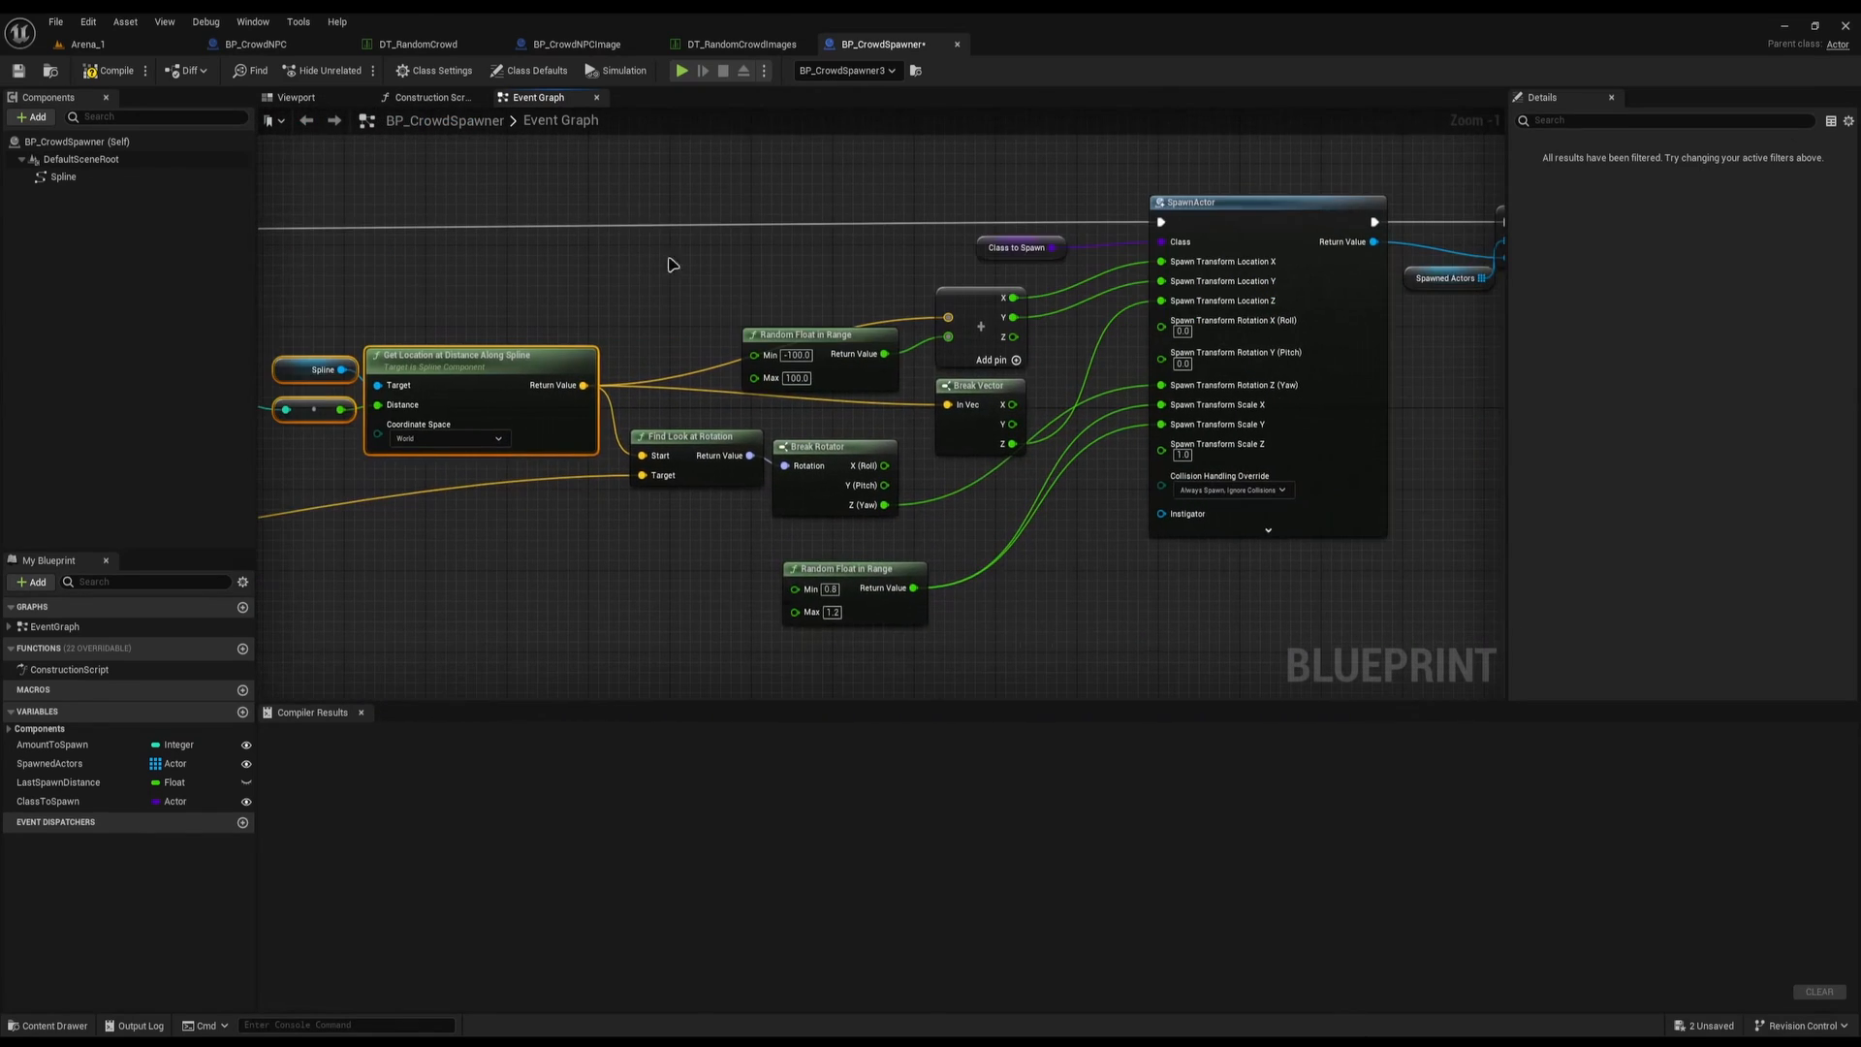
{"action": "left_click_drag", "start_coordinate": [670, 266], "coordinate": [1019, 574]}
{"action": "right_click_drag", "start_coordinate": [1020, 573], "coordinate": [611, 589]}
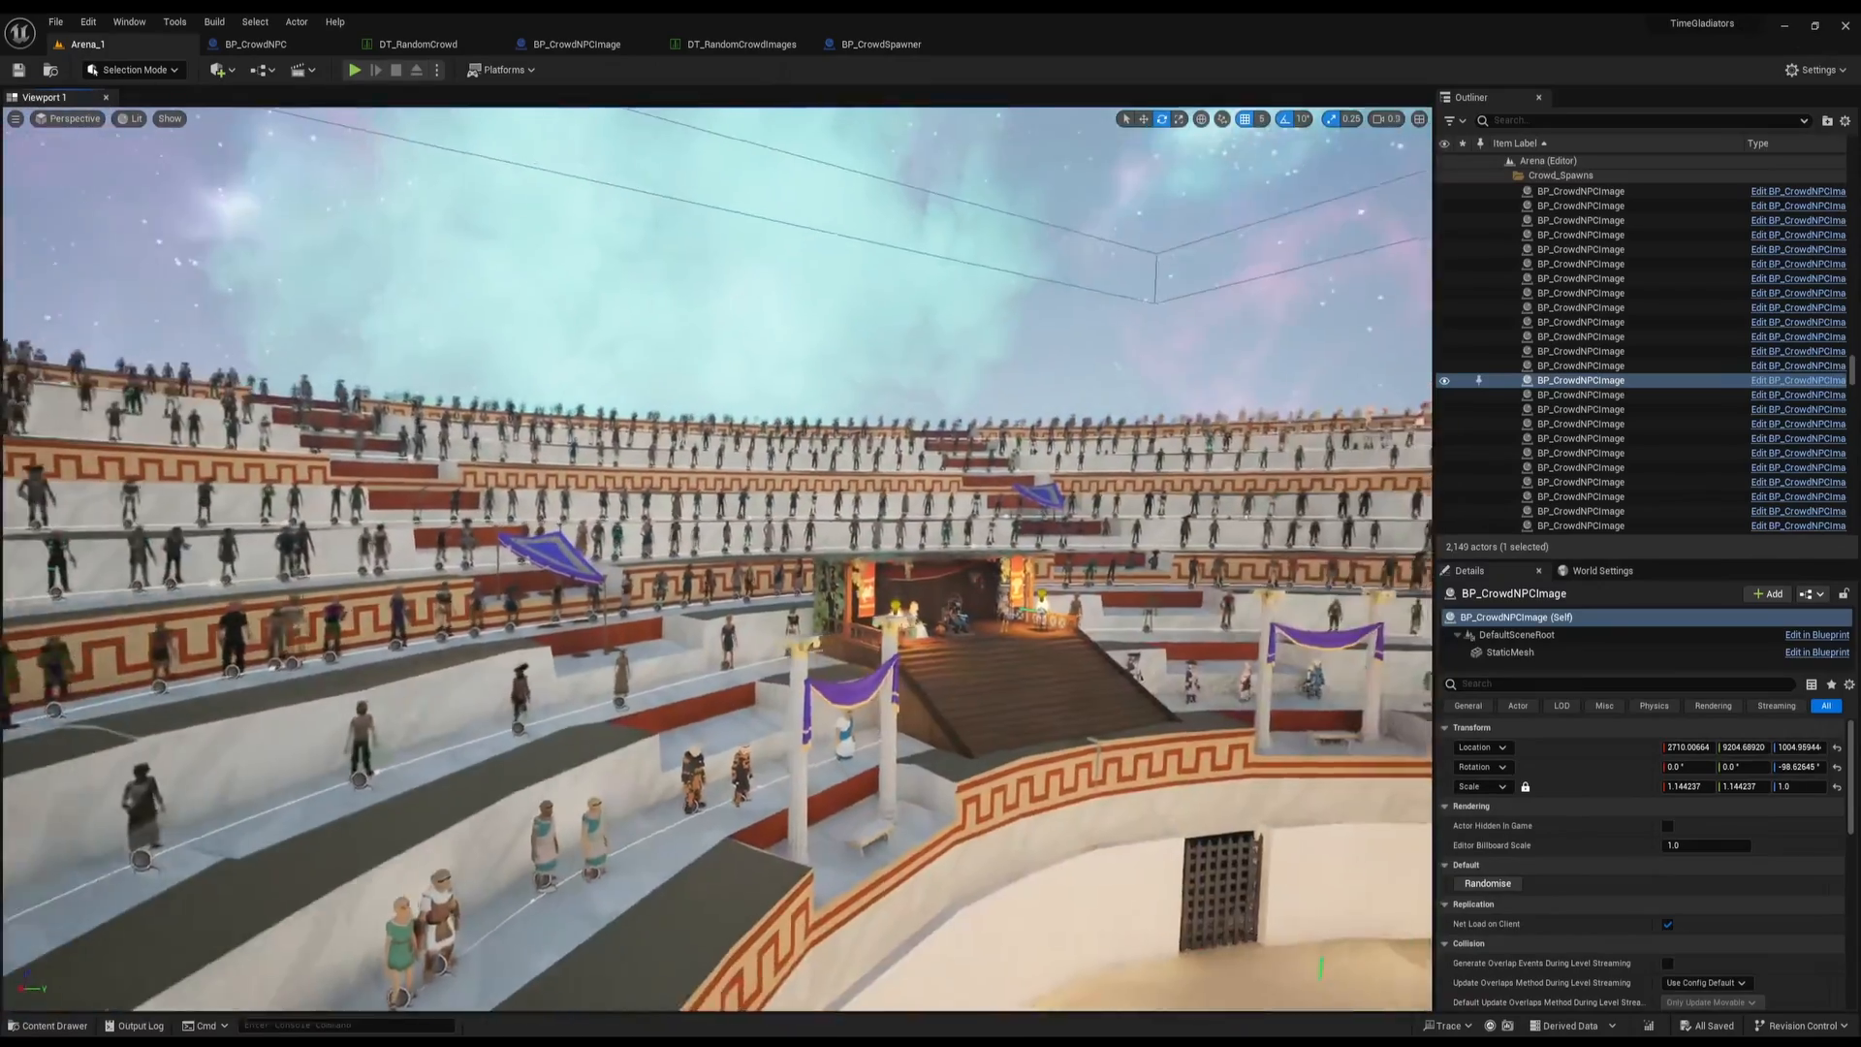
Place a new BP_CrowdSpawner in Arena_1 on the empty seating tier beside the purple canopy and focus on it
{"action": "right_click_drag", "start_coordinate": [718, 558], "coordinate": [945, 601]}
{"action": "scroll", "coordinate": [954, 548], "scroll_direction": "up", "scroll_amount": 4}
{"action": "right_click_drag", "start_coordinate": [1035, 750], "coordinate": [1035, 824]}
{"action": "key", "text": "ctrl+space"}
{"action": "left_click_drag", "start_coordinate": [567, 676], "coordinate": [896, 580]}
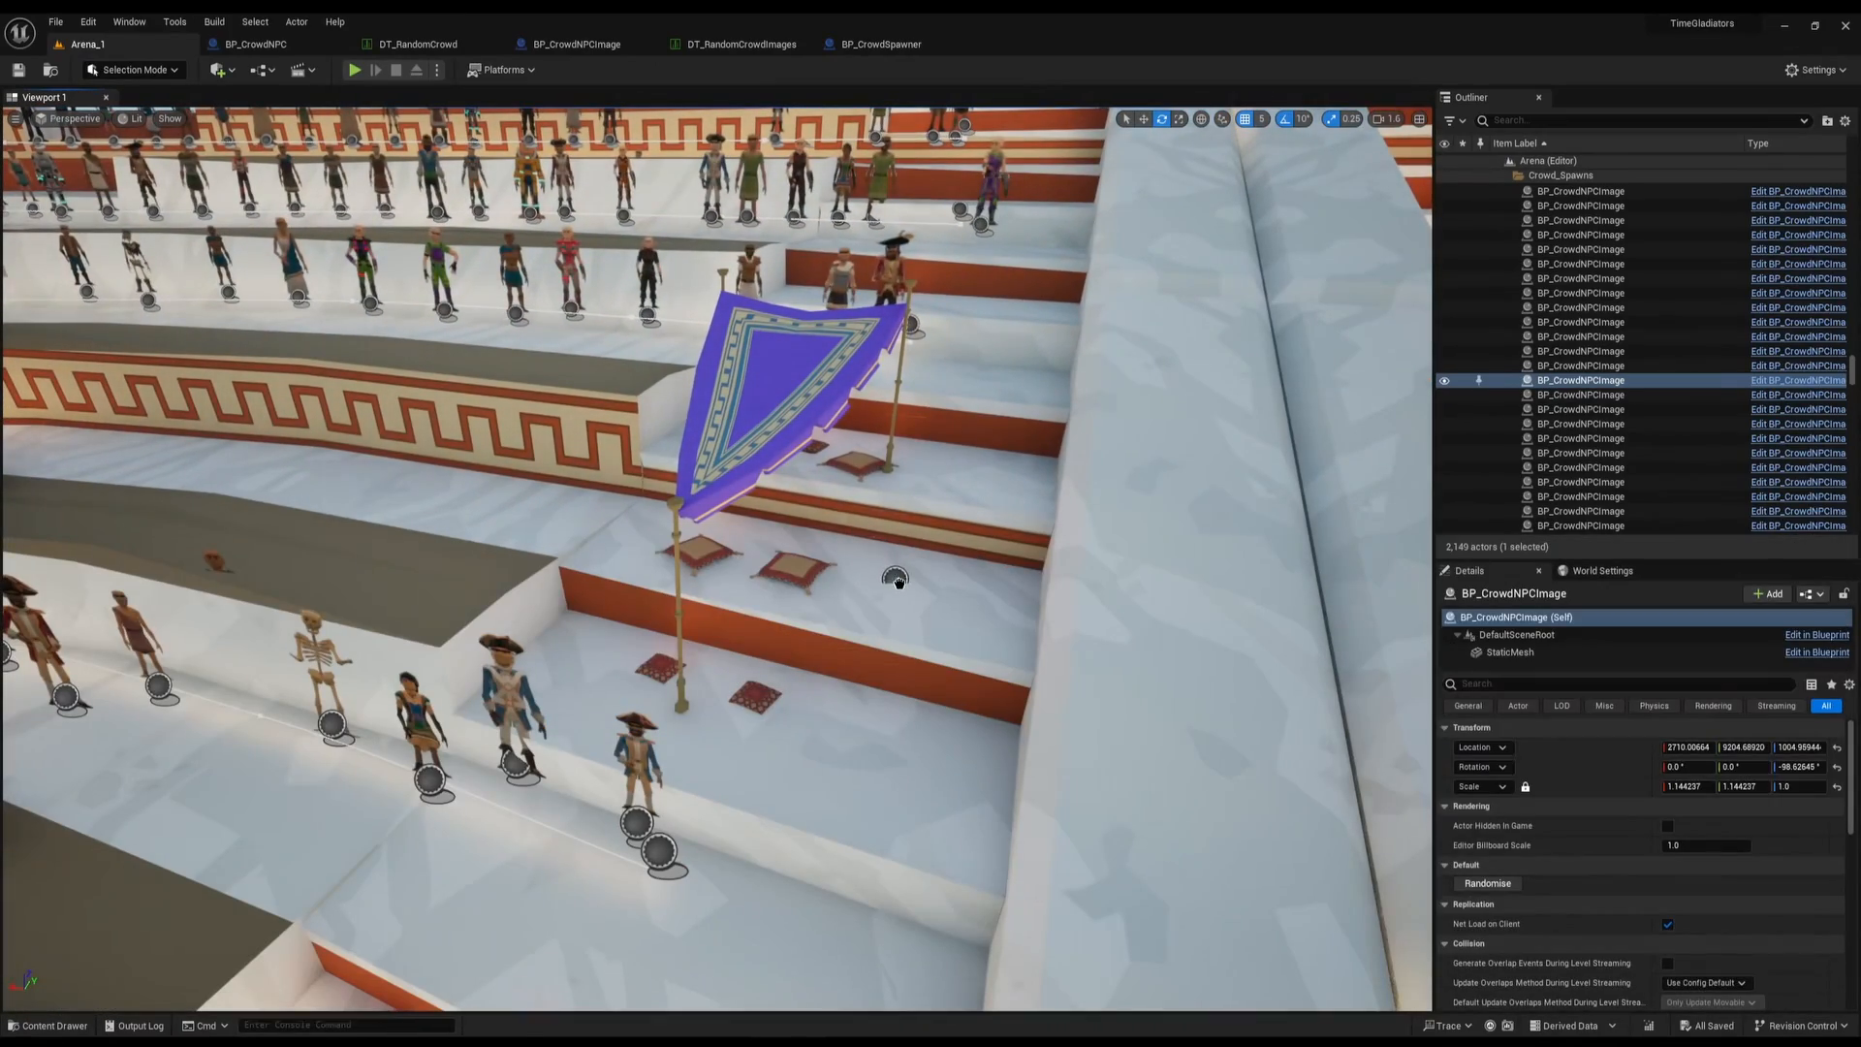
{"action": "key", "text": "f"}
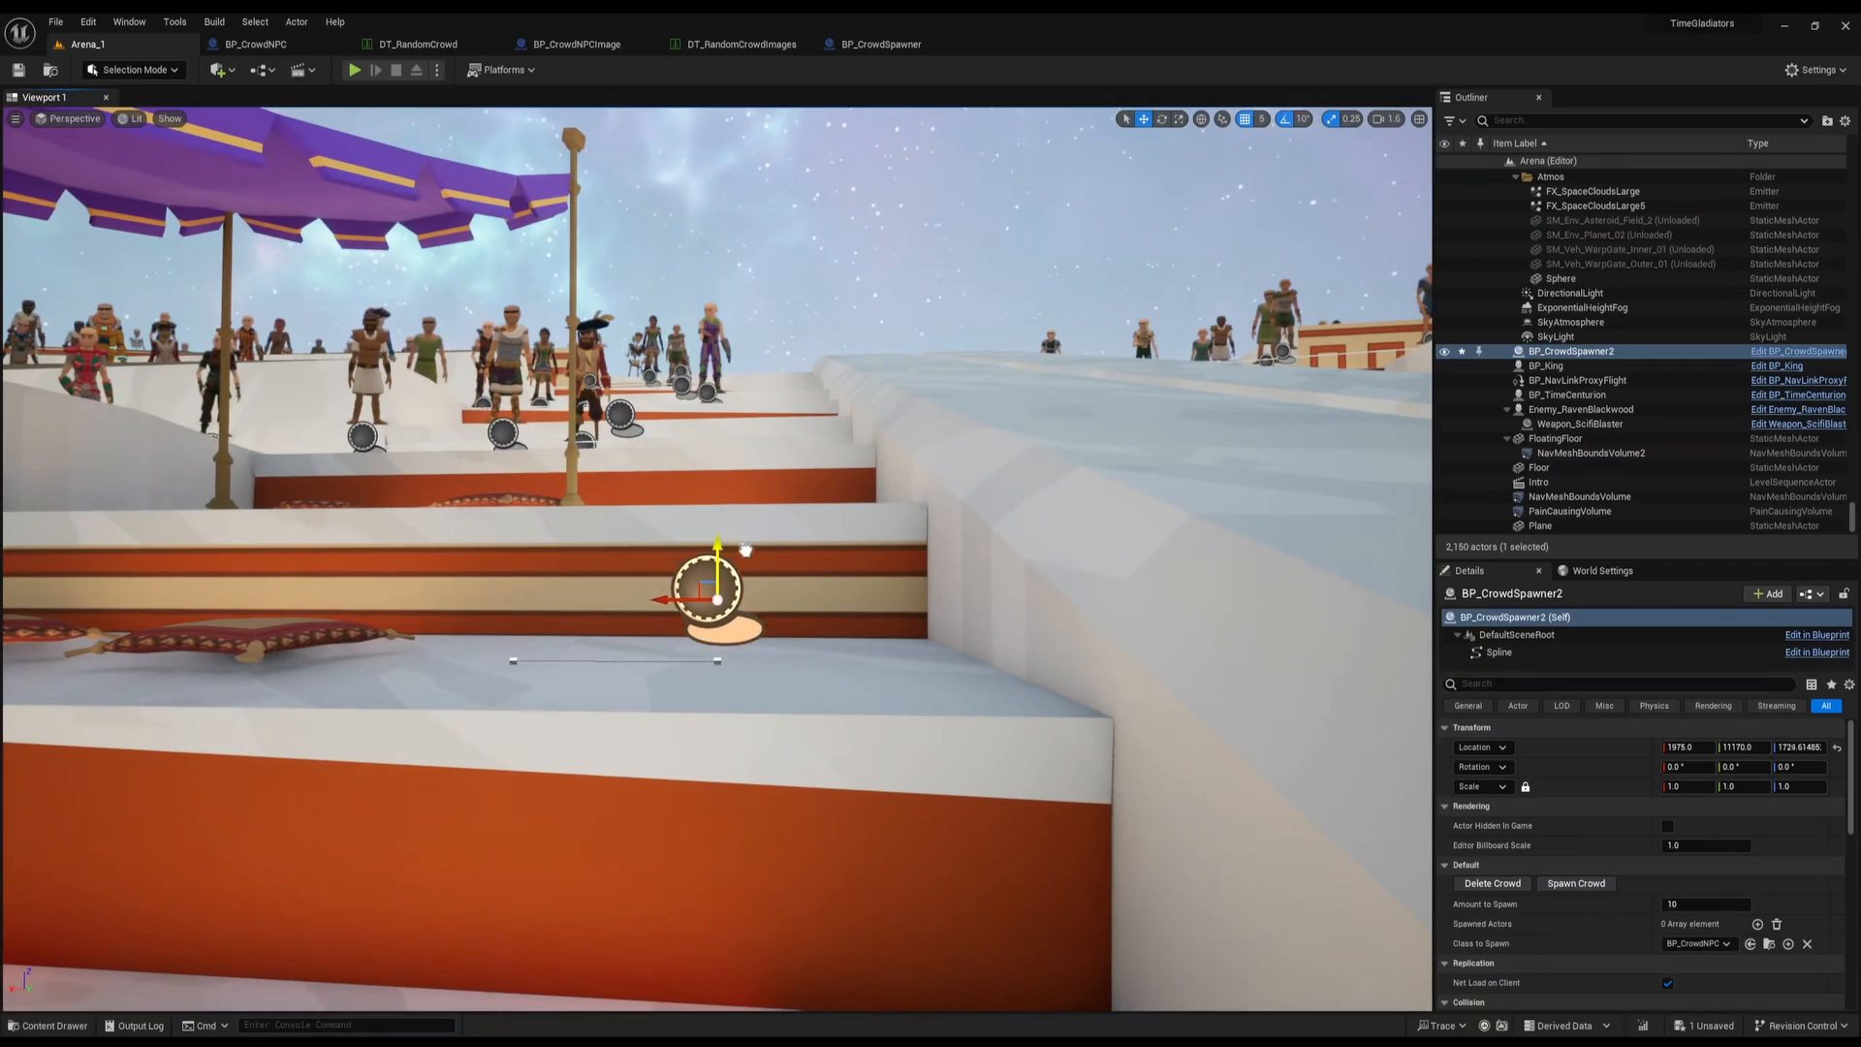
Extend the new spawner's spline along its seating tier, past the cushions and the purple canopy to the stone-walled section
{"action": "left_click", "coordinate": [514, 661]}
{"action": "mouse_move", "coordinate": [567, 810]}
{"action": "right_mouse_down"}
{"action": "mouse_move", "coordinate": [572, 853]}
{"action": "mouse_move", "coordinate": [523, 858]}
{"action": "mouse_move", "coordinate": [572, 833]}
{"action": "mouse_move", "coordinate": [572, 810]}
{"action": "right_mouse_up"}
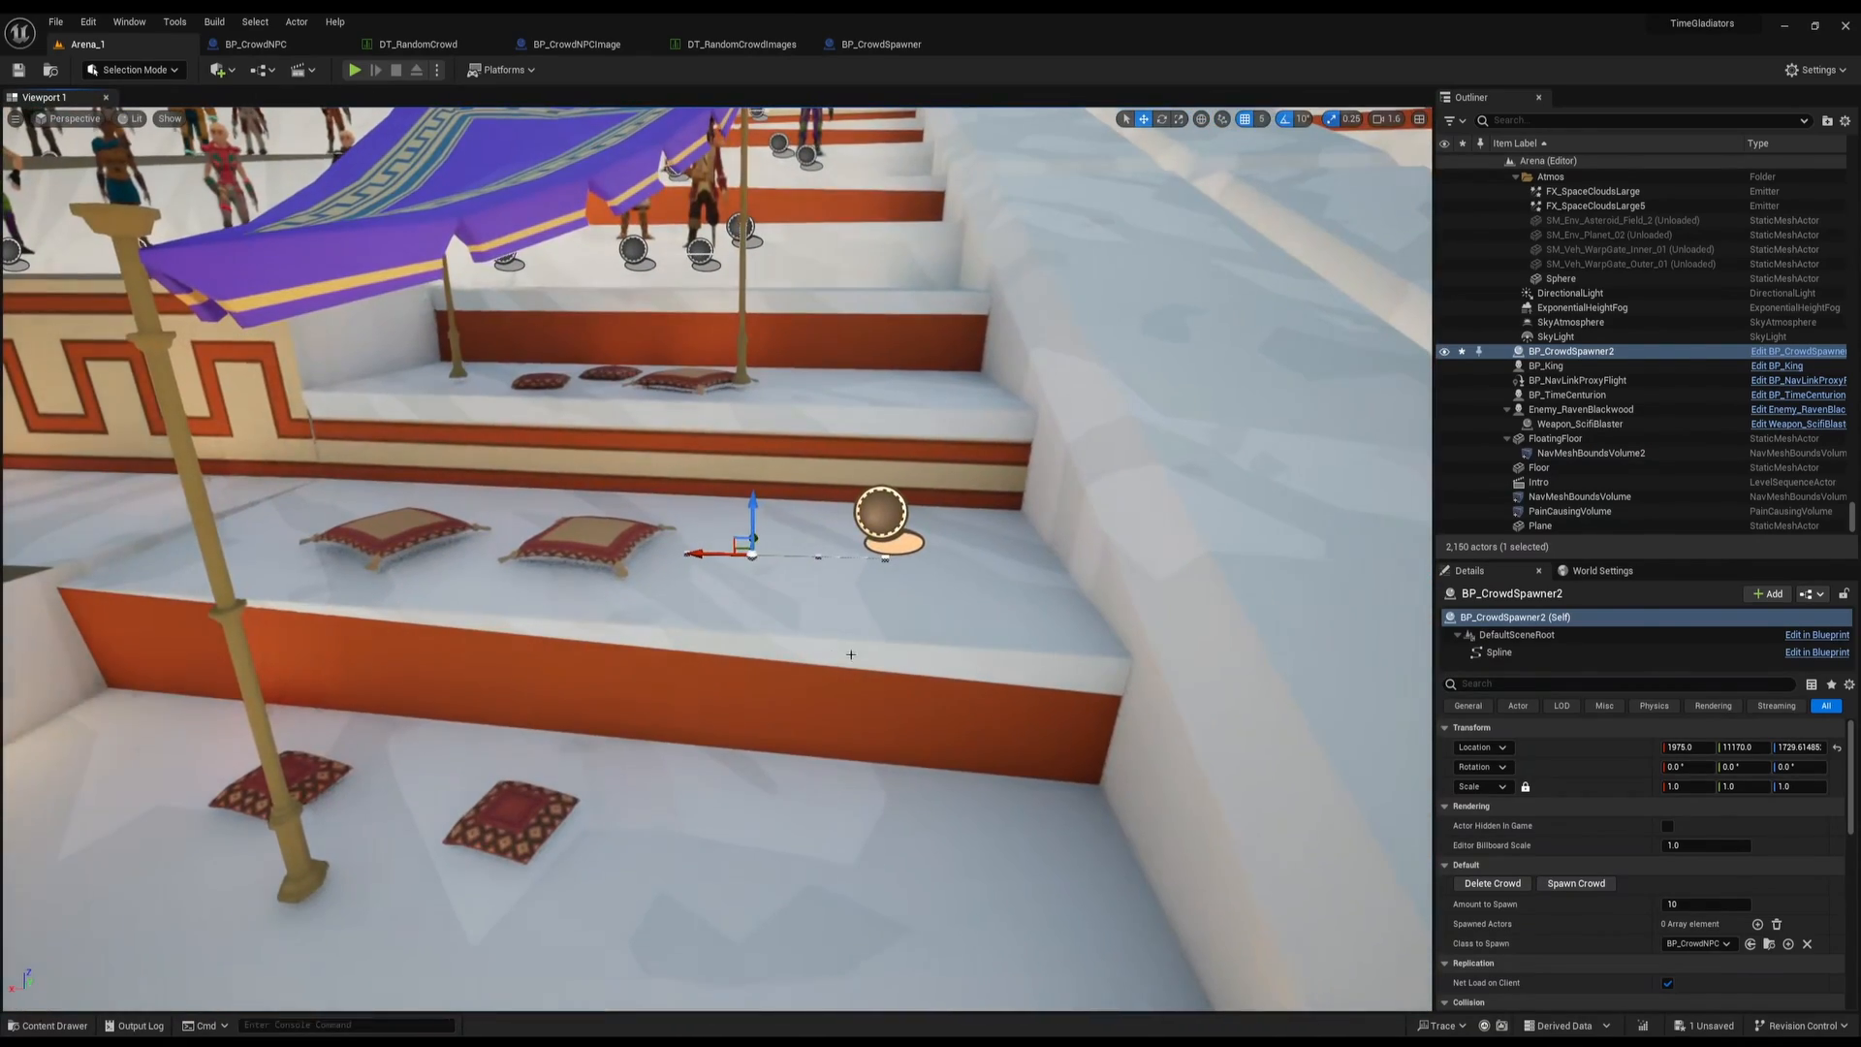
{"action": "left_click", "coordinate": [858, 644]}
{"action": "left_click", "coordinate": [882, 514]}
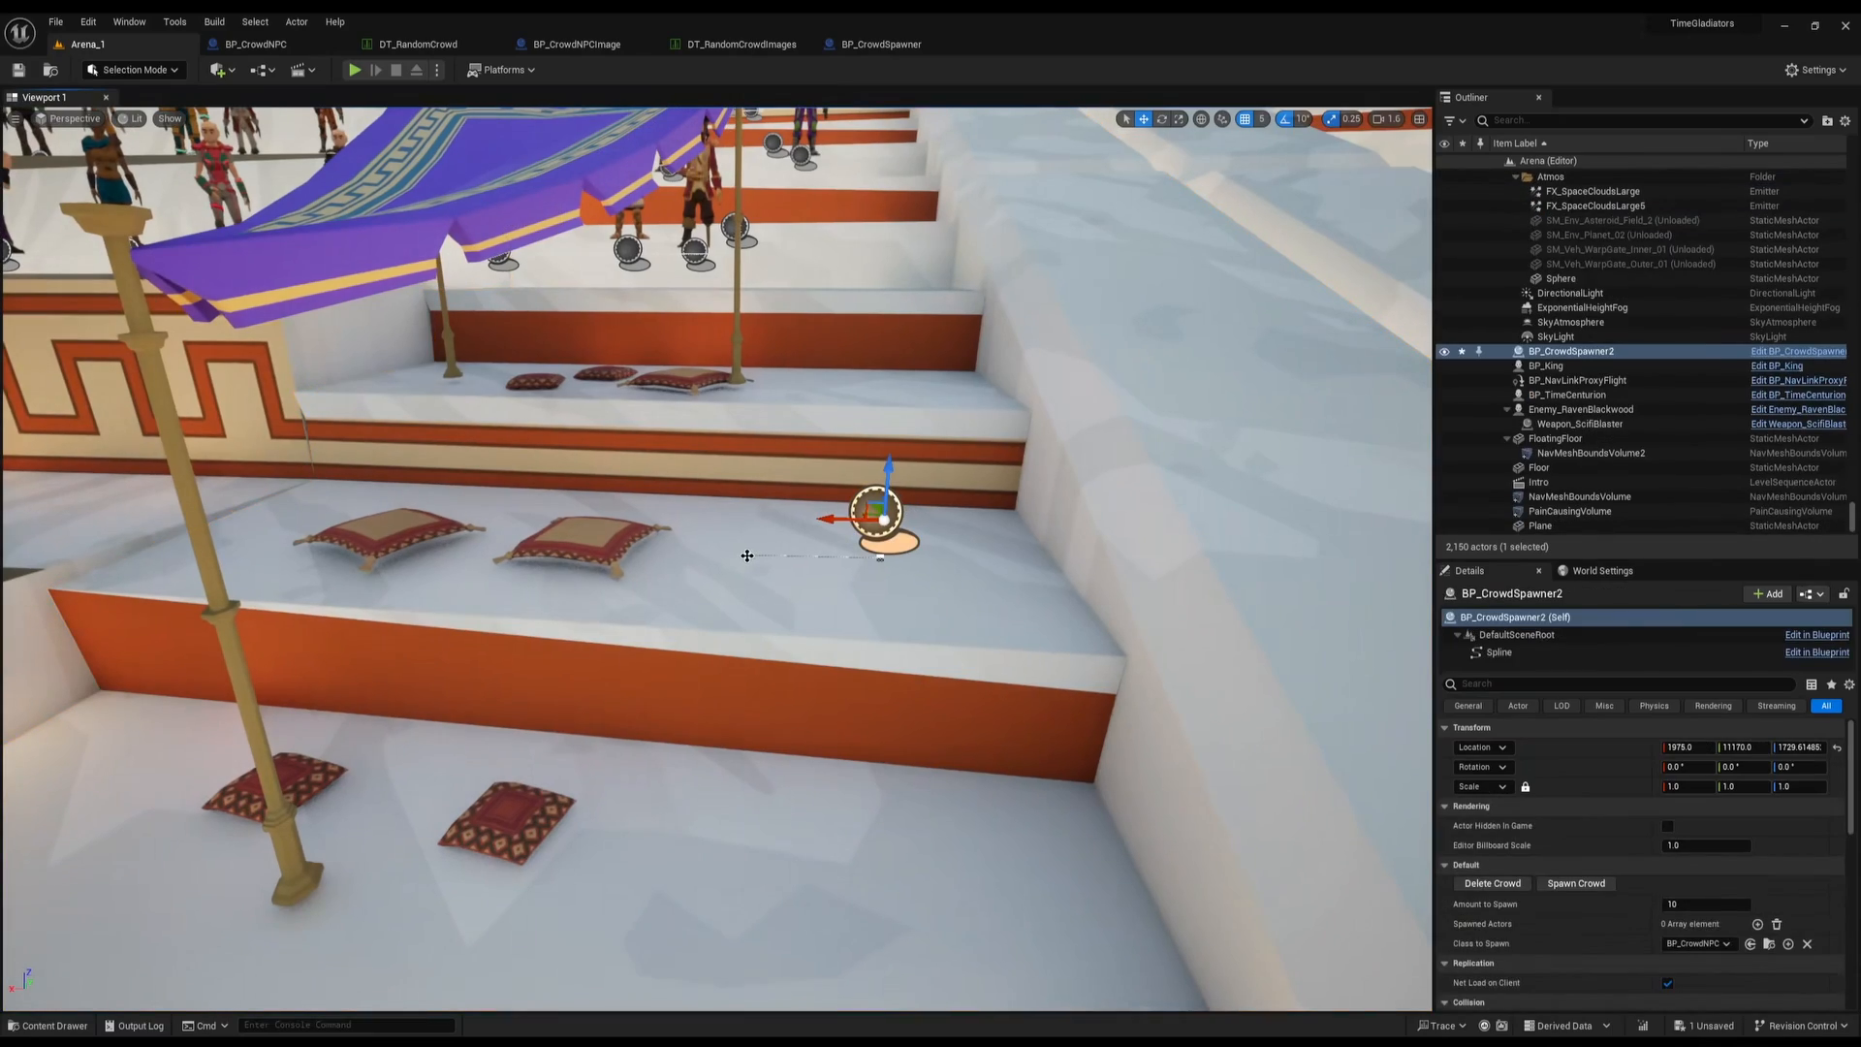
{"action": "right_click_drag", "start_coordinate": [224, 530], "coordinate": [184, 557]}
{"action": "scroll", "coordinate": [225, 530], "scroll_direction": "down", "scroll_amount": 3}
{"action": "right_click_drag", "start_coordinate": [492, 785], "coordinate": [514, 805]}
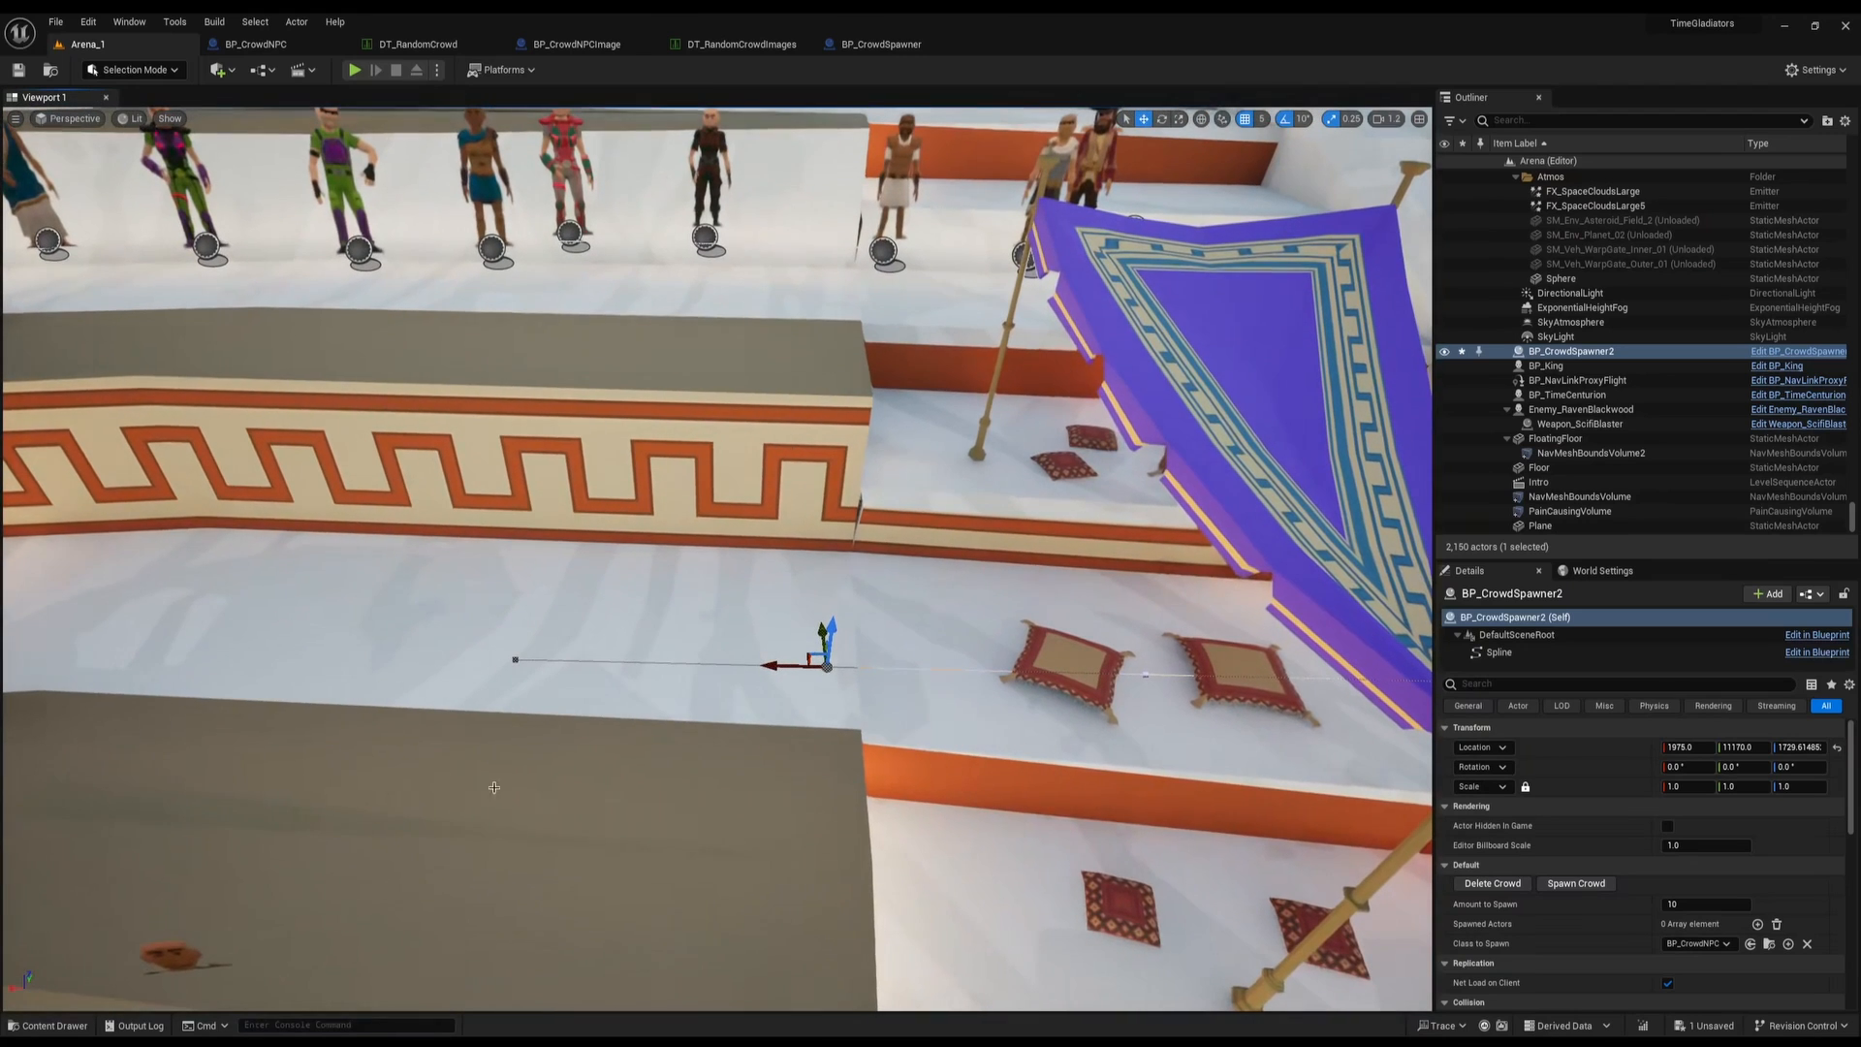
{"action": "left_click", "coordinate": [512, 659]}
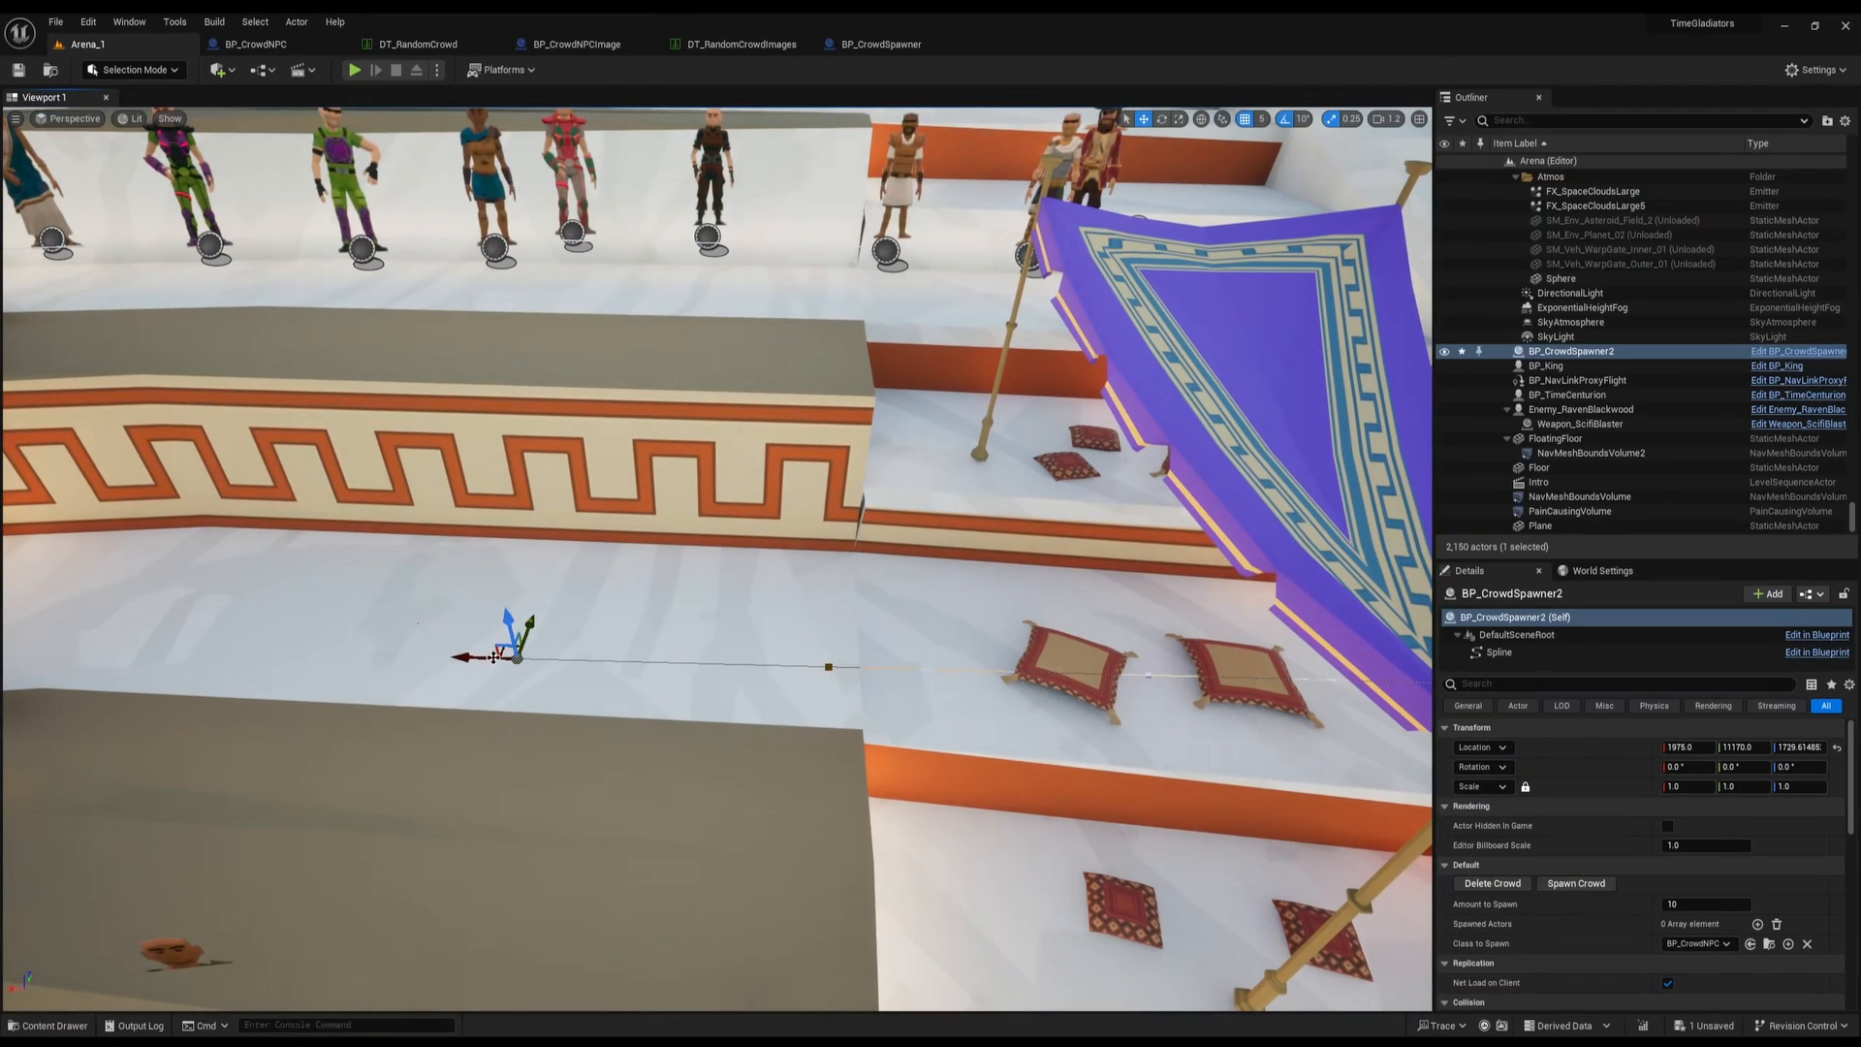
{"action": "left_click_drag", "start_coordinate": [503, 652], "coordinate": [726, 519]}
{"action": "left_click_drag", "start_coordinate": [842, 501], "coordinate": [534, 825]}
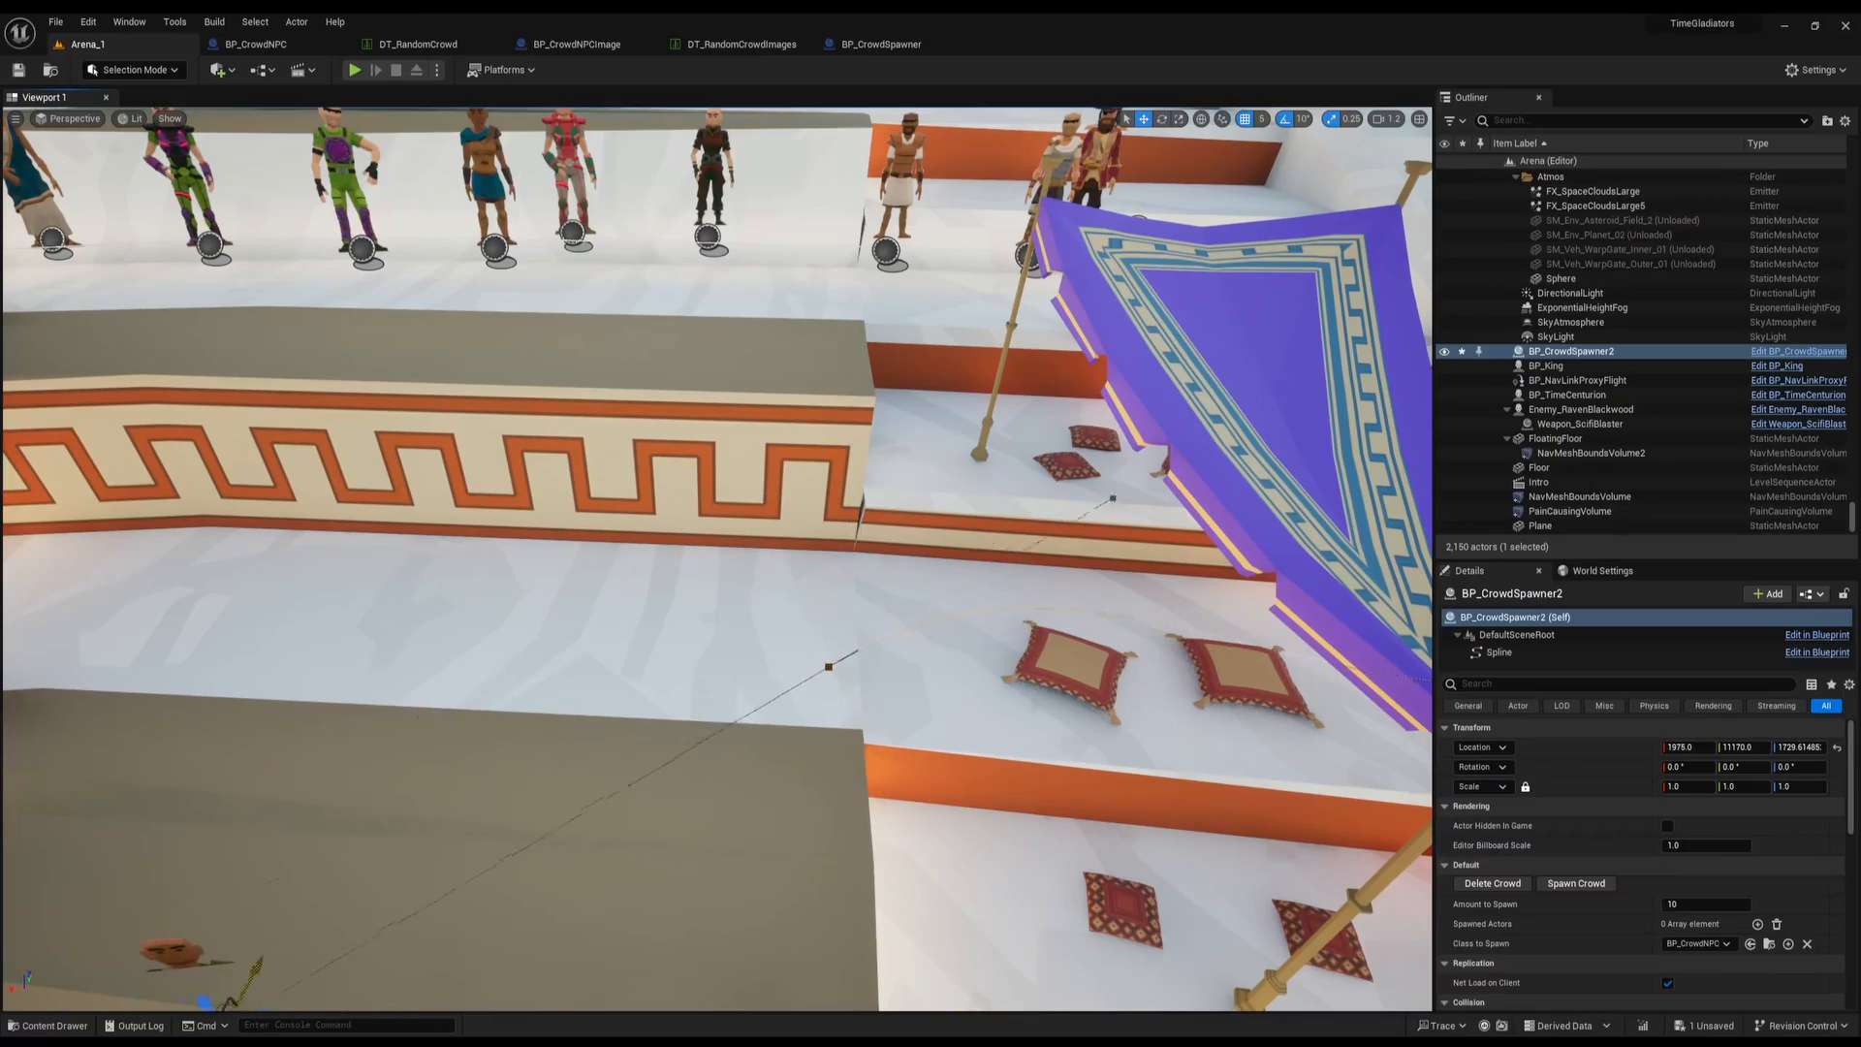
{"action": "right_click_drag", "start_coordinate": [1094, 658], "coordinate": [800, 671]}
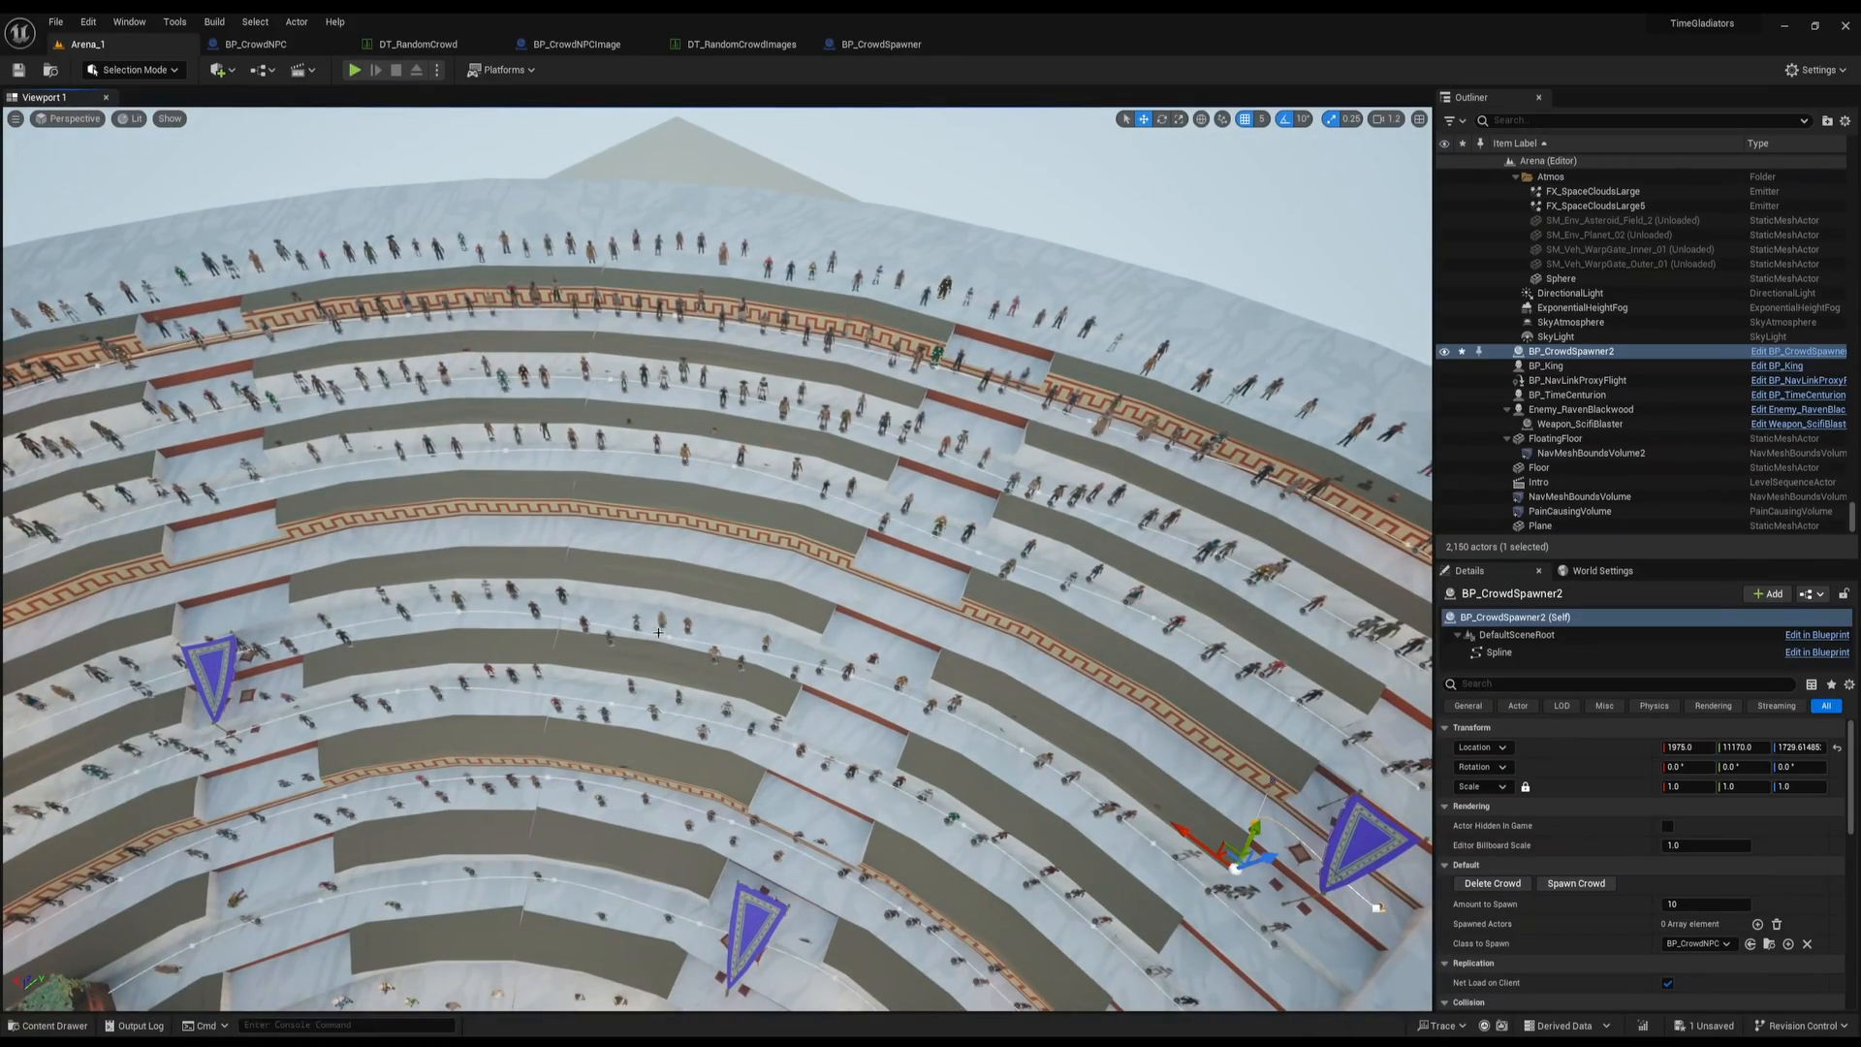
{"action": "key", "text": "f"}
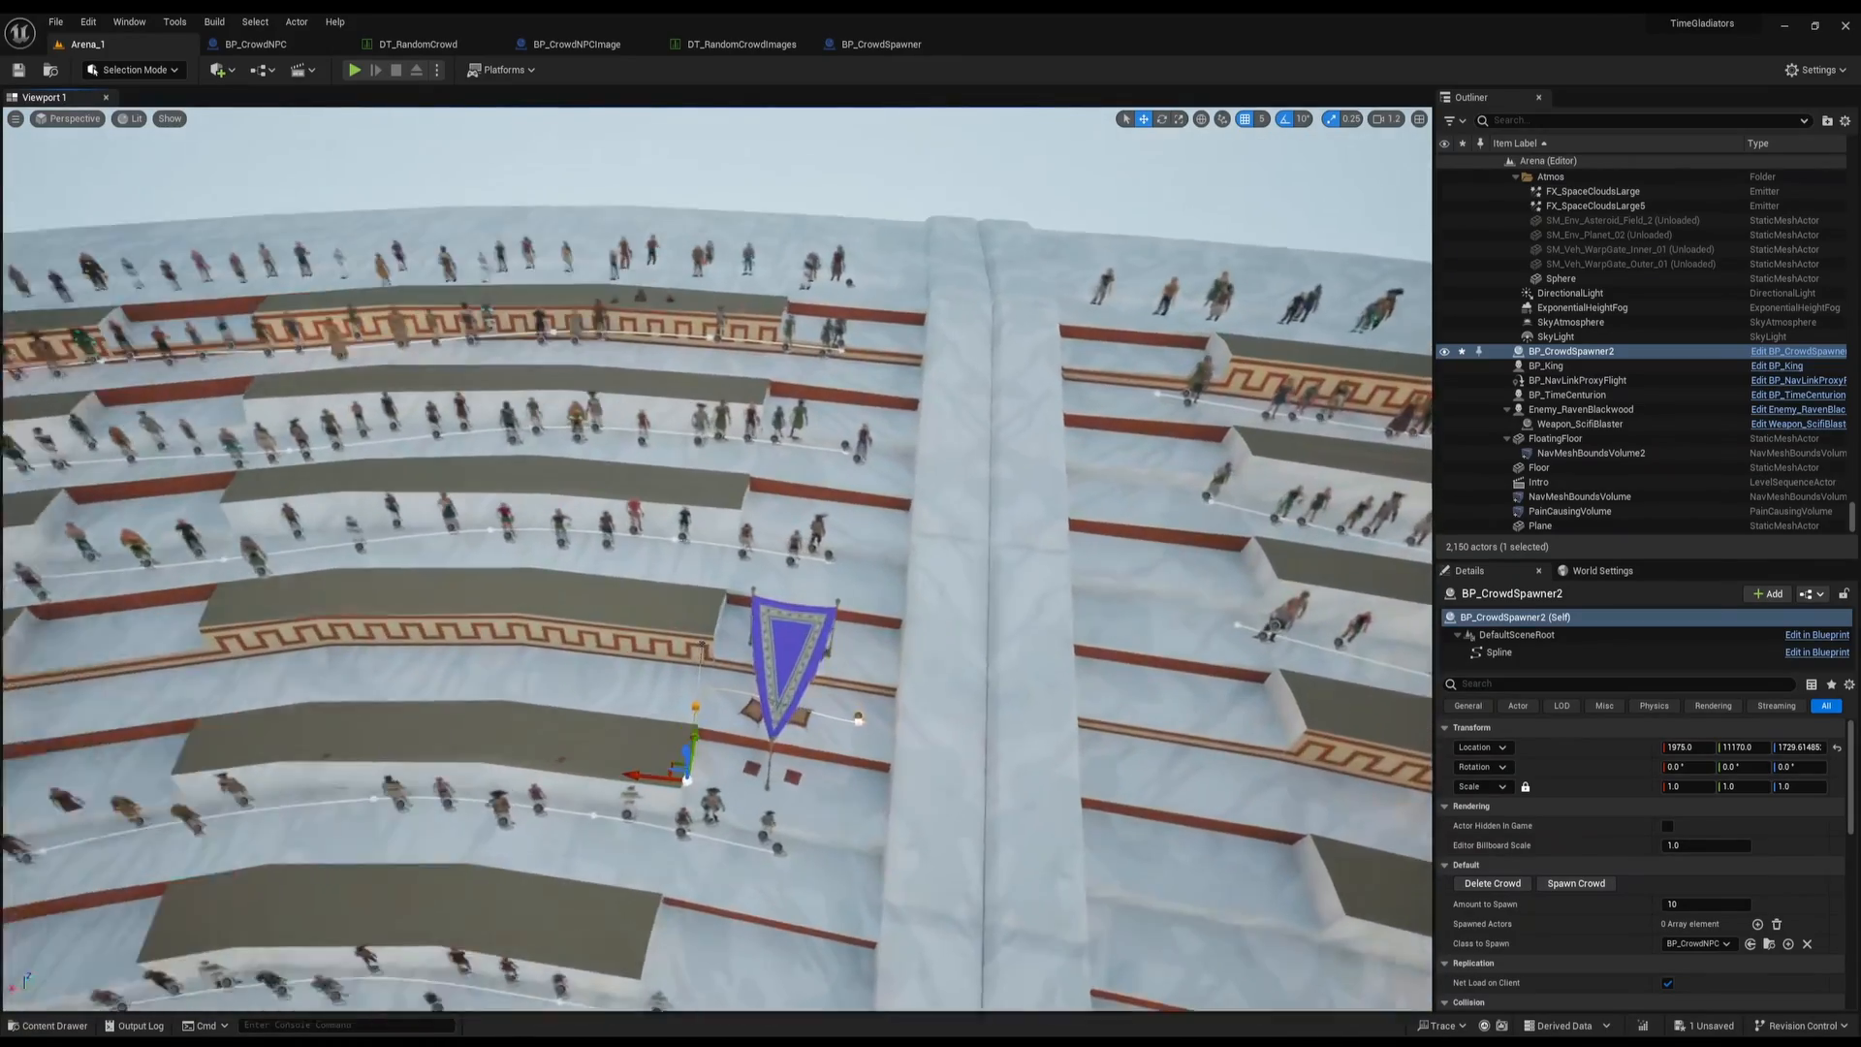
{"action": "key", "text": "ctrl+z"}
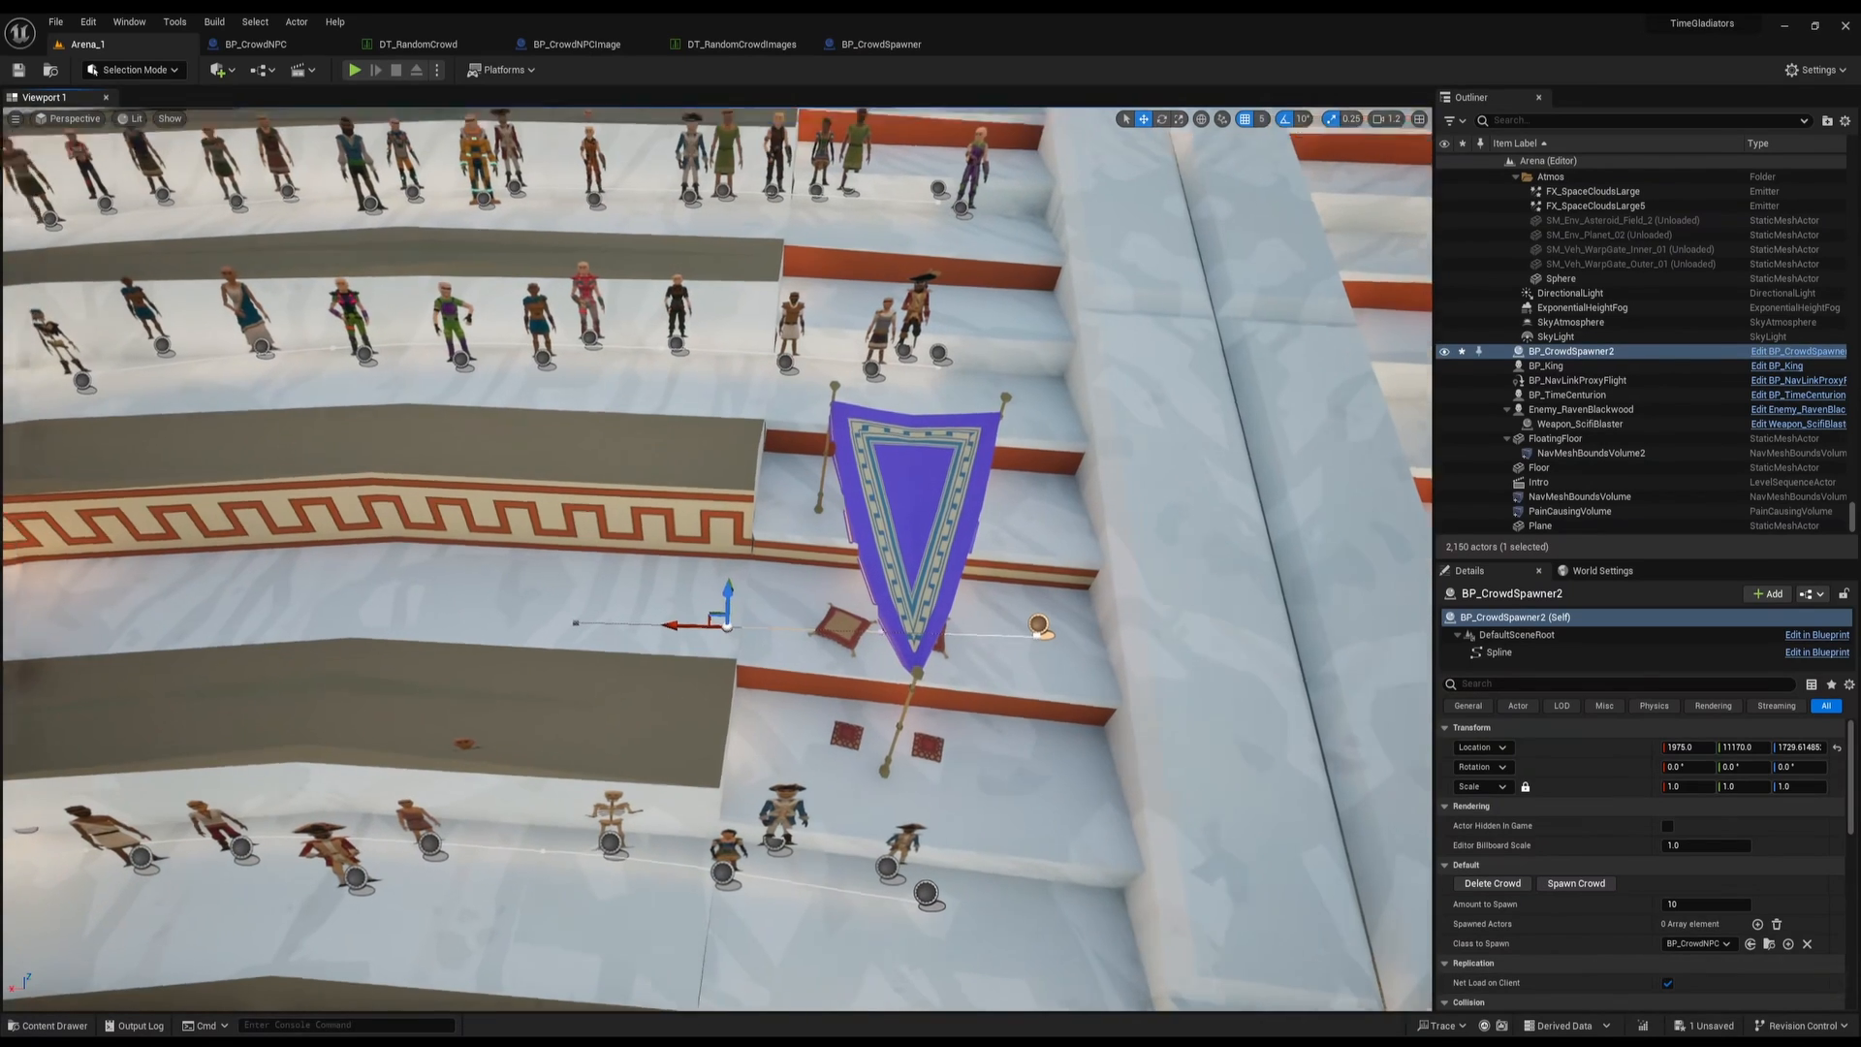
In the top view, add spline points along the empty curved tier beyond the canopy and across the next aisle
{"action": "key", "text": "alt+j"}
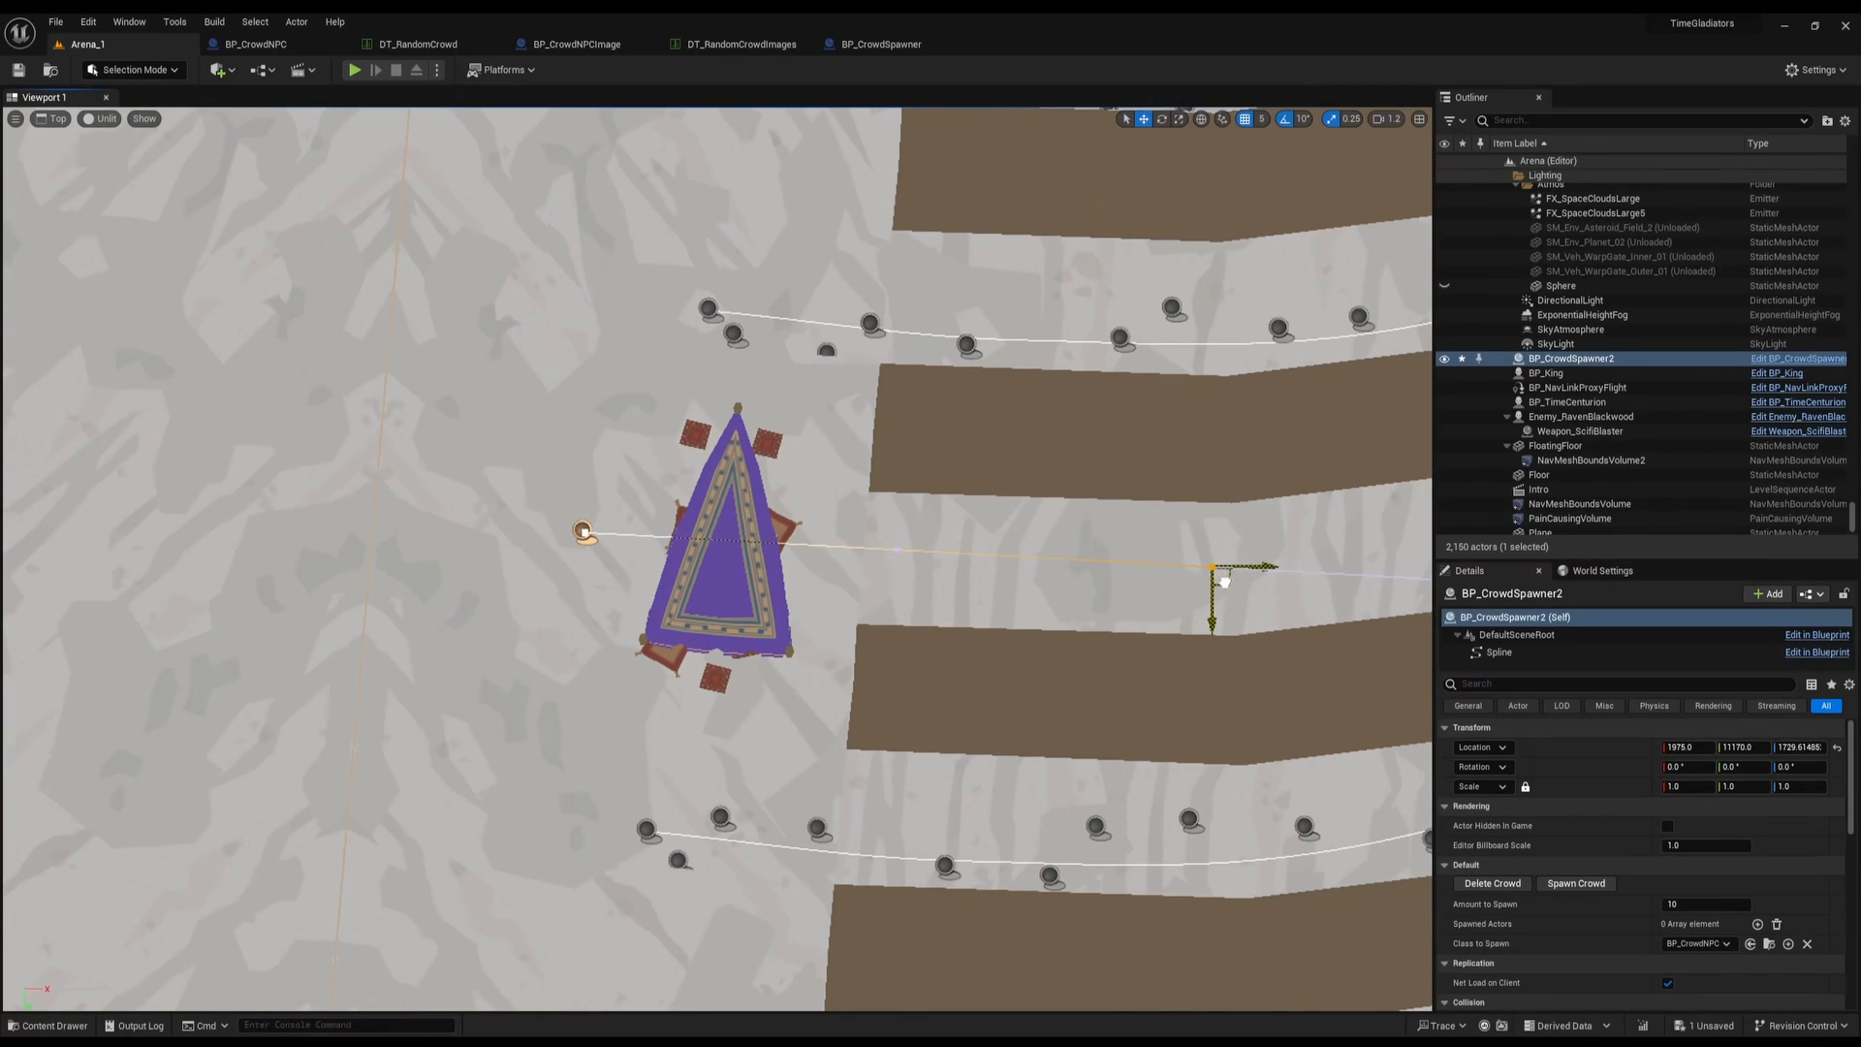
{"action": "right_click_drag", "start_coordinate": [1098, 453], "coordinate": [300, 591]}
{"action": "scroll", "coordinate": [301, 591], "scroll_direction": "down", "scroll_amount": 3}
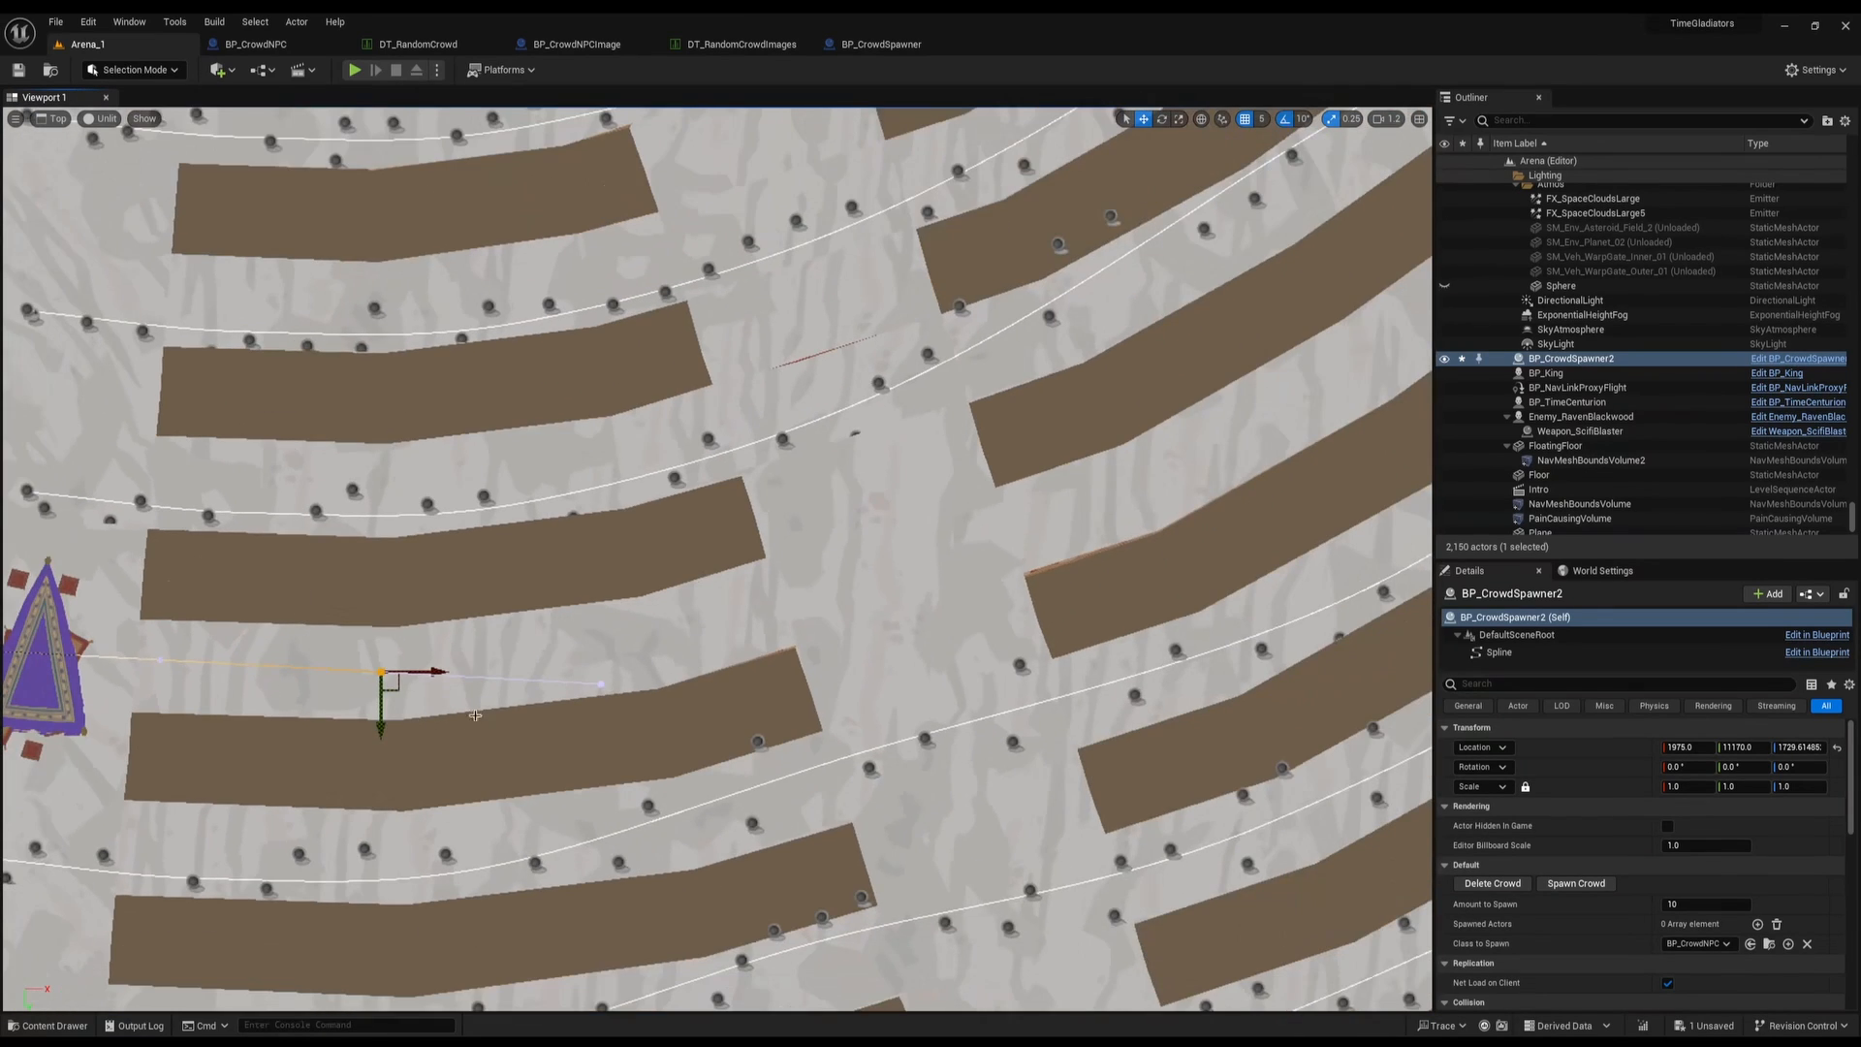
{"action": "left_click_drag", "start_coordinate": [392, 688], "coordinate": [625, 648], "text": "alt"}
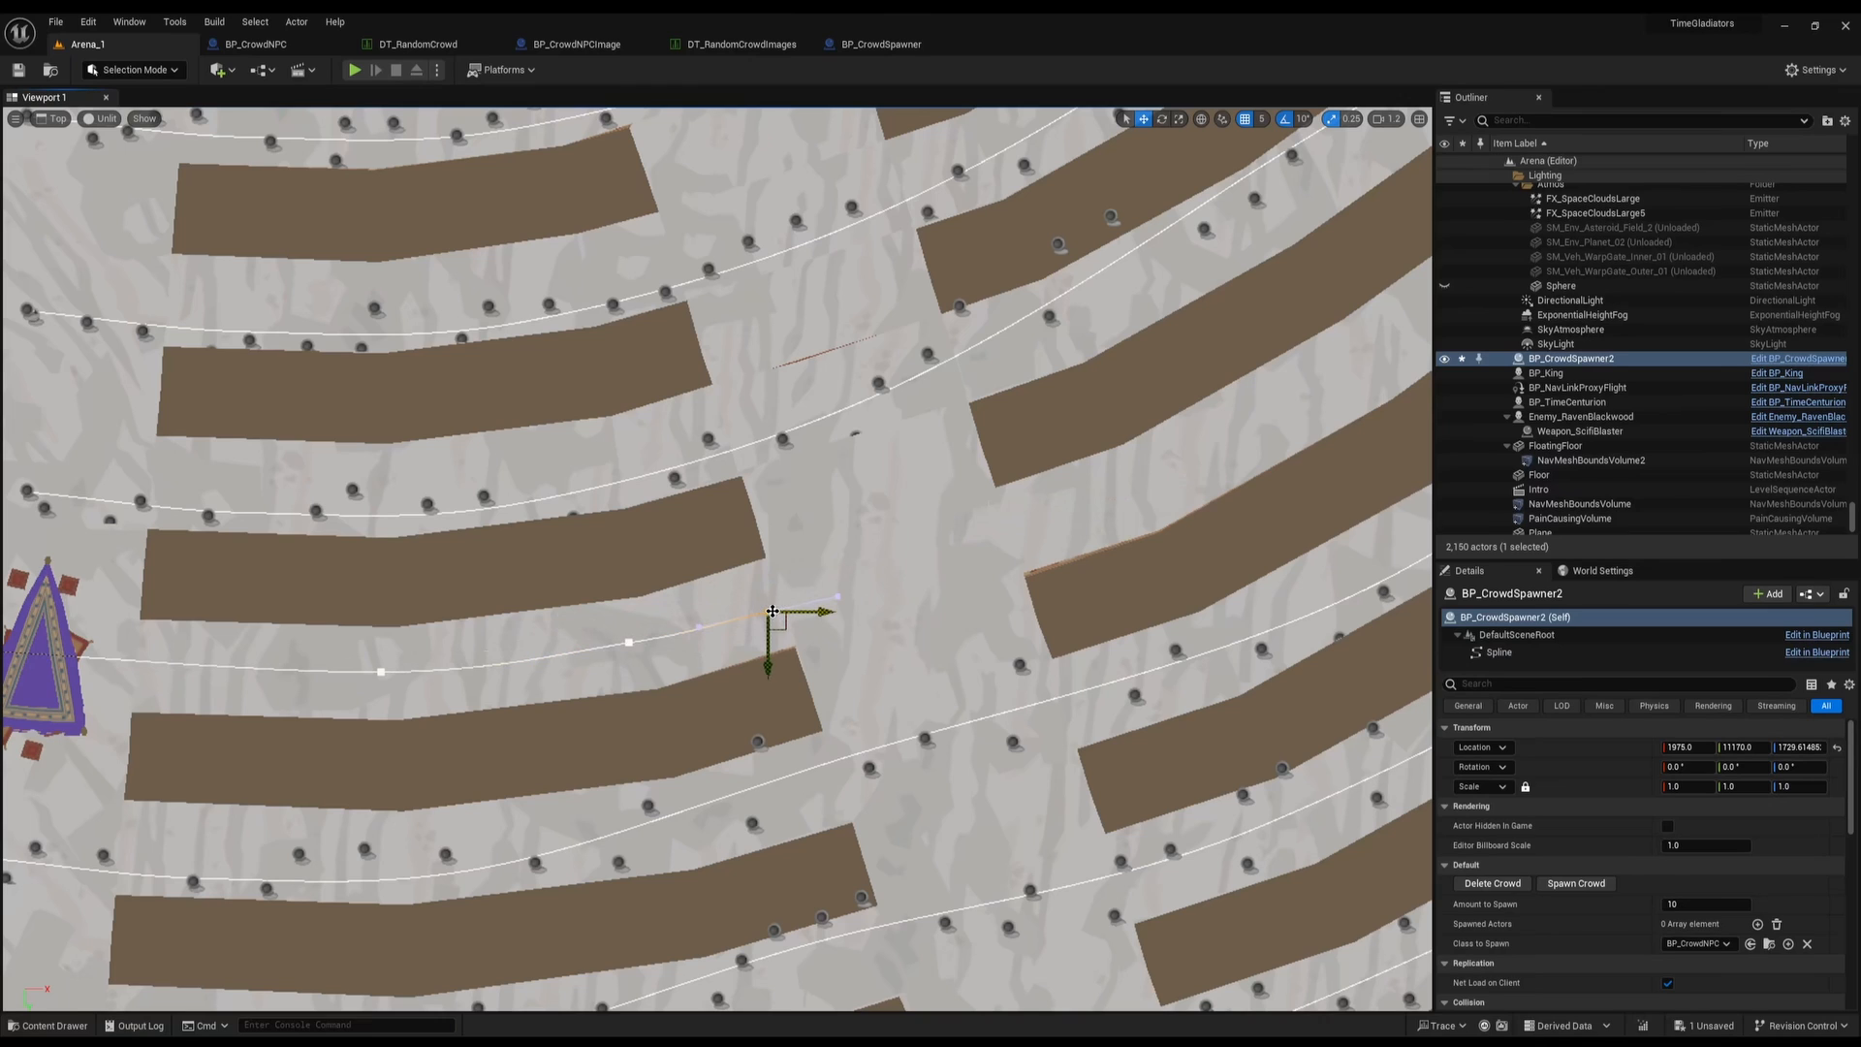
{"action": "left_click_drag", "start_coordinate": [1008, 570], "coordinate": [1188, 486], "text": "alt"}
Continue the spline around the bend of the same tier with more points that follow its curve between the seating blocks
{"action": "right_click_drag", "start_coordinate": [1375, 447], "coordinate": [560, 776]}
{"action": "scroll", "coordinate": [560, 695], "scroll_direction": "down", "scroll_amount": 2}
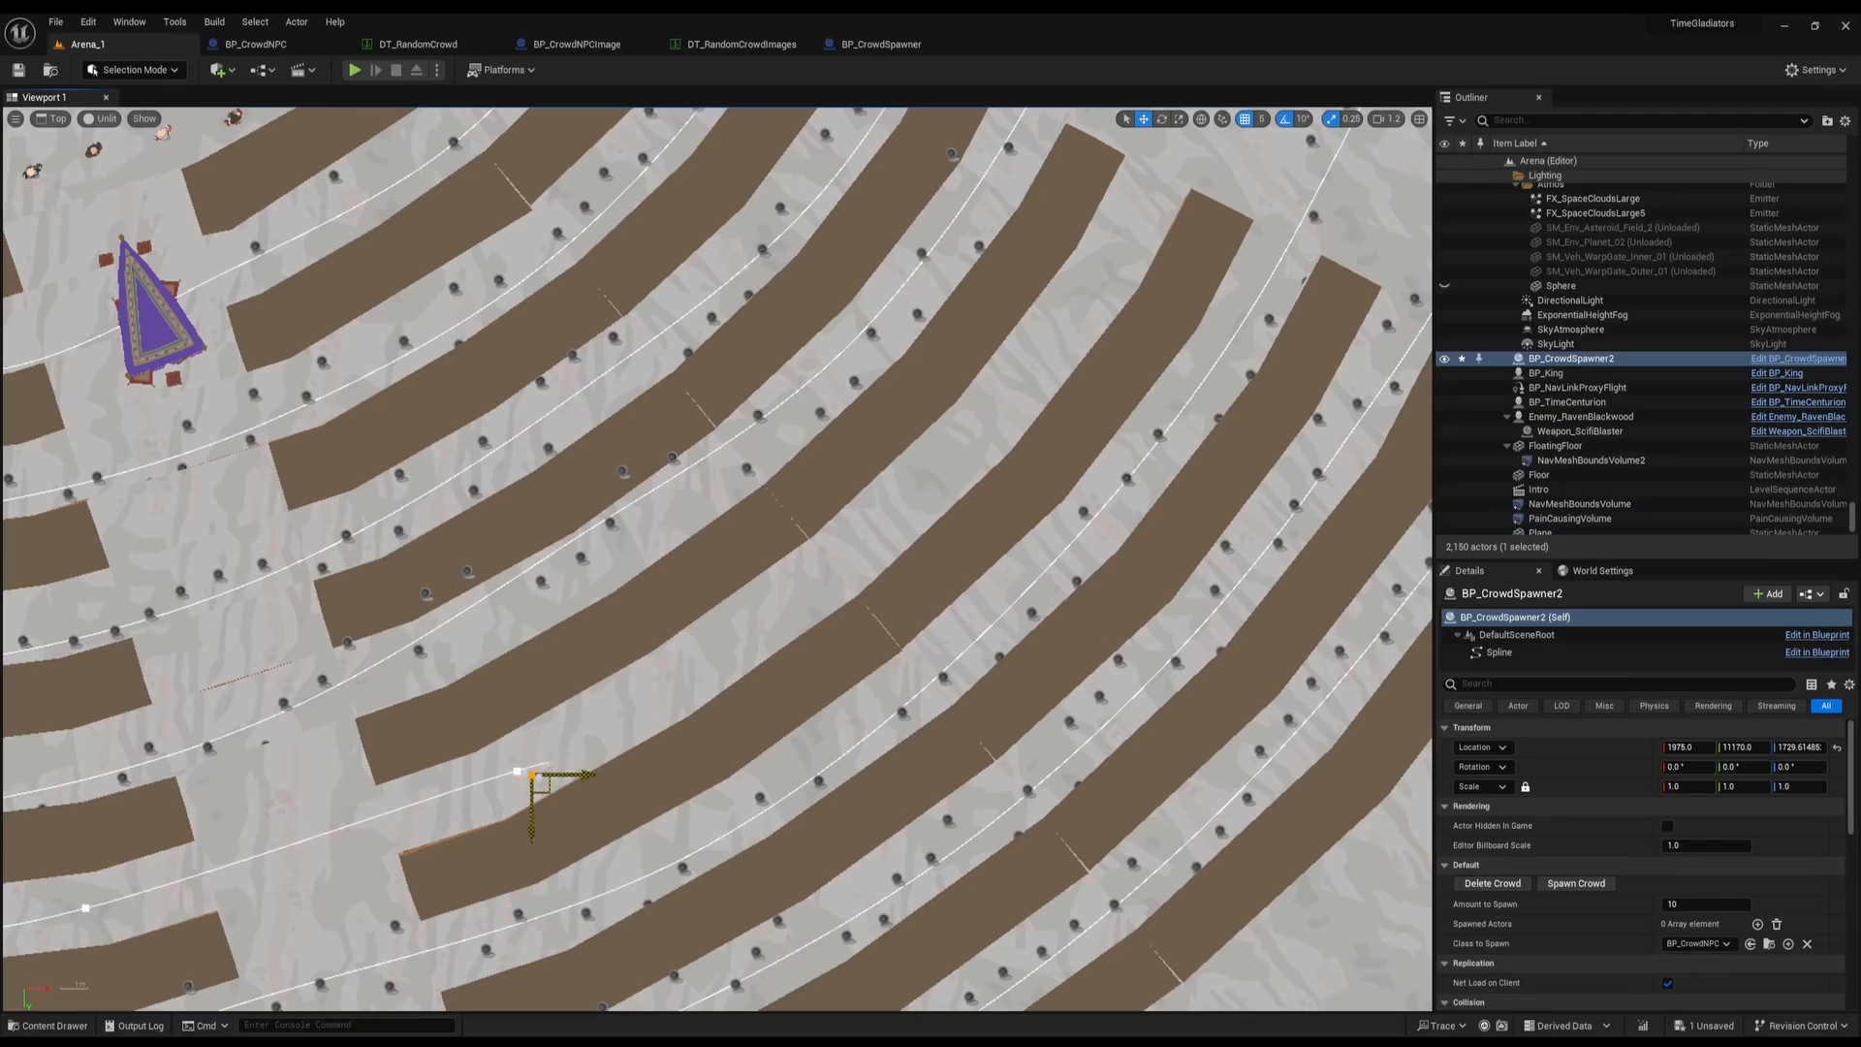
{"action": "left_click_drag", "start_coordinate": [532, 775], "coordinate": [884, 503]}
{"action": "right_click_drag", "start_coordinate": [1160, 330], "coordinate": [853, 715]}
{"action": "scroll", "coordinate": [785, 678], "scroll_direction": "down", "scroll_amount": 3}
{"action": "left_click_drag", "start_coordinate": [728, 796], "coordinate": [882, 545], "text": "alt"}
Carry the spline with further points along the same tier past the king's box and around the following curved section
{"action": "right_click_drag", "start_coordinate": [1022, 220], "coordinate": [725, 925]}
{"action": "left_click_drag", "start_coordinate": [793, 767], "coordinate": [846, 546], "text": "alt"}
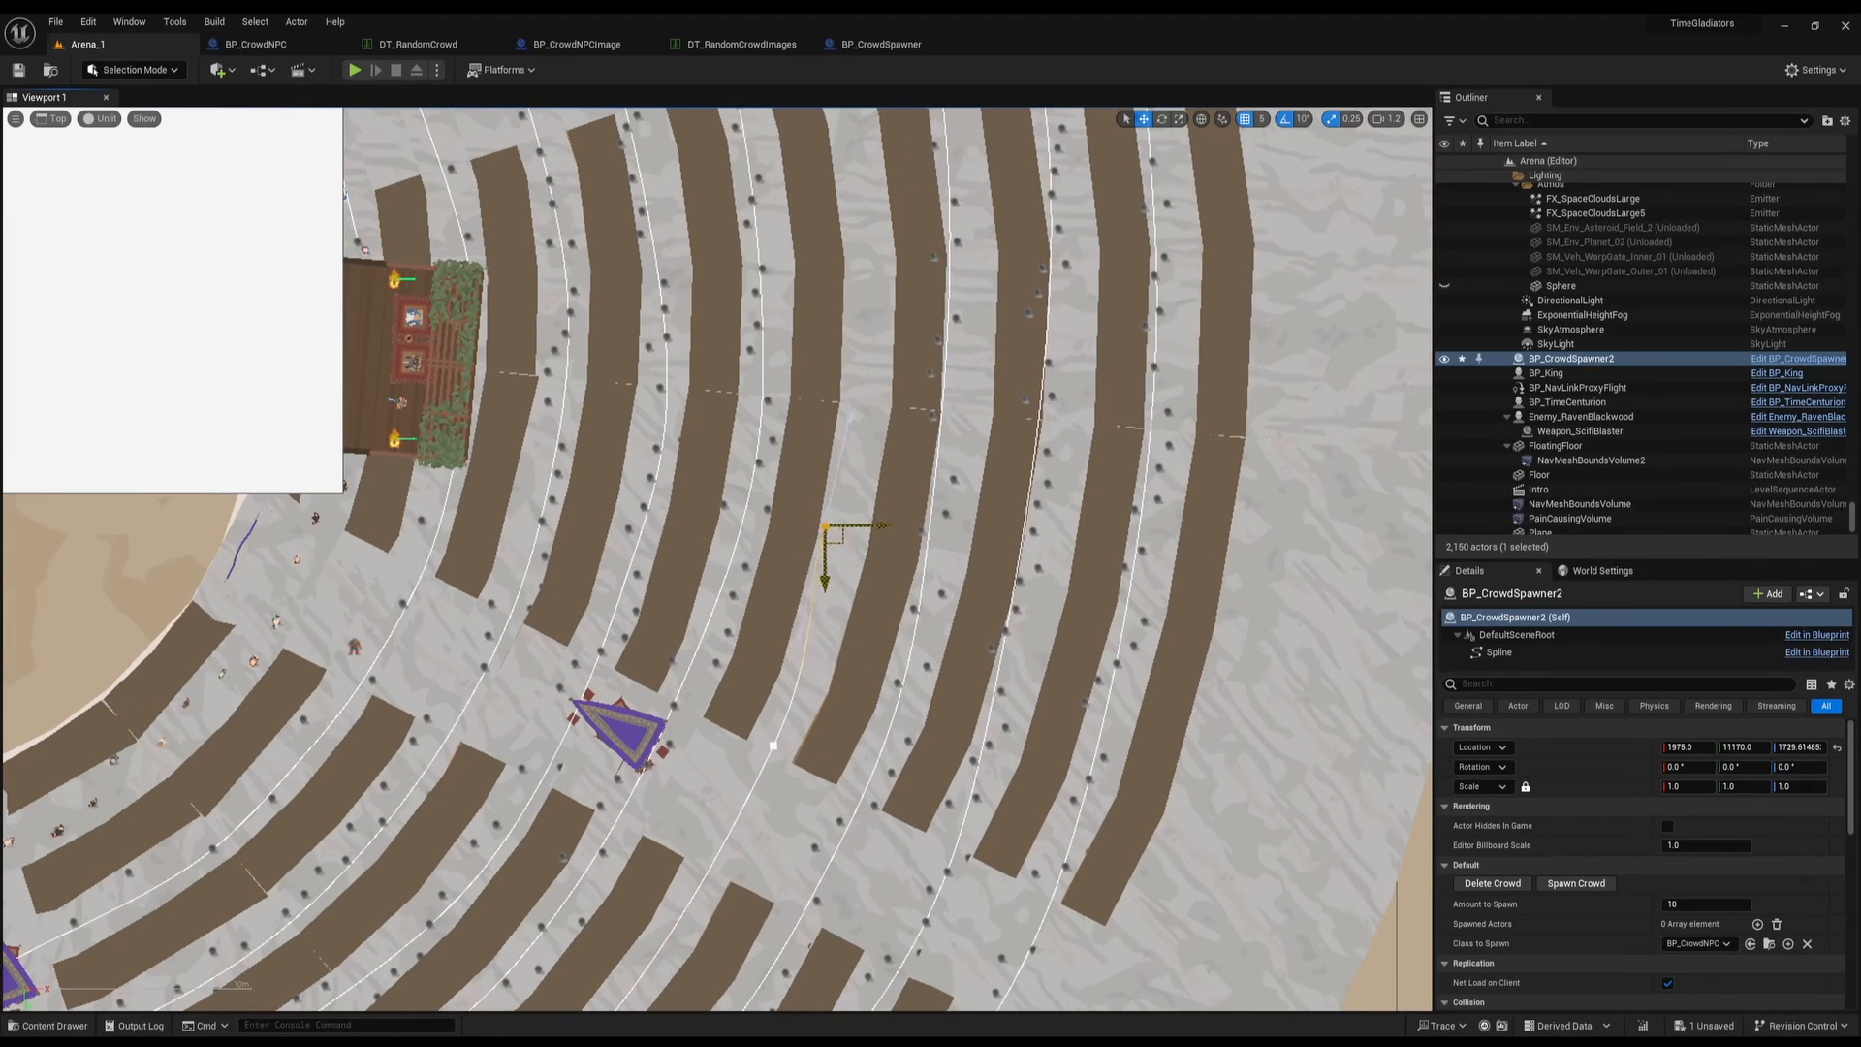
{"action": "right_click_drag", "start_coordinate": [871, 329], "coordinate": [834, 791]}
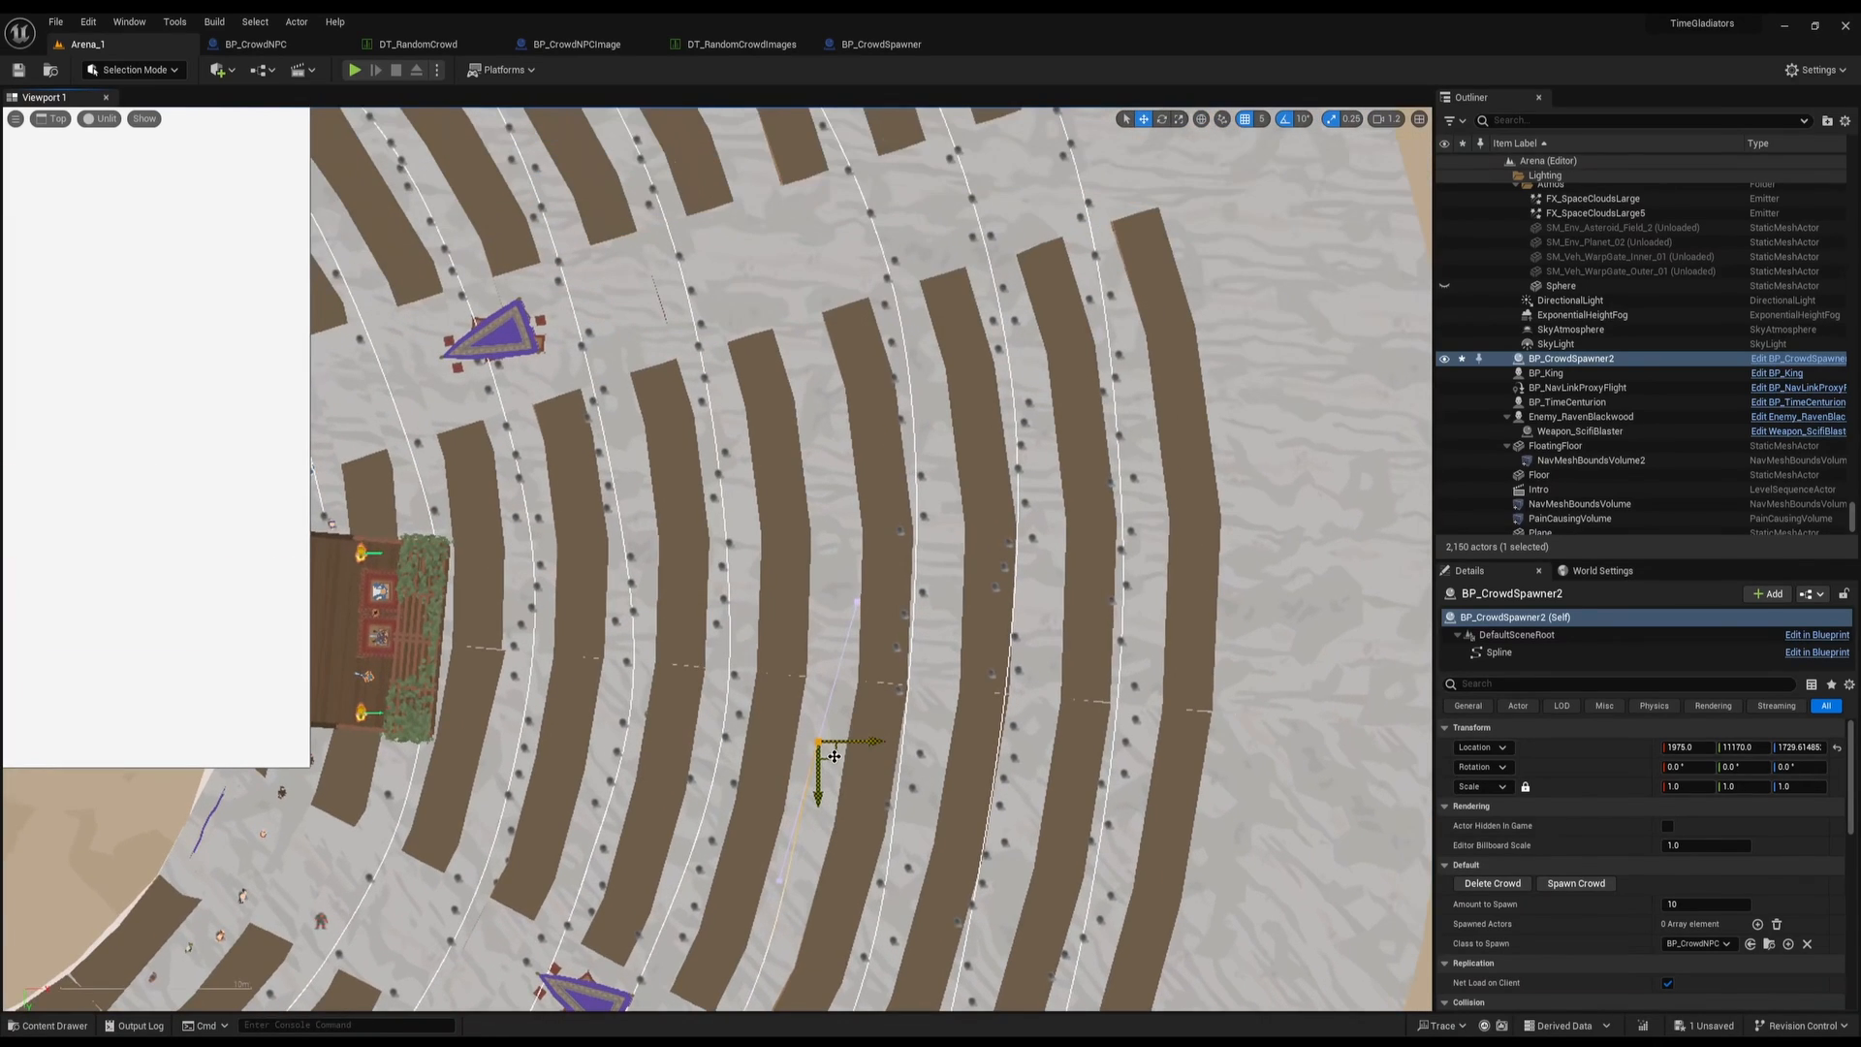
{"action": "right_click_drag", "start_coordinate": [860, 137], "coordinate": [898, 398]}
{"action": "left_click_drag", "start_coordinate": [890, 679], "coordinate": [784, 419], "text": "alt"}
{"action": "right_click_drag", "start_coordinate": [637, 190], "coordinate": [1152, 657]}
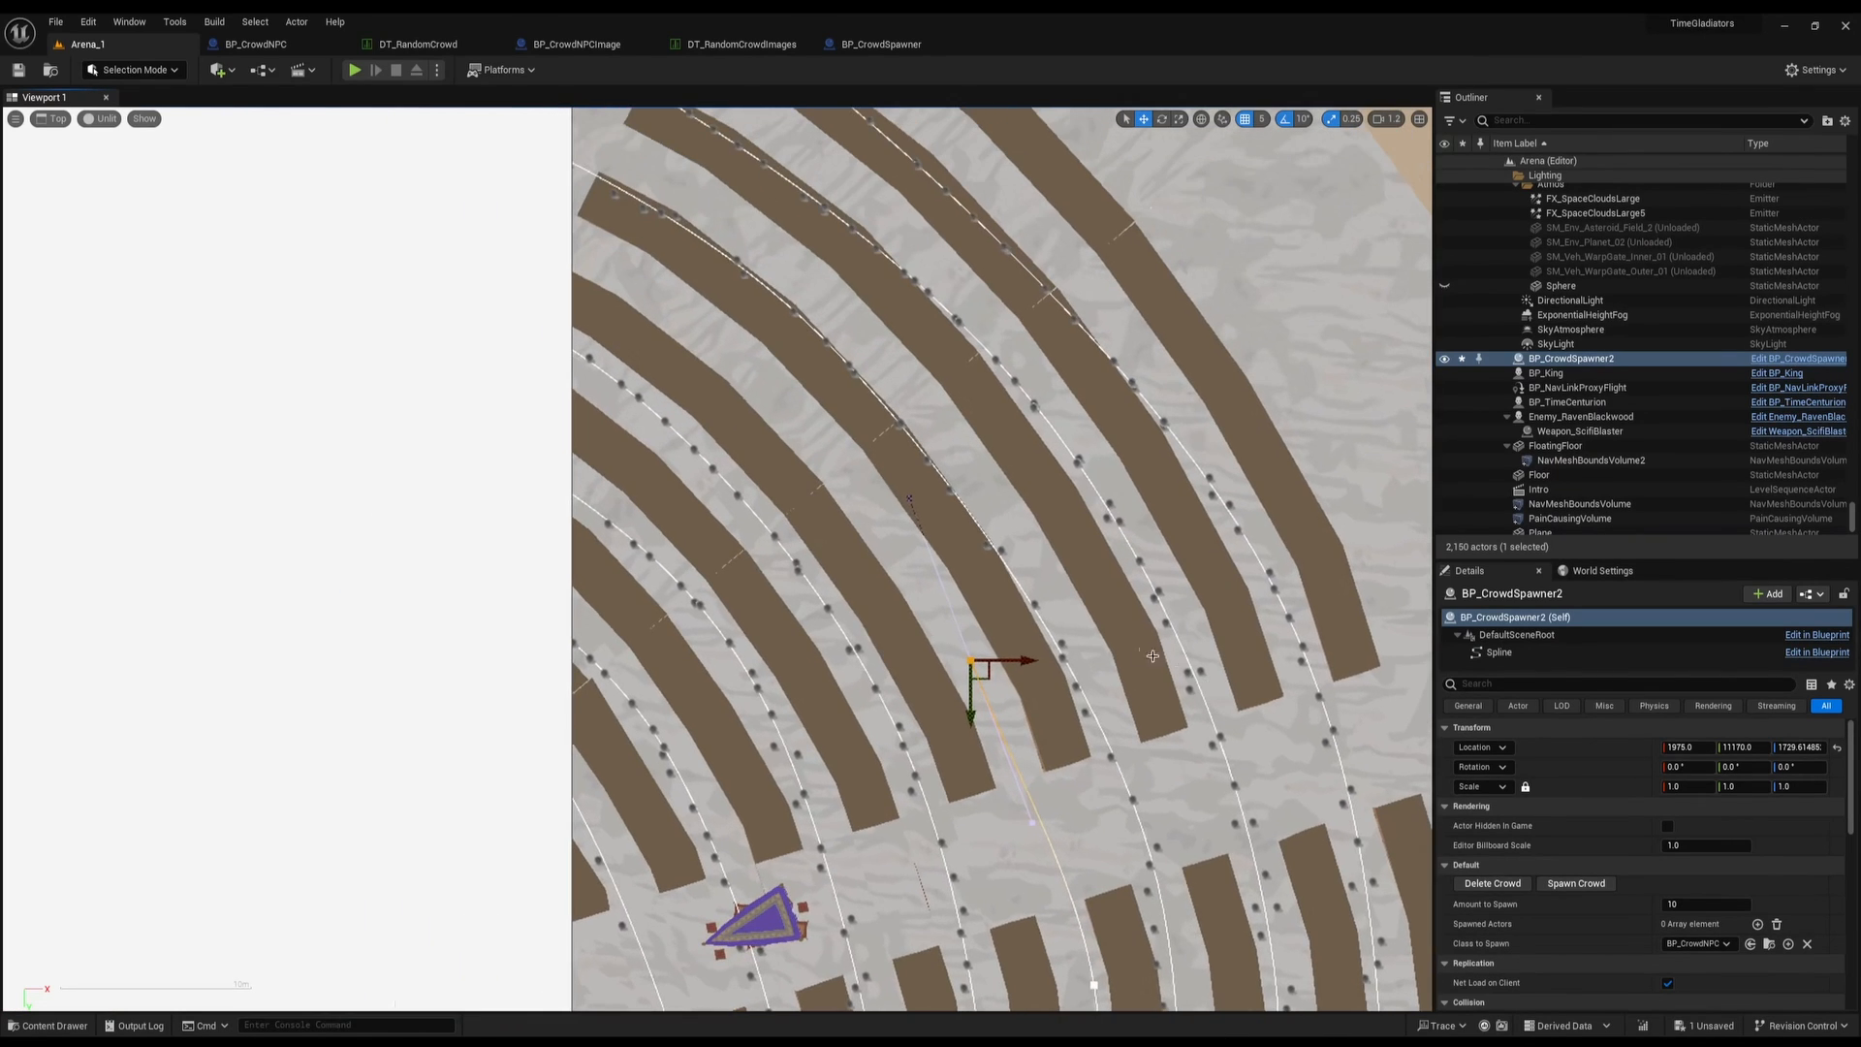
{"action": "left_click_drag", "start_coordinate": [891, 507], "coordinate": [744, 385], "text": "alt"}
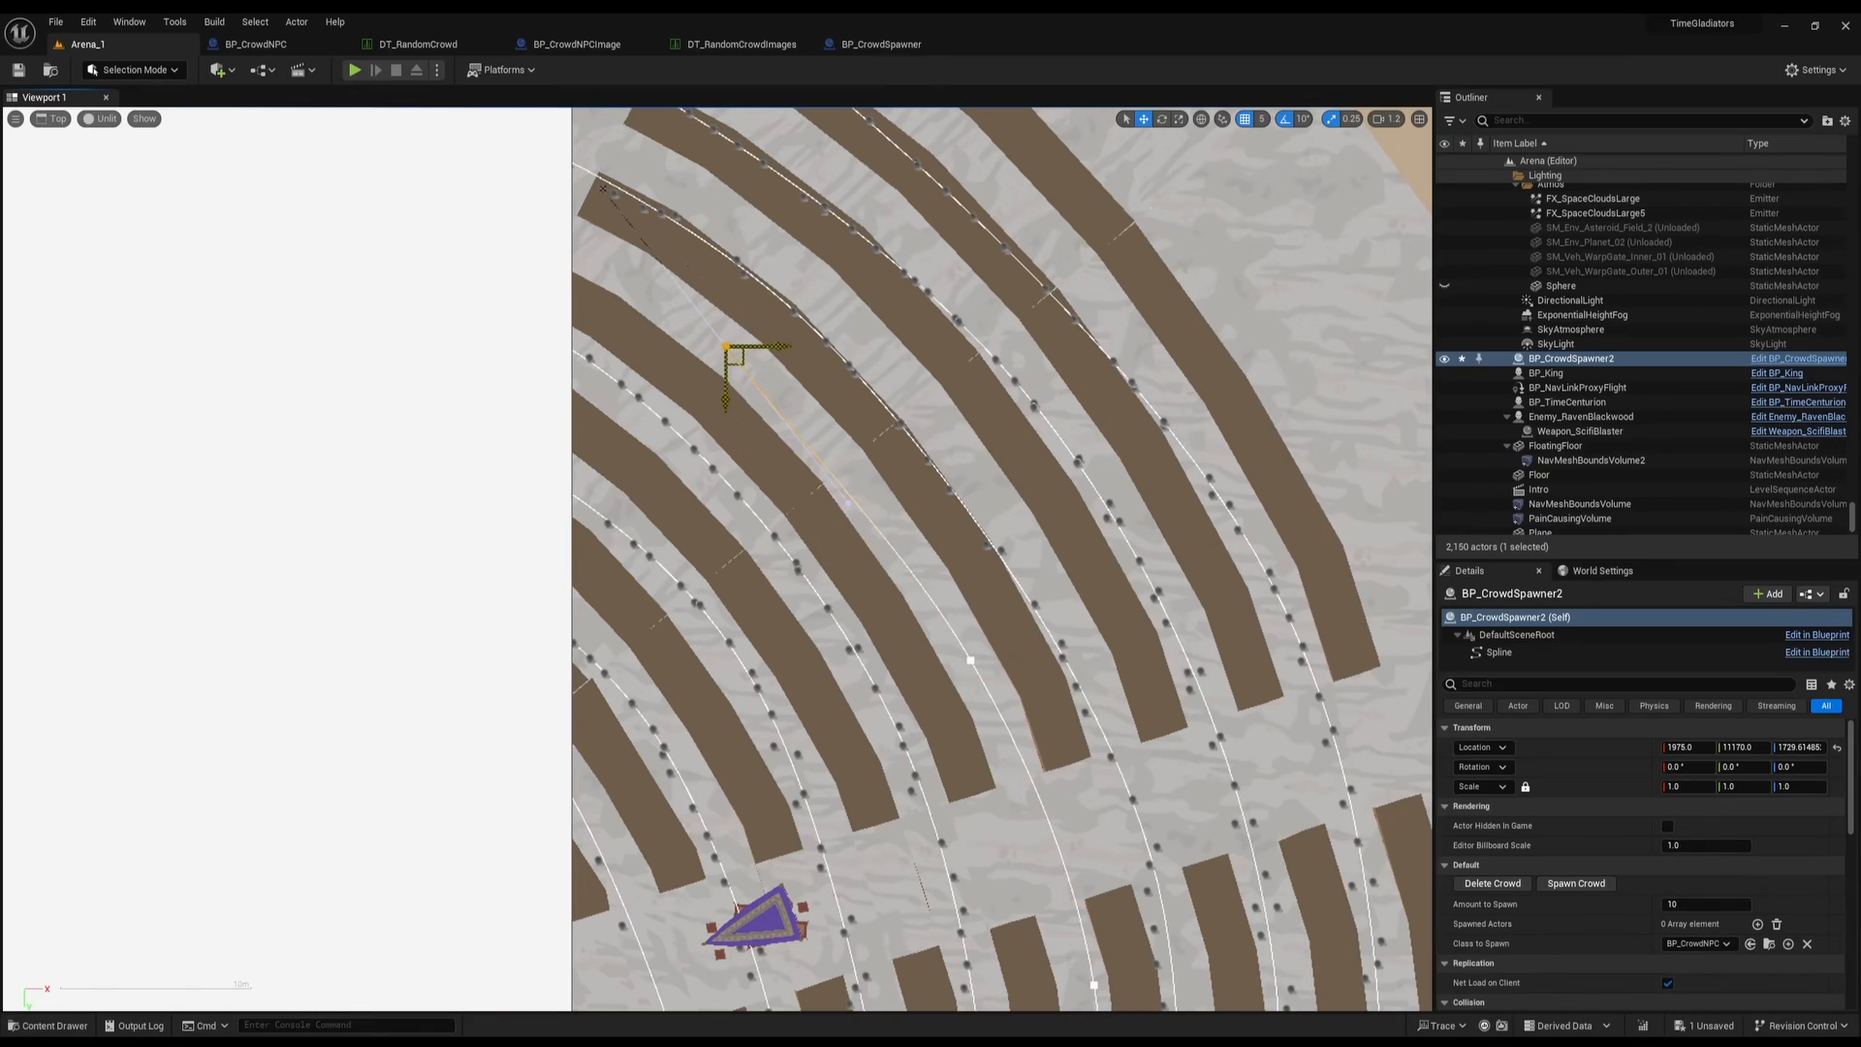
Back in the perspective view, extend the end of the spline further along the surface of the empty tier
{"action": "right_click_drag", "start_coordinate": [729, 349], "coordinate": [890, 501]}
{"action": "key", "text": "alt+g"}
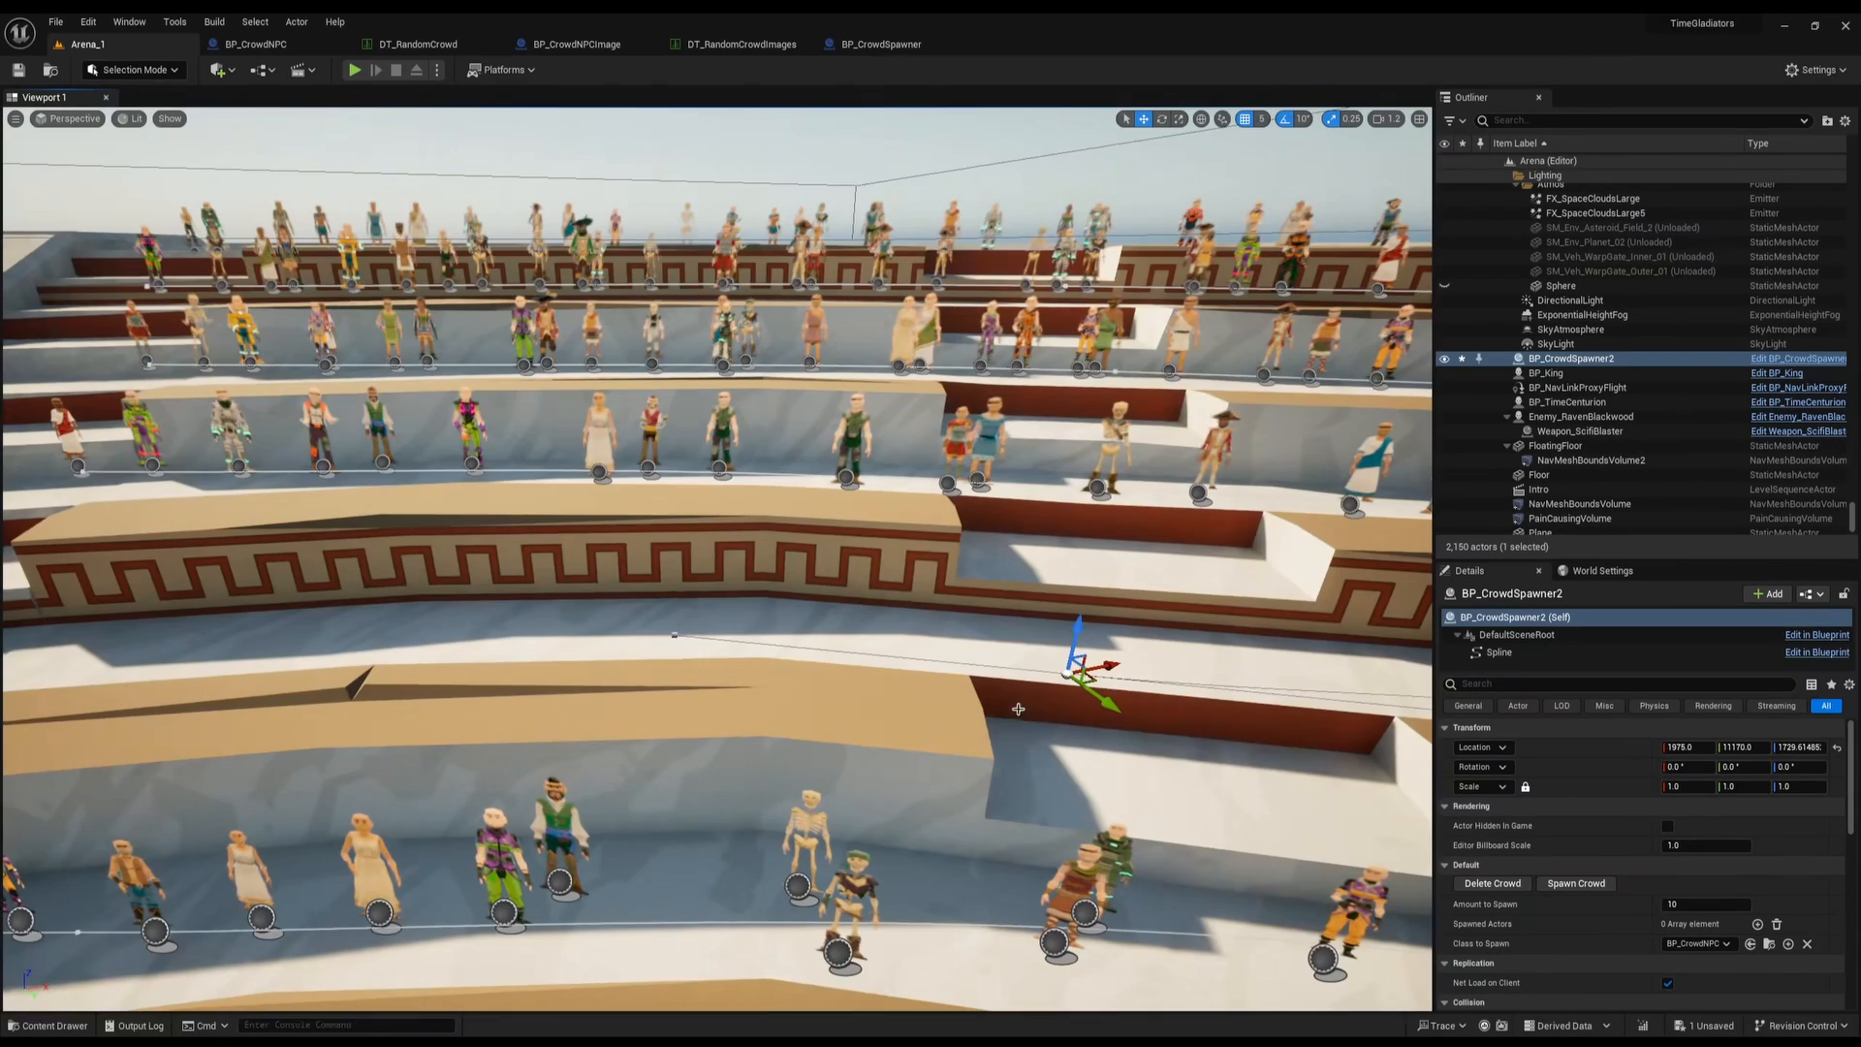
{"action": "left_click_drag", "start_coordinate": [1093, 680], "coordinate": [347, 643]}
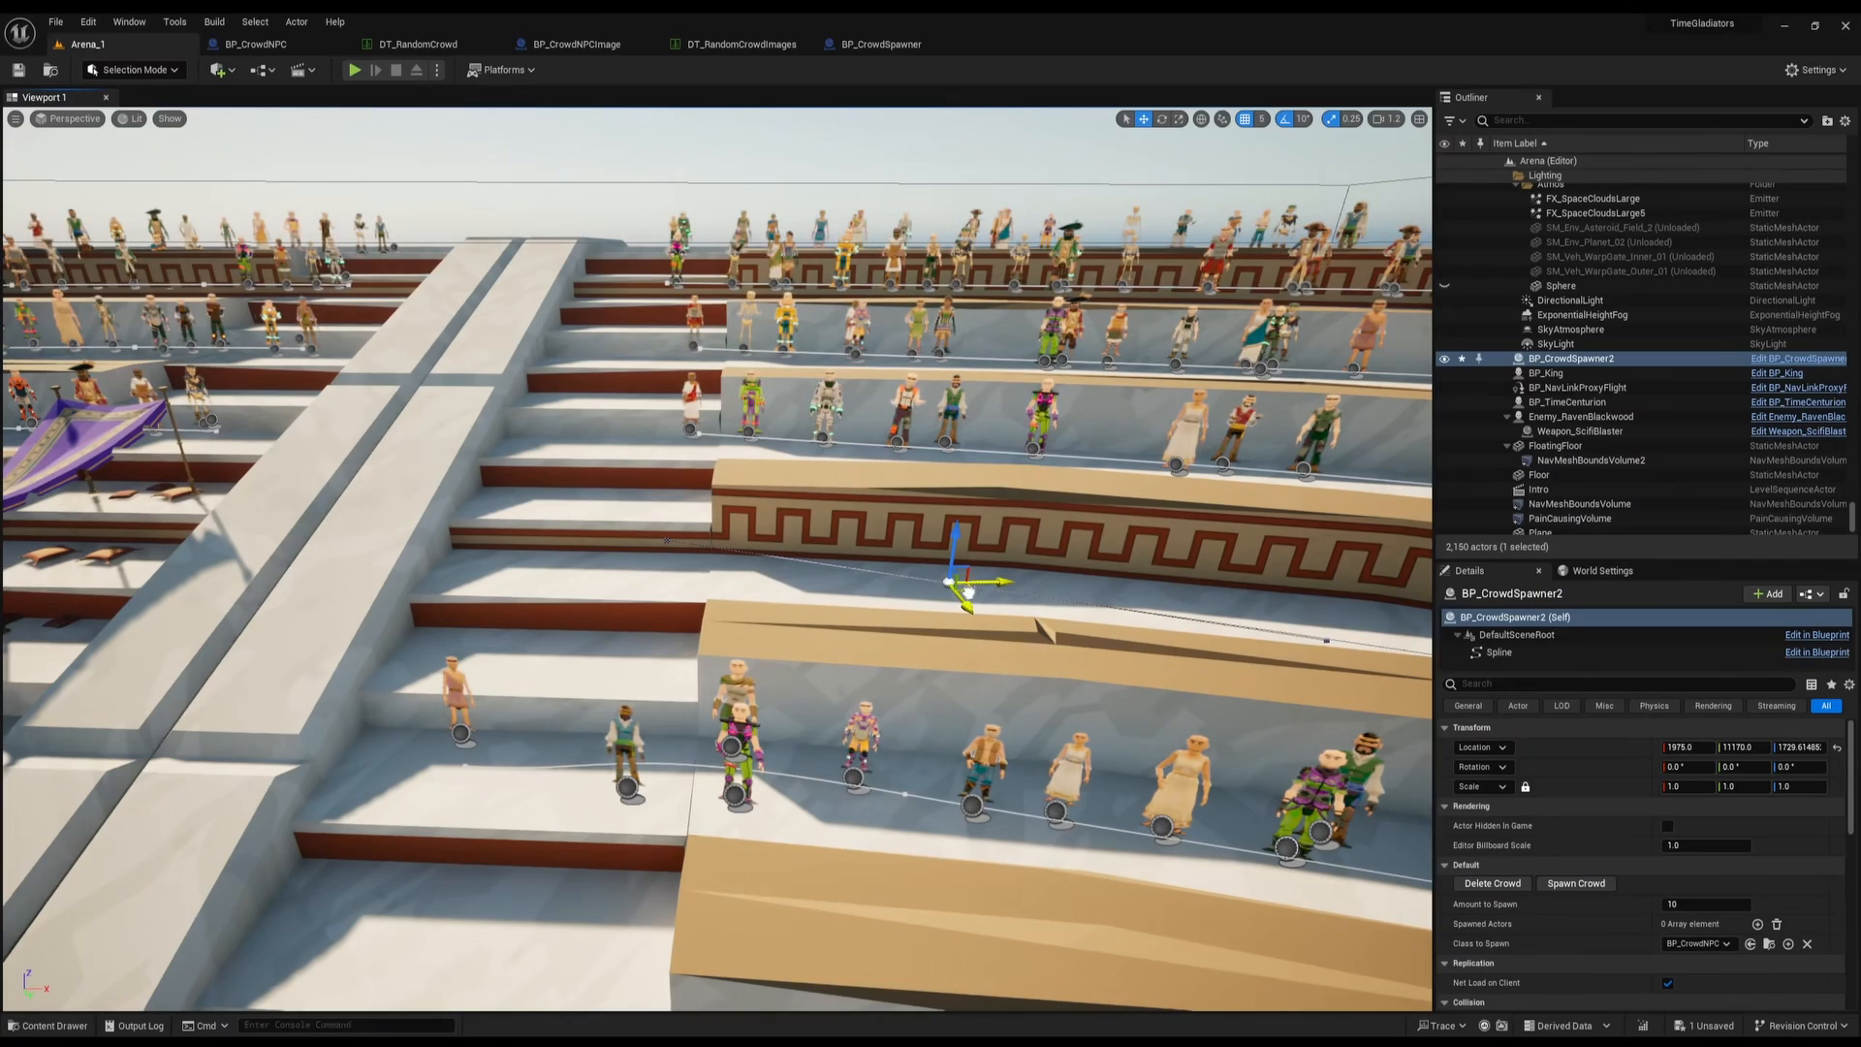
{"action": "left_click_drag", "start_coordinate": [968, 592], "coordinate": [491, 539]}
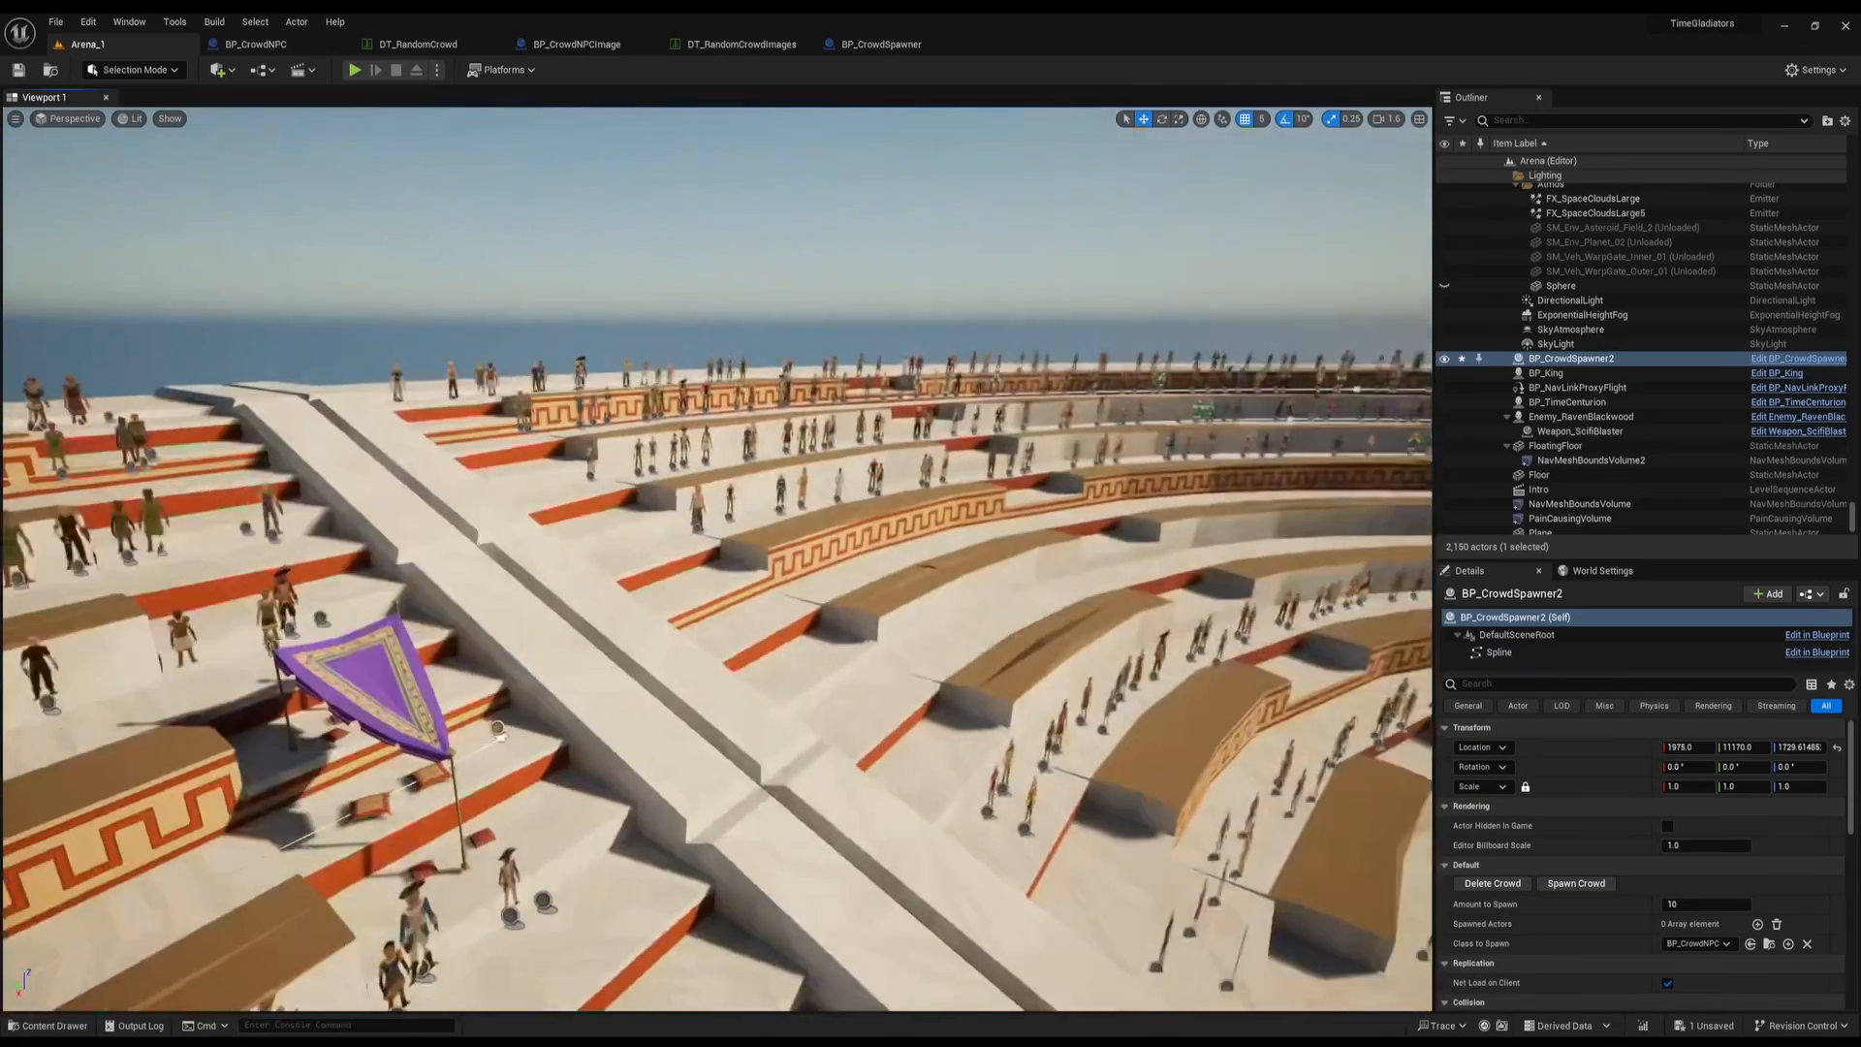
Focus on the new spawner and set its Class to Spawn to BP_CrowdNPCImage
{"action": "right_click_drag", "start_coordinate": [291, 533], "coordinate": [275, 552]}
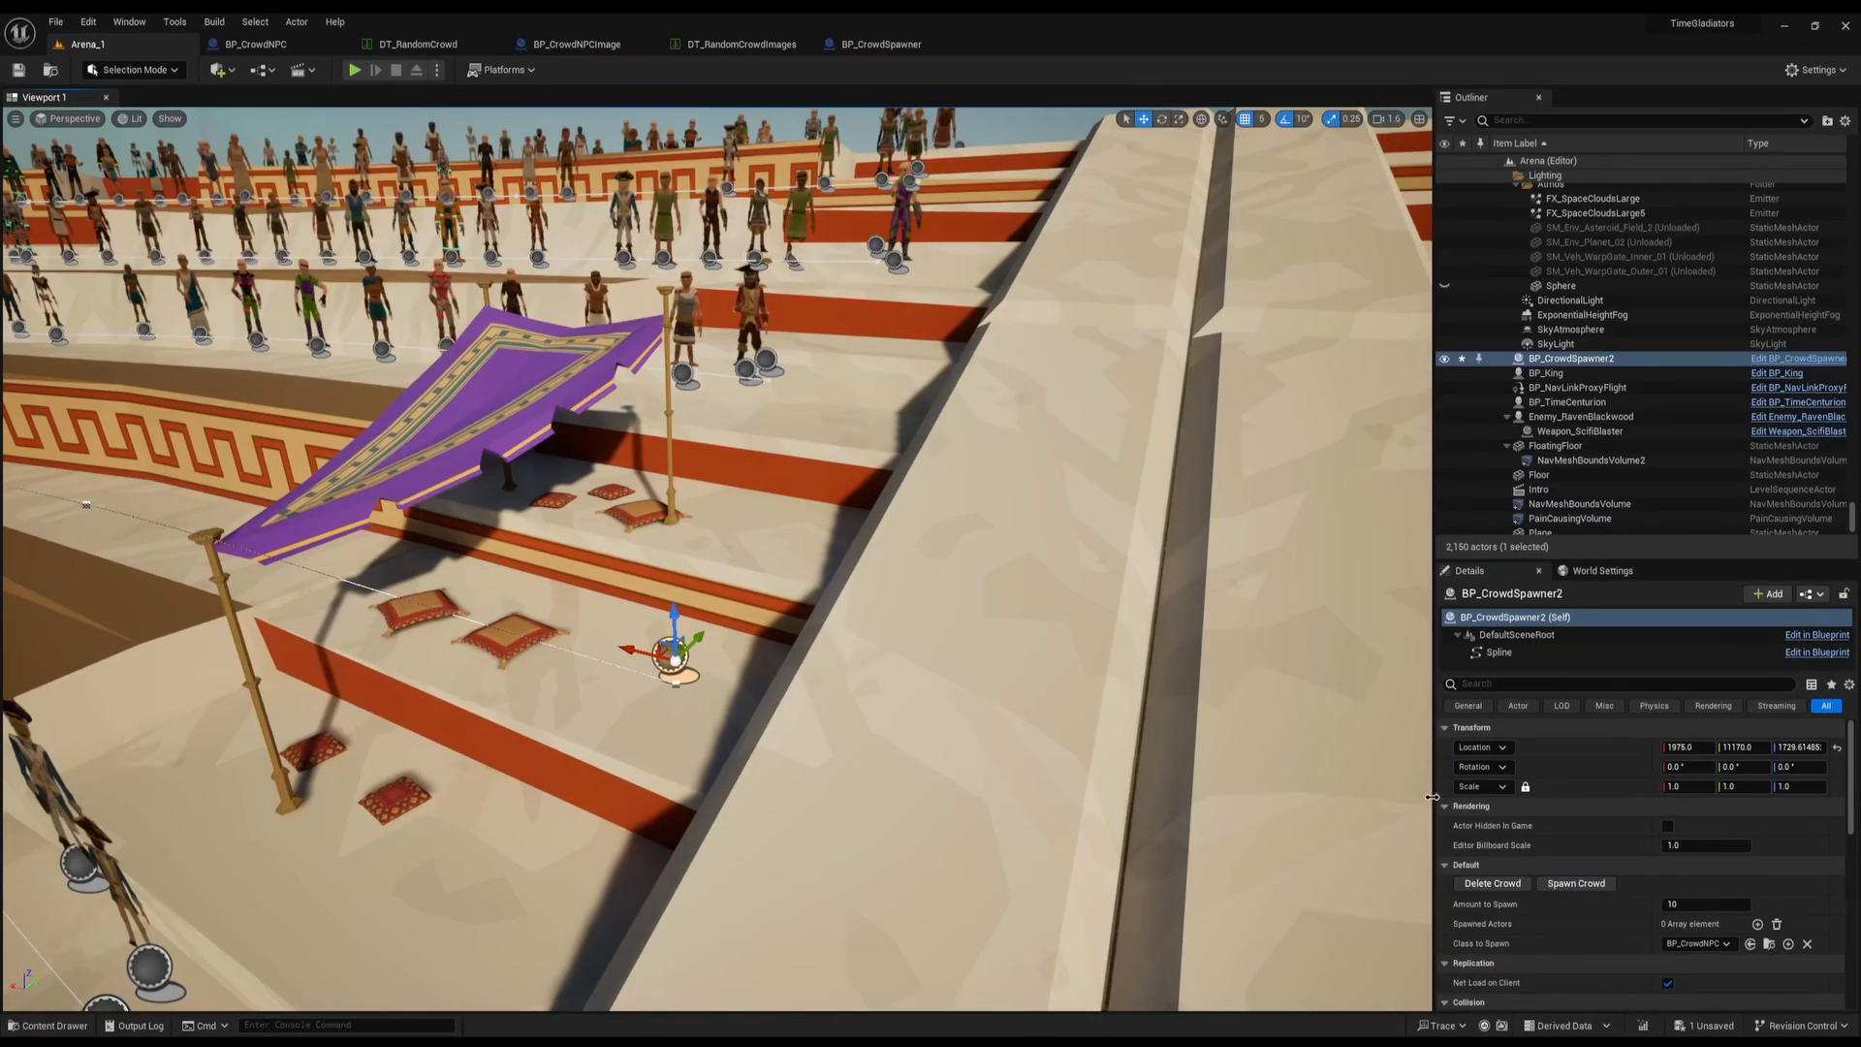
{"action": "left_click", "coordinate": [1695, 943]}
{"action": "type", "text": "ima"}
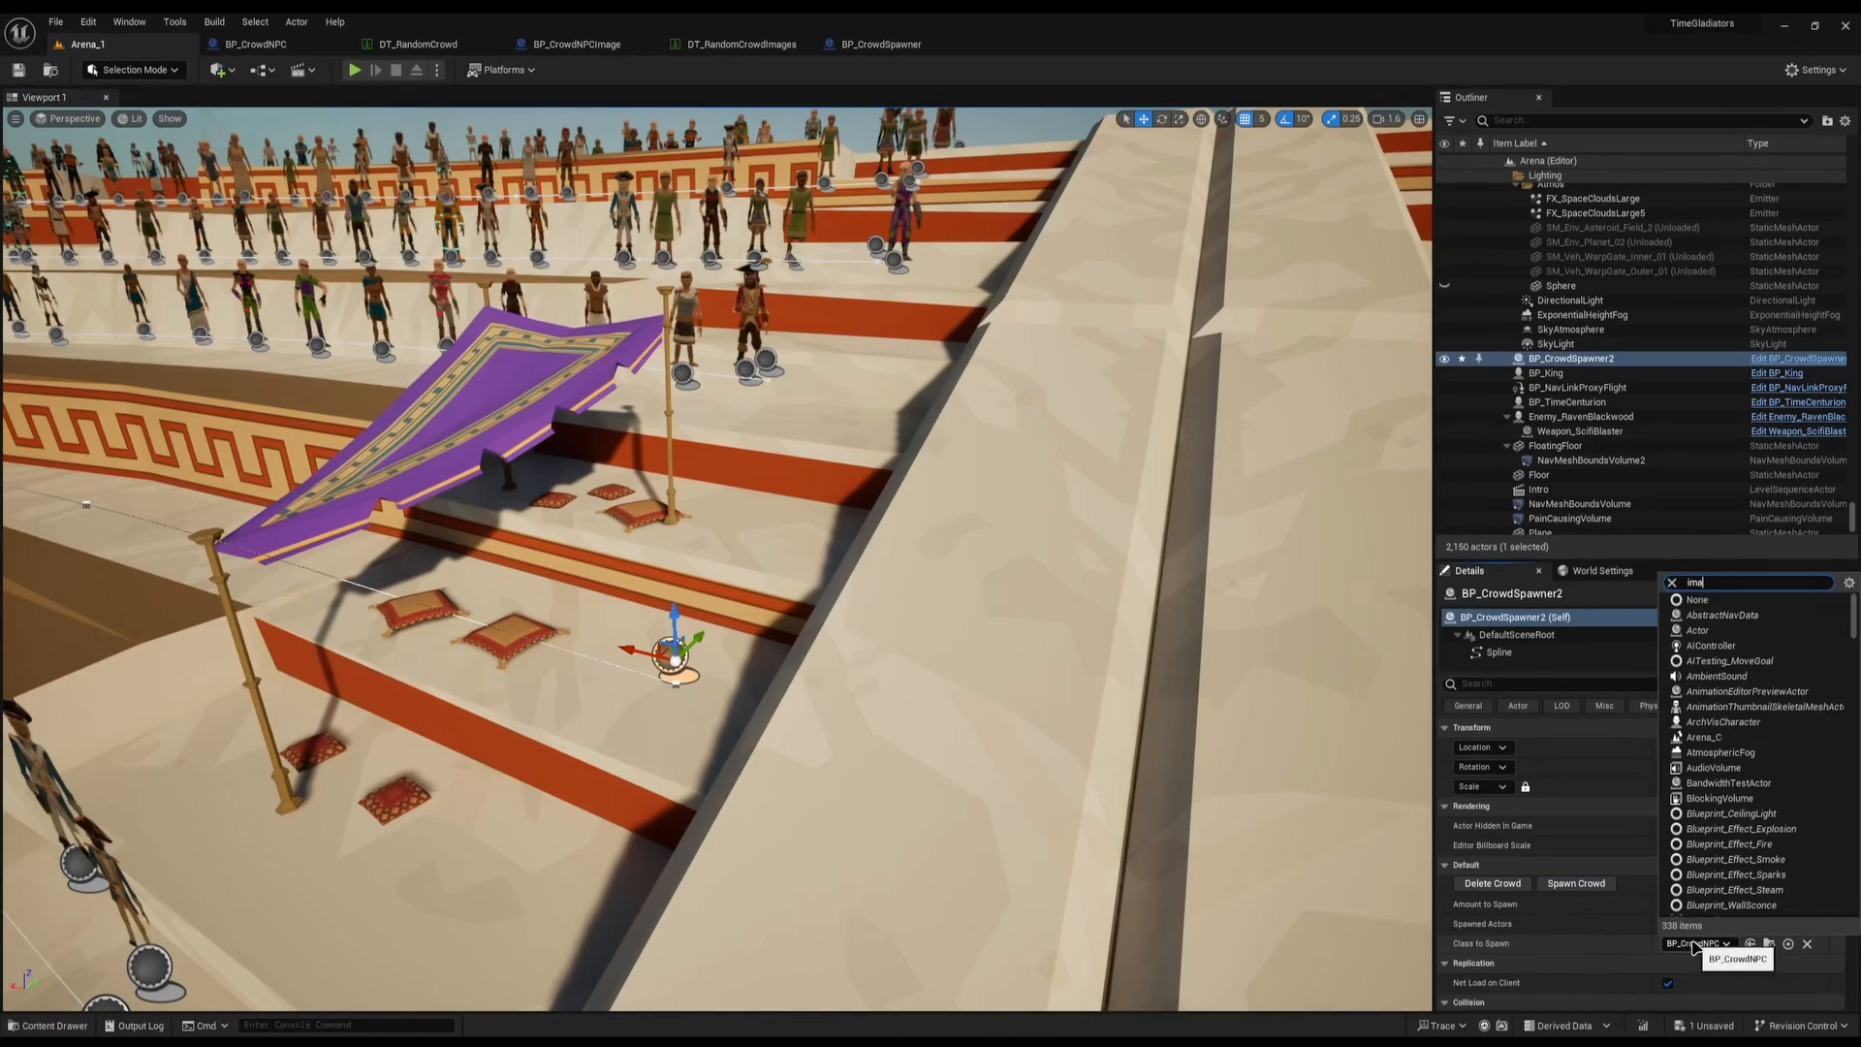
{"action": "type", "text": "g"}
{"action": "key", "text": "Return"}
Set the new spawner's Amount to Spawn to 100 and spawn its crowd
{"action": "mouse_move", "coordinate": [823, 447]}
{"action": "right_mouse_down"}
{"action": "mouse_move", "coordinate": [742, 418]}
{"action": "mouse_move", "coordinate": [823, 447]}
{"action": "right_mouse_up"}
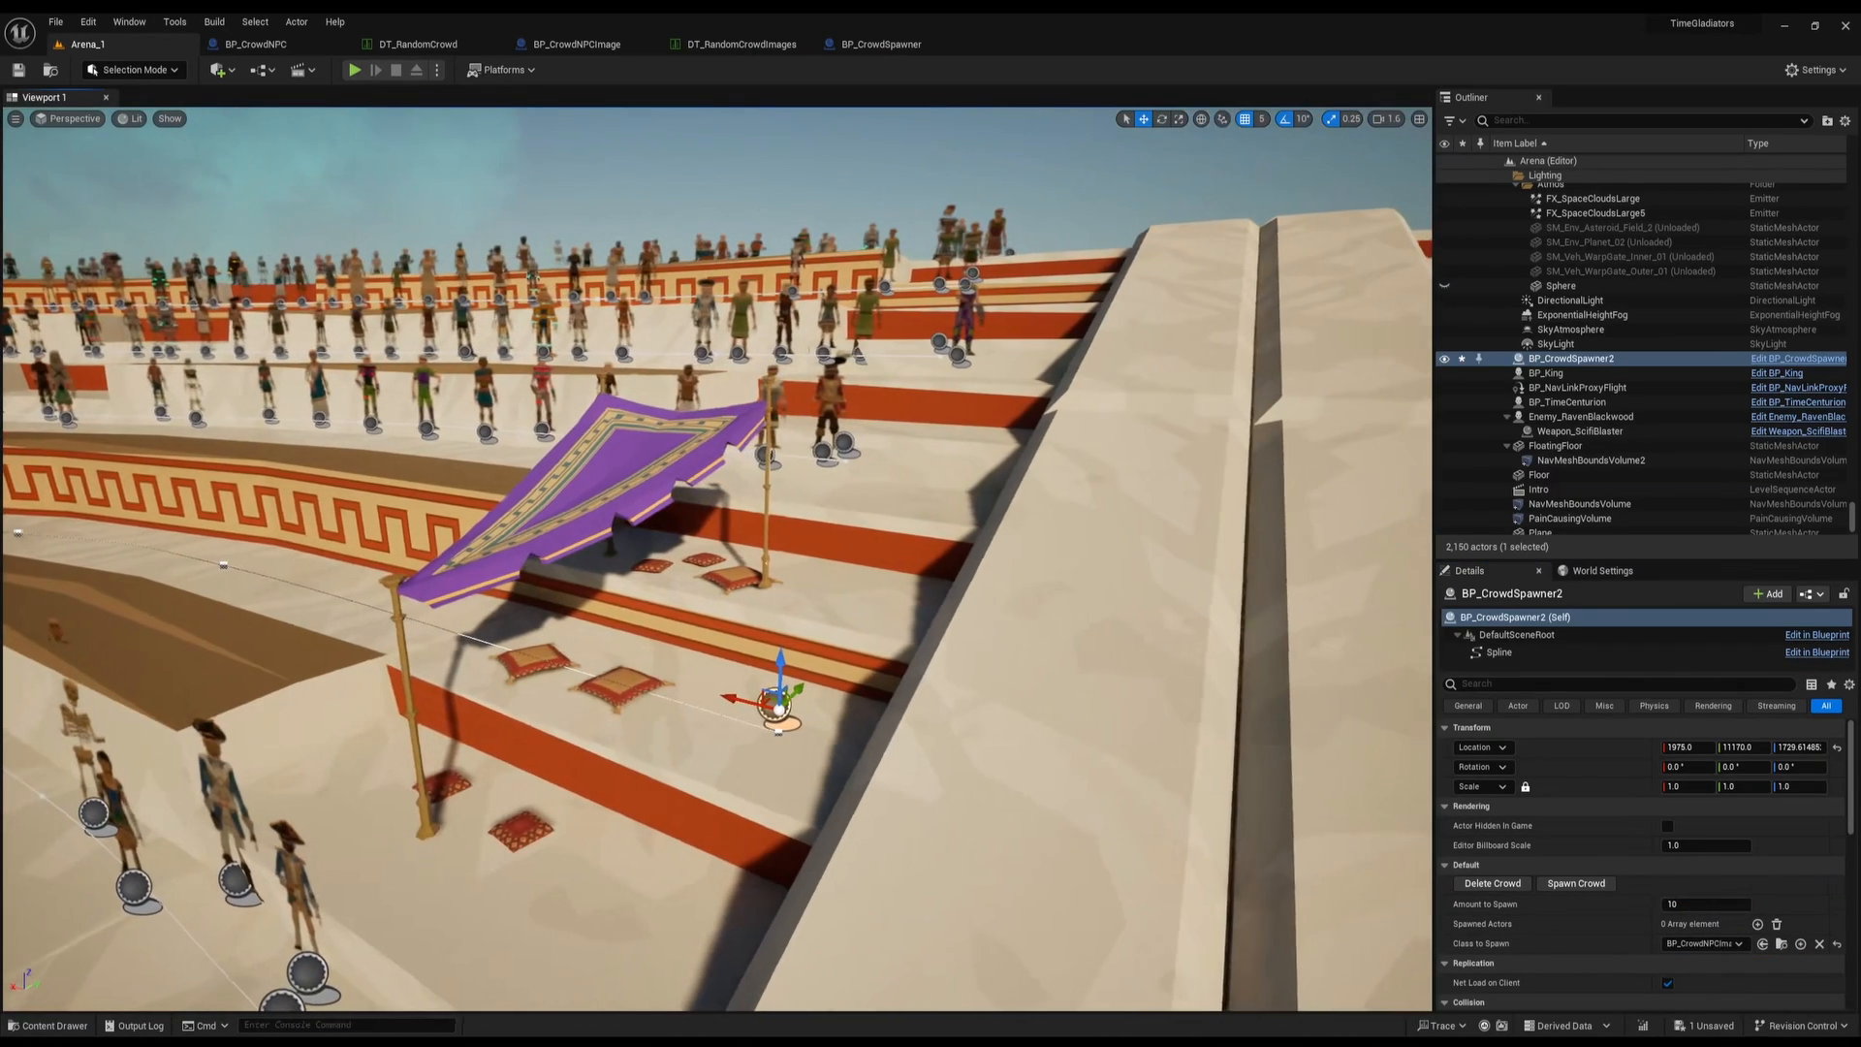
{"action": "left_click", "coordinate": [824, 460]}
{"action": "left_click", "coordinate": [769, 711]}
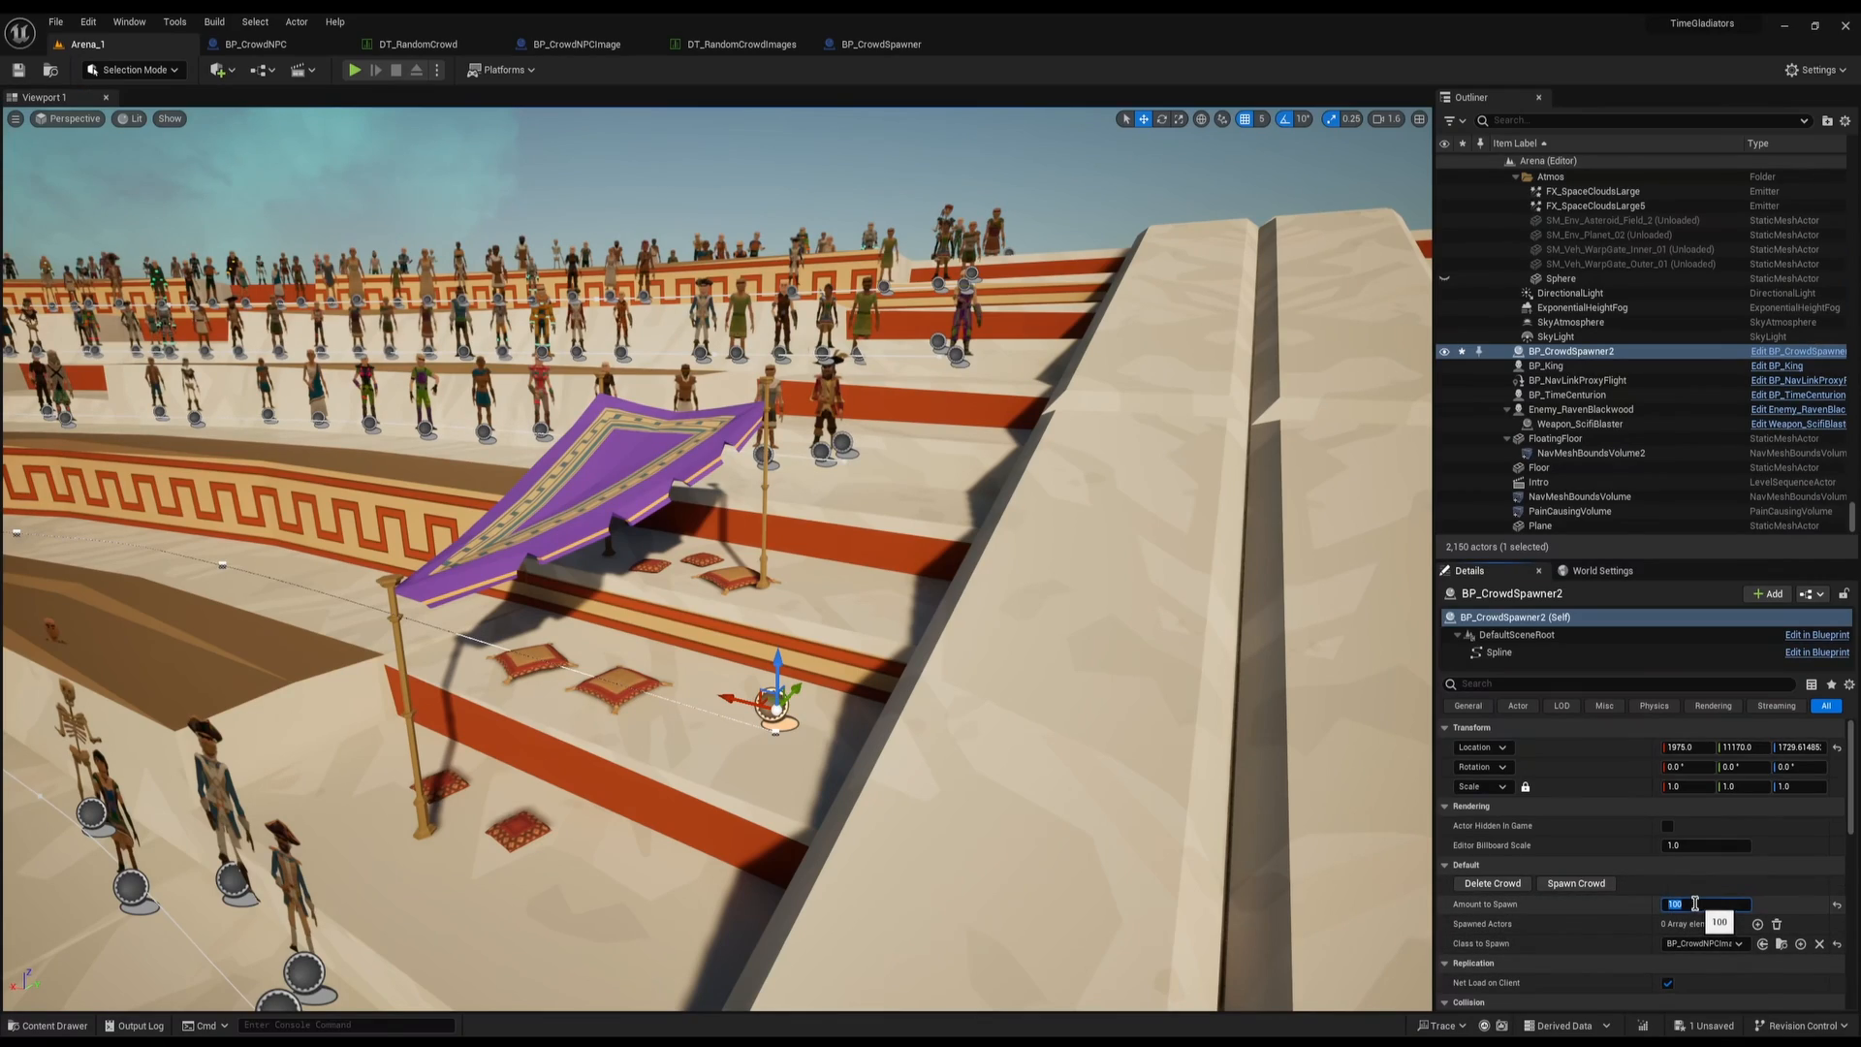
{"action": "left_click", "coordinate": [1576, 883]}
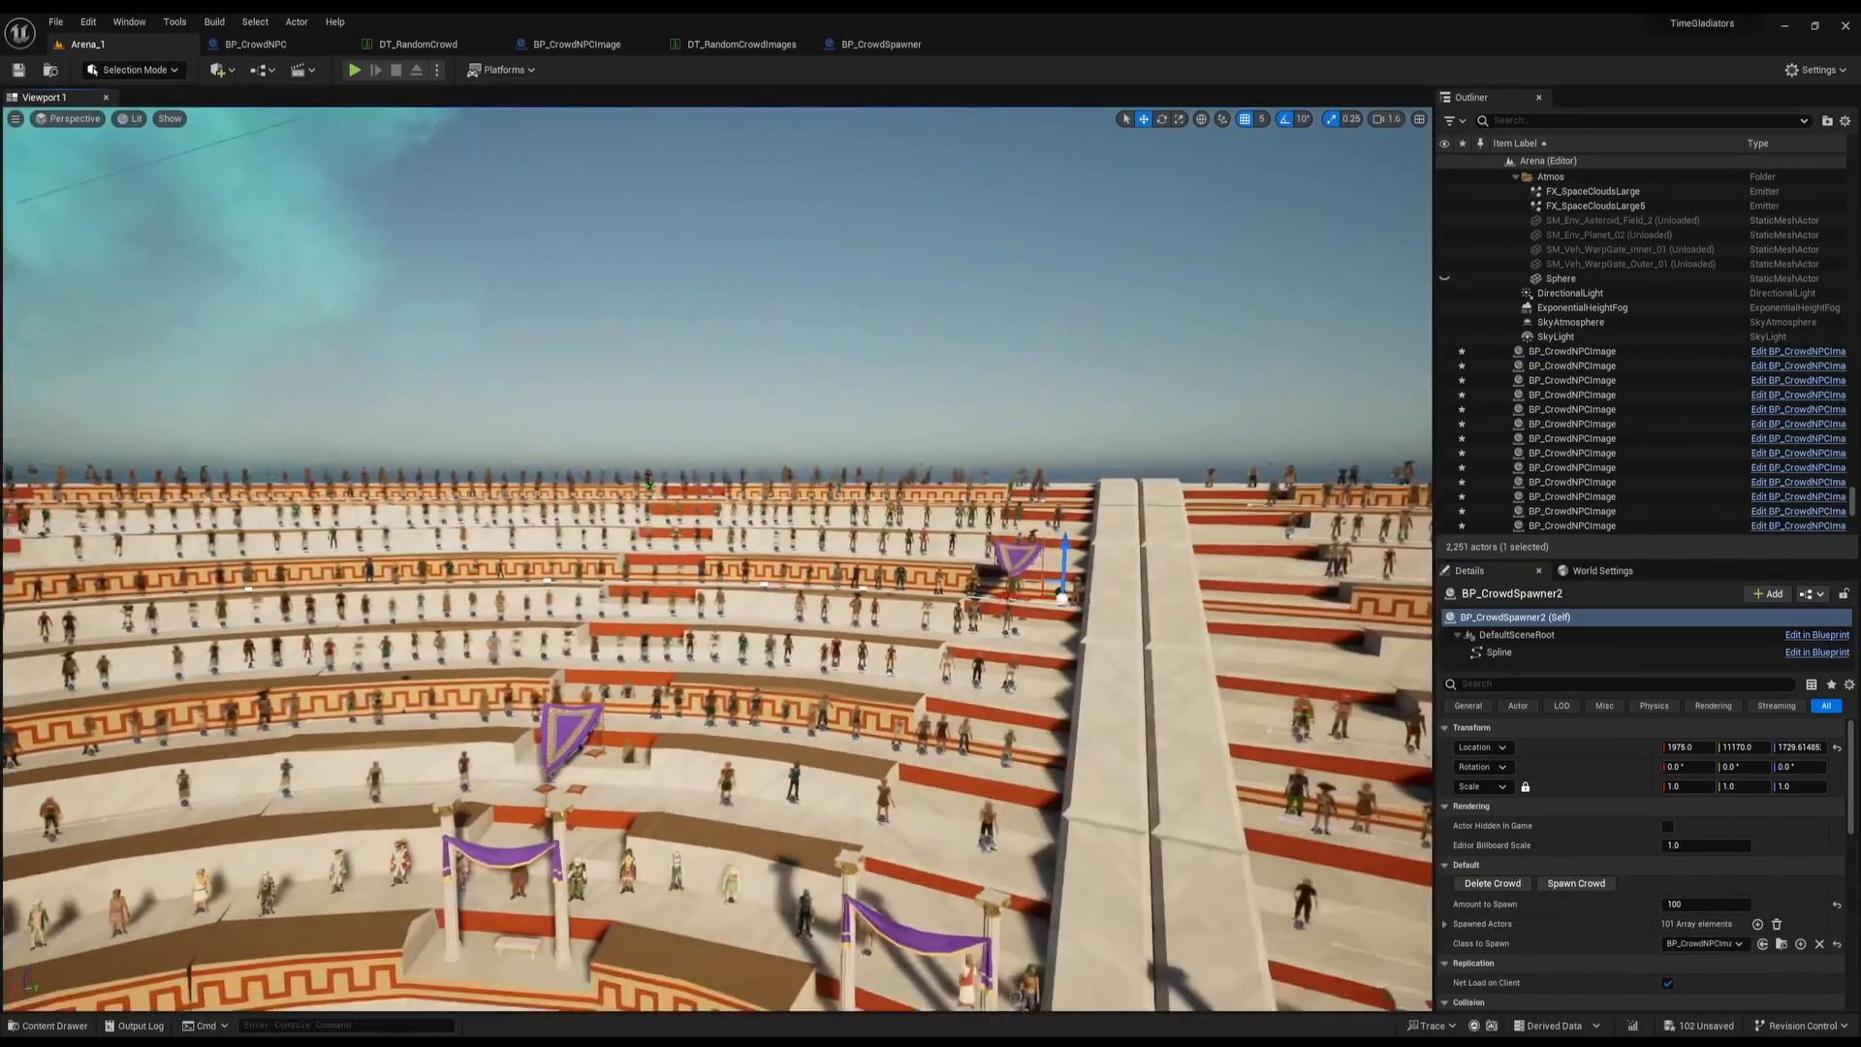
Clear the selection and survey the newly spawned crowd across the arena stands
{"action": "right_click_drag", "start_coordinate": [718, 559], "coordinate": [585, 549]}
{"action": "key", "text": "Escape"}
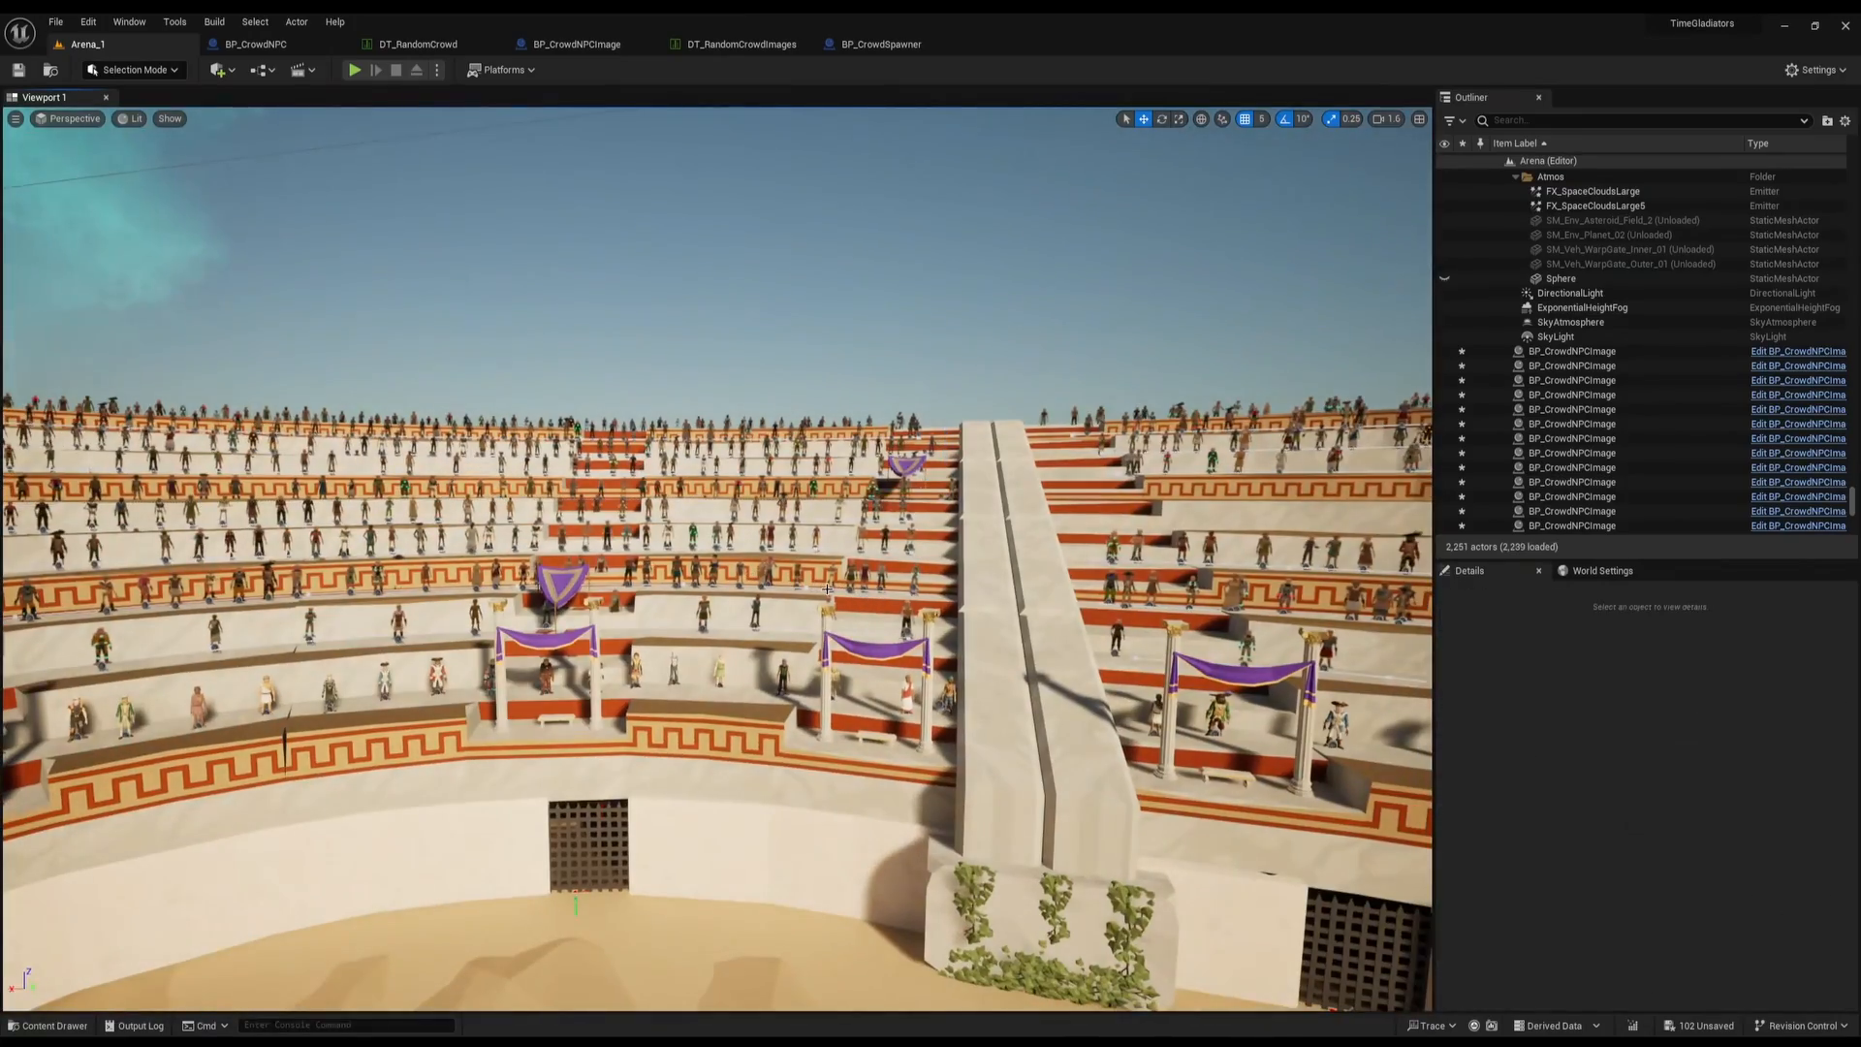
{"action": "right_click_drag", "start_coordinate": [866, 601], "coordinate": [388, 609]}
{"action": "scroll", "coordinate": [950, 601], "scroll_direction": "down", "scroll_amount": 2}
{"action": "scroll", "coordinate": [863, 620], "scroll_direction": "down", "scroll_amount": 3}
{"action": "scroll", "coordinate": [863, 611], "scroll_direction": "down", "scroll_amount": 2}
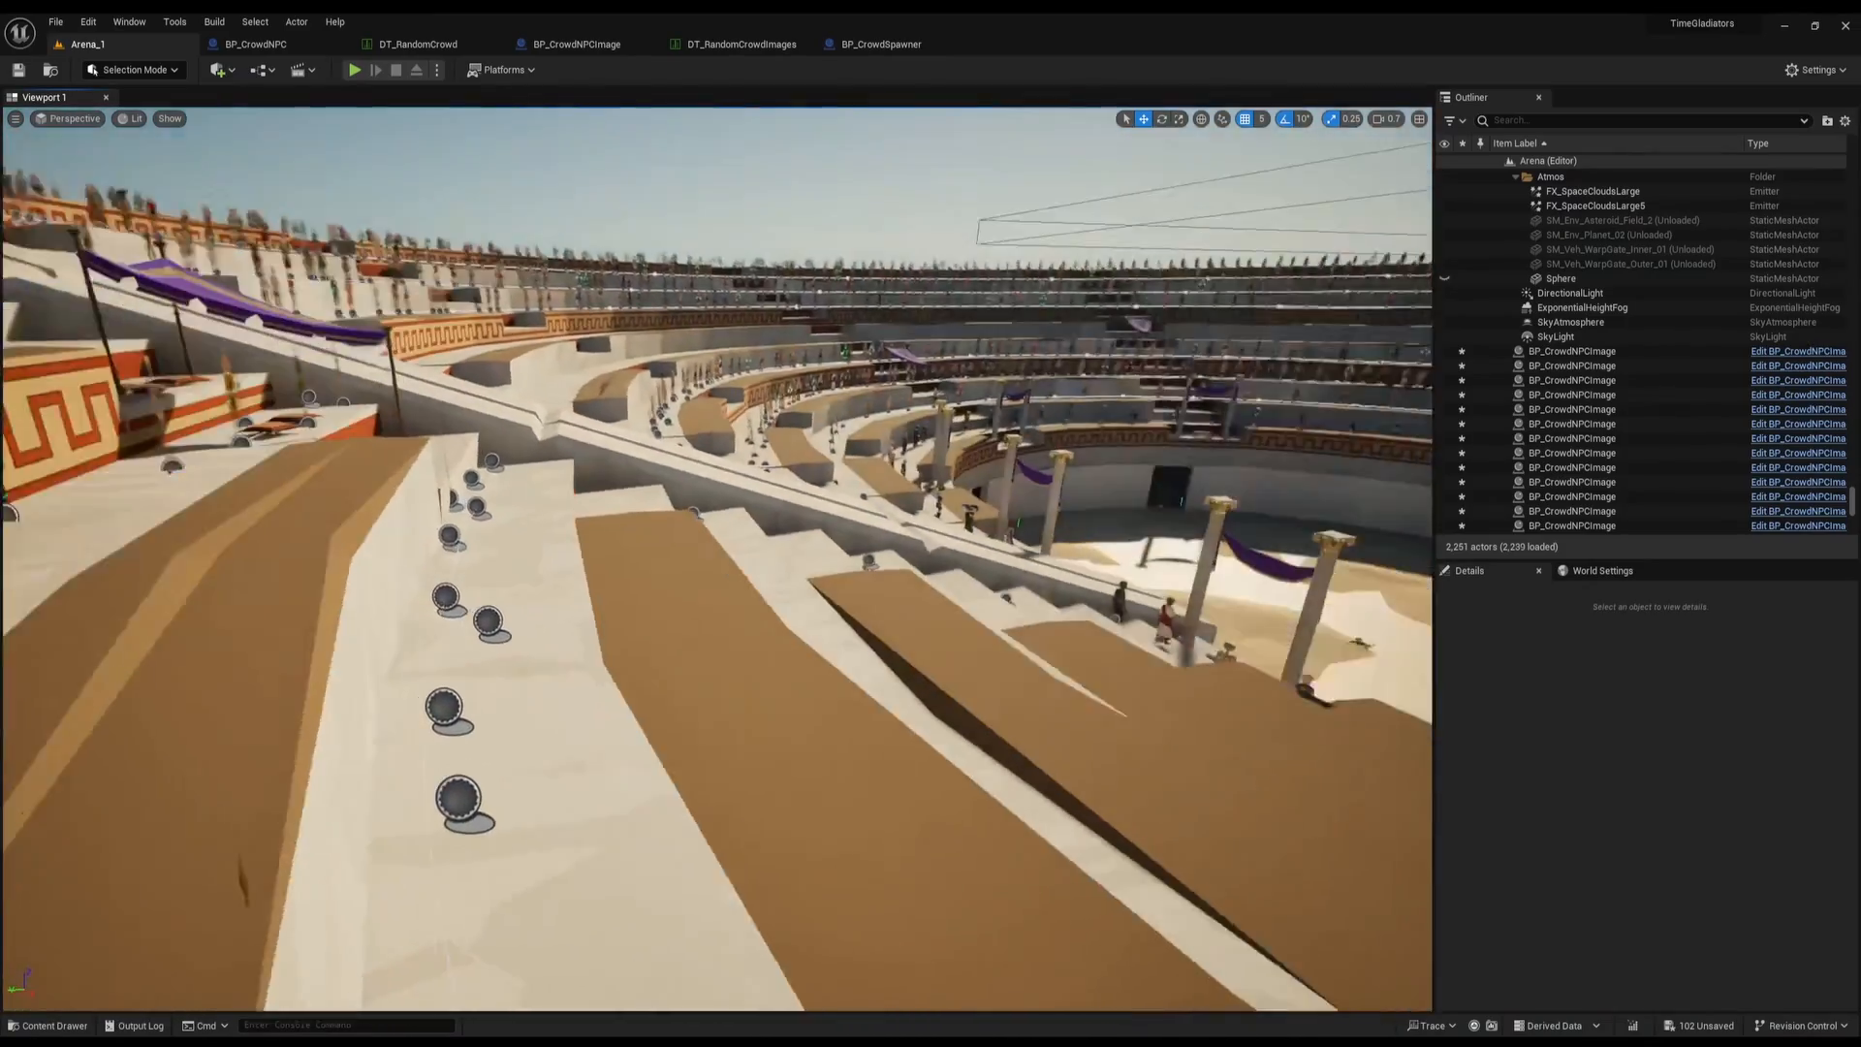
Inspect the spawned BP_CrowdNPCImage figures up close from different angles on their tier
{"action": "right_click_drag", "start_coordinate": [388, 609], "coordinate": [543, 609]}
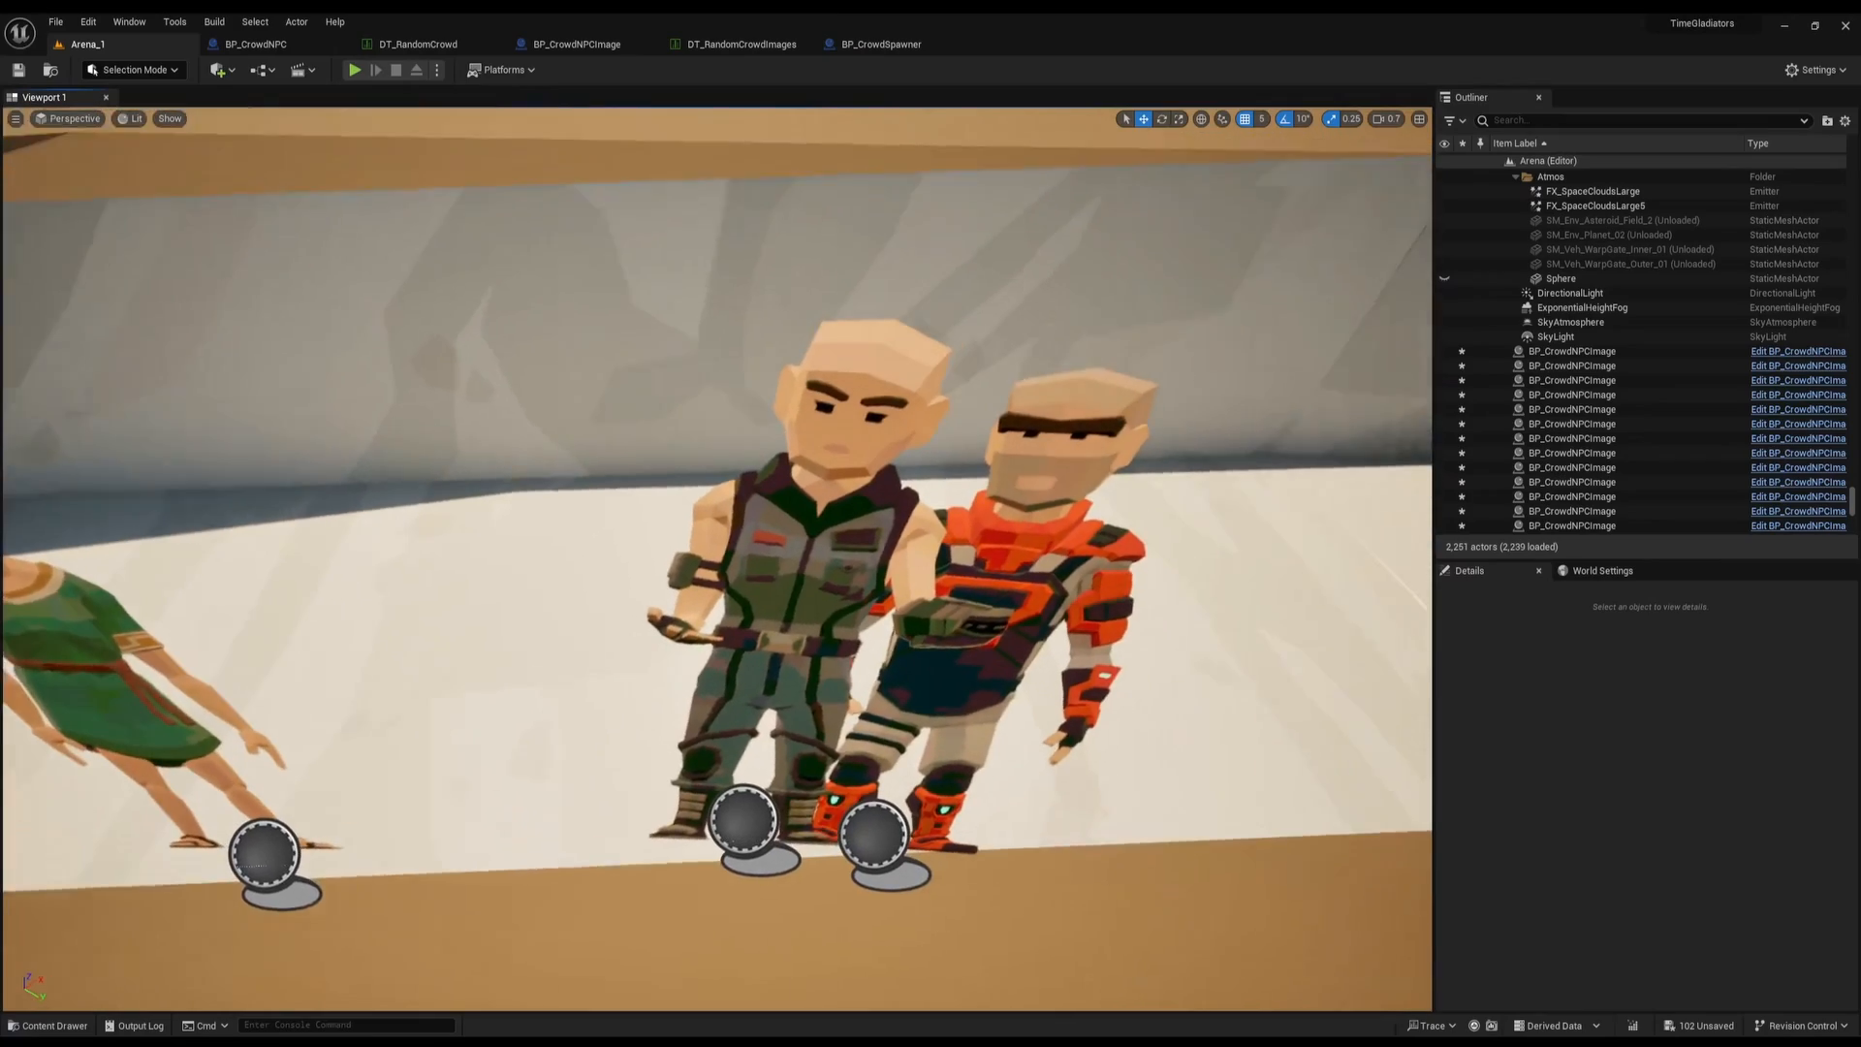
{"action": "right_click_drag", "start_coordinate": [834, 737], "coordinate": [959, 727]}
{"action": "left_click", "coordinate": [710, 861]}
{"action": "scroll", "coordinate": [941, 878], "scroll_direction": "up", "scroll_amount": 3}
{"action": "right_click_drag", "start_coordinate": [941, 877], "coordinate": [766, 844]}
{"action": "scroll", "coordinate": [941, 877], "scroll_direction": "down", "scroll_amount": 2}
{"action": "key", "text": "Escape"}
View the filled stands from above the arena floor and from in front of the upper tiers
{"action": "right_click_drag", "start_coordinate": [935, 499], "coordinate": [1037, 528]}
{"action": "key", "text": "w"}
{"action": "scroll", "coordinate": [872, 523], "scroll_direction": "up", "scroll_amount": 2}
{"action": "scroll", "coordinate": [1037, 528], "scroll_direction": "up", "scroll_amount": 1}
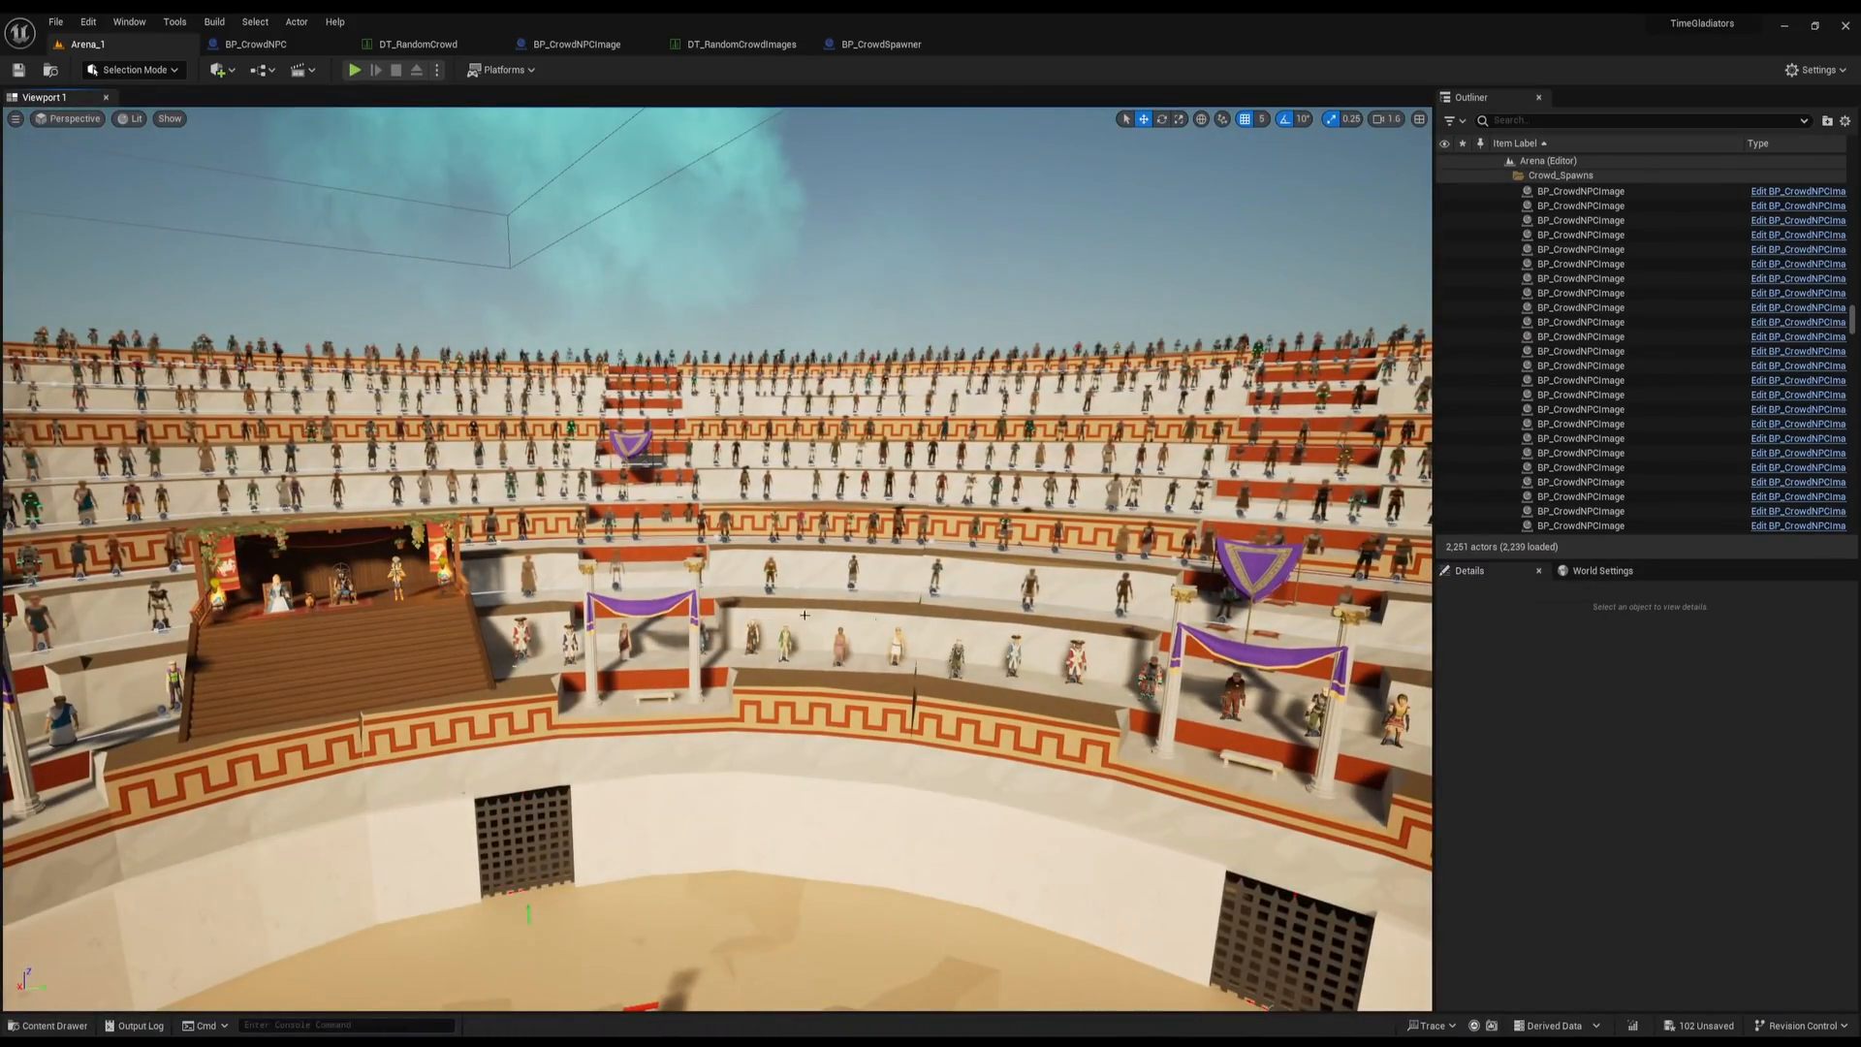
{"action": "scroll", "coordinate": [1037, 528], "scroll_direction": "up", "scroll_amount": 1}
{"action": "right_click_drag", "start_coordinate": [1037, 528], "coordinate": [1038, 528]}
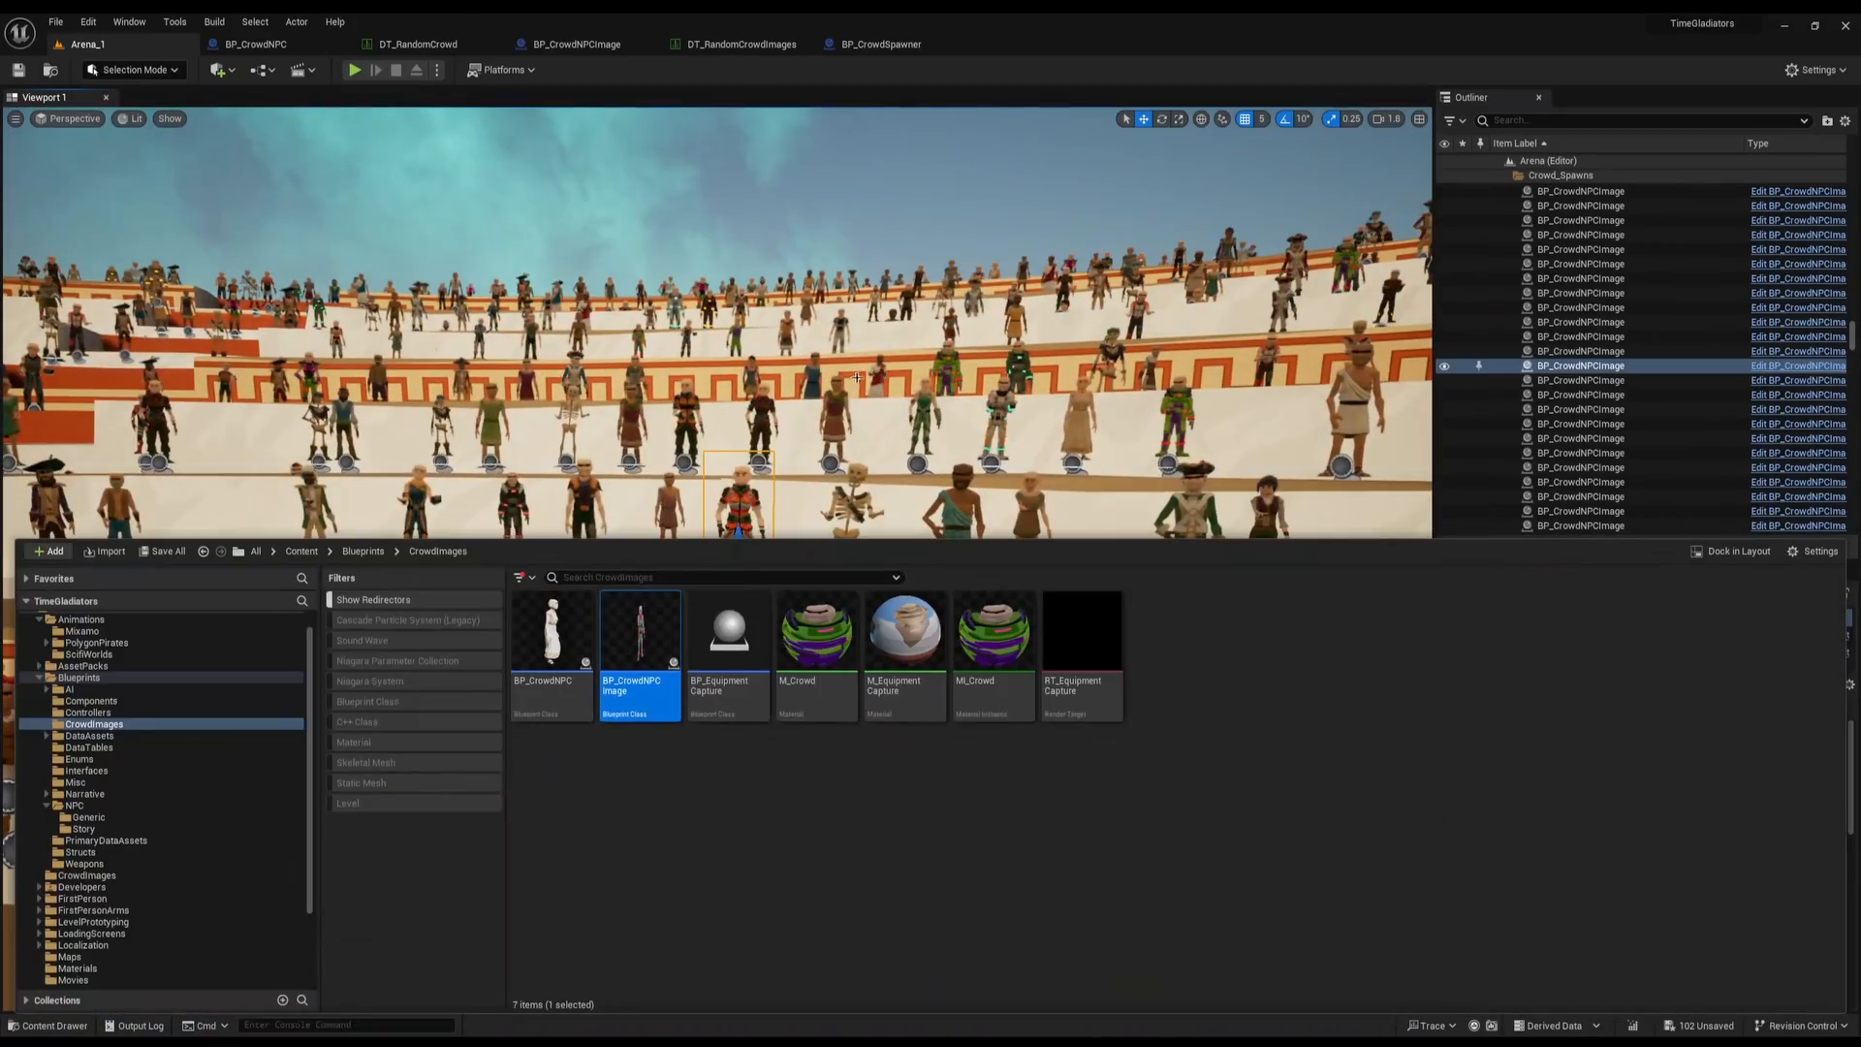
Open the Content/CrowdImages folder and browse through the captured crowd textures
{"action": "right_click_drag", "start_coordinate": [857, 378], "coordinate": [857, 378]}
{"action": "key", "text": "ctrl+space"}
{"action": "scroll", "coordinate": [53, 649], "scroll_direction": "up", "scroll_amount": 1}
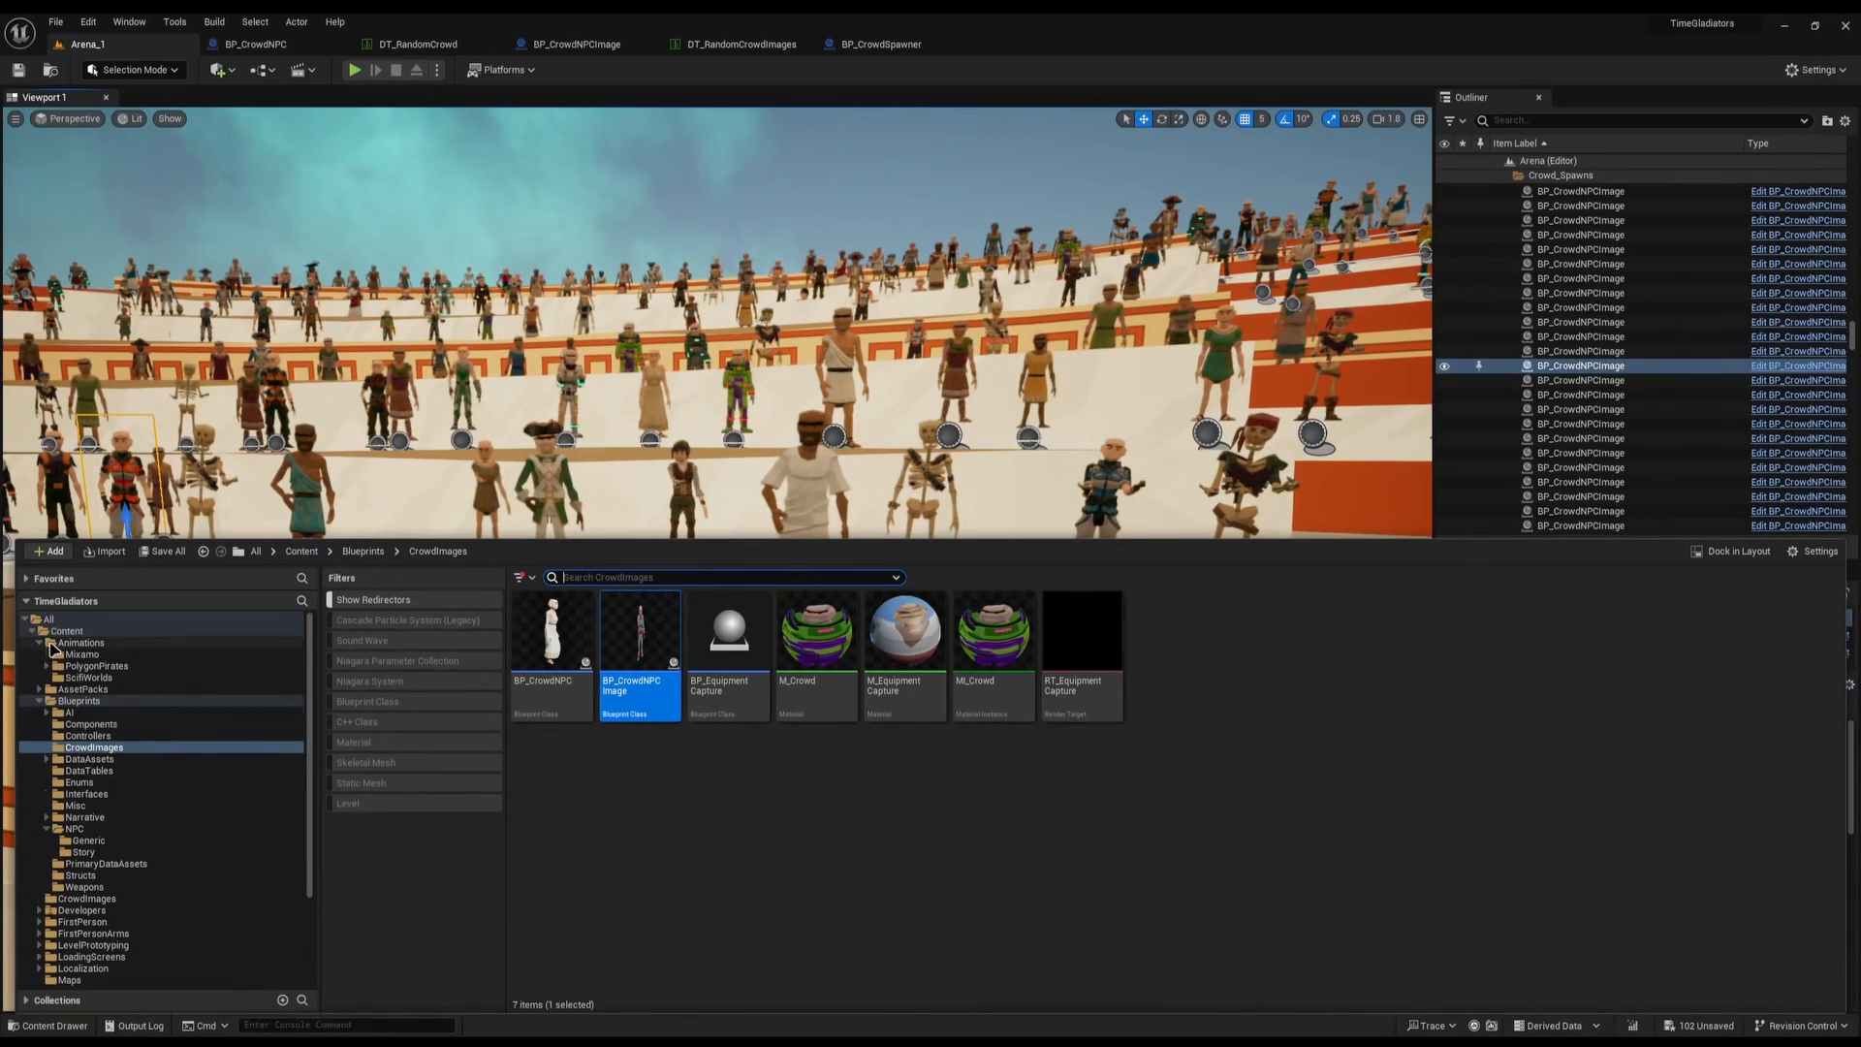
{"action": "left_click", "coordinate": [85, 864]}
{"action": "scroll", "coordinate": [775, 755], "scroll_direction": "down", "scroll_amount": 5}
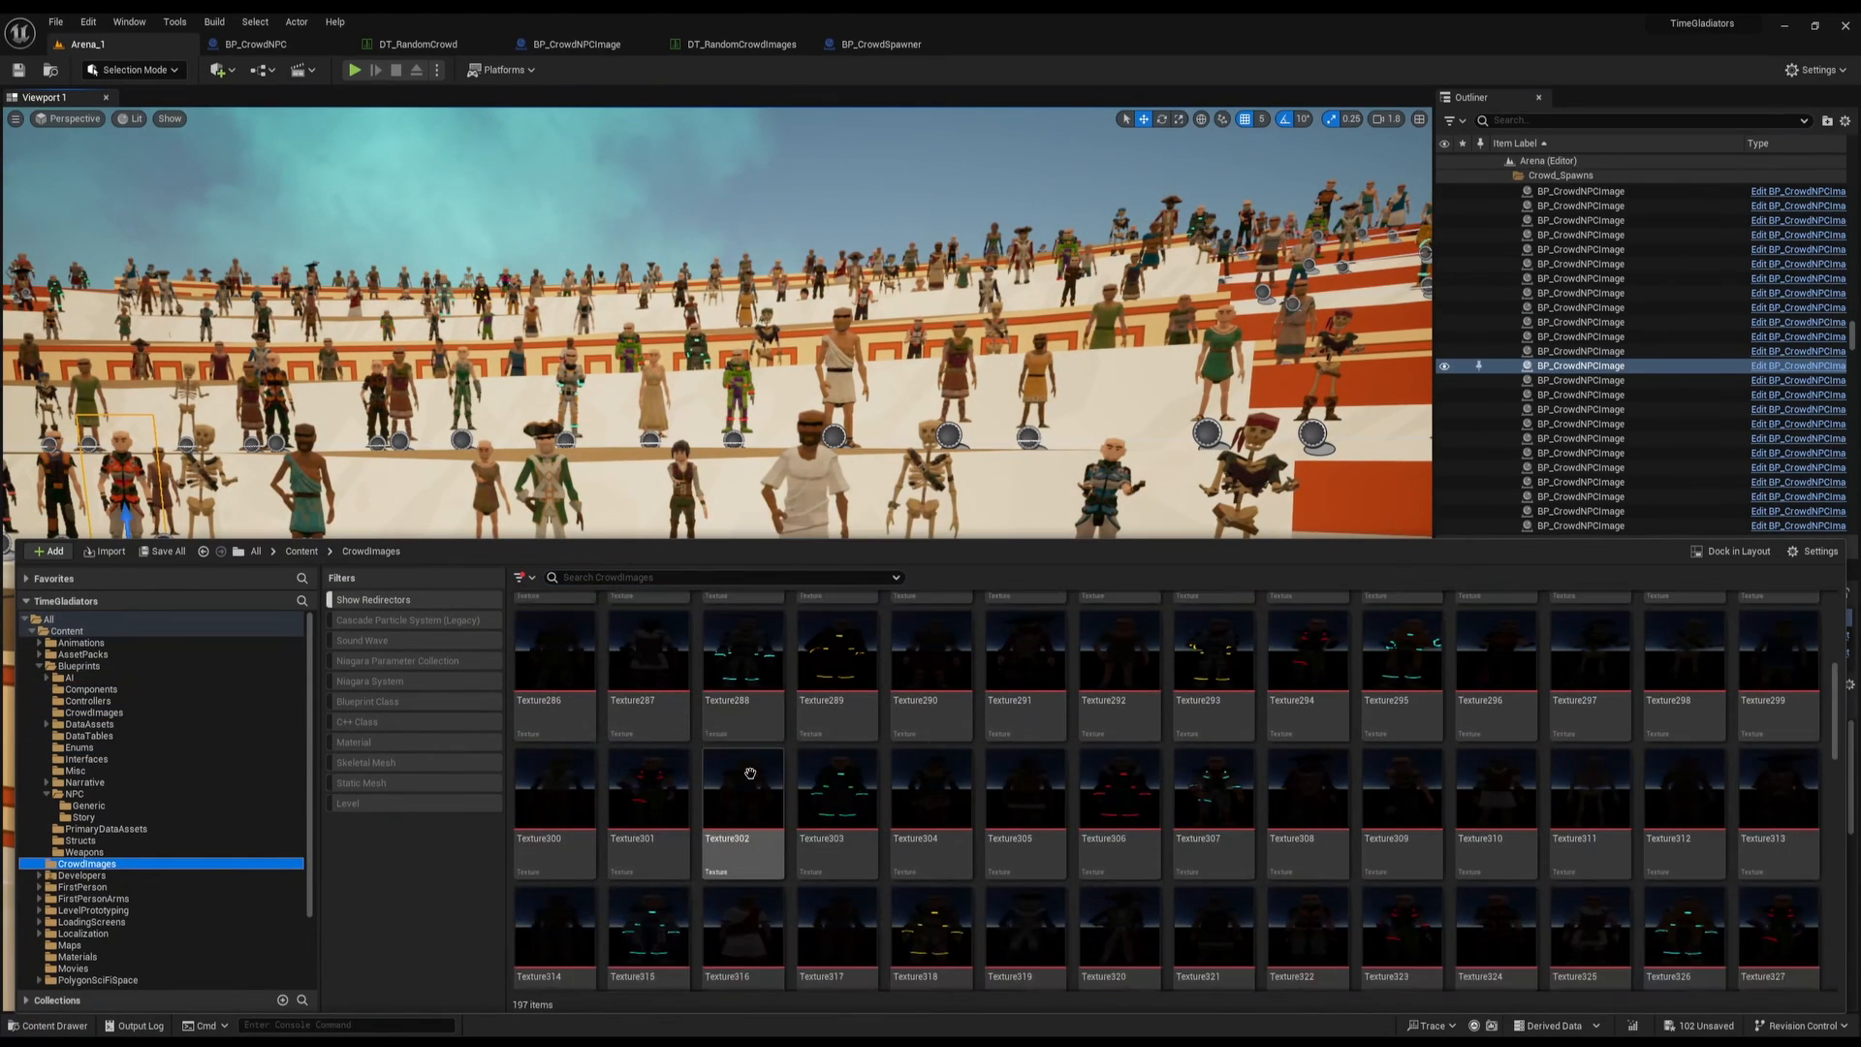
{"action": "scroll", "coordinate": [774, 755], "scroll_direction": "down", "scroll_amount": 3}
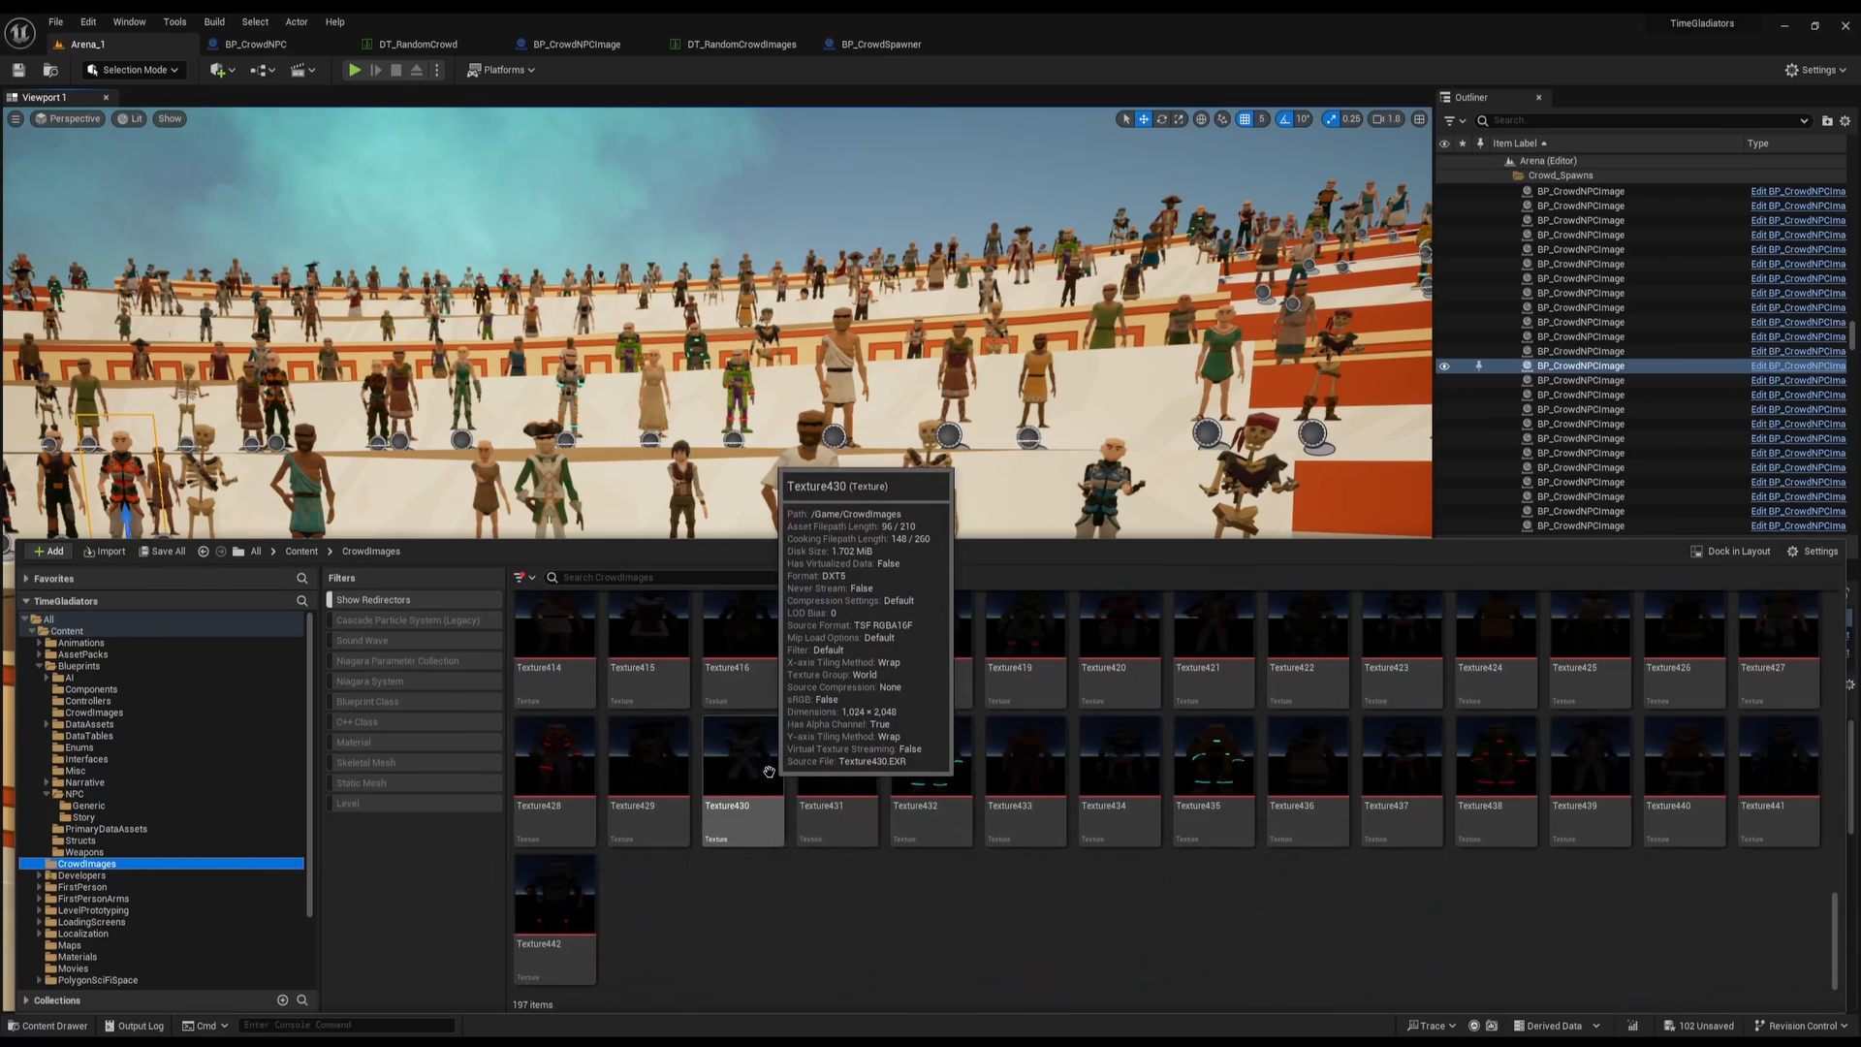
{"action": "scroll", "coordinate": [771, 765], "scroll_direction": "up", "scroll_amount": 10}
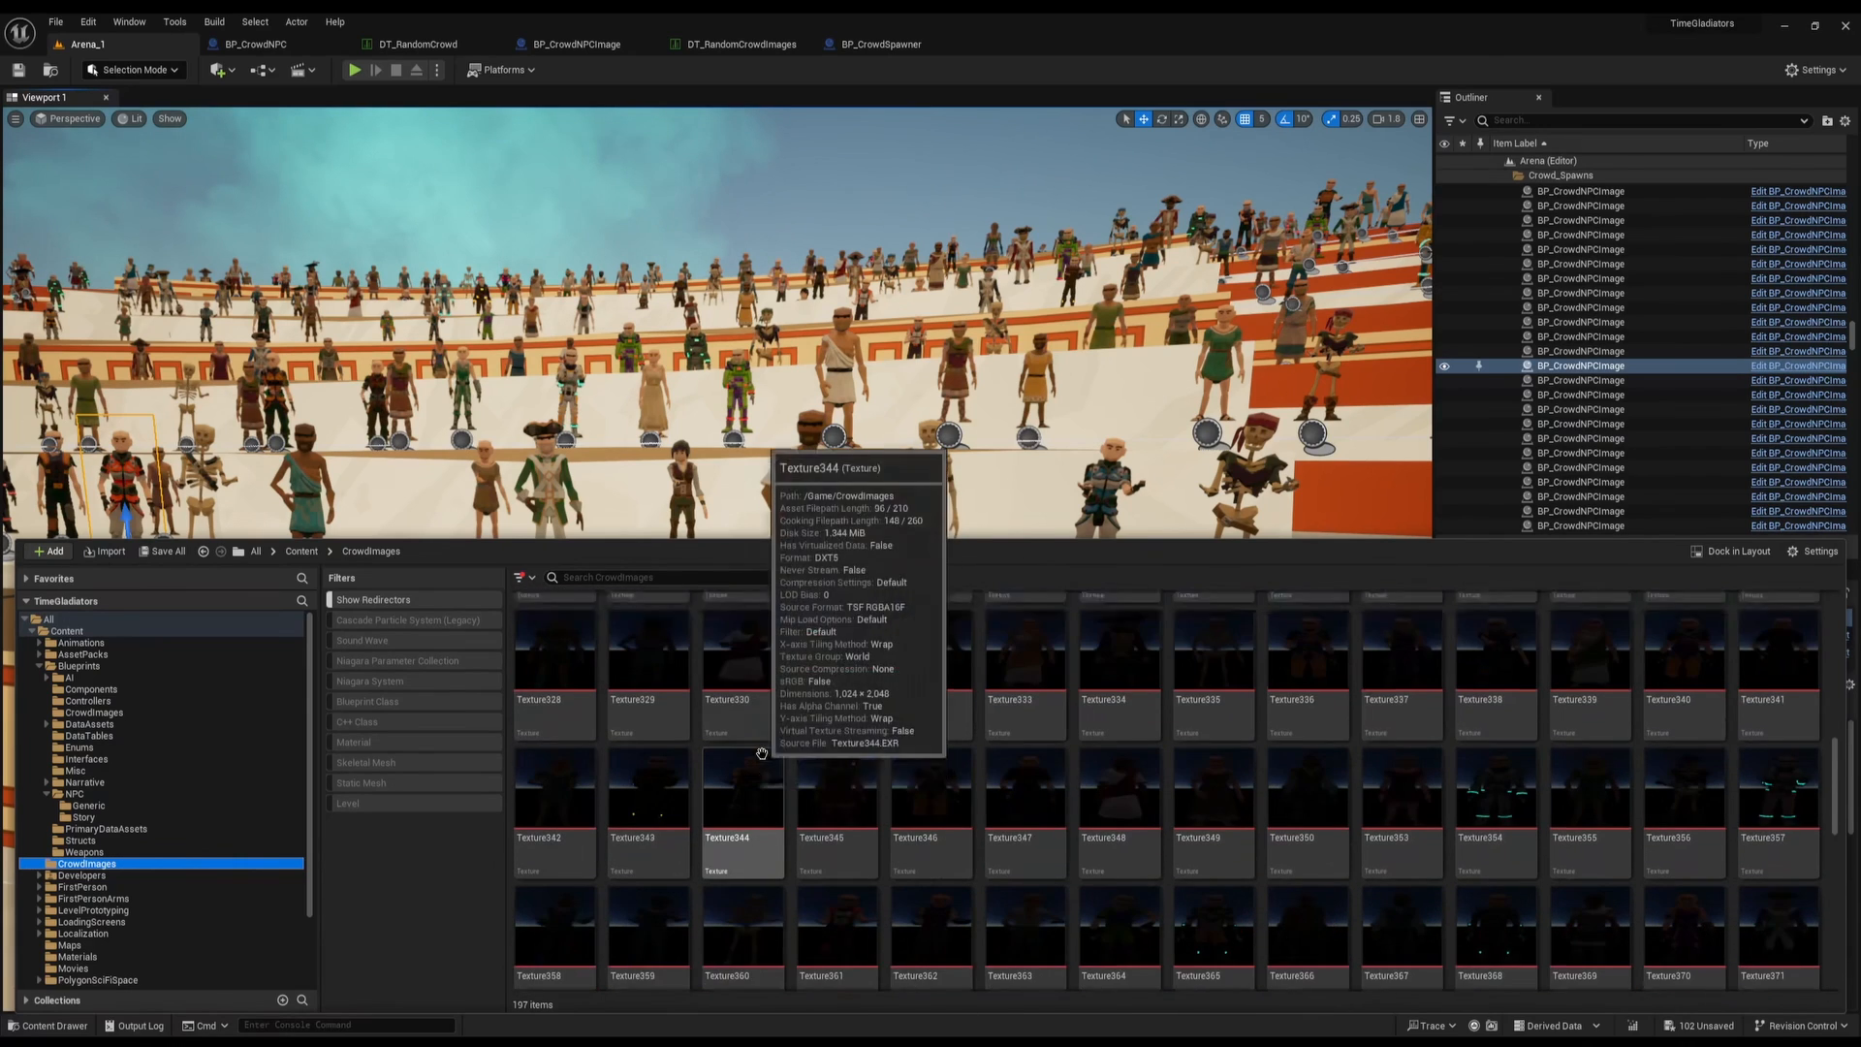
{"action": "scroll", "coordinate": [762, 754], "scroll_direction": "up", "scroll_amount": 3}
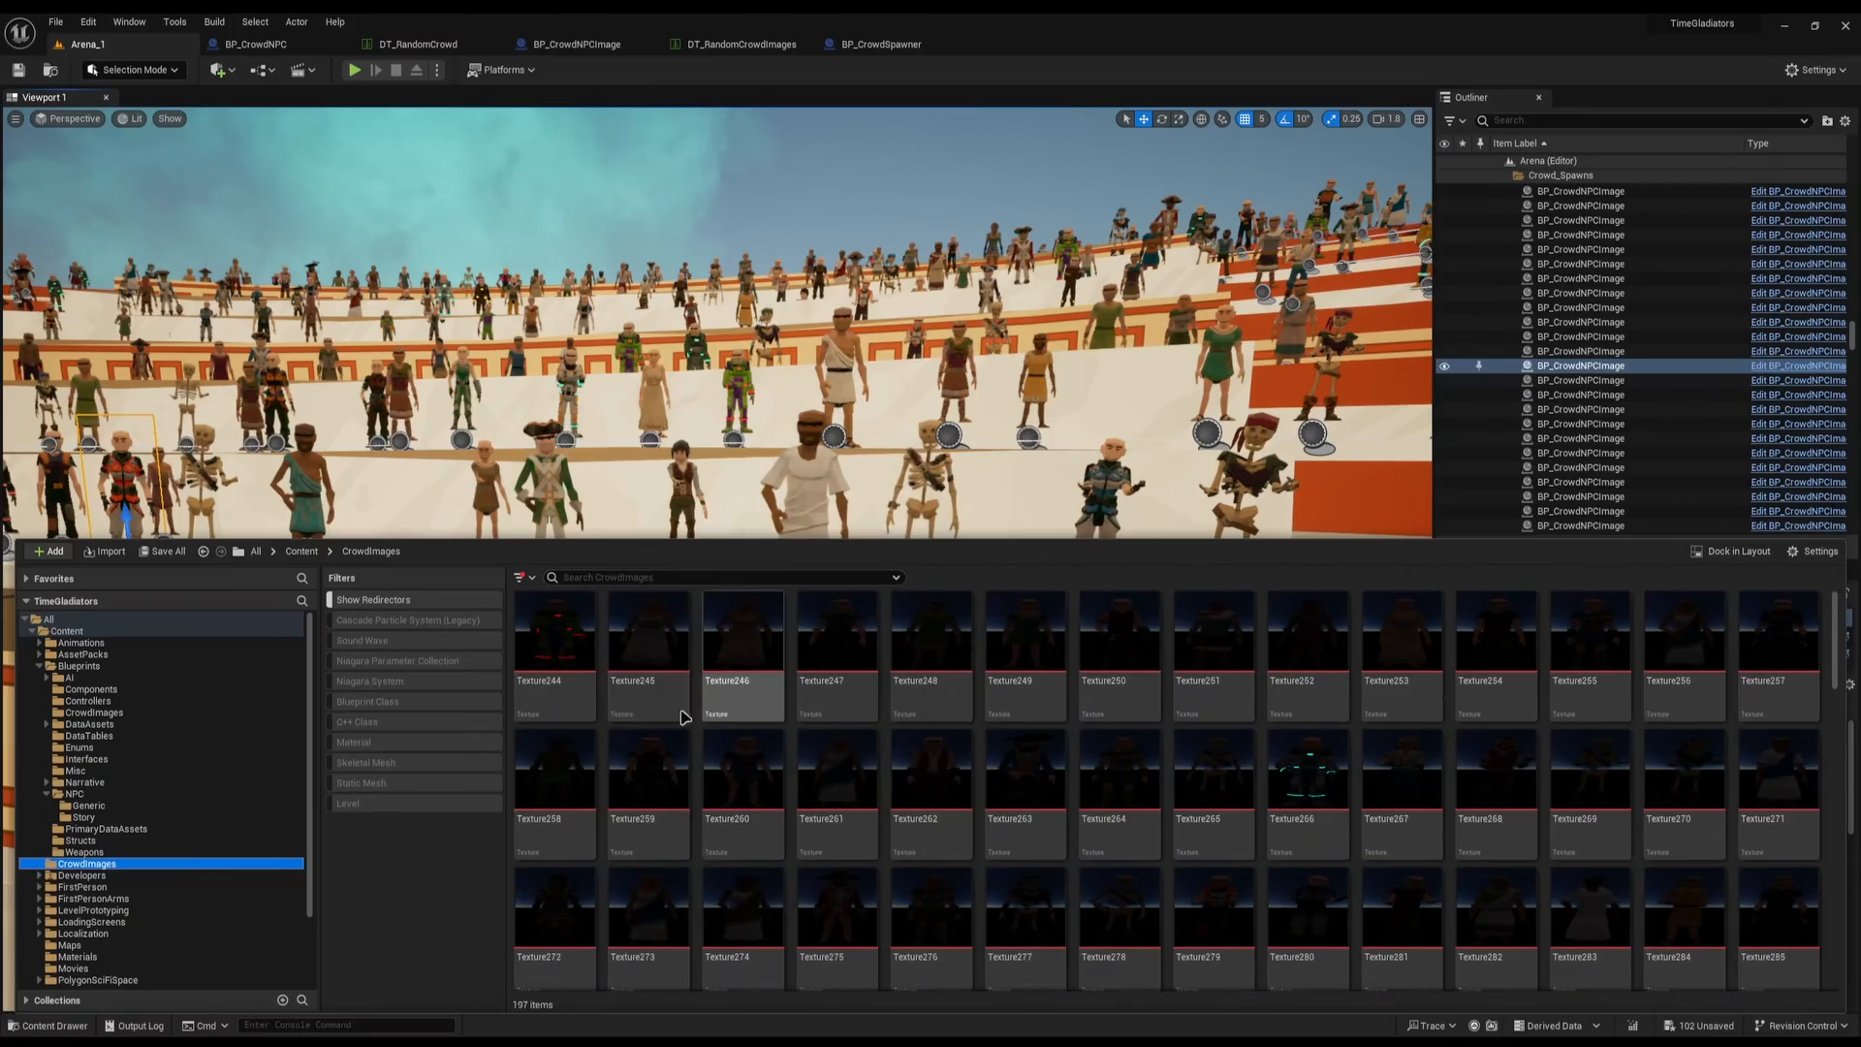
Return to the arena view and look over the crowd tiers beside the large stone dividing wall
{"action": "right_click_drag", "start_coordinate": [574, 422], "coordinate": [1188, 528]}
{"action": "key", "text": "w"}
{"action": "scroll", "coordinate": [1164, 563], "scroll_direction": "down", "scroll_amount": 2}
{"action": "key", "text": "s"}
{"action": "right_click_drag", "start_coordinate": [946, 523], "coordinate": [946, 511]}
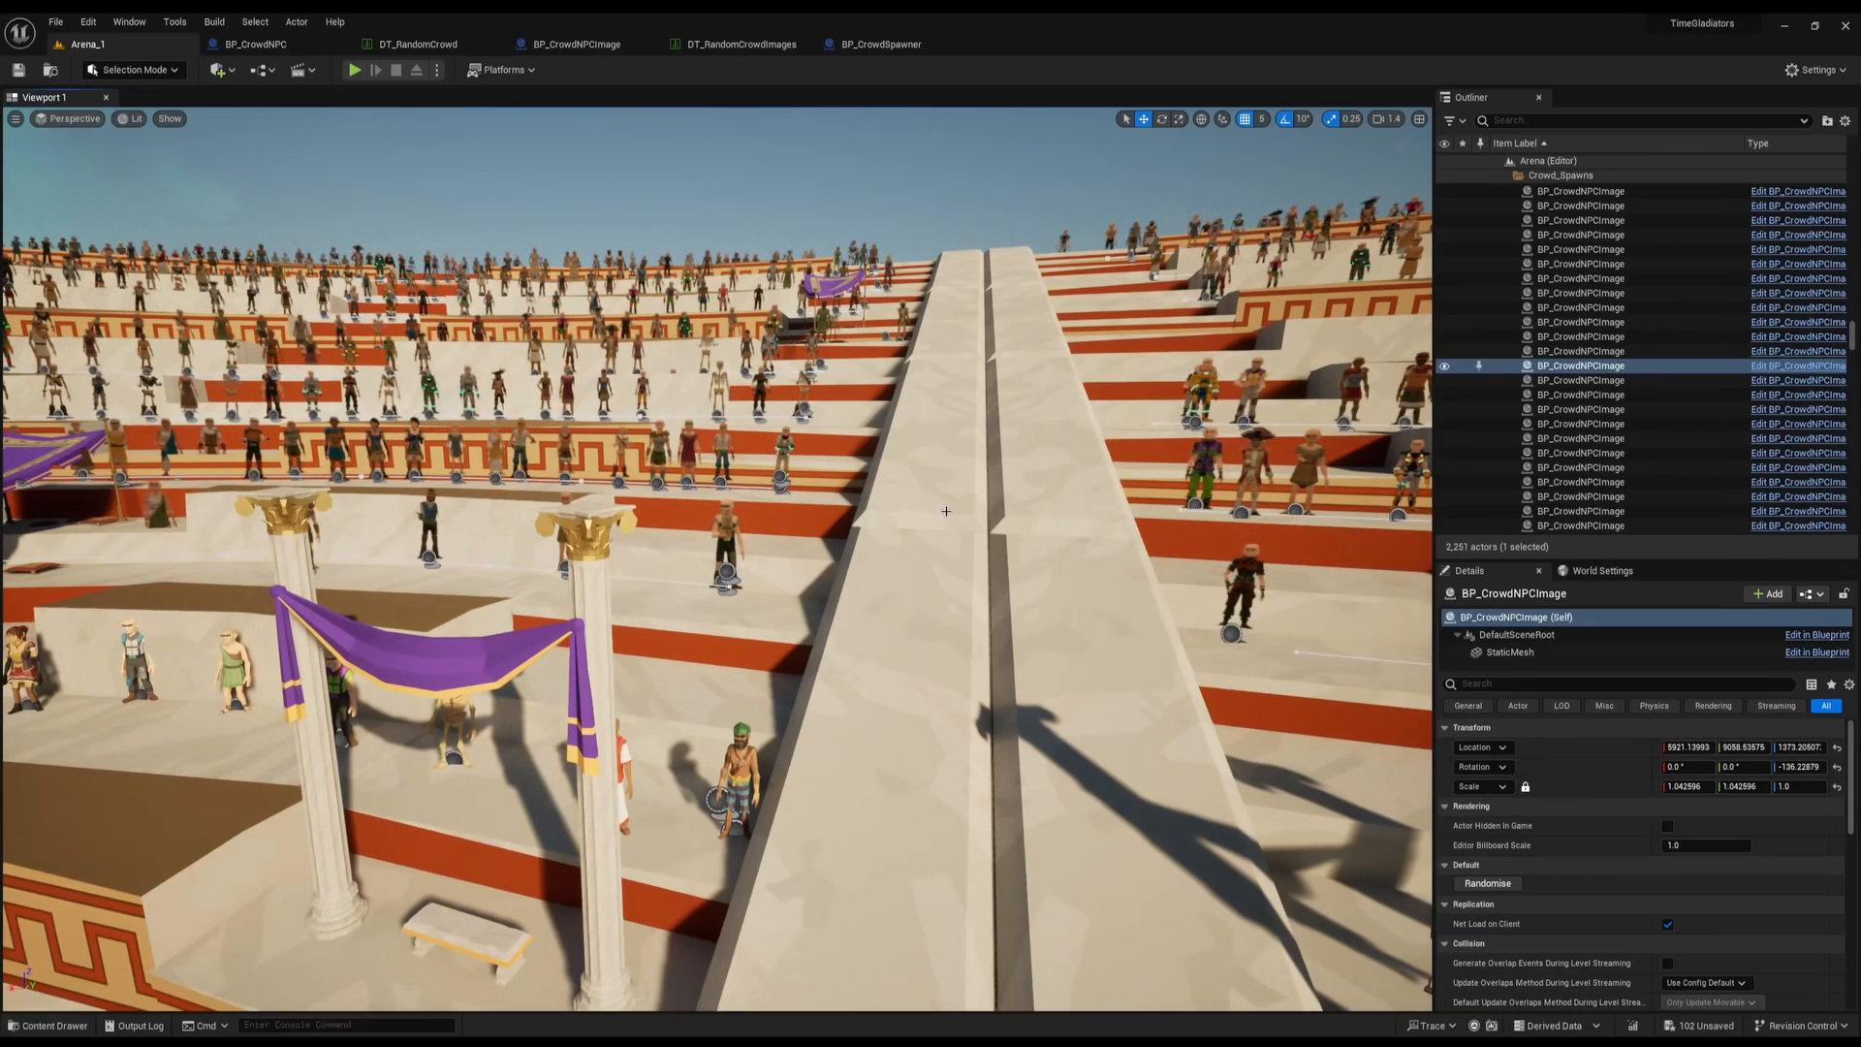
View the crowd around the stone dividing wall down to its ivy-covered base, and select the BP_CrowdNPC figure beside the wall
{"action": "right_click_drag", "start_coordinate": [795, 1001], "coordinate": [756, 992]}
{"action": "key", "text": "ctrl+space"}
{"action": "right_click_drag", "start_coordinate": [743, 439], "coordinate": [840, 479]}
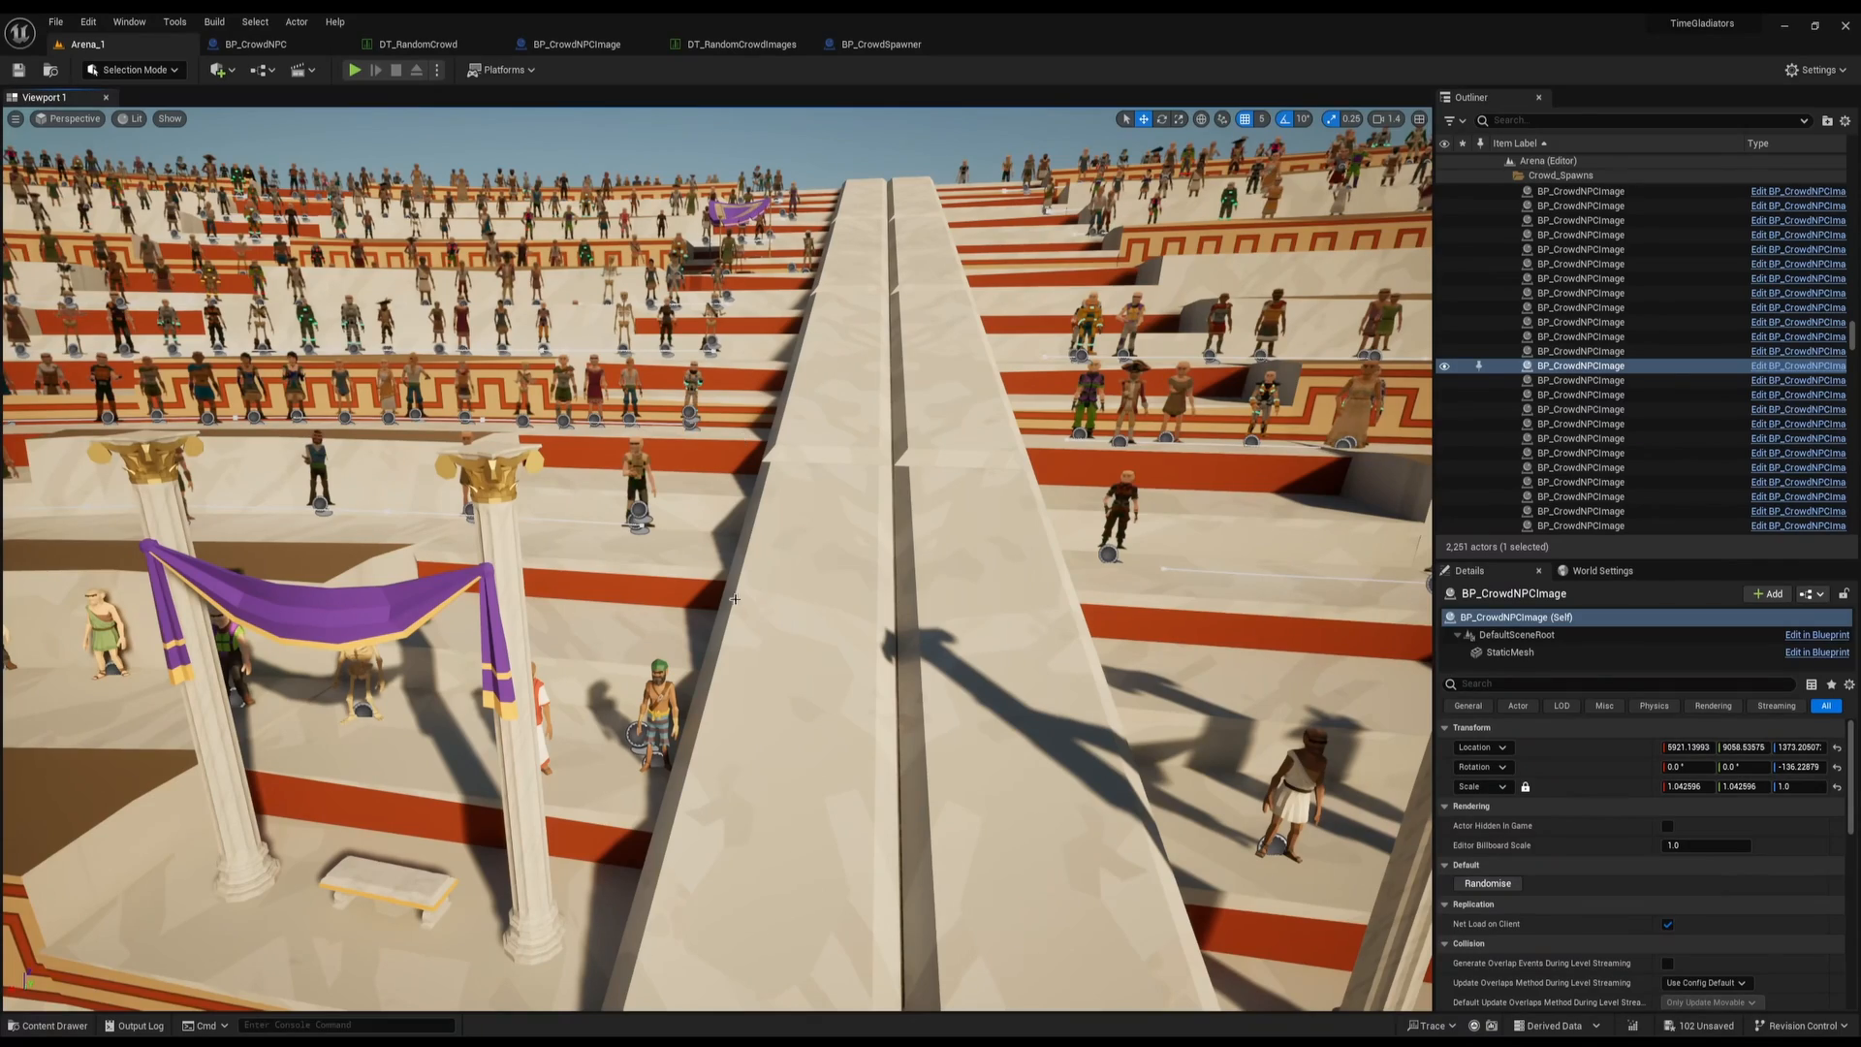
{"action": "mouse_move", "coordinate": [735, 599]}
{"action": "right_mouse_down"}
{"action": "mouse_move", "coordinate": [607, 531]}
{"action": "mouse_move", "coordinate": [698, 536]}
{"action": "mouse_move", "coordinate": [727, 579]}
{"action": "right_mouse_up"}
{"action": "key", "text": "w"}
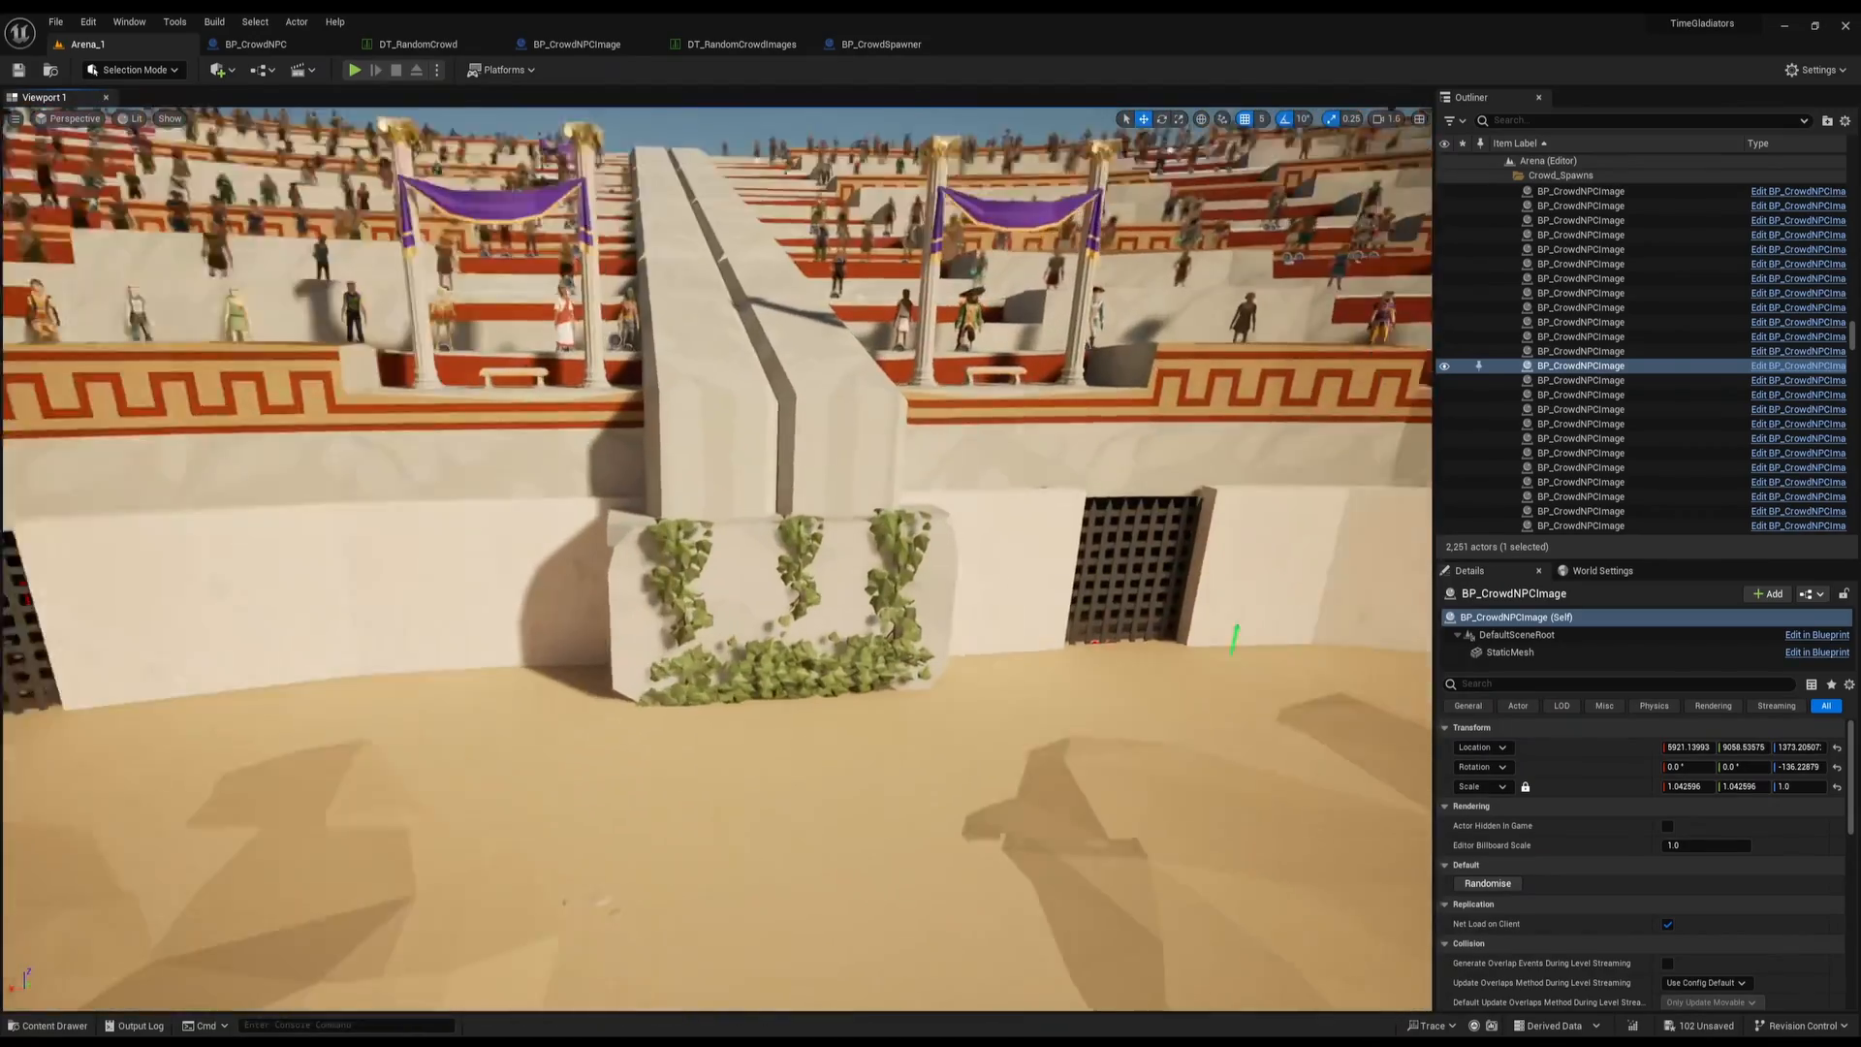
{"action": "key", "text": "ctrl+space"}
{"action": "key", "text": "ctrl+space"}
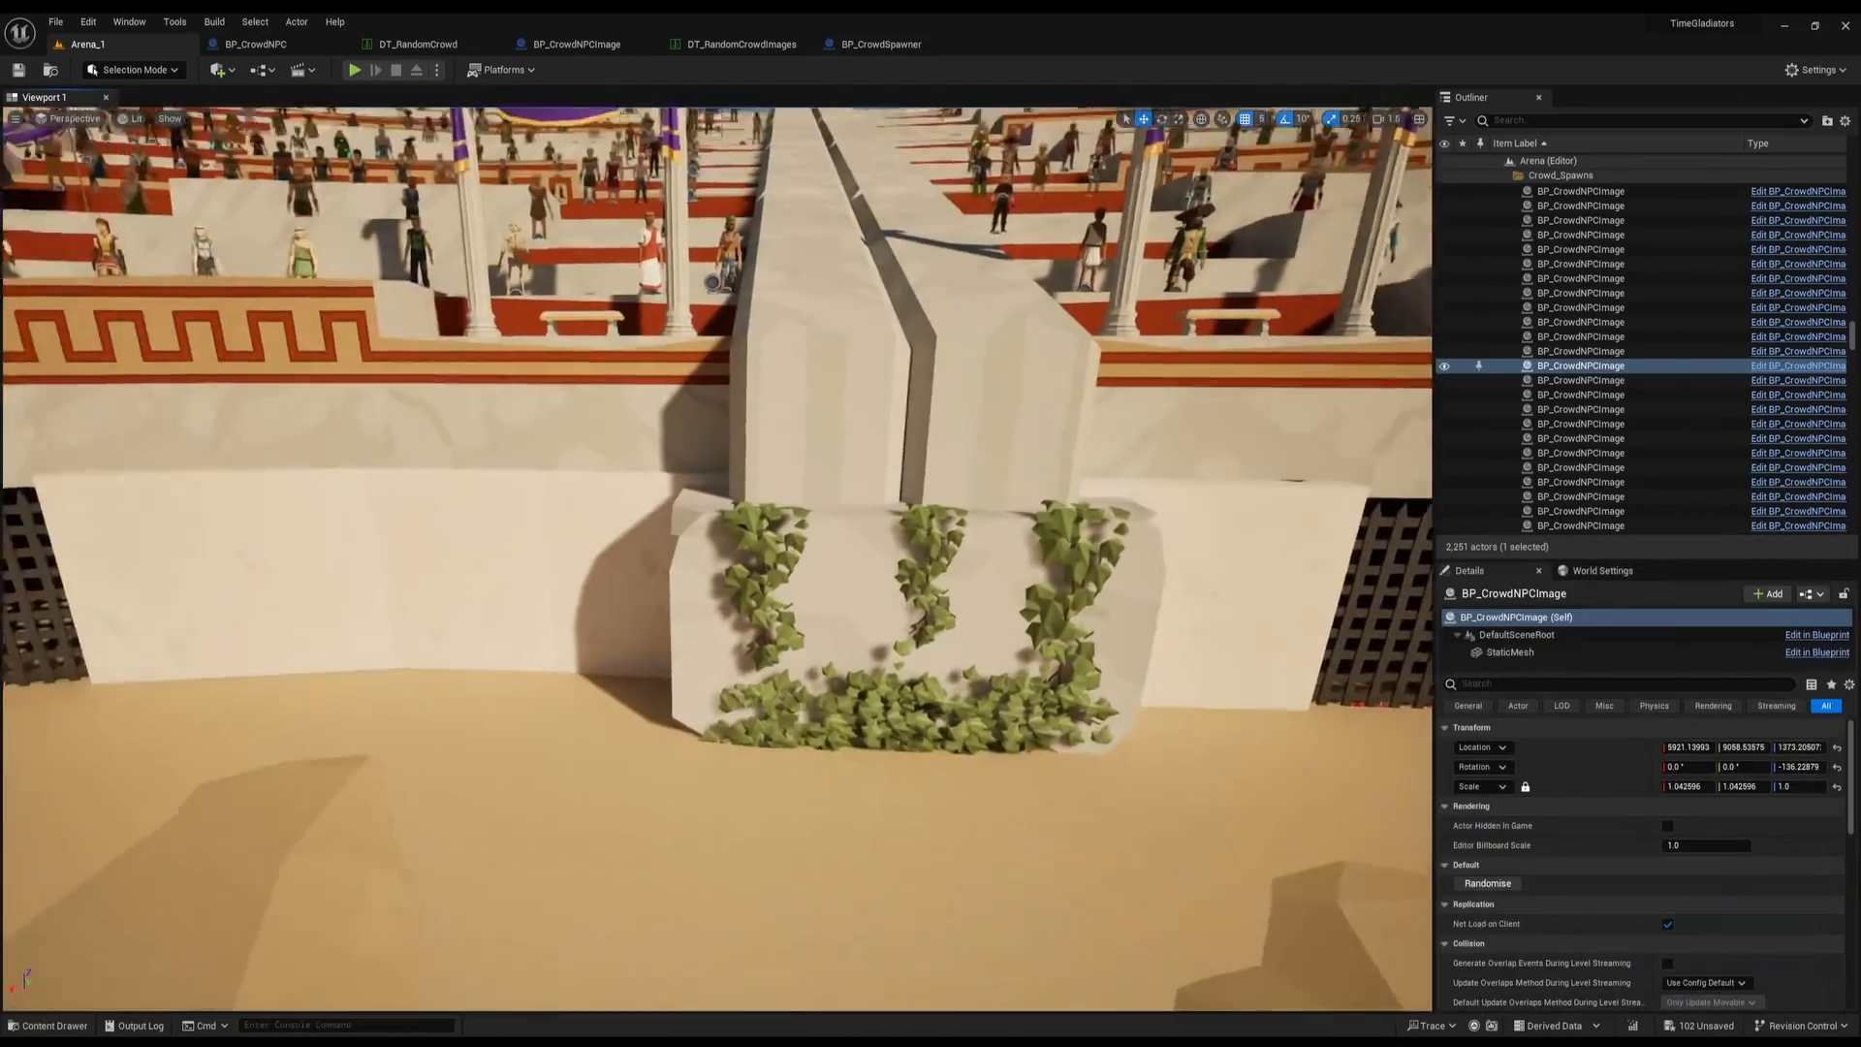
{"action": "right_click_drag", "start_coordinate": [548, 182], "coordinate": [613, 181]}
{"action": "left_click", "coordinate": [580, 281]}
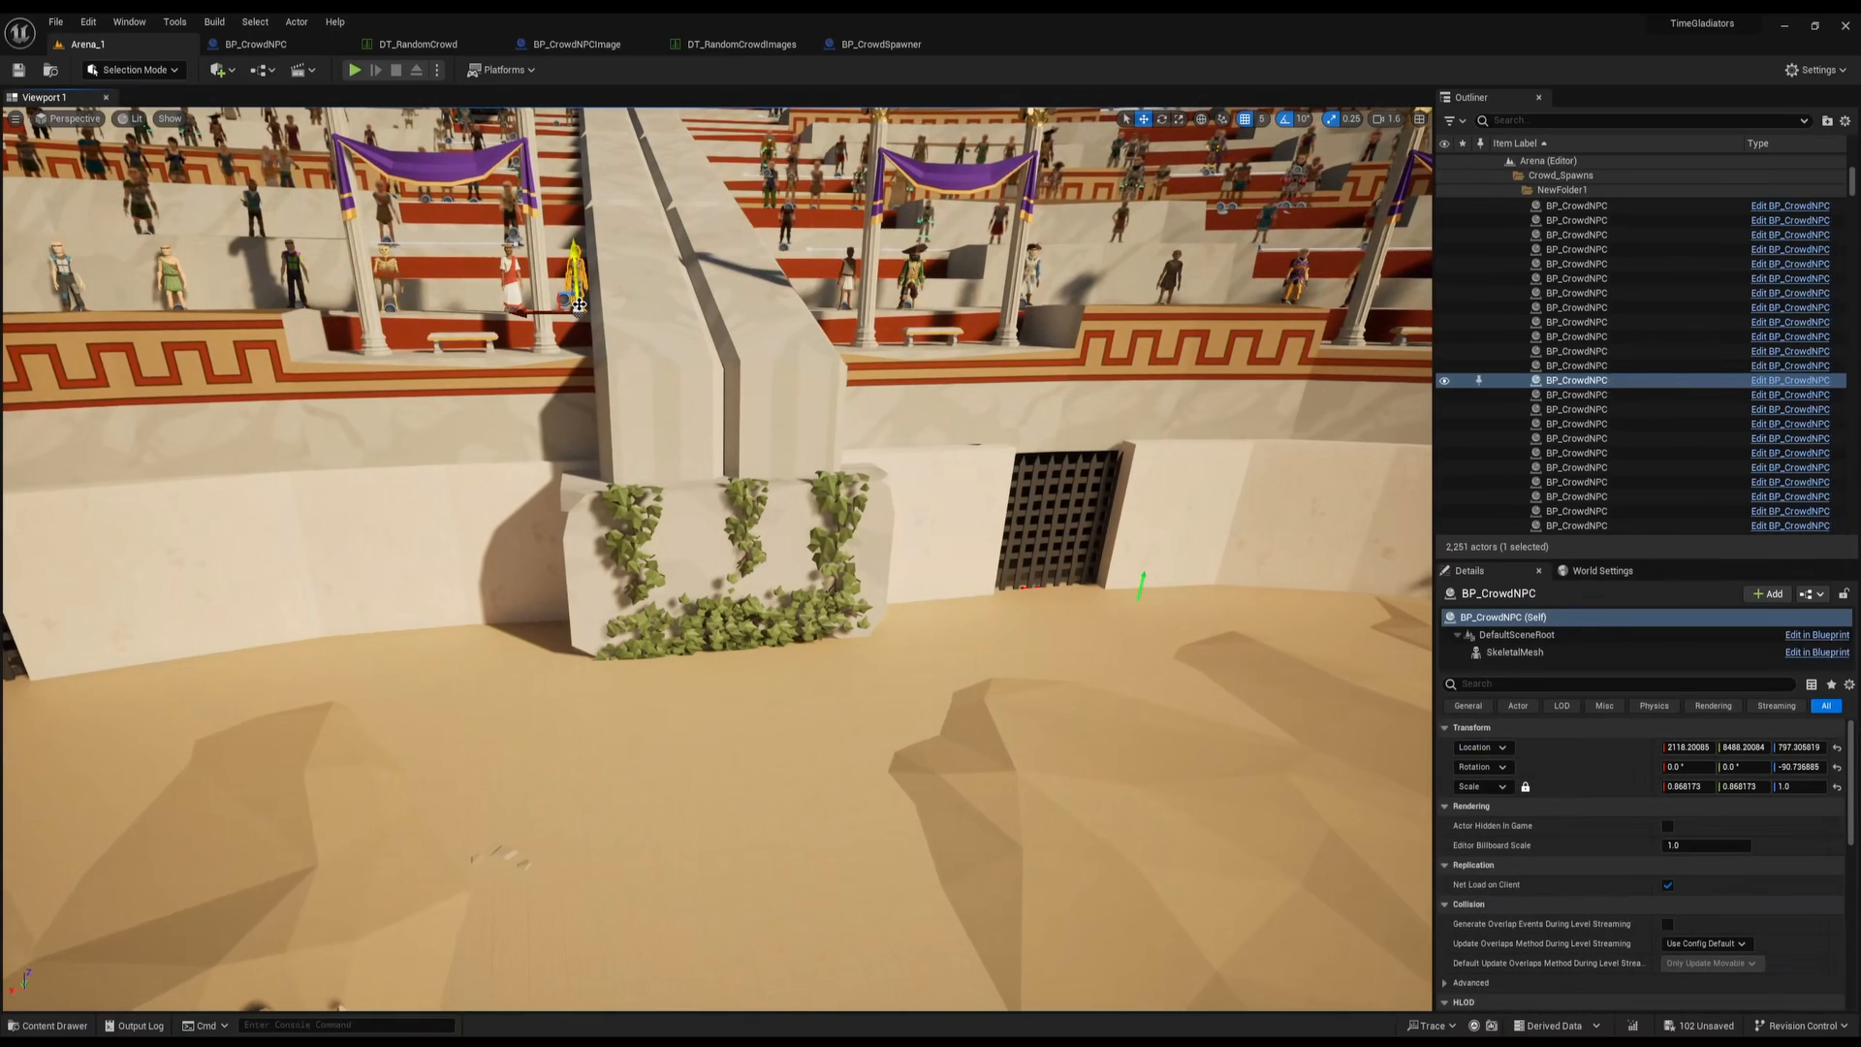
Place a BP_CrowdNPC on the arena floor in front of the ivy-covered wall base and rotate it to about -90° around Z
{"action": "key", "text": "ctrl+space"}
{"action": "left_click_drag", "start_coordinate": [540, 643], "coordinate": [743, 697]}
{"action": "key", "text": "e"}
{"action": "left_click_drag", "start_coordinate": [717, 742], "coordinate": [785, 745]}
{"action": "left_click_drag", "start_coordinate": [785, 745], "coordinate": [795, 744]}
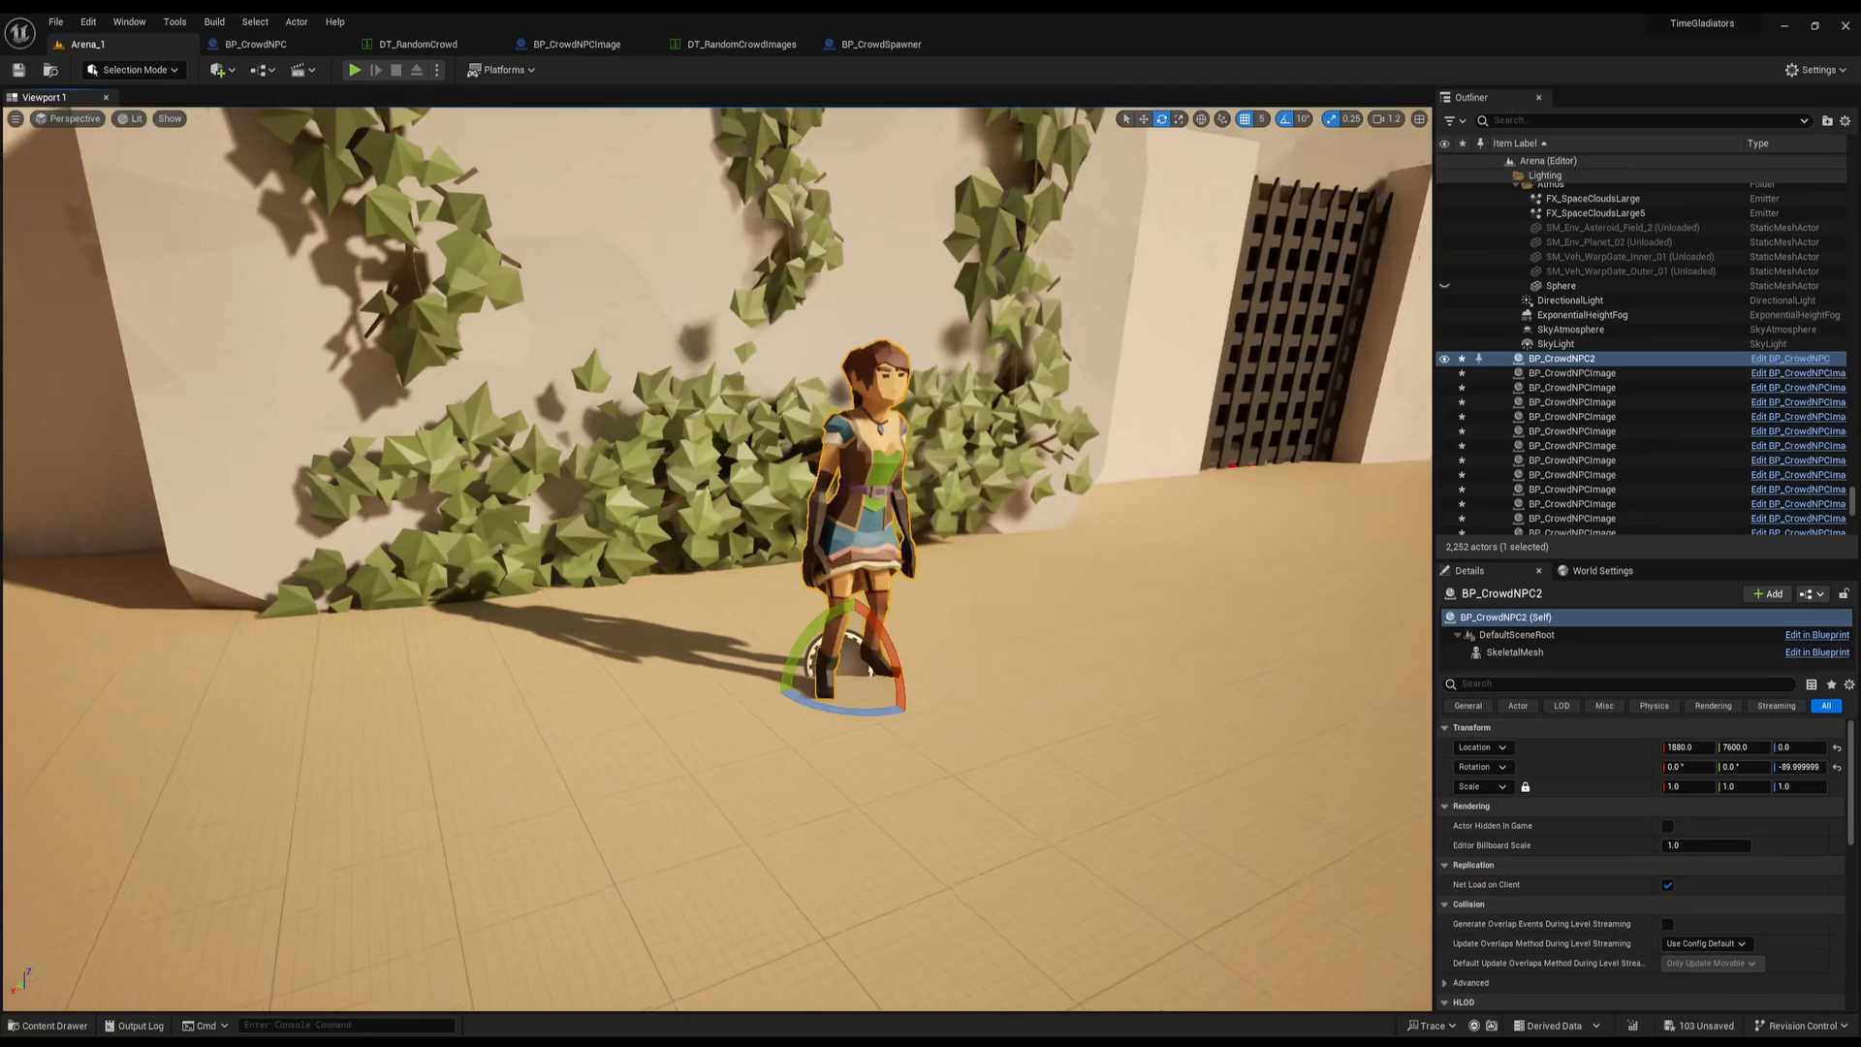
{"action": "key", "text": "d"}
{"action": "right_click_drag", "start_coordinate": [865, 617], "coordinate": [760, 620]}
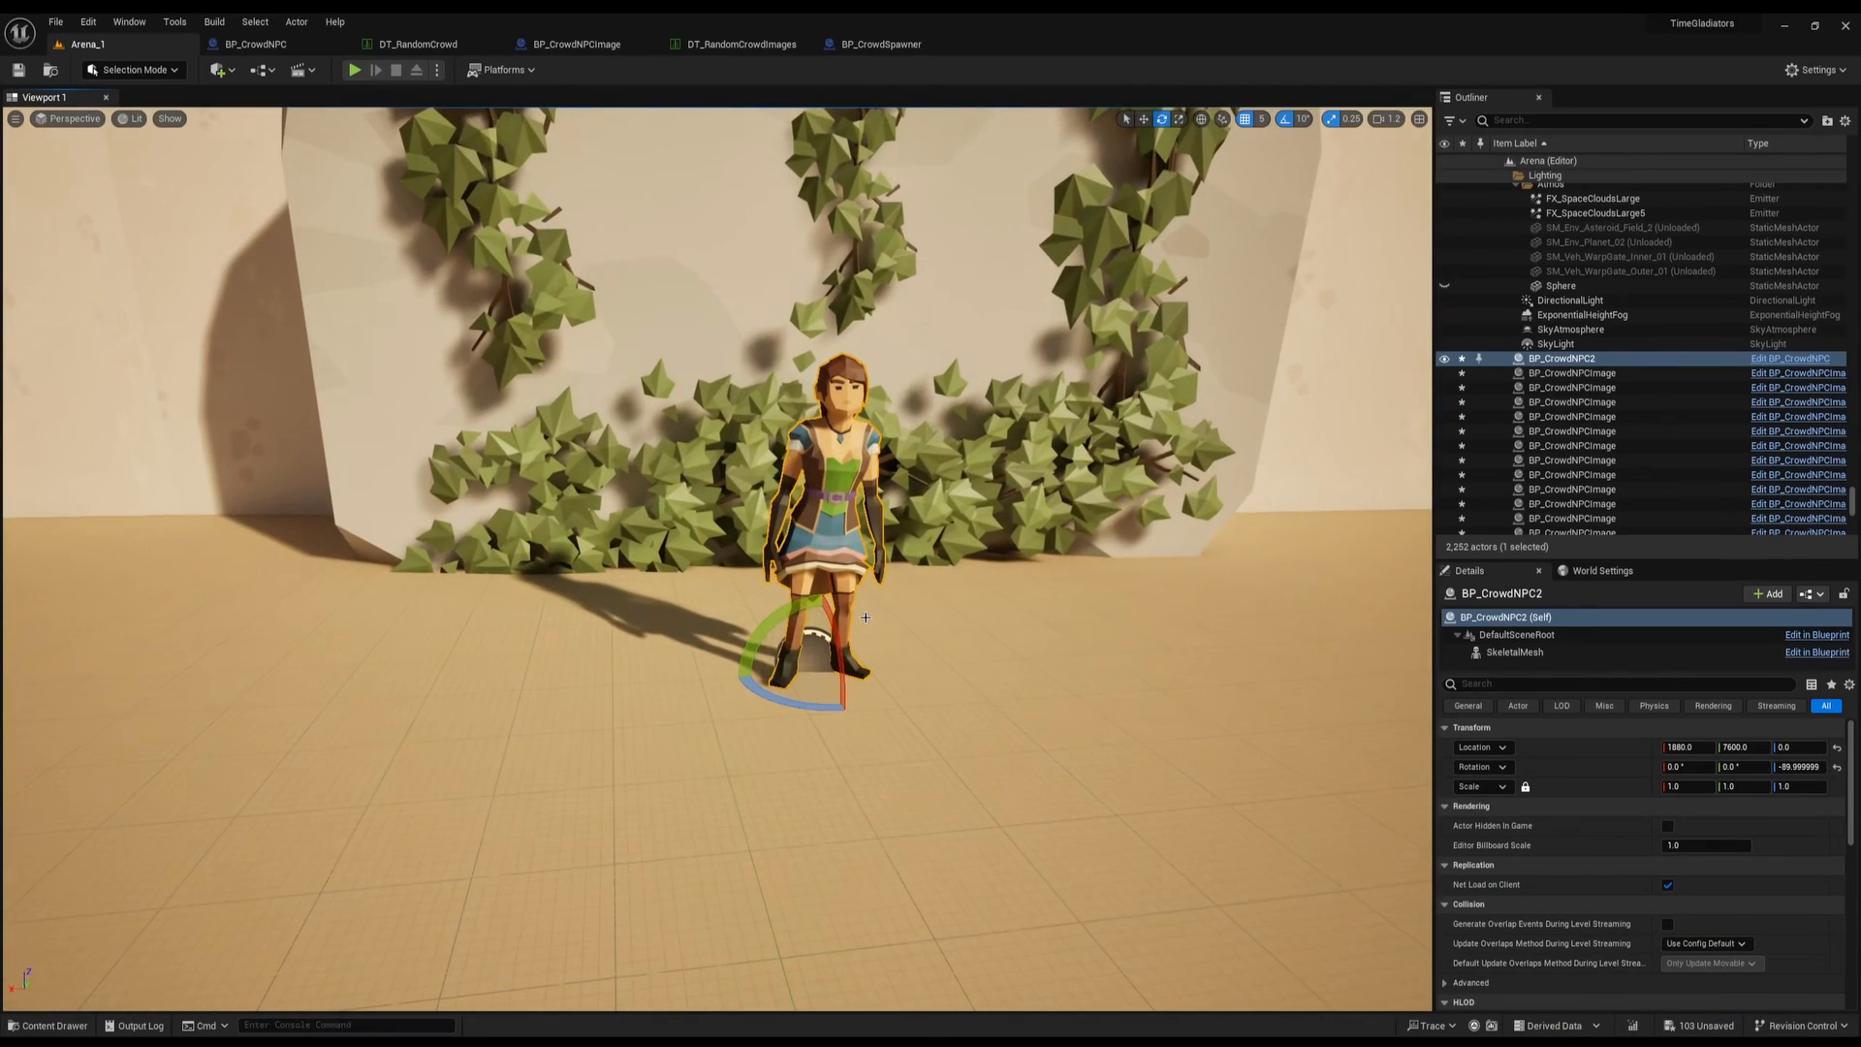
{"action": "scroll", "coordinate": [683, 410], "scroll_direction": "down", "scroll_amount": 3}
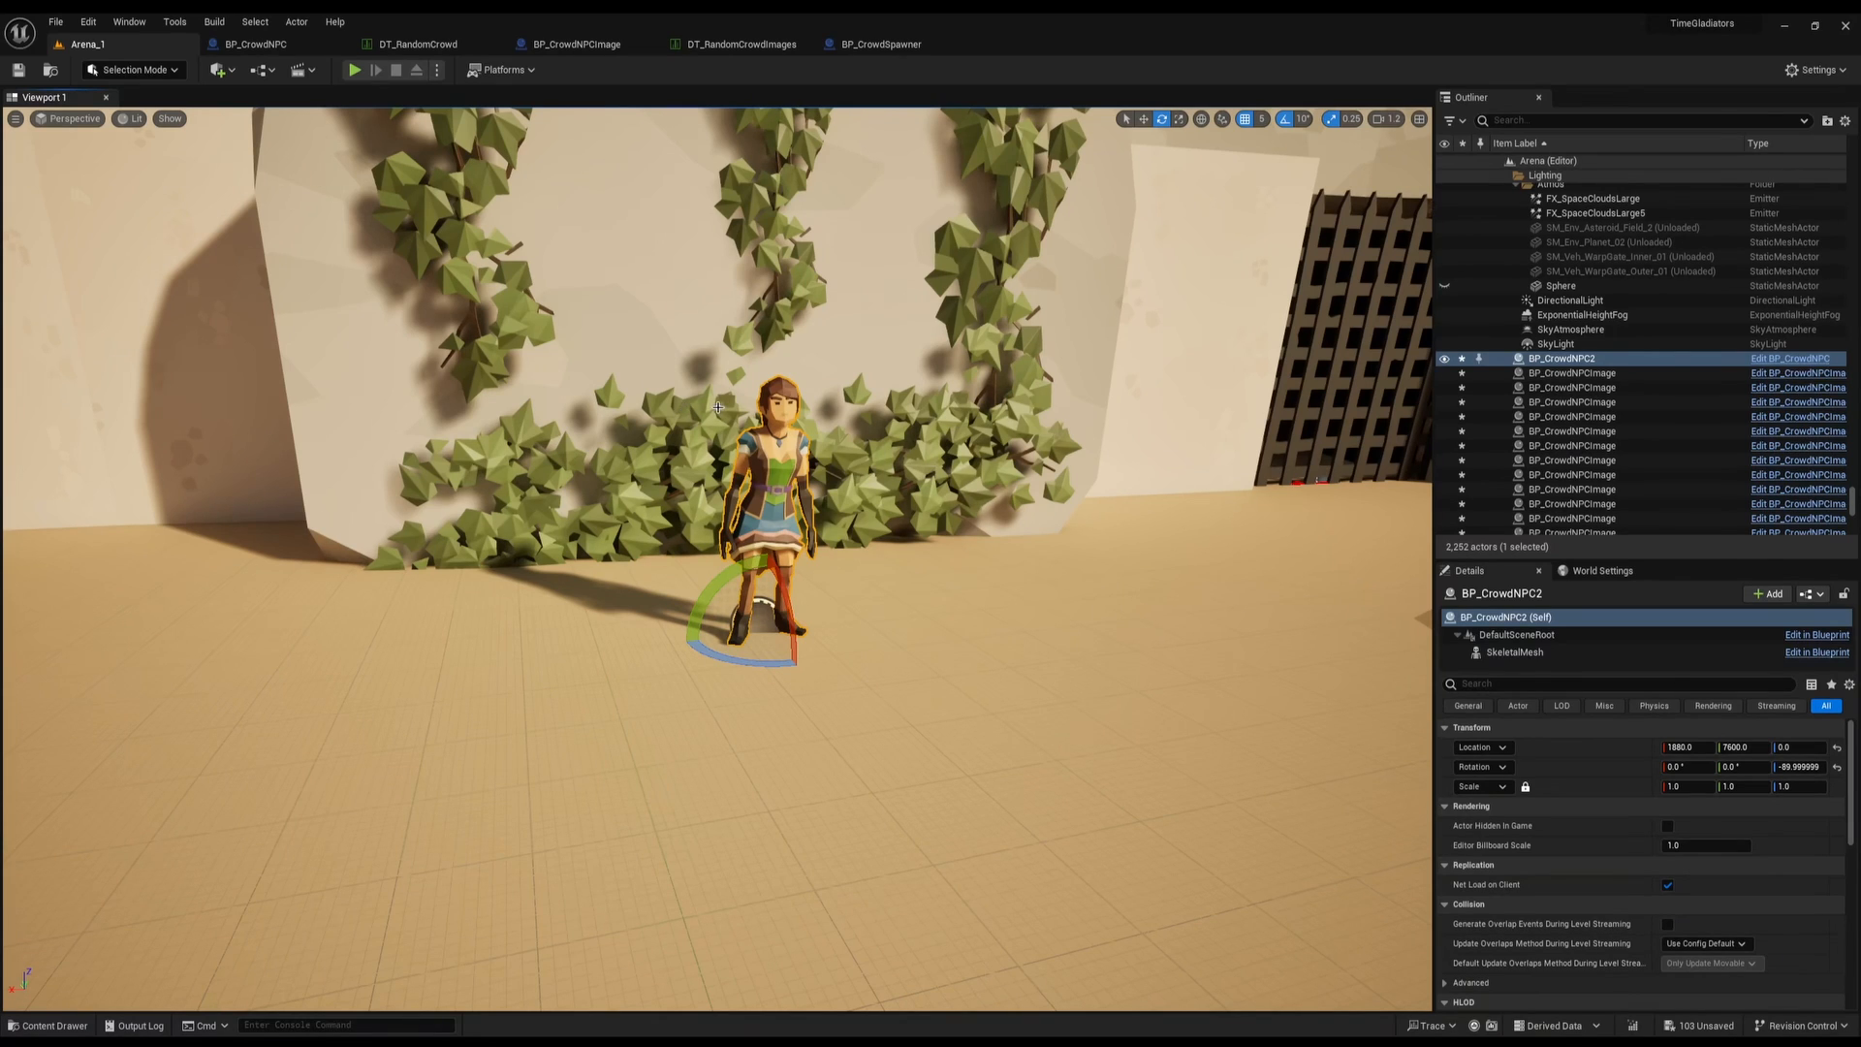
Examine the crowd seated in the arena stands, returning to the selected crowd NPC on the sand
{"action": "key", "text": "s"}
{"action": "right_click_drag", "start_coordinate": [717, 407], "coordinate": [902, 411]}
{"action": "key", "text": "w"}
{"action": "scroll", "coordinate": [718, 407], "scroll_direction": "up", "scroll_amount": 1}
{"action": "key", "text": "d"}
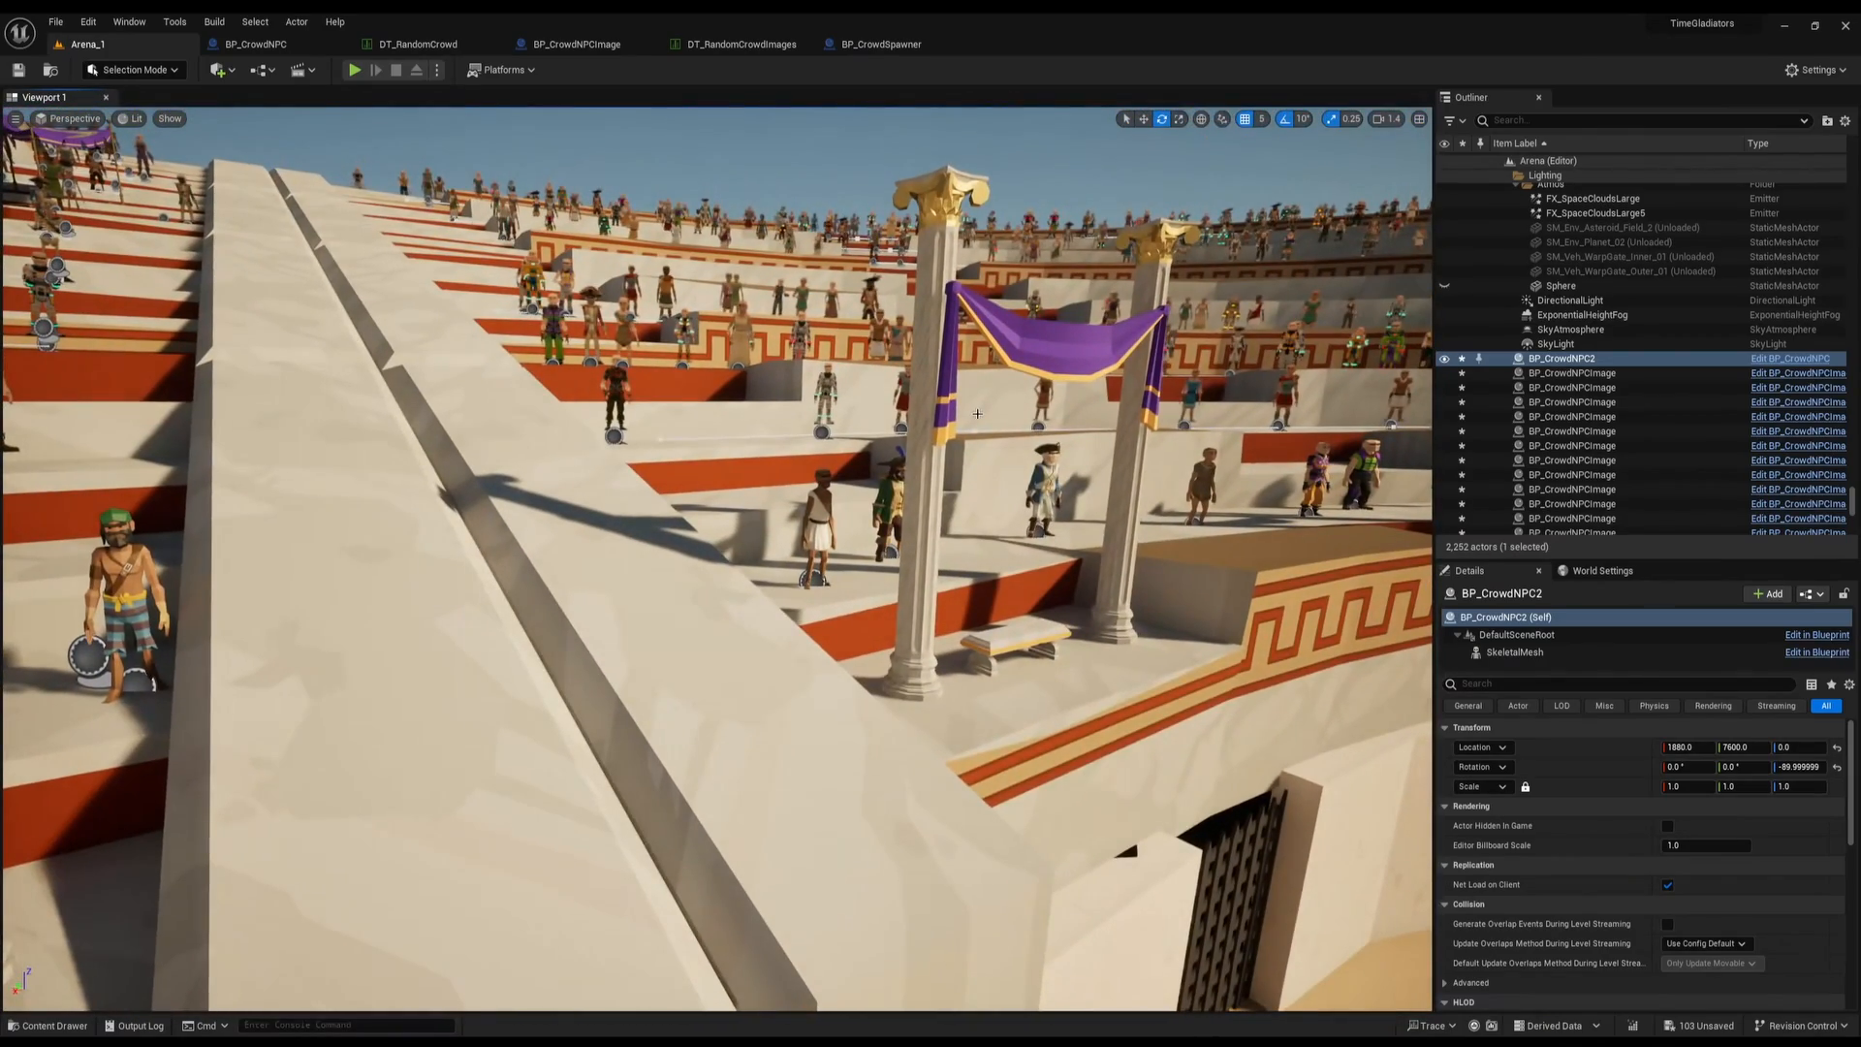
{"action": "key", "text": "s"}
{"action": "right_click_drag", "start_coordinate": [977, 414], "coordinate": [906, 664]}
{"action": "key", "text": "w"}
{"action": "scroll", "coordinate": [911, 649], "scroll_direction": "down", "scroll_amount": 2}
{"action": "right_click_drag", "start_coordinate": [900, 558], "coordinate": [901, 558]}
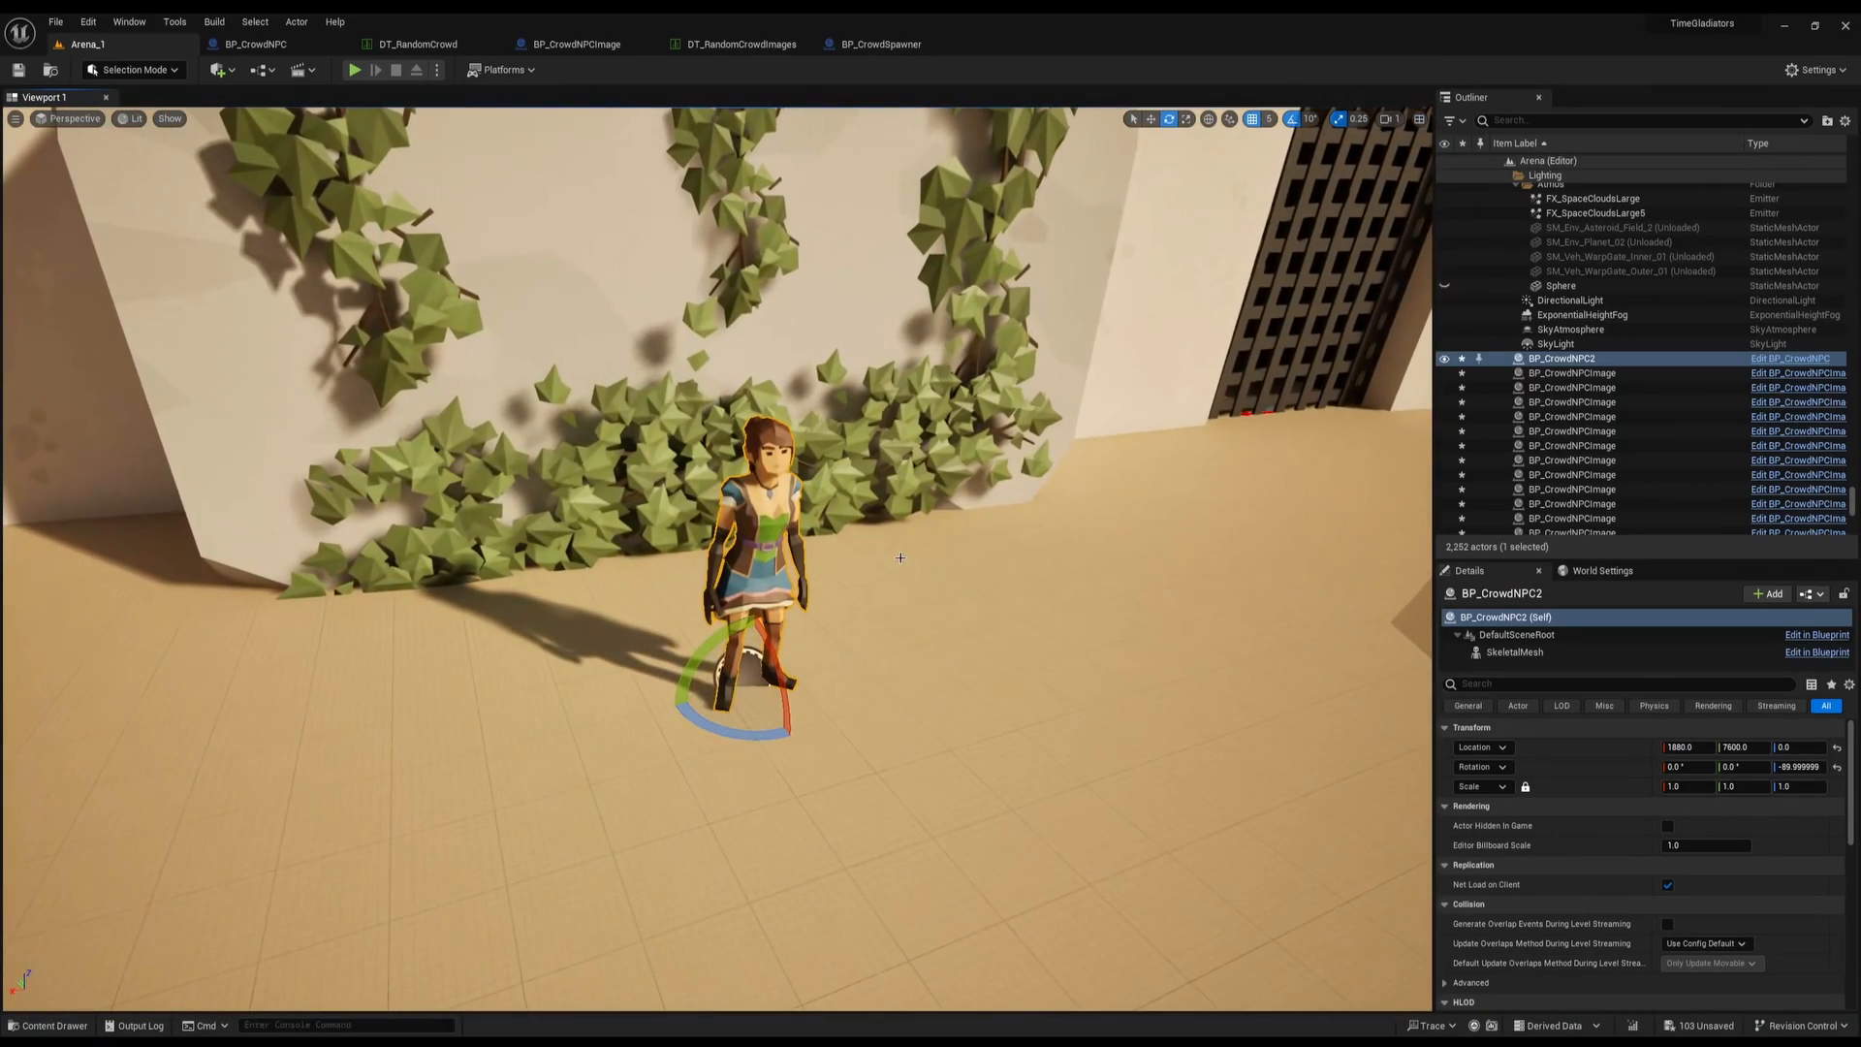
Place a BP_EquipmentCapture actor at the crowd NPC's location (1880, 7600, 0) and rotate it about -90° around Z
{"action": "key", "text": "ctrl+space"}
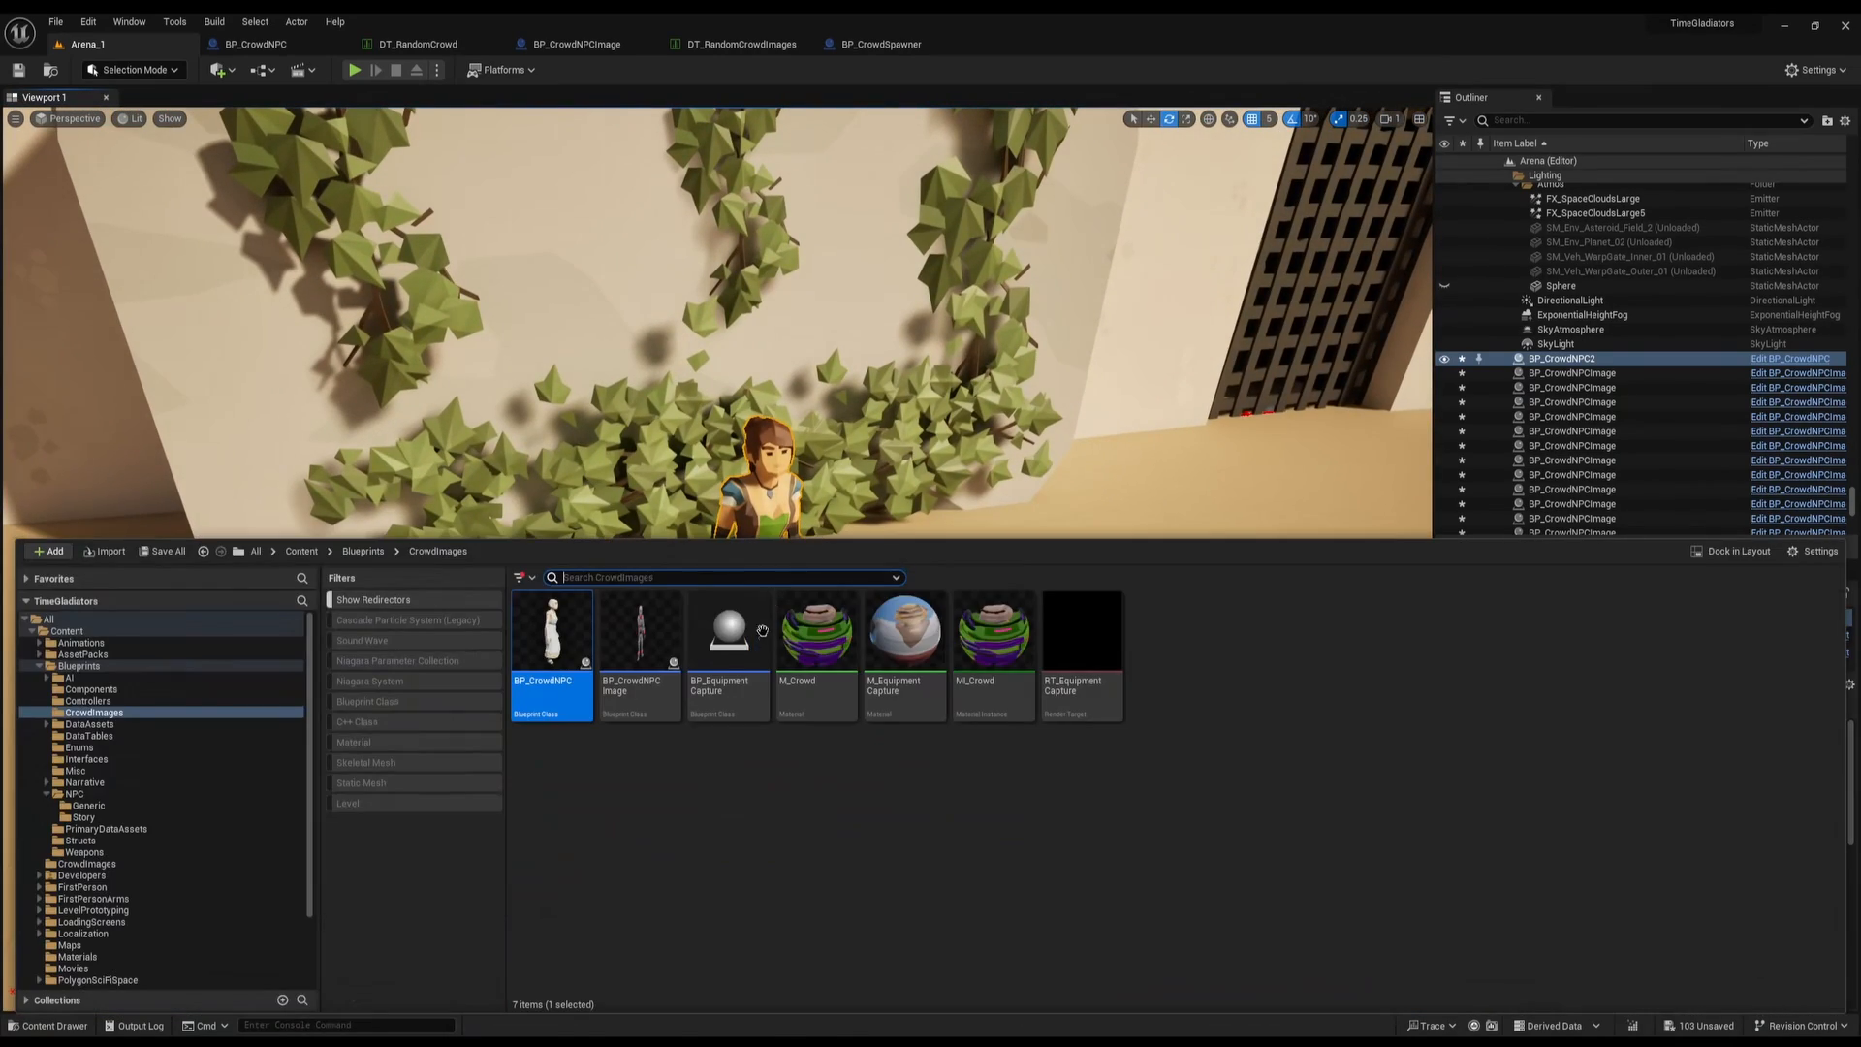
{"action": "left_click", "coordinate": [805, 471]}
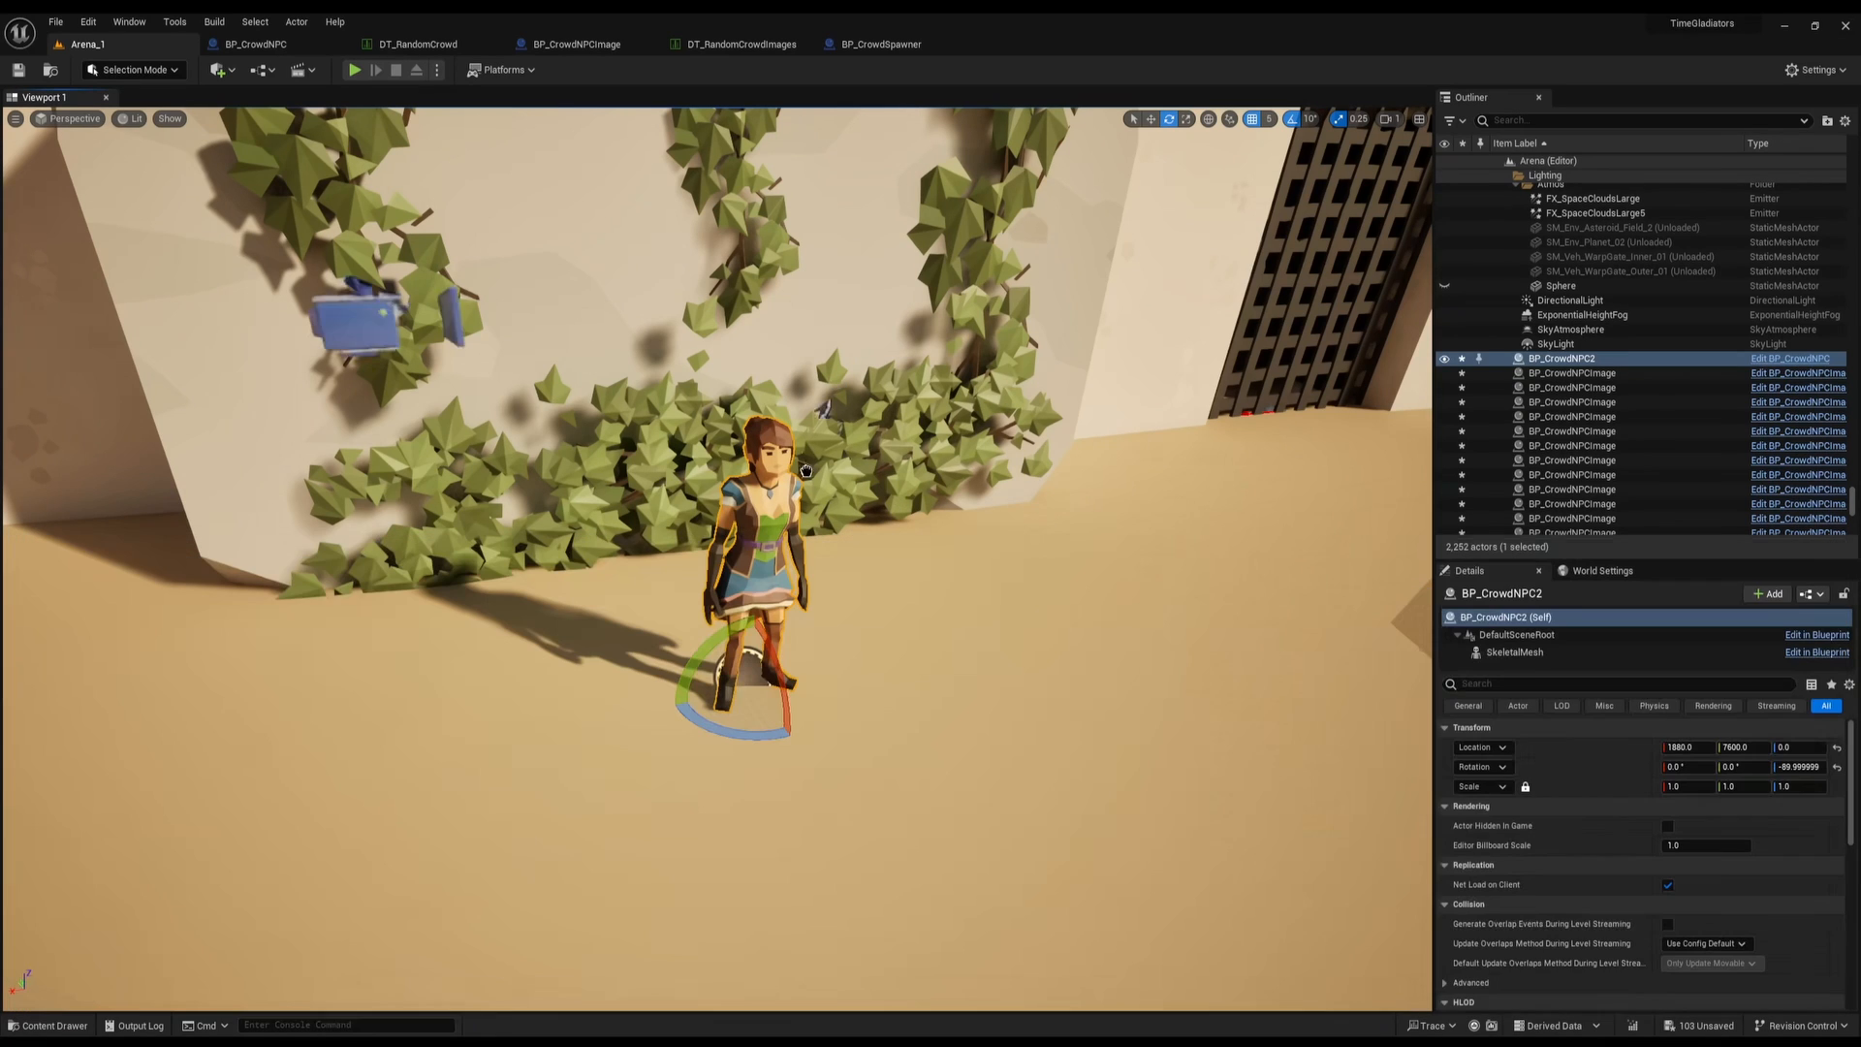
{"action": "left_click_drag", "start_coordinate": [805, 471], "coordinate": [751, 676]}
{"action": "right_click_drag", "start_coordinate": [751, 676], "coordinate": [711, 695]}
{"action": "scroll", "coordinate": [681, 700], "scroll_direction": "up", "scroll_amount": 3}
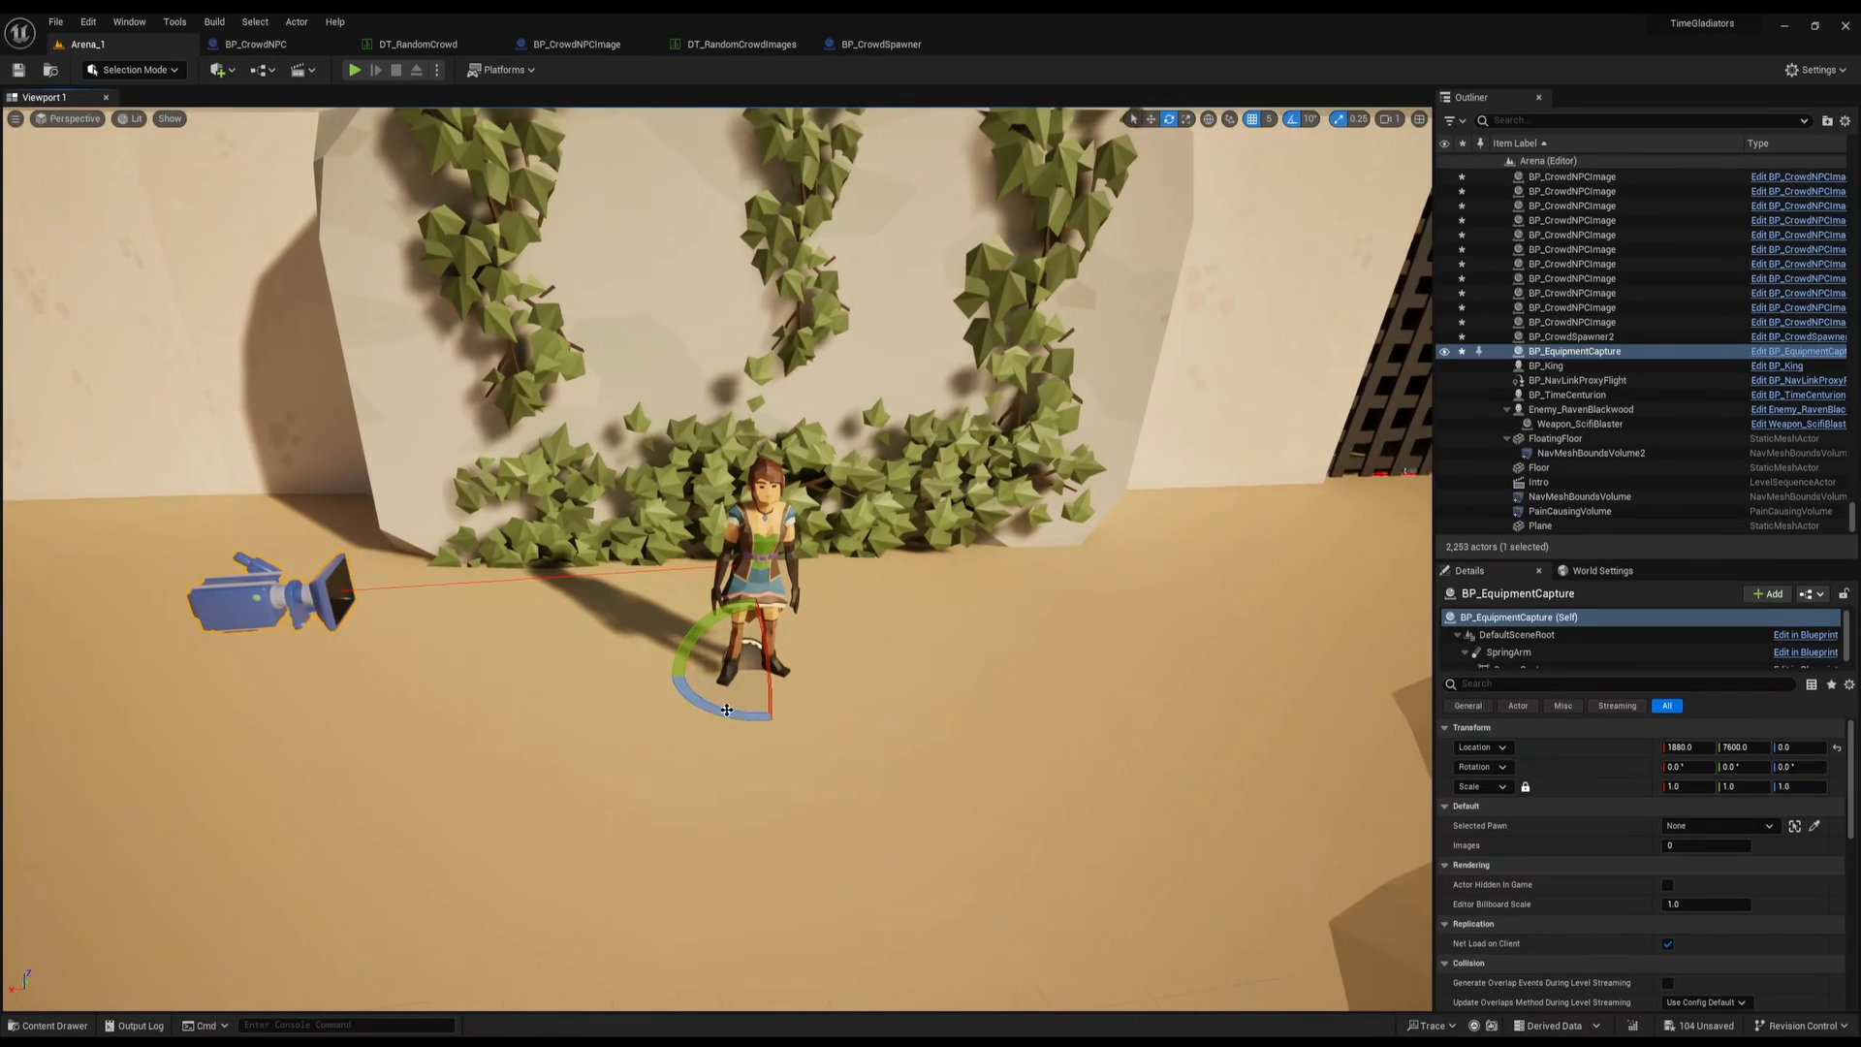
{"action": "left_click_drag", "start_coordinate": [681, 699], "coordinate": [771, 721]}
{"action": "right_click_drag", "start_coordinate": [771, 721], "coordinate": [540, 560]}
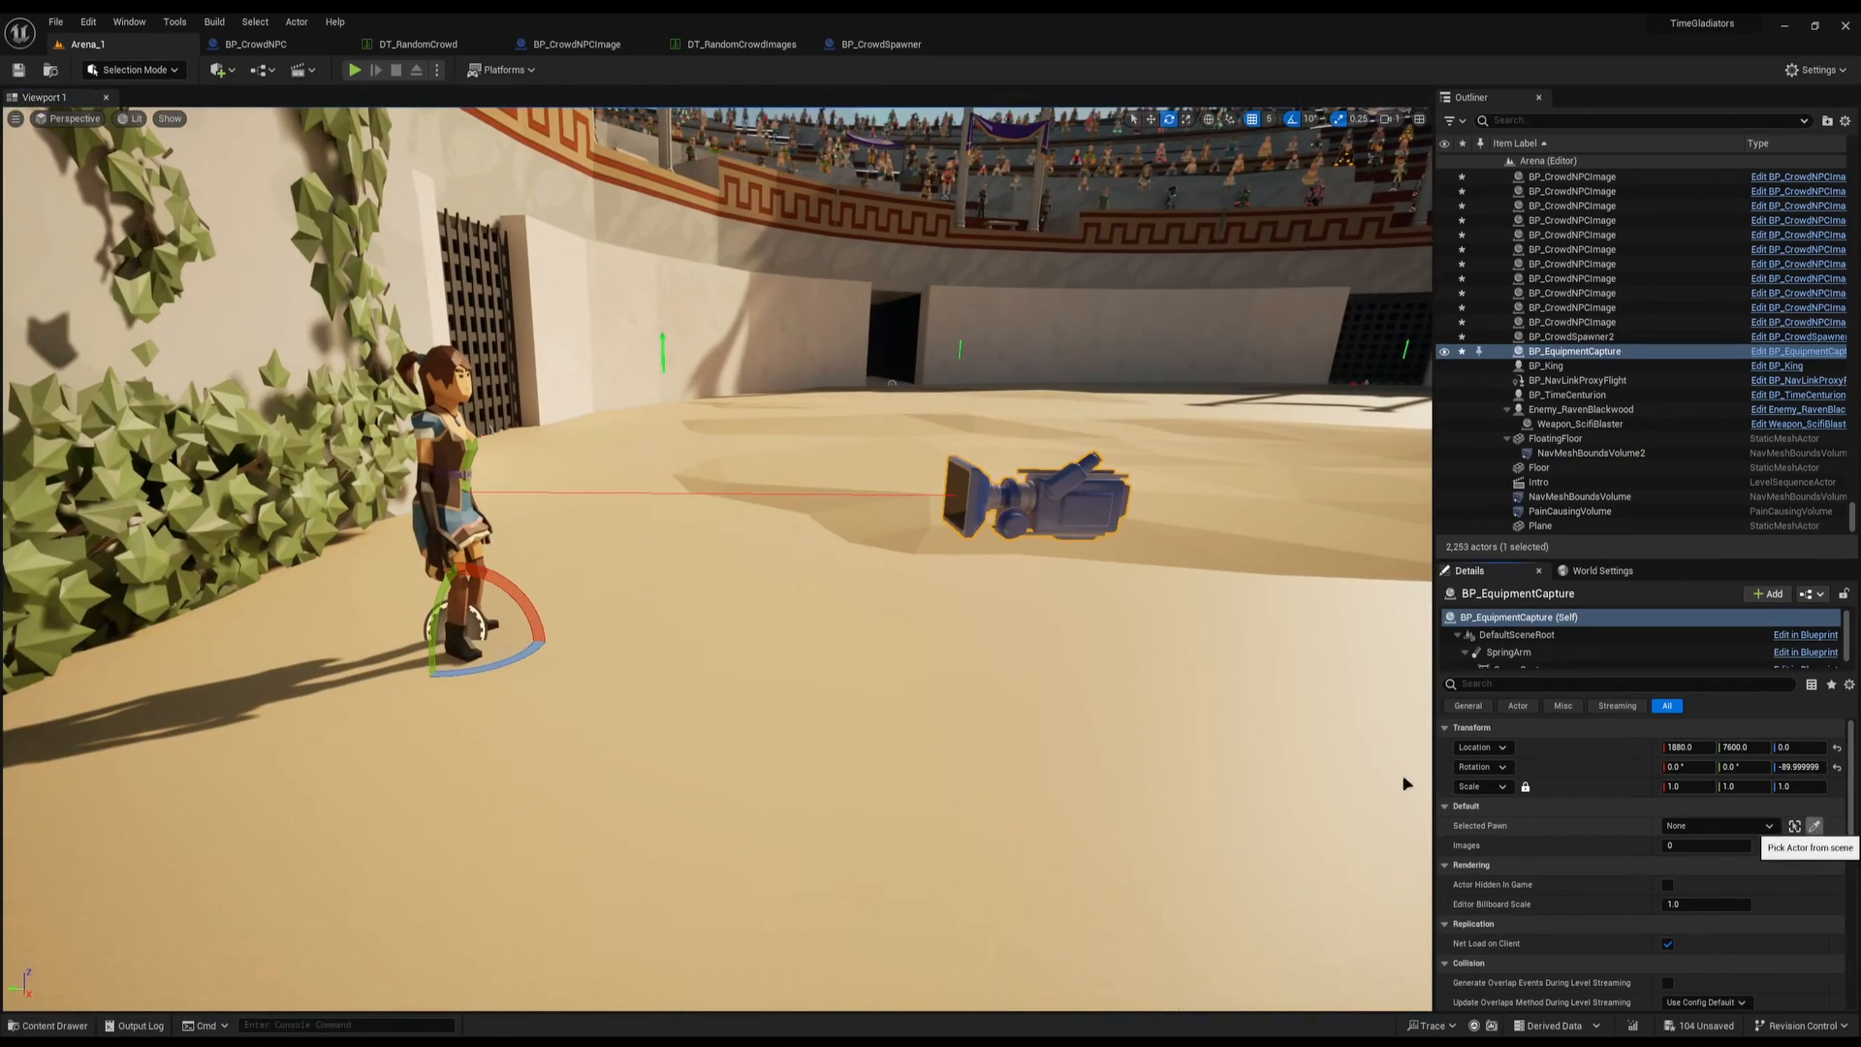
Set the capture actor's Selected Pawn to BP_CrowdNPC2 and its Images value to 400
{"action": "left_click", "coordinate": [431, 456]}
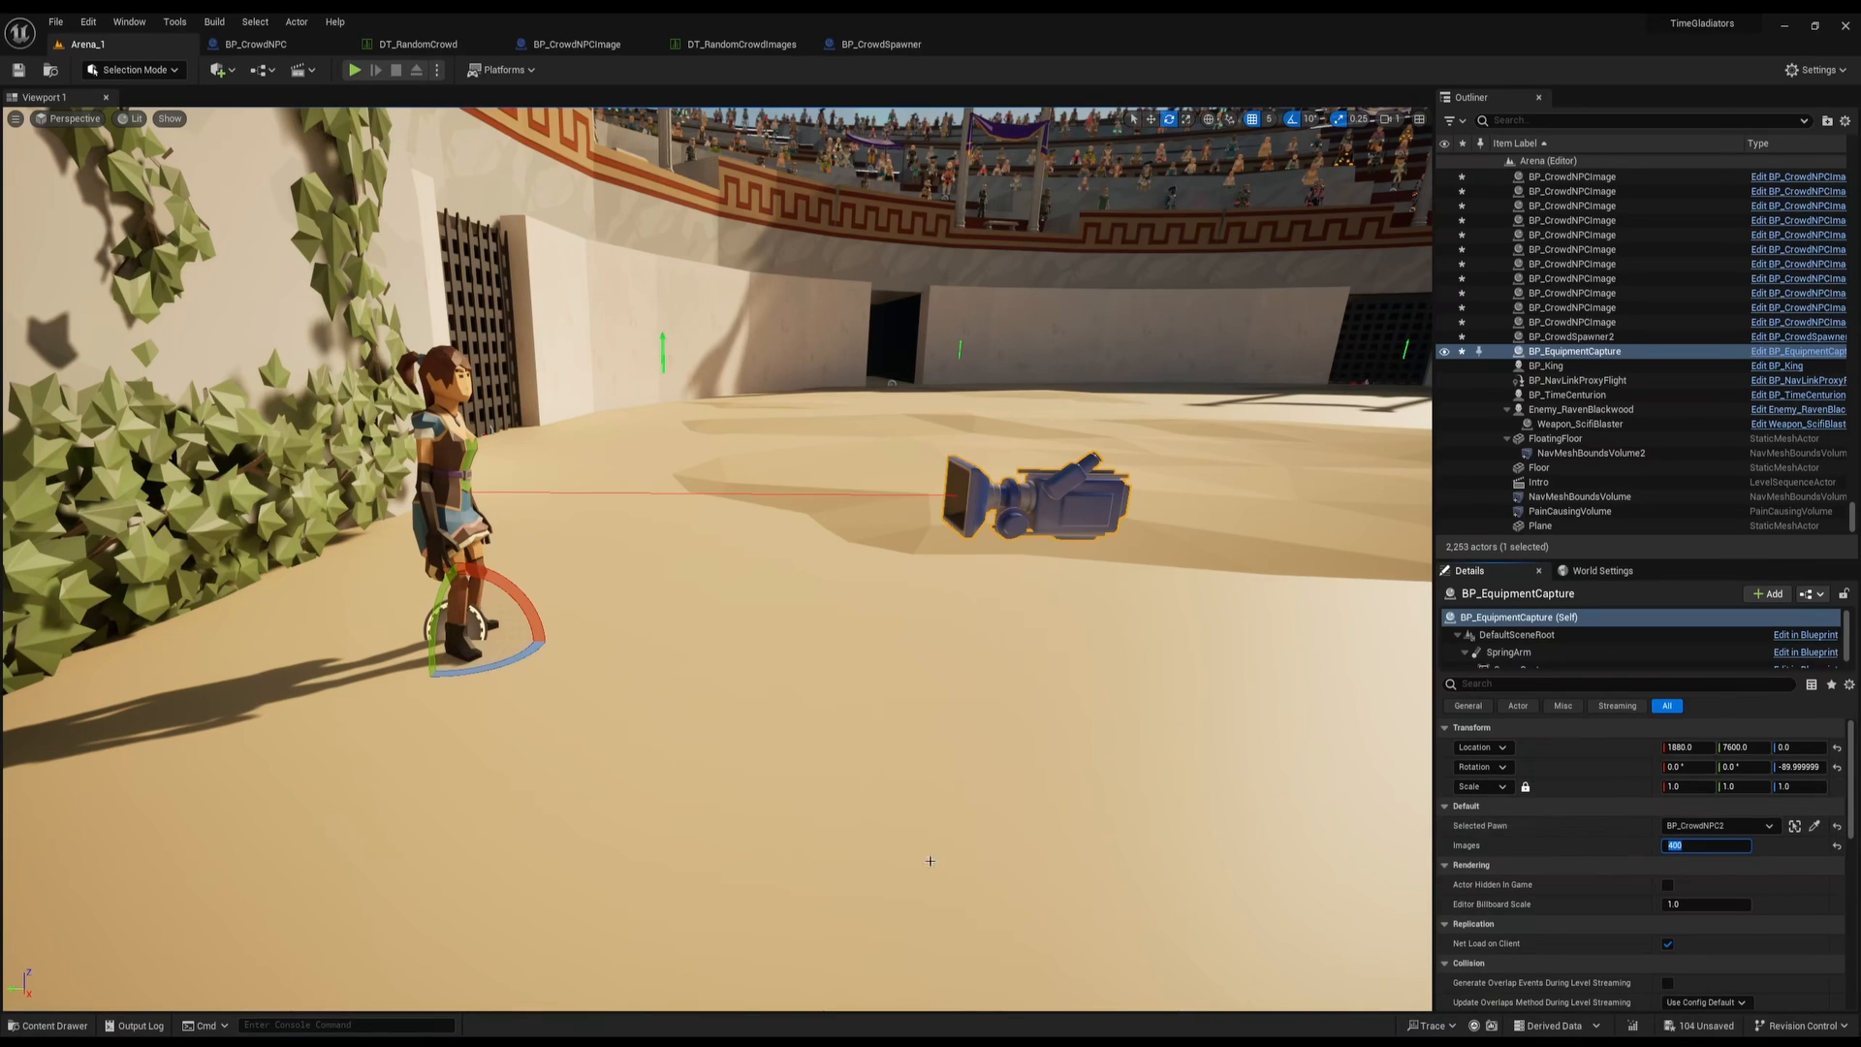
{"action": "right_click_drag", "start_coordinate": [992, 601], "coordinate": [981, 589]}
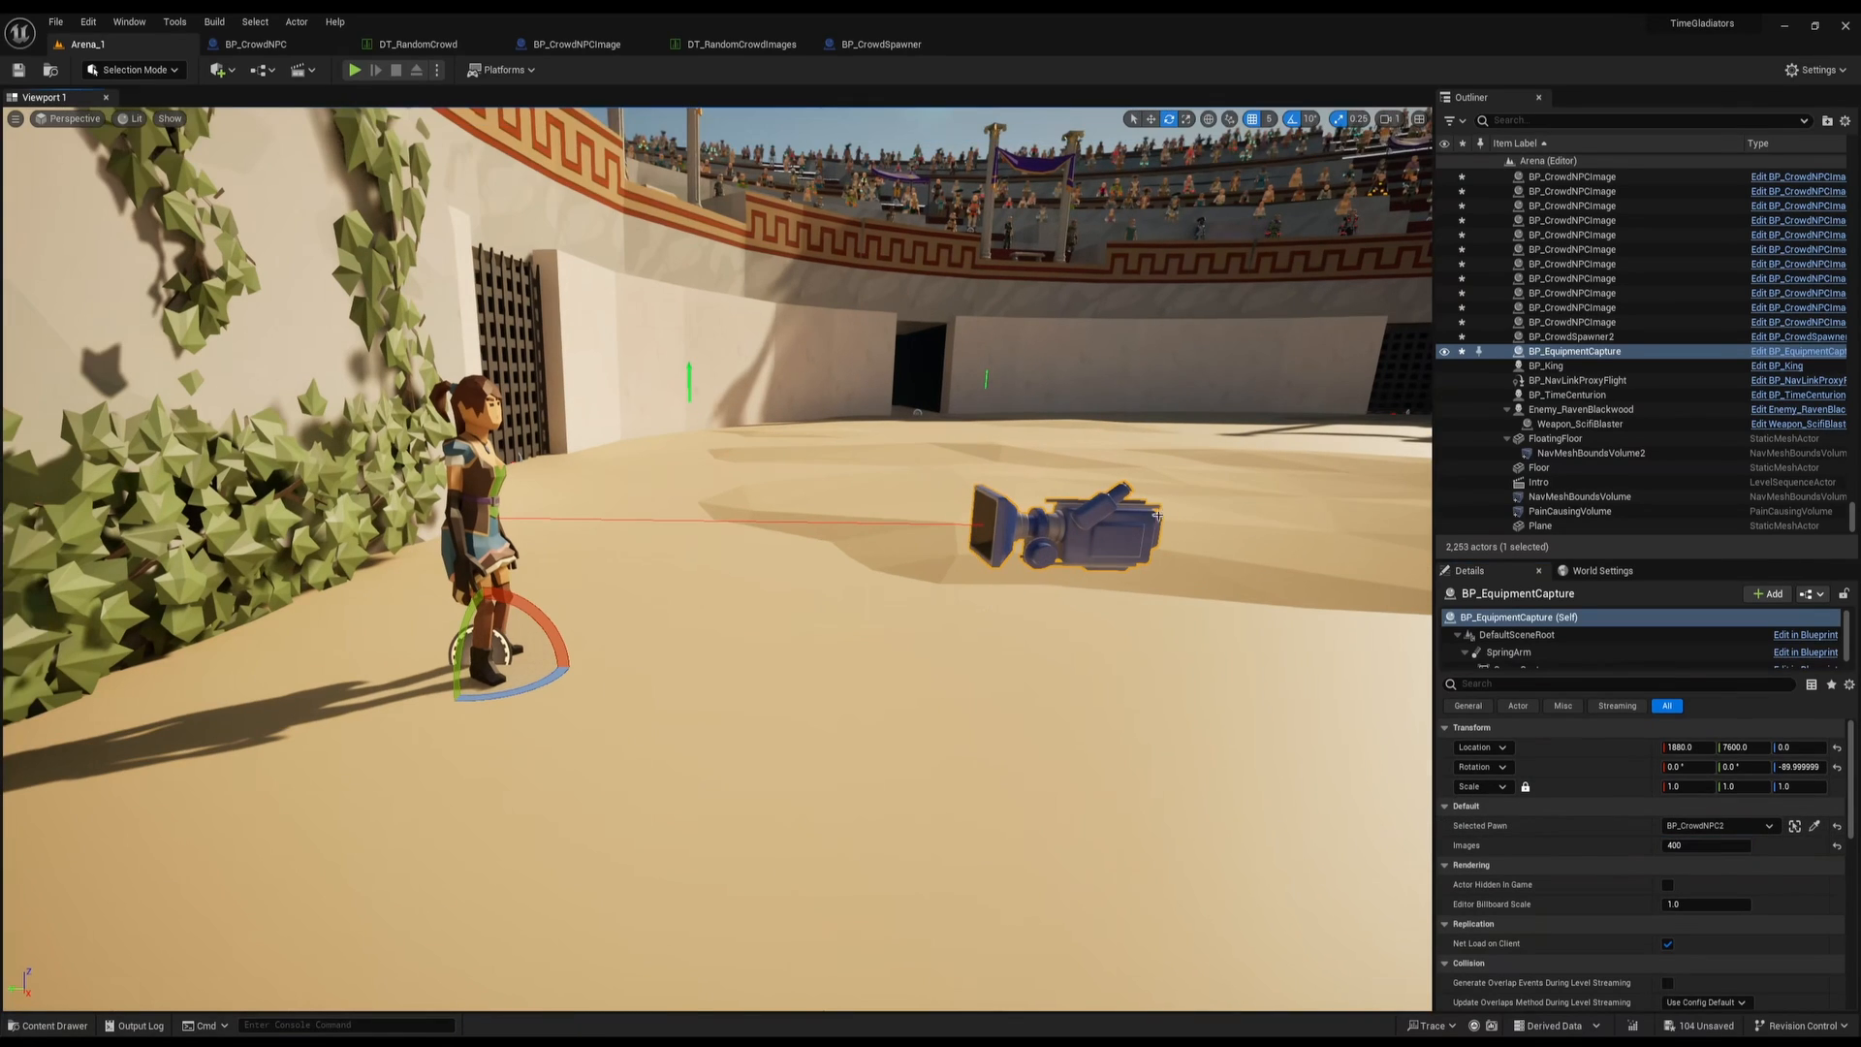
Open the BP_EquipmentCapture blueprint from the CrowdImages folder and examine its SpringArm and SceneCapture components in 3D
{"action": "key", "text": "ctrl+b"}
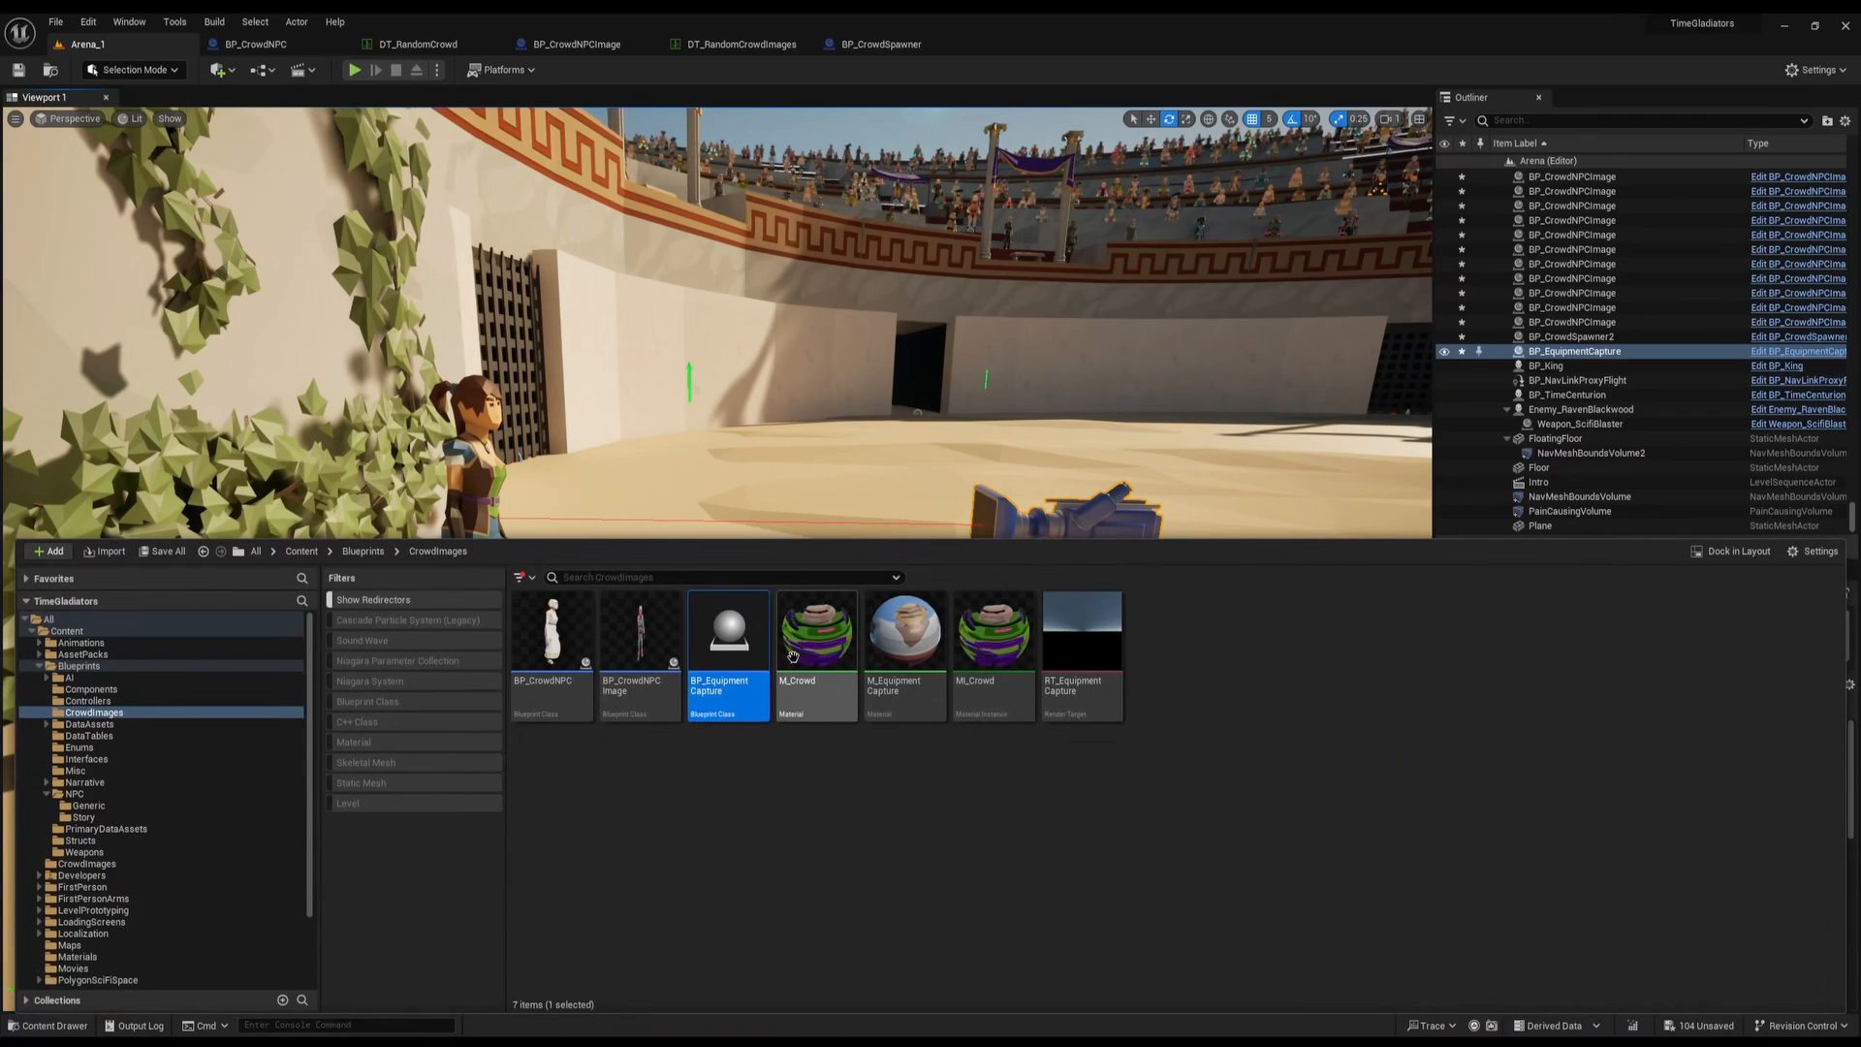
{"action": "double_click", "coordinate": [729, 640]}
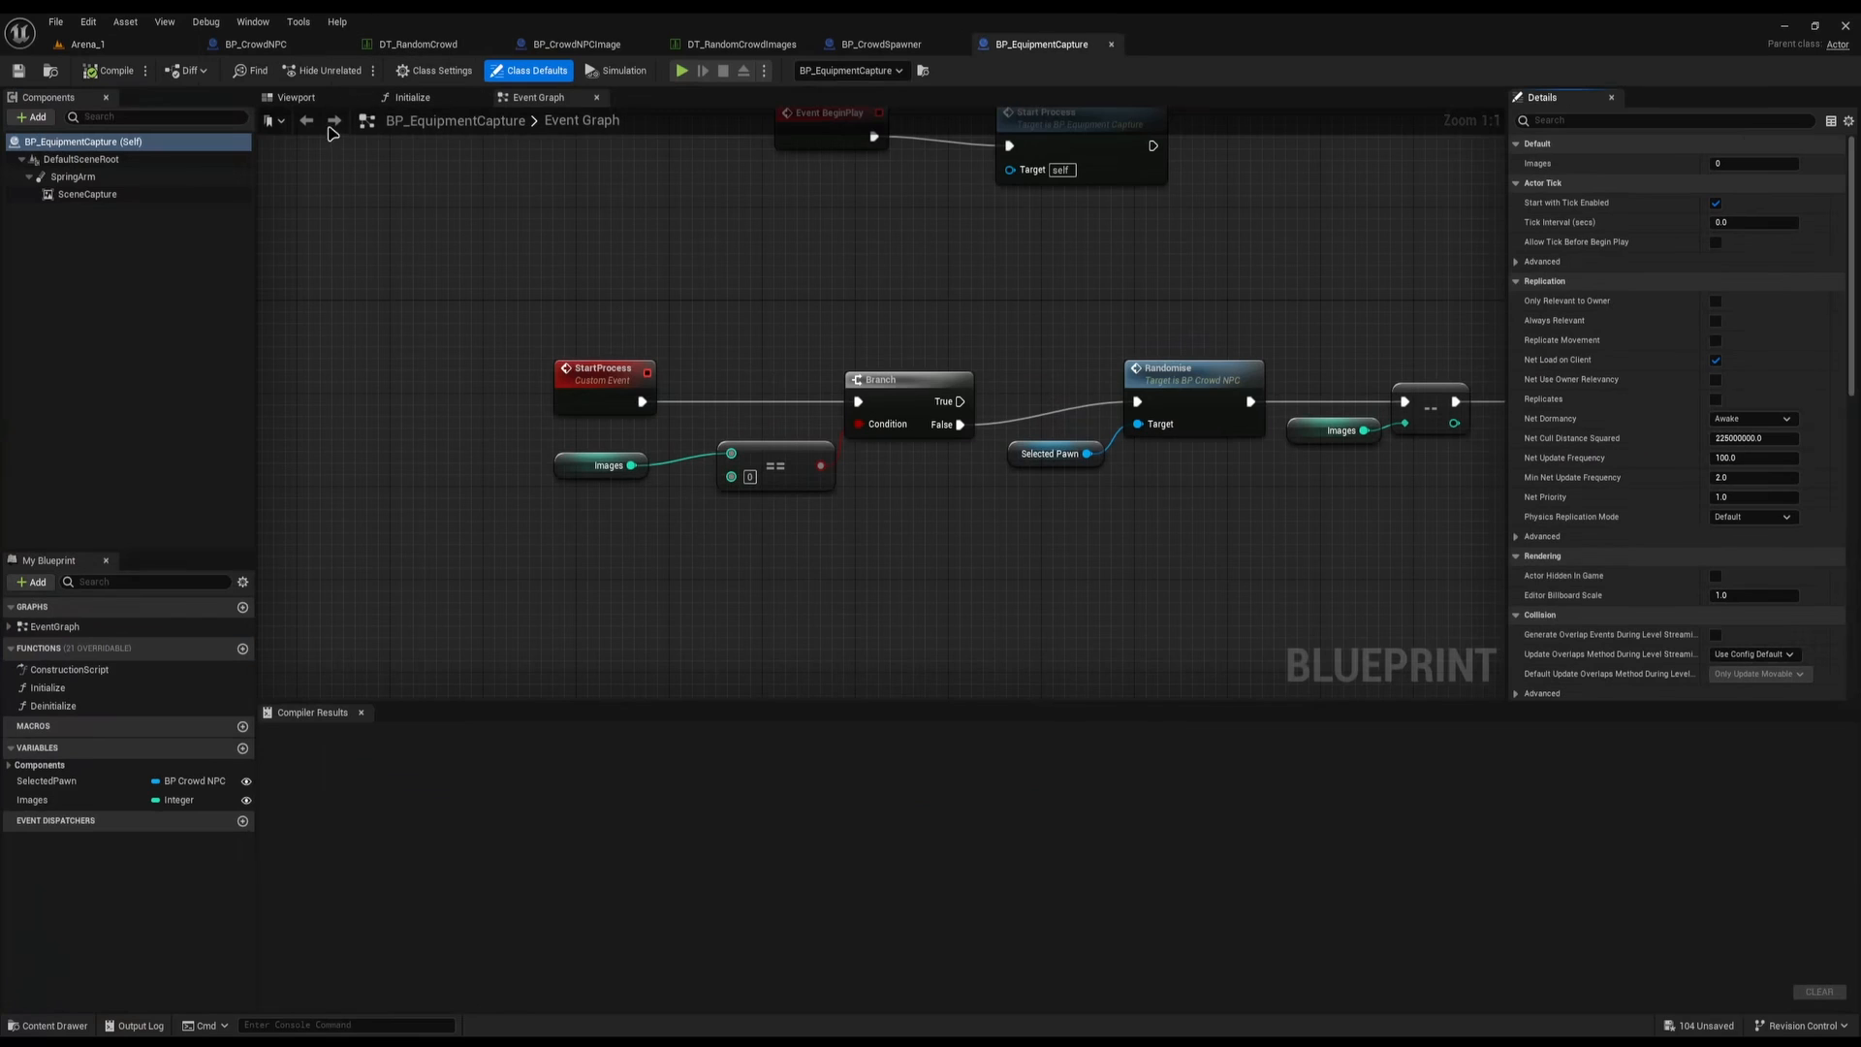
{"action": "left_click", "coordinate": [336, 103]}
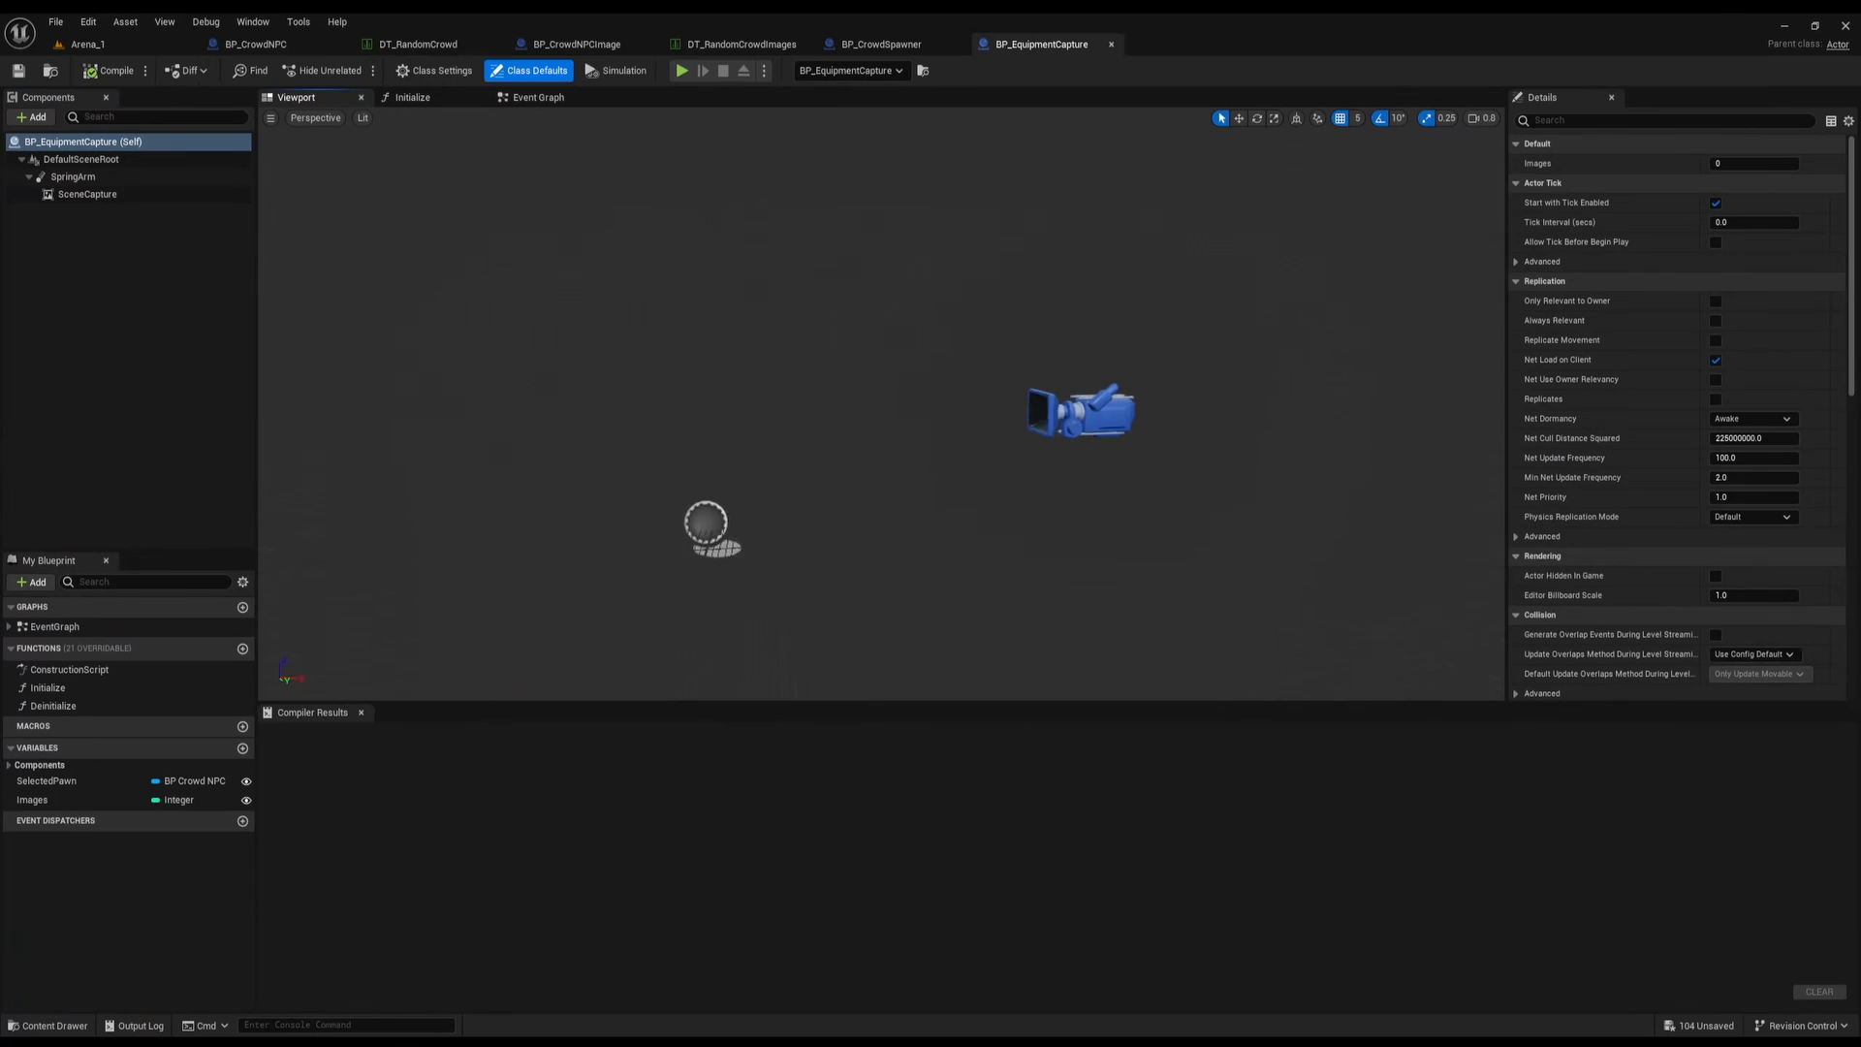
{"action": "left_click", "coordinate": [96, 194]}
{"action": "left_click", "coordinate": [96, 195]}
{"action": "left_click", "coordinate": [94, 178]}
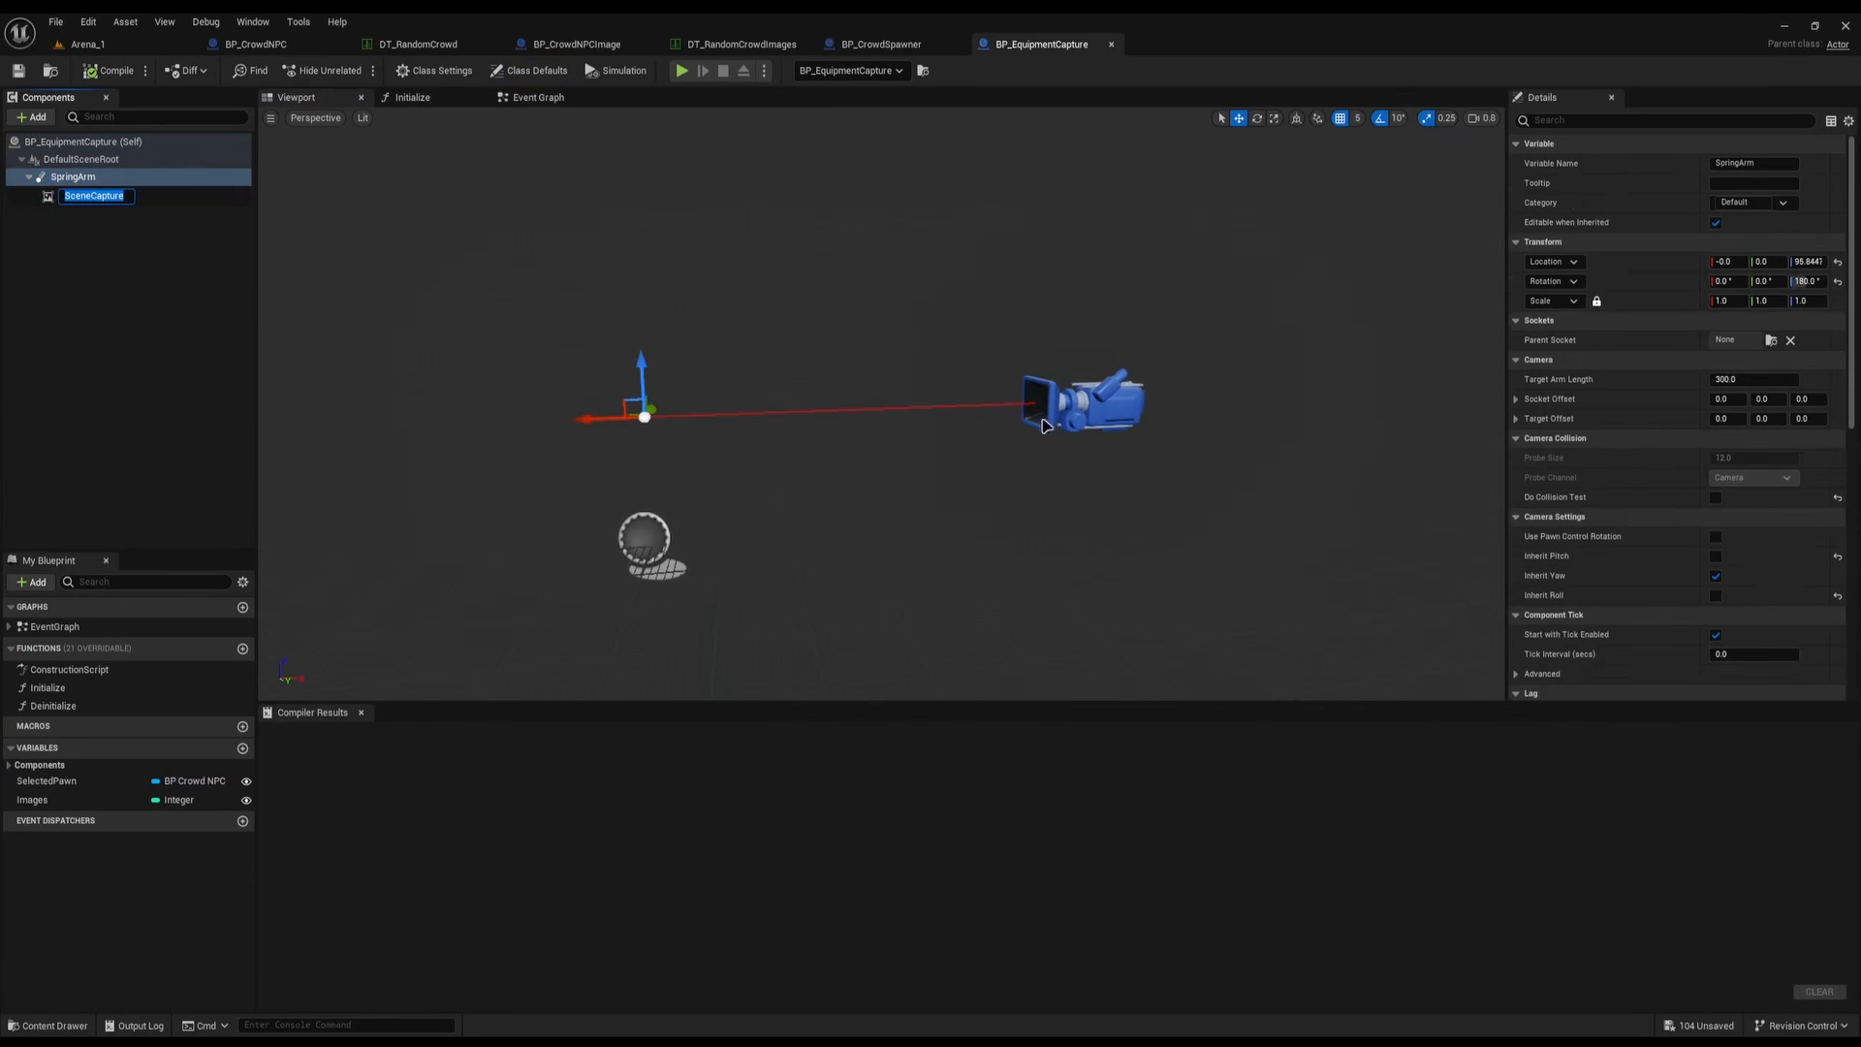
{"action": "left_click", "coordinate": [166, 204]}
{"action": "left_click", "coordinate": [166, 201]}
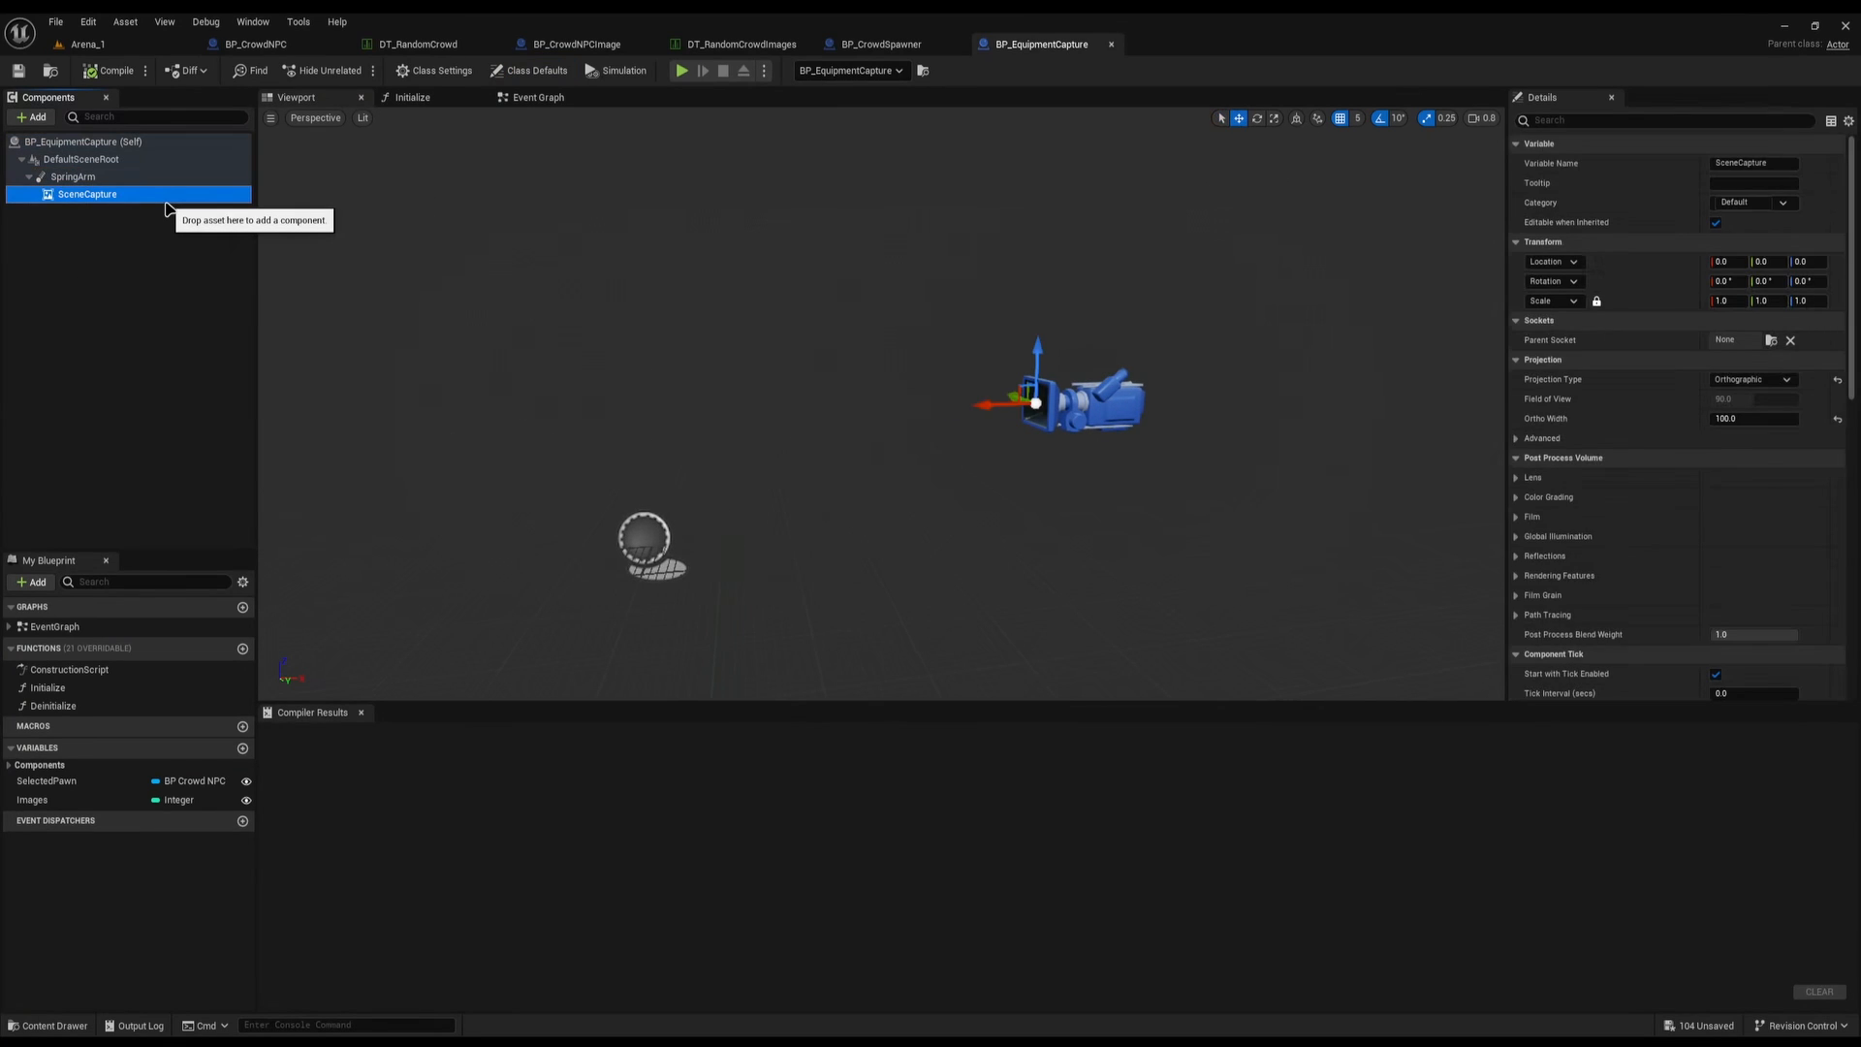
Try moving the SpringArm component vertically in the blueprint's 3D view and undo the move
{"action": "left_click", "coordinate": [163, 177]}
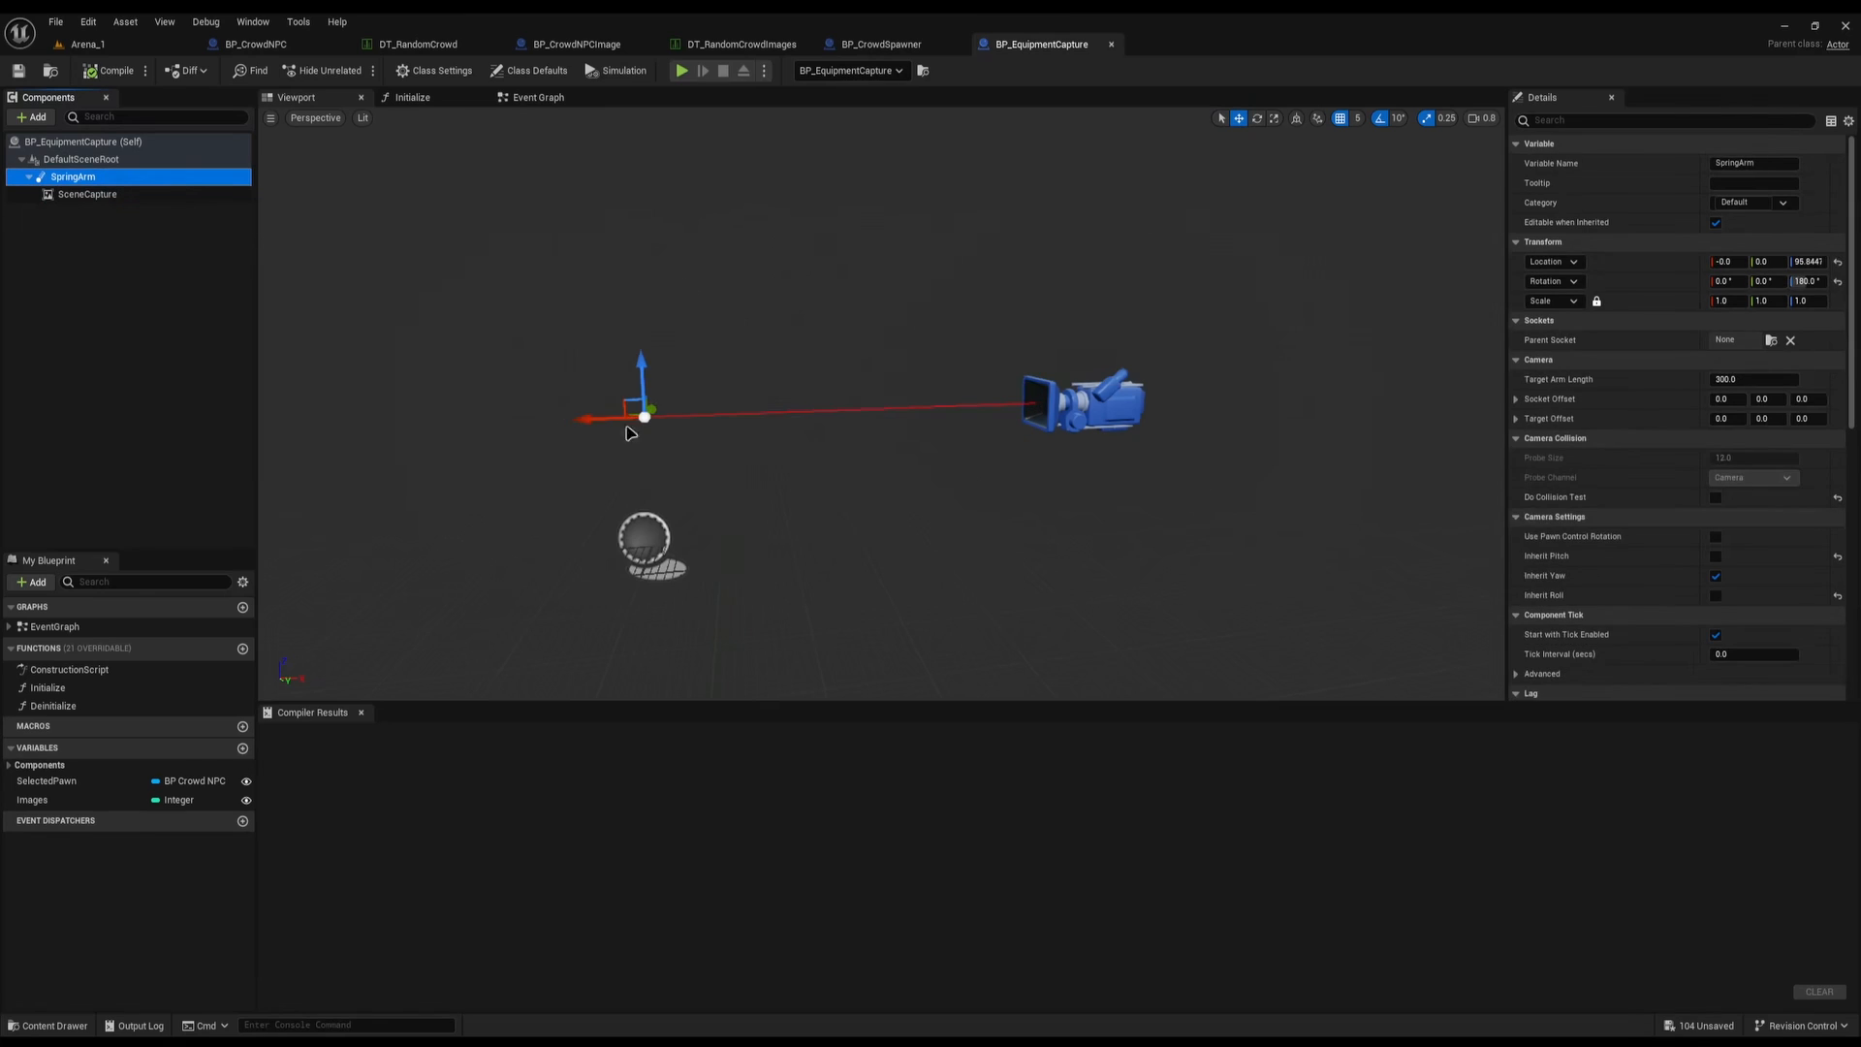
{"action": "right_click_drag", "start_coordinate": [821, 478], "coordinate": [761, 488]}
{"action": "key", "text": "w"}
{"action": "left_click_drag", "start_coordinate": [686, 353], "coordinate": [714, 438]}
{"action": "key", "text": "ctrl+z"}
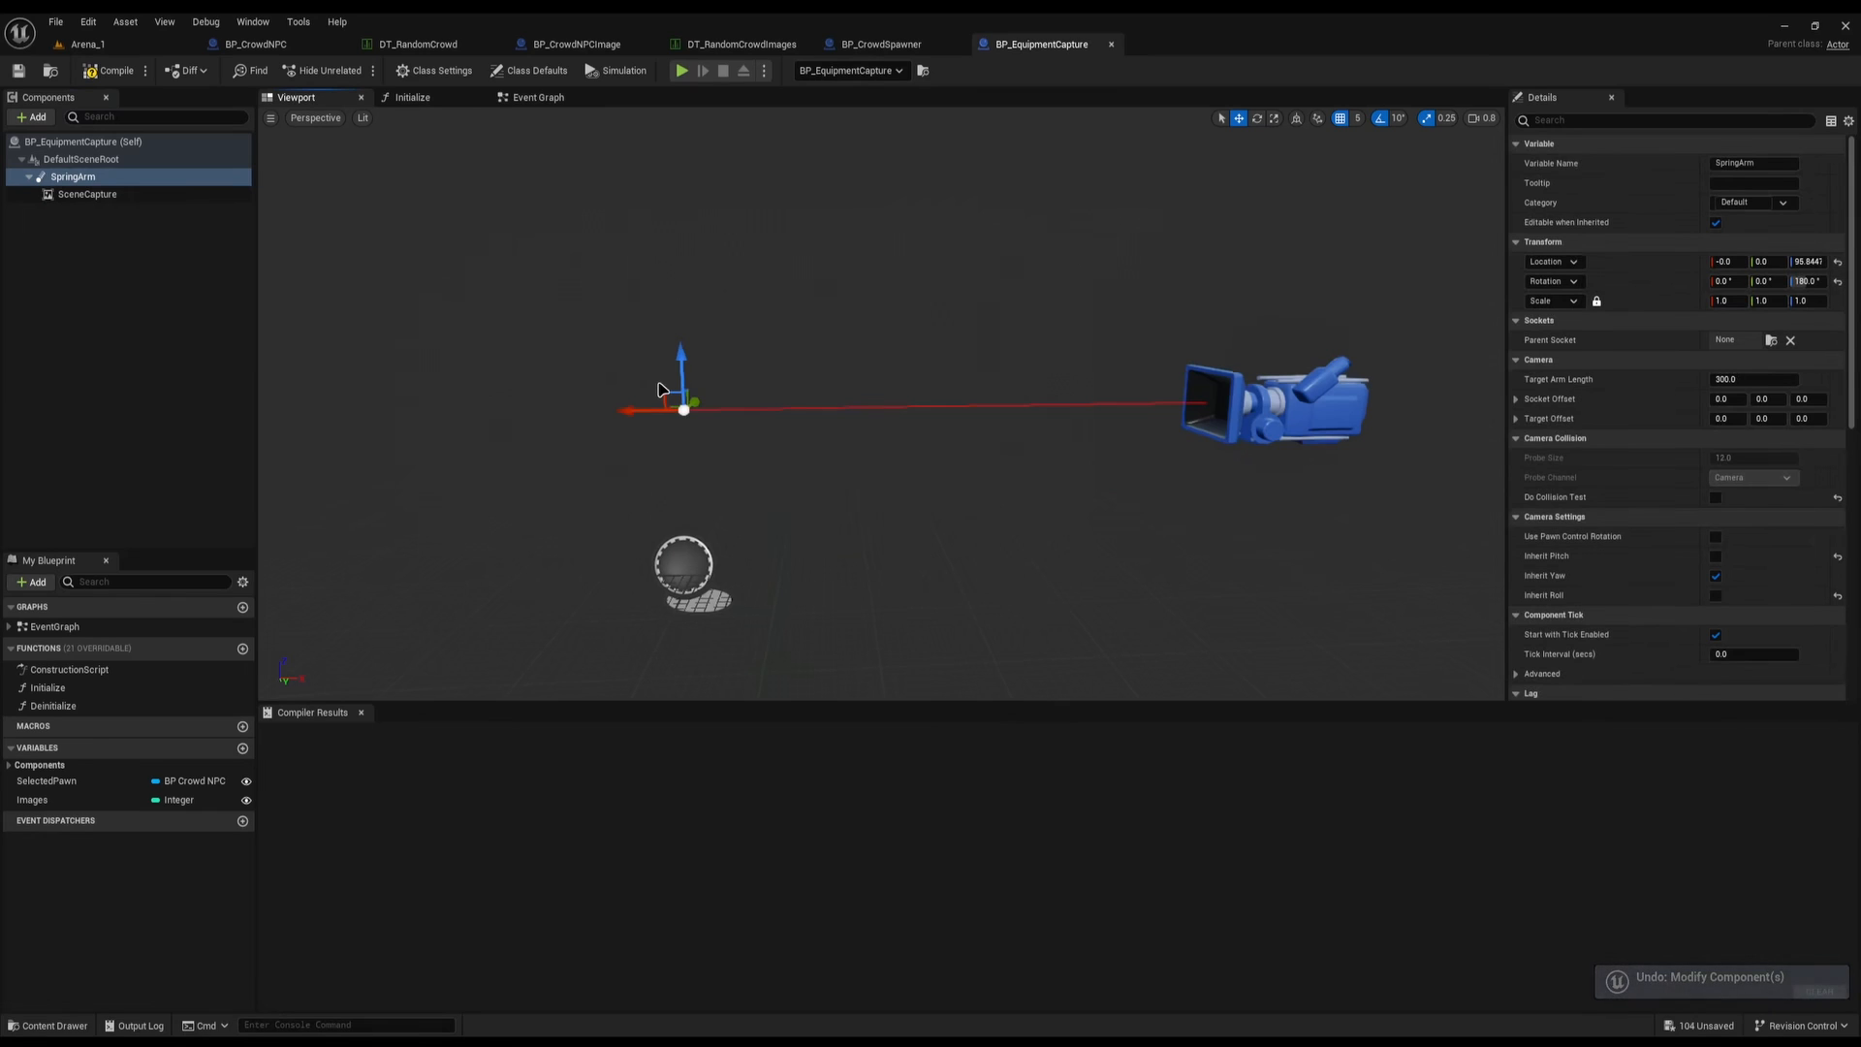
Compare the blueprint's root component with the placement of the crowd NPC and capture camera in the Arena_1 level
{"action": "left_click", "coordinate": [703, 577]}
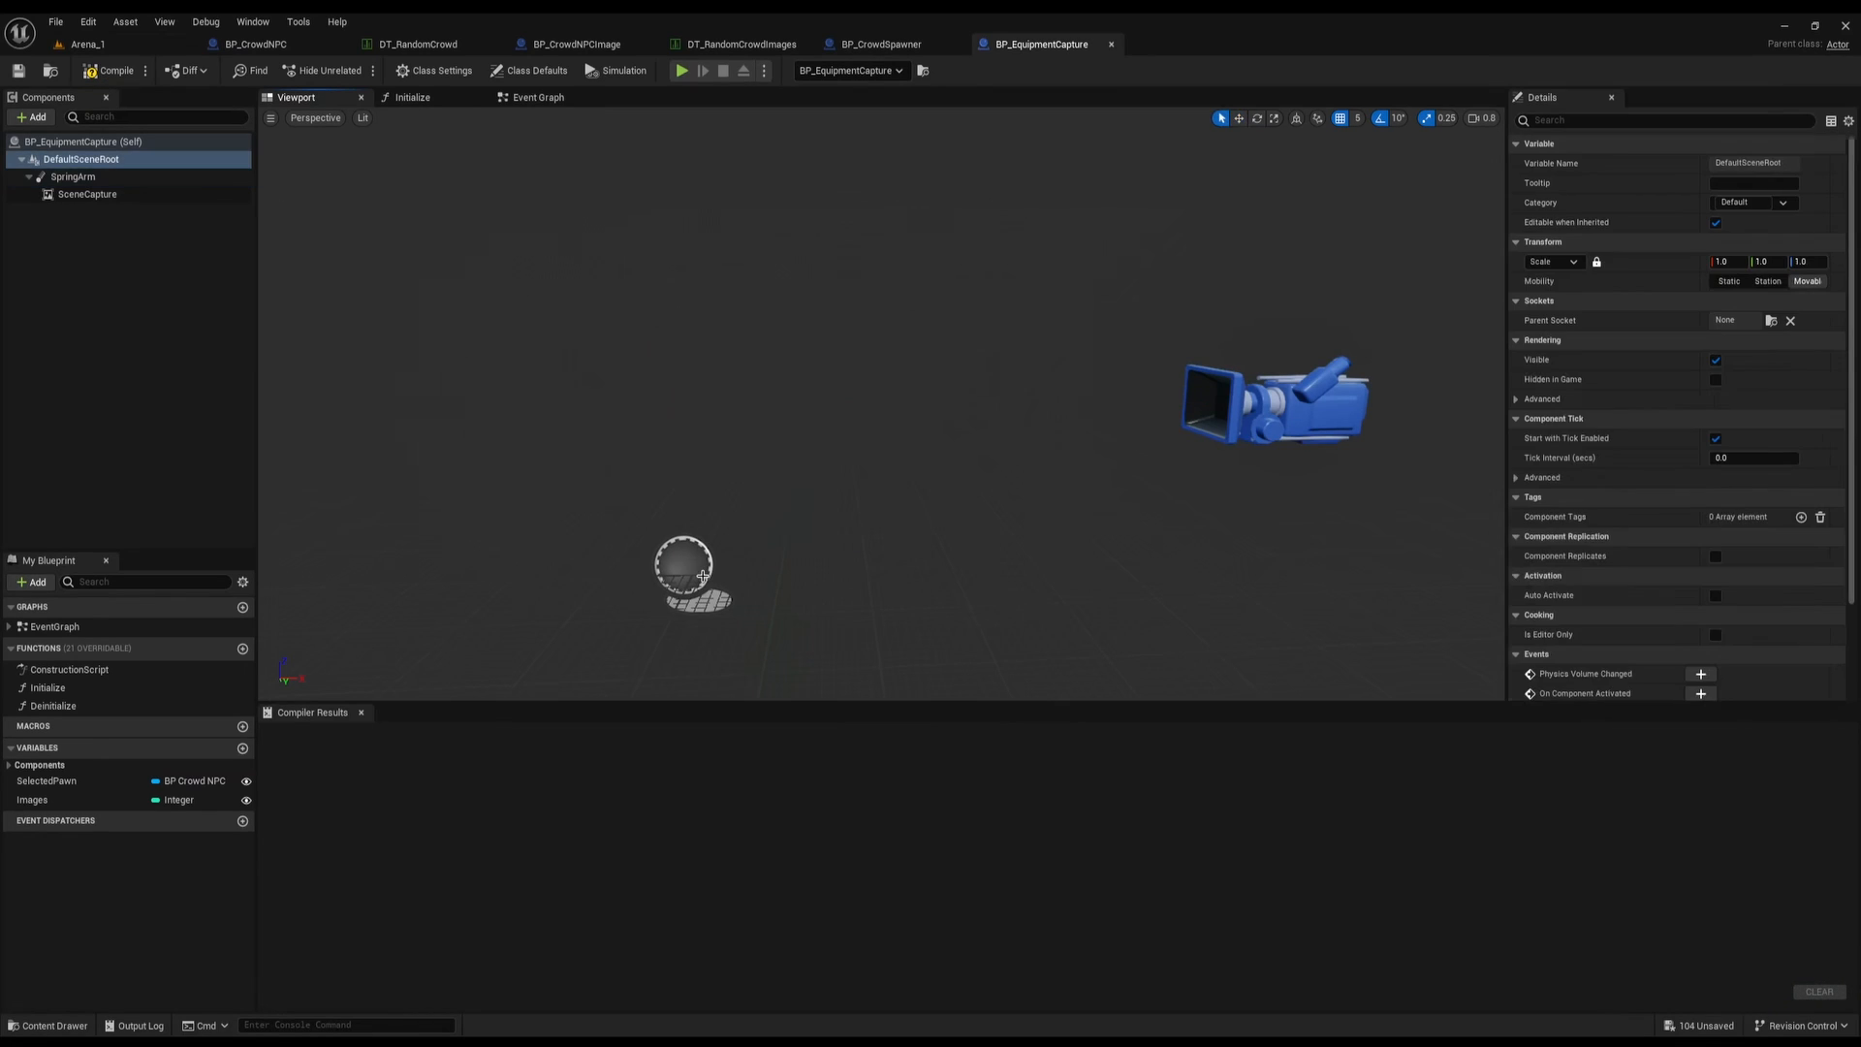
{"action": "left_click", "coordinate": [88, 43]}
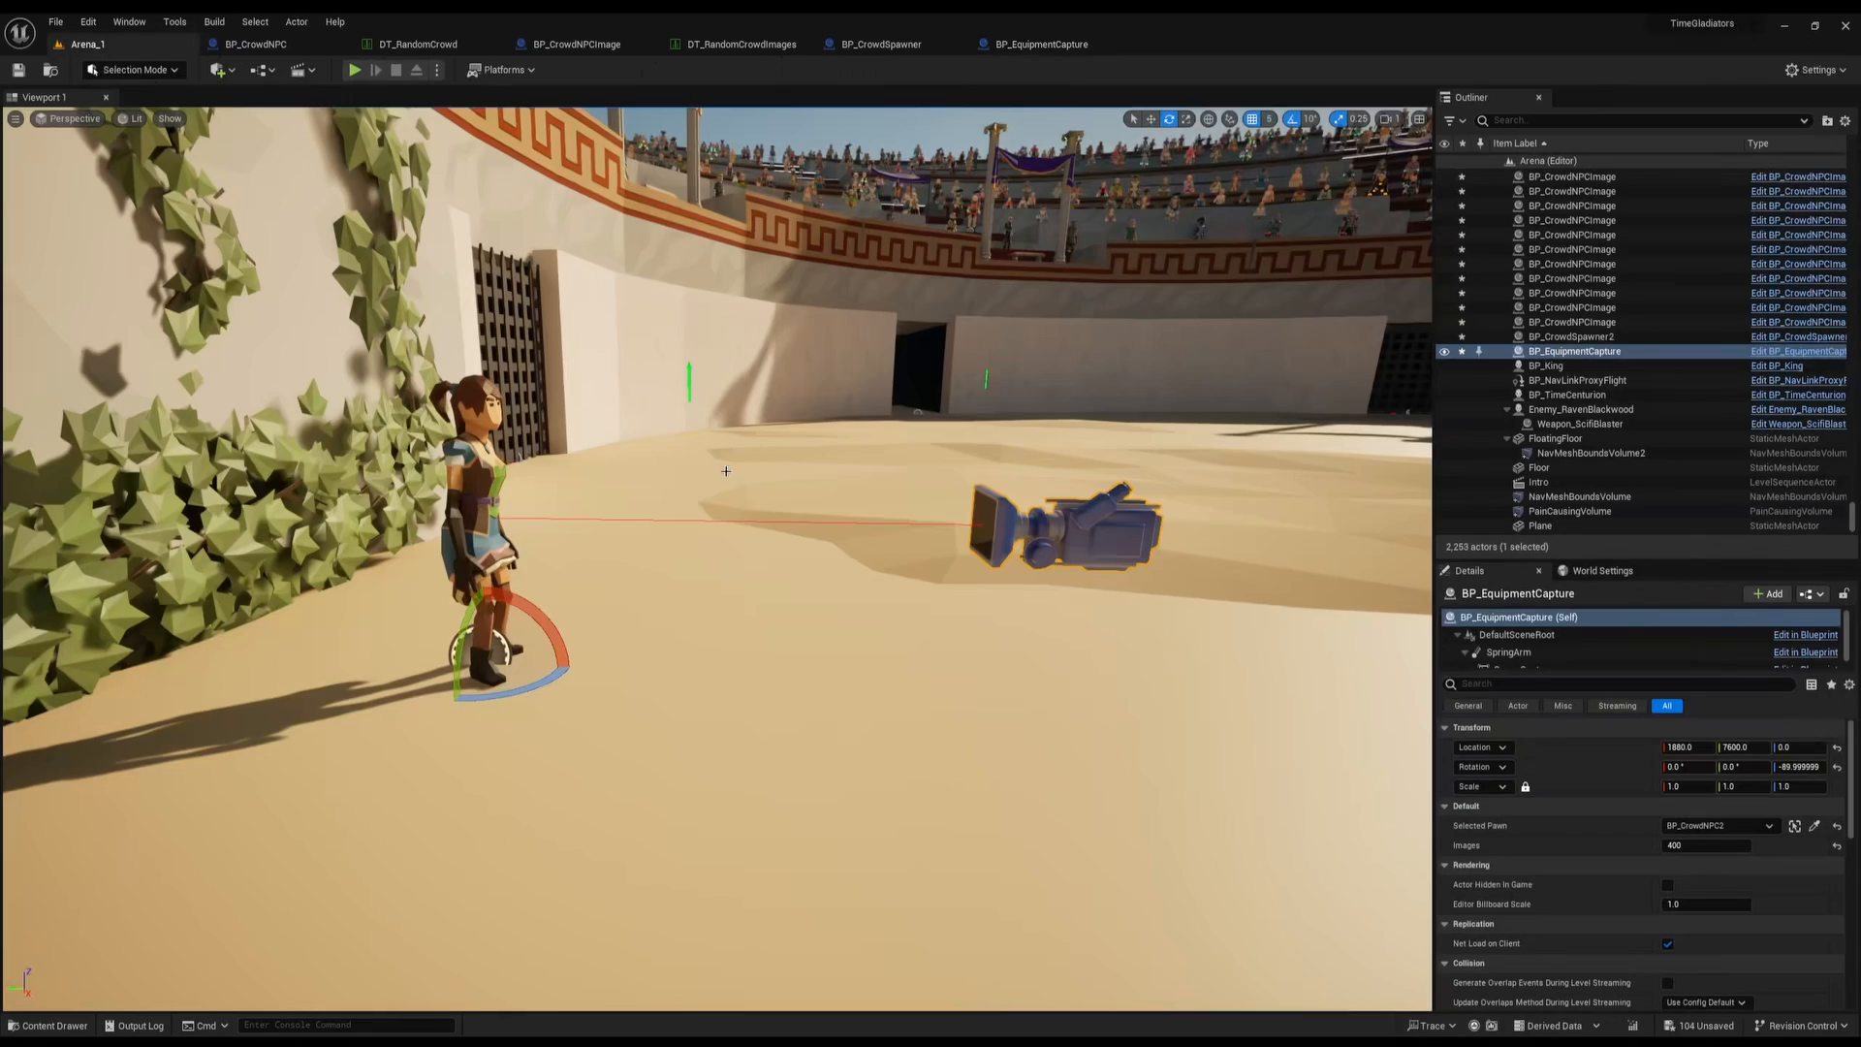
{"action": "left_click", "coordinate": [479, 643]}
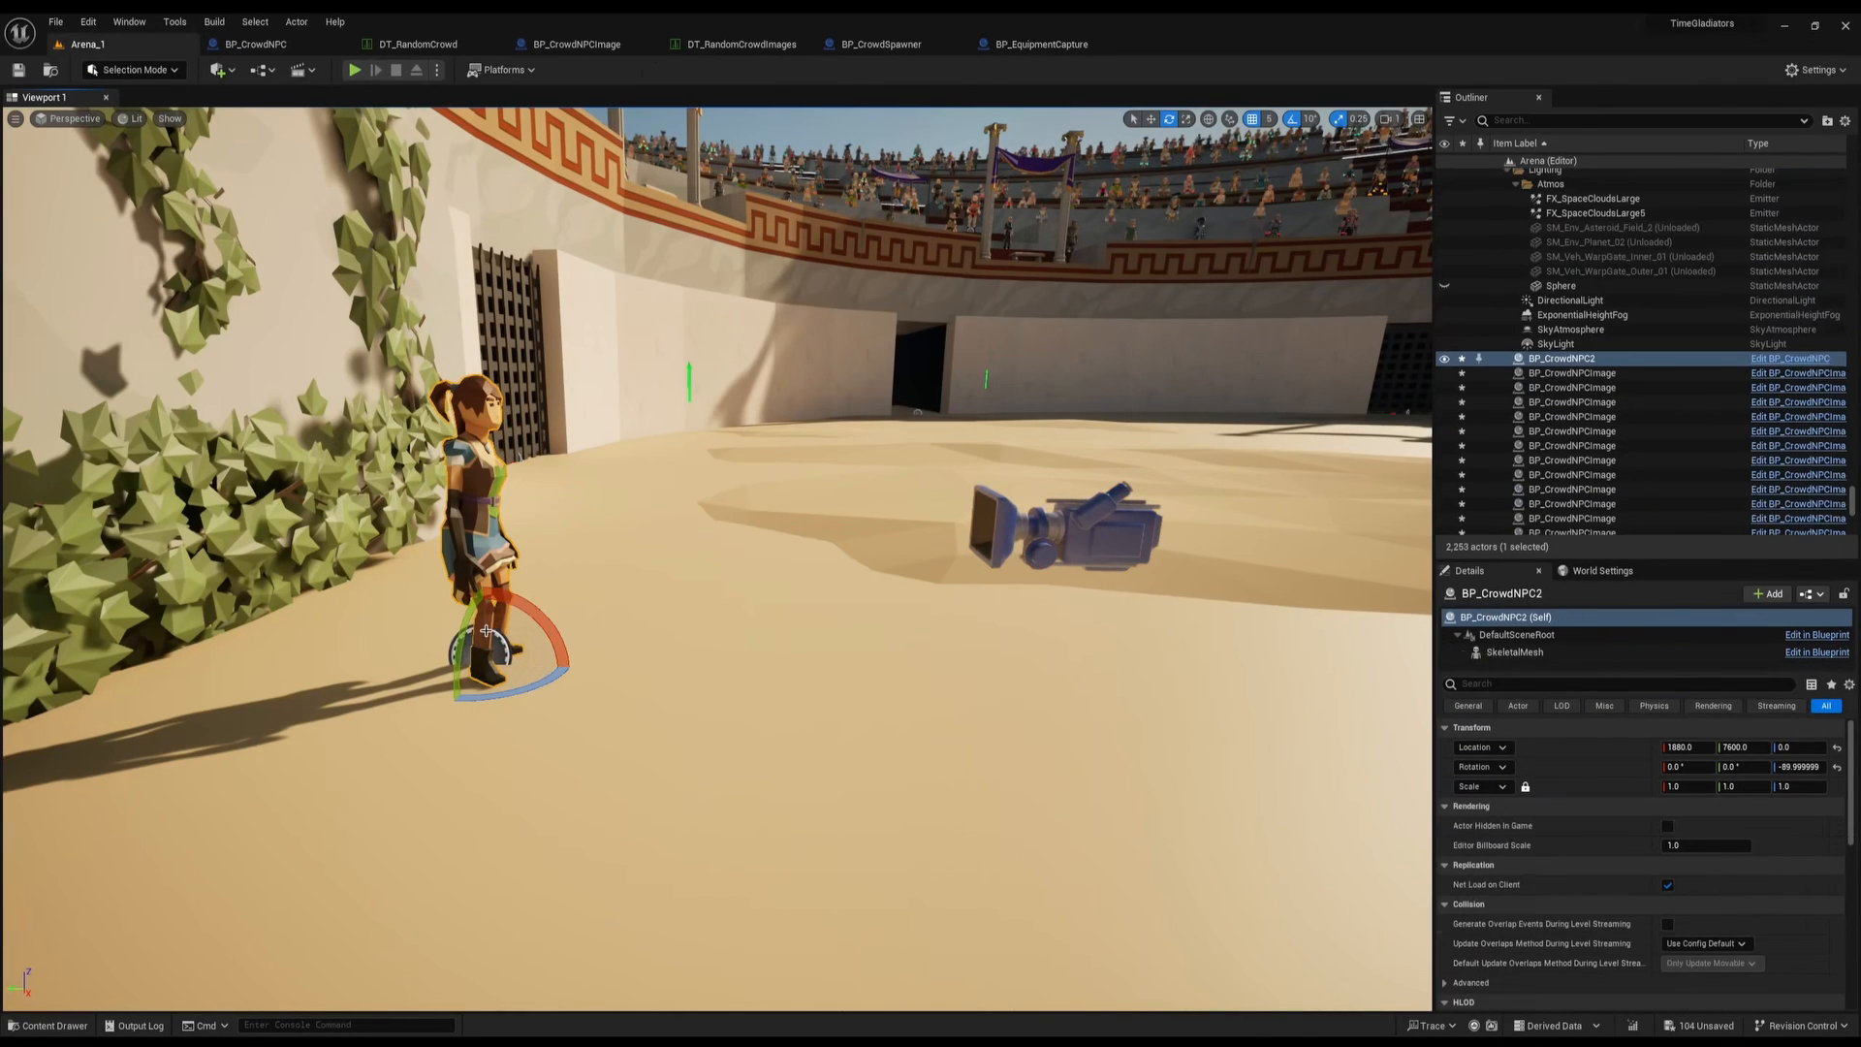
{"action": "key", "text": "w"}
{"action": "left_click", "coordinate": [1055, 528]}
{"action": "mouse_move", "coordinate": [1054, 528]}
{"action": "right_mouse_down"}
{"action": "mouse_move", "coordinate": [824, 532]}
{"action": "mouse_move", "coordinate": [1082, 521]}
{"action": "right_mouse_up"}
{"action": "key", "text": "w"}
{"action": "key", "text": "s"}
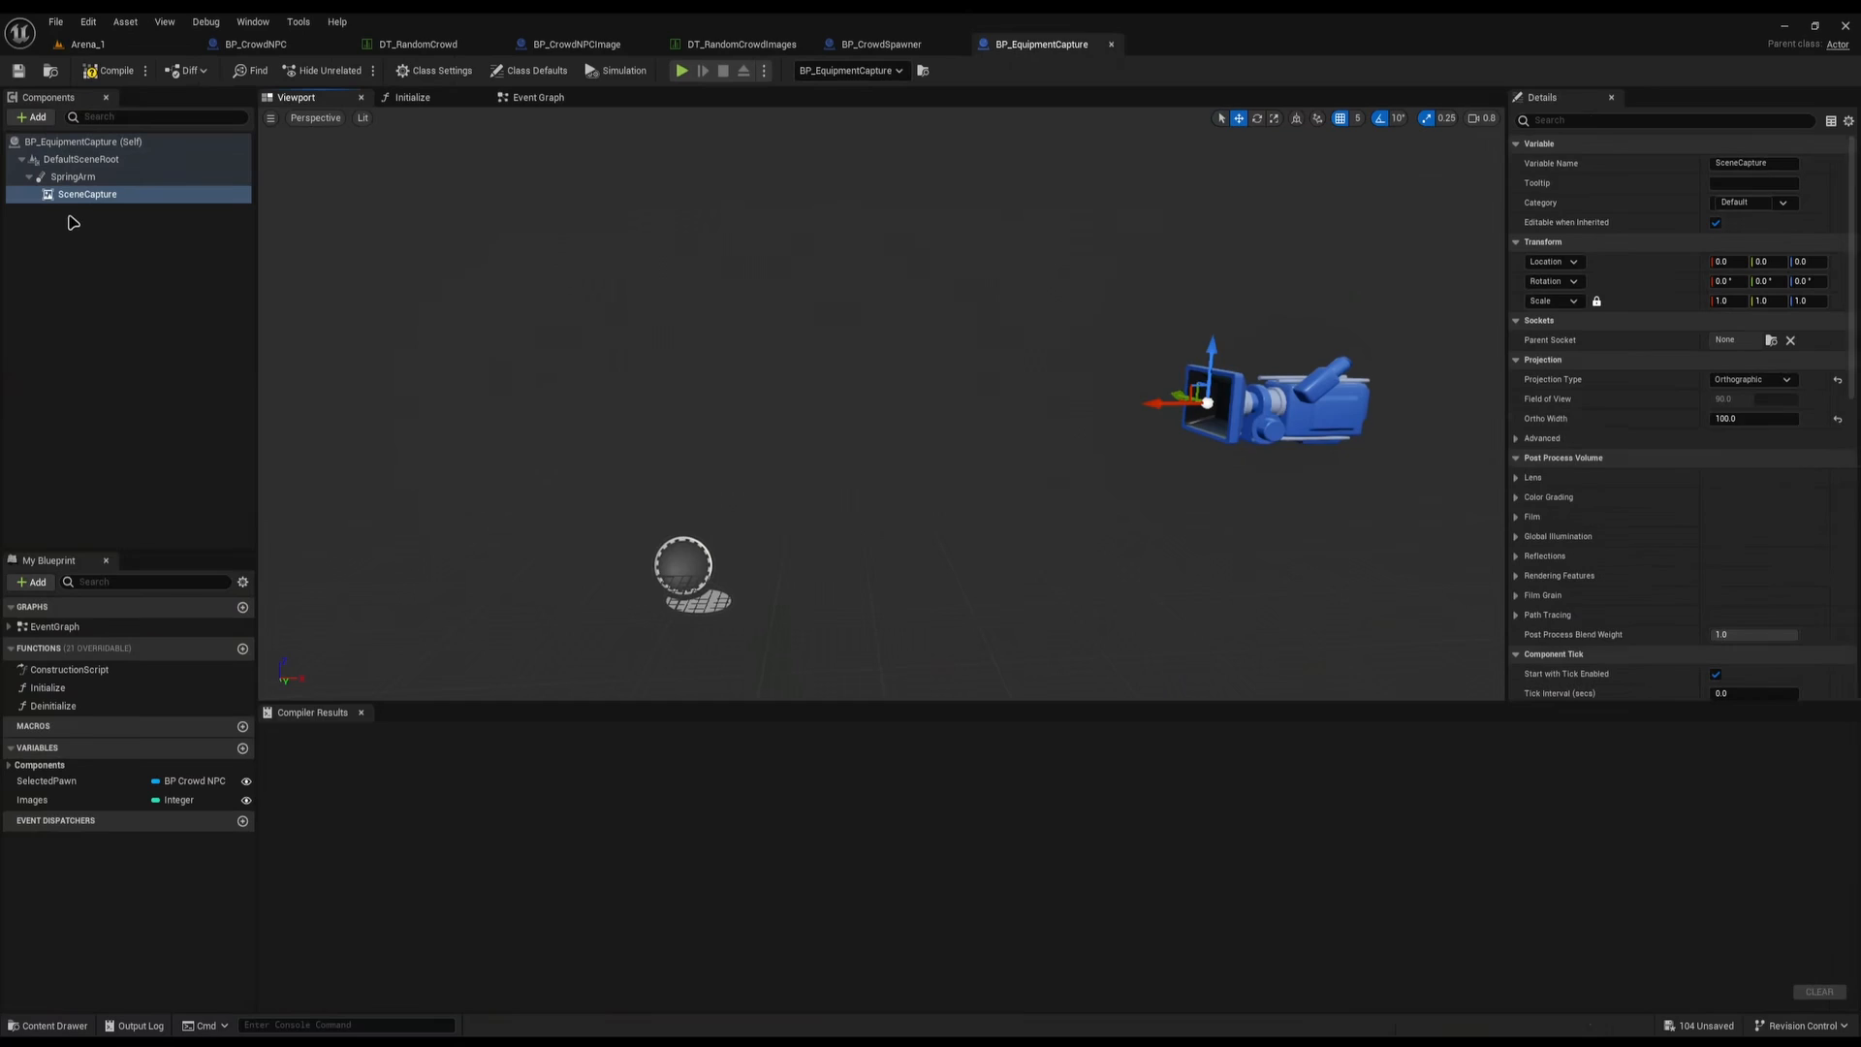
Locate the render target asset assigned as the SceneCapture component's Texture Target
{"action": "left_click", "coordinate": [95, 197]}
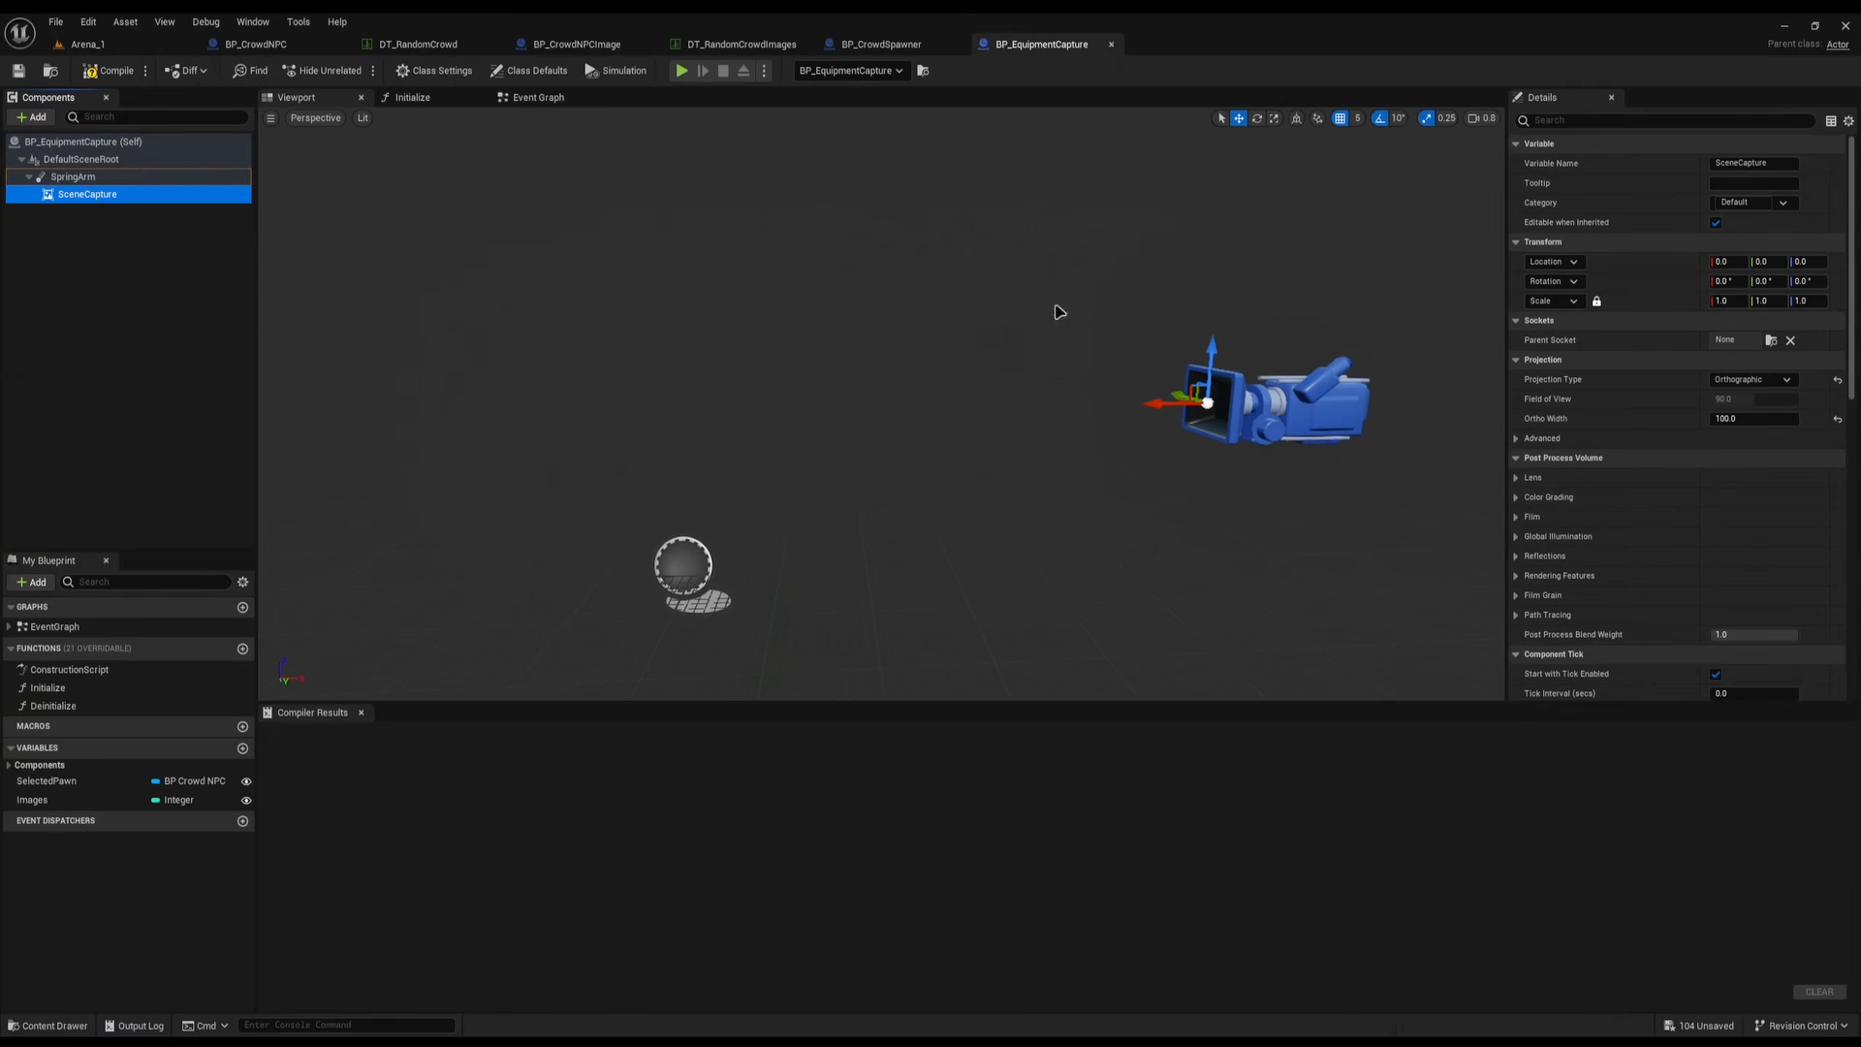
{"action": "scroll", "coordinate": [1648, 437], "scroll_direction": "down", "scroll_amount": 6}
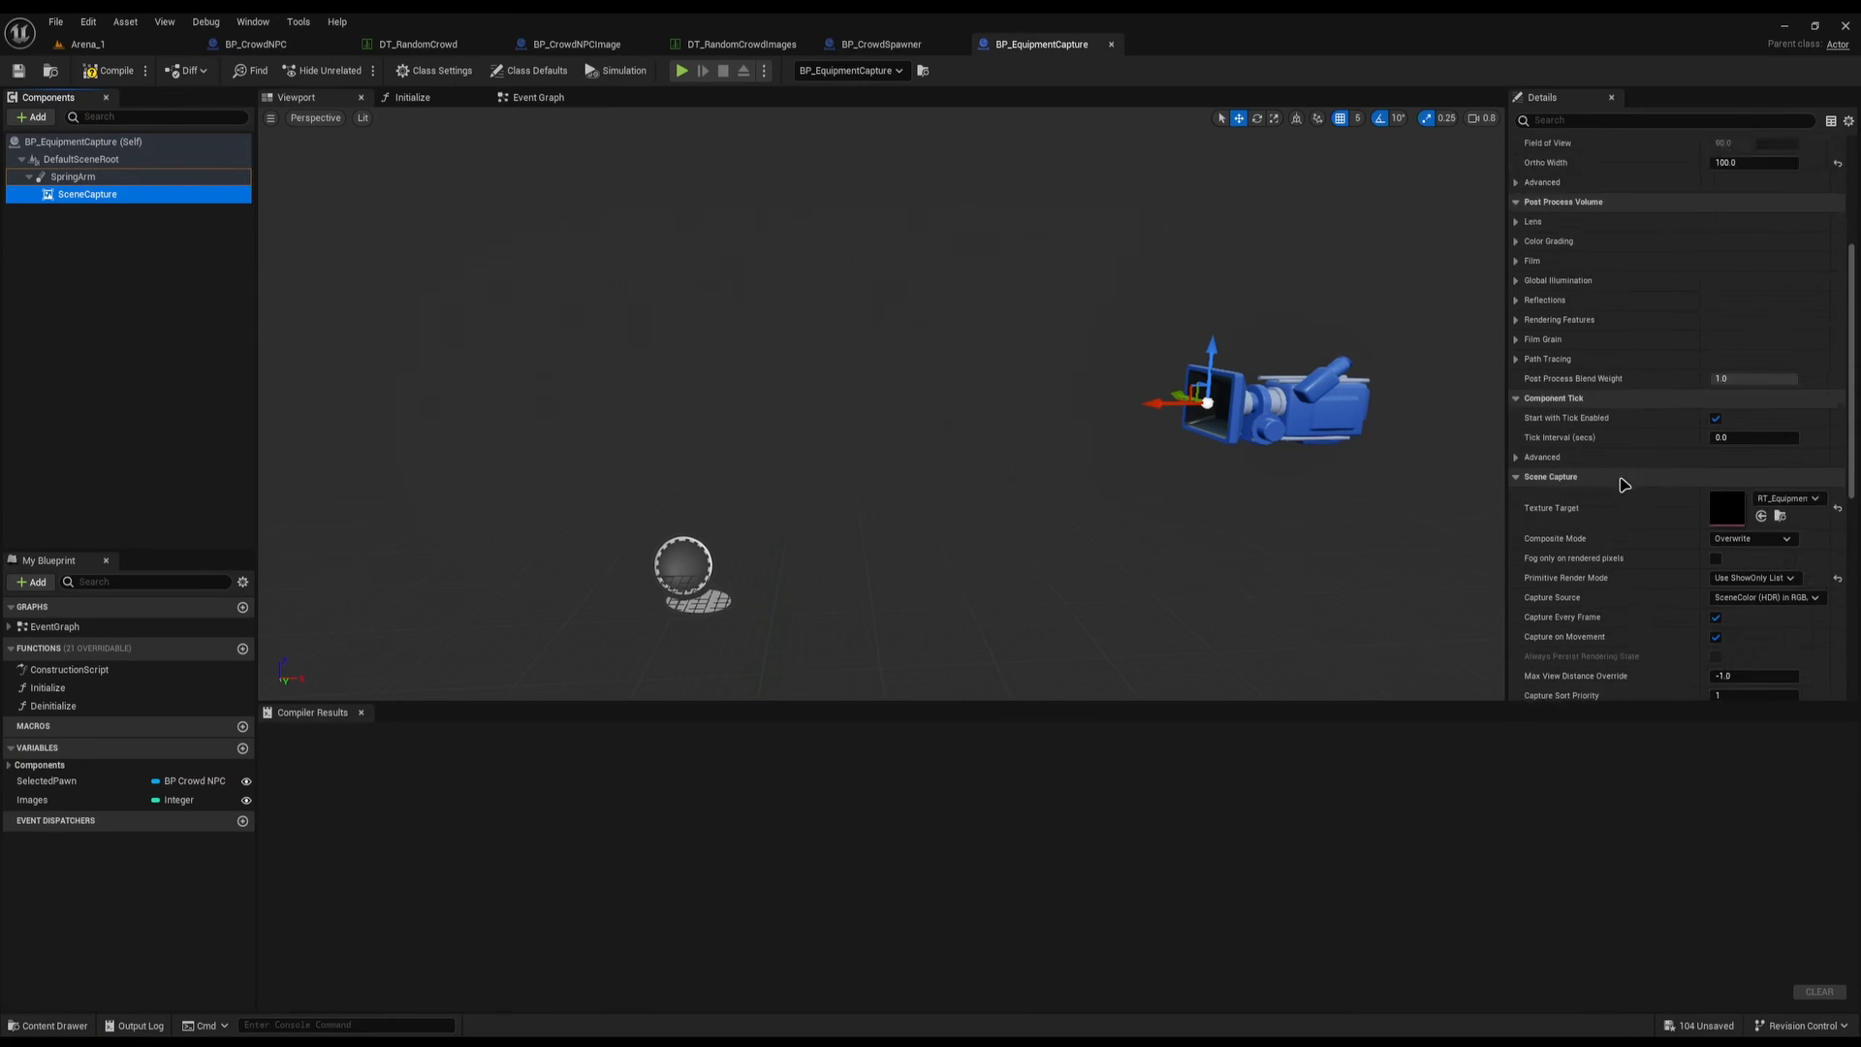
{"action": "left_click", "coordinate": [1782, 493]}
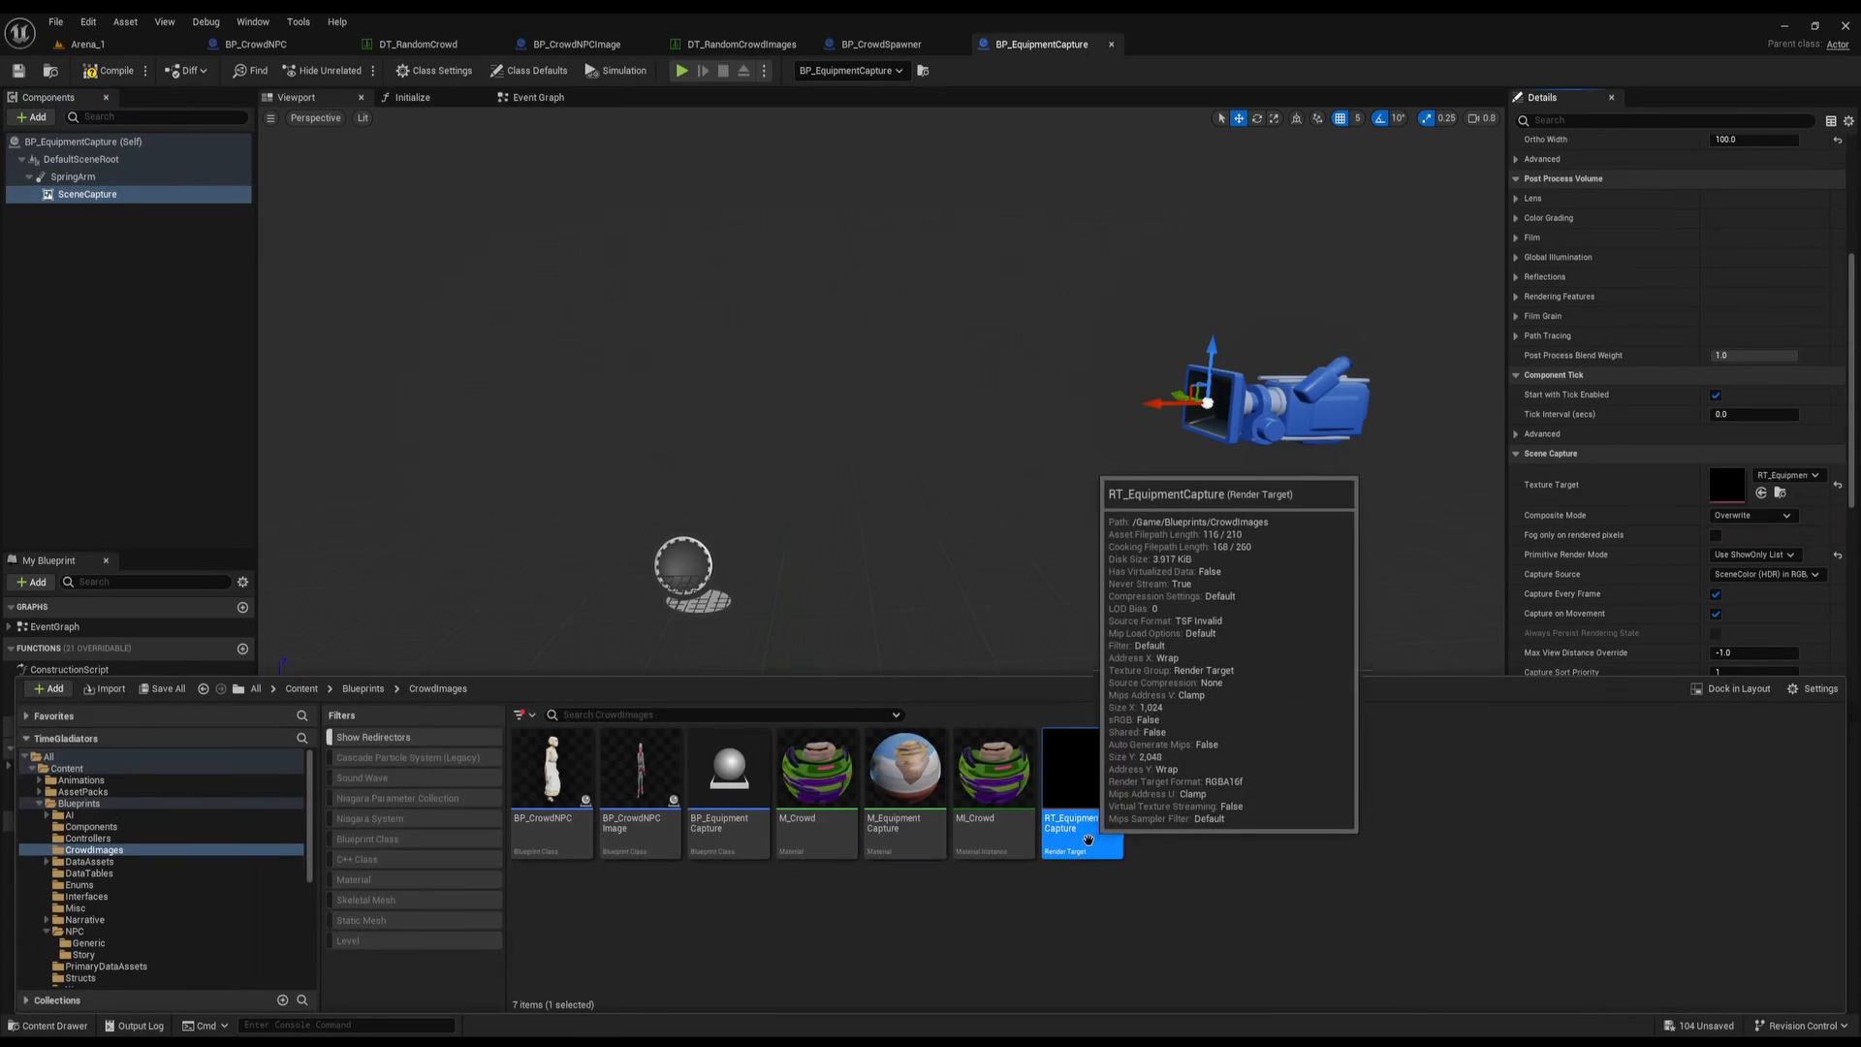
{"action": "right_click", "coordinate": [1290, 795]}
{"action": "type", "text": "r"}
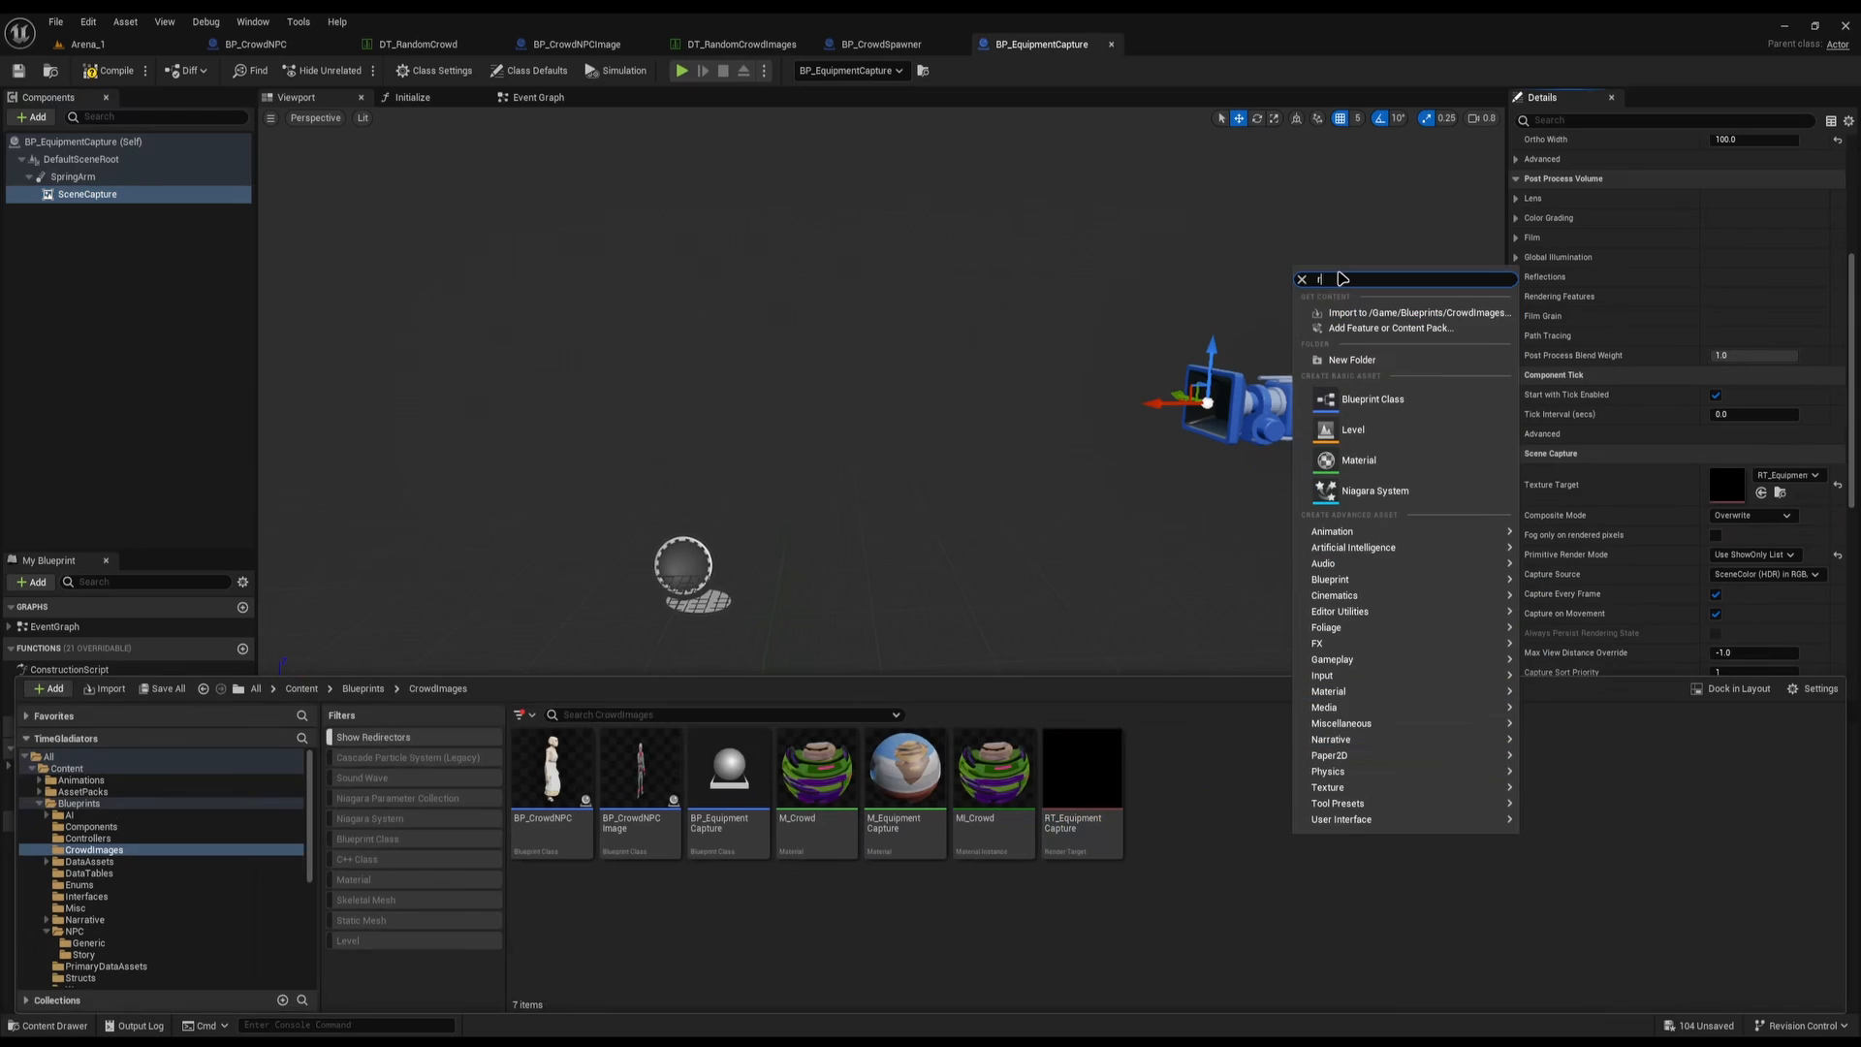
{"action": "type", "text": "end"}
{"action": "left_click", "coordinate": [1267, 862]}
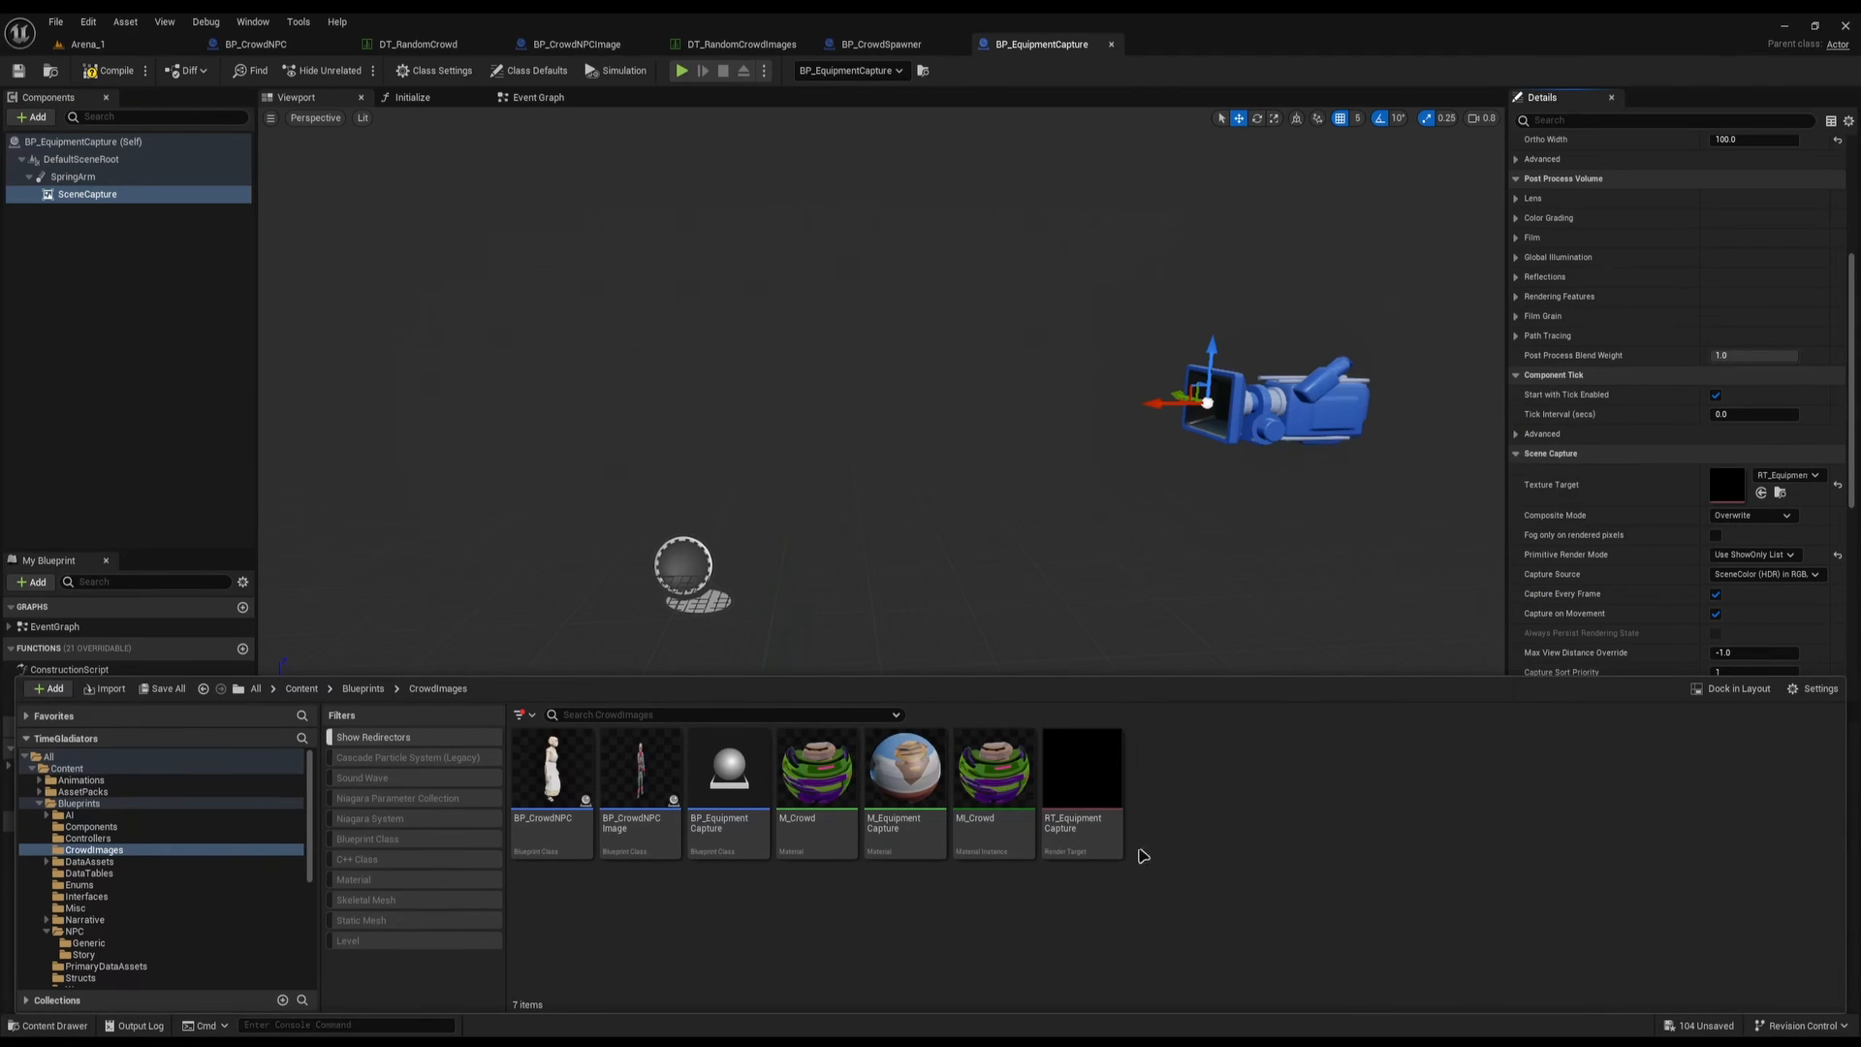
Inspect the size and format settings of the RT_EquipmentCapture render target, close it, and reselect the SceneCapture component
{"action": "double_click", "coordinate": [1083, 836]}
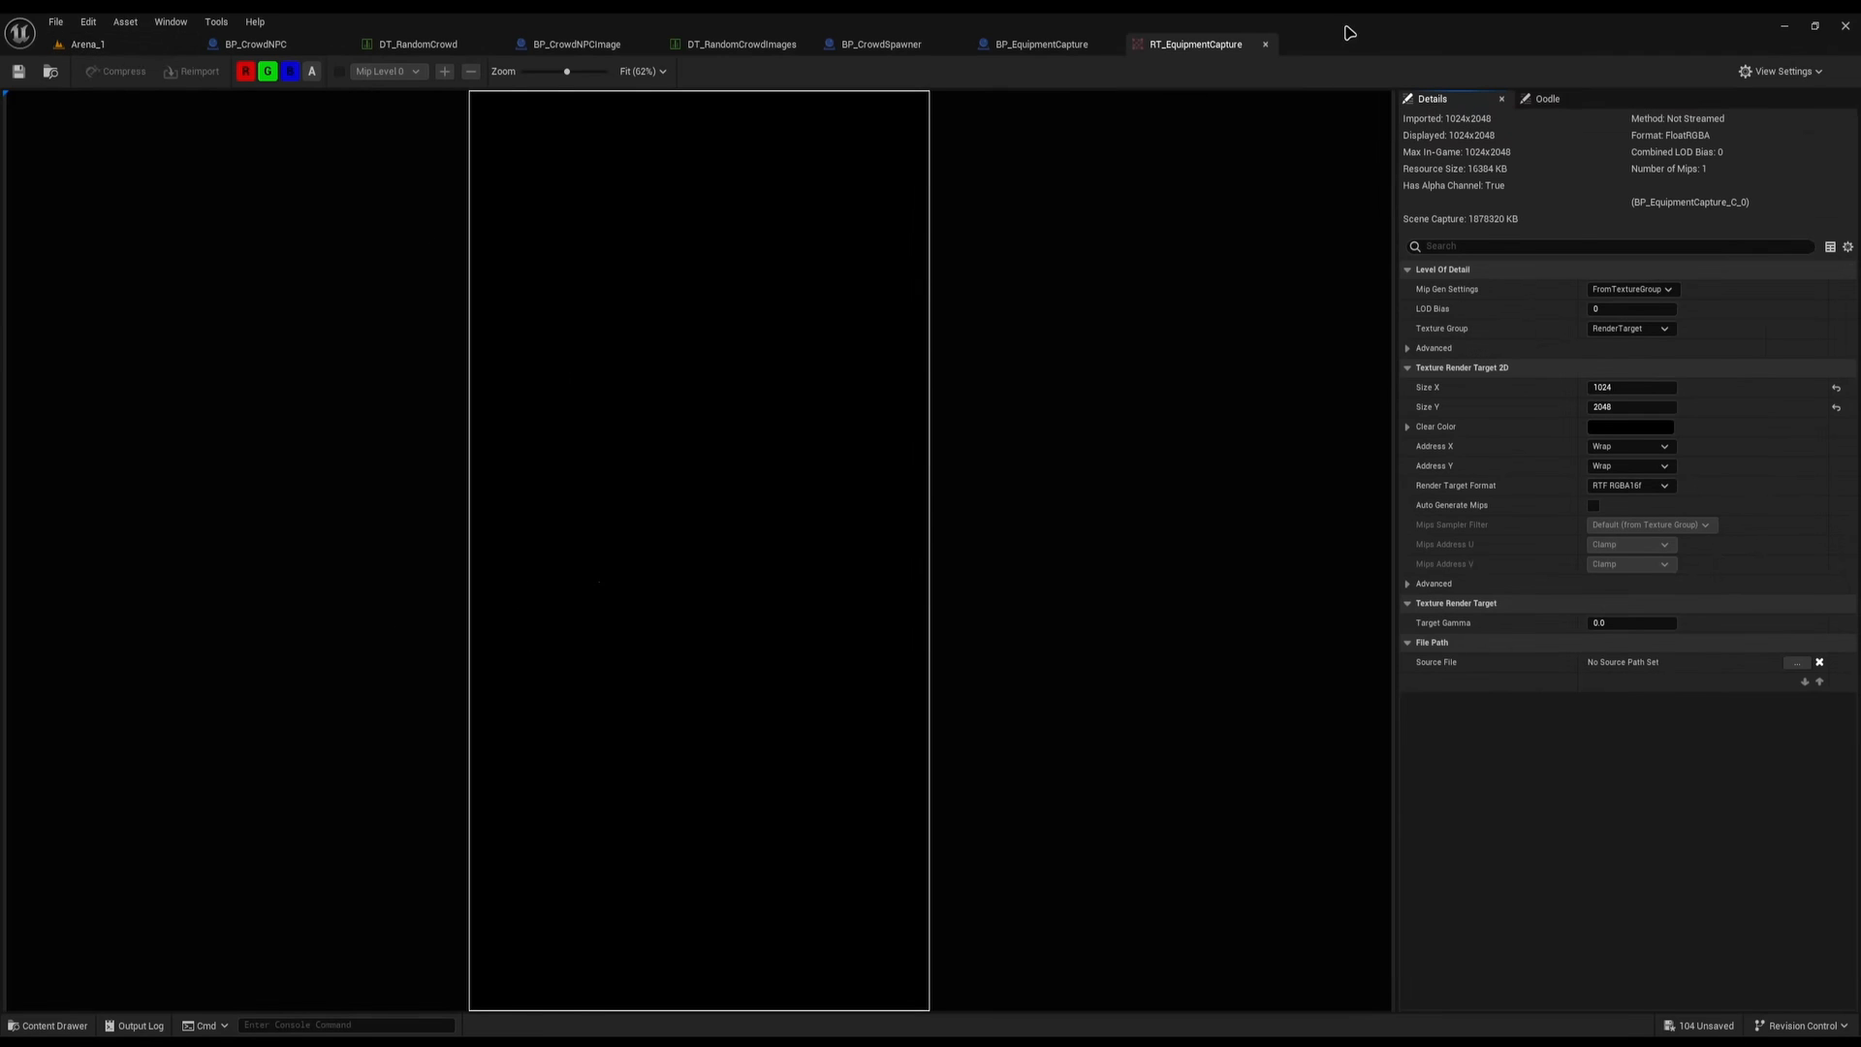
{"action": "left_click", "coordinate": [1265, 44]}
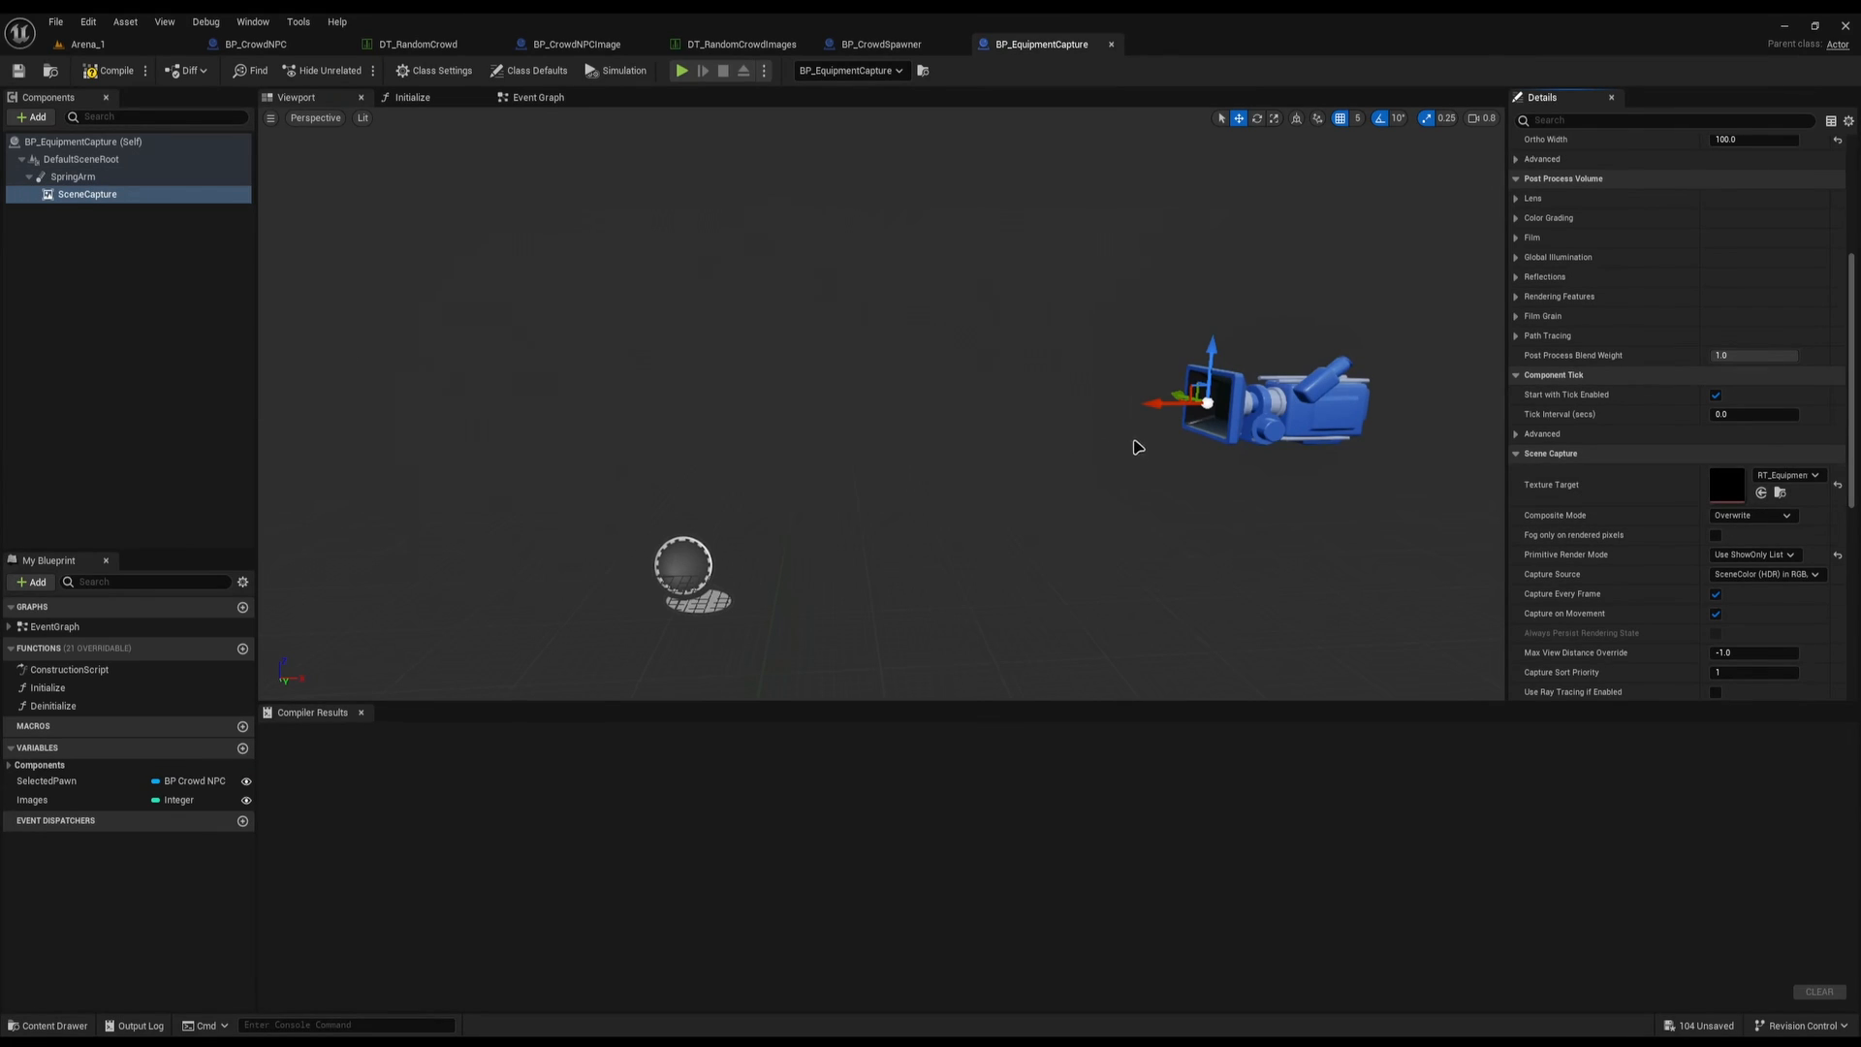
{"action": "left_click", "coordinate": [166, 190]}
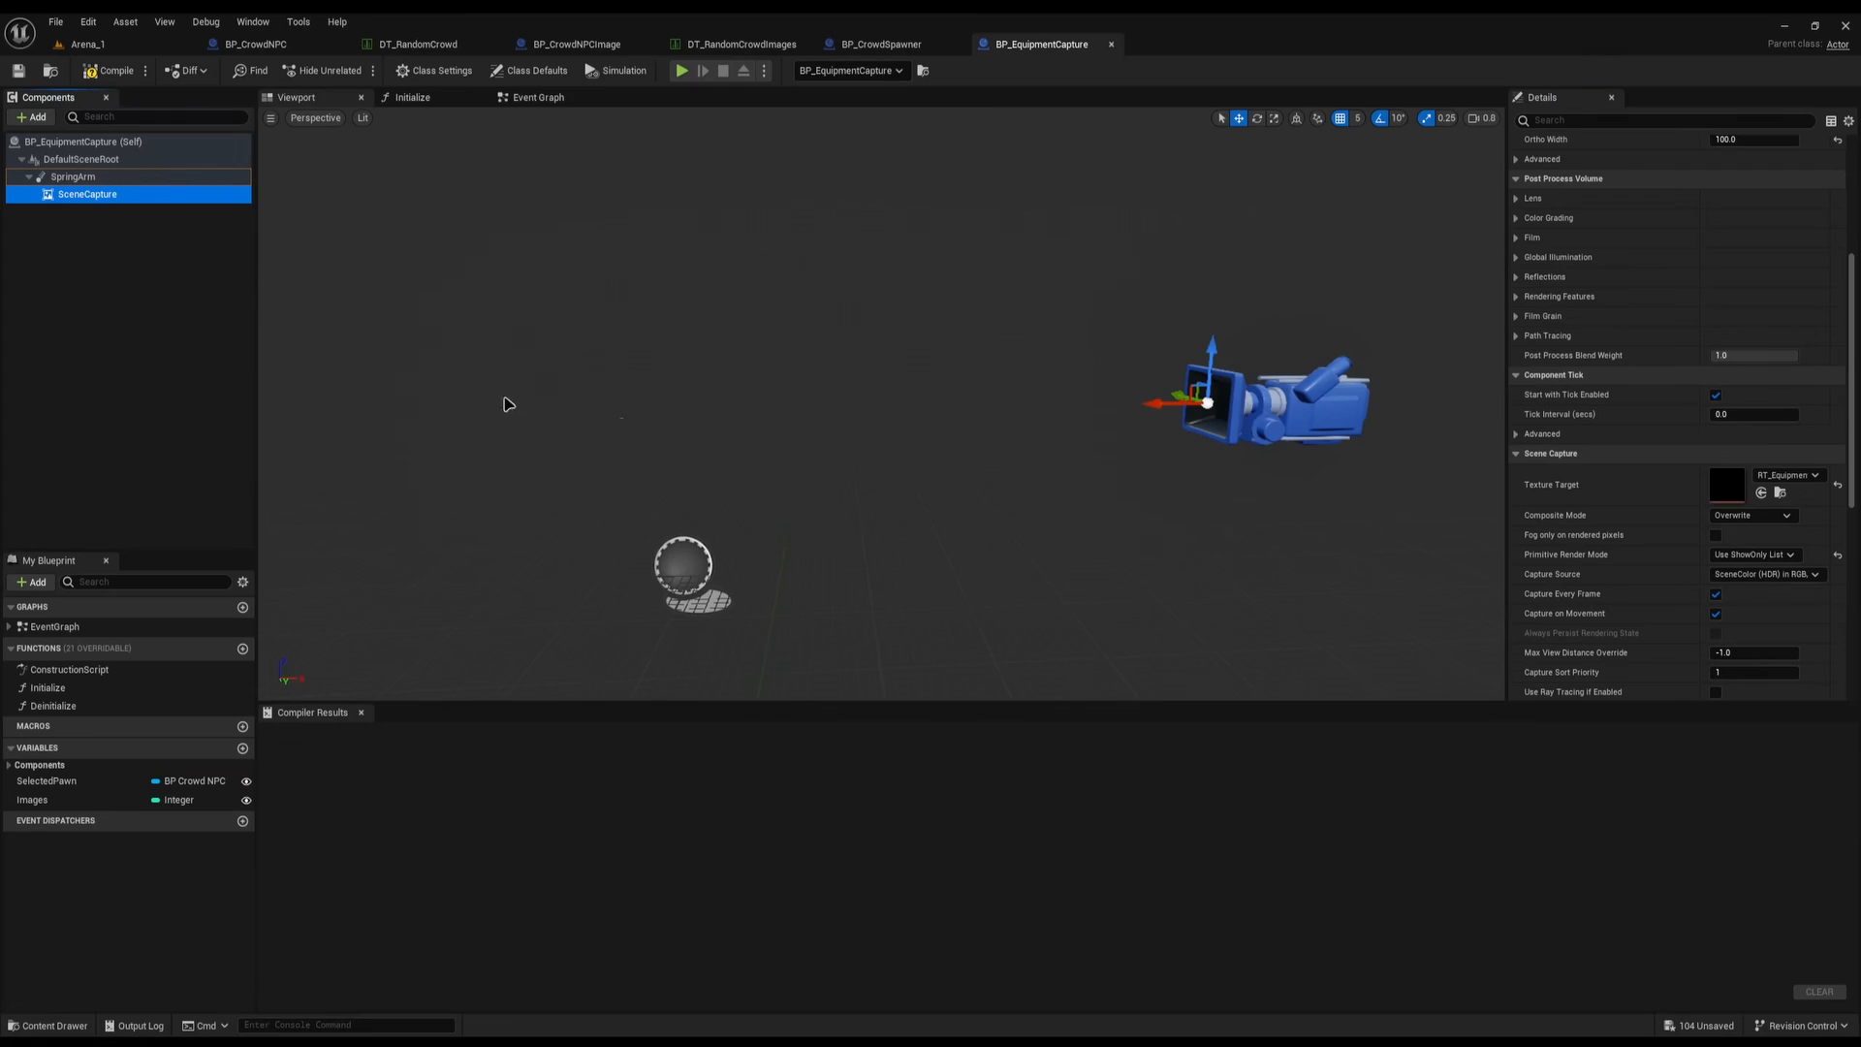
Show the blueprint's Event Graph and move the Event BeginPlay node farther away from the Start Process call
{"action": "left_click", "coordinate": [538, 97]}
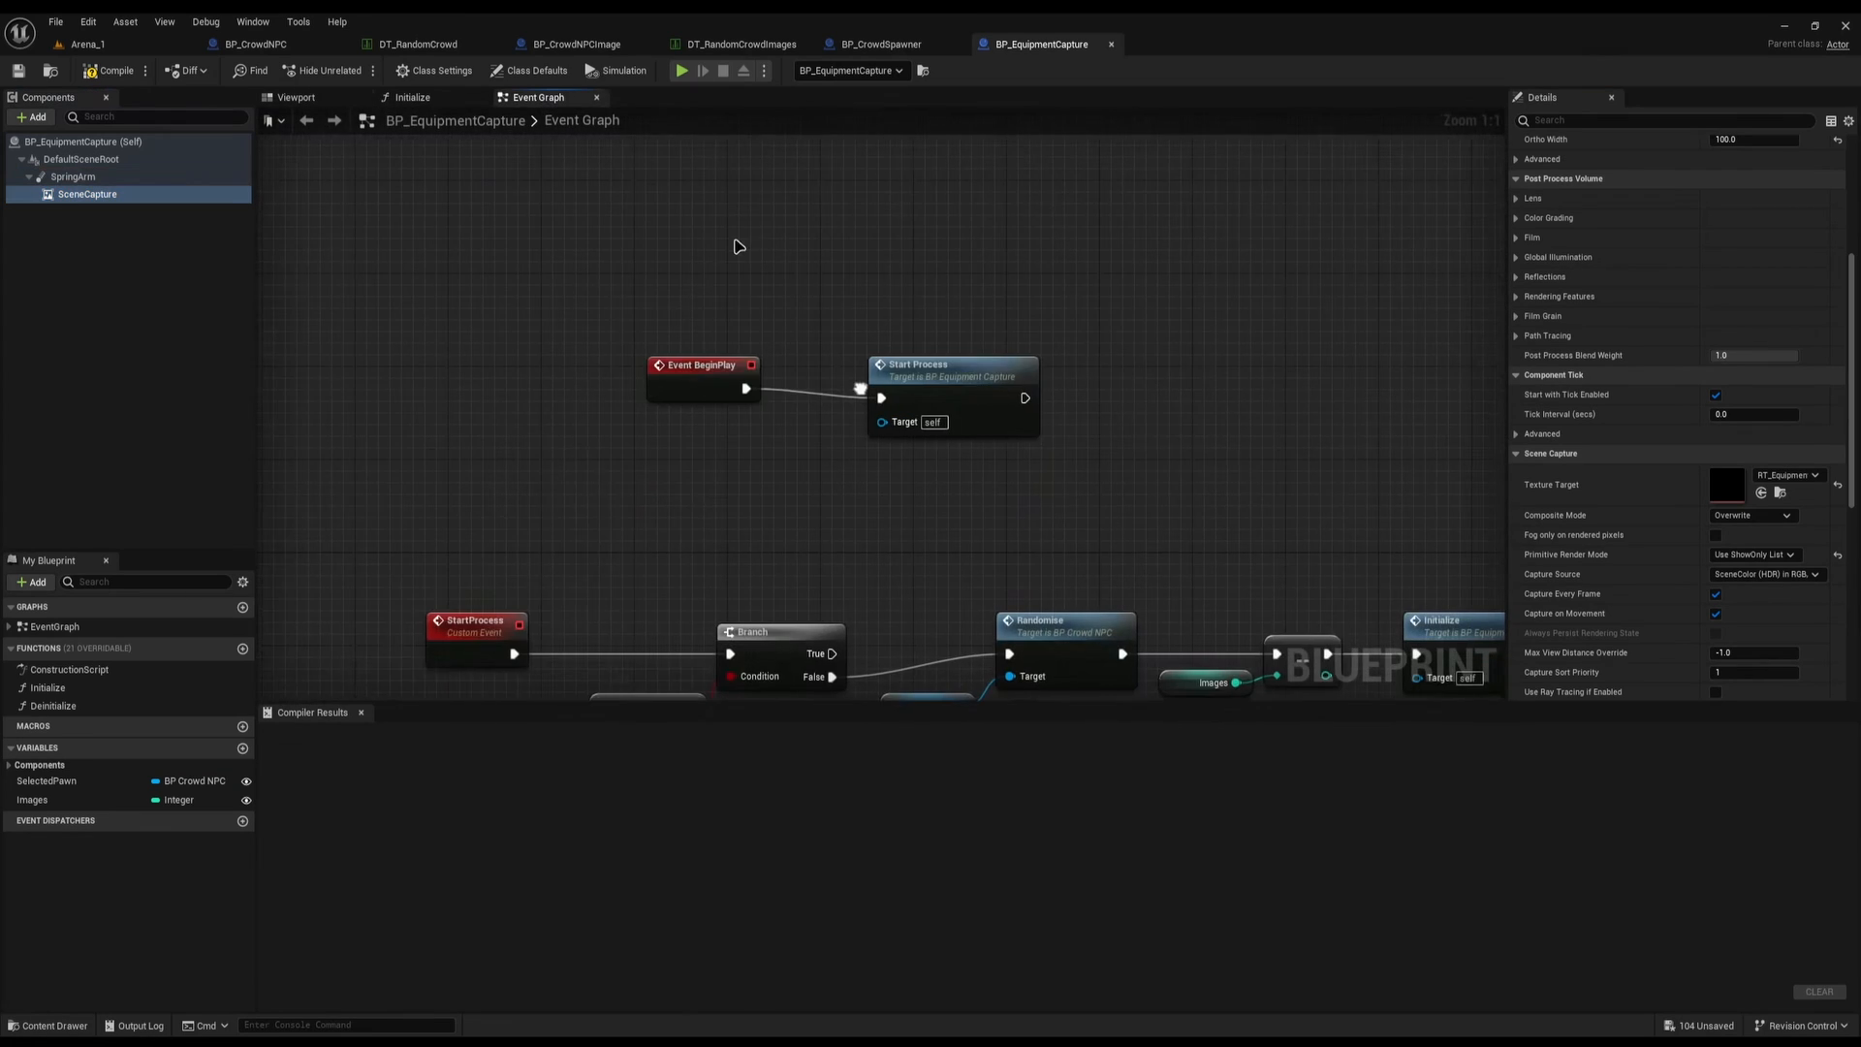
{"action": "right_click_drag", "start_coordinate": [732, 466], "coordinate": [817, 340]}
{"action": "left_click", "coordinate": [1039, 256]}
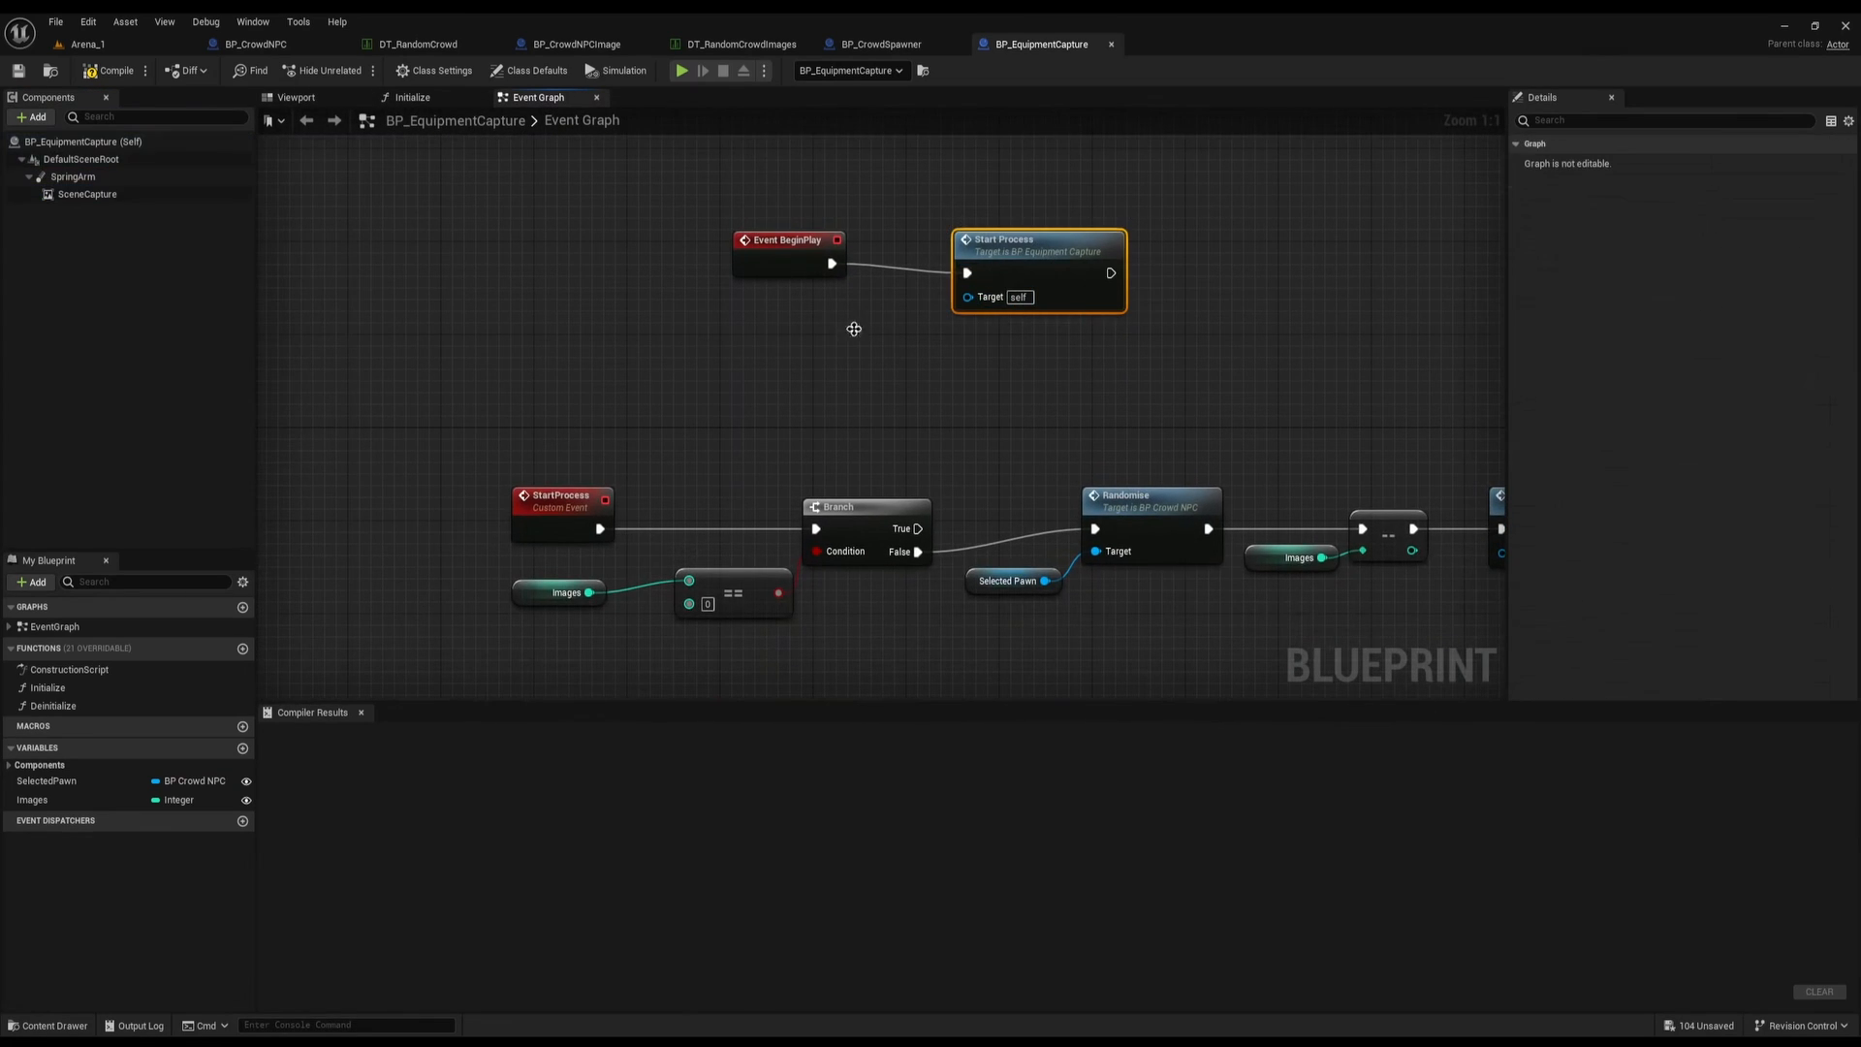
{"action": "right_click_drag", "start_coordinate": [809, 447], "coordinate": [813, 387]}
{"action": "left_click_drag", "start_coordinate": [814, 184], "coordinate": [685, 262]}
Examine the StartProcess event with its Images equals 0 comparison and the Branch outputs
{"action": "right_click_drag", "start_coordinate": [552, 425], "coordinate": [550, 270]}
{"action": "left_click_drag", "start_coordinate": [502, 271], "coordinate": [667, 365]}
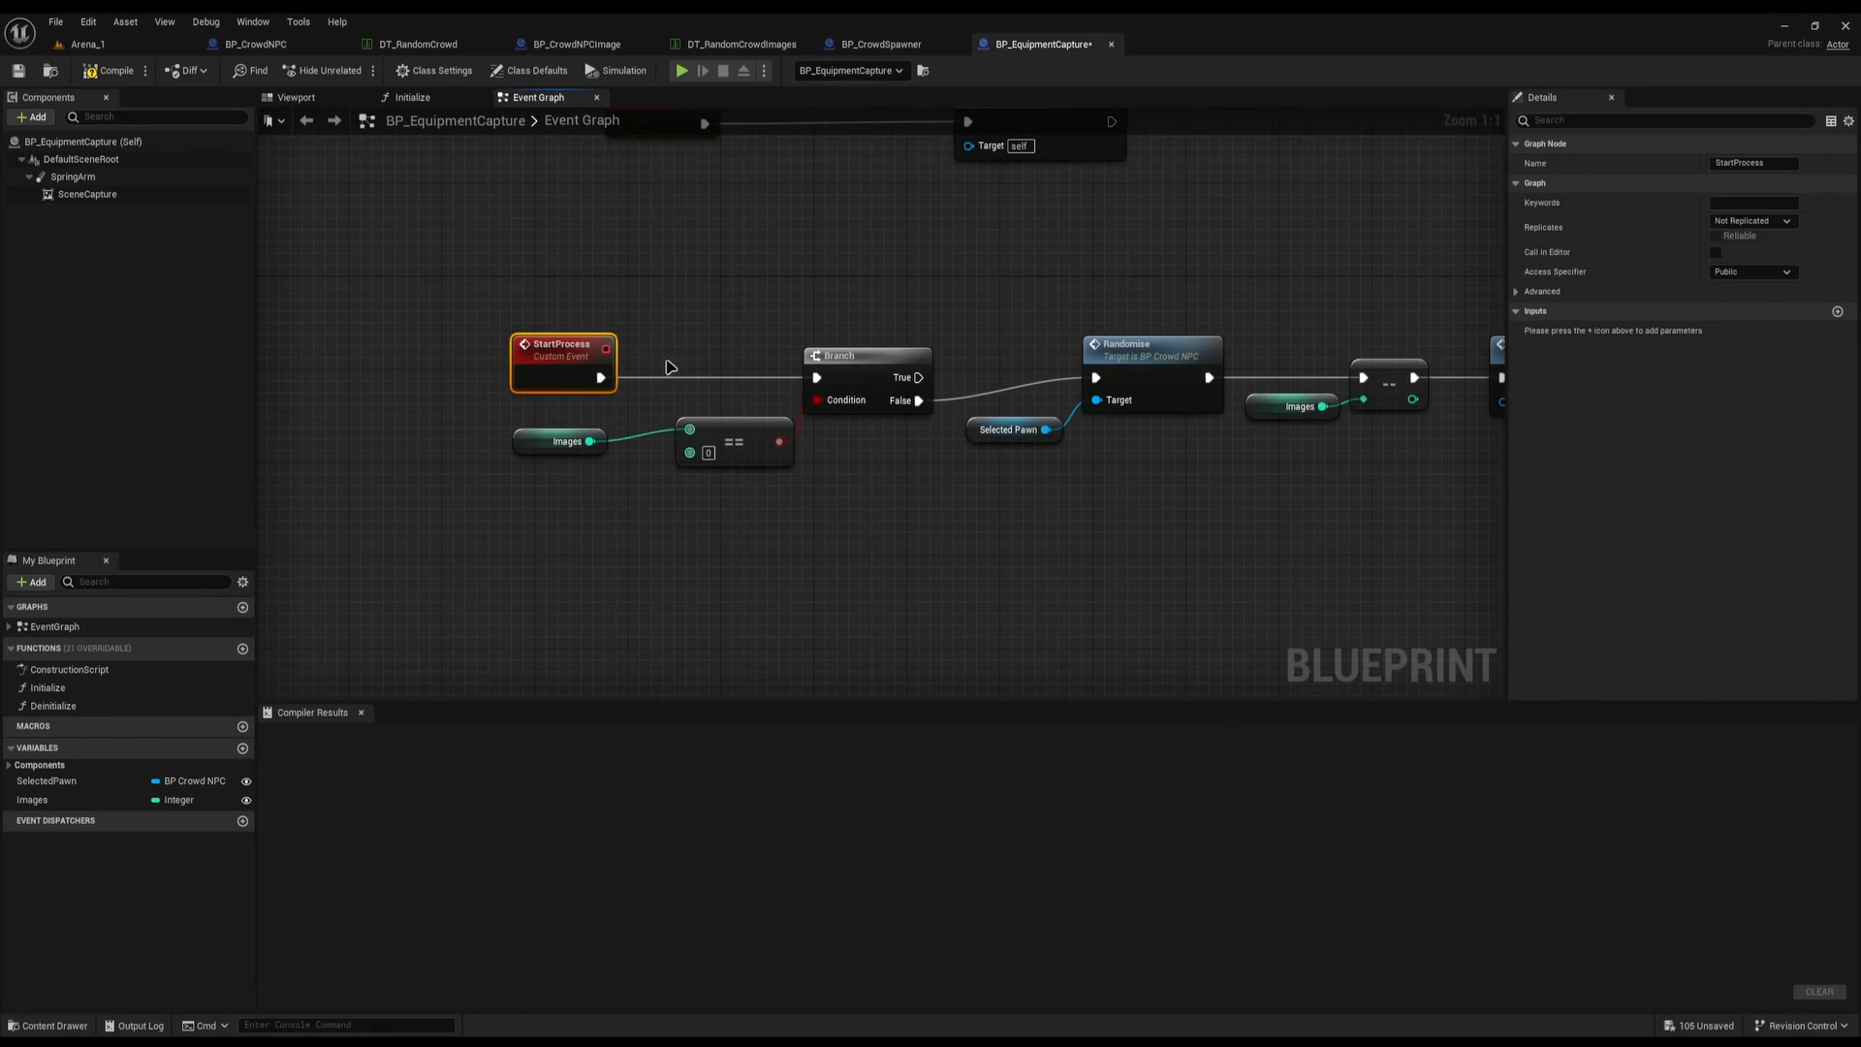
{"action": "right_click_drag", "start_coordinate": [667, 365], "coordinate": [635, 385]}
{"action": "left_click_drag", "start_coordinate": [503, 480], "coordinate": [717, 538]}
{"action": "left_click", "coordinate": [524, 453]}
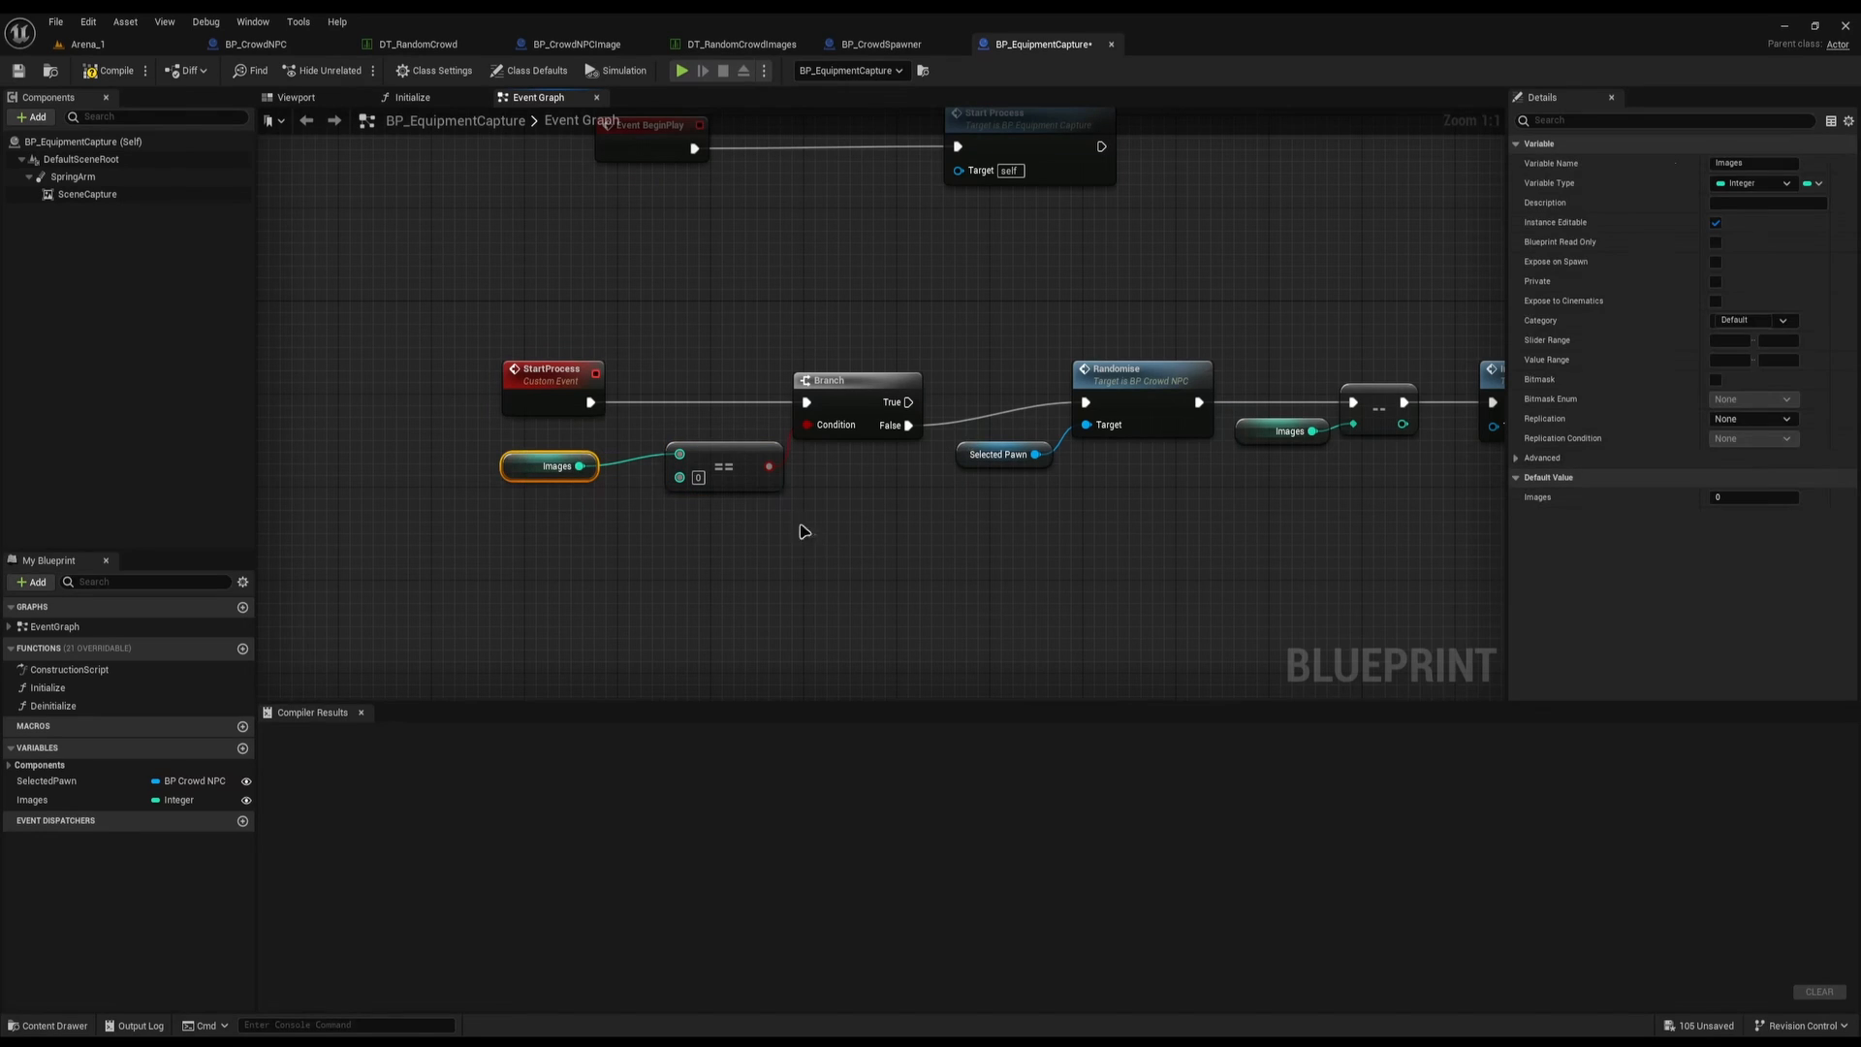
{"action": "mouse_move", "coordinate": [909, 402]}
{"action": "left_mouse_down"}
{"action": "mouse_move", "coordinate": [1050, 249]}
{"action": "mouse_move", "coordinate": [932, 349]}
{"action": "mouse_move", "coordinate": [906, 403]}
{"action": "left_mouse_up"}
{"action": "left_click", "coordinate": [706, 520]}
Review the Randomise call and Images decrement alongside the NPC in Arena_1, returning to the Images check in the graph
{"action": "right_click_drag", "start_coordinate": [929, 441], "coordinate": [808, 454]}
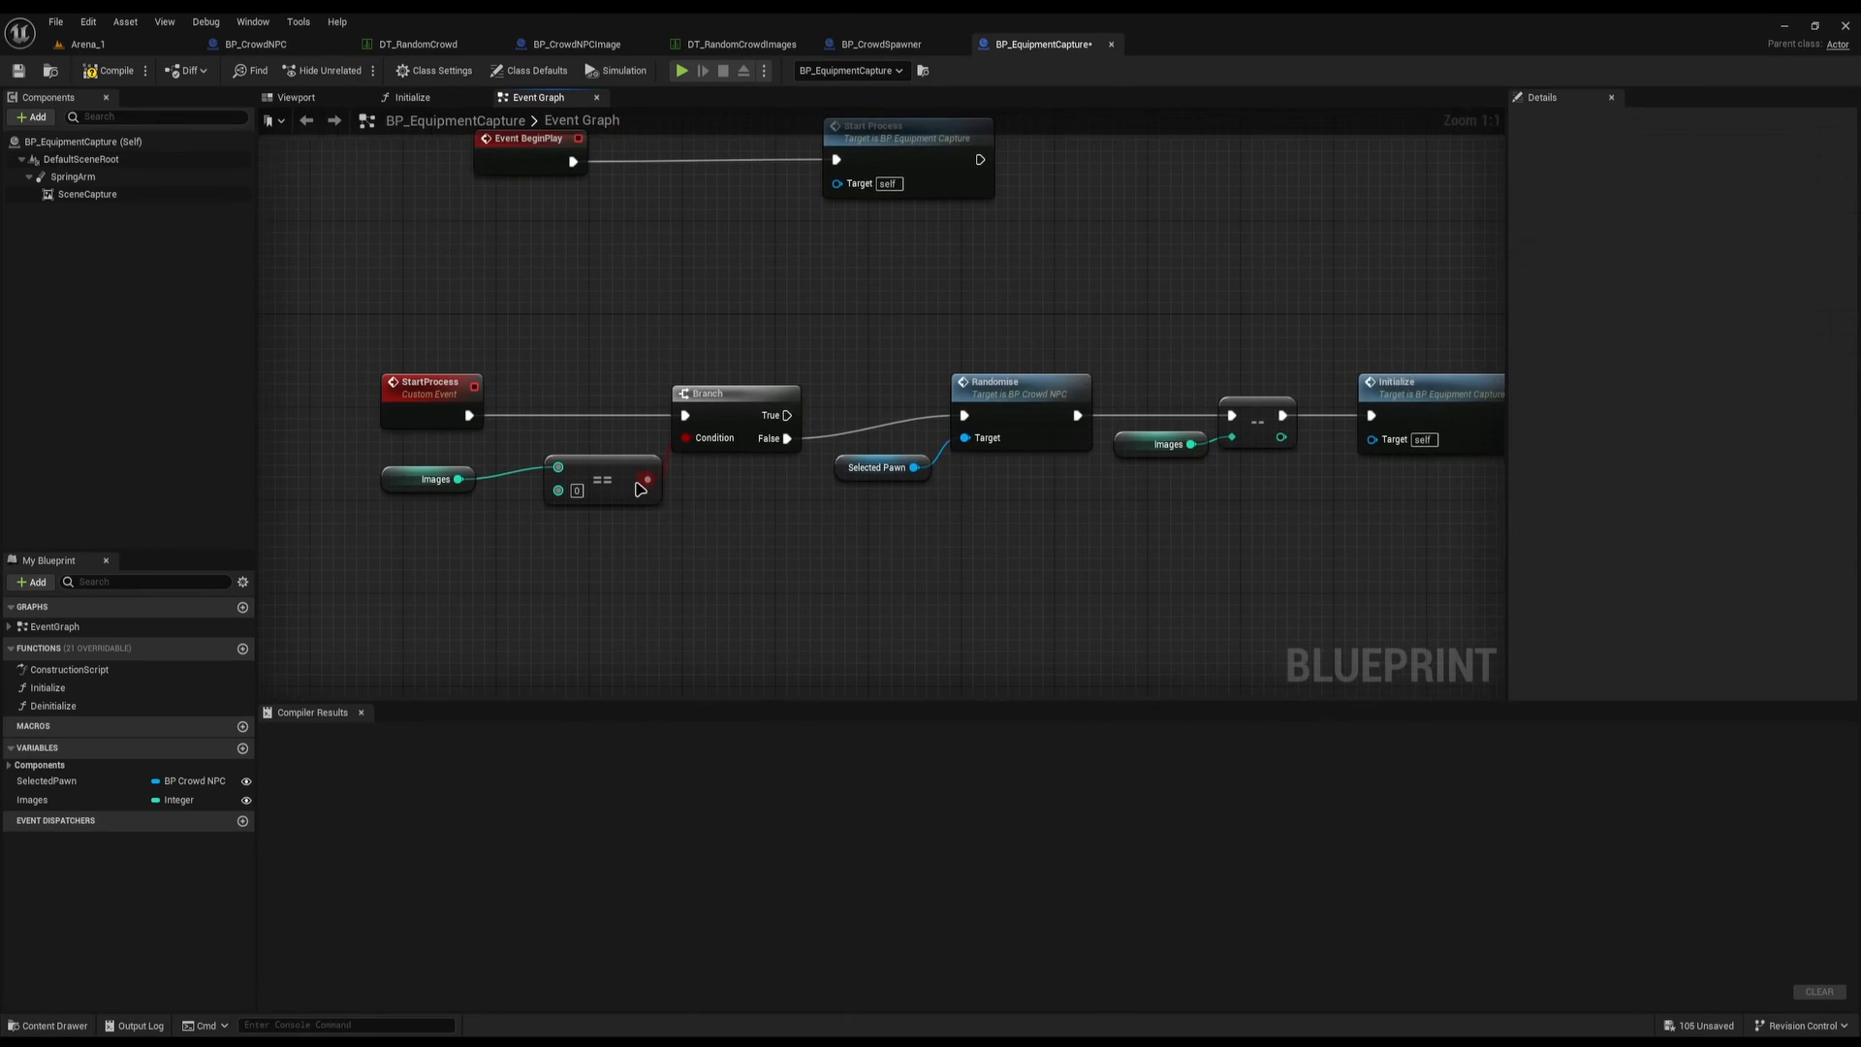
{"action": "right_click_drag", "start_coordinate": [704, 516], "coordinate": [418, 501]}
{"action": "left_click_drag", "start_coordinate": [563, 488], "coordinate": [663, 496]}
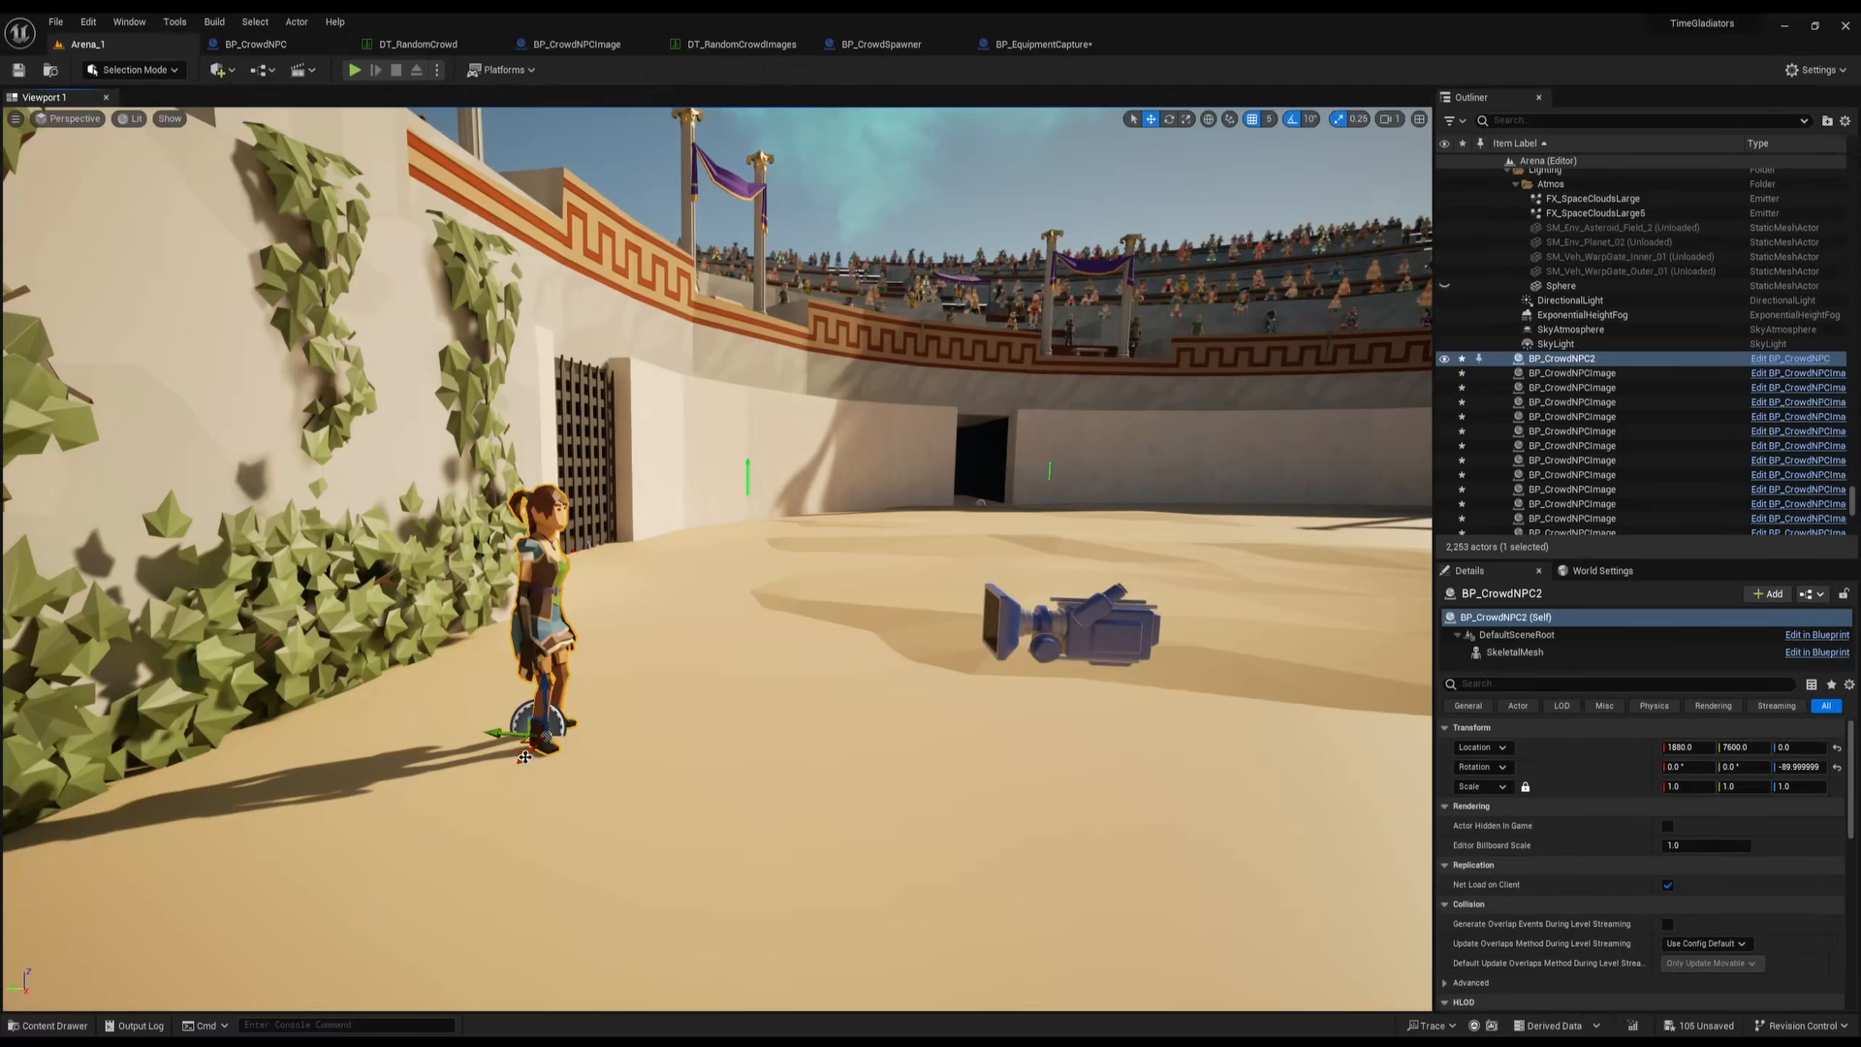
{"action": "left_click_drag", "start_coordinate": [525, 757], "coordinate": [531, 749]}
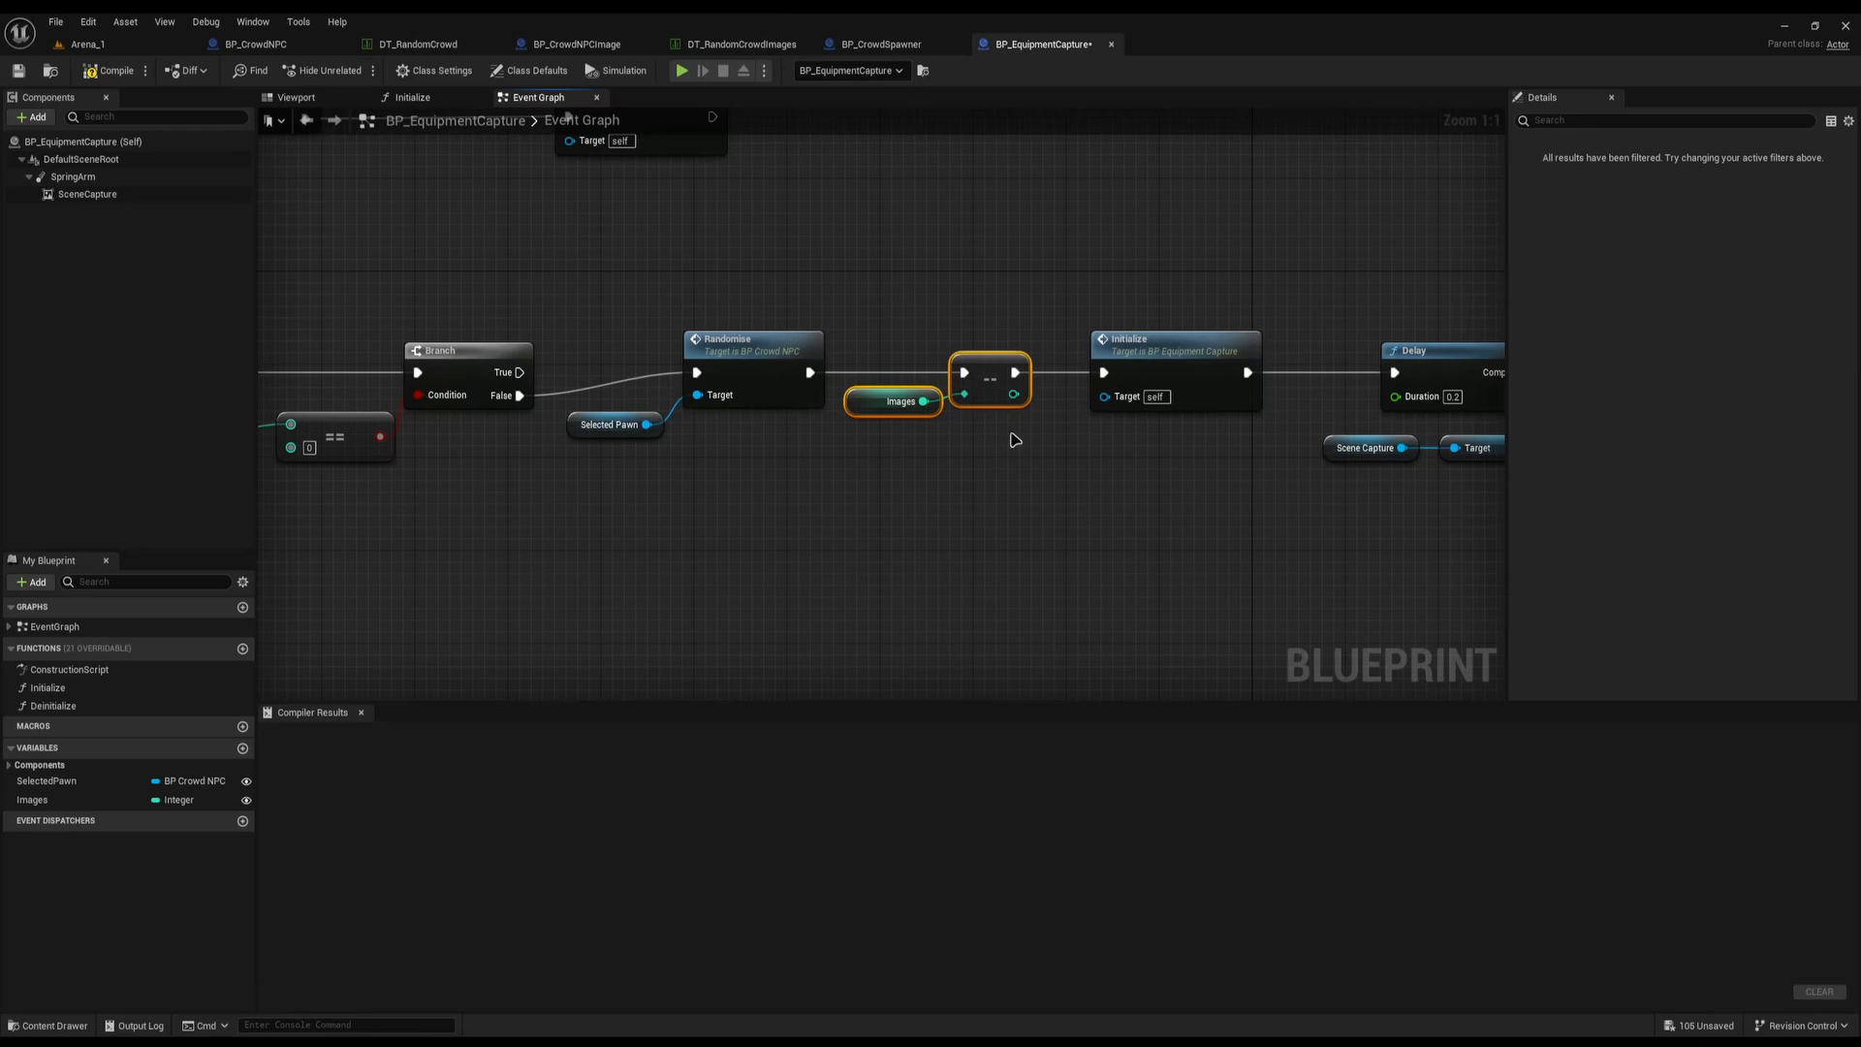
{"action": "right_click_drag", "start_coordinate": [657, 472], "coordinate": [847, 459]}
{"action": "left_click_drag", "start_coordinate": [331, 398], "coordinate": [405, 470]}
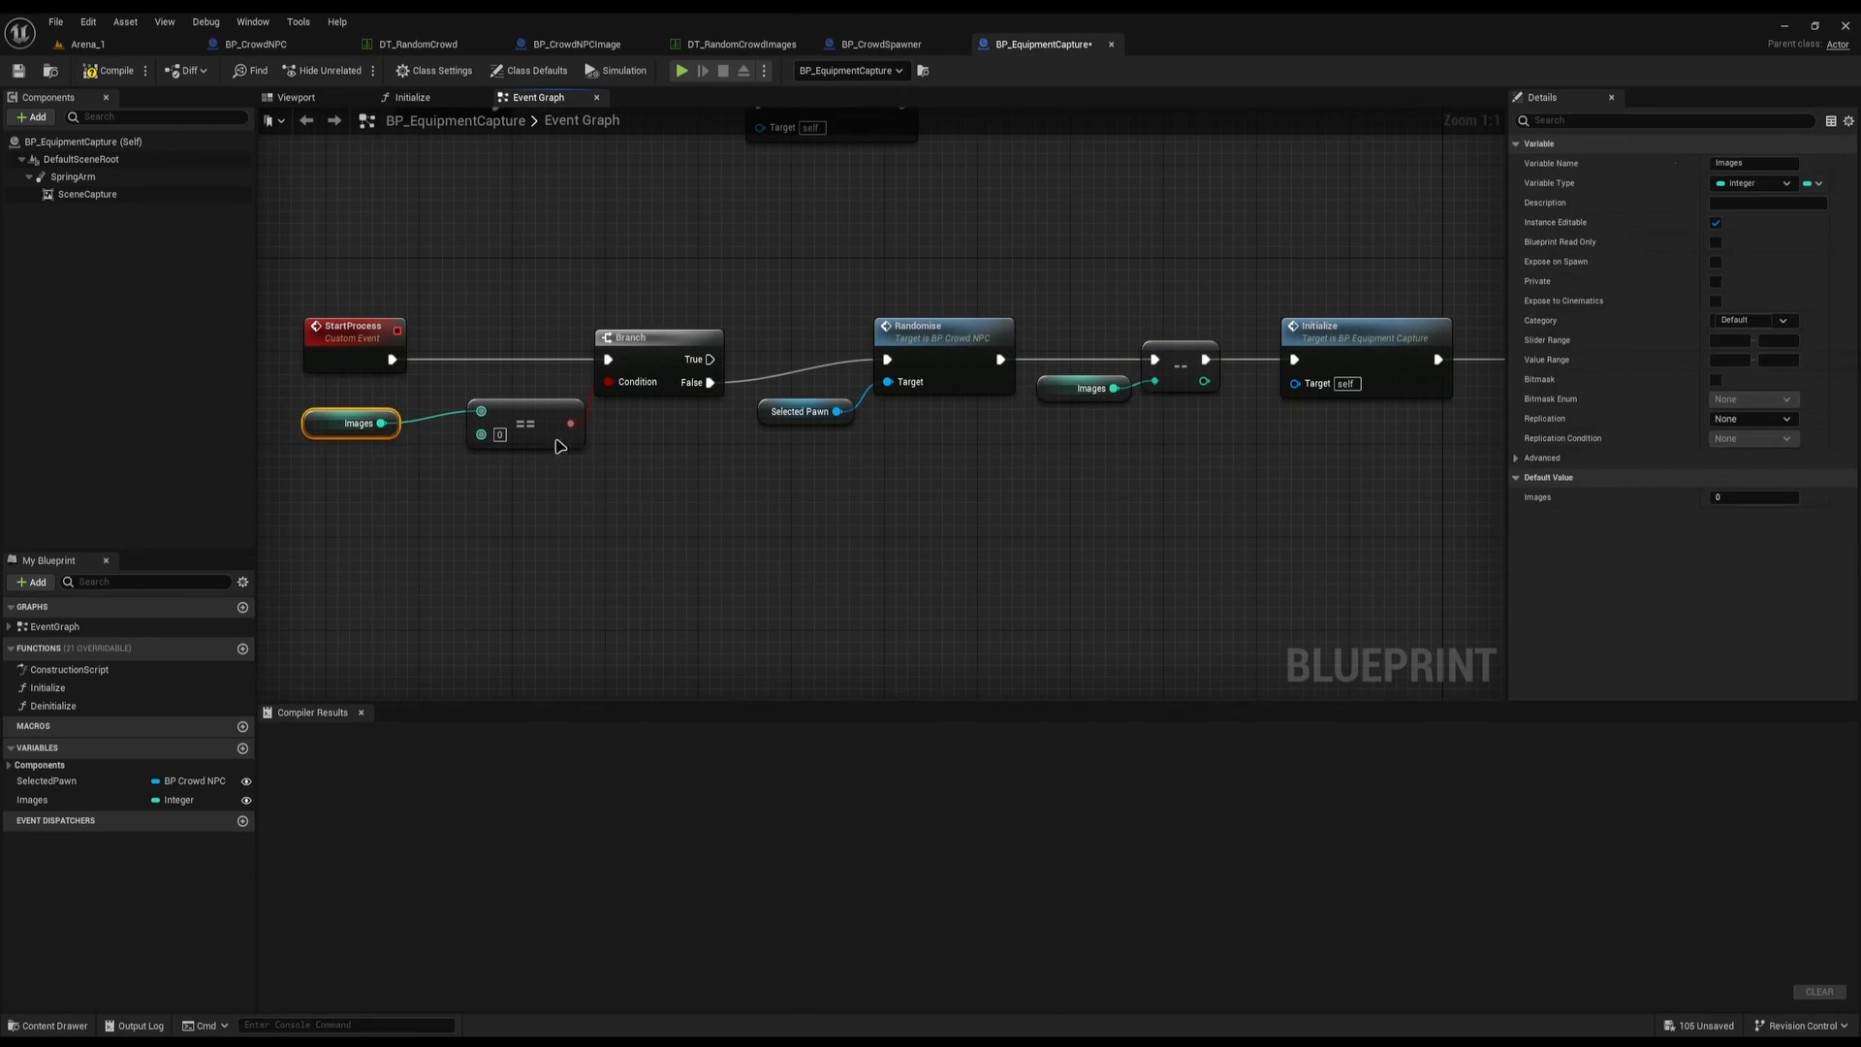
Show the Initialize function's graph and examine its Is Valid check on Selected Pawn
{"action": "left_click", "coordinate": [836, 315]}
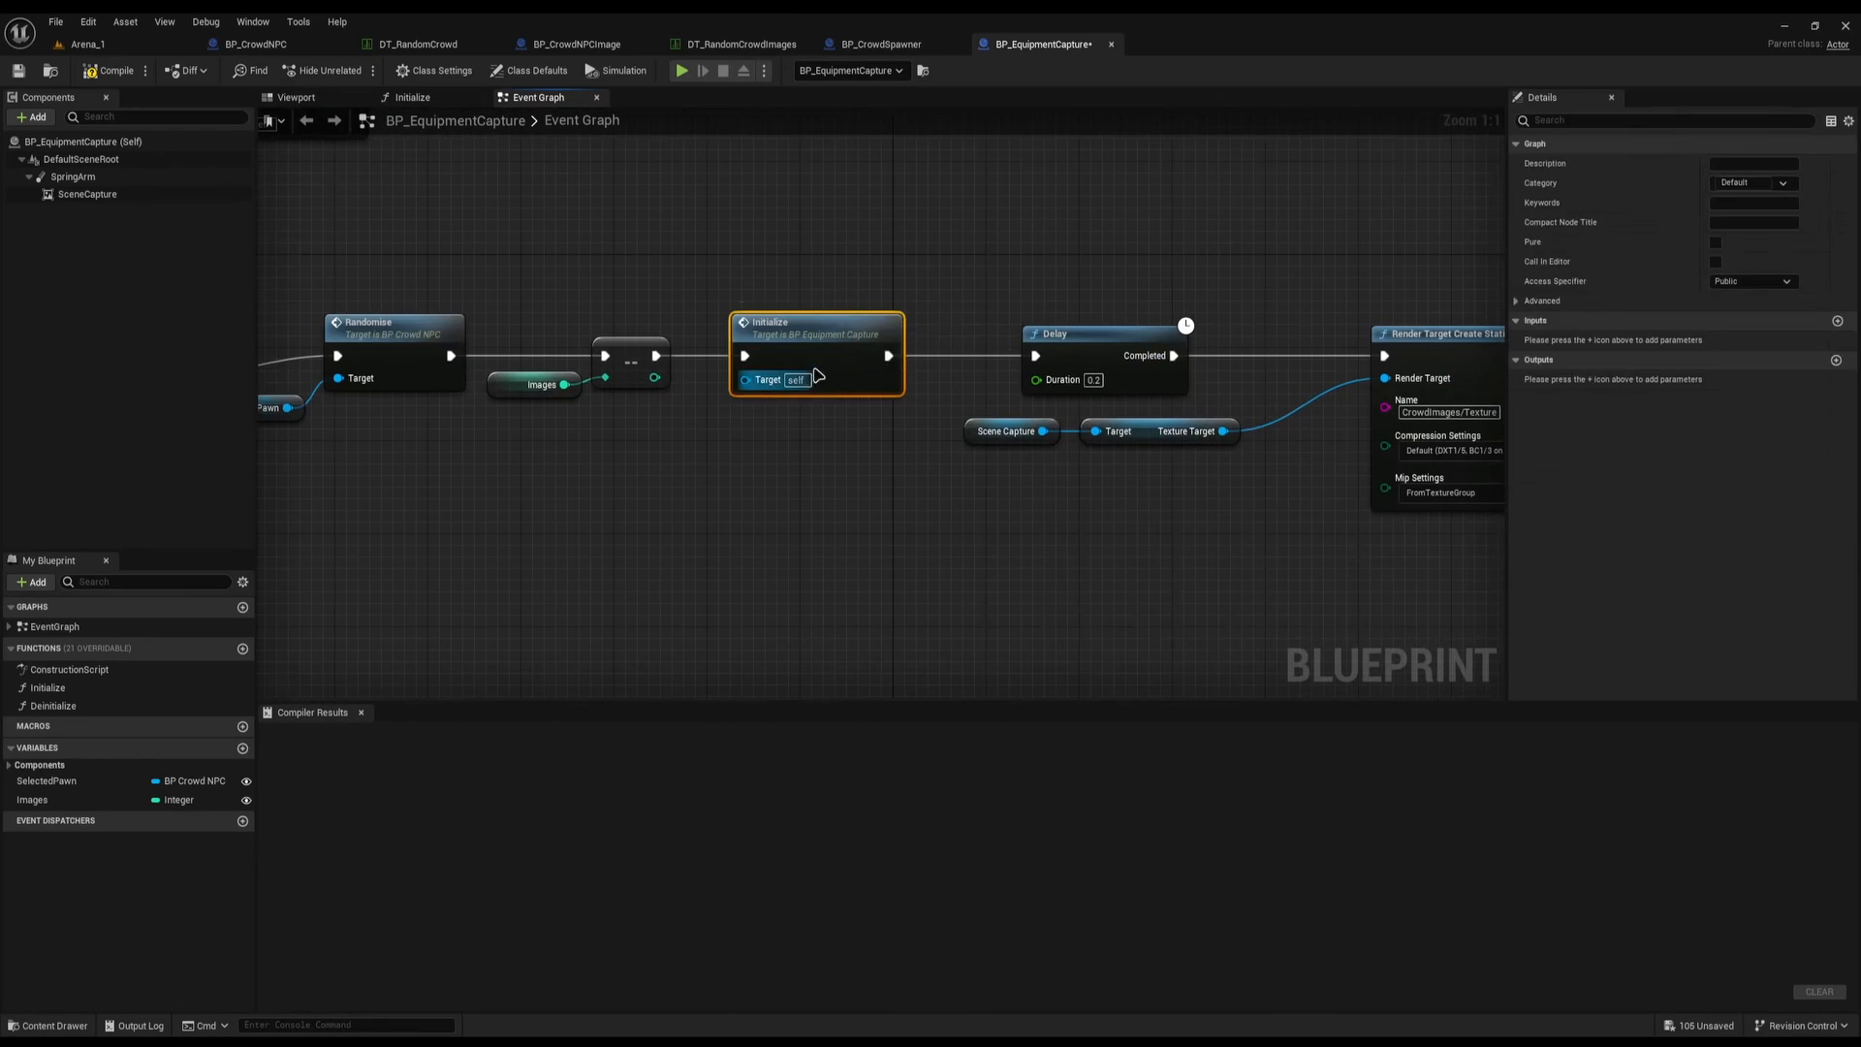
{"action": "right_click_drag", "start_coordinate": [840, 367], "coordinate": [865, 400]}
{"action": "double_click", "coordinate": [860, 369]}
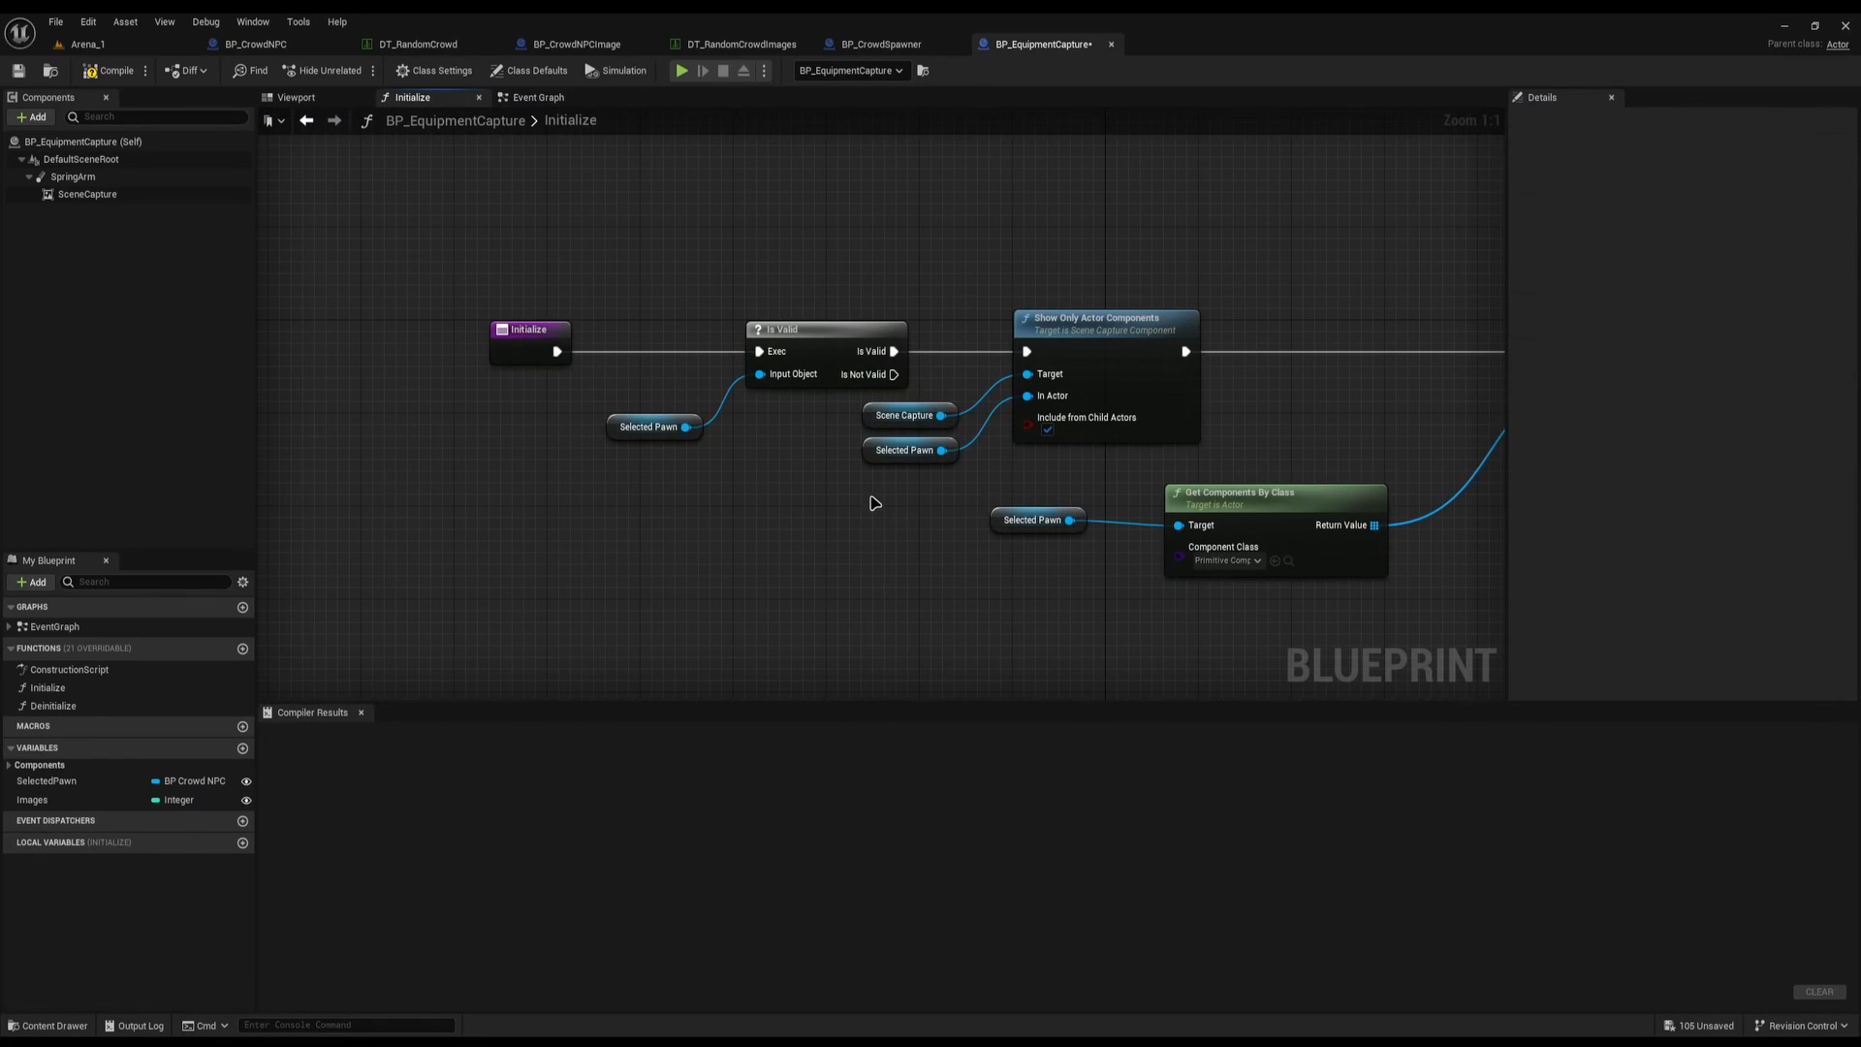
{"action": "left_click_drag", "start_coordinate": [656, 243], "coordinate": [790, 528]}
{"action": "left_click", "coordinate": [782, 514]}
{"action": "left_click_drag", "start_coordinate": [671, 359], "coordinate": [638, 225]}
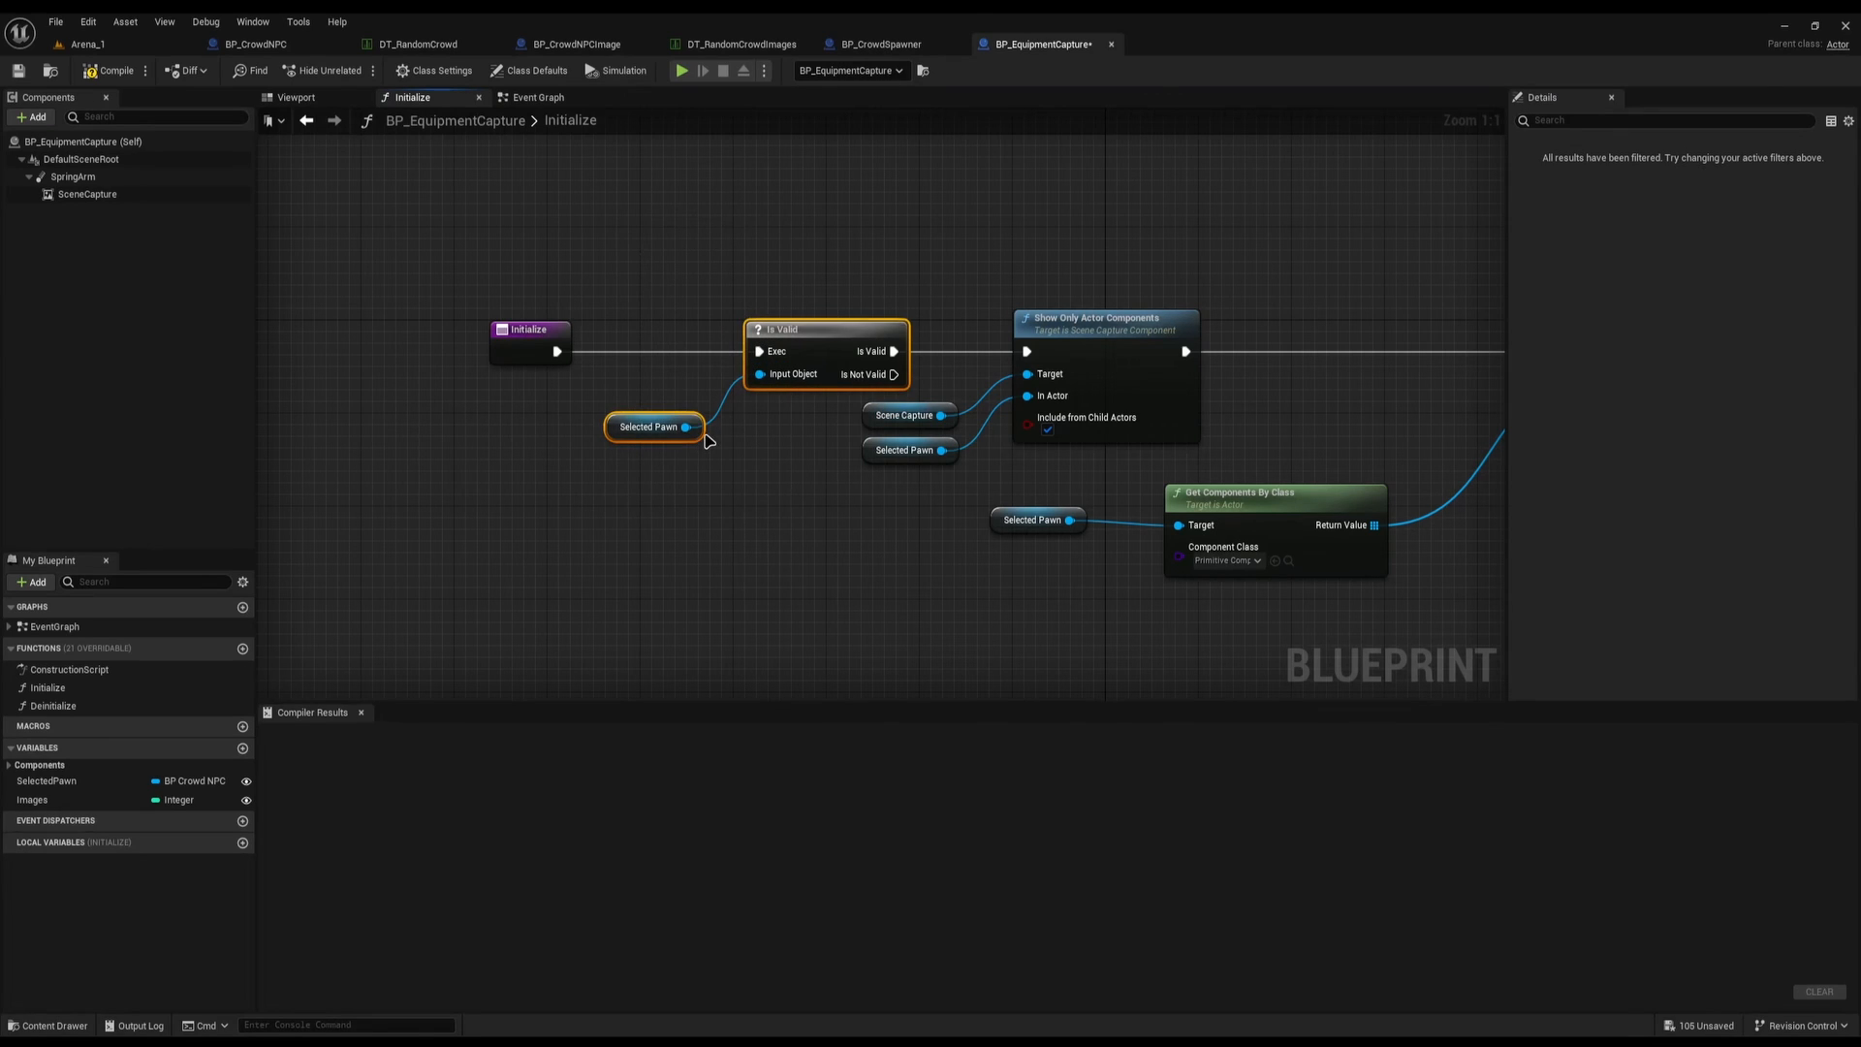
Review the Show Only Actor Components call with its Scene Capture and Selected Pawn inputs, then the For Each Loop setting lighting channels
{"action": "right_click_drag", "start_coordinate": [1002, 471], "coordinate": [864, 474]}
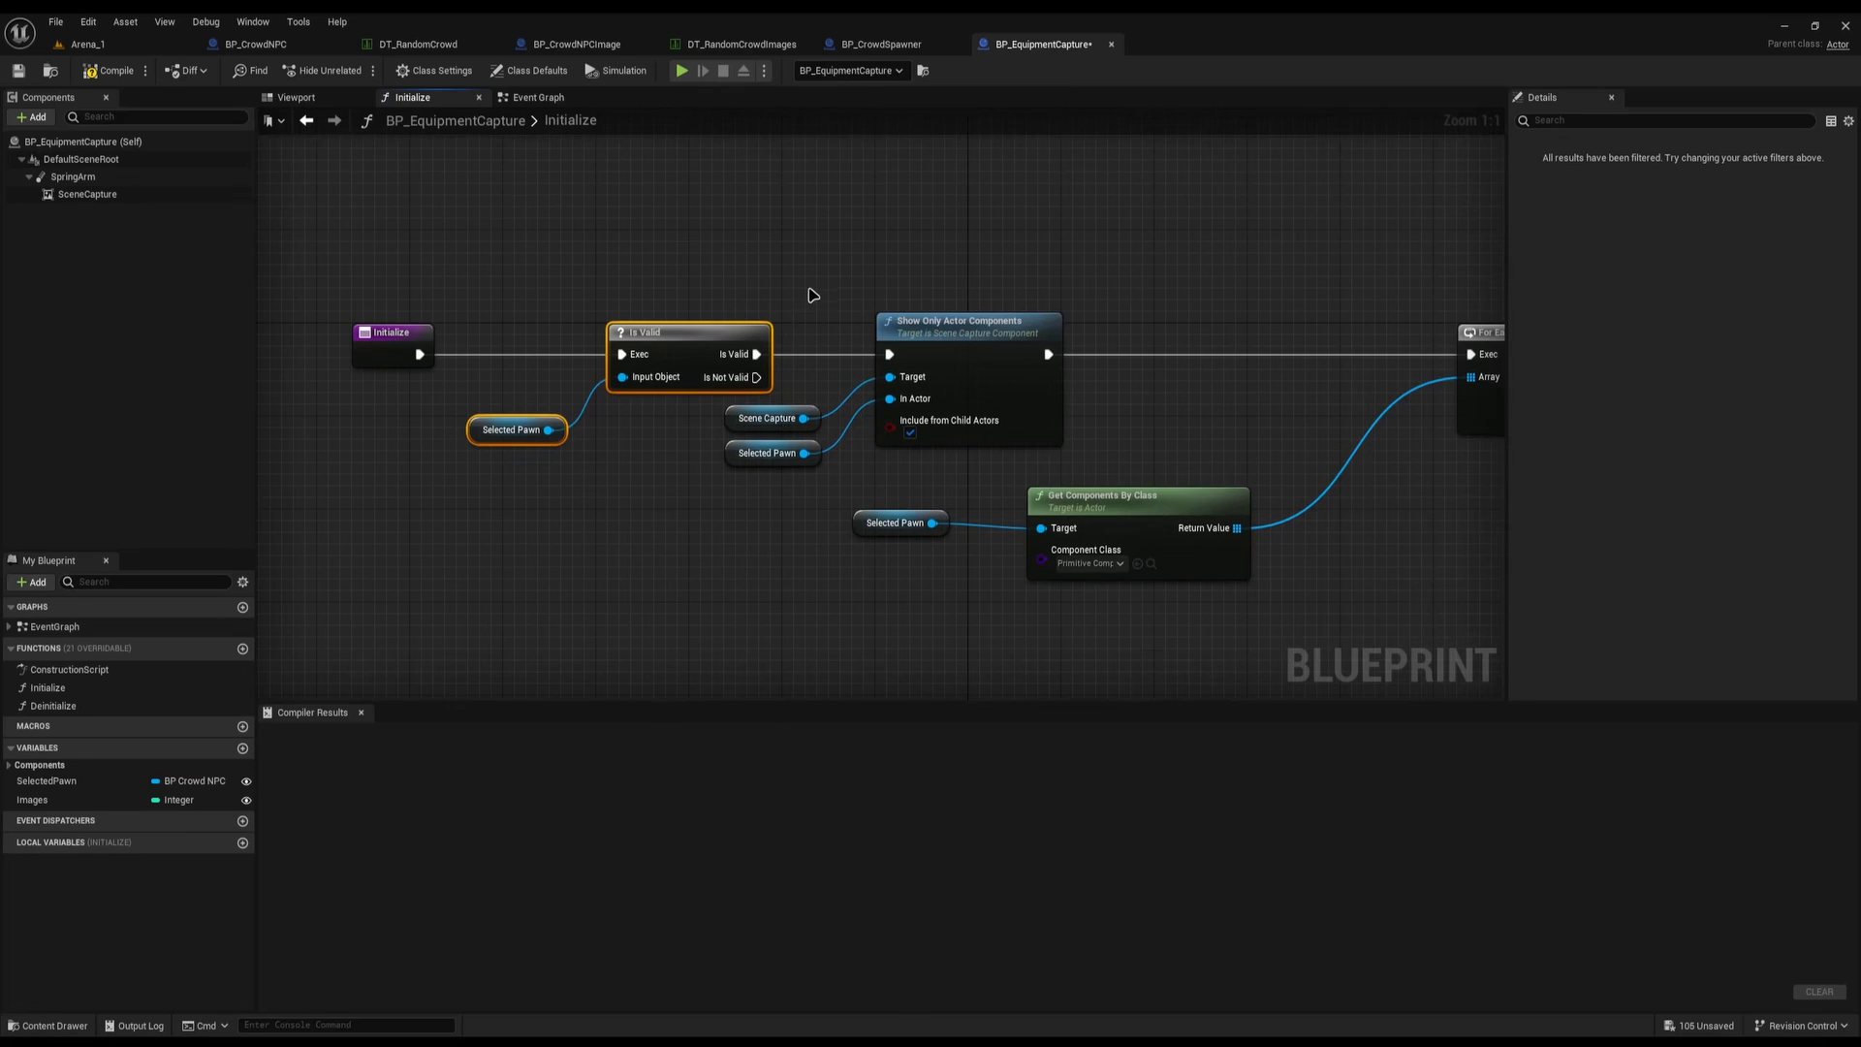
{"action": "left_click_drag", "start_coordinate": [817, 296], "coordinate": [1096, 467]}
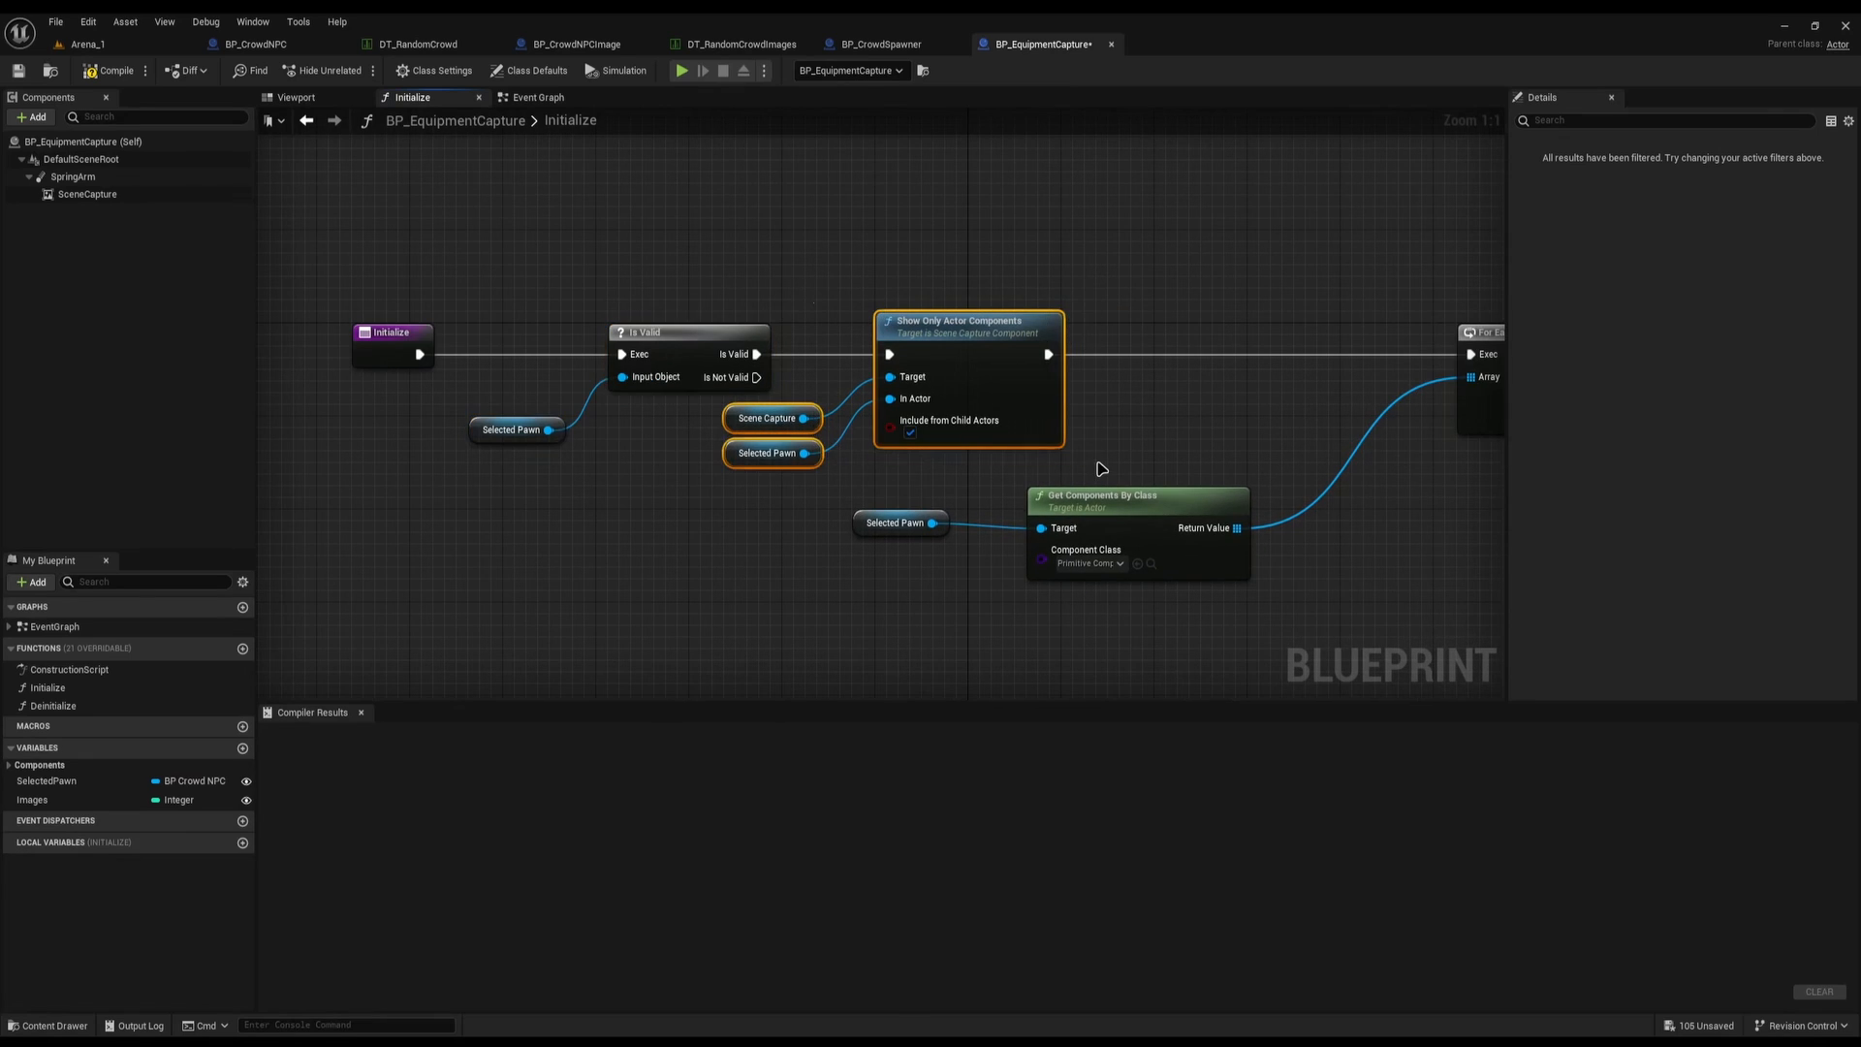
{"action": "left_click", "coordinate": [1100, 468]}
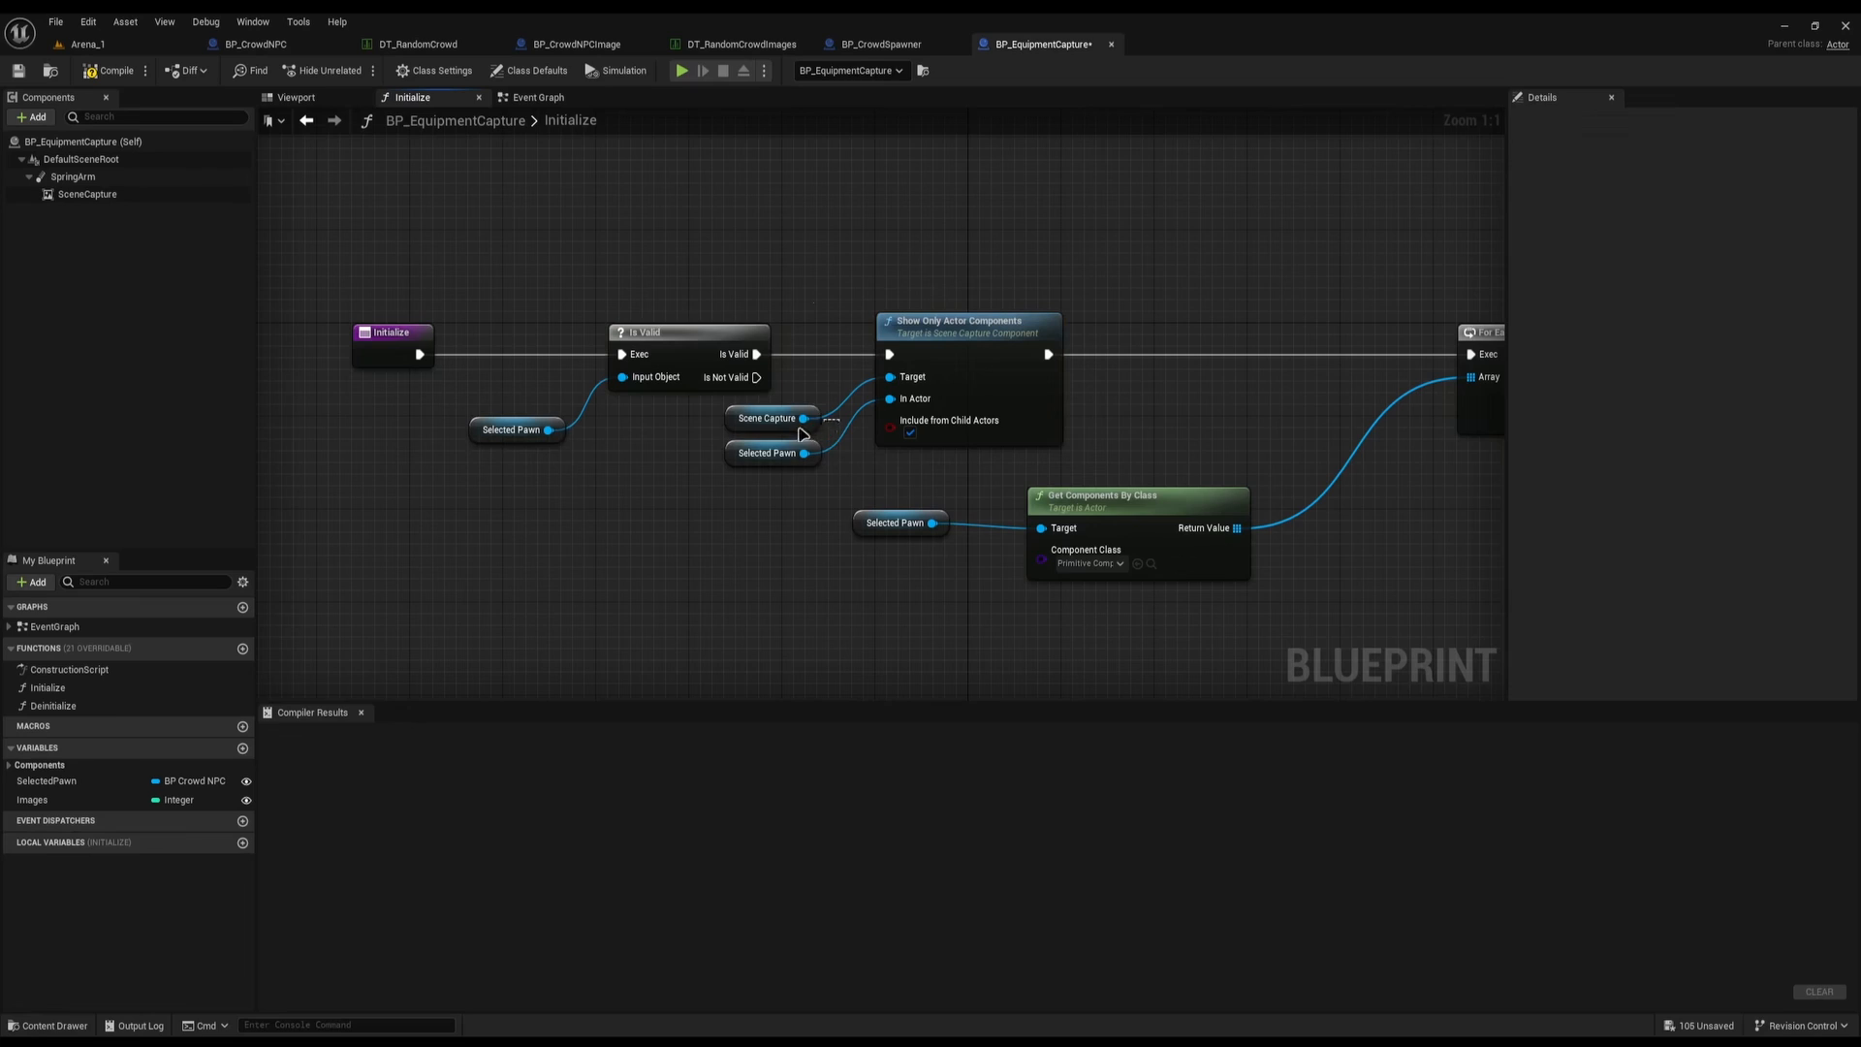
{"action": "left_click", "coordinate": [766, 419]}
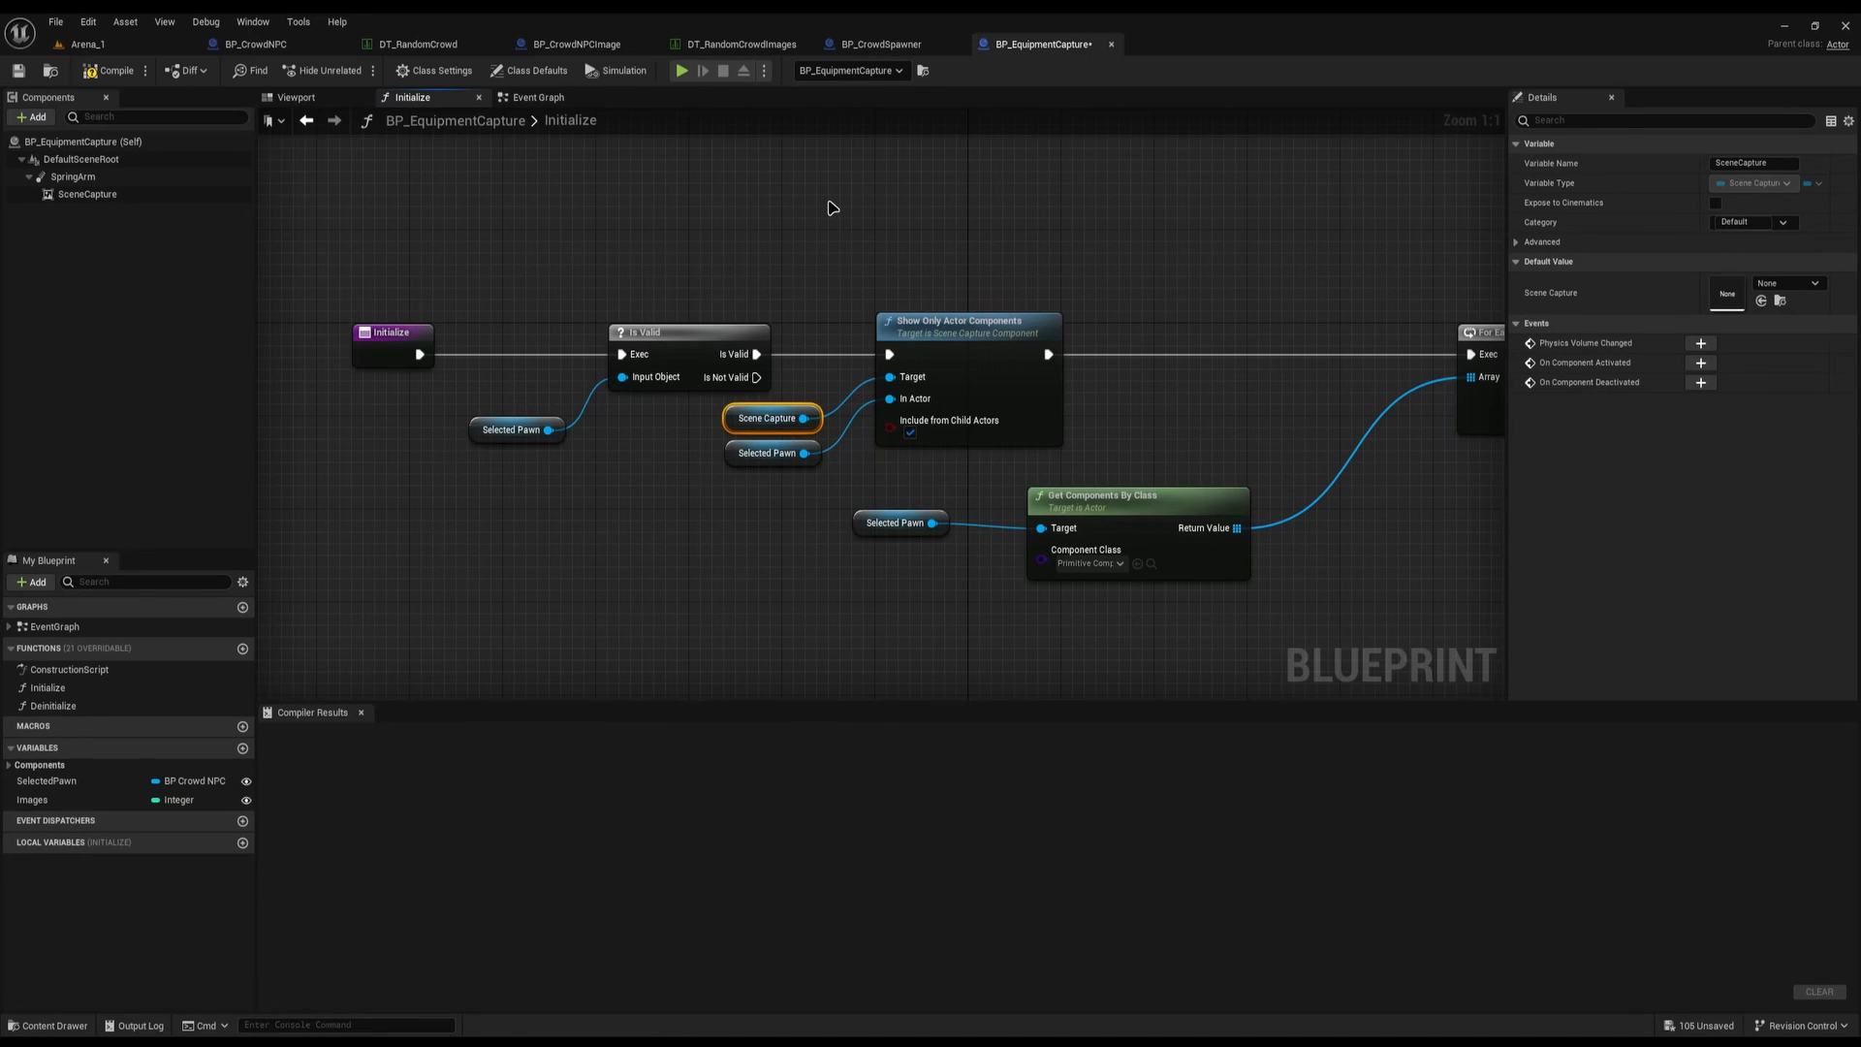
{"action": "right_click_drag", "start_coordinate": [831, 207], "coordinate": [321, 178]}
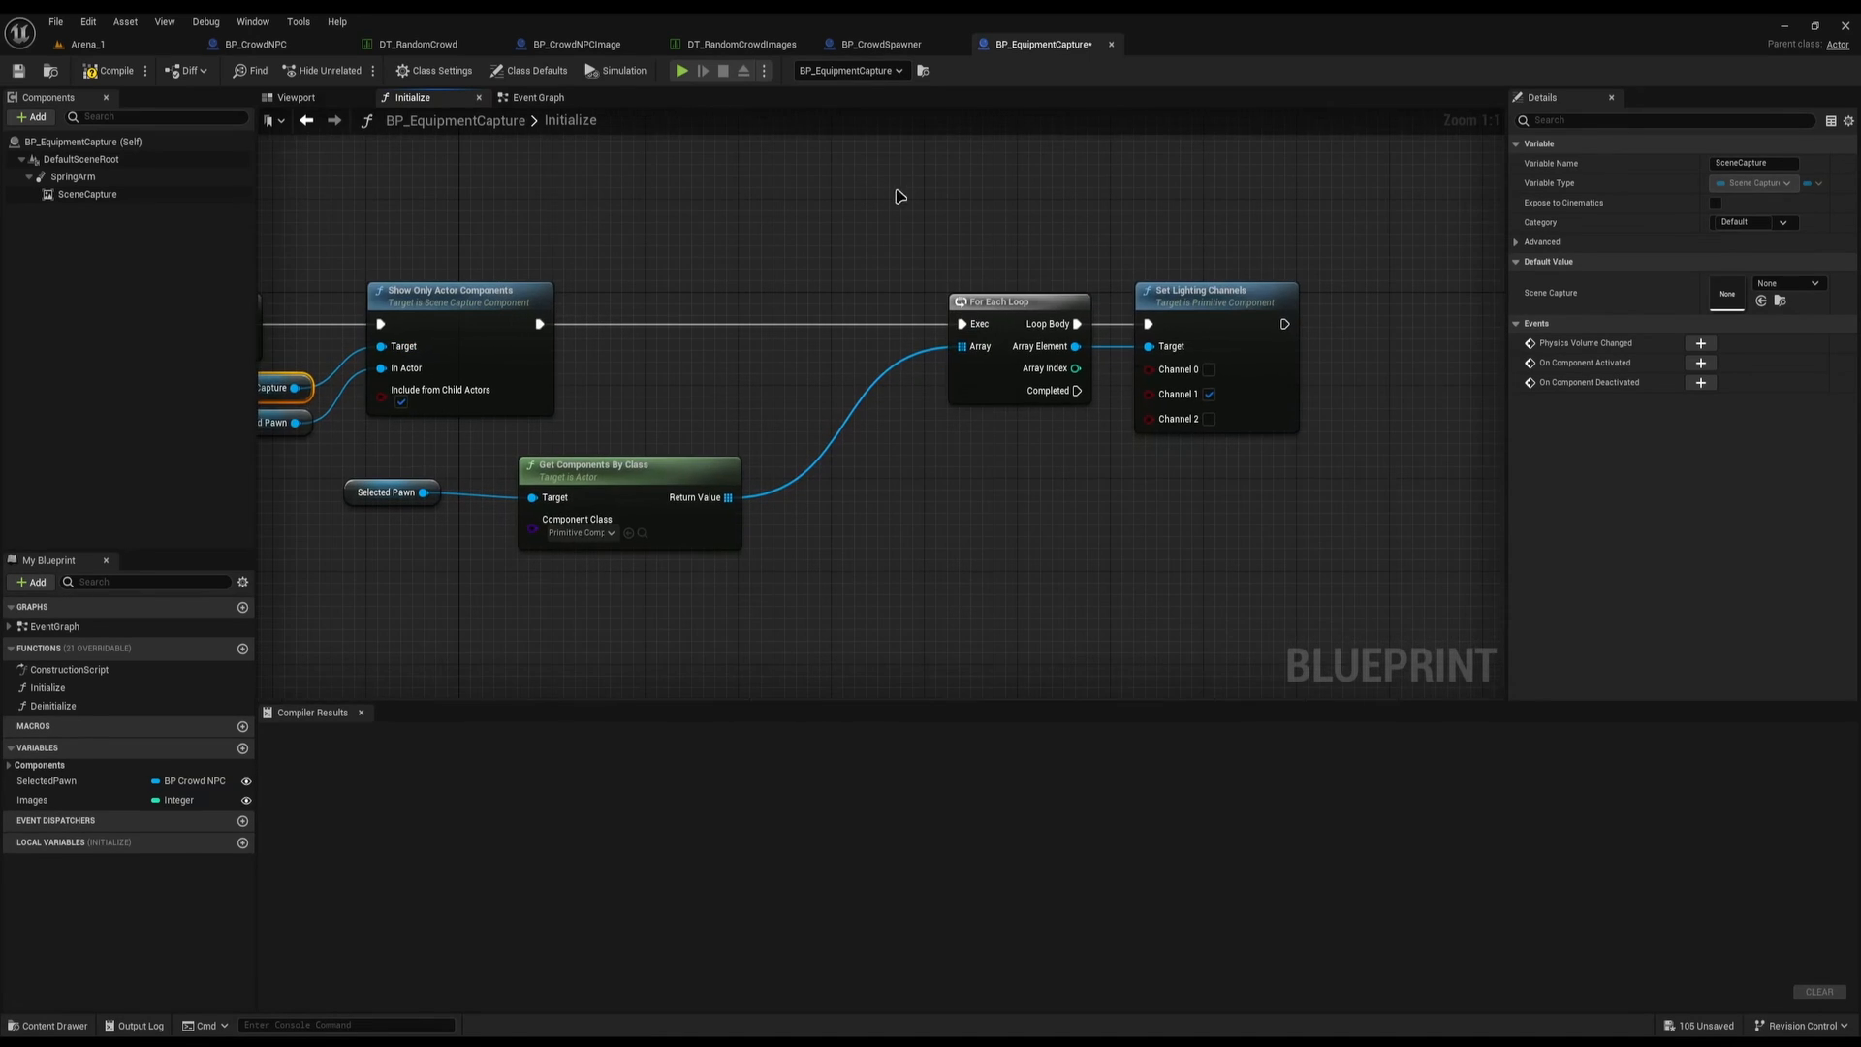
{"action": "left_click_drag", "start_coordinate": [945, 186], "coordinate": [1313, 487]}
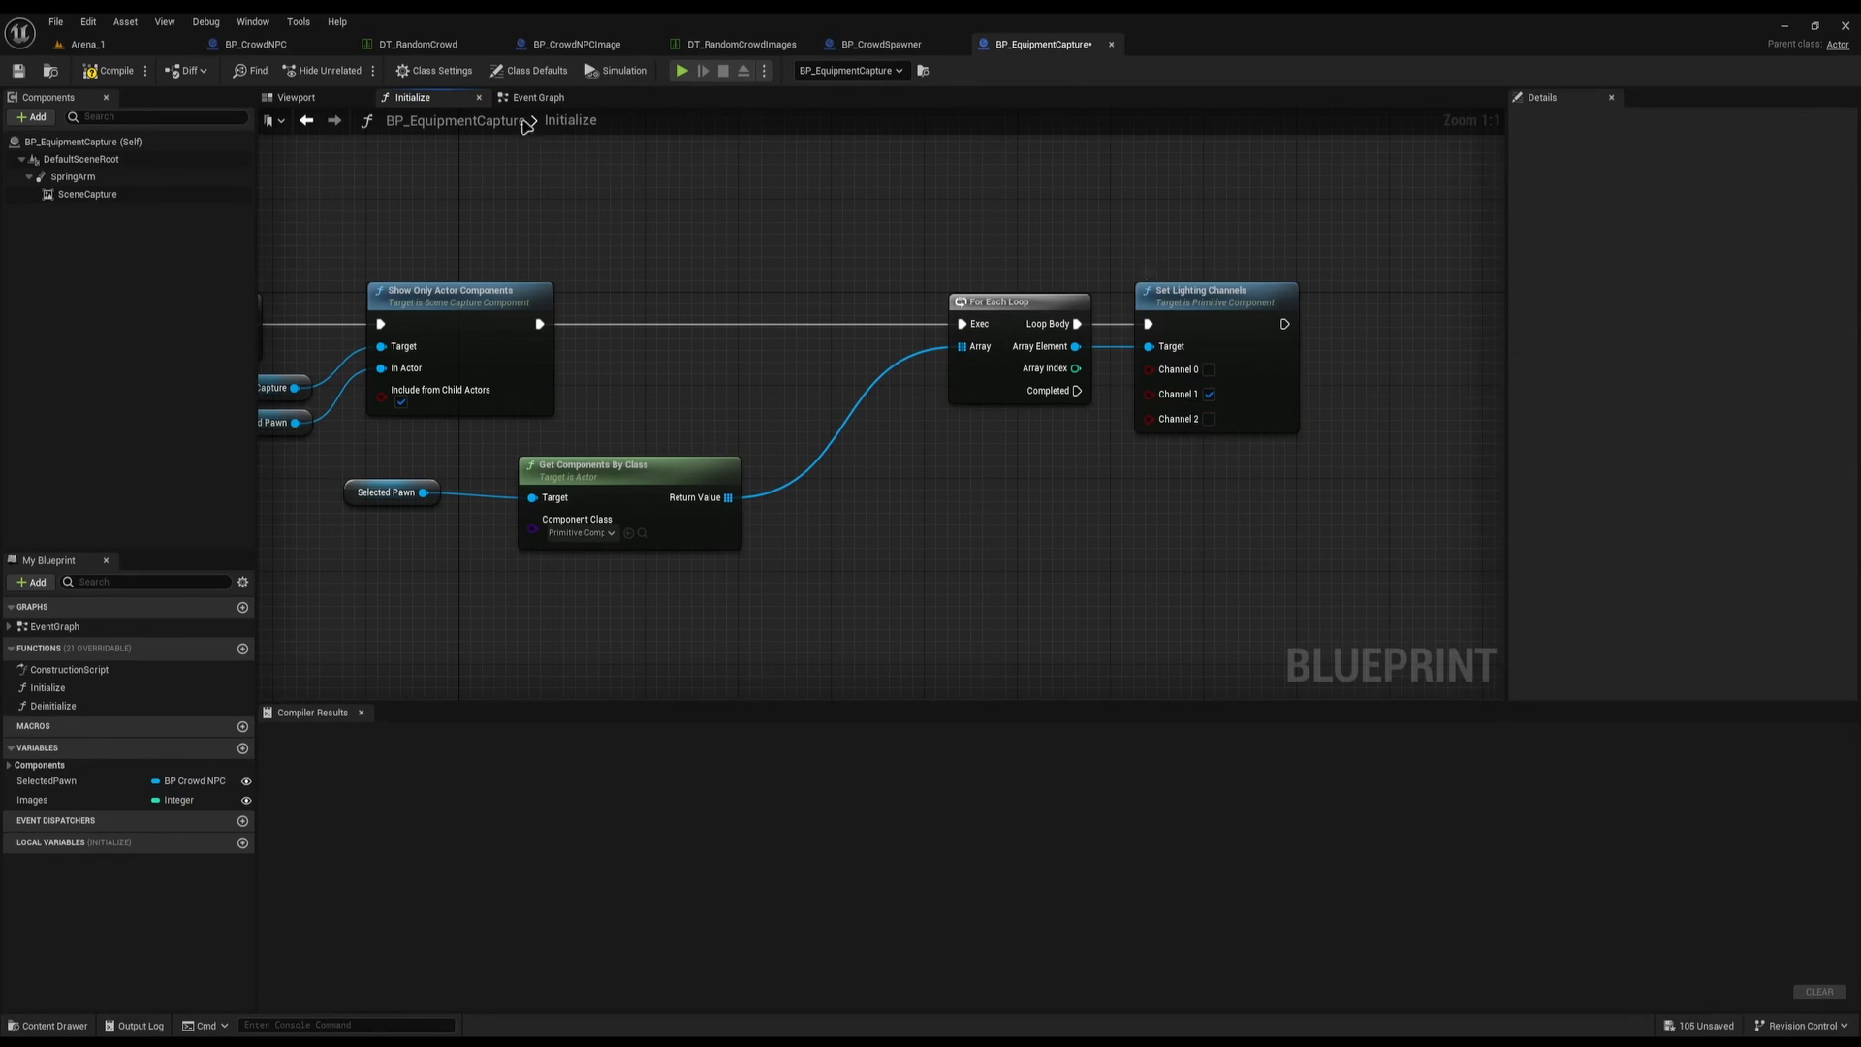
Return to Arena_1 and inspect the Texture245 asset in the Content/CrowdImages folder
{"action": "left_click", "coordinate": [87, 44]}
{"action": "key", "text": "ctrl+space"}
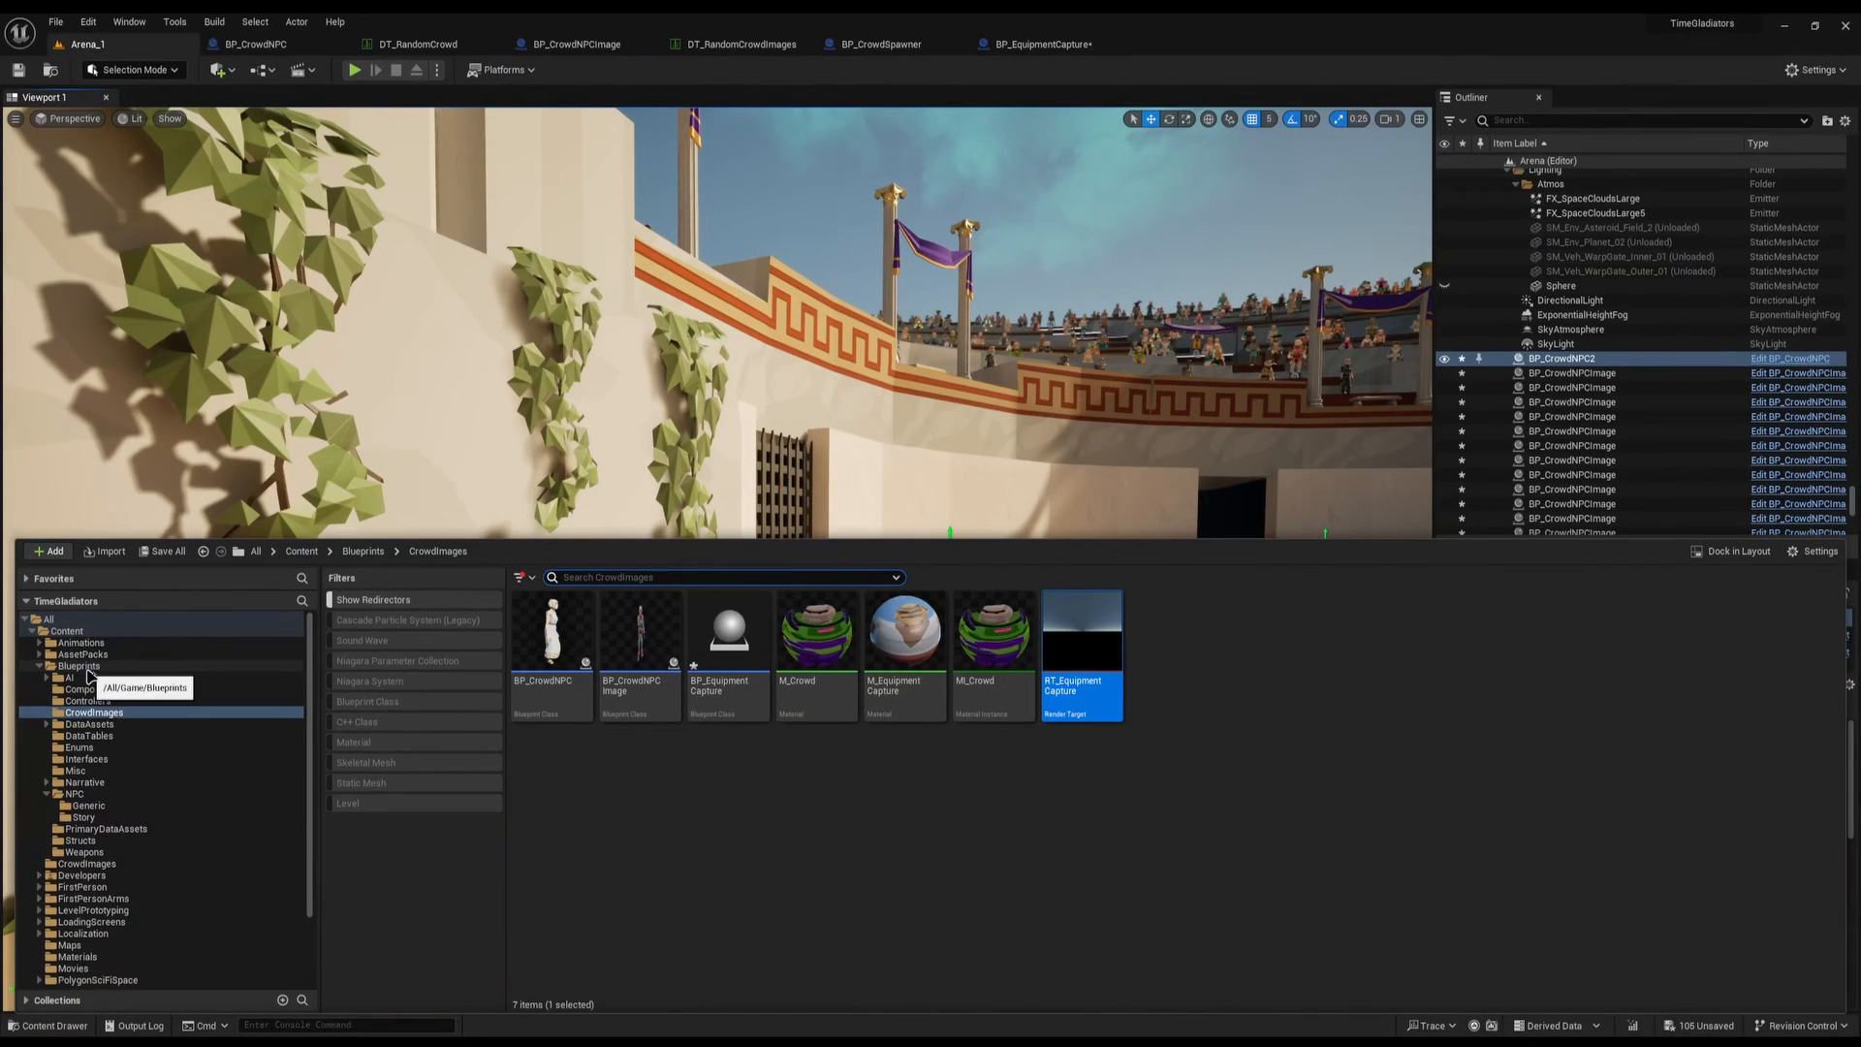
{"action": "left_click", "coordinate": [135, 863]}
{"action": "left_click", "coordinate": [673, 647]}
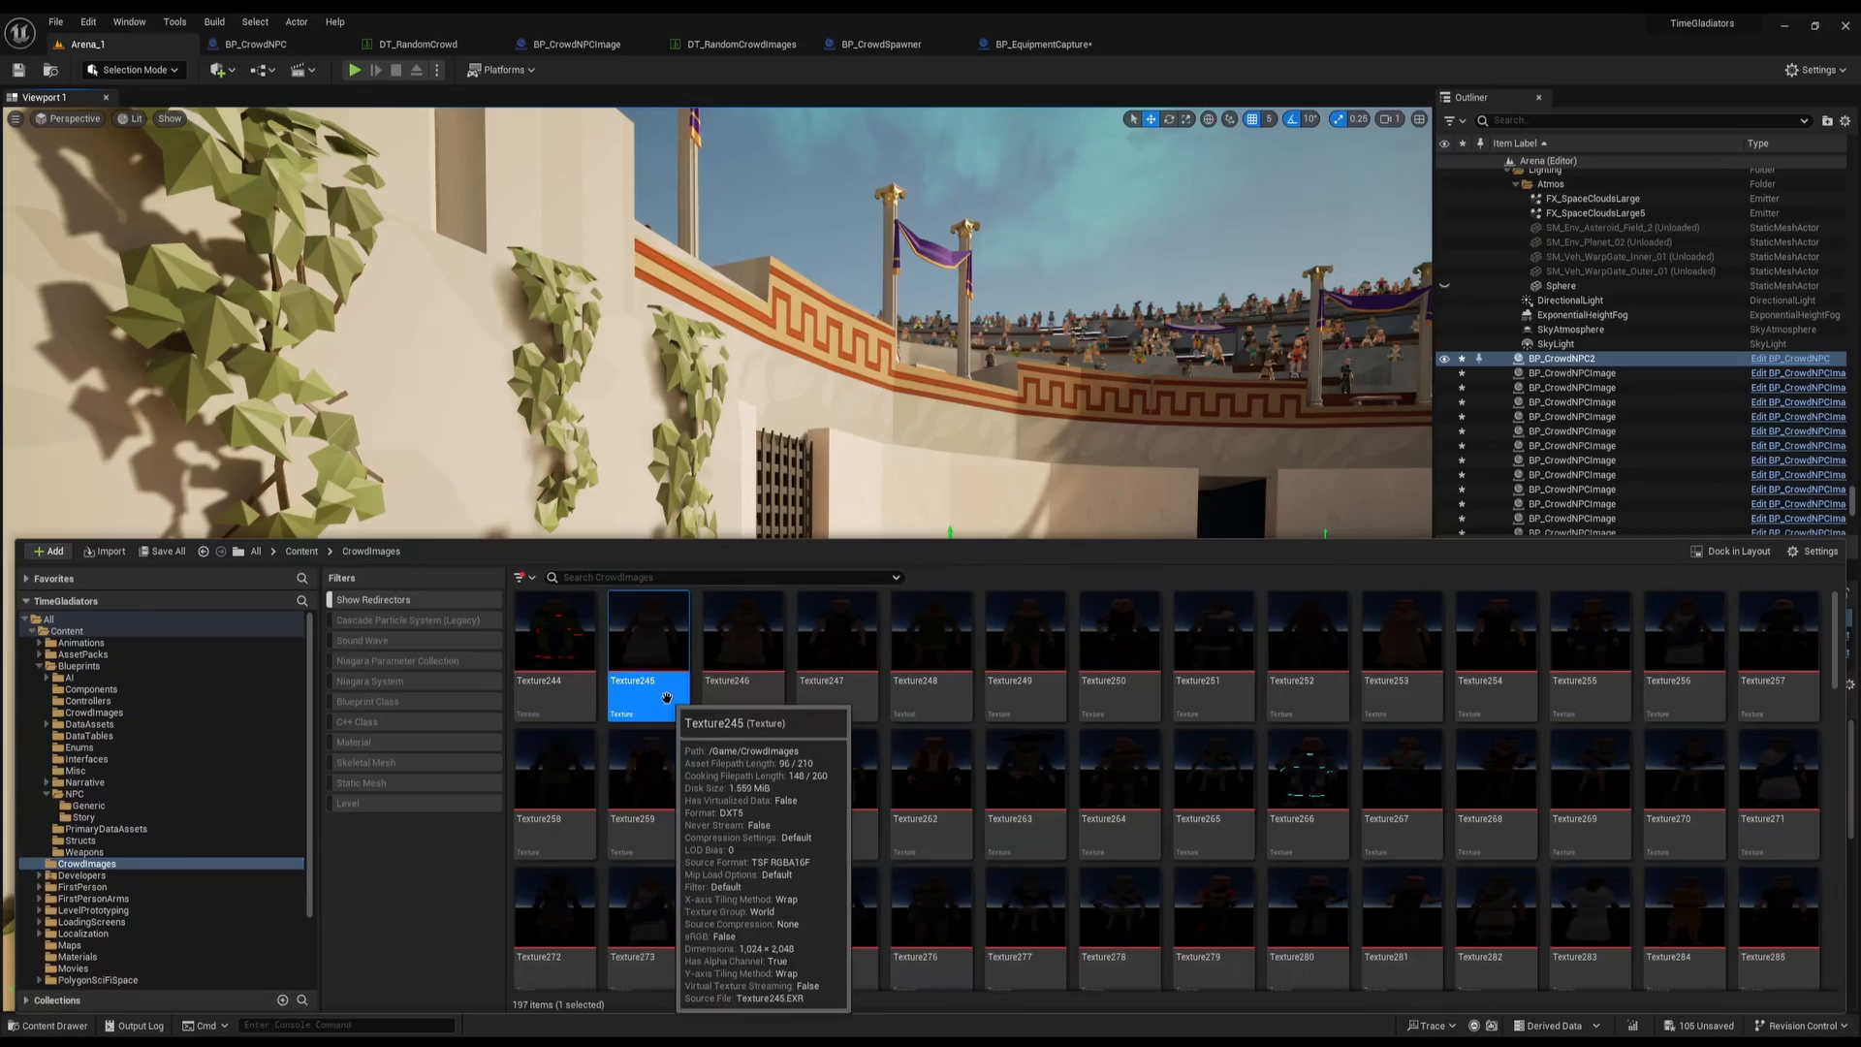
Move through the arena to a close view of the BP_CrowdNPC2 character in front of the crowd
{"action": "right_click_drag", "start_coordinate": [717, 436], "coordinate": [1178, 470]}
{"action": "key", "text": "w"}
{"action": "scroll", "coordinate": [717, 446], "scroll_direction": "up", "scroll_amount": 1}
{"action": "key", "text": "w"}
{"action": "scroll", "coordinate": [717, 456], "scroll_direction": "down", "scroll_amount": 1}
{"action": "key", "text": "s"}
{"action": "key", "text": "w"}
{"action": "key", "text": "a"}
{"action": "mouse_move", "coordinate": [523, 285]}
{"action": "right_mouse_down"}
{"action": "mouse_move", "coordinate": [552, 287]}
{"action": "mouse_move", "coordinate": [522, 285]}
{"action": "right_mouse_up"}
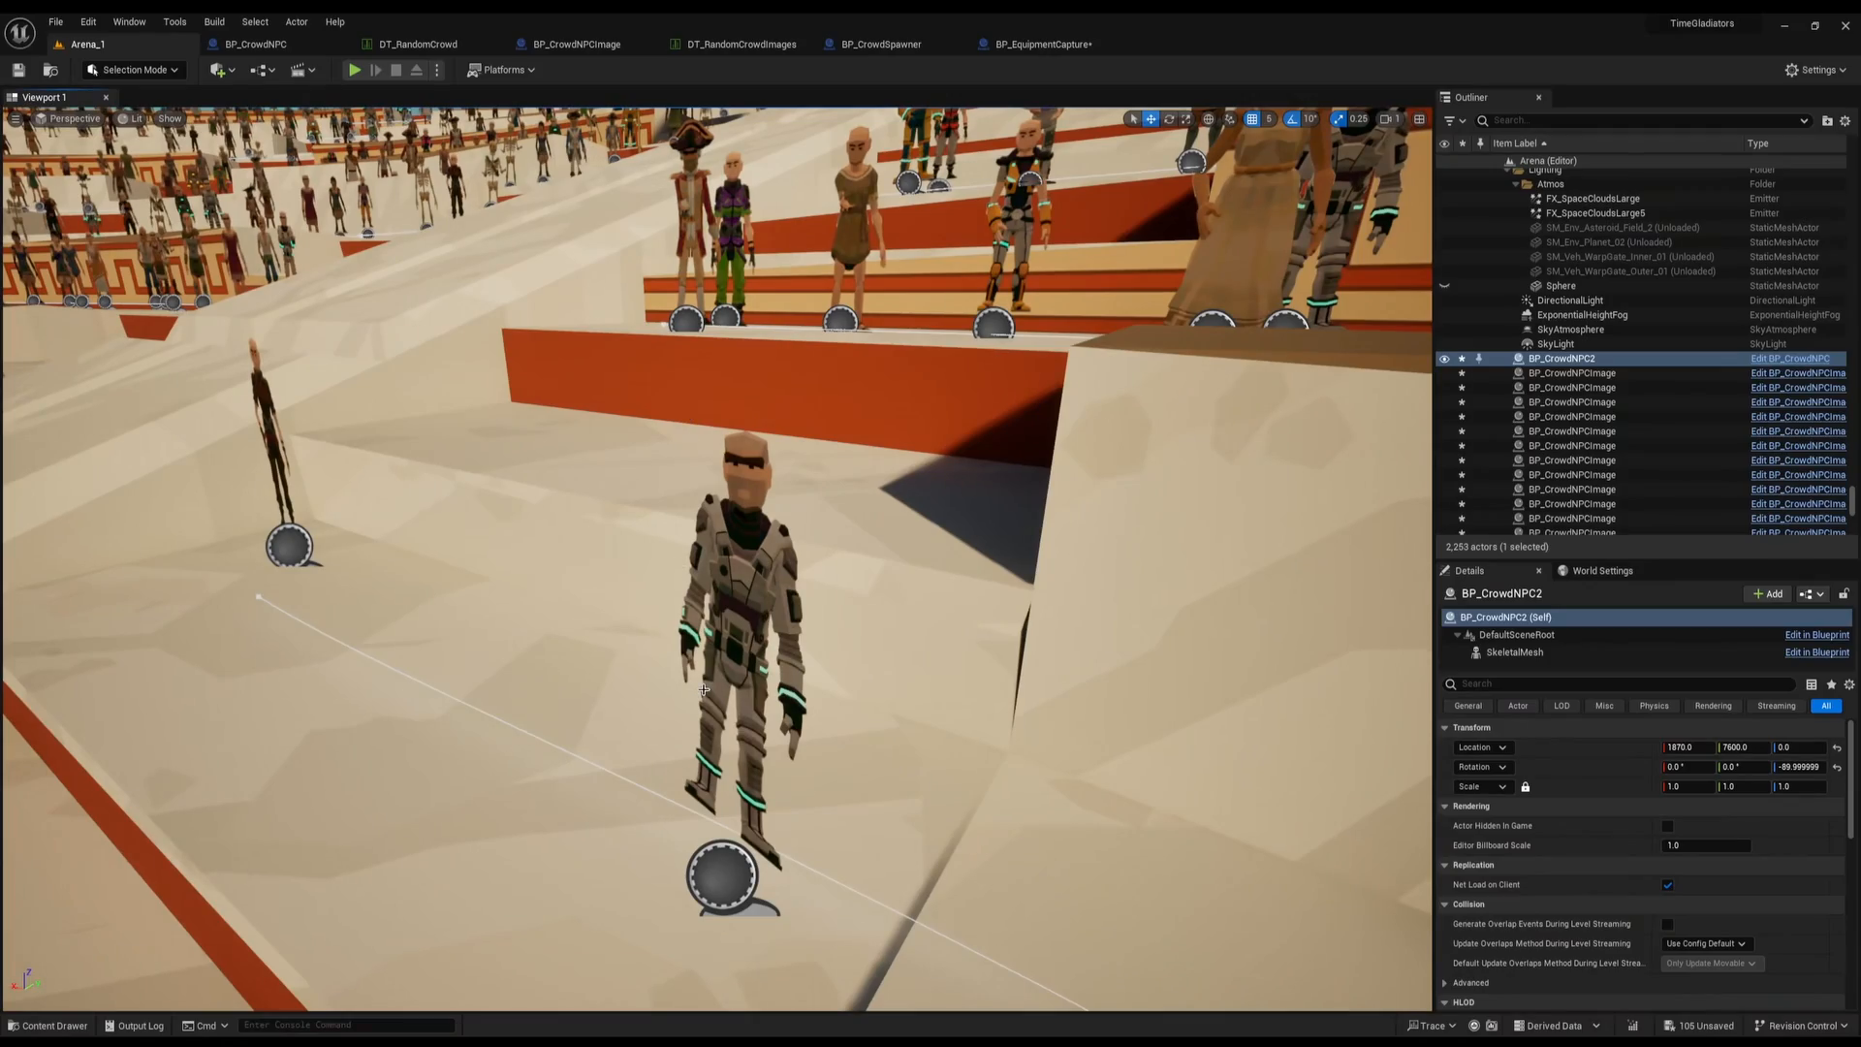
View the crowd images filling the arena stands from farther away
{"action": "key", "text": "s"}
{"action": "right_click_drag", "start_coordinate": [720, 582], "coordinate": [475, 548]}
{"action": "key", "text": "w"}
{"action": "scroll", "coordinate": [824, 514], "scroll_direction": "up", "scroll_amount": 2}
{"action": "key", "text": "w"}
{"action": "key", "text": "s"}
{"action": "key", "text": "w"}
{"action": "scroll", "coordinate": [252, 524], "scroll_direction": "up", "scroll_amount": 1}
{"action": "key", "text": "s"}
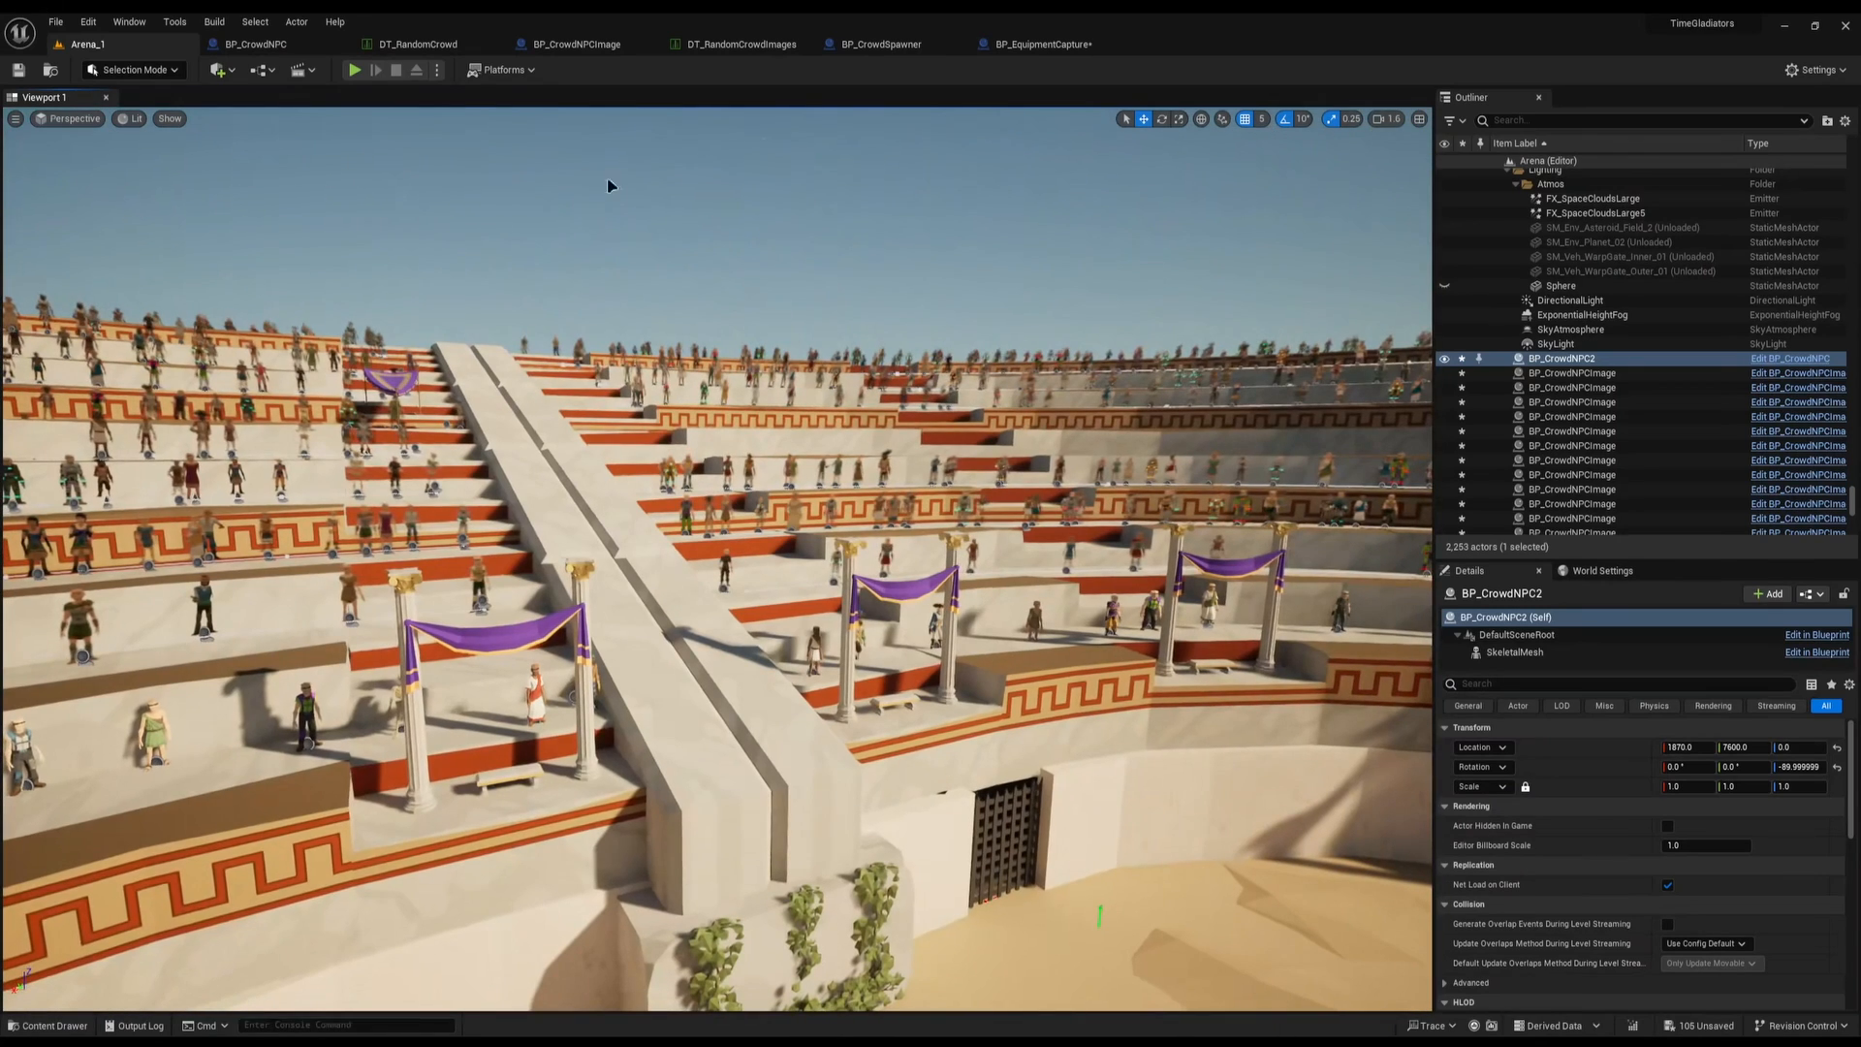
Return to BP_EquipmentCapture and examine Initialize's Get Components By Class node feeding the For Each Loop and Set Lighting Channels
{"action": "left_click", "coordinate": [1018, 44]}
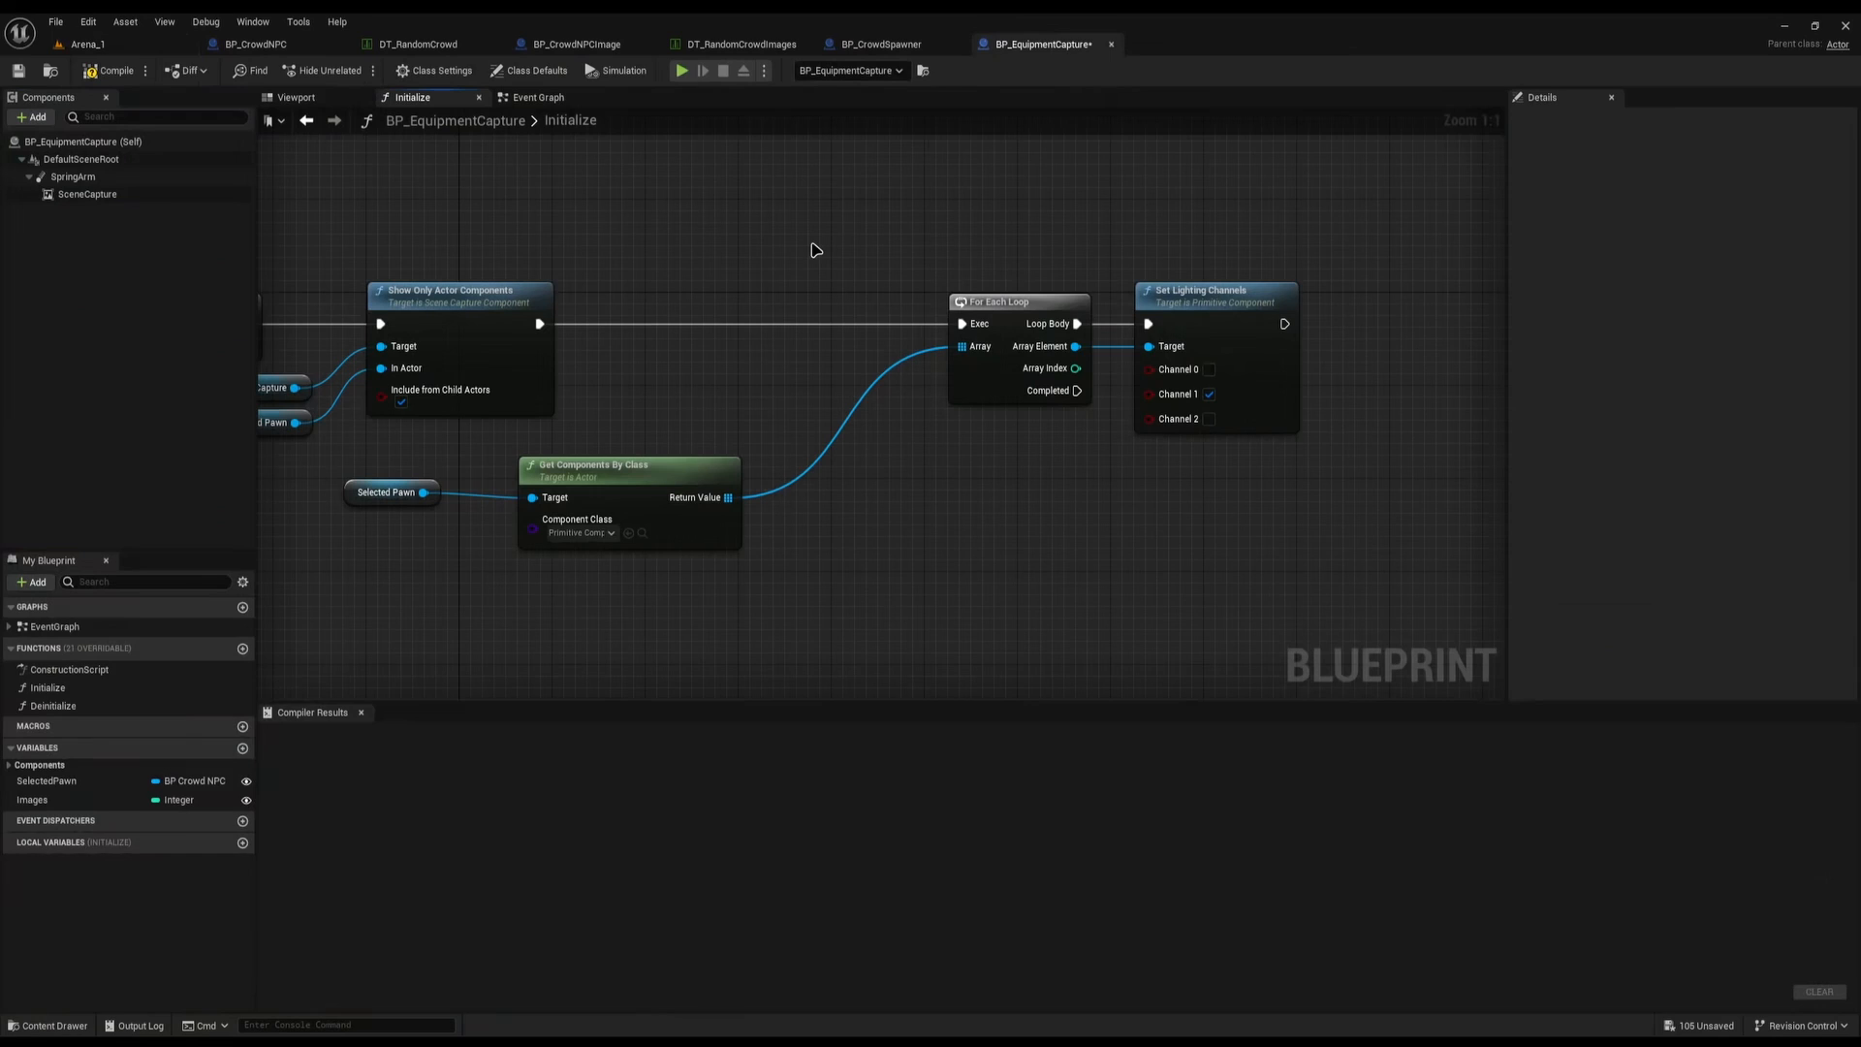
{"action": "right_click_drag", "start_coordinate": [814, 248], "coordinate": [894, 238]}
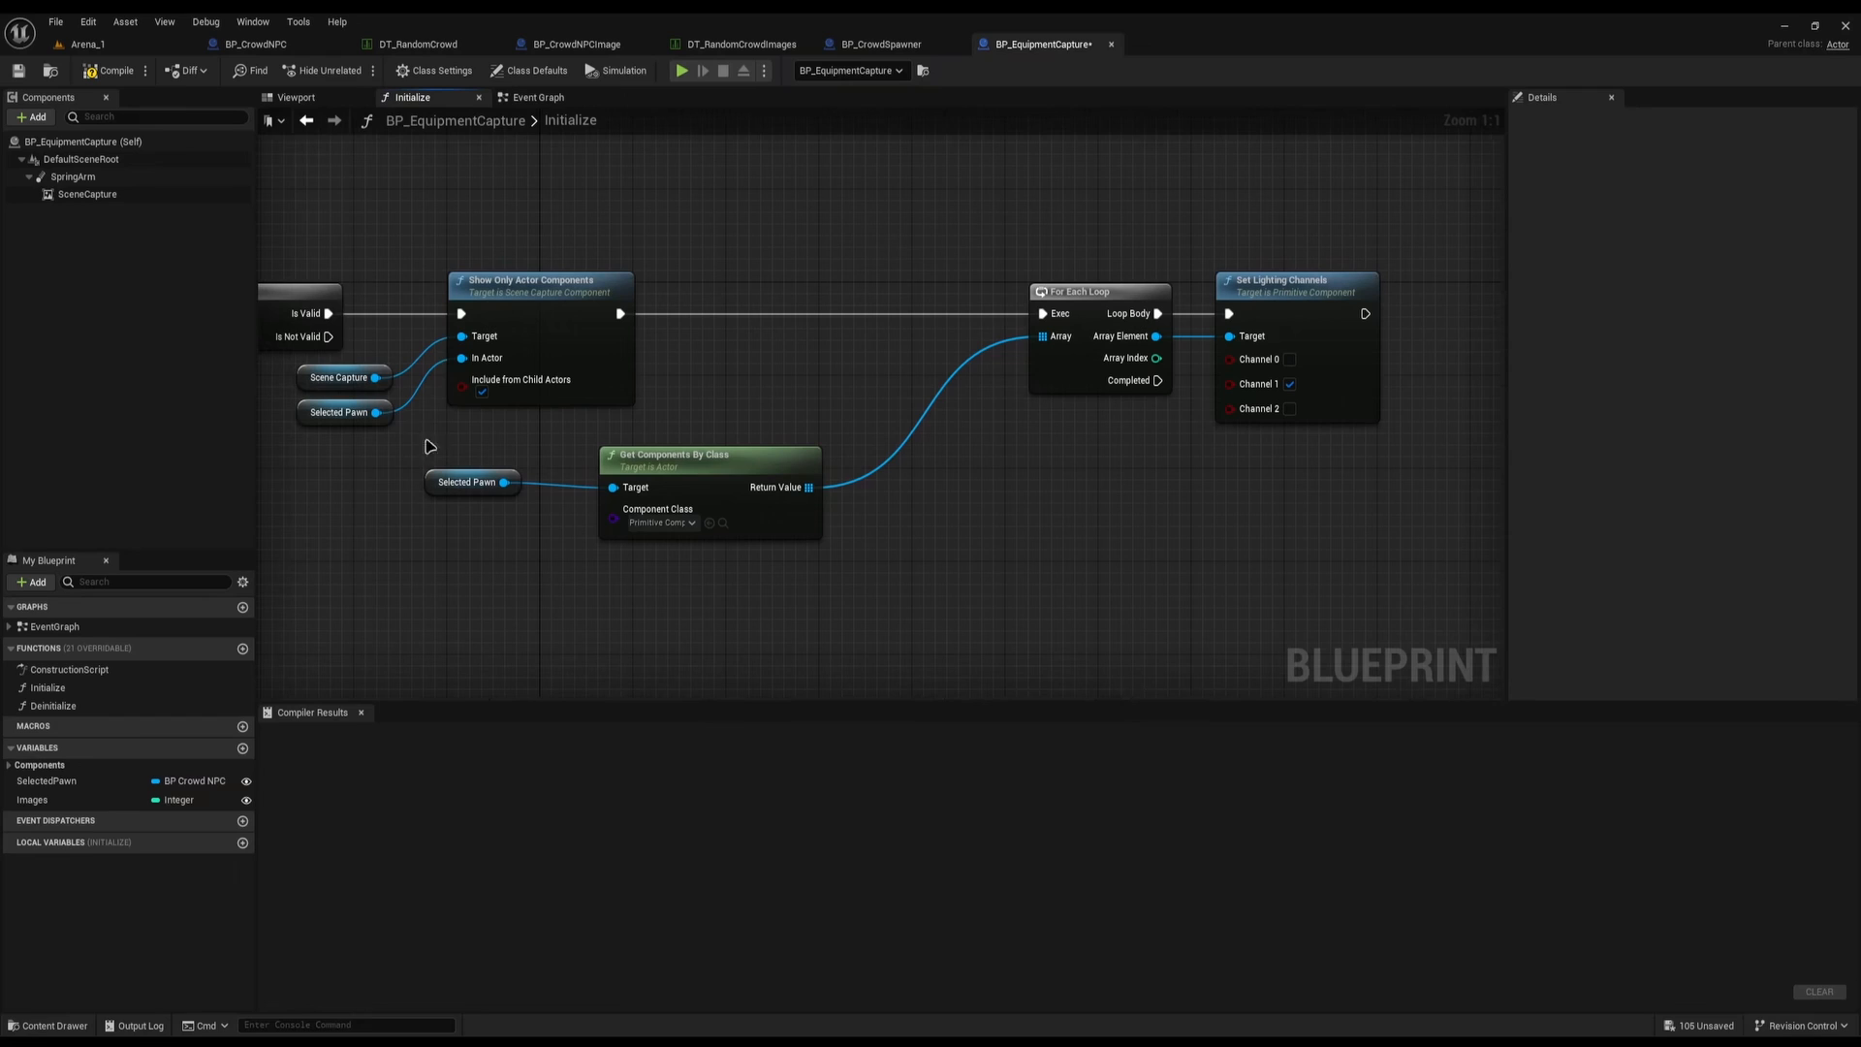
{"action": "left_click_drag", "start_coordinate": [395, 420], "coordinate": [867, 544]}
{"action": "left_click_drag", "start_coordinate": [420, 583], "coordinate": [548, 452]}
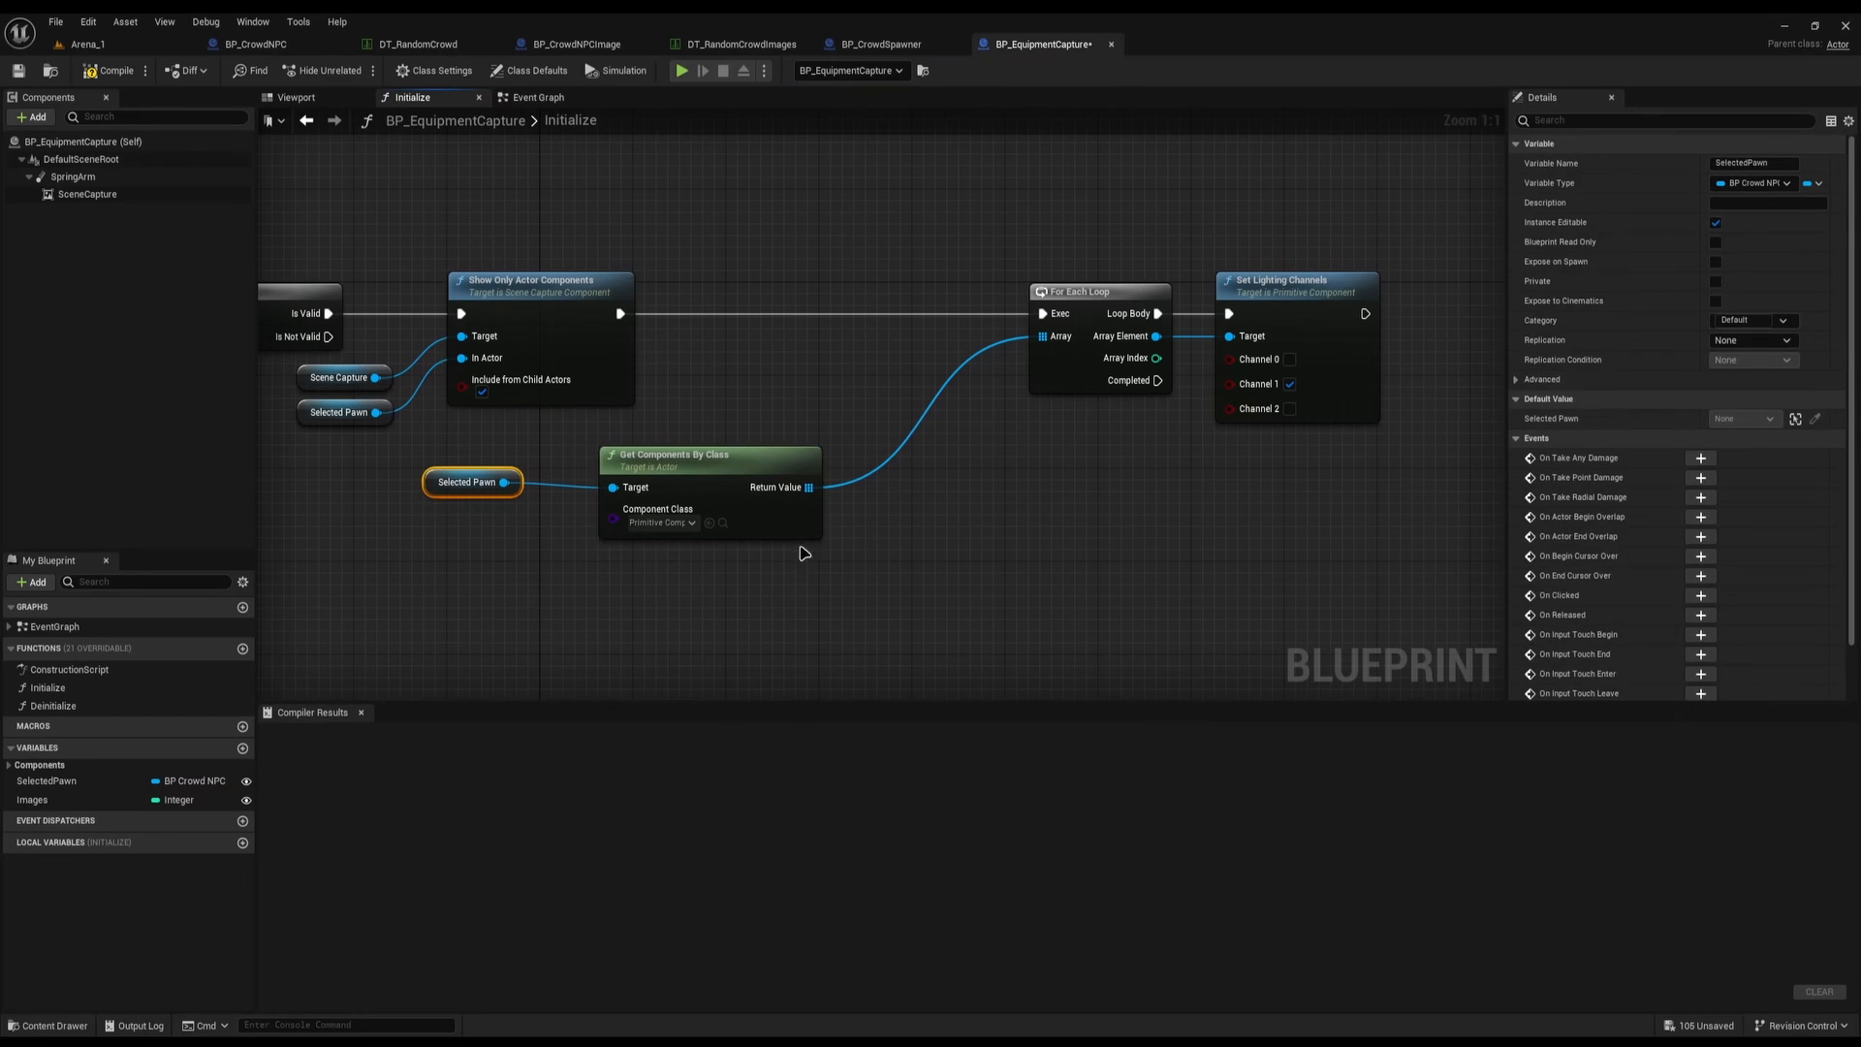
{"action": "left_click", "coordinate": [782, 534]}
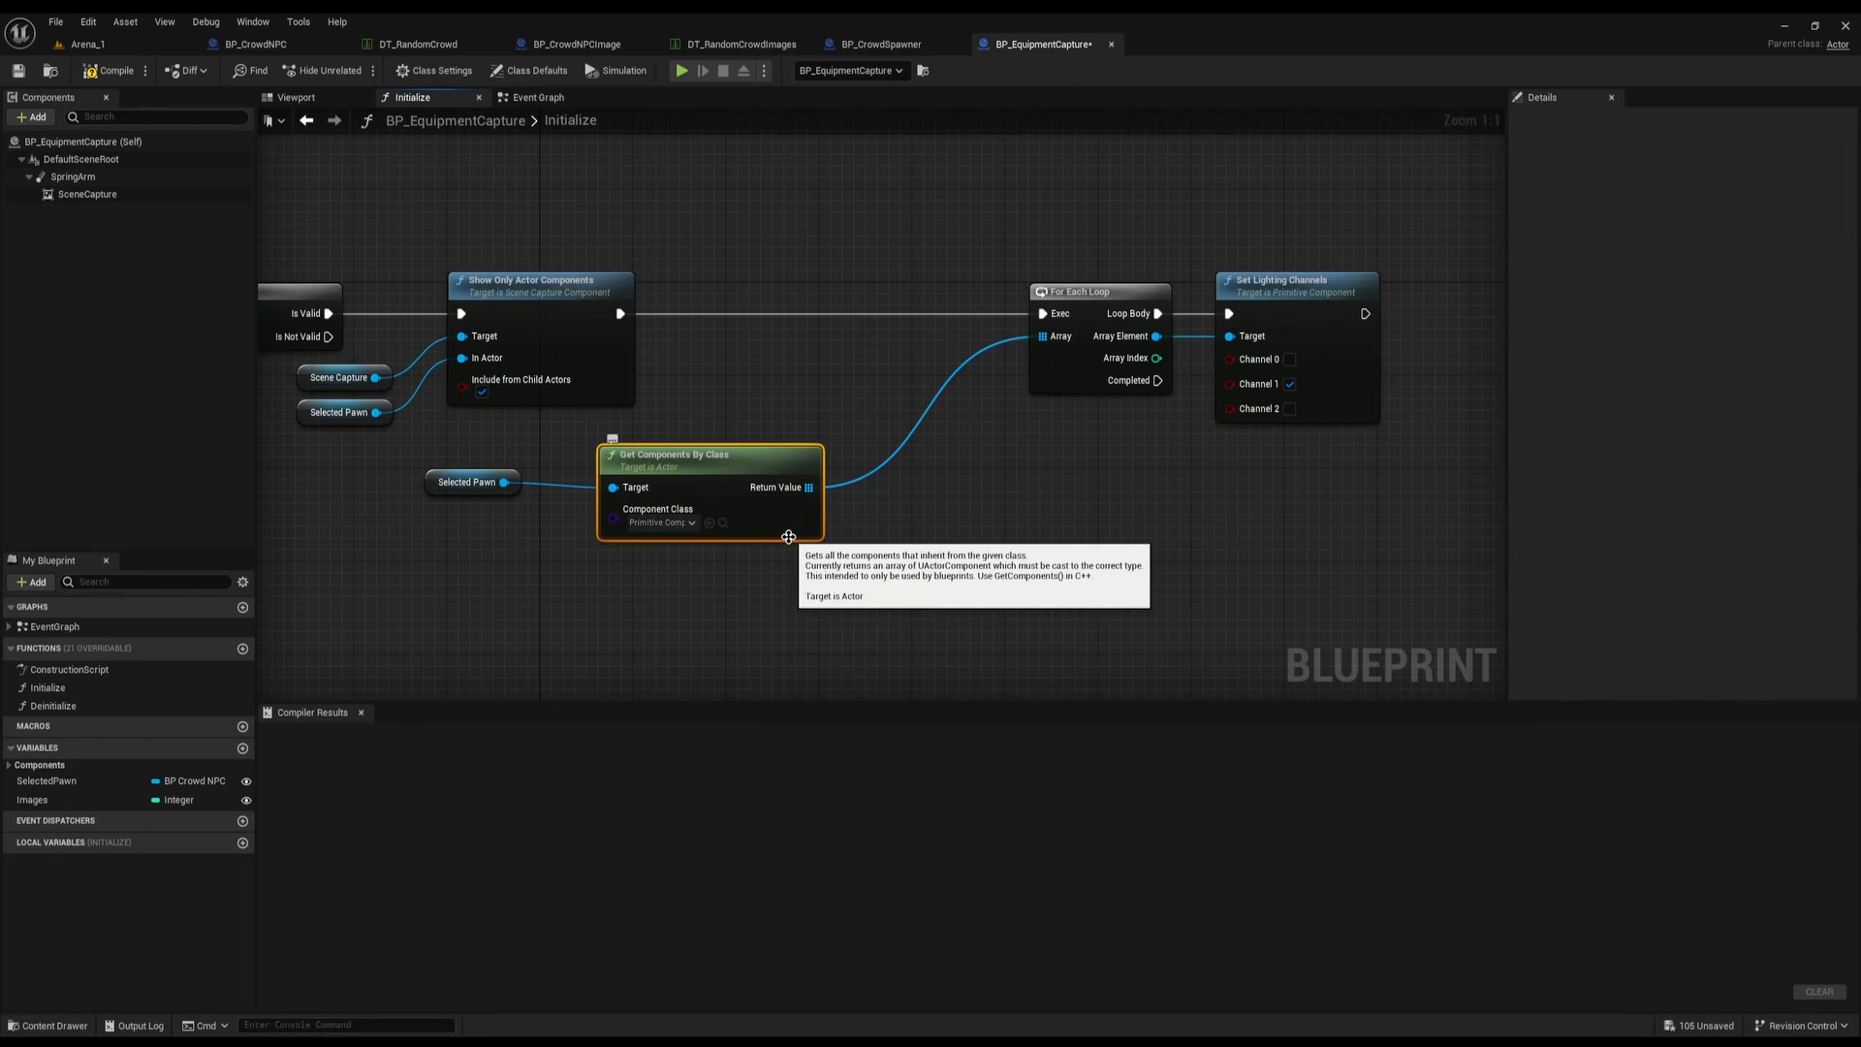
{"action": "left_click_drag", "start_coordinate": [1252, 255], "coordinate": [1008, 427]}
{"action": "right_click_drag", "start_coordinate": [905, 486], "coordinate": [1251, 473]}
{"action": "right_click_drag", "start_coordinate": [583, 298], "coordinate": [702, 296]}
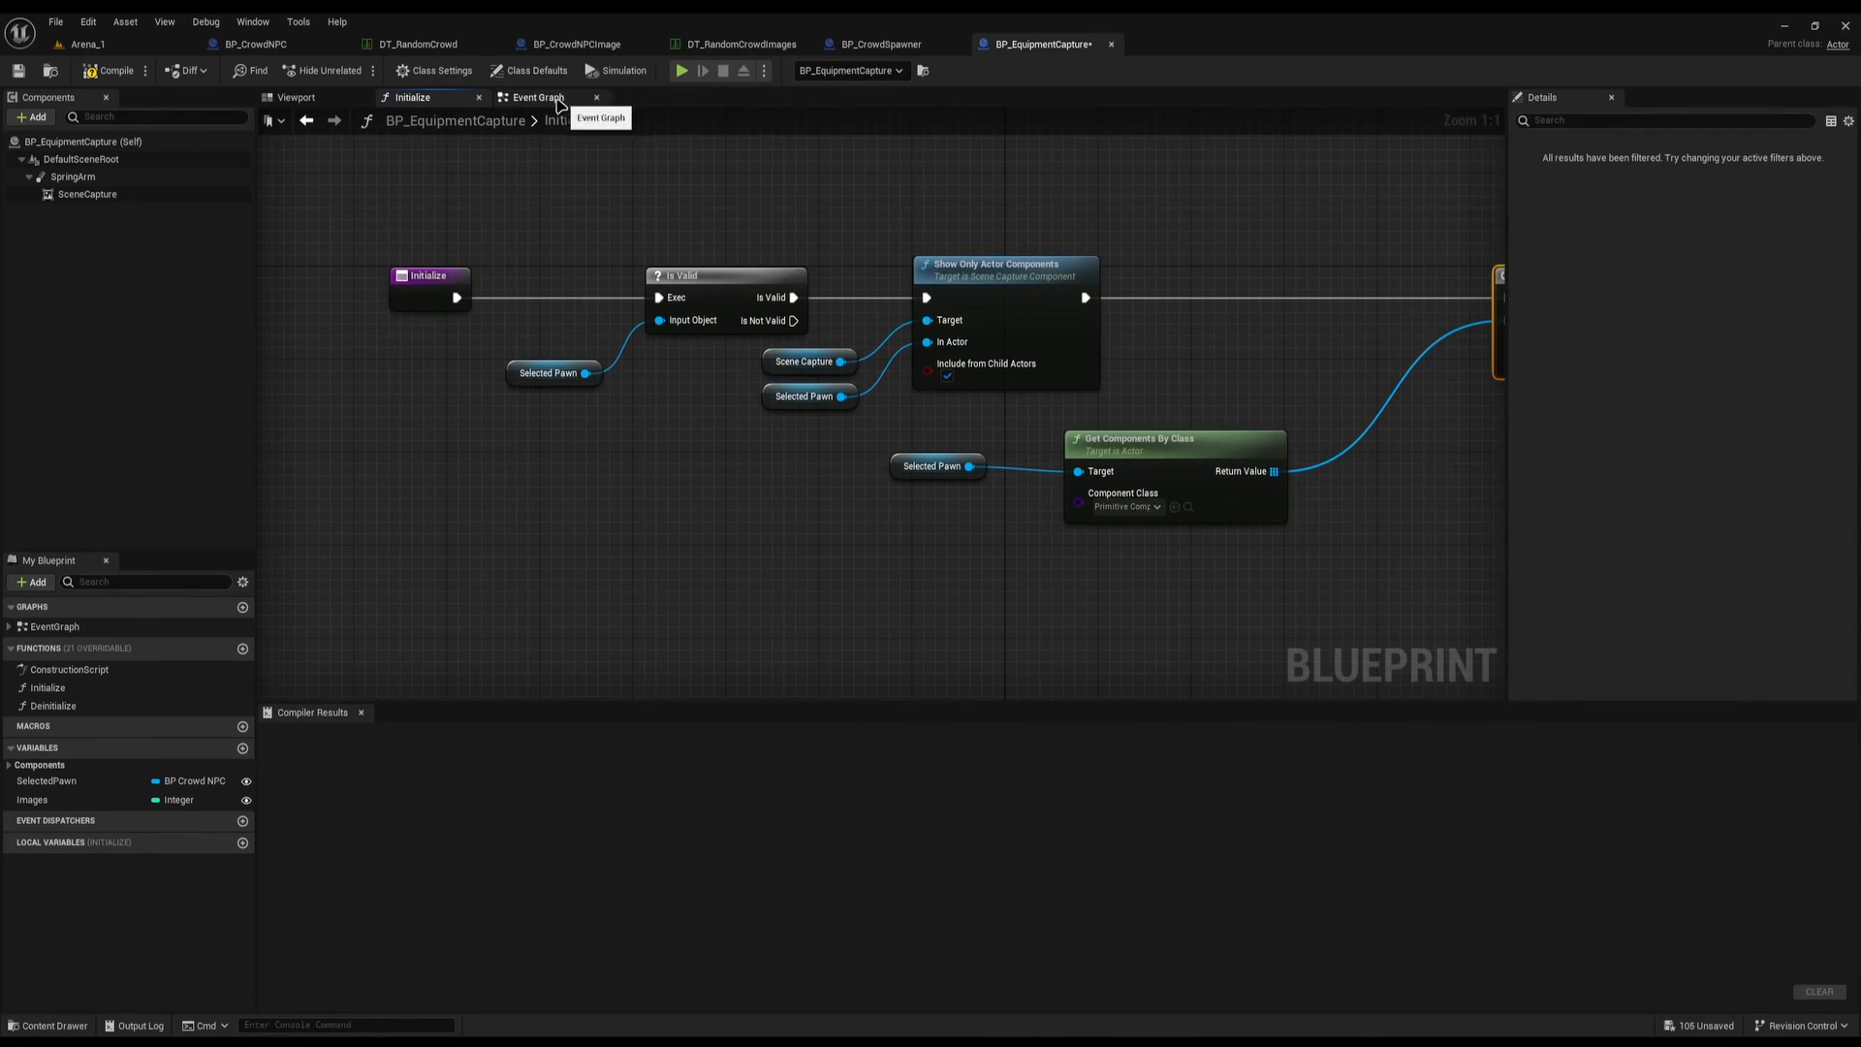
{"action": "right_click_drag", "start_coordinate": [1123, 317], "coordinate": [901, 324]}
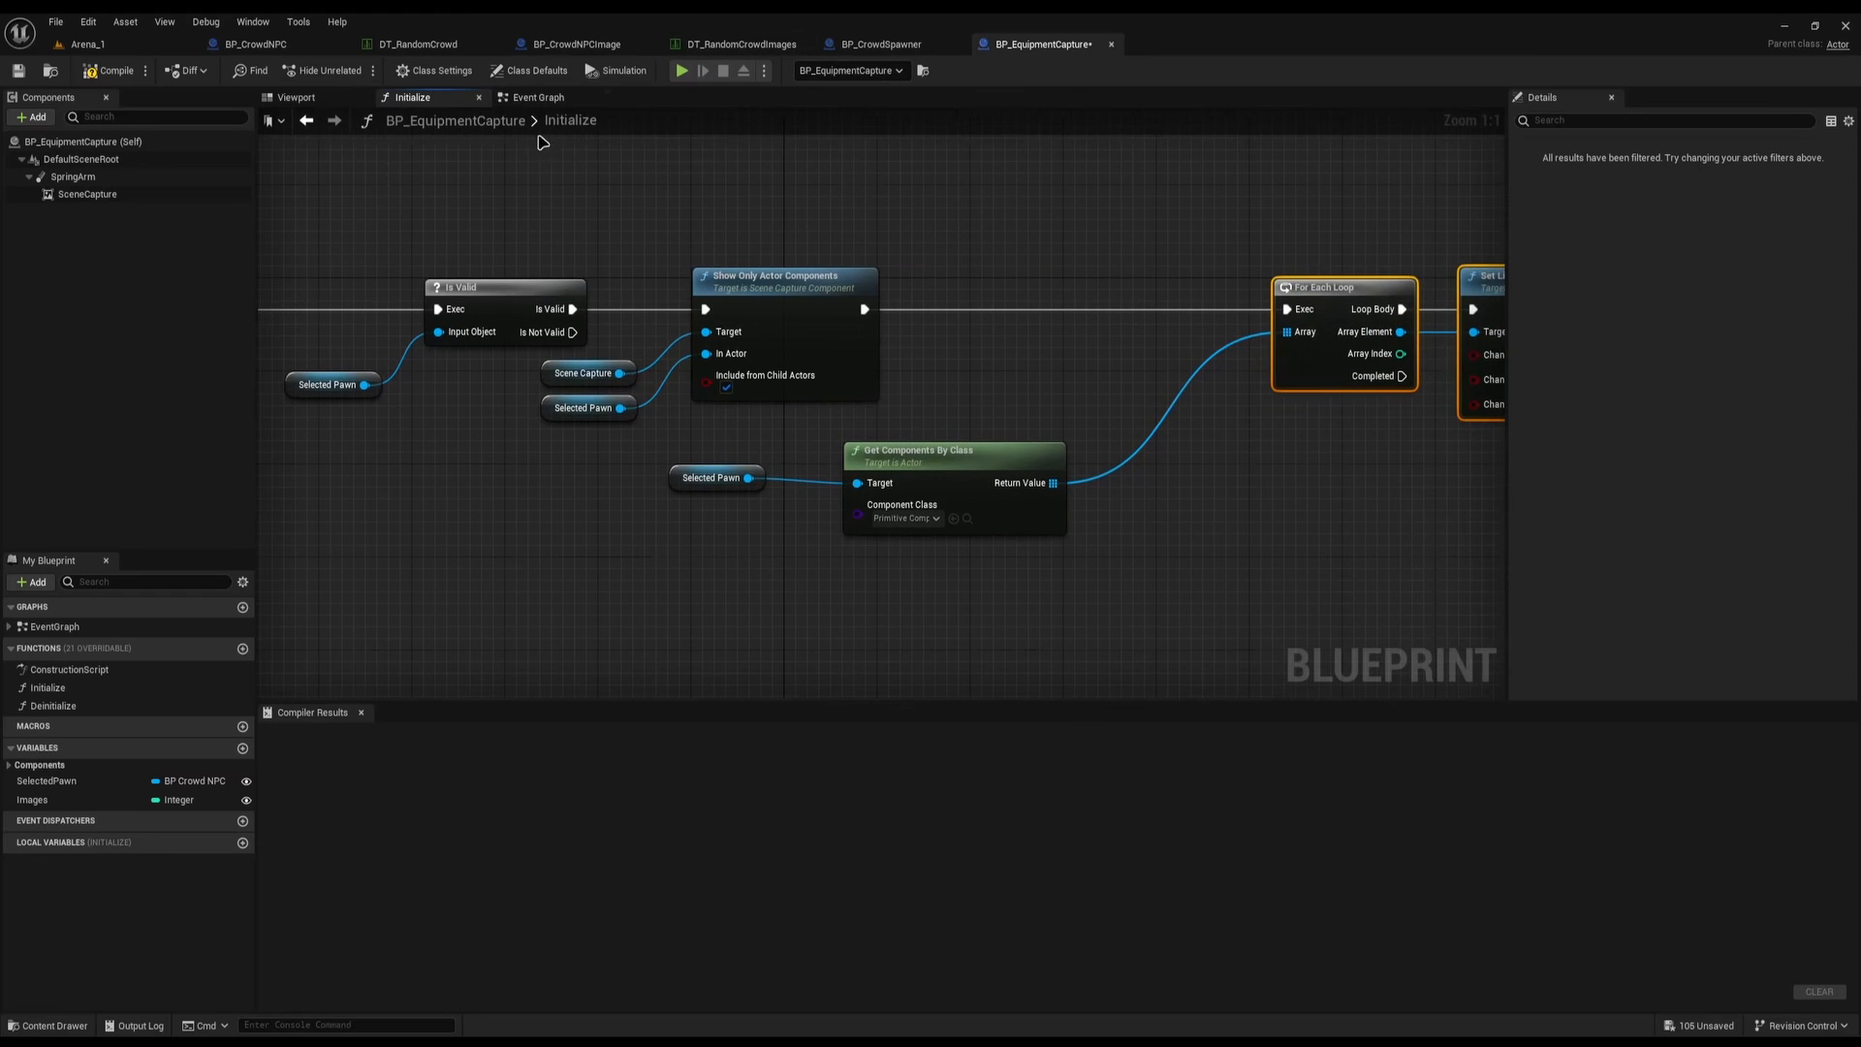
Show the Event Graph and examine the Delay node and the Scene Capture reference after the Initialize call
{"action": "left_click", "coordinate": [533, 97]}
{"action": "right_click_drag", "start_coordinate": [617, 281], "coordinate": [840, 285]}
{"action": "left_click_drag", "start_coordinate": [812, 293], "coordinate": [1113, 511]}
{"action": "right_click_drag", "start_coordinate": [1114, 511], "coordinate": [705, 493]}
{"action": "left_click_drag", "start_coordinate": [734, 342], "coordinate": [968, 416]}
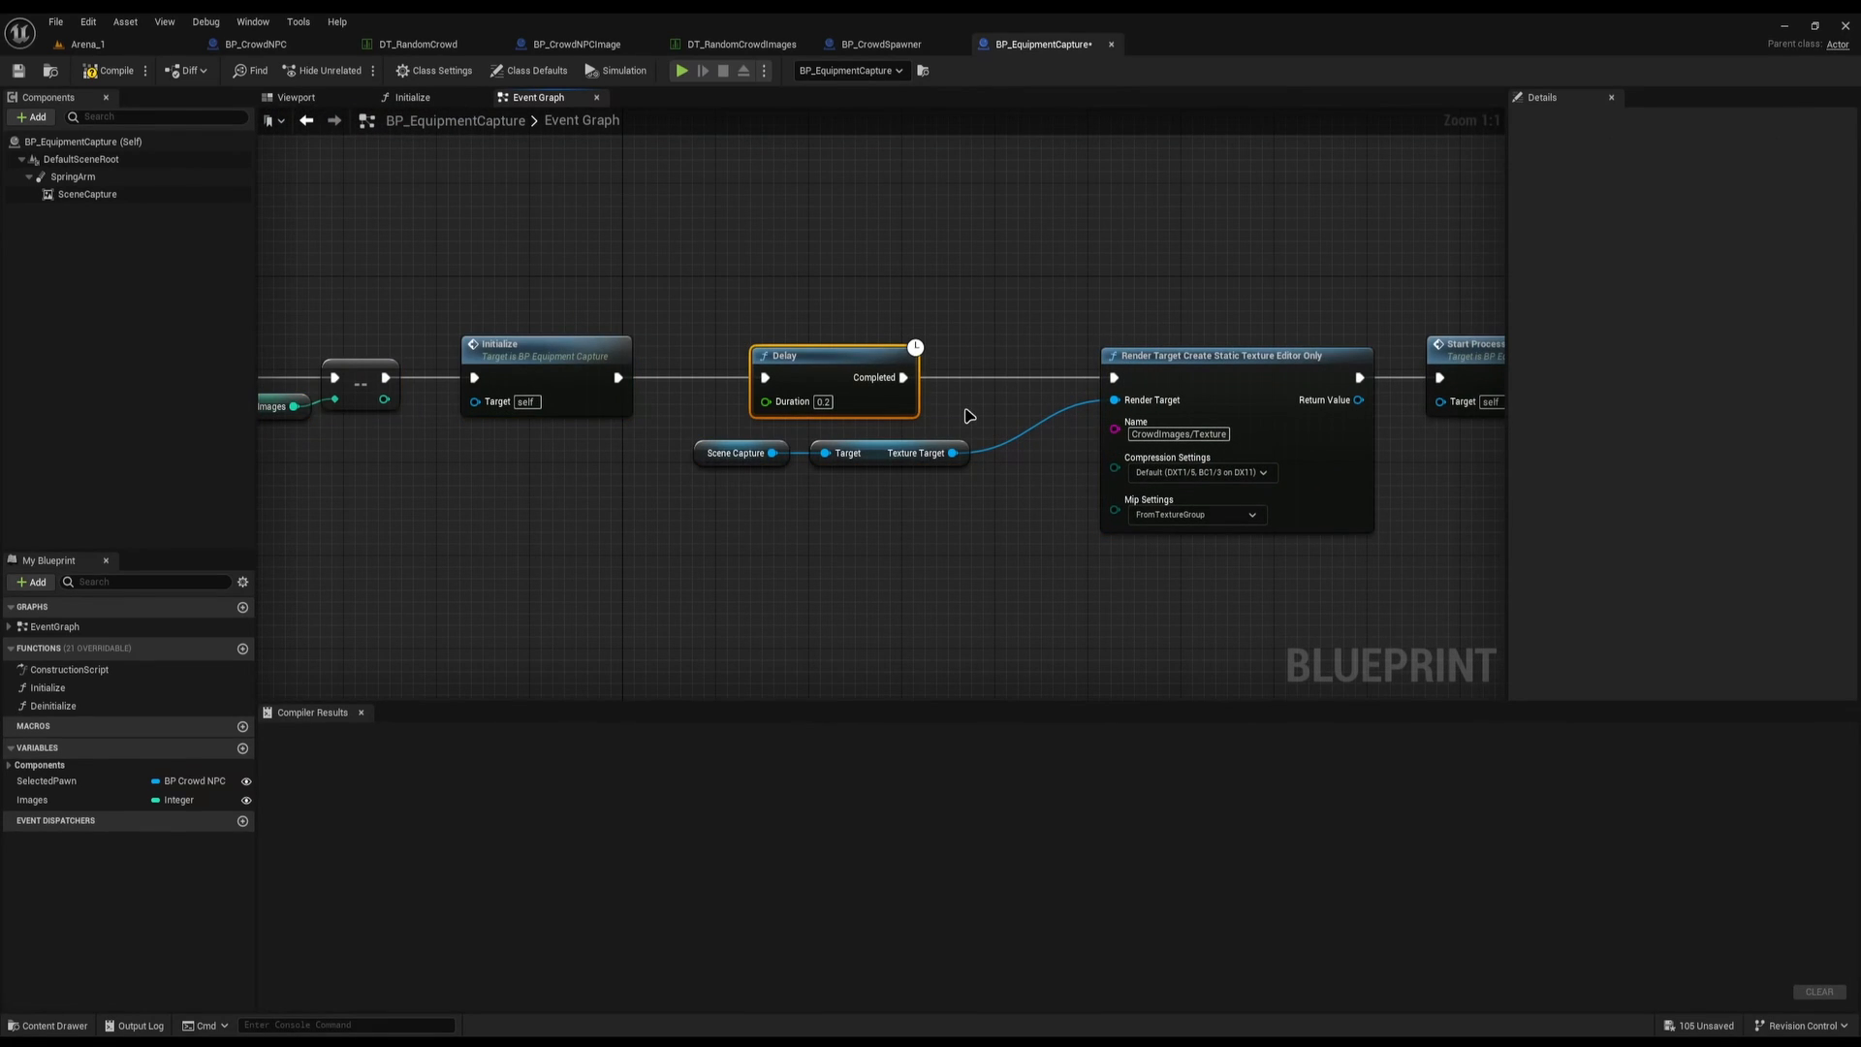
{"action": "left_click_drag", "start_coordinate": [632, 443], "coordinate": [756, 465]}
{"action": "right_click_drag", "start_coordinate": [783, 533], "coordinate": [846, 500]}
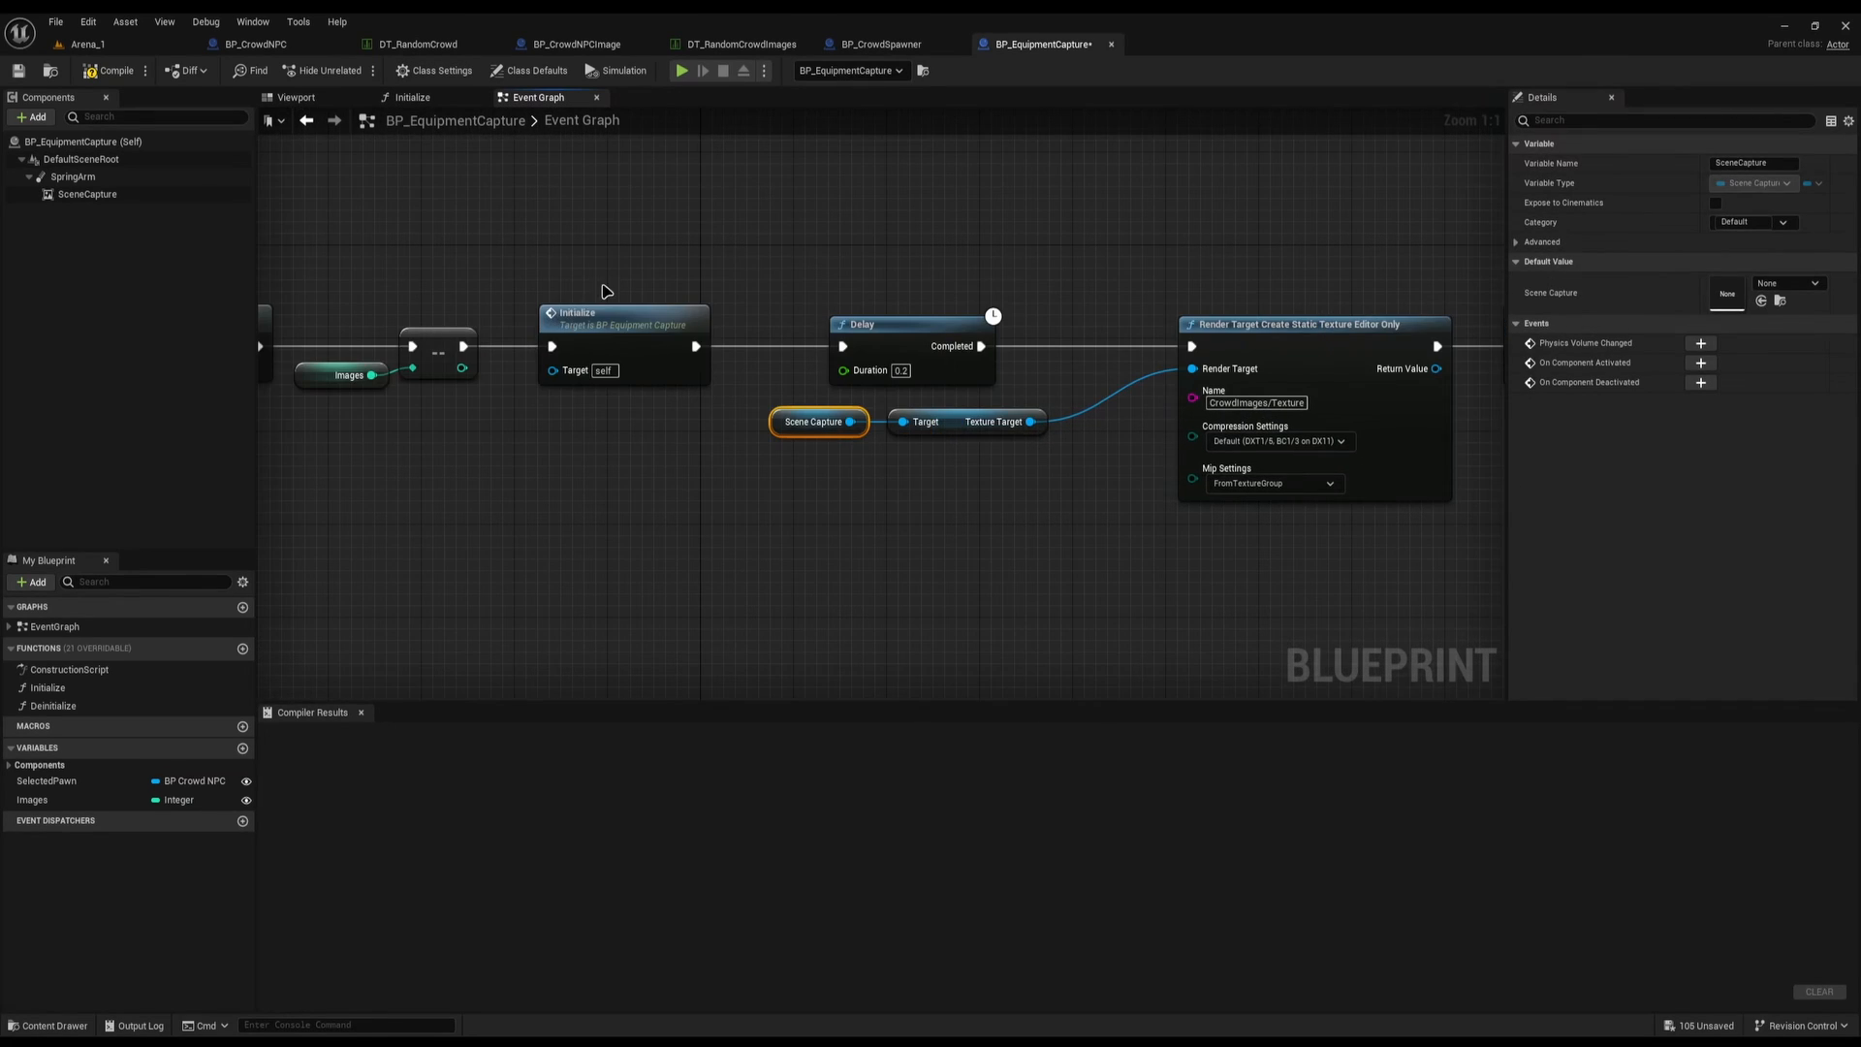
Review the Randomise and Initialize calls, comparing with the Initialize function's graph before returning to the Event Graph
{"action": "right_click_drag", "start_coordinate": [587, 300], "coordinate": [1074, 318]}
{"action": "left_click_drag", "start_coordinate": [753, 243], "coordinate": [708, 662]}
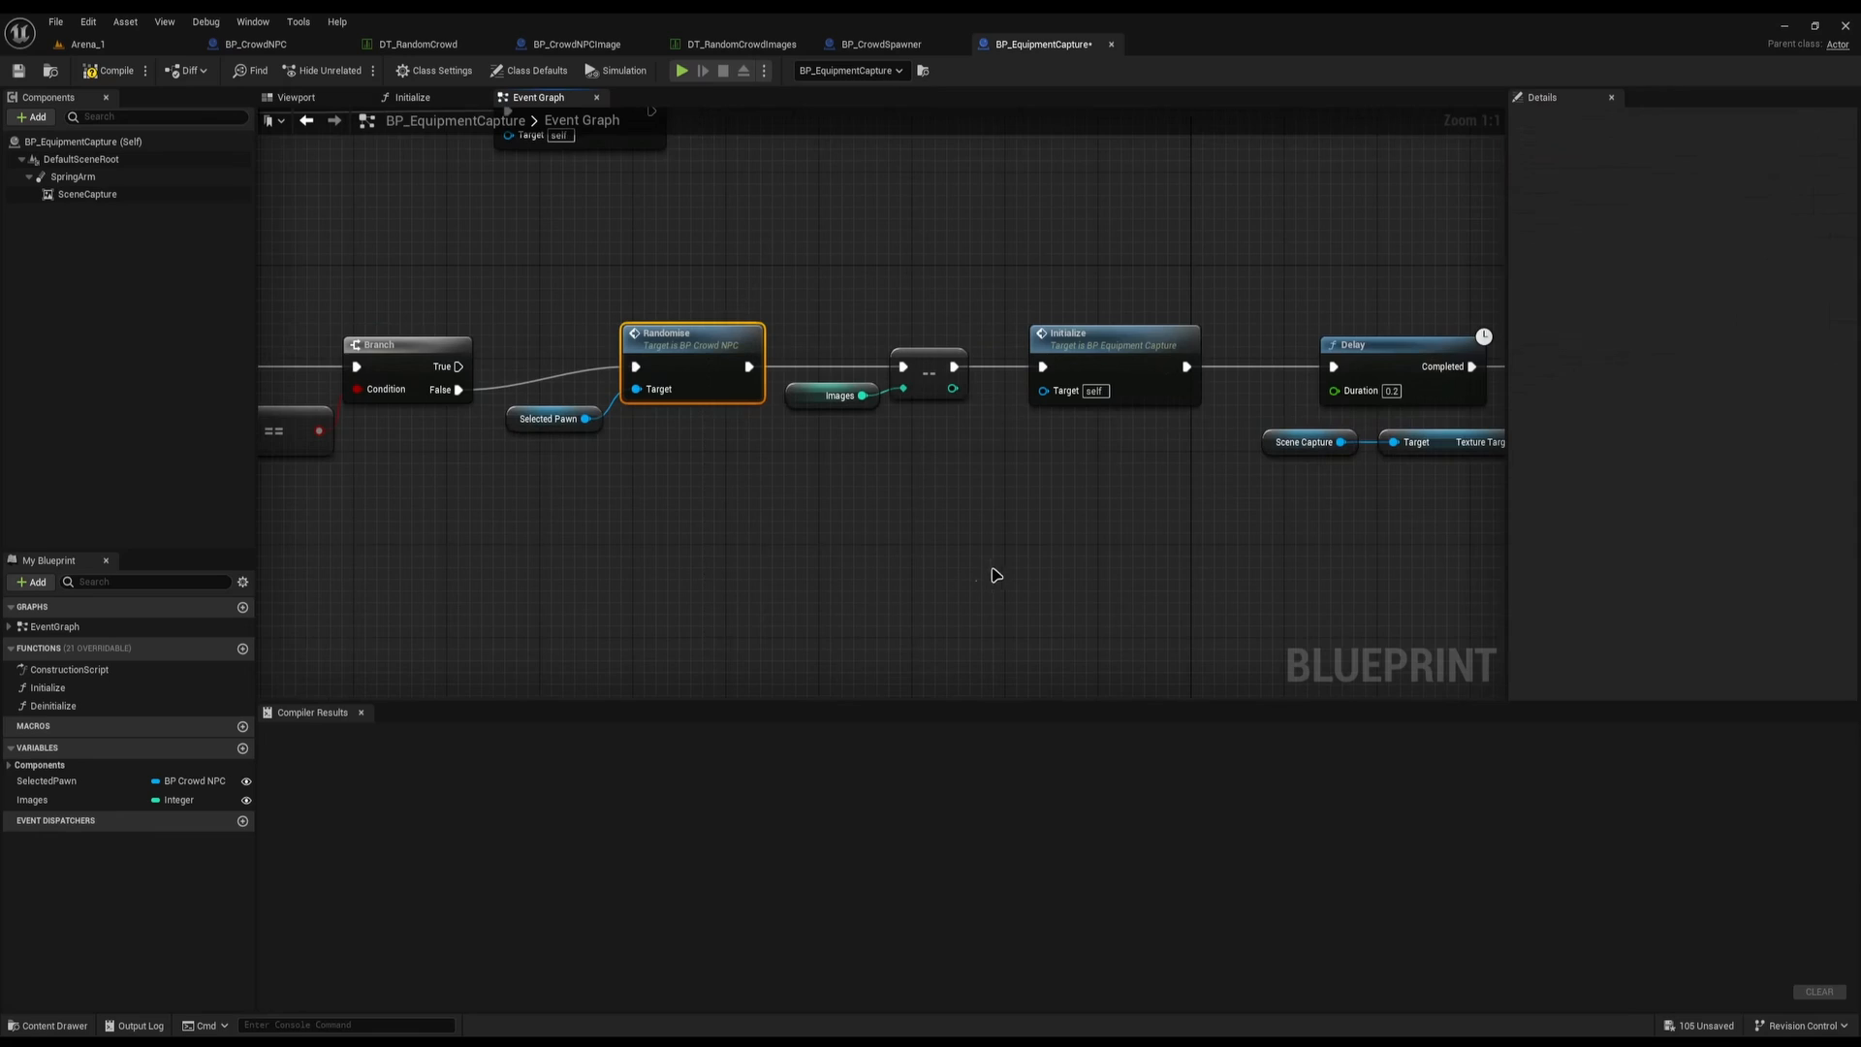
{"action": "right_click_drag", "start_coordinate": [997, 576], "coordinate": [873, 569]}
{"action": "left_click_drag", "start_coordinate": [1003, 222], "coordinate": [1014, 409]}
{"action": "left_click", "coordinate": [415, 95]}
{"action": "right_click_drag", "start_coordinate": [1018, 316], "coordinate": [333, 301]}
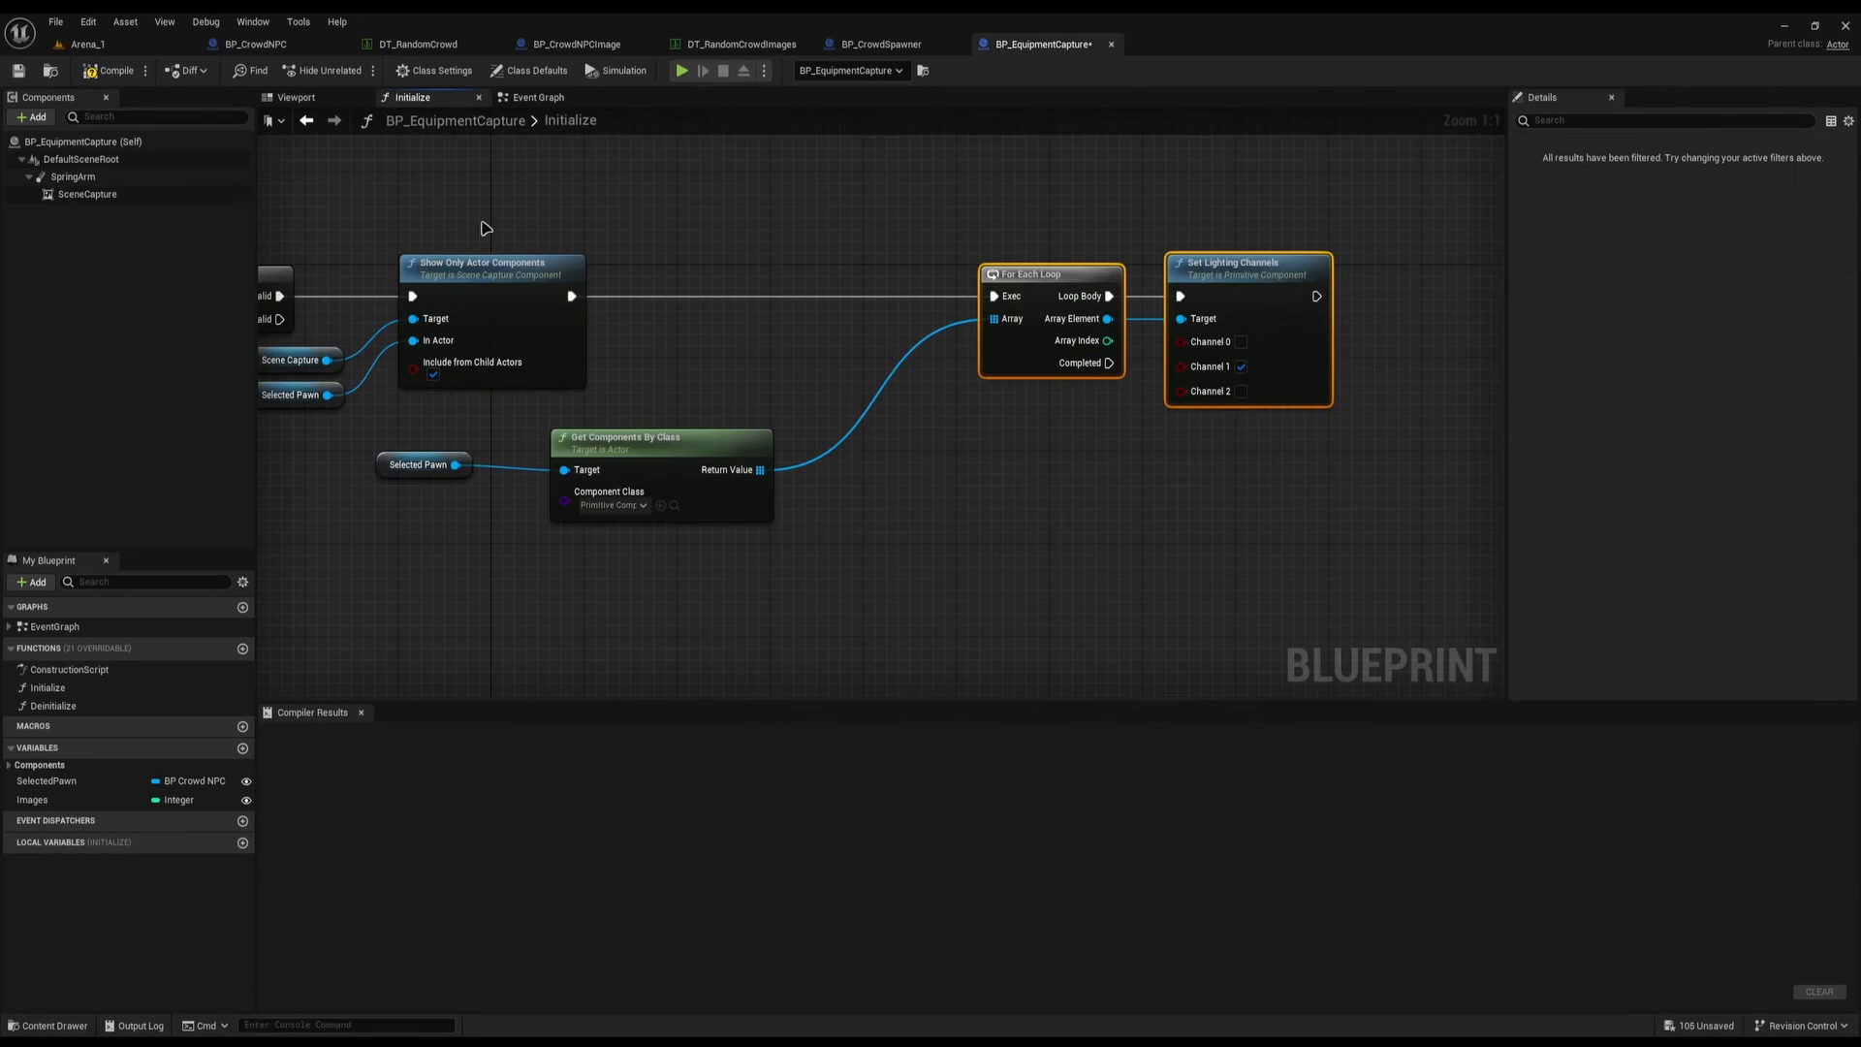
{"action": "left_click", "coordinate": [556, 97]}
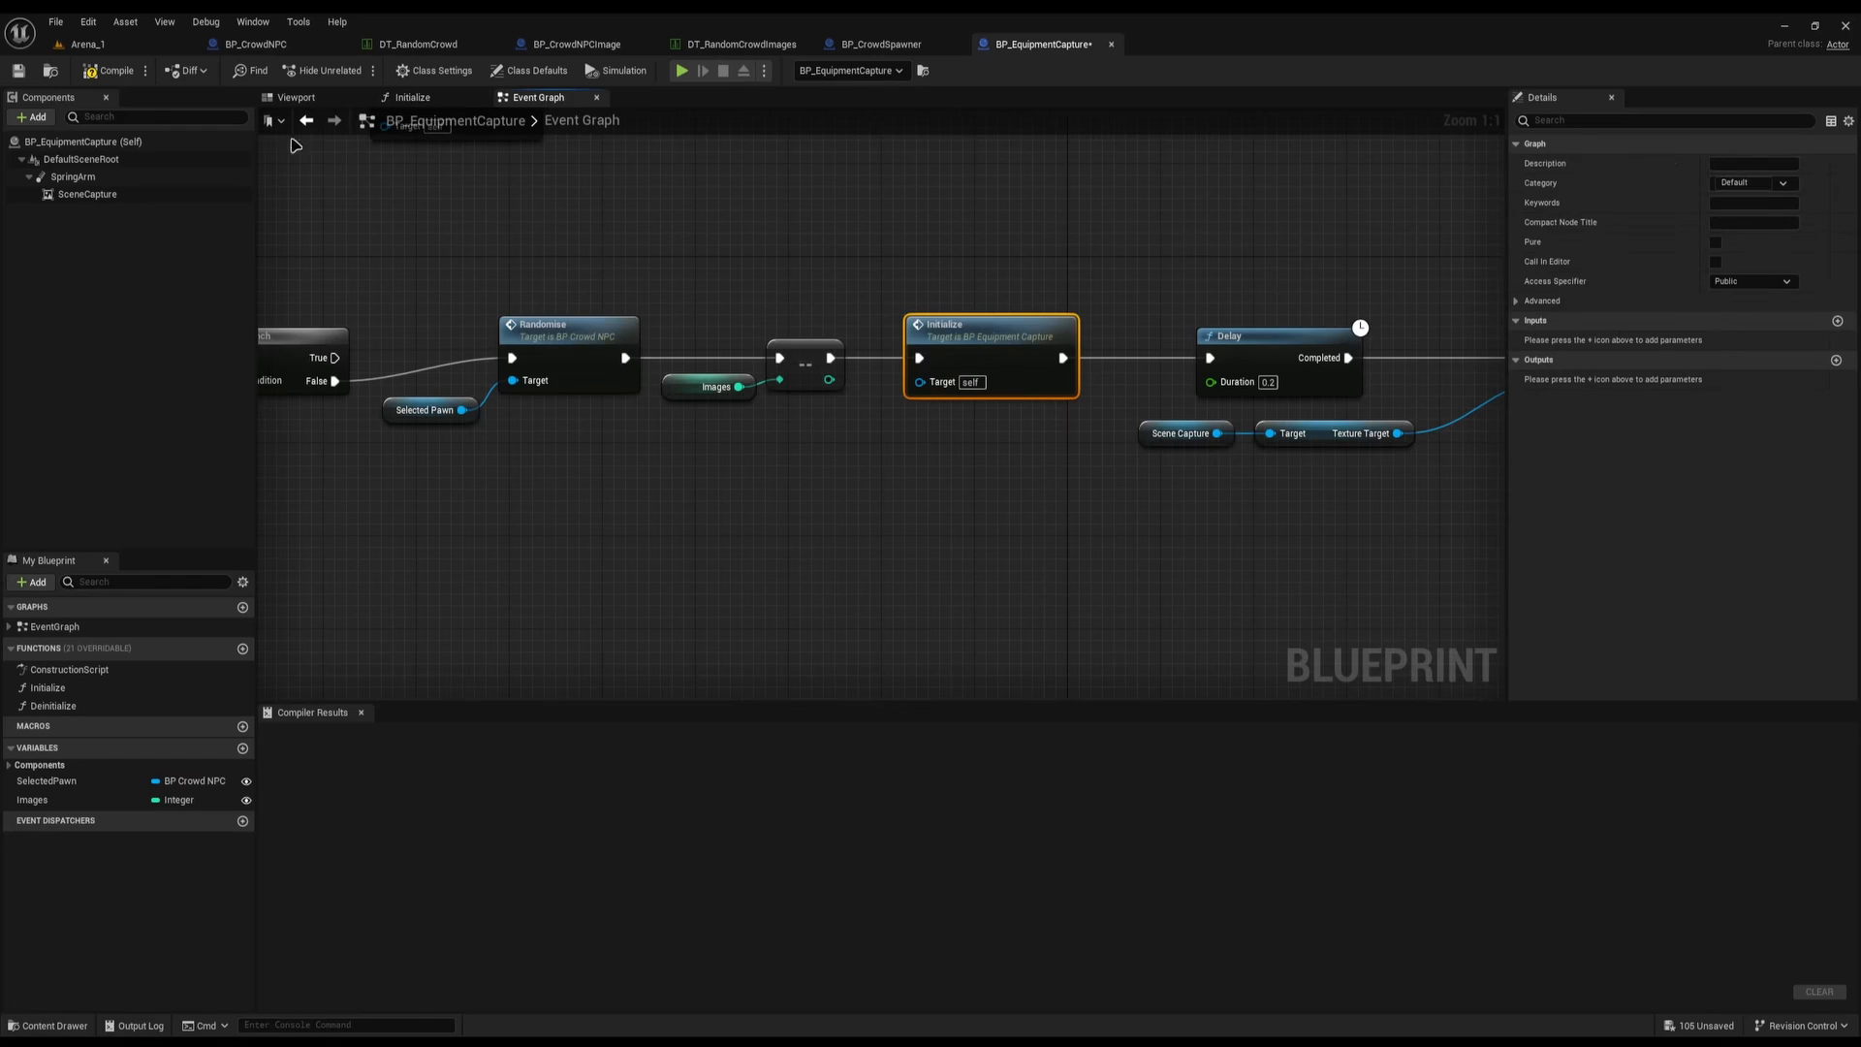
View the capture actor's camera in the blueprint viewport, then inspect the Delay node's duration in the Event Graph
{"action": "left_click", "coordinate": [296, 96]}
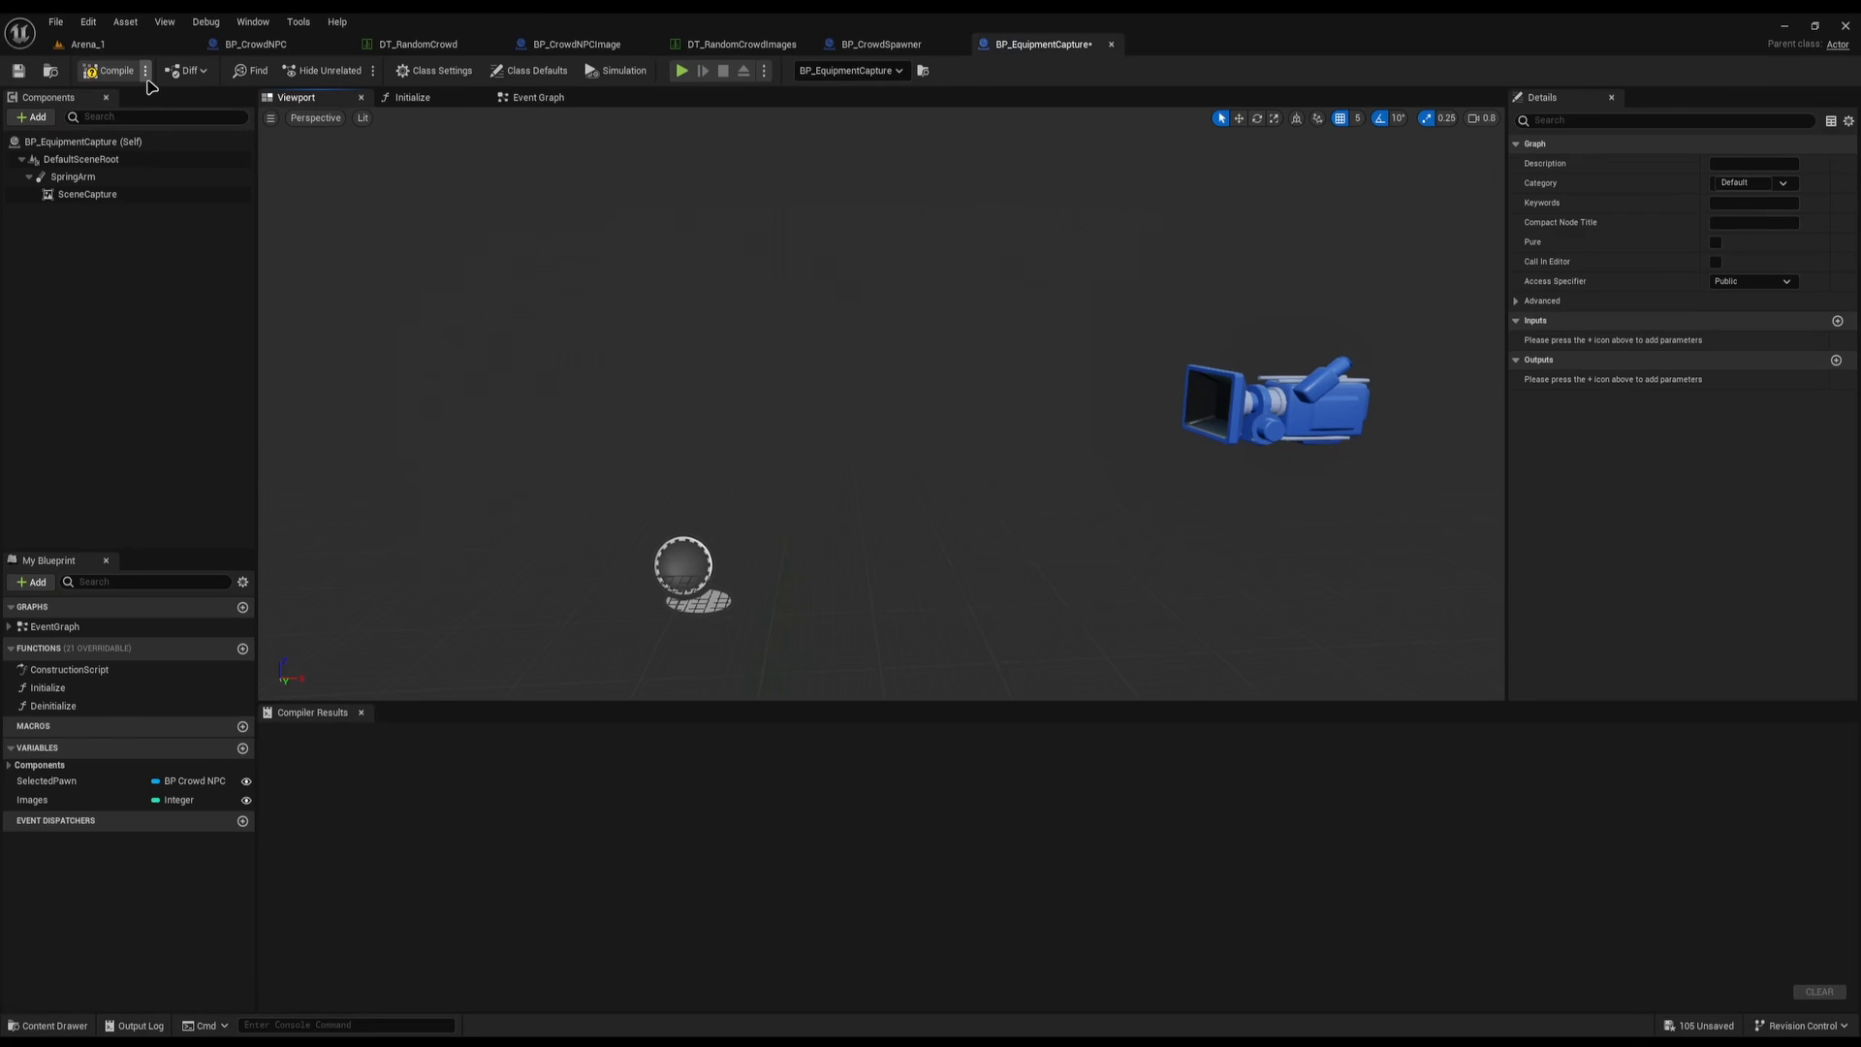
{"action": "left_click", "coordinate": [538, 97]}
{"action": "left_click_drag", "start_coordinate": [790, 320], "coordinate": [1050, 436]}
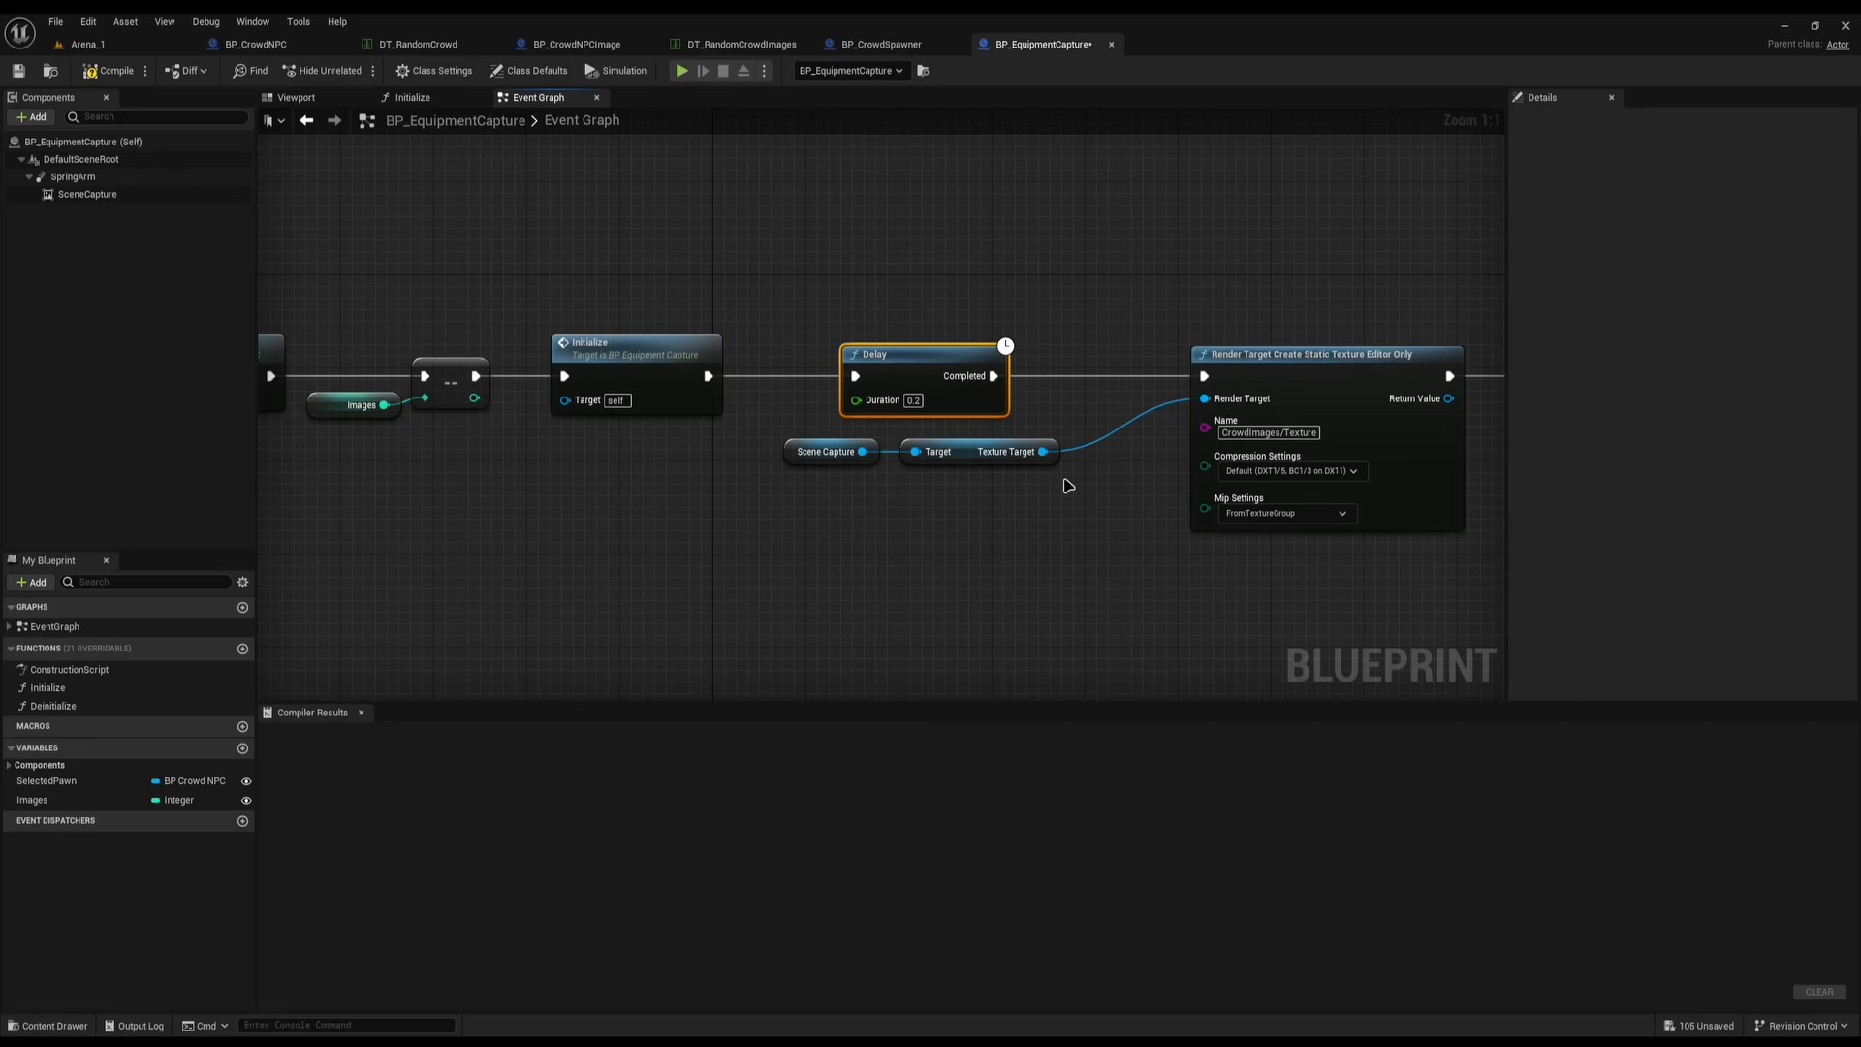
{"action": "scroll", "coordinate": [867, 526], "scroll_direction": "down", "scroll_amount": 4}
{"action": "scroll", "coordinate": [873, 401], "scroll_direction": "up", "scroll_amount": 4}
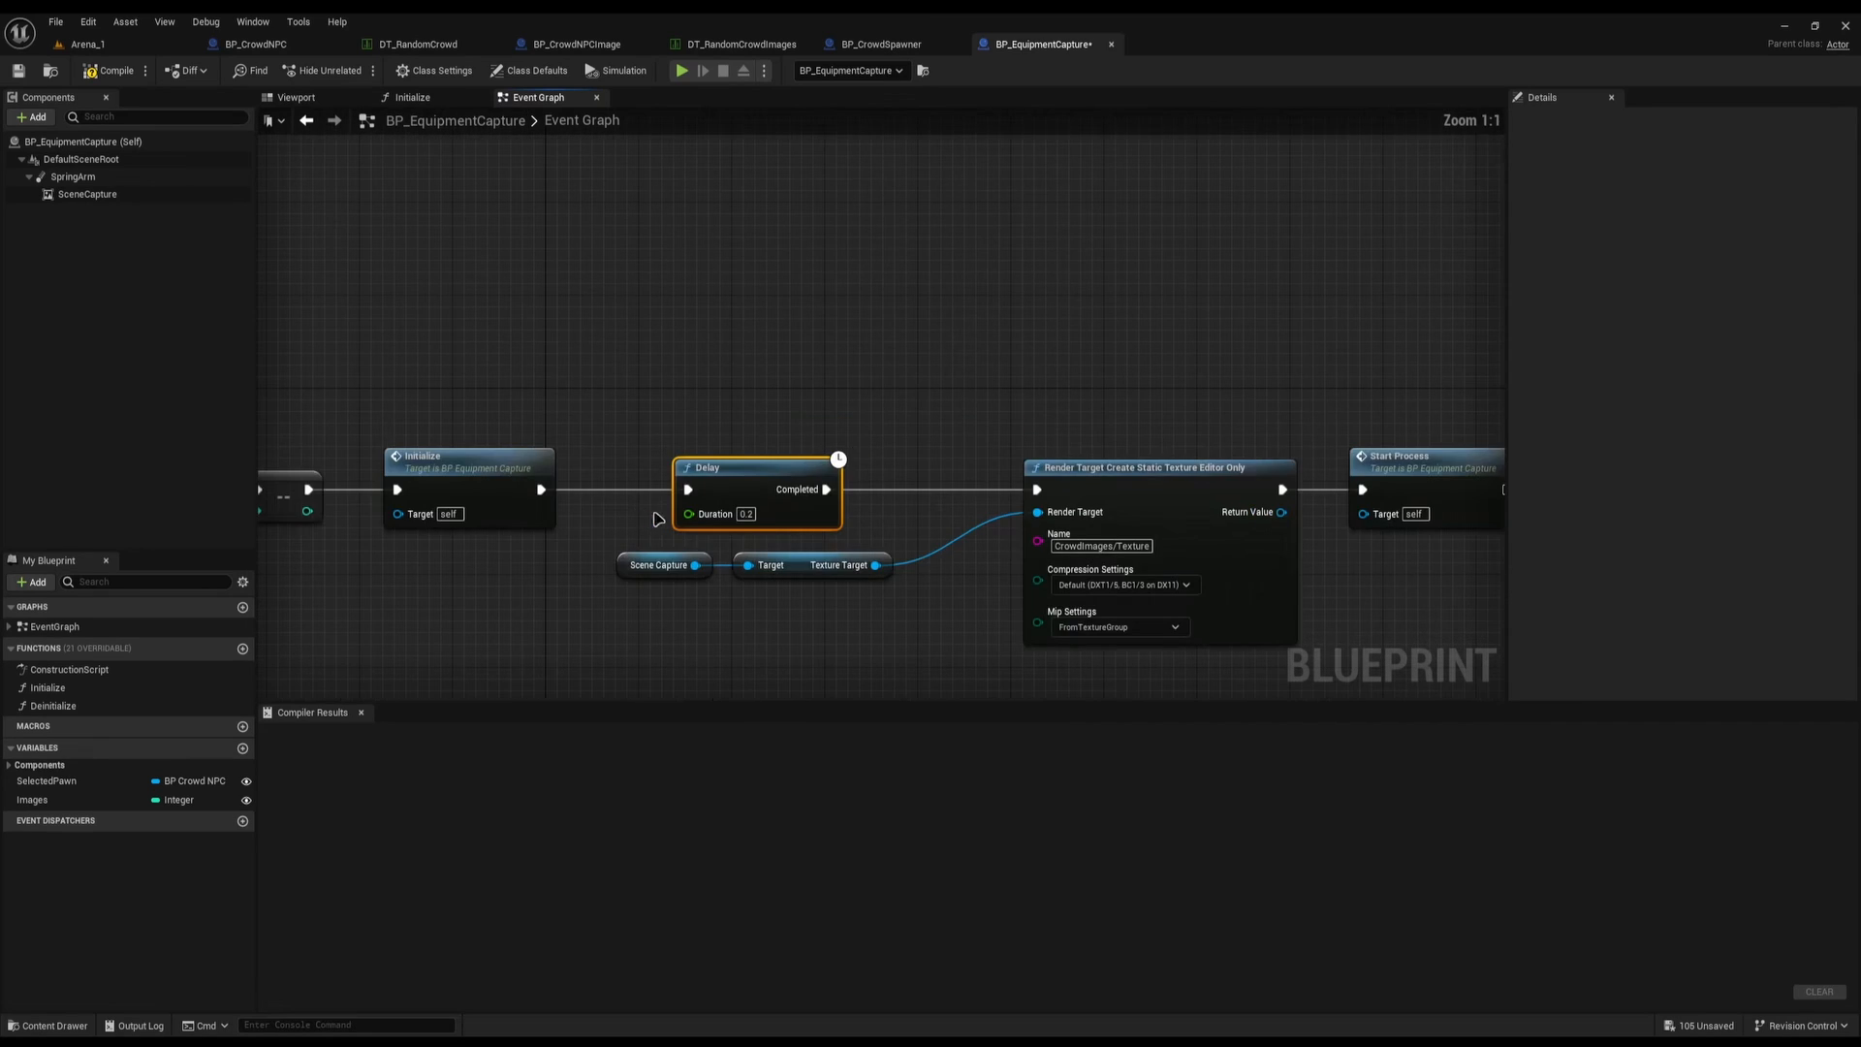
{"action": "right_click_drag", "start_coordinate": [810, 450], "coordinate": [850, 414]}
{"action": "left_click", "coordinate": [785, 477]}
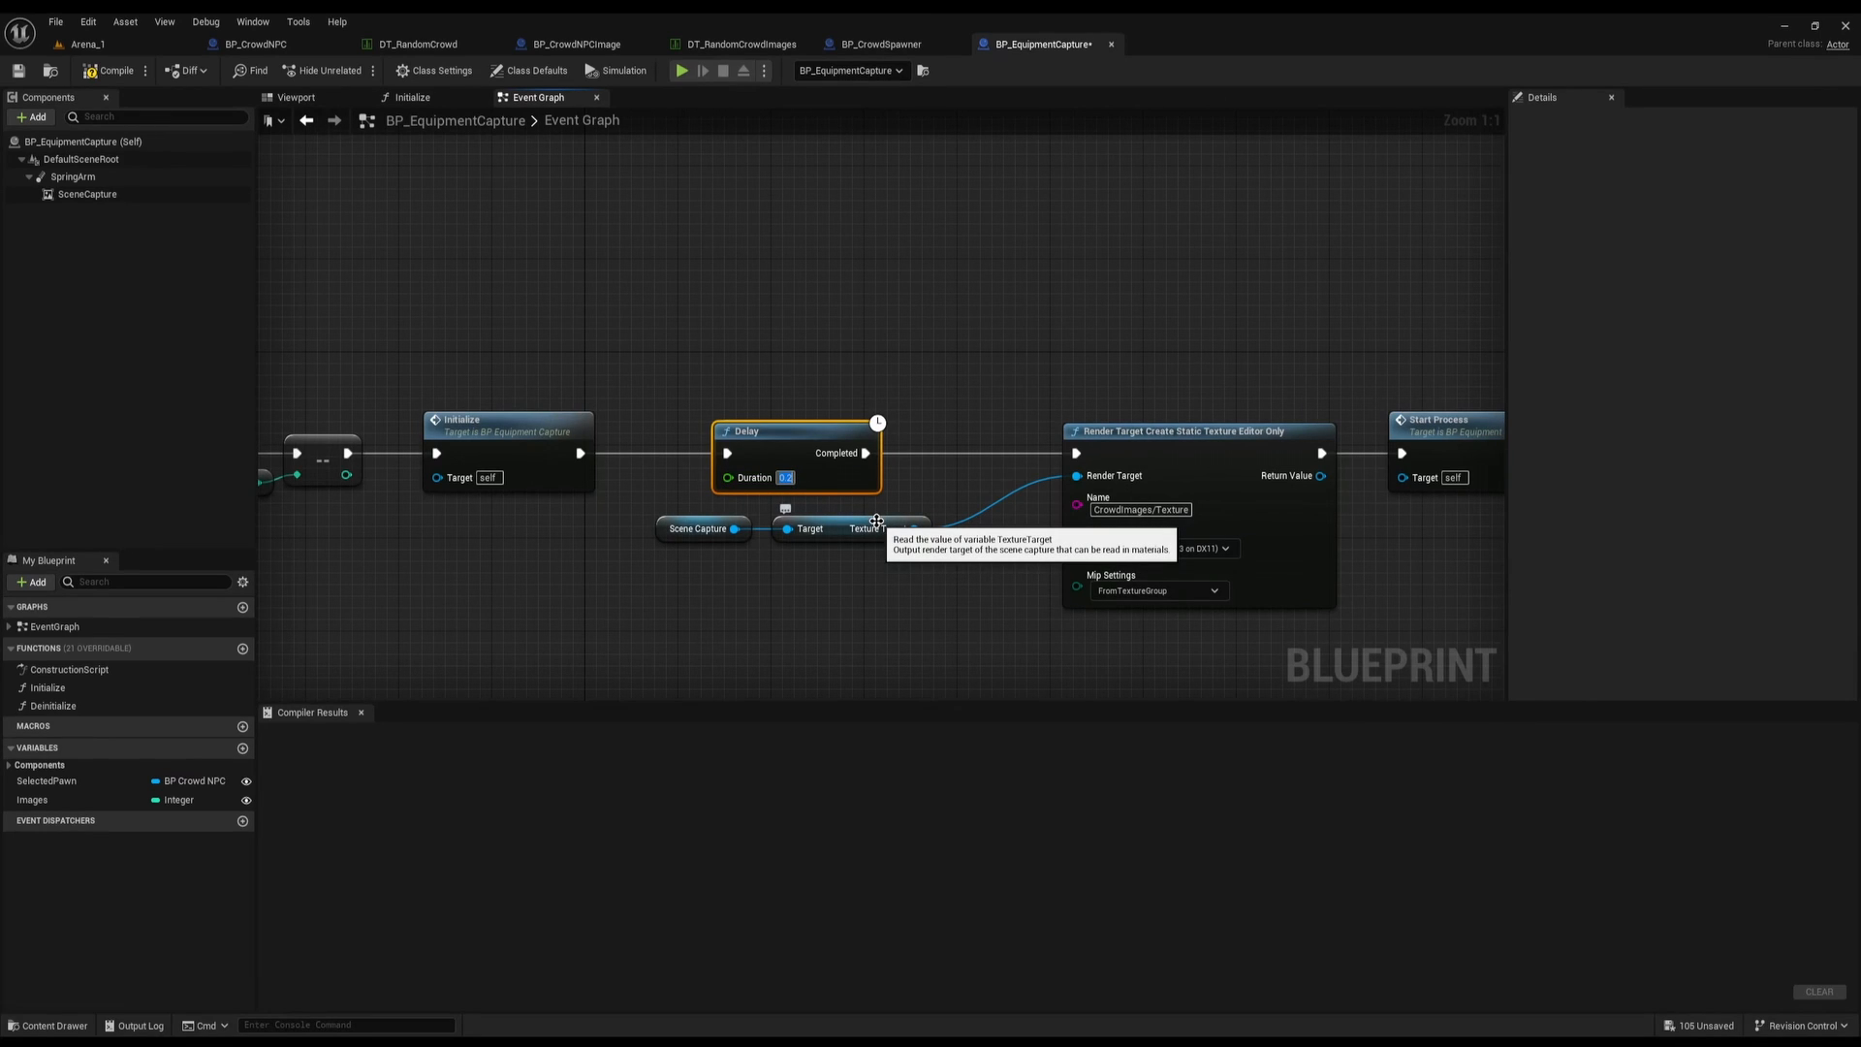
Examine the Render Target Create Static Texture Editor Only node, its Scene Capture Texture Target input, and the SceneCapture component's settings
{"action": "right_click_drag", "start_coordinate": [877, 521], "coordinate": [655, 442]}
{"action": "left_click_drag", "start_coordinate": [647, 253], "coordinate": [1138, 561]}
{"action": "left_click", "coordinate": [1128, 582]}
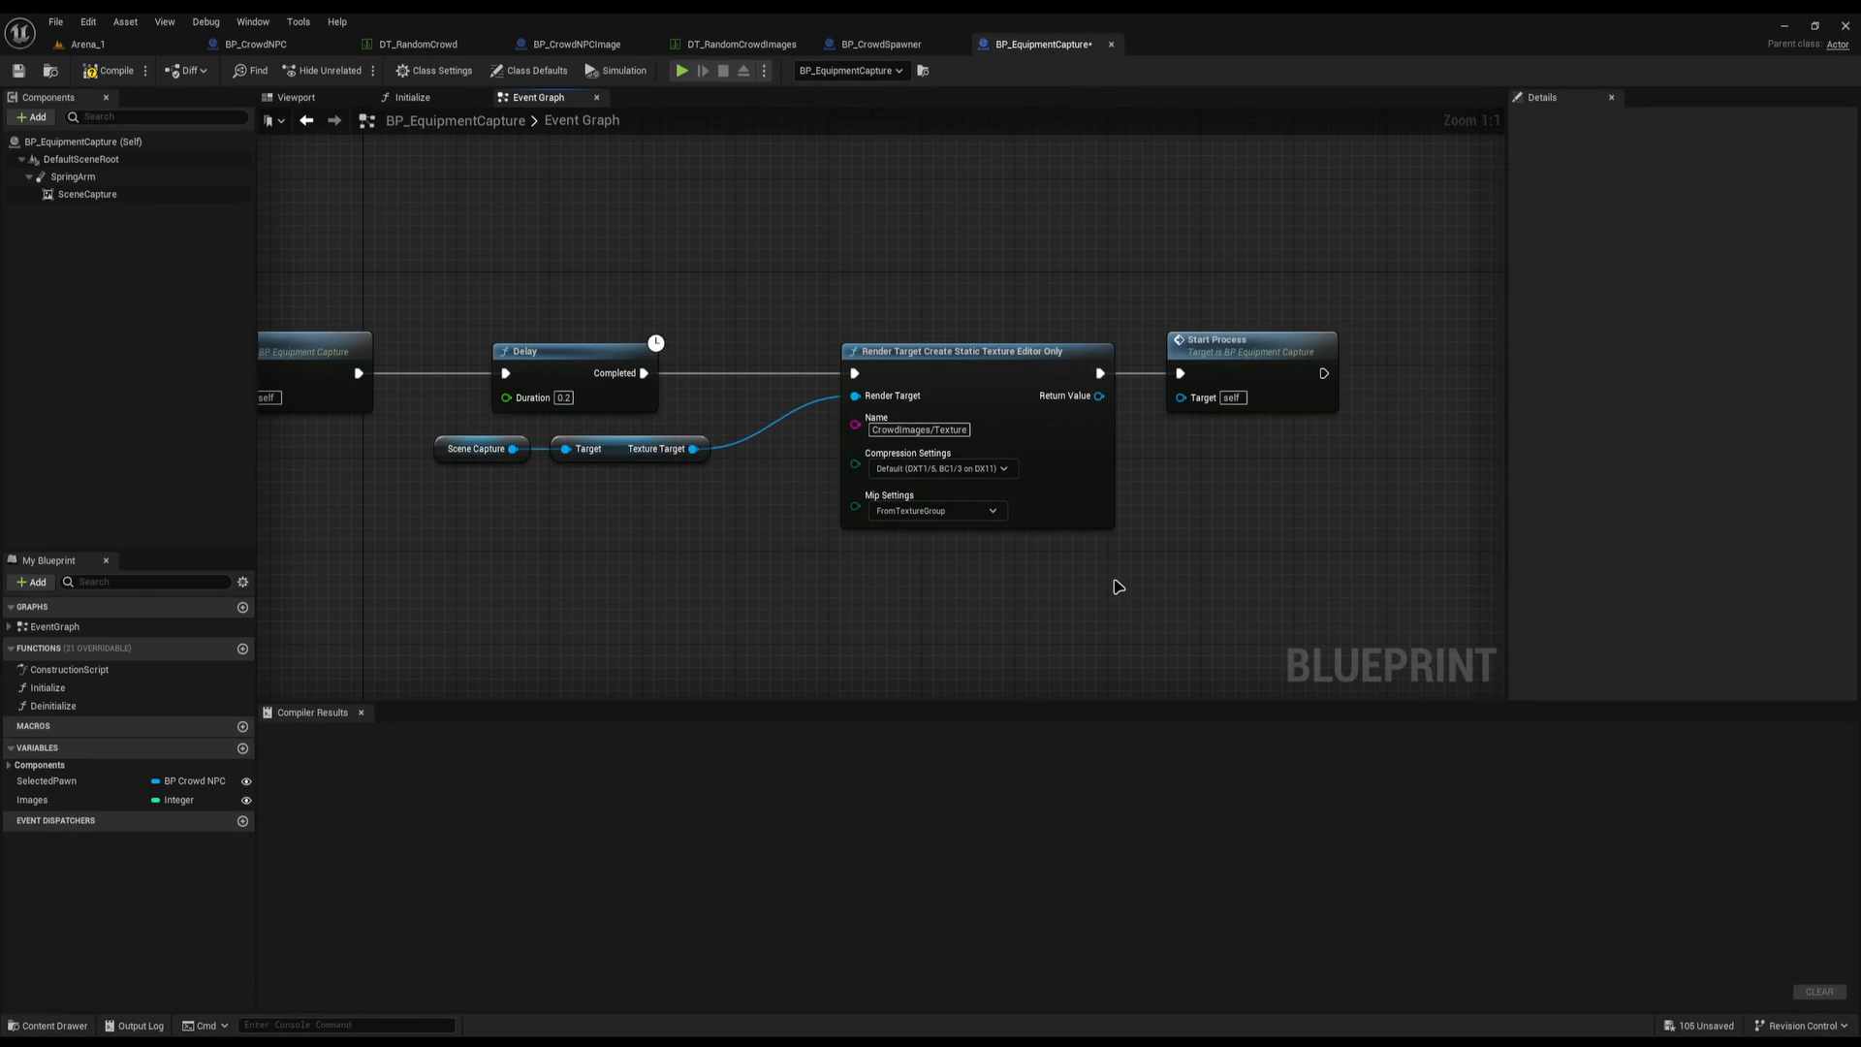
{"action": "left_click_drag", "start_coordinate": [746, 235], "coordinate": [818, 313]}
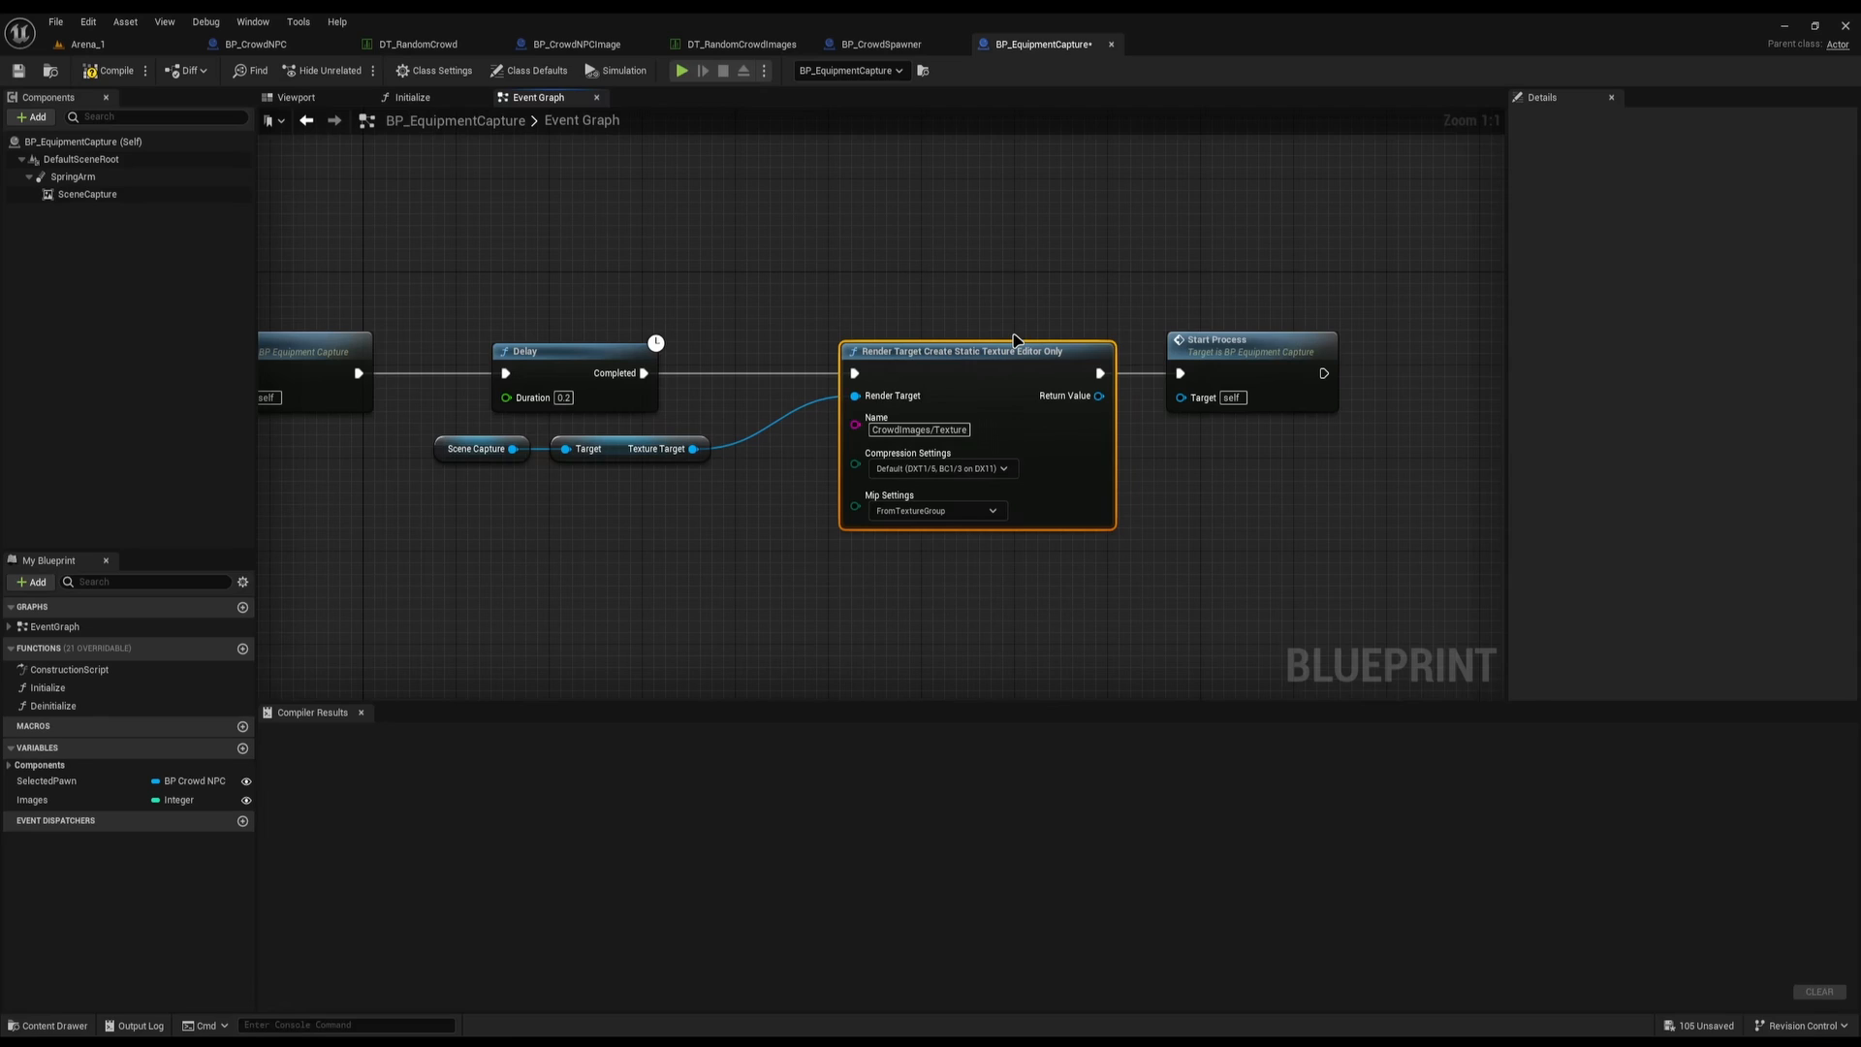
{"action": "left_click_drag", "start_coordinate": [430, 447], "coordinate": [495, 461]}
{"action": "left_click", "coordinate": [87, 194]}
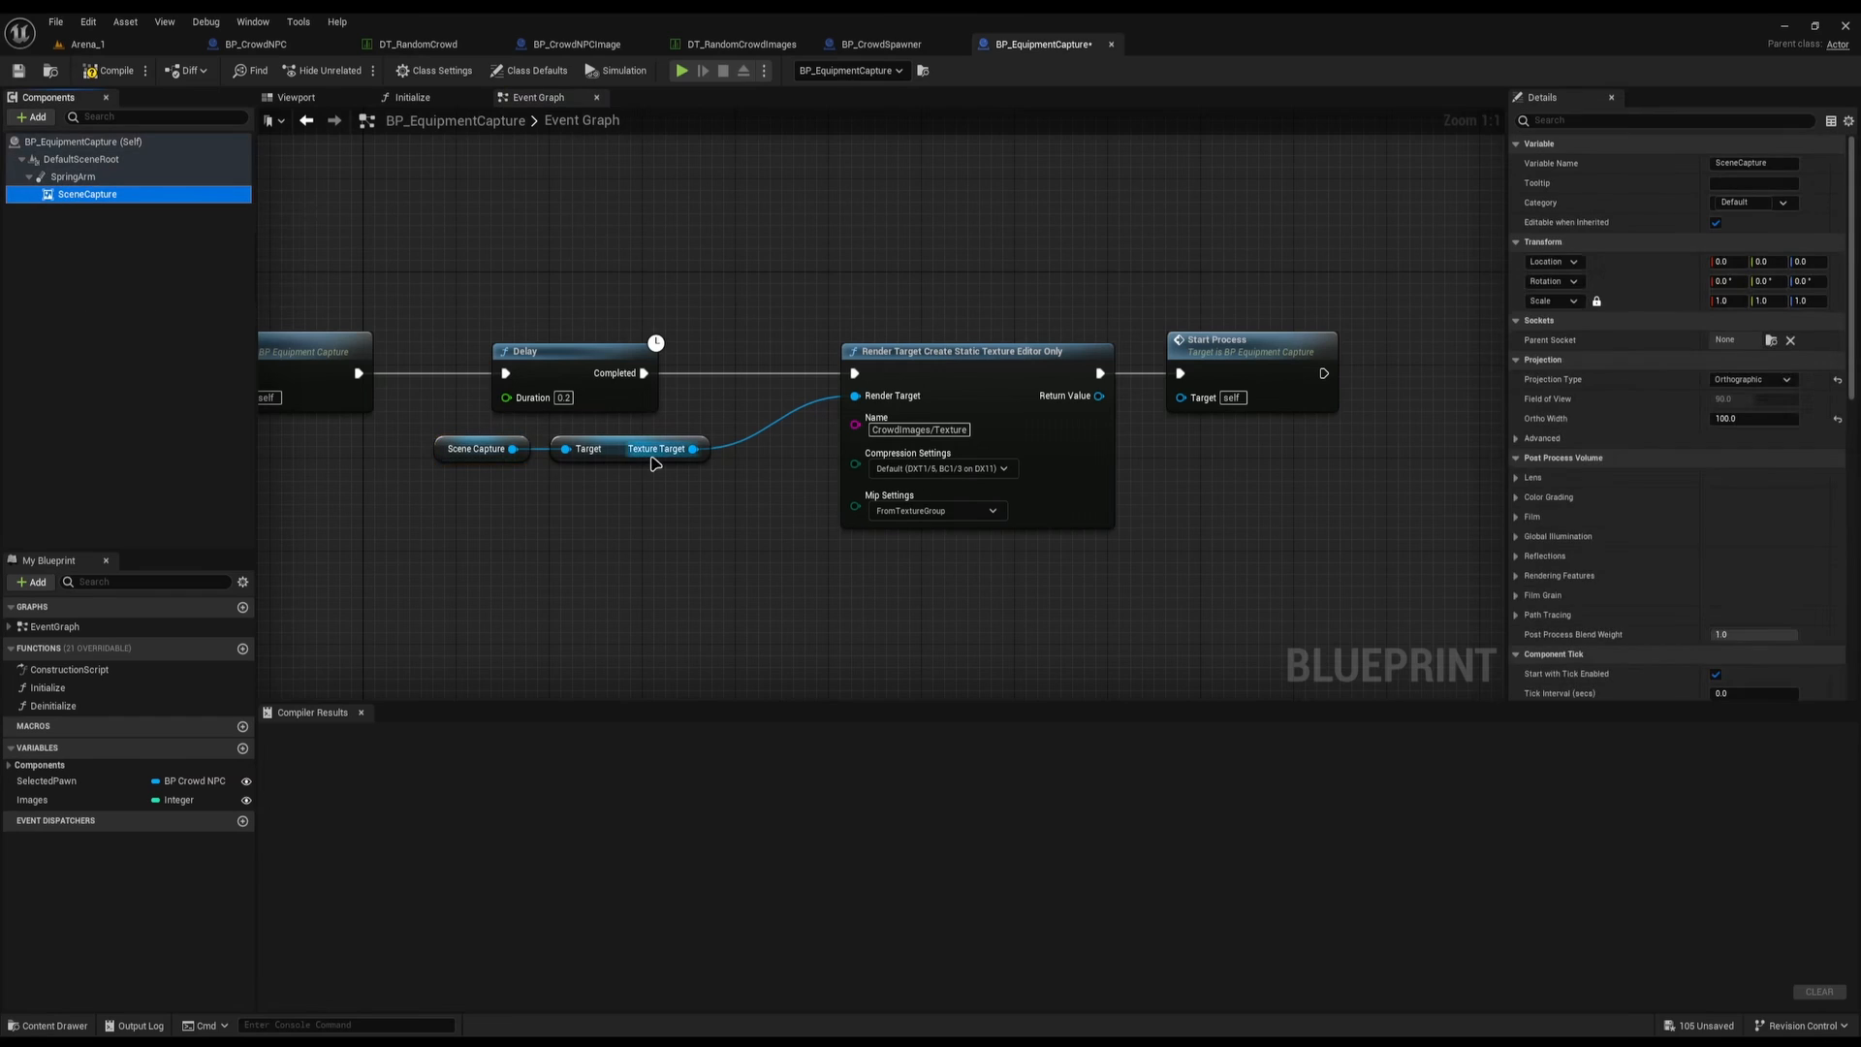
{"action": "scroll", "coordinate": [1692, 336], "scroll_direction": "down", "scroll_amount": 3}
Set the Name on the Render Target Create Static Texture node to CrowdImages2/Texture and bring up the project's content folders
{"action": "mouse_move", "coordinate": [1136, 584]}
{"action": "left_mouse_down"}
{"action": "mouse_move", "coordinate": [816, 305]}
{"action": "mouse_move", "coordinate": [1161, 579]}
{"action": "left_mouse_up"}
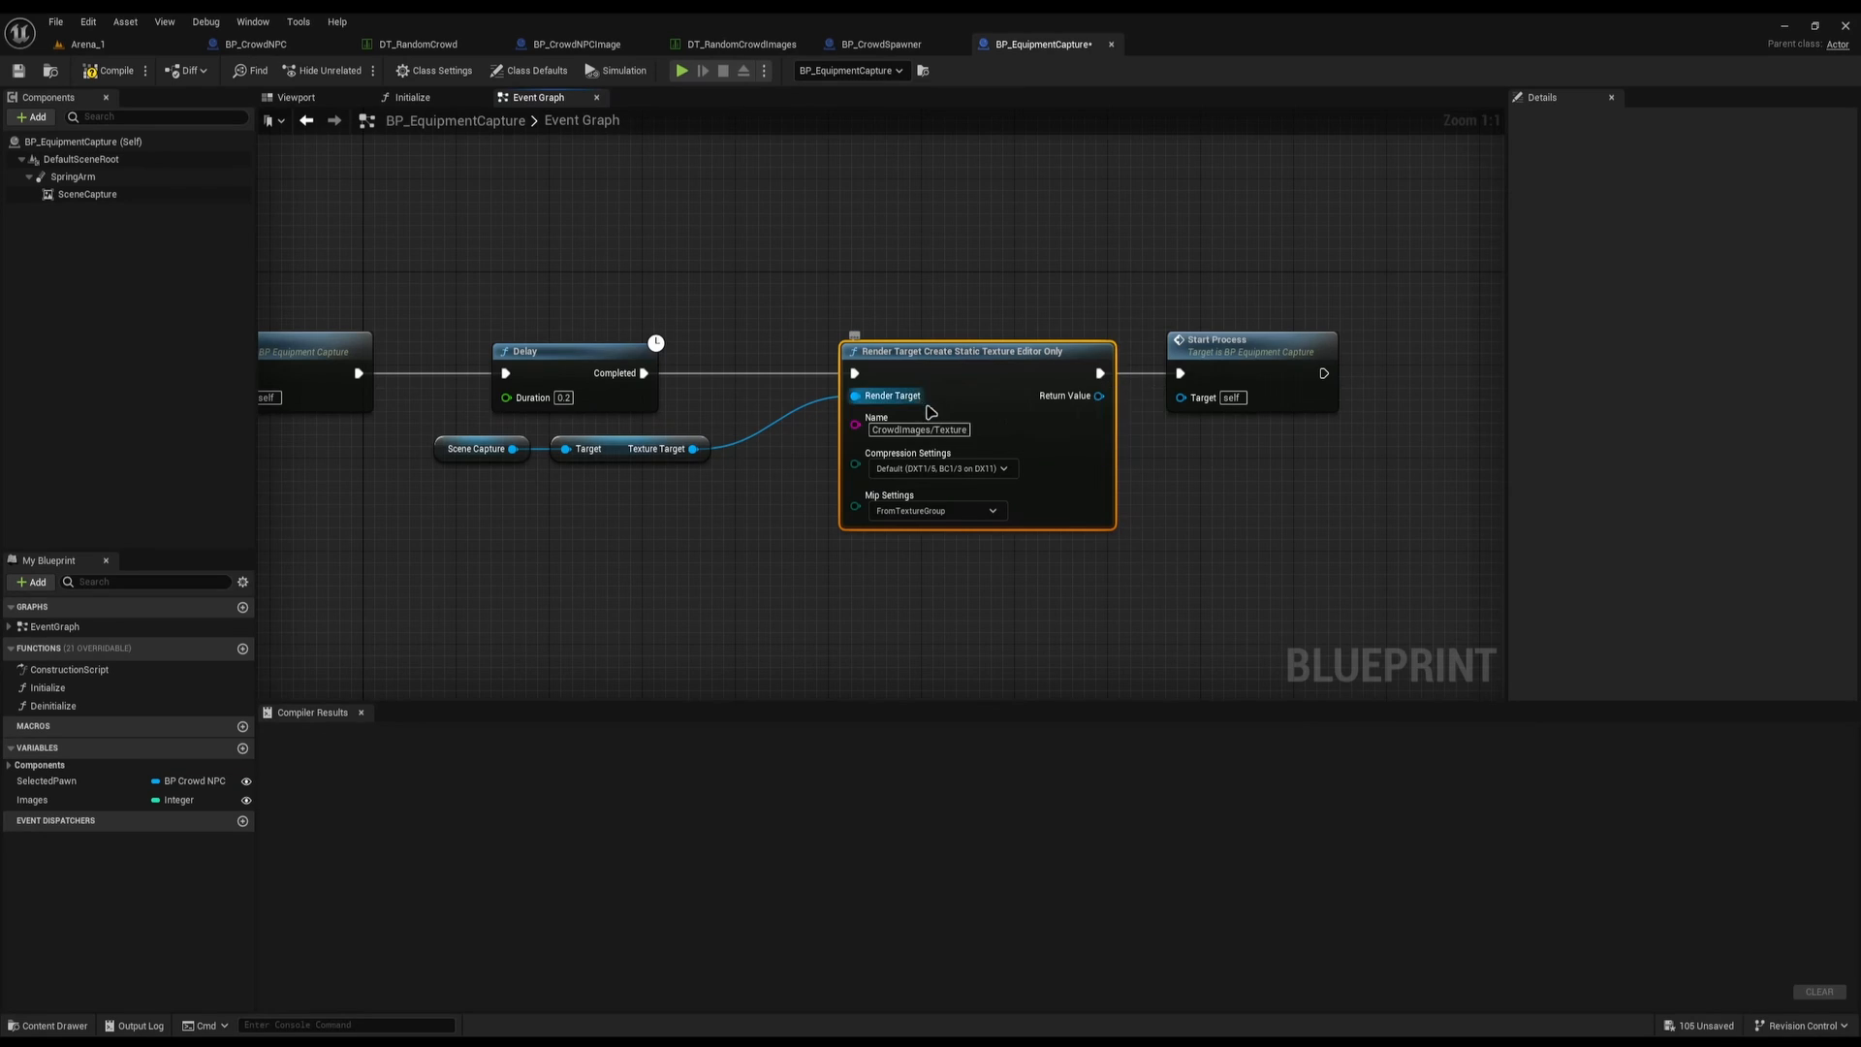
{"action": "left_click_drag", "start_coordinate": [968, 429], "coordinate": [773, 416]}
{"action": "left_click", "coordinate": [1068, 606]}
{"action": "key", "text": "ctrl+space"}
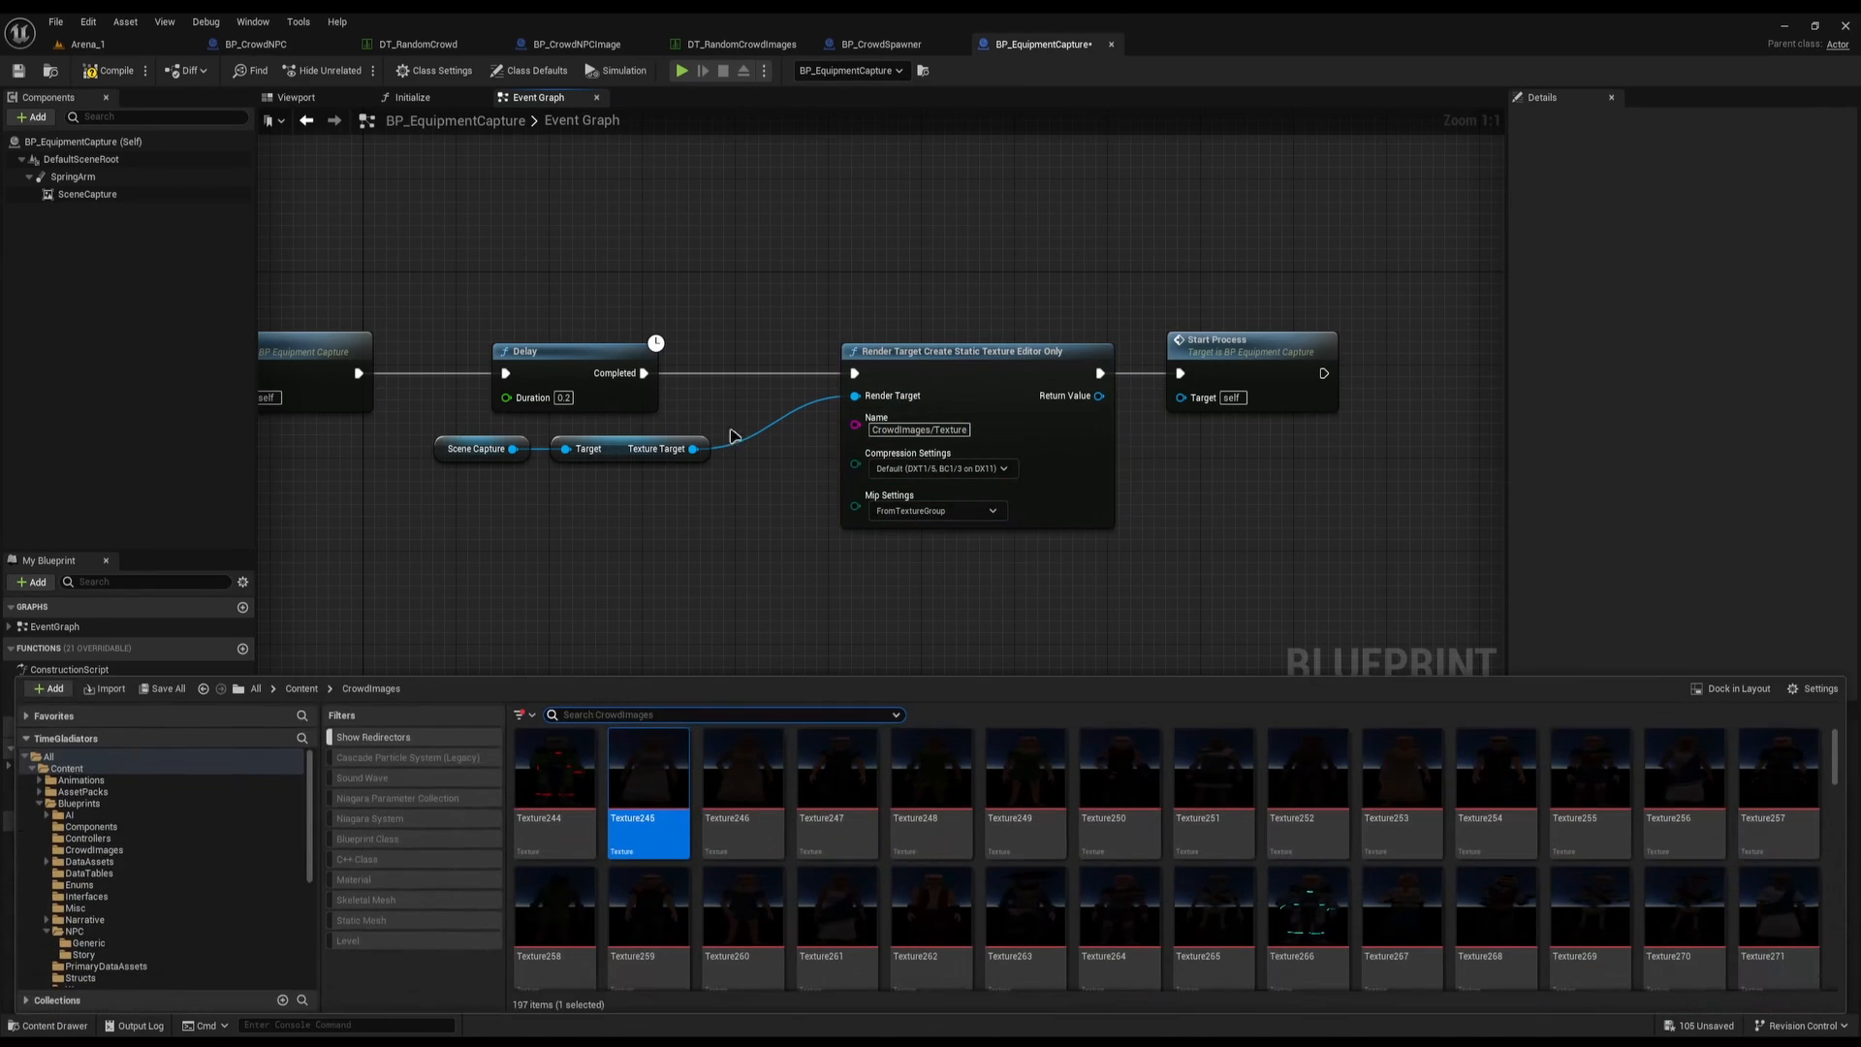
{"action": "left_click", "coordinate": [959, 432]}
{"action": "key", "text": "End"}
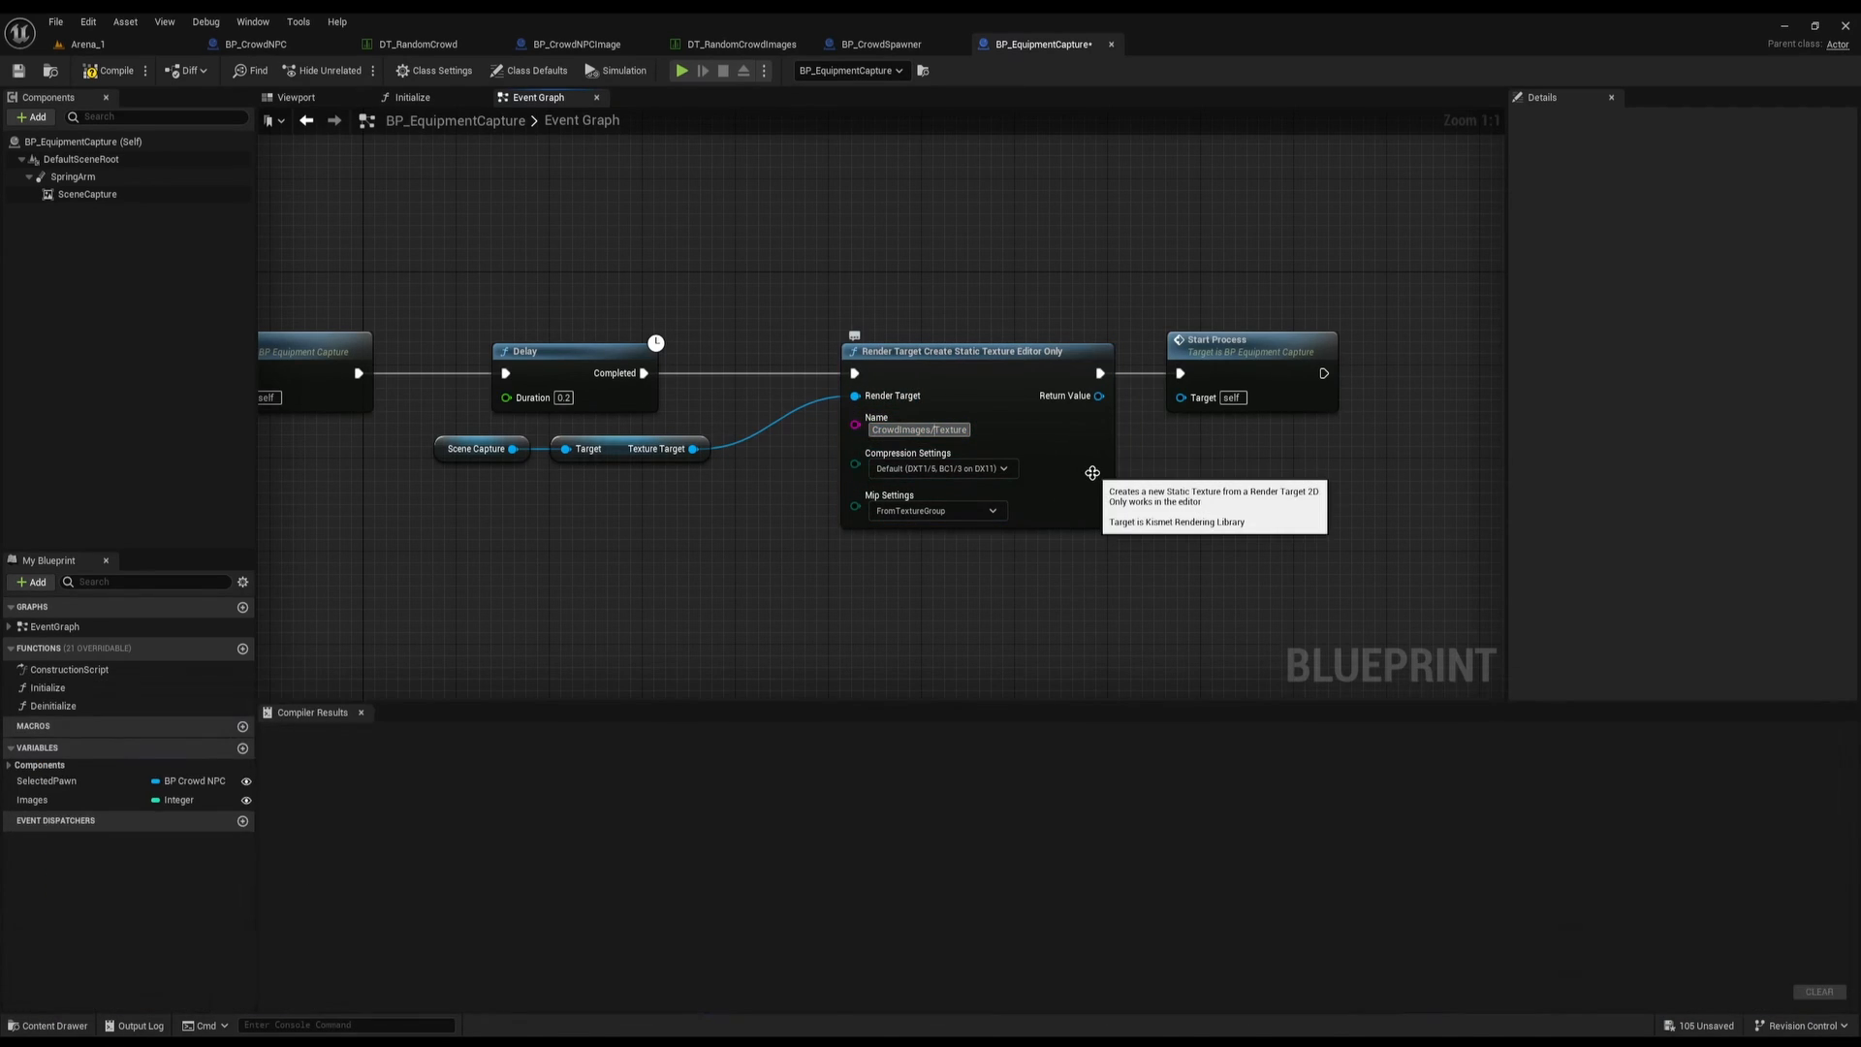
{"action": "key", "text": "ctrl+space"}
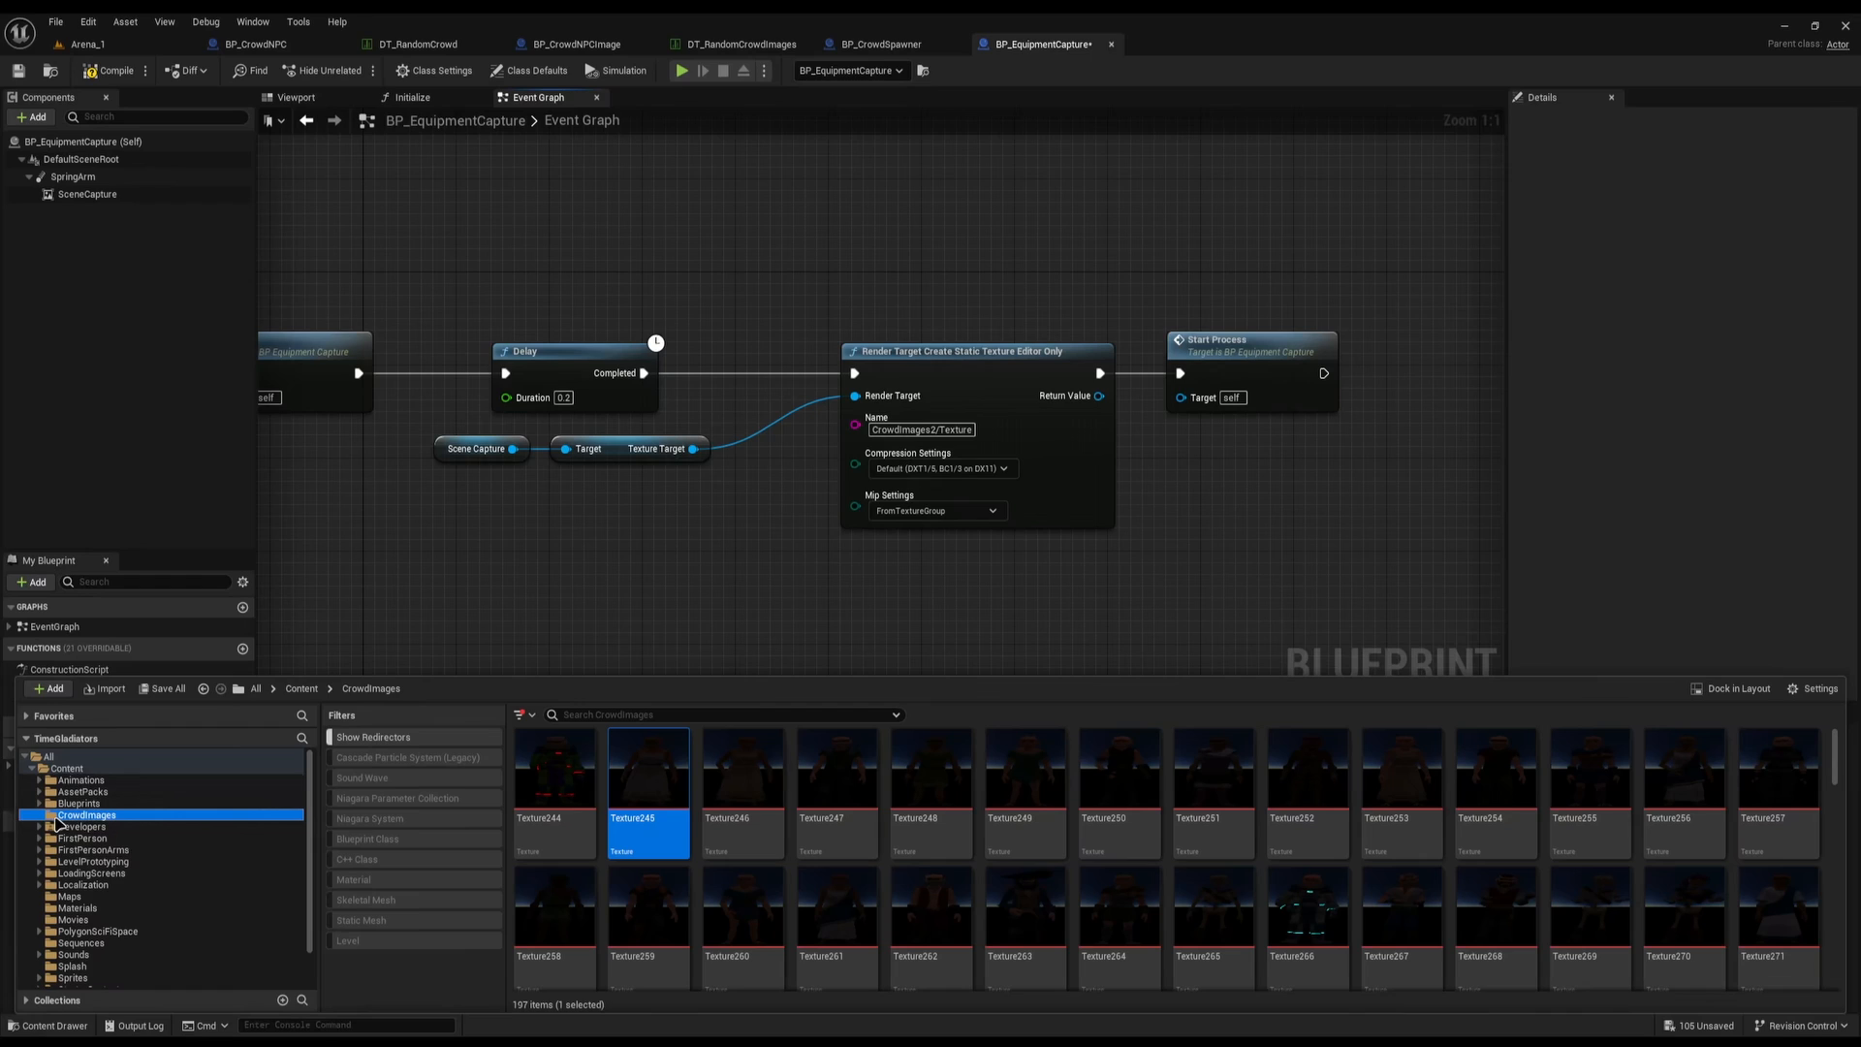
Set the Name on the Render Target Create Static Texture node to CrowdImages2/CrowdNPC and check the available Compression Settings options
{"action": "double_click", "coordinate": [967, 429]}
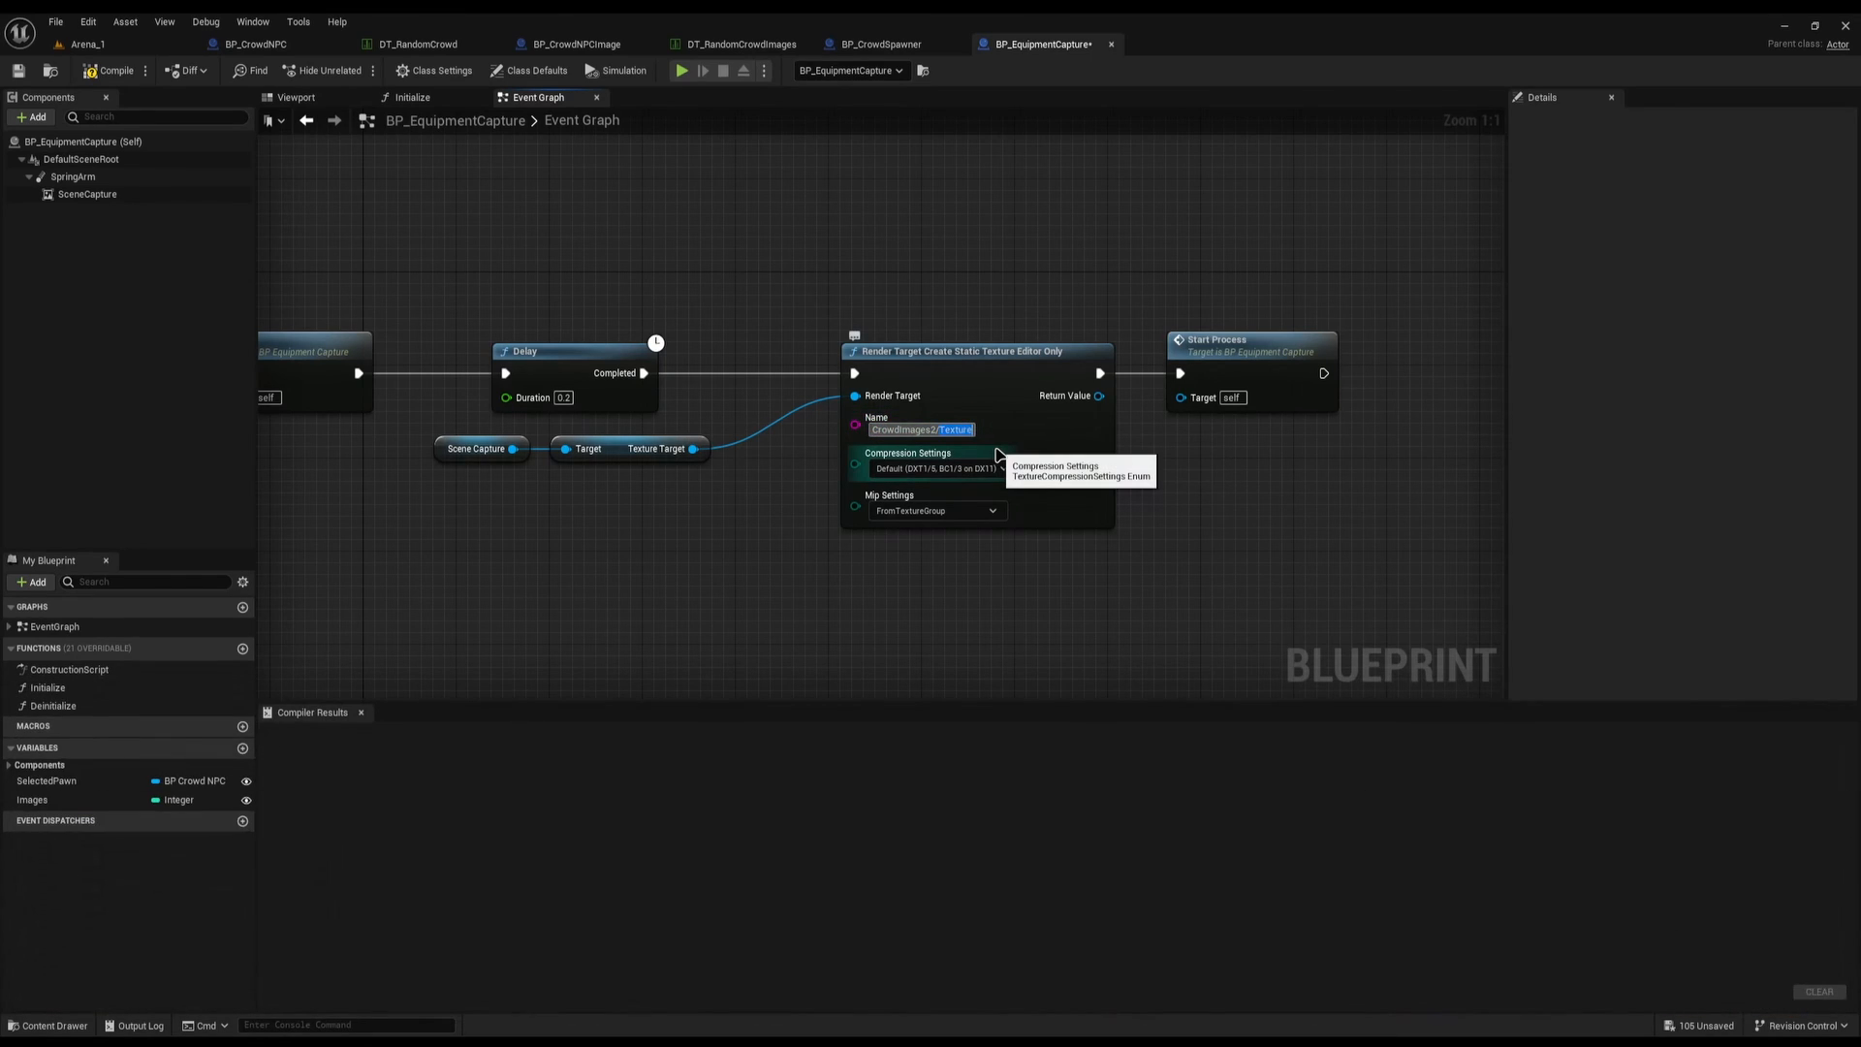
{"action": "type", "text": "CrowdNPC"}
{"action": "left_click", "coordinate": [1003, 469]}
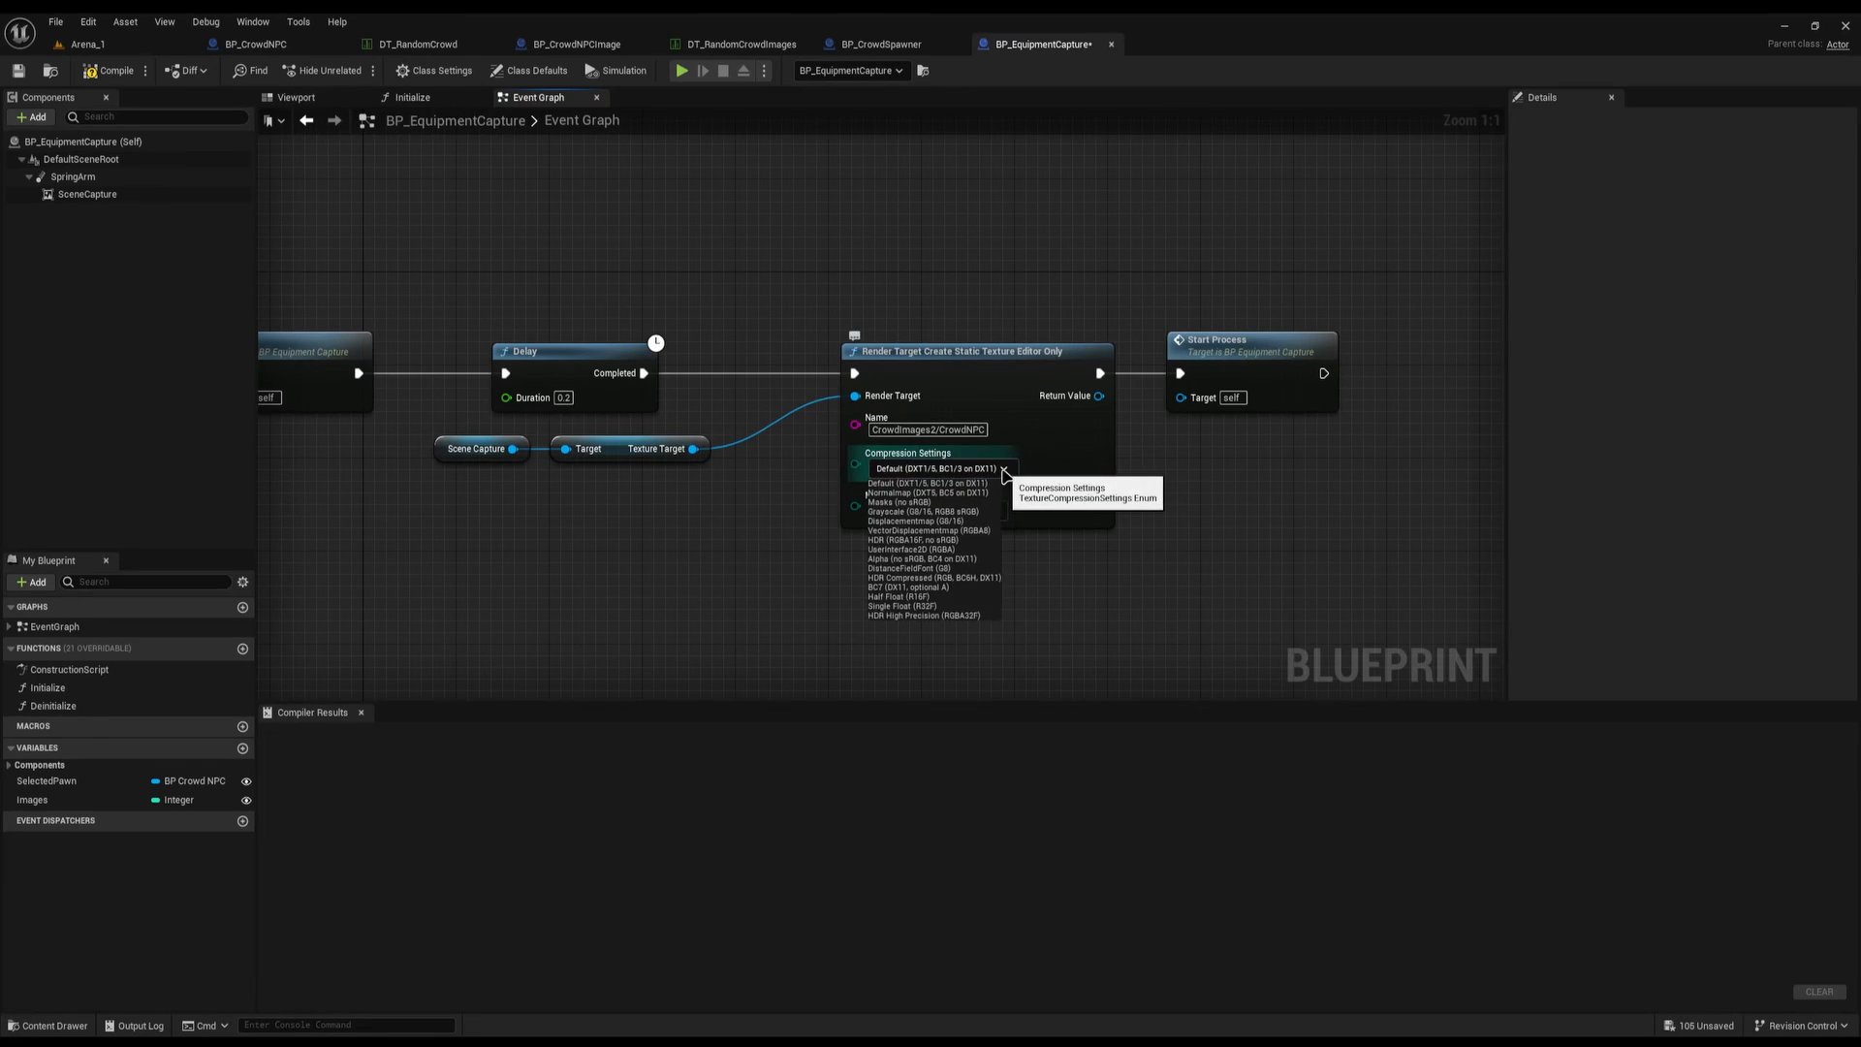
{"action": "left_click", "coordinate": [1003, 470]}
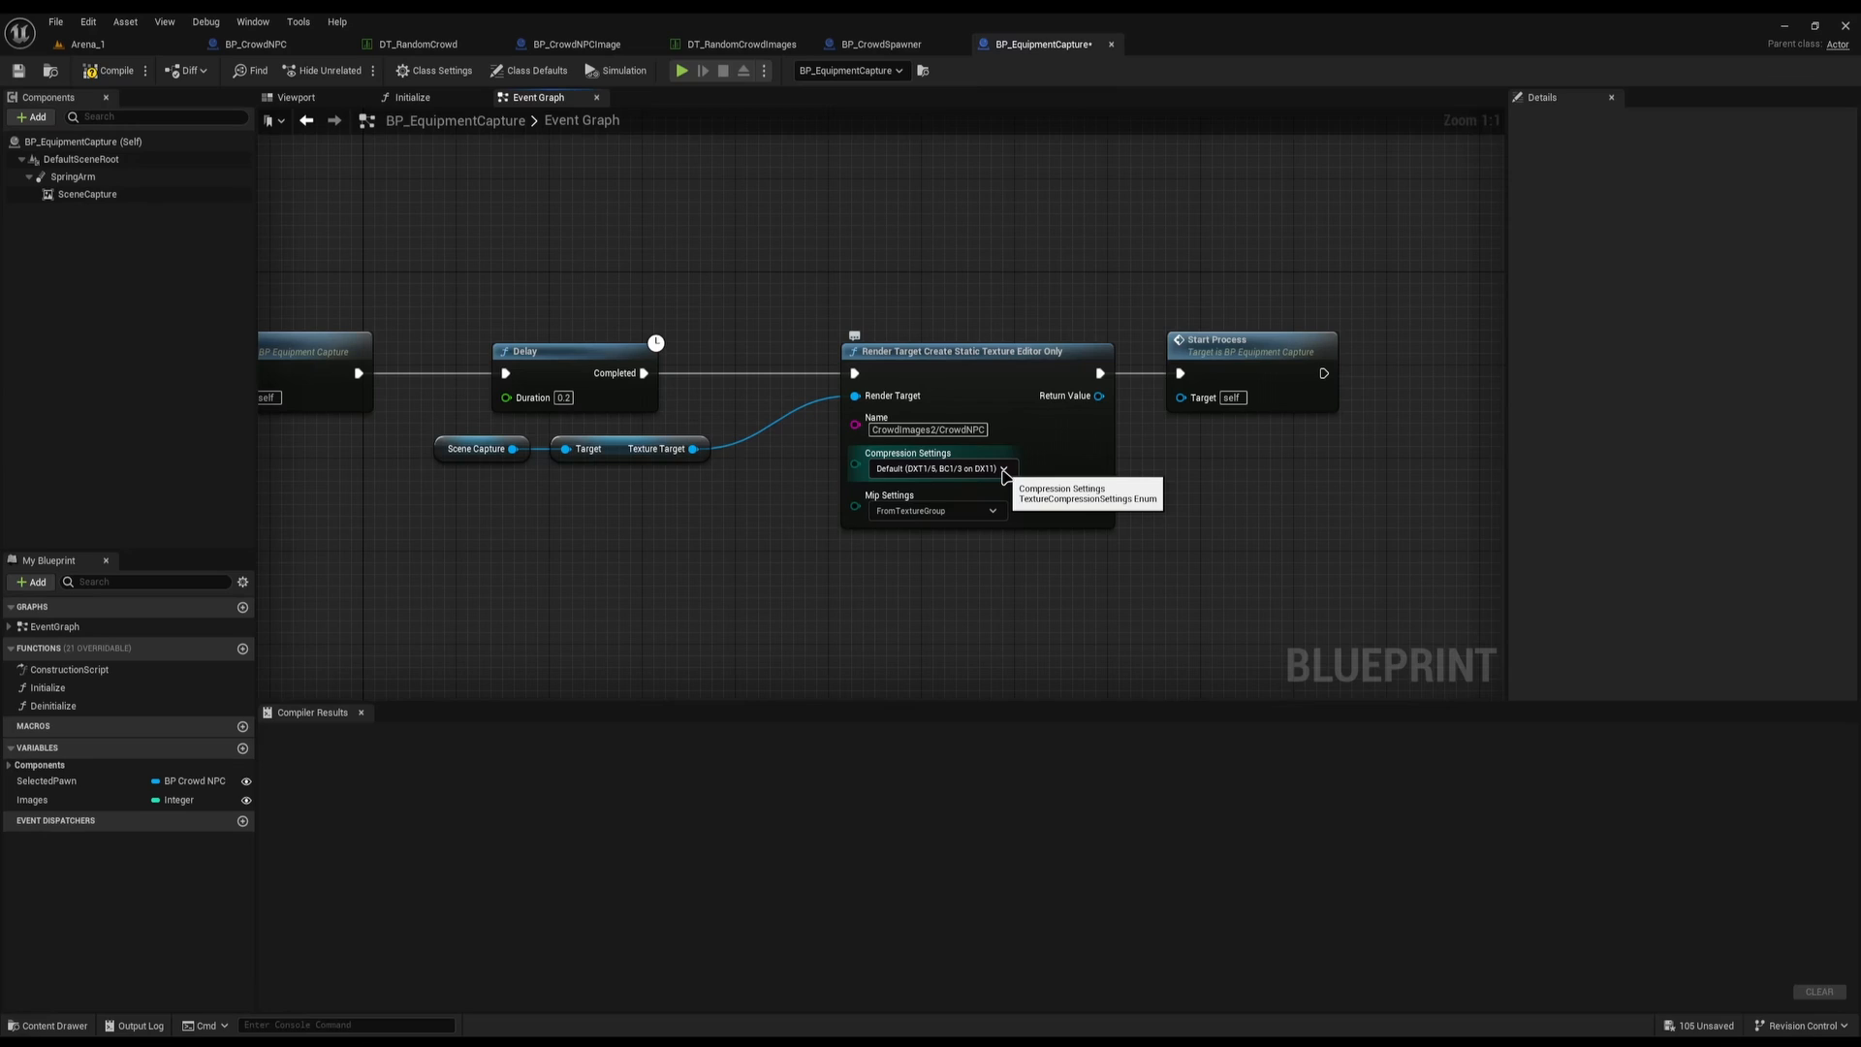
{"action": "left_click", "coordinate": [1004, 469]}
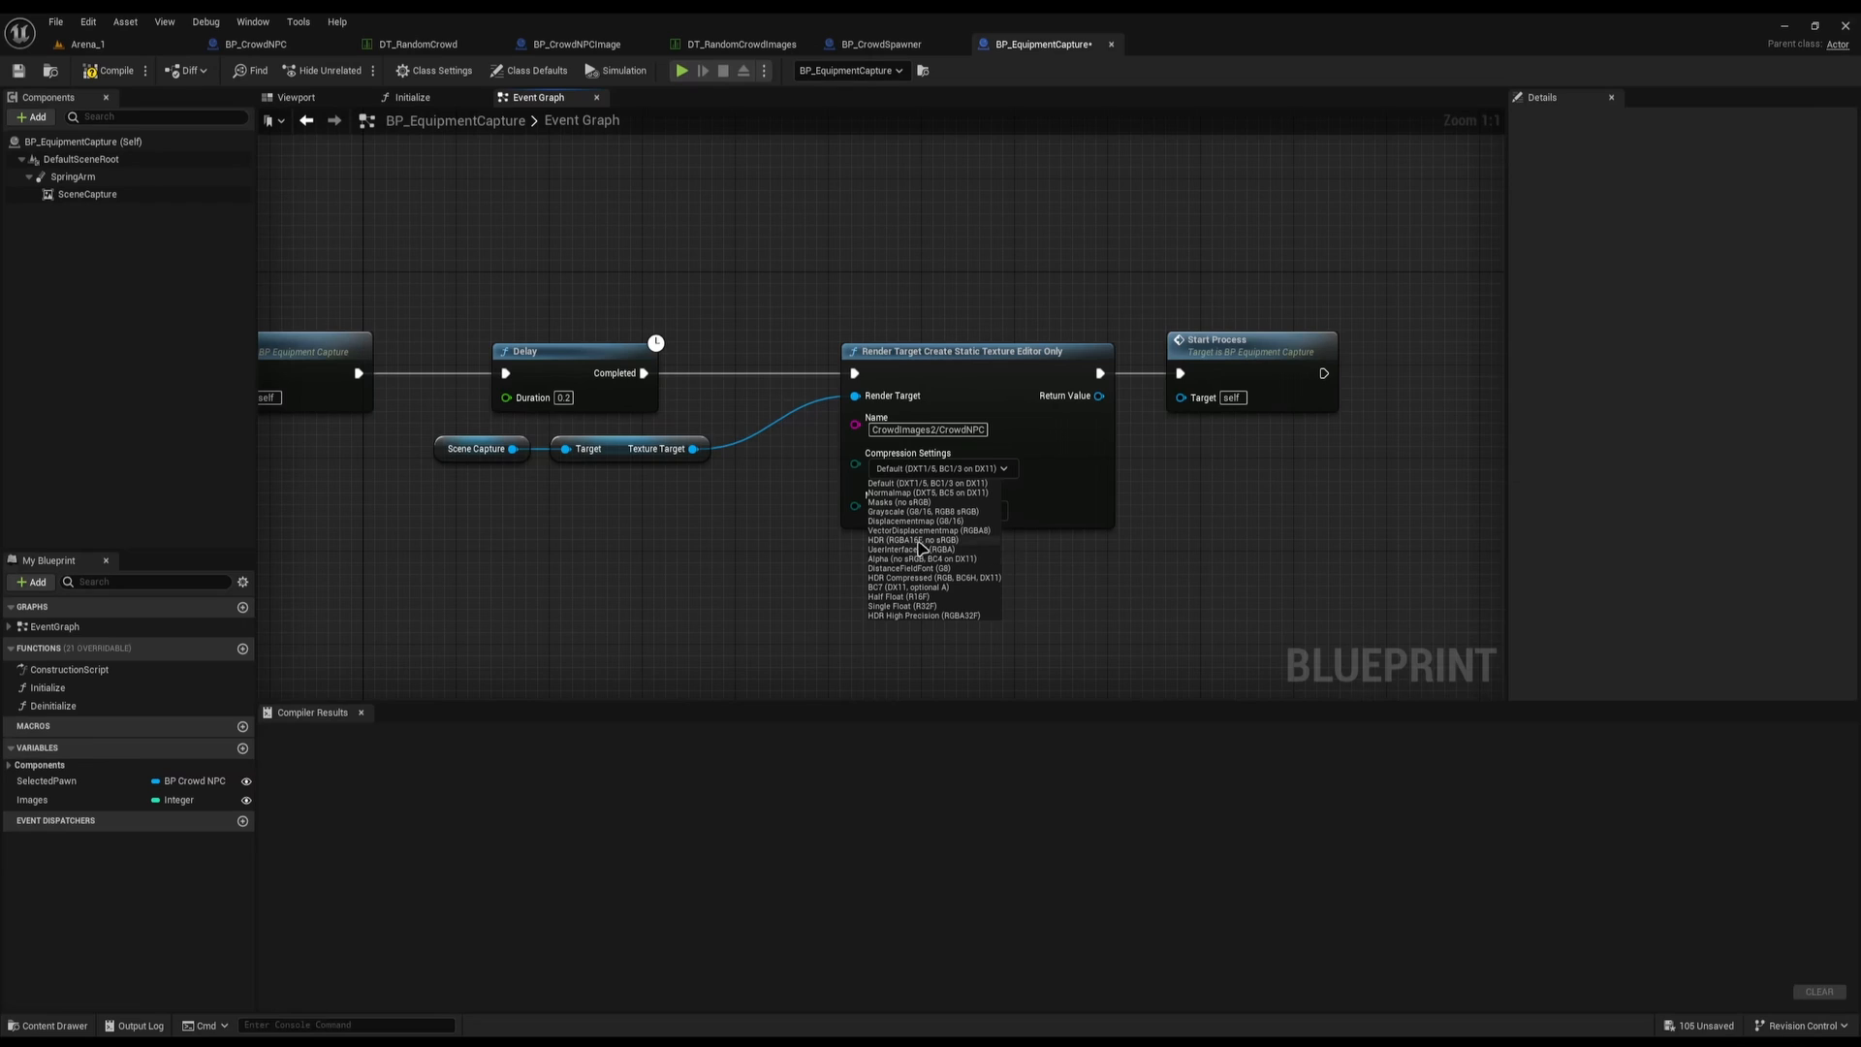
{"action": "key", "text": "Escape"}
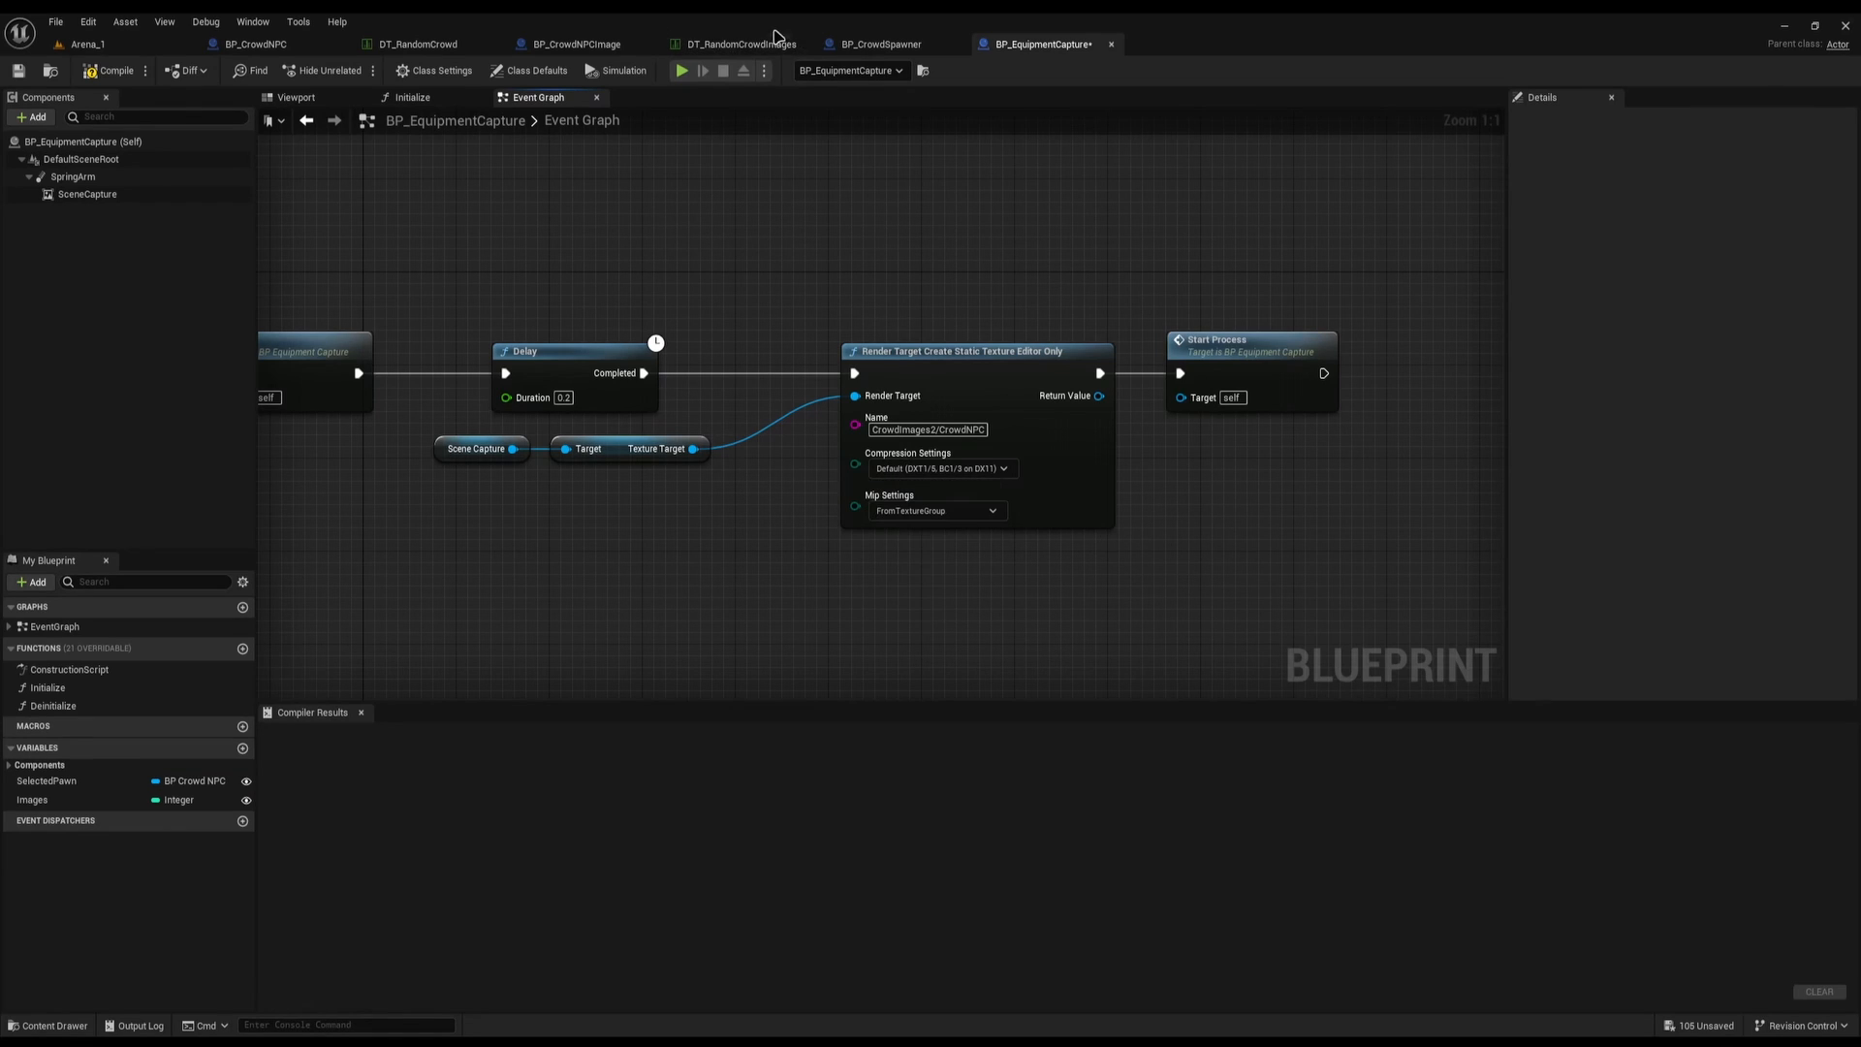
Open Texture245 from the CrowdImages folder, compare it with and without its alpha channel, and close it
{"action": "key", "text": "ctrl+space"}
{"action": "double_click", "coordinate": [654, 773]}
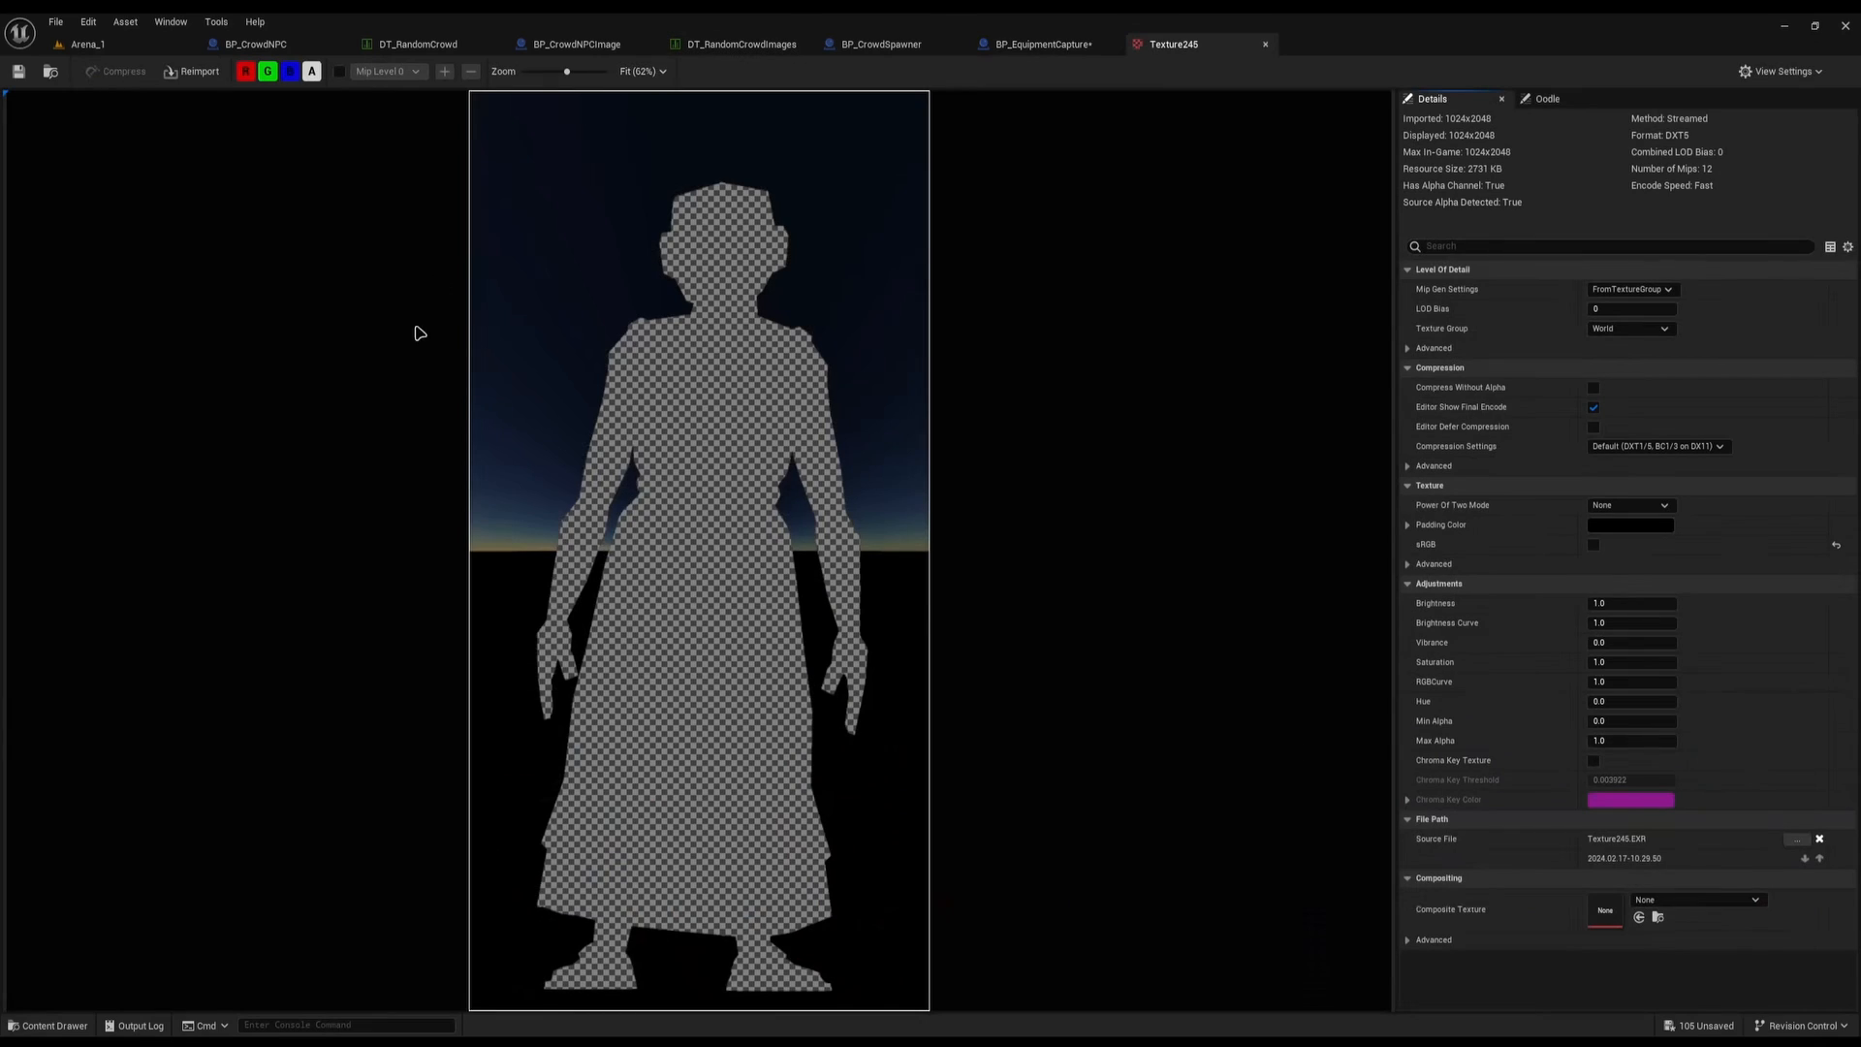
{"action": "left_click", "coordinate": [311, 71]}
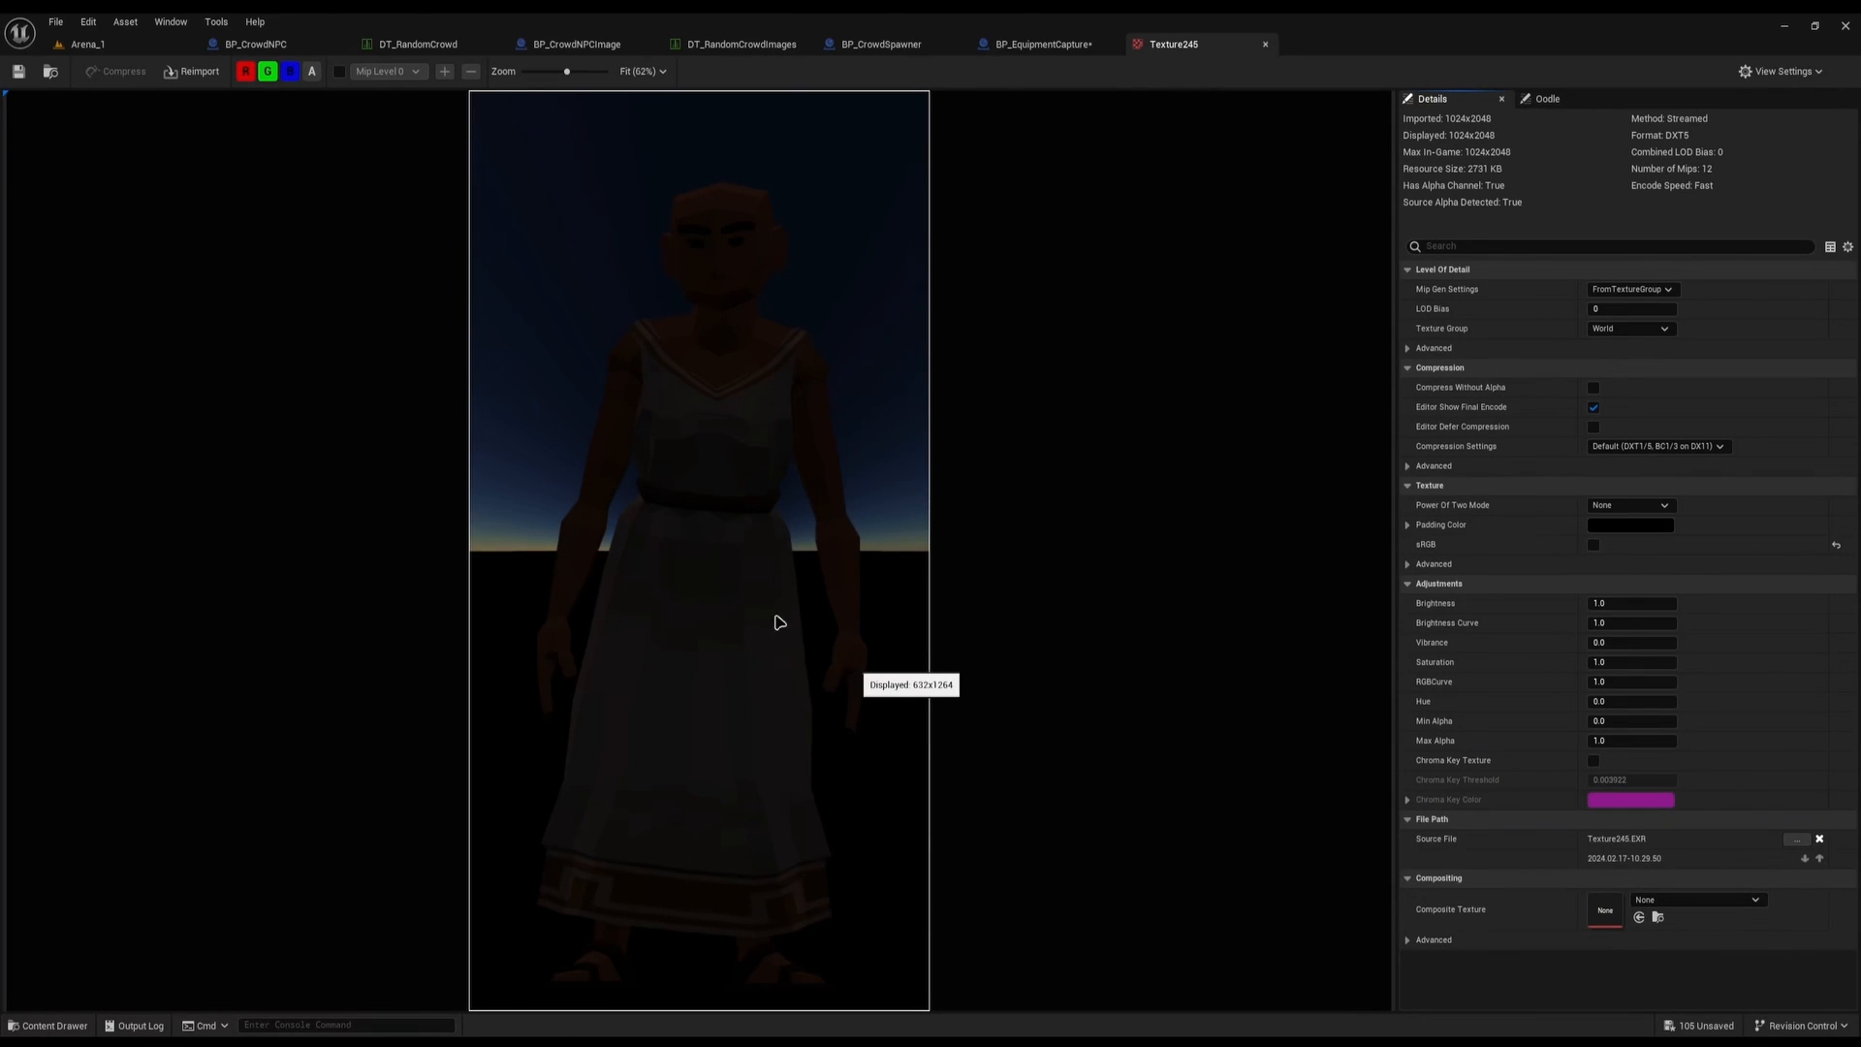
{"action": "left_click", "coordinate": [311, 70]}
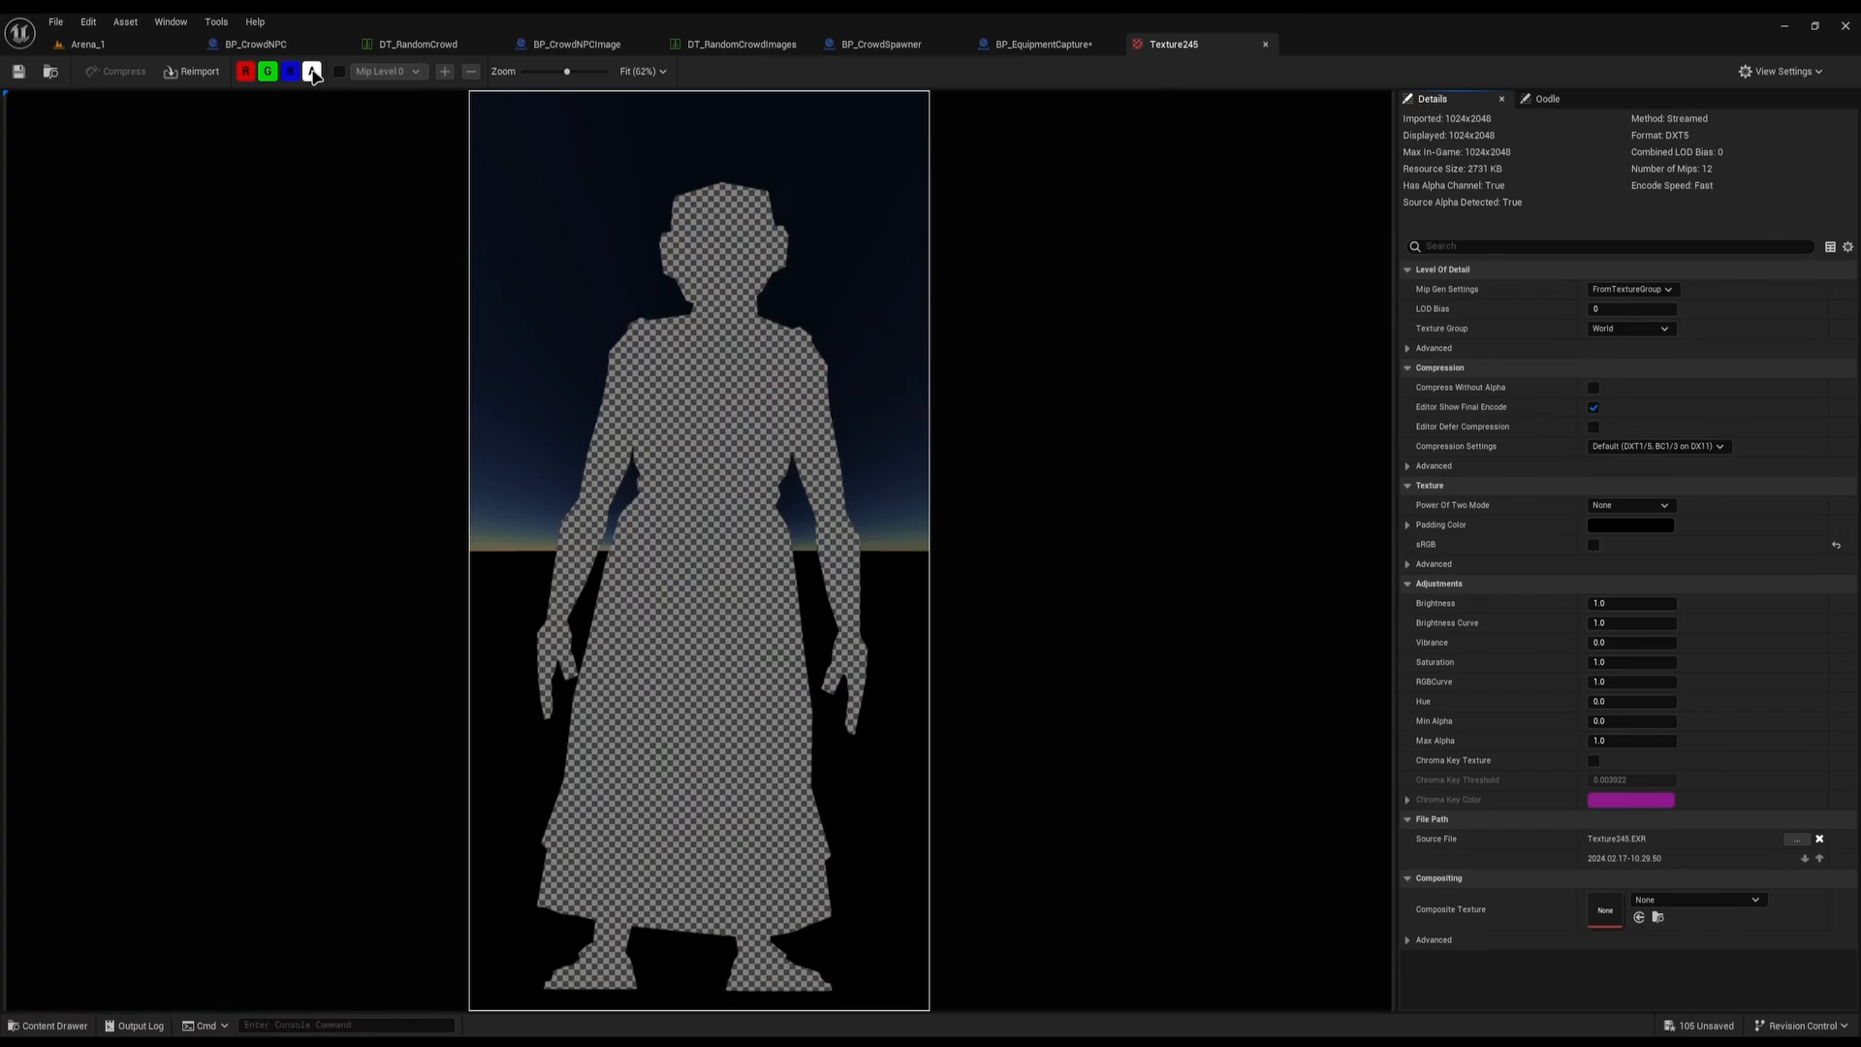
{"action": "left_click", "coordinate": [311, 71]}
{"action": "left_click", "coordinate": [311, 70]}
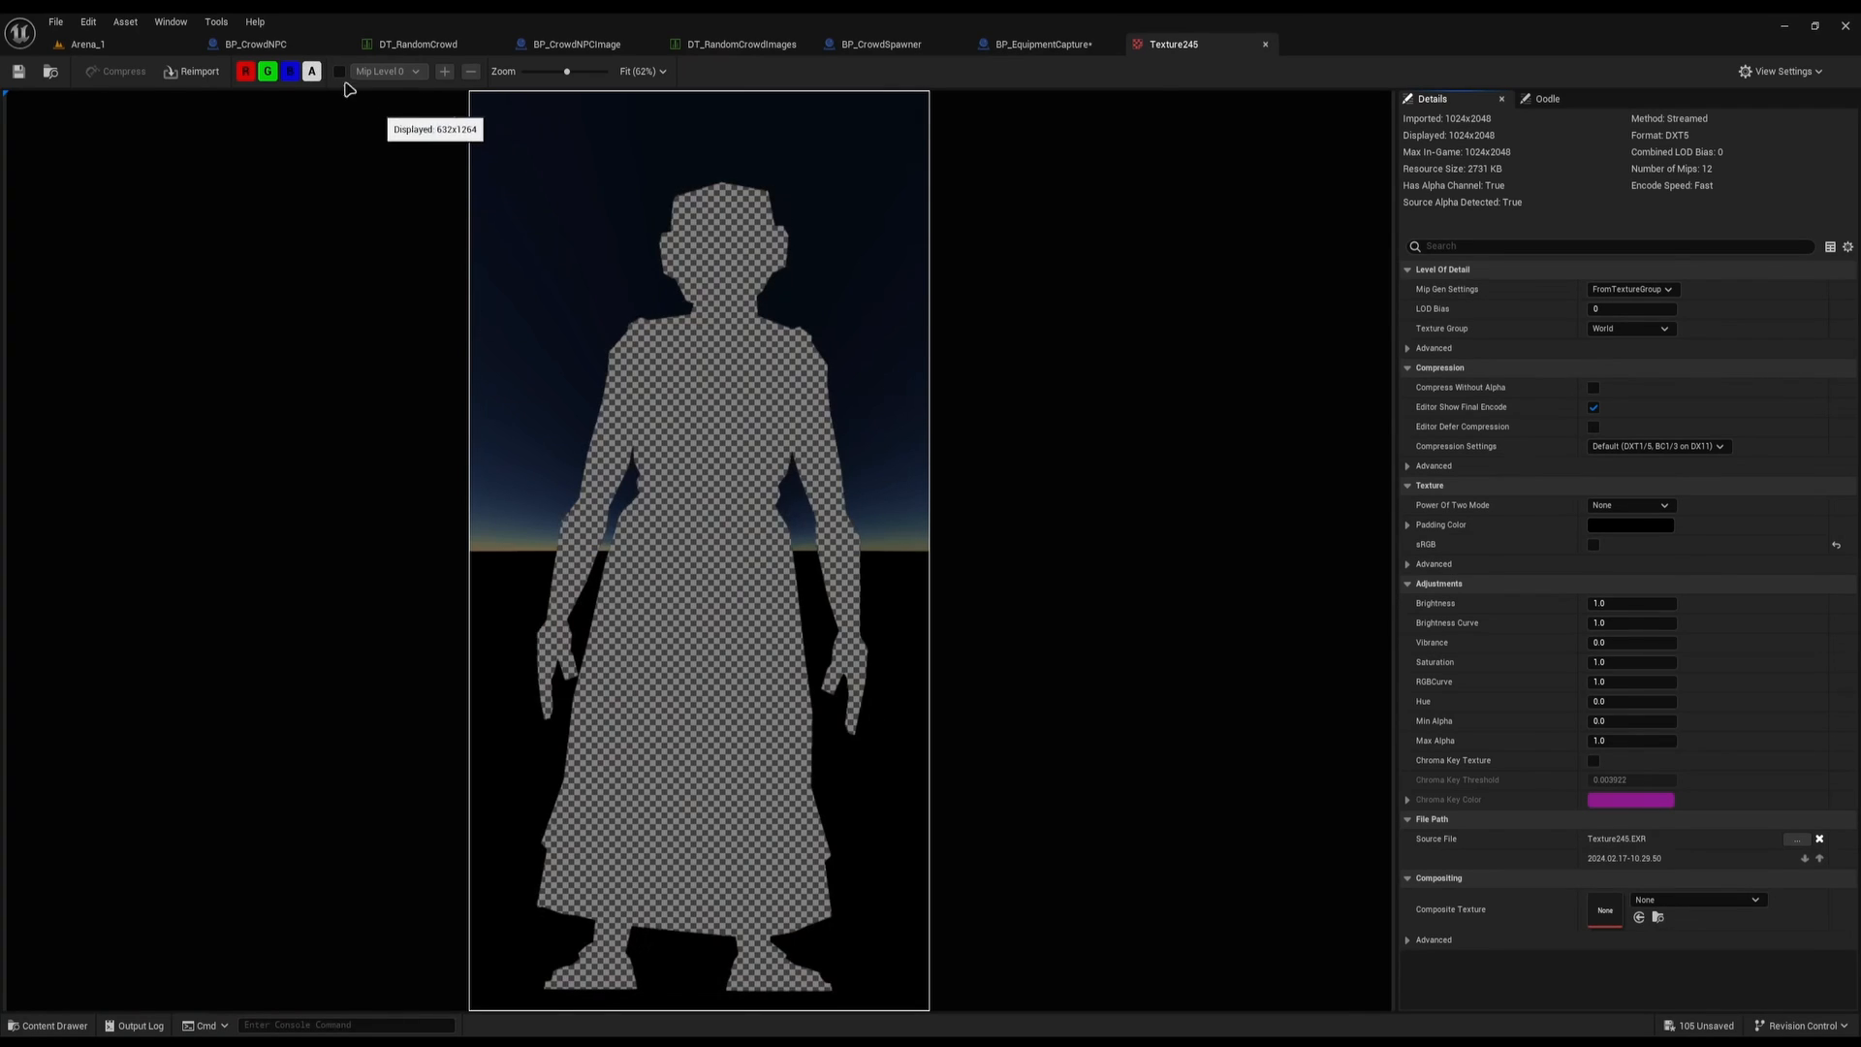
{"action": "left_click", "coordinate": [311, 71]}
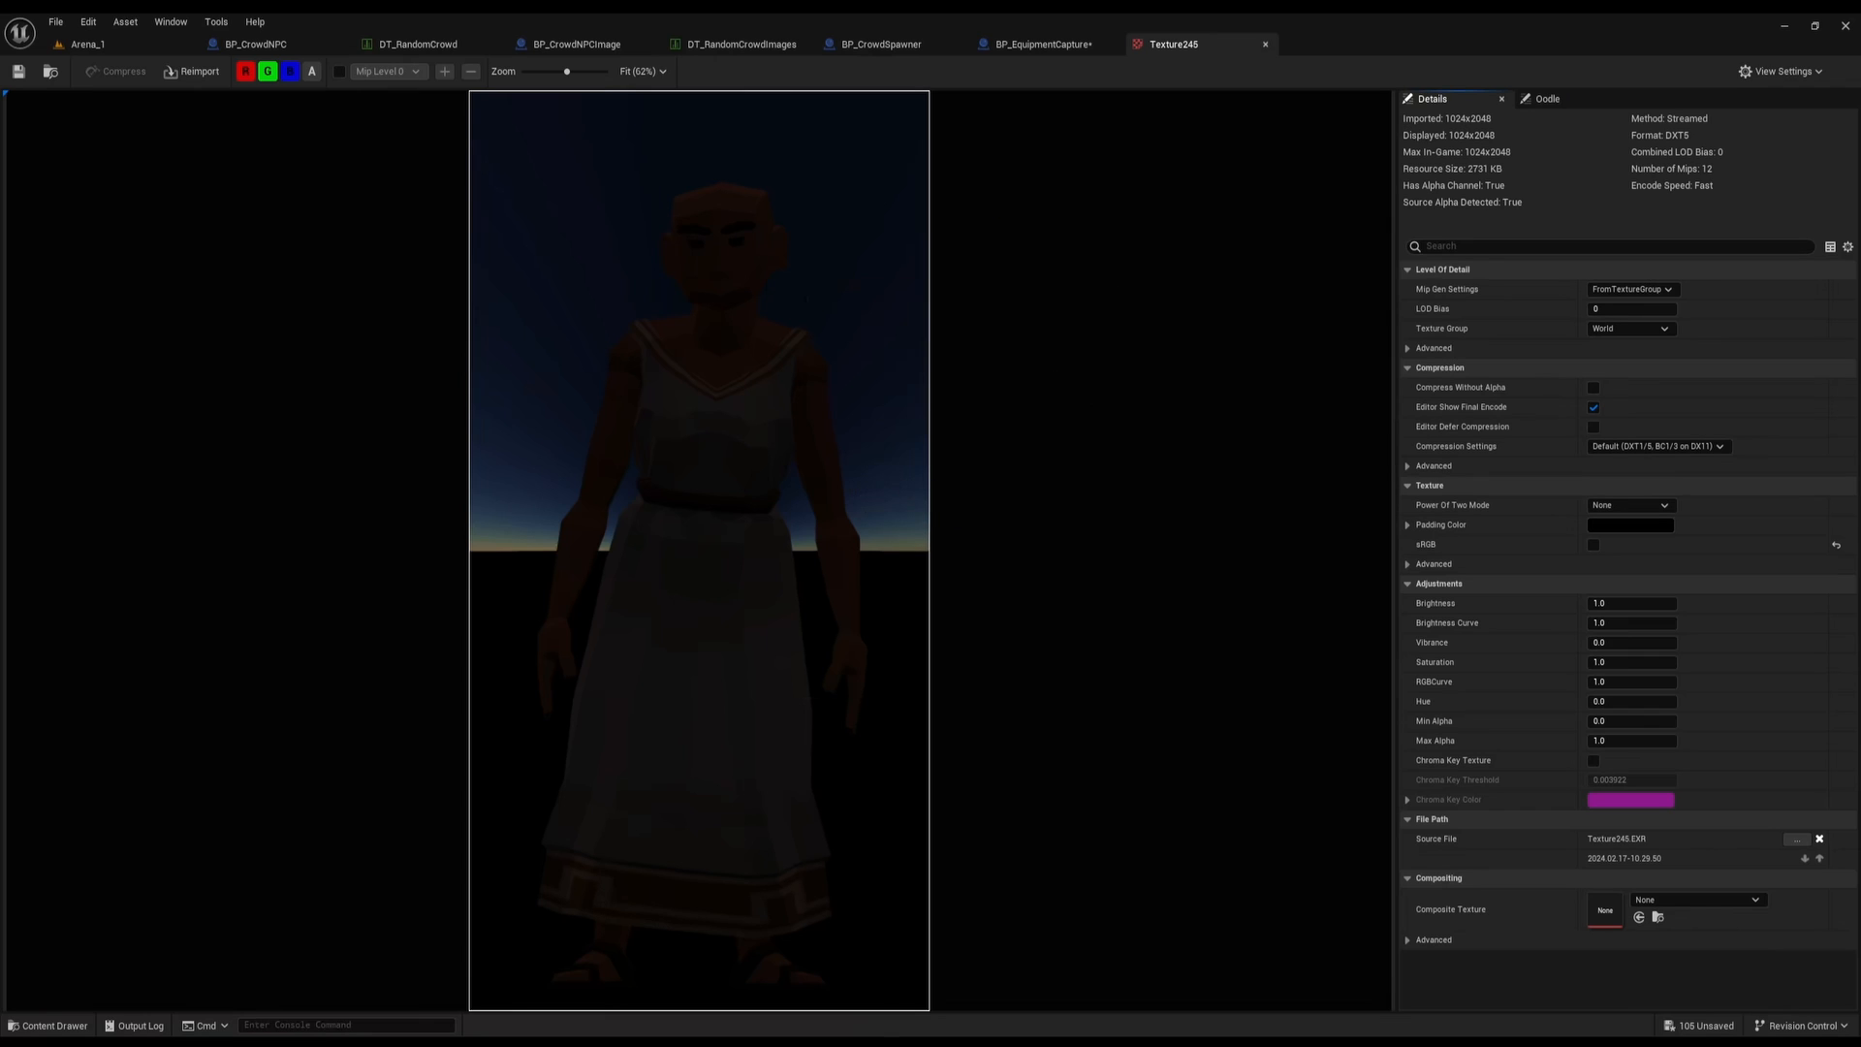
{"action": "key", "text": "ctrl+w"}
Jump from the Start Process call to its custom event and review the Images equals 0 check, Branch and Randomise call
{"action": "left_click", "coordinate": [1241, 371]}
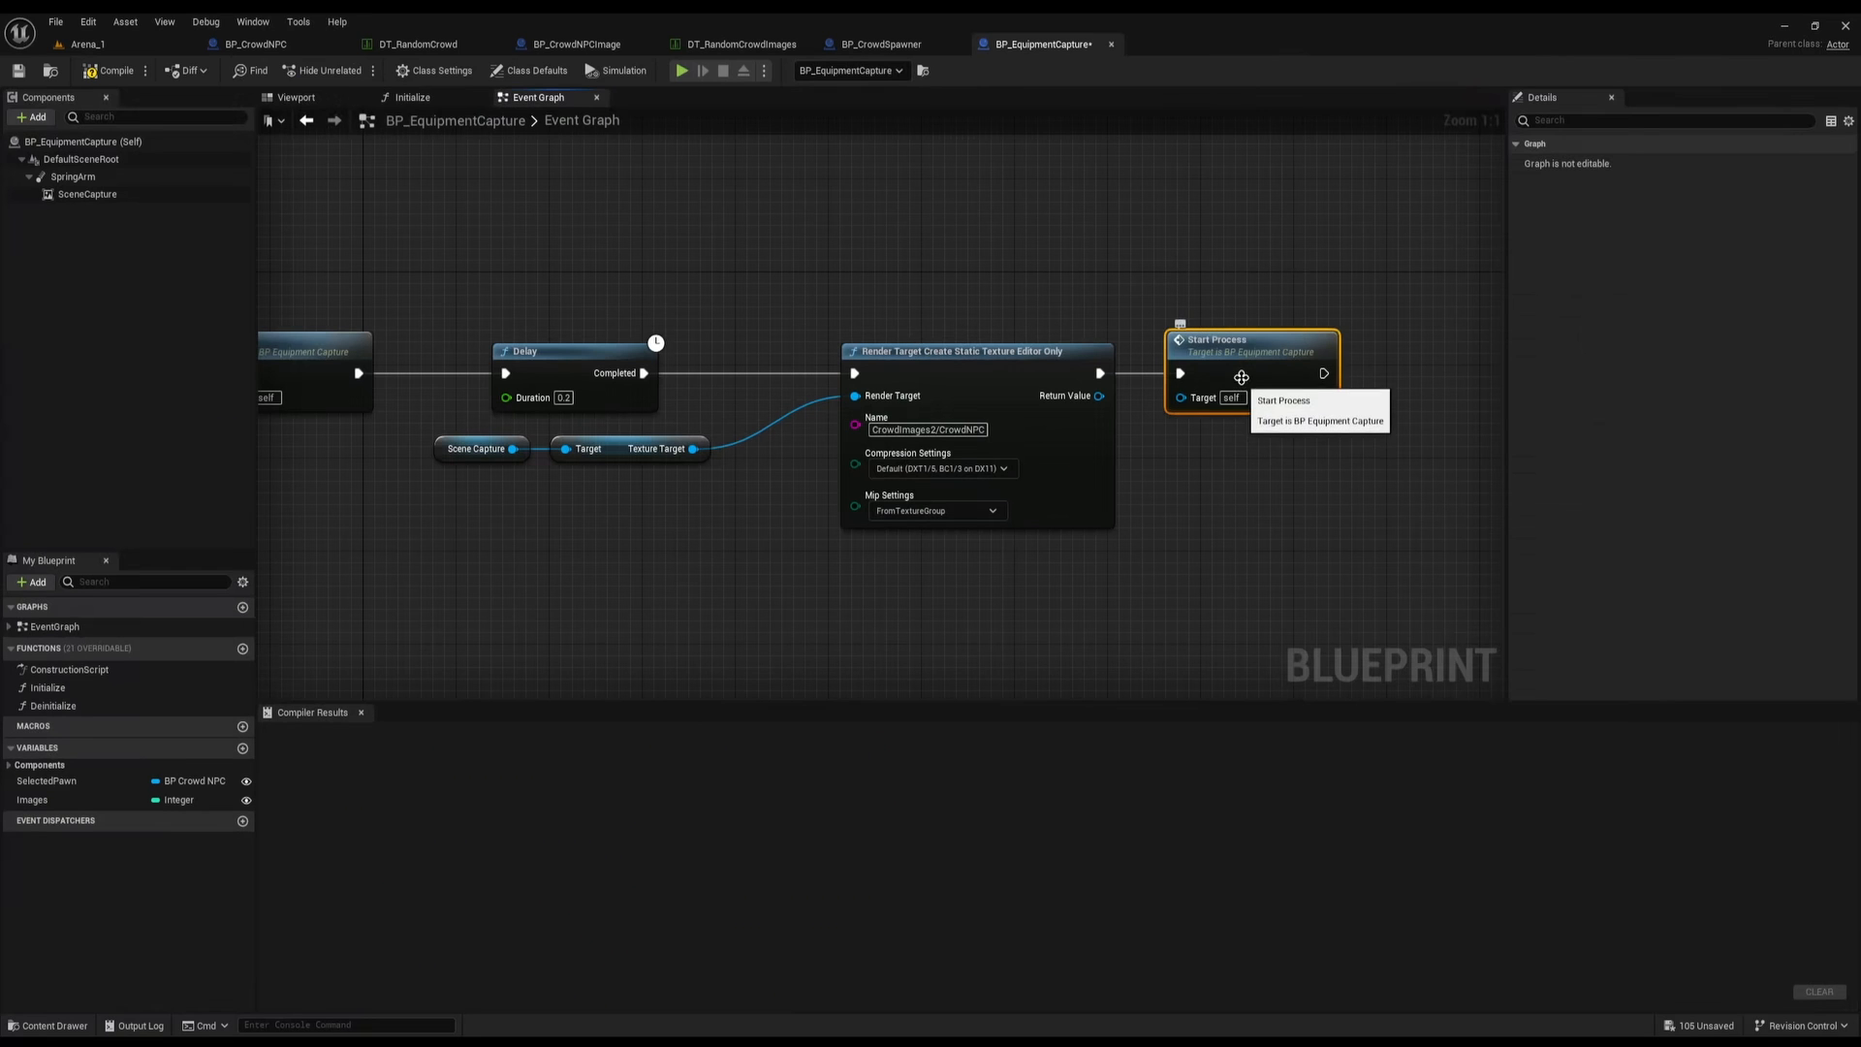
{"action": "double_click", "coordinate": [1241, 372]}
{"action": "right_click_drag", "start_coordinate": [670, 483], "coordinate": [589, 492]}
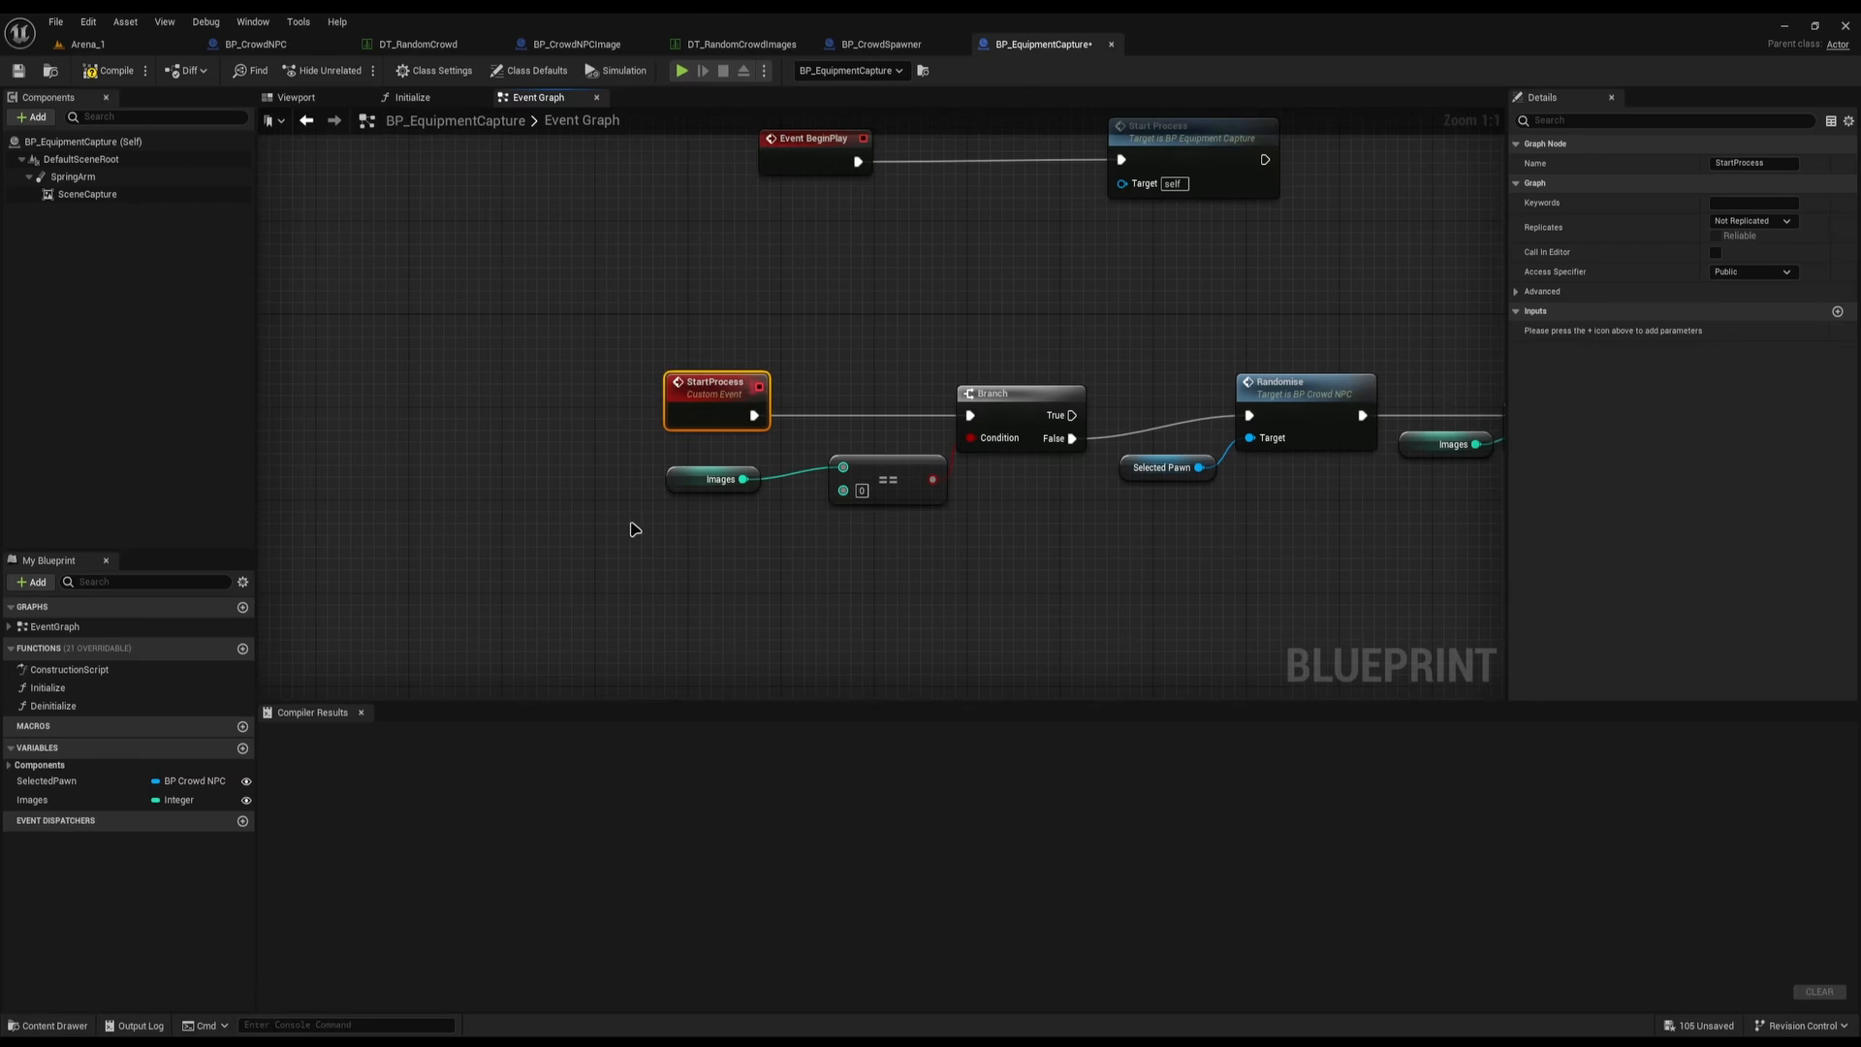
{"action": "left_click_drag", "start_coordinate": [622, 476], "coordinate": [960, 572]}
{"action": "right_click_drag", "start_coordinate": [1028, 581], "coordinate": [755, 559]}
{"action": "left_click_drag", "start_coordinate": [657, 310], "coordinate": [819, 432]}
{"action": "right_click_drag", "start_coordinate": [820, 475], "coordinate": [631, 481]}
{"action": "left_click_drag", "start_coordinate": [654, 329], "coordinate": [921, 475]}
{"action": "right_click_drag", "start_coordinate": [1017, 544], "coordinate": [611, 544]}
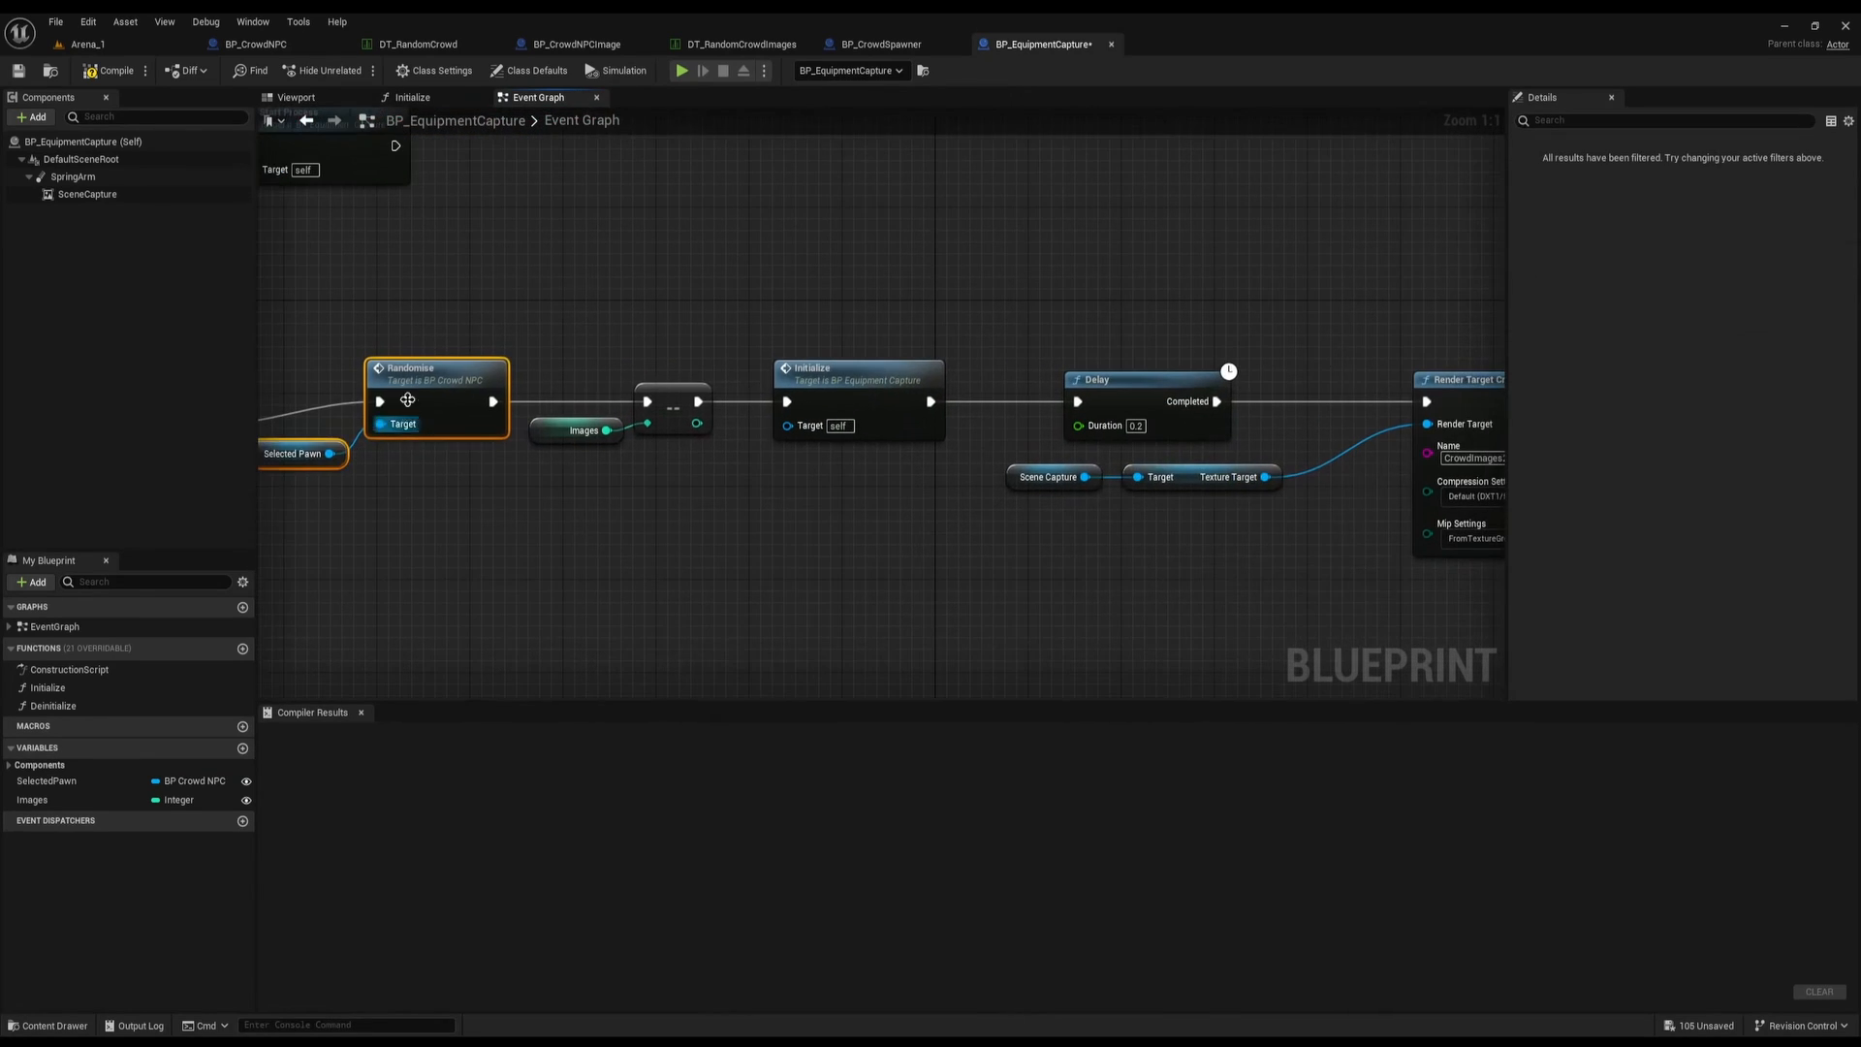
Review the Images decrement, Initialize call, Delay and Render Target Create Static Texture nodes along the capture chain
{"action": "left_click_drag", "start_coordinate": [545, 313], "coordinate": [722, 528]}
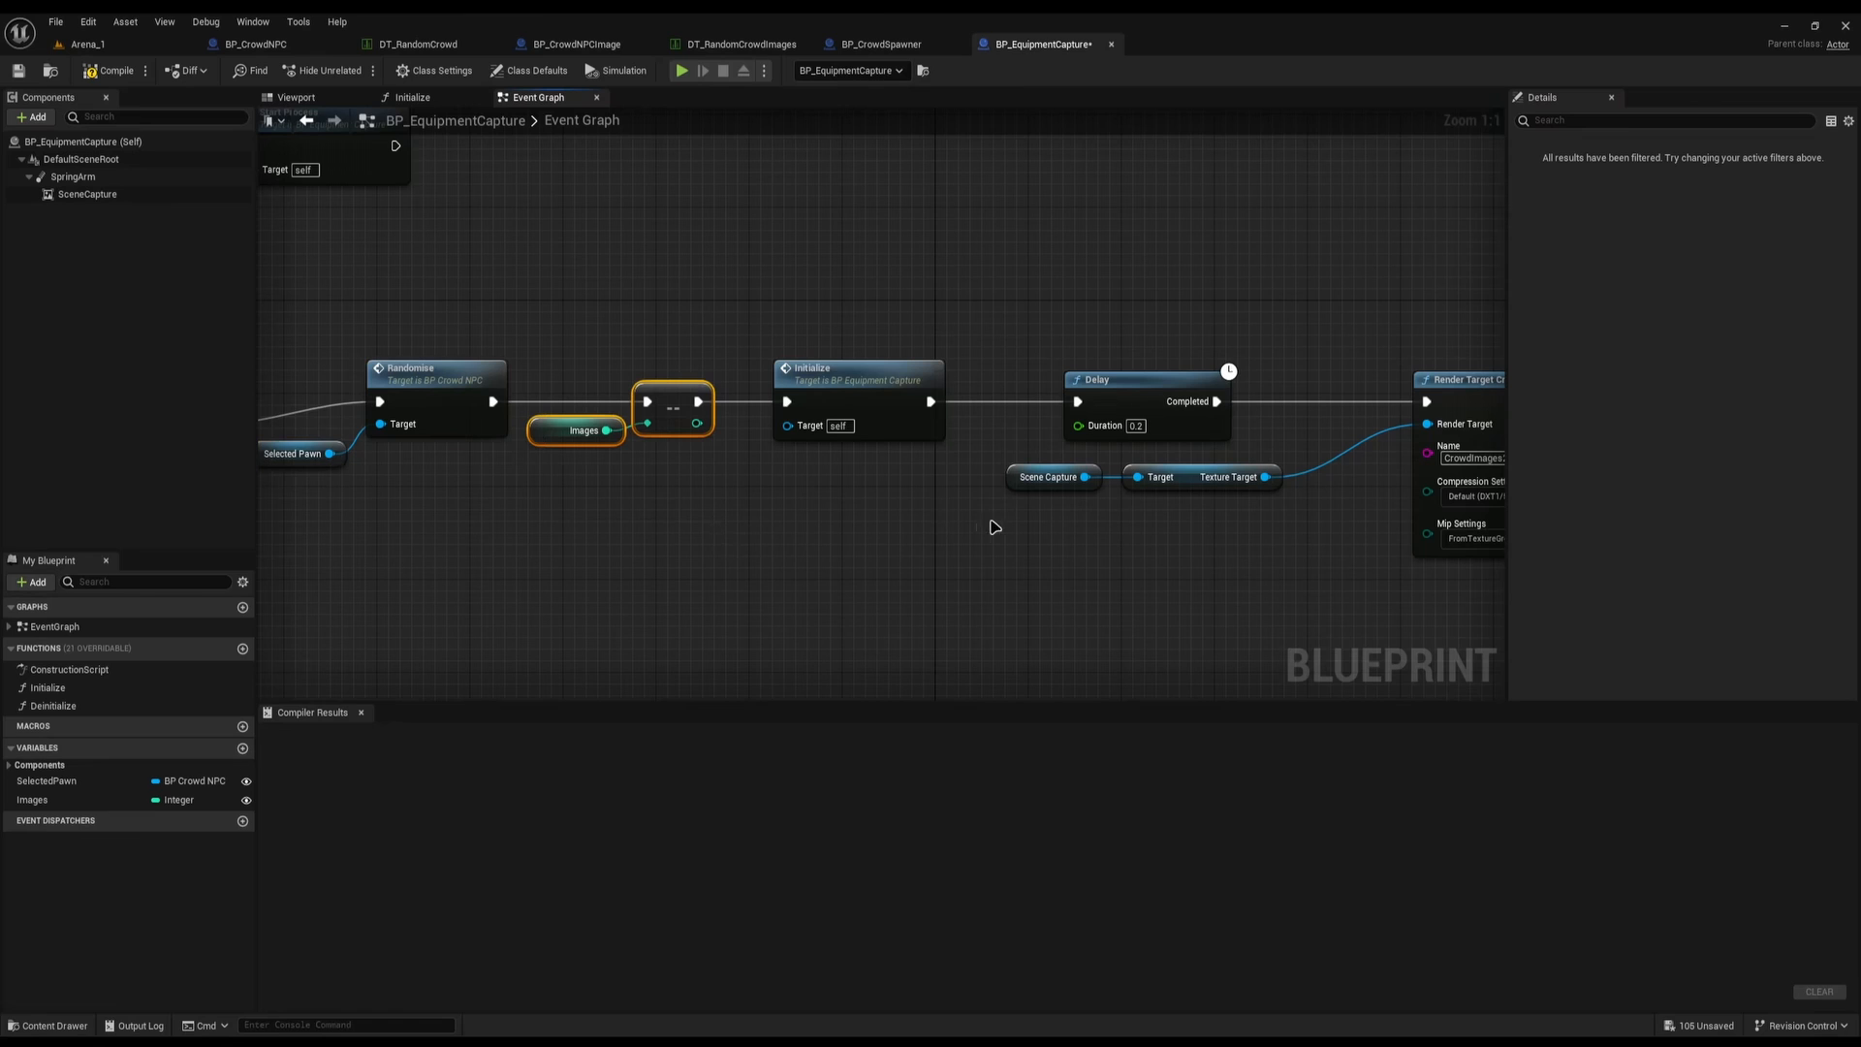
{"action": "right_click_drag", "start_coordinate": [991, 521], "coordinate": [820, 514]}
{"action": "left_click_drag", "start_coordinate": [647, 255], "coordinate": [872, 475]}
{"action": "right_click_drag", "start_coordinate": [706, 505], "coordinate": [506, 494]}
{"action": "left_click_drag", "start_coordinate": [727, 302], "coordinate": [833, 392]}
{"action": "right_click_drag", "start_coordinate": [833, 384], "coordinate": [661, 376]}
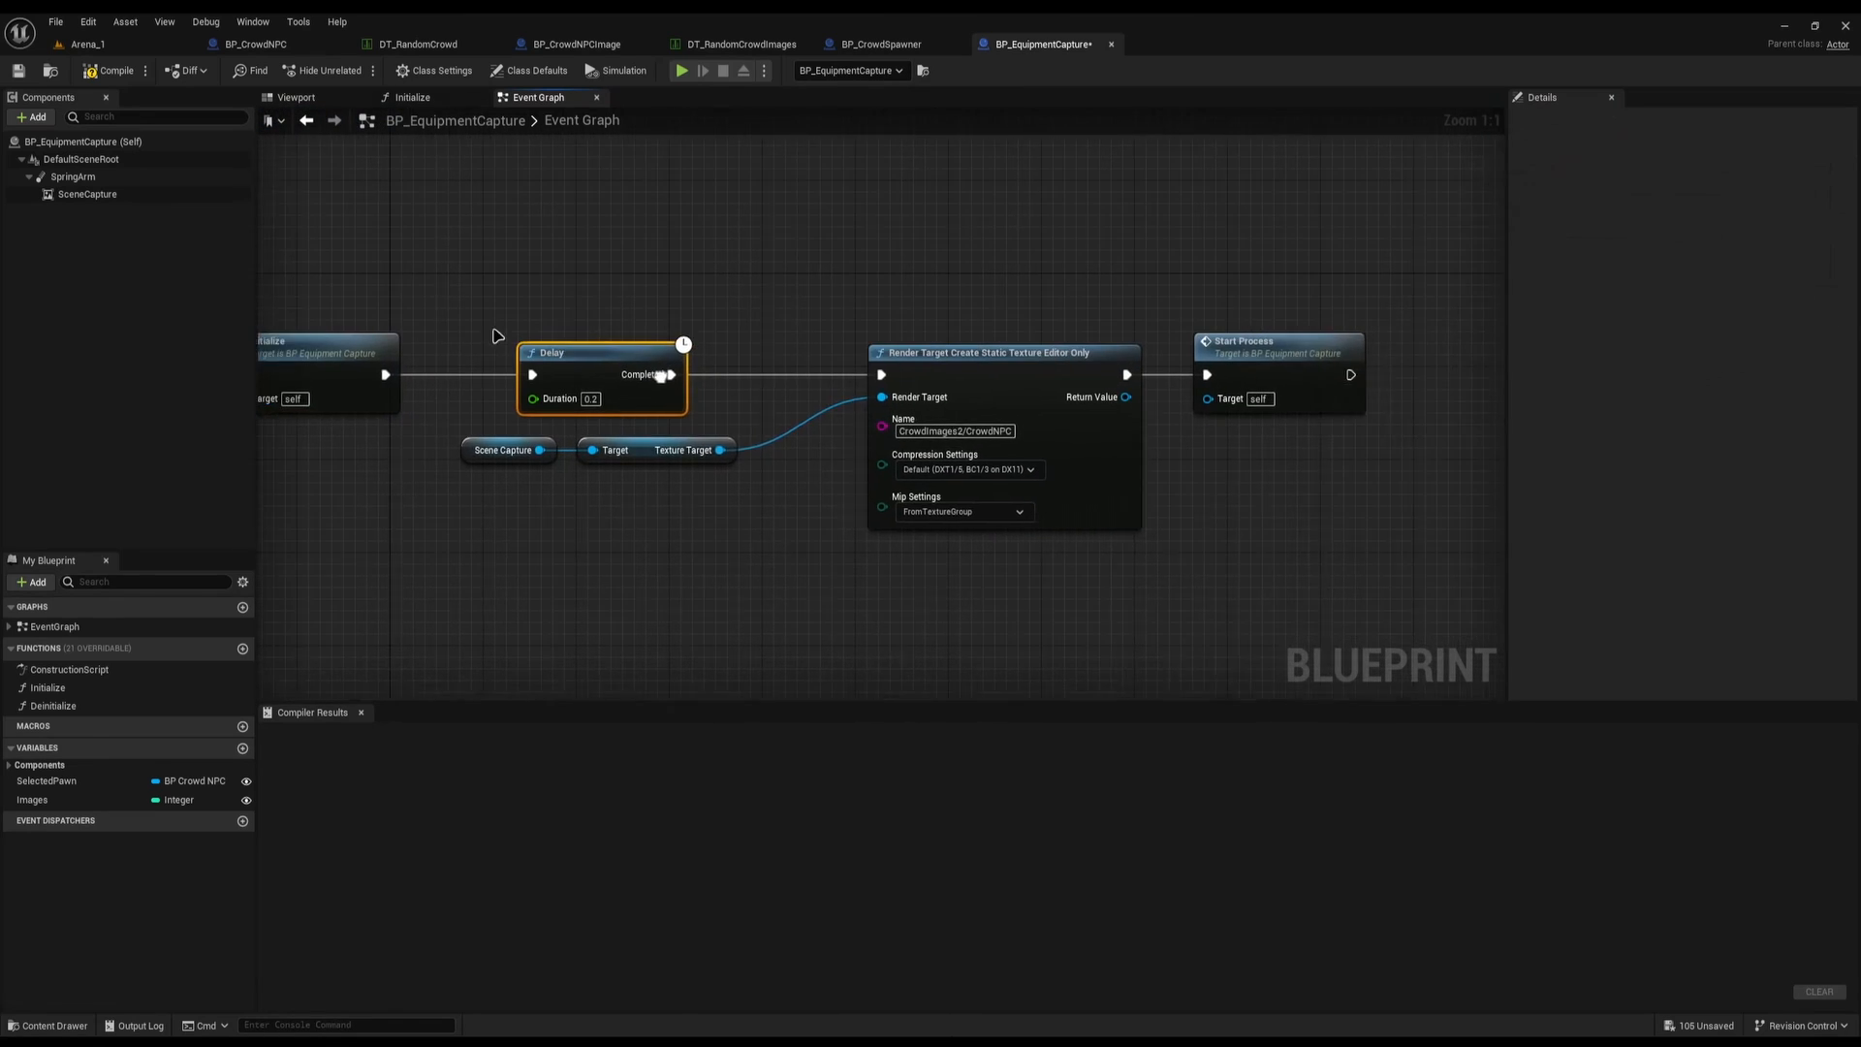
{"action": "left_click_drag", "start_coordinate": [677, 270], "coordinate": [997, 519]}
{"action": "right_click_drag", "start_coordinate": [1124, 572], "coordinate": [791, 524]}
Return to the StartProcess event through the closing Start Process call and point out the Images equals 0 condition
{"action": "double_click", "coordinate": [1089, 332]}
{"action": "left_click_drag", "start_coordinate": [627, 427], "coordinate": [960, 538]}
{"action": "right_click_drag", "start_coordinate": [971, 538], "coordinate": [699, 530]}
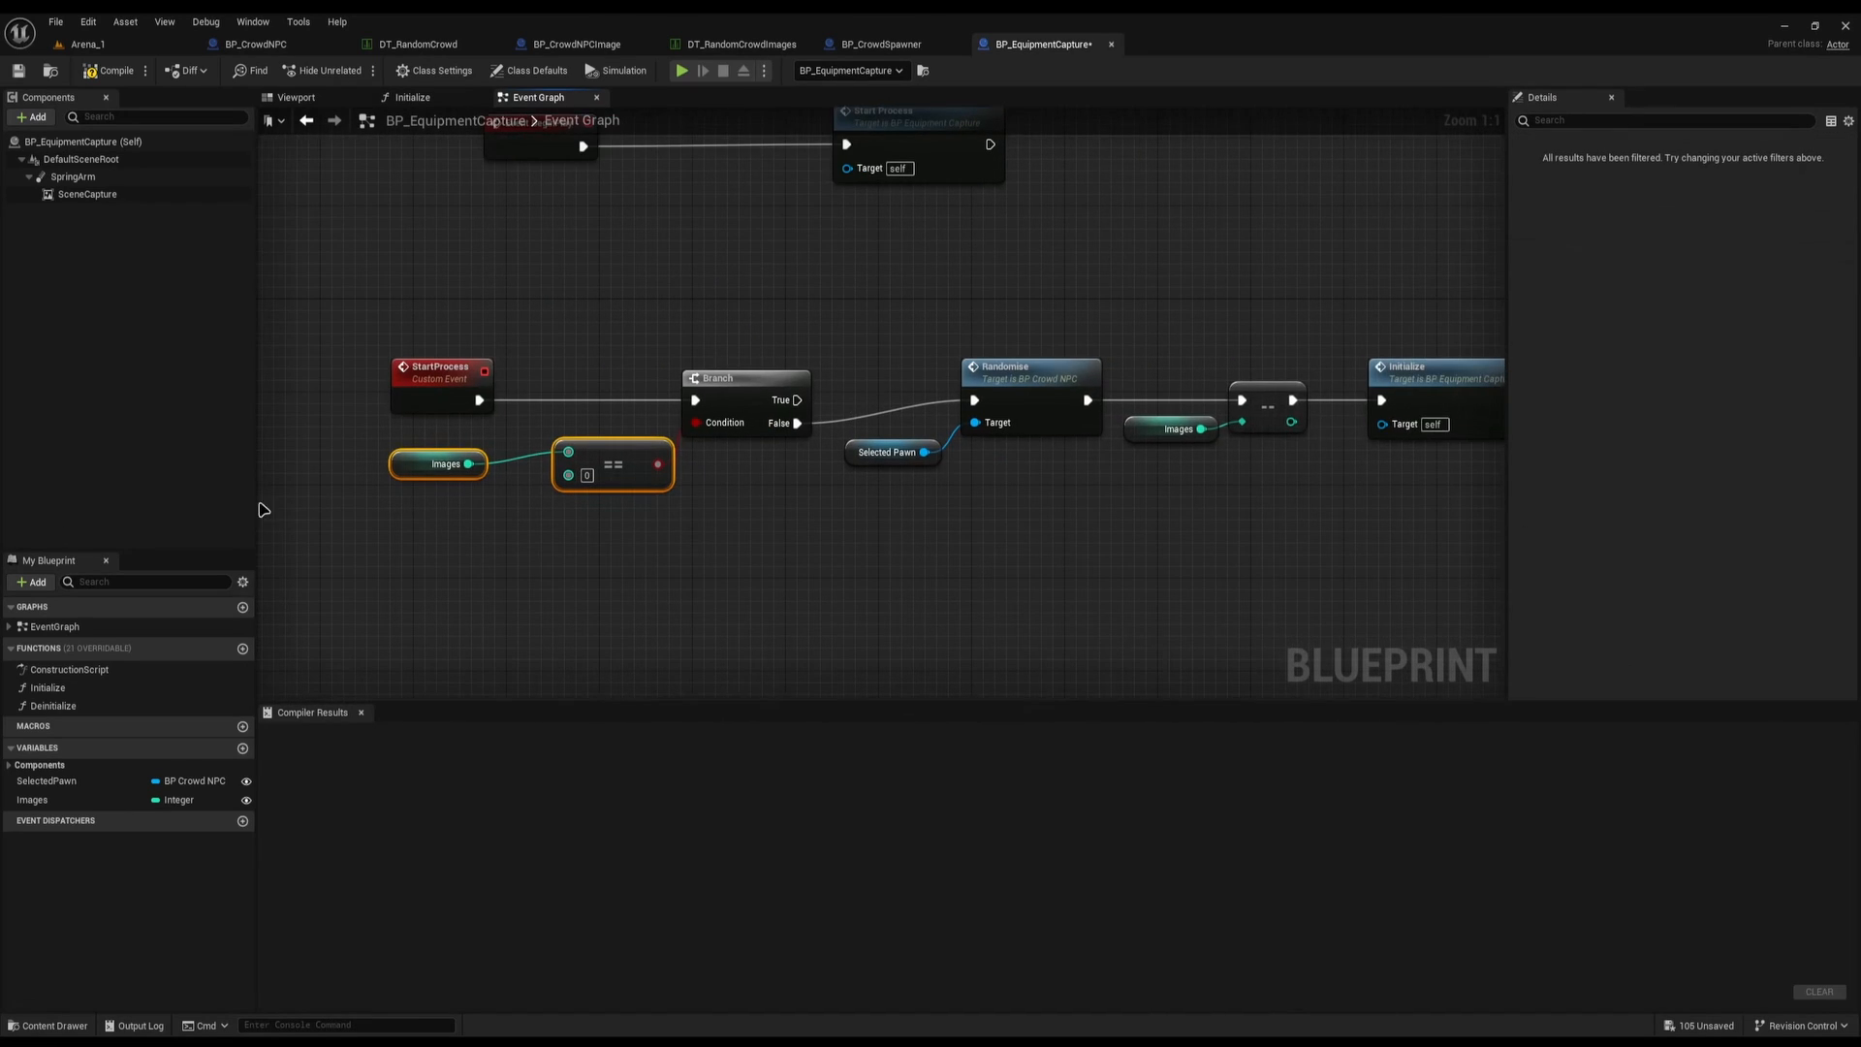
{"action": "left_click_drag", "start_coordinate": [391, 447], "coordinate": [657, 504]}
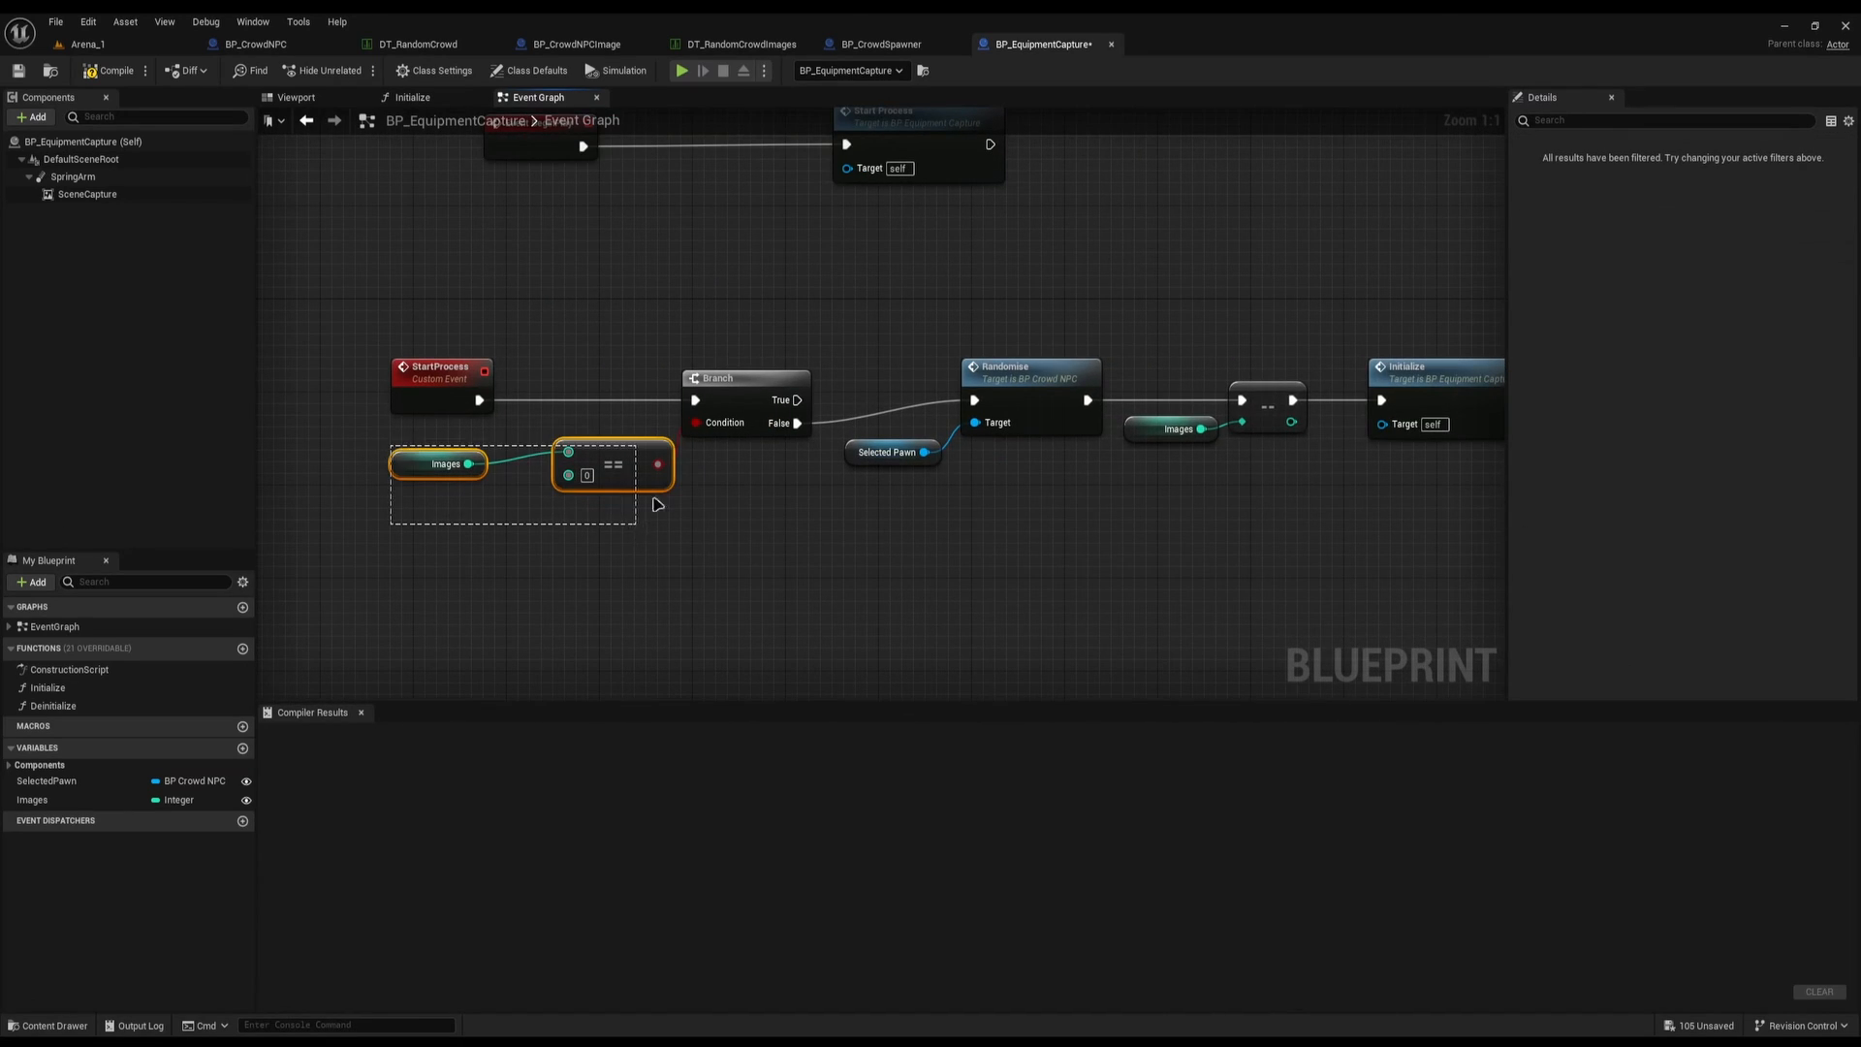
Compile and save the BP_EquipmentCapture blueprint
{"action": "left_click", "coordinate": [106, 72]}
{"action": "left_click", "coordinate": [705, 349]}
{"action": "key", "text": "ctrl+s"}
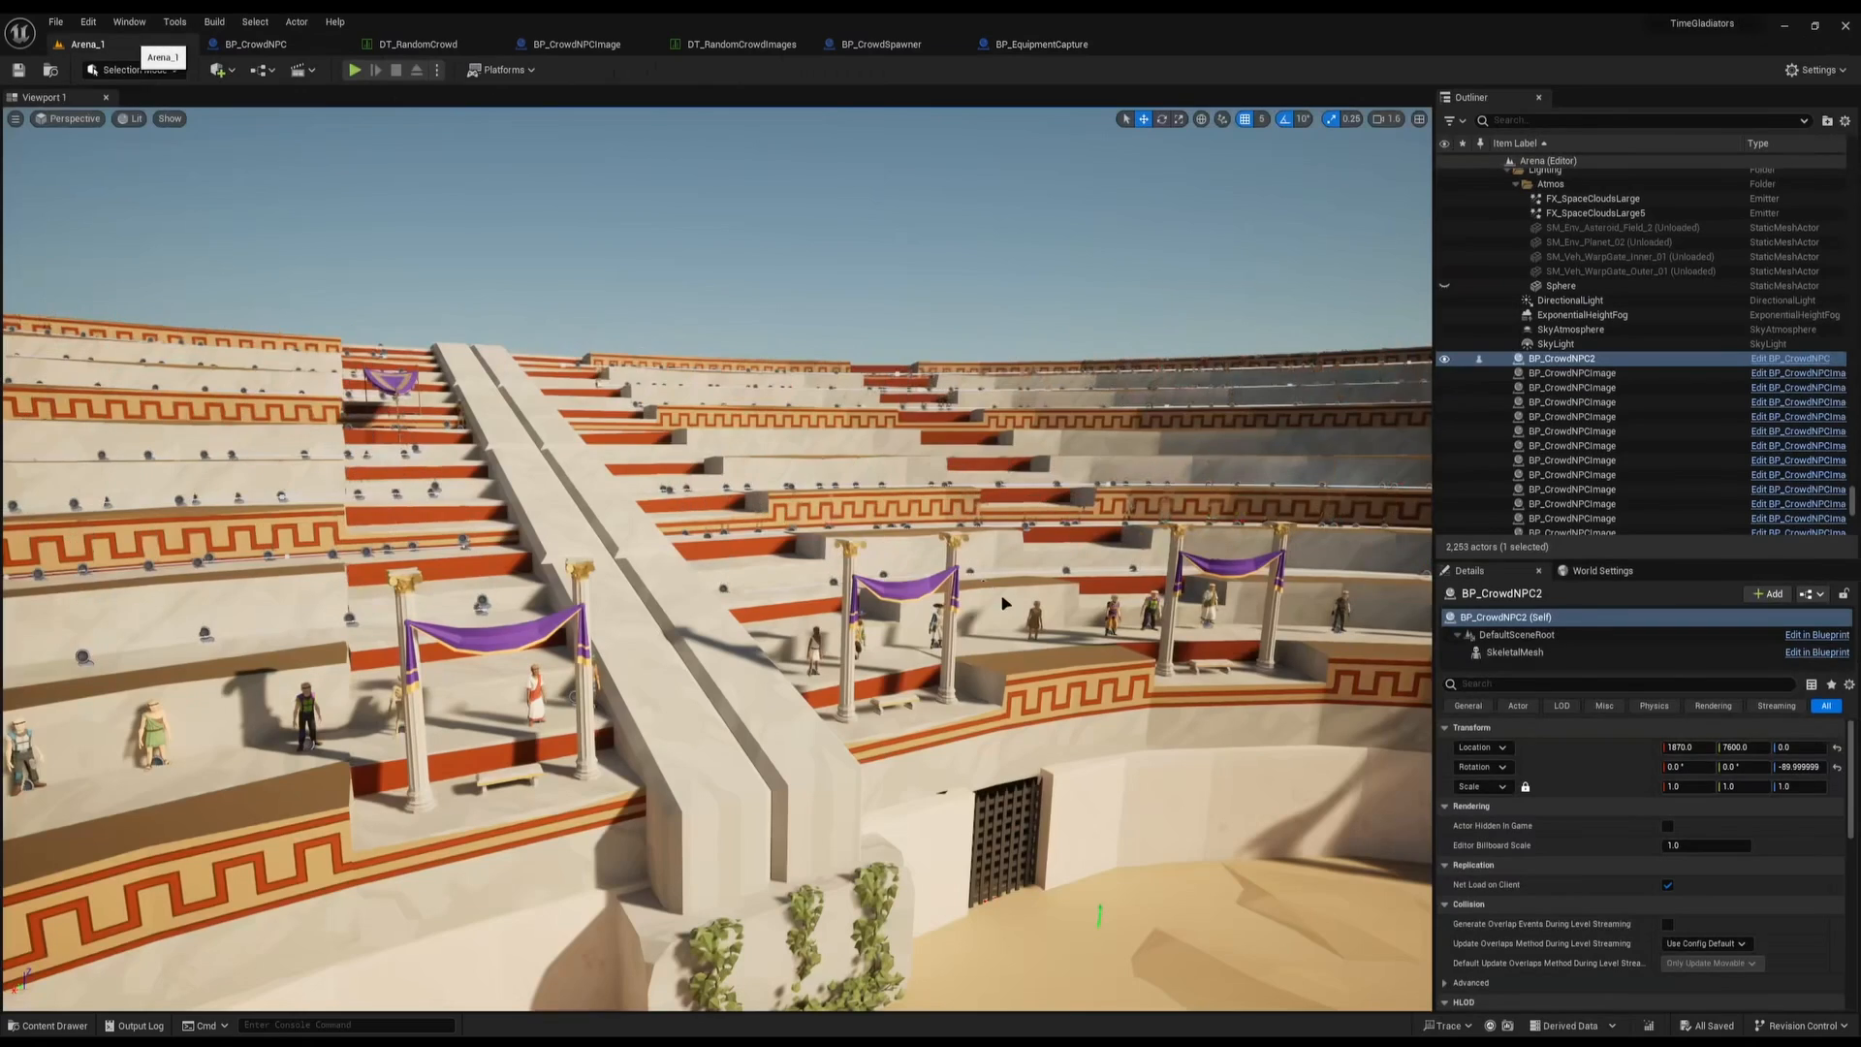
Locate the crowd NPC and select the capture actor in Arena_1, then check the blueprint's BeginPlay call to Start Process
{"action": "key", "text": "f"}
{"action": "key", "text": "ctrl+space"}
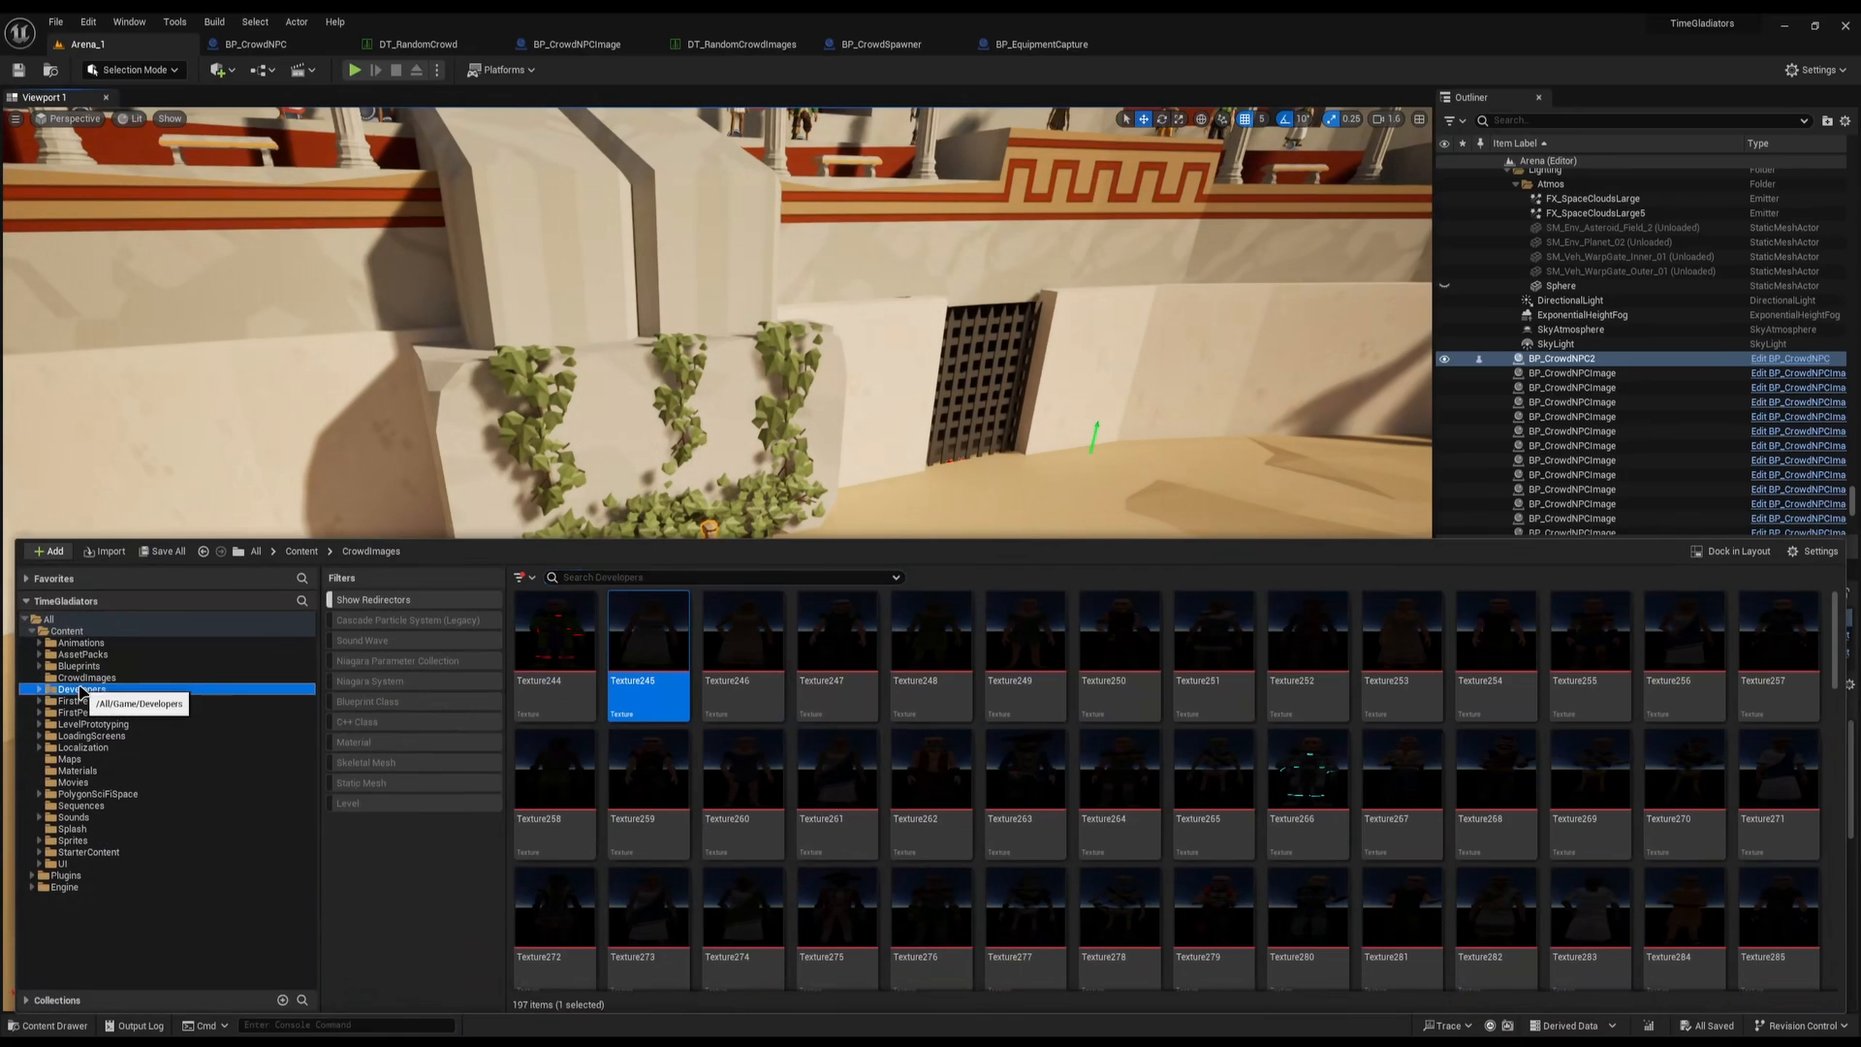
{"action": "left_click", "coordinate": [82, 701]}
{"action": "left_click", "coordinate": [612, 554]}
{"action": "scroll", "coordinate": [613, 555], "scroll_direction": "up", "scroll_amount": 3}
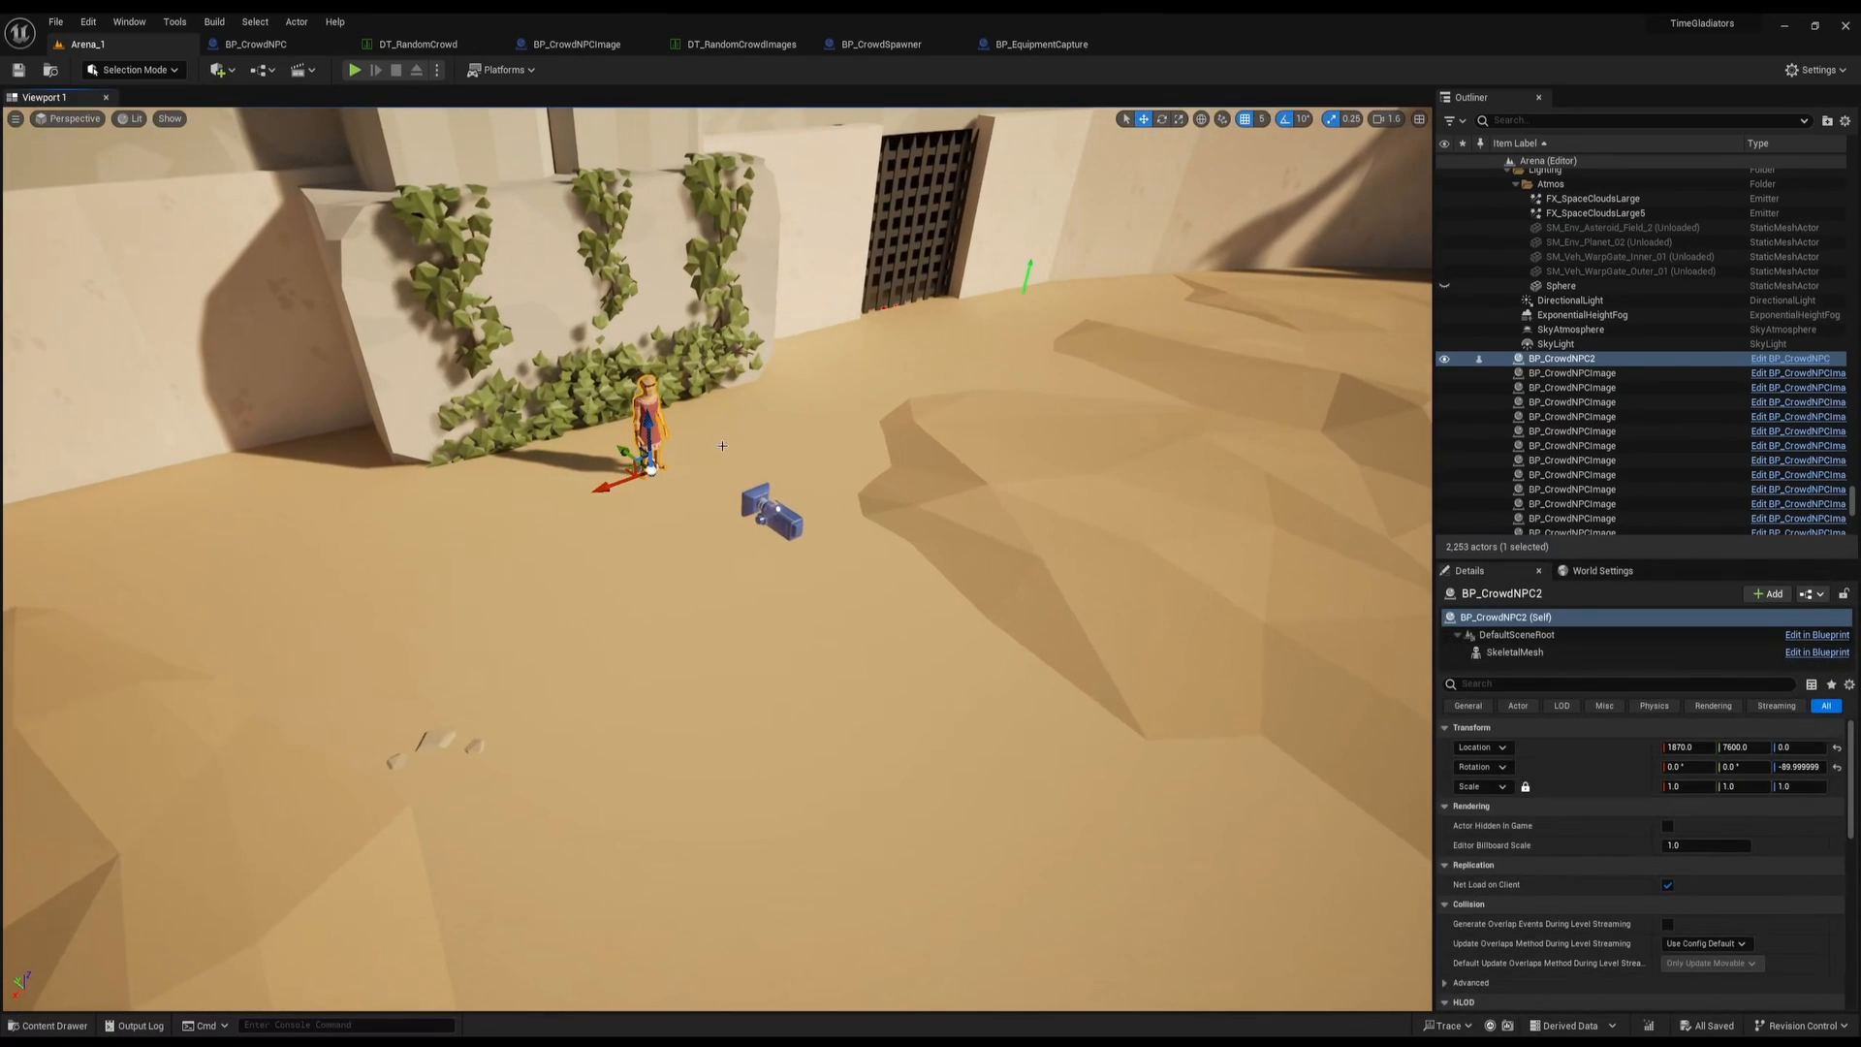
{"action": "left_click", "coordinate": [774, 514]}
{"action": "left_click", "coordinate": [1040, 43]}
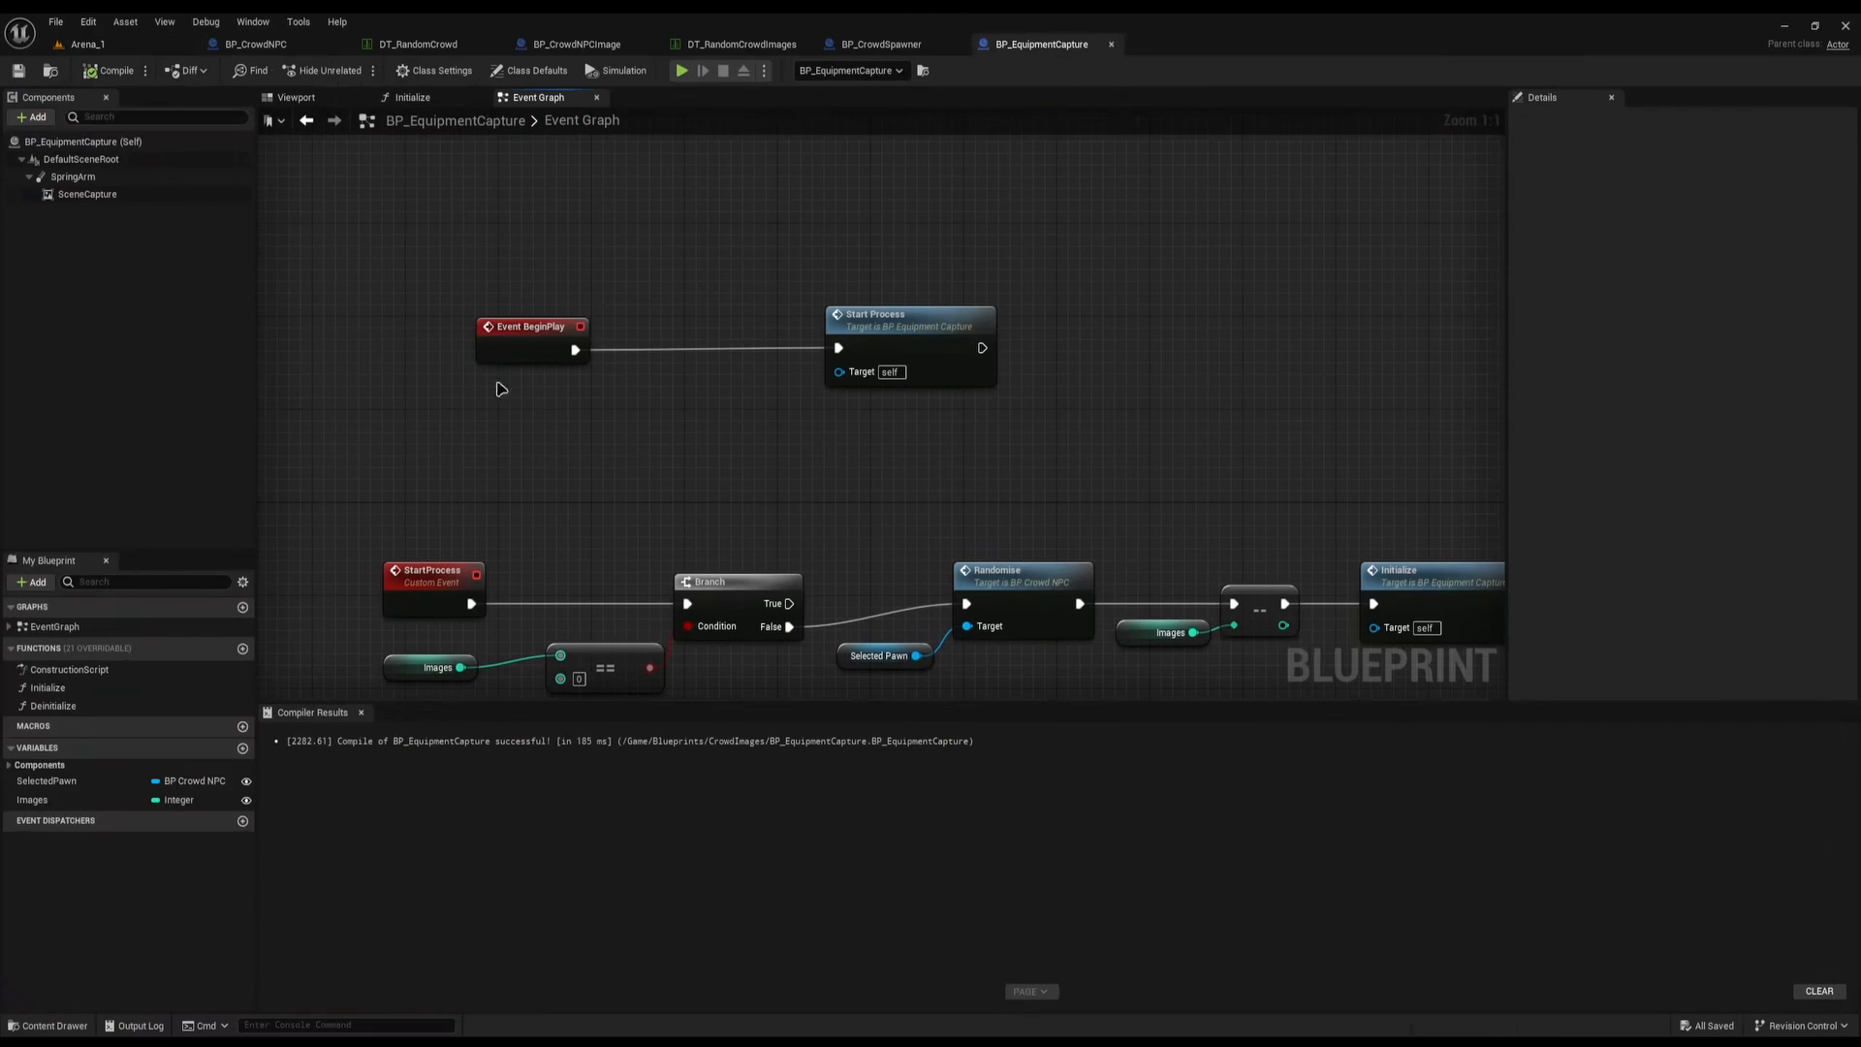
{"action": "left_click_drag", "start_coordinate": [460, 248], "coordinate": [1009, 466]}
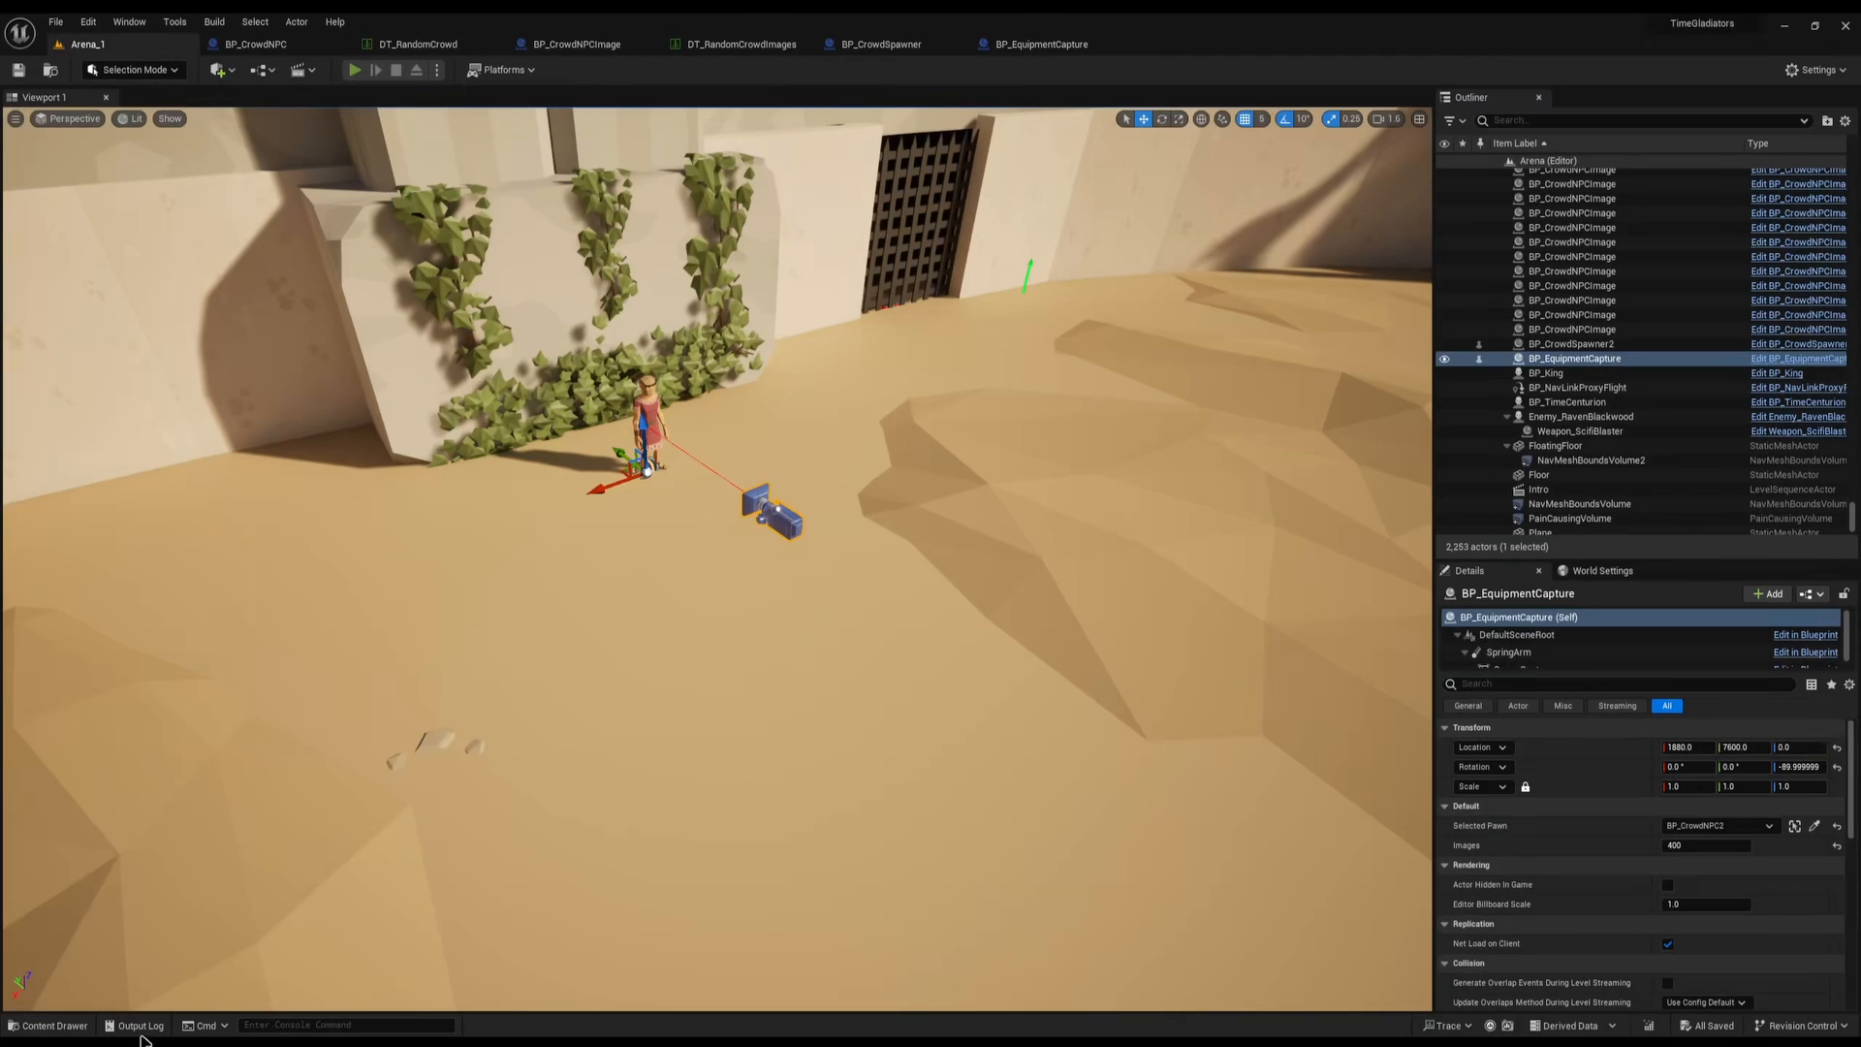
Dock the content drawer in the layout and place it as a floating Content Browser window over the viewport's lower corner
{"action": "left_click", "coordinate": [48, 1025]}
{"action": "left_click", "coordinate": [1710, 549]}
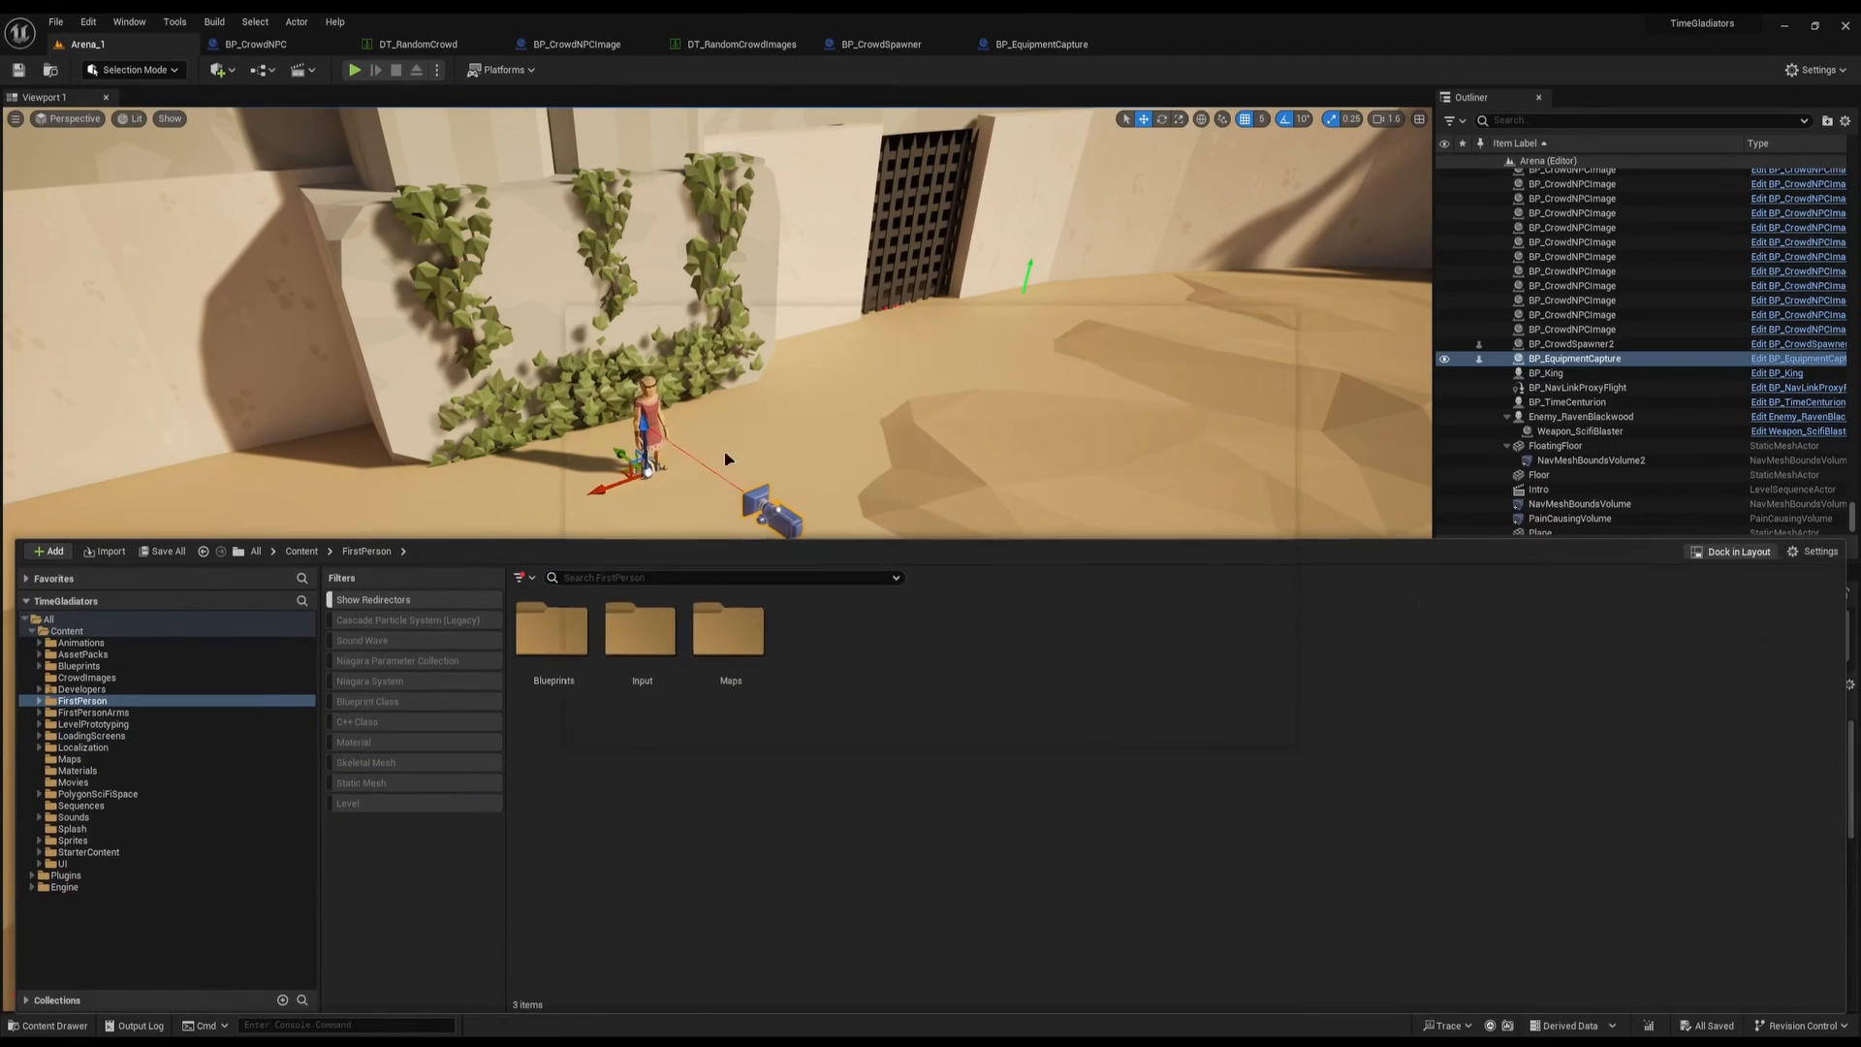
{"action": "left_click_drag", "start_coordinate": [873, 323], "coordinate": [1364, 601]}
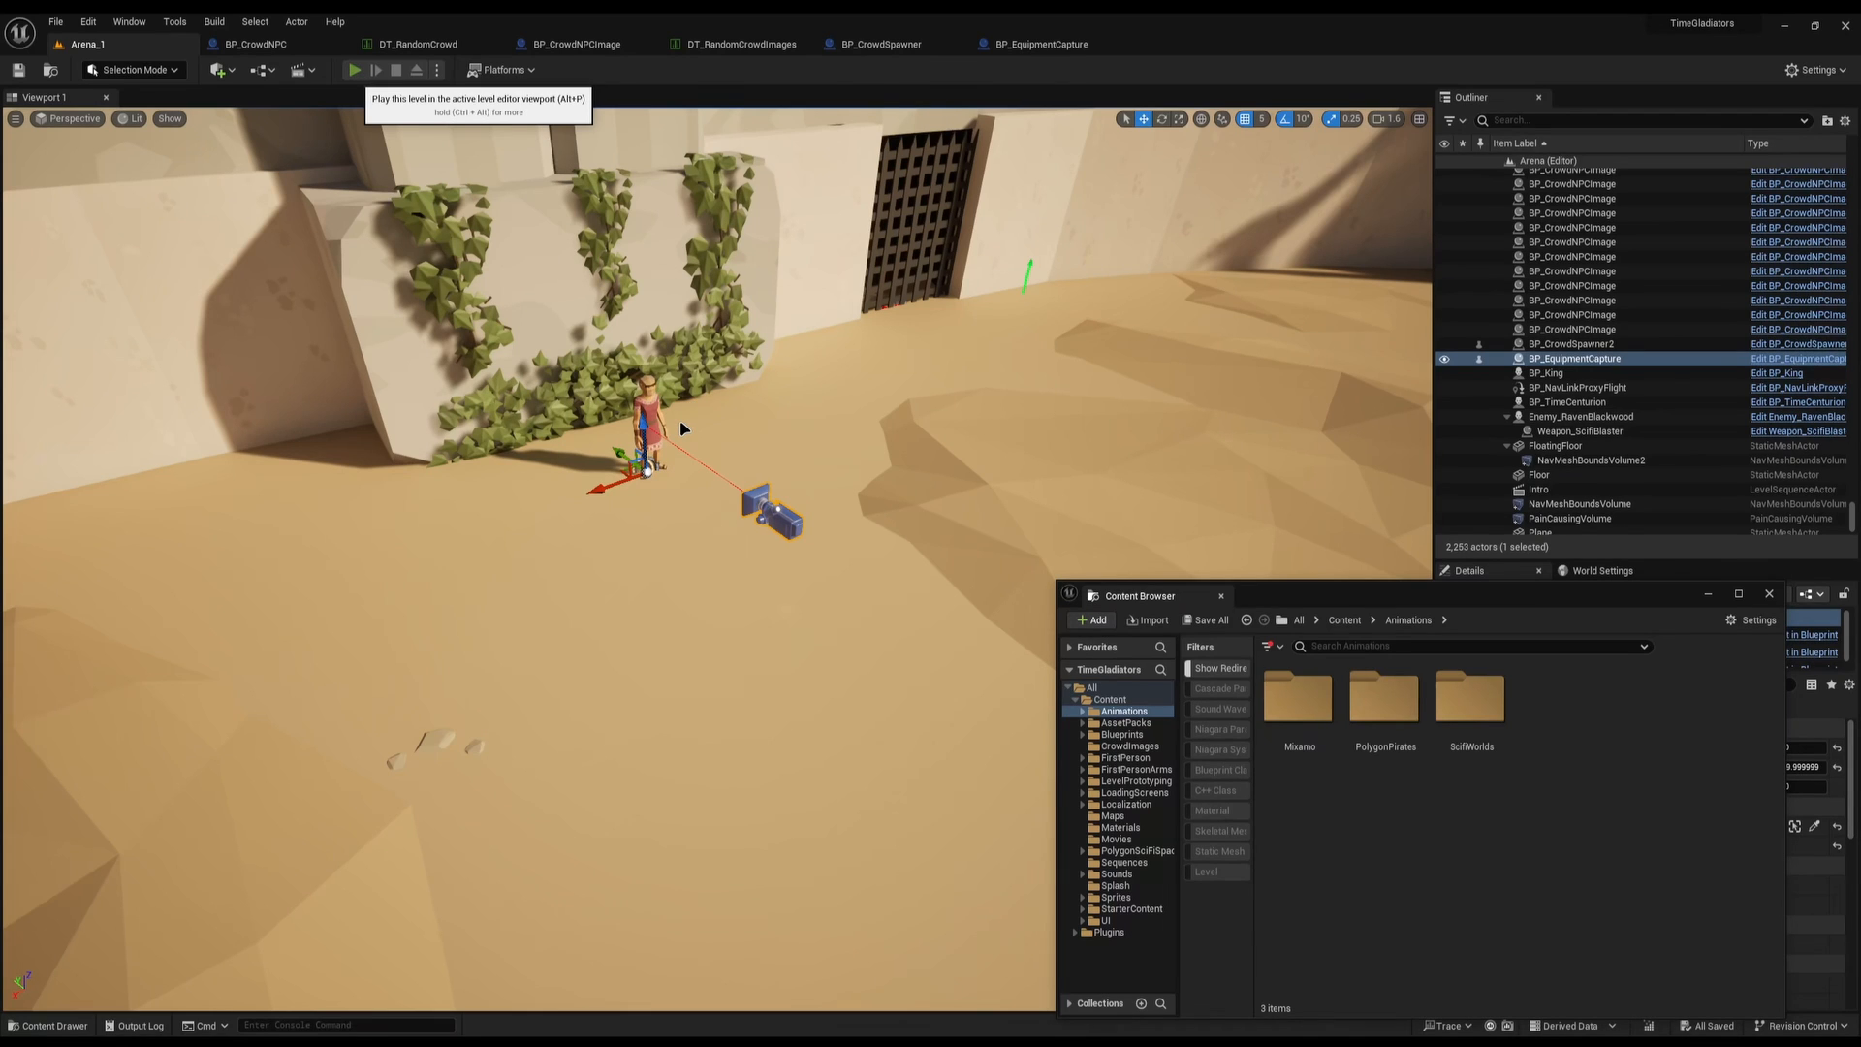
Play the level to run the capture, release the mouse from the game, and browse the textures generated in CrowdImages2
{"action": "key", "text": "alt+p"}
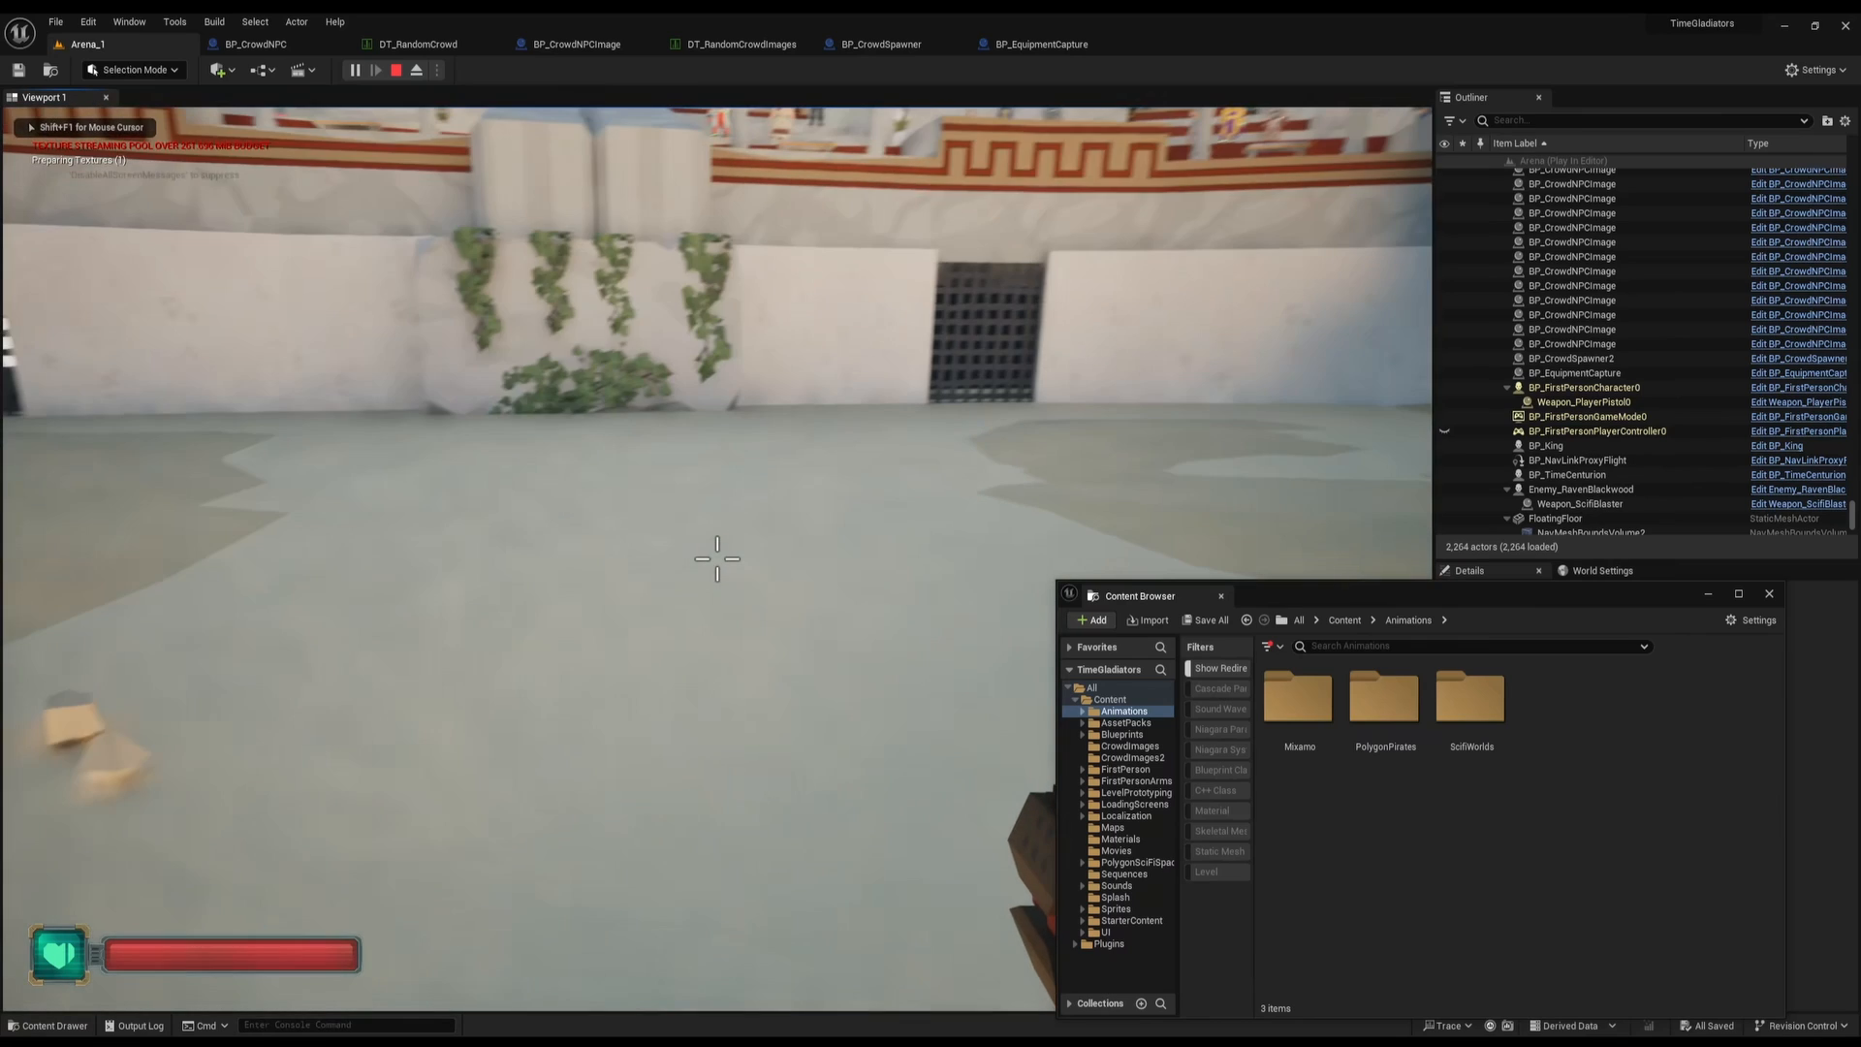
{"action": "key", "text": "F1"}
{"action": "key", "text": "shift+F1"}
{"action": "left_click", "coordinate": [1132, 758]}
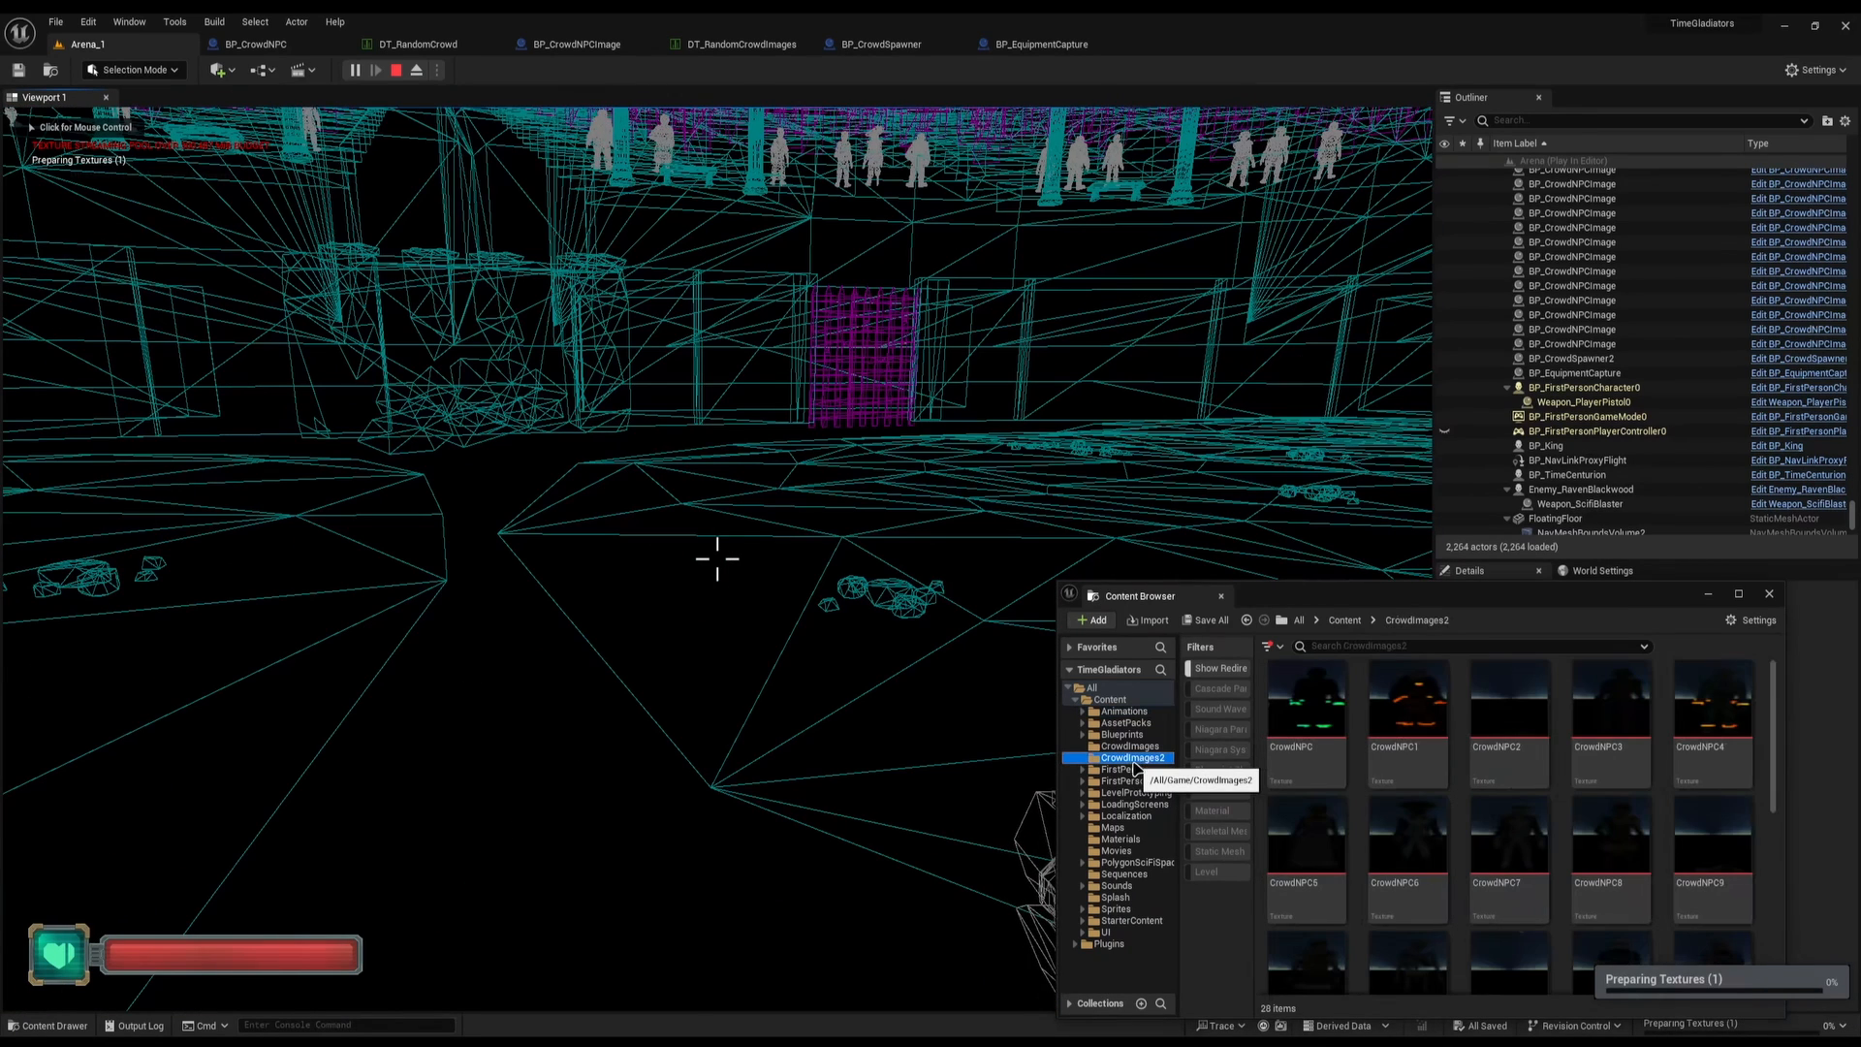
{"action": "scroll", "coordinate": [1623, 781], "scroll_direction": "down", "scroll_amount": 4}
{"action": "scroll", "coordinate": [1624, 782], "scroll_direction": "down", "scroll_amount": 3}
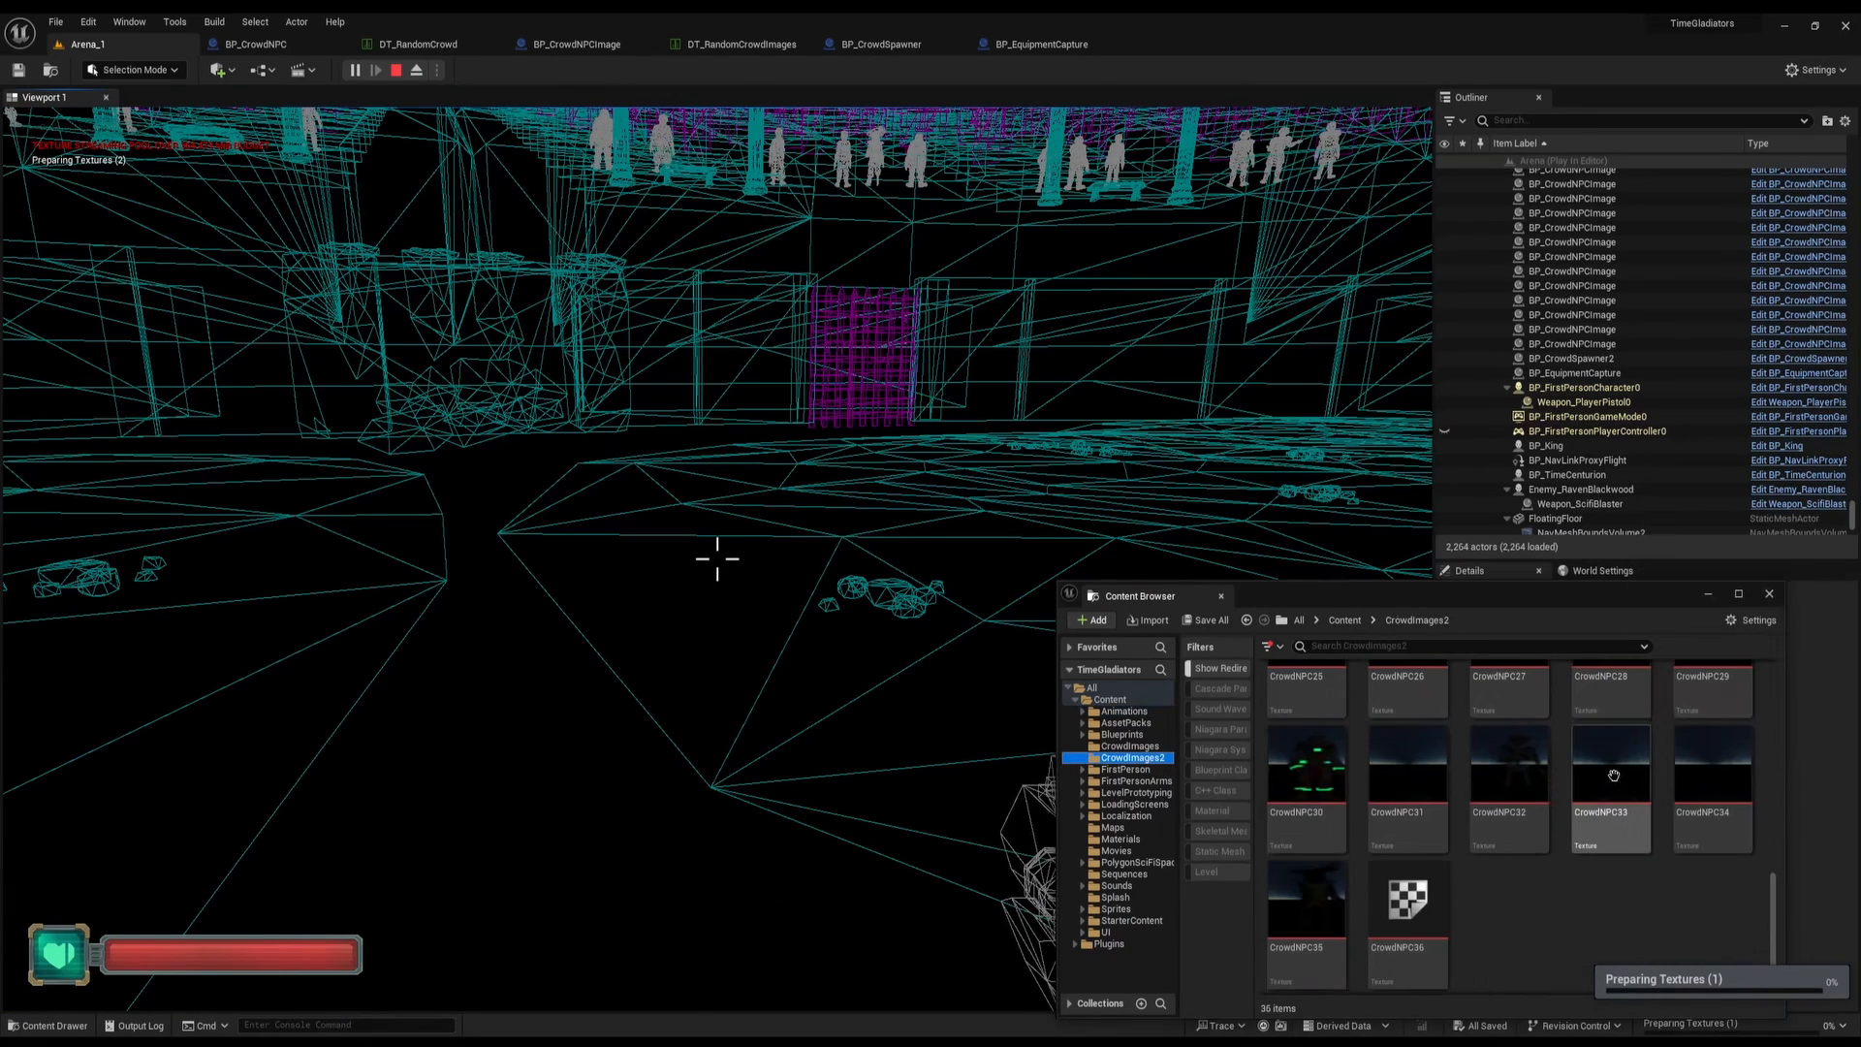
Take the running game out of wireframe view, approach the randomising NPC, and browse the latest textures in CrowdImages2
{"action": "left_click", "coordinate": [727, 491]}
{"action": "key", "text": "F3"}
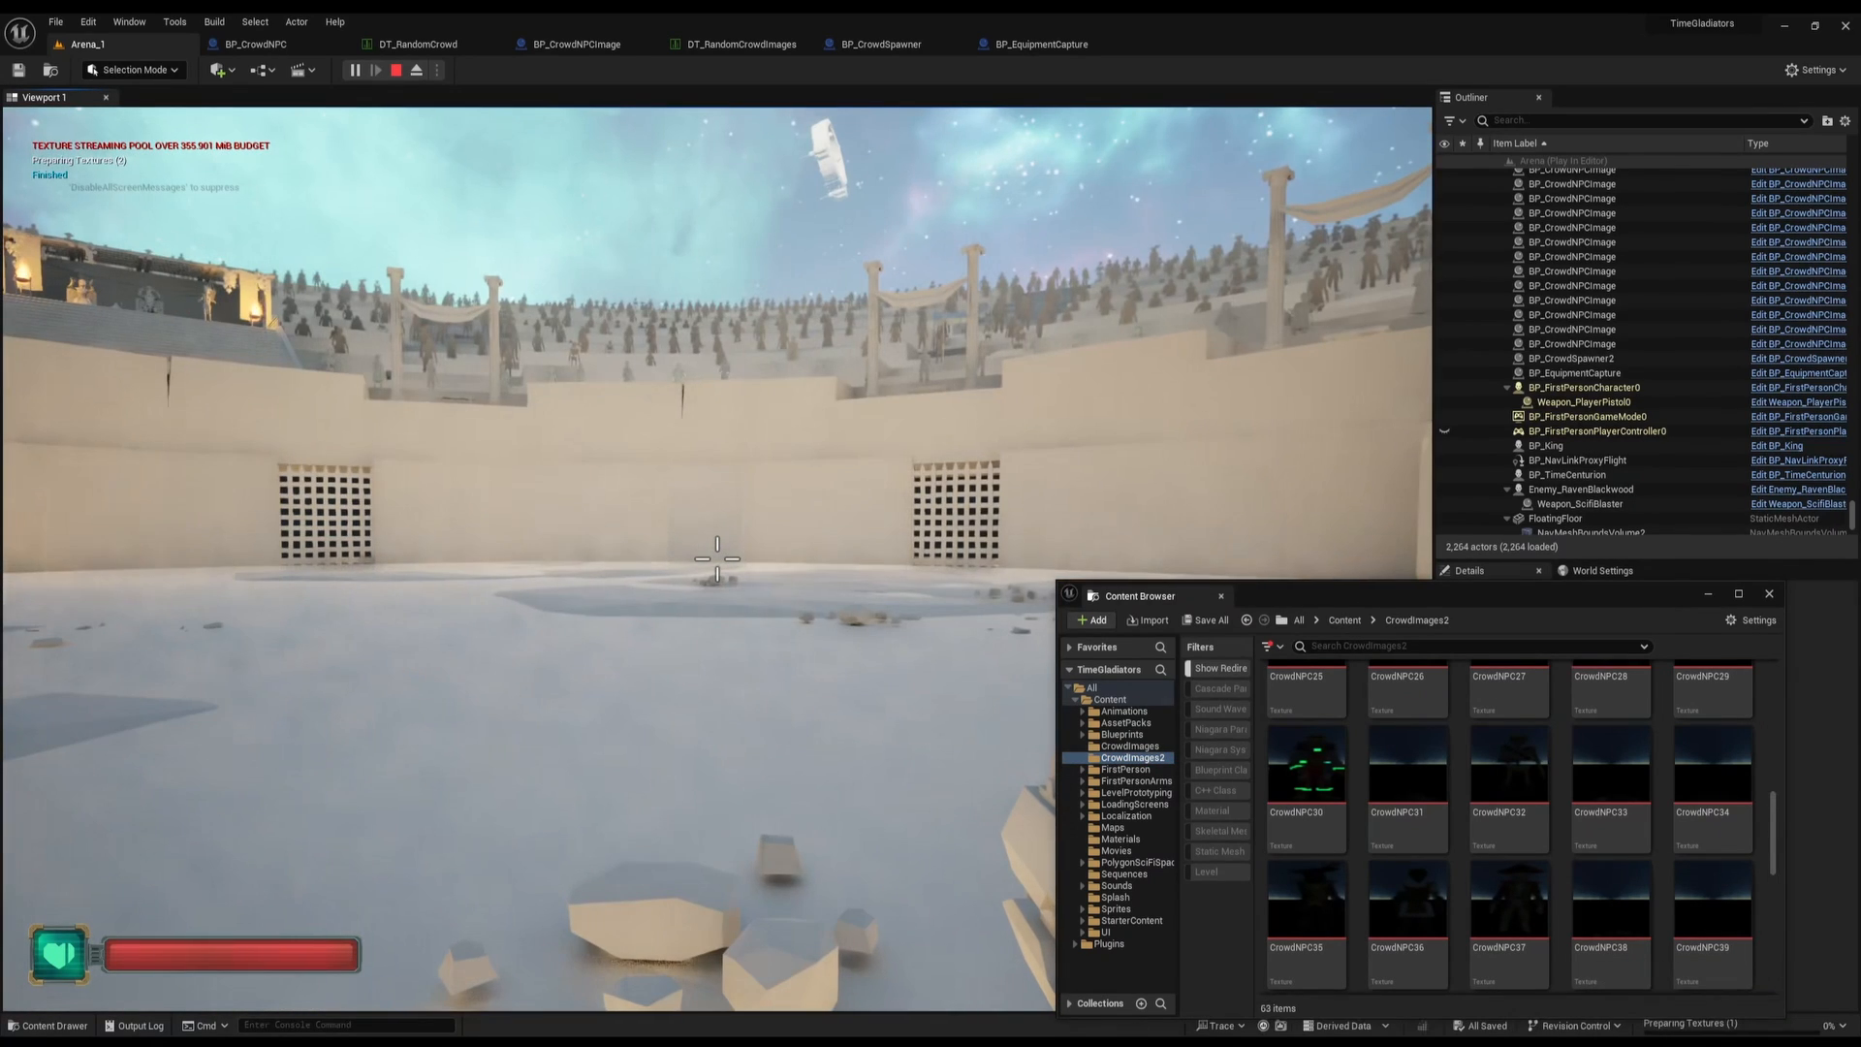
{"action": "key", "text": "w"}
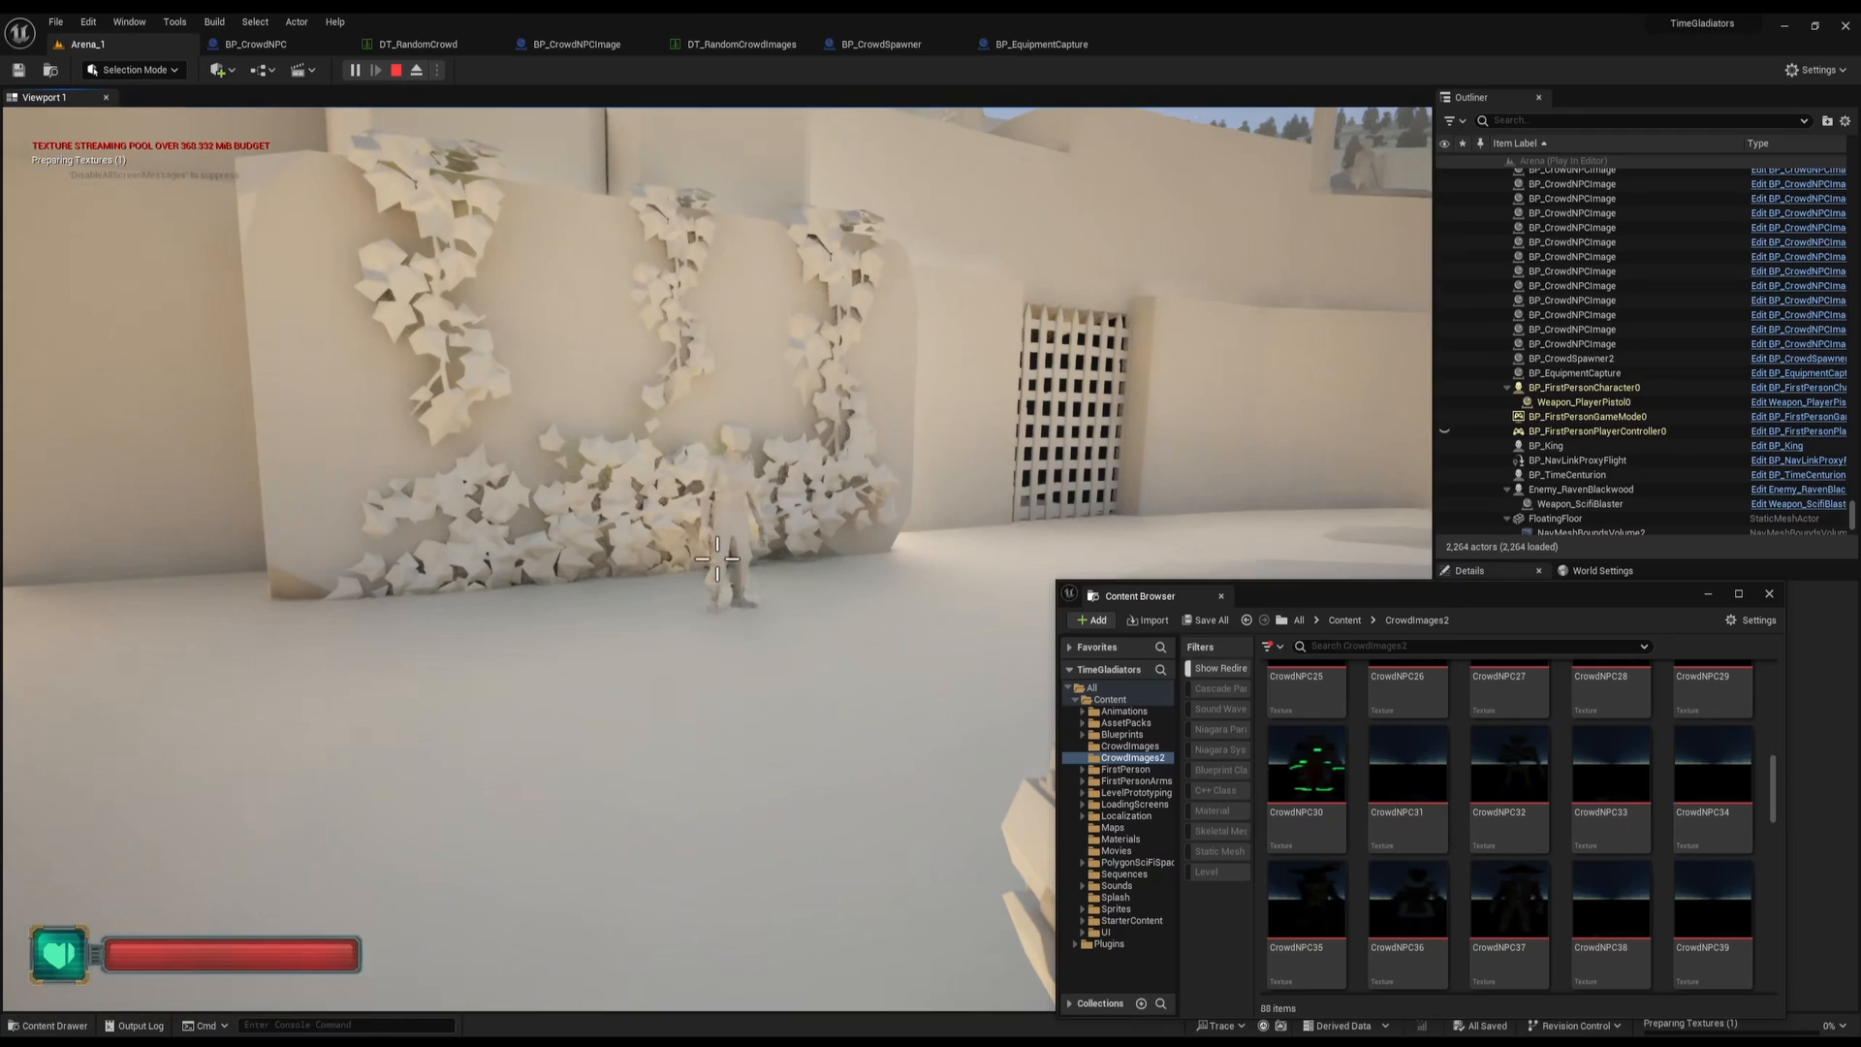
{"action": "key", "text": "shift+F1"}
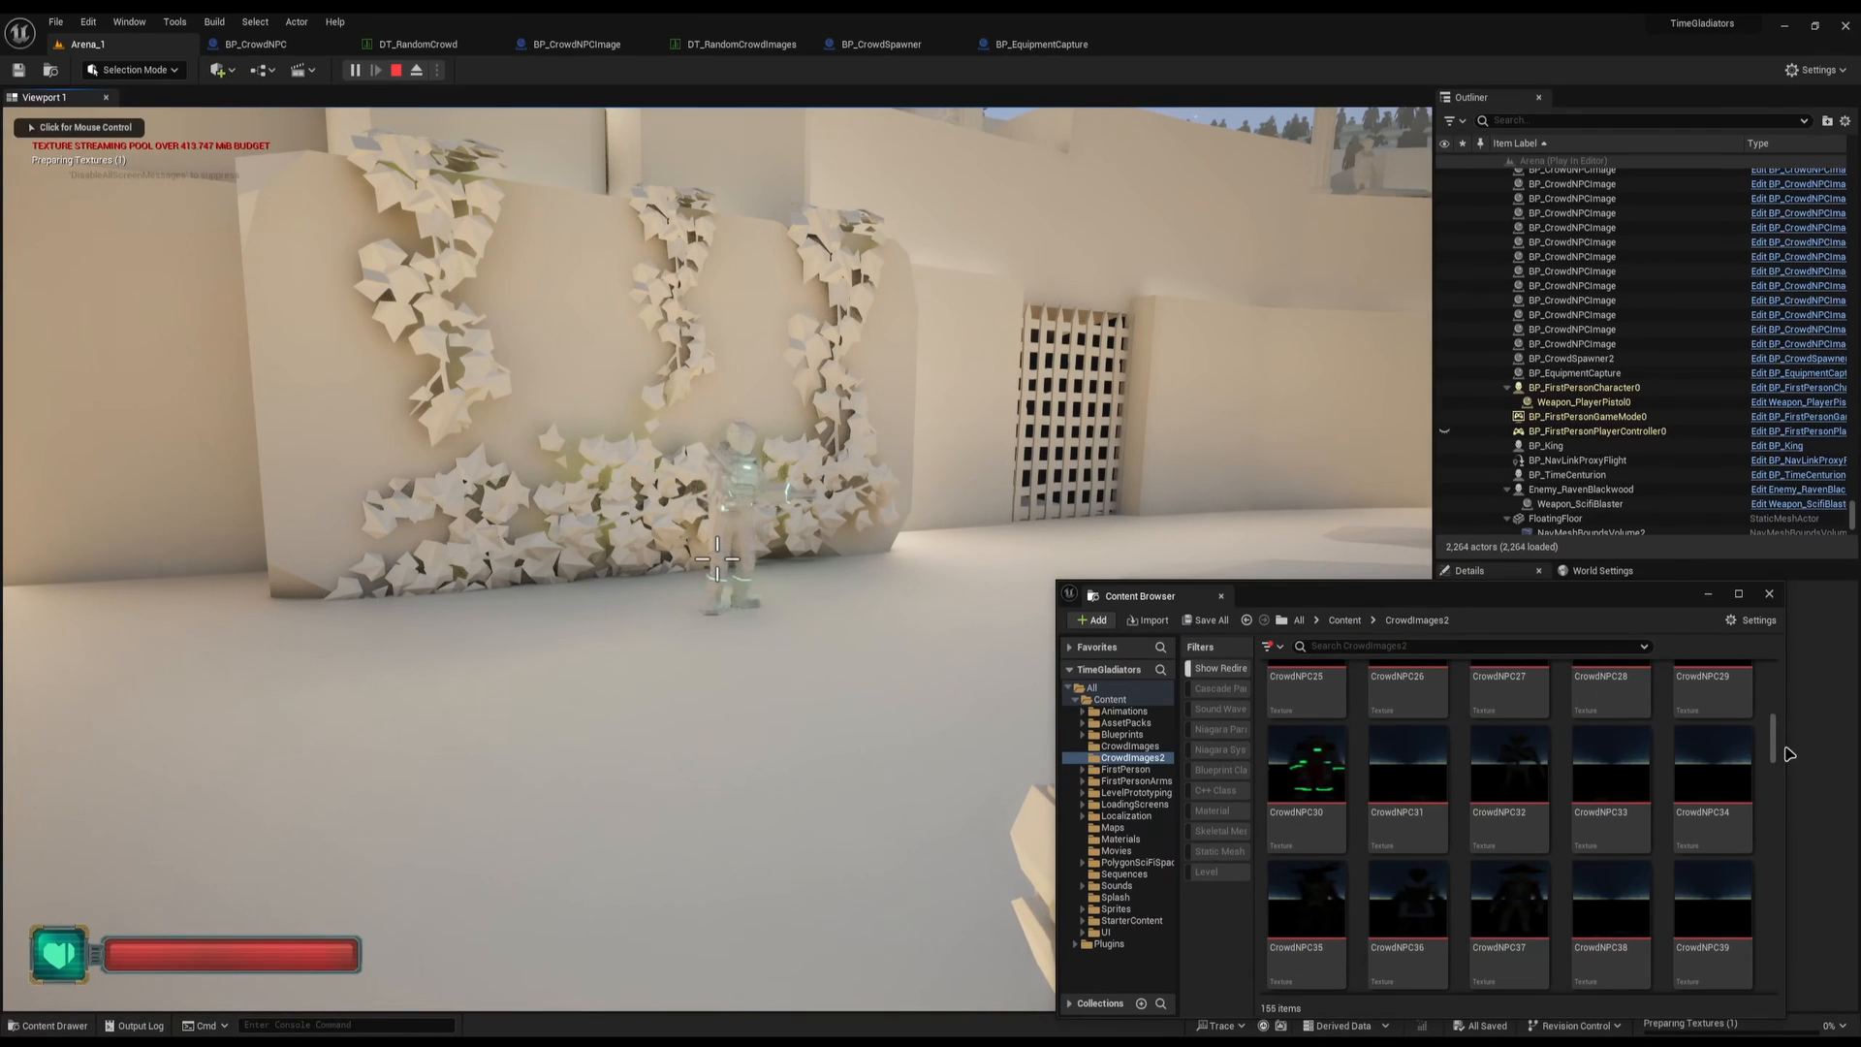
{"action": "scroll", "coordinate": [1544, 897], "scroll_direction": "down", "scroll_amount": 10}
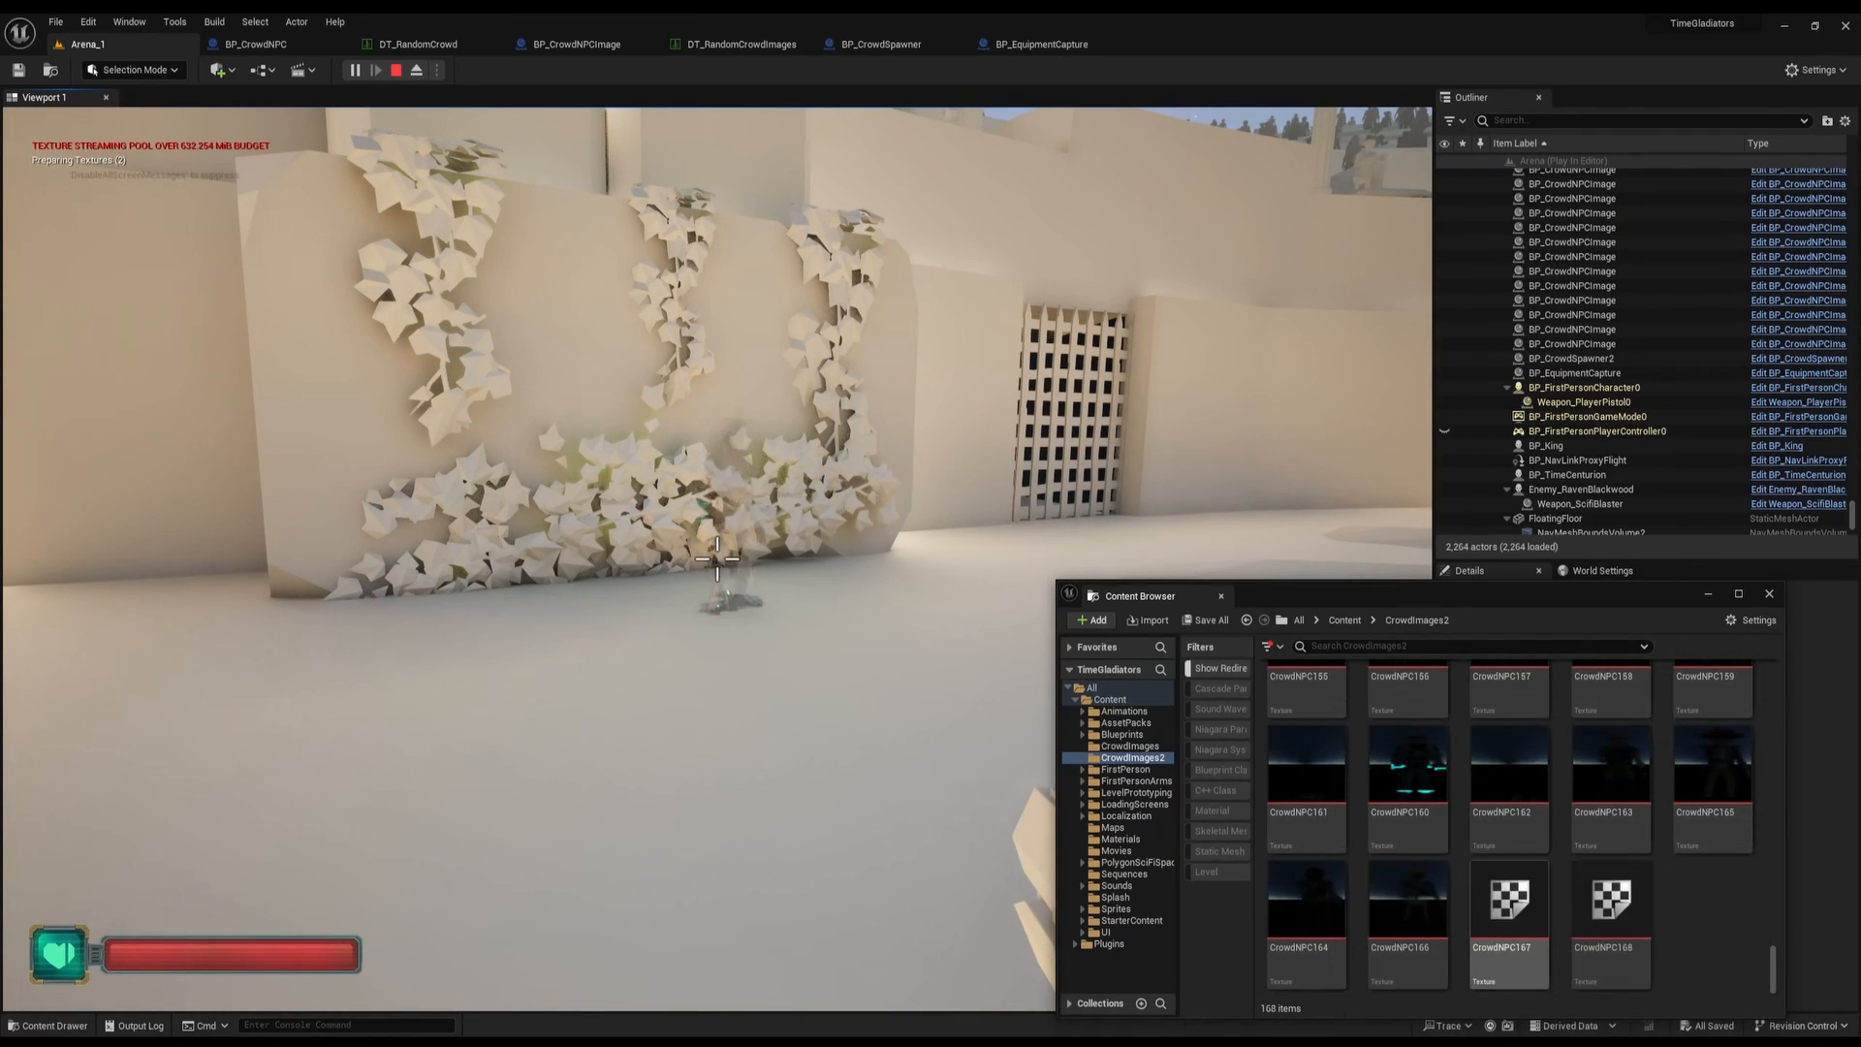
Walk back to the crowd NPC in the running game, stop the play session, and view the capture setup in the level
{"action": "left_click", "coordinate": [834, 620]}
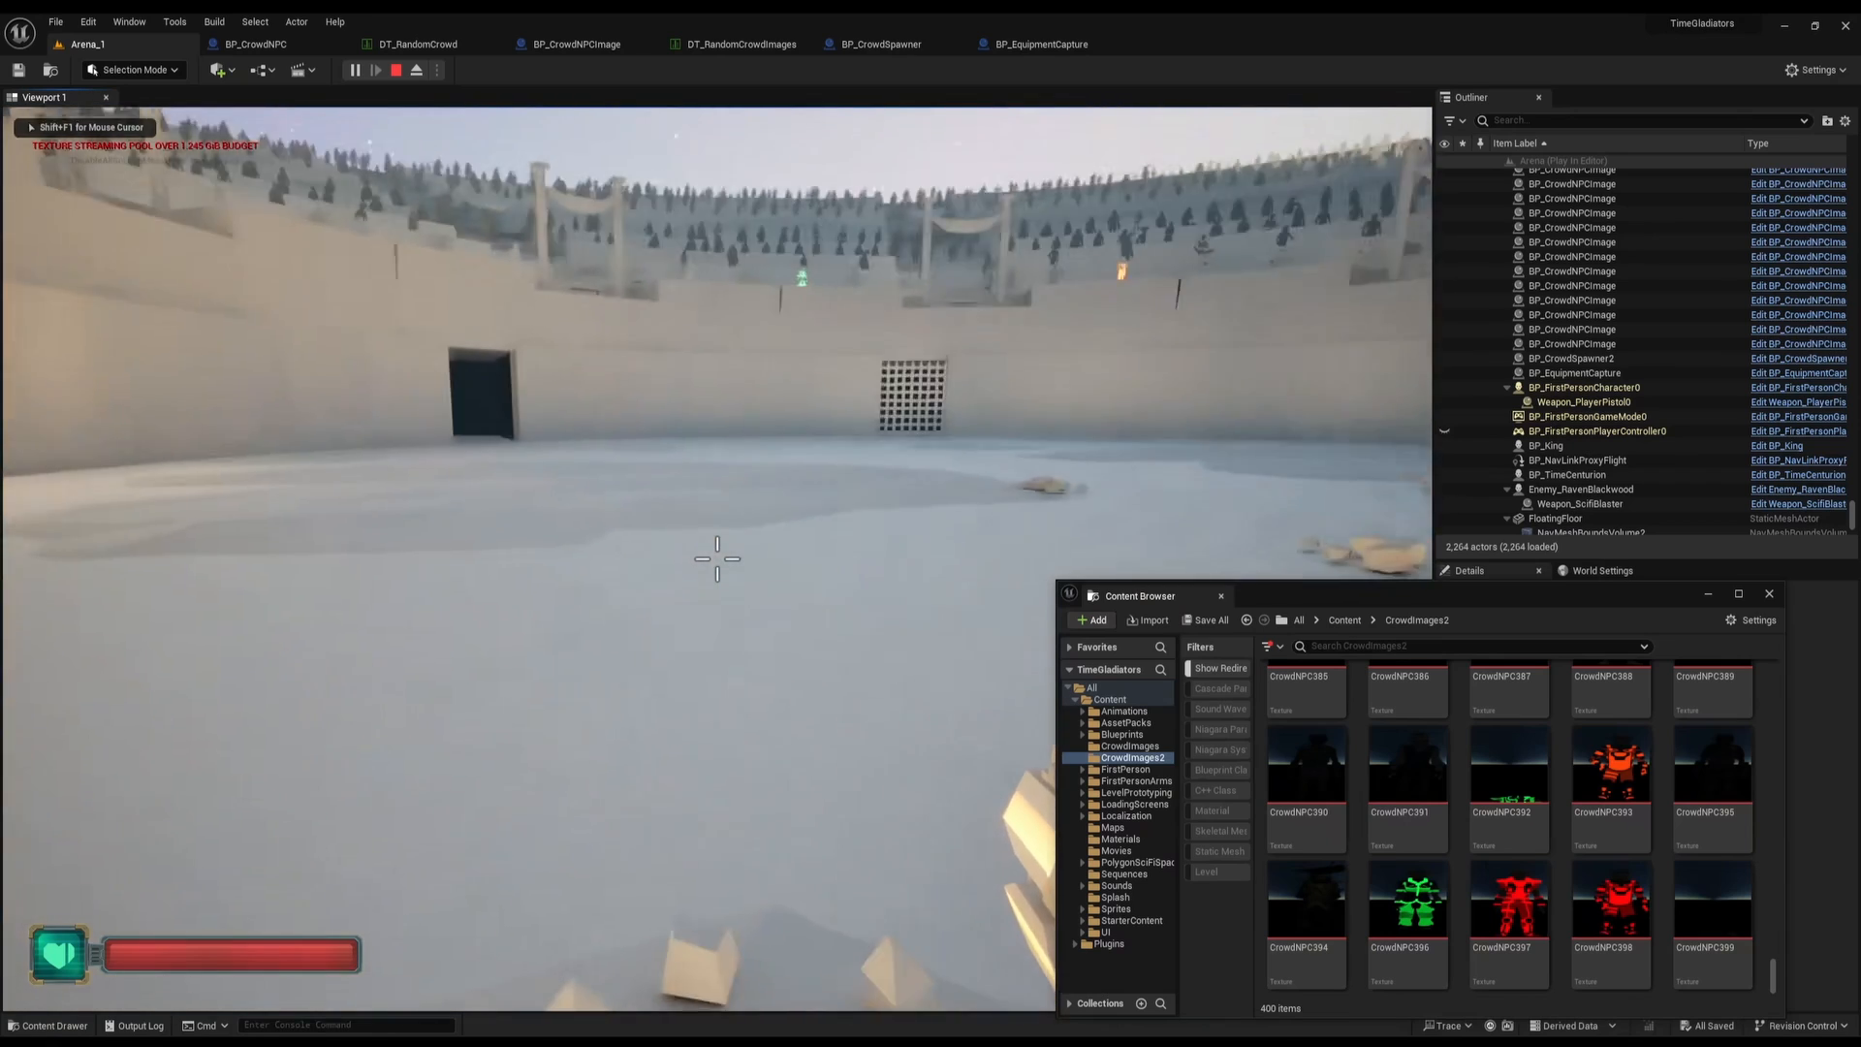
{"action": "key", "text": "w"}
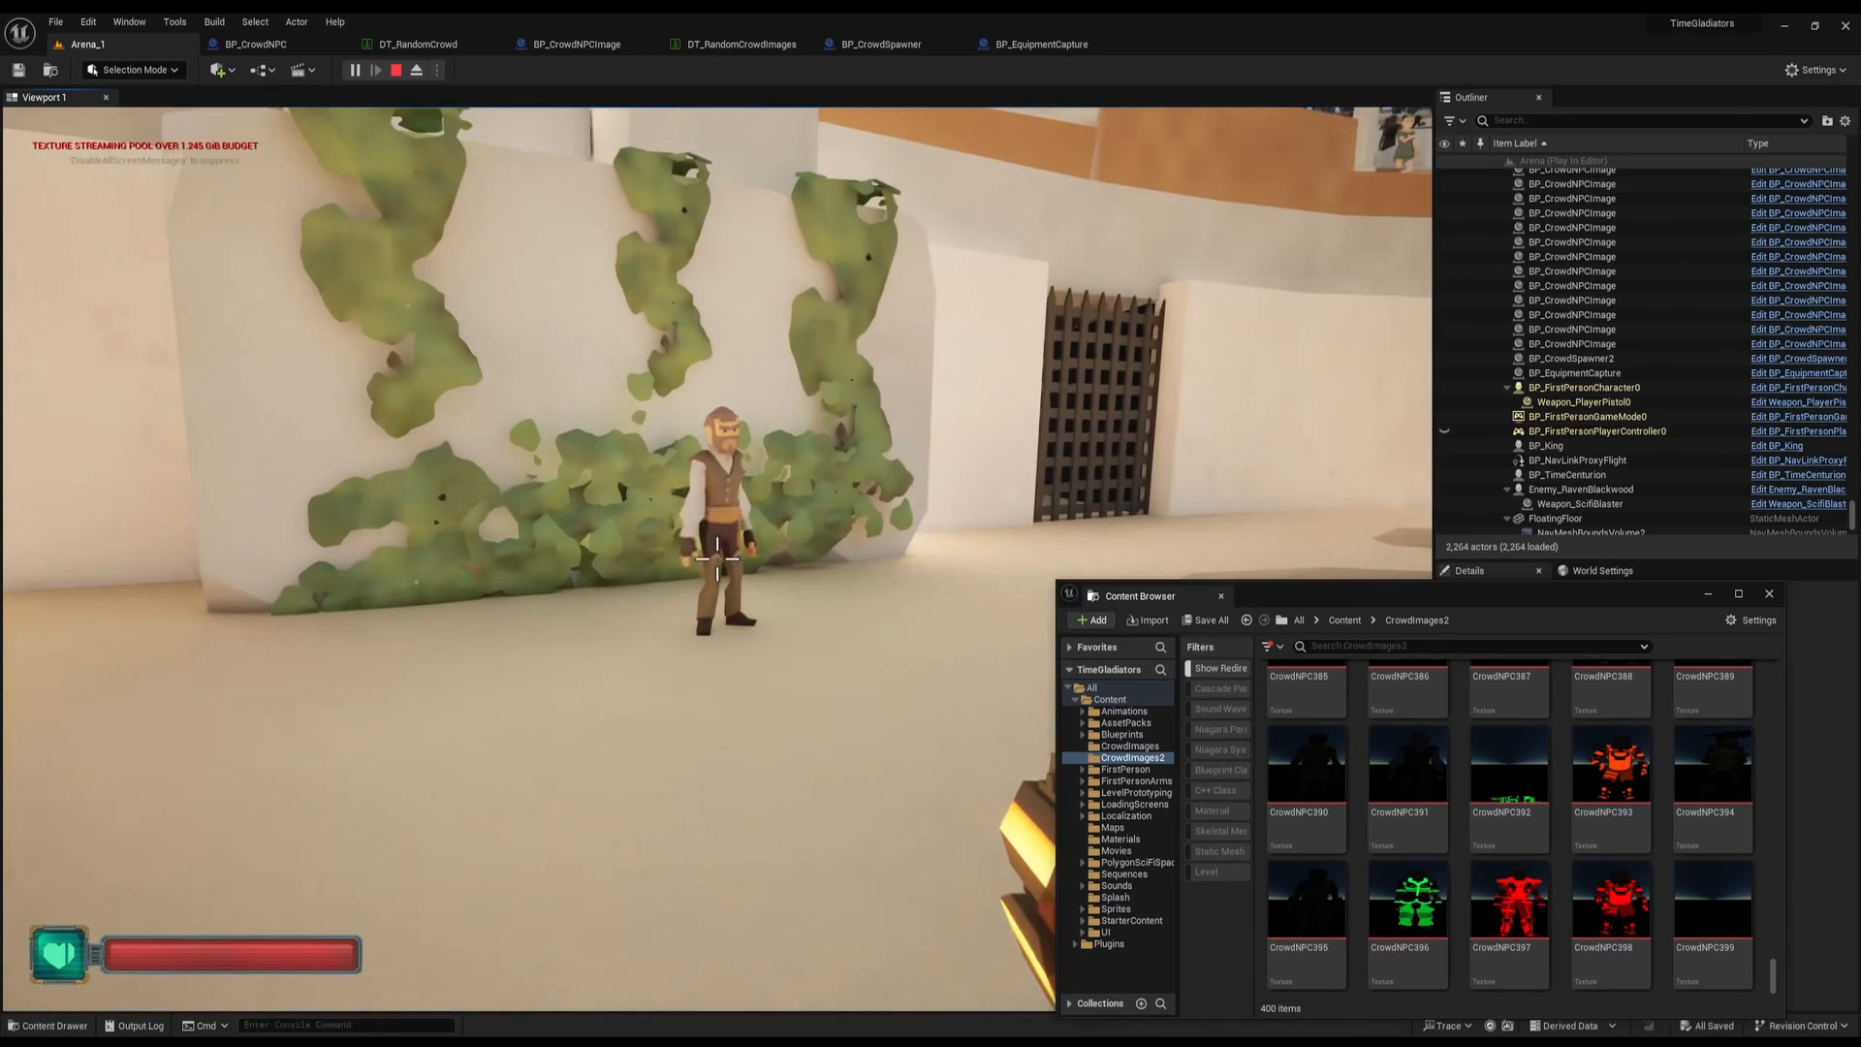
{"action": "key", "text": "w"}
{"action": "key", "text": "Escape"}
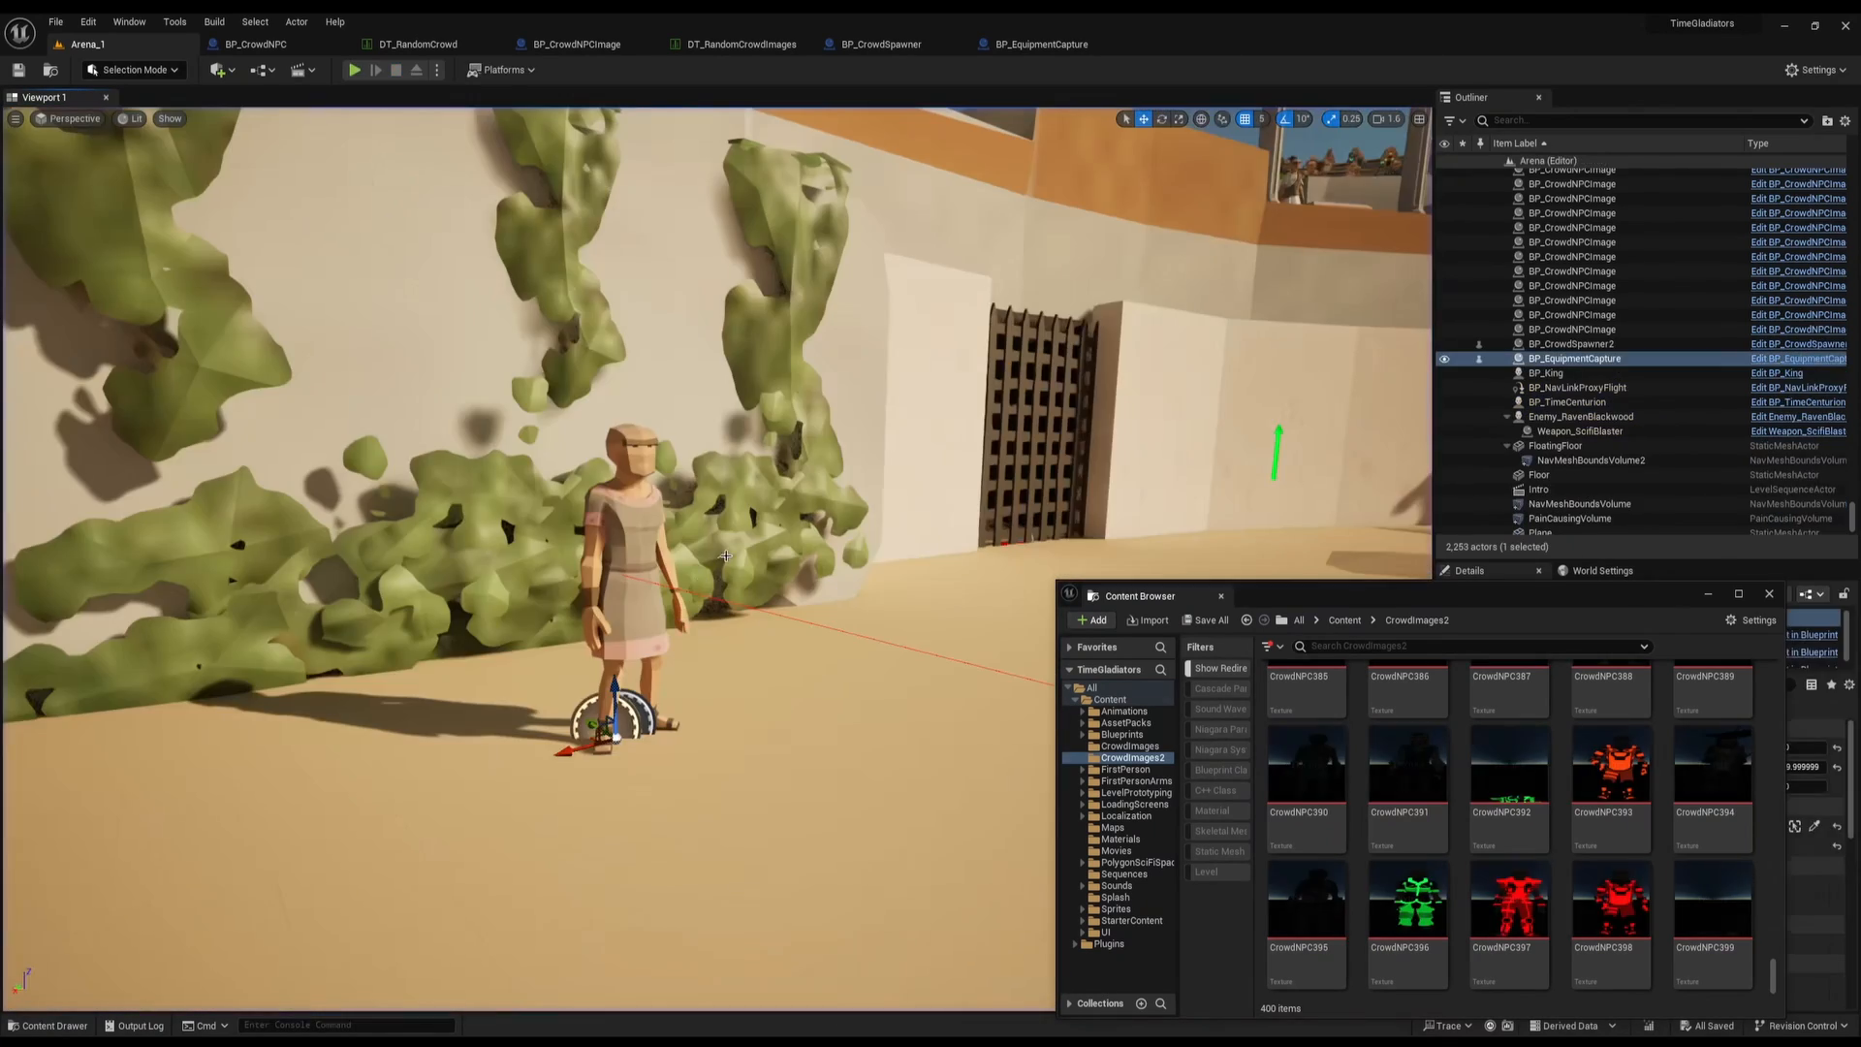
{"action": "right_click_drag", "start_coordinate": [717, 559], "coordinate": [814, 545]}
{"action": "key", "text": "s"}
{"action": "left_click", "coordinate": [700, 583]}
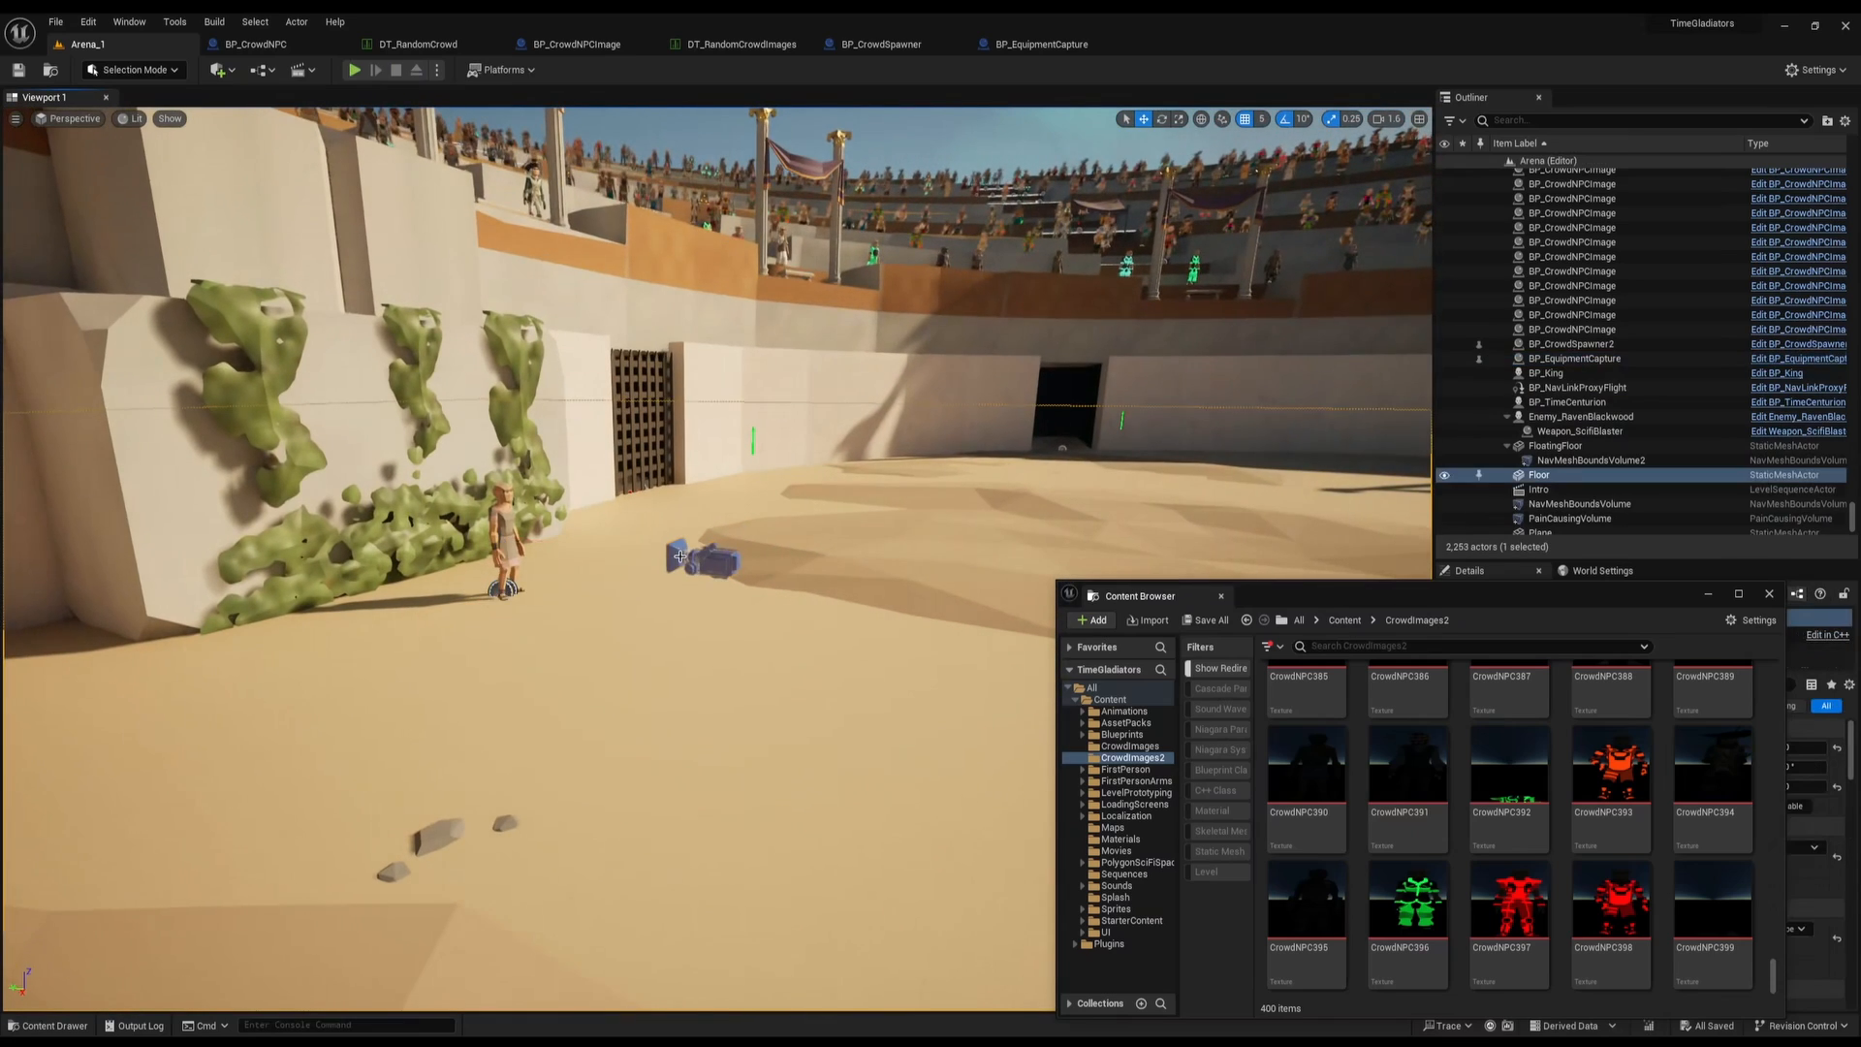
Delete the scene-capture actor and the crowd NPC standing beside it from the arena level
{"action": "left_click", "coordinate": [716, 560]}
{"action": "key", "text": "Delete"}
{"action": "key", "text": "w"}
{"action": "right_click_drag", "start_coordinate": [543, 560], "coordinate": [385, 568]}
{"action": "key", "text": "s"}
{"action": "key", "text": "s"}
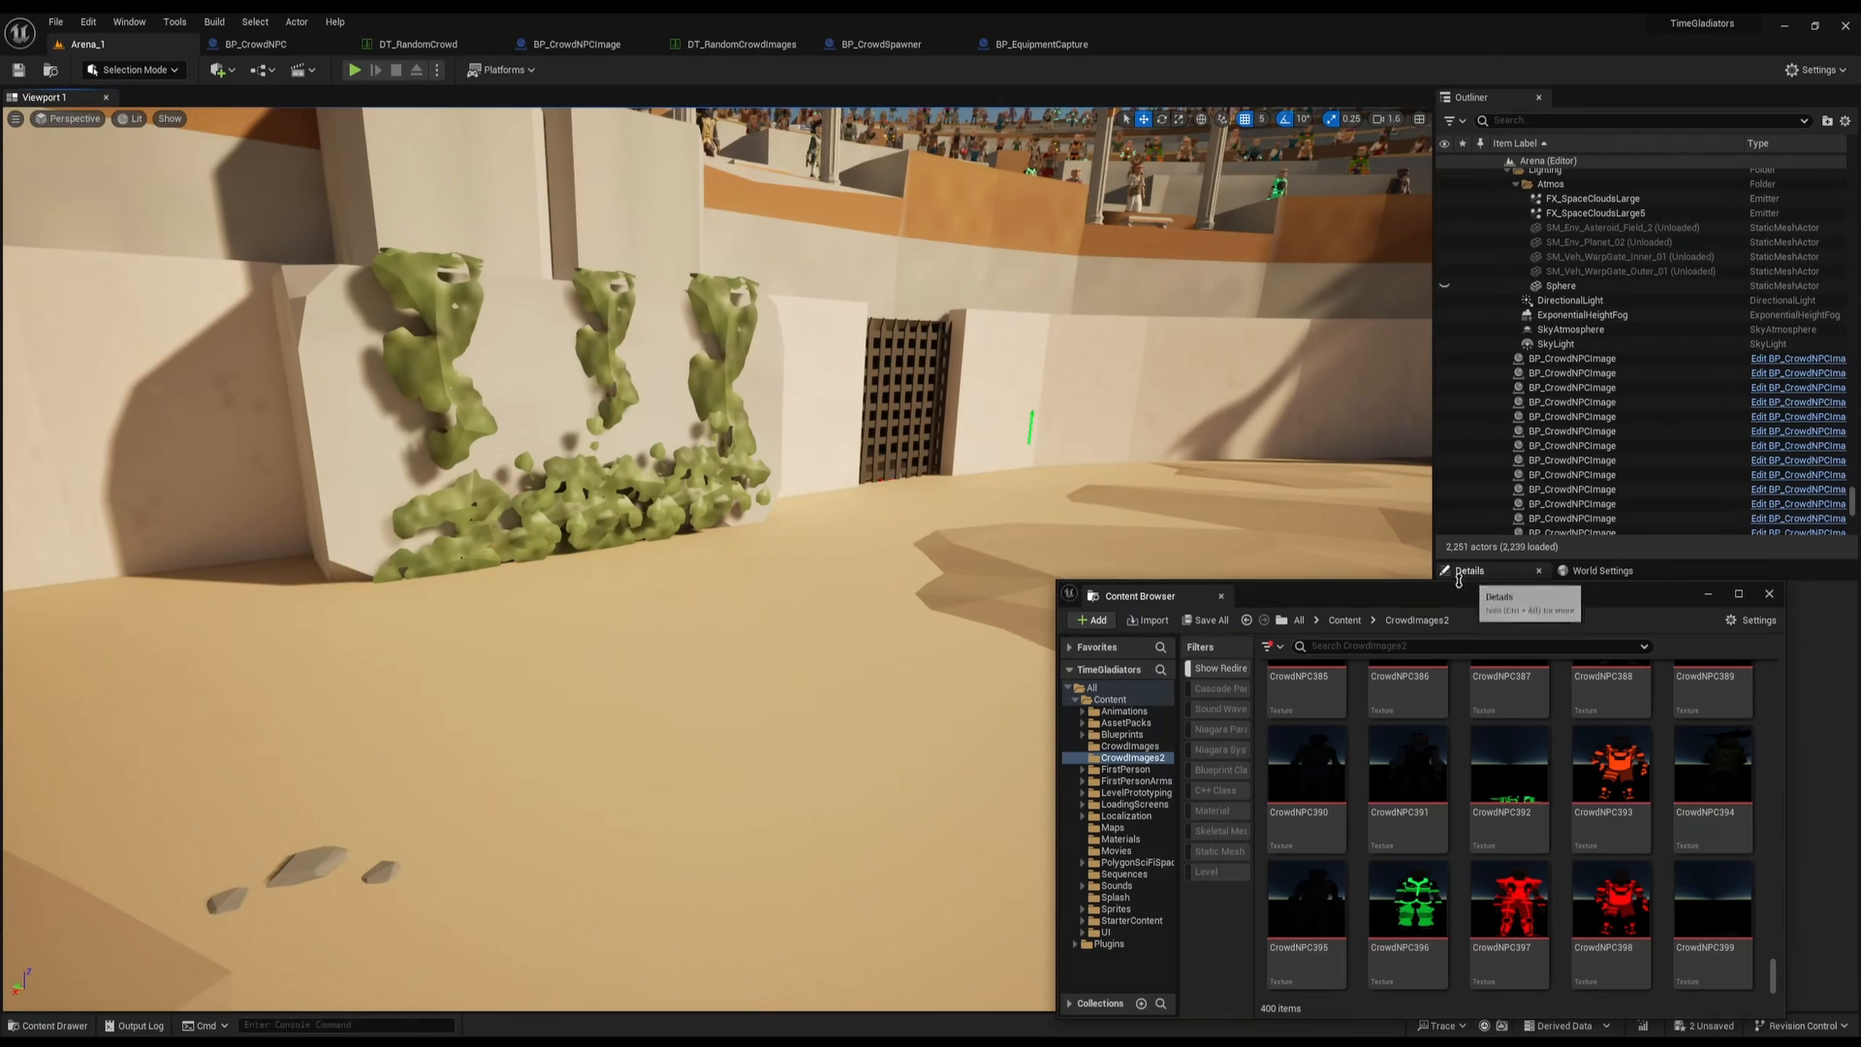
View the CrowdNPC393 texture without its alpha channel, closing the floating Content Browser and the texture when done
{"action": "left_click_drag", "start_coordinate": [1436, 598], "coordinate": [619, 388]}
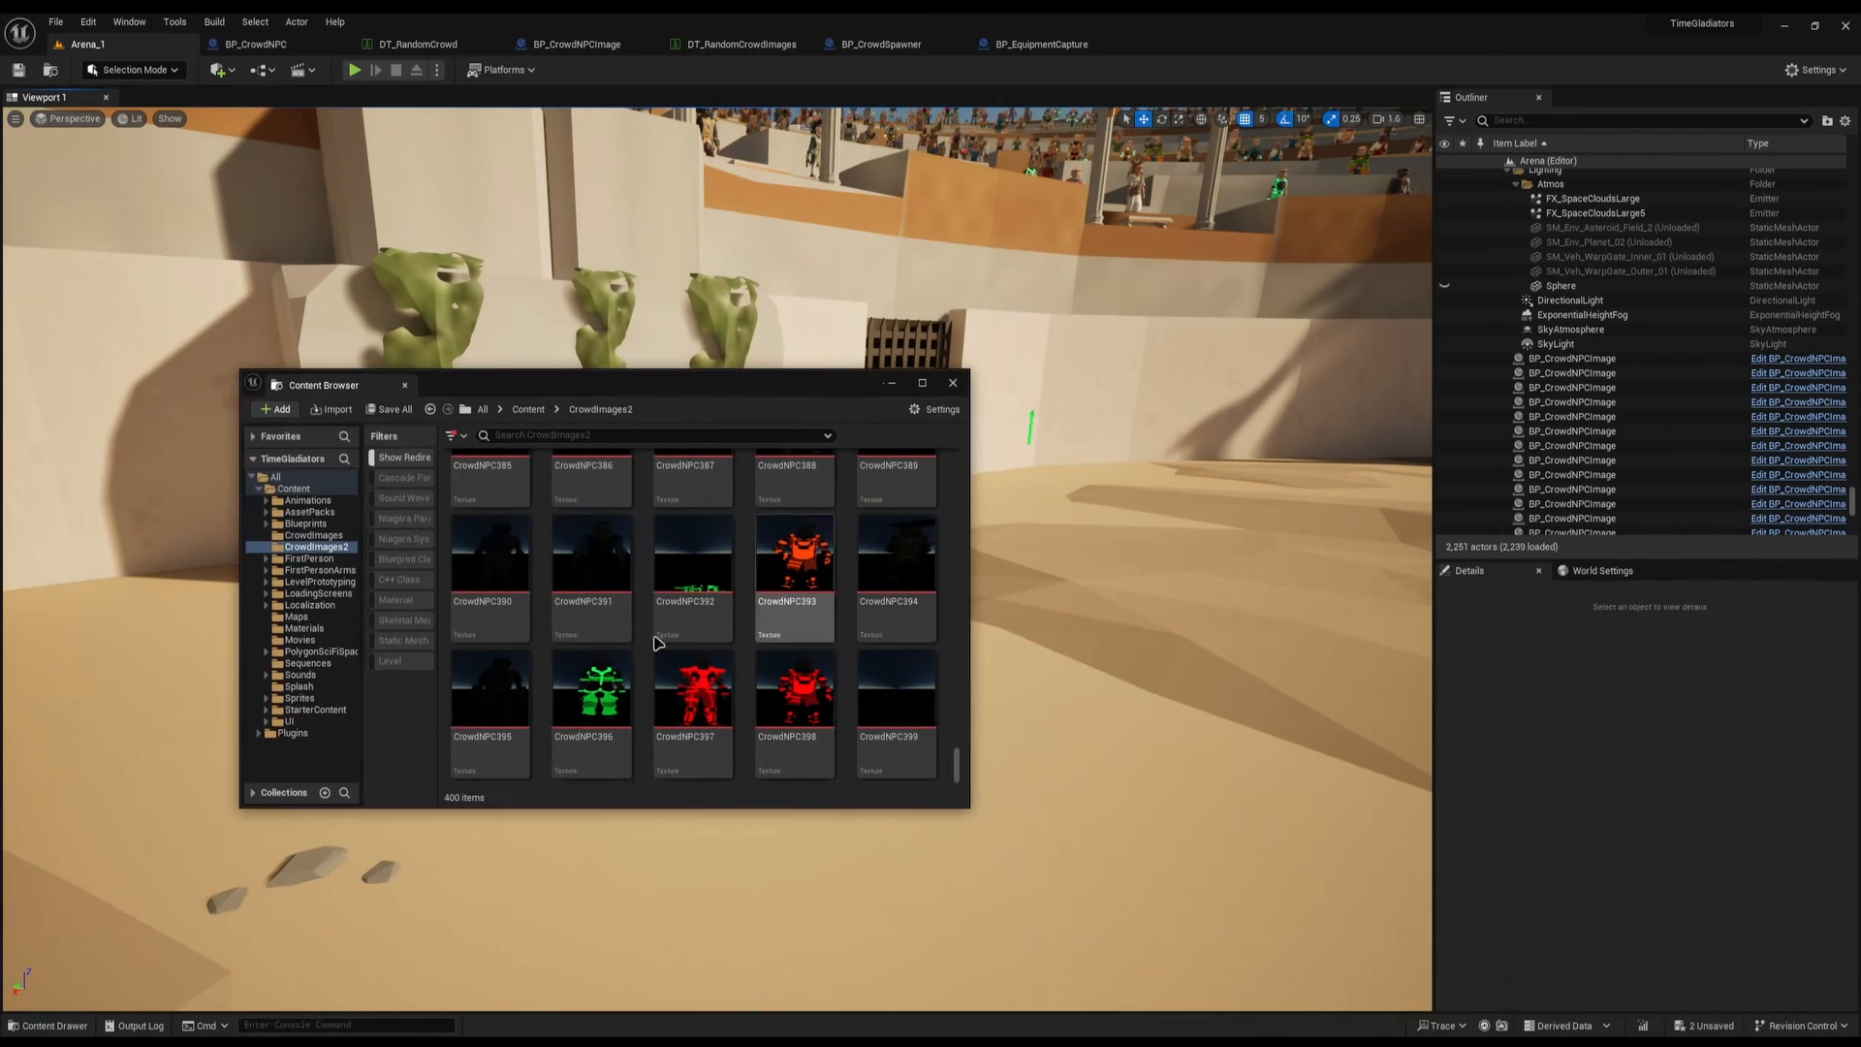
{"action": "double_click", "coordinate": [790, 567]}
{"action": "left_click", "coordinate": [953, 384]}
{"action": "left_click", "coordinate": [311, 71]}
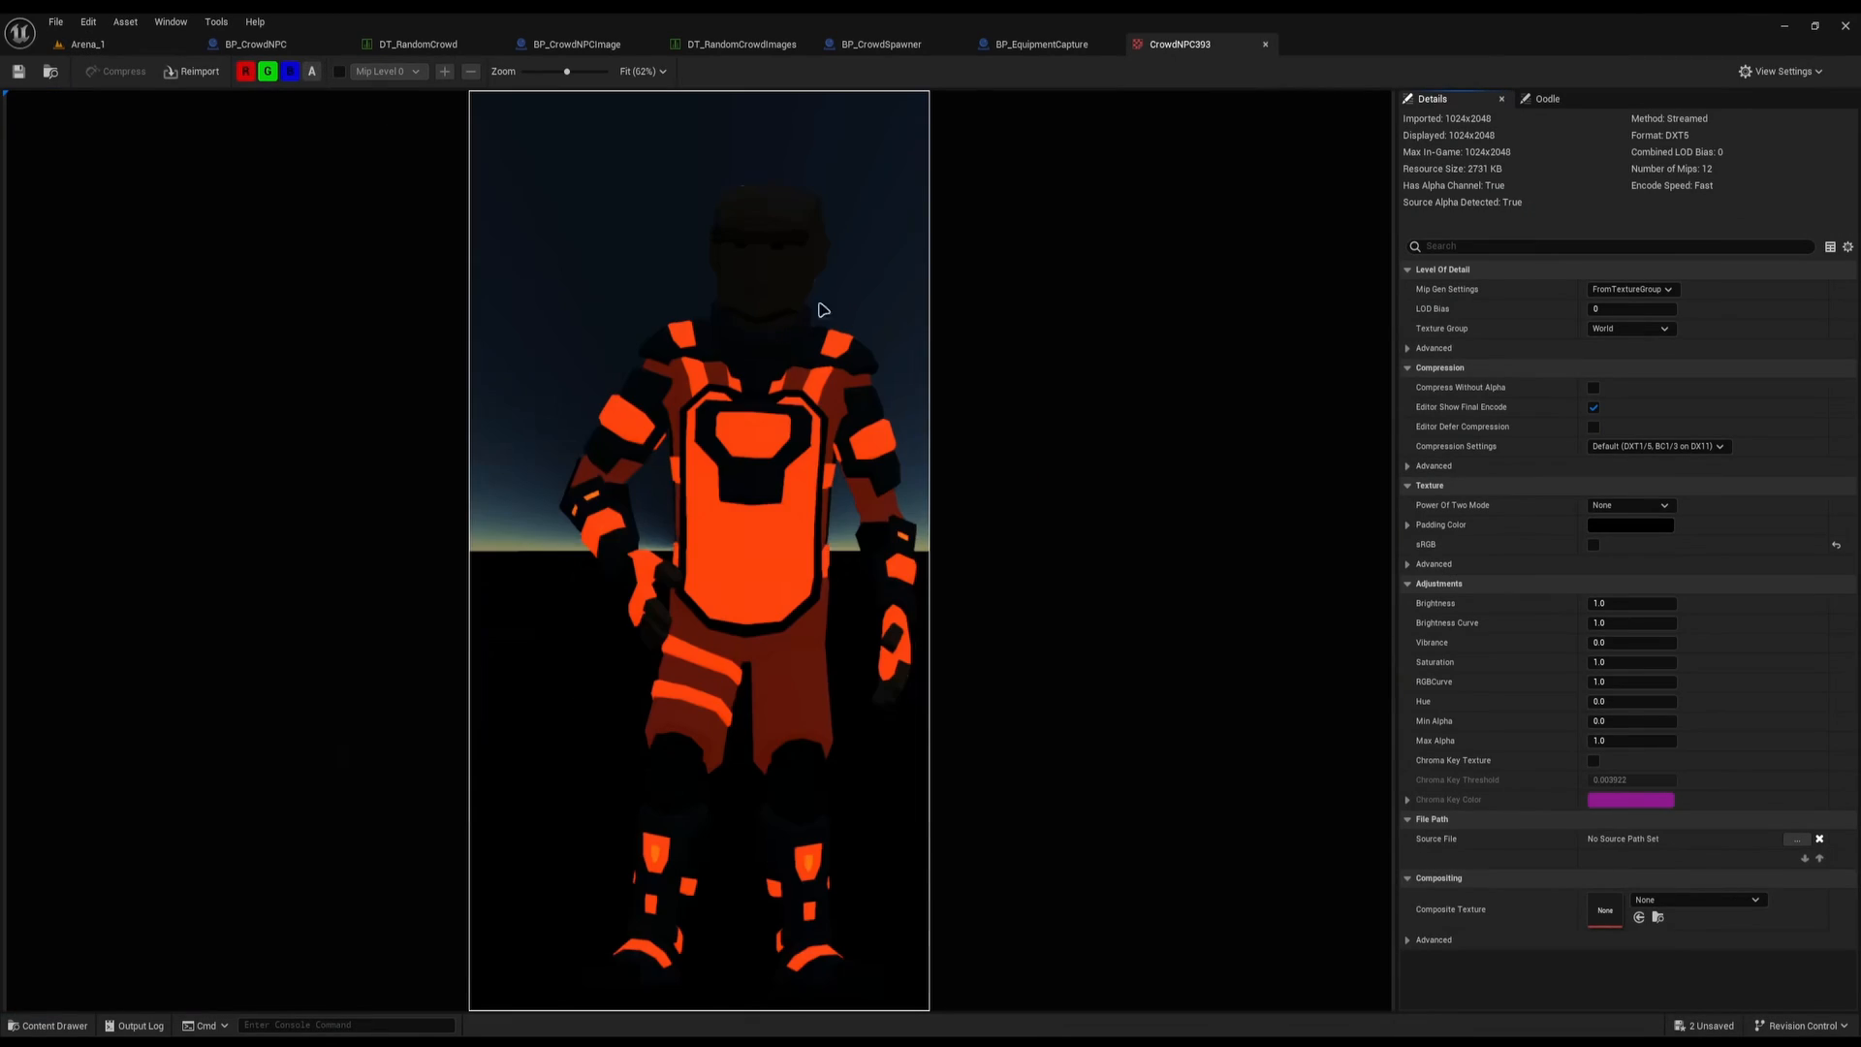
{"action": "left_click", "coordinate": [1265, 45]}
Examine the crowd figures on the arena's stands up close in the level
{"action": "right_click_drag", "start_coordinate": [766, 382], "coordinate": [718, 339]}
{"action": "key", "text": "s"}
{"action": "key", "text": "w"}
{"action": "key", "text": "w"}
{"action": "right_click_drag", "start_coordinate": [830, 620], "coordinate": [875, 563]}
{"action": "scroll", "coordinate": [831, 530], "scroll_direction": "down", "scroll_amount": 3}
{"action": "key", "text": "s"}
{"action": "key", "text": "w"}
Browse the generated NPC textures in the CrowdImages2 folder
{"action": "key", "text": "ctrl+space"}
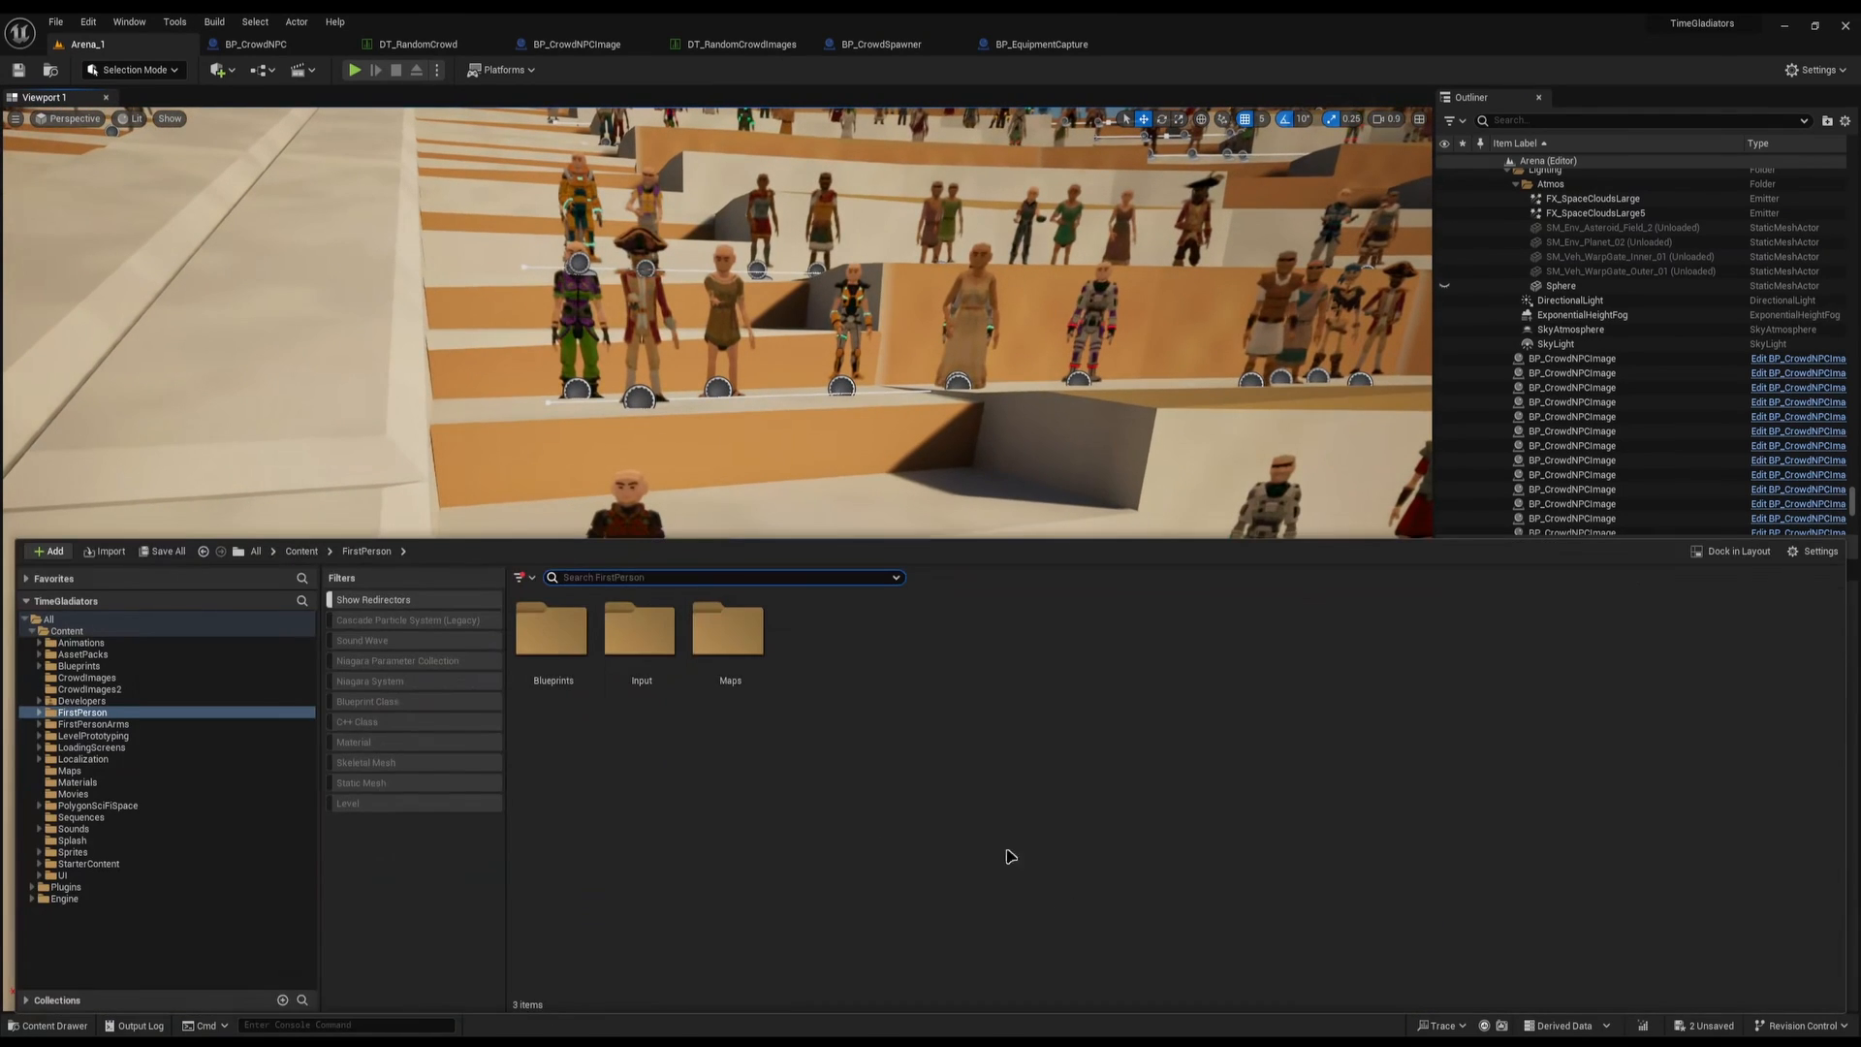
{"action": "left_click", "coordinate": [89, 689]}
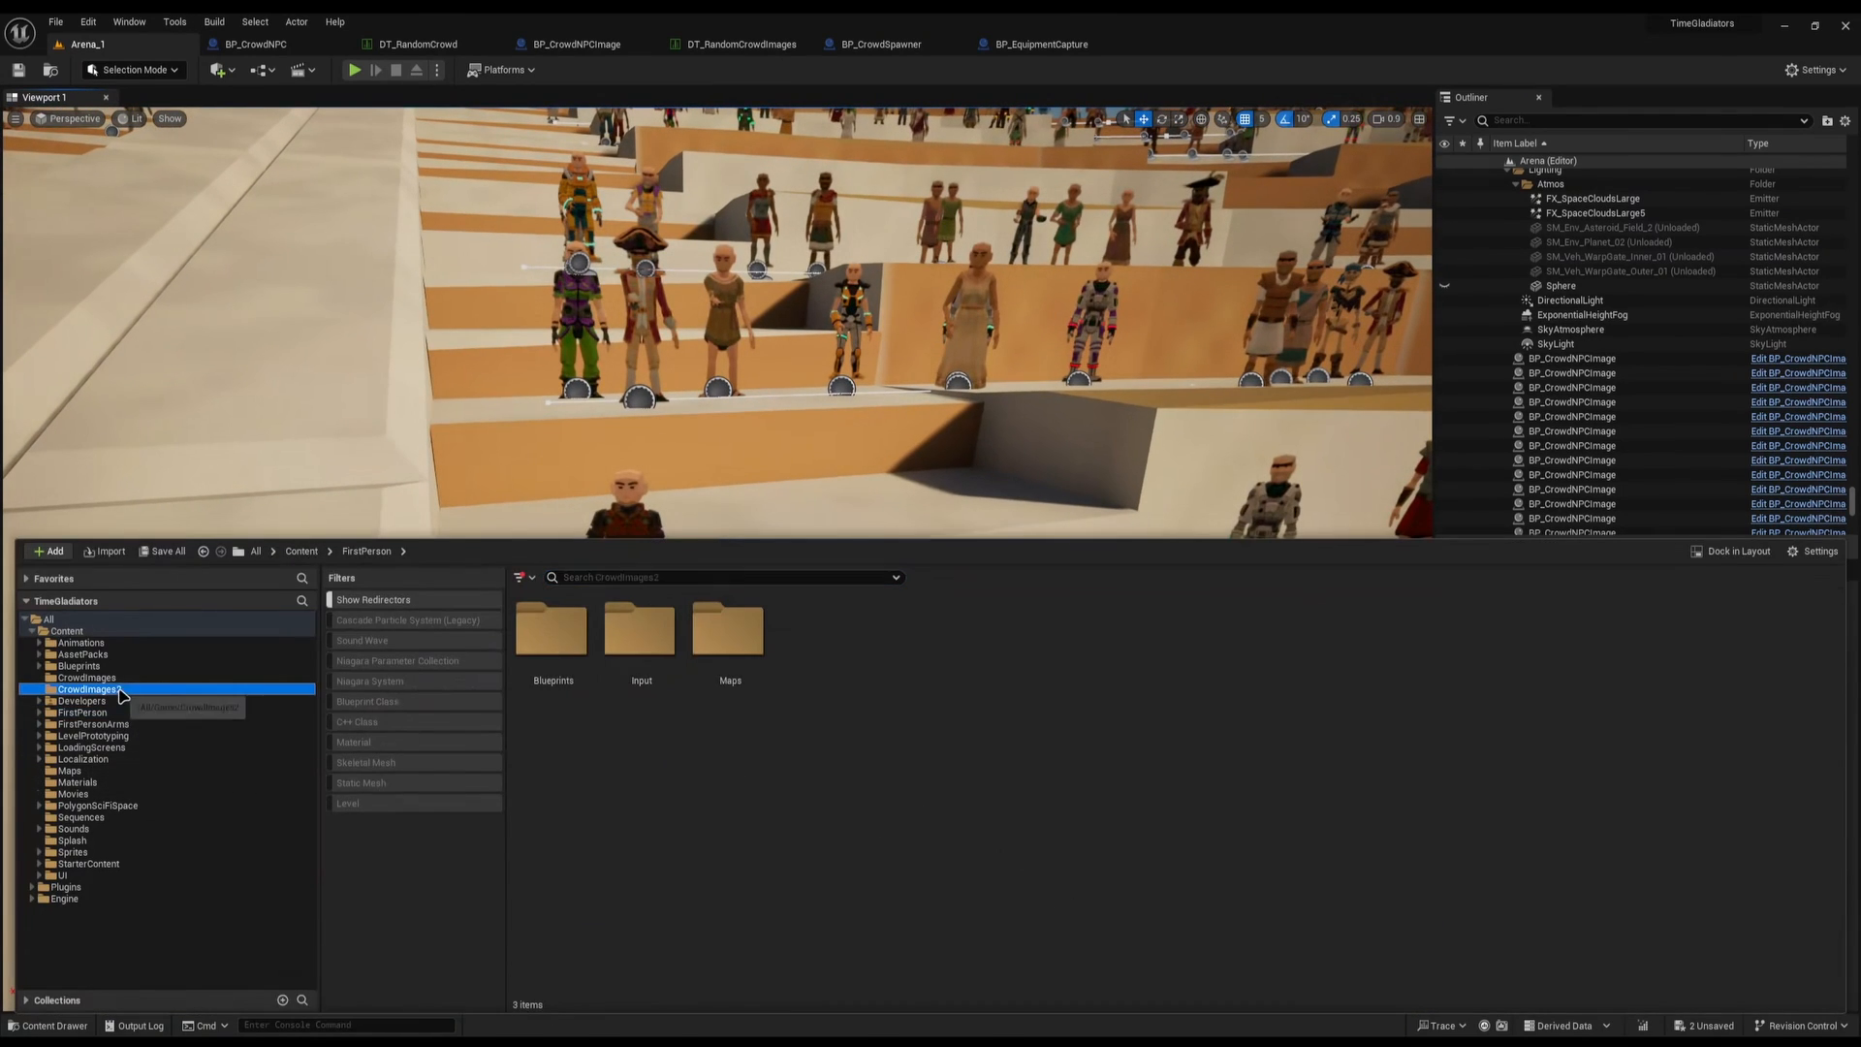
{"action": "scroll", "coordinate": [832, 865], "scroll_direction": "down", "scroll_amount": 3}
{"action": "scroll", "coordinate": [836, 855], "scroll_direction": "down", "scroll_amount": 14}
{"action": "scroll", "coordinate": [835, 844], "scroll_direction": "up", "scroll_amount": 6}
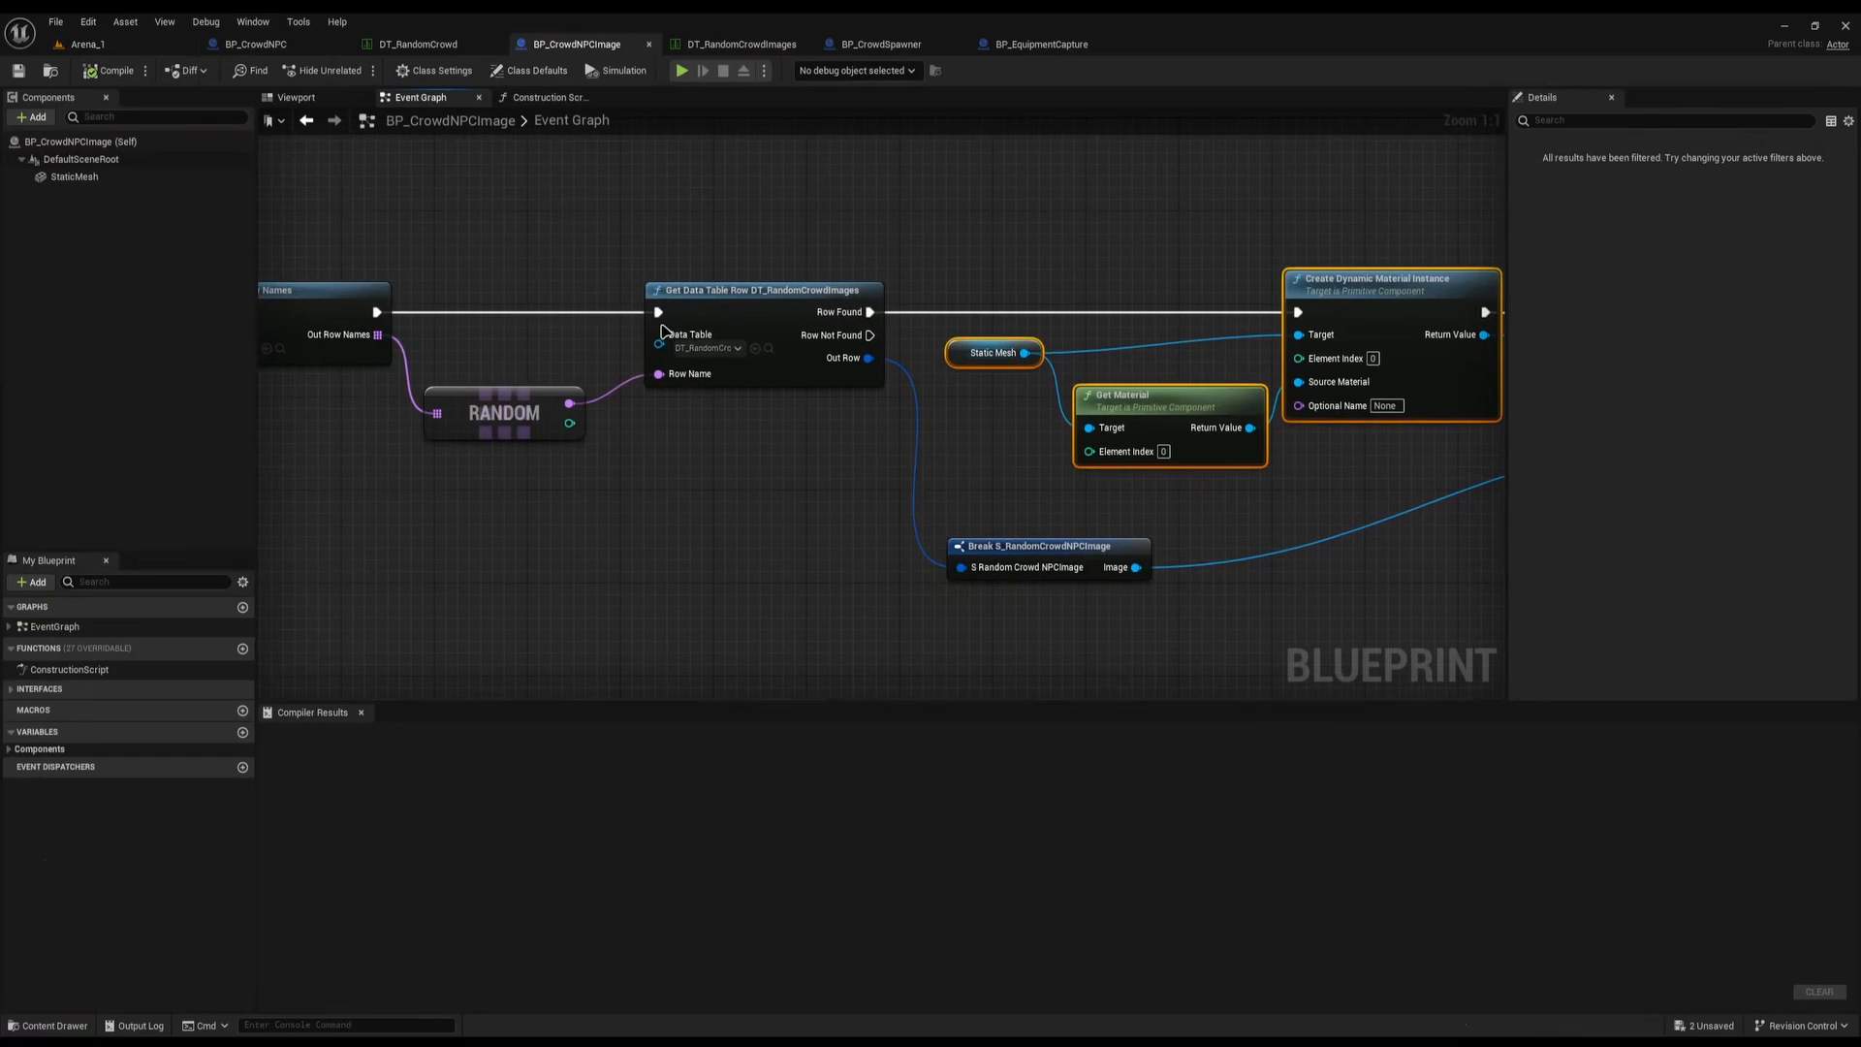
Open DT_RandomCrowdImages from the Randomise event's row names node in BP_CrowdNPCImage and review the data table's rows to the end
{"action": "right_click_drag", "start_coordinate": [714, 474], "coordinate": [850, 349]}
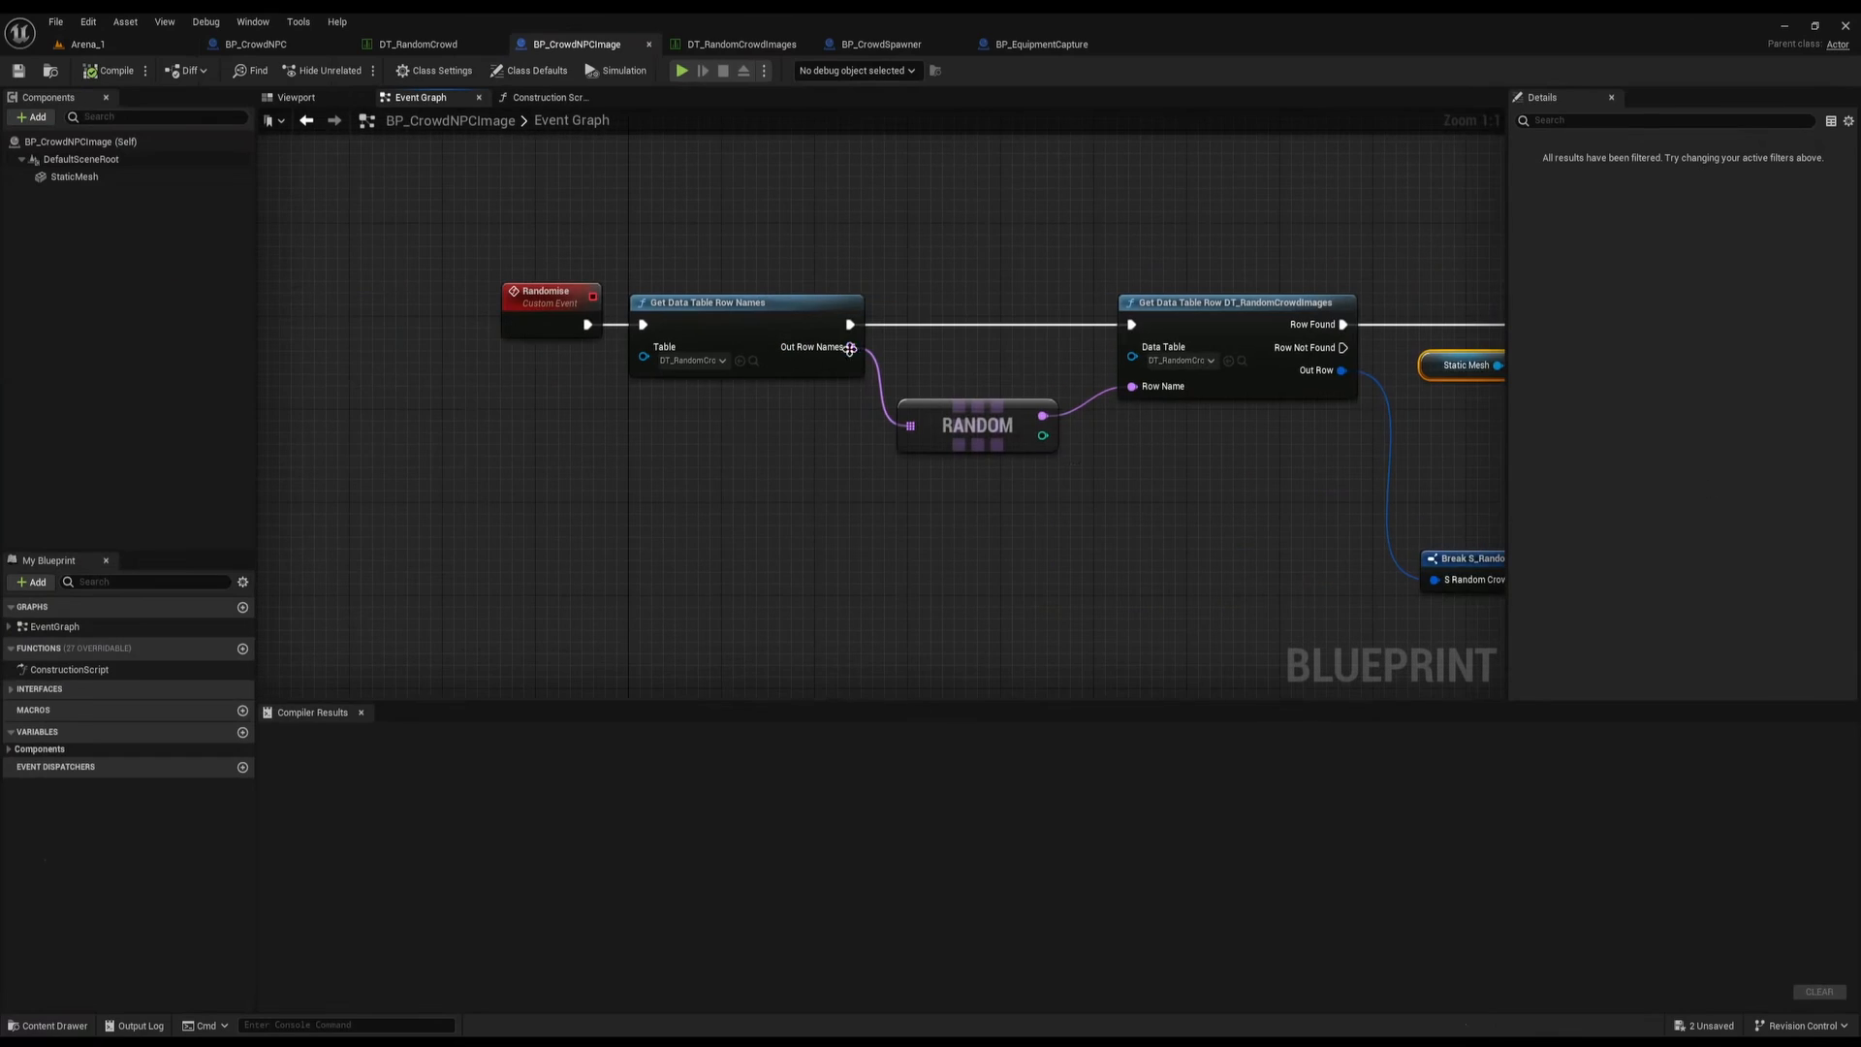
{"action": "left_click", "coordinate": [754, 361]}
{"action": "double_click", "coordinate": [710, 827]}
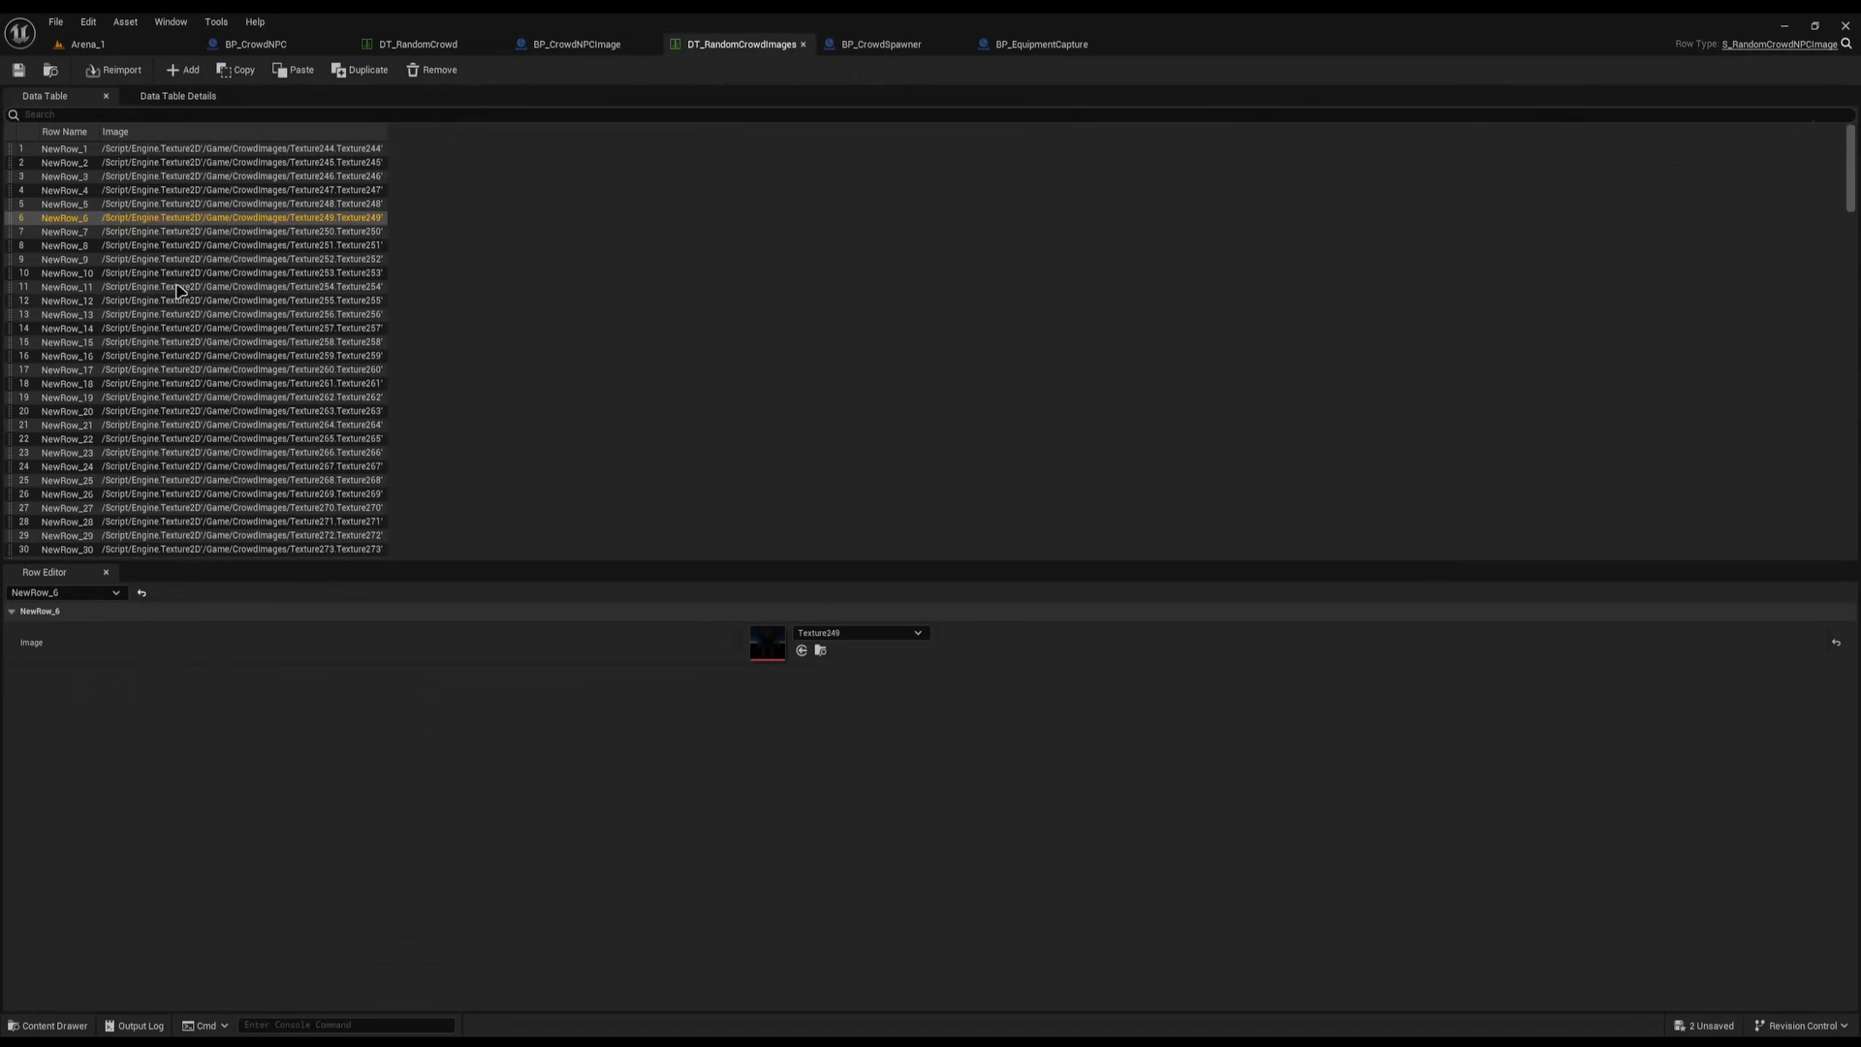
{"action": "scroll", "coordinate": [194, 289], "scroll_direction": "down", "scroll_amount": 9}
{"action": "scroll", "coordinate": [193, 289], "scroll_direction": "down", "scroll_amount": 20}
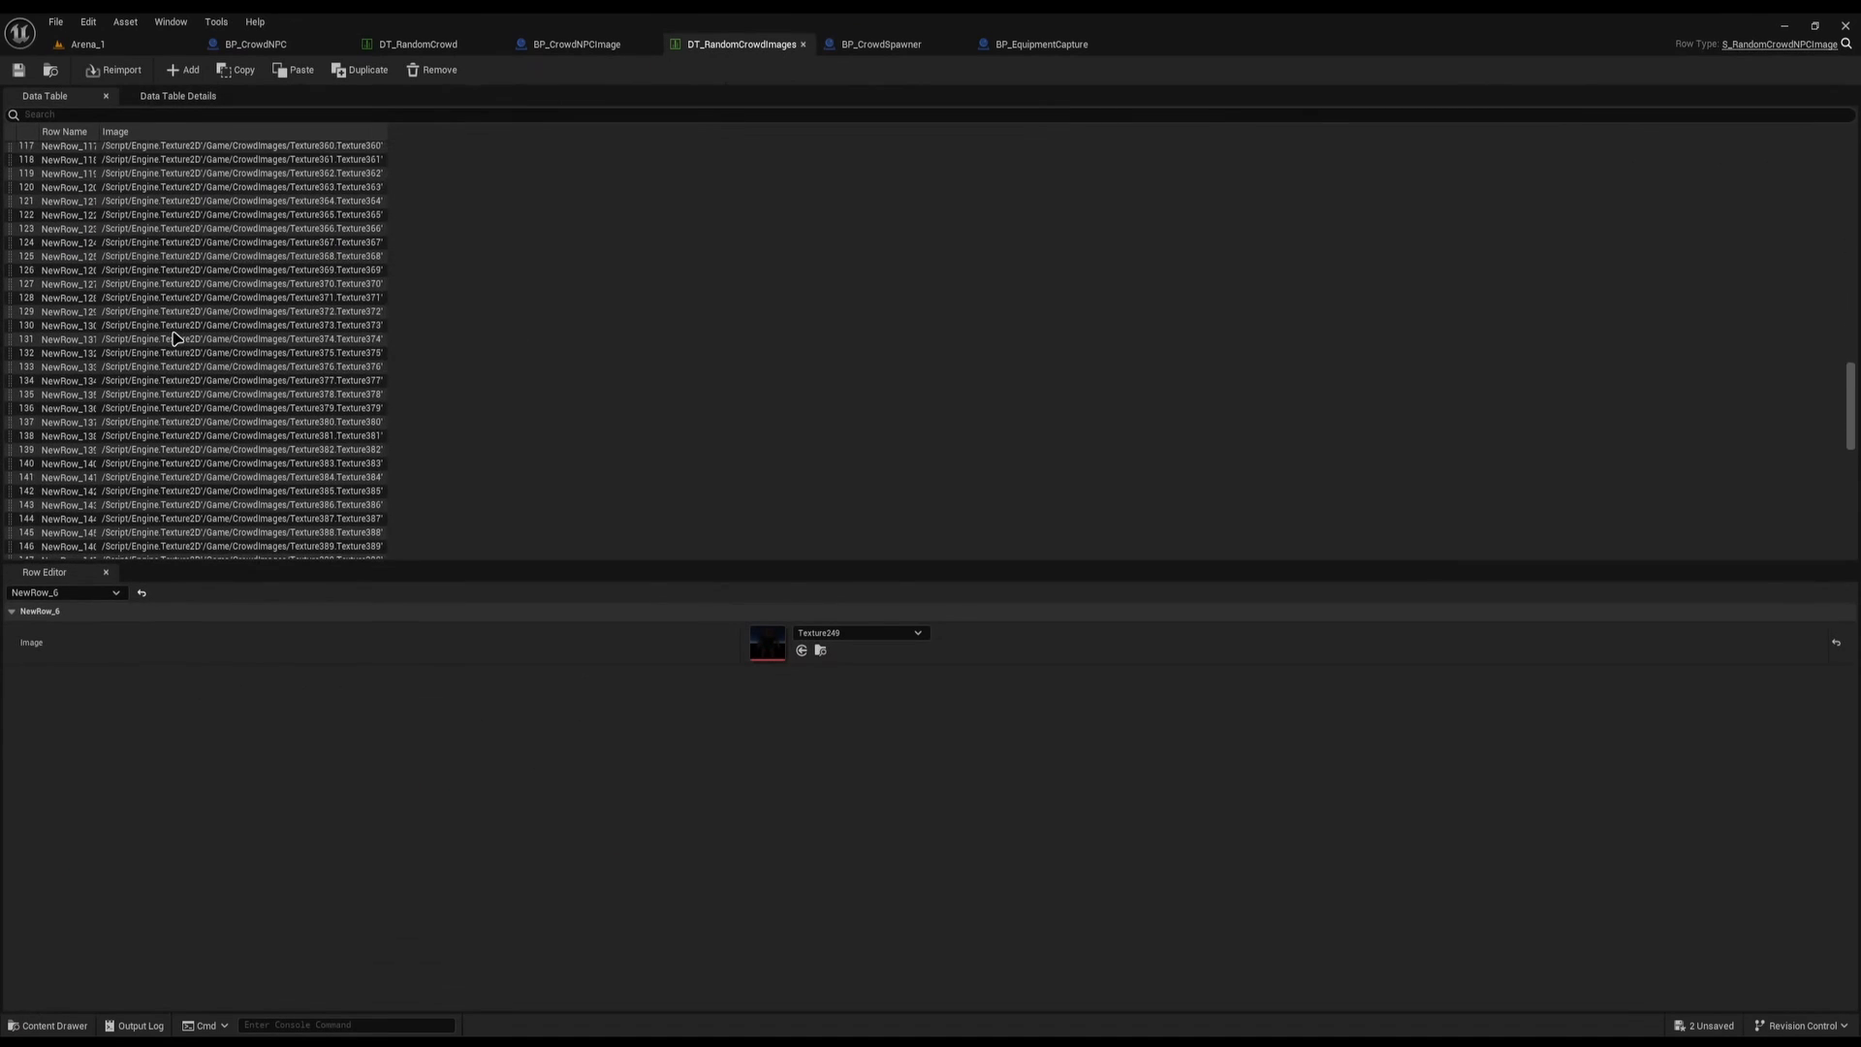
{"action": "scroll", "coordinate": [143, 227], "scroll_direction": "up", "scroll_amount": 1}
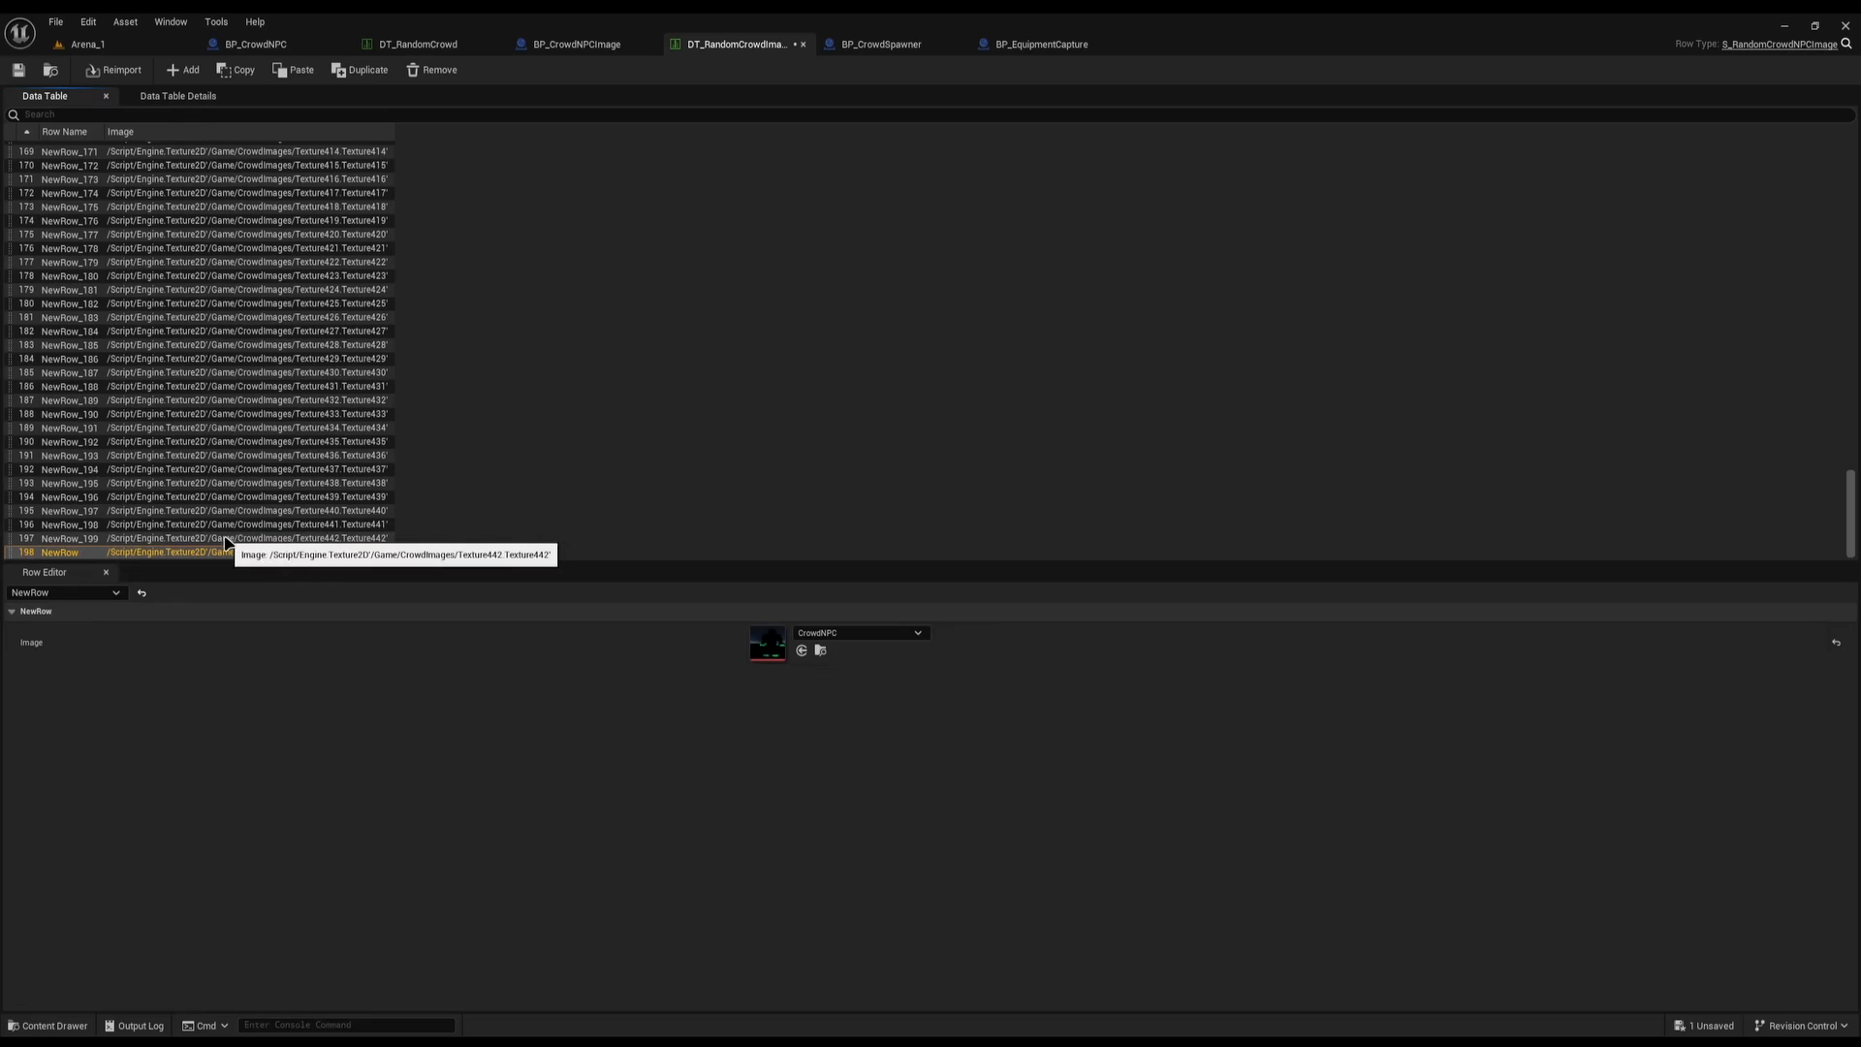
Set the image of the data table's NewRow entry to CrowdNPC1 and save the table
{"action": "left_click", "coordinate": [840, 612]}
{"action": "left_click", "coordinate": [829, 615]}
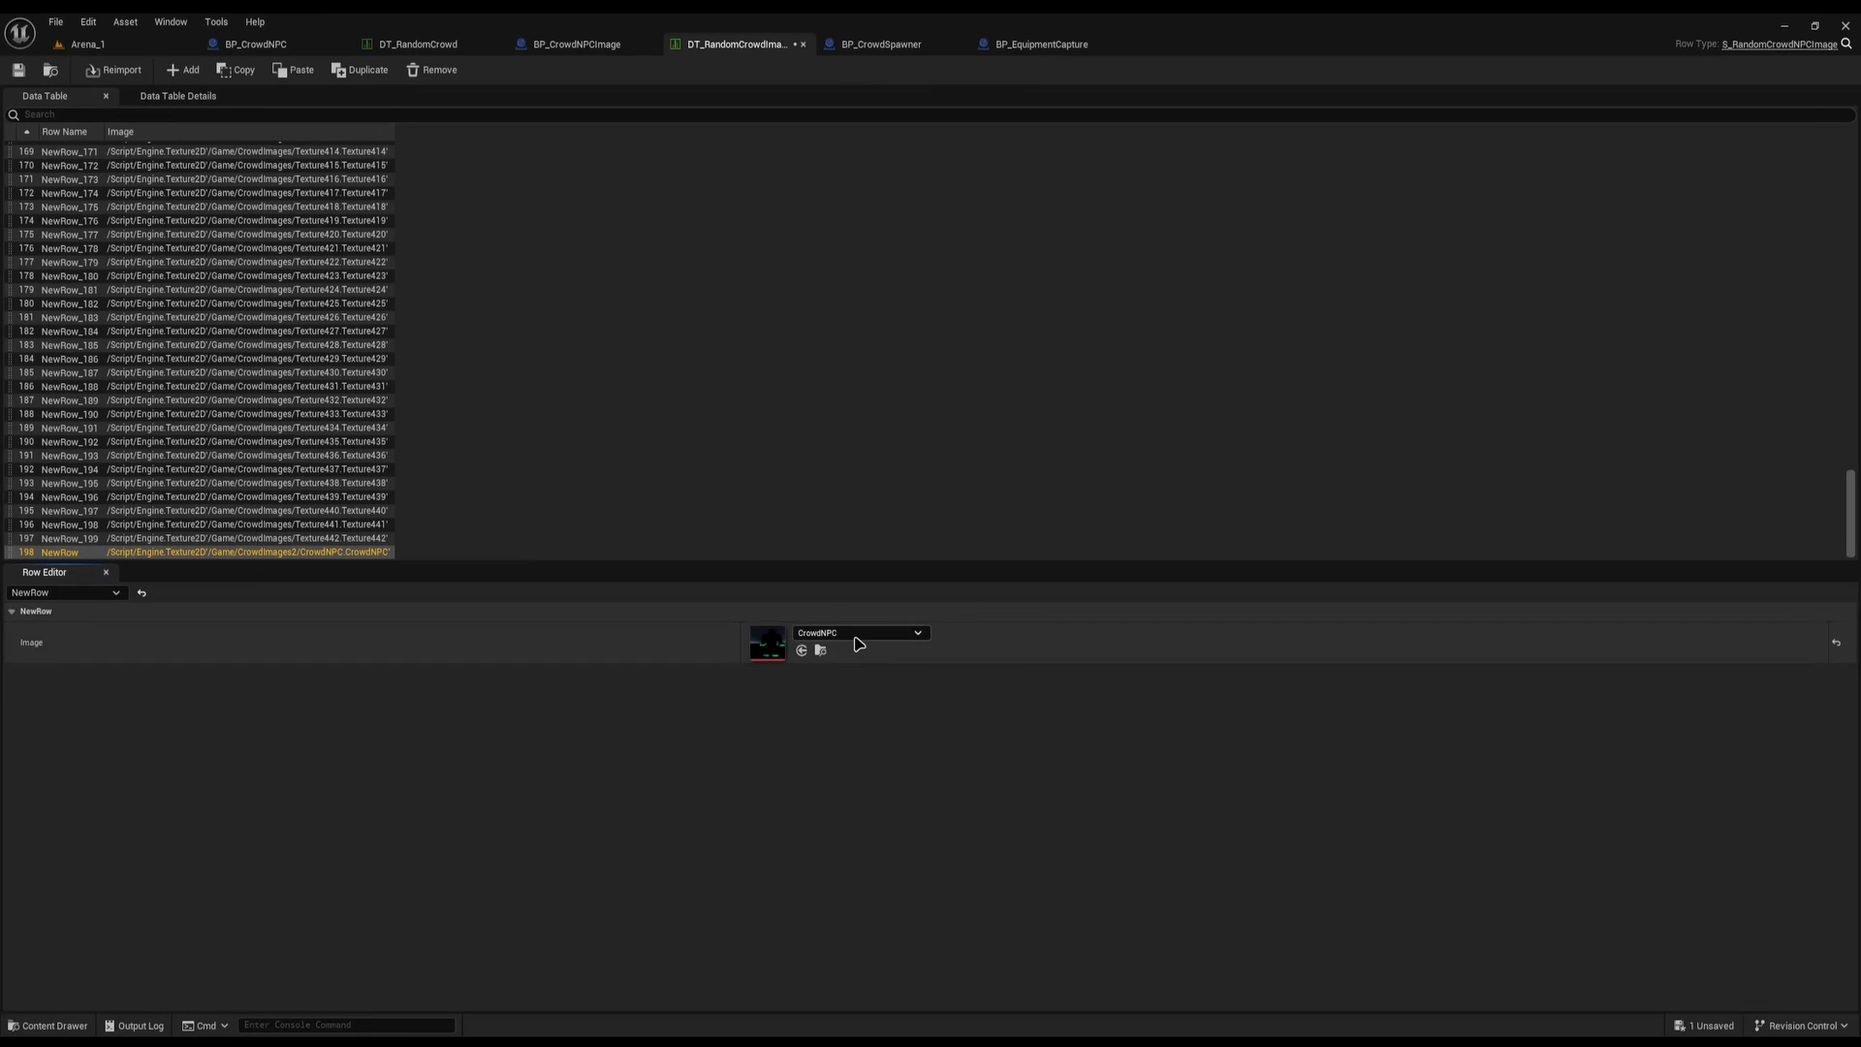
{"action": "left_click", "coordinate": [855, 635]}
{"action": "type", "text": "crowd"}
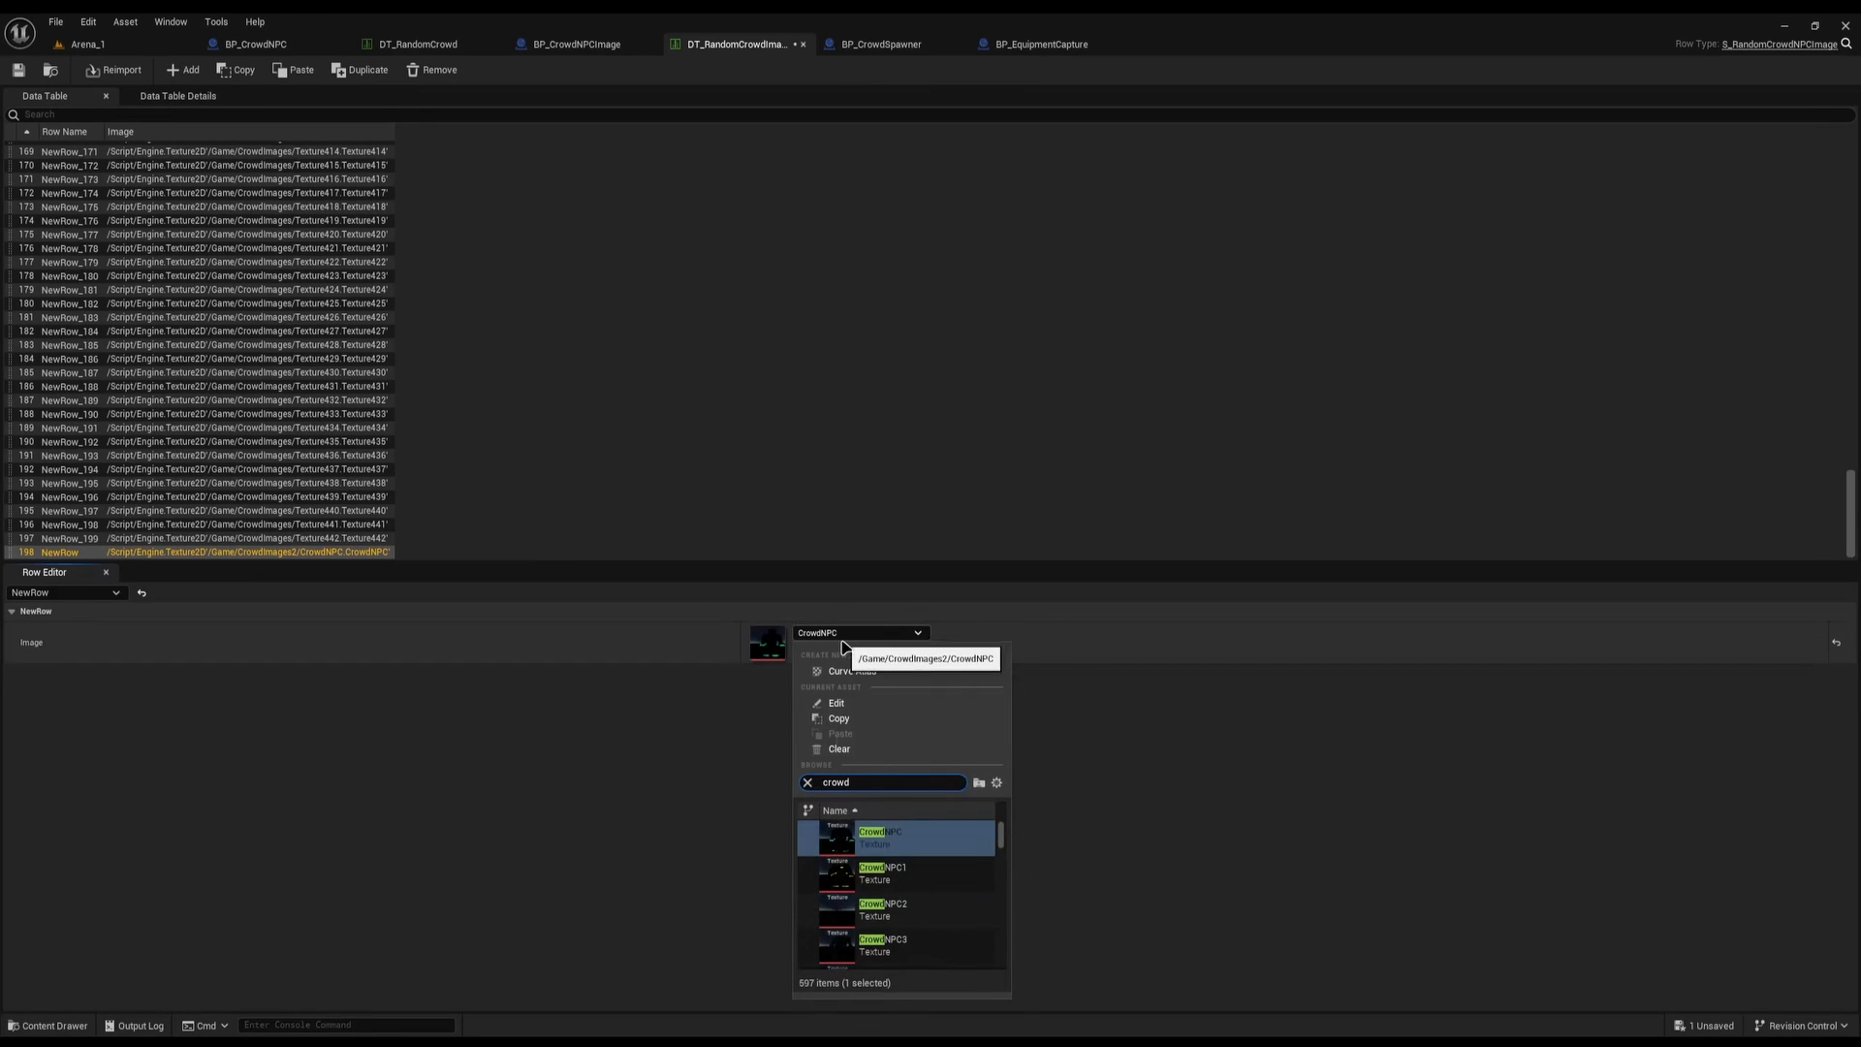
{"action": "left_click", "coordinate": [921, 878]}
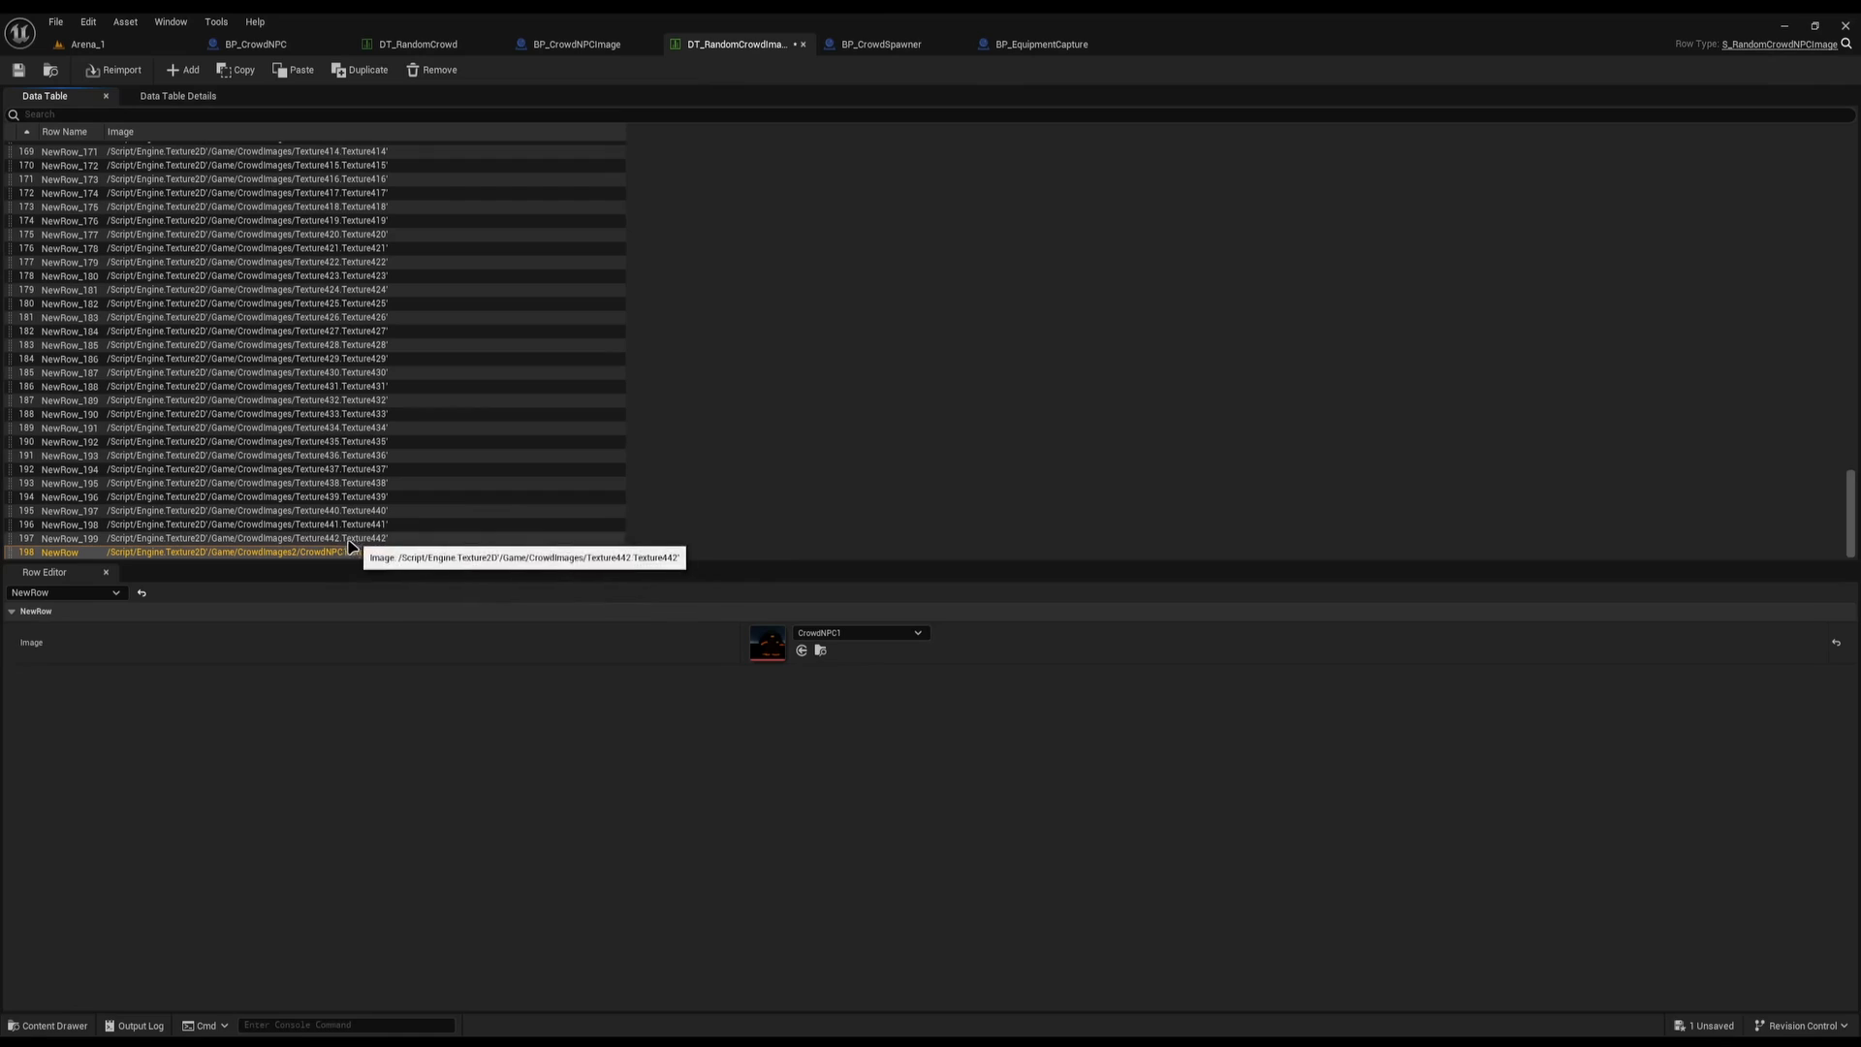
{"action": "left_click", "coordinate": [398, 538]}
{"action": "key", "text": "ctrl+s"}
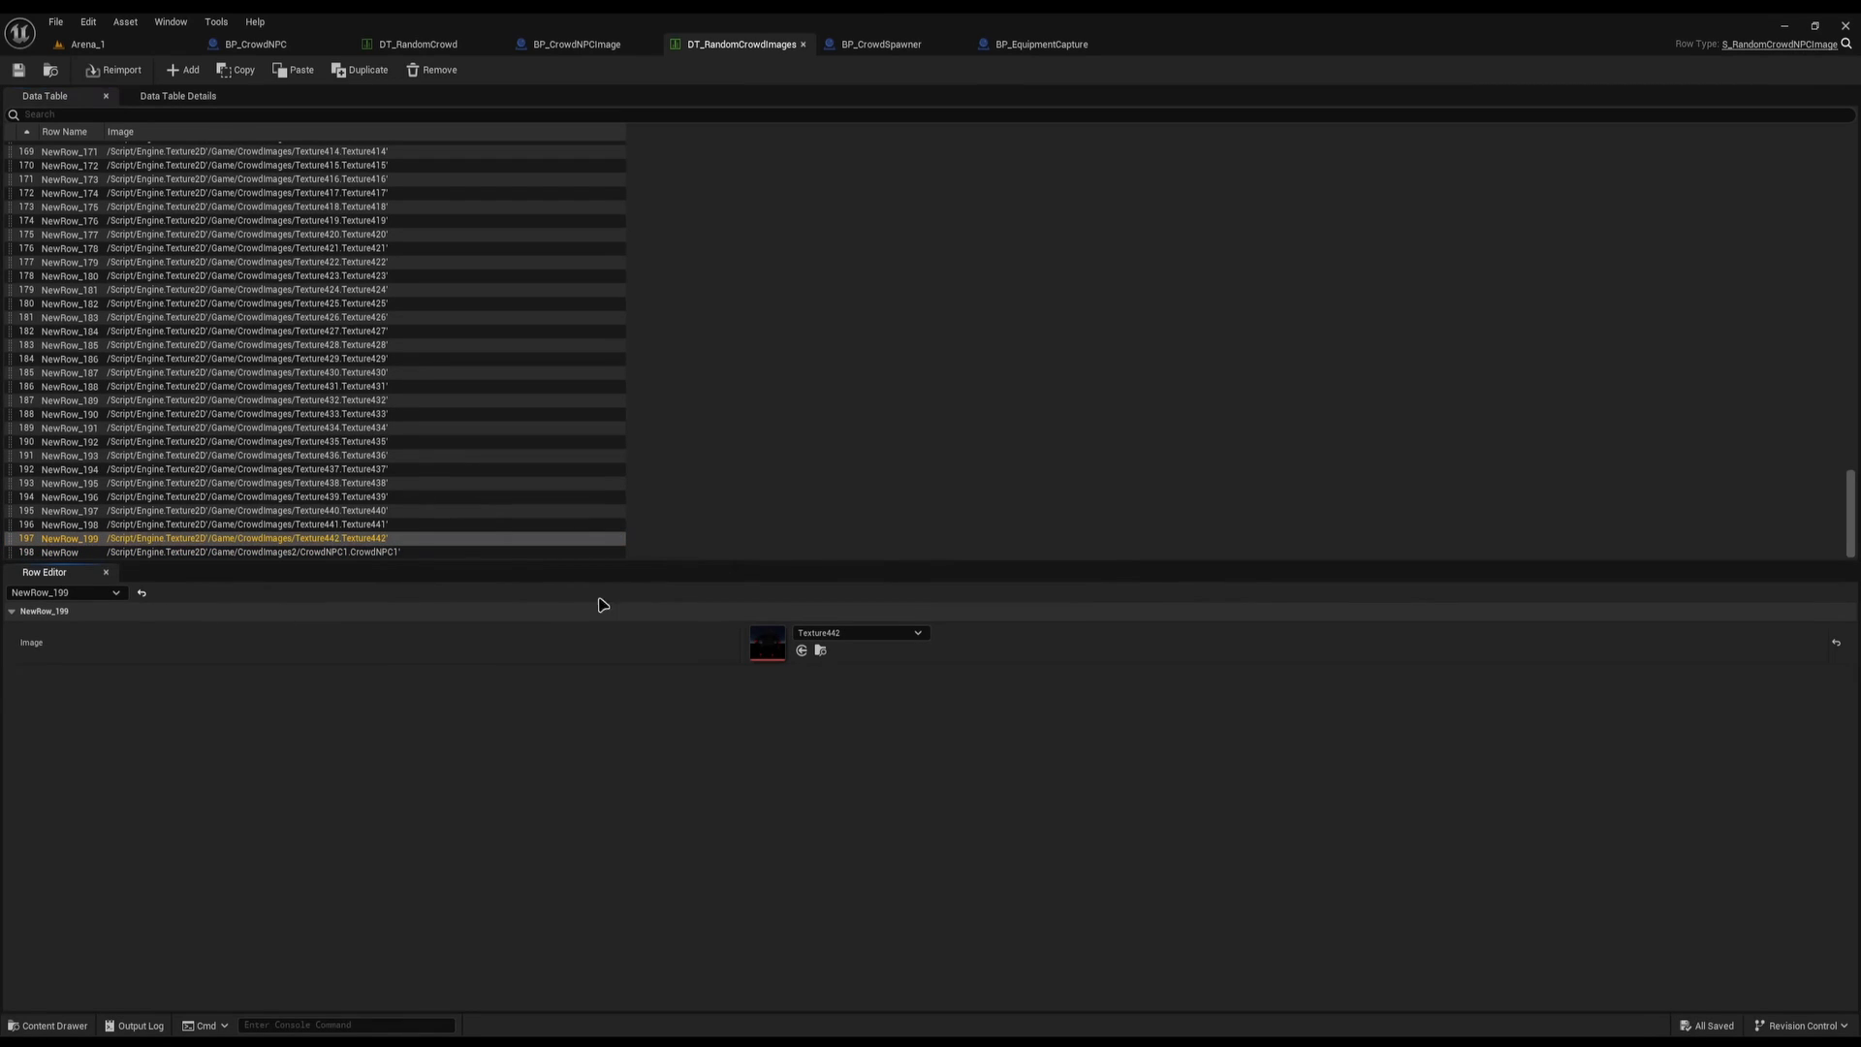
Locate DT_RandomCrowdImages in the DataTables folder and export it as data.csv to the Downloads folder
{"action": "left_click", "coordinate": [344, 555]}
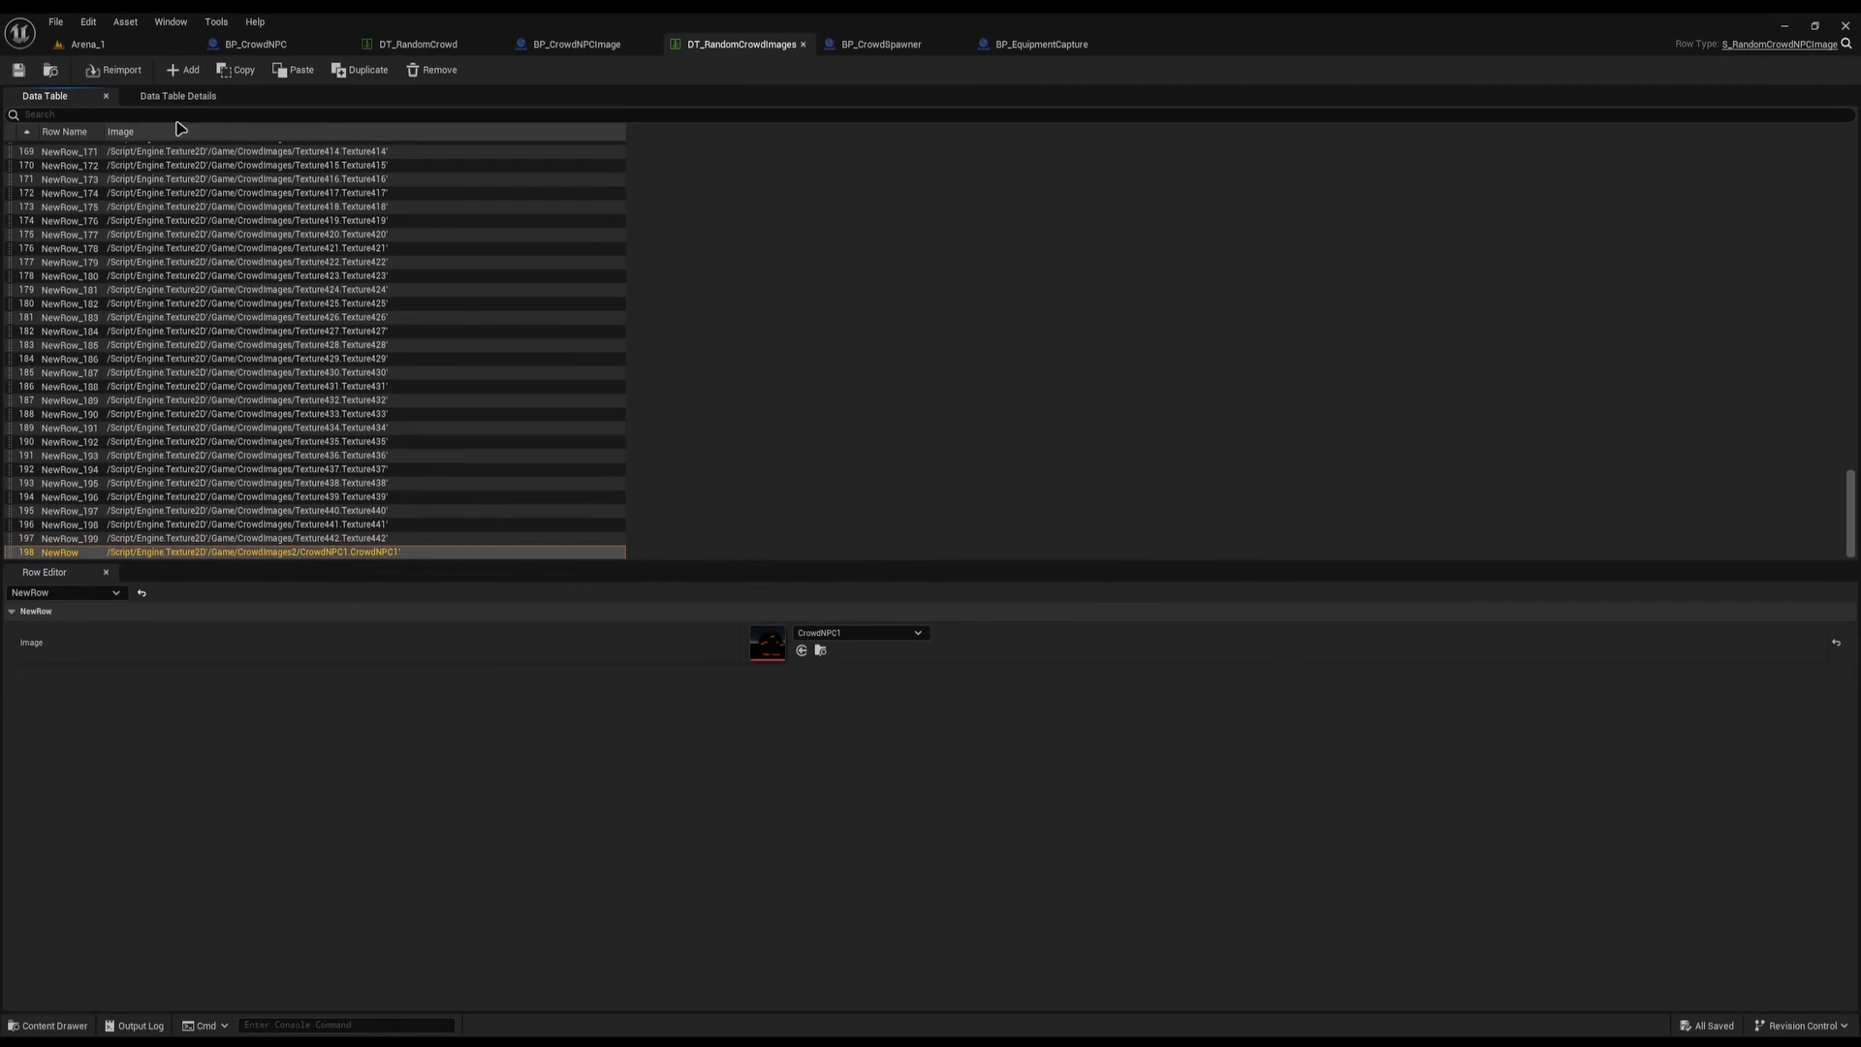
{"action": "left_click", "coordinate": [821, 650]}
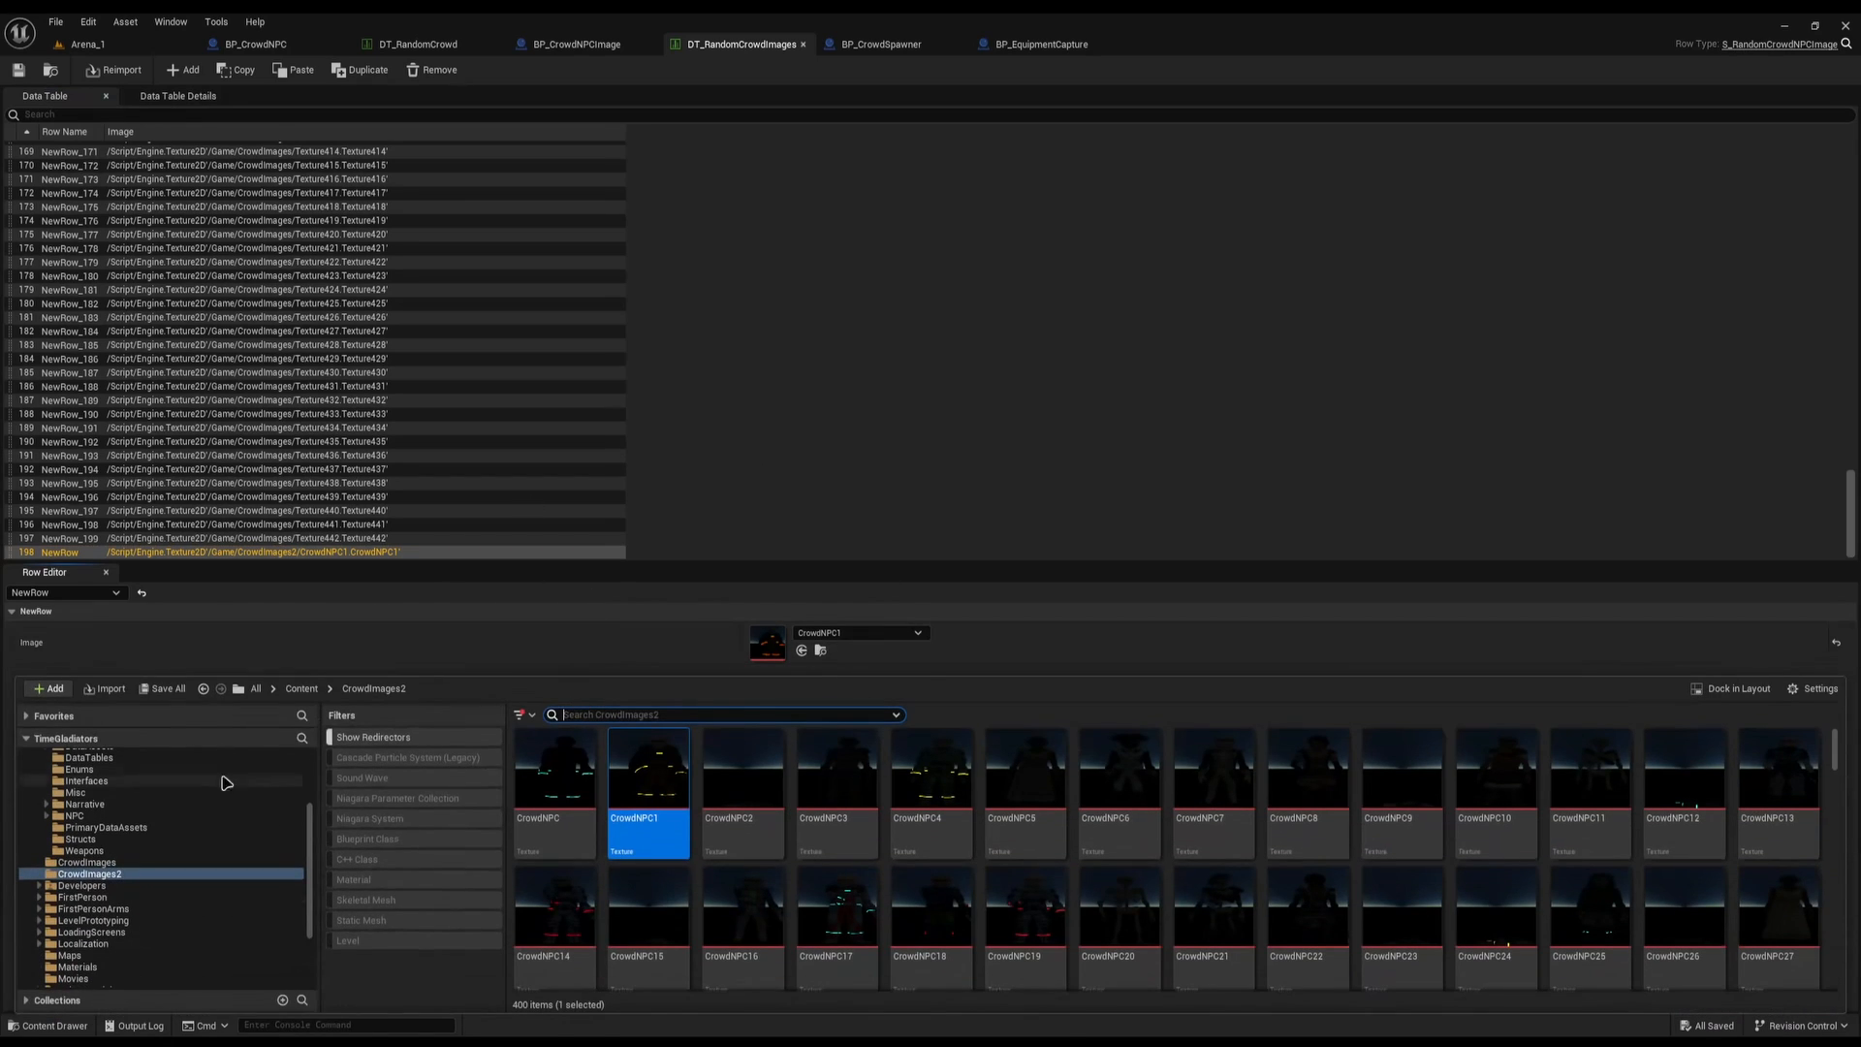
{"action": "key", "text": "ctrl+b"}
{"action": "right_click", "coordinate": [743, 782]}
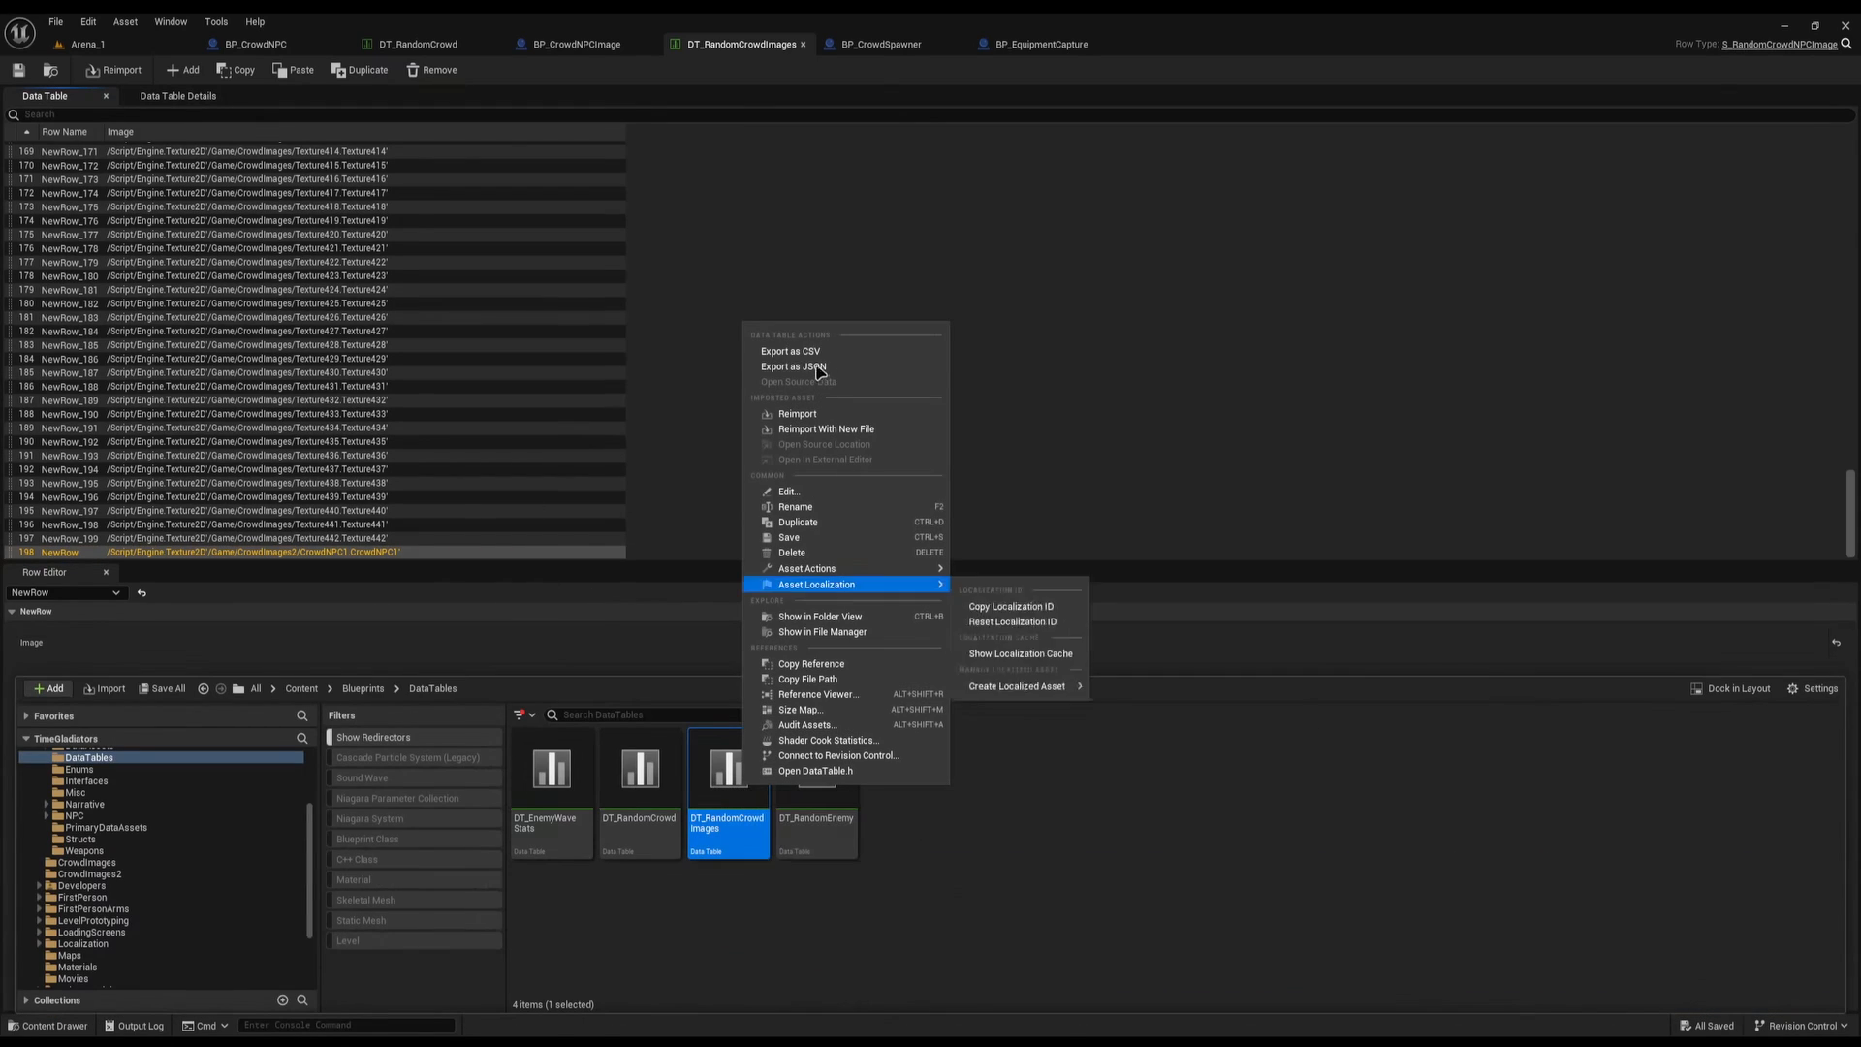
{"action": "left_click", "coordinate": [787, 352]}
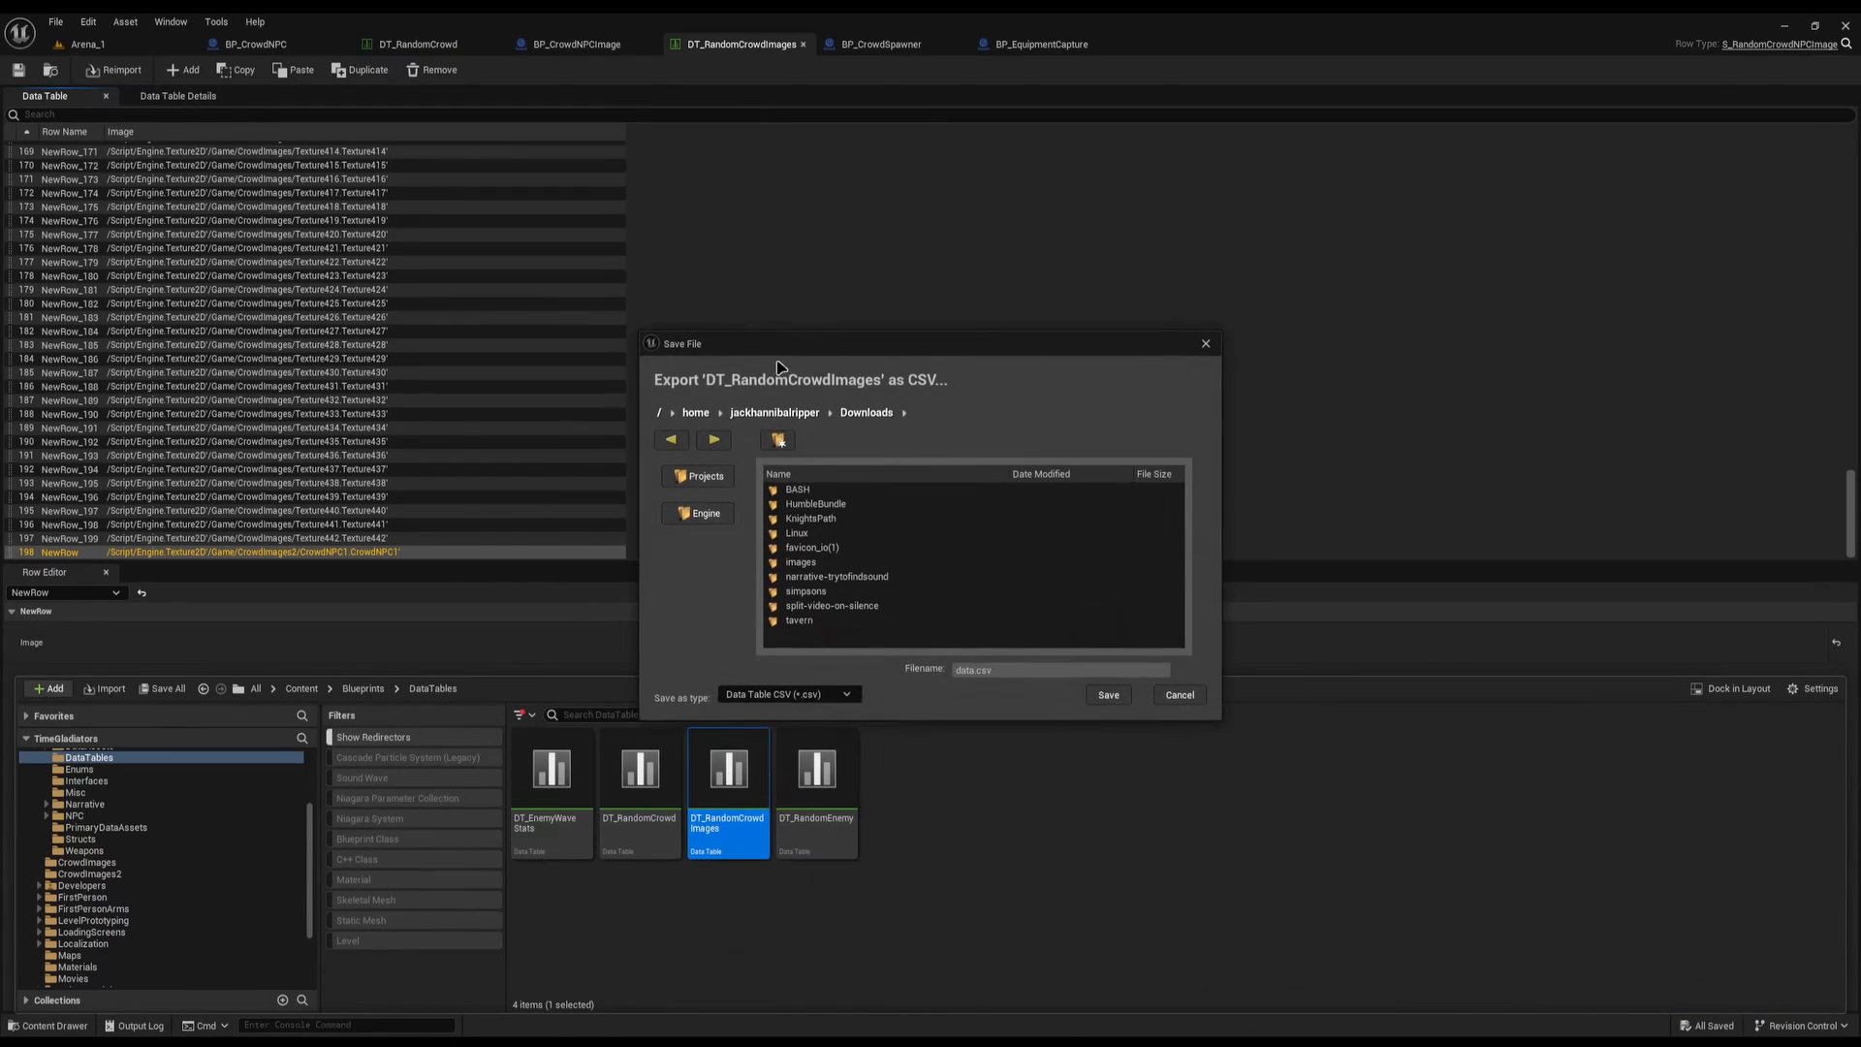
{"action": "left_click", "coordinate": [1109, 696]}
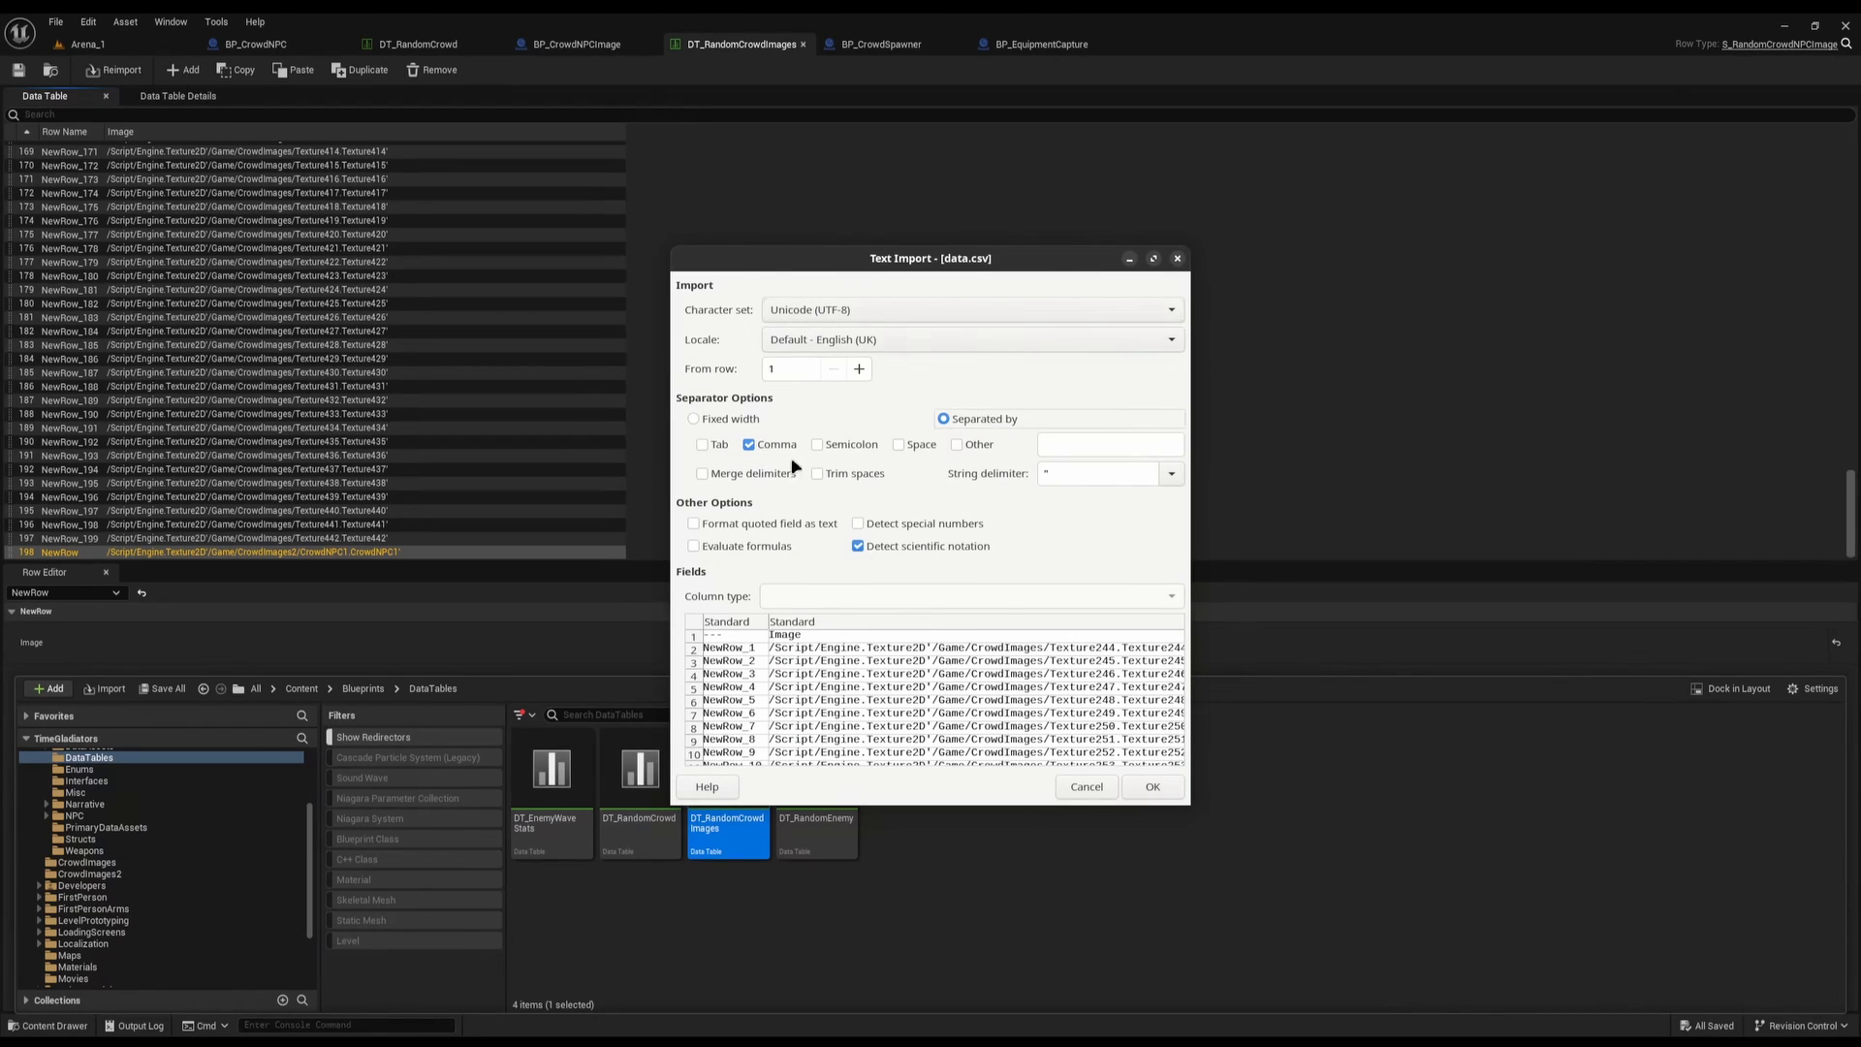
Import data.csv into LibreOffice Calc as comma-separated UTF-8 text and widen column B to fit the CrowdNPC1 path in the last row
{"action": "left_click", "coordinate": [1136, 792]}
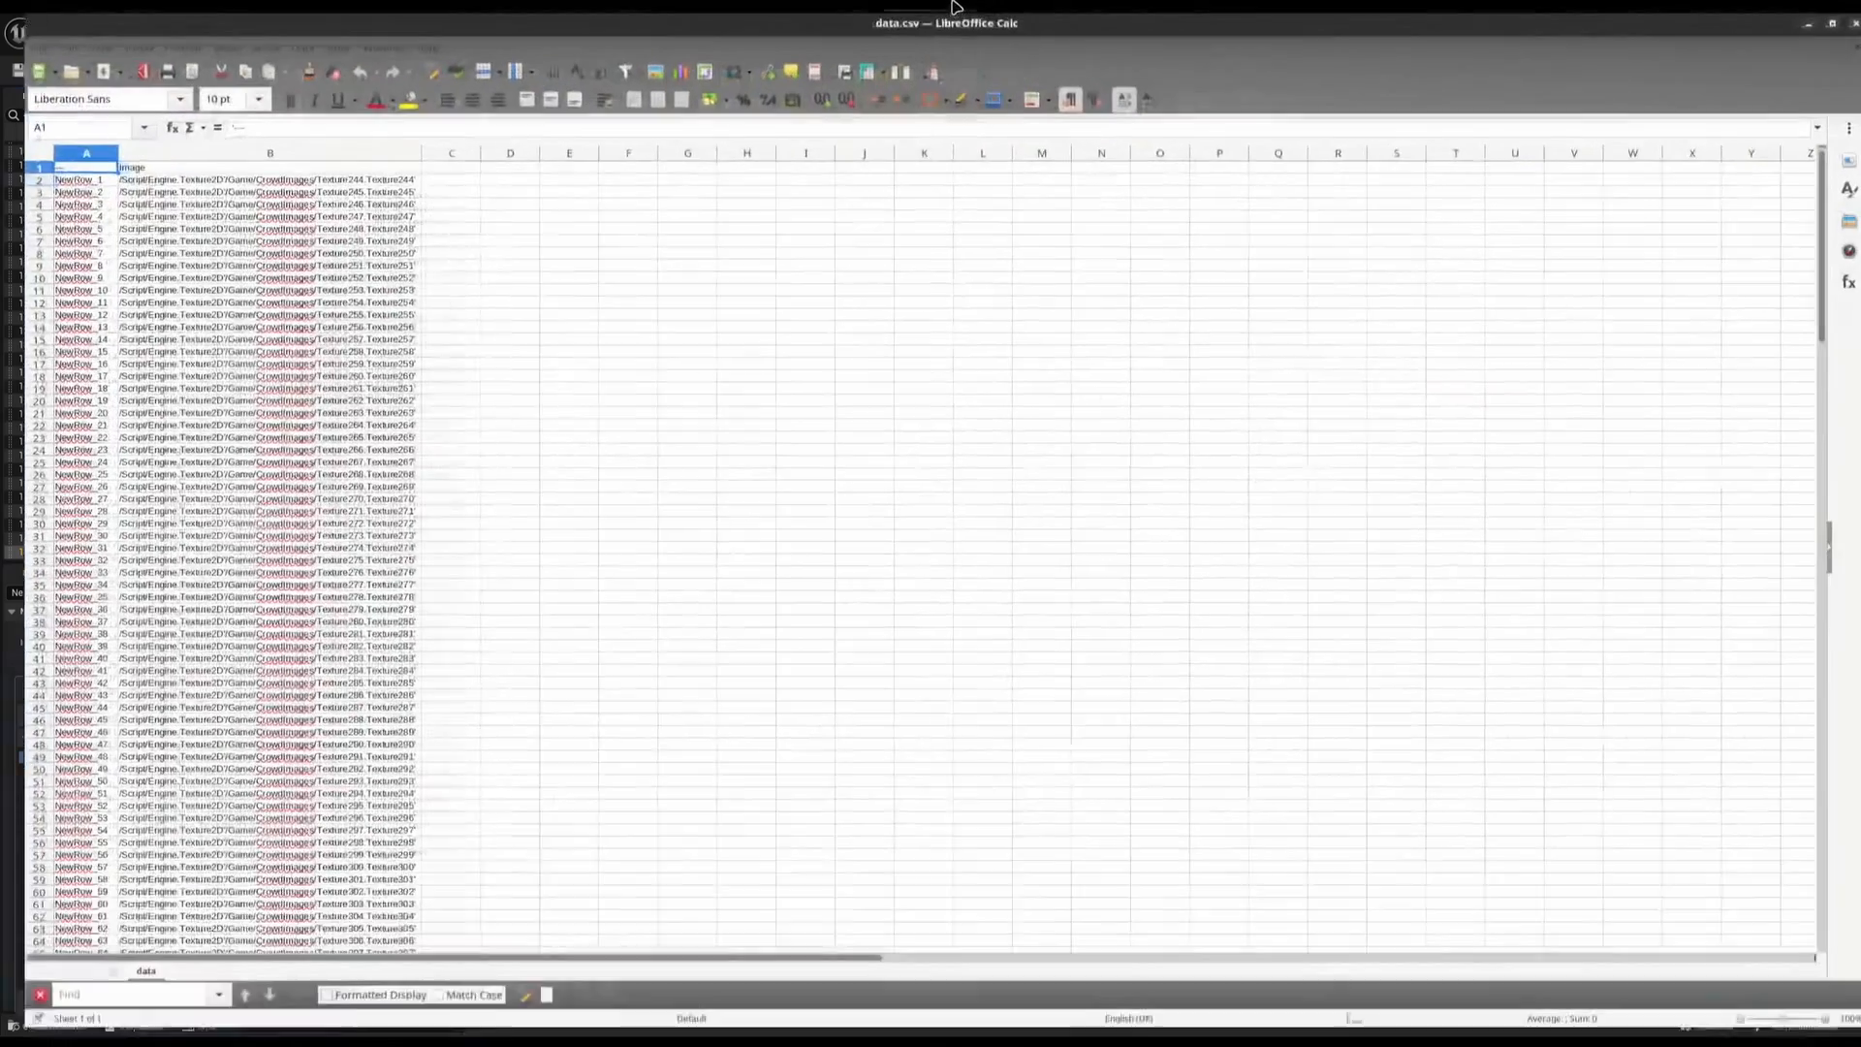
{"action": "scroll", "coordinate": [397, 336], "scroll_direction": "down", "scroll_amount": 20}
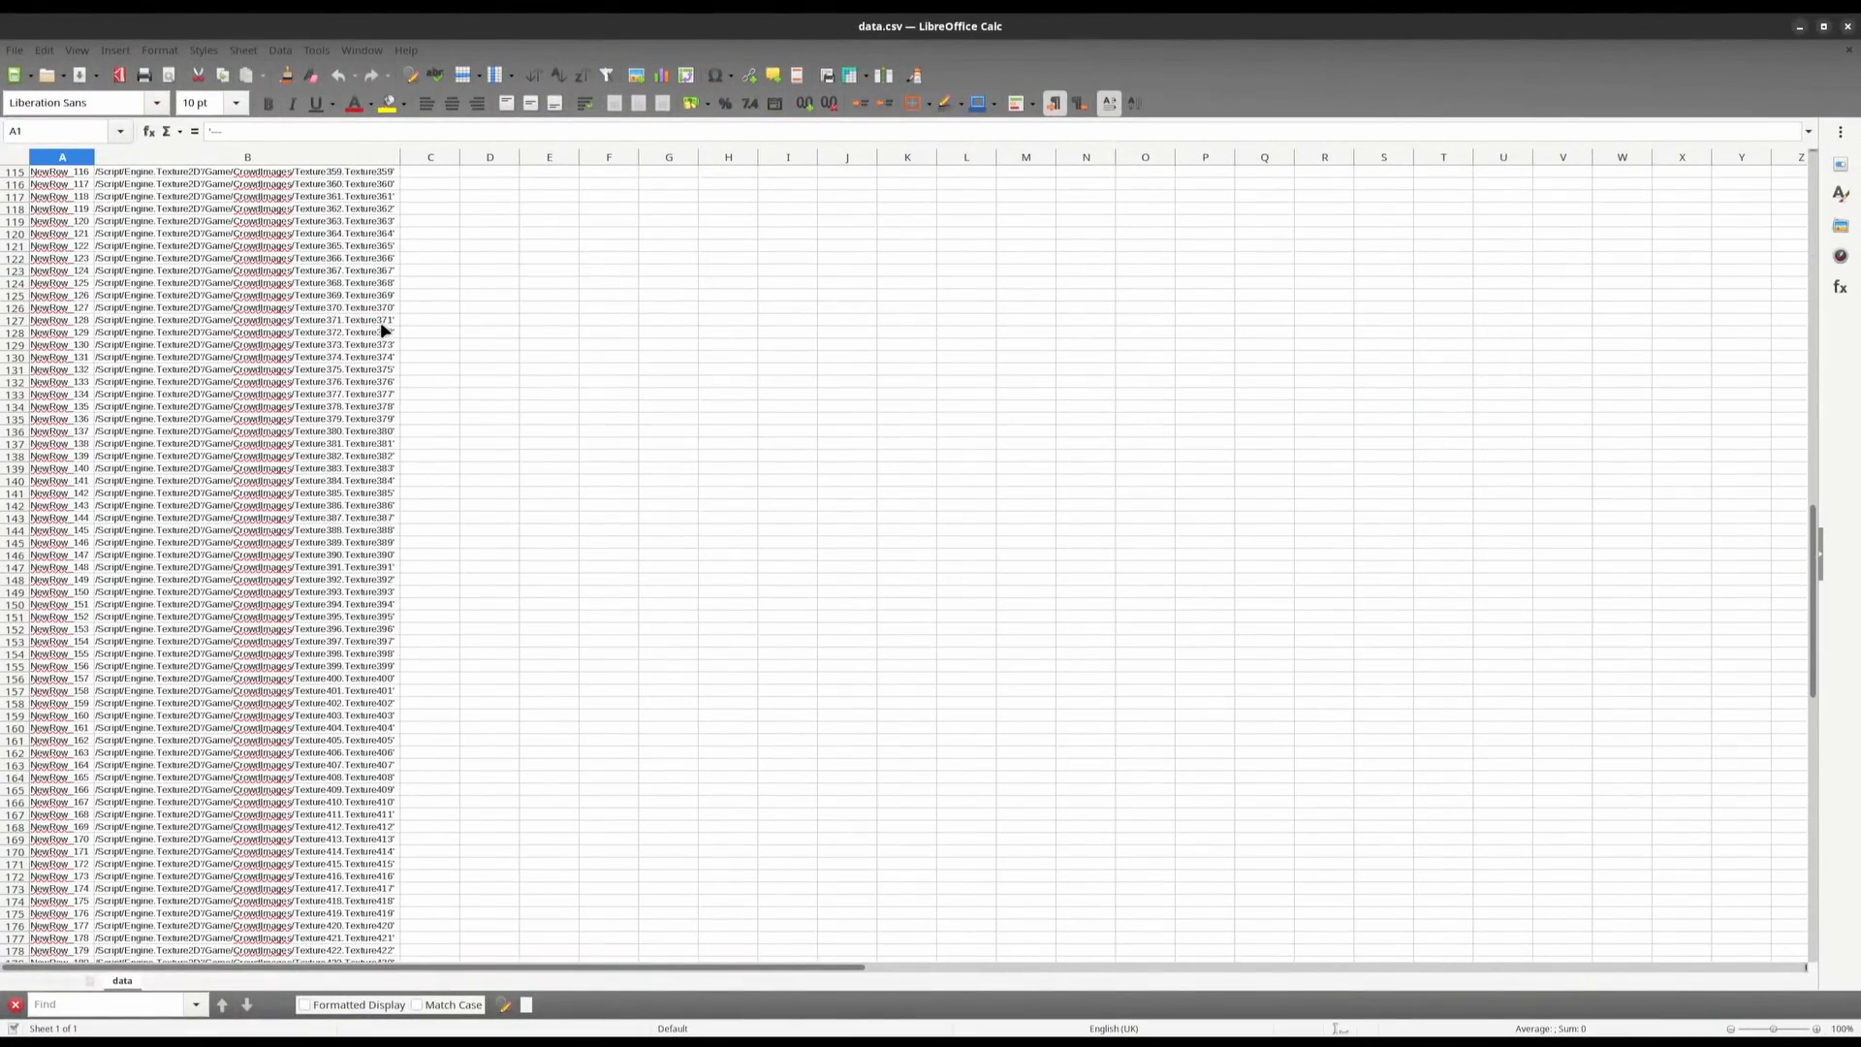
{"action": "left_click", "coordinate": [387, 580]}
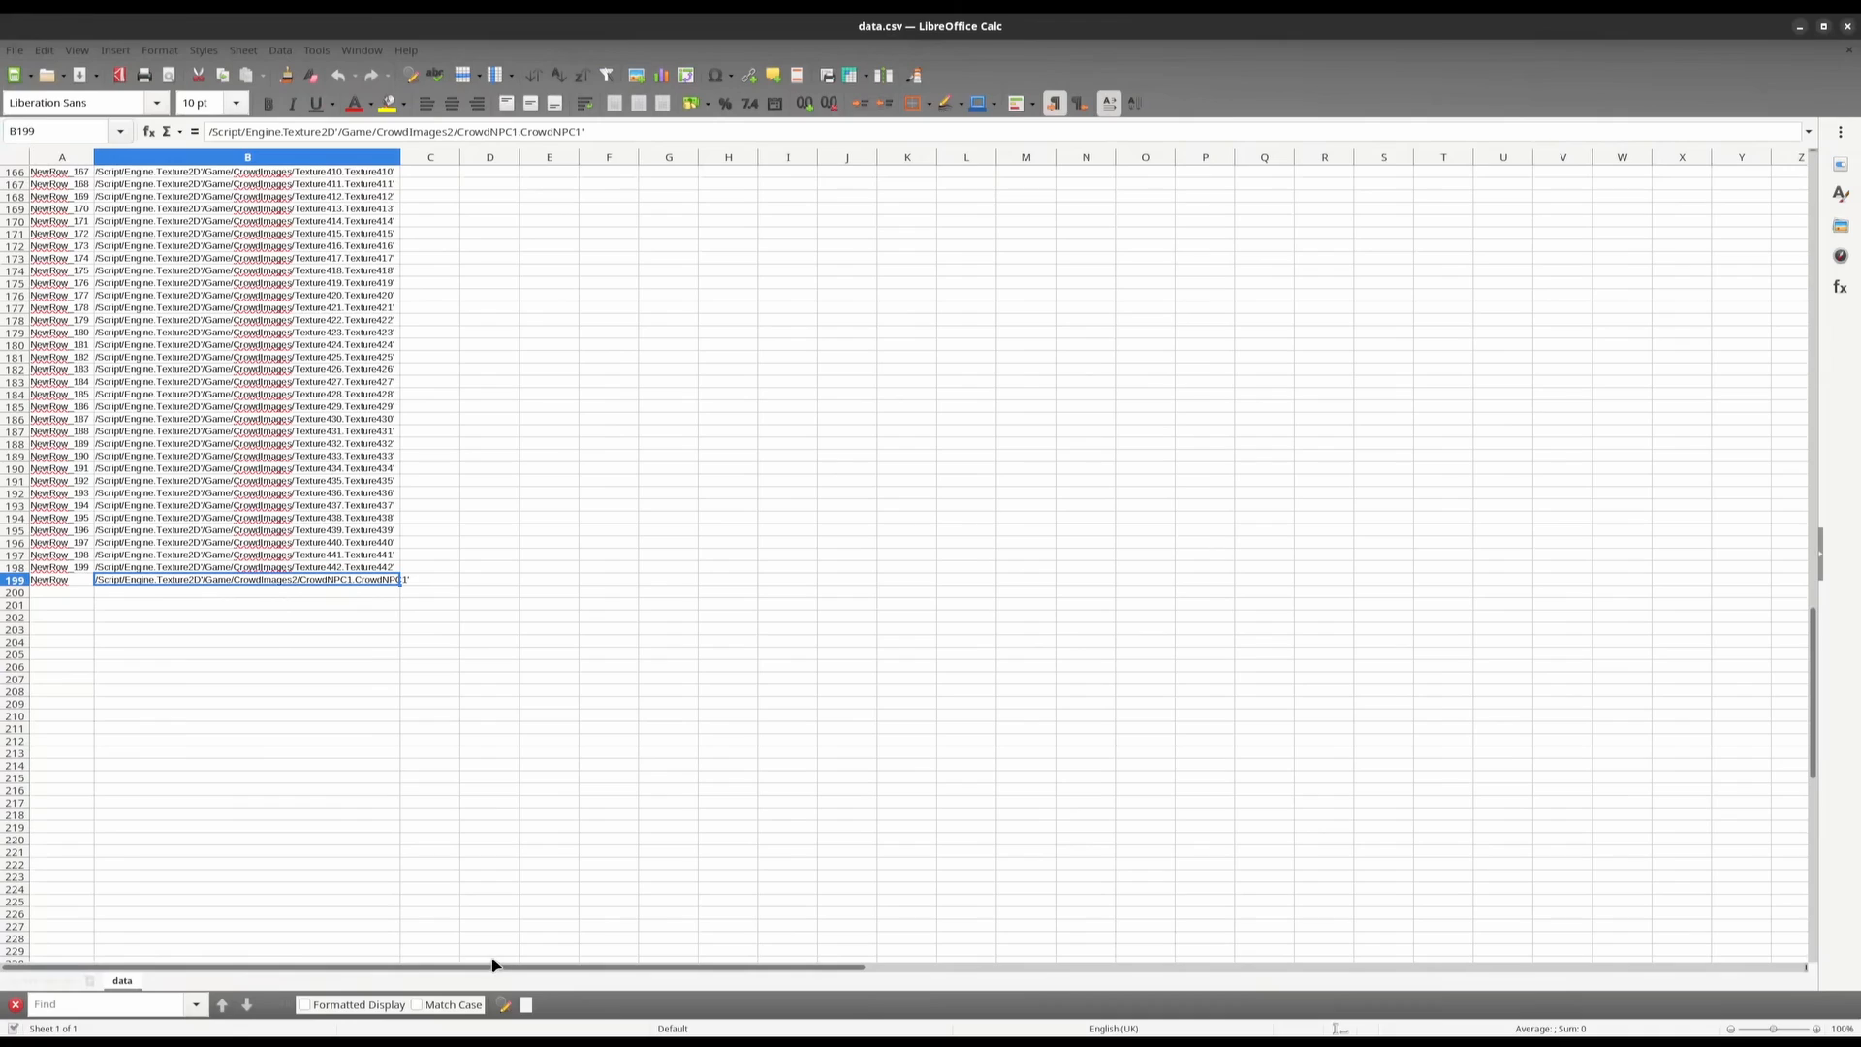
{"action": "left_click_drag", "start_coordinate": [398, 158], "coordinate": [455, 158]}
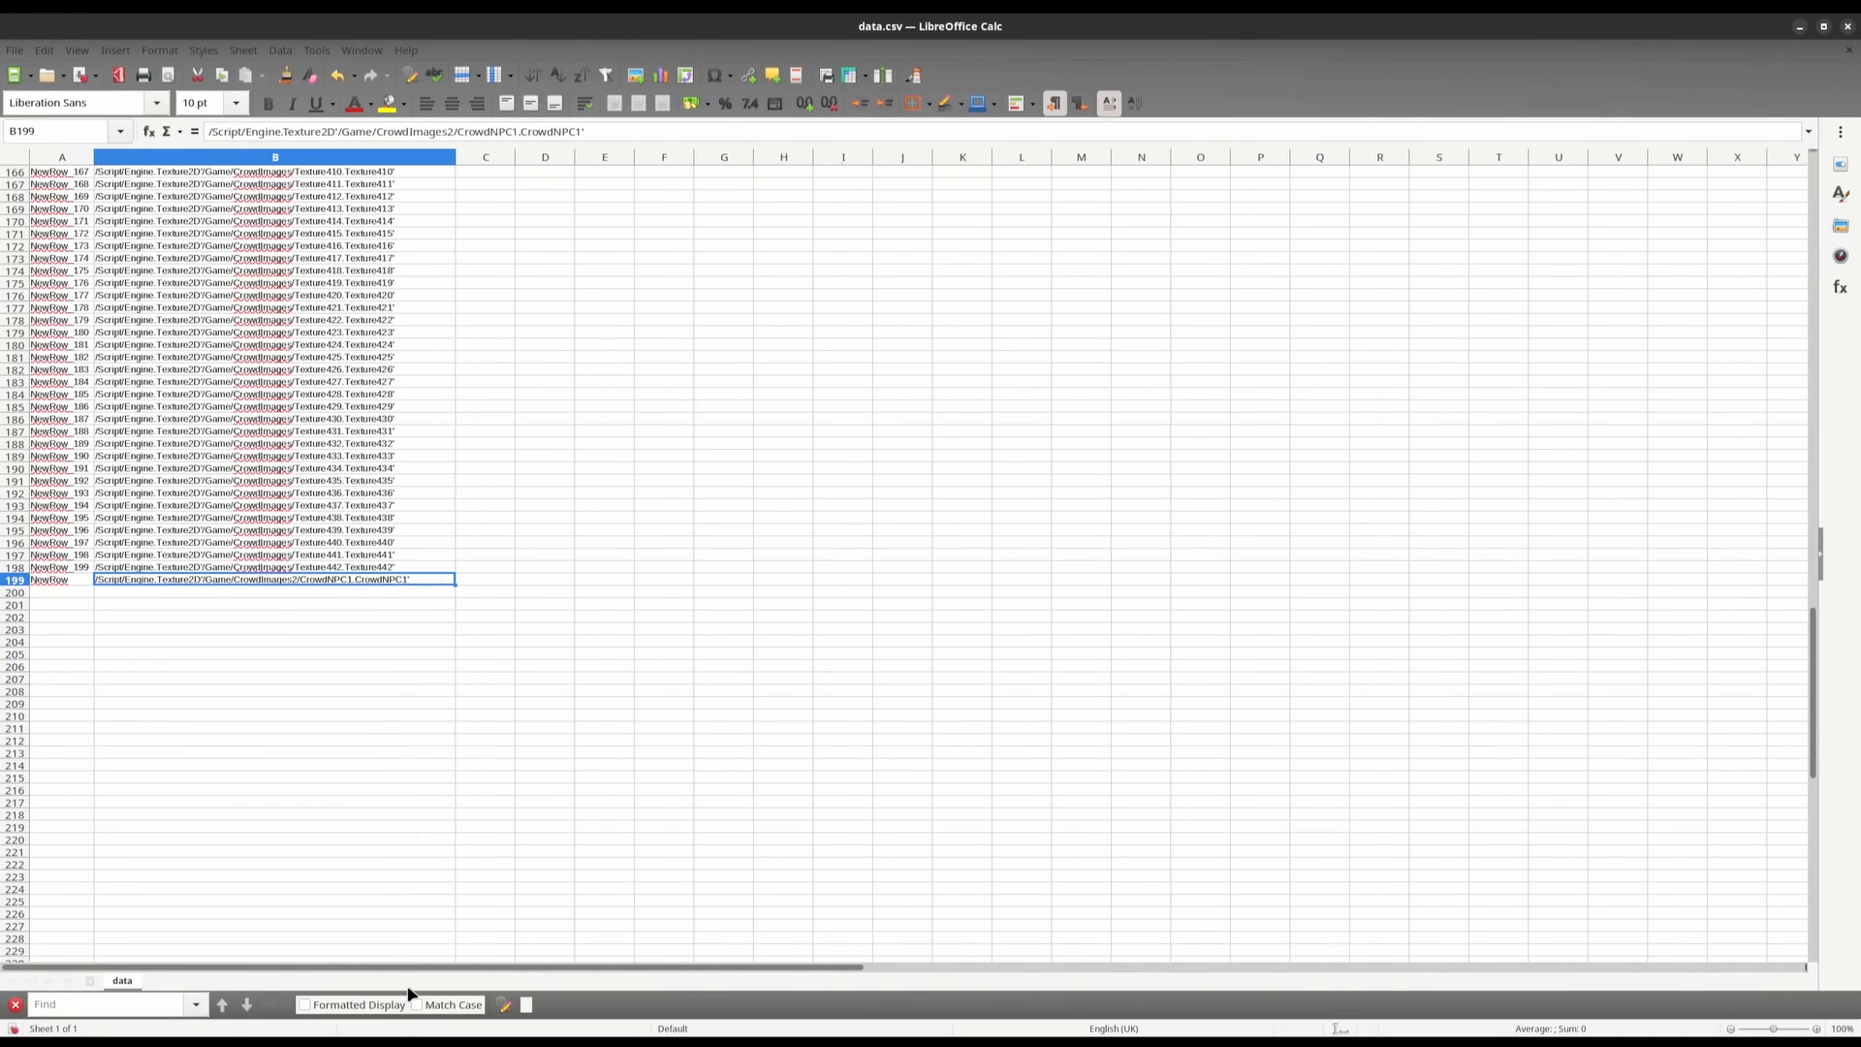
{"action": "left_click", "coordinate": [463, 589]}
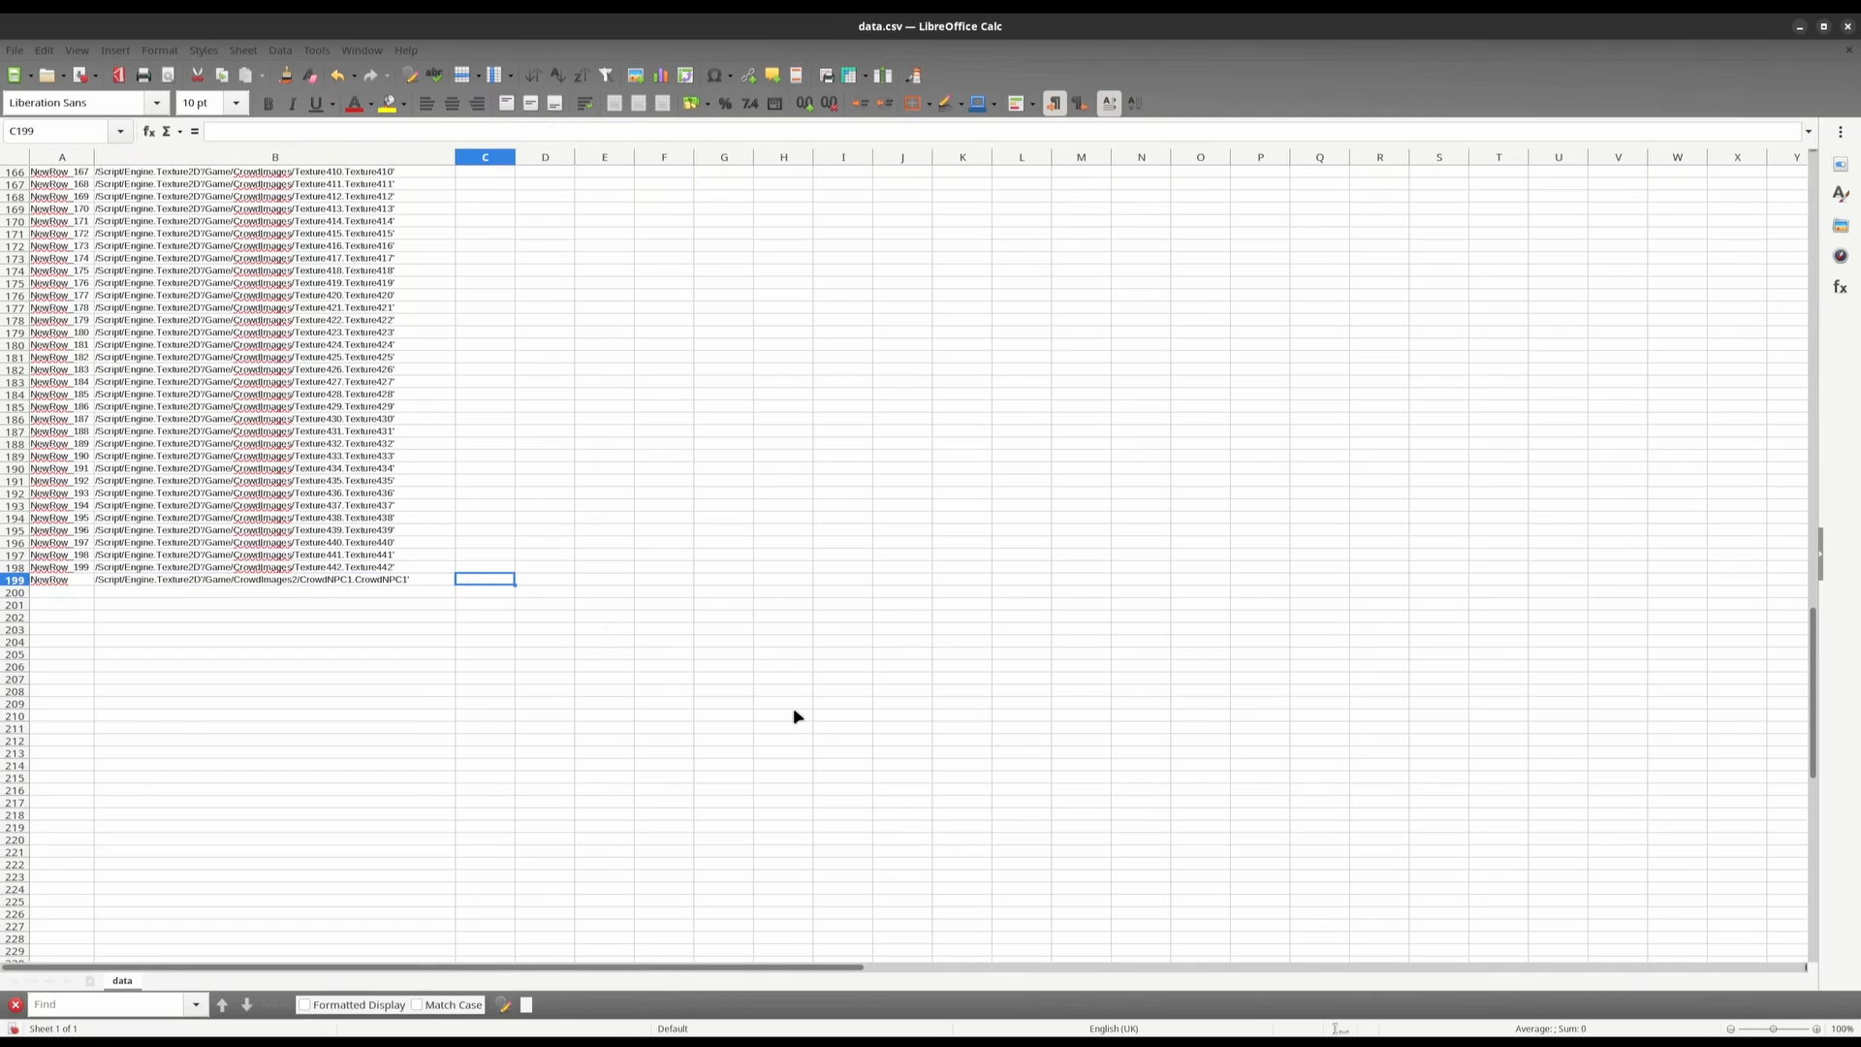
Switch to Unreal Editor and check the first and last numbered textures in the CrowdImages2 folder
{"action": "key", "text": "super"}
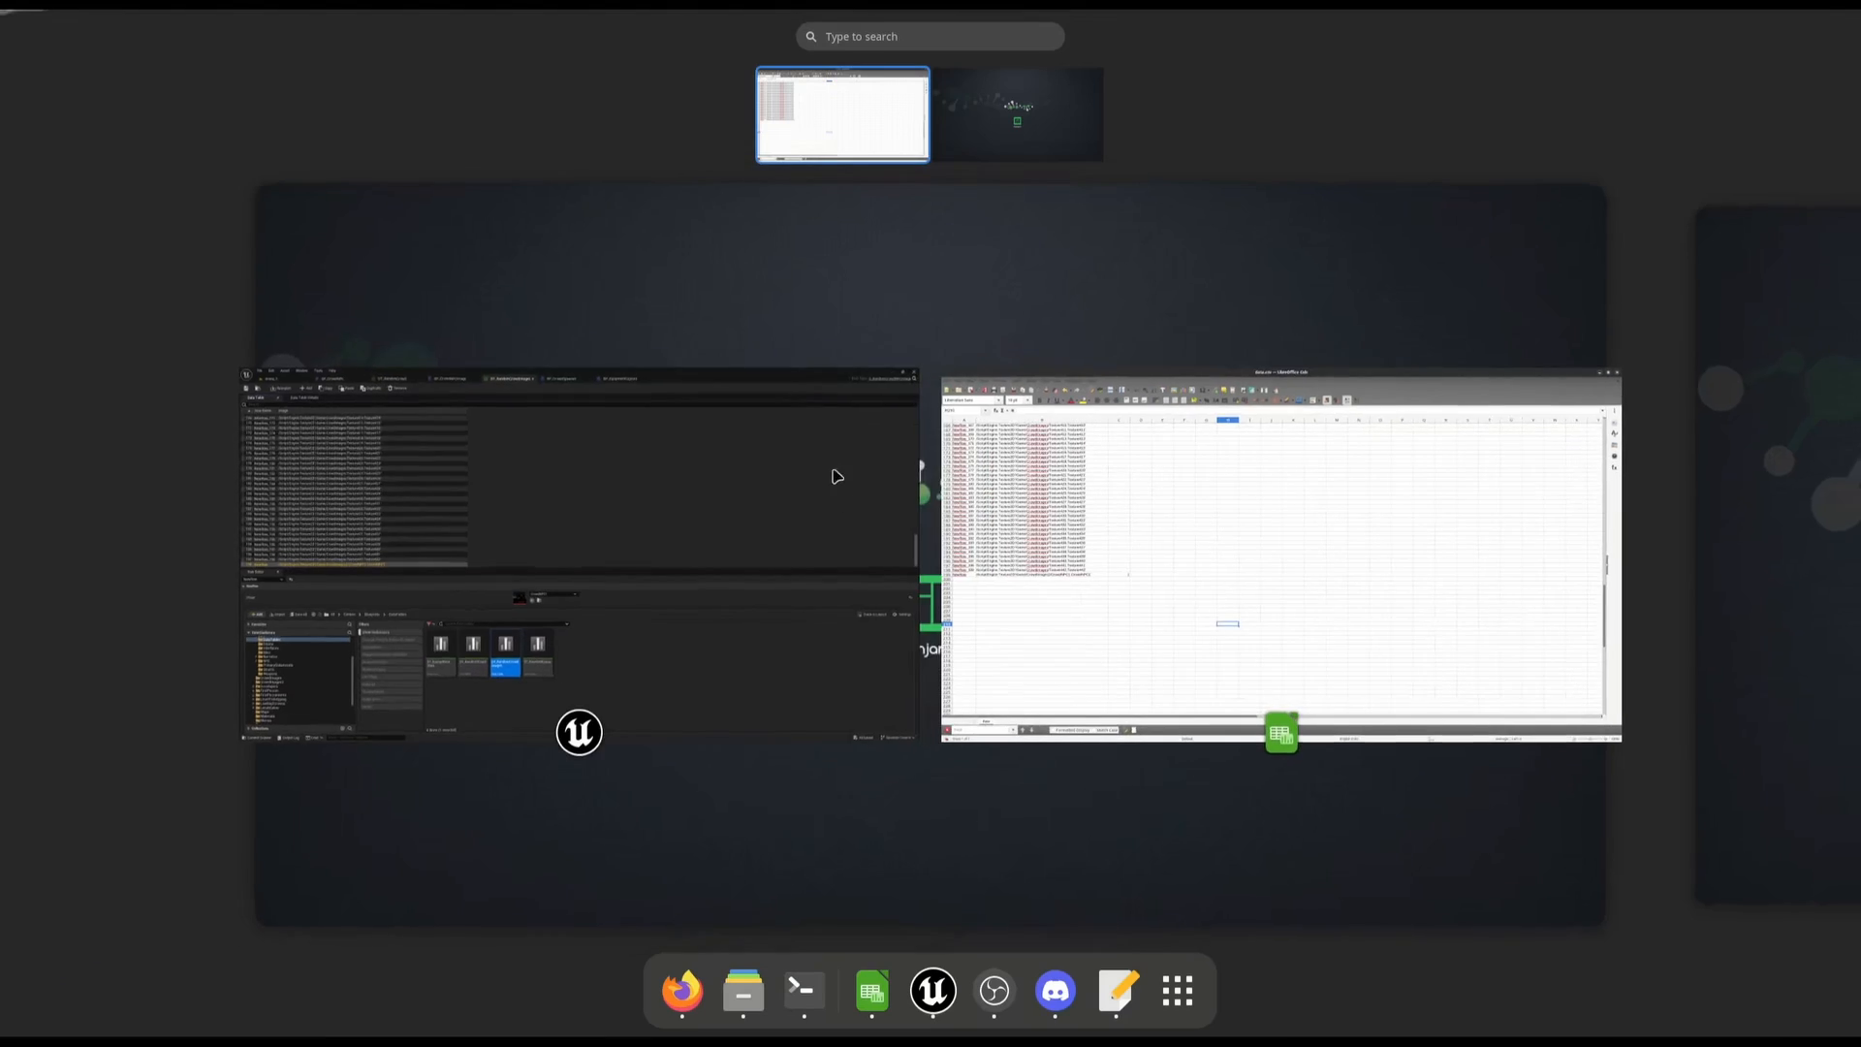
{"action": "left_click", "coordinate": [831, 474]}
{"action": "left_click", "coordinate": [90, 873]}
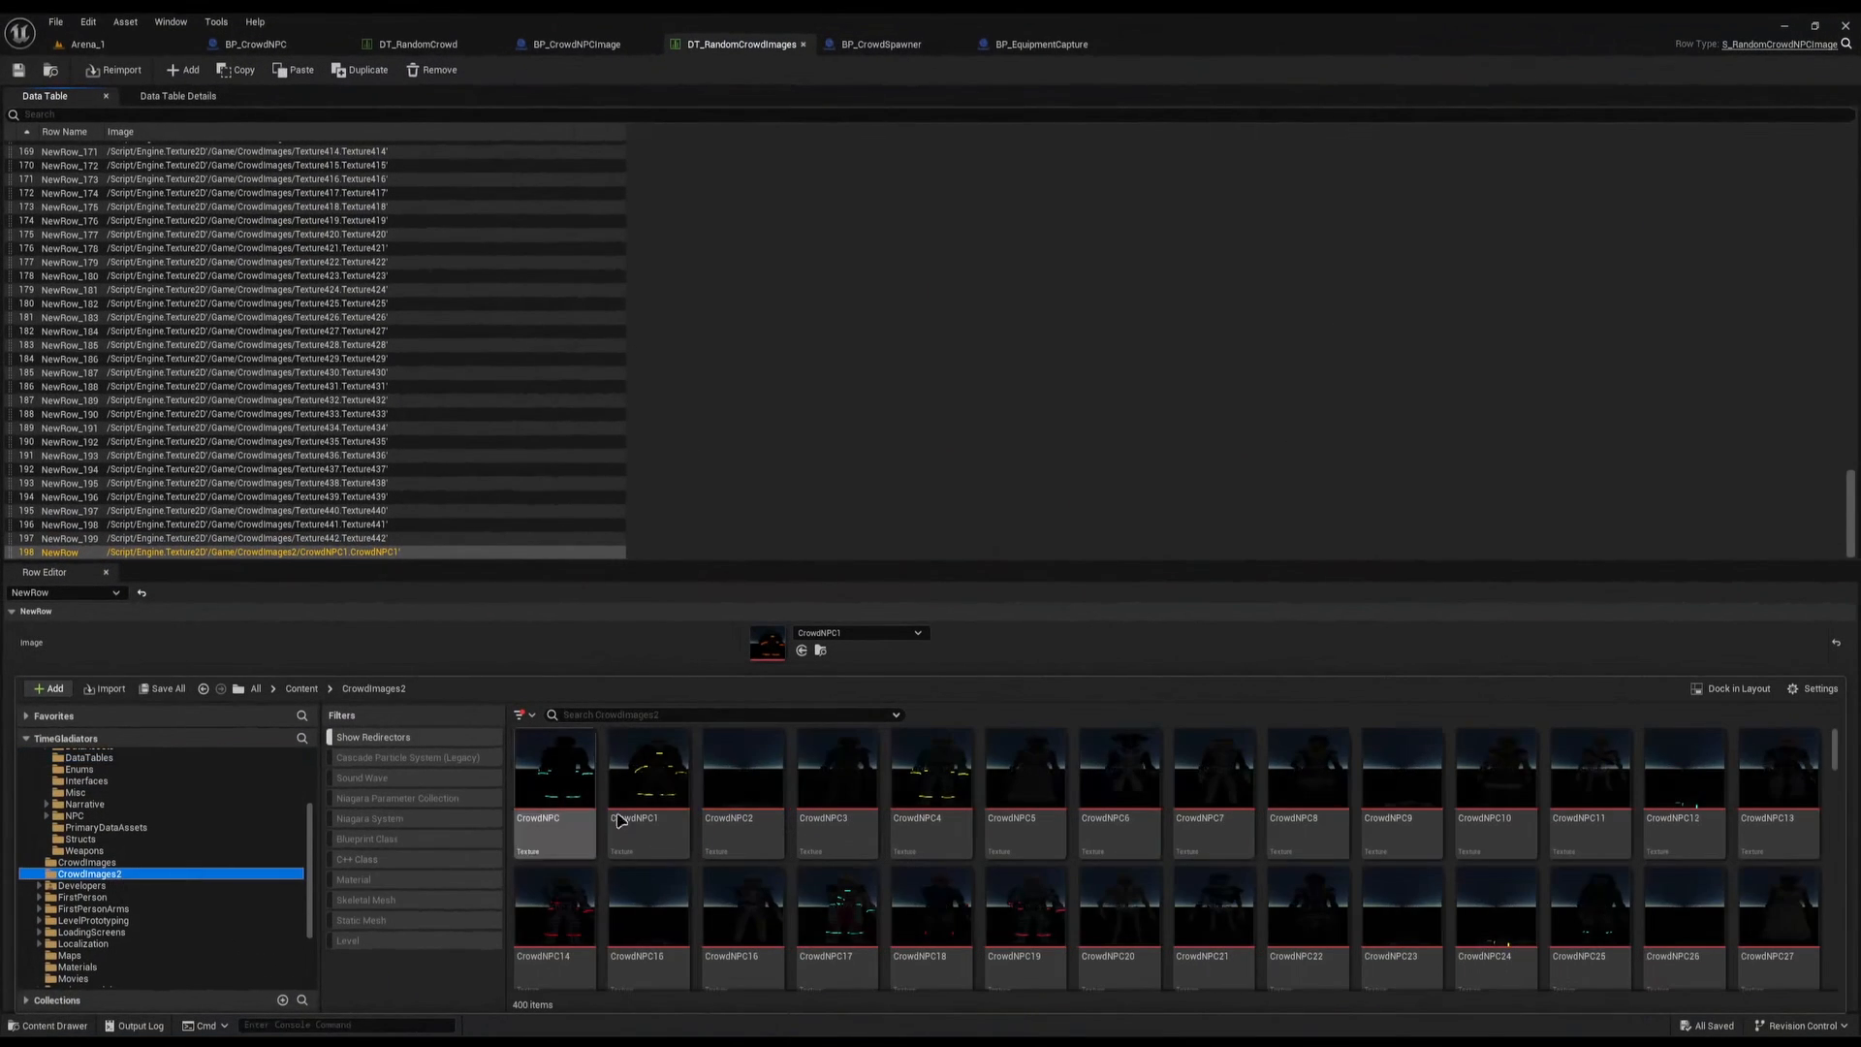
{"action": "left_click", "coordinate": [672, 830]}
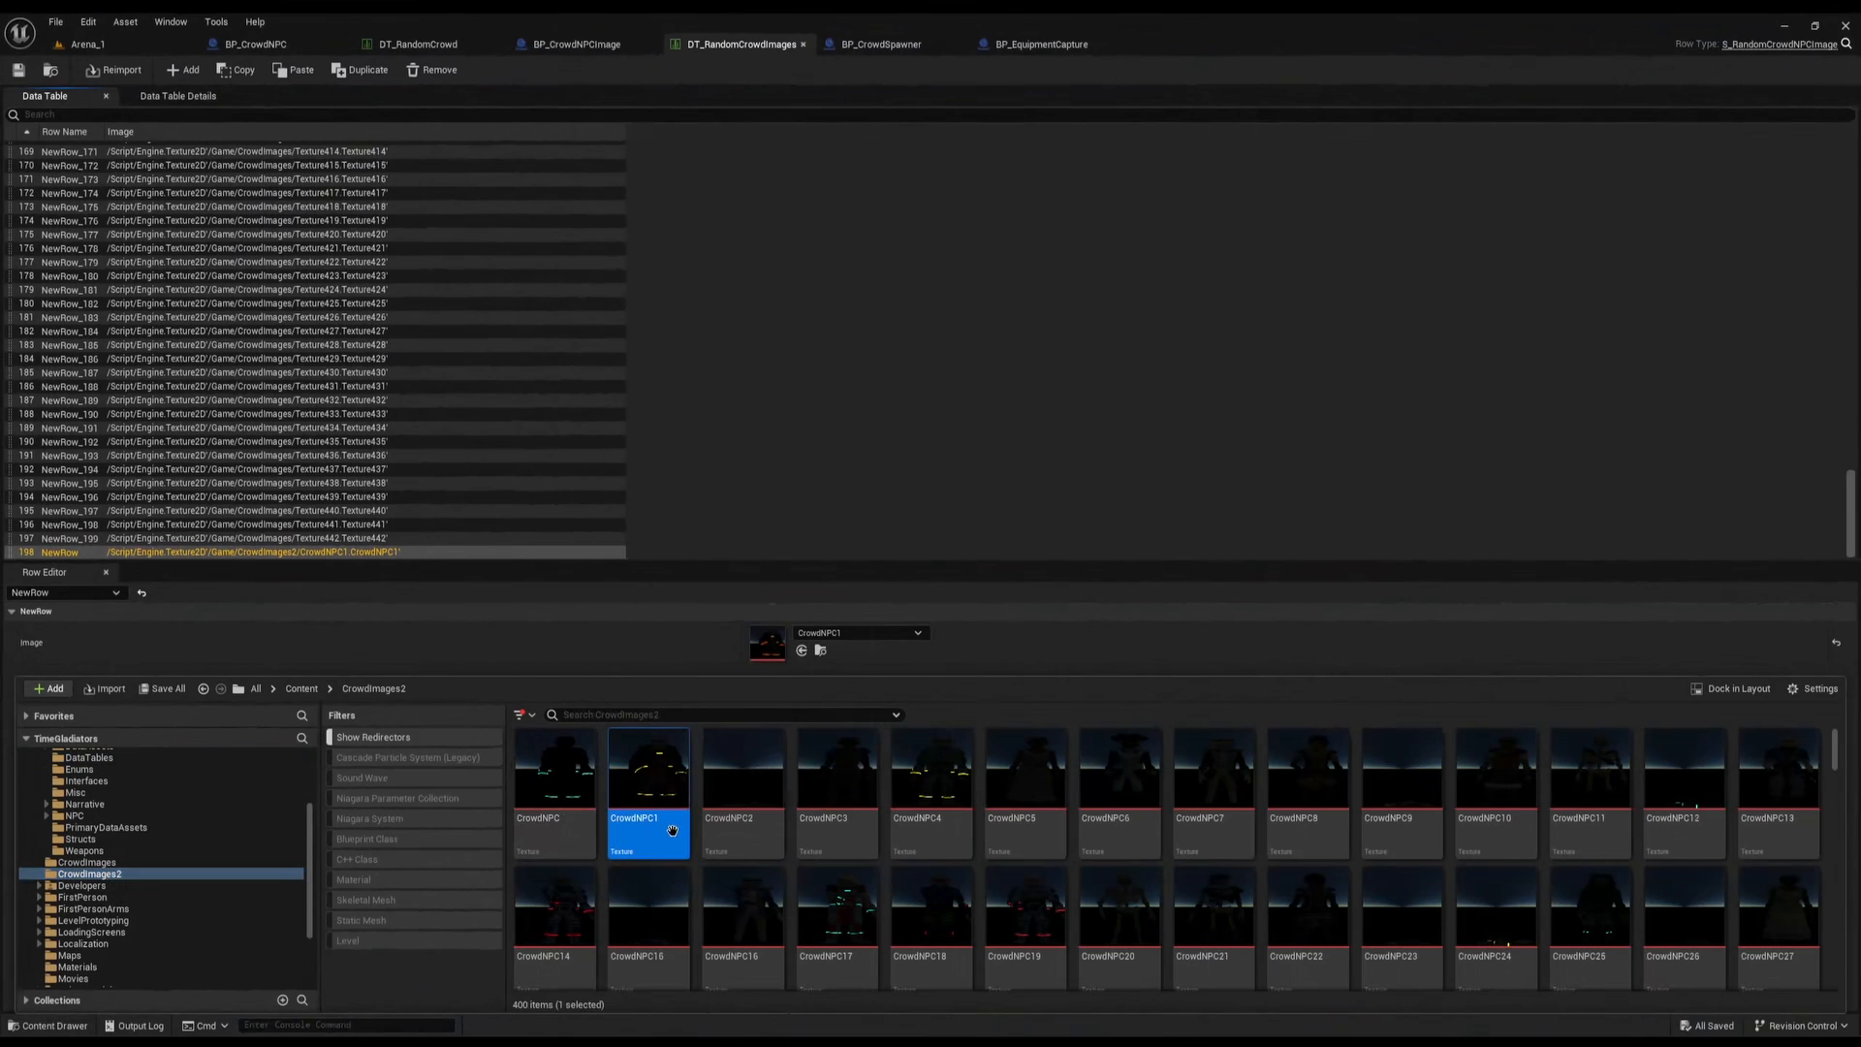
{"action": "left_click", "coordinate": [1837, 747]}
{"action": "left_click_drag", "start_coordinate": [1835, 749], "coordinate": [1848, 1038]}
{"action": "left_click", "coordinate": [1220, 954]}
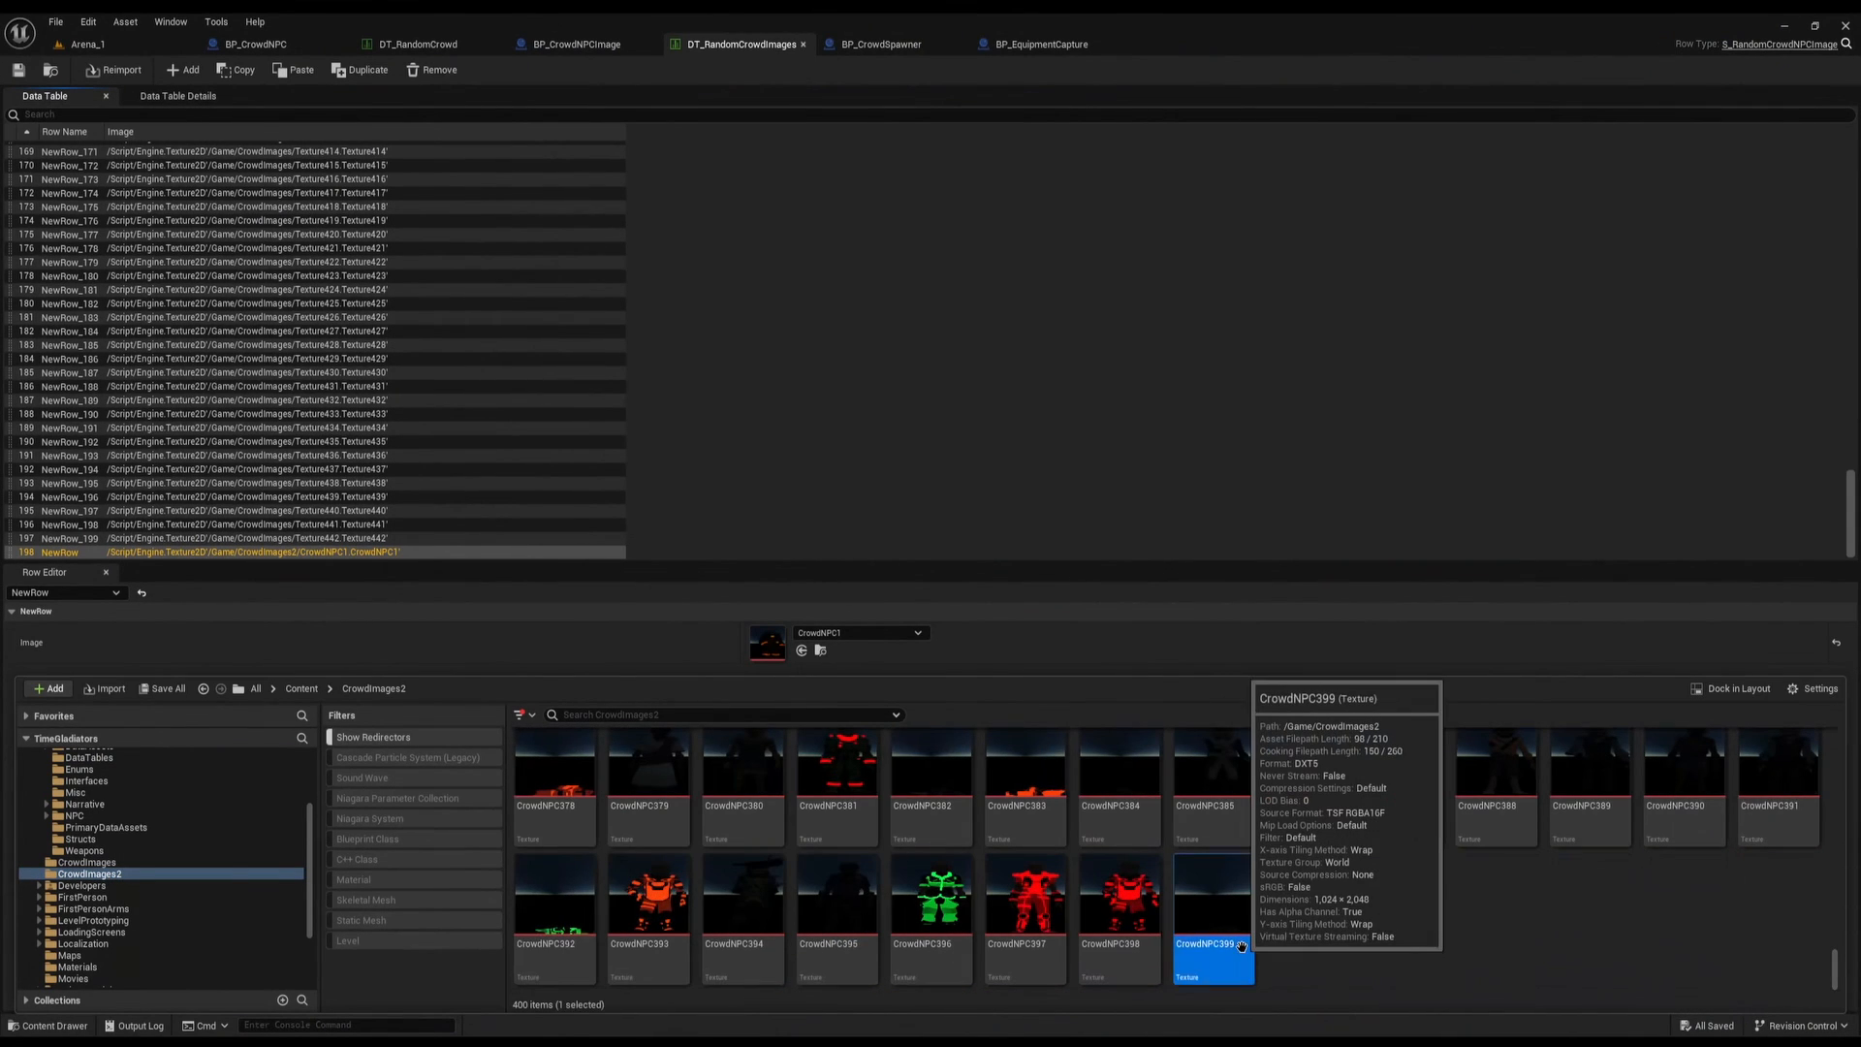
Switch to LibreOffice Calc, enter 1 in C199, and fill the number series down to 399 in C597
{"action": "key", "text": "super"}
{"action": "left_click", "coordinate": [1357, 543]}
{"action": "left_click", "coordinate": [496, 582]}
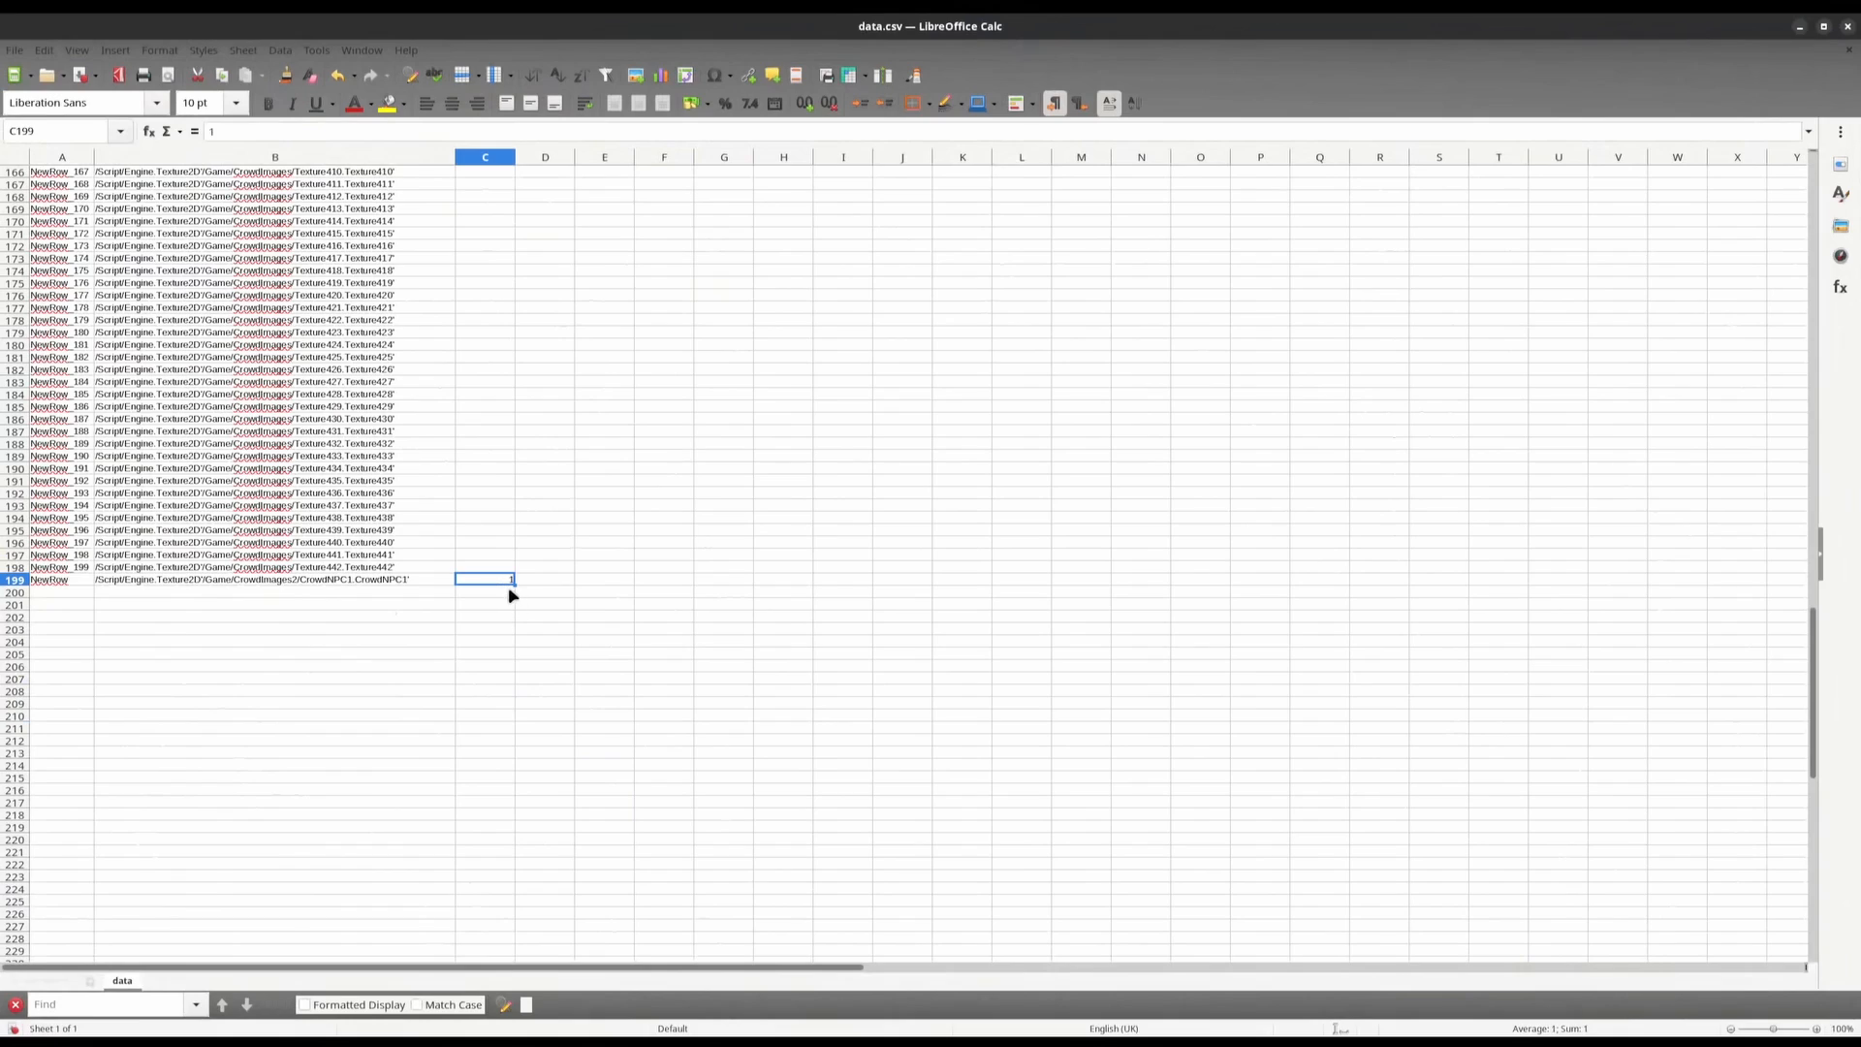
{"action": "left_click_drag", "start_coordinate": [513, 584], "coordinate": [764, 1035]}
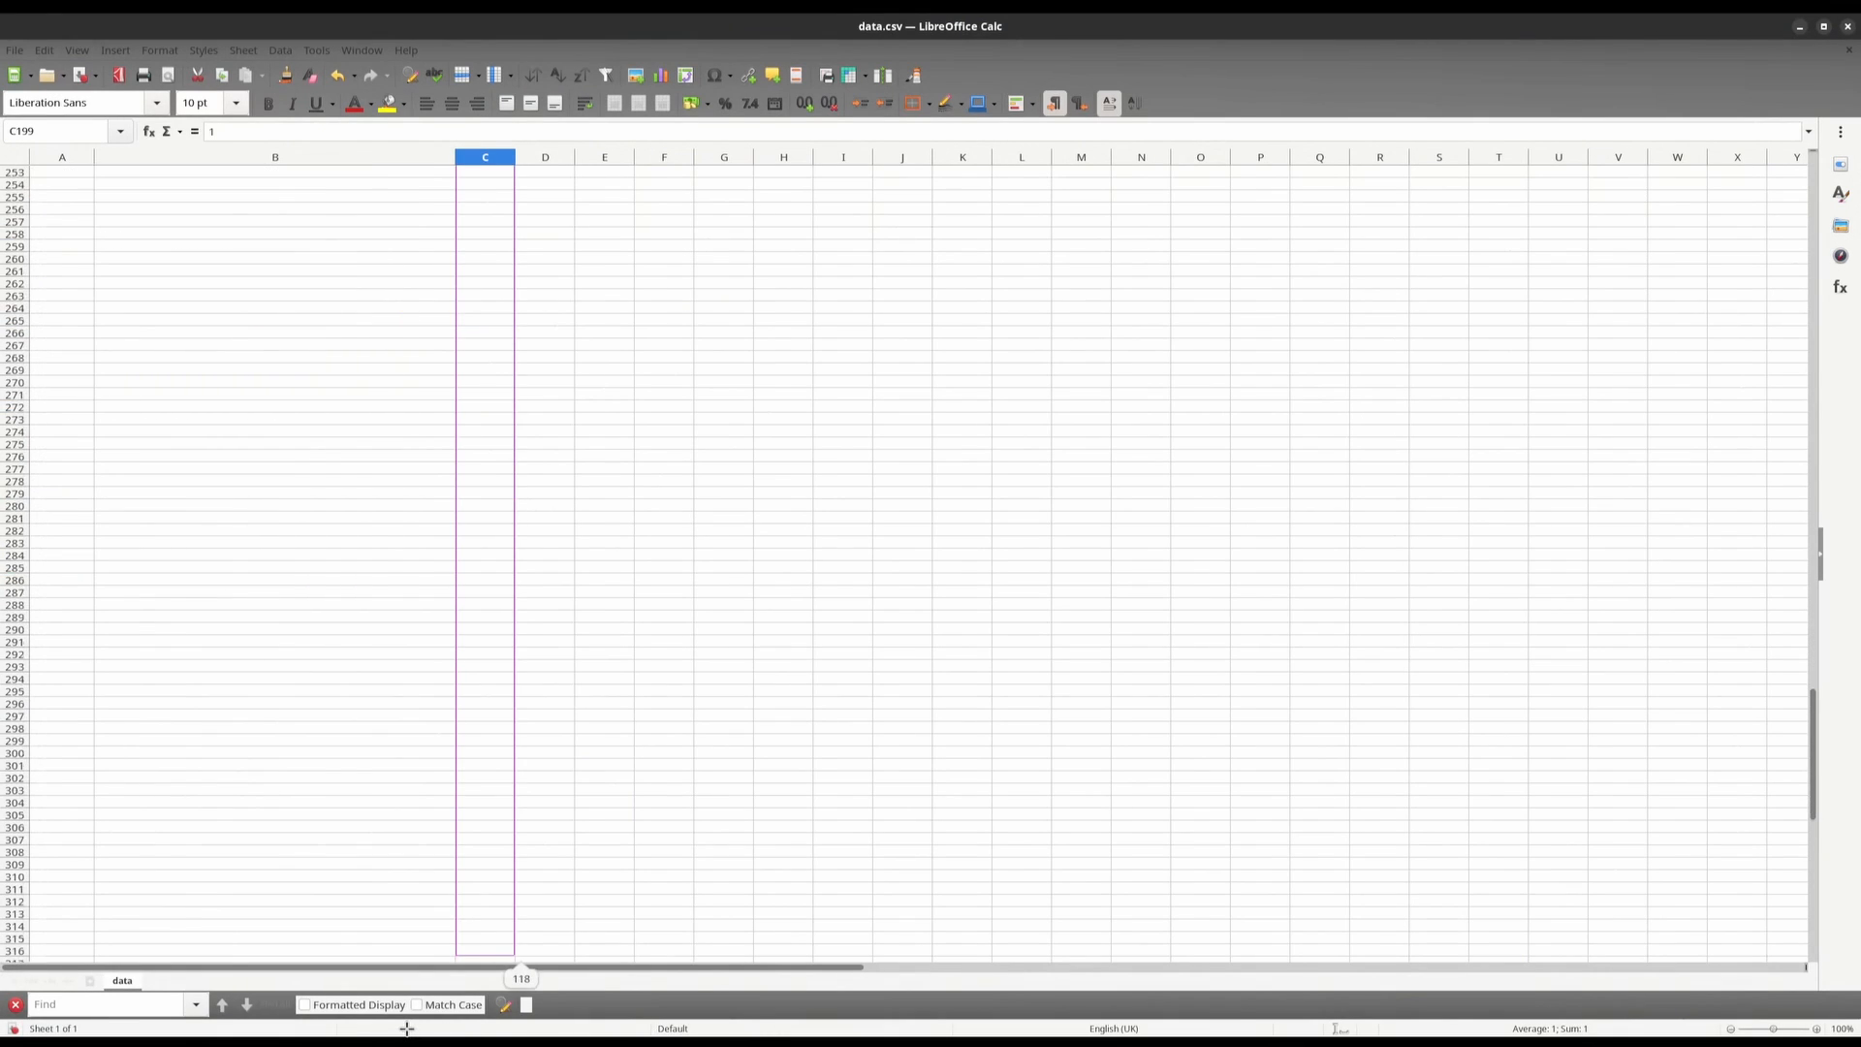
{"action": "left_click_drag", "start_coordinate": [407, 1027], "coordinate": [456, 818]}
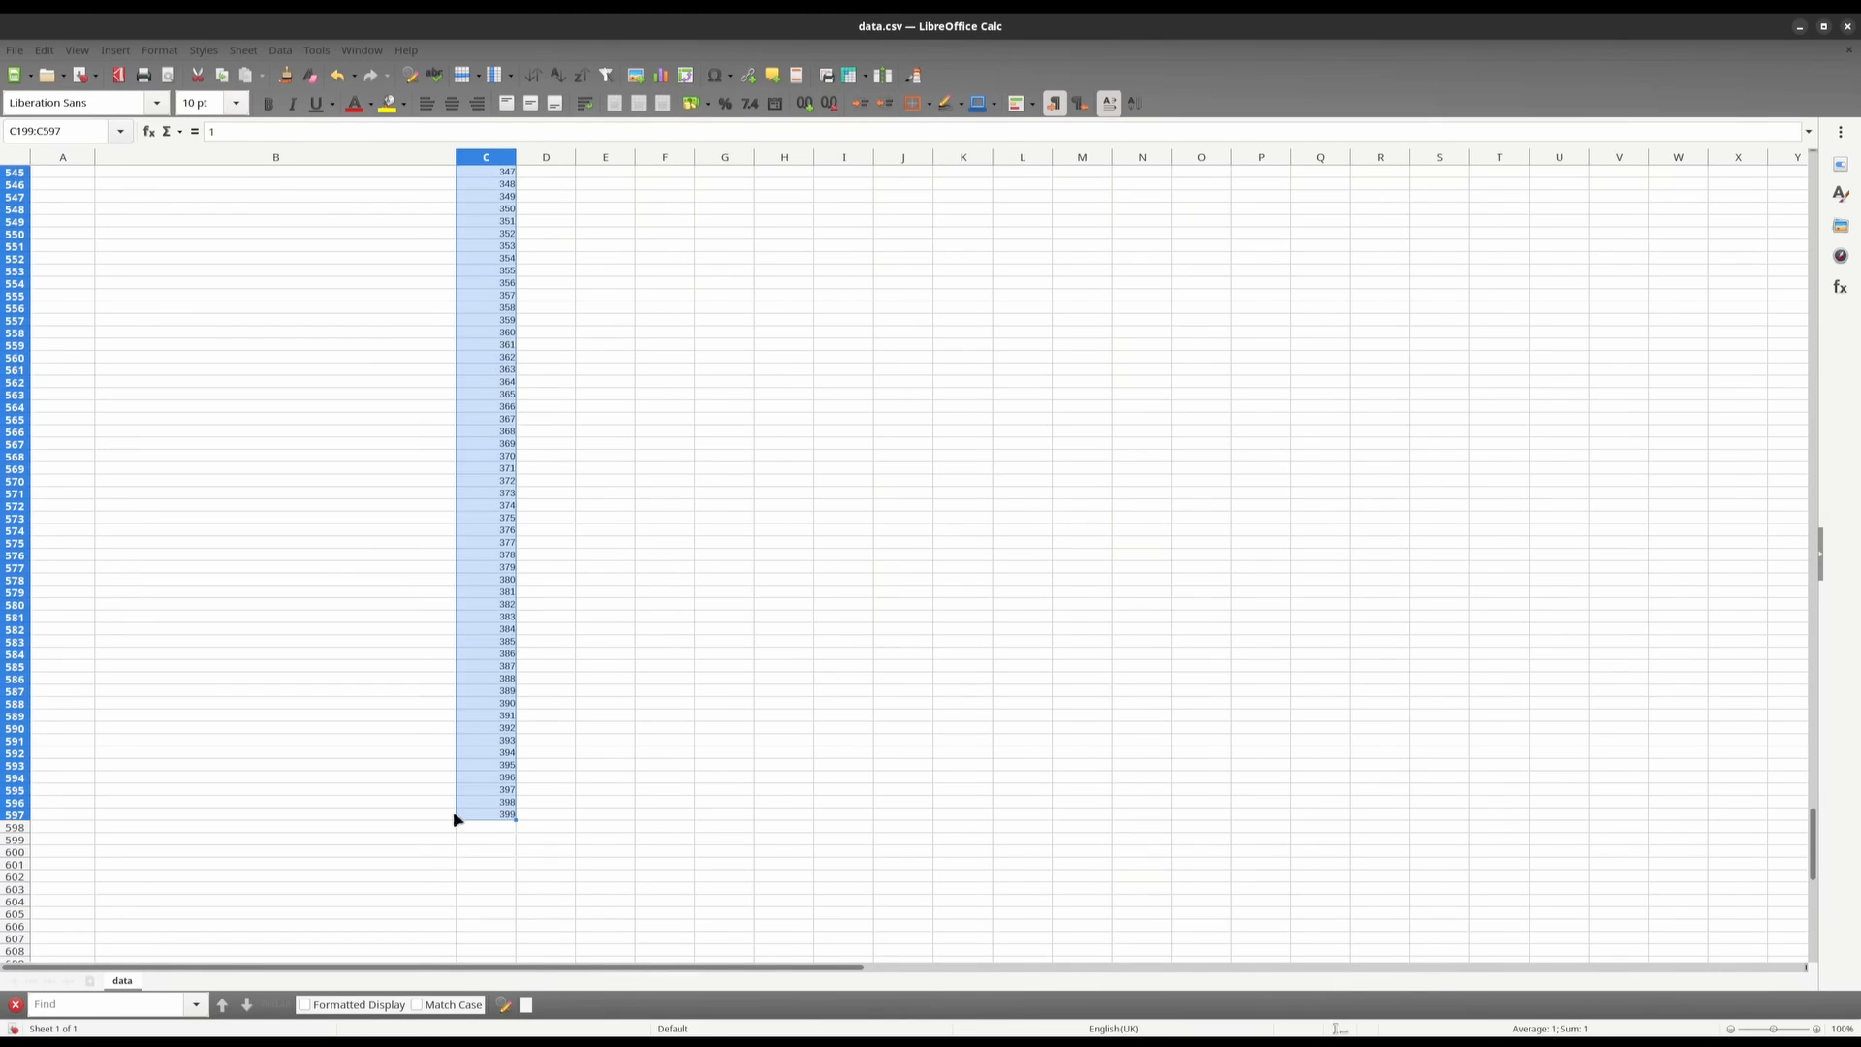
Check the filled number series back to its start in column C and inspect the CrowdNPC1 path in B199
{"action": "scroll", "coordinate": [491, 804], "scroll_direction": "up", "scroll_amount": 5}
{"action": "scroll", "coordinate": [492, 805], "scroll_direction": "up", "scroll_amount": 20}
{"action": "left_click", "coordinate": [491, 803]}
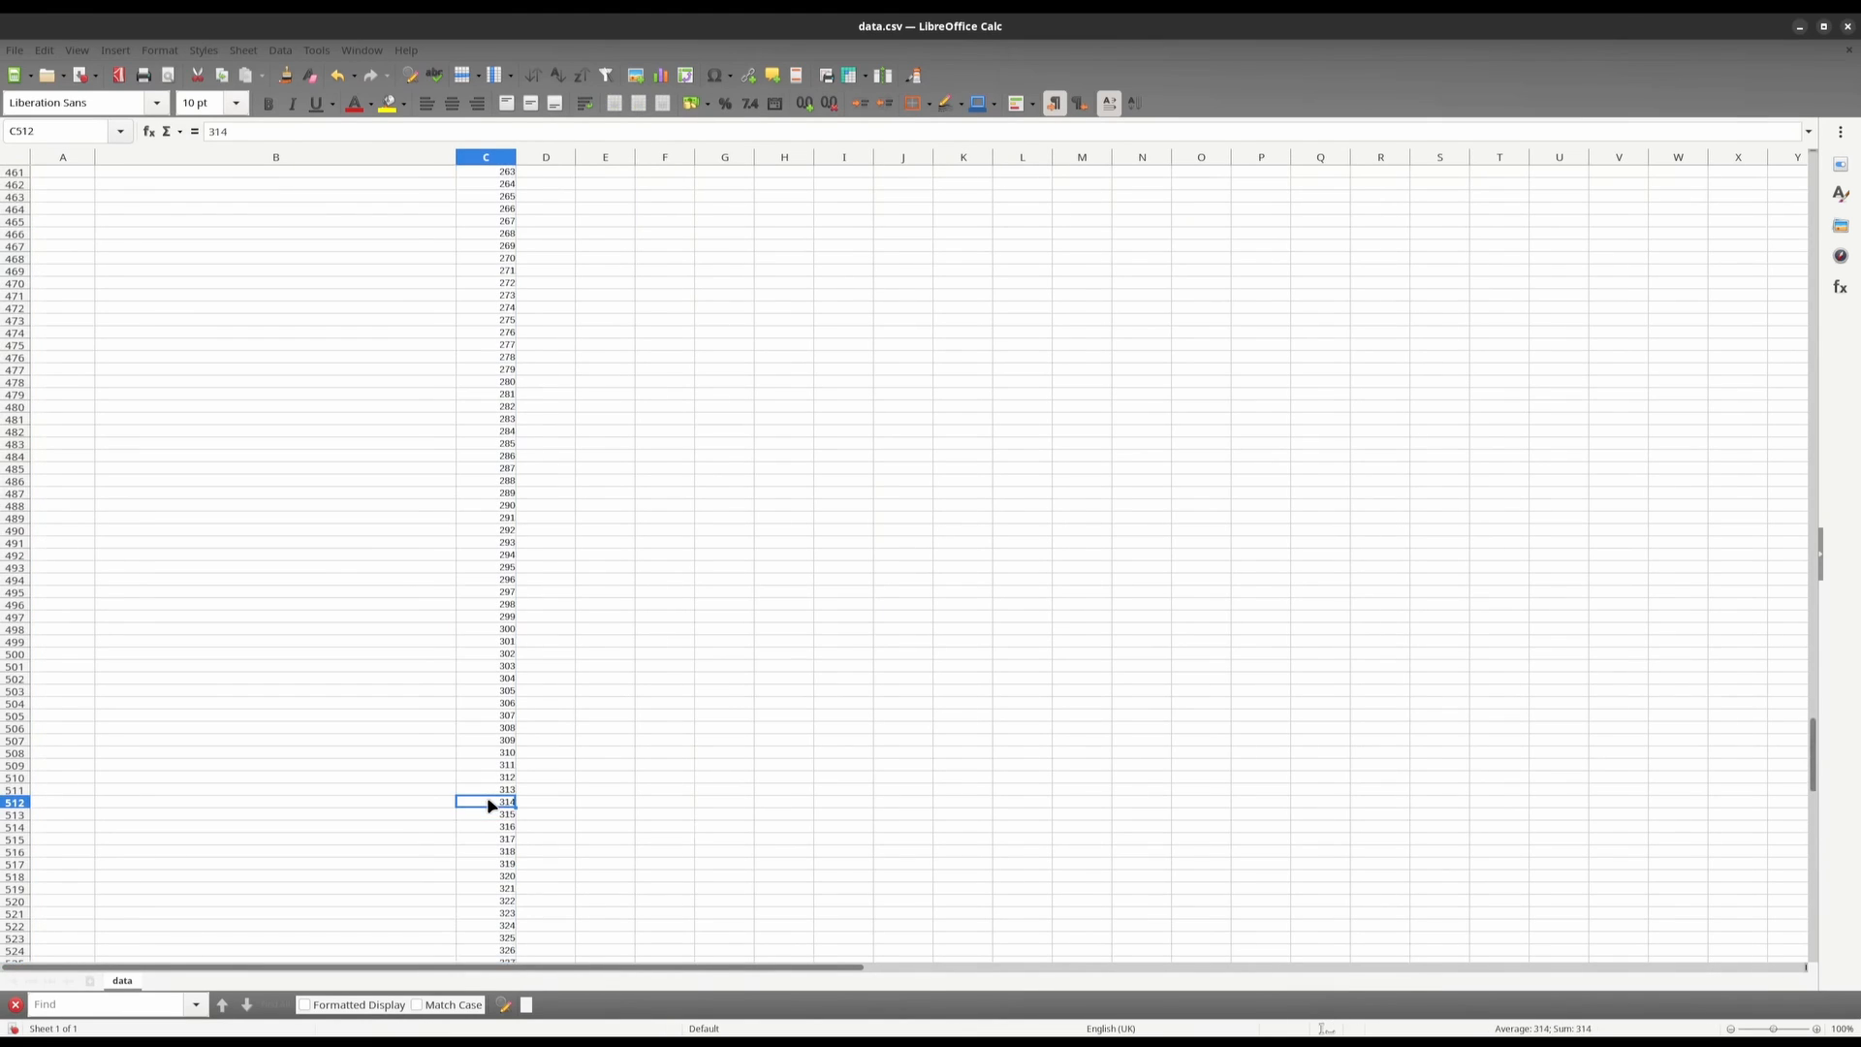
{"action": "key", "text": "ctrl+Up"}
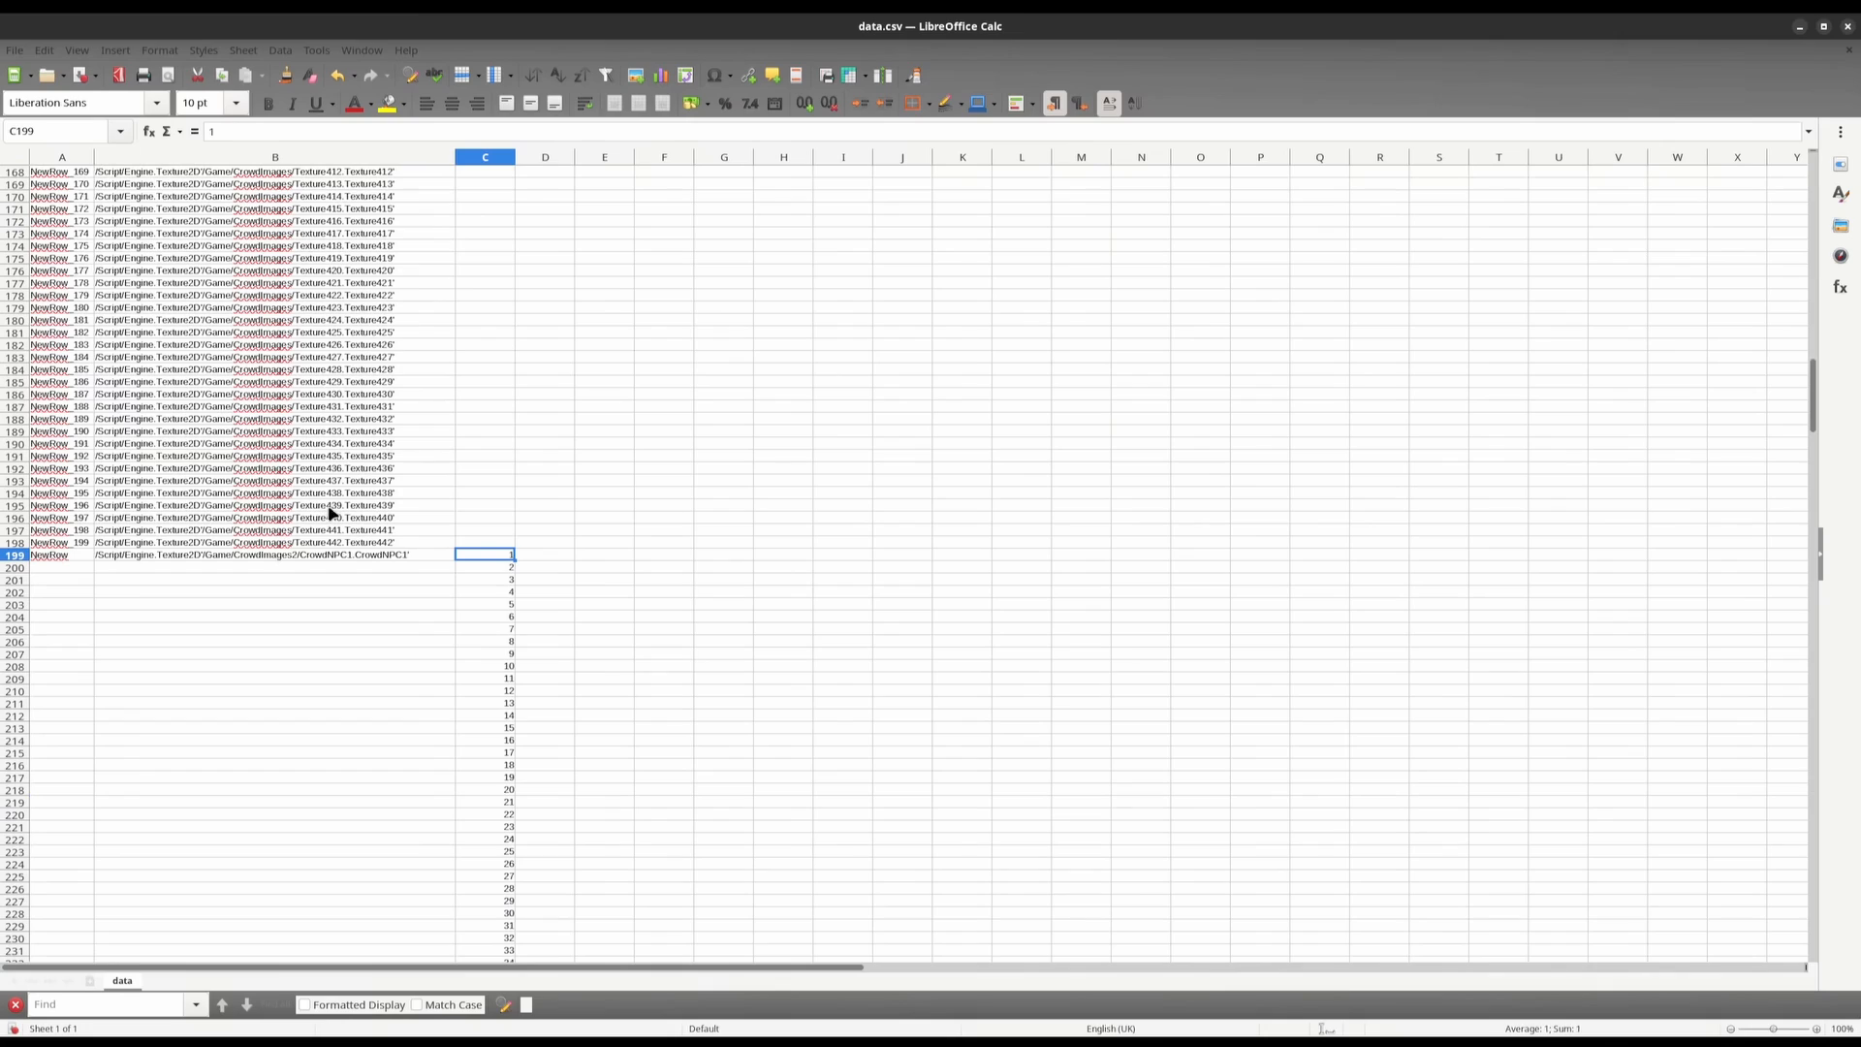
{"action": "left_click", "coordinate": [401, 560]}
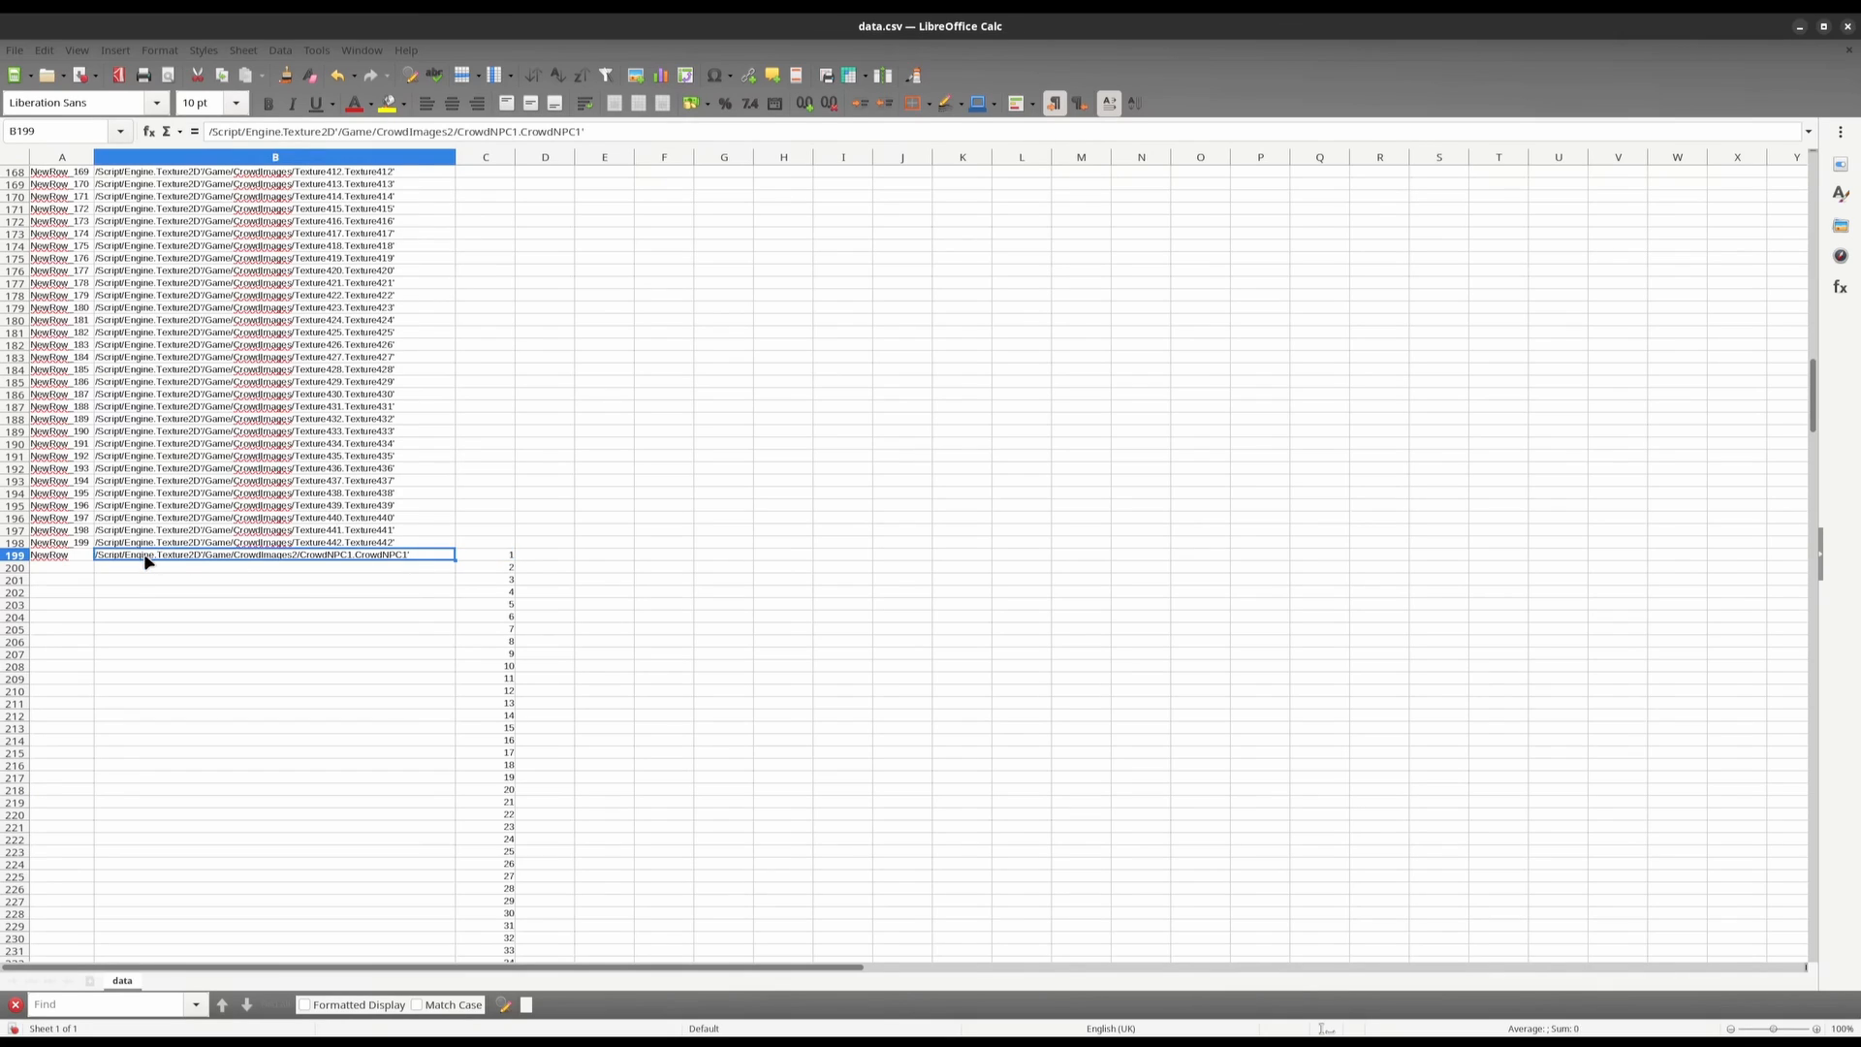
{"action": "left_click", "coordinate": [260, 579]}
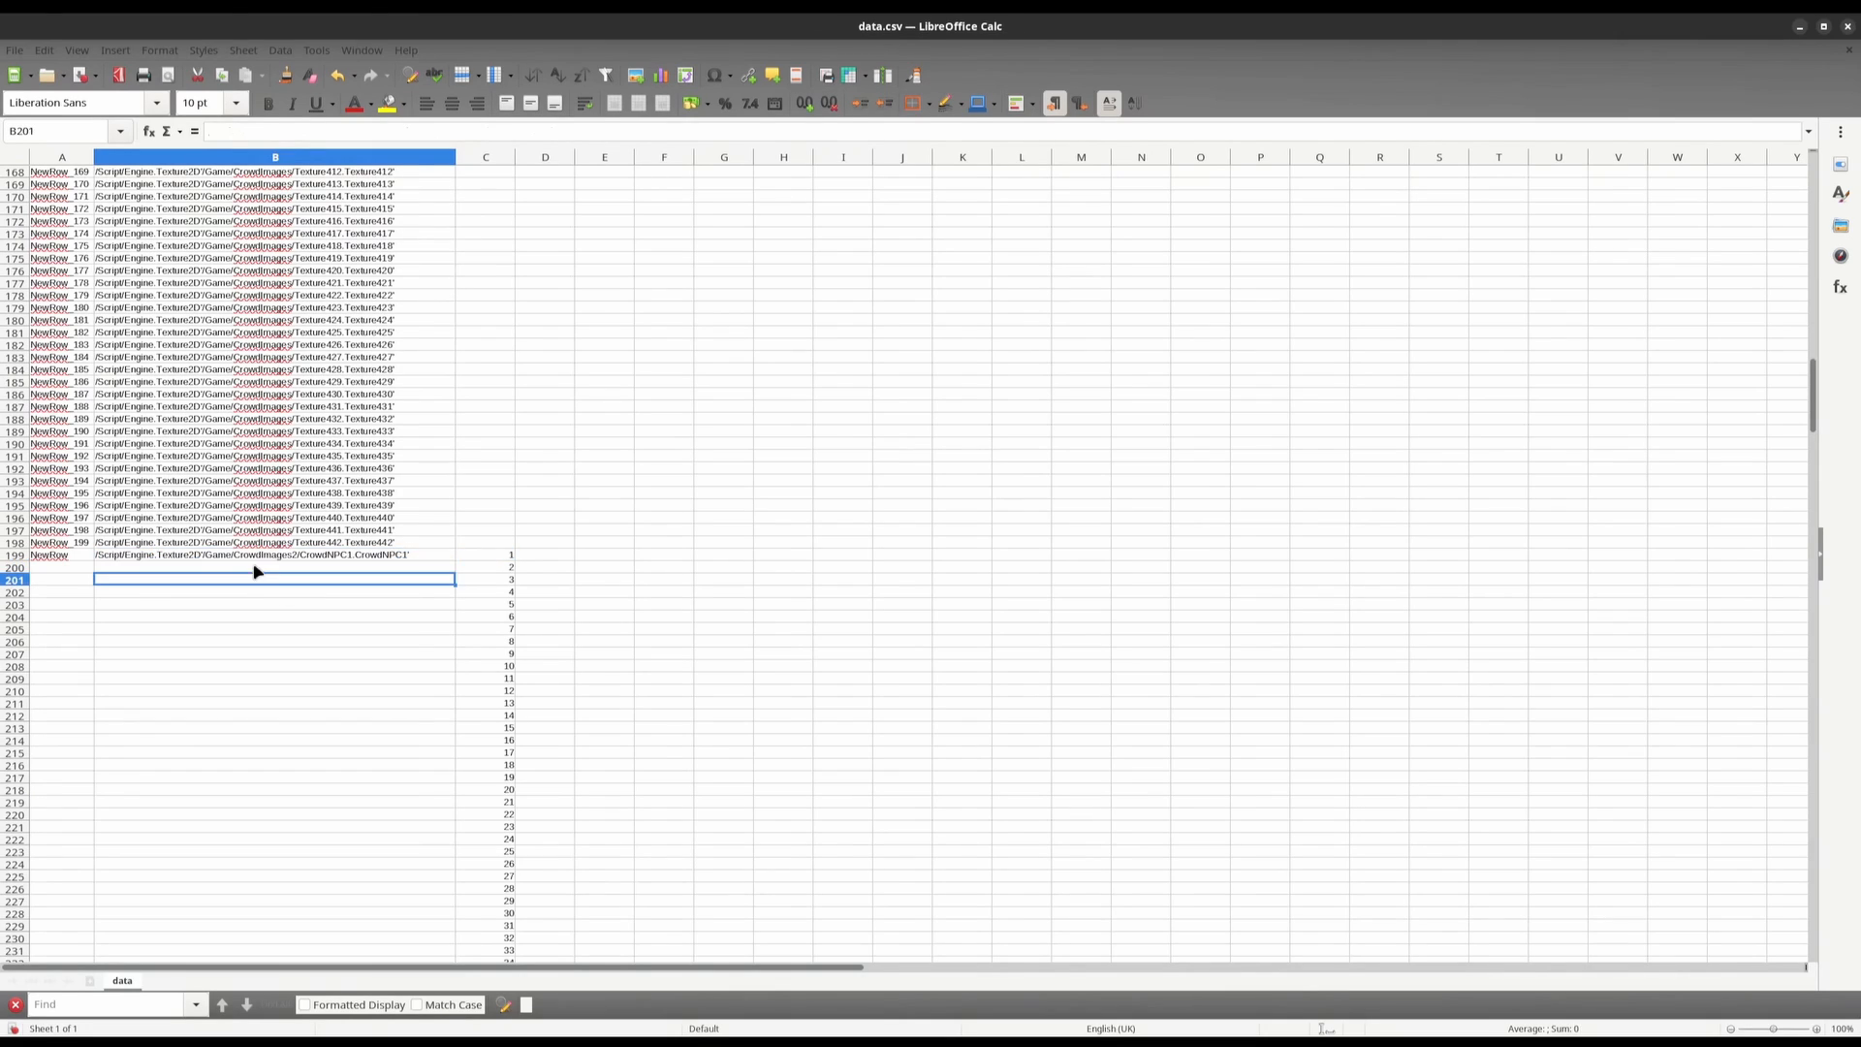
{"action": "left_click", "coordinate": [133, 556]}
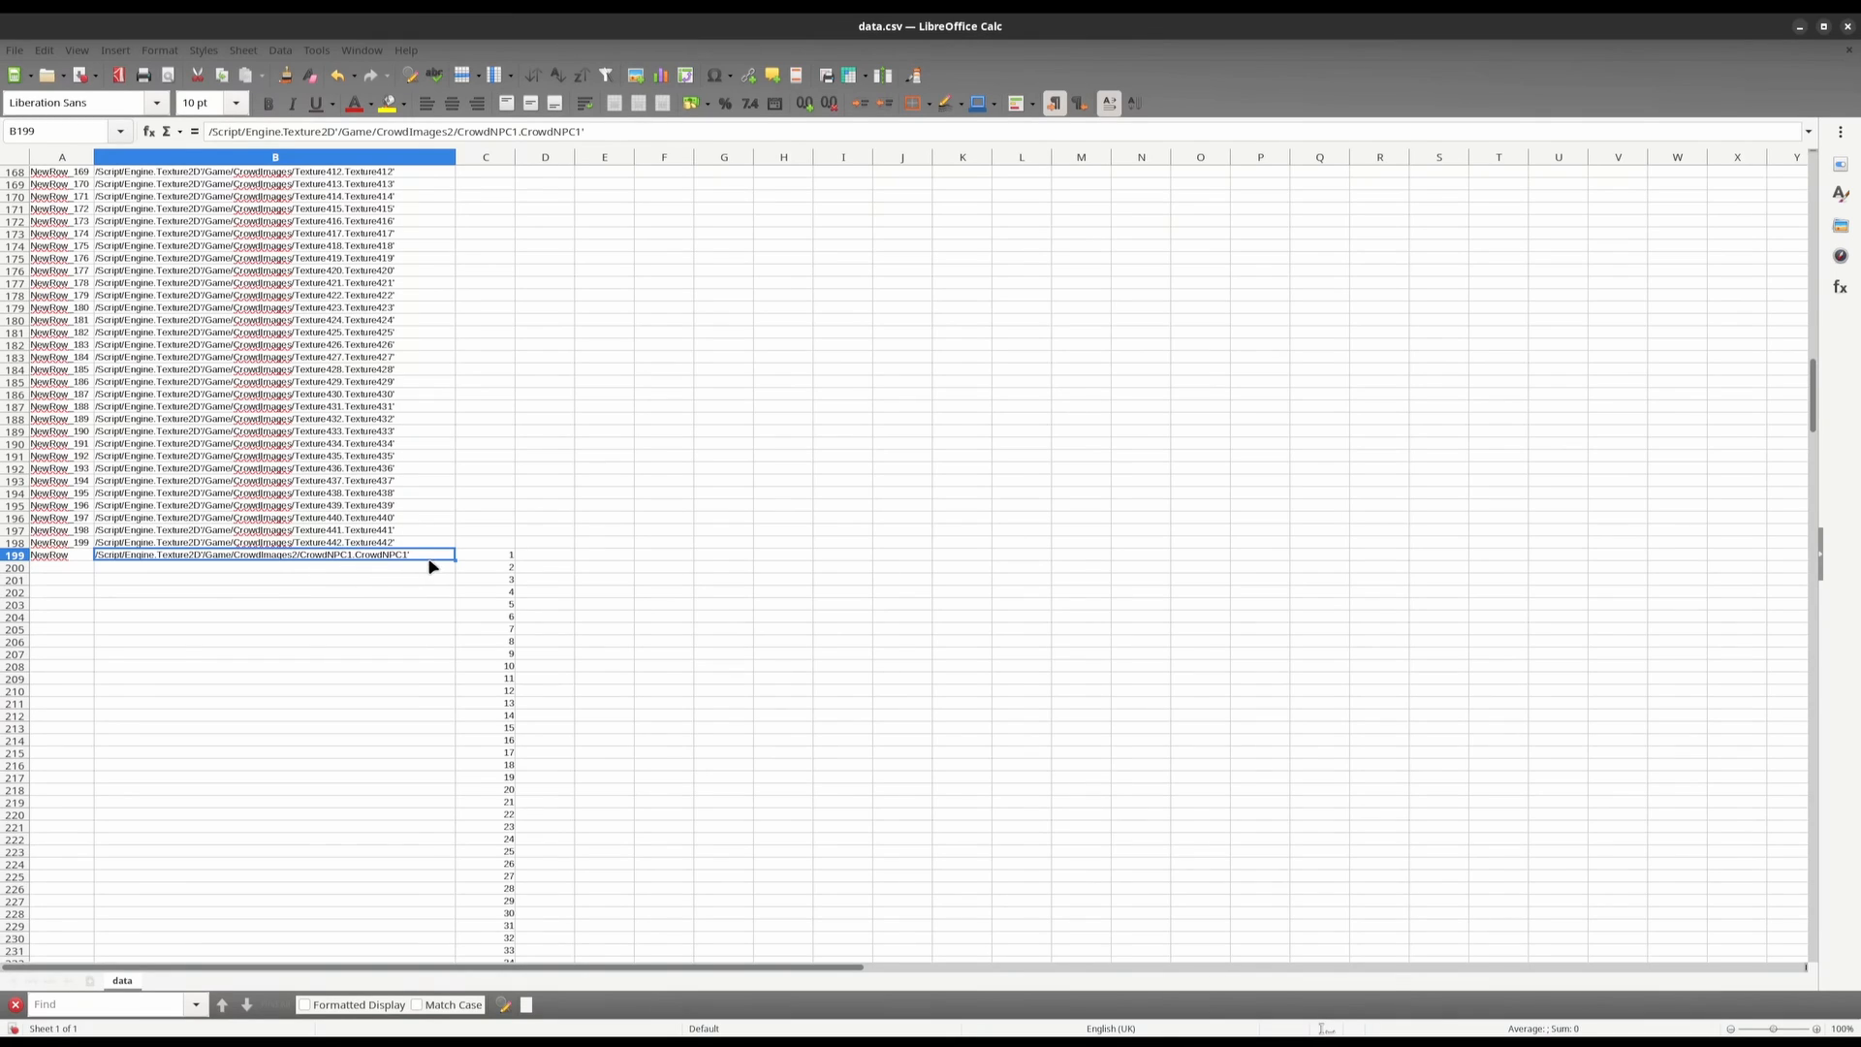
{"action": "left_click_drag", "start_coordinate": [455, 555], "coordinate": [455, 655]}
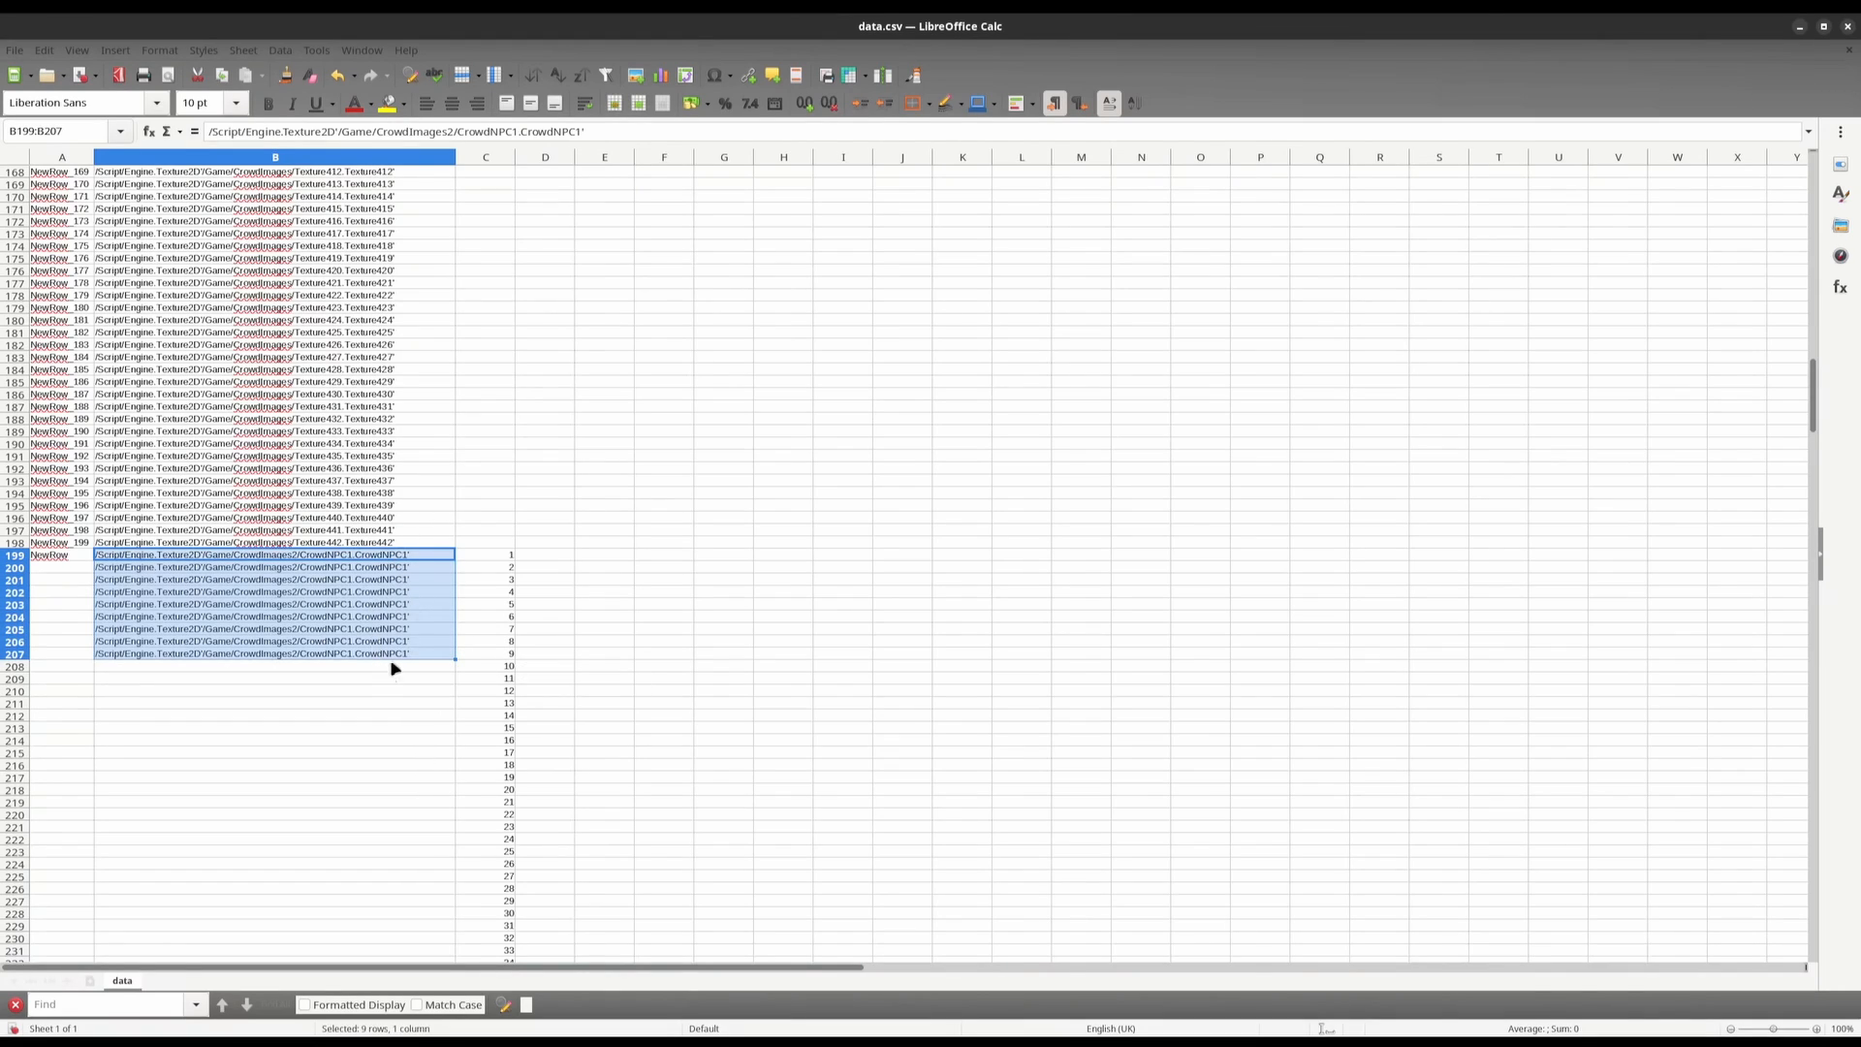
{"action": "key", "text": "ctrl+z"}
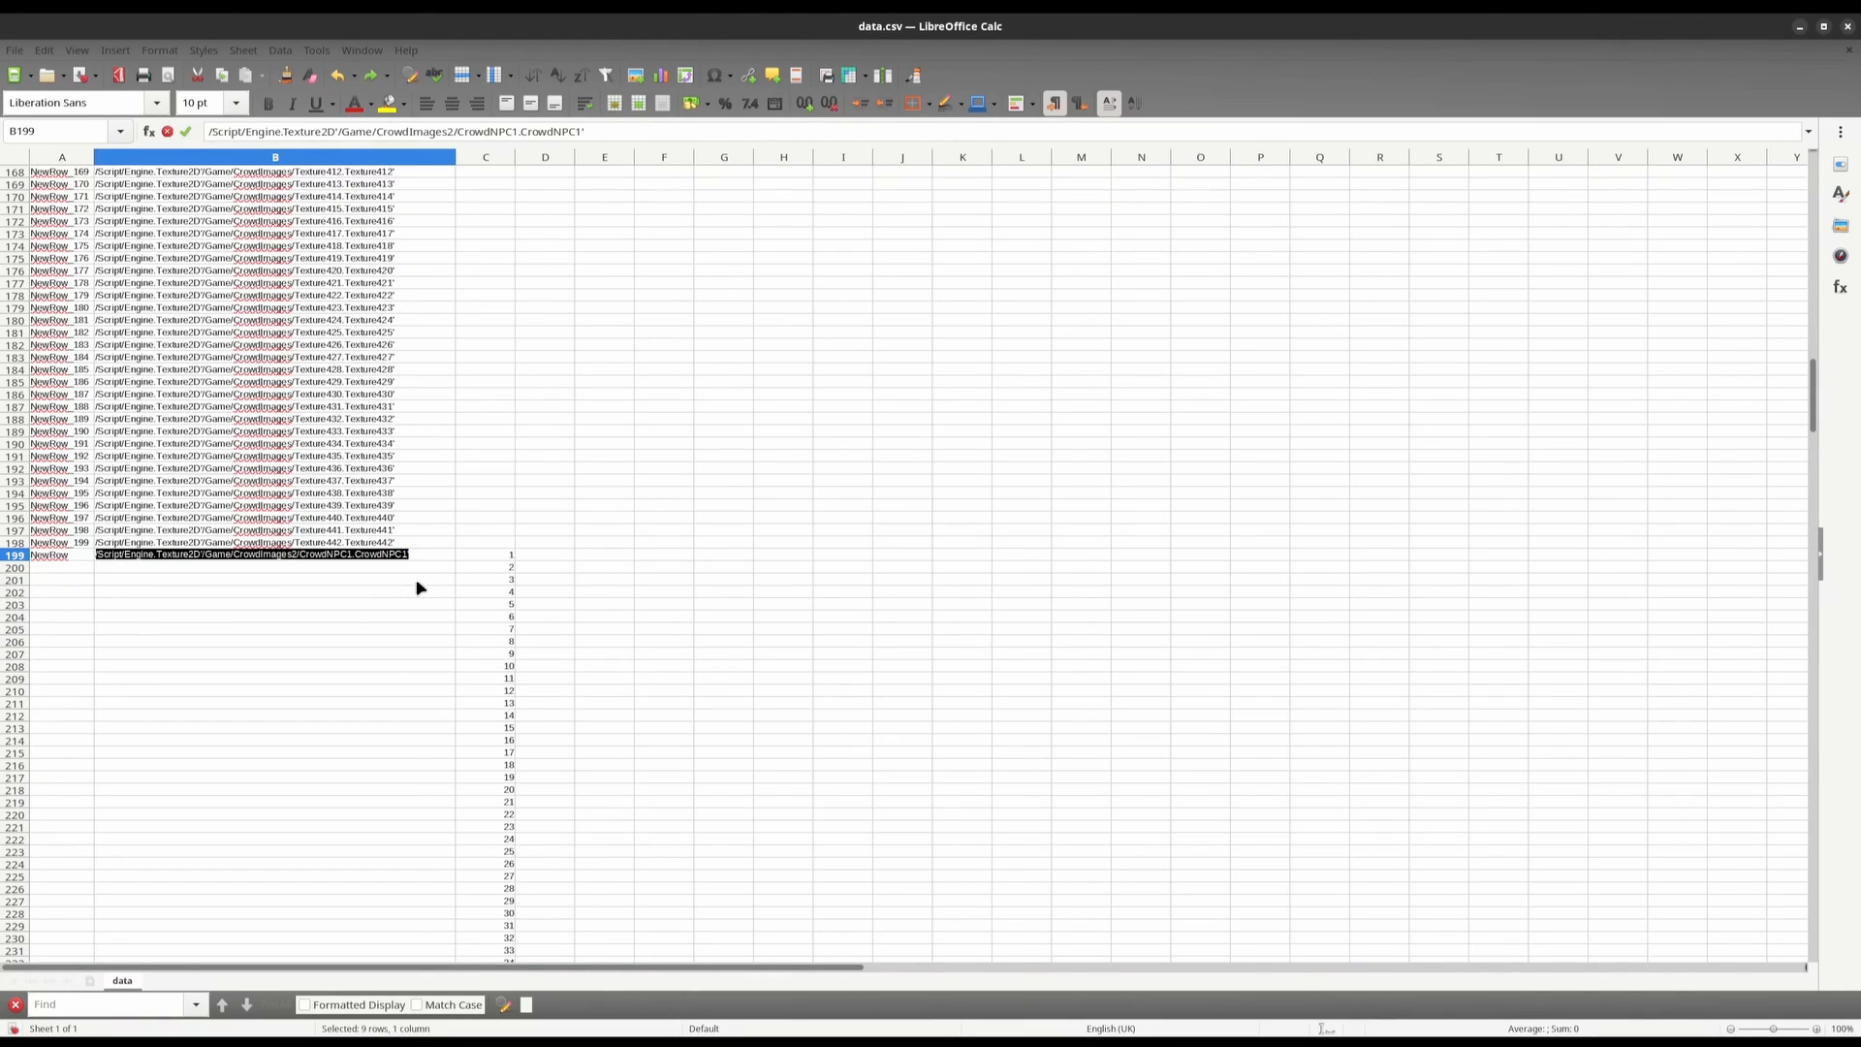
Enter the CrowdNPC1 texture path from B199 into B200 as a quoted text formula, ="/Script/Engine.Texture2D'/Game/CrowdImages2/CrowdNPC1.CrowdNPC1'"
{"action": "key", "text": "Return"}
{"action": "type", "text": "="}
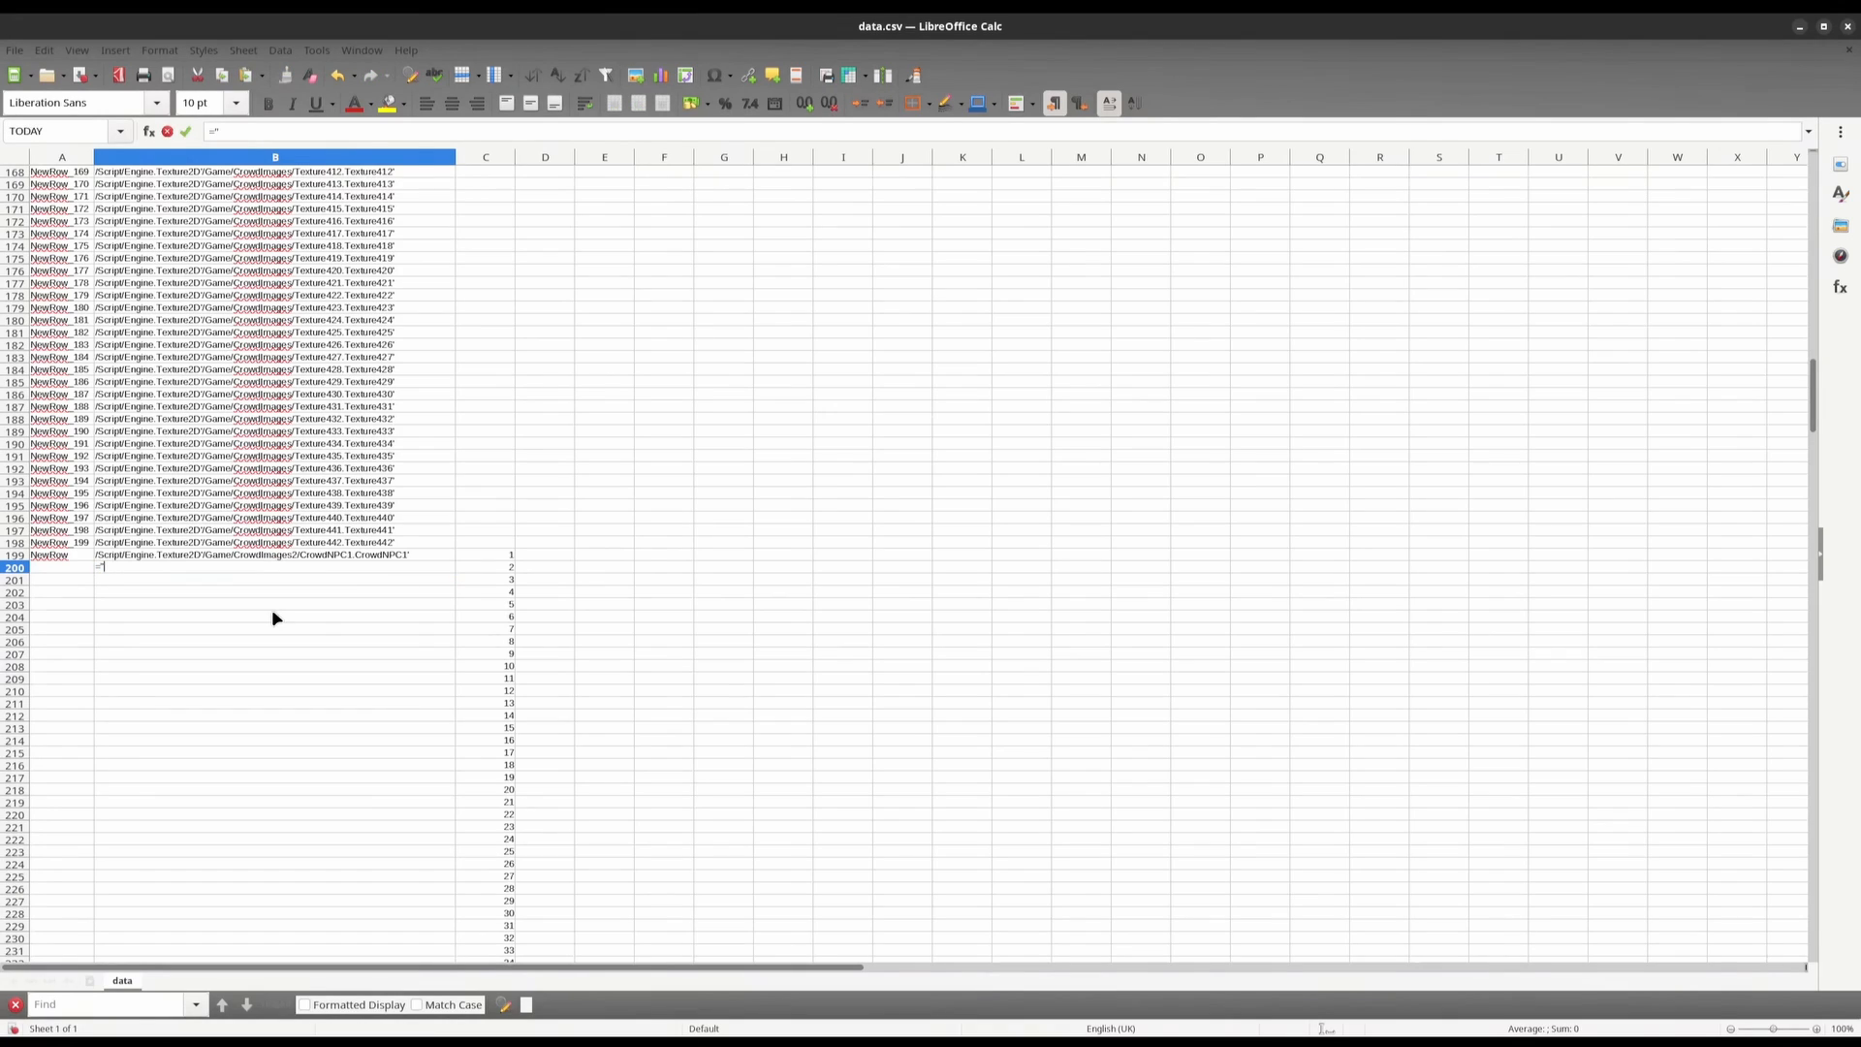
{"action": "type", "text": "\""}
{"action": "type", "text": "/Script/Engine.Texture2D'/Game/CrowdImages2/CrowdNPC1.CrowdNPC1'"}
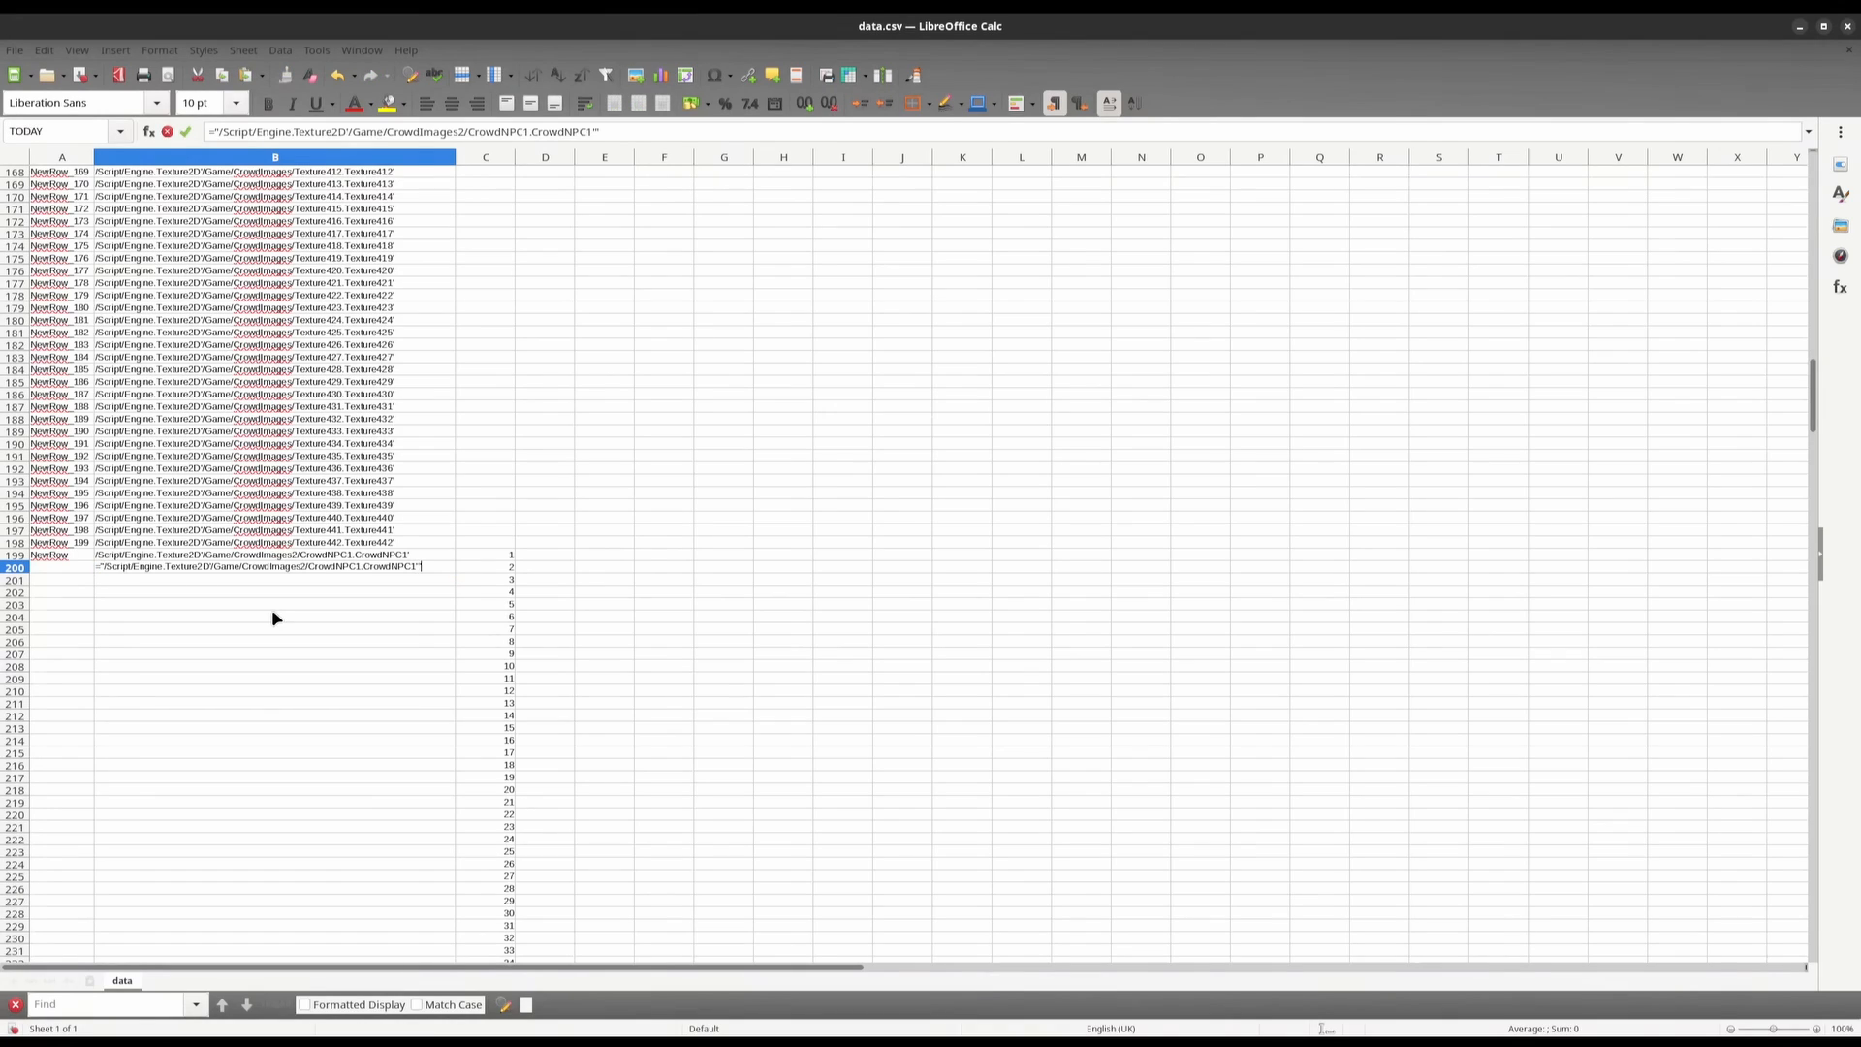
{"action": "key", "text": "Return"}
Replace the first NPC number in the B200 formula with a concatenated reference to C200, before .CrowdNPC1
{"action": "left_click", "coordinate": [179, 572]}
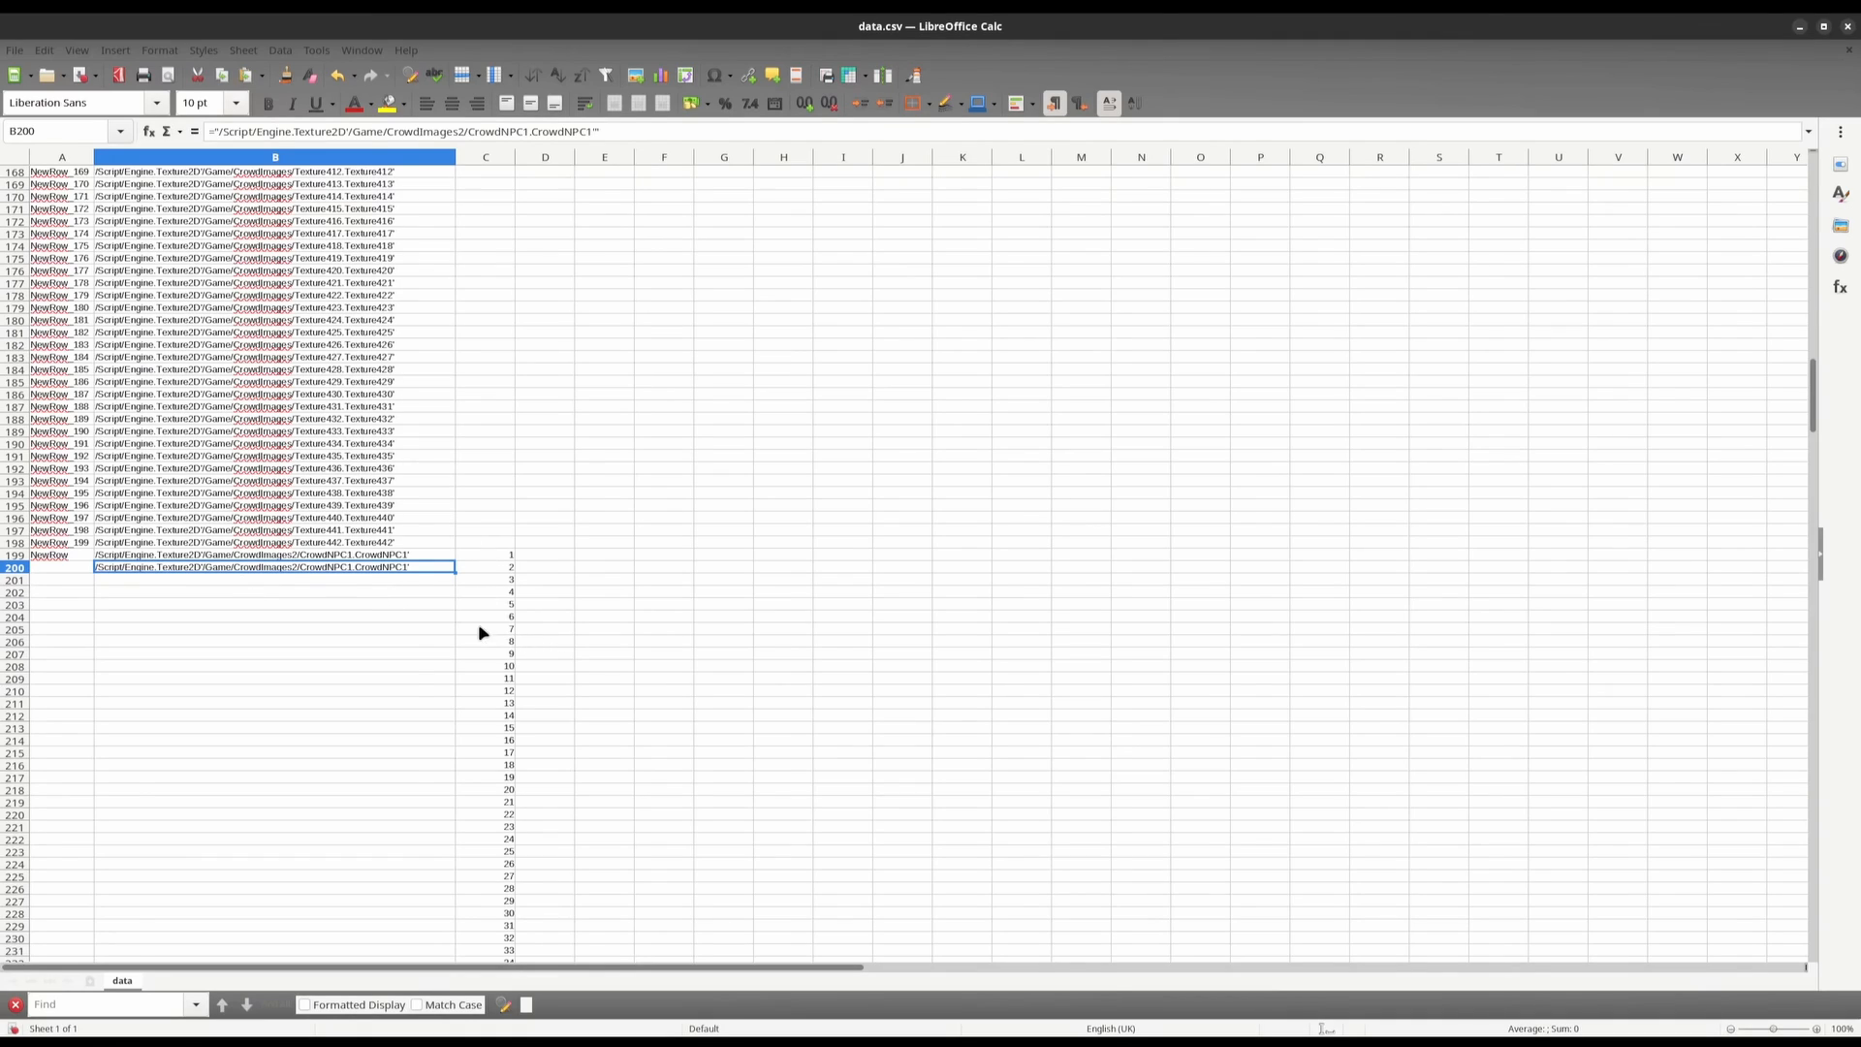
{"action": "double_click", "coordinate": [361, 570]}
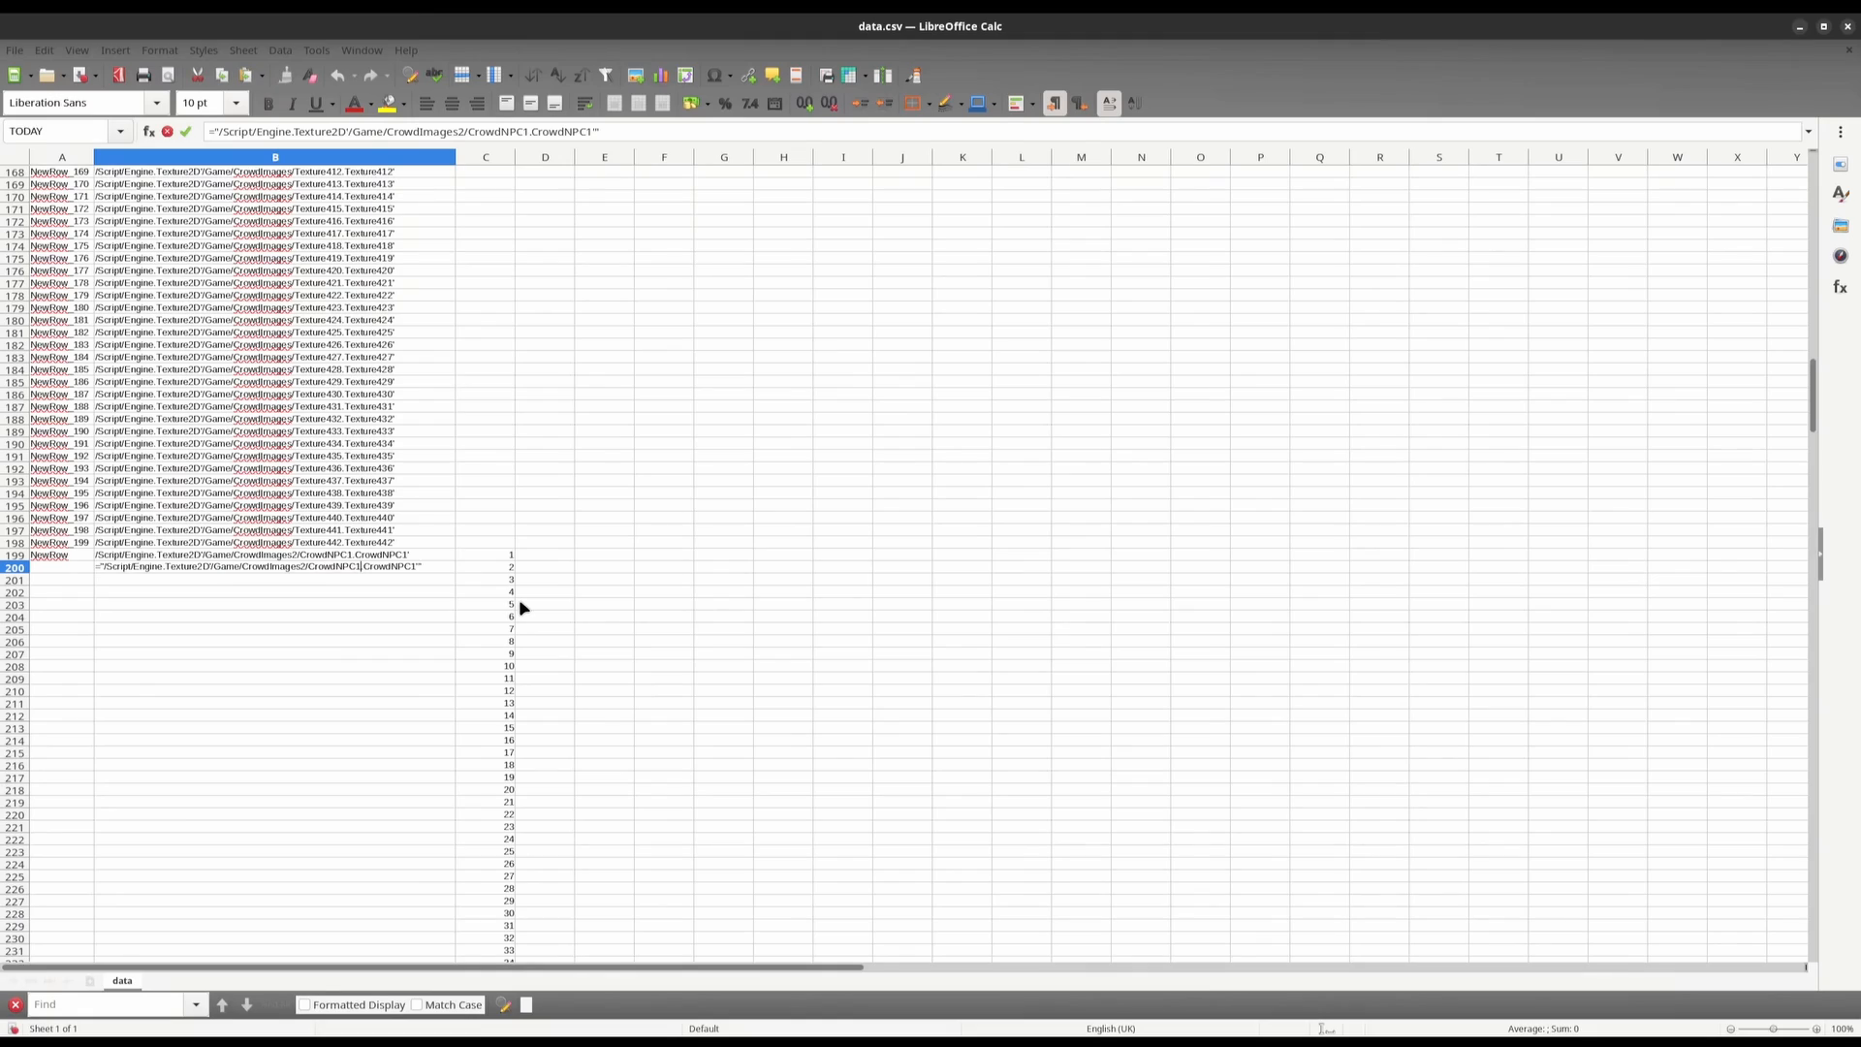
{"action": "key", "text": "BackSpace"}
{"action": "type", "text": "\"\"&&"}
{"action": "key", "text": "Left"}
{"action": "left_click", "coordinate": [474, 573]}
{"action": "key", "text": "Return"}
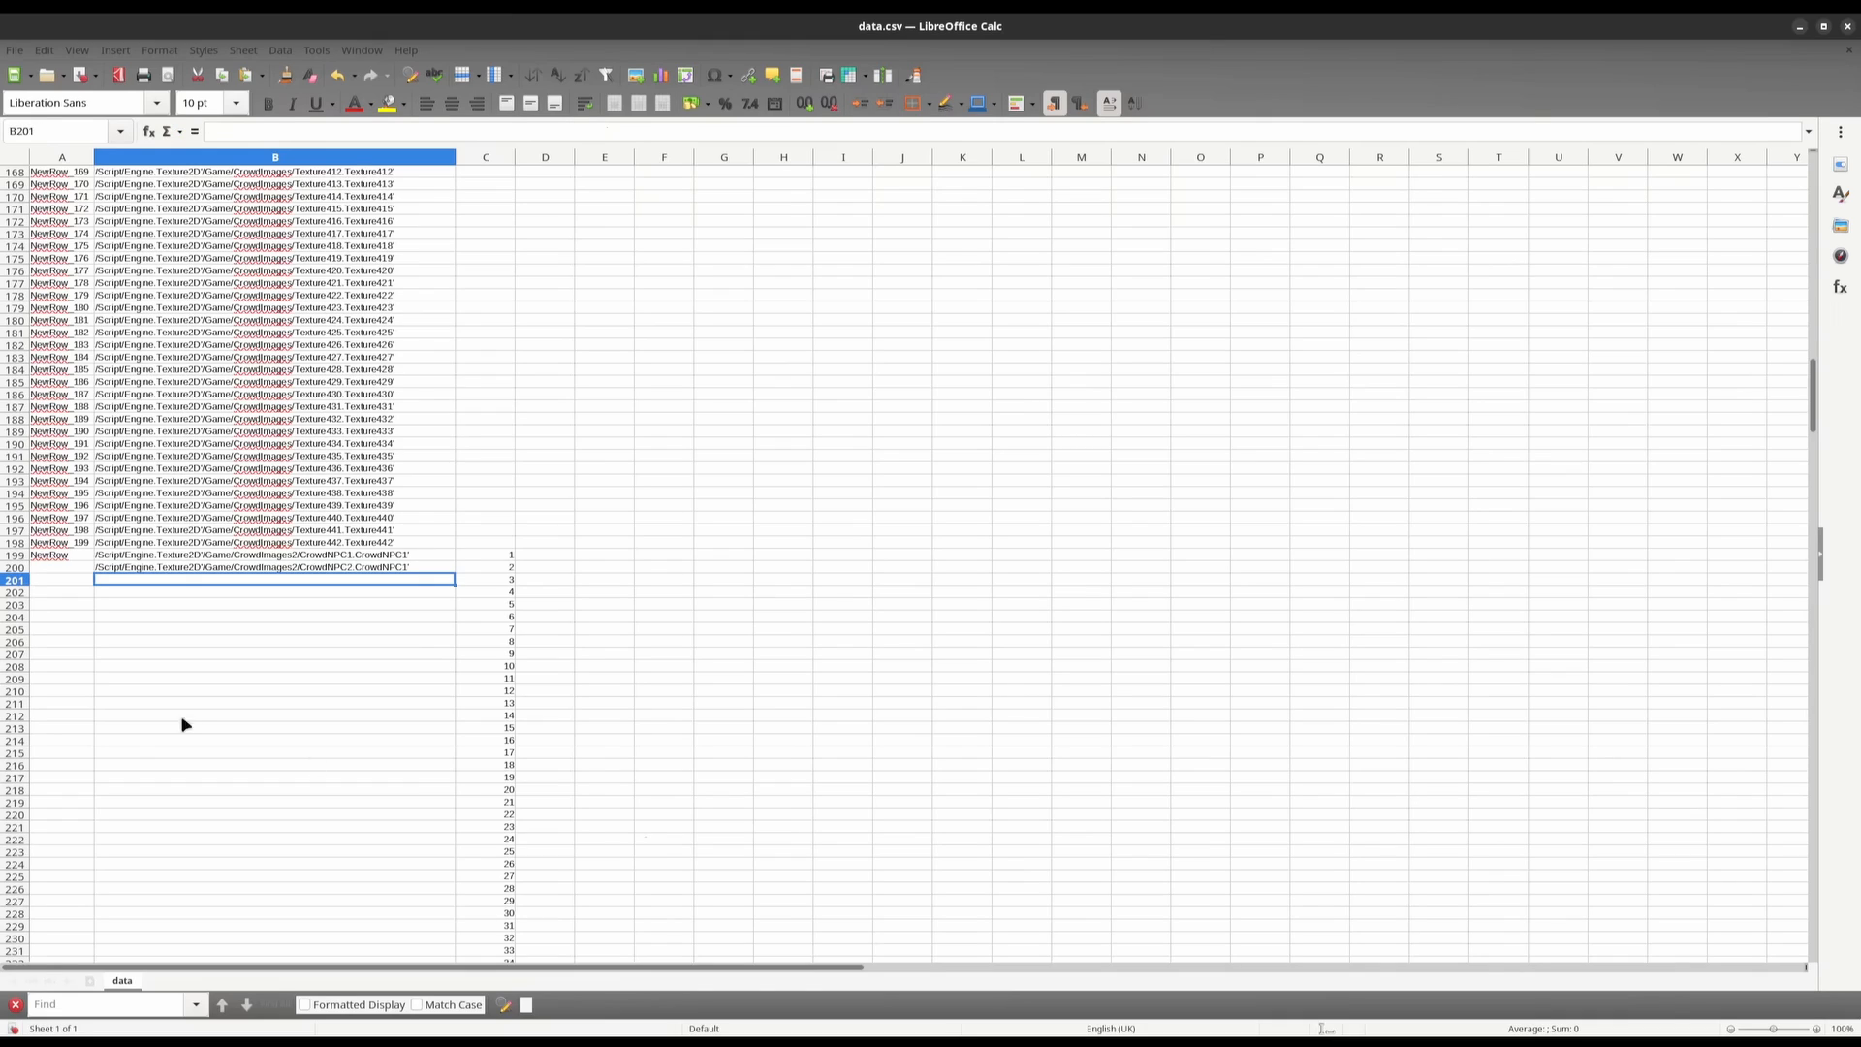
Replace the second NPC number in the B200 formula with "&C200&" as well, keeping the closing apostrophe in quotes
{"action": "key", "text": "Up"}
{"action": "double_click", "coordinate": [394, 566]}
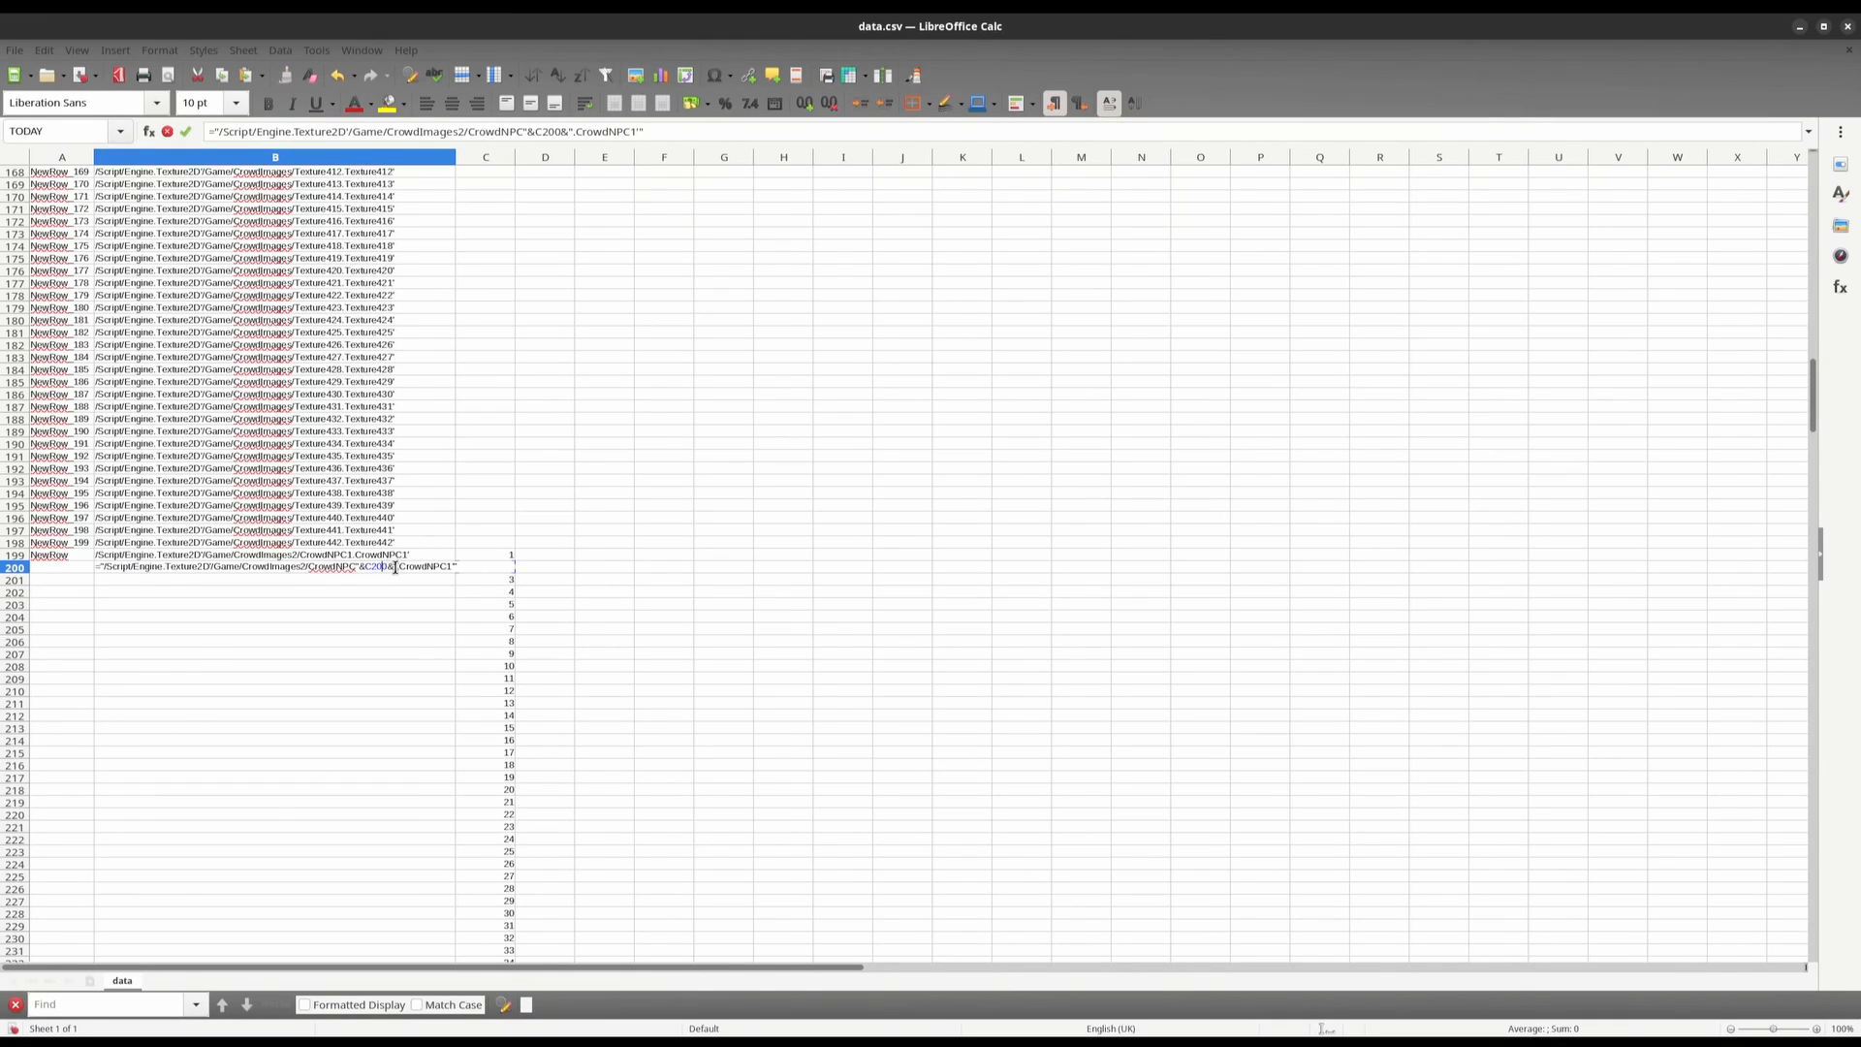
{"action": "key", "text": "BackSpace"}
{"action": "type", "text": "\"&&c200&"}
{"action": "key", "text": "Return"}
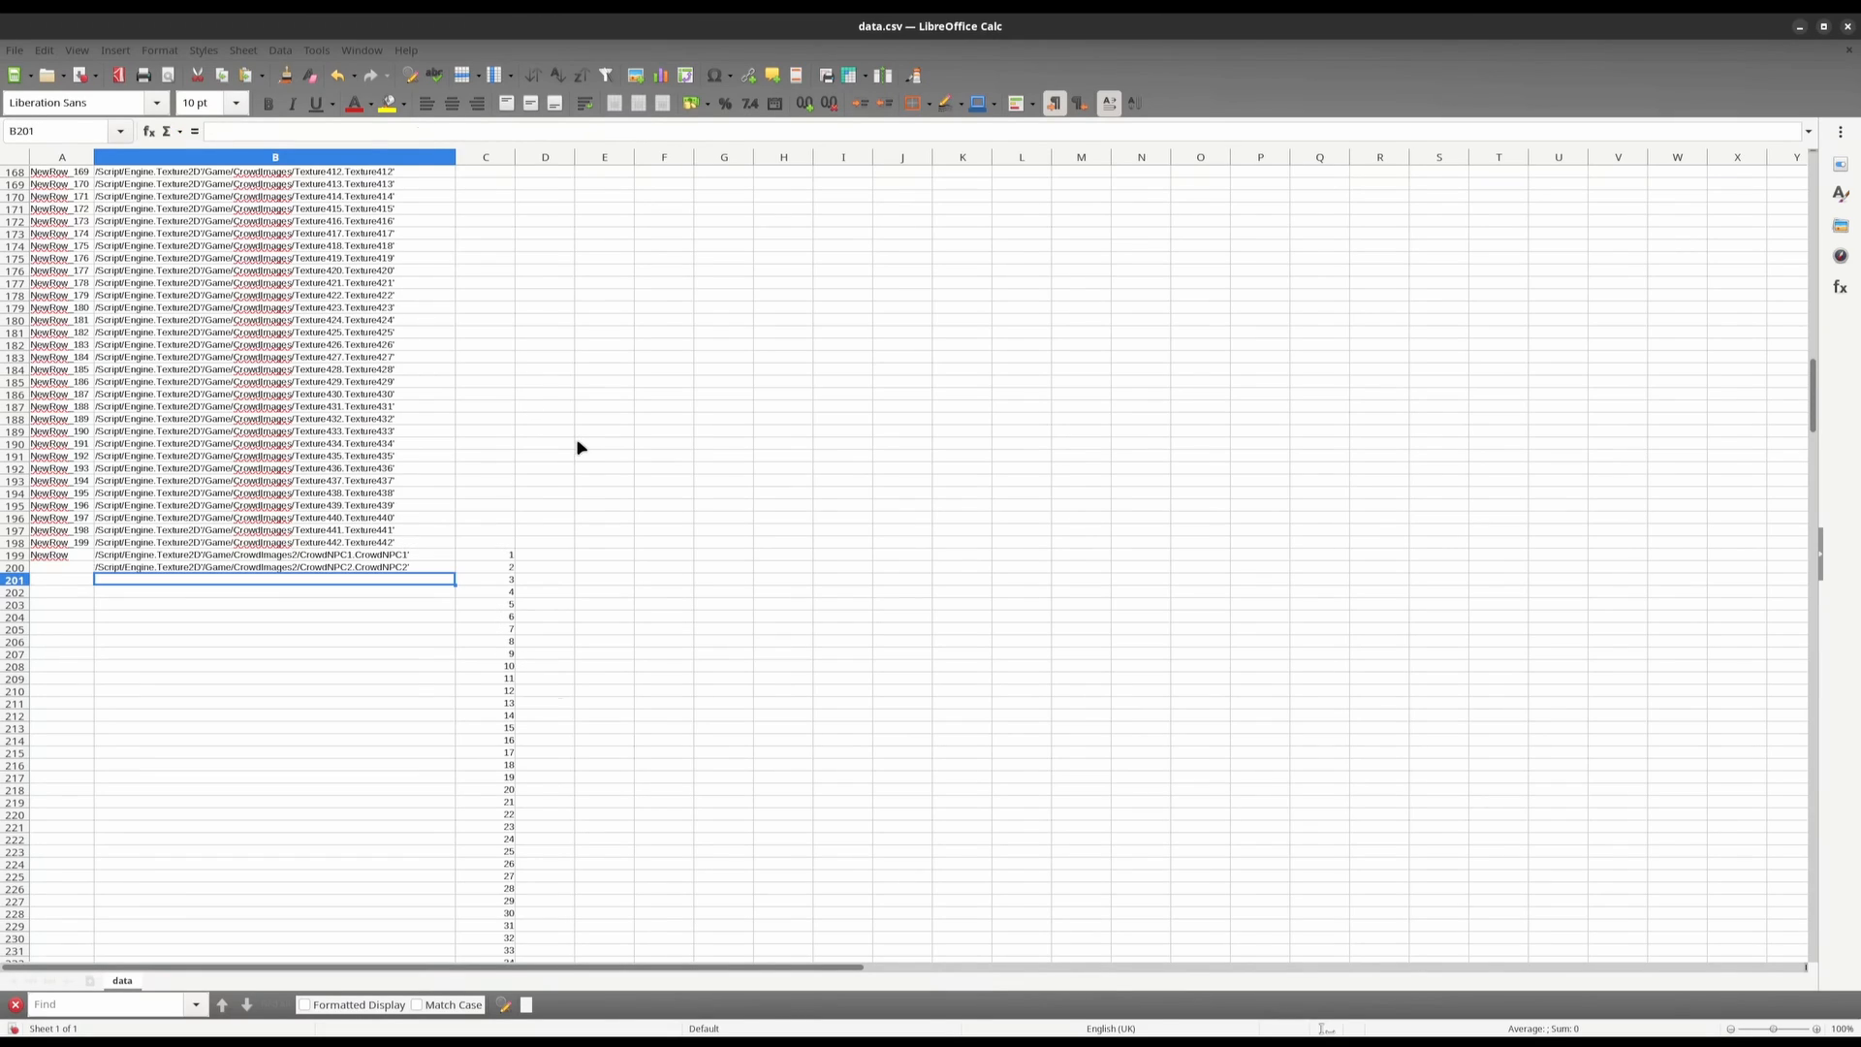
Fill the B200 path formula down to B597 and check the generated CrowdNPC paths
{"action": "left_click", "coordinate": [335, 569]}
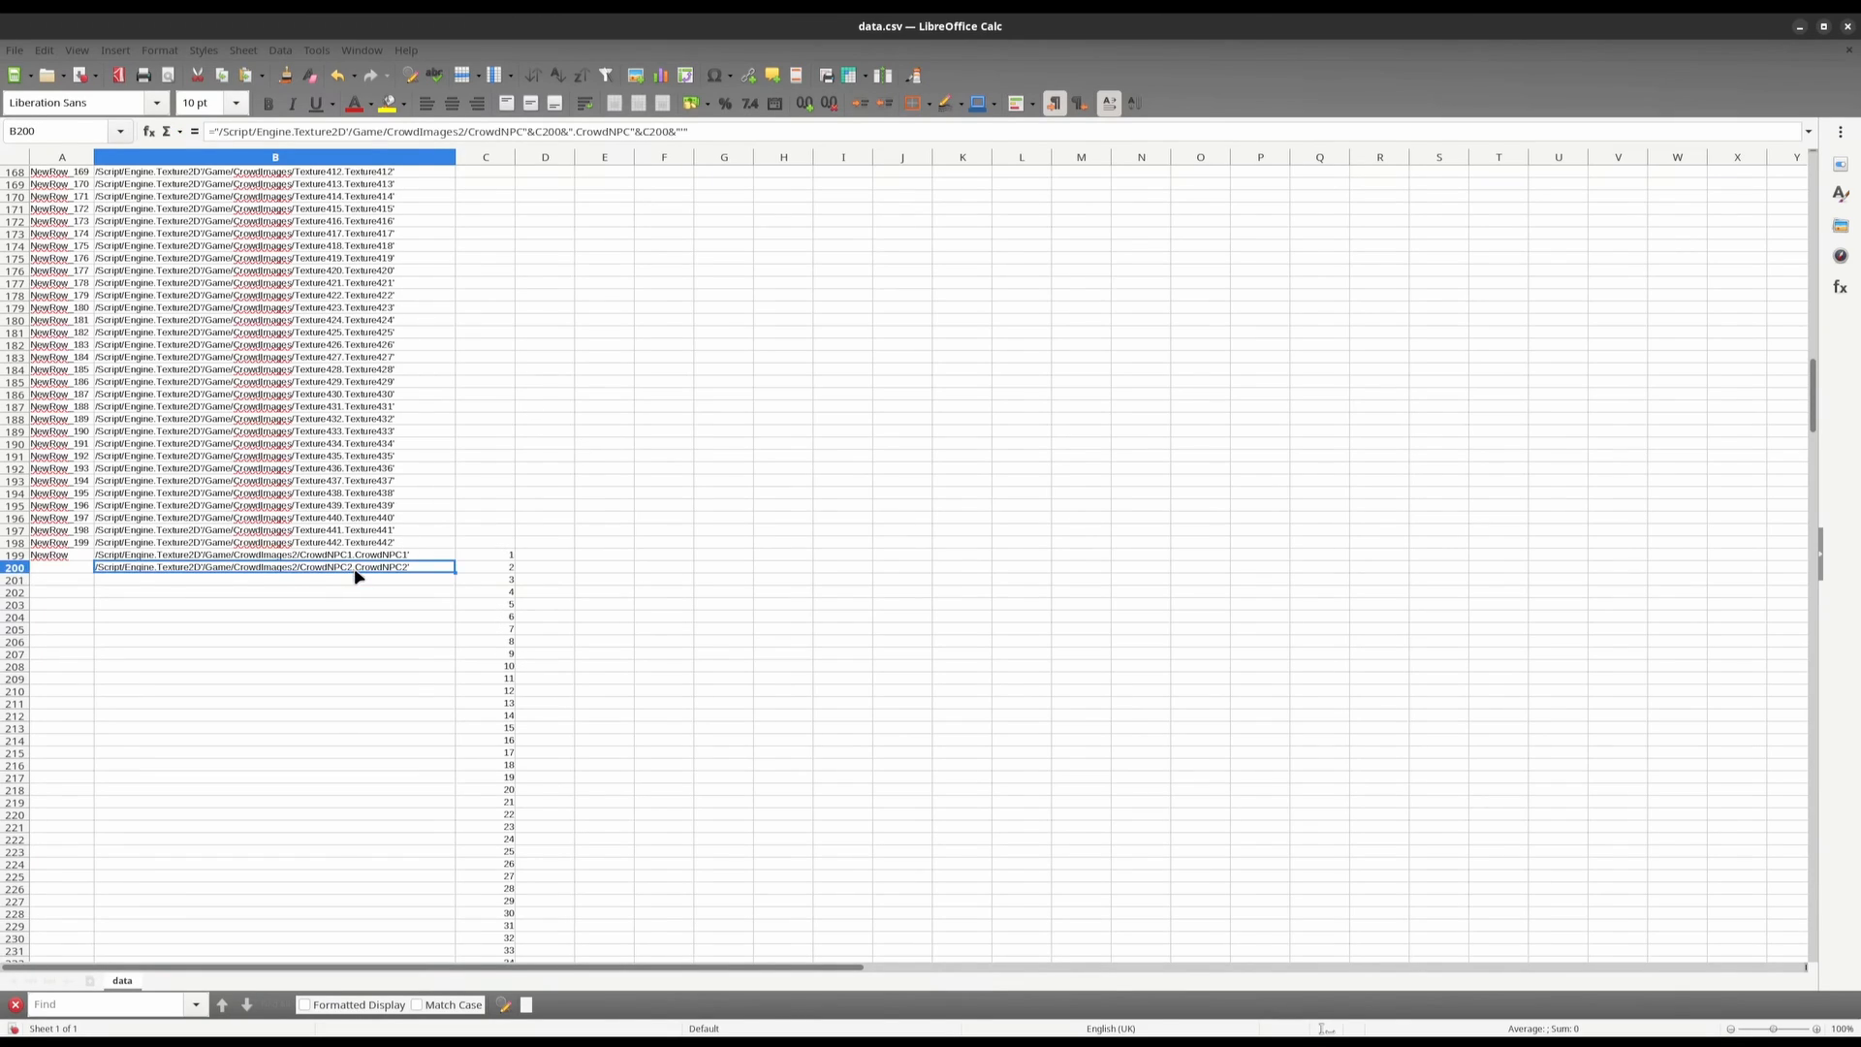
{"action": "double_click", "coordinate": [453, 571]}
{"action": "scroll", "coordinate": [515, 636], "scroll_direction": "down", "scroll_amount": 20}
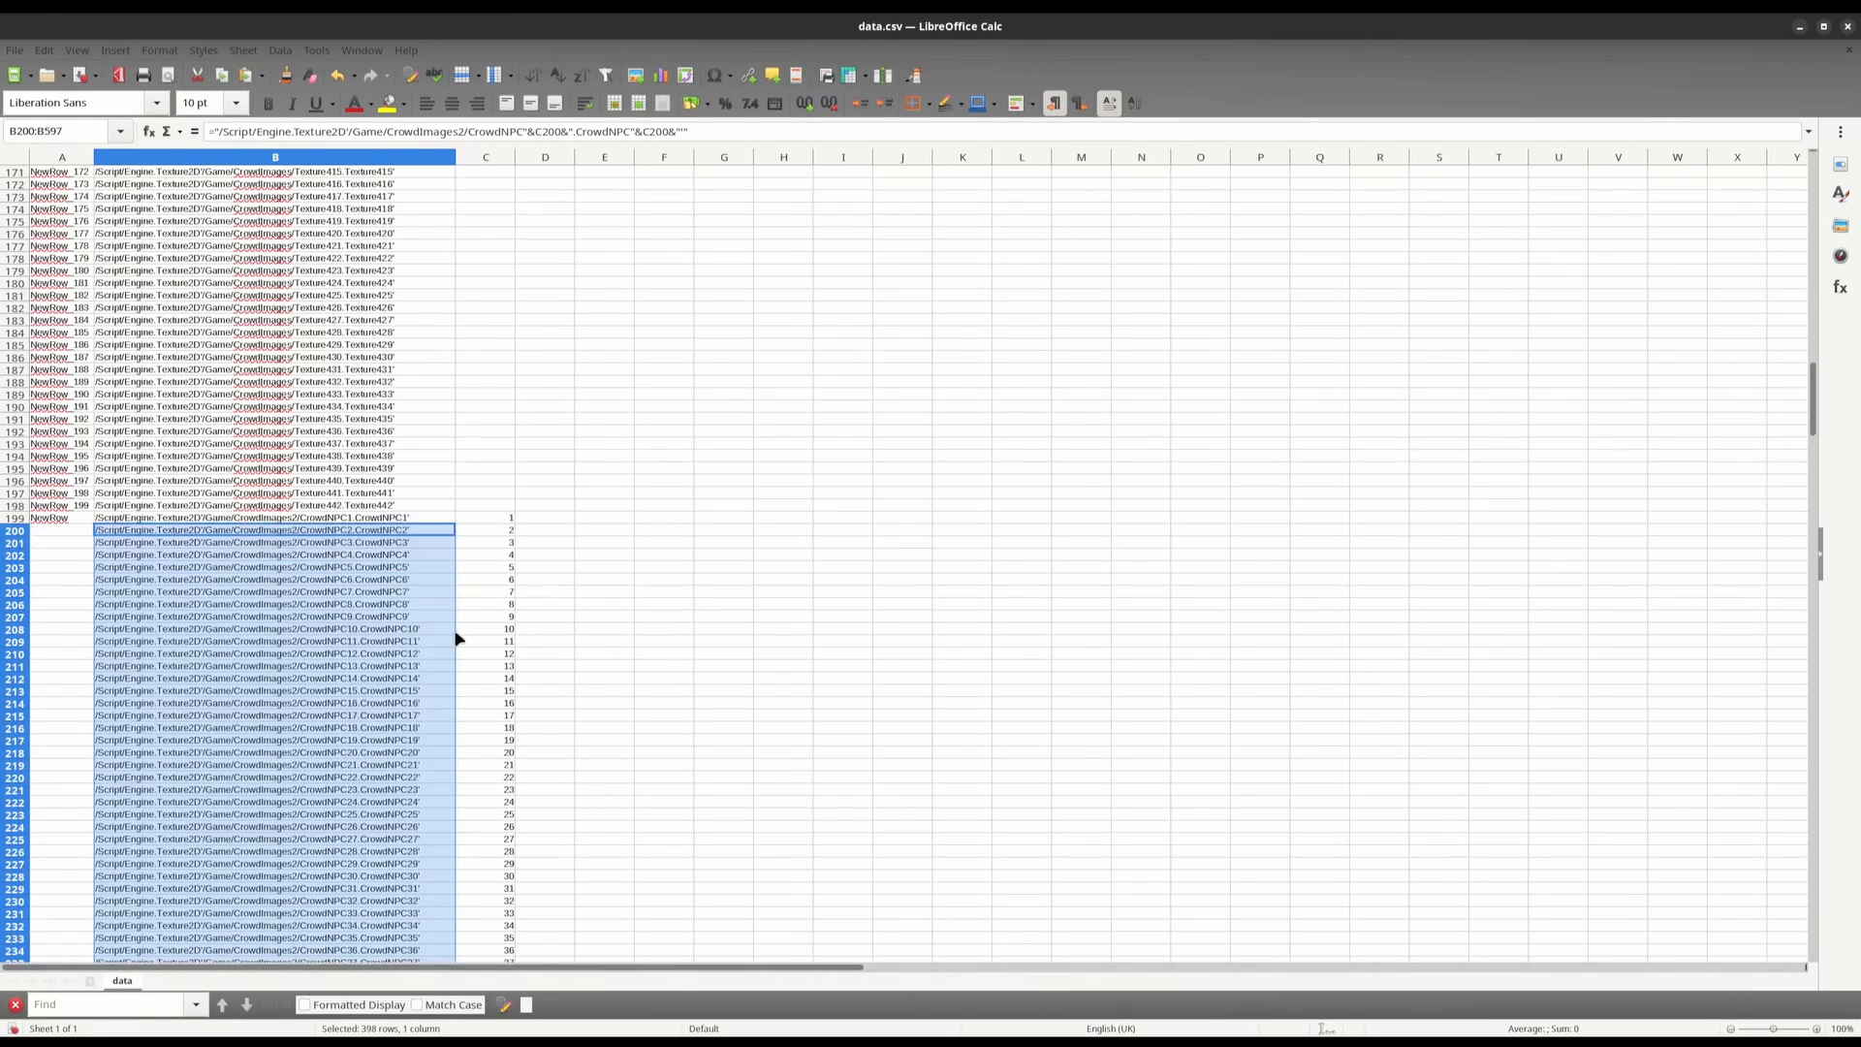
{"action": "scroll", "coordinate": [368, 650], "scroll_direction": "down", "scroll_amount": 20}
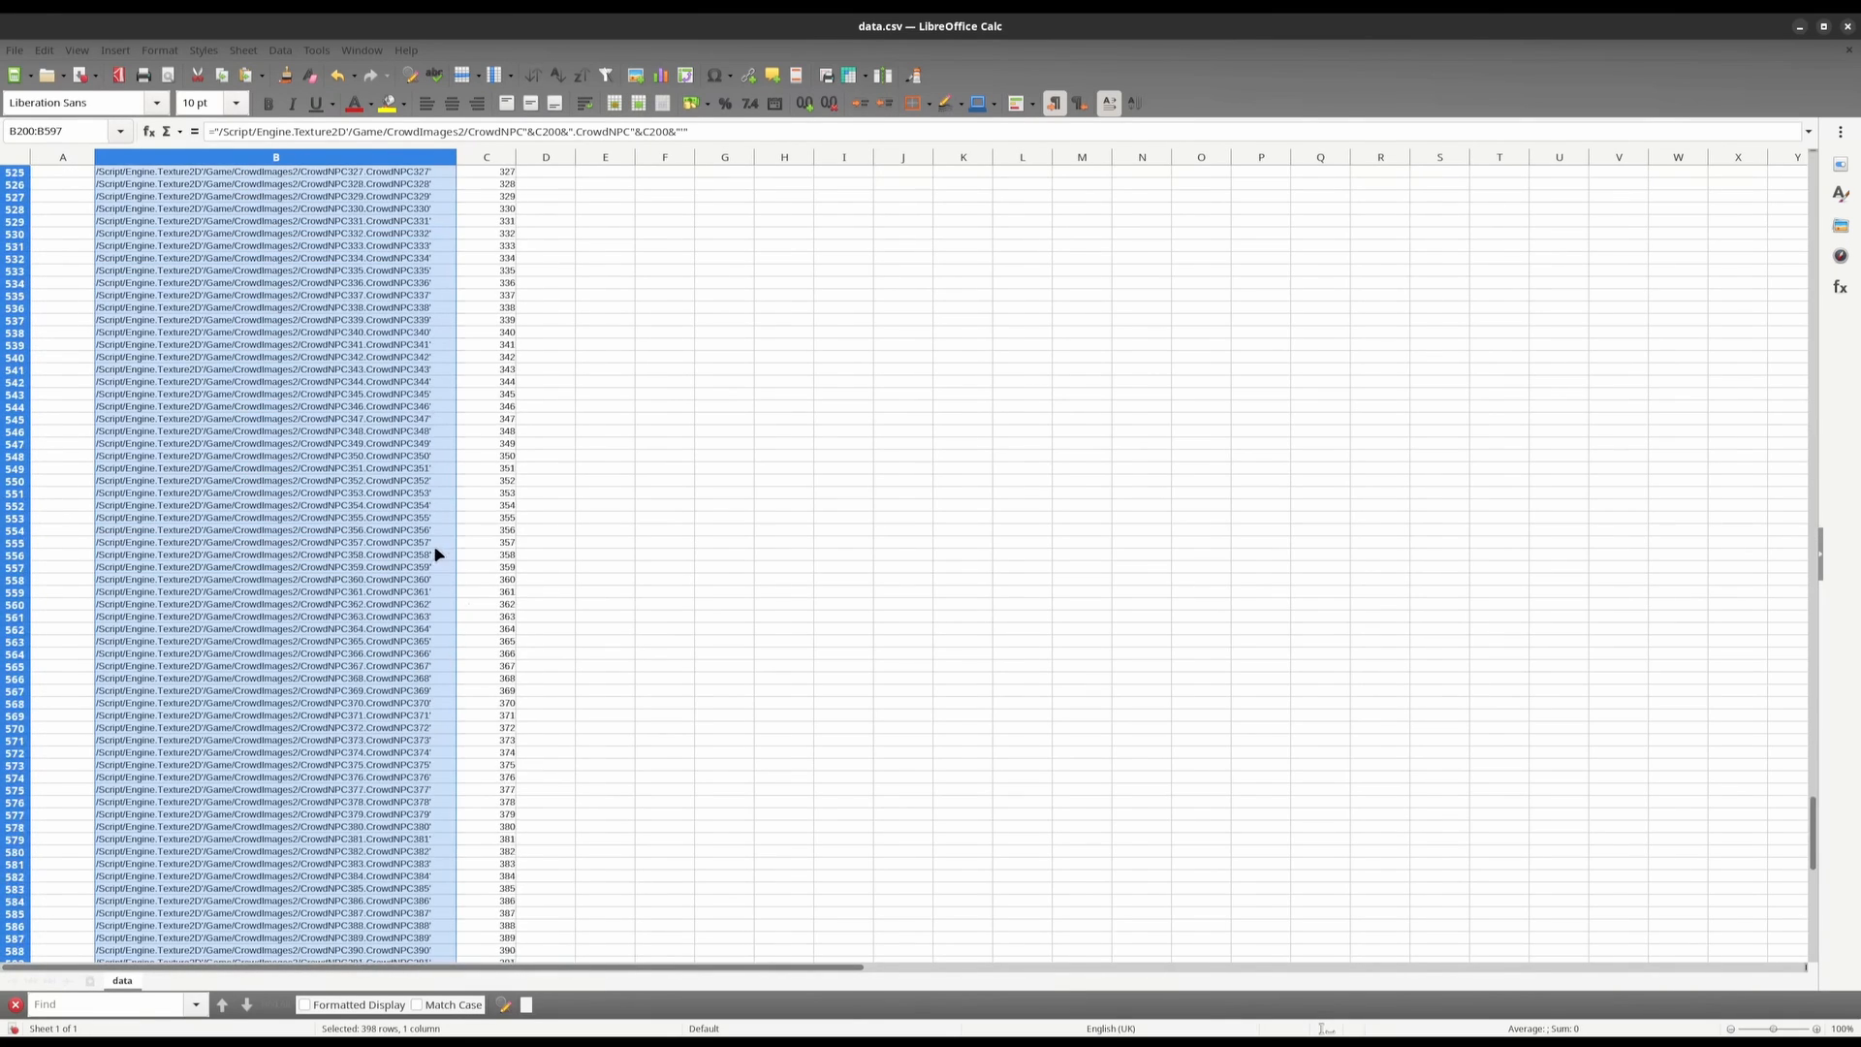
{"action": "scroll", "coordinate": [278, 561], "scroll_direction": "up", "scroll_amount": 20}
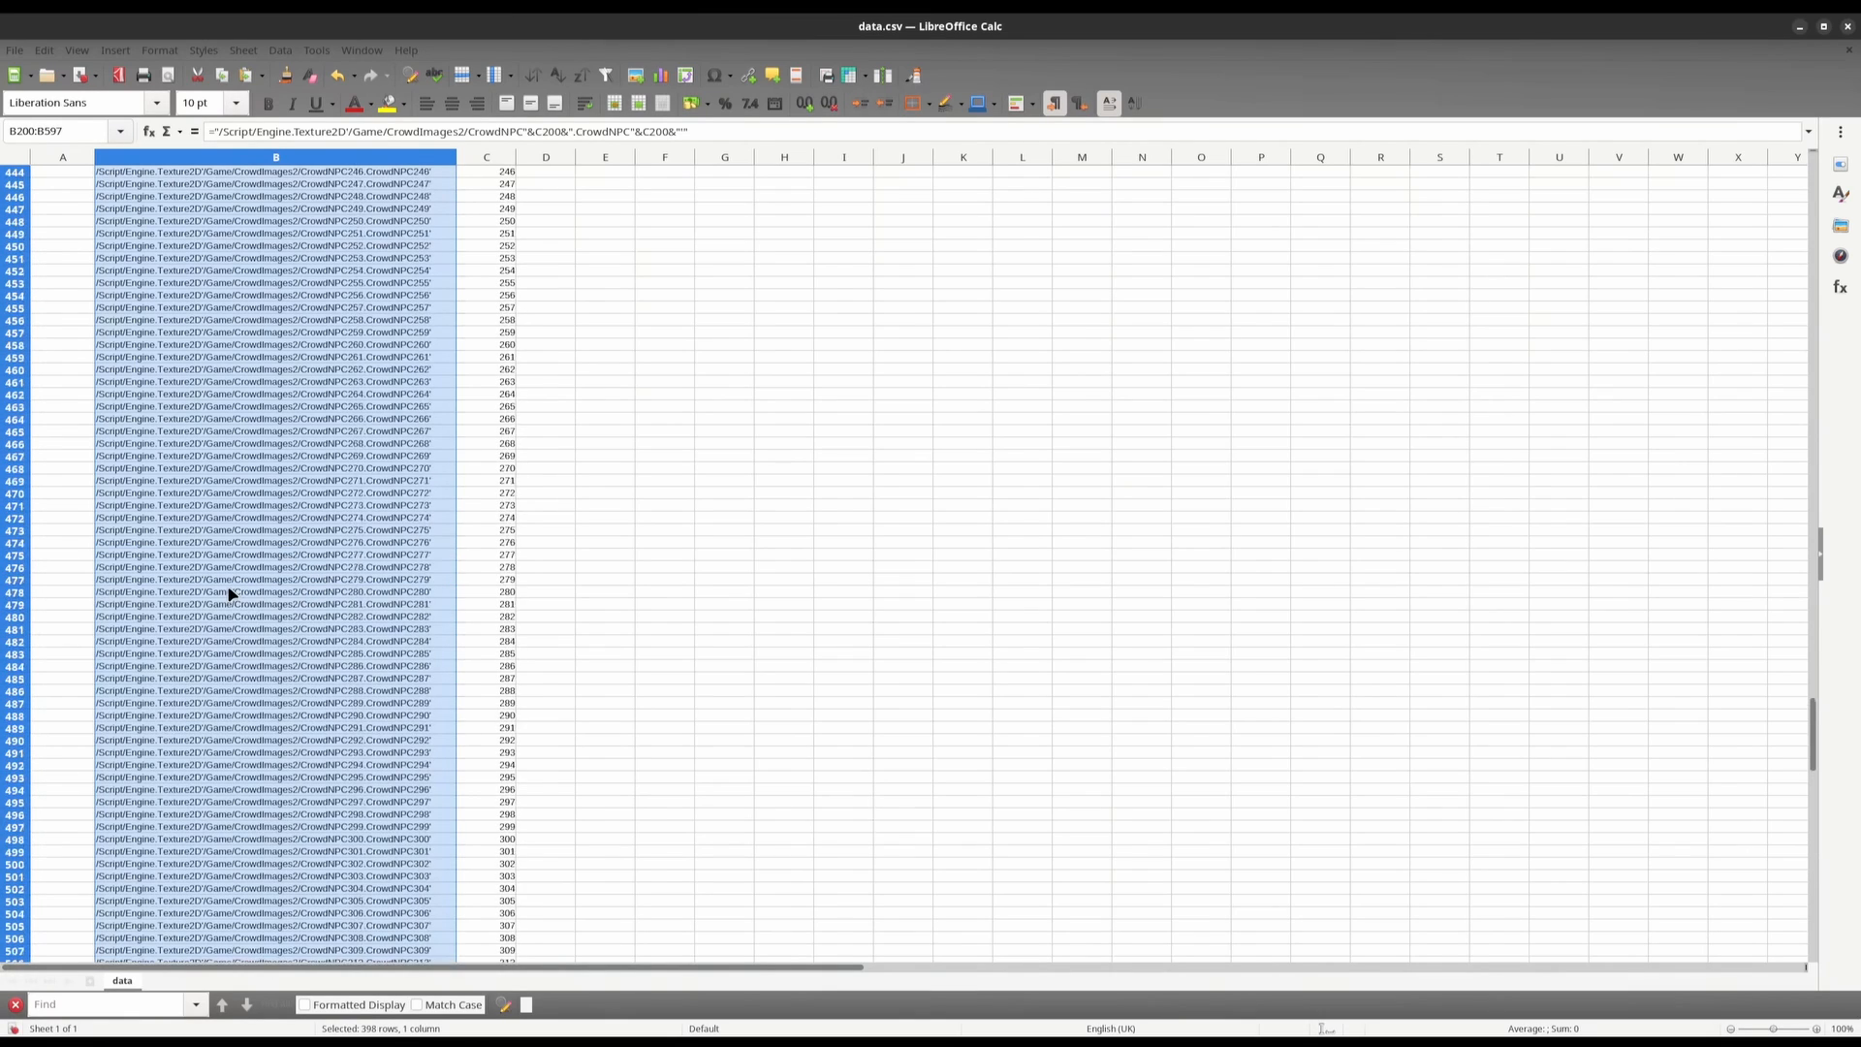
{"action": "scroll", "coordinate": [257, 543], "scroll_direction": "up", "scroll_amount": 10}
{"action": "scroll", "coordinate": [113, 632], "scroll_direction": "down", "scroll_amount": 2}
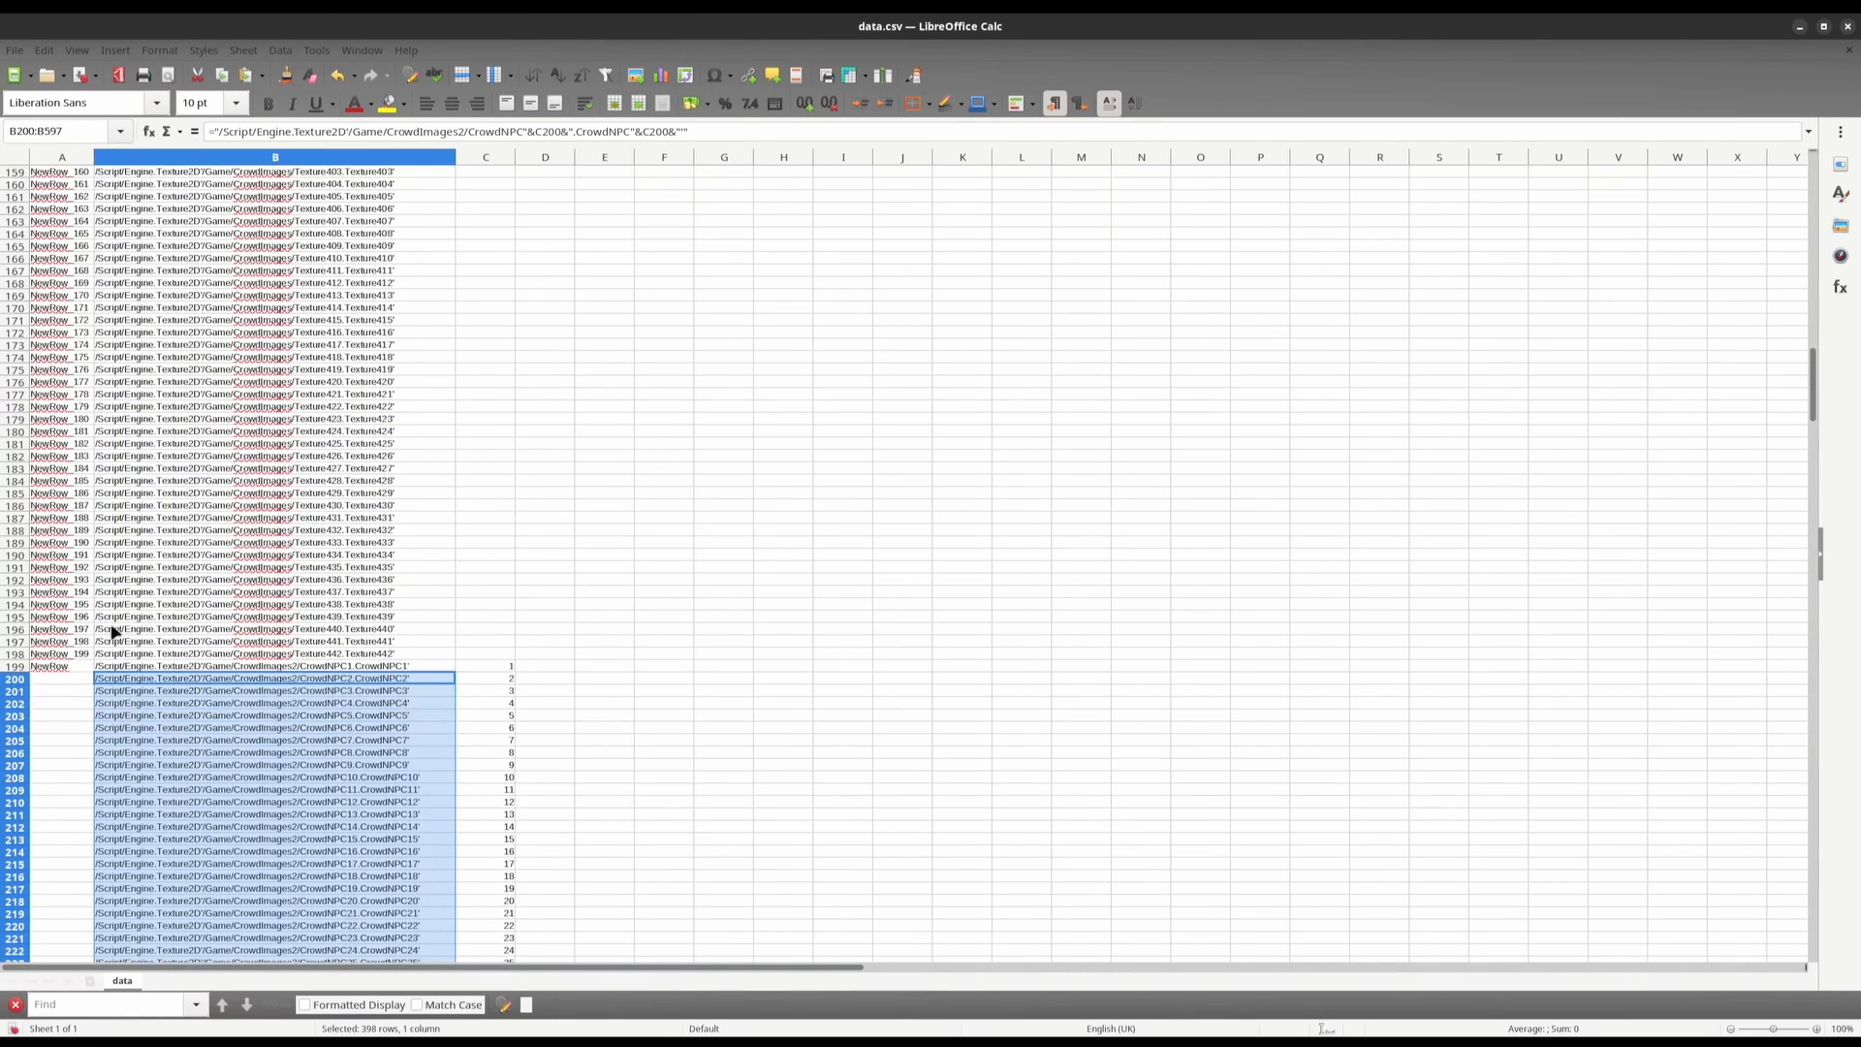
Enter ="NewRow2_"&C200 in A200, fill it down to A597, and check the last row name
{"action": "left_click", "coordinate": [56, 682]}
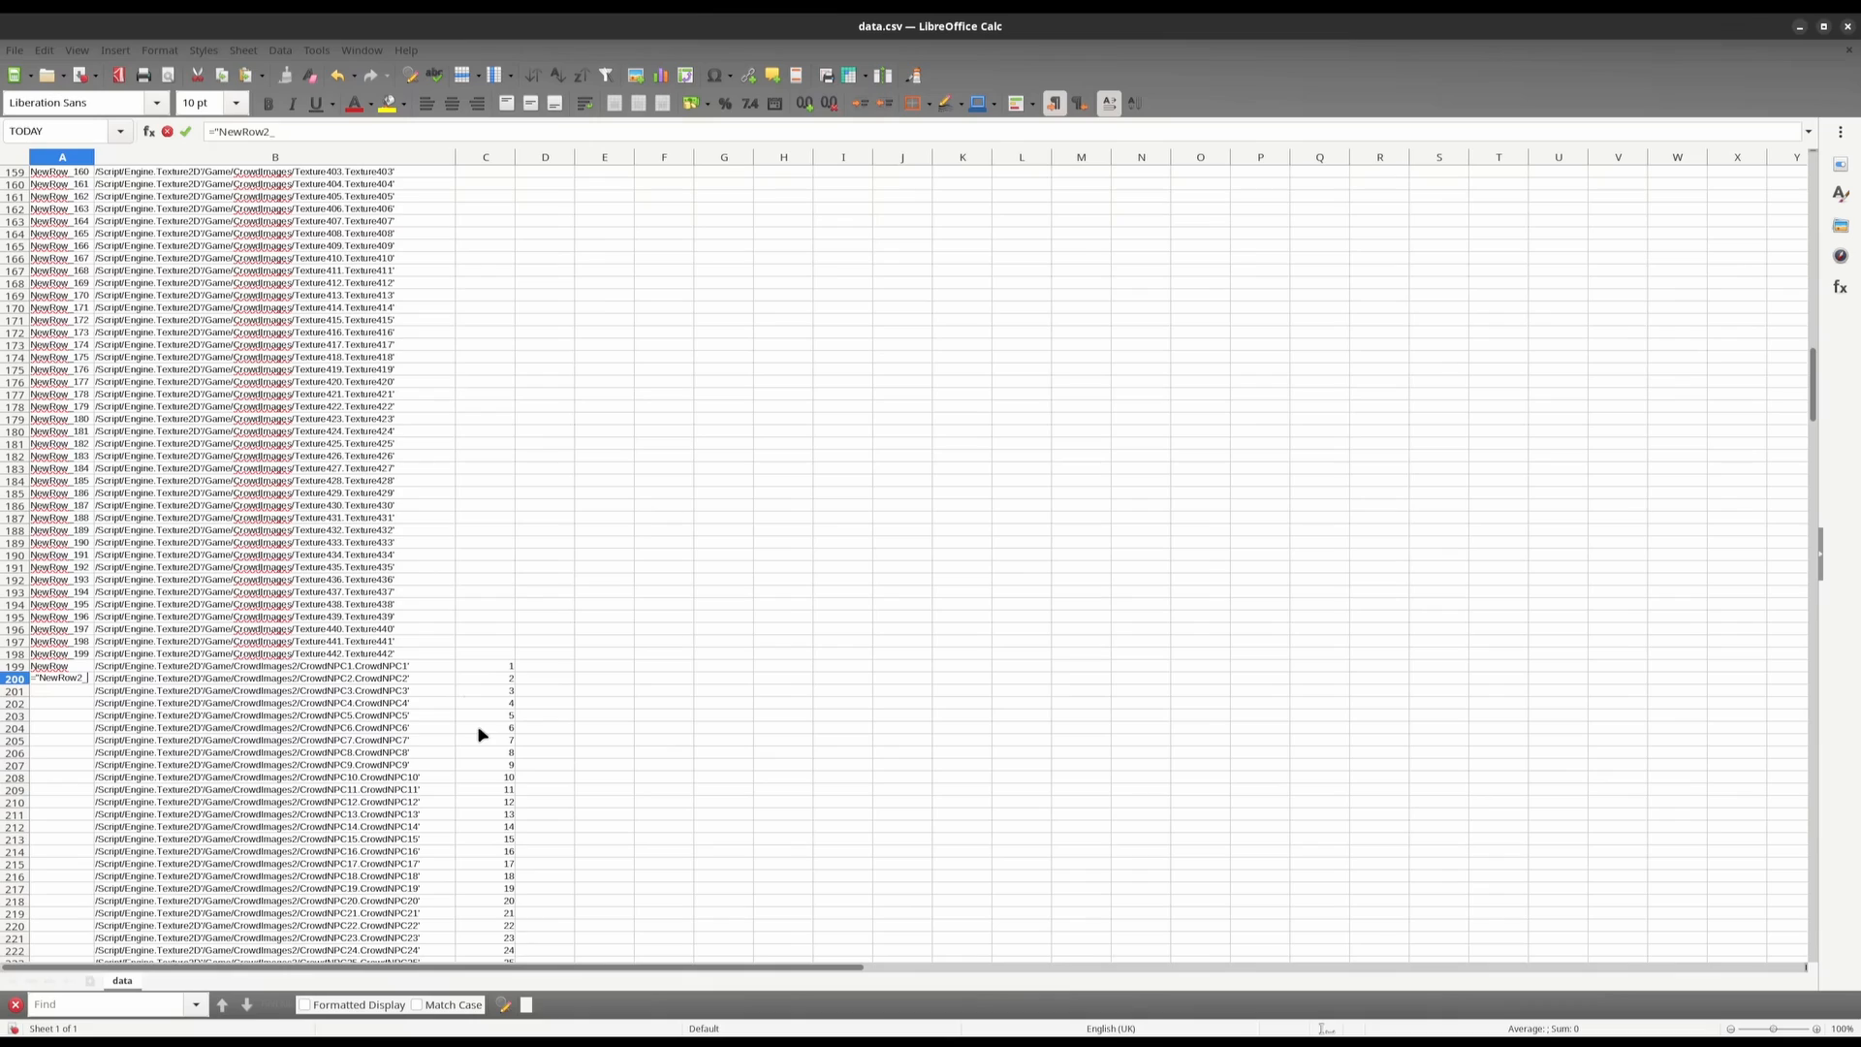
{"action": "type", "text": "&"}
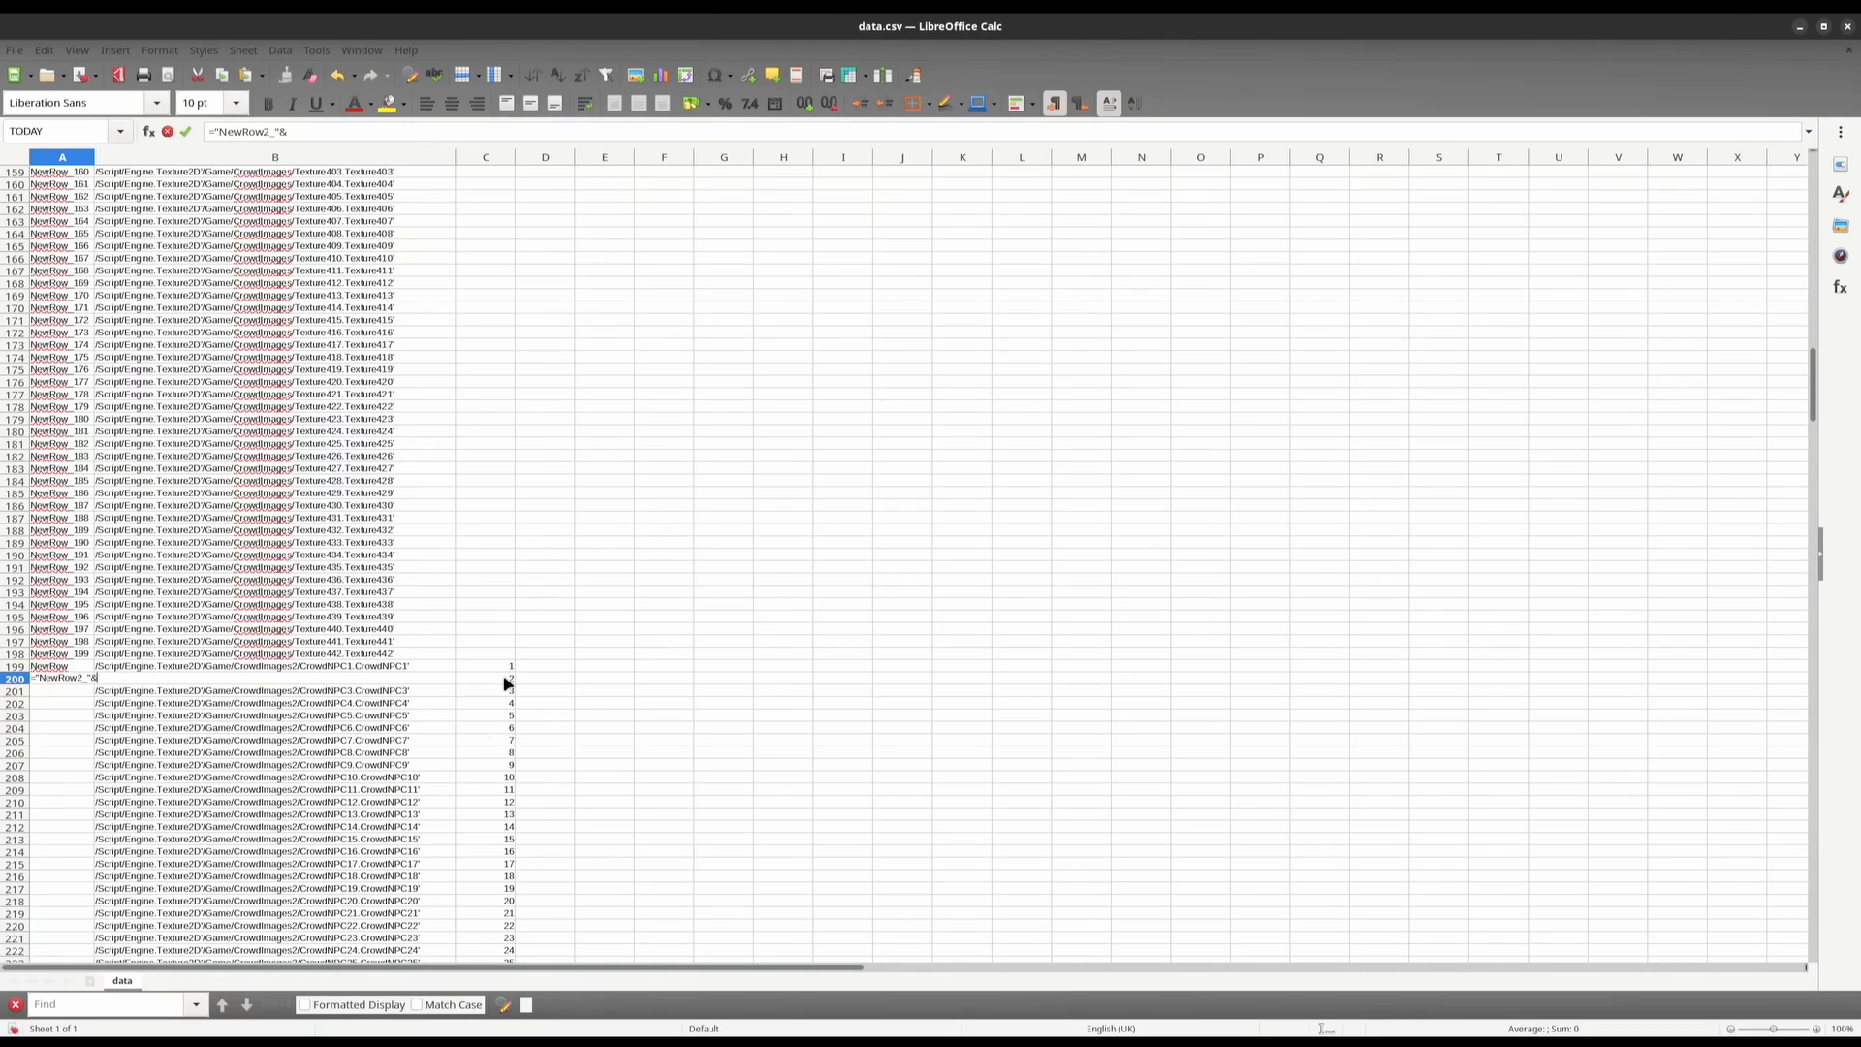
{"action": "key", "text": "Return"}
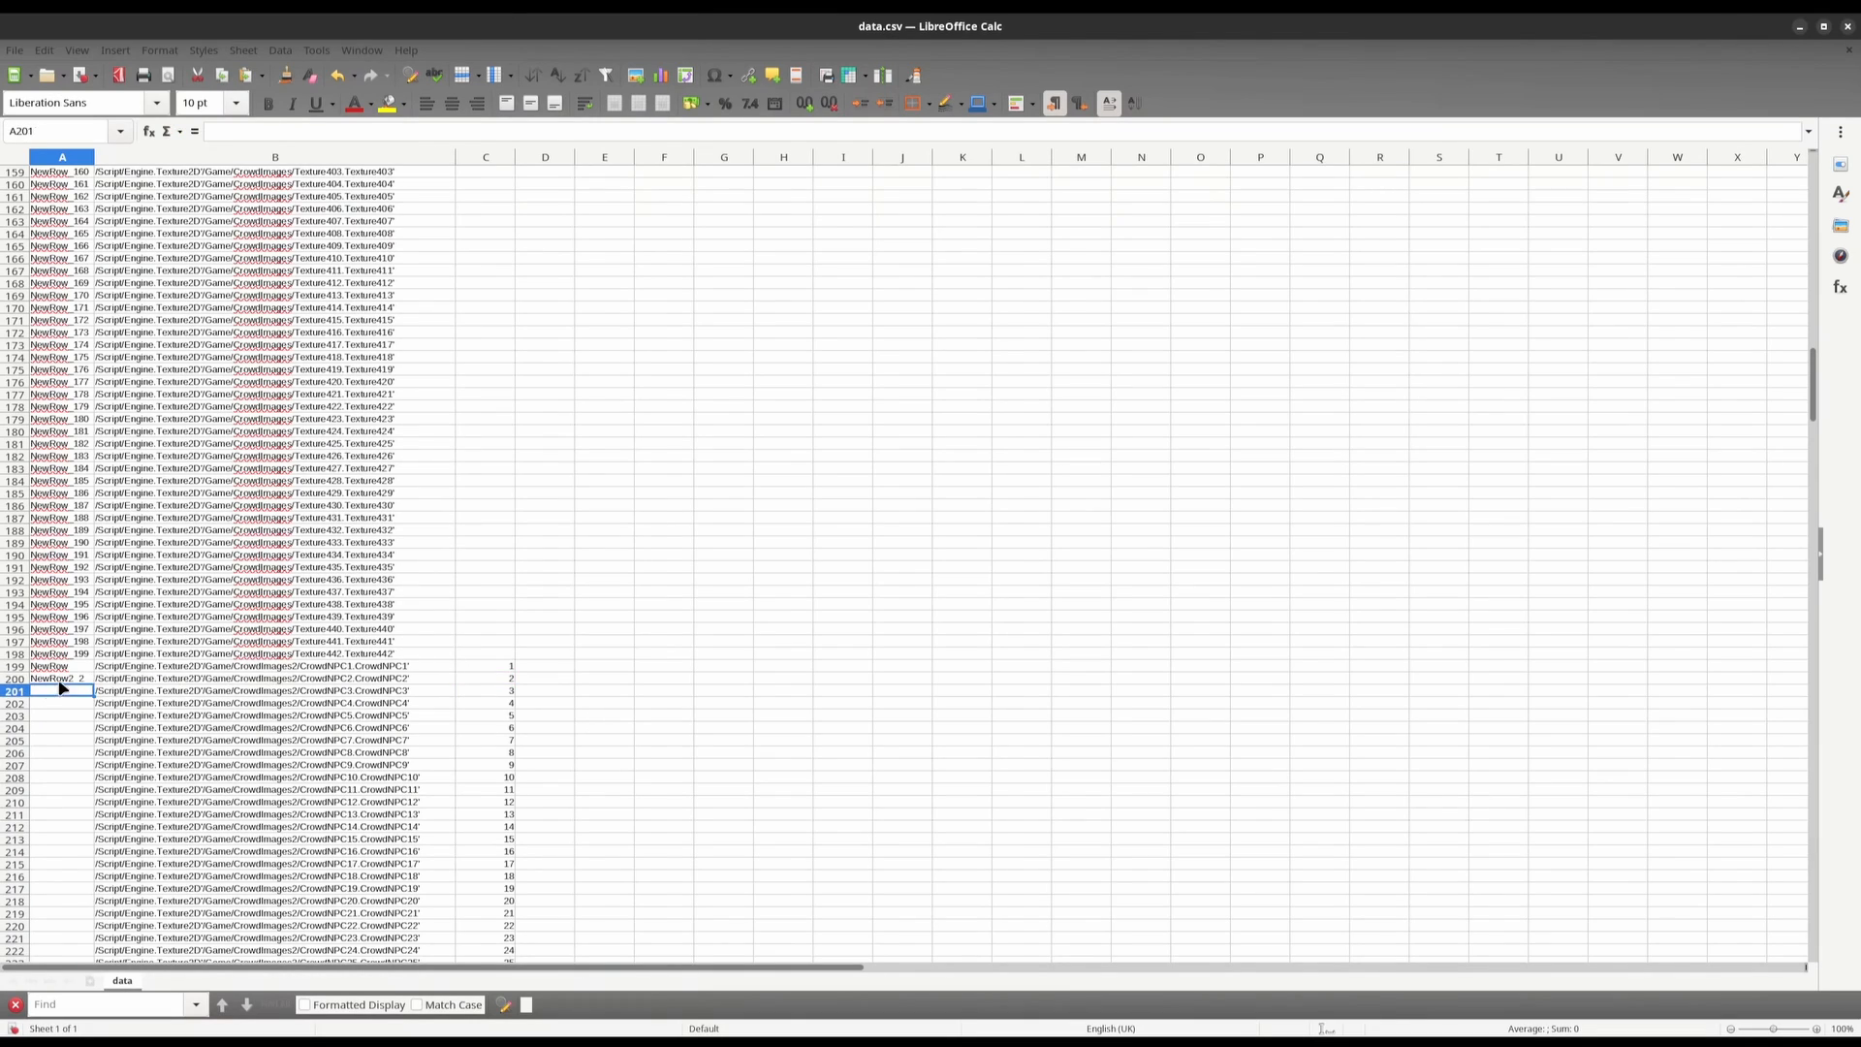
{"action": "left_click", "coordinate": [60, 678]}
{"action": "double_click", "coordinate": [94, 684]}
{"action": "scroll", "coordinate": [151, 759], "scroll_direction": "down", "scroll_amount": 20}
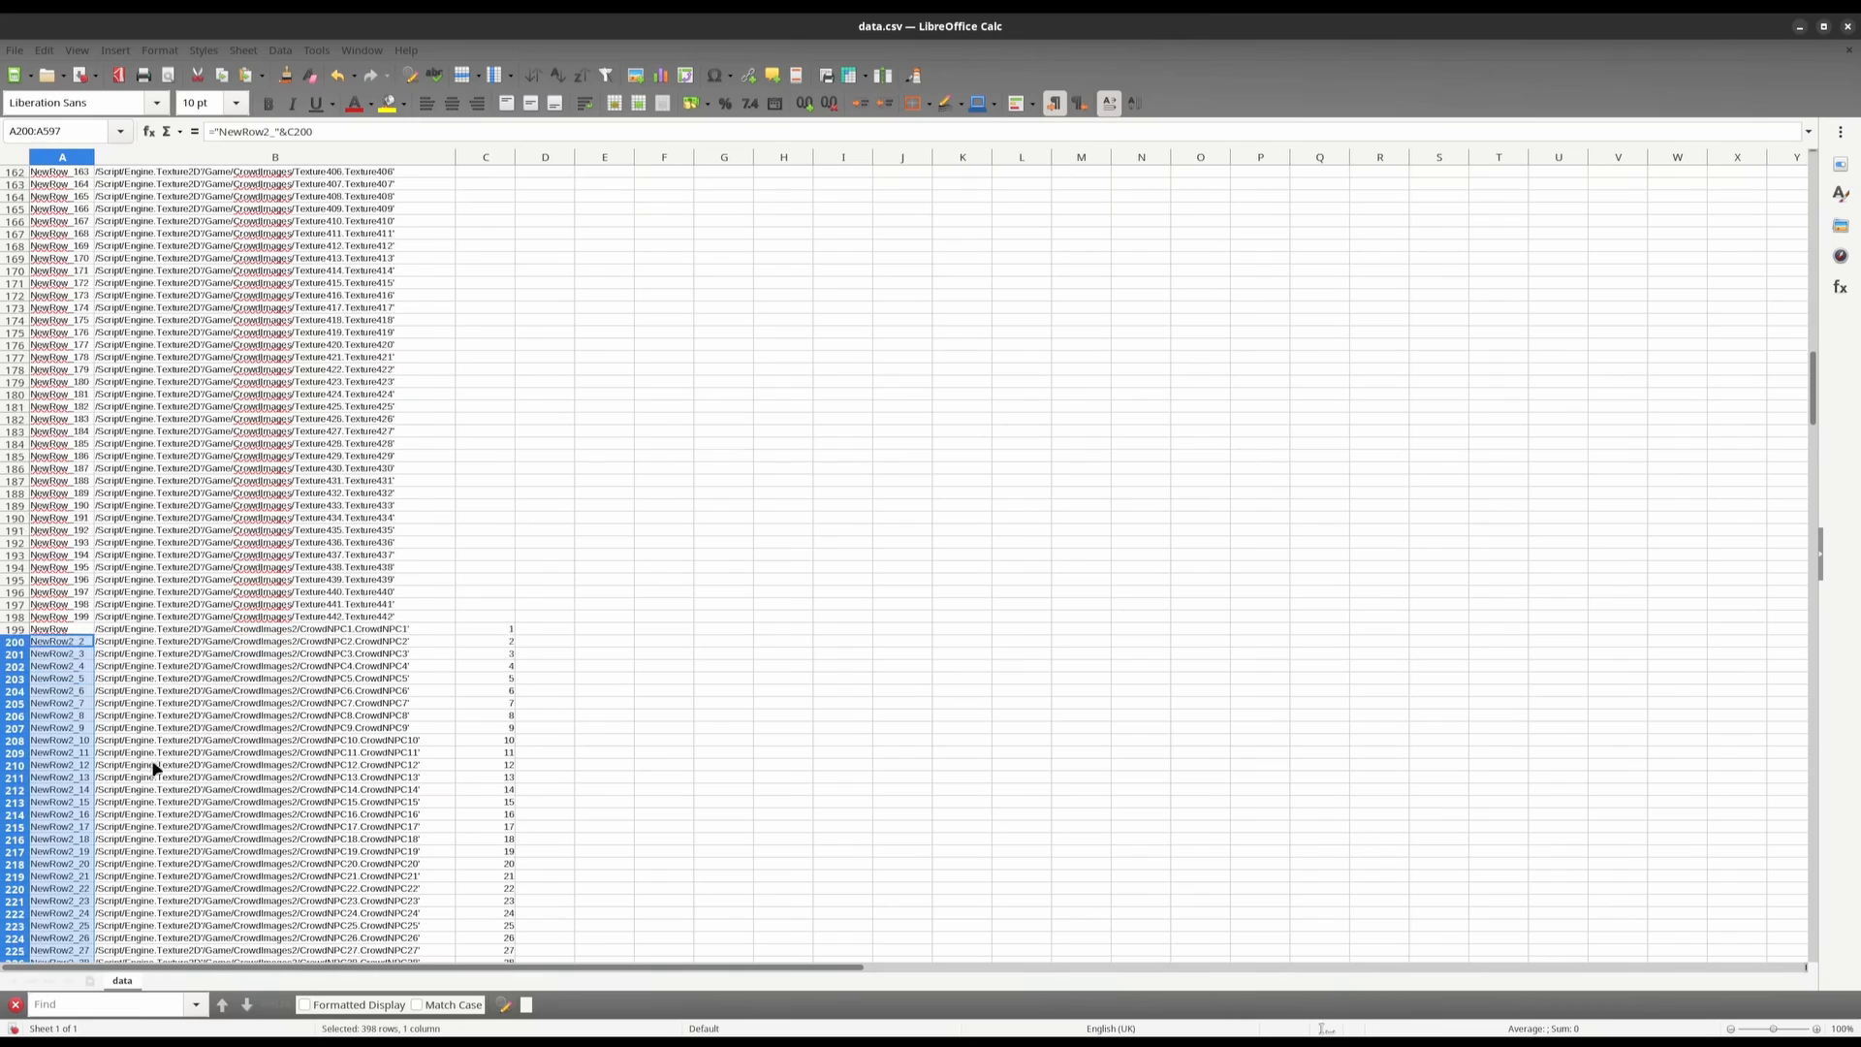
{"action": "left_click", "coordinate": [65, 742]}
{"action": "key", "text": "ctrl+Down"}
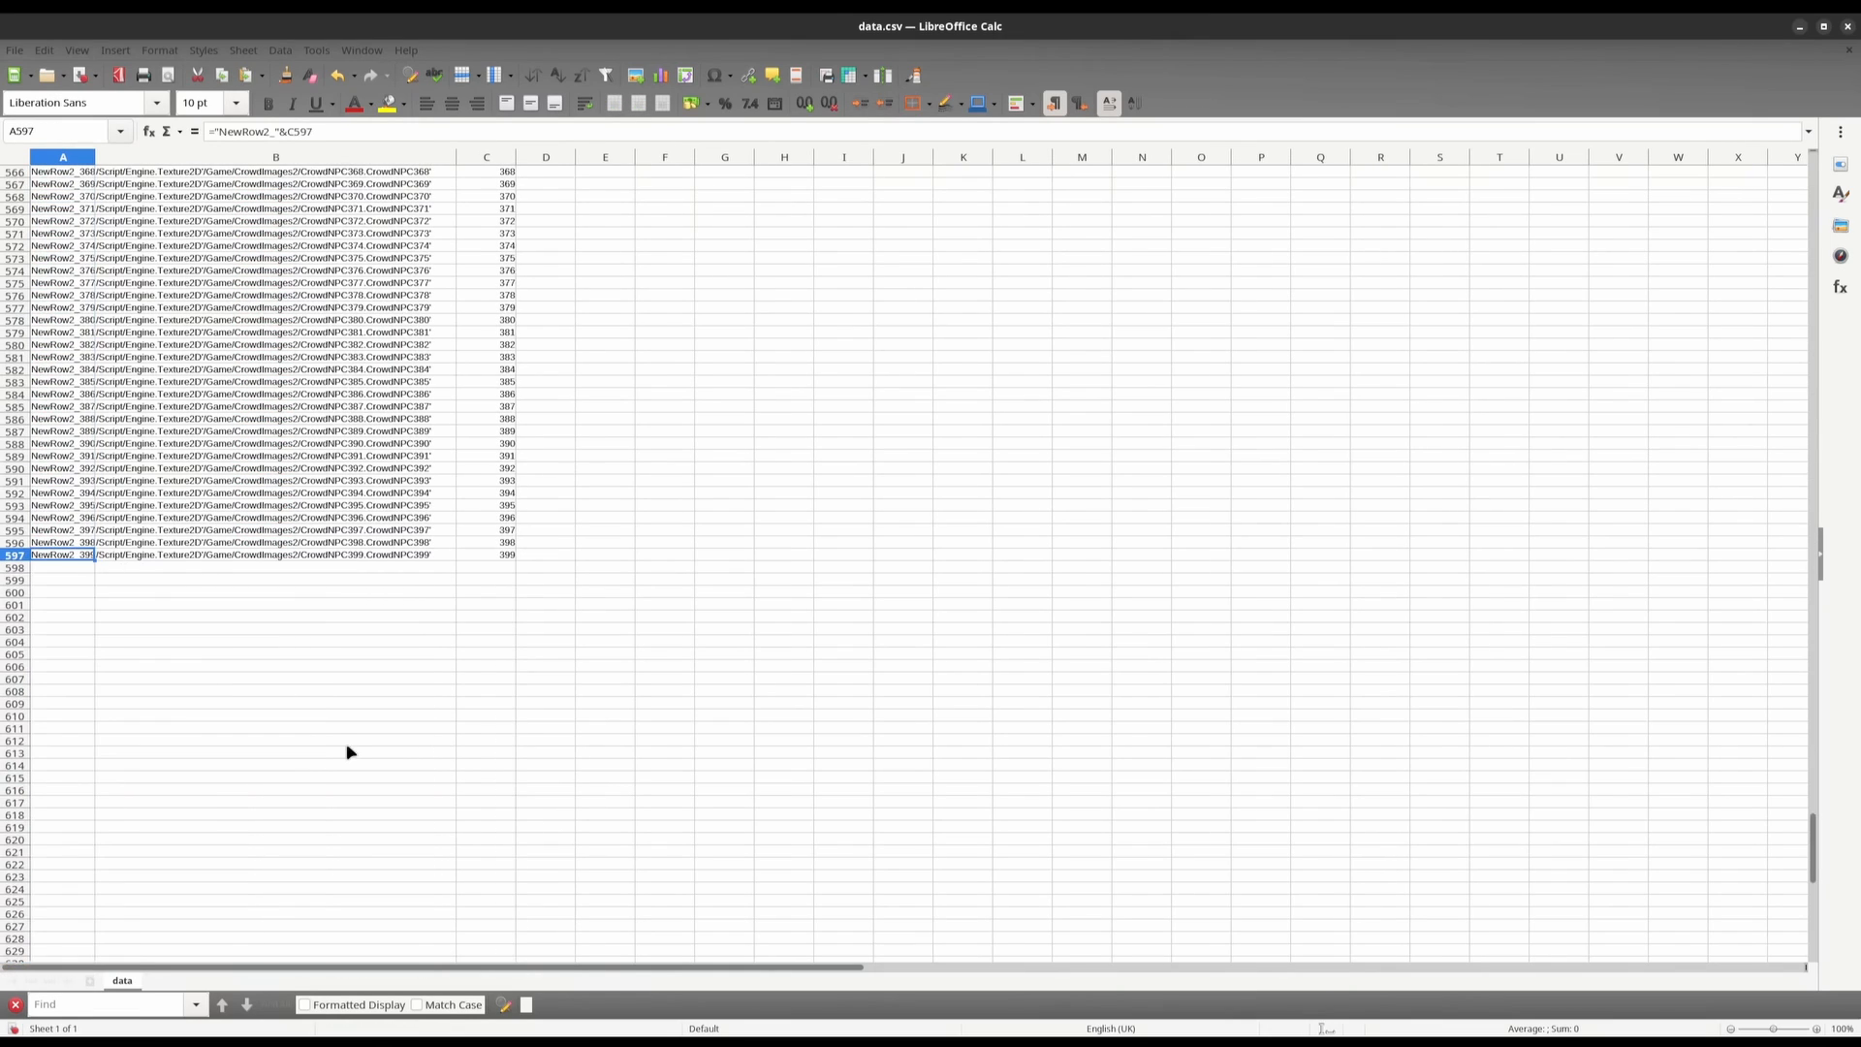
Select A199:B597 and convert its formulas to plain values by pasting the range over itself as unformatted text
{"action": "left_click", "coordinate": [325, 728]}
{"action": "left_click", "coordinate": [416, 558]}
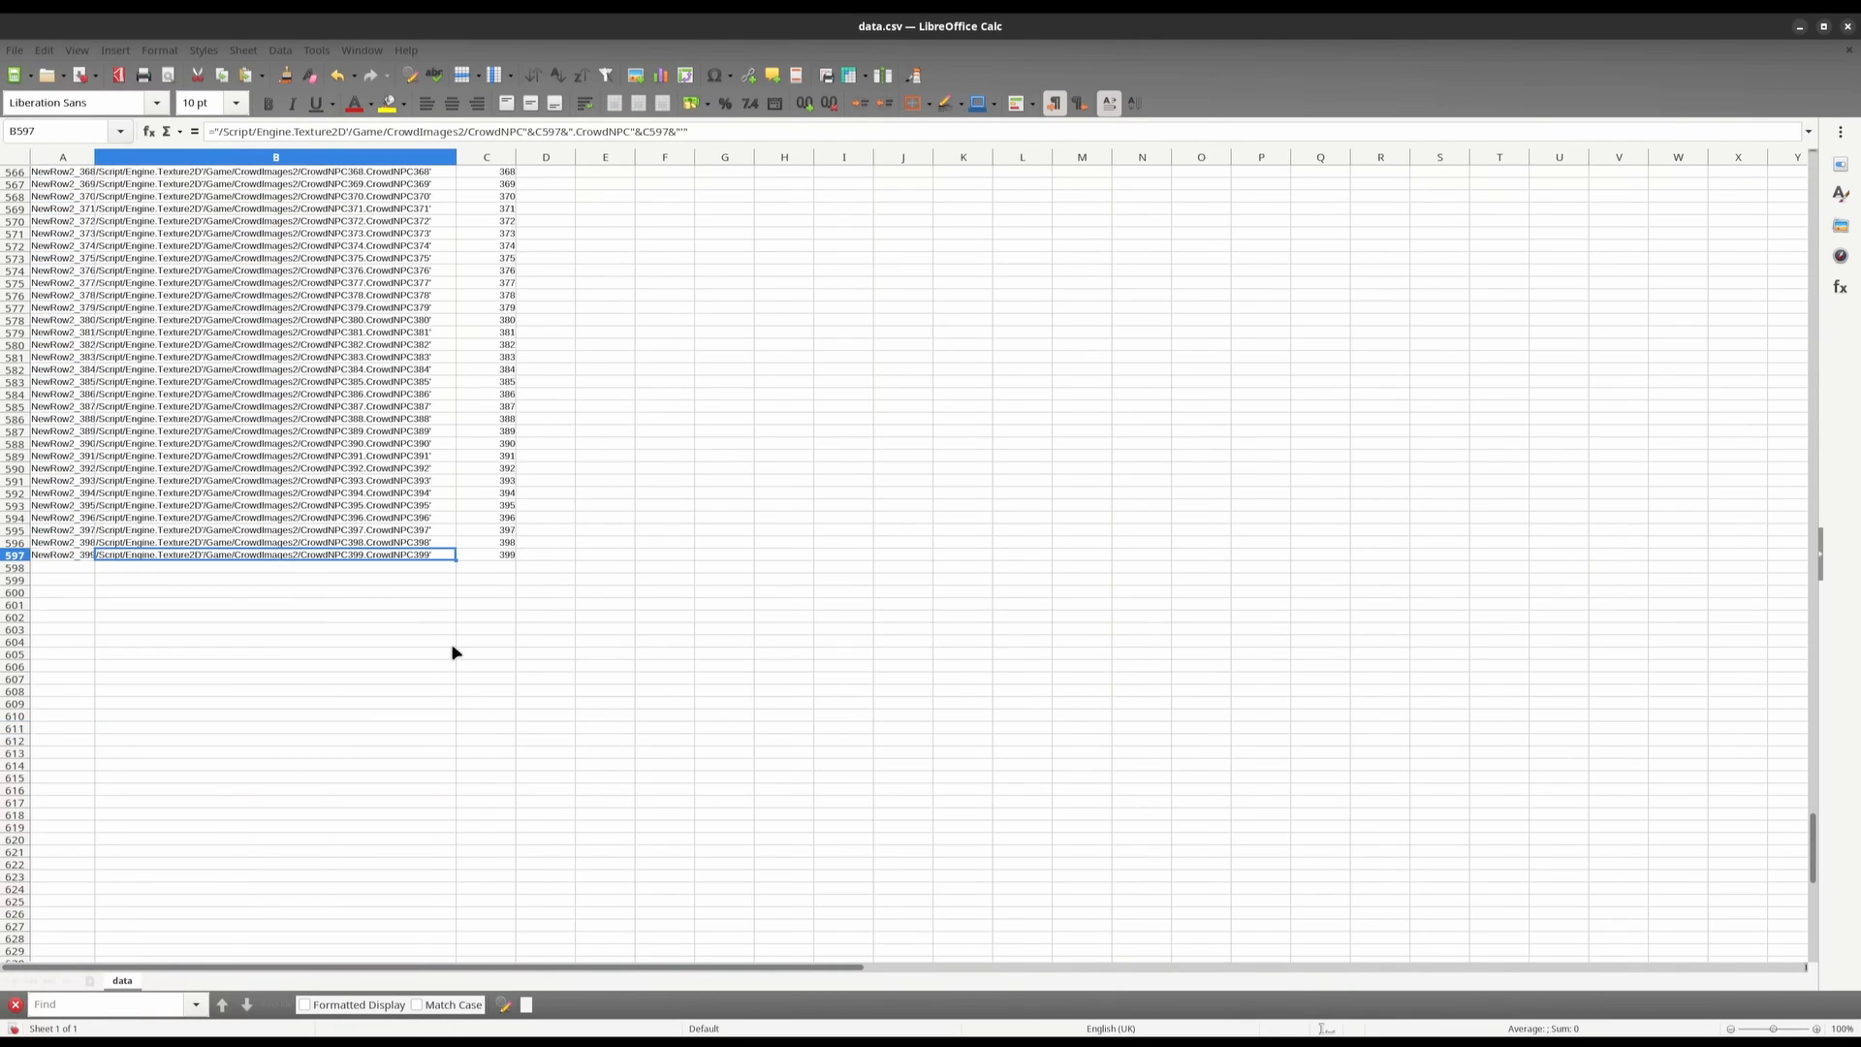
{"action": "scroll", "coordinate": [300, 535], "scroll_direction": "up", "scroll_amount": 20}
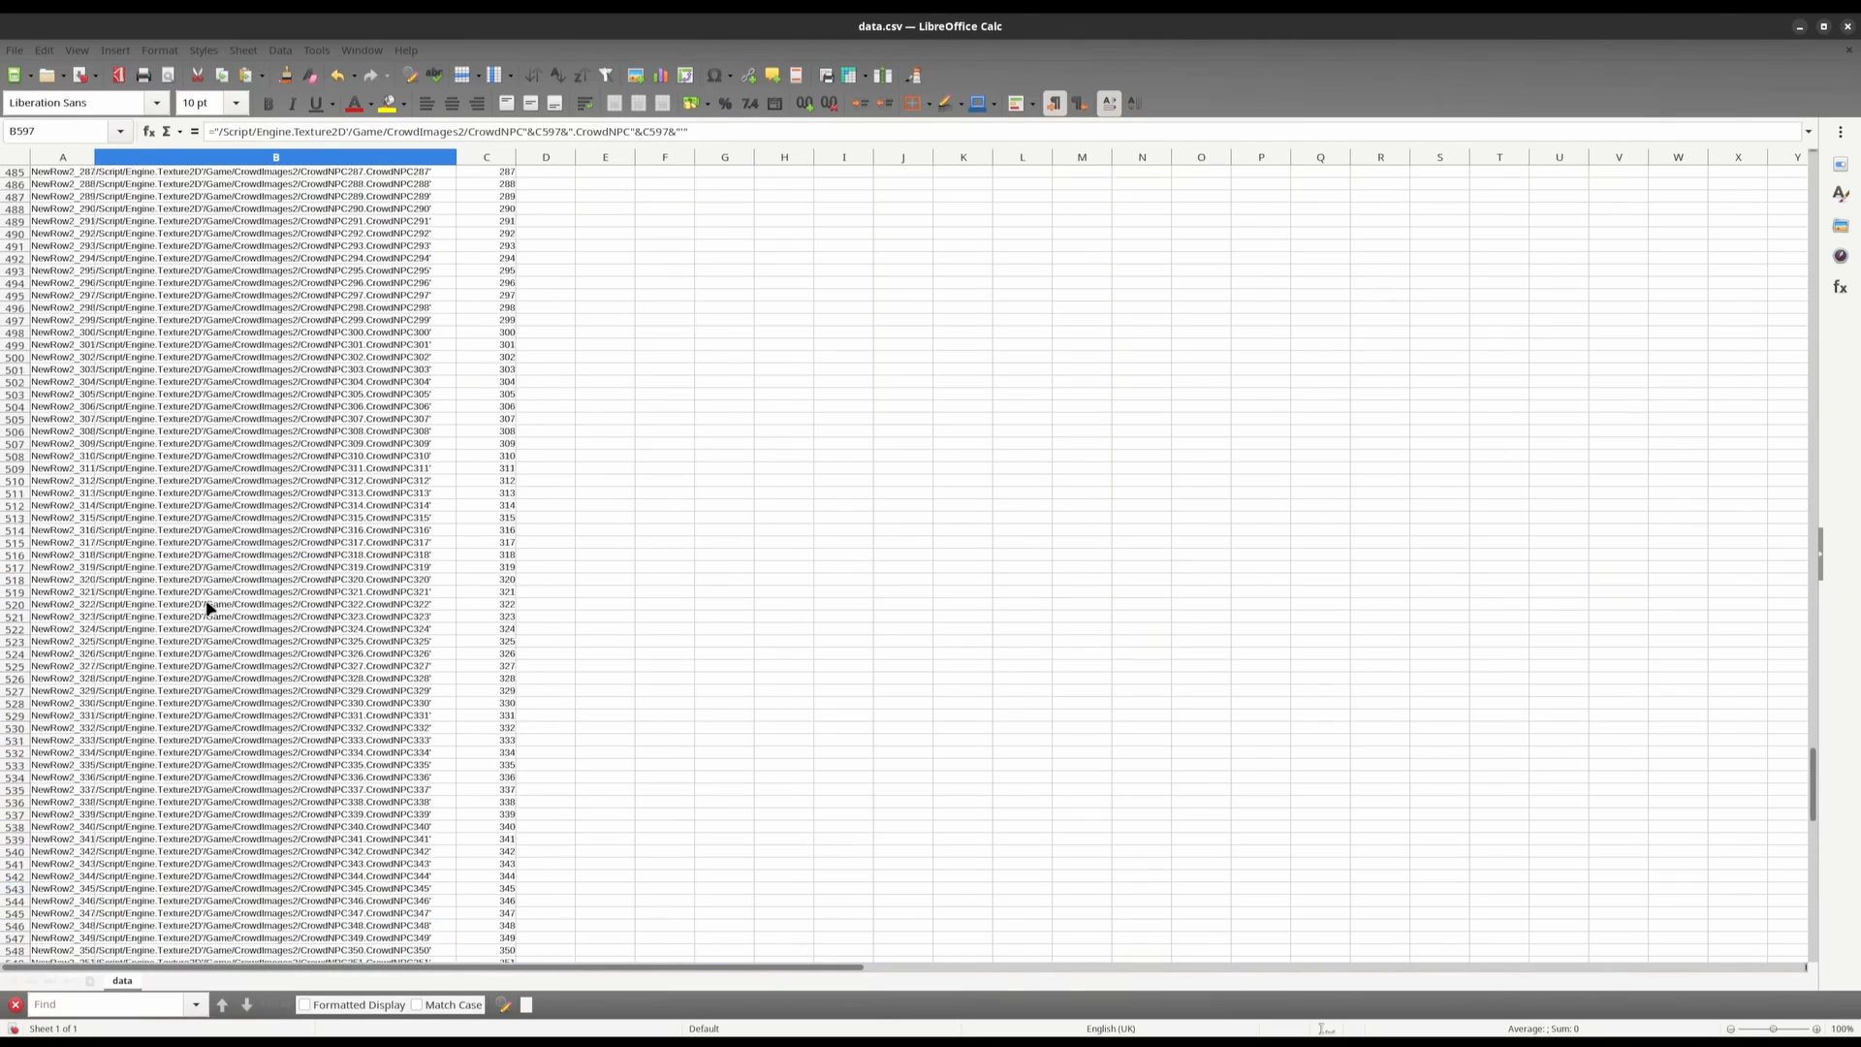
{"action": "scroll", "coordinate": [201, 596], "scroll_direction": "up", "scroll_amount": 20}
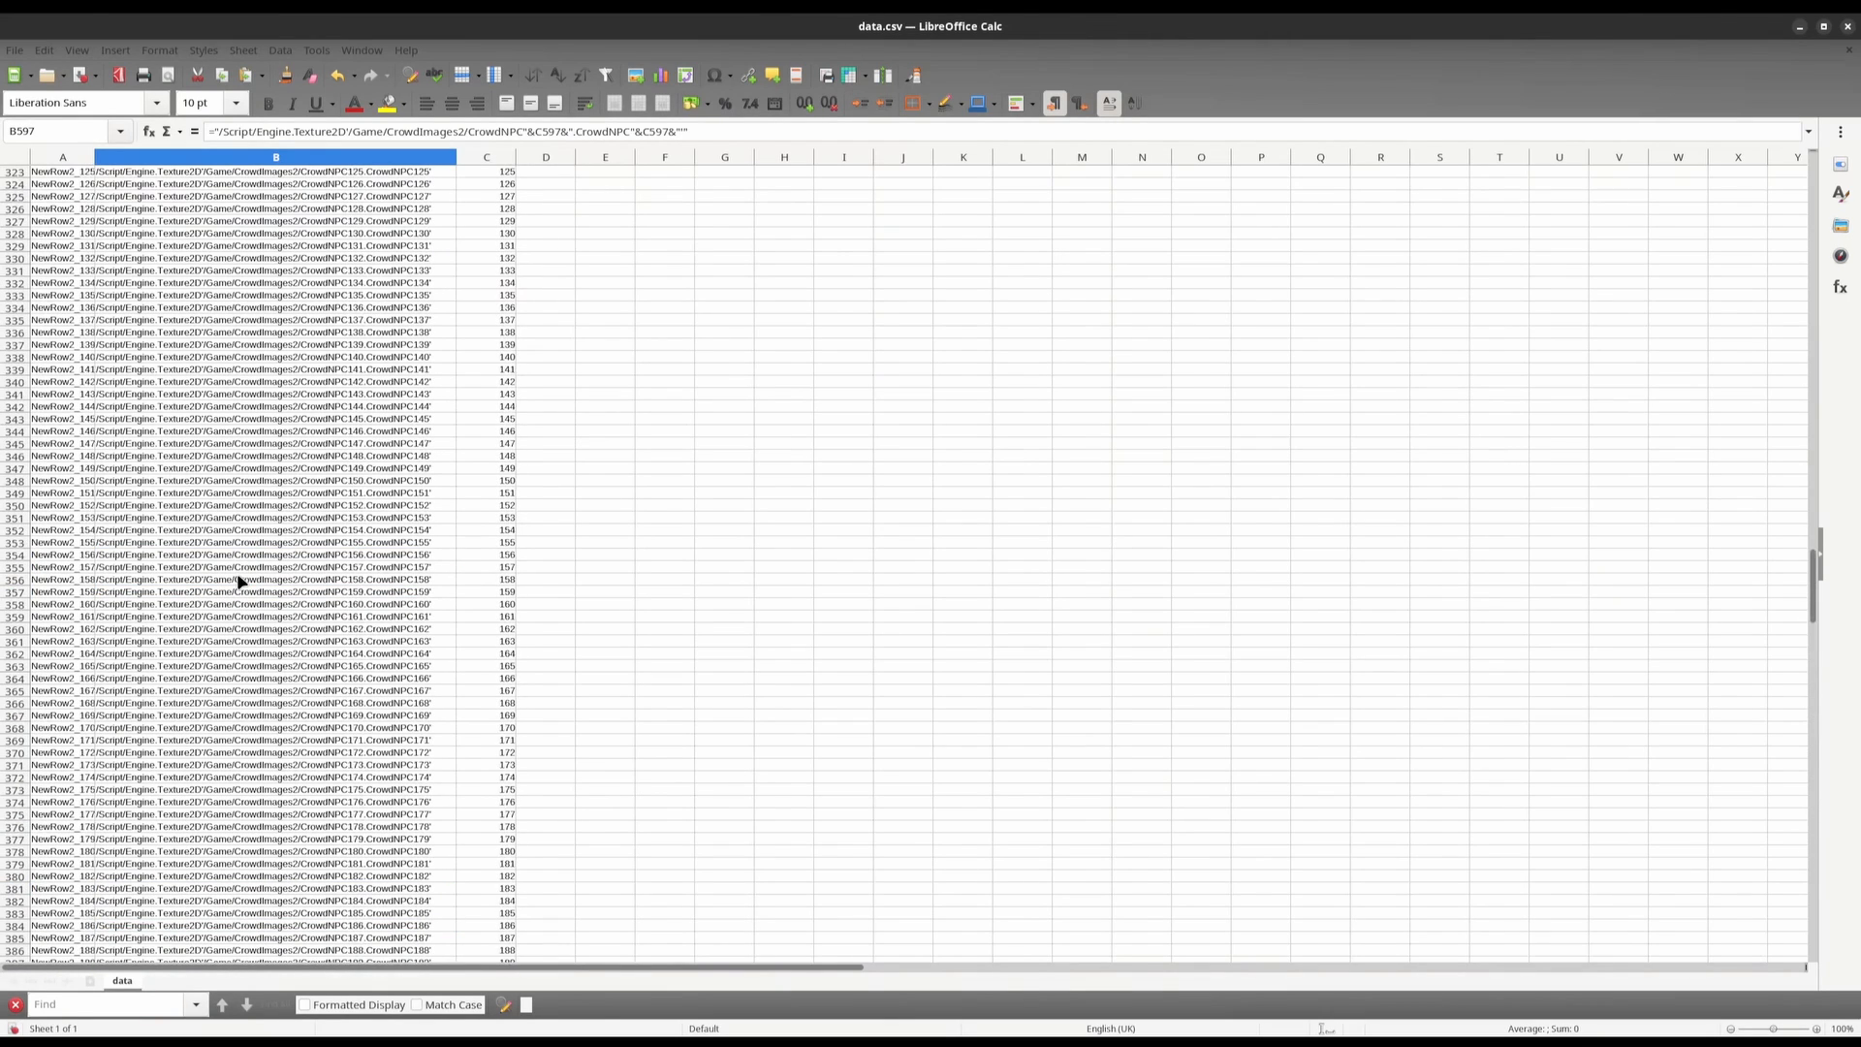
{"action": "scroll", "coordinate": [236, 590], "scroll_direction": "up", "scroll_amount": 20}
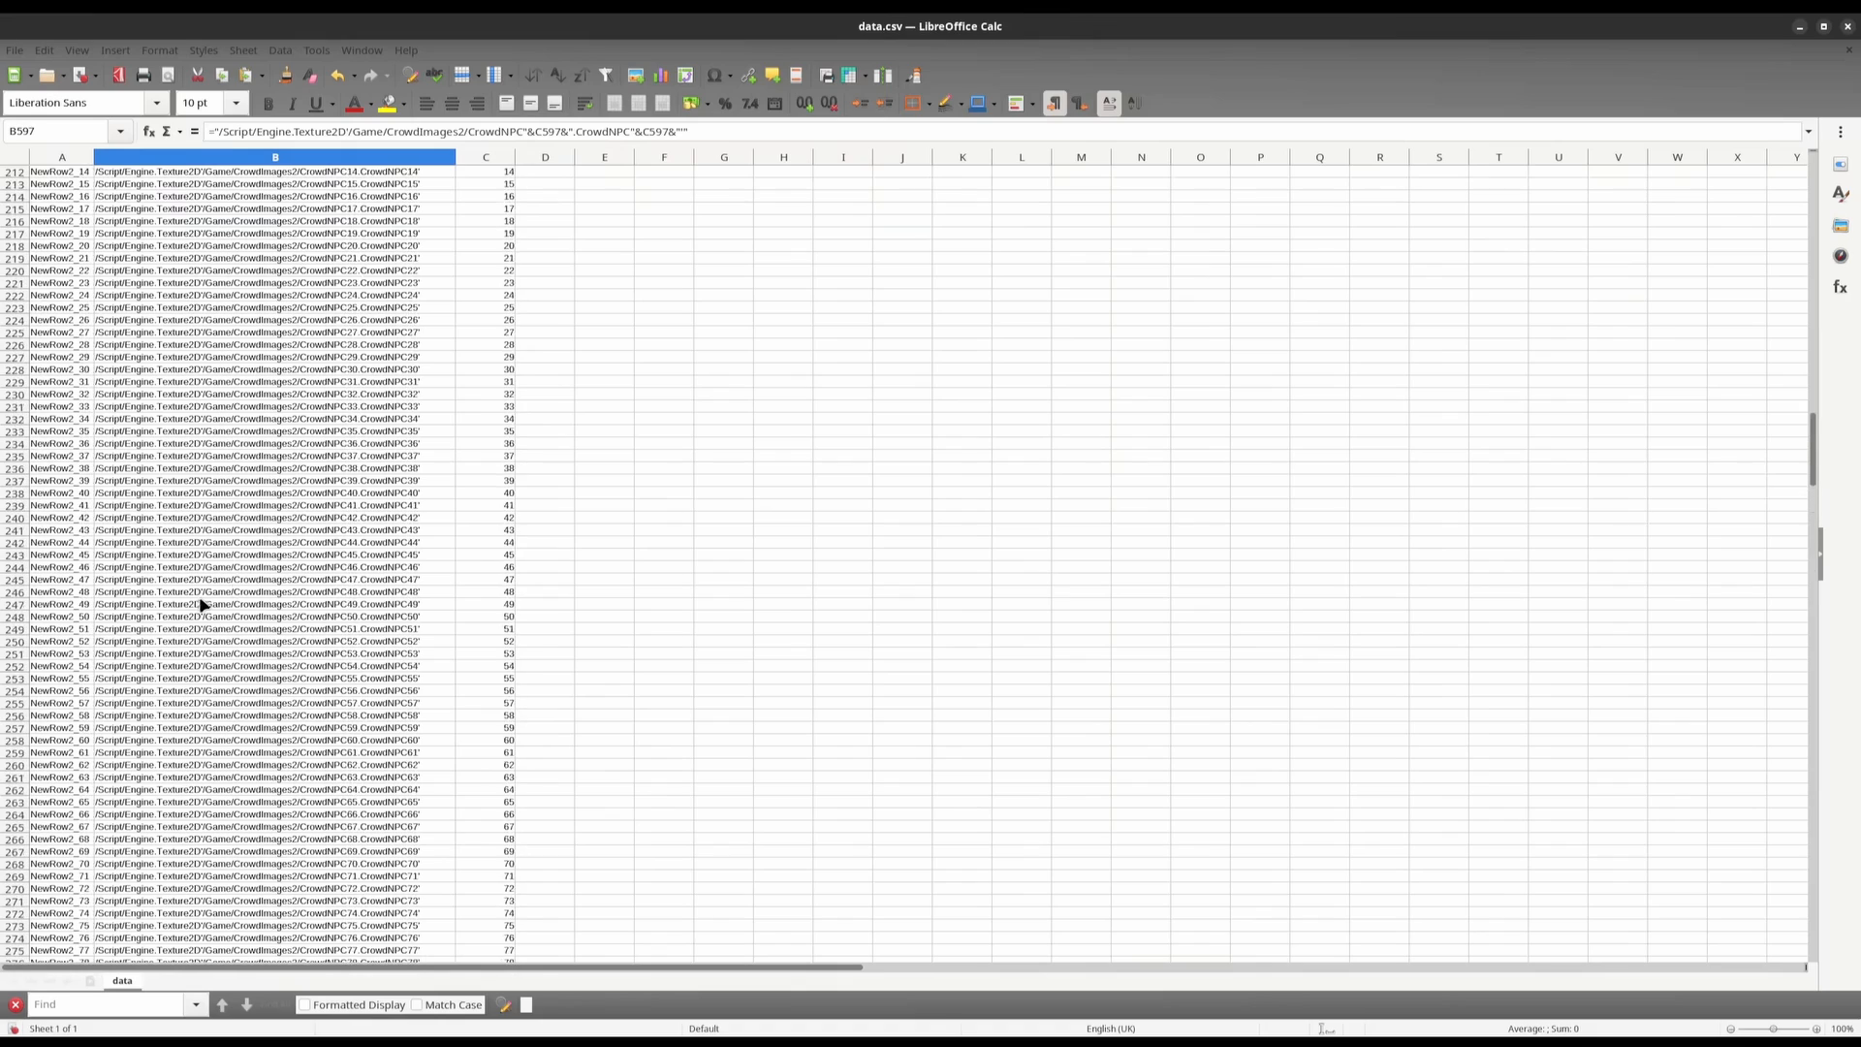
{"action": "scroll", "coordinate": [205, 580], "scroll_direction": "up", "scroll_amount": 8}
{"action": "left_click", "coordinate": [61, 641], "text": "shift"}
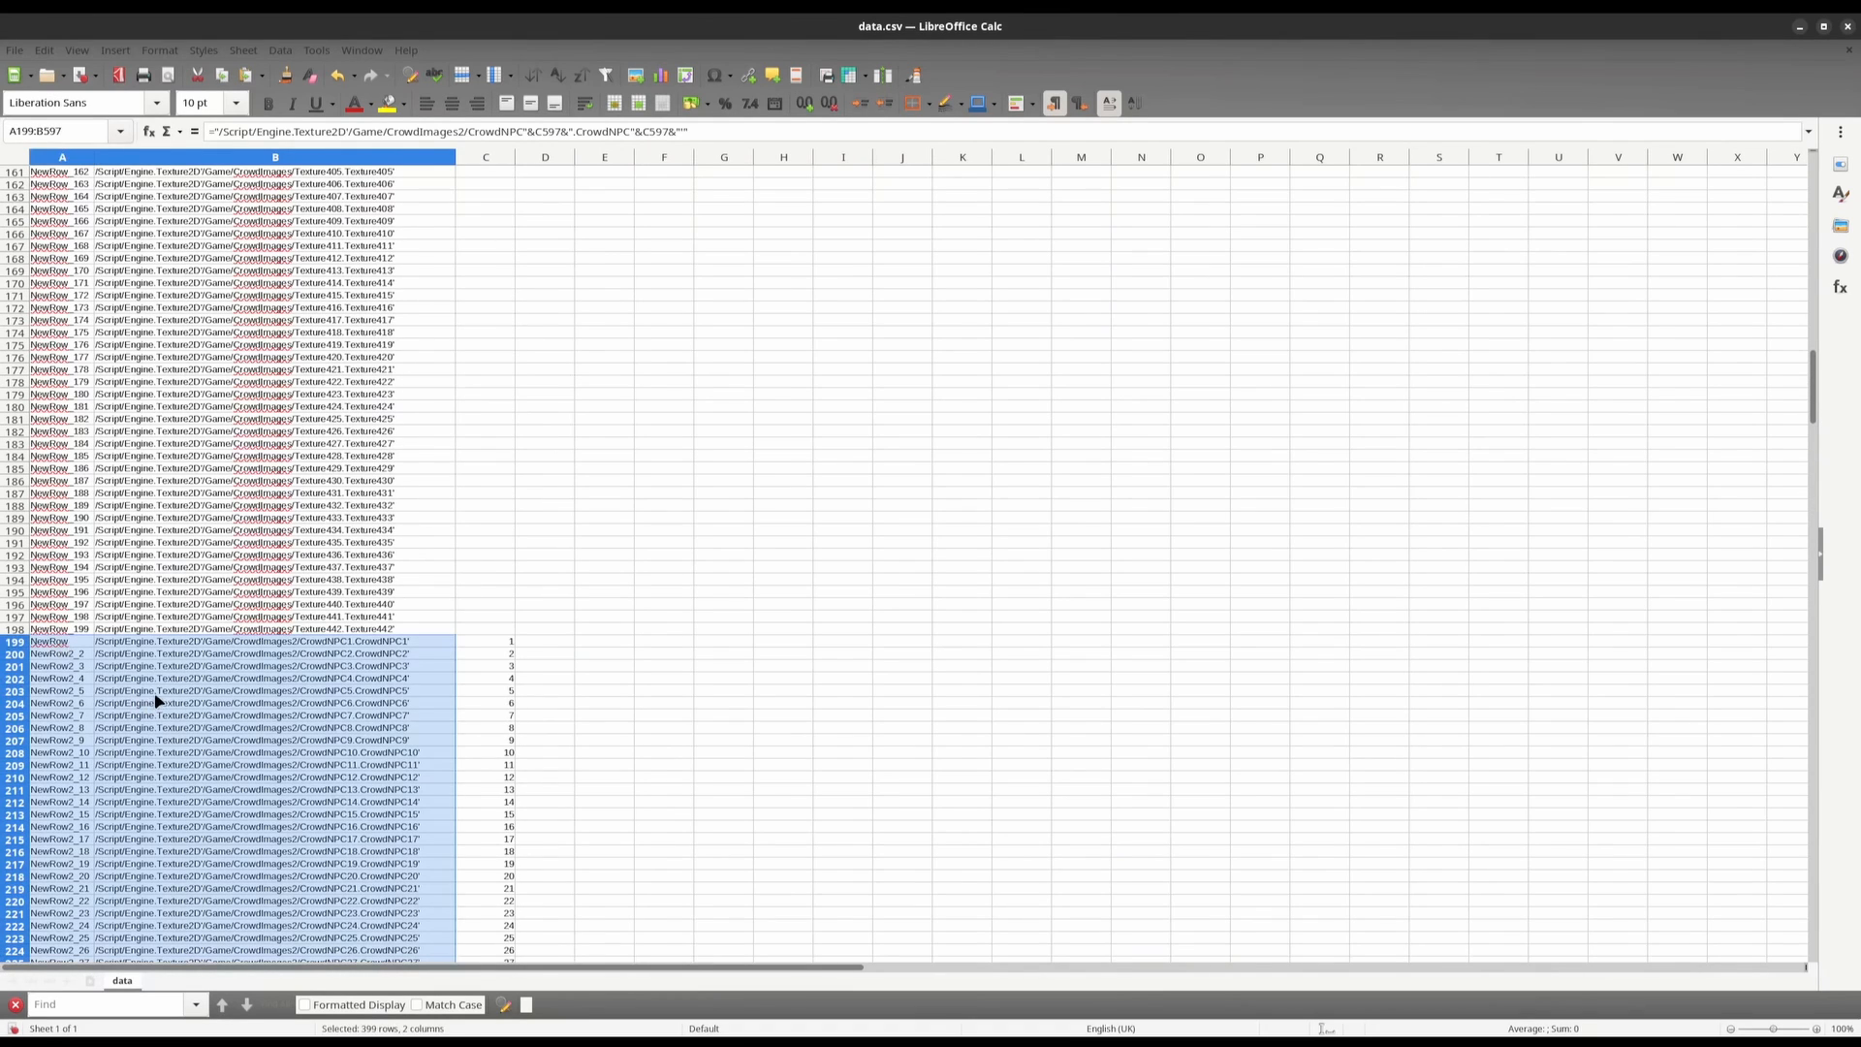
{"action": "right_click", "coordinate": [77, 643]}
{"action": "mouse_move", "coordinate": [182, 721]}
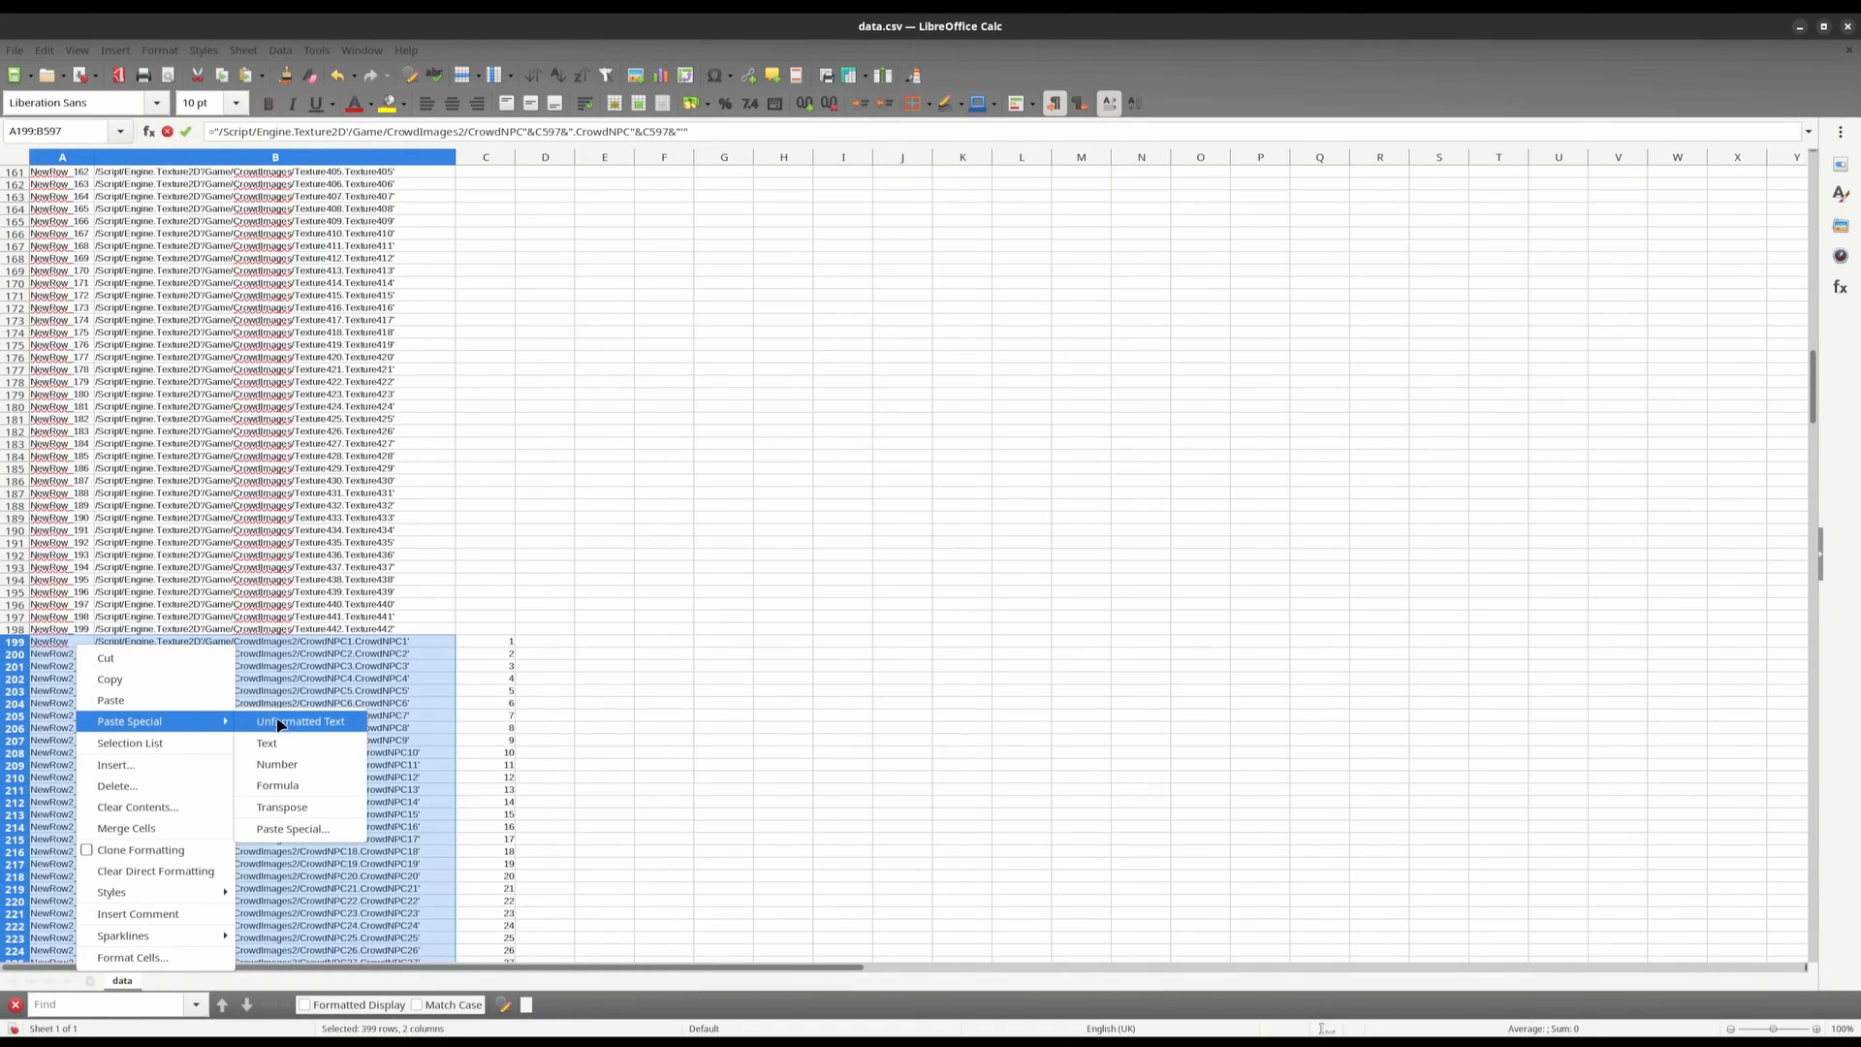
{"action": "left_click", "coordinate": [301, 721]}
{"action": "left_click", "coordinate": [291, 802]}
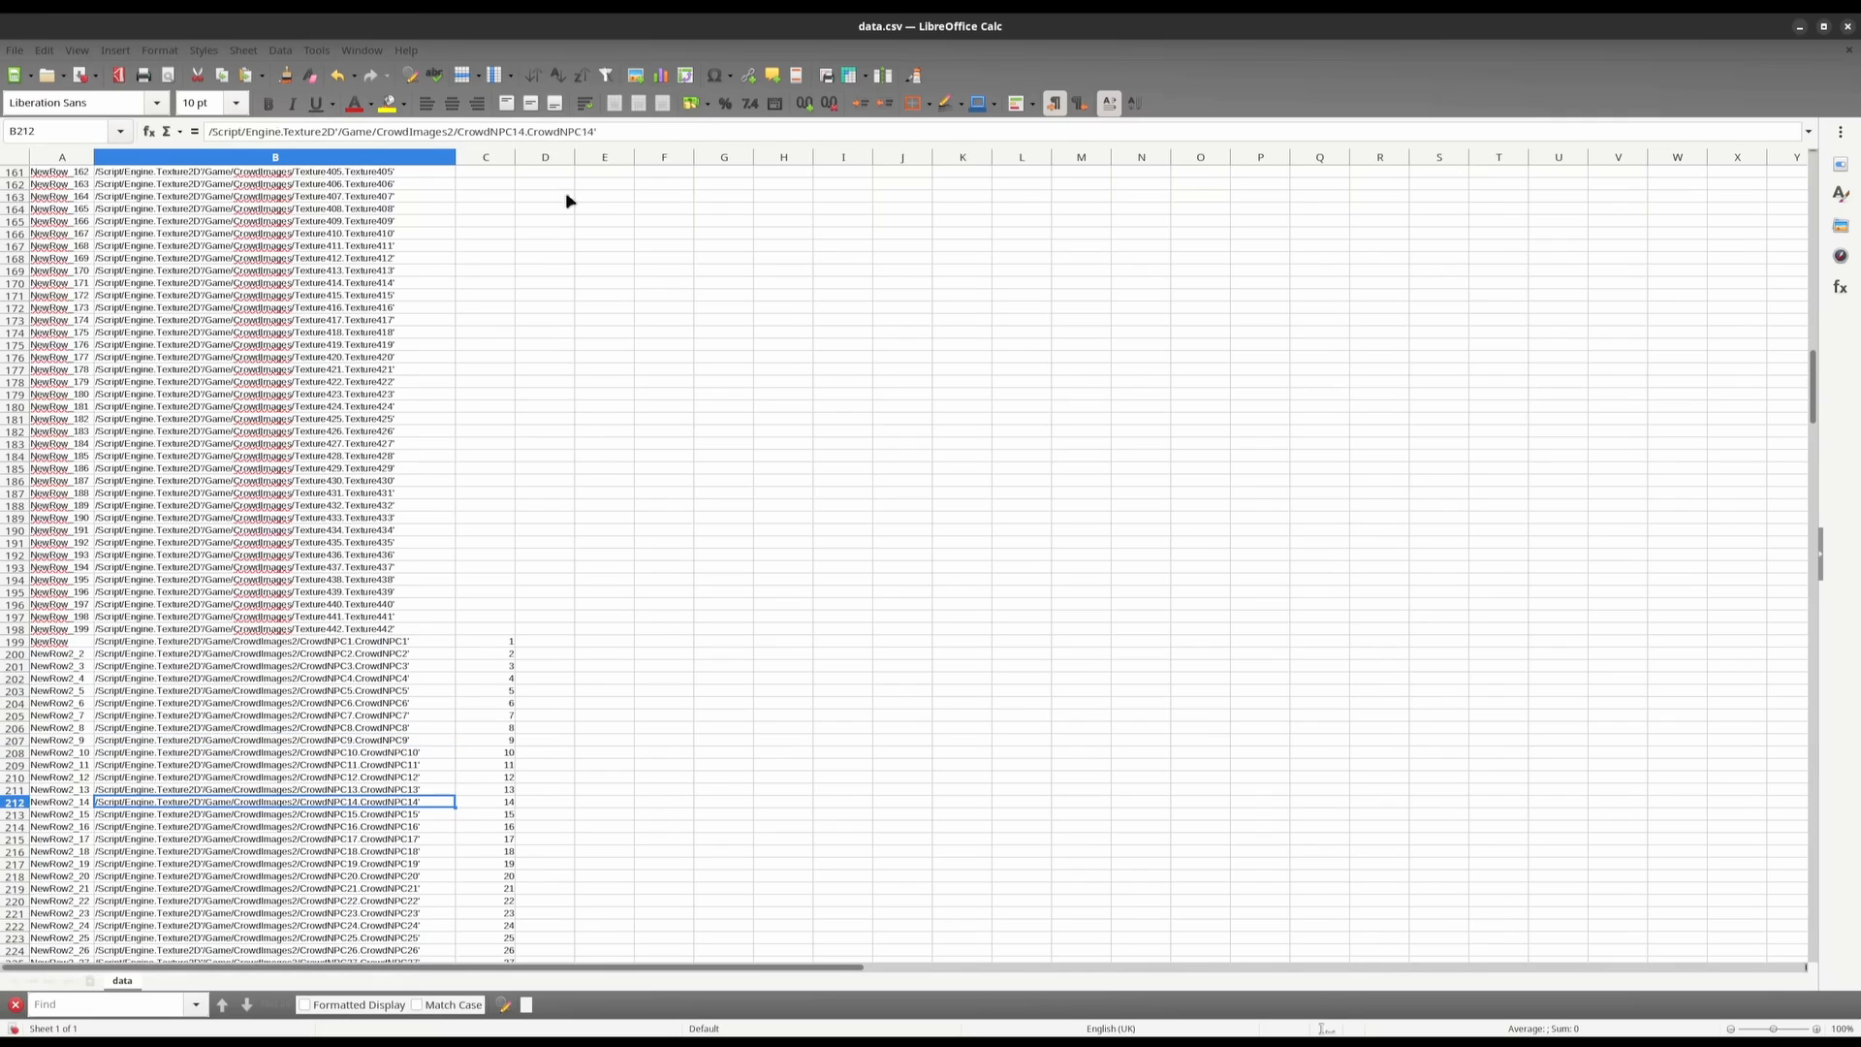
Clear the helper numbers in C199:C597 and delete column C
{"action": "left_click", "coordinate": [499, 642]}
{"action": "key", "text": "ctrl+shift+Down"}
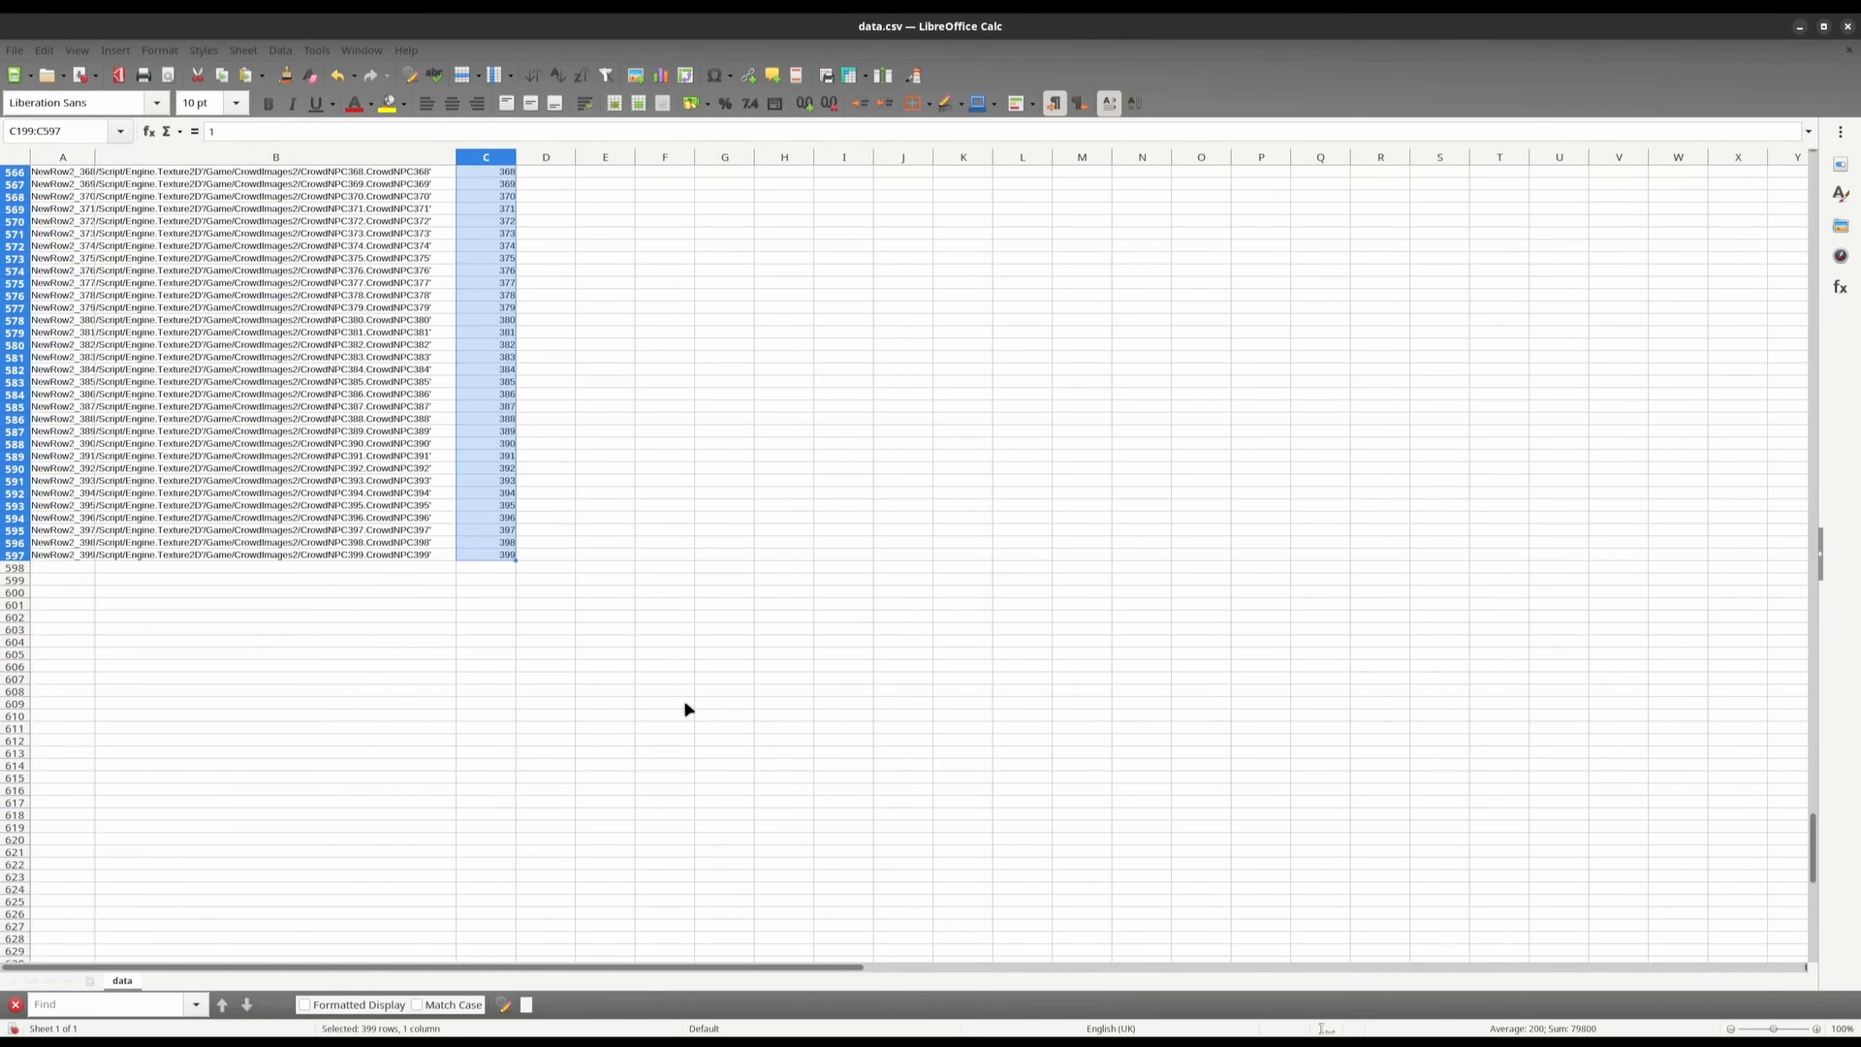
{"action": "key", "text": "ctrl+Up"}
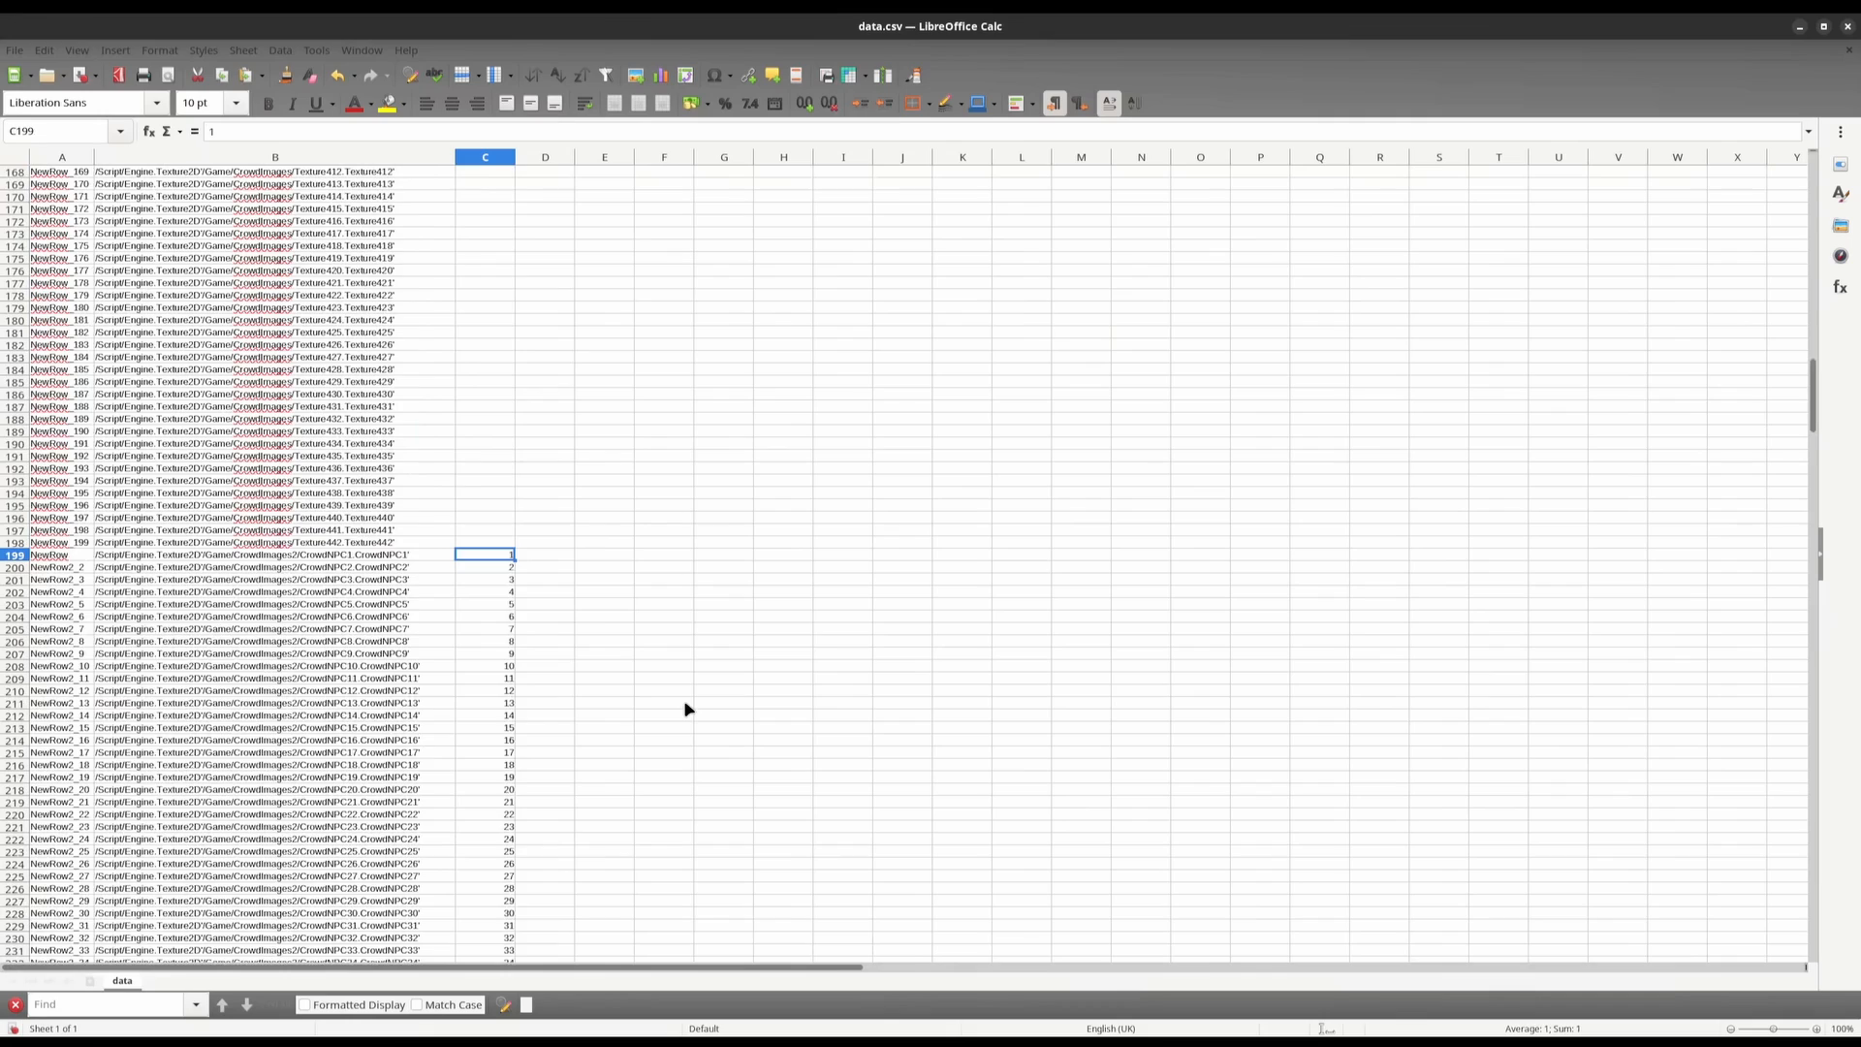
{"action": "key", "text": "ctrl+shift+Down"}
{"action": "key", "text": "Delete"}
{"action": "left_click", "coordinate": [665, 702]}
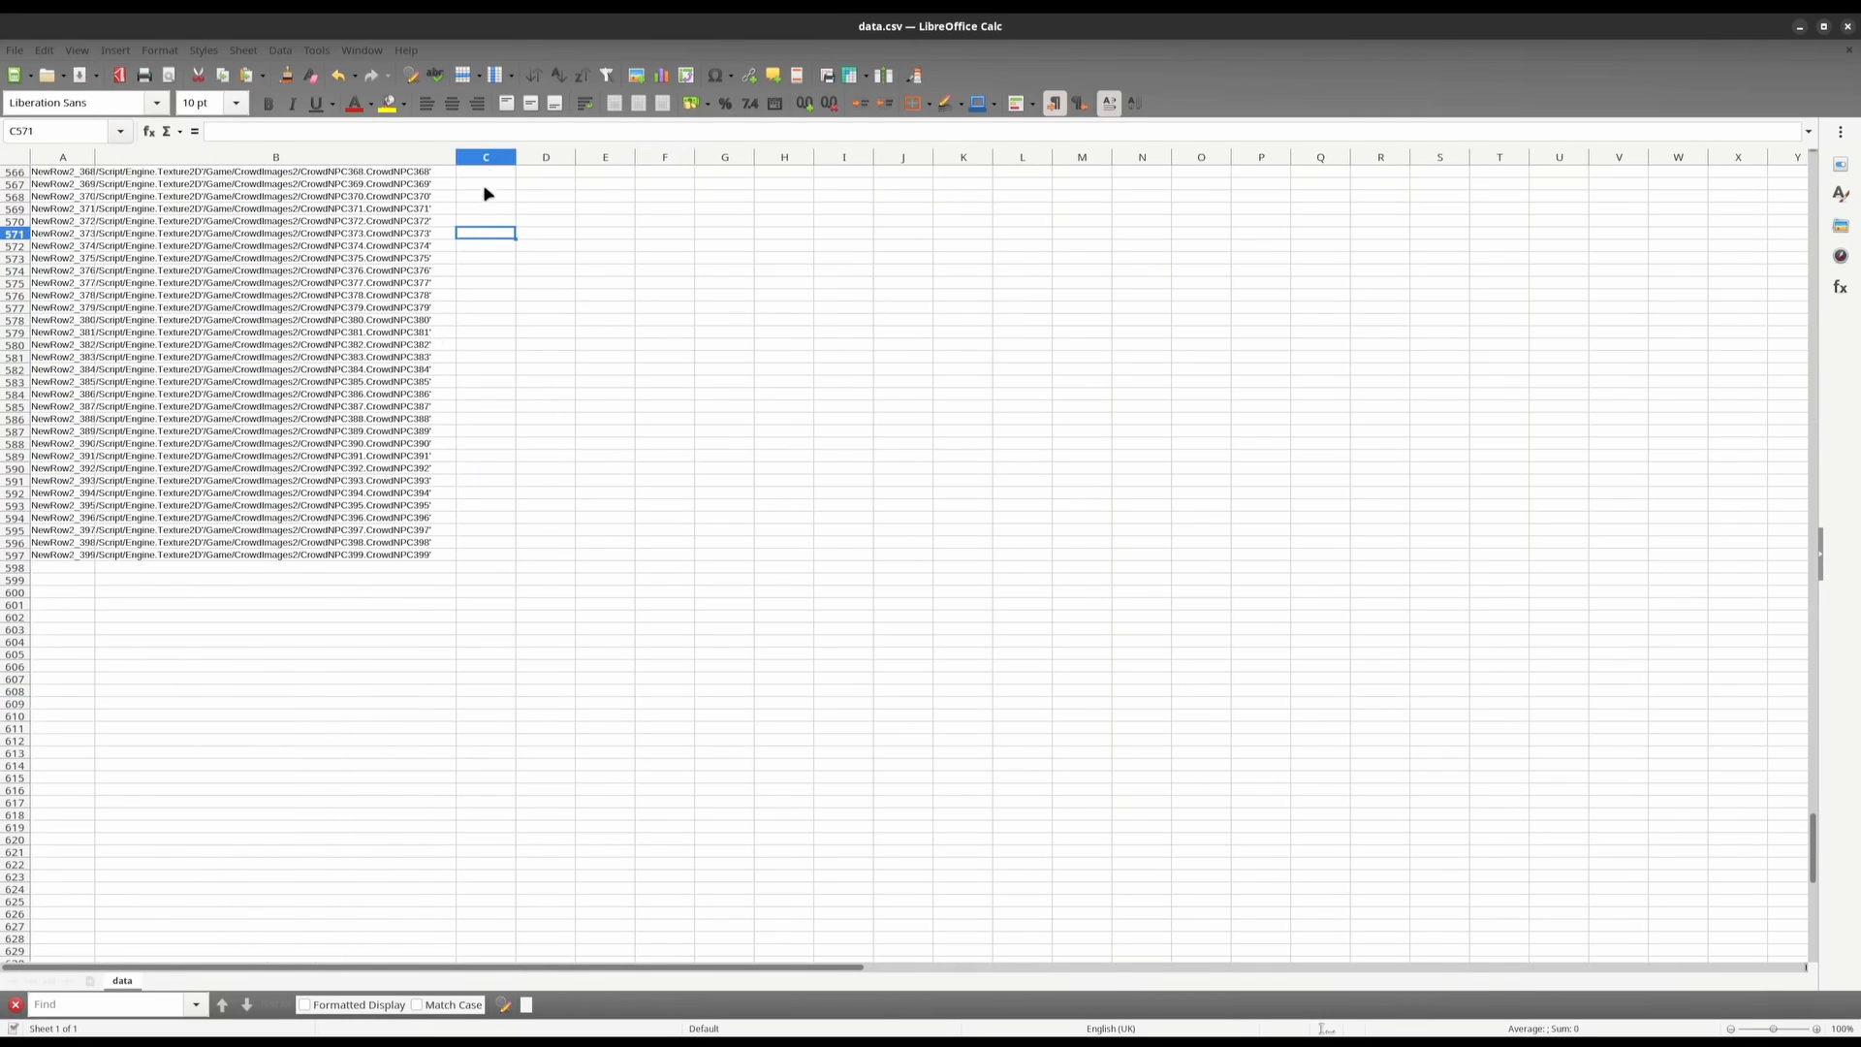
{"action": "left_click", "coordinate": [487, 158]}
{"action": "right_click", "coordinate": [489, 160]}
{"action": "left_click", "coordinate": [585, 303]}
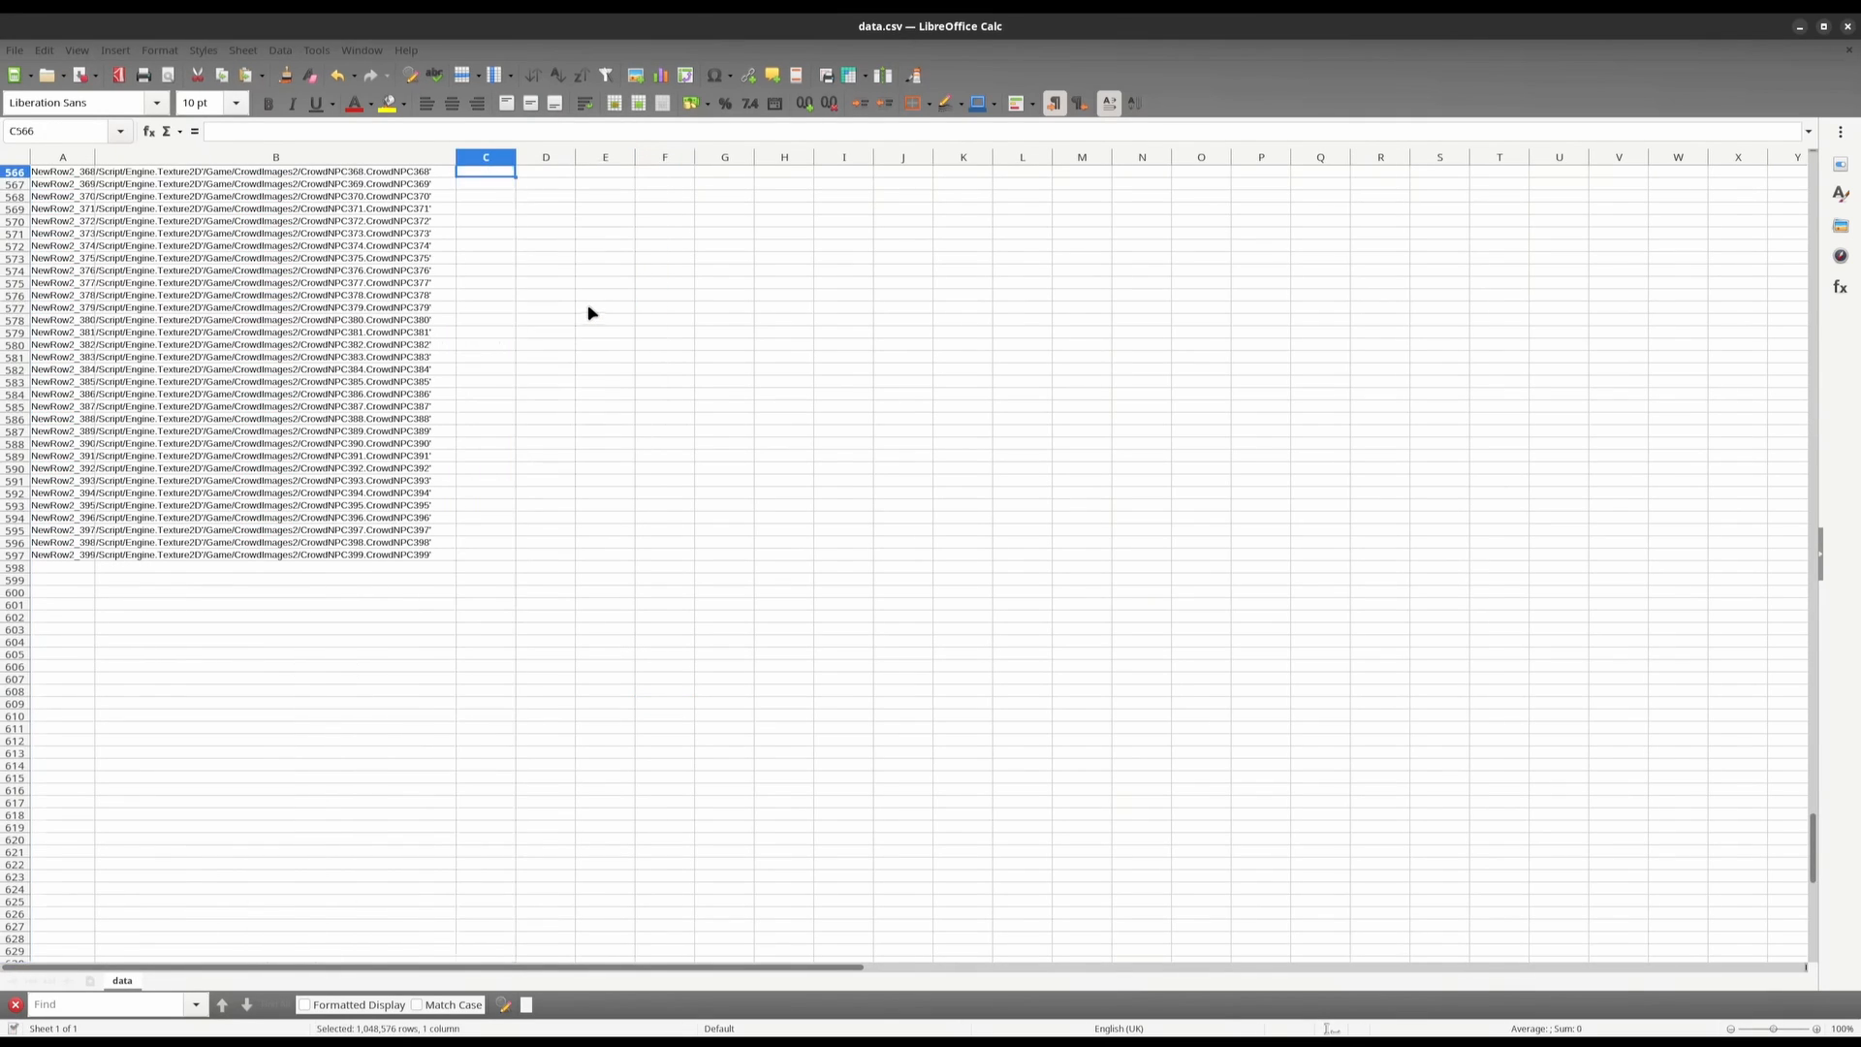
{"action": "left_click", "coordinate": [587, 307]}
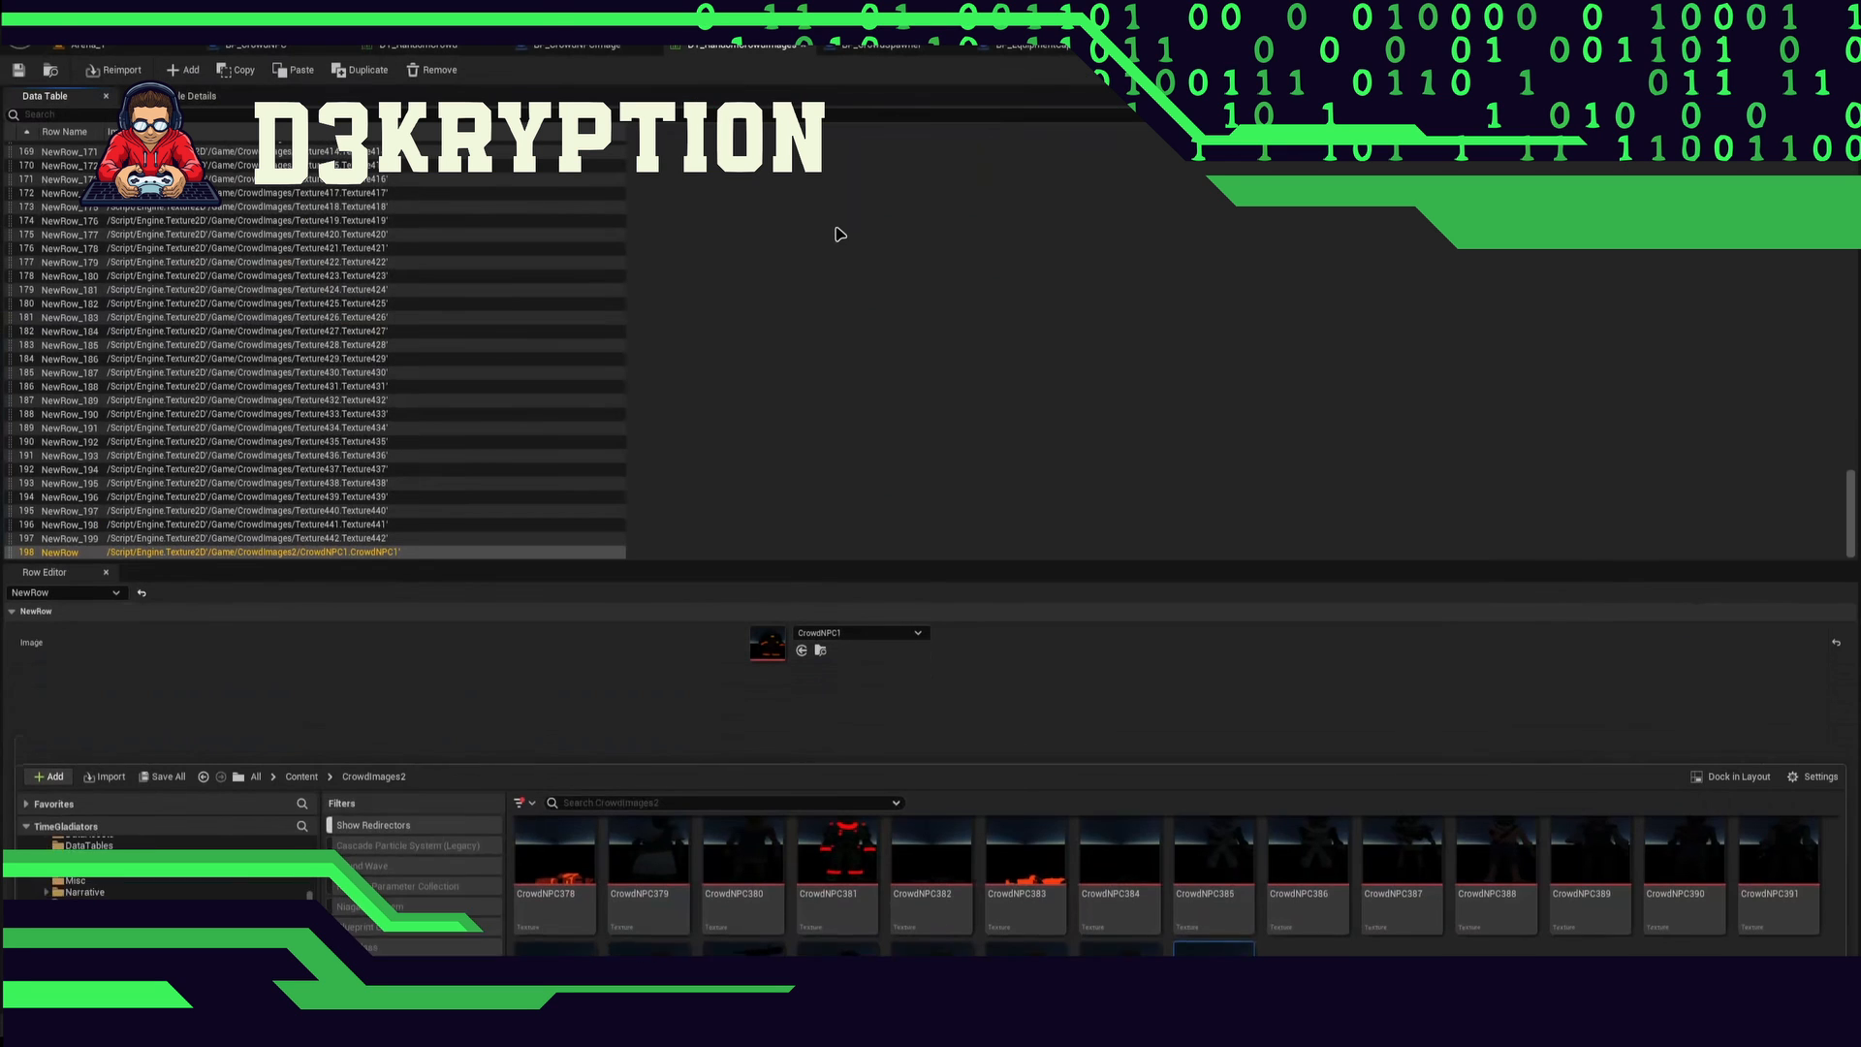
Switch to Unreal Editor and set the source file of DT_RandomCrowdImages to data.csv from the Downloads folder
{"action": "left_click", "coordinate": [184, 99]}
{"action": "left_click", "coordinate": [1820, 302]}
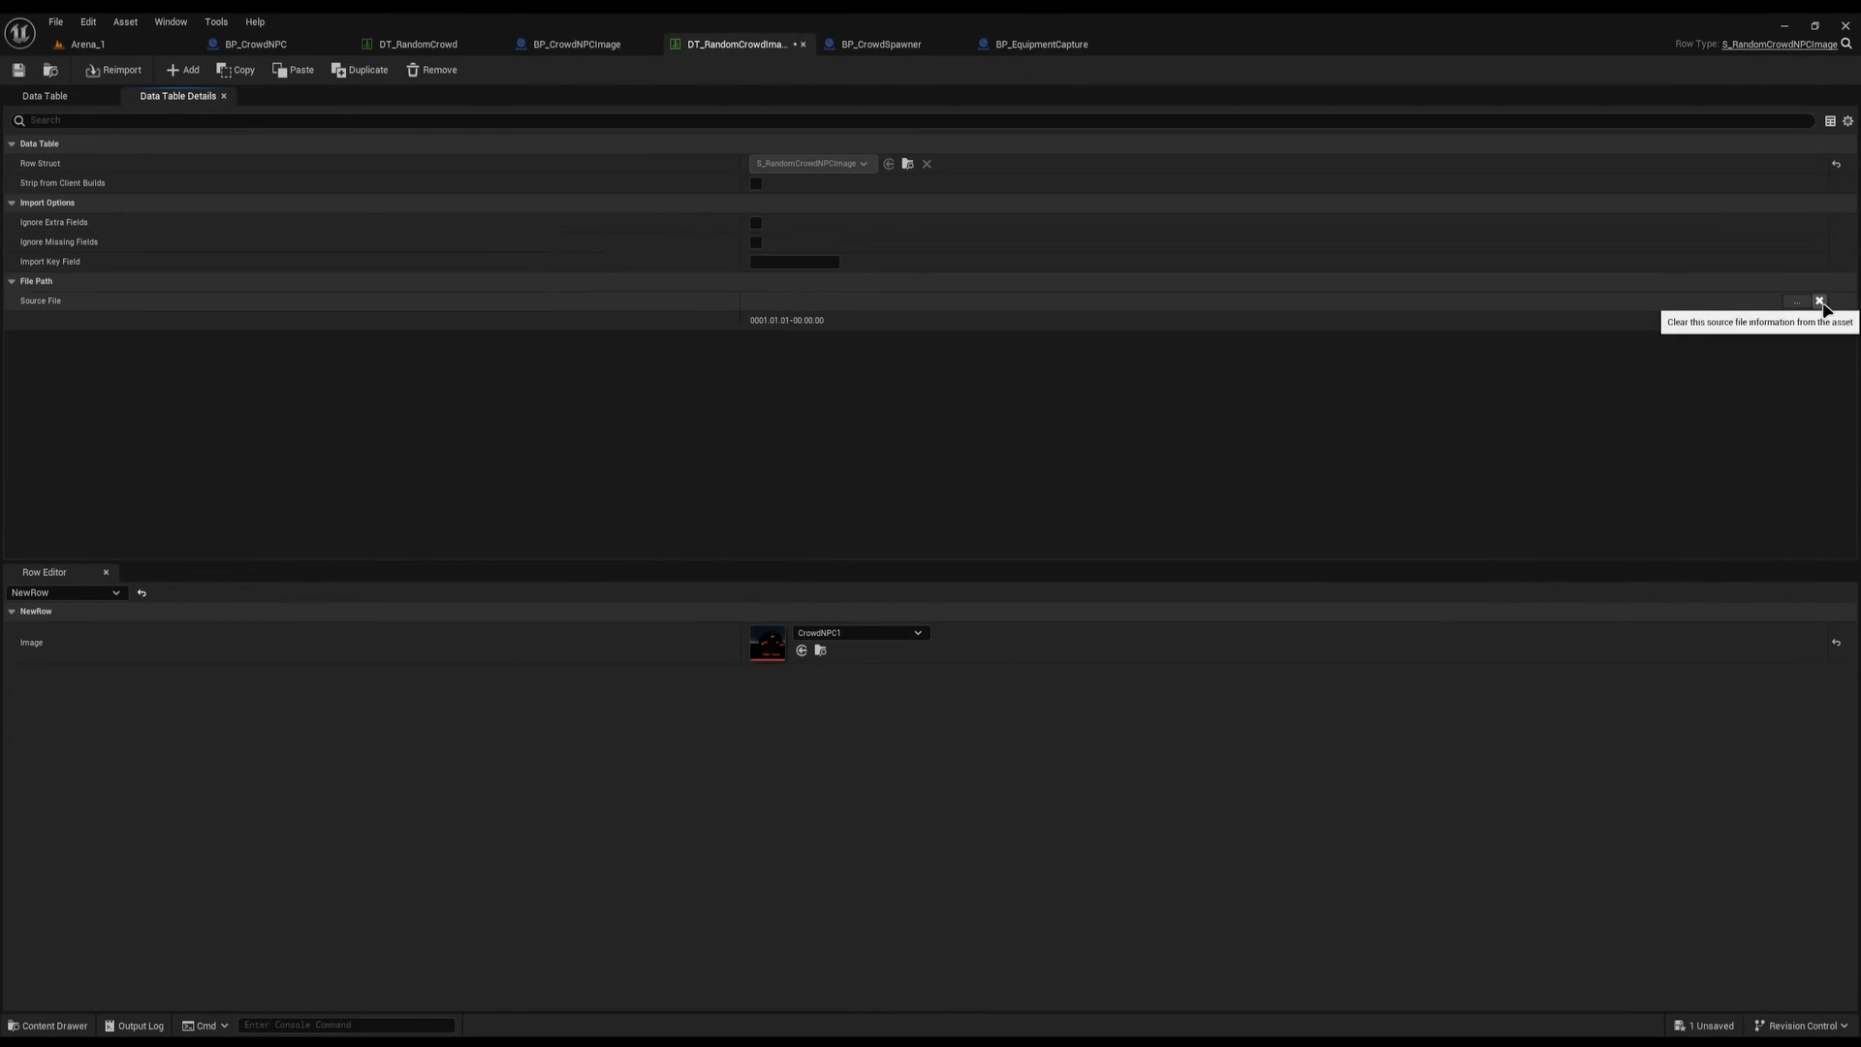
{"action": "left_click", "coordinate": [1797, 302]}
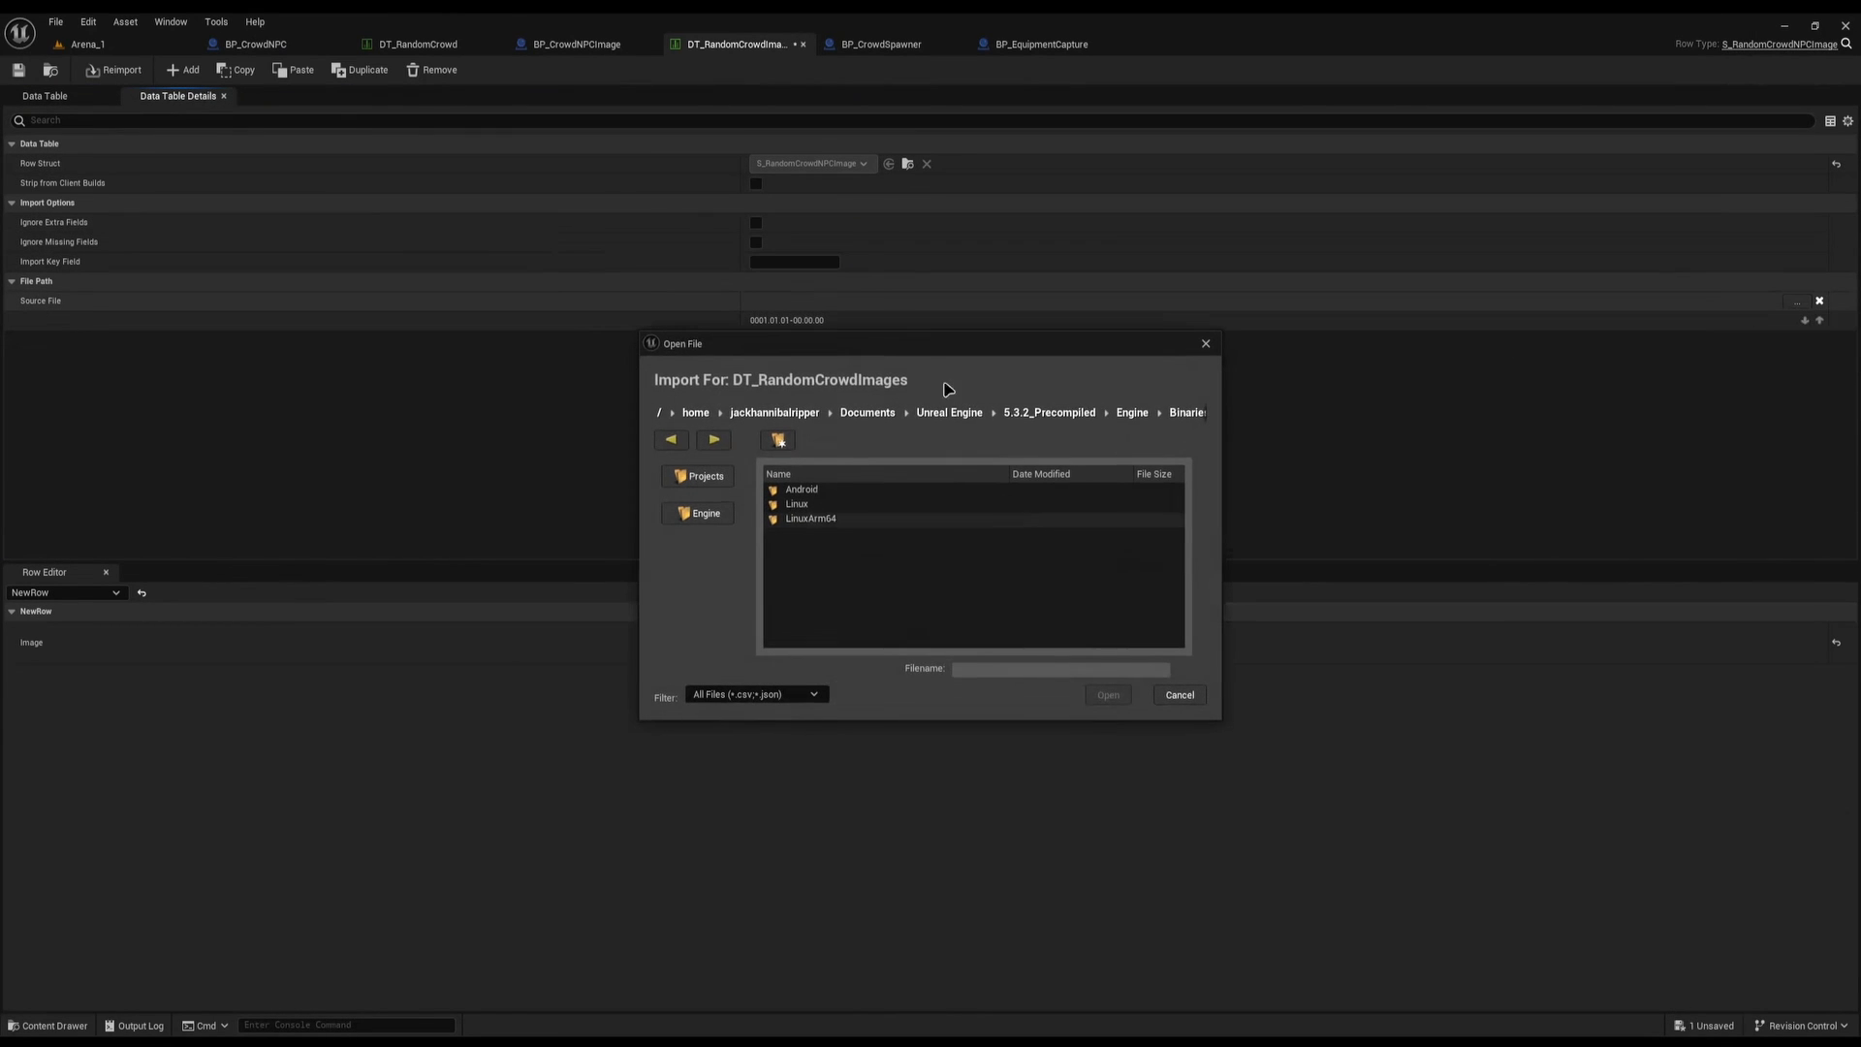
{"action": "left_click", "coordinate": [774, 412]}
{"action": "double_click", "coordinate": [849, 551]}
{"action": "double_click", "coordinate": [793, 640]}
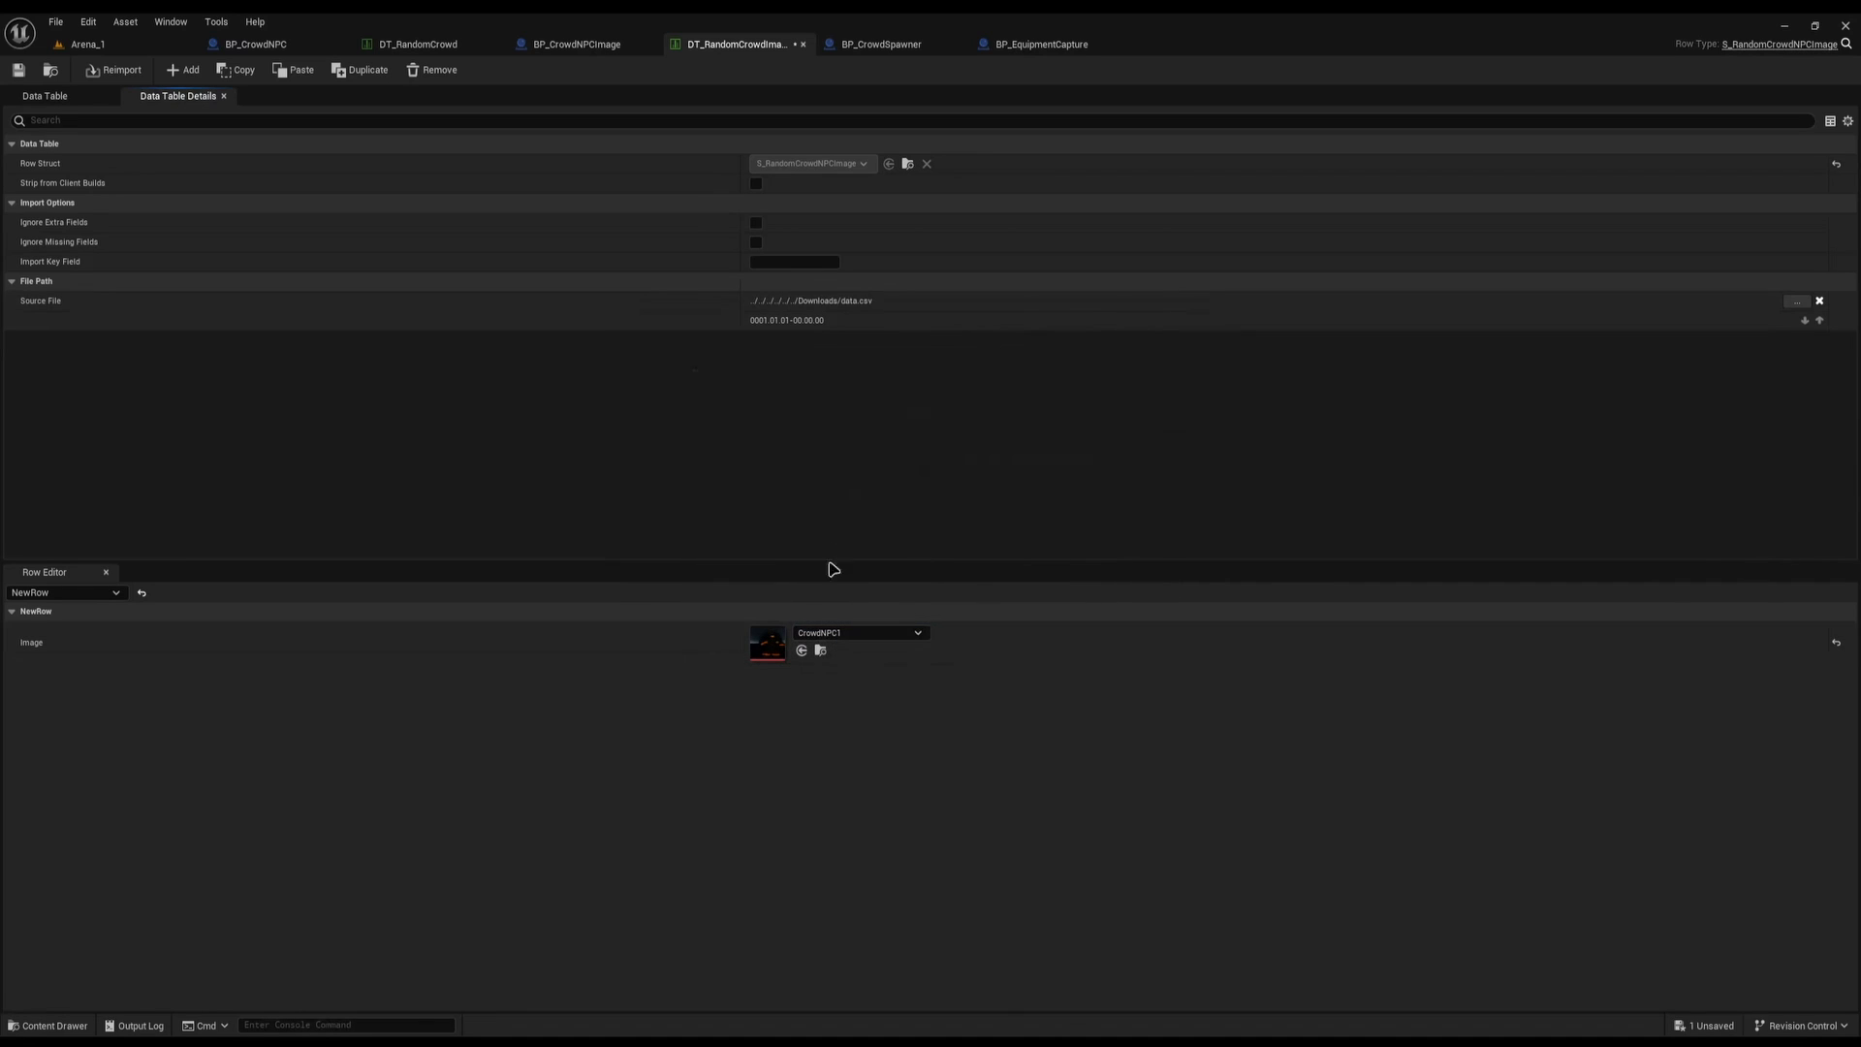
Reimport DT_RandomCrowdImages from data.csv and check the added CrowdImages2 rows through to the end of the table
{"action": "left_click", "coordinate": [63, 98]}
{"action": "left_click", "coordinate": [112, 75]}
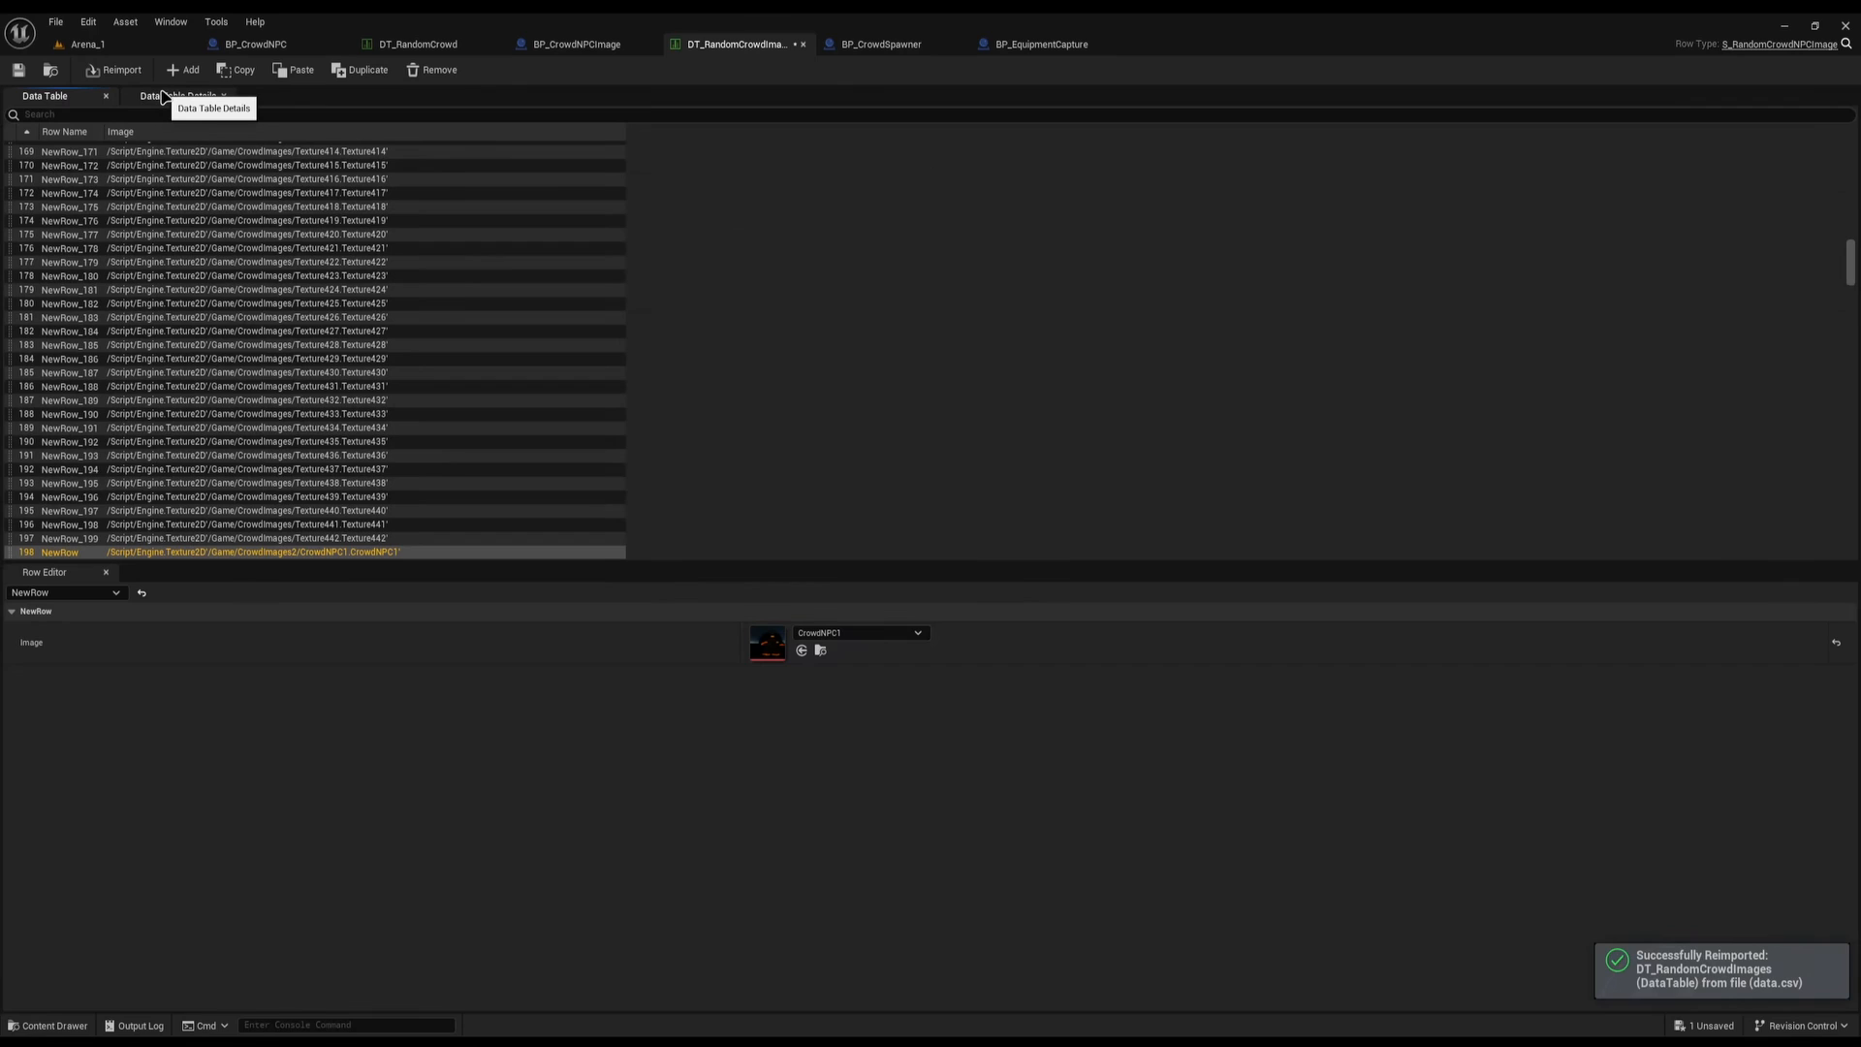
{"action": "scroll", "coordinate": [440, 424], "scroll_direction": "down", "scroll_amount": 10}
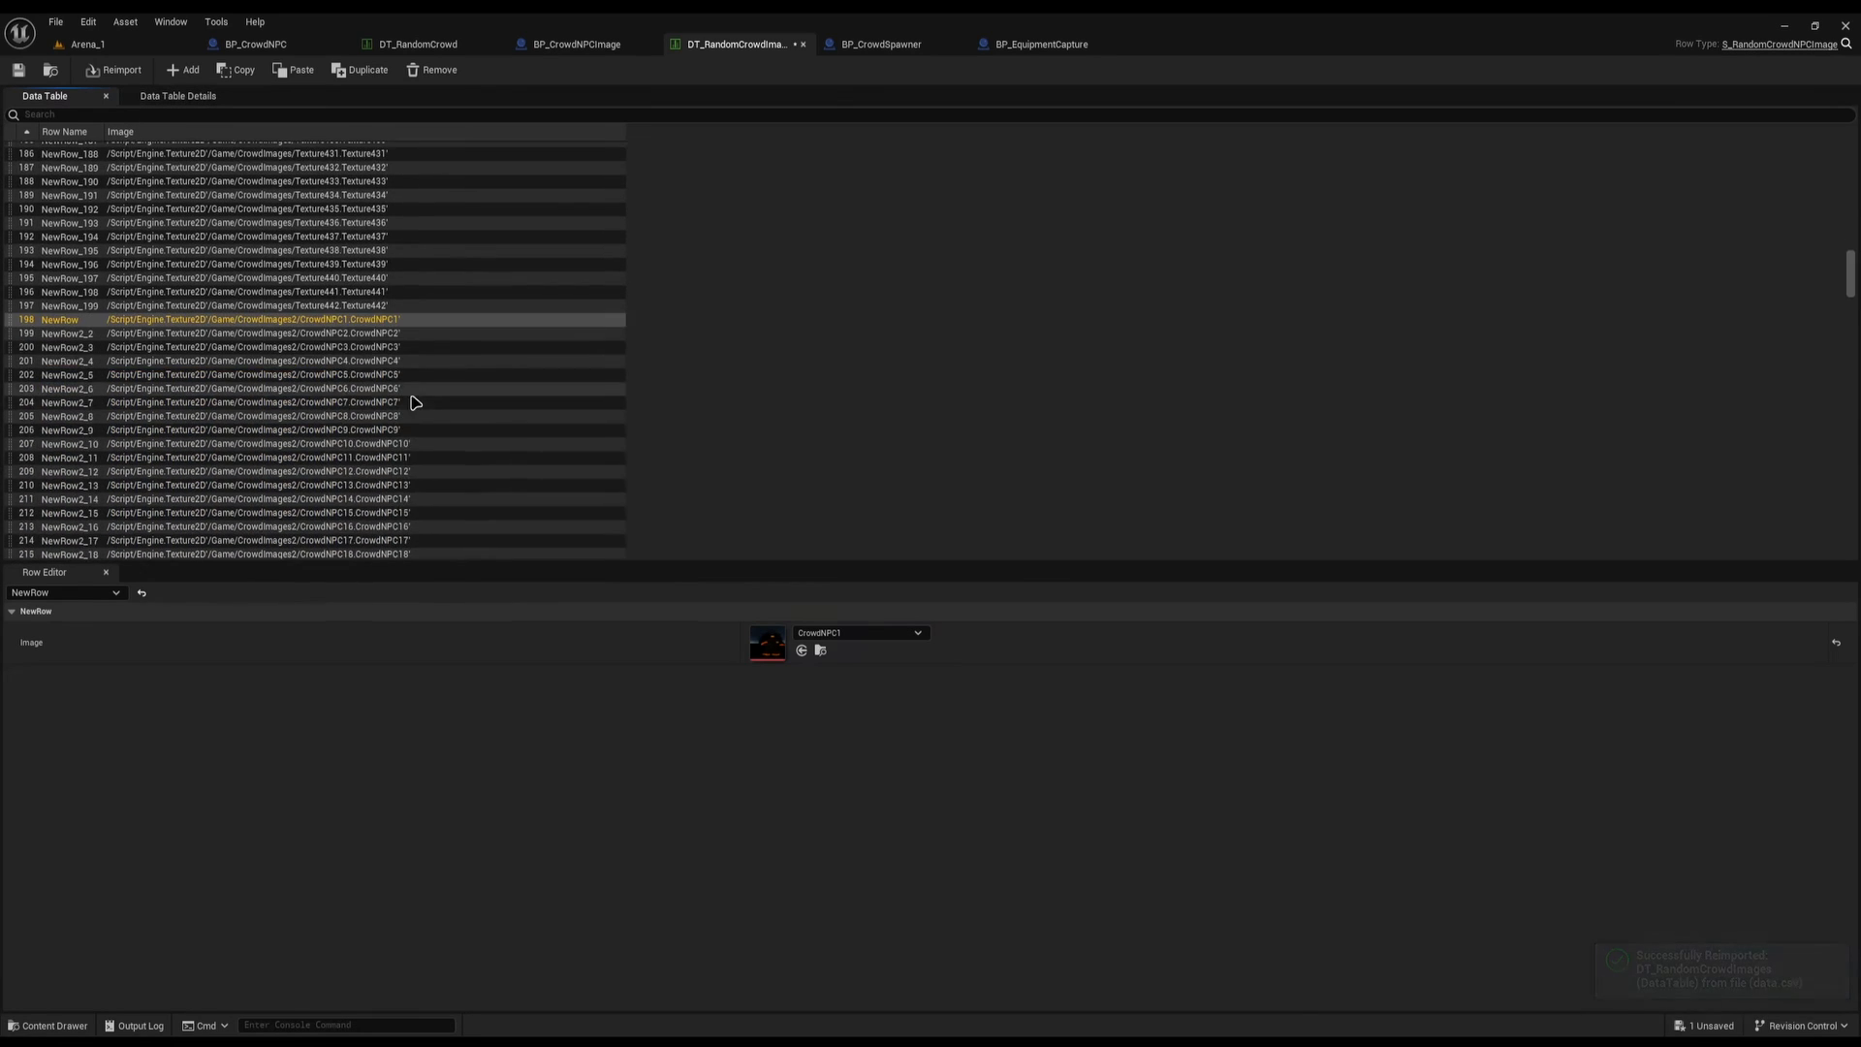
{"action": "scroll", "coordinate": [388, 360], "scroll_direction": "down", "scroll_amount": 20}
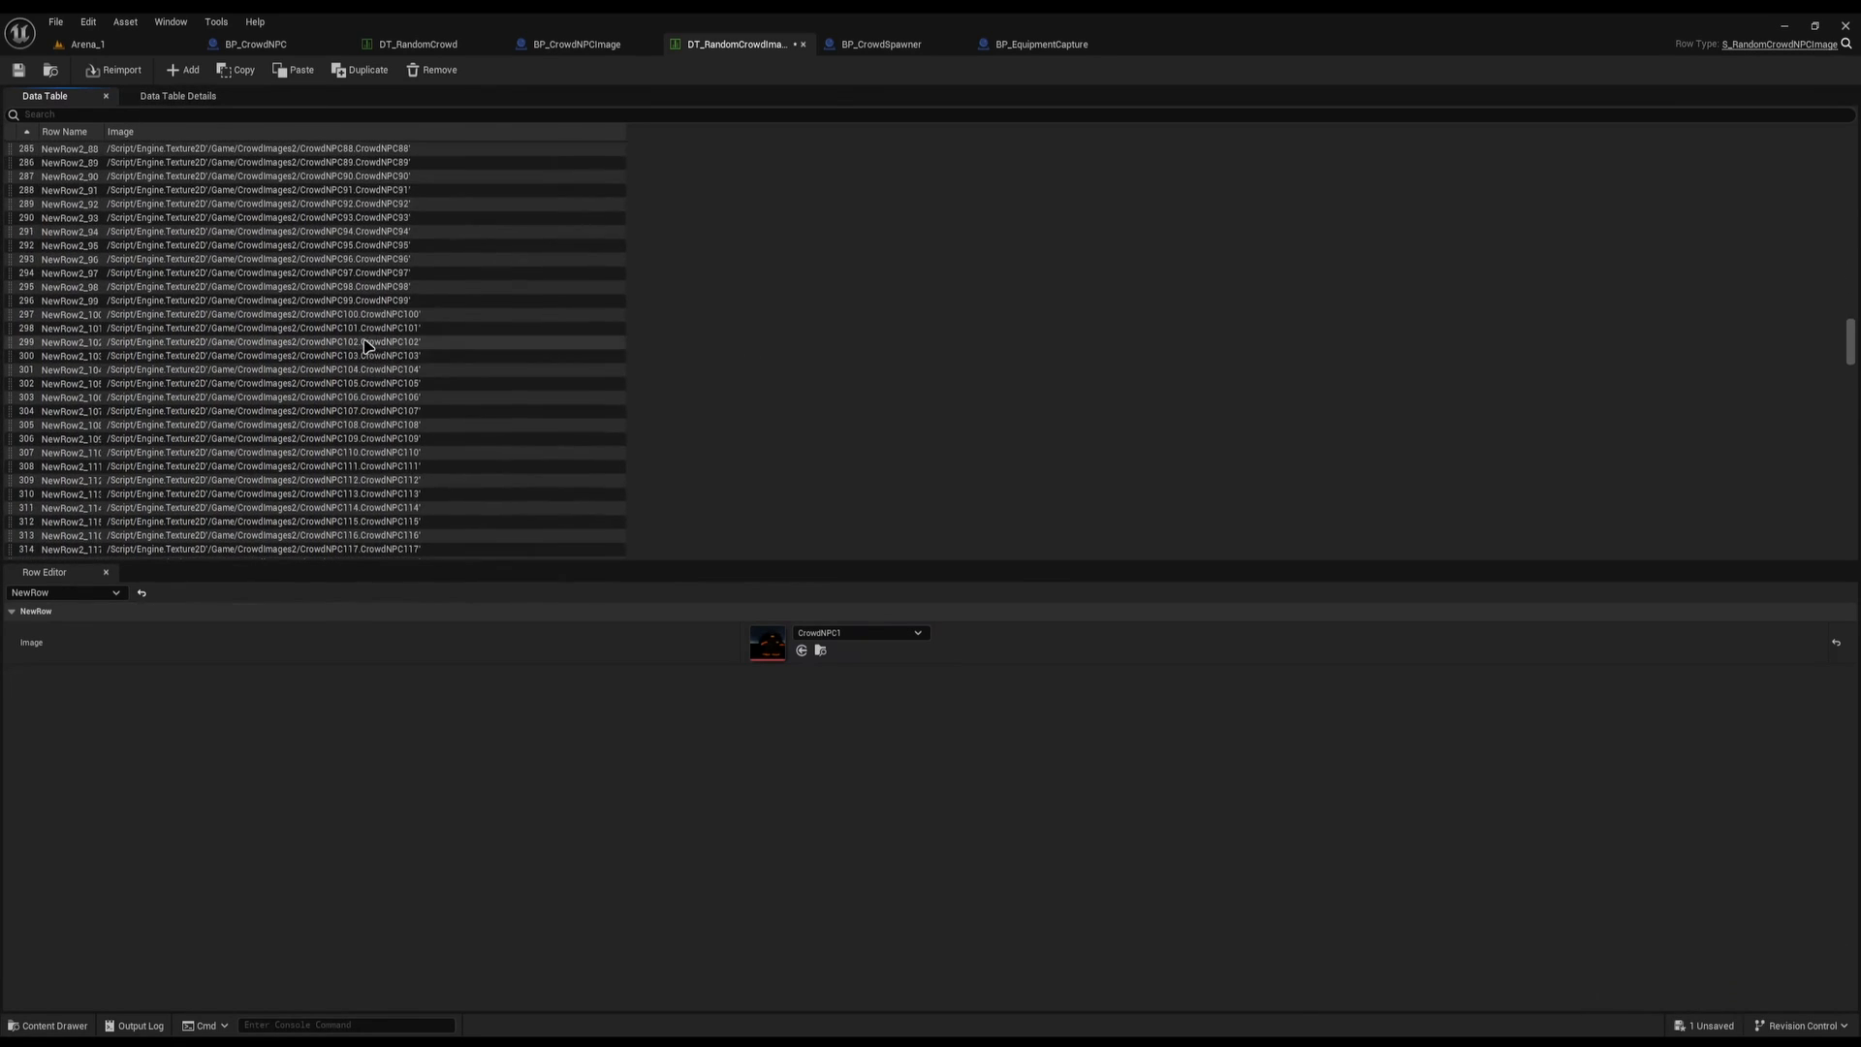
{"action": "scroll", "coordinate": [349, 359], "scroll_direction": "down", "scroll_amount": 20}
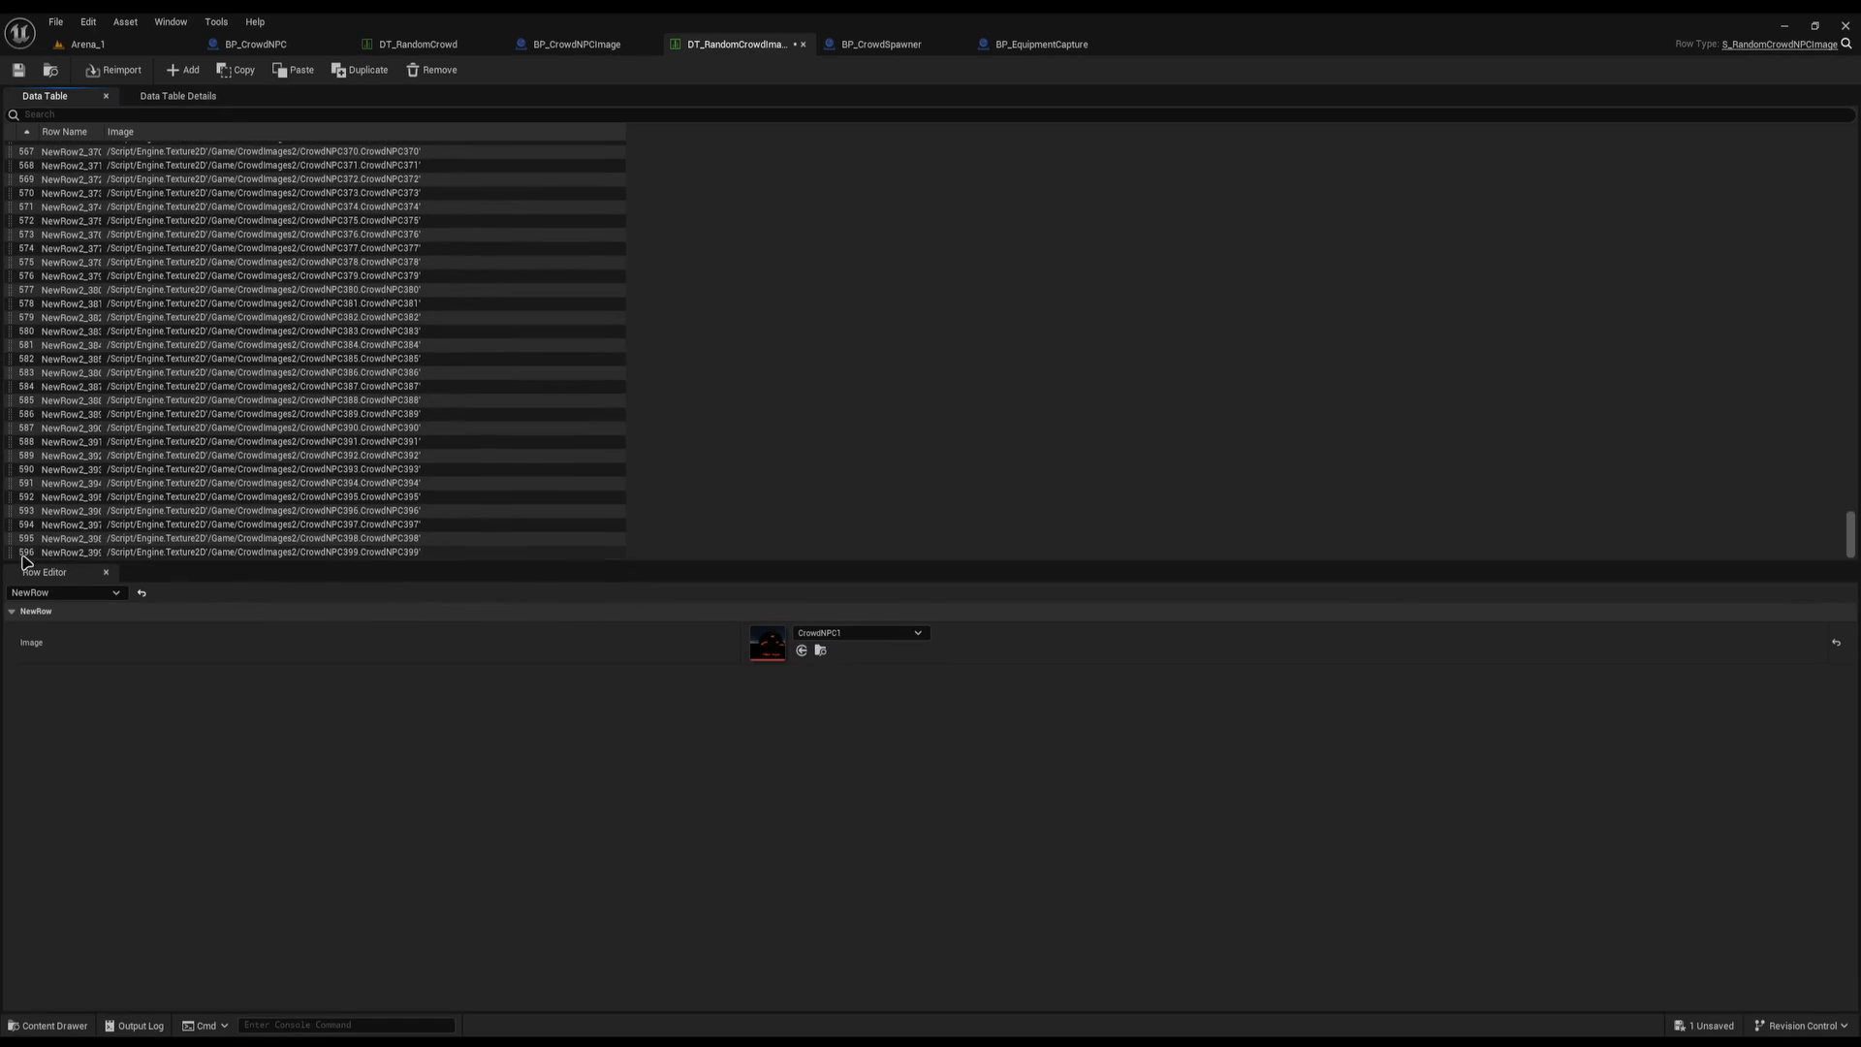
Open the row NewRow2_393 to check its texture and save DT_RandomCrowdImages
{"action": "left_click", "coordinate": [26, 552]}
{"action": "left_click", "coordinate": [512, 474]}
{"action": "key", "text": "ctrl+s"}
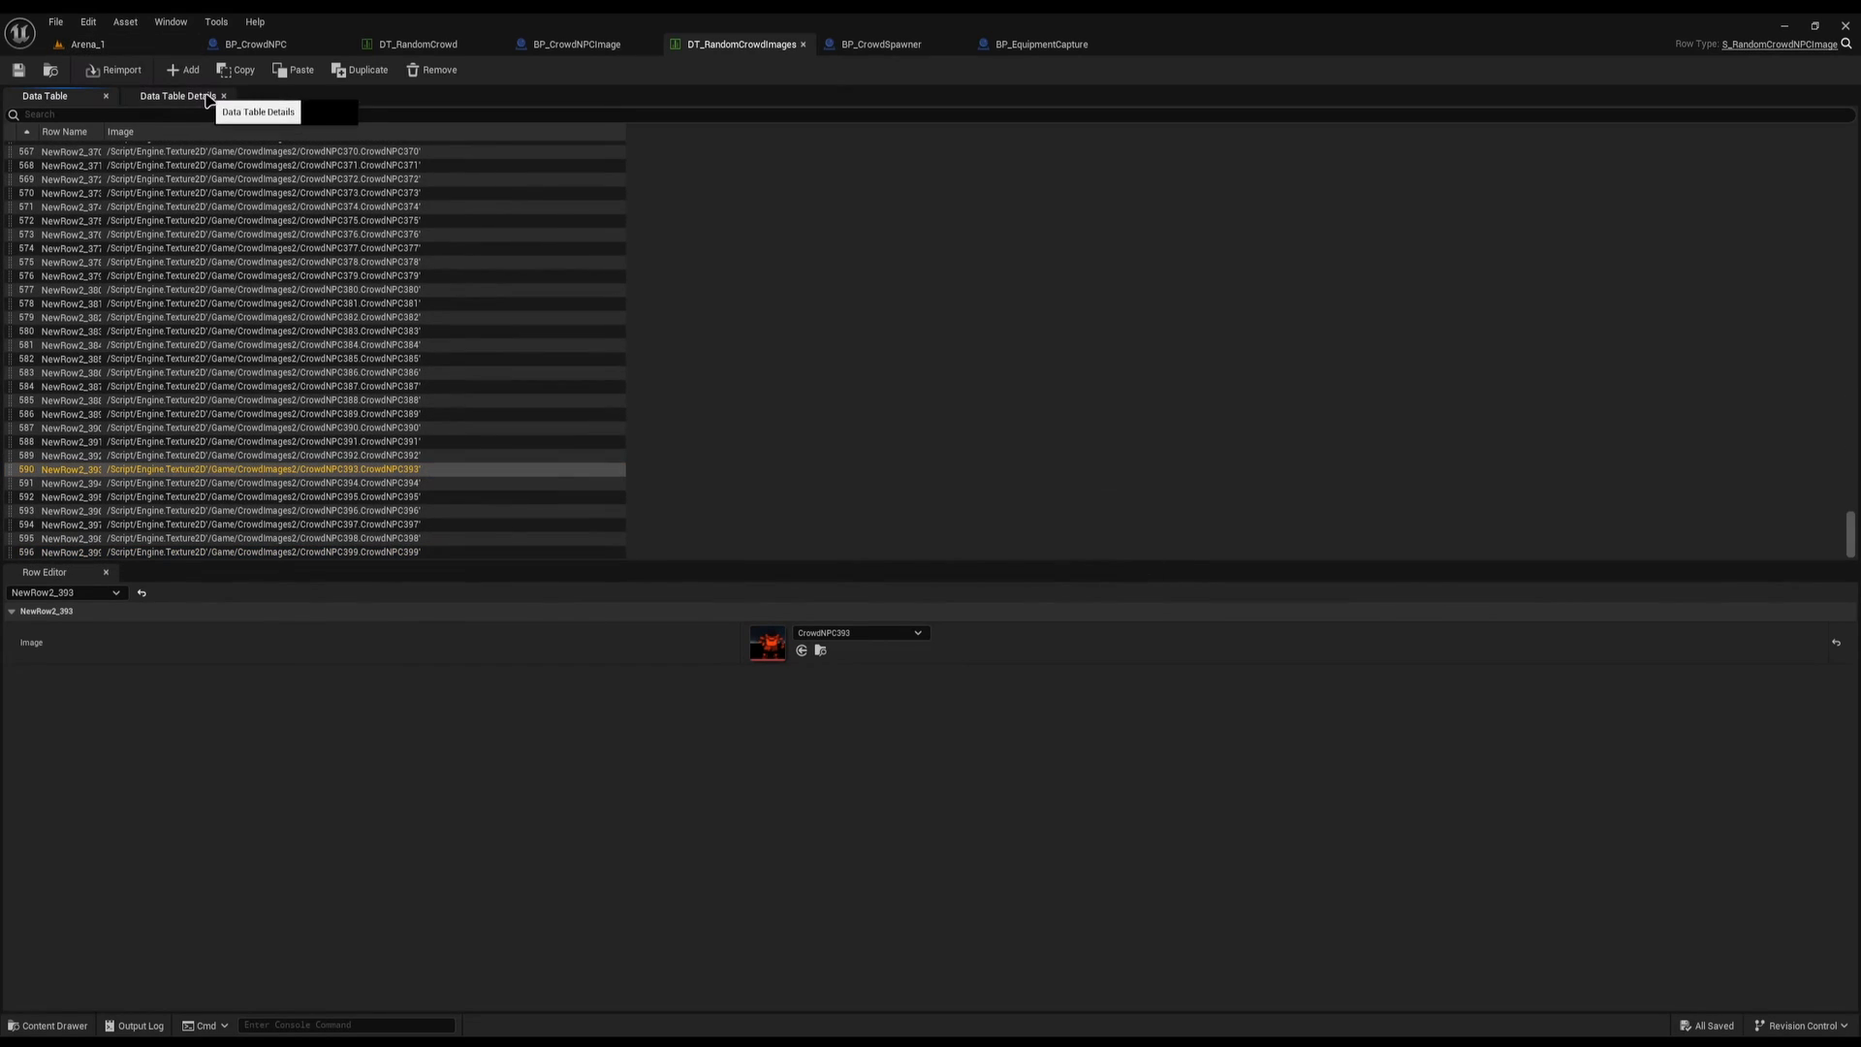
In the Arena_1 level, filter the Outliner by "crowdnpcimage" and select all matching BP_CrowdNPCImage actors
{"action": "left_click", "coordinate": [181, 42]}
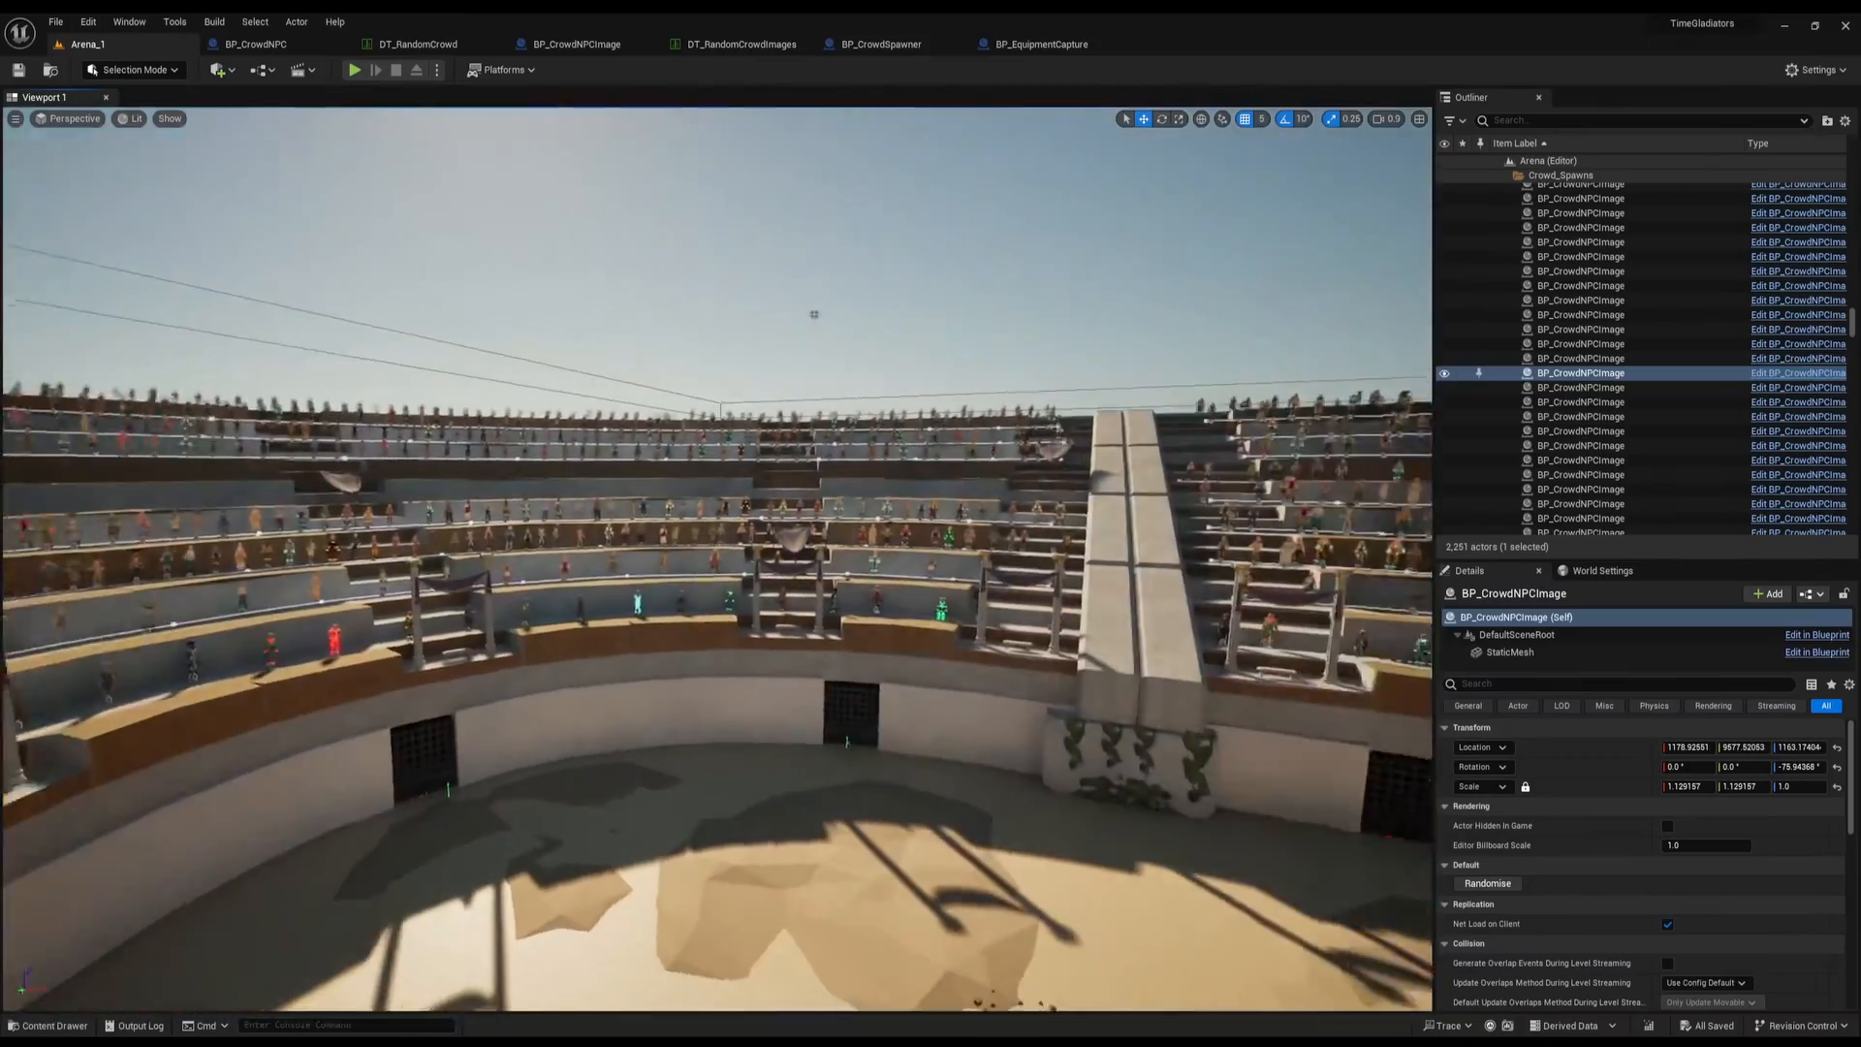
{"action": "right_click_drag", "start_coordinate": [717, 559], "coordinate": [237, 620]}
{"action": "key", "text": "w"}
{"action": "key", "text": "s"}
{"action": "scroll", "coordinate": [1641, 280], "scroll_direction": "up", "scroll_amount": 10}
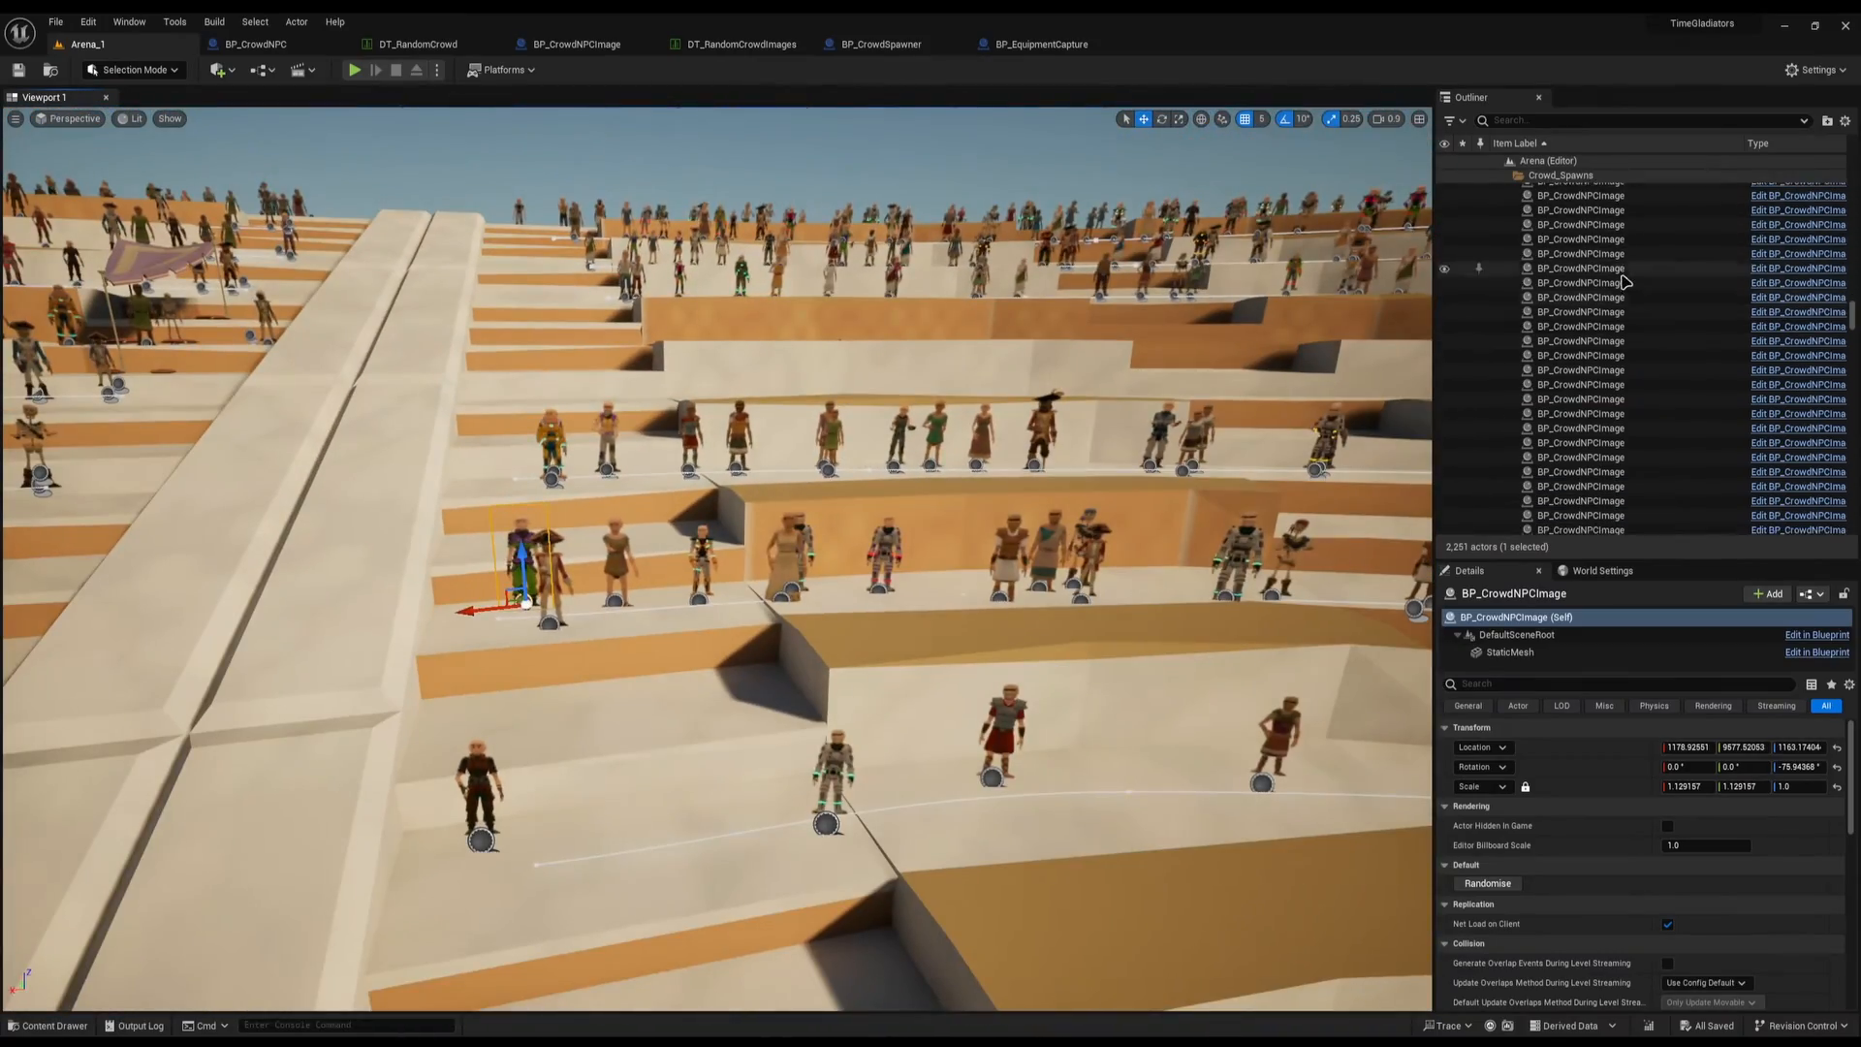
{"action": "left_click", "coordinate": [1678, 121]}
{"action": "type", "text": "crowdnpcimage"}
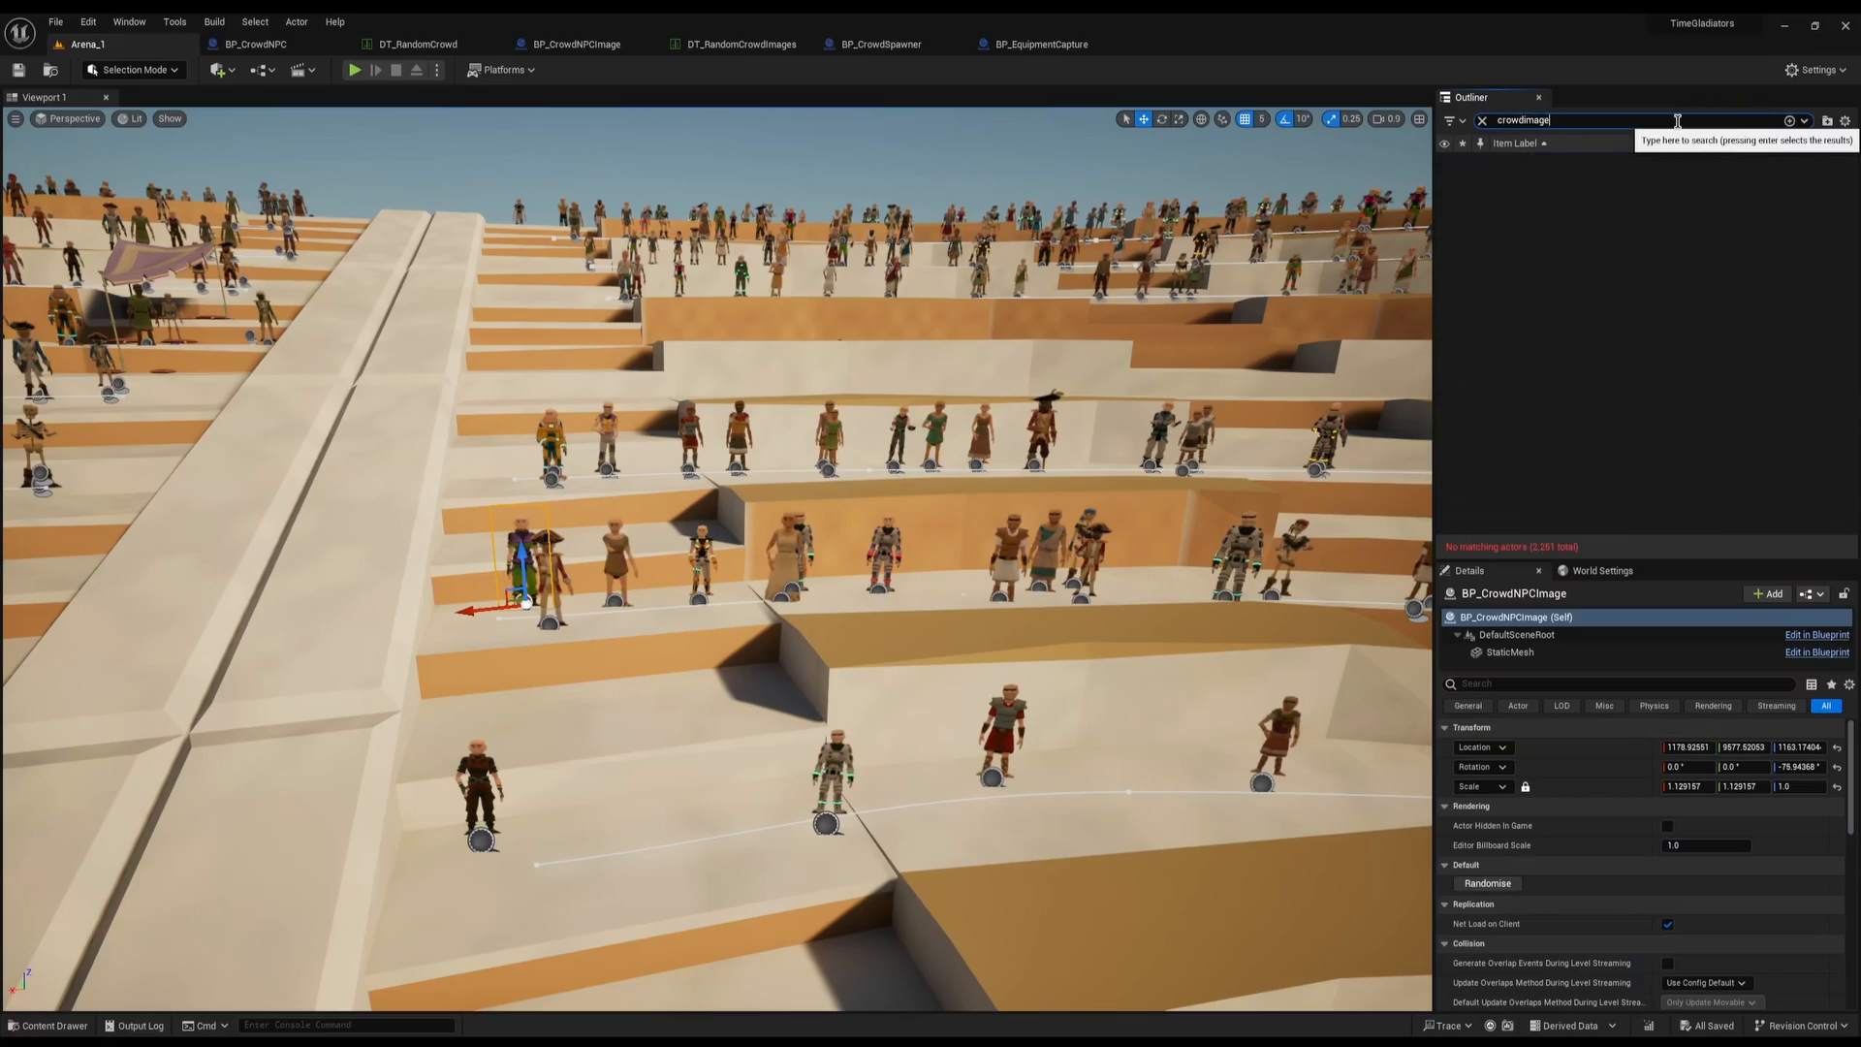
{"action": "left_click", "coordinate": [1634, 269]}
{"action": "key", "text": "ctrl+a"}
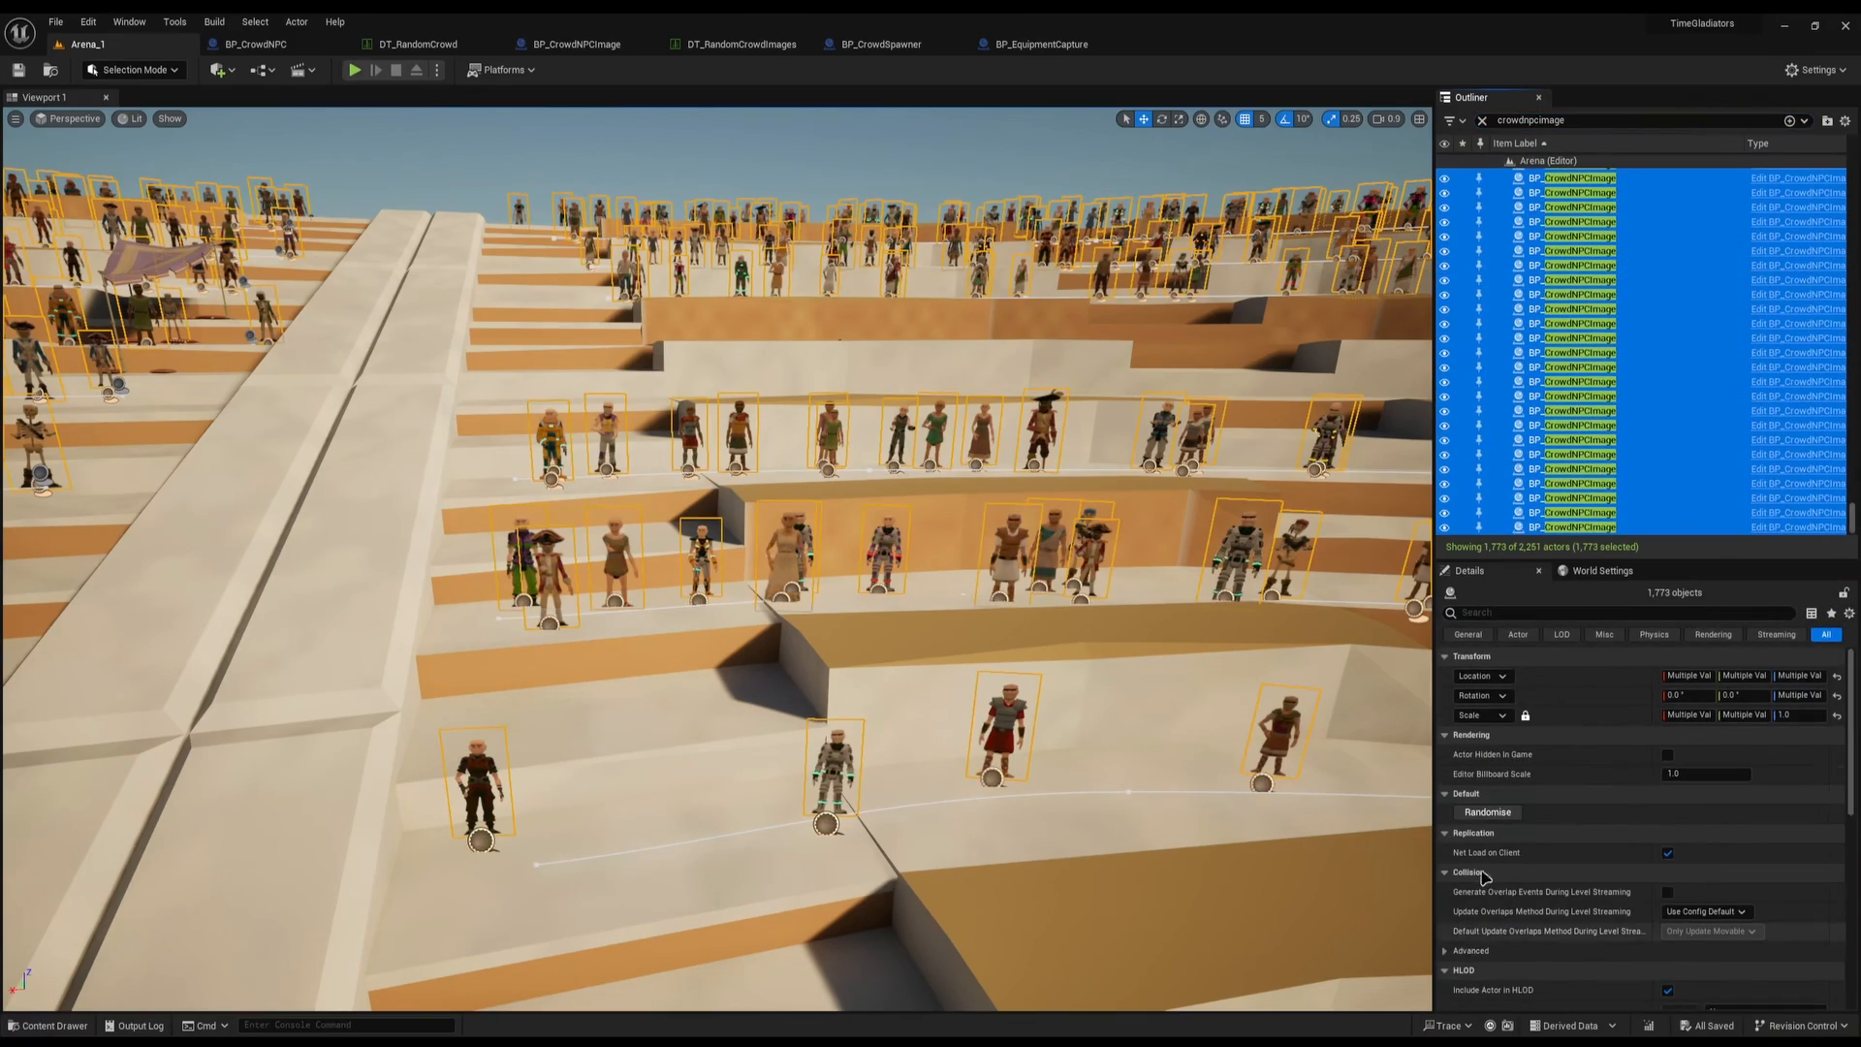
Run Randomise twice on all selected BP_CrowdNPCImage actors, viewing the crowd in the stands after the first run
{"action": "key", "text": "s"}
{"action": "right_click_drag", "start_coordinate": [1114, 601], "coordinate": [1425, 543]}
{"action": "key", "text": "w"}
{"action": "right_click_drag", "start_coordinate": [717, 560], "coordinate": [1218, 599]}
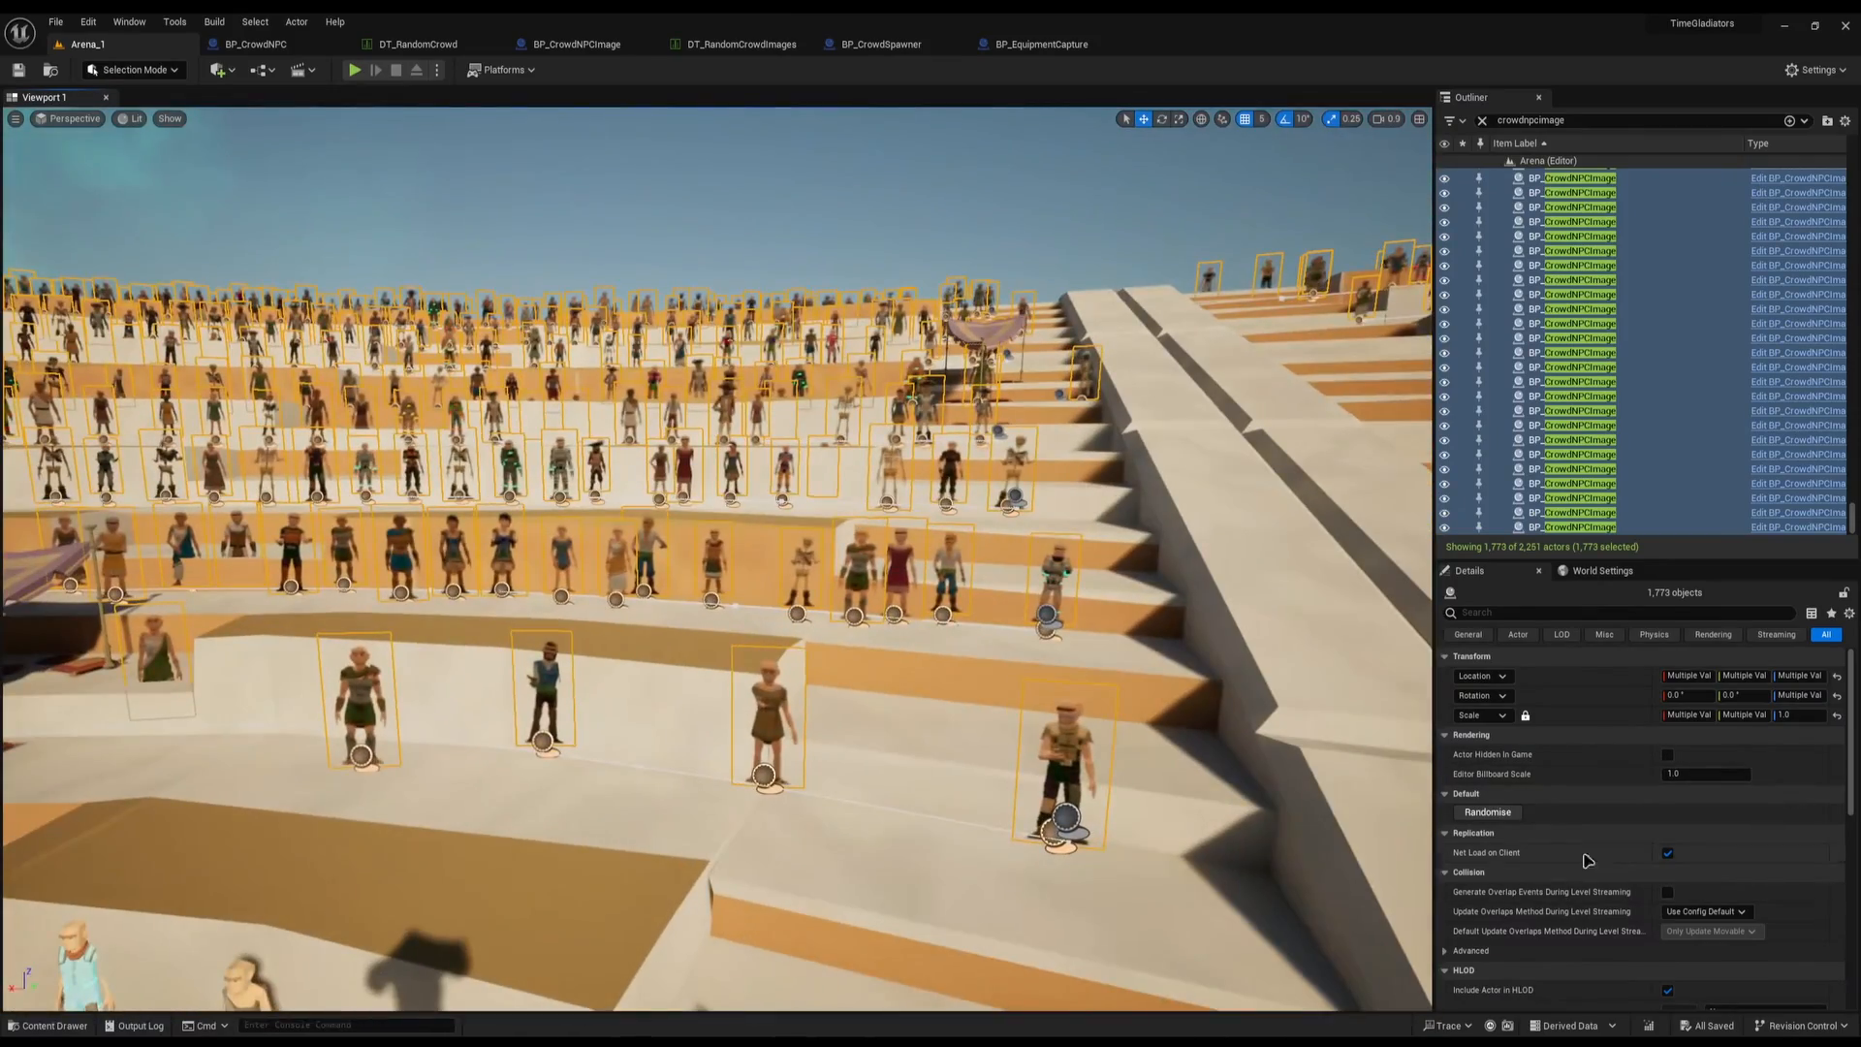
{"action": "left_click", "coordinate": [1489, 815]}
{"action": "right_click_drag", "start_coordinate": [1116, 839], "coordinate": [1031, 845]}
{"action": "key", "text": "w"}
{"action": "scroll", "coordinate": [1116, 839], "scroll_direction": "down", "scroll_amount": 2}
{"action": "scroll", "coordinate": [1018, 853], "scroll_direction": "up", "scroll_amount": 3}
{"action": "scroll", "coordinate": [945, 832], "scroll_direction": "up", "scroll_amount": 5}
{"action": "right_click_drag", "start_coordinate": [1070, 637], "coordinate": [1202, 669]}
{"action": "left_click", "coordinate": [1488, 812]}
Select individual crowd images in the stands and inspect the randomised characters up close
{"action": "left_click", "coordinate": [1145, 667]}
{"action": "key", "text": "w"}
{"action": "scroll", "coordinate": [1540, 886], "scroll_direction": "down", "scroll_amount": 2}
{"action": "scroll", "coordinate": [1541, 882], "scroll_direction": "up", "scroll_amount": 2}
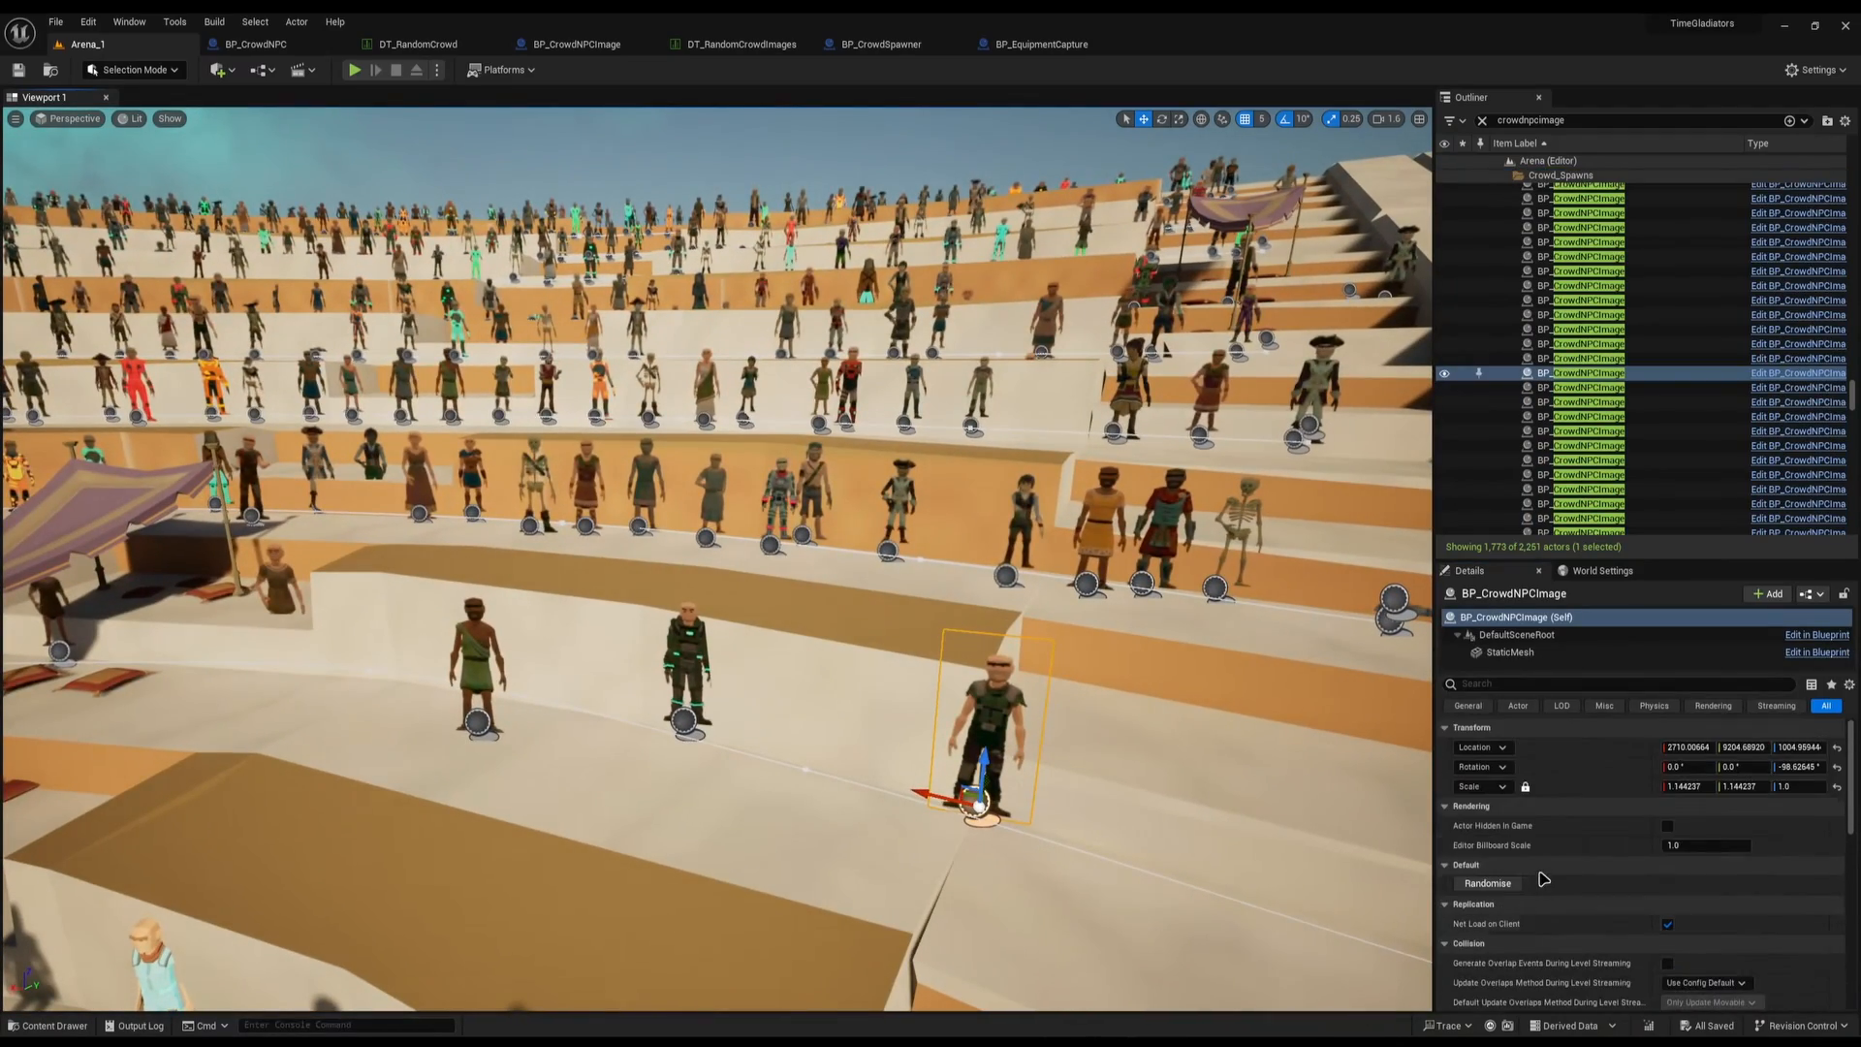
{"action": "key", "text": "w"}
{"action": "mouse_move", "coordinate": [917, 711]}
{"action": "right_mouse_down"}
{"action": "mouse_move", "coordinate": [877, 706]}
{"action": "mouse_move", "coordinate": [979, 722]}
{"action": "mouse_move", "coordinate": [901, 722]}
{"action": "right_mouse_up"}
{"action": "left_click", "coordinate": [917, 710]}
{"action": "scroll", "coordinate": [917, 710], "scroll_direction": "down", "scroll_amount": 4}
{"action": "key", "text": "w"}
Examine the SpawnActor node and its transform inputs in the BP_CrowdSpawner event graph
{"action": "left_click", "coordinate": [1042, 43]}
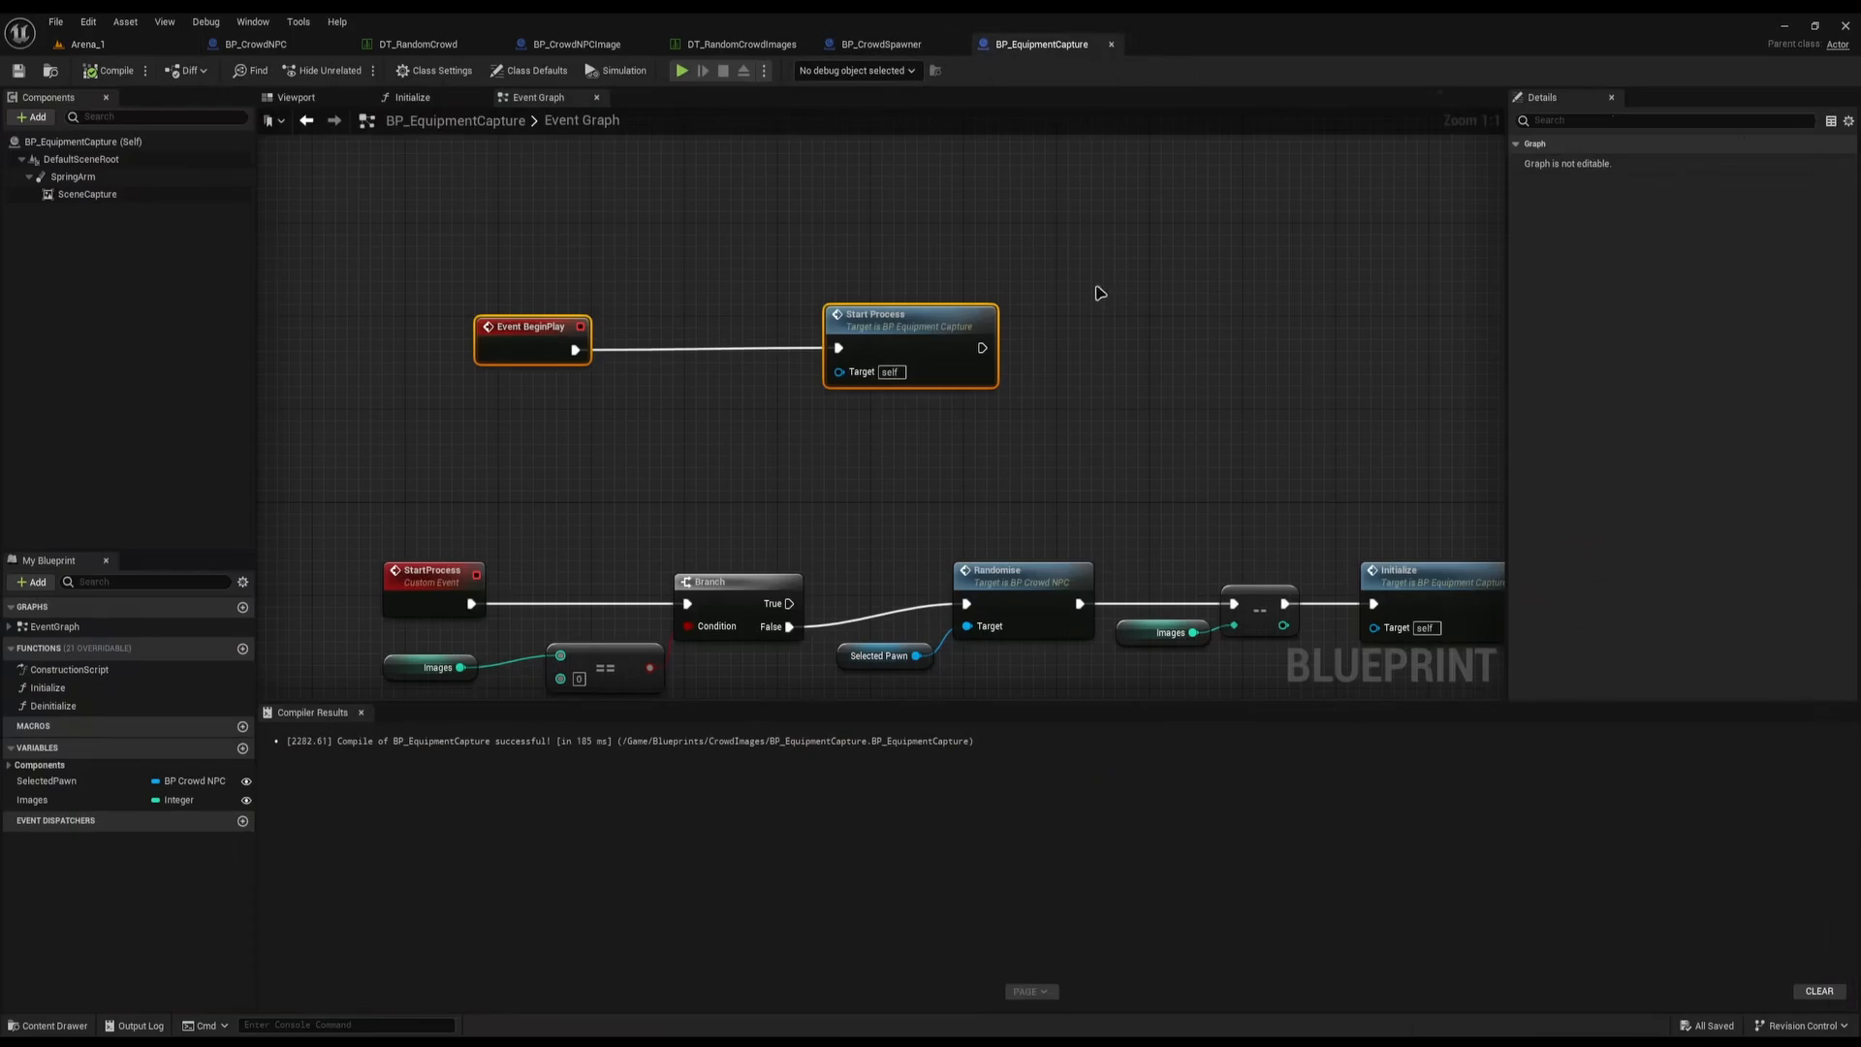
{"action": "left_click", "coordinate": [882, 44]}
{"action": "right_click_drag", "start_coordinate": [621, 383], "coordinate": [656, 446]}
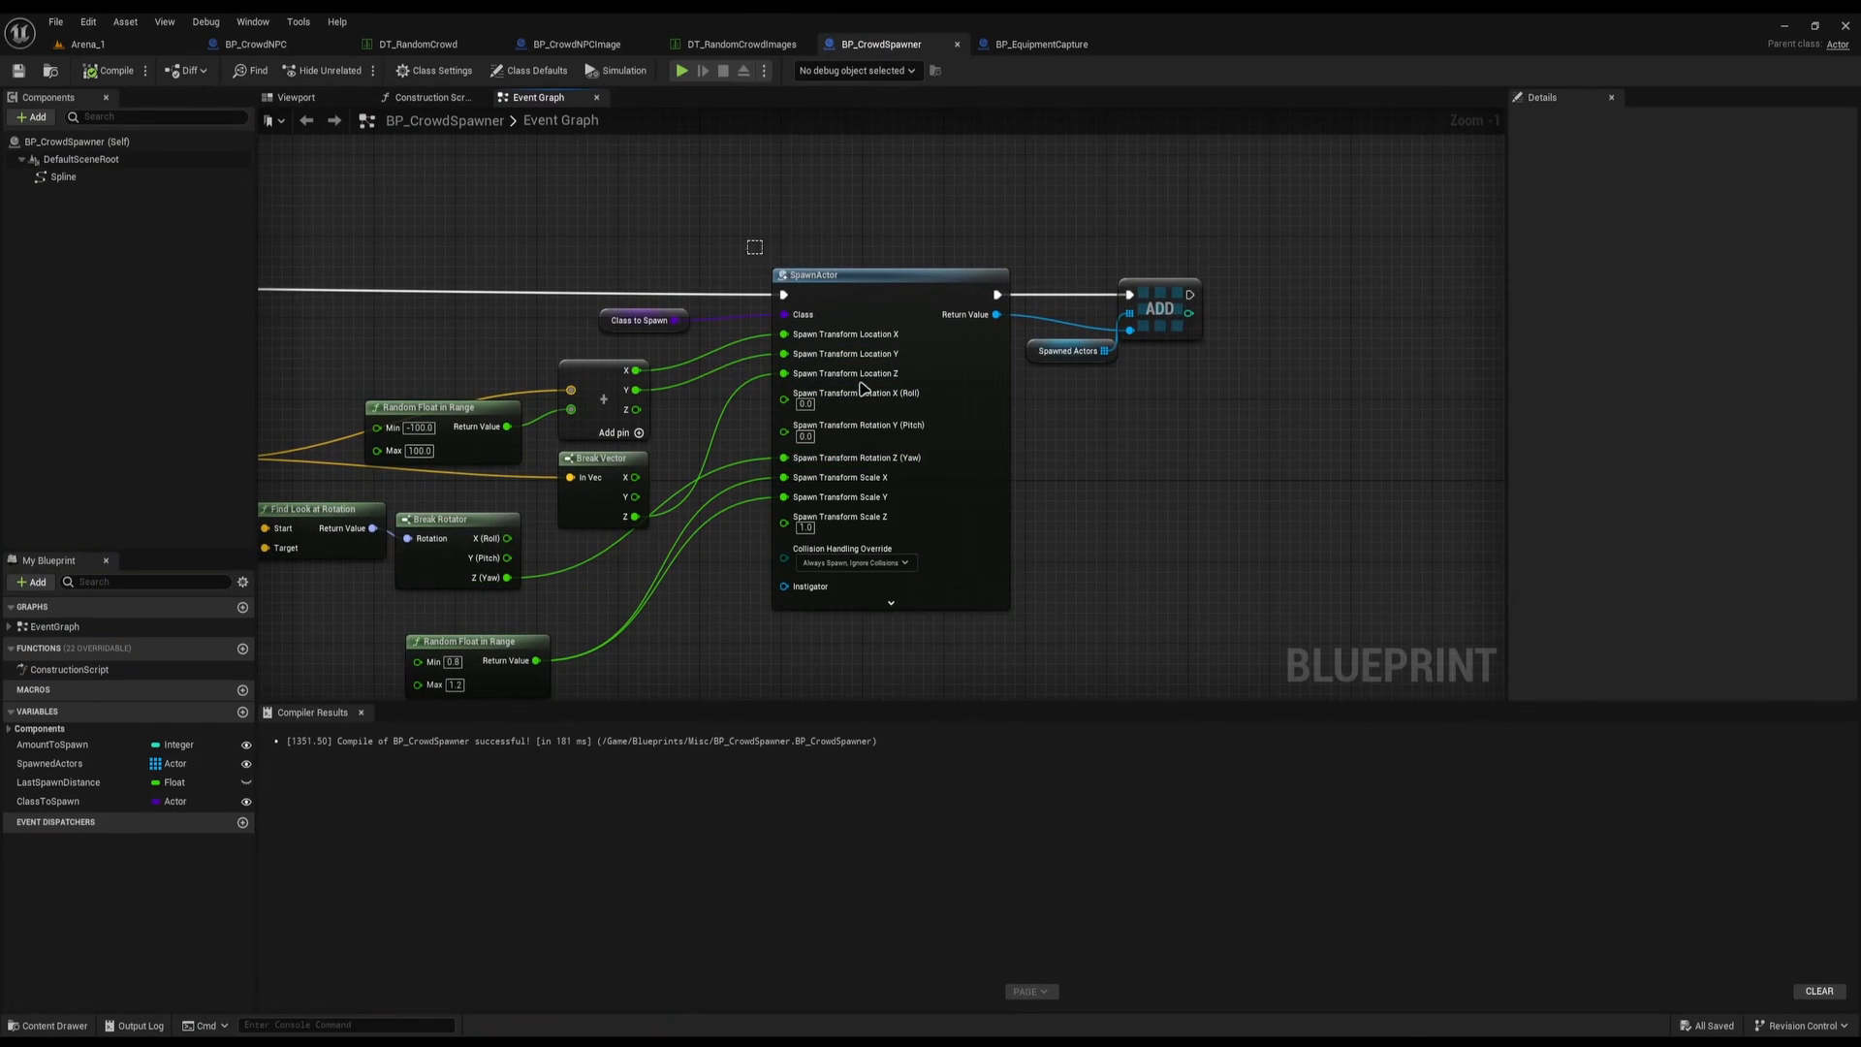
{"action": "left_click_drag", "start_coordinate": [748, 239], "coordinate": [1006, 611]}
{"action": "right_click_drag", "start_coordinate": [881, 562], "coordinate": [955, 611]}
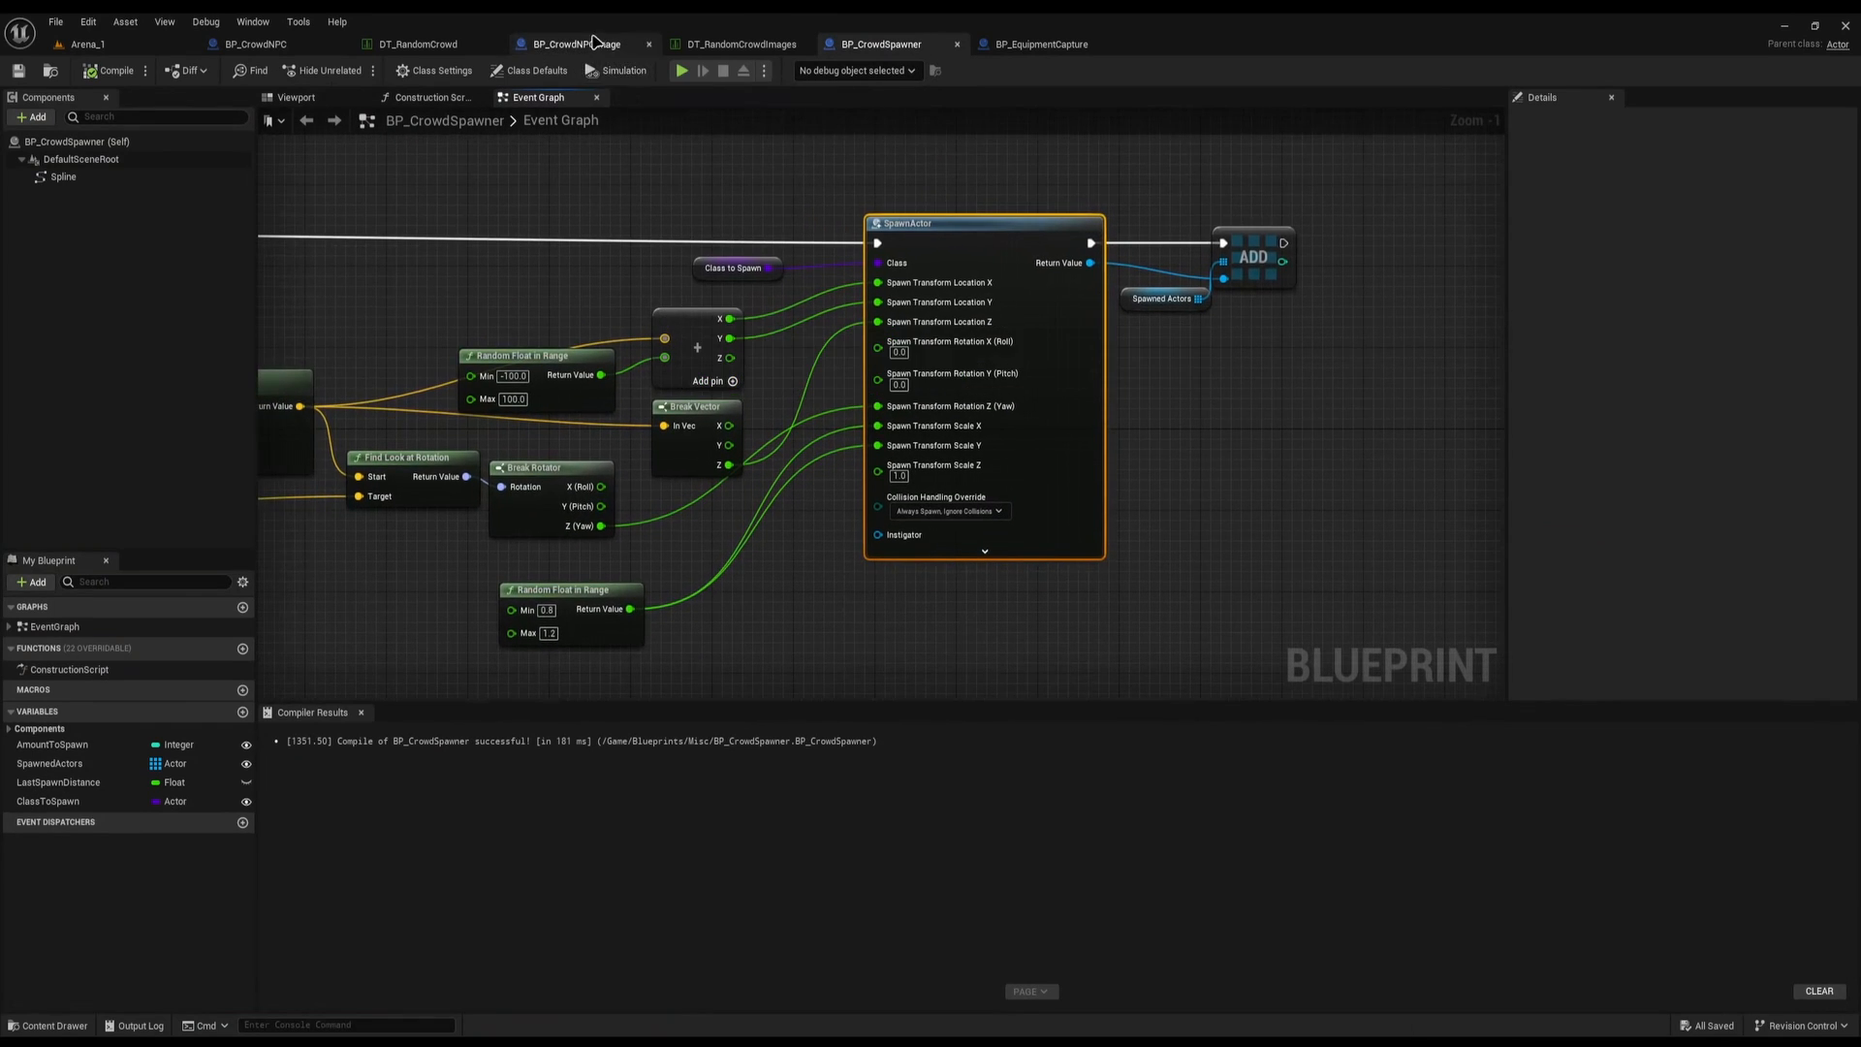
Examine how the BP_CrowdNPCImage event graph picks a random row from DT_RandomCrowdImages and passes its image to the material nodes
{"action": "left_click", "coordinate": [577, 43]}
{"action": "left_click_drag", "start_coordinate": [535, 221], "coordinate": [812, 458]}
{"action": "right_click_drag", "start_coordinate": [812, 459], "coordinate": [734, 493]}
{"action": "left_click_drag", "start_coordinate": [587, 264], "coordinate": [1123, 569]}
{"action": "right_click_drag", "start_coordinate": [1123, 569], "coordinate": [897, 586]}
{"action": "right_click_drag", "start_coordinate": [438, 495], "coordinate": [55, 492]}
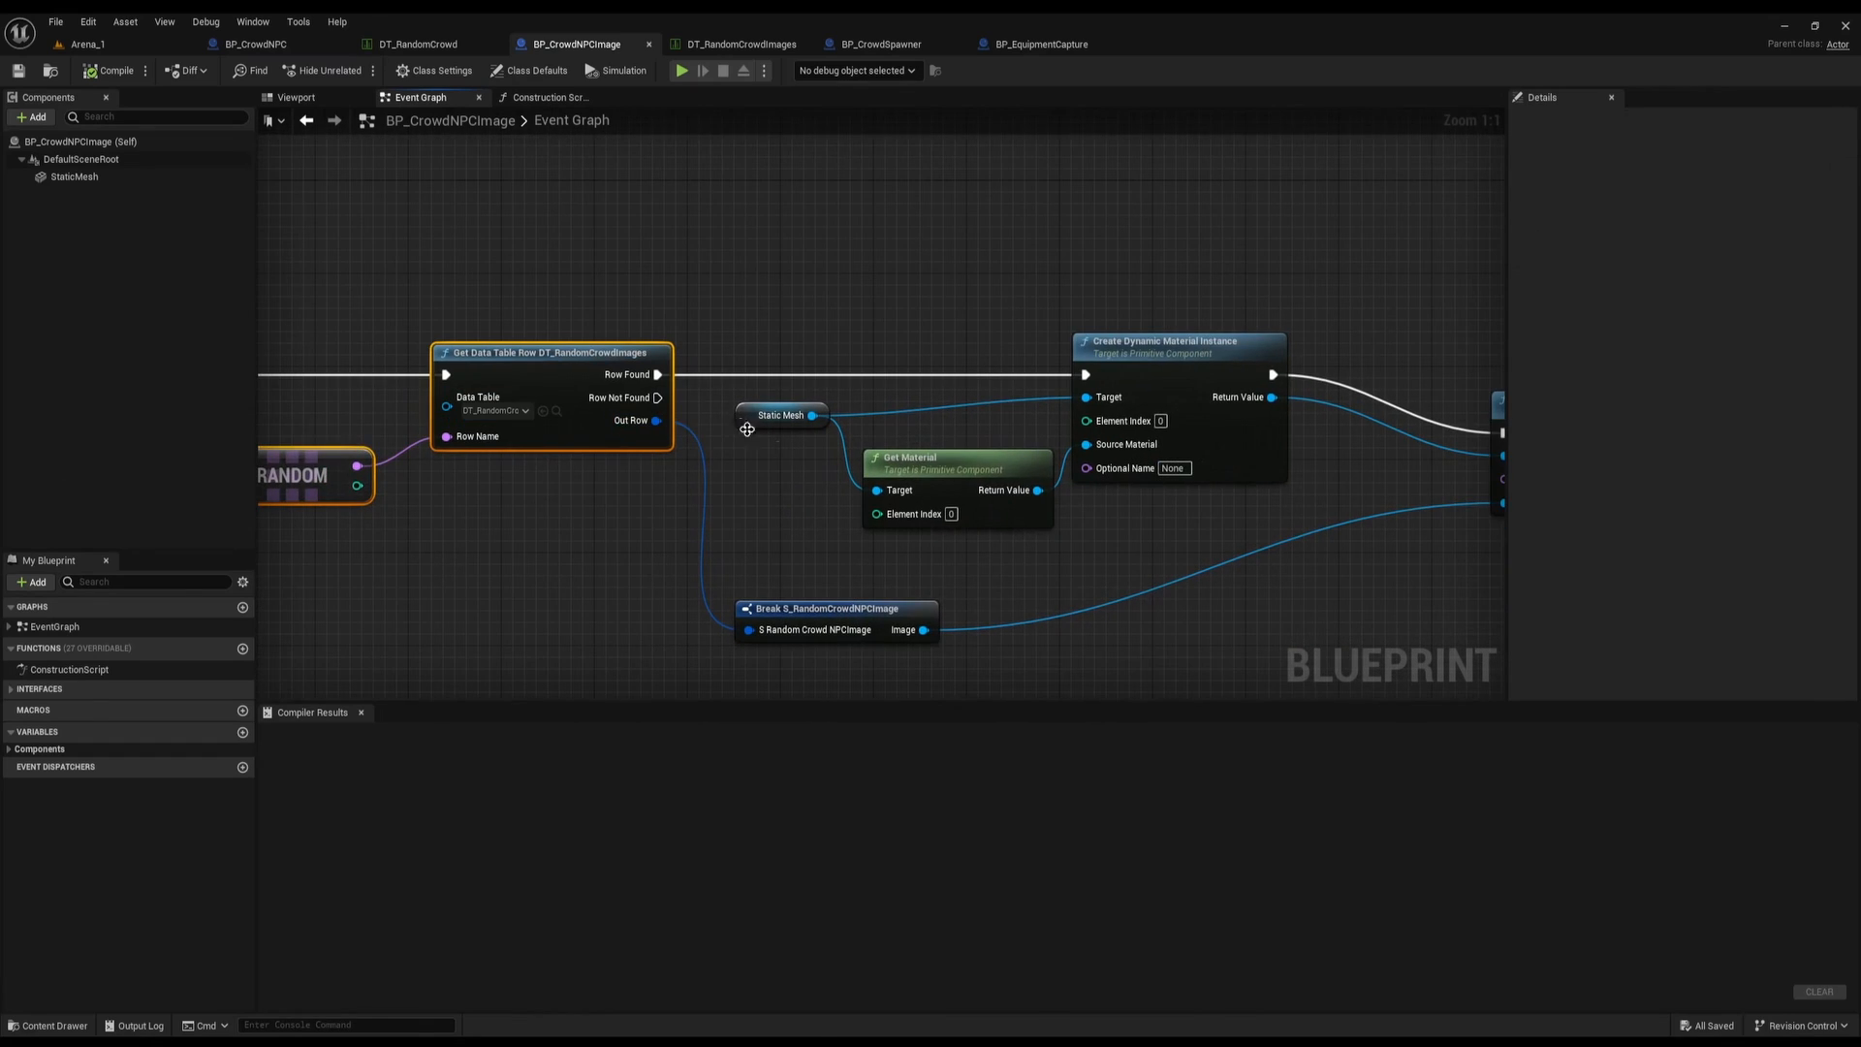
{"action": "right_click_drag", "start_coordinate": [747, 429], "coordinate": [596, 440]}
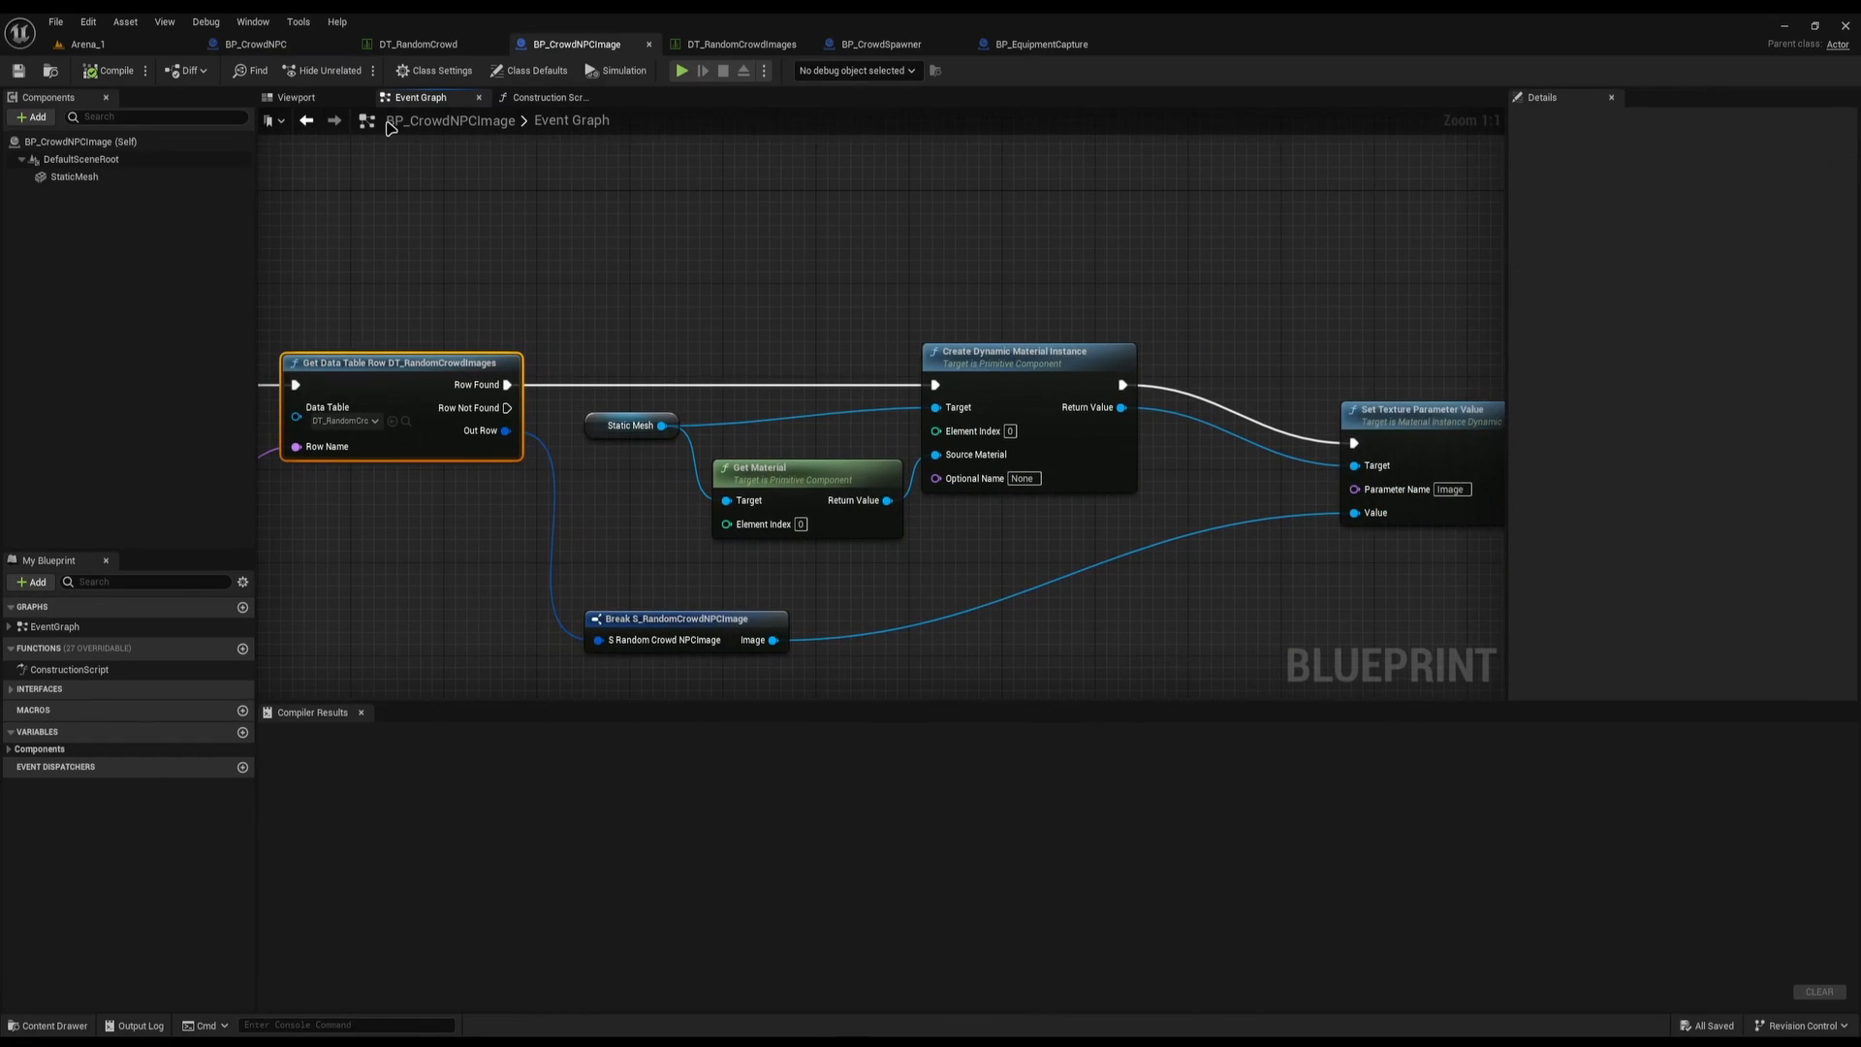
{"action": "right_click_drag", "start_coordinate": [643, 216], "coordinate": [574, 193]}
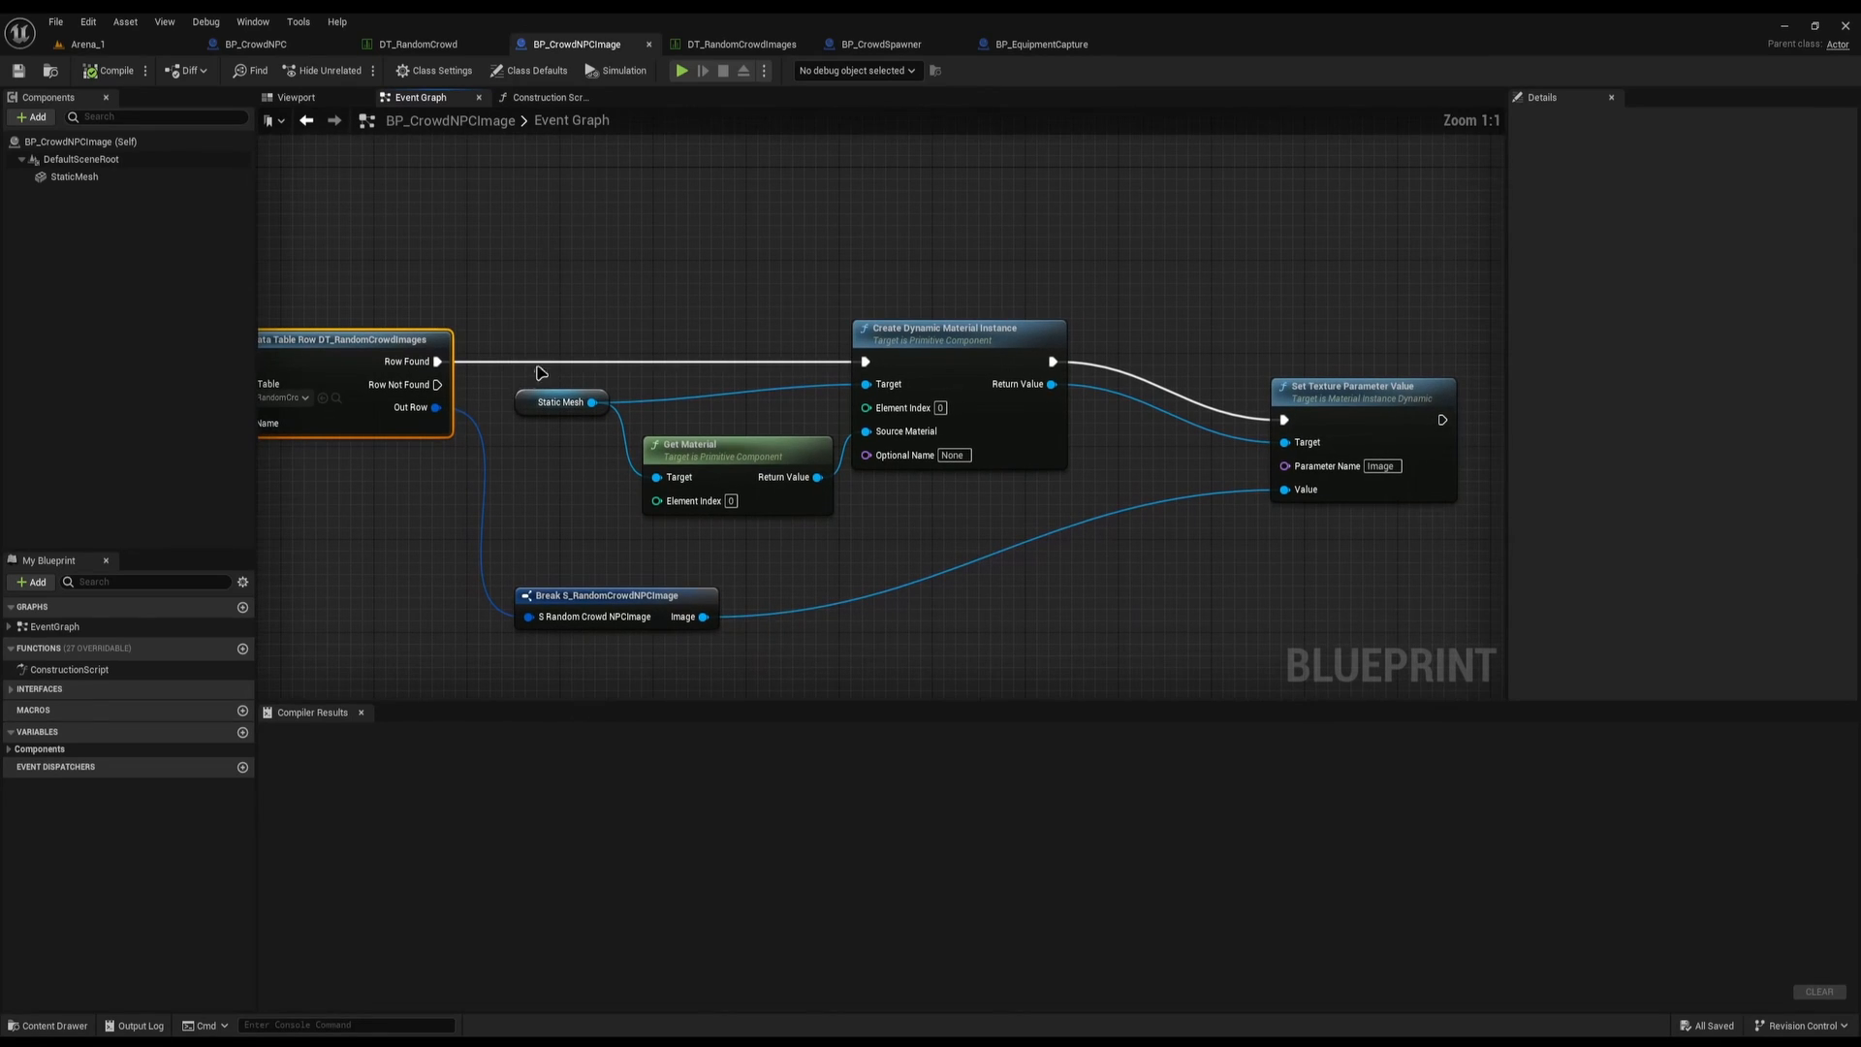
{"action": "left_click_drag", "start_coordinate": [535, 362], "coordinate": [751, 535]}
Check the material on BP_CrowdNPCImage's StaticMesh component and compare it with the Create Dynamic Material Instance node in the event graph
{"action": "left_click", "coordinate": [296, 97]}
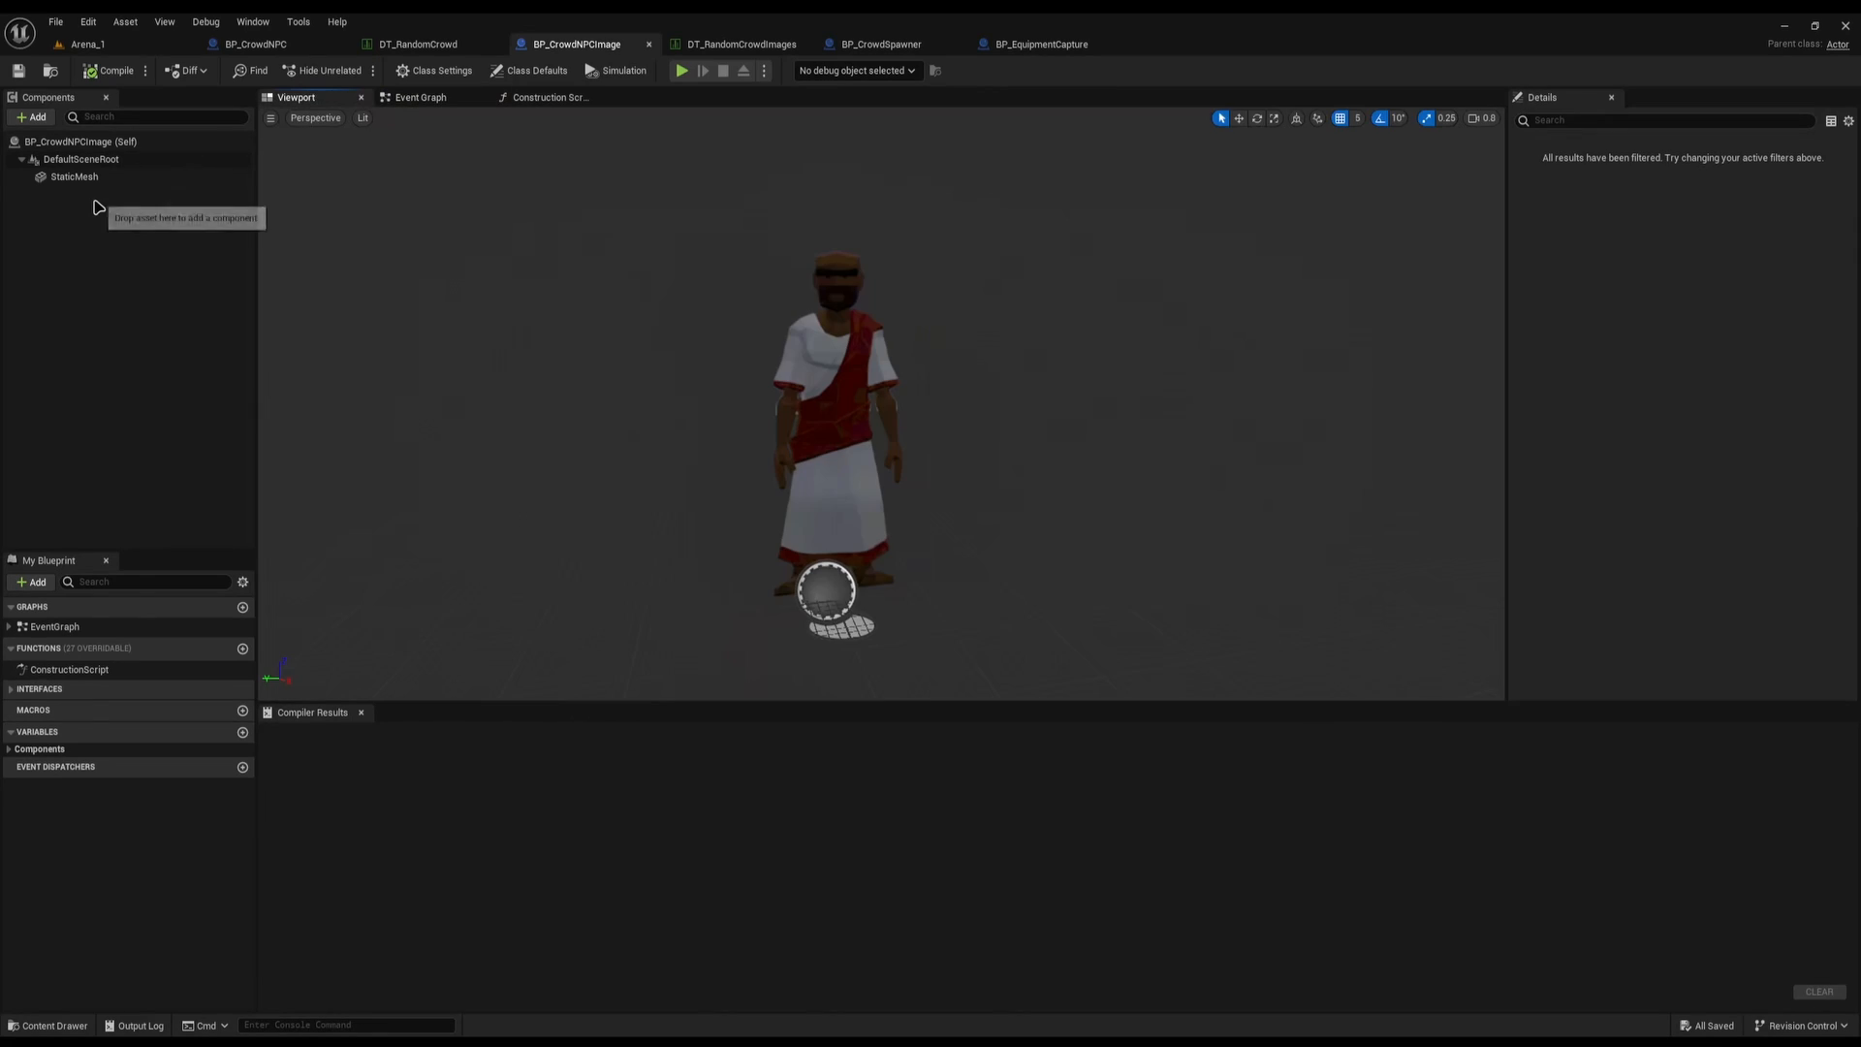
{"action": "left_click", "coordinate": [75, 176]}
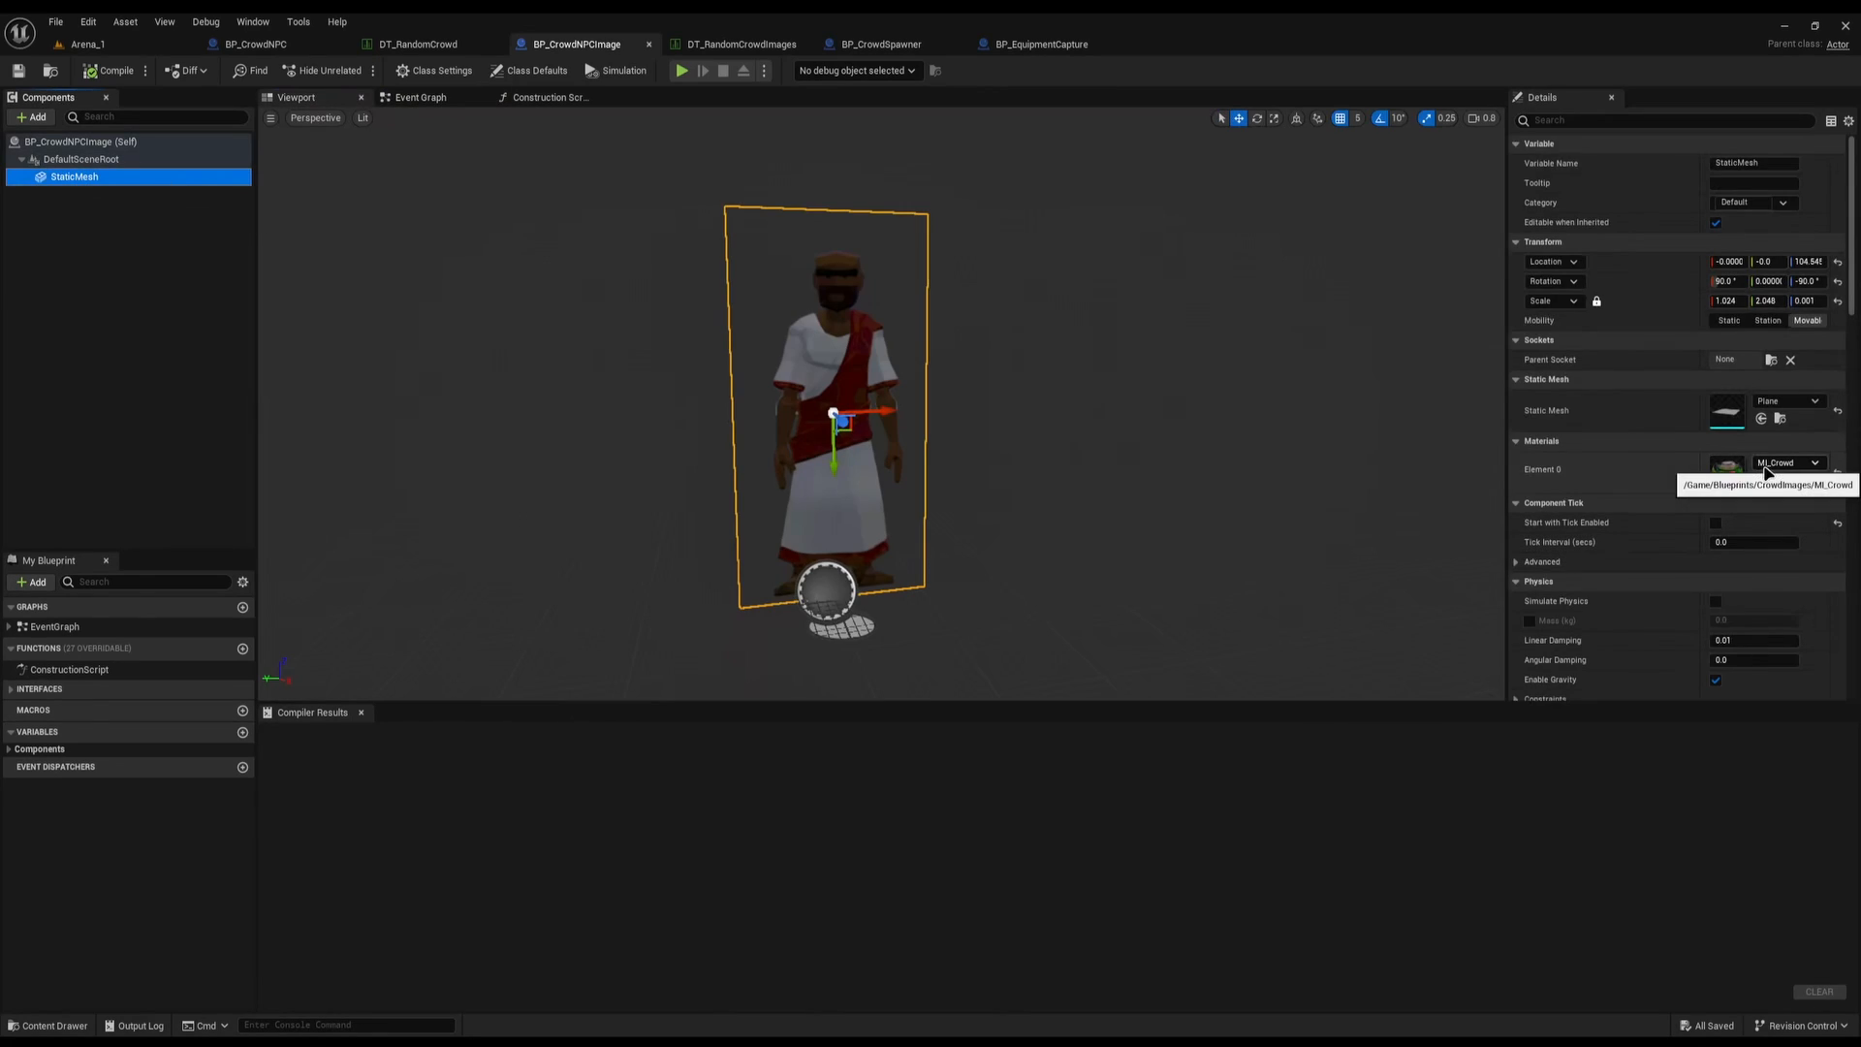
{"action": "left_click", "coordinate": [426, 97]}
{"action": "right_click_drag", "start_coordinate": [532, 153], "coordinate": [387, 160]}
{"action": "left_click_drag", "start_coordinate": [661, 304], "coordinate": [1018, 383]}
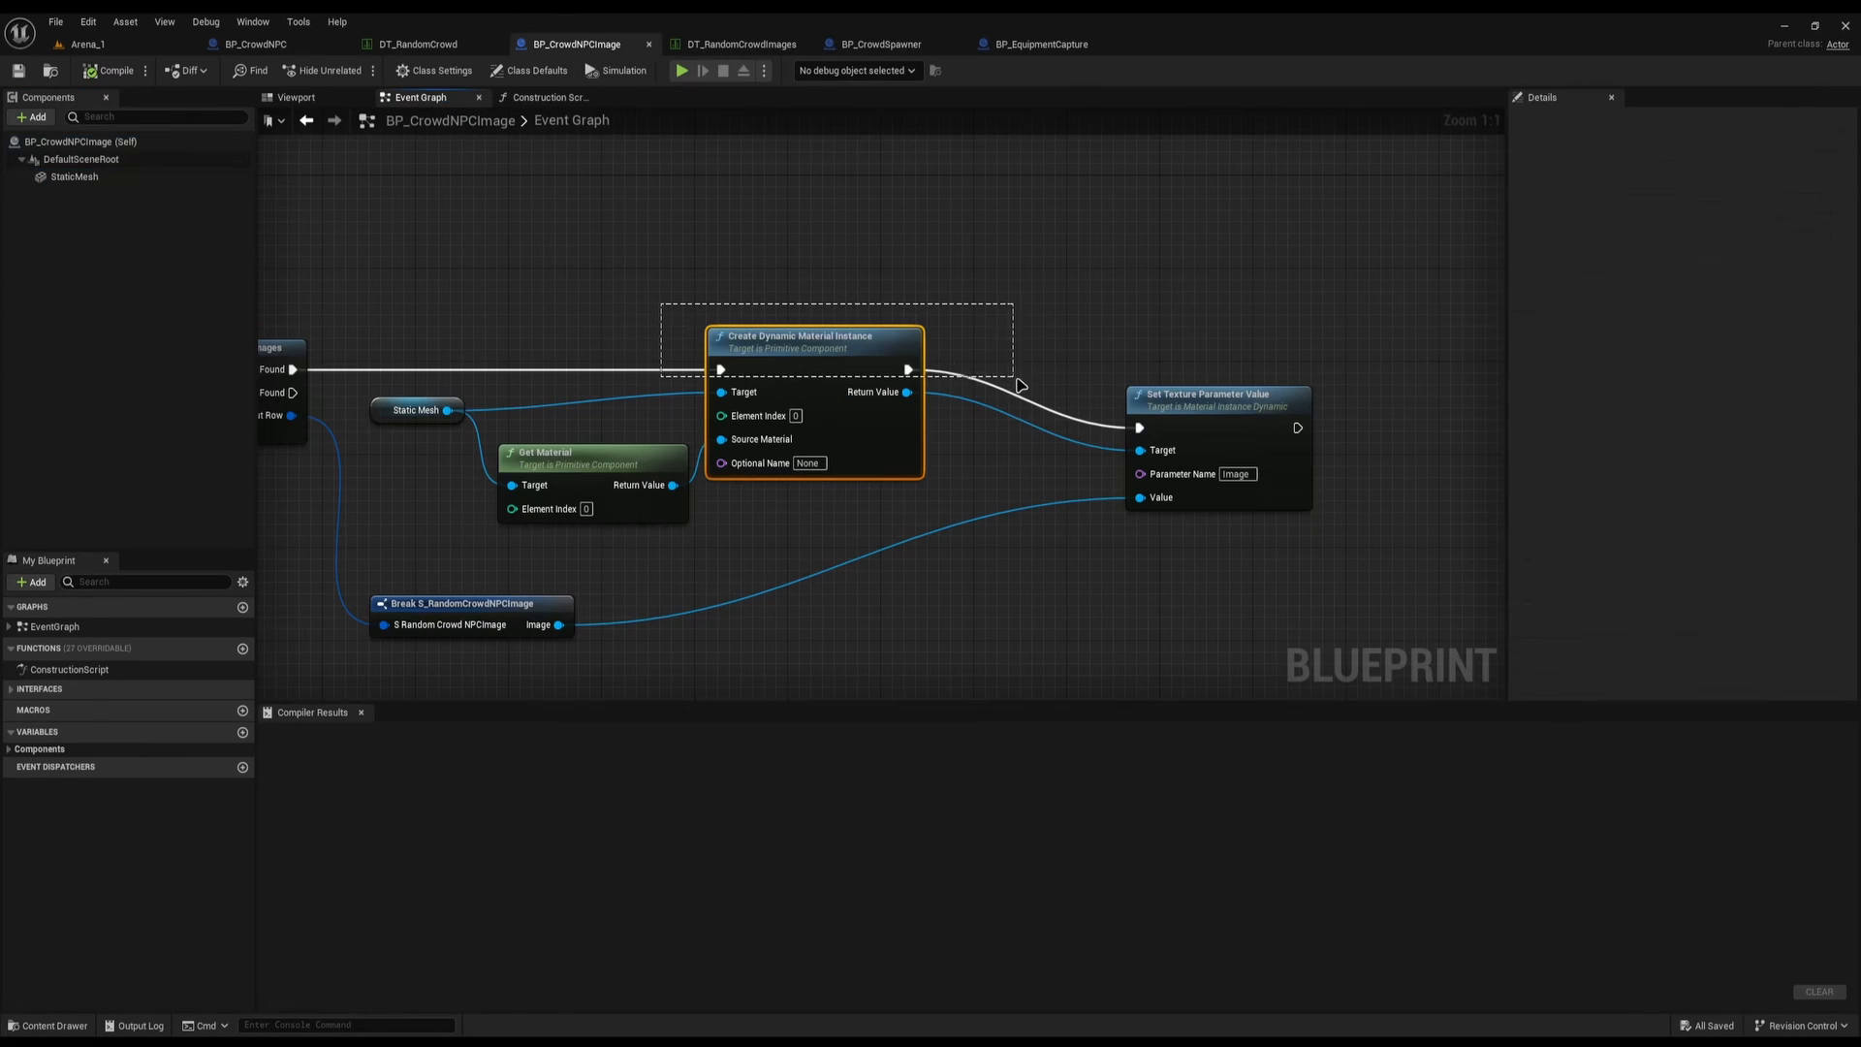
In Arena_1, move close to the selected skeleton image, inspect its StaticMesh component, and browse to its Element 0 material
{"action": "left_click", "coordinate": [87, 43]}
{"action": "right_click_drag", "start_coordinate": [956, 663], "coordinate": [508, 447]}
{"action": "key", "text": "s"}
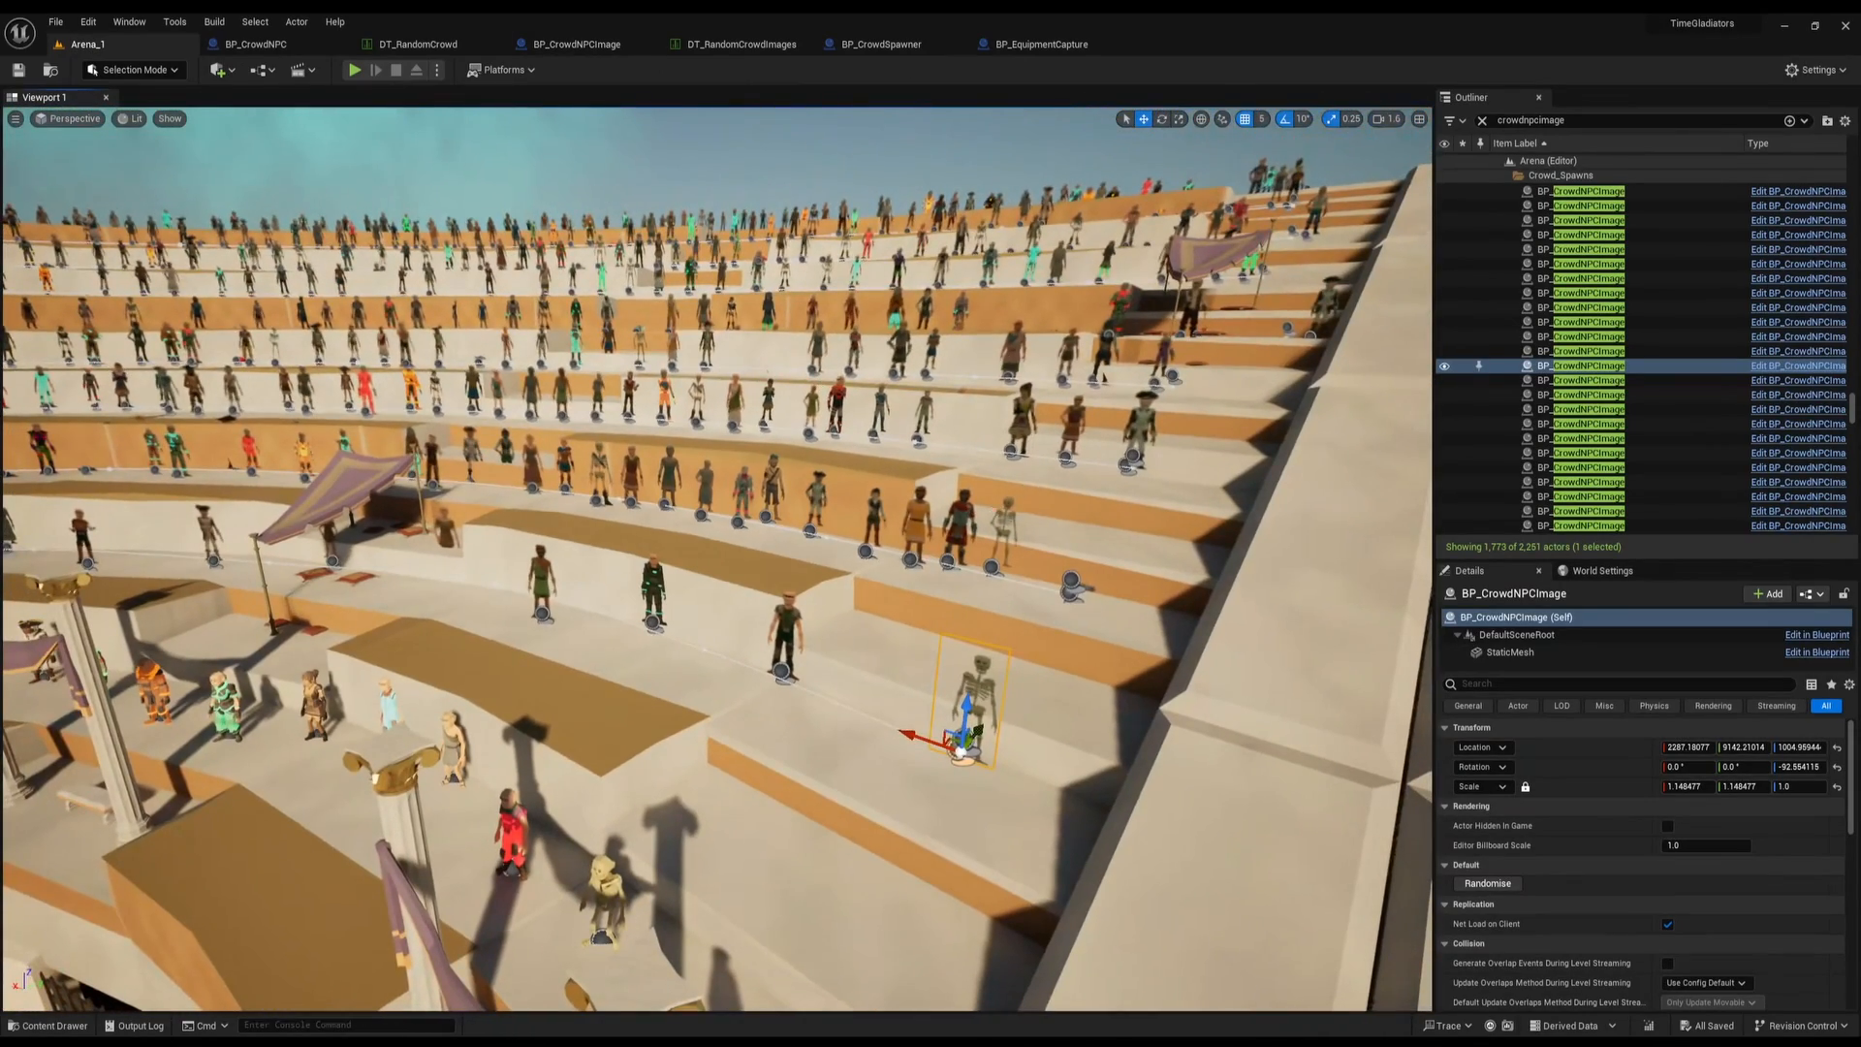
{"action": "key", "text": "w"}
{"action": "right_click_drag", "start_coordinate": [911, 456], "coordinate": [1188, 569]}
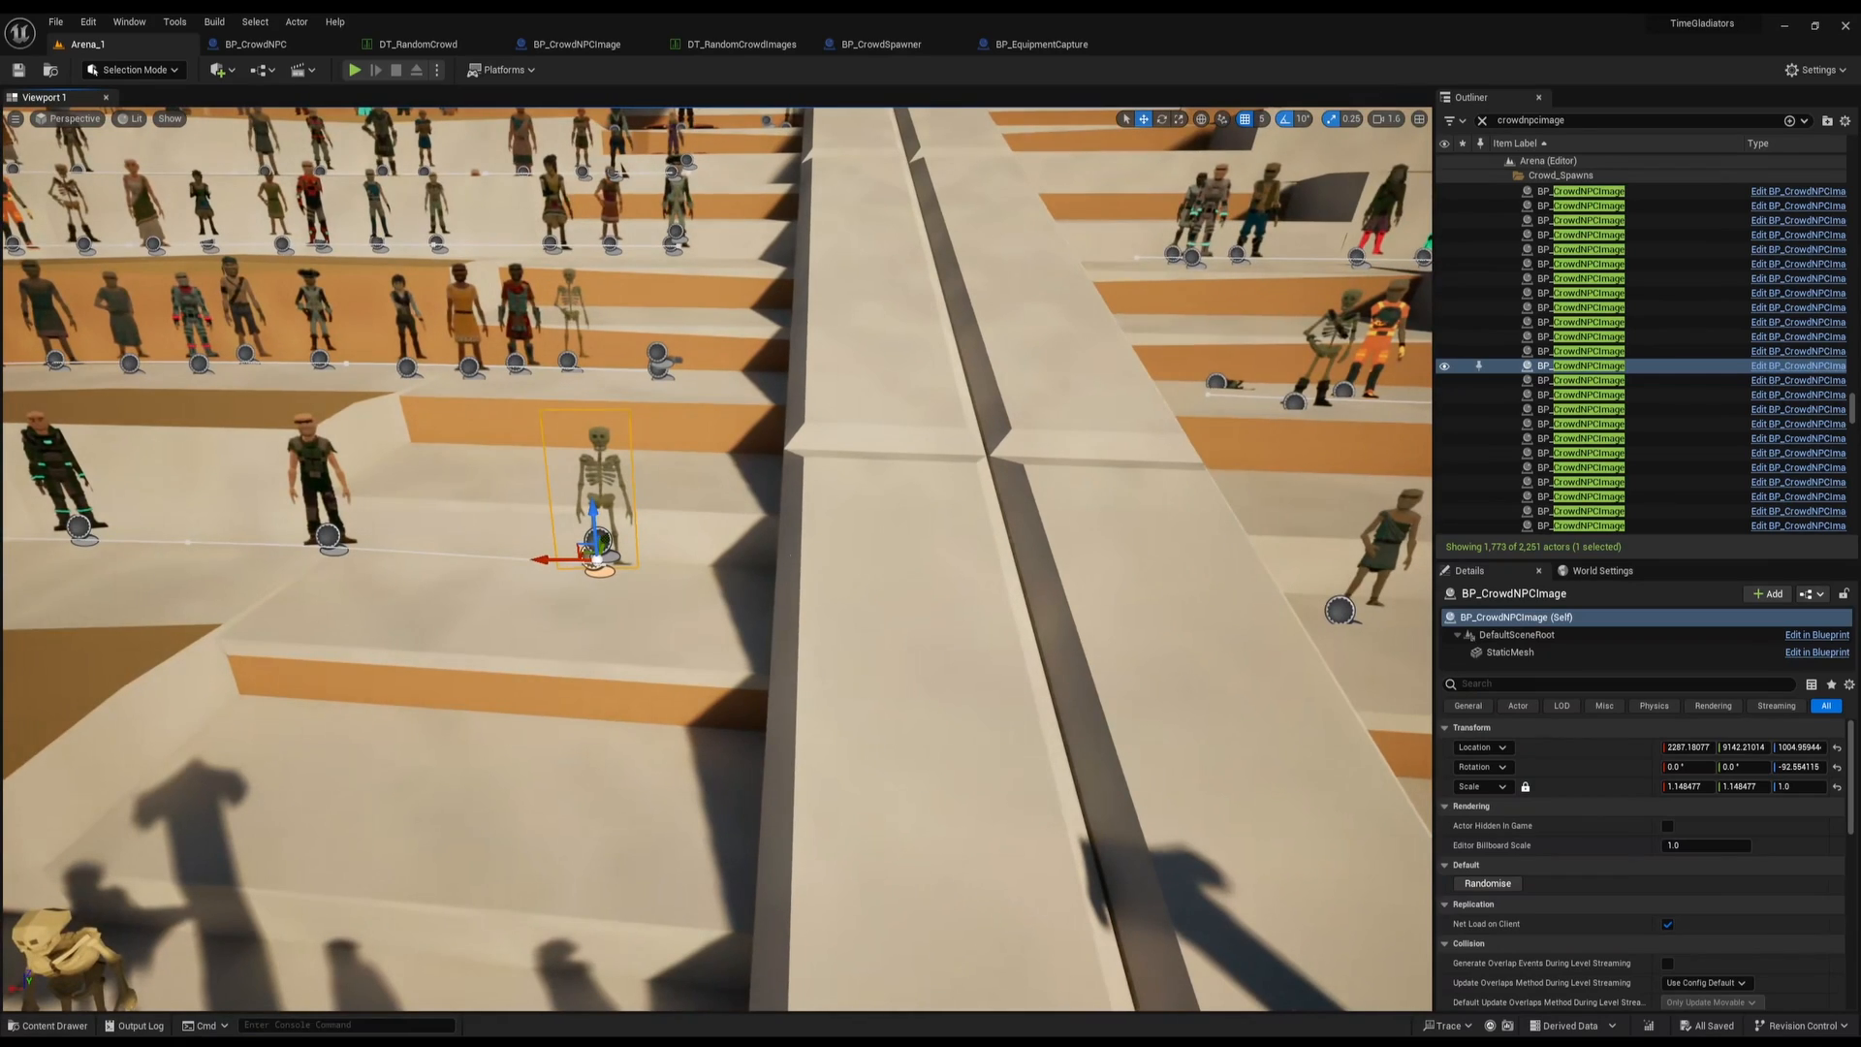
{"action": "key", "text": "w"}
{"action": "right_click_drag", "start_coordinate": [719, 533], "coordinate": [622, 417]}
{"action": "key", "text": "s"}
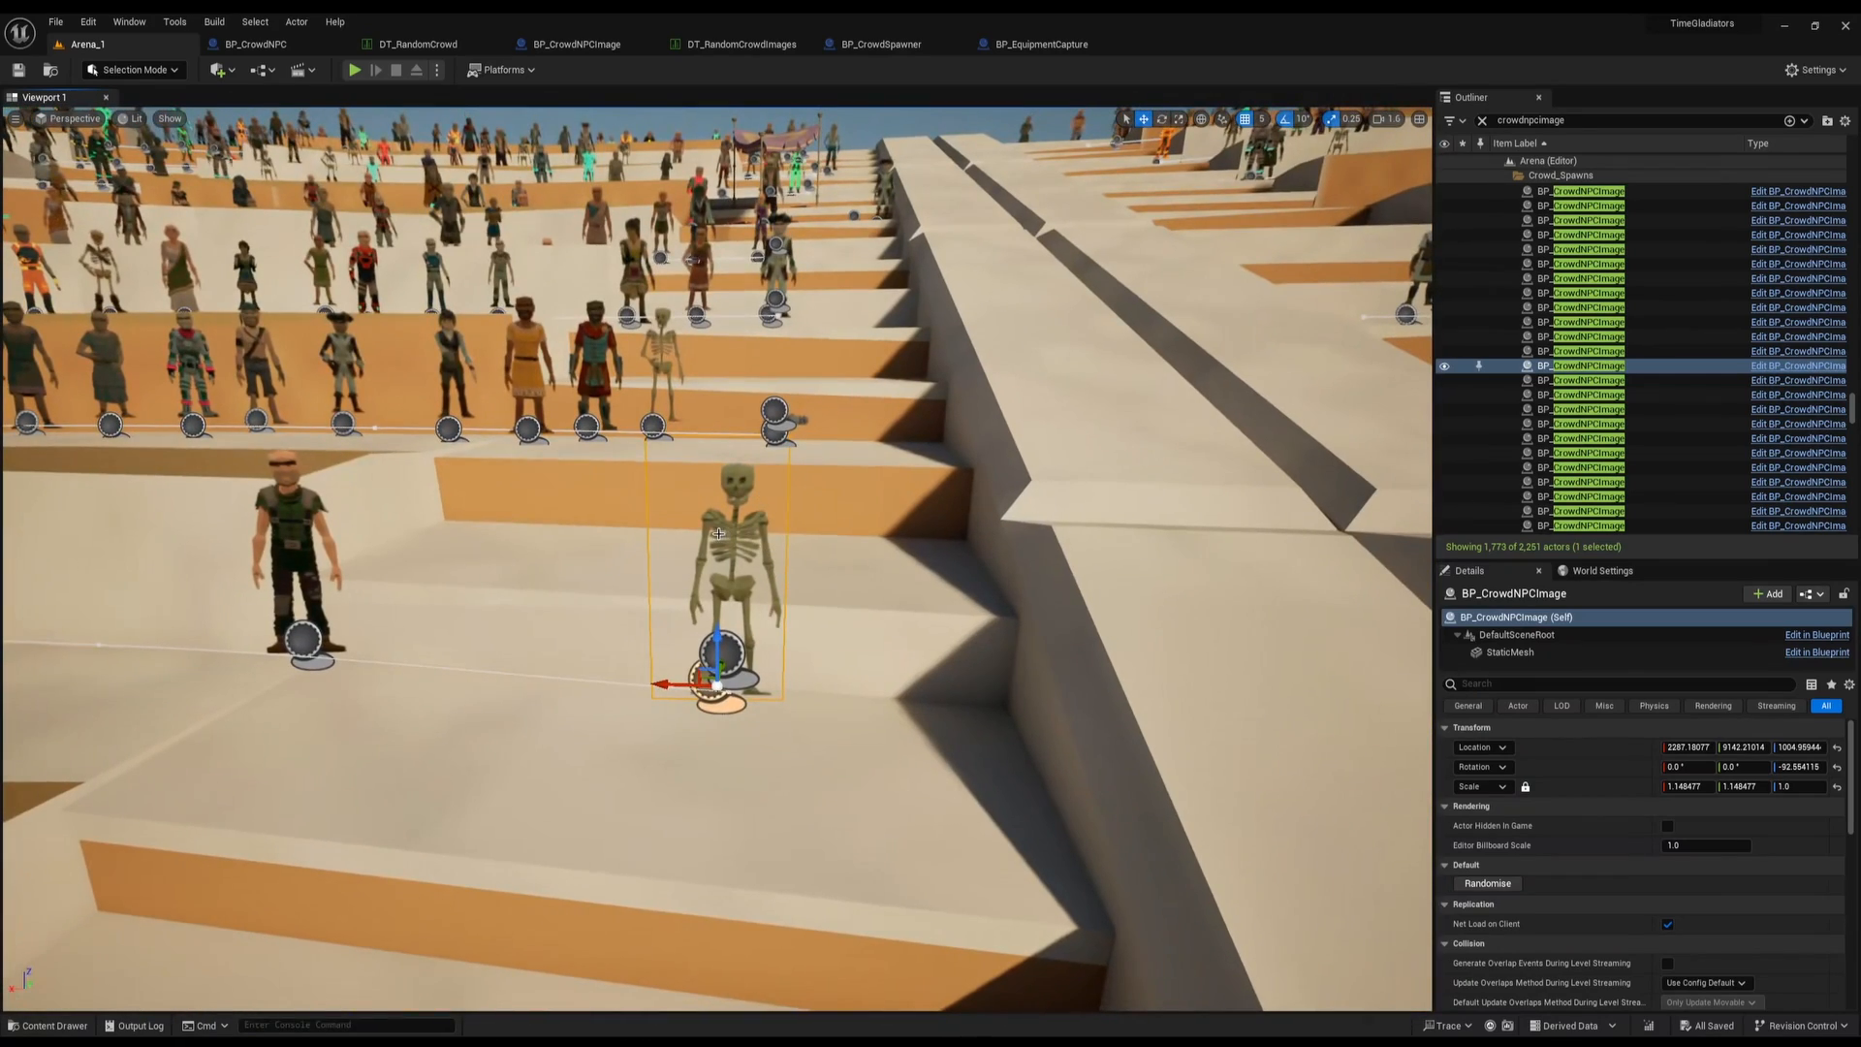
{"action": "left_click", "coordinate": [1510, 652]}
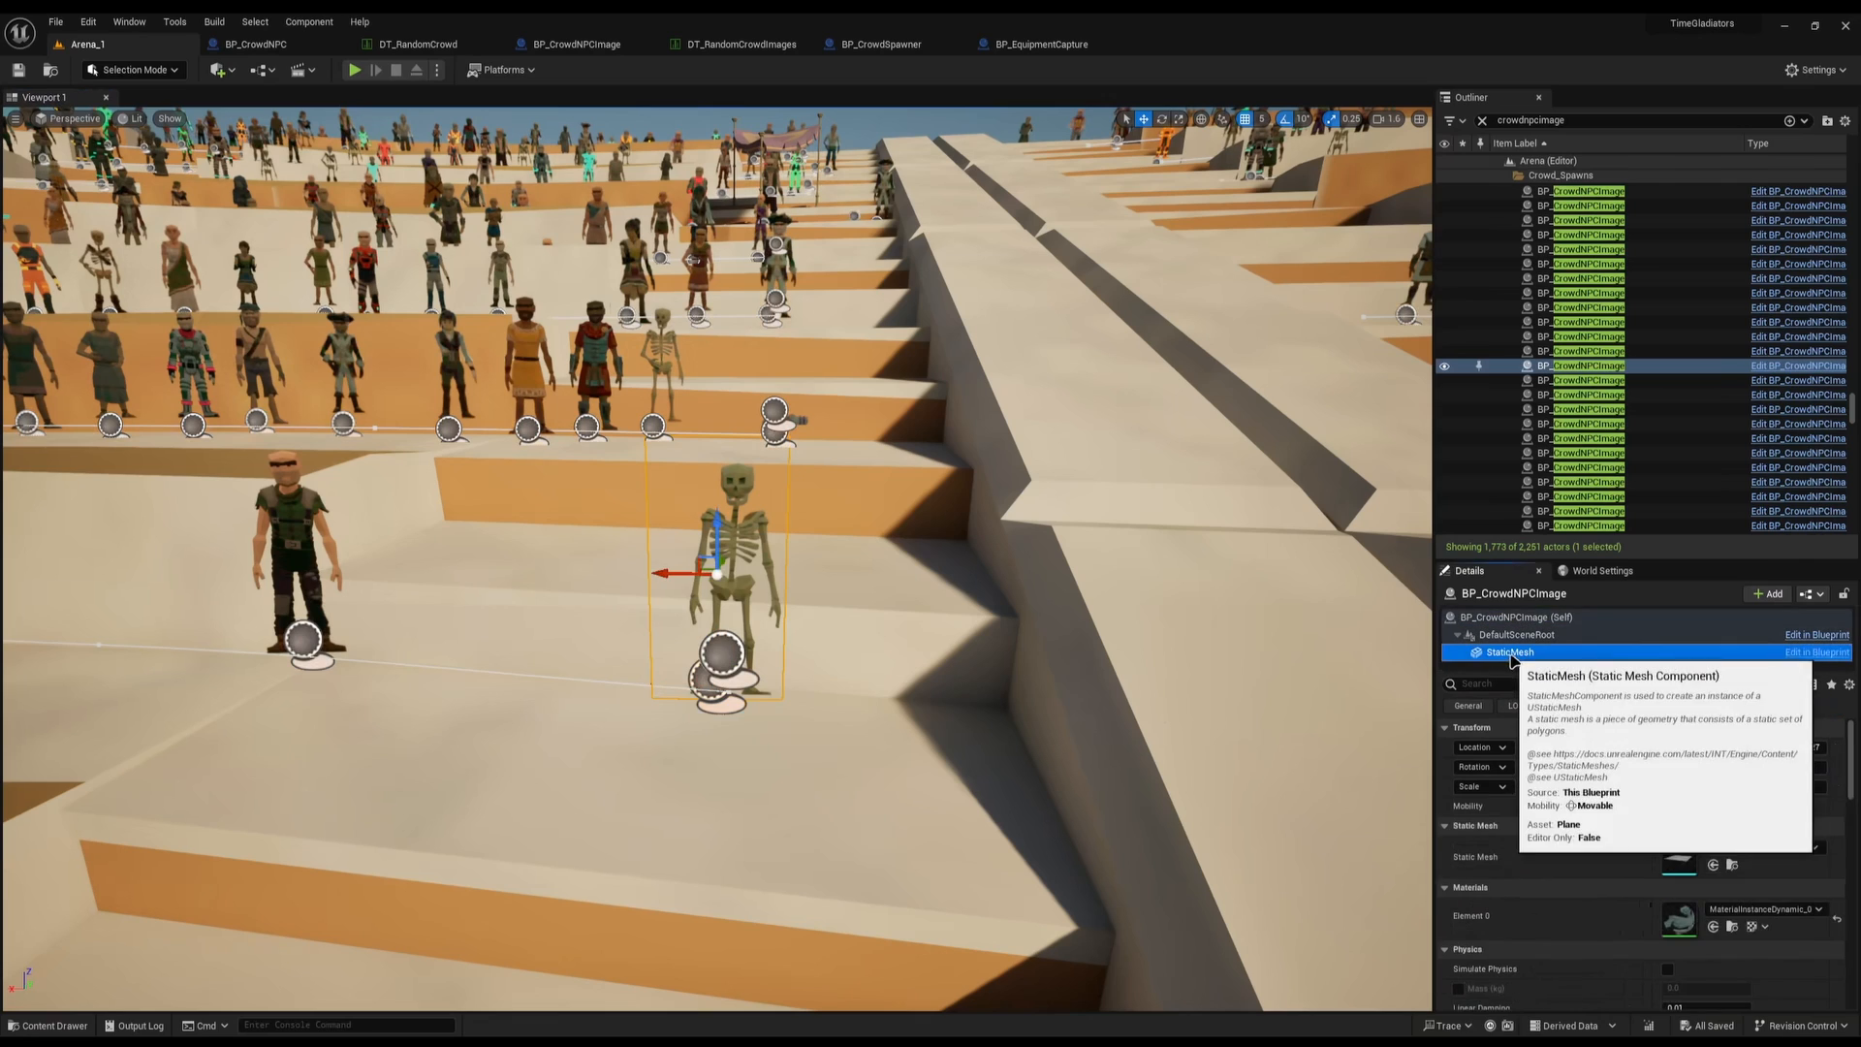
{"action": "left_click", "coordinate": [1732, 932]}
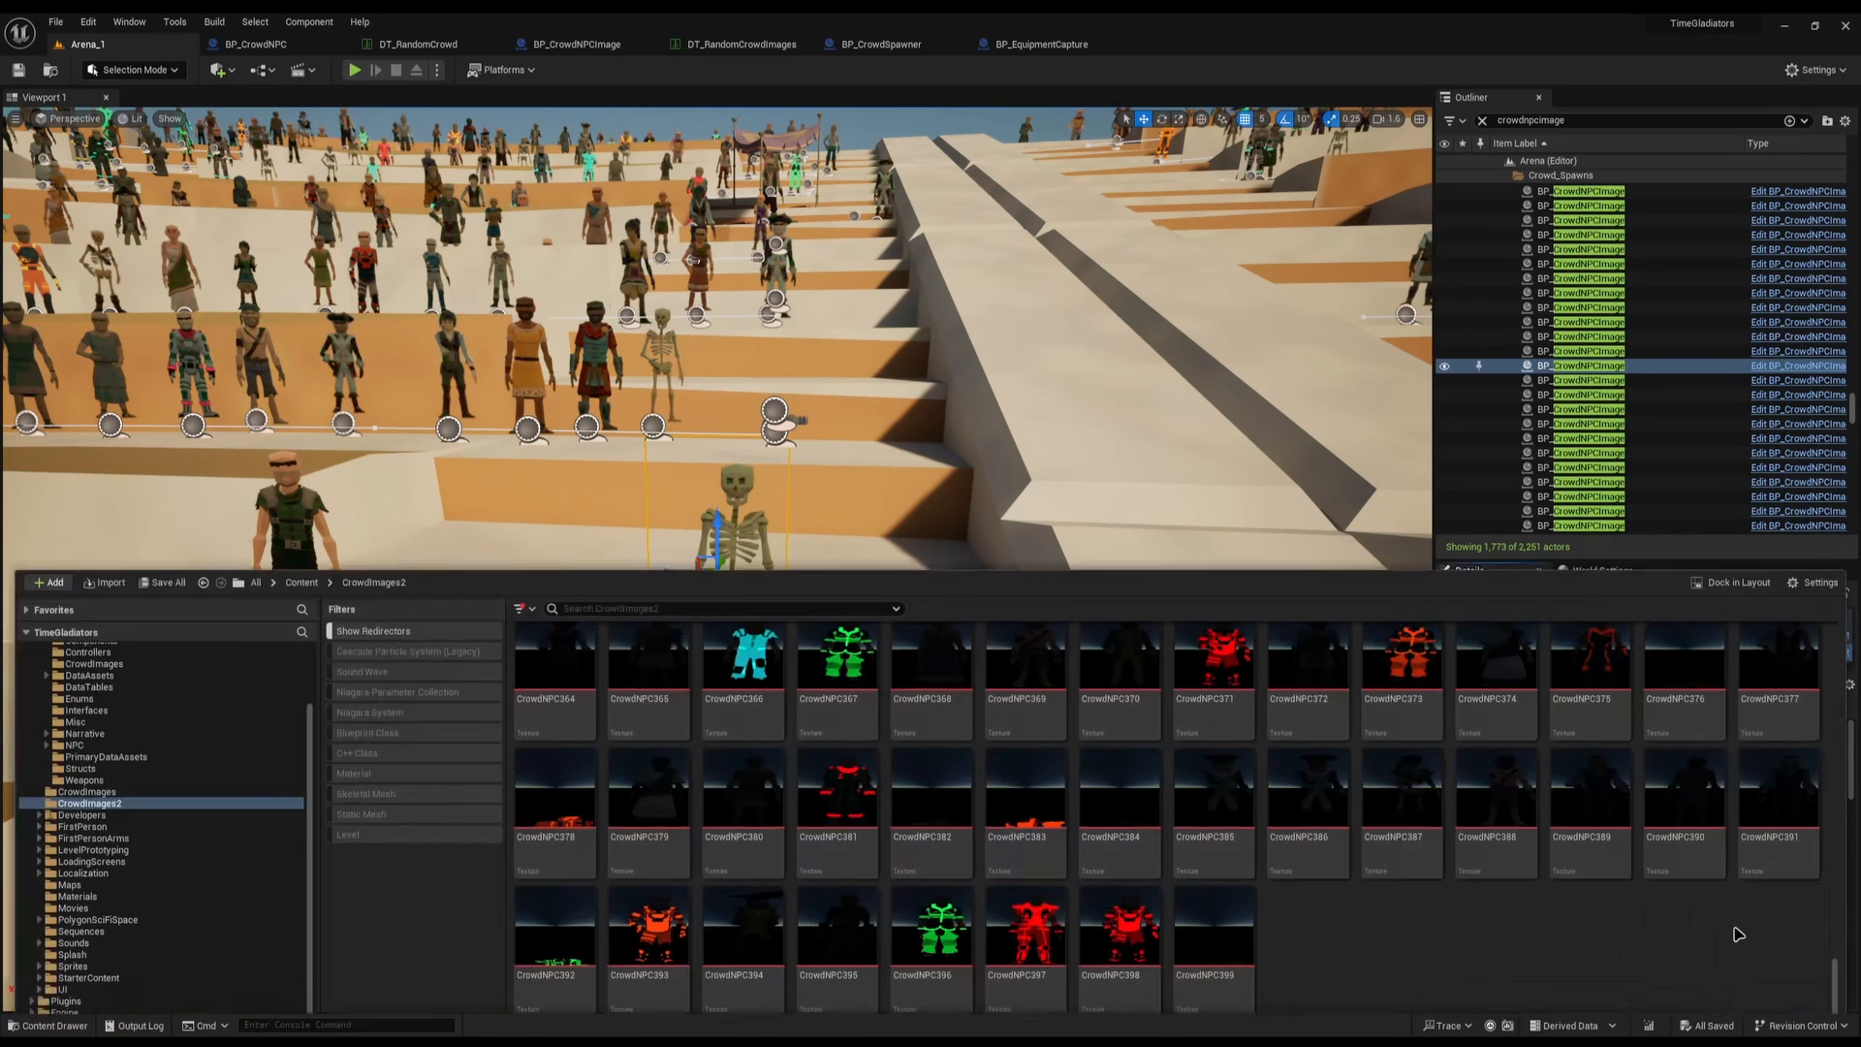
Select another crowd image in the second row and browse to its StaticMesh component's Element 0 material
{"action": "right_click_drag", "start_coordinate": [610, 381], "coordinate": [563, 375]}
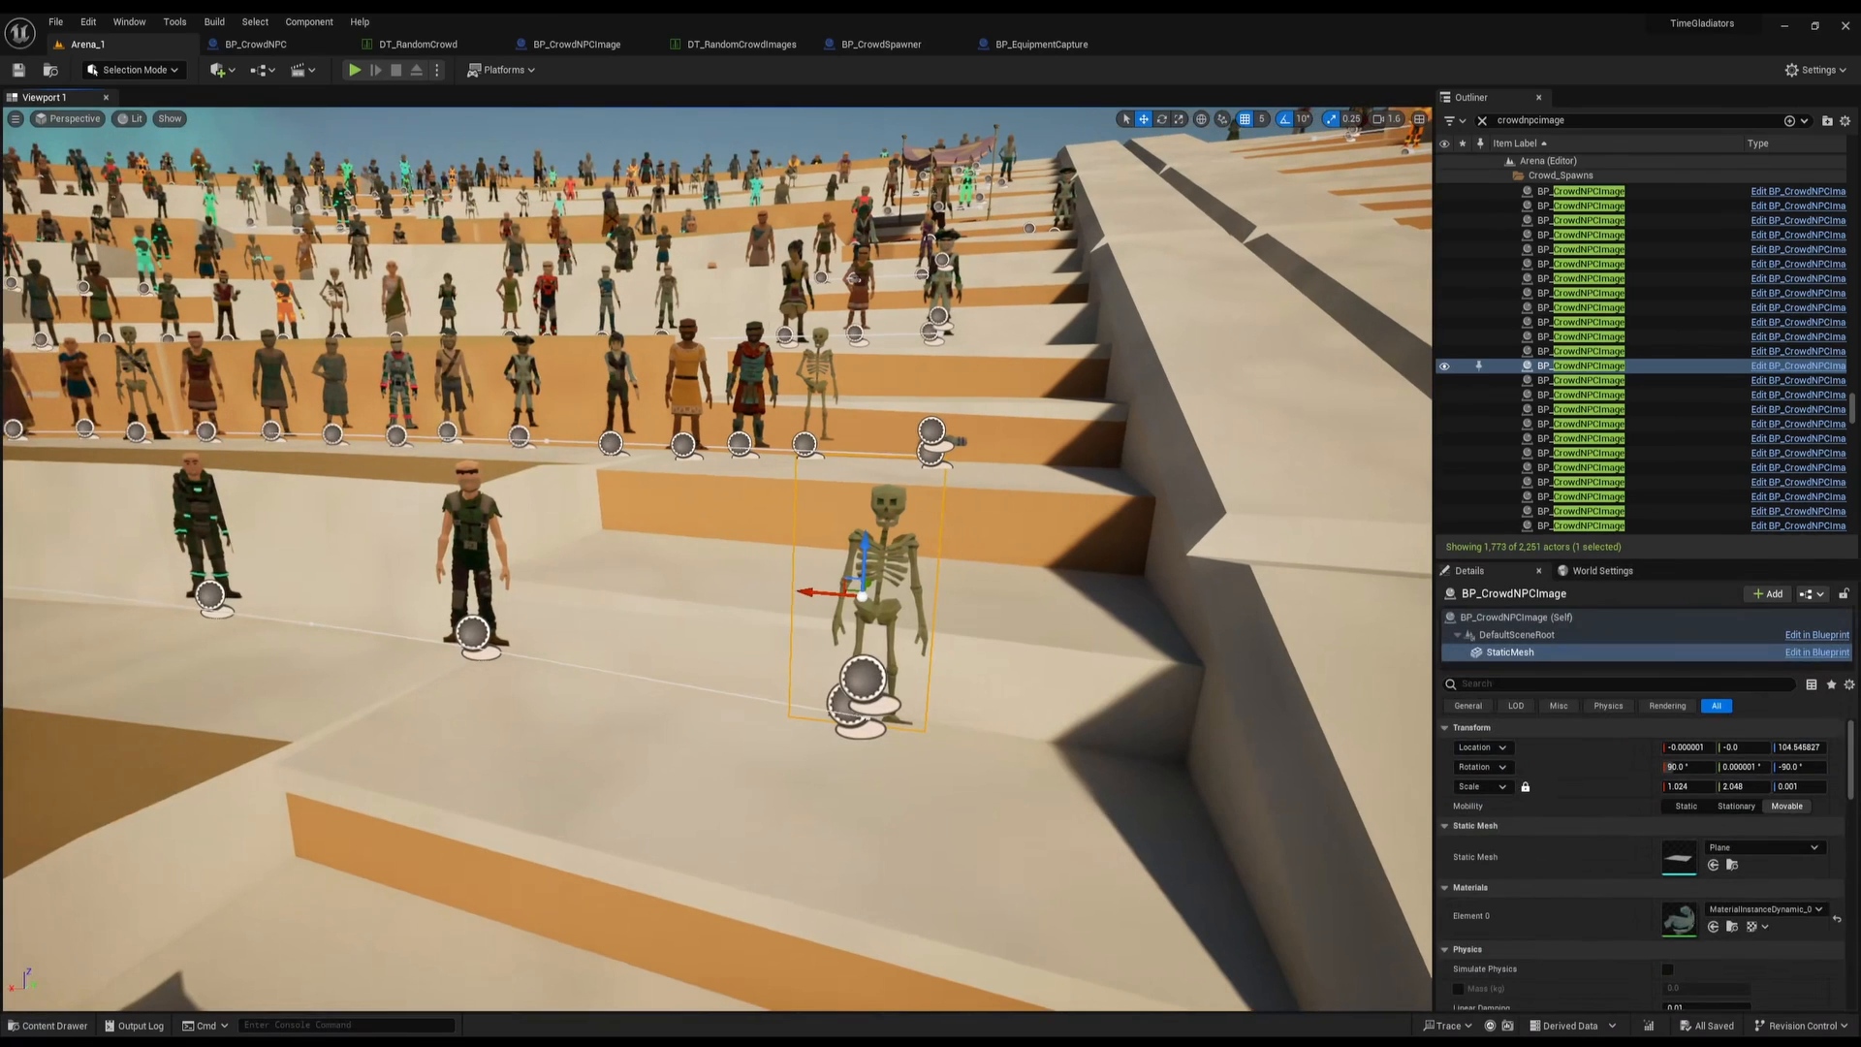
{"action": "left_click", "coordinate": [1517, 617]}
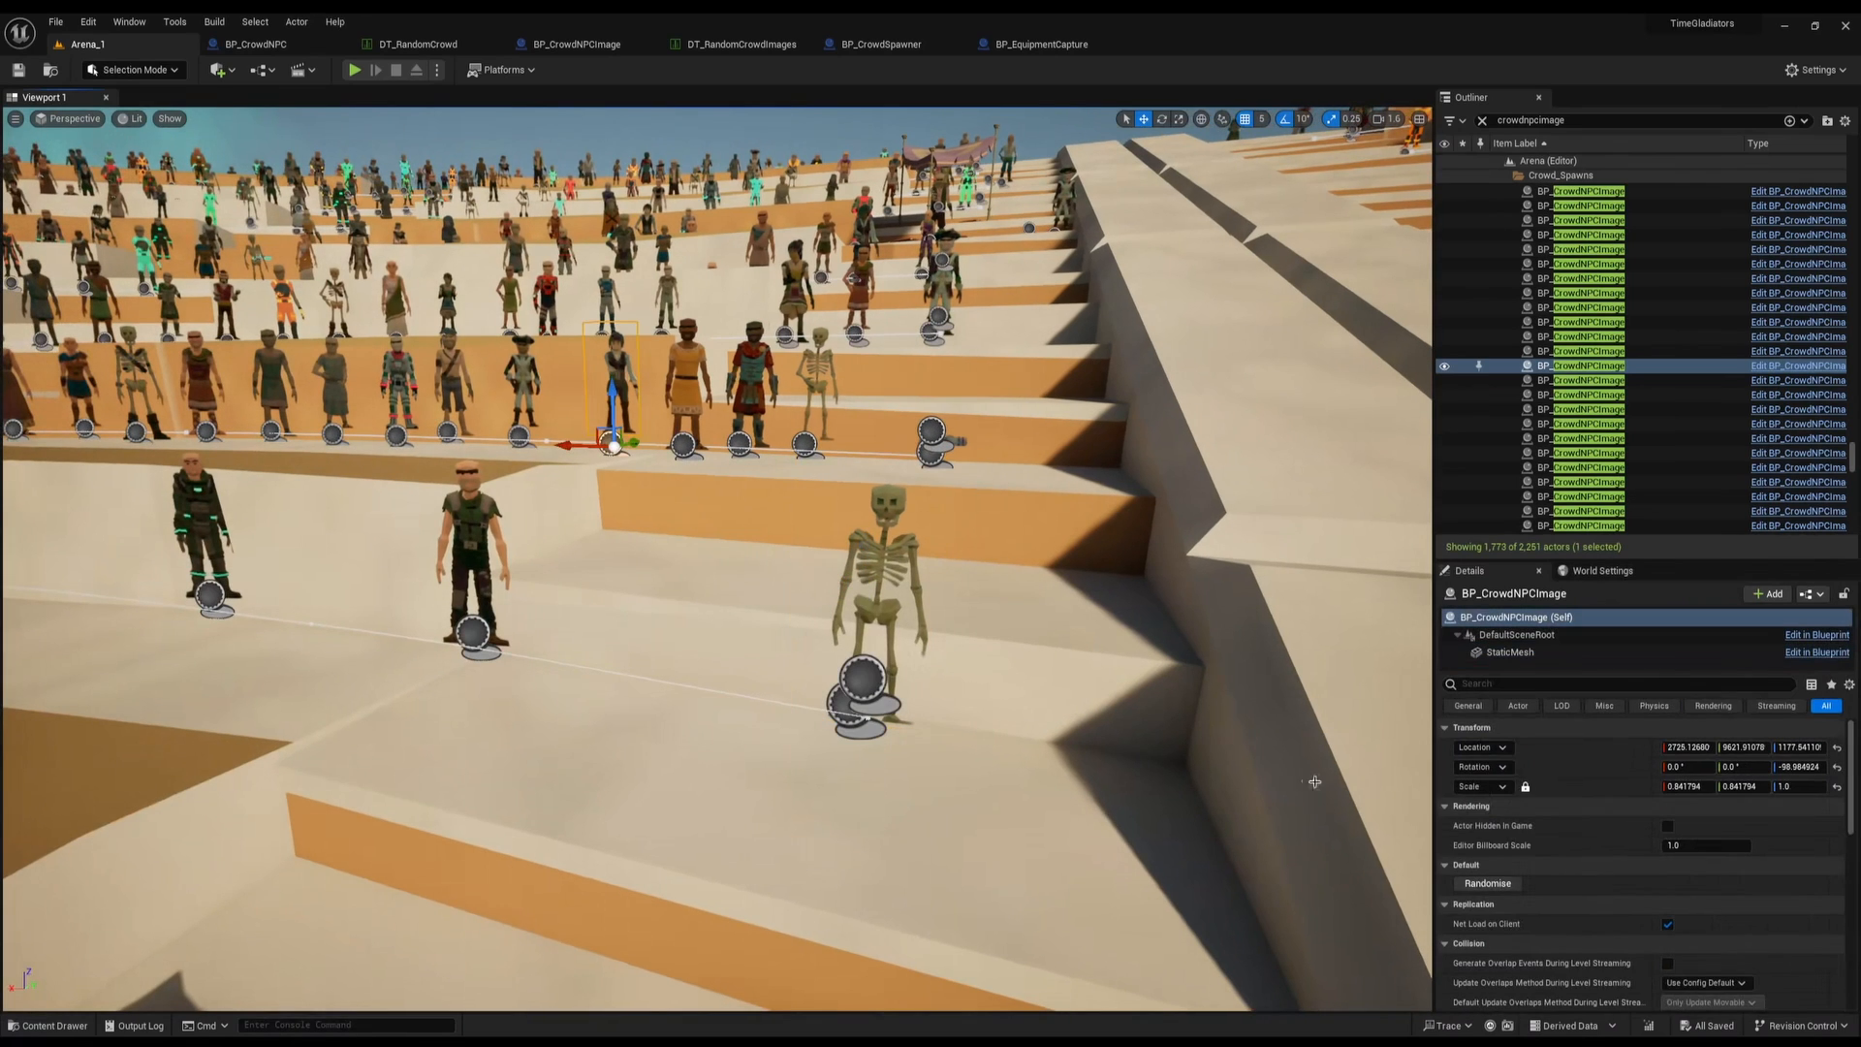
{"action": "left_click", "coordinate": [1548, 655]}
{"action": "left_click", "coordinate": [1730, 932]}
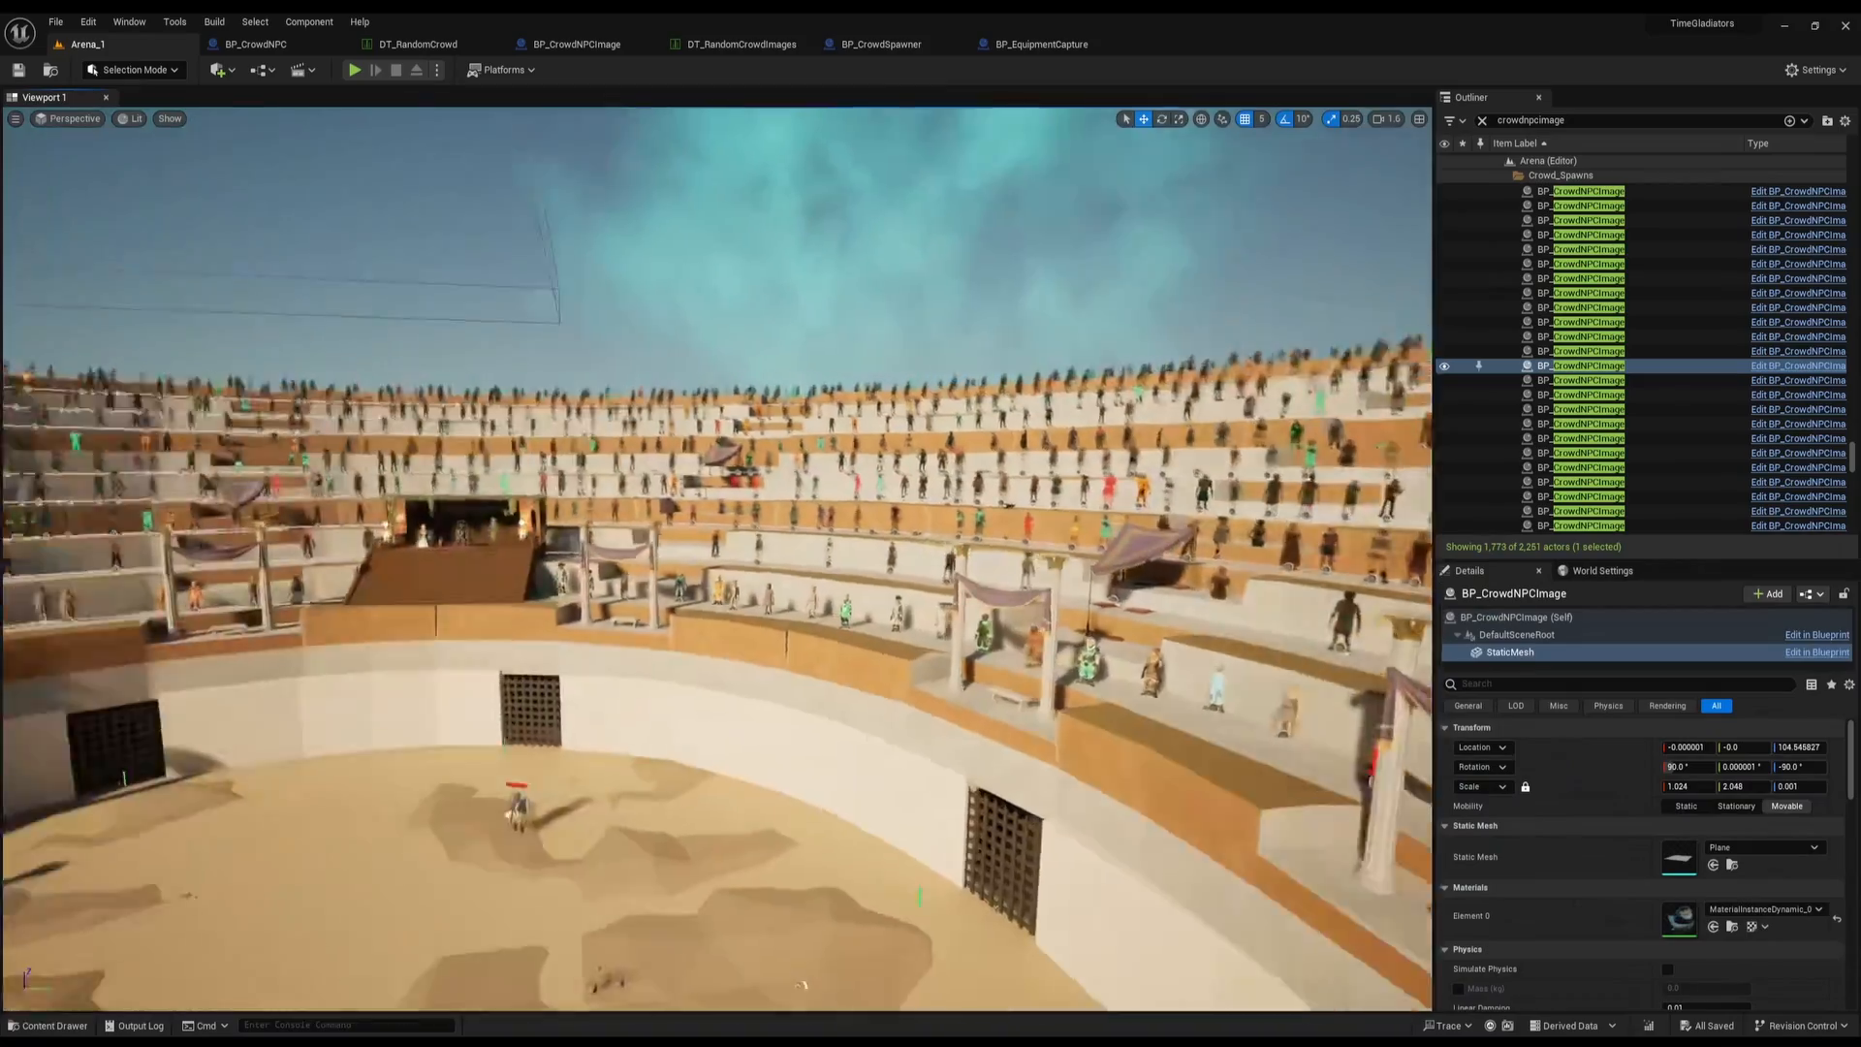
Survey the arena crowd and review the Create Dynamic Material Instance and Set Texture Parameter Value nodes in BP_CrowdNPCImage
{"action": "right_click_drag", "start_coordinate": [469, 159], "coordinate": [478, 159]}
{"action": "right_click_drag", "start_coordinate": [717, 559], "coordinate": [1231, 571]}
{"action": "right_click_drag", "start_coordinate": [1061, 240], "coordinate": [1100, 247]}
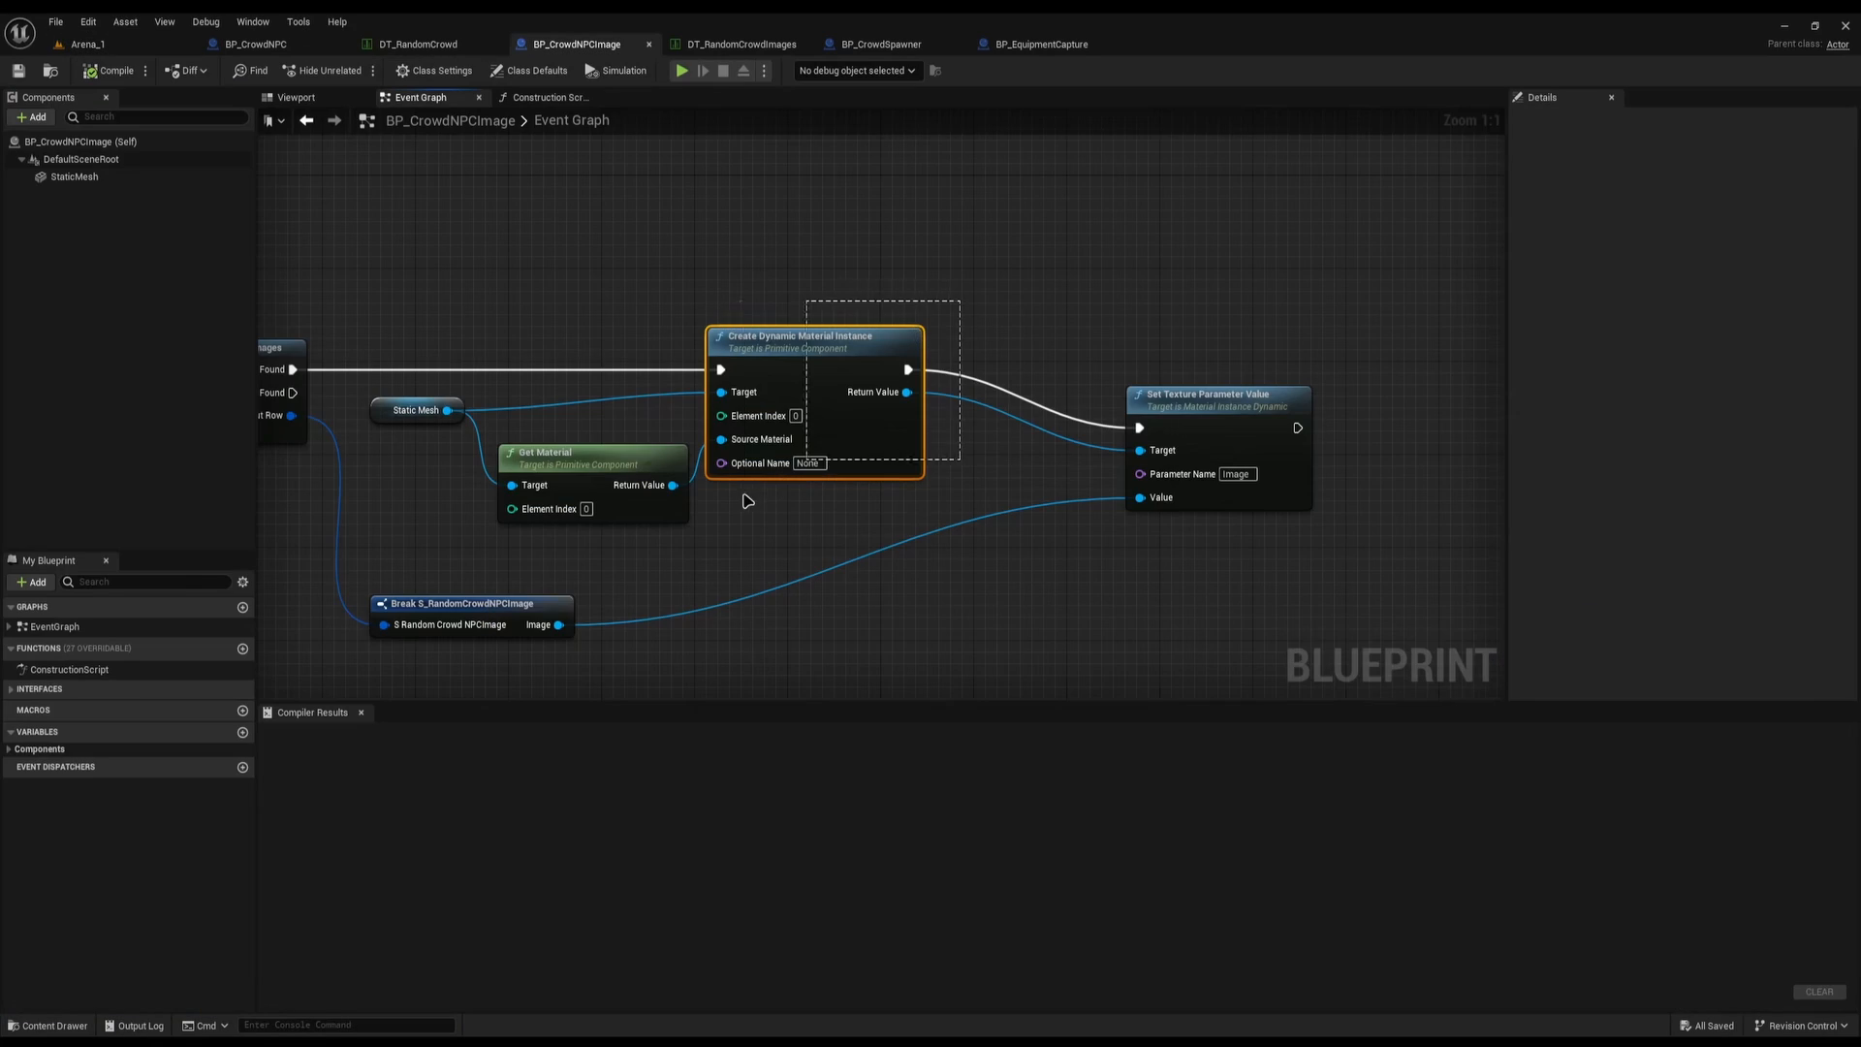
{"action": "left_click", "coordinate": [722, 528]}
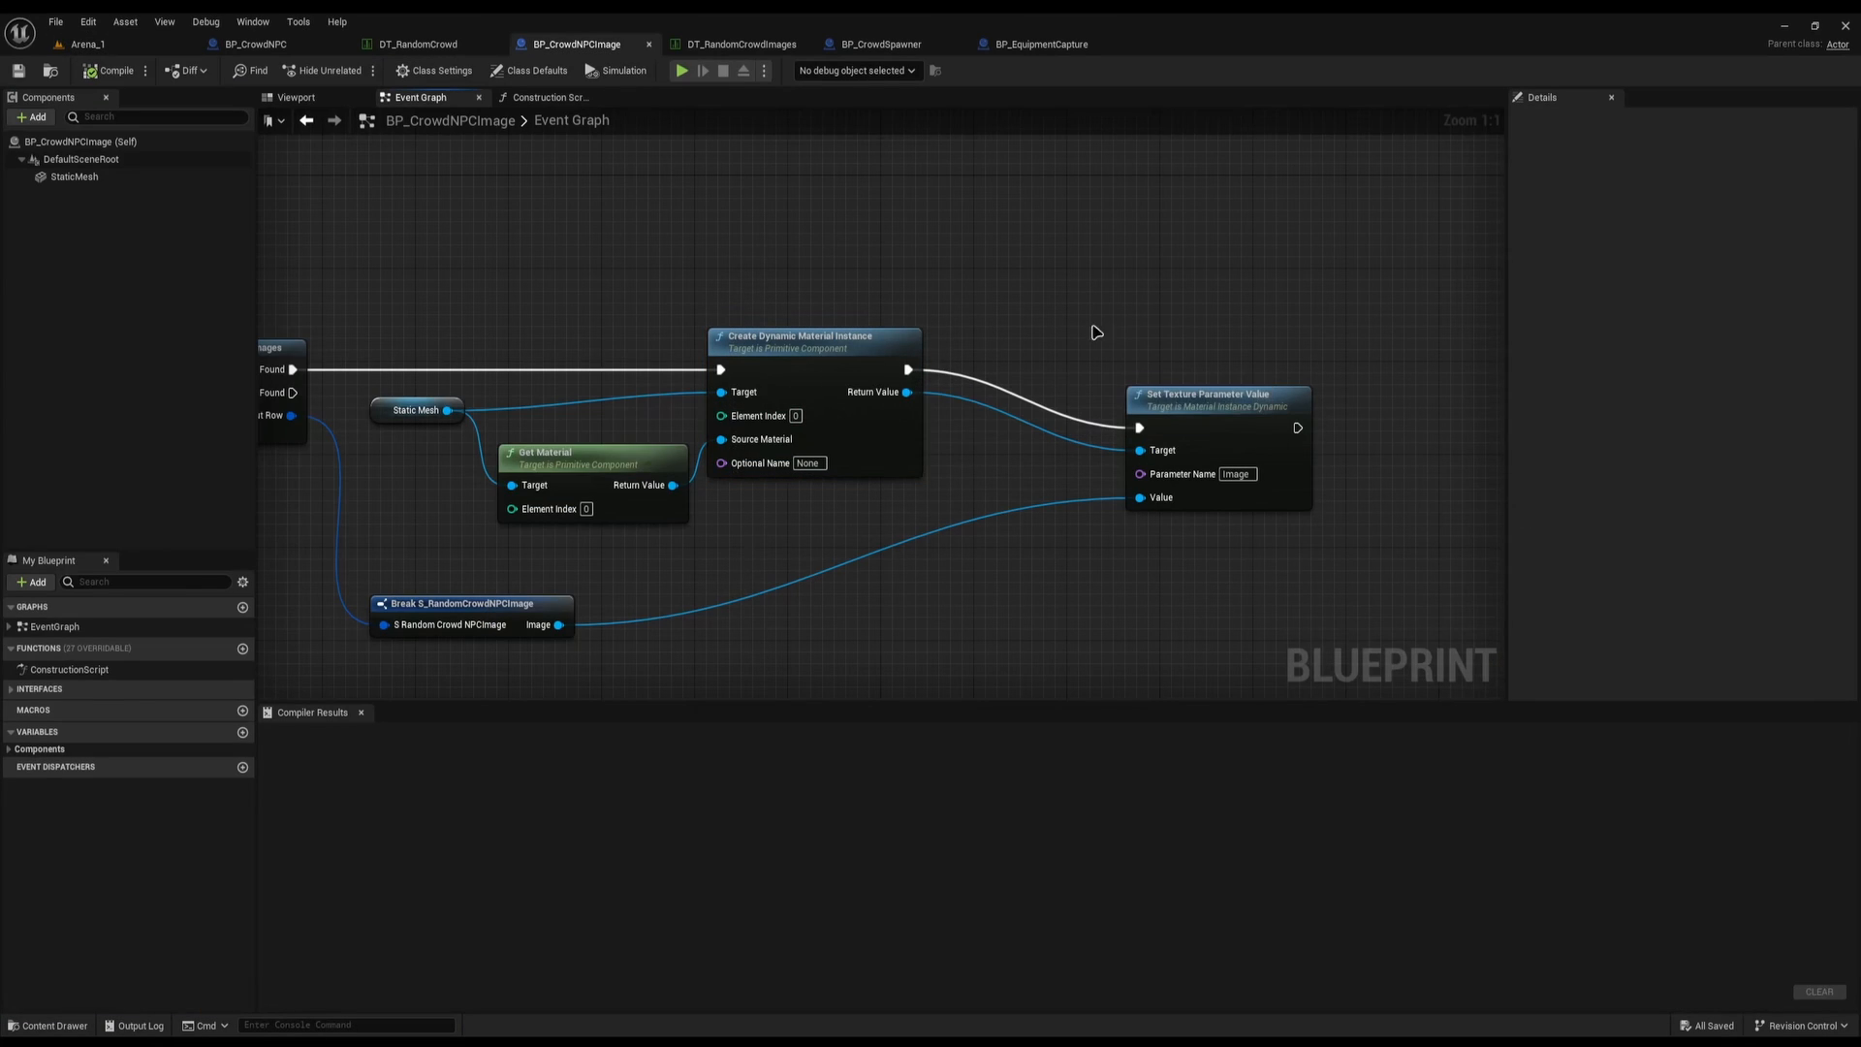
{"action": "left_click_drag", "start_coordinate": [1045, 307], "coordinate": [1361, 488]}
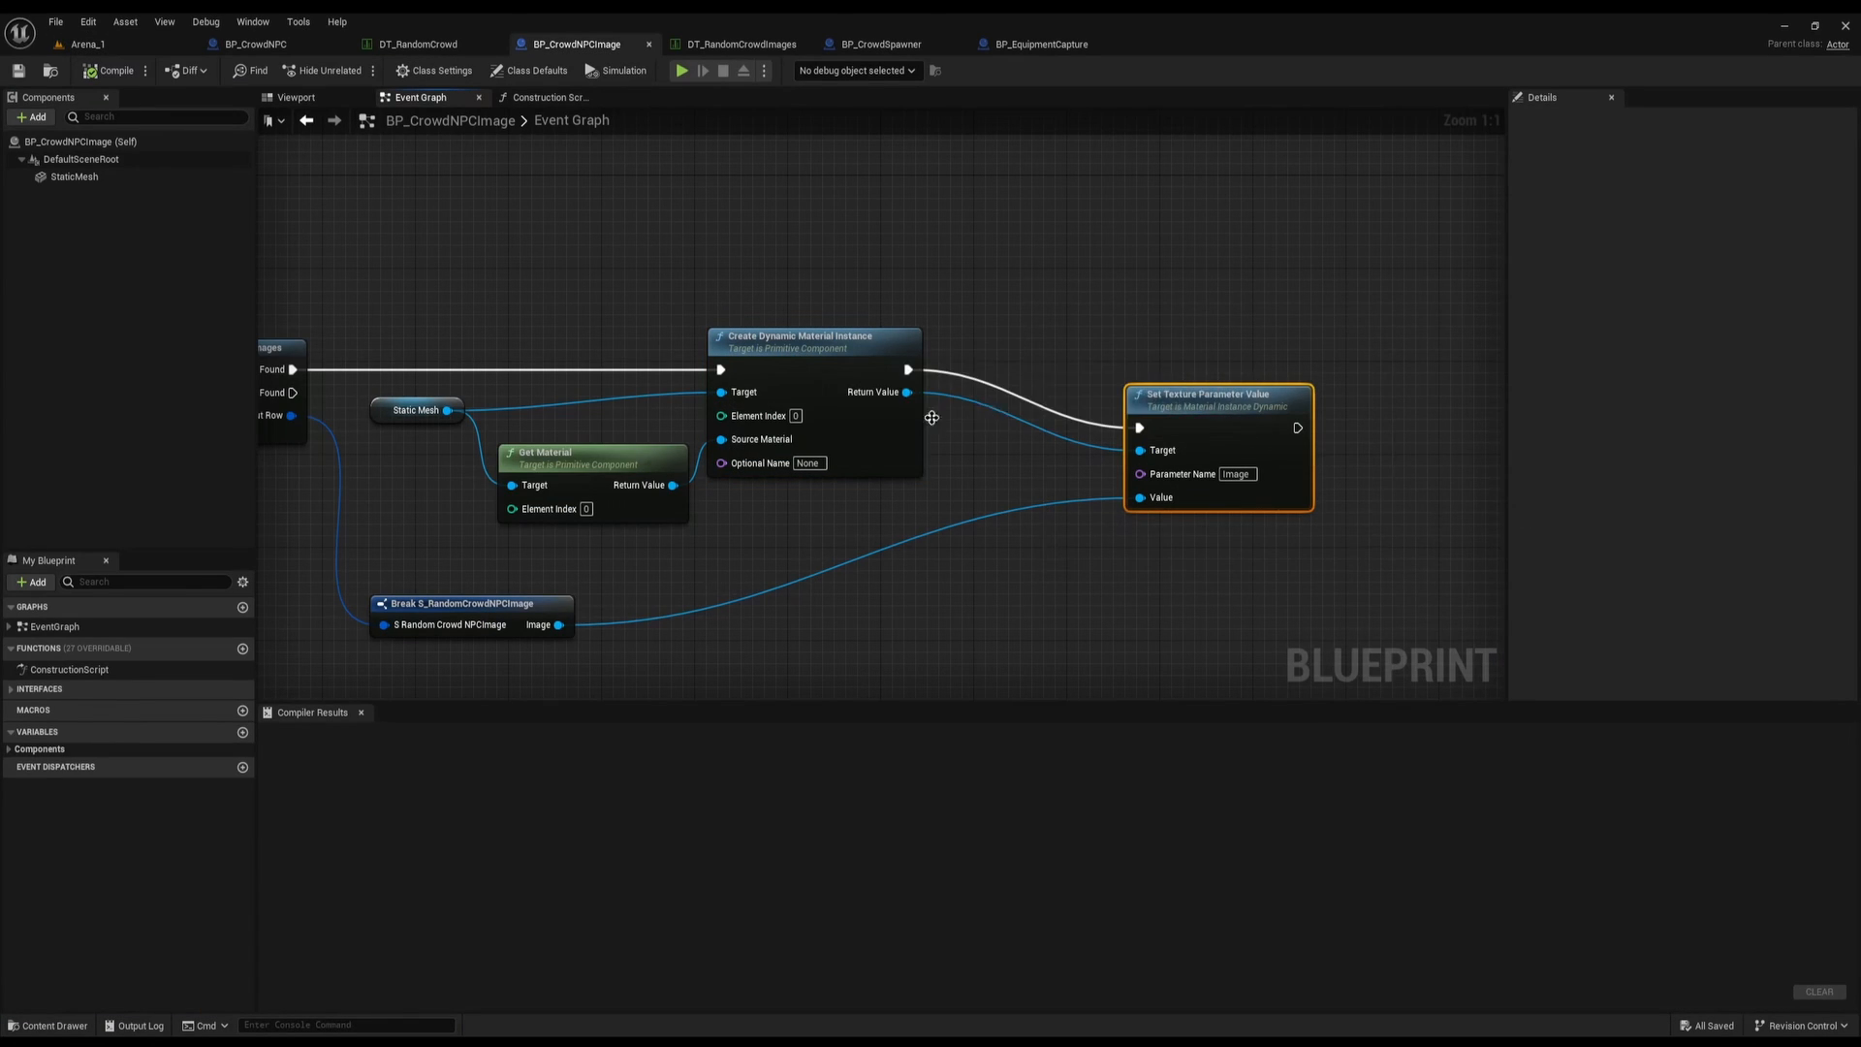
{"action": "right_click_drag", "start_coordinate": [988, 582], "coordinate": [1210, 539]}
{"action": "left_click_drag", "start_coordinate": [885, 665], "coordinate": [472, 515]}
{"action": "right_click_drag", "start_coordinate": [1457, 337], "coordinate": [1263, 389]}
{"action": "left_click_drag", "start_coordinate": [1084, 375], "coordinate": [1431, 548]}
{"action": "left_click", "coordinate": [1336, 600]}
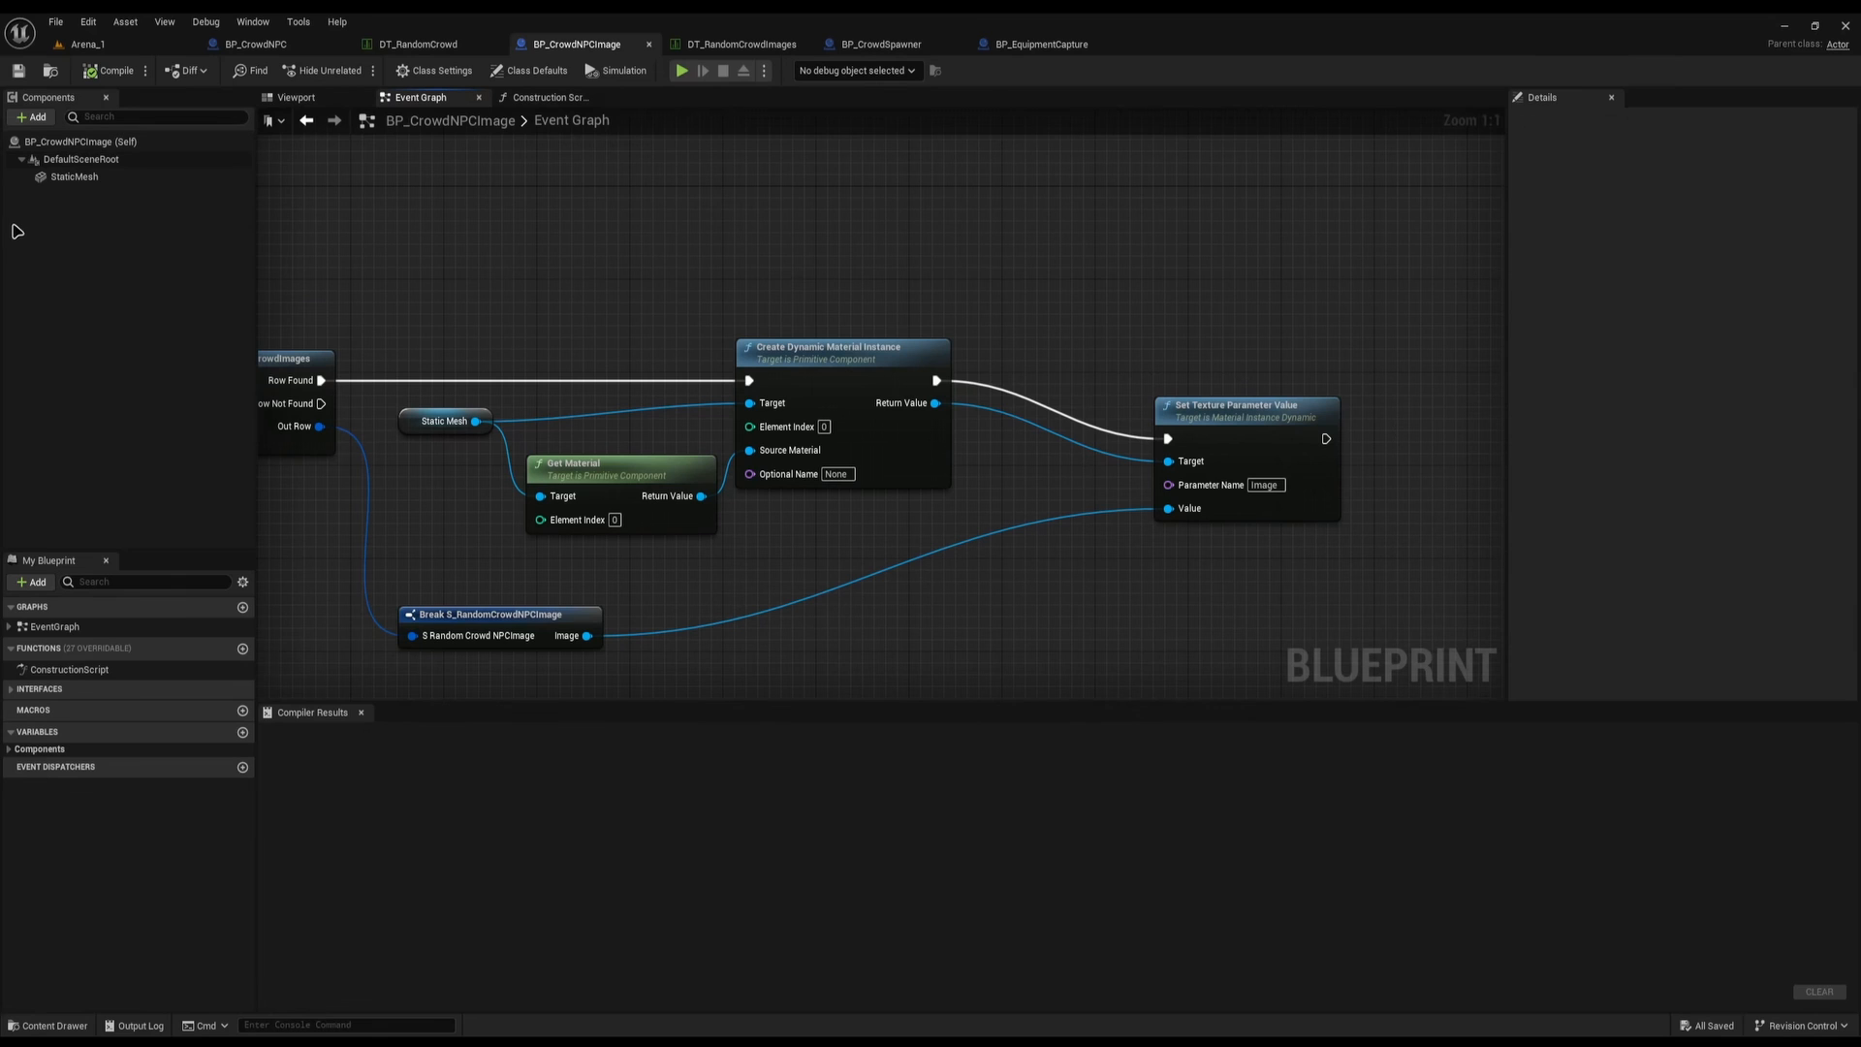
Locate the StaticMesh component's MI_Crowd material instance, open it, and view its preview sphere
{"action": "left_click", "coordinate": [74, 176]}
{"action": "left_click", "coordinate": [1780, 480]}
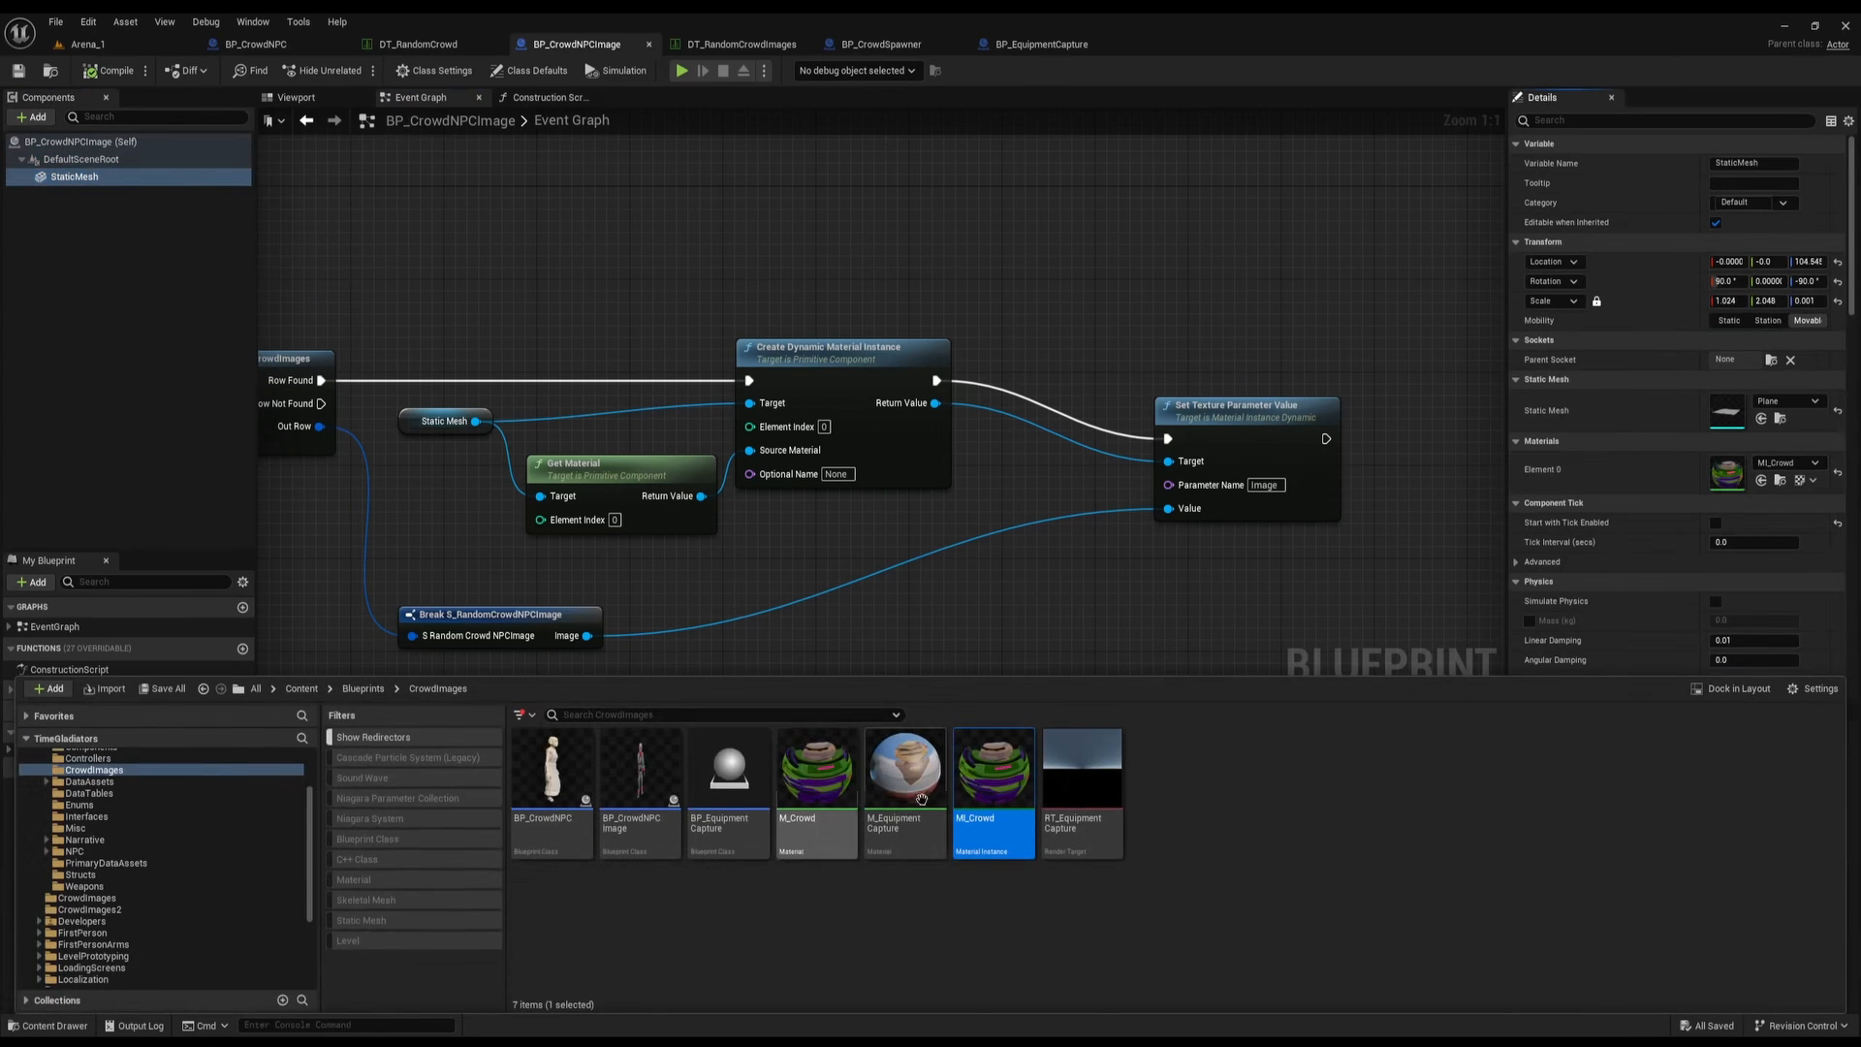
{"action": "double_click", "coordinate": [993, 770]}
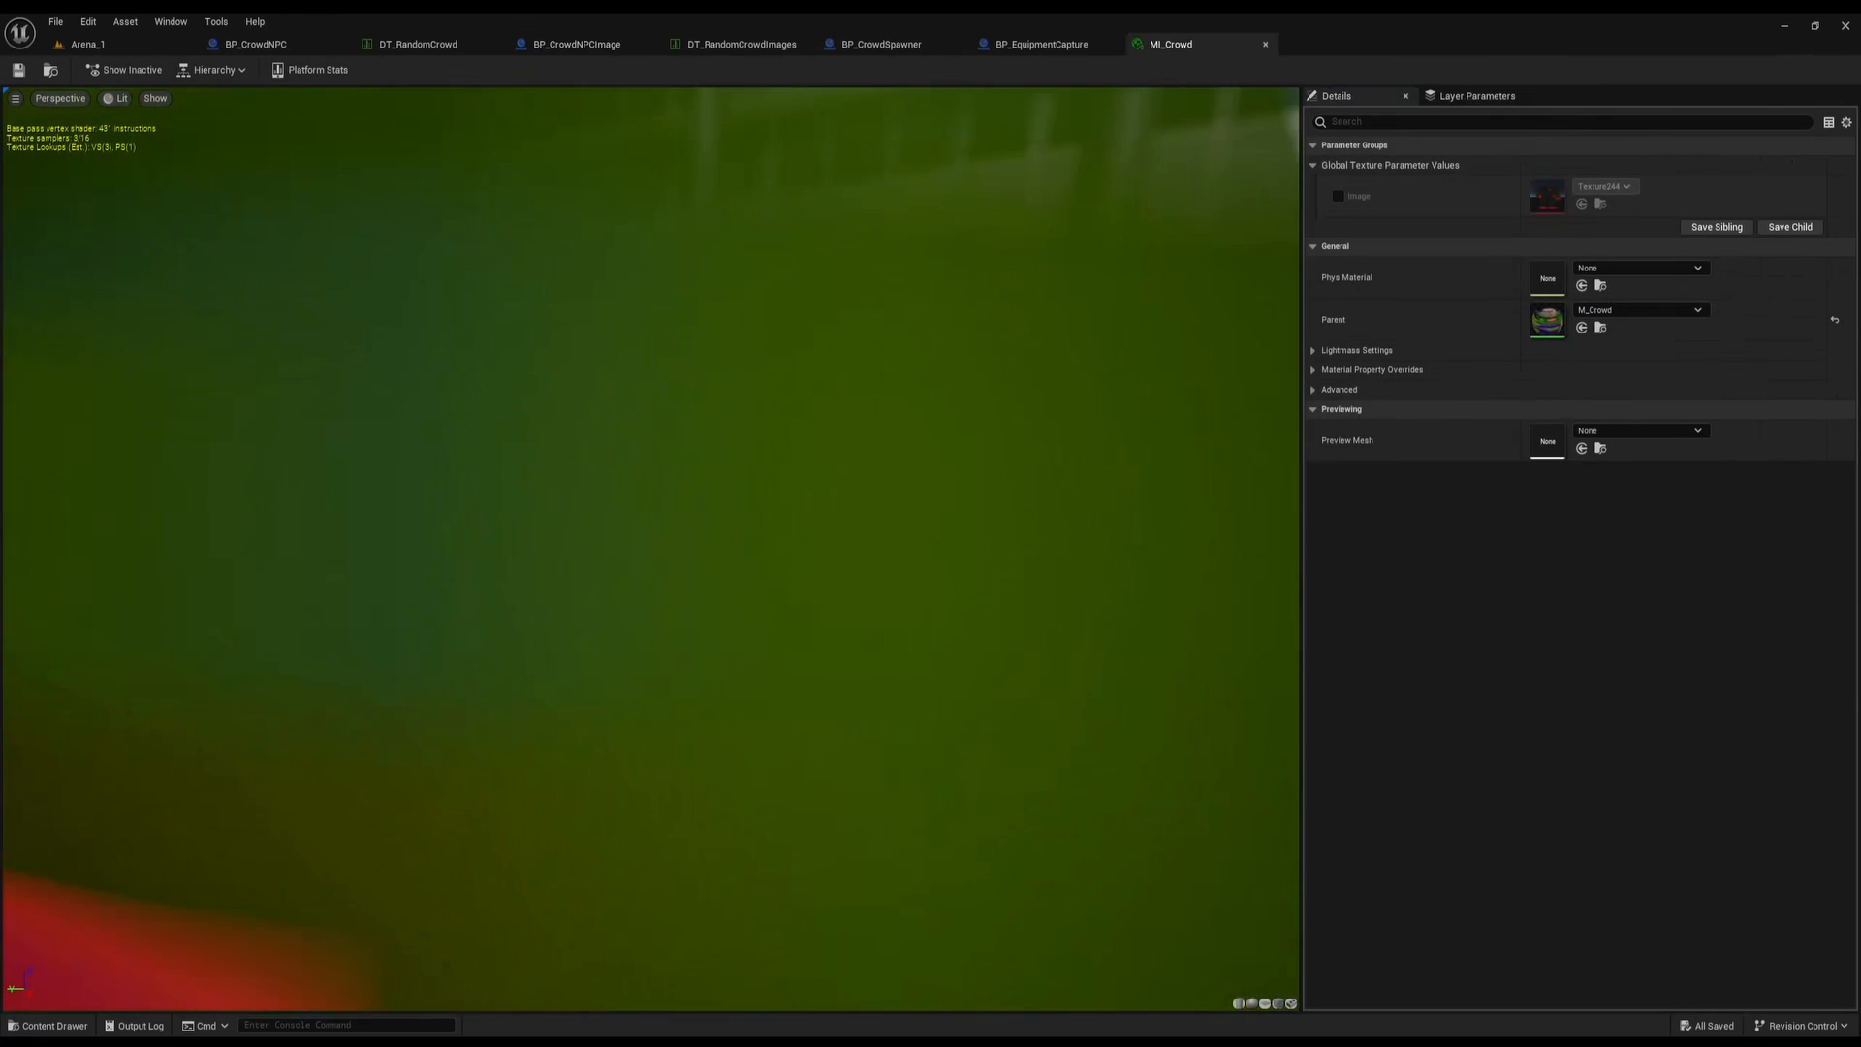
{"action": "right_click_drag", "start_coordinate": [640, 519], "coordinate": [619, 596]}
{"action": "left_click_drag", "start_coordinate": [640, 519], "coordinate": [737, 520]}
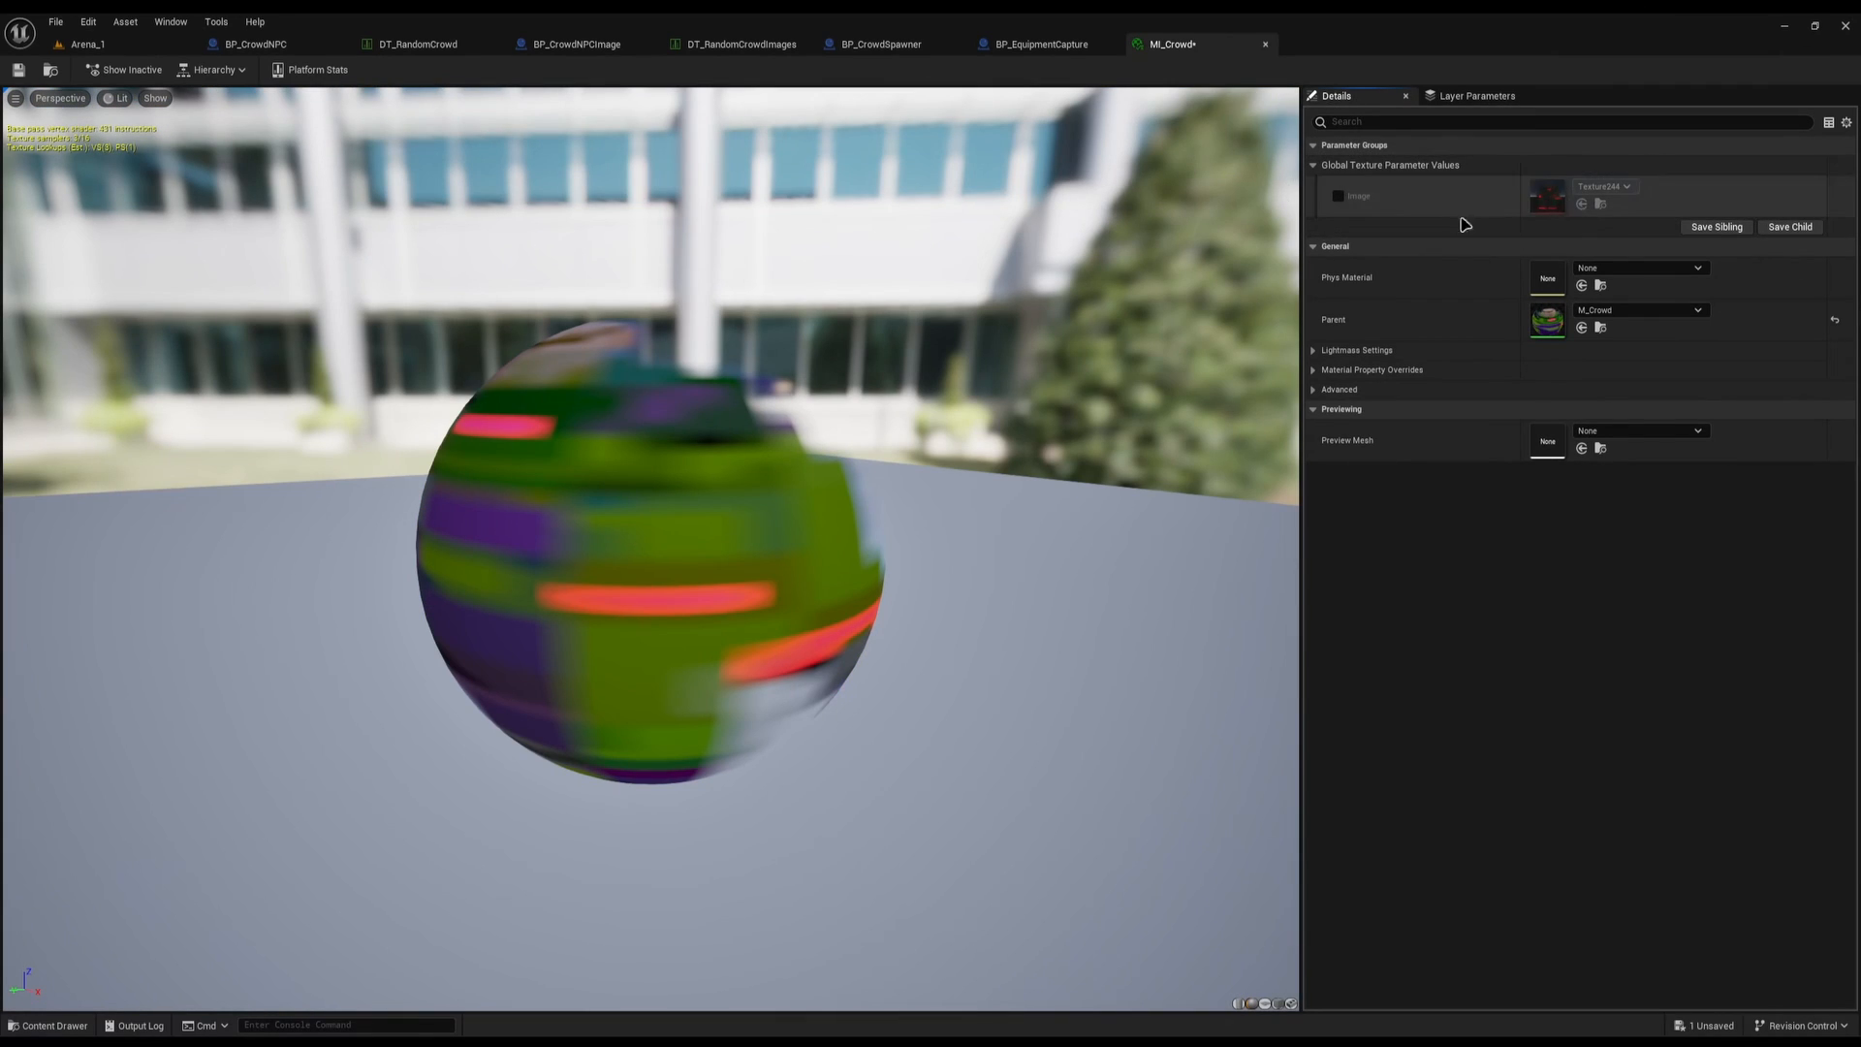
Compare the Set Texture Parameter Value node's parameter name with MI_Crowd's Image parameter, and open the M_Crowd parent material from the CrowdImages folder
{"action": "left_click", "coordinate": [539, 43]}
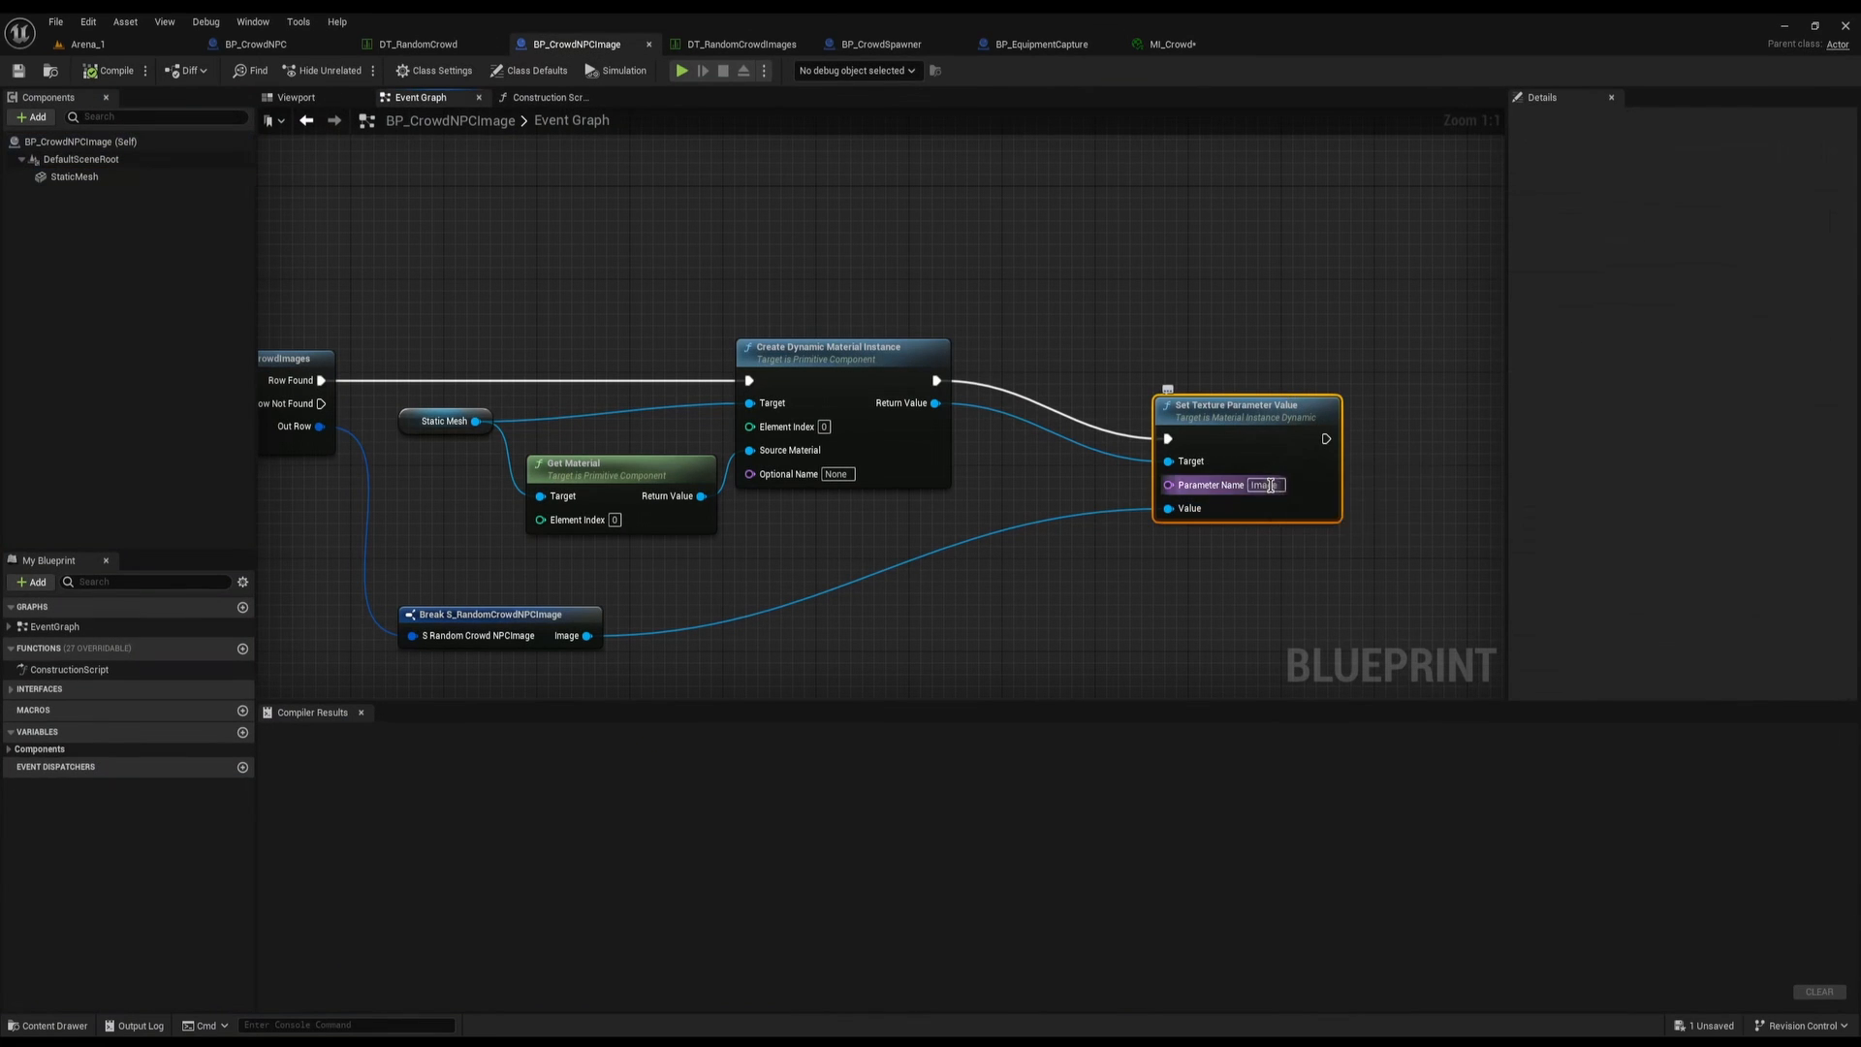
{"action": "left_click", "coordinate": [1173, 44]}
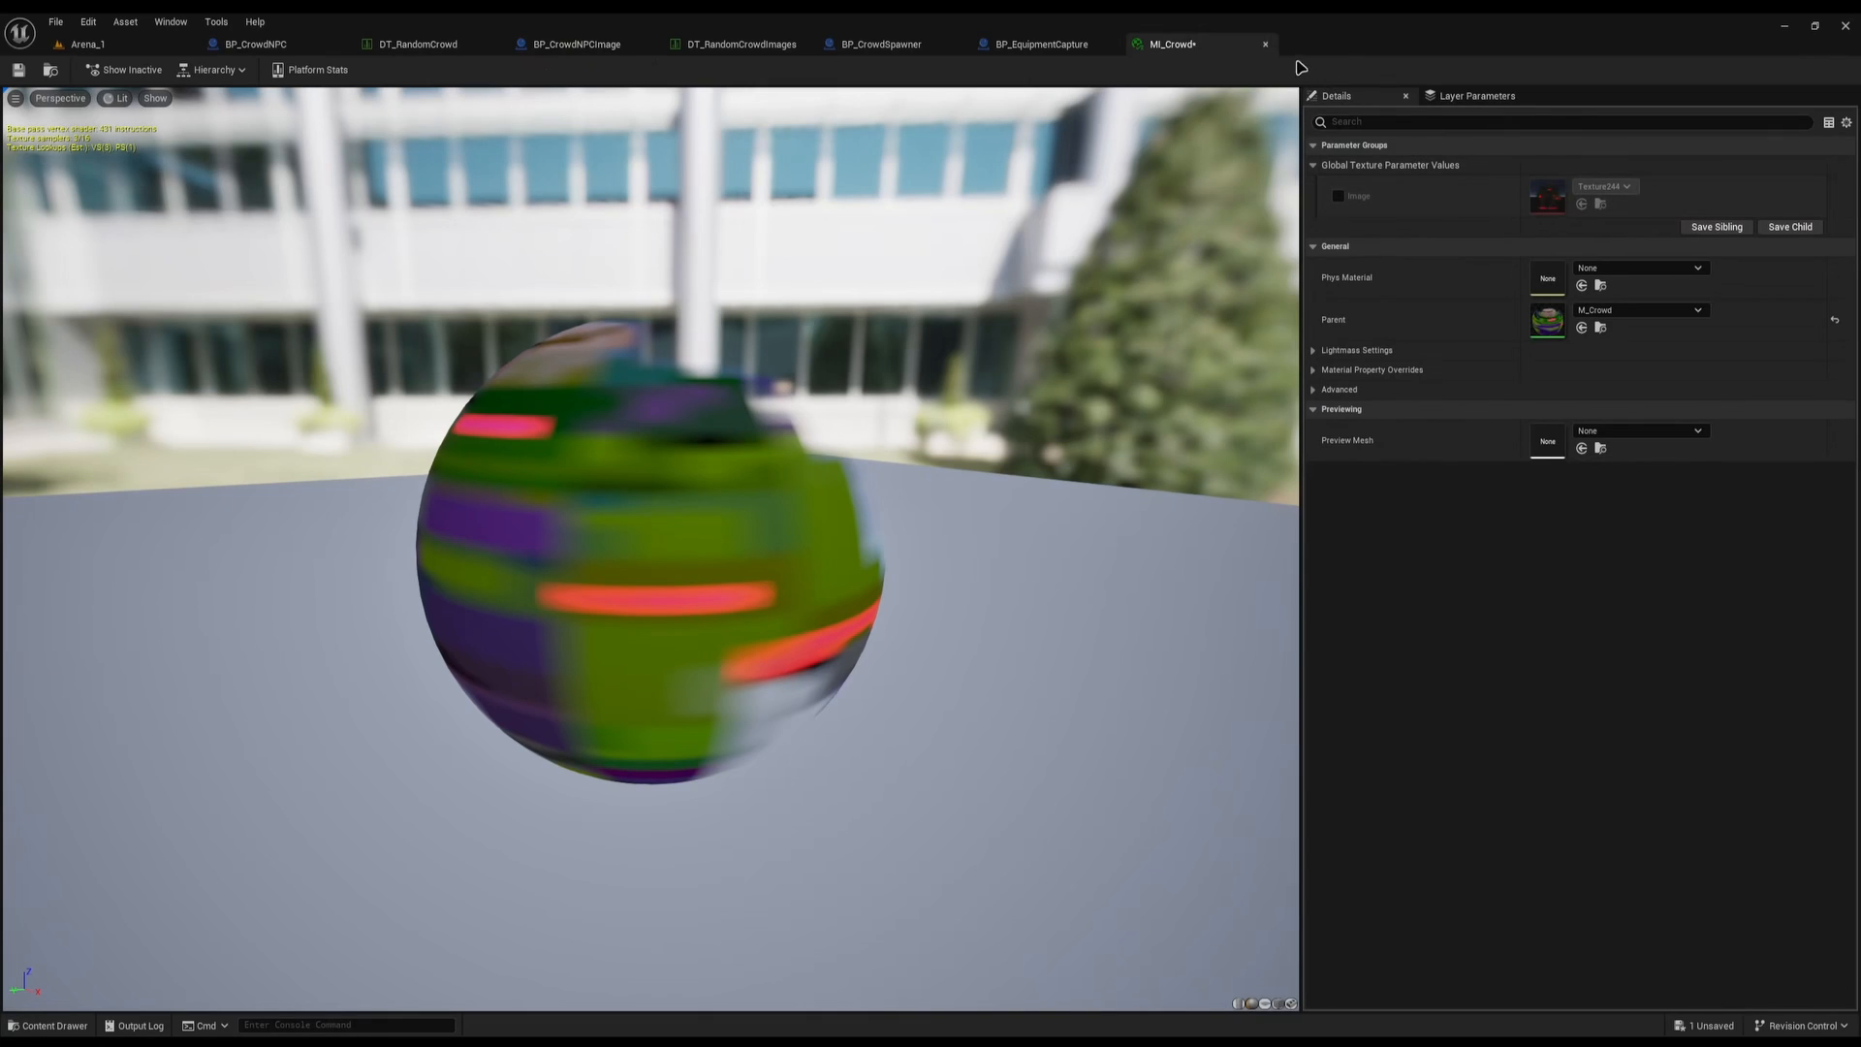
{"action": "left_click", "coordinate": [1265, 44]}
{"action": "key", "text": "ctrl+space"}
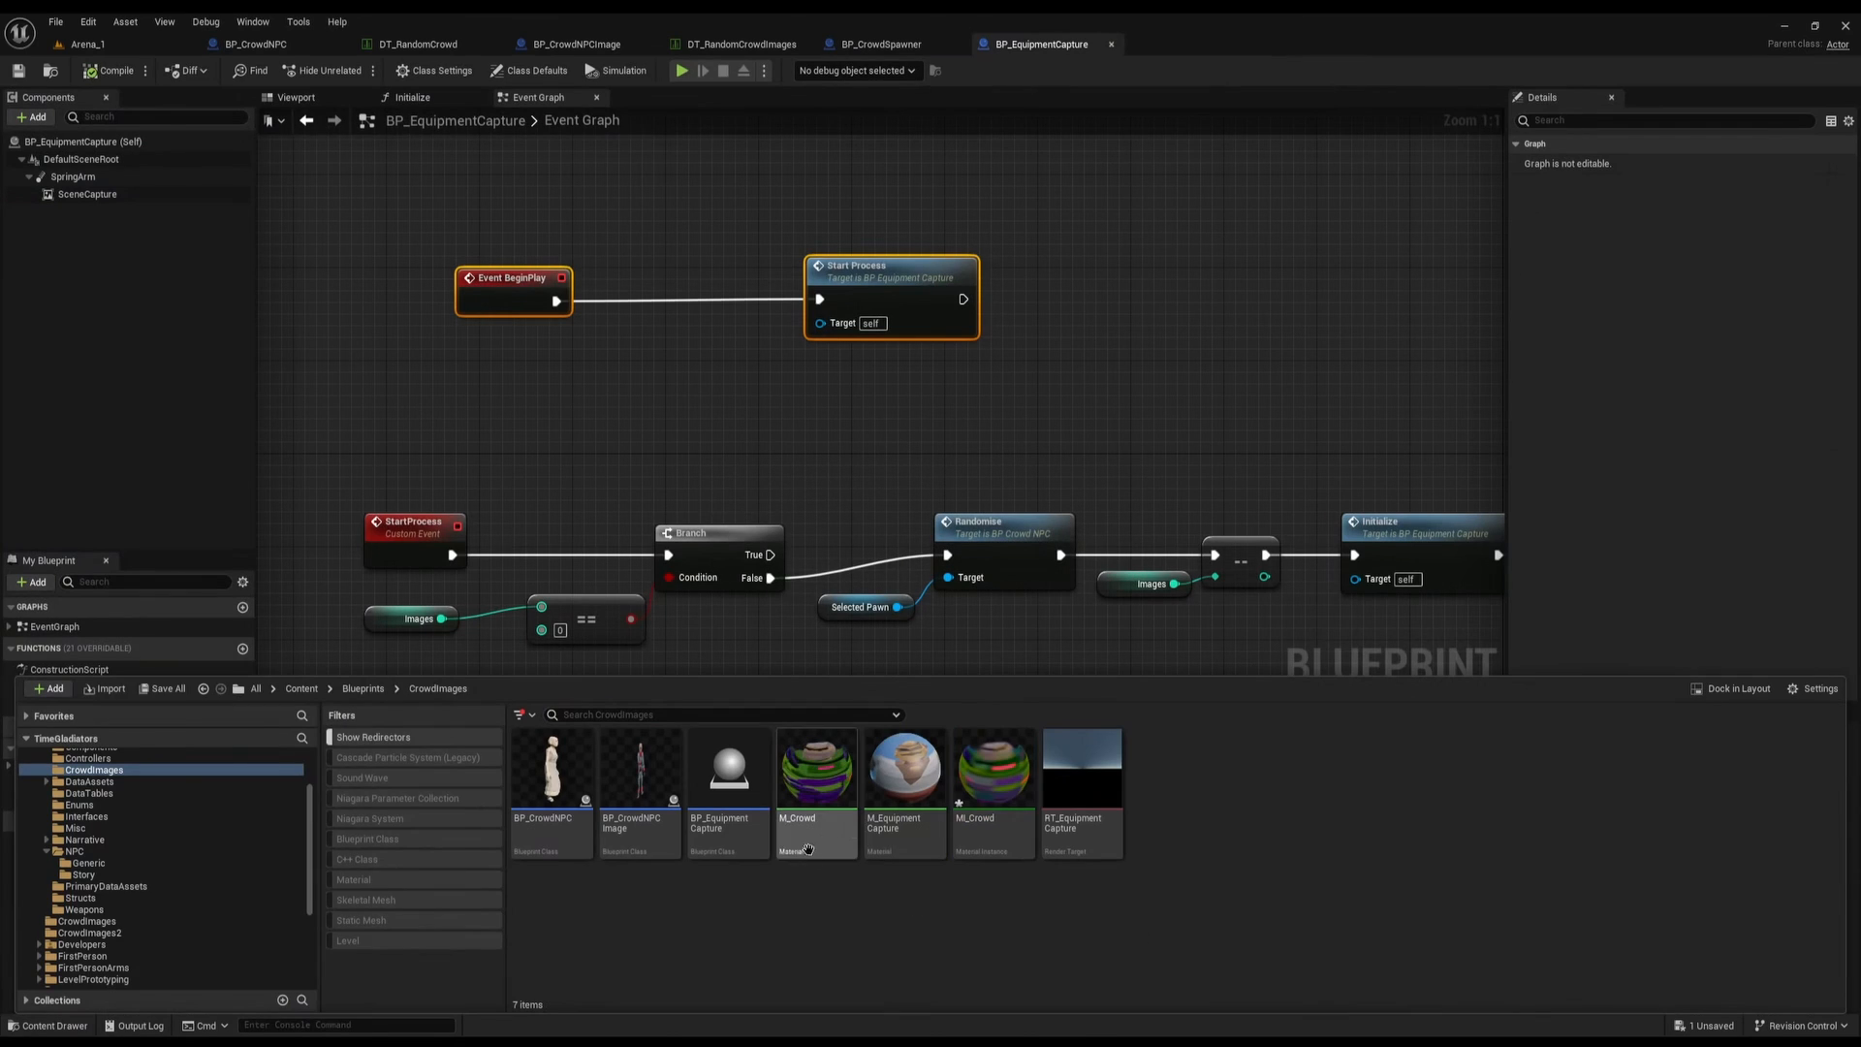
{"action": "double_click", "coordinate": [817, 794]}
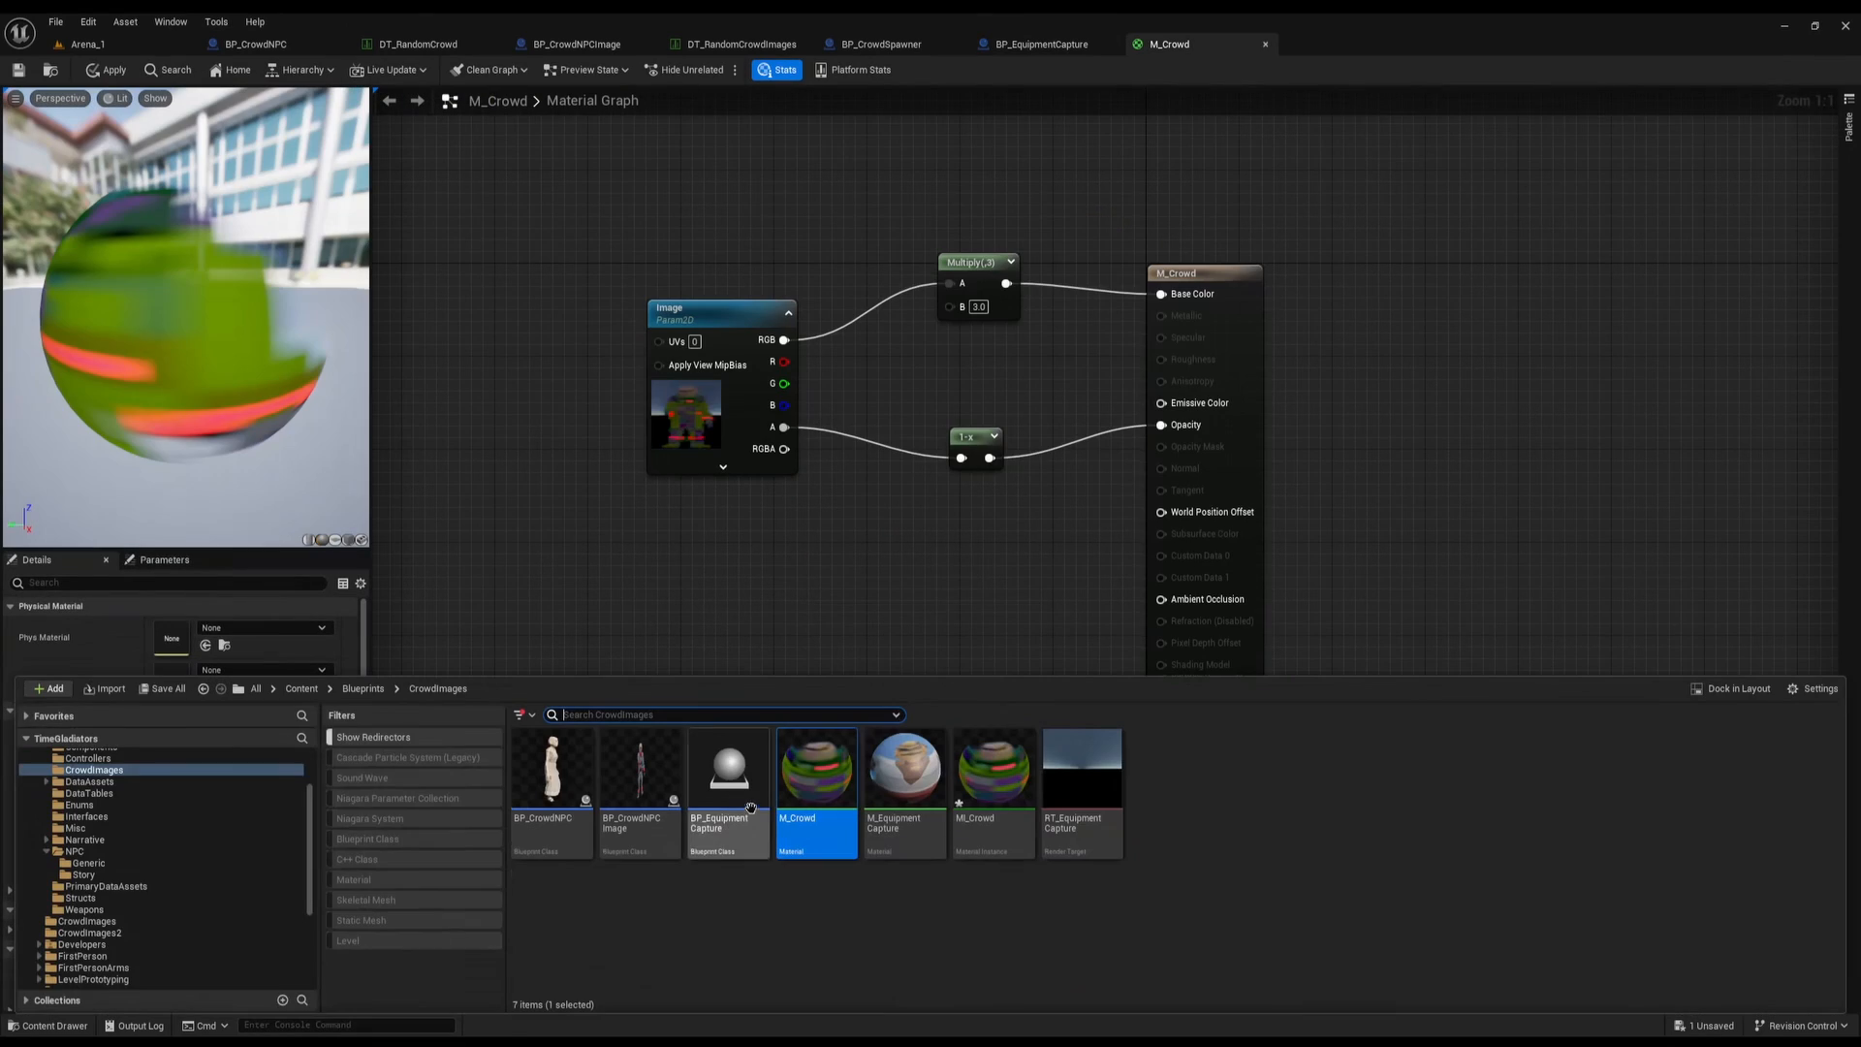
Try adding the CrowdNPC1 texture from CrowdImages2 to the M_Crowd graph and converting its Texture Sample to a parameter
{"action": "scroll", "coordinate": [165, 806], "scroll_direction": "down", "scroll_amount": 1}
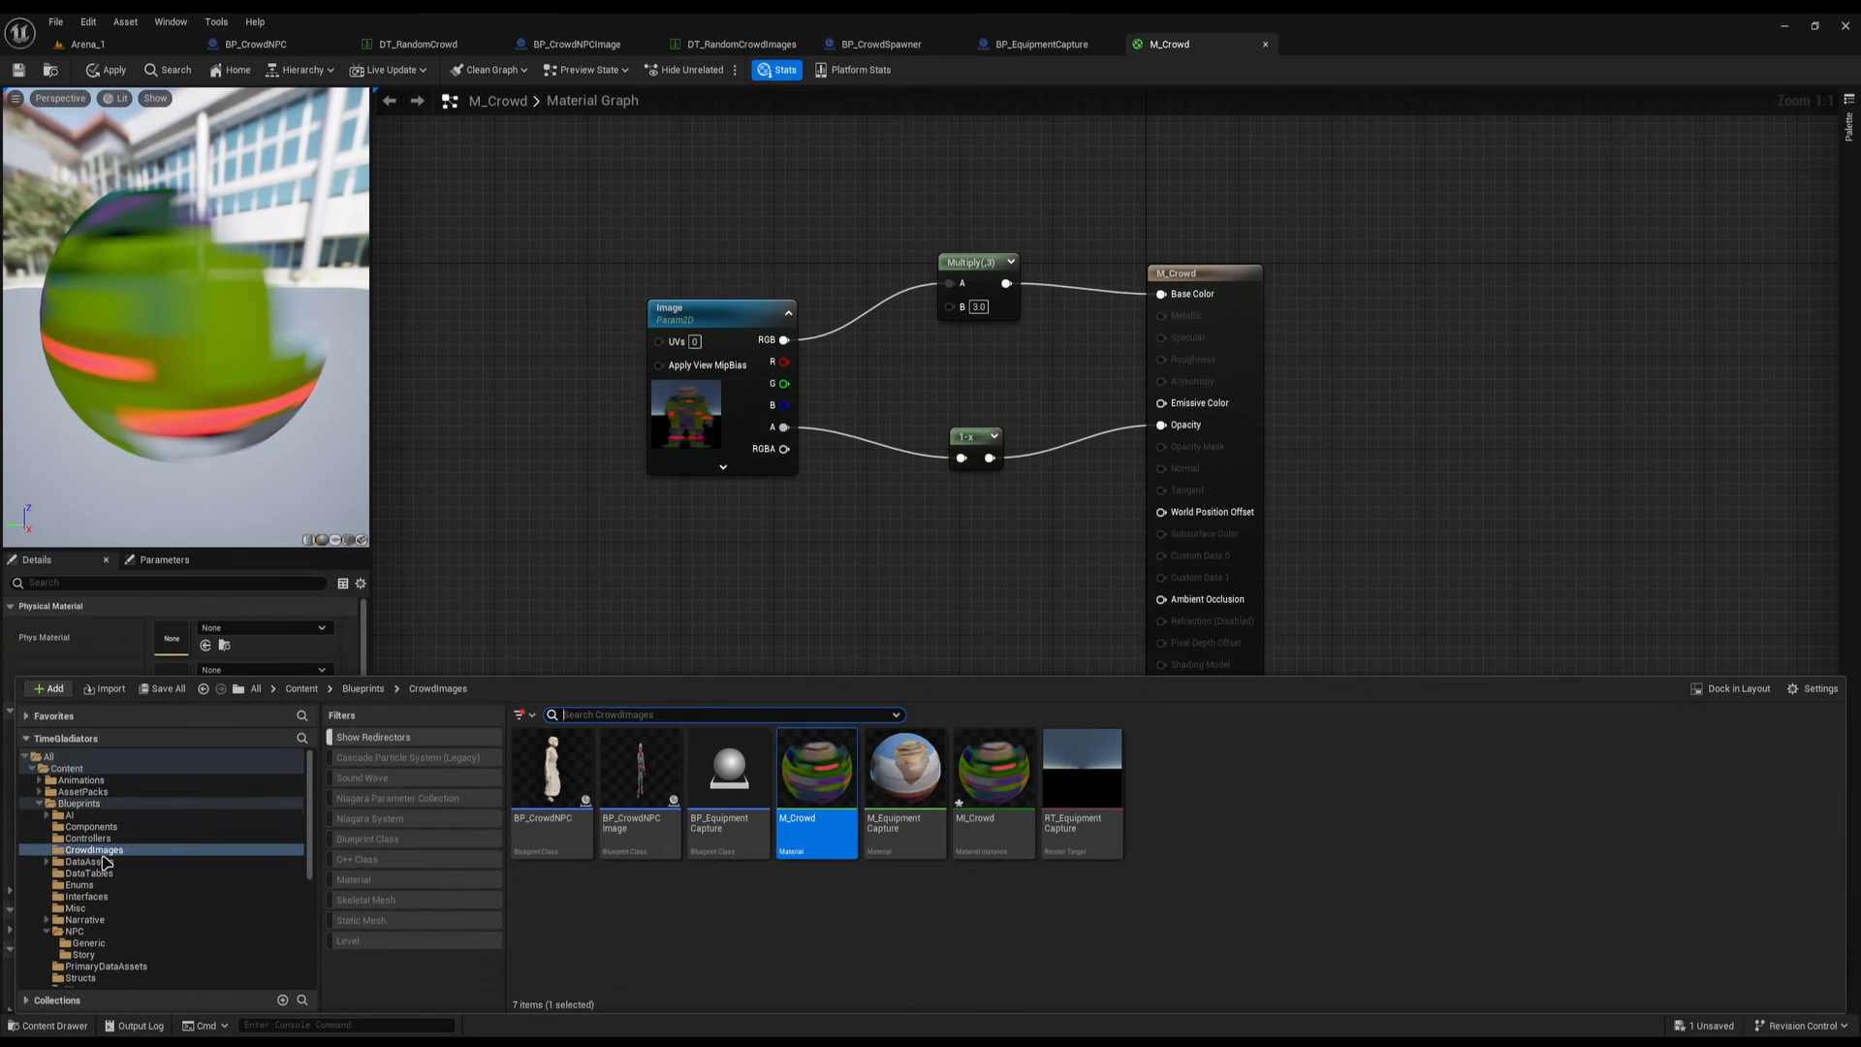
{"action": "left_click", "coordinate": [89, 896]}
{"action": "left_click_drag", "start_coordinate": [648, 780], "coordinate": [631, 564]}
{"action": "right_click", "coordinate": [672, 573]}
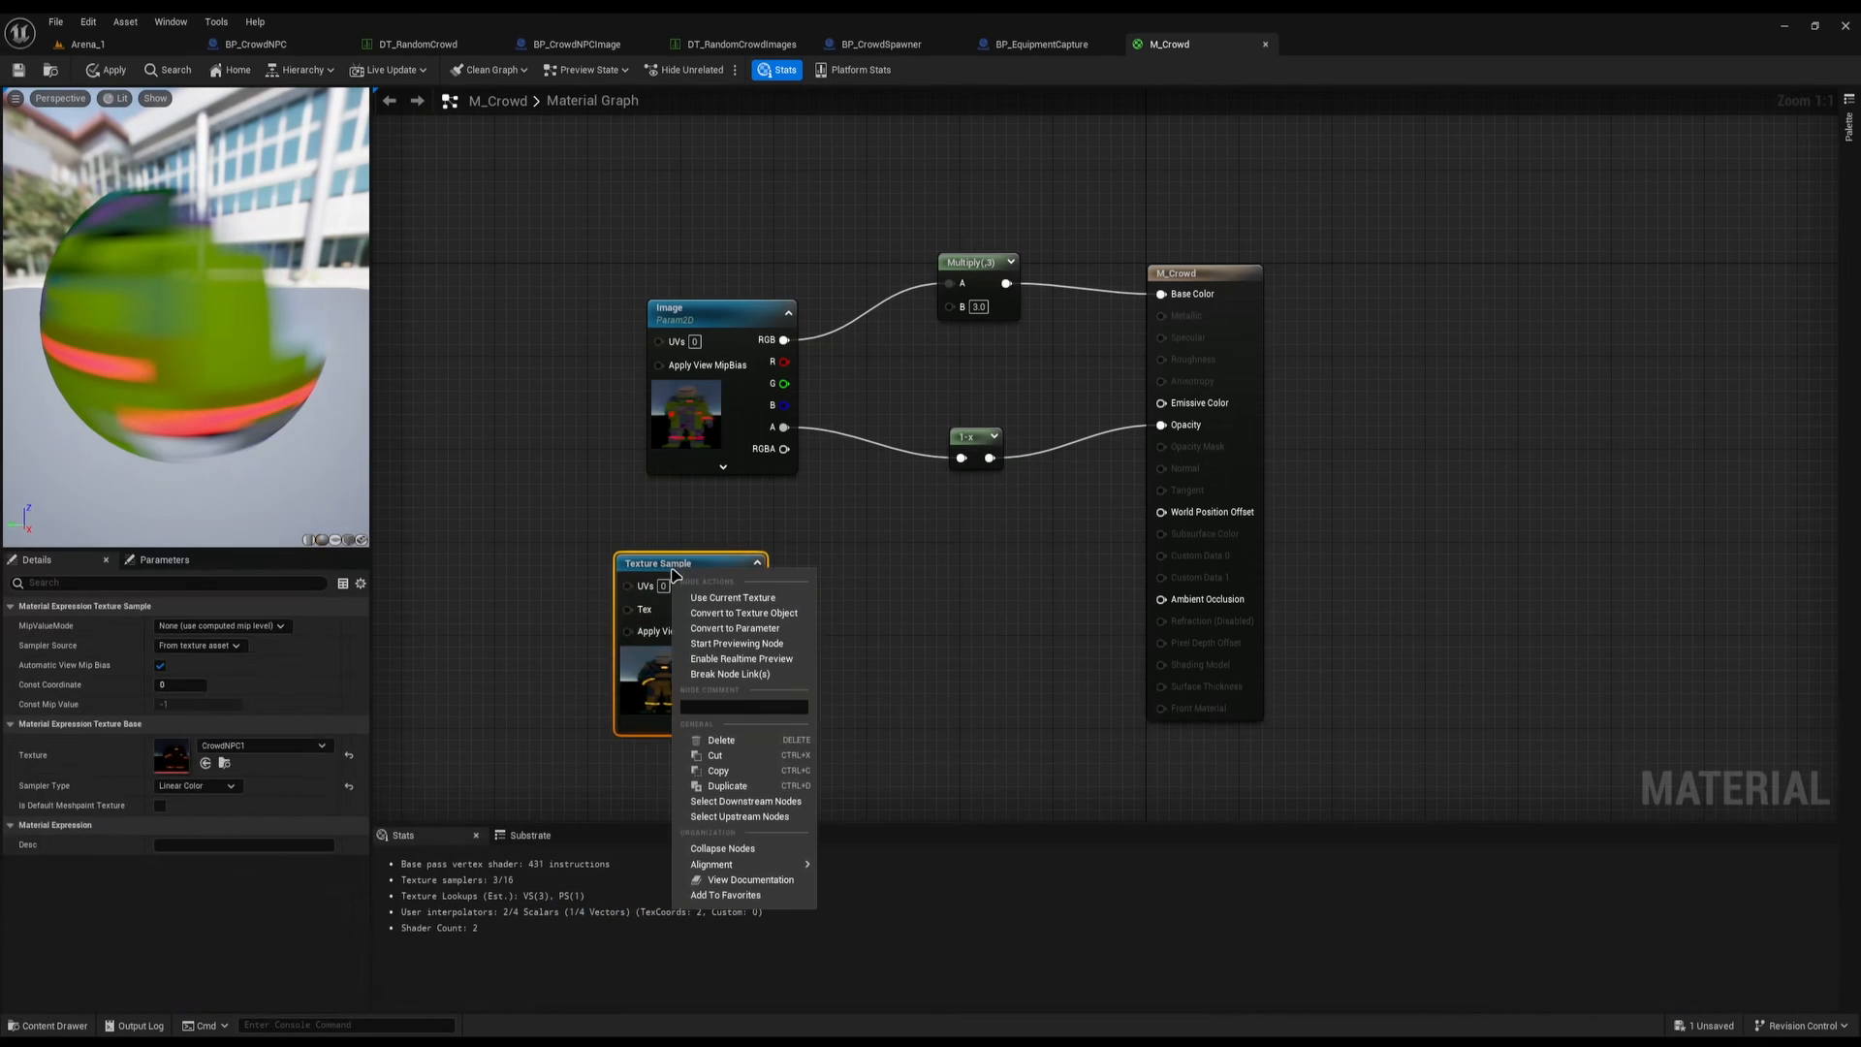
{"action": "left_click", "coordinate": [751, 628]}
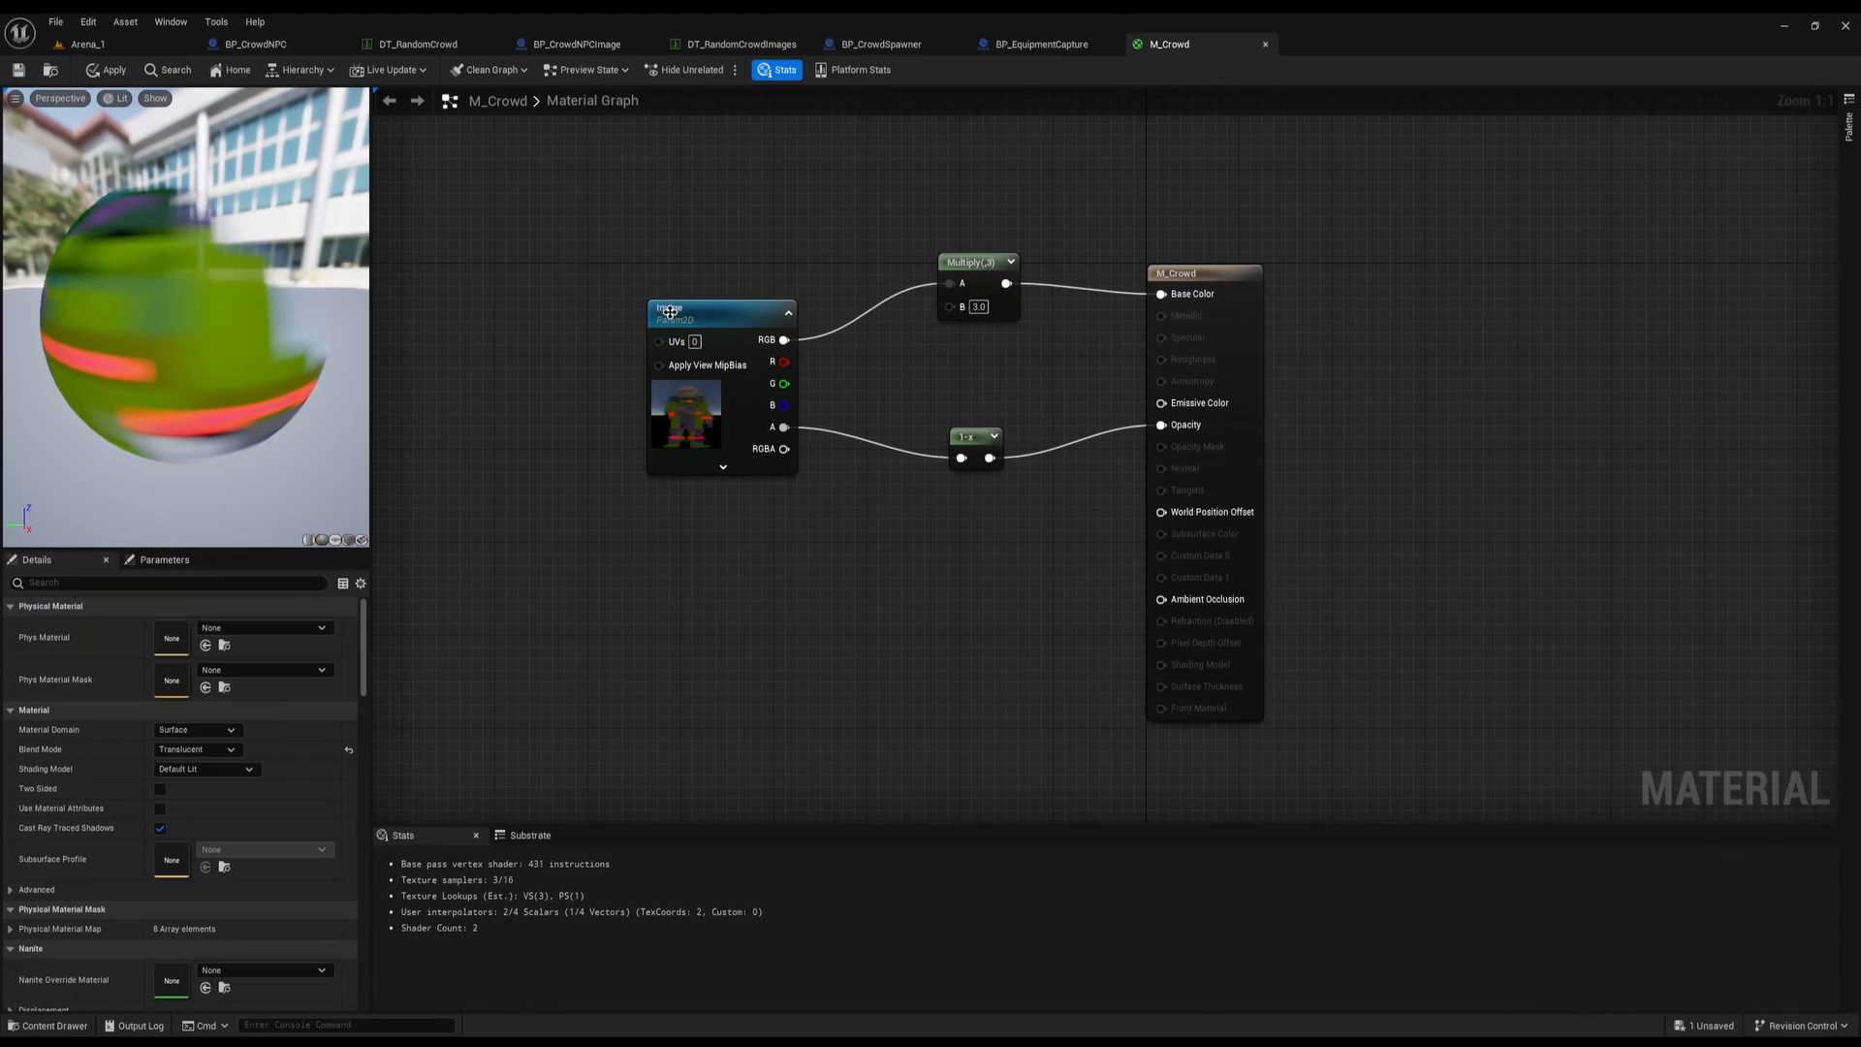
Examine M_Crowd's Image parameter, its Multiply and 1-x nodes, the Opacity connection, and the material's output settings
{"action": "left_click_drag", "start_coordinate": [572, 232], "coordinate": [789, 457]}
{"action": "left_click", "coordinate": [166, 559]}
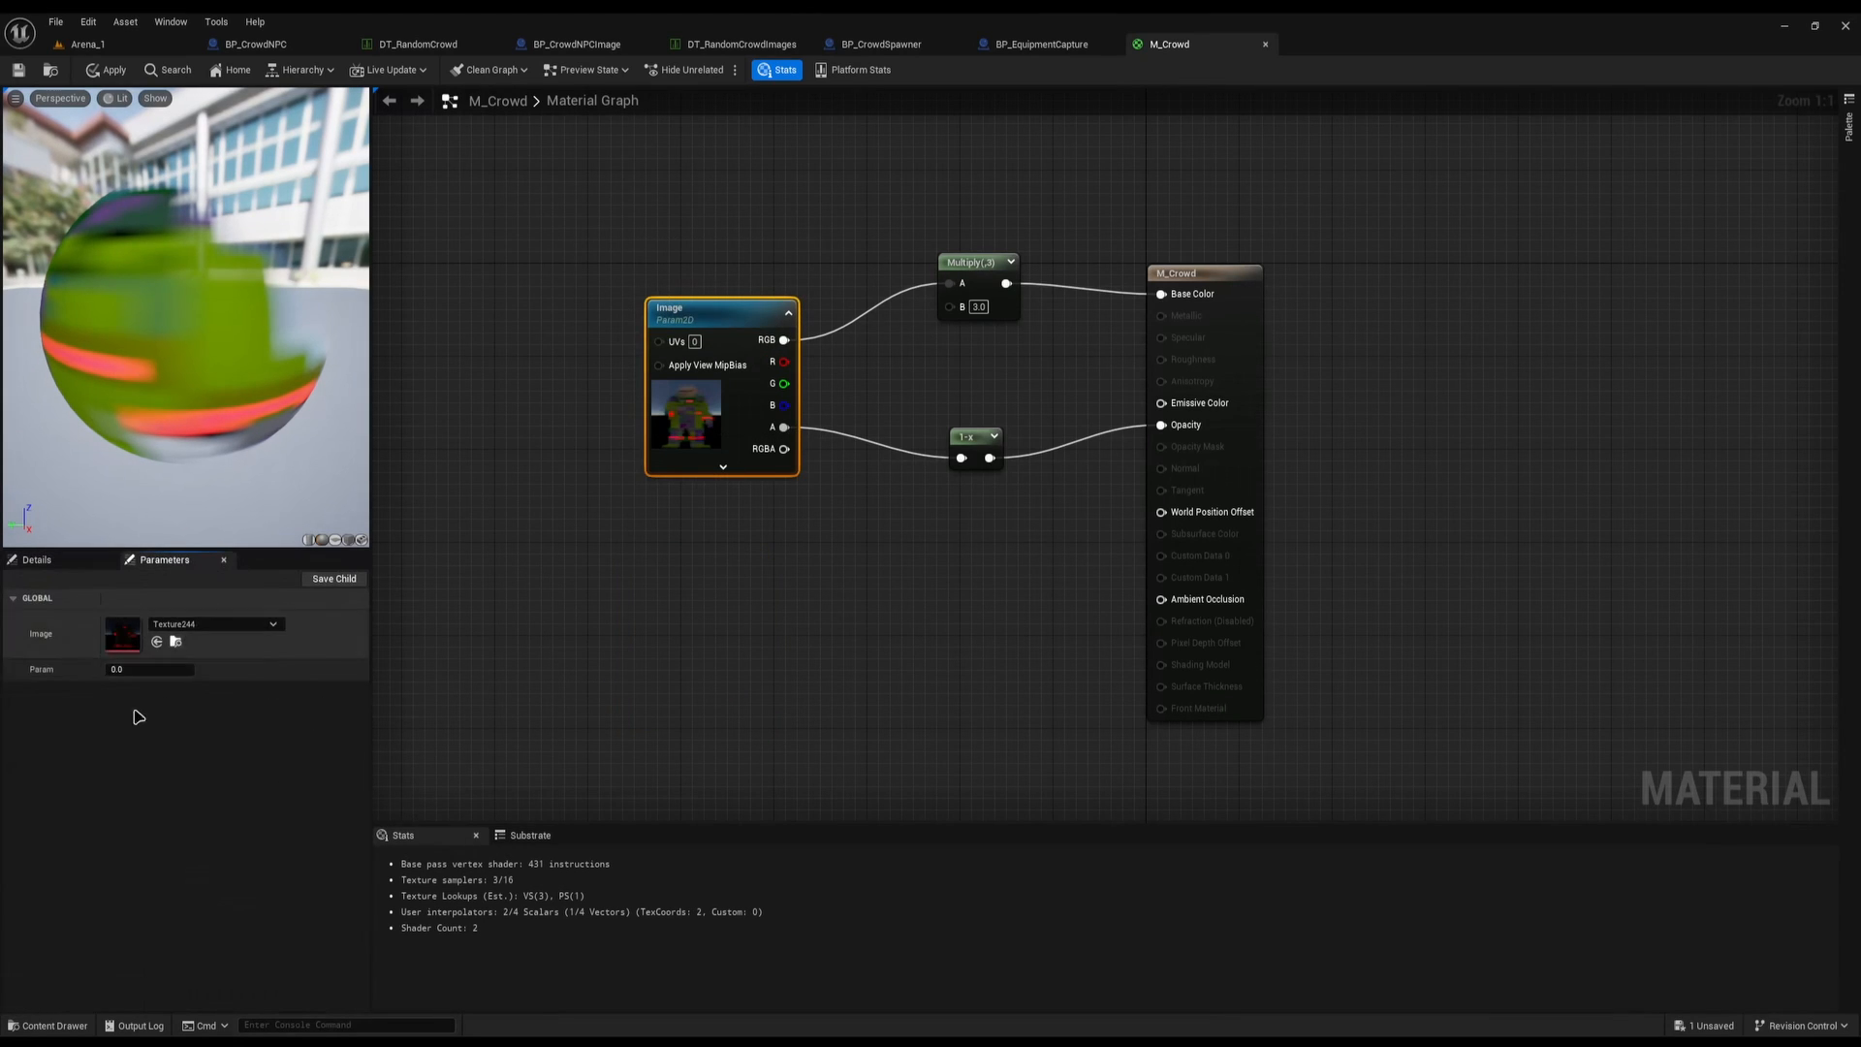
{"action": "right_click_drag", "start_coordinate": [857, 376], "coordinate": [807, 532]}
{"action": "left_click_drag", "start_coordinate": [729, 496], "coordinate": [1002, 520]}
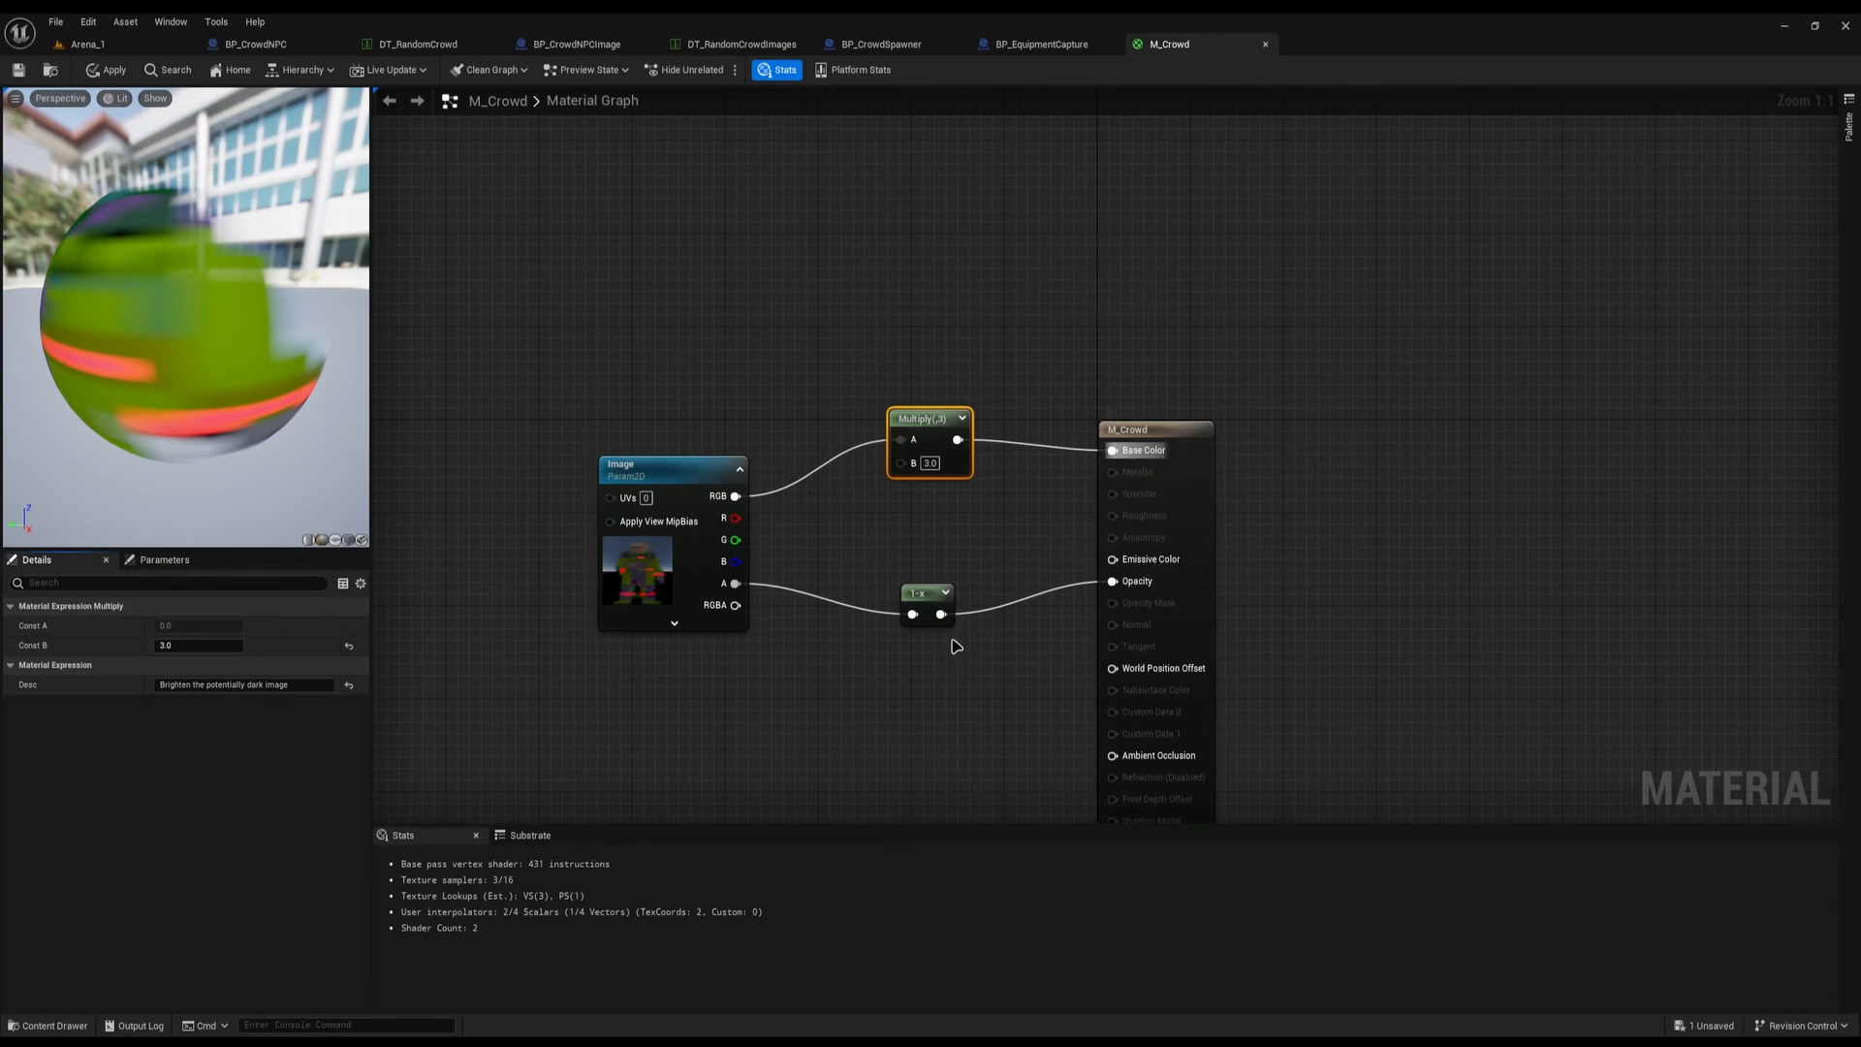
{"action": "right_click_drag", "start_coordinate": [982, 498], "coordinate": [966, 412]}
{"action": "left_click", "coordinate": [965, 414]}
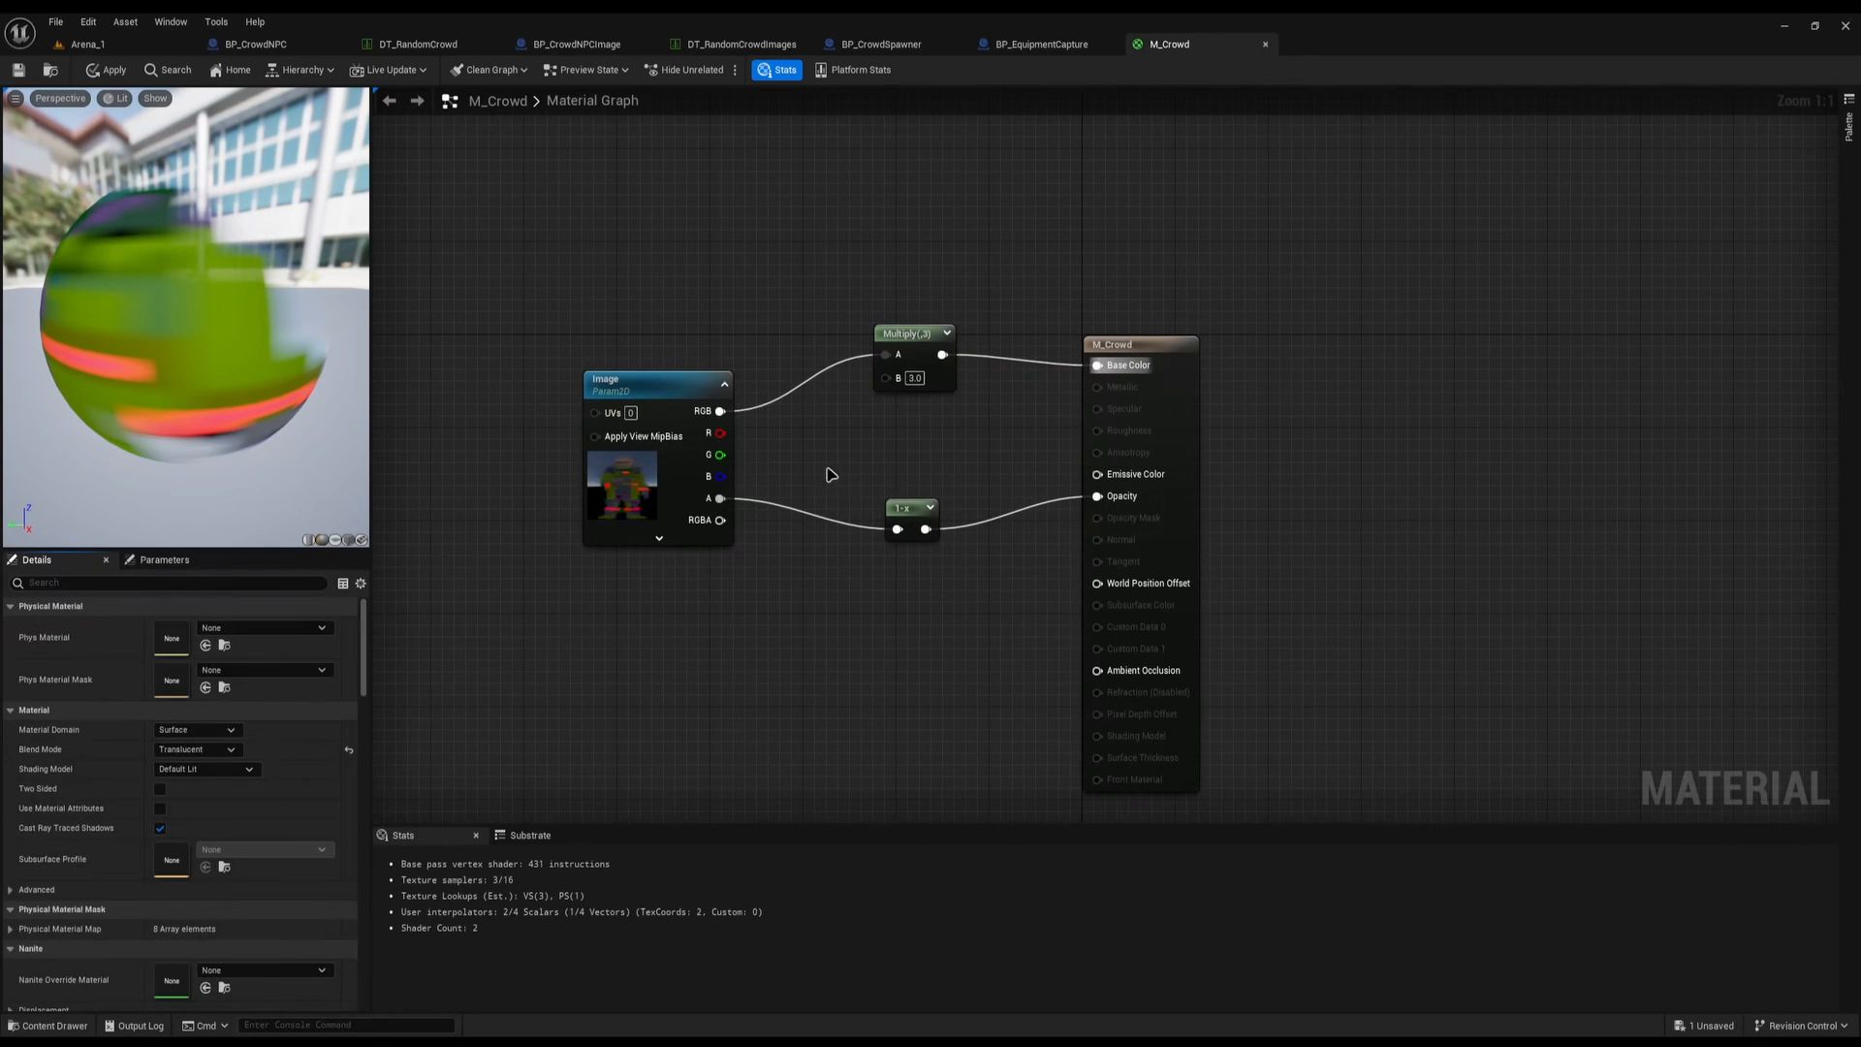
{"action": "left_click_drag", "start_coordinate": [831, 474], "coordinate": [937, 552]}
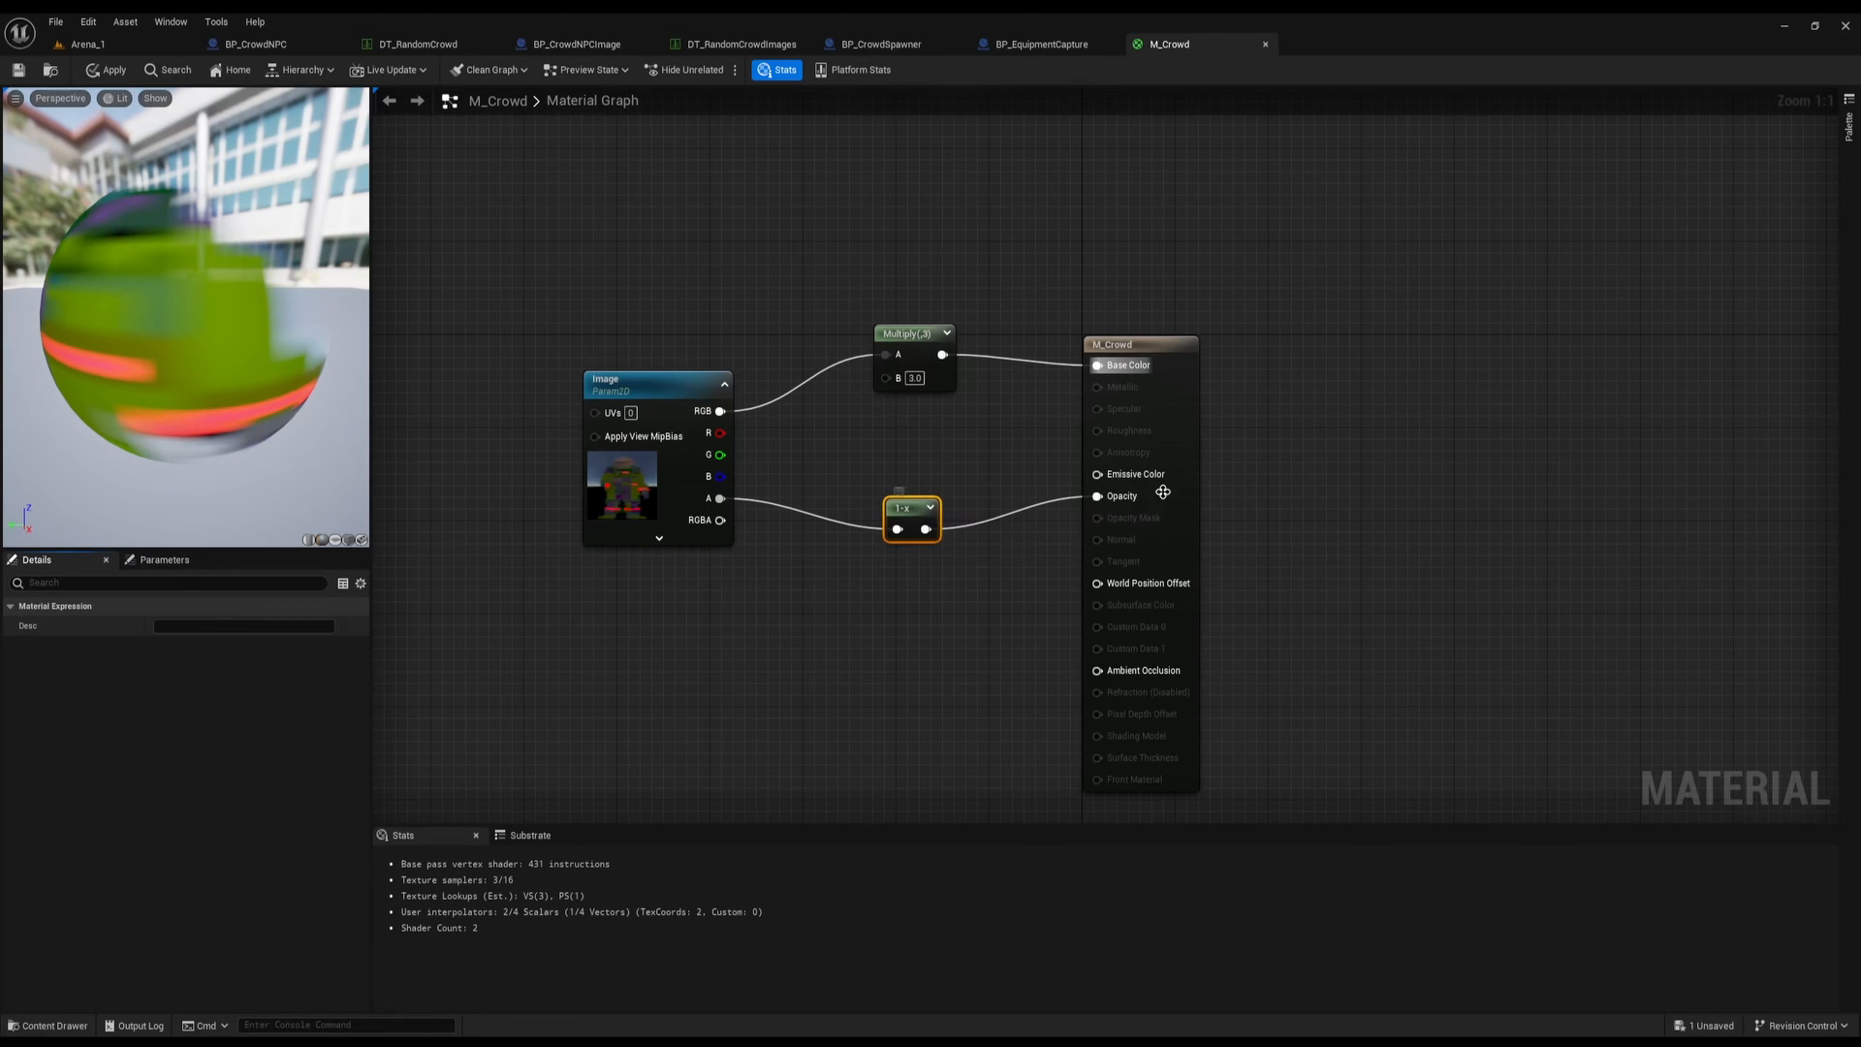
{"action": "left_click", "coordinate": [1117, 498]}
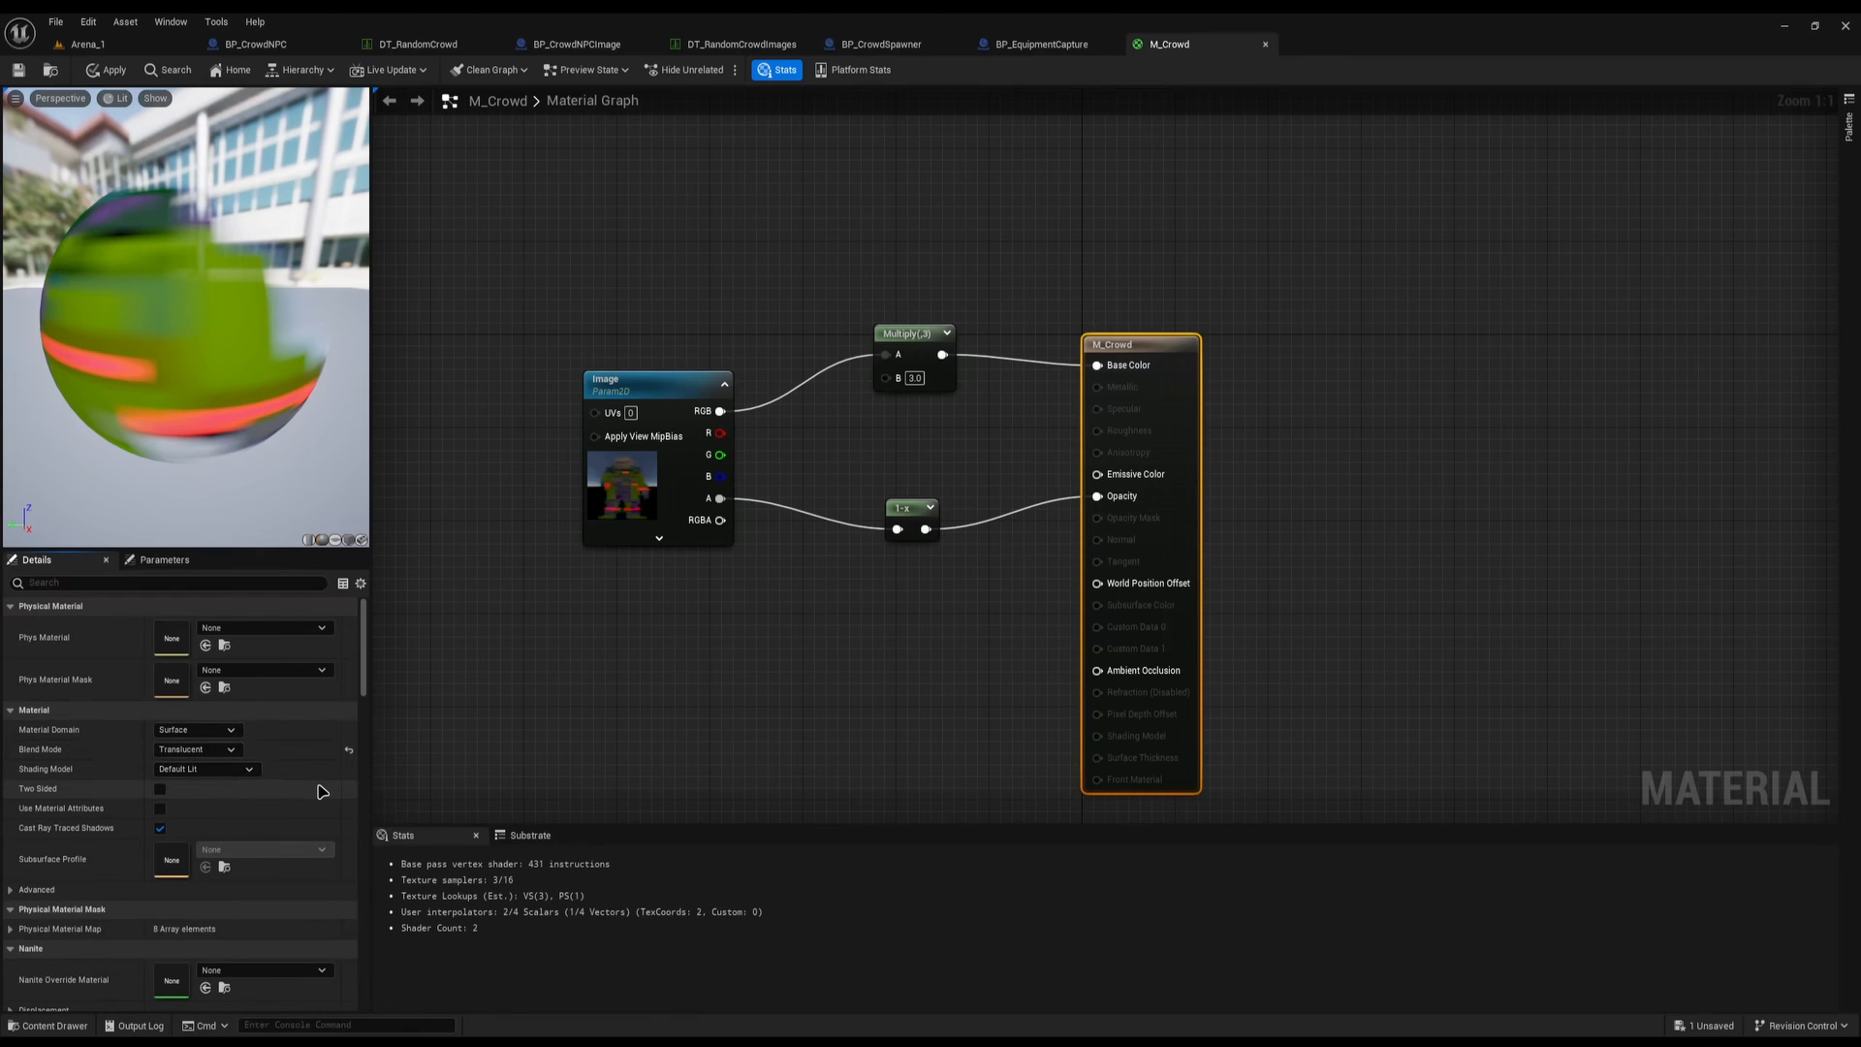
{"action": "scroll", "coordinate": [325, 794], "scroll_direction": "down", "scroll_amount": 15}
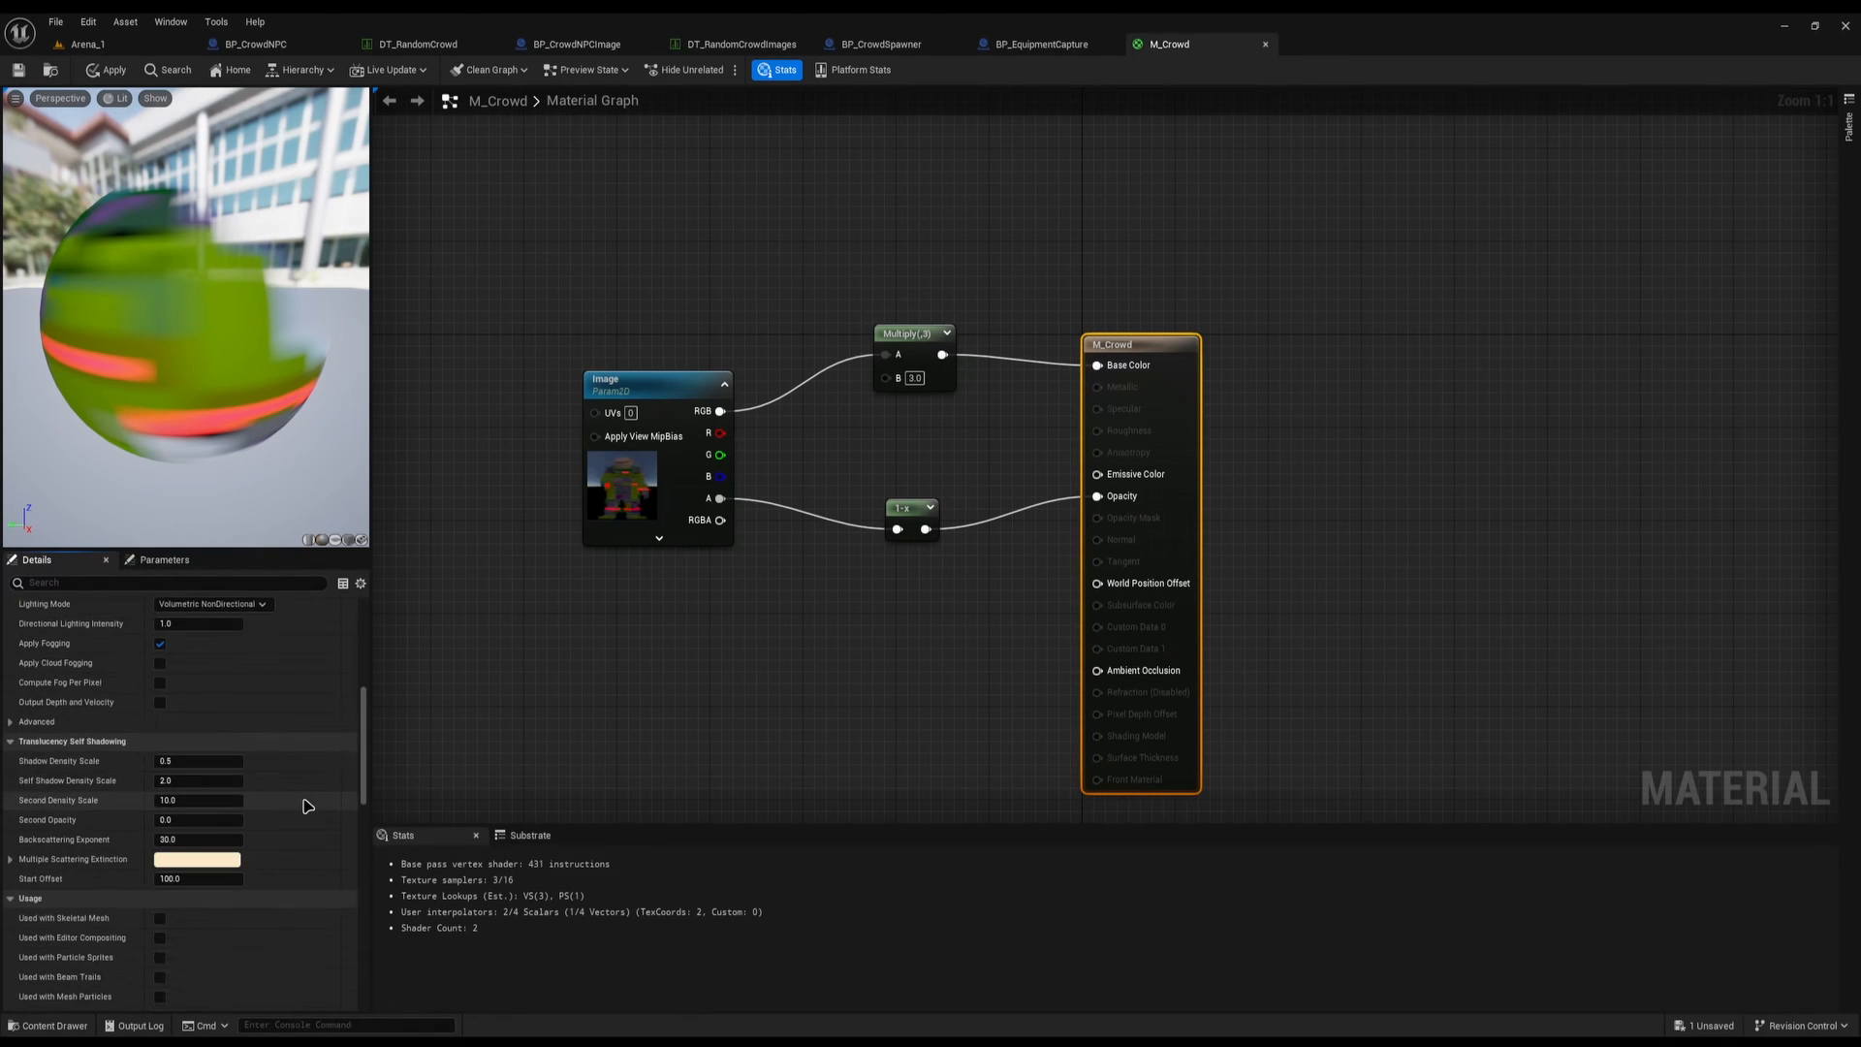
In Arena_1, select all the BP_CrowdNPCImage actors and randomise their images
{"action": "left_click", "coordinate": [87, 43]}
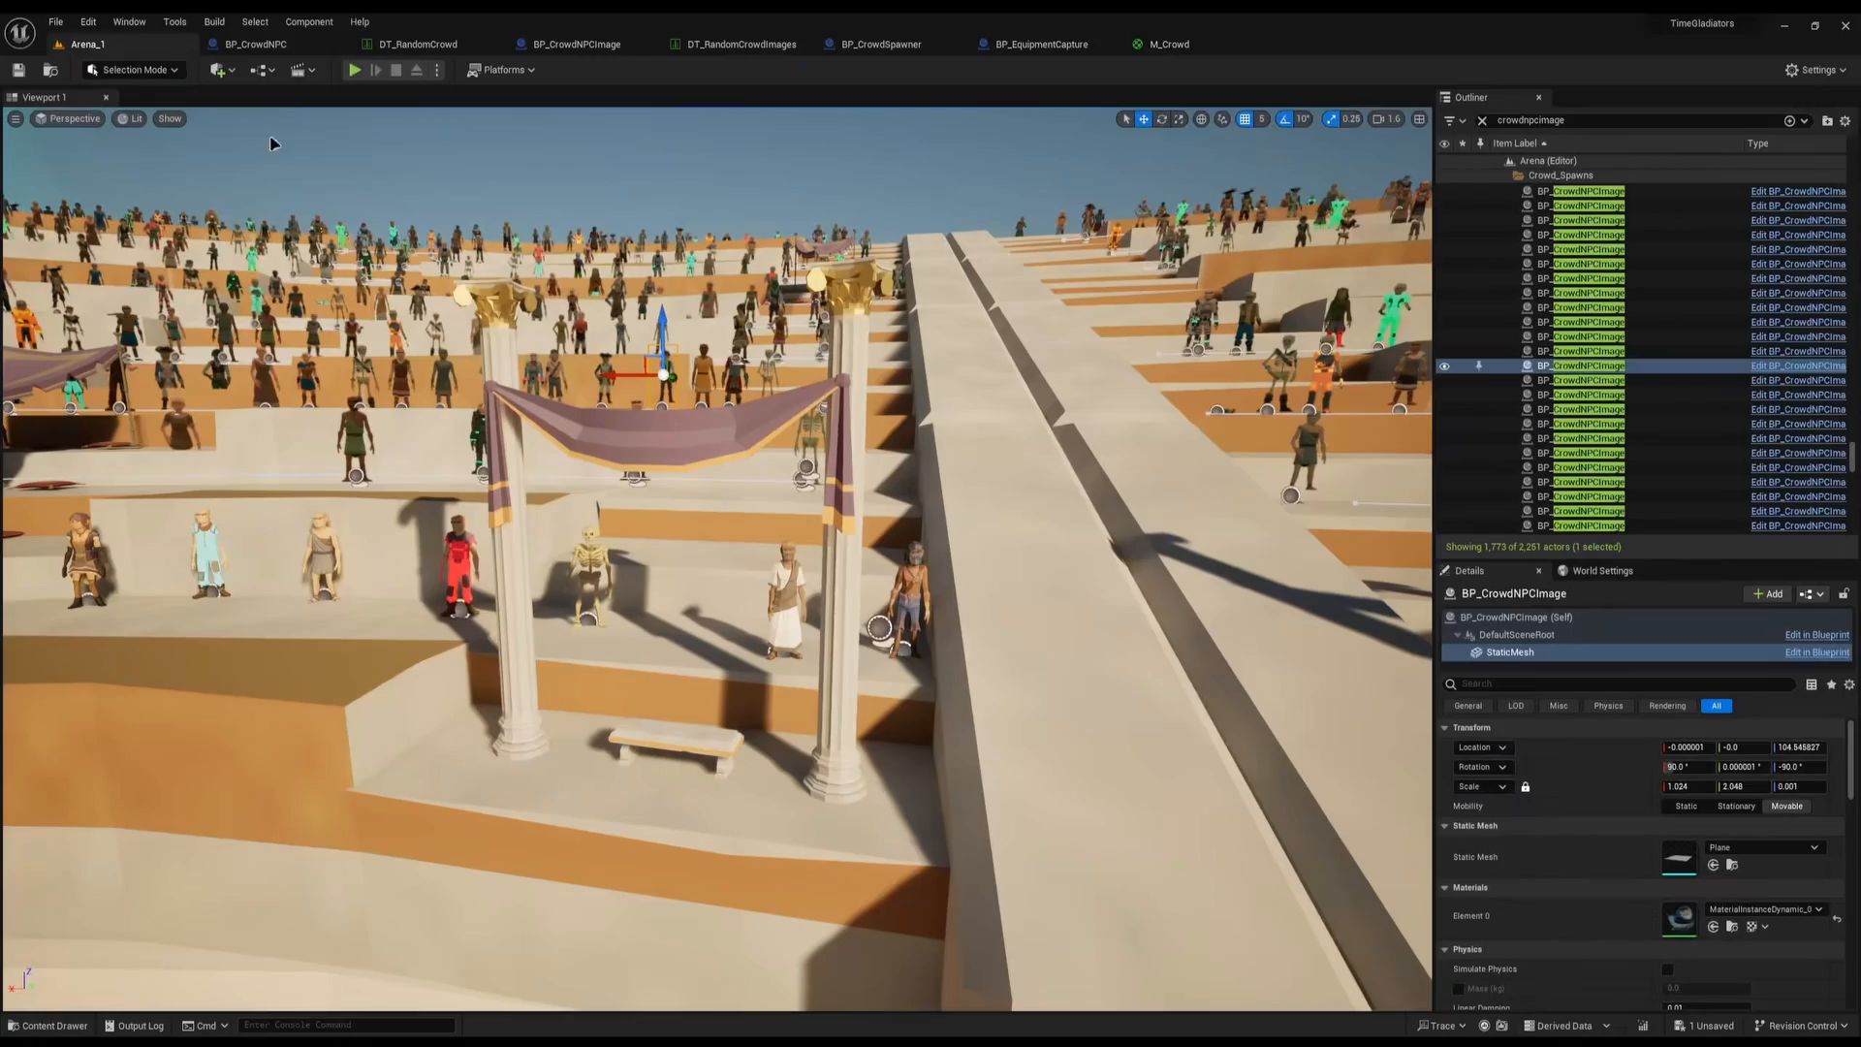
{"action": "key", "text": "w"}
{"action": "right_click_drag", "start_coordinate": [872, 768], "coordinate": [1840, 756]}
{"action": "scroll", "coordinate": [872, 768], "scroll_direction": "up", "scroll_amount": 1}
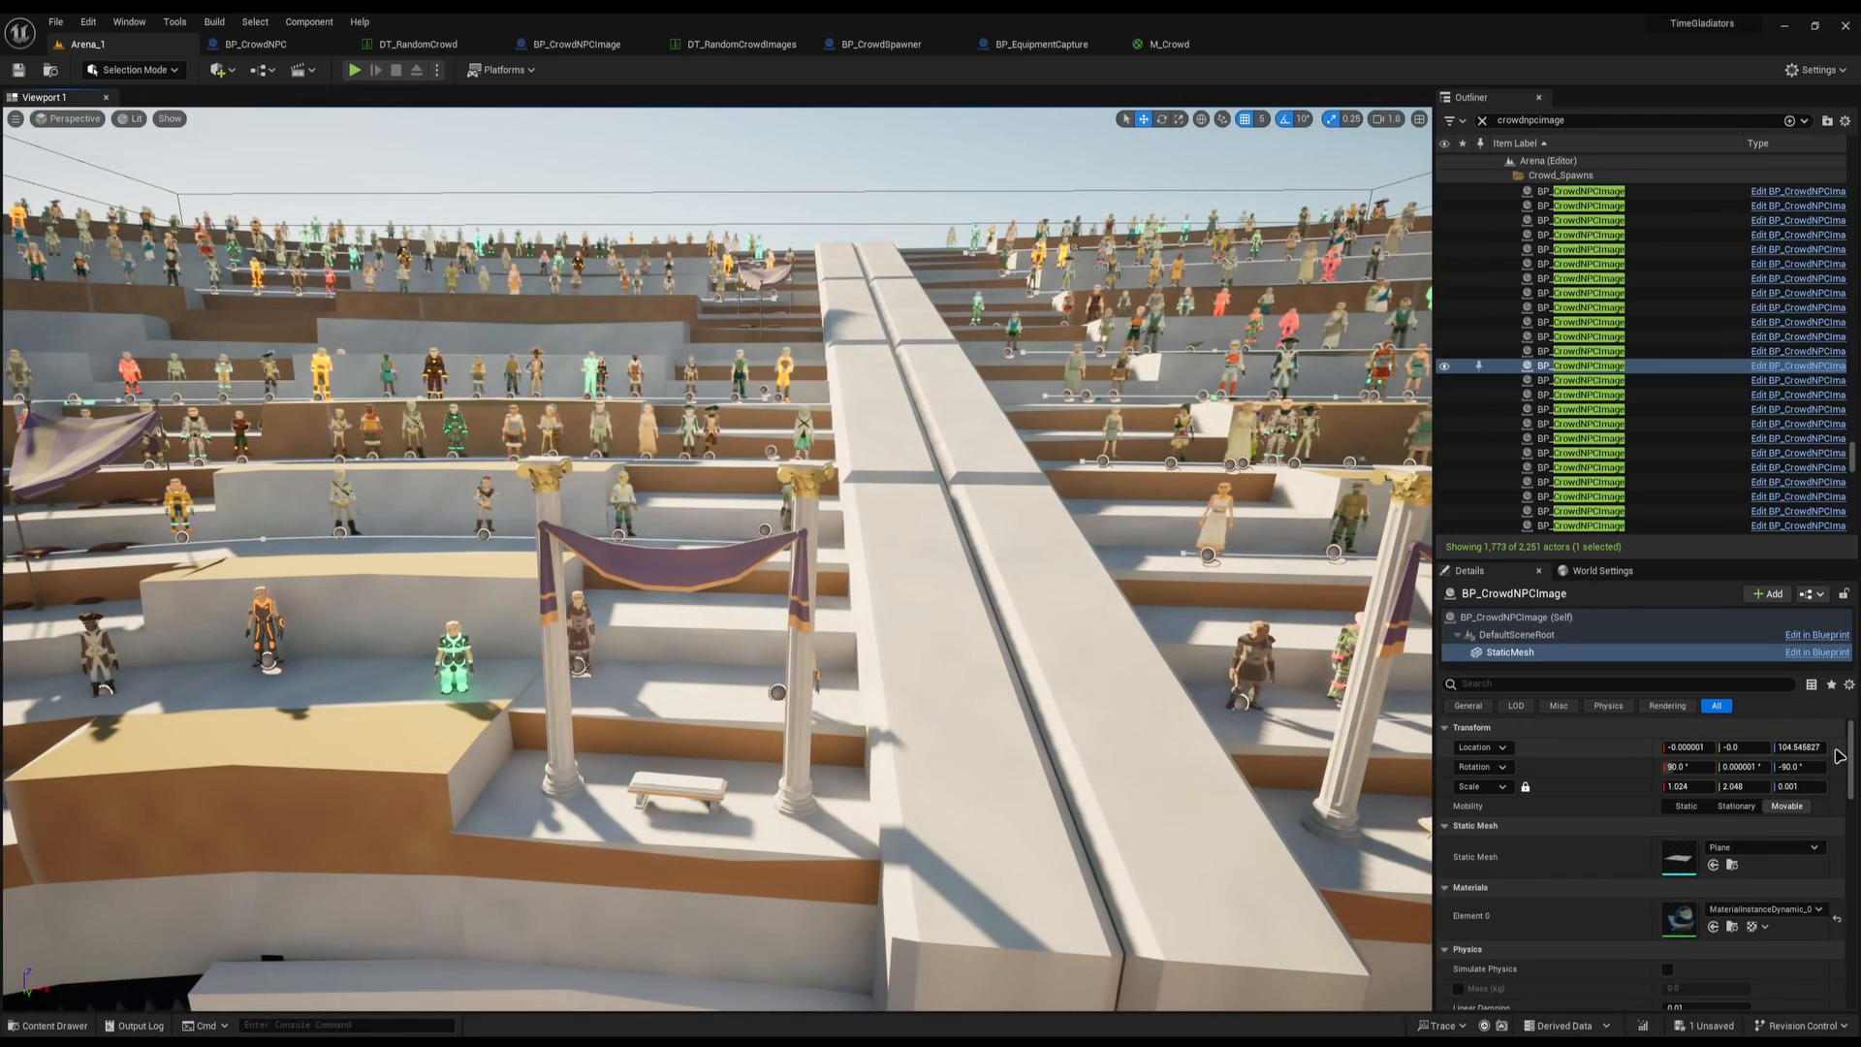
{"action": "key", "text": "s"}
{"action": "right_click_drag", "start_coordinate": [1396, 747], "coordinate": [1163, 751]}
{"action": "left_click", "coordinate": [1591, 413]}
{"action": "key", "text": "ctrl+a"}
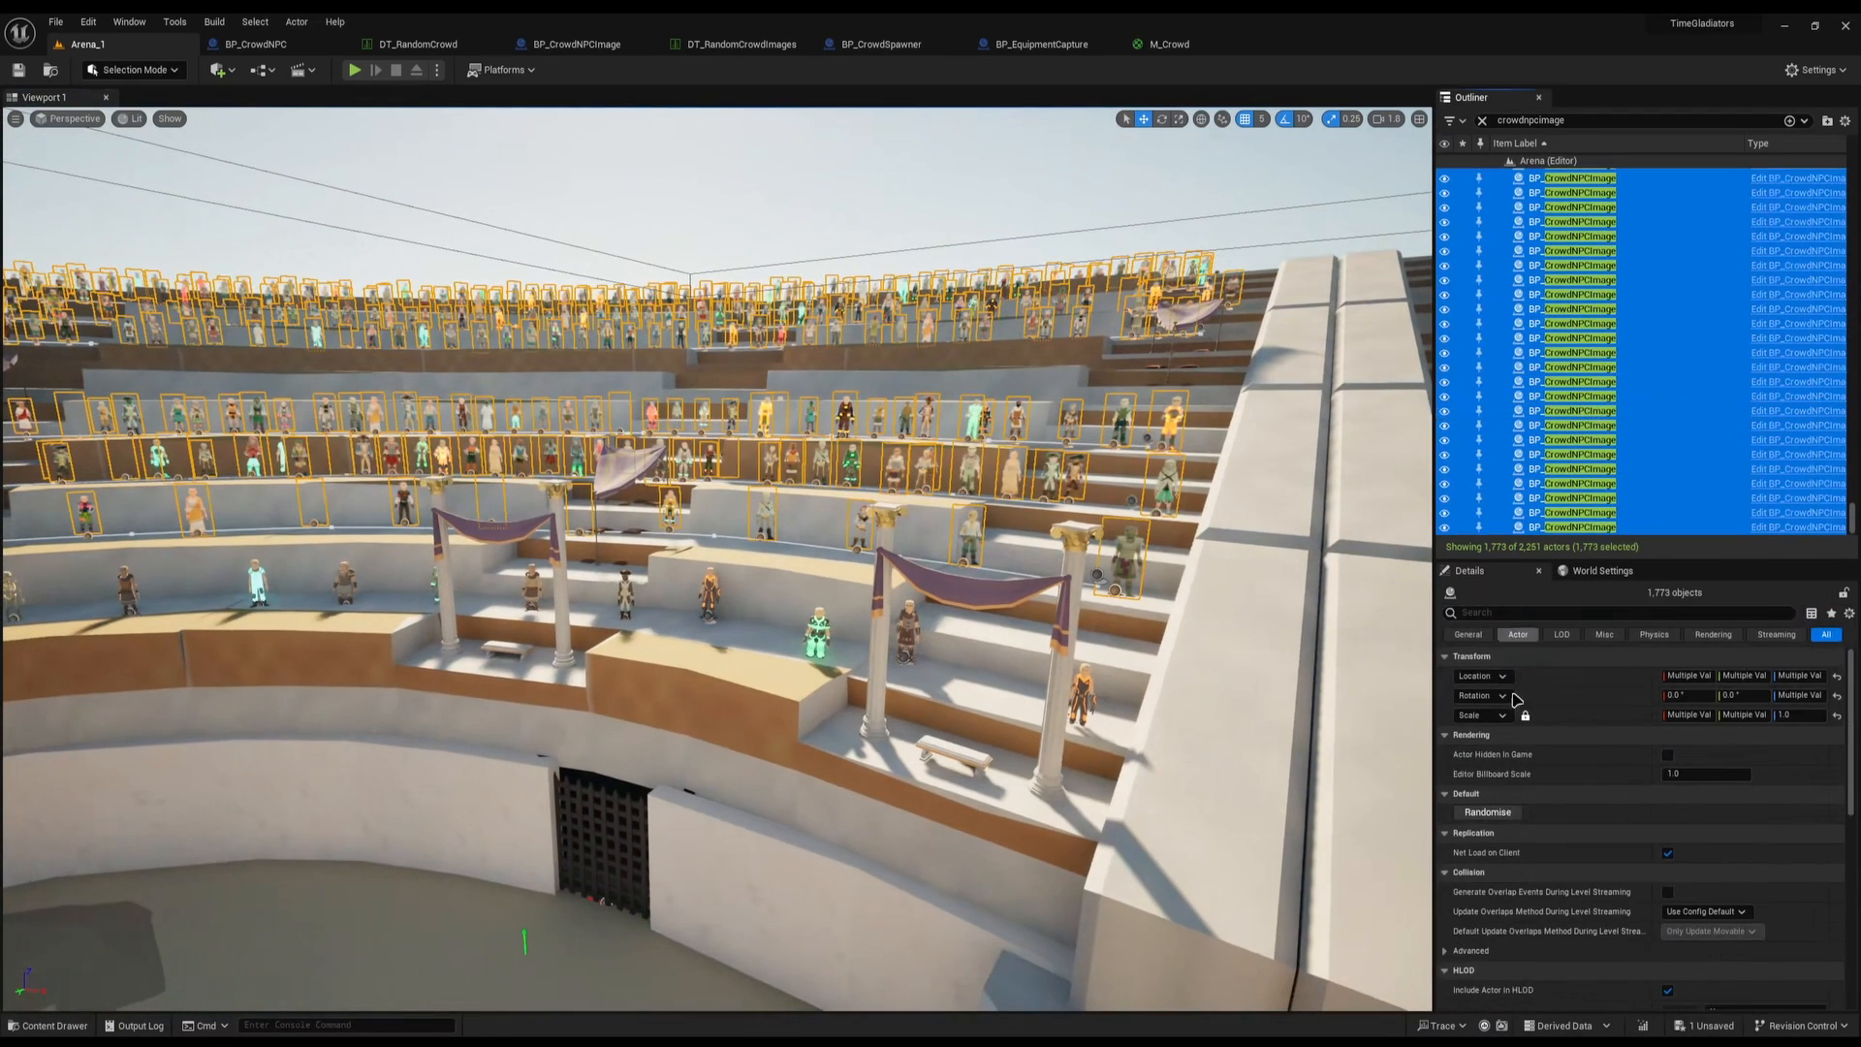
{"action": "left_click", "coordinate": [1496, 812]}
Randomise the selected crowd images again while facing another section of the stands
{"action": "right_click_drag", "start_coordinate": [1357, 775], "coordinate": [1551, 794]}
{"action": "key", "text": "w"}
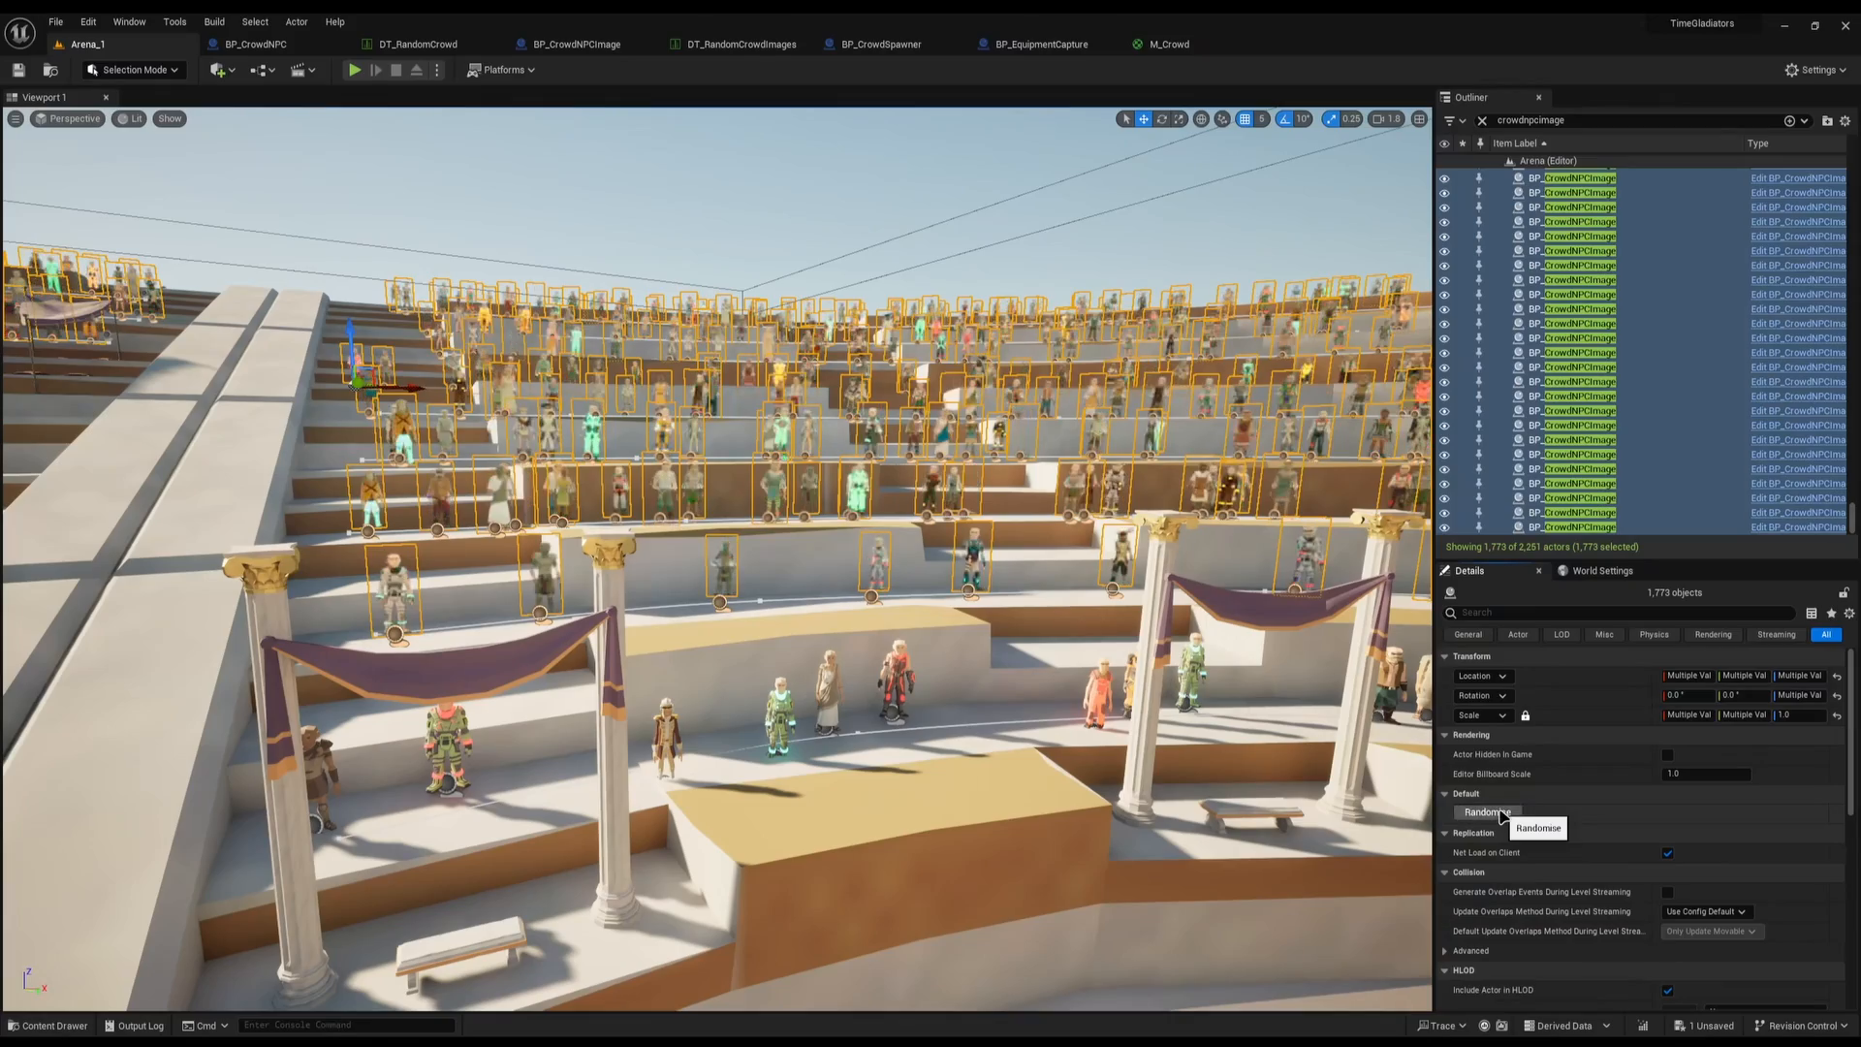
{"action": "left_click", "coordinate": [1499, 813]}
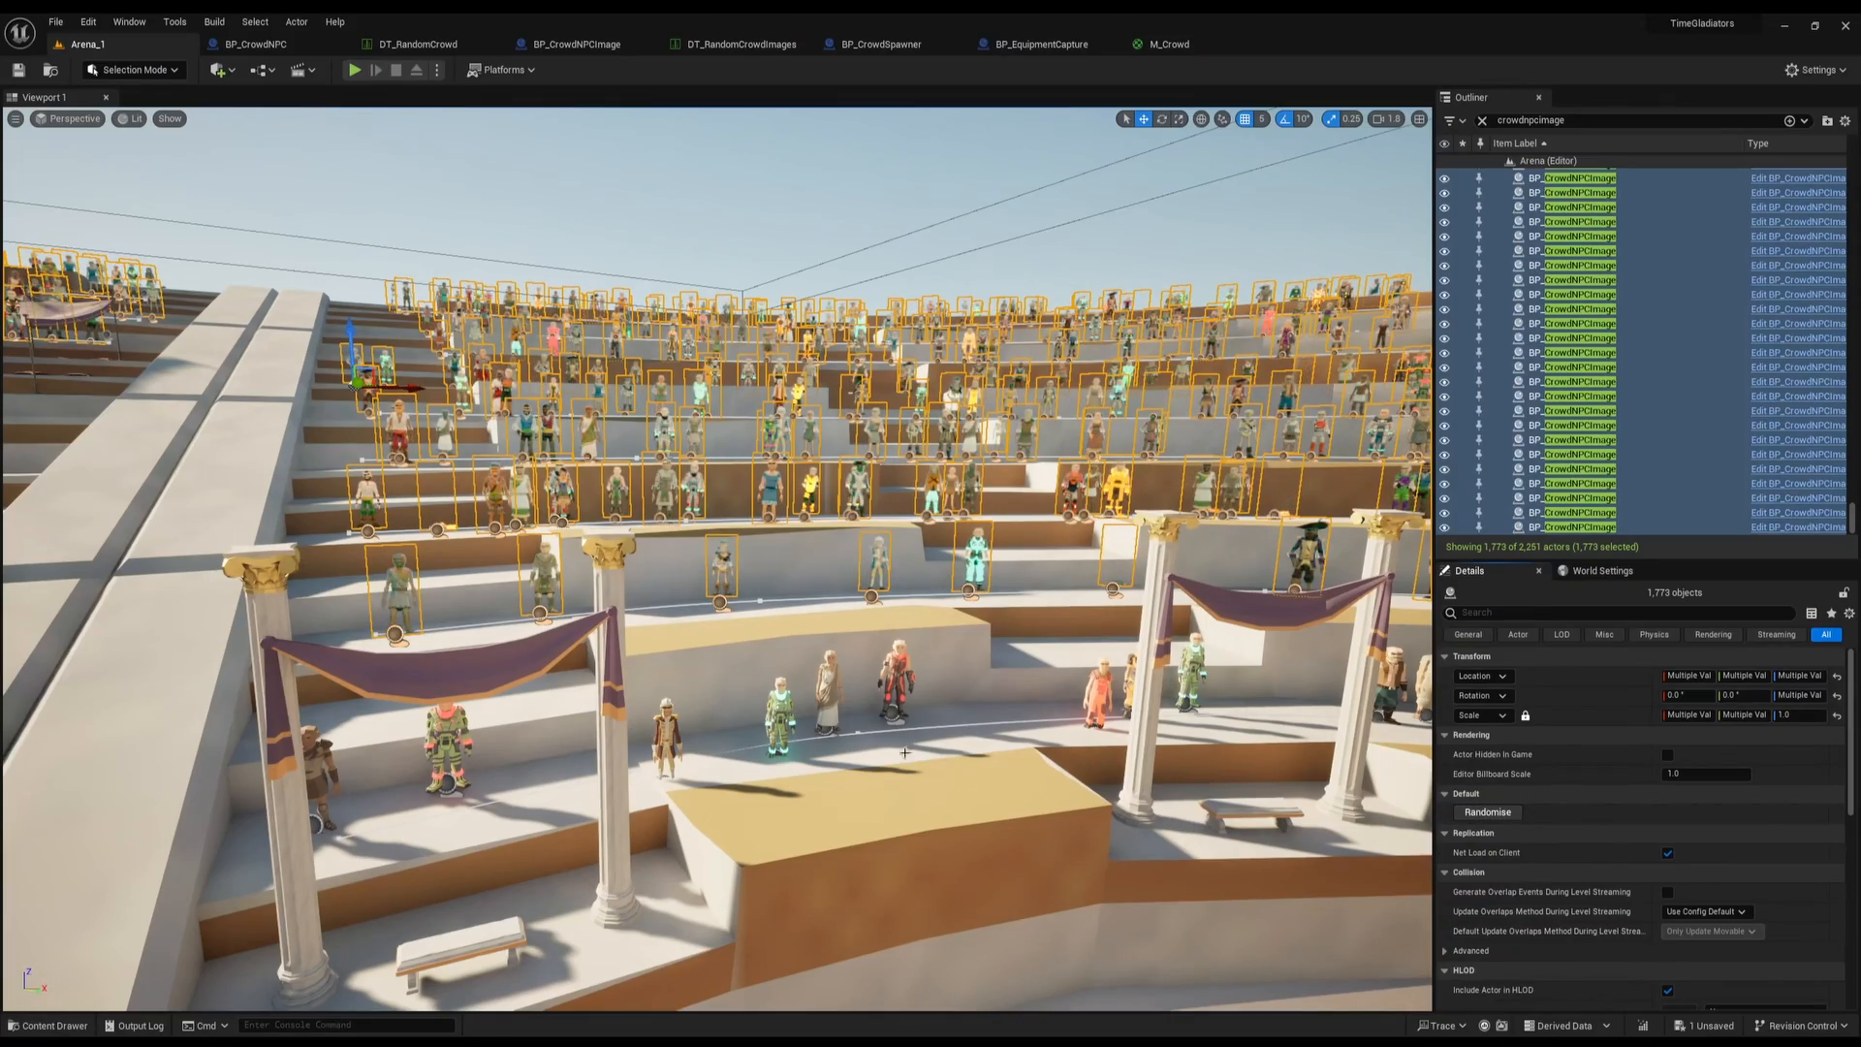
Survey the randomised crowd across the stands and reduce the selection to a single crowd image actor
{"action": "key", "text": "w"}
{"action": "right_click_drag", "start_coordinate": [889, 753], "coordinate": [1146, 601]}
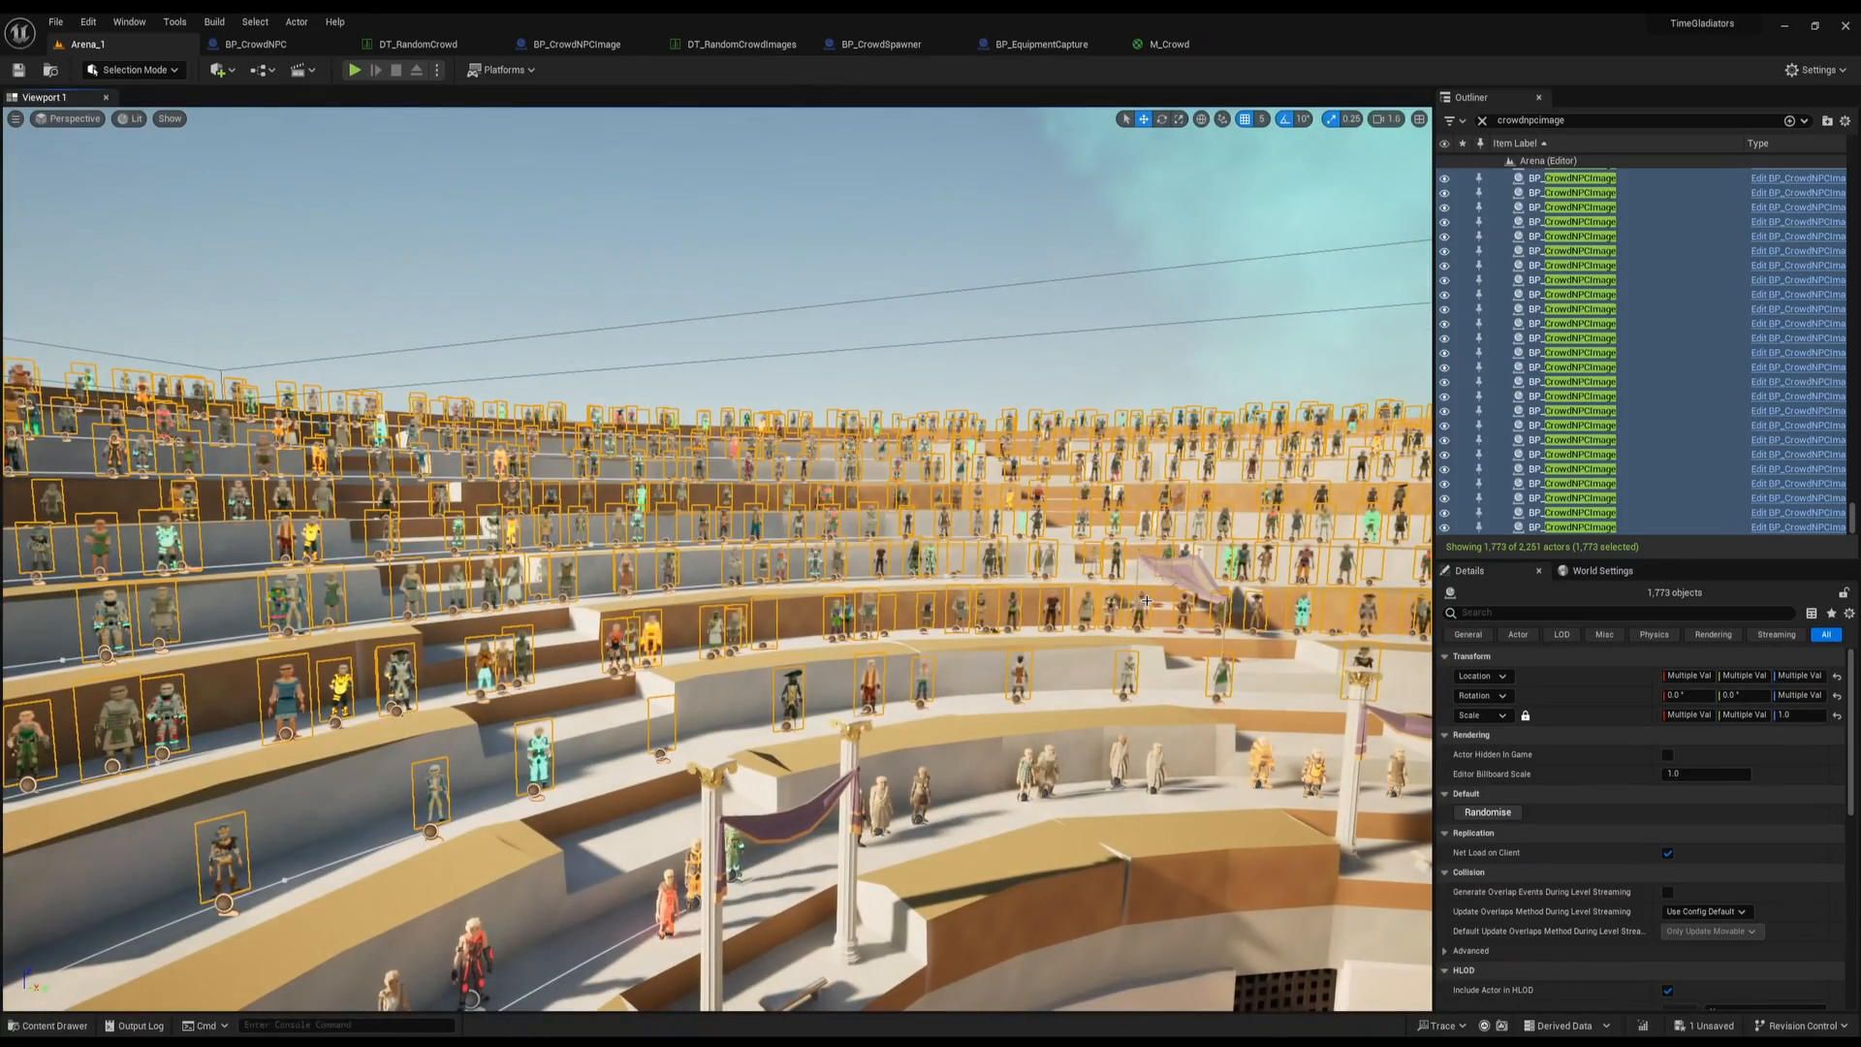
{"action": "right_click_drag", "start_coordinate": [1030, 439], "coordinate": [879, 743]}
{"action": "key", "text": "Escape"}
{"action": "key", "text": "w"}
{"action": "key", "text": "w"}
{"action": "scroll", "coordinate": [1226, 732], "scroll_direction": "down", "scroll_amount": 1}
{"action": "left_click", "coordinate": [781, 600]}
{"action": "key", "text": "s"}
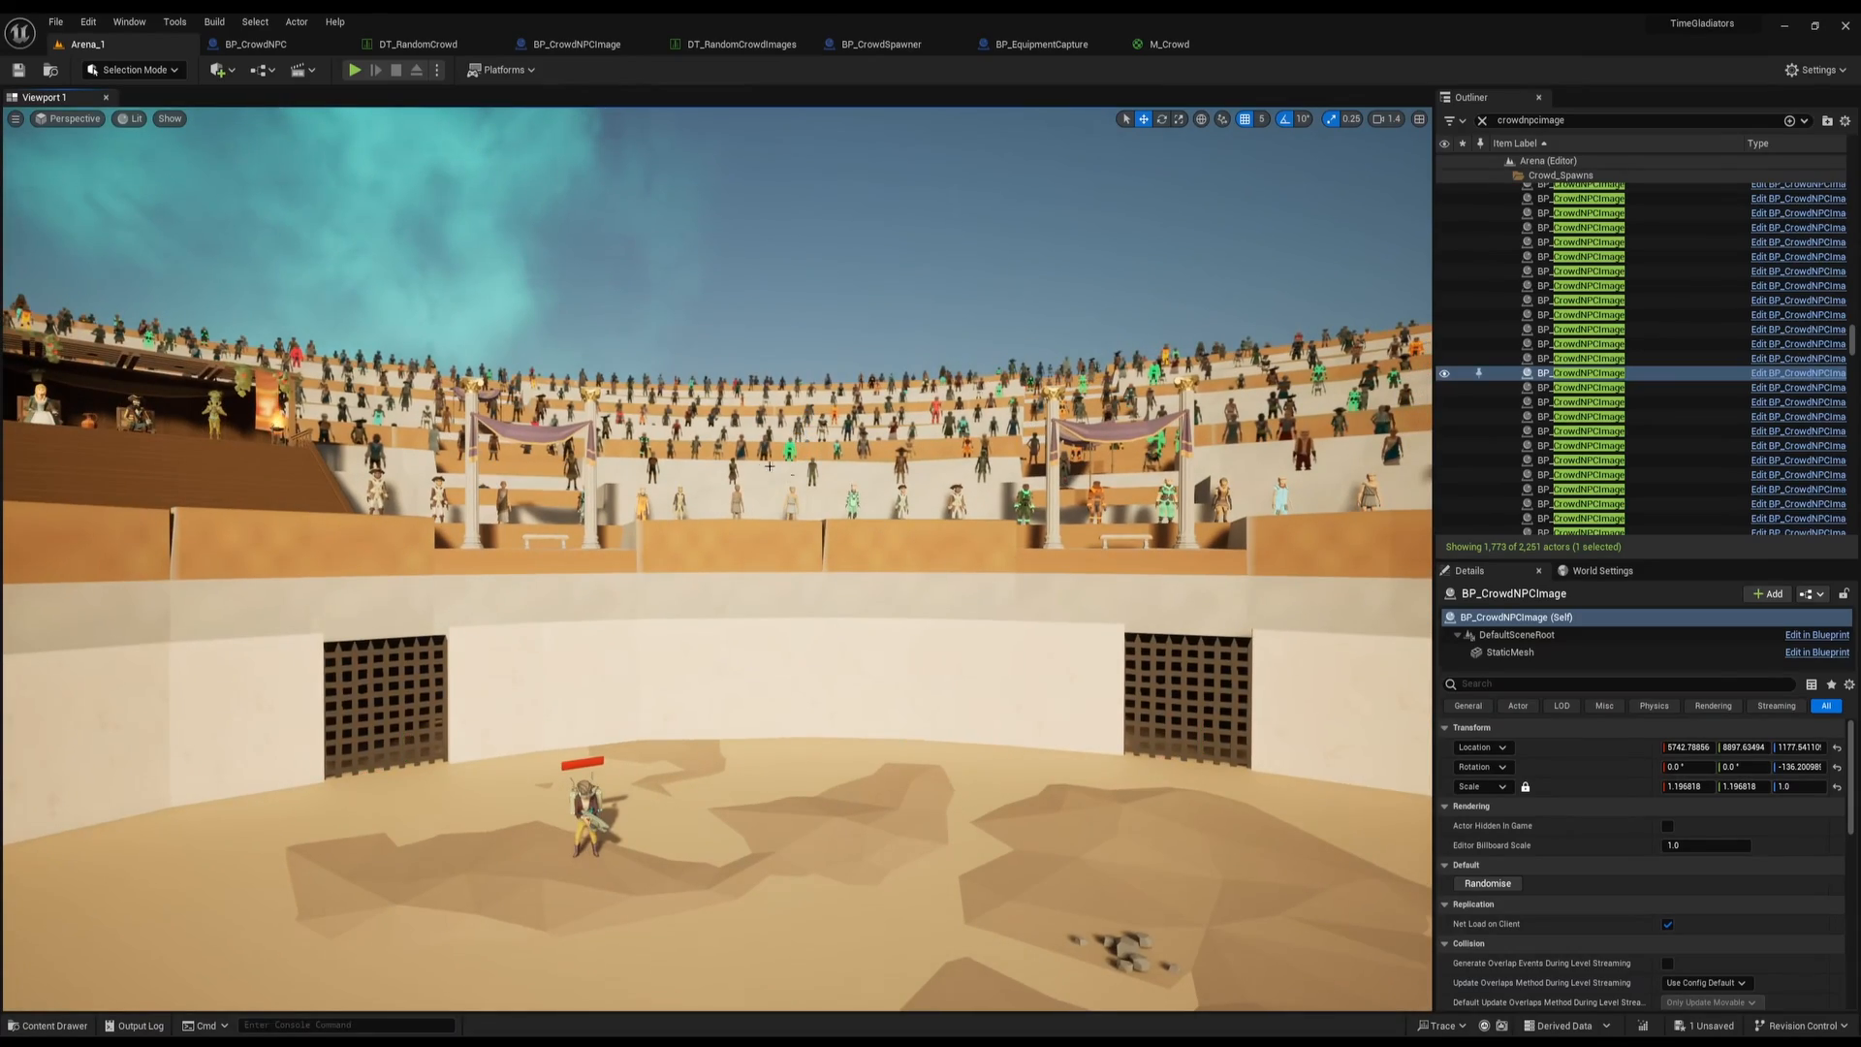
Inspect the crowd images close up in the stands beside the vine-covered wooden booth
{"action": "right_click_drag", "start_coordinate": [745, 781], "coordinate": [799, 780]}
{"action": "key", "text": "s"}
{"action": "key", "text": "w"}
{"action": "key", "text": "w"}
{"action": "scroll", "coordinate": [809, 775], "scroll_direction": "down", "scroll_amount": 2}
{"action": "right_click_drag", "start_coordinate": [391, 782], "coordinate": [373, 809]}
{"action": "key", "text": "s"}
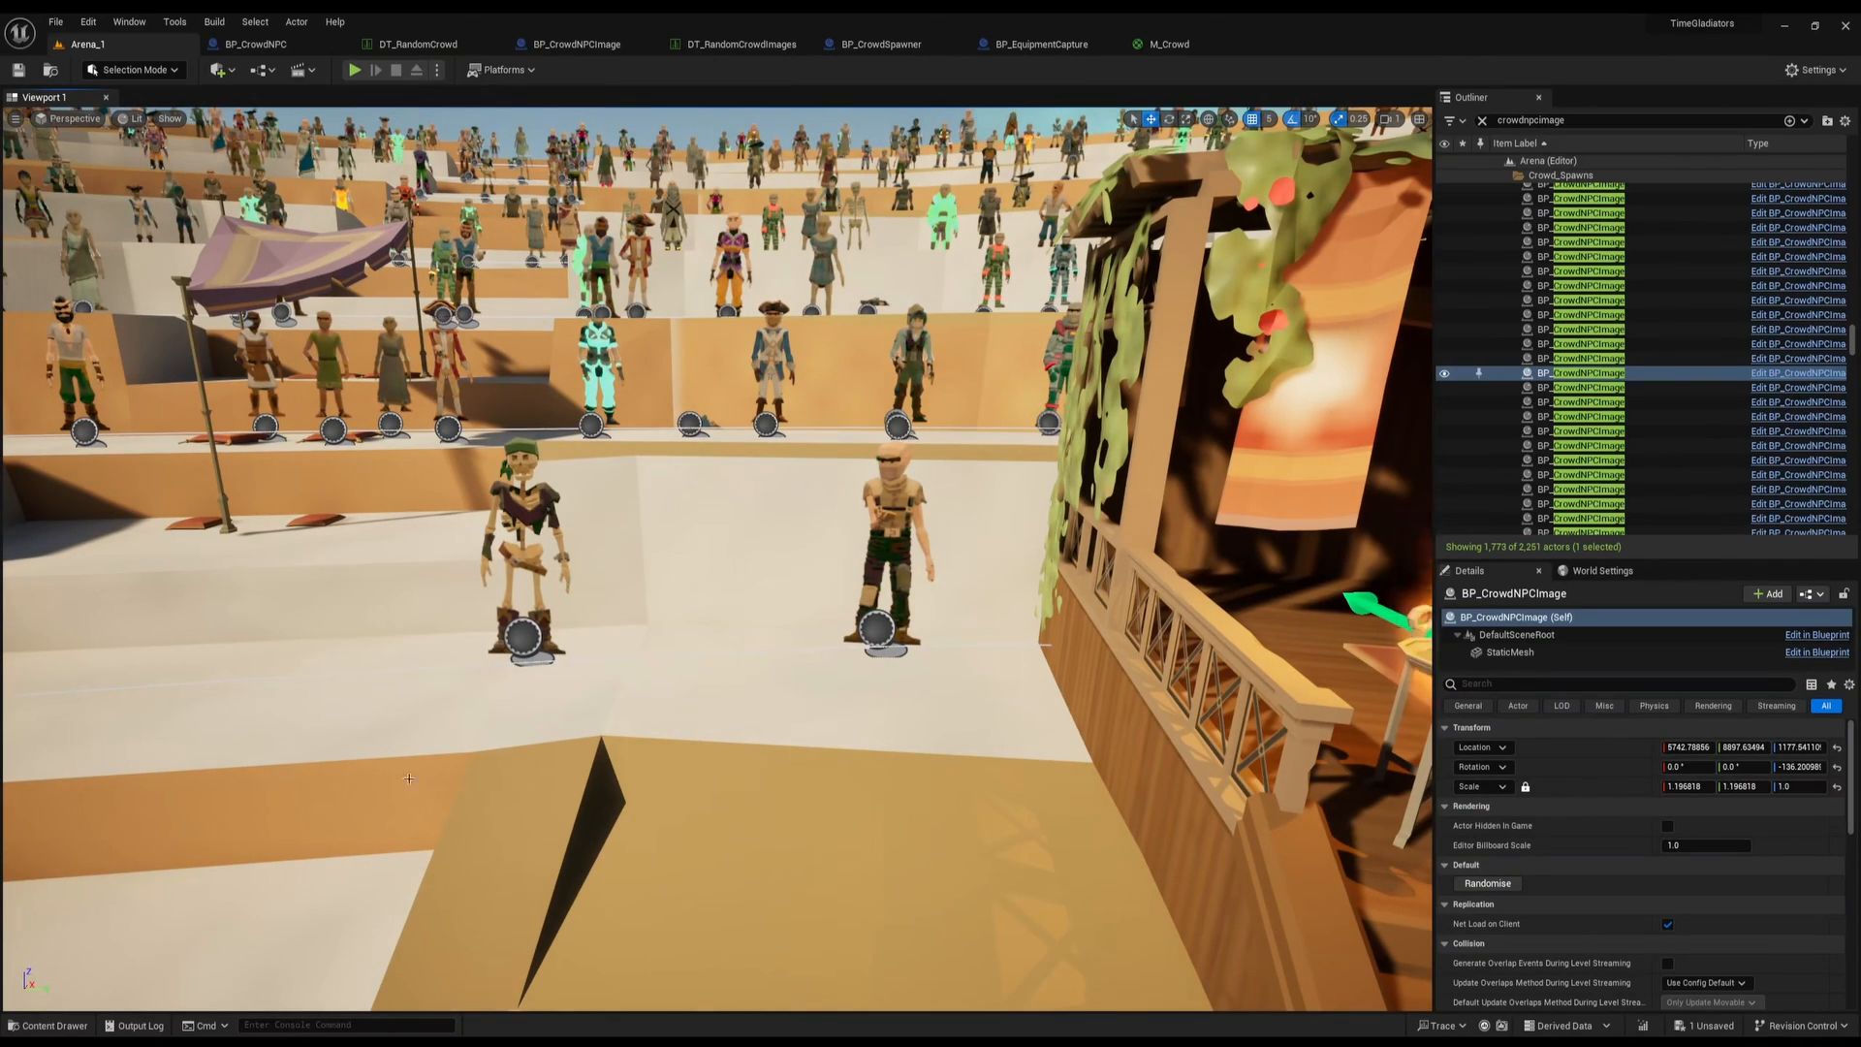
{"action": "key", "text": "s"}
{"action": "mouse_move", "coordinate": [750, 569]}
{"action": "right_mouse_down"}
{"action": "mouse_move", "coordinate": [814, 543]}
{"action": "mouse_move", "coordinate": [805, 577]}
{"action": "mouse_move", "coordinate": [824, 579]}
{"action": "mouse_move", "coordinate": [754, 571]}
{"action": "right_mouse_up"}
{"action": "key", "text": "w"}
{"action": "key", "text": "s"}
In BP_EquipmentCapture, insert a Delay node between Render Target Create Static Texture Editor Only and Start Process
{"action": "left_click", "coordinate": [1011, 41]}
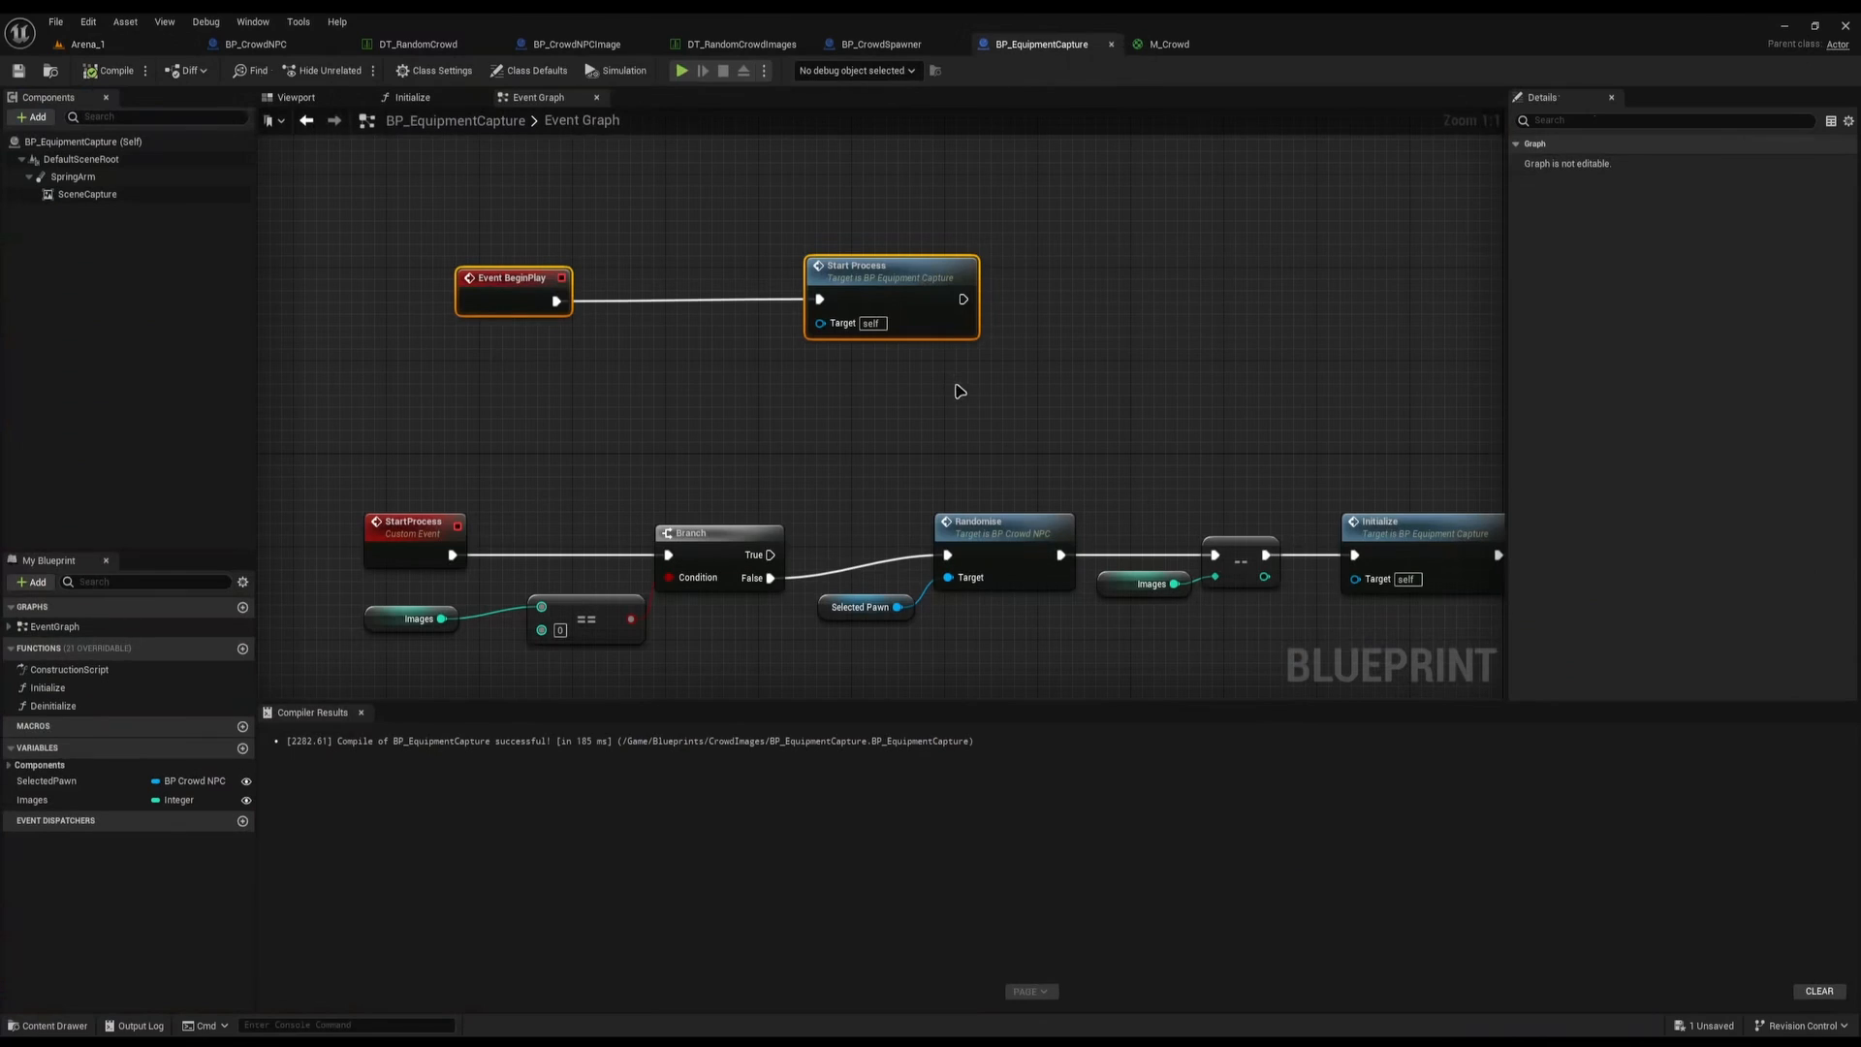
{"action": "right_click_drag", "start_coordinate": [1046, 446], "coordinate": [282, 339]}
{"action": "right_click_drag", "start_coordinate": [1434, 310], "coordinate": [1083, 207]}
{"action": "left_click_drag", "start_coordinate": [839, 236], "coordinate": [1156, 453]}
{"action": "right_click_drag", "start_coordinate": [1007, 491], "coordinate": [1038, 479]}
{"action": "left_click", "coordinate": [1042, 478]}
{"action": "right_click_drag", "start_coordinate": [802, 450], "coordinate": [897, 473]}
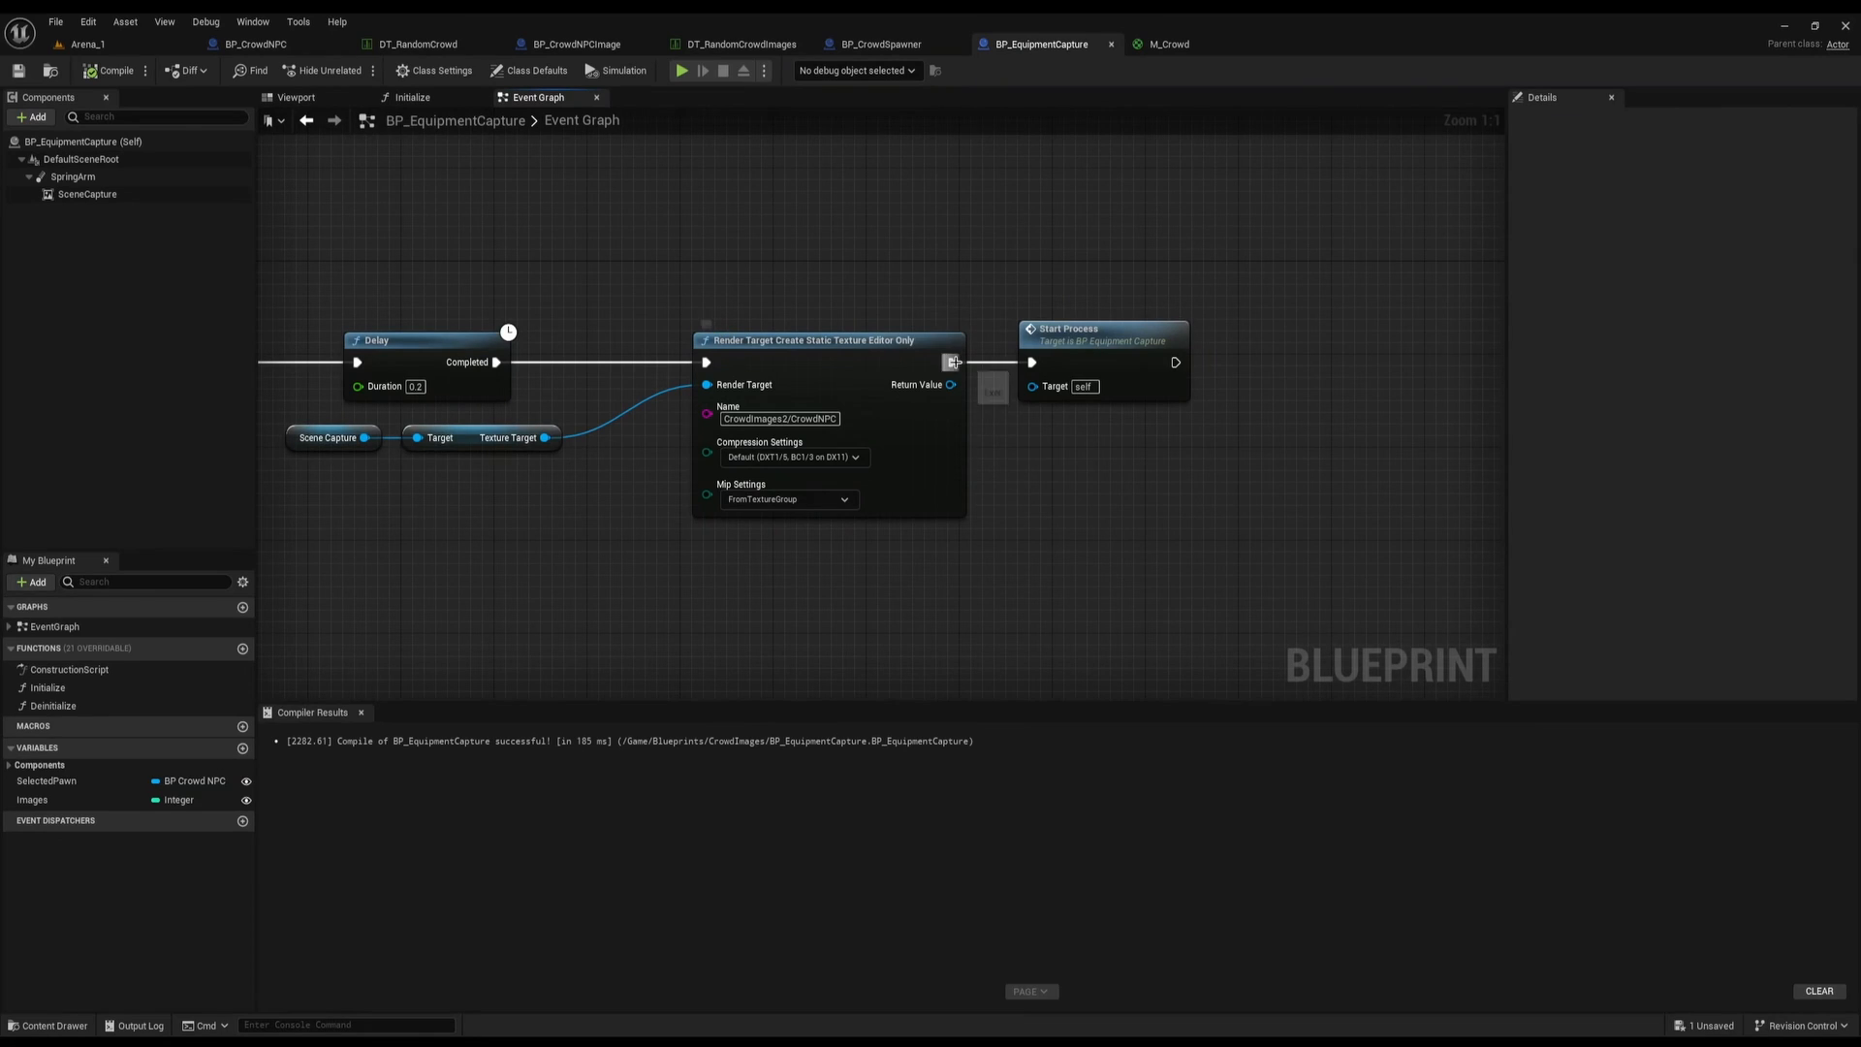
{"action": "left_click_drag", "start_coordinate": [953, 362], "coordinate": [1064, 473]}
{"action": "type", "text": "del"}
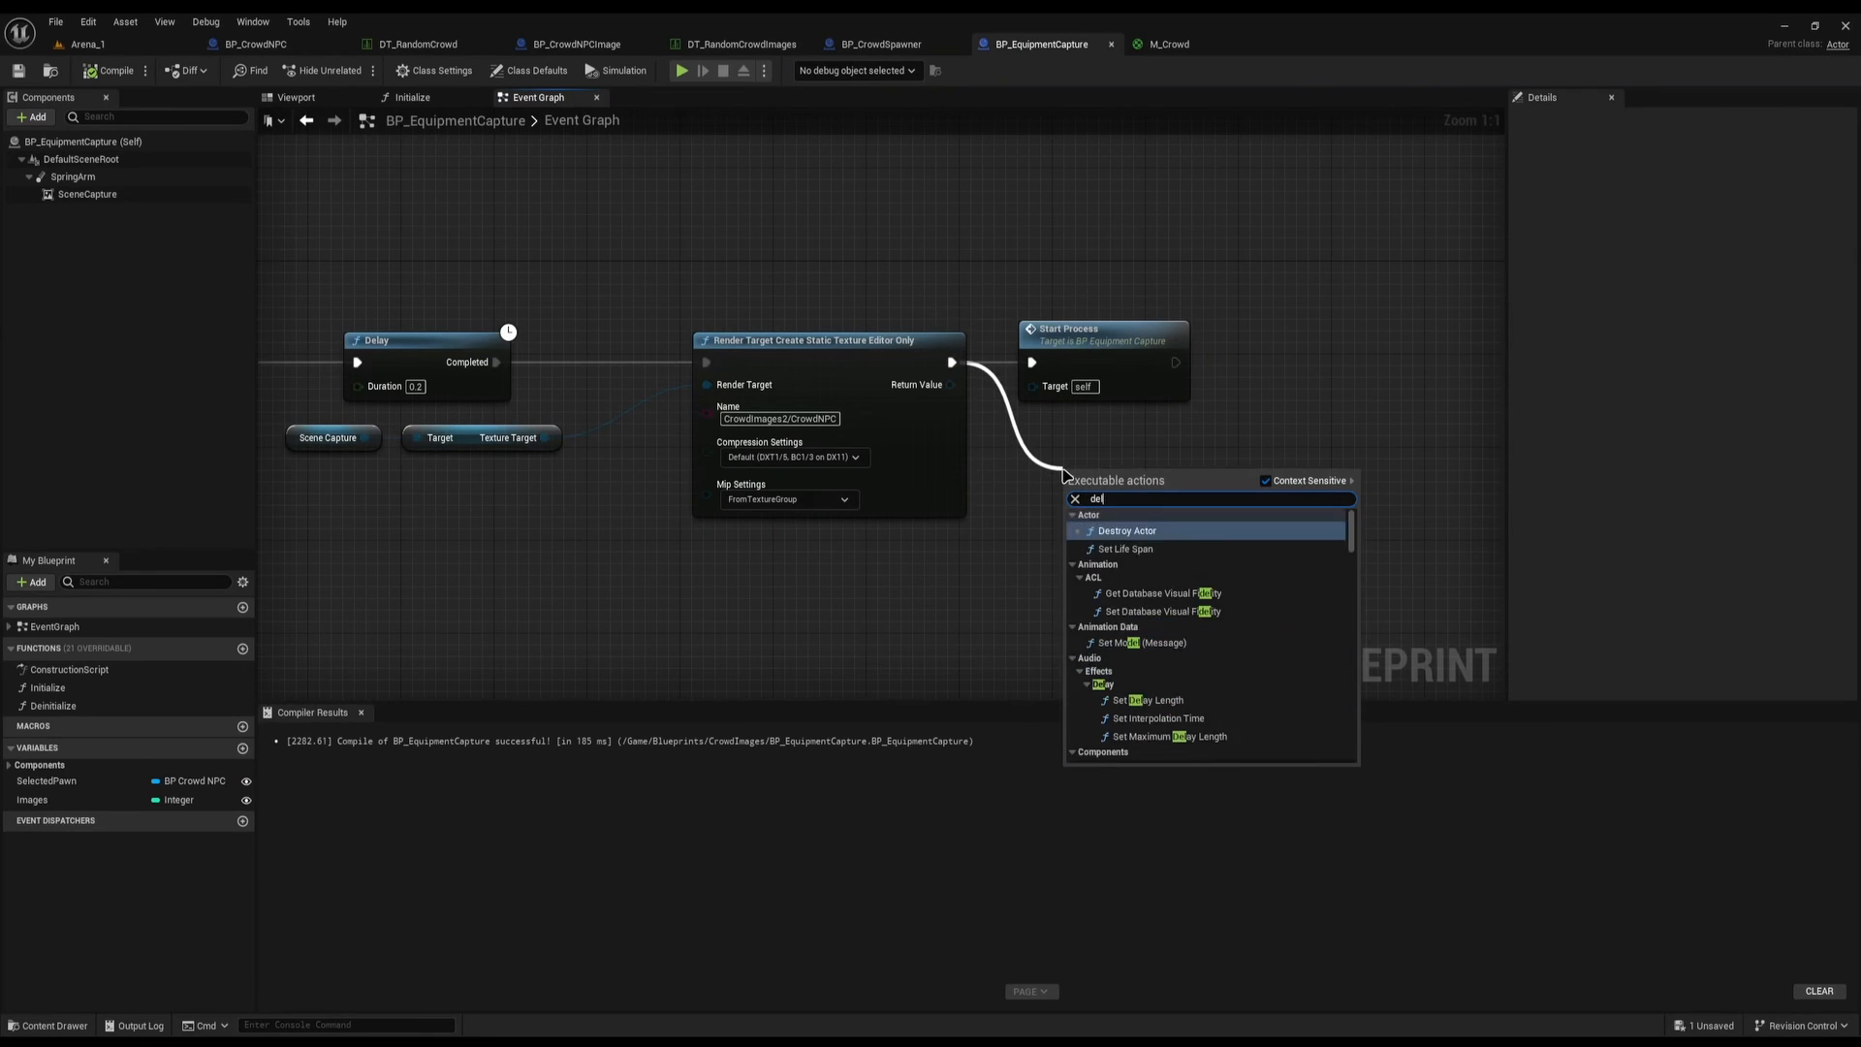
{"action": "type", "text": "ay"}
{"action": "left_click", "coordinate": [1162, 544]}
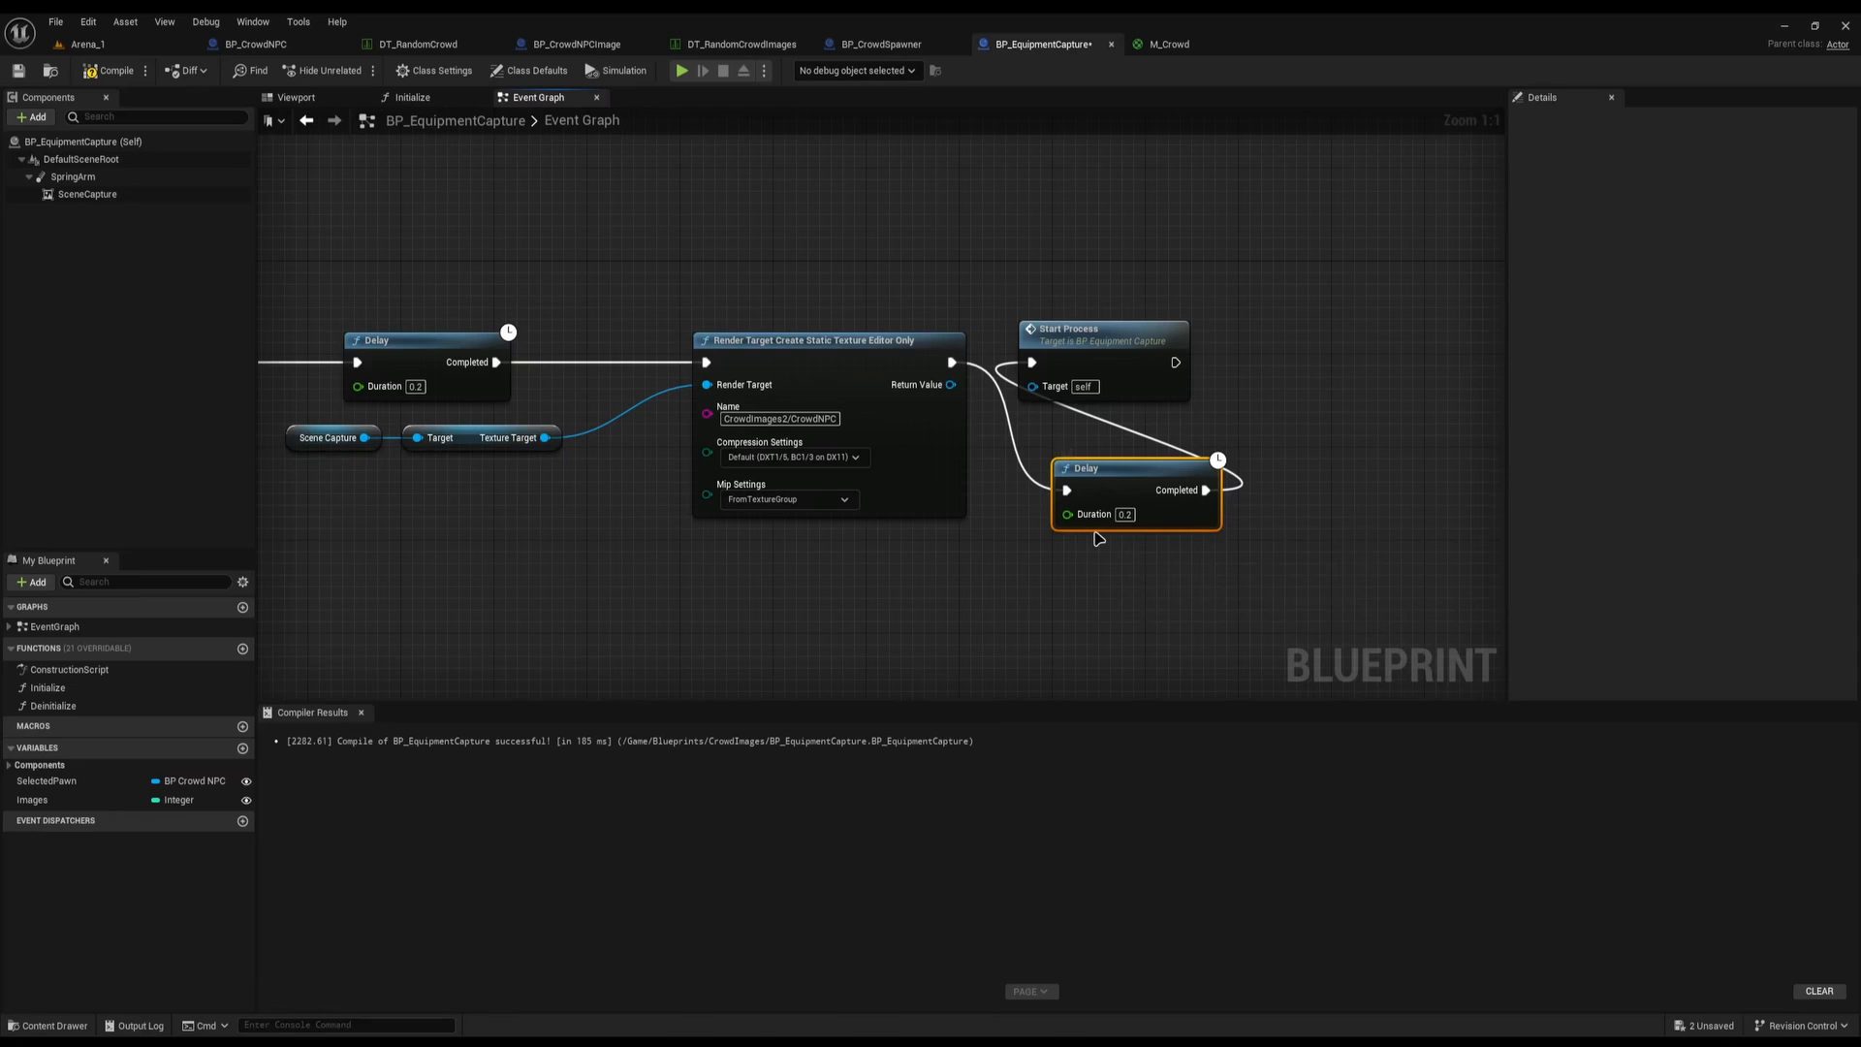
Switch to the system calculator, compute 1÷15, copy the result, and close the calculator
{"action": "key", "text": "super"}
{"action": "type", "text": "calcu"}
{"action": "key", "text": "Return"}
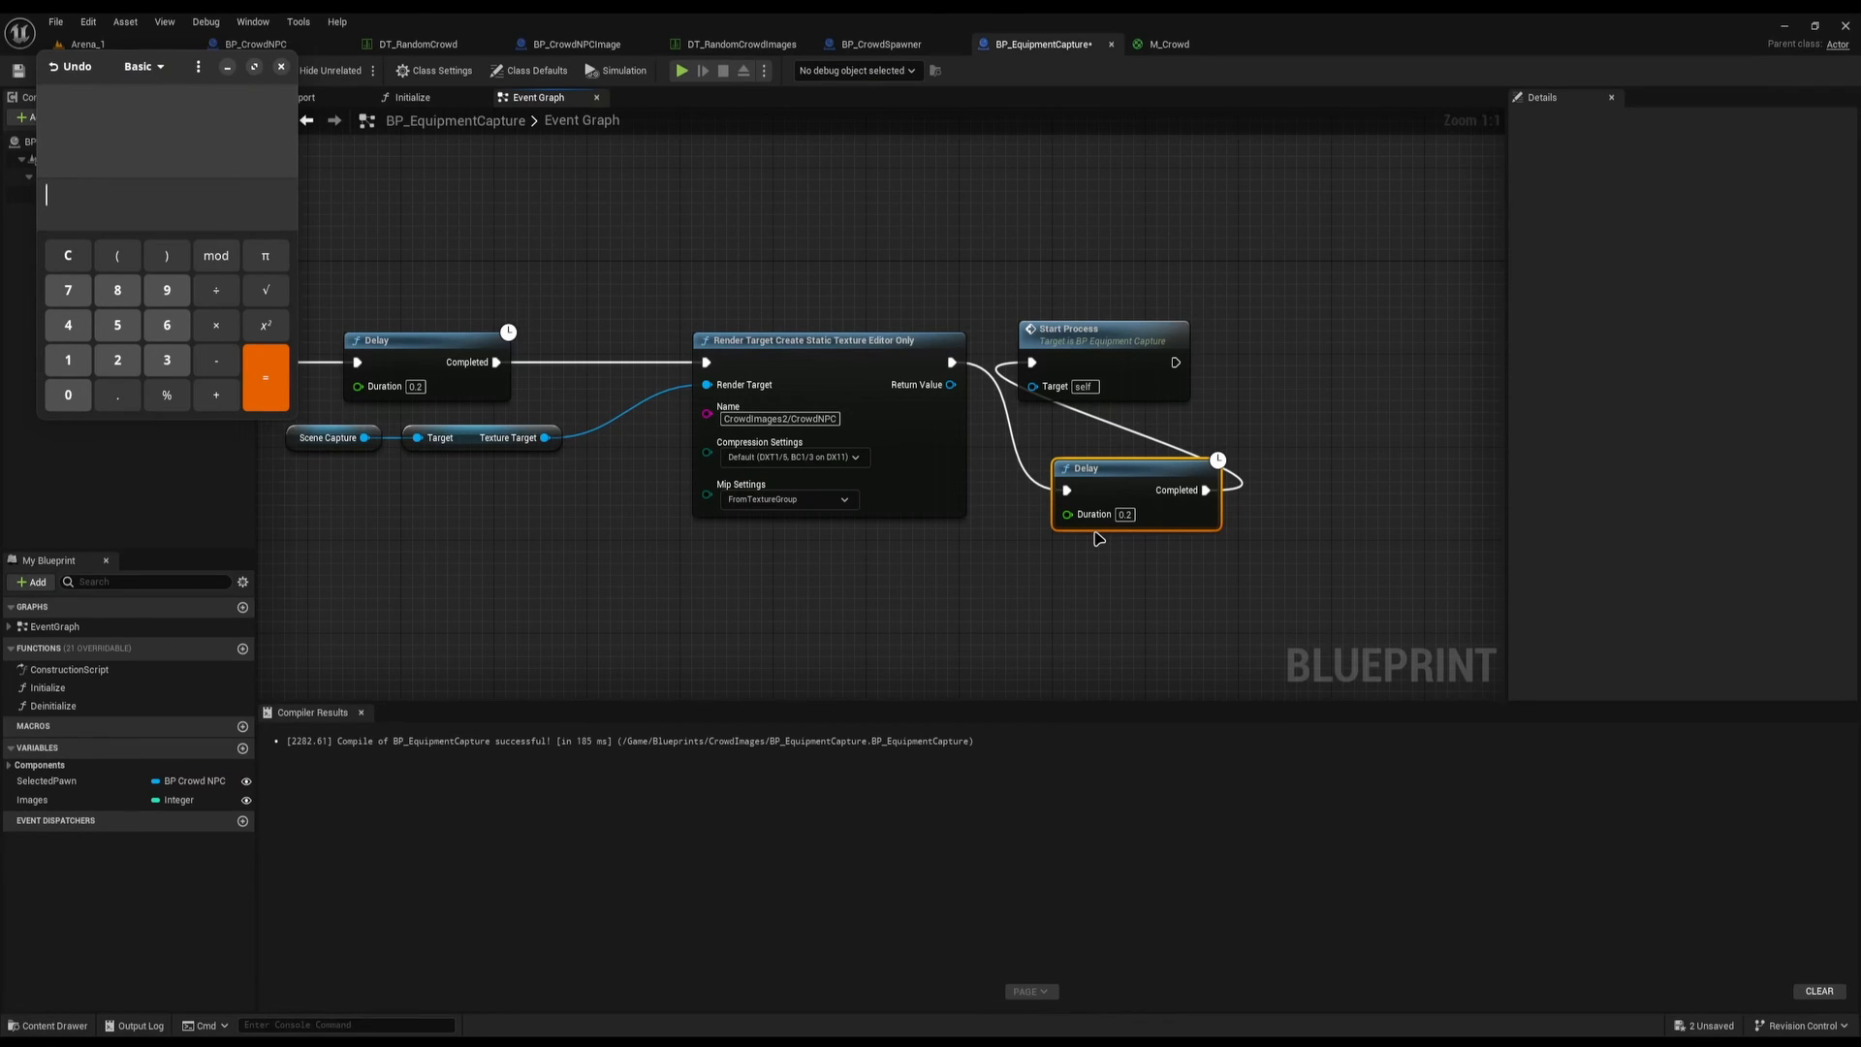
{"action": "key", "text": "alt+Tab"}
{"action": "key", "text": "alt+Tab"}
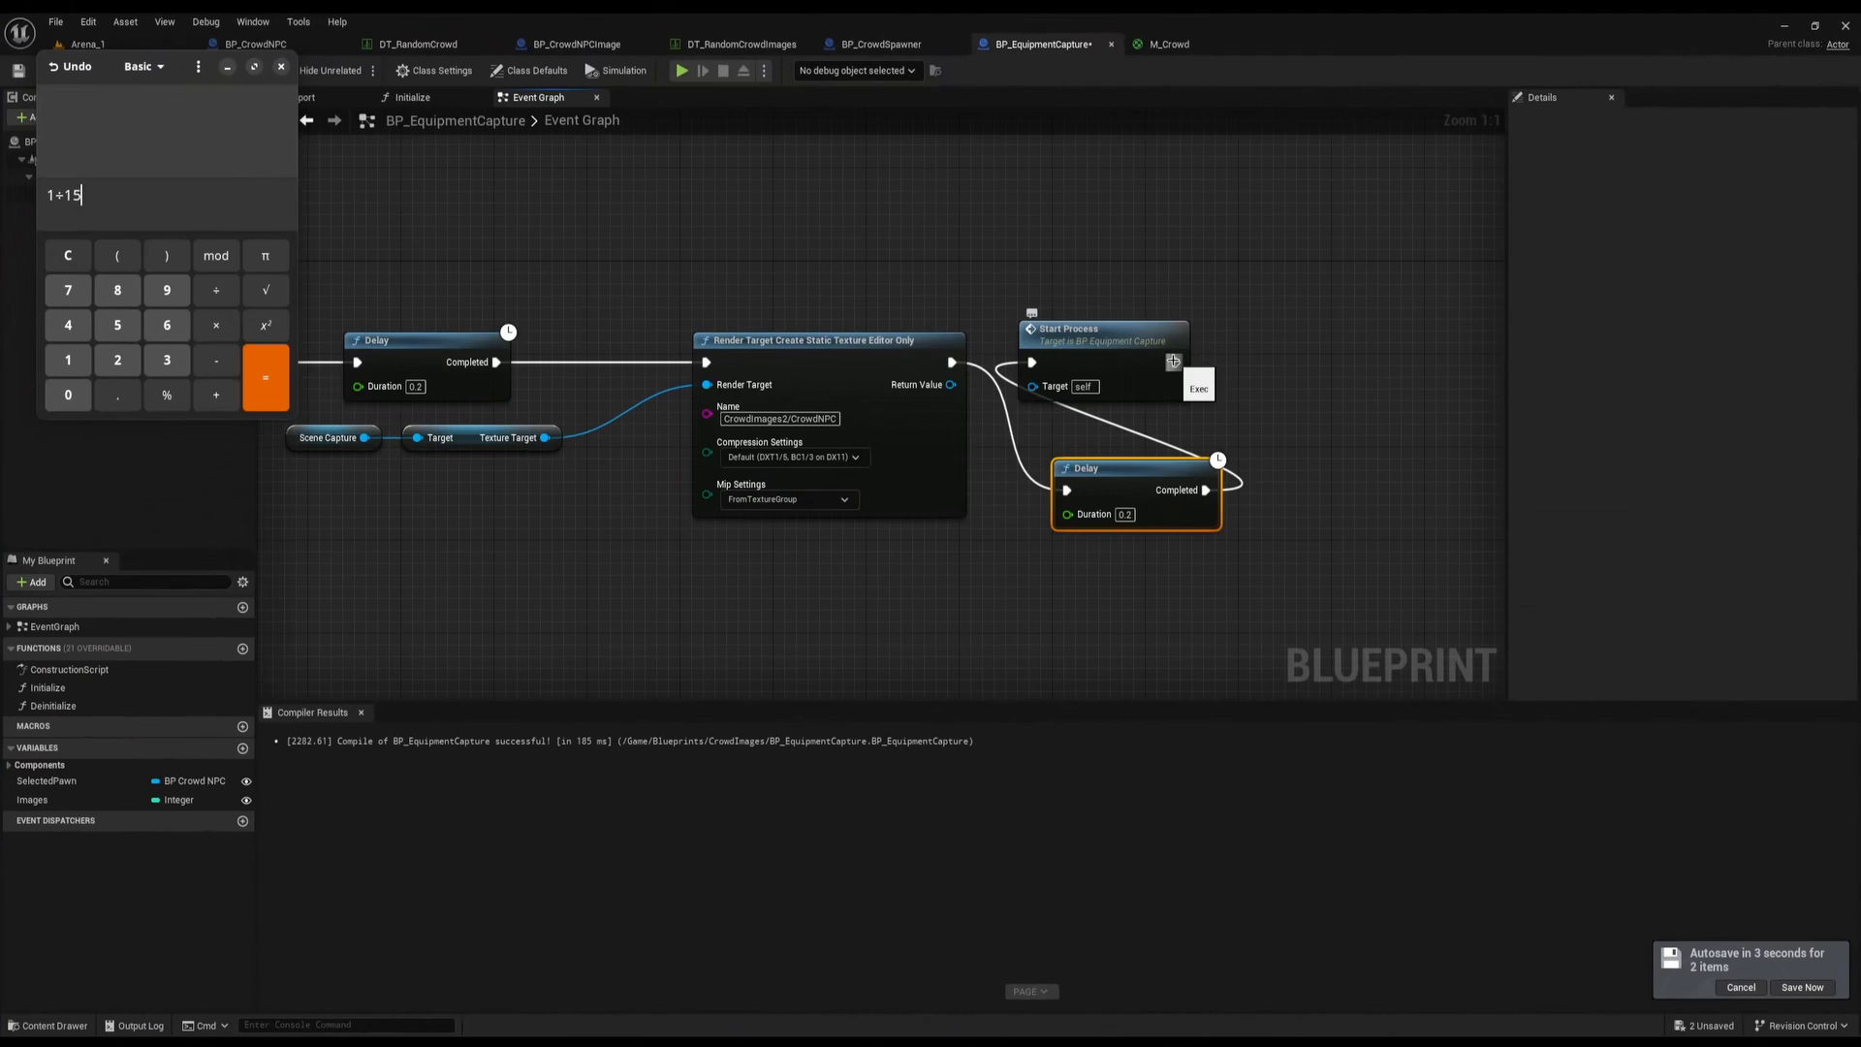
{"action": "key", "text": "Return"}
{"action": "left_click_drag", "start_coordinate": [210, 197], "coordinate": [31, 195]}
{"action": "key", "text": "ctrl+c"}
{"action": "left_click", "coordinate": [278, 70]}
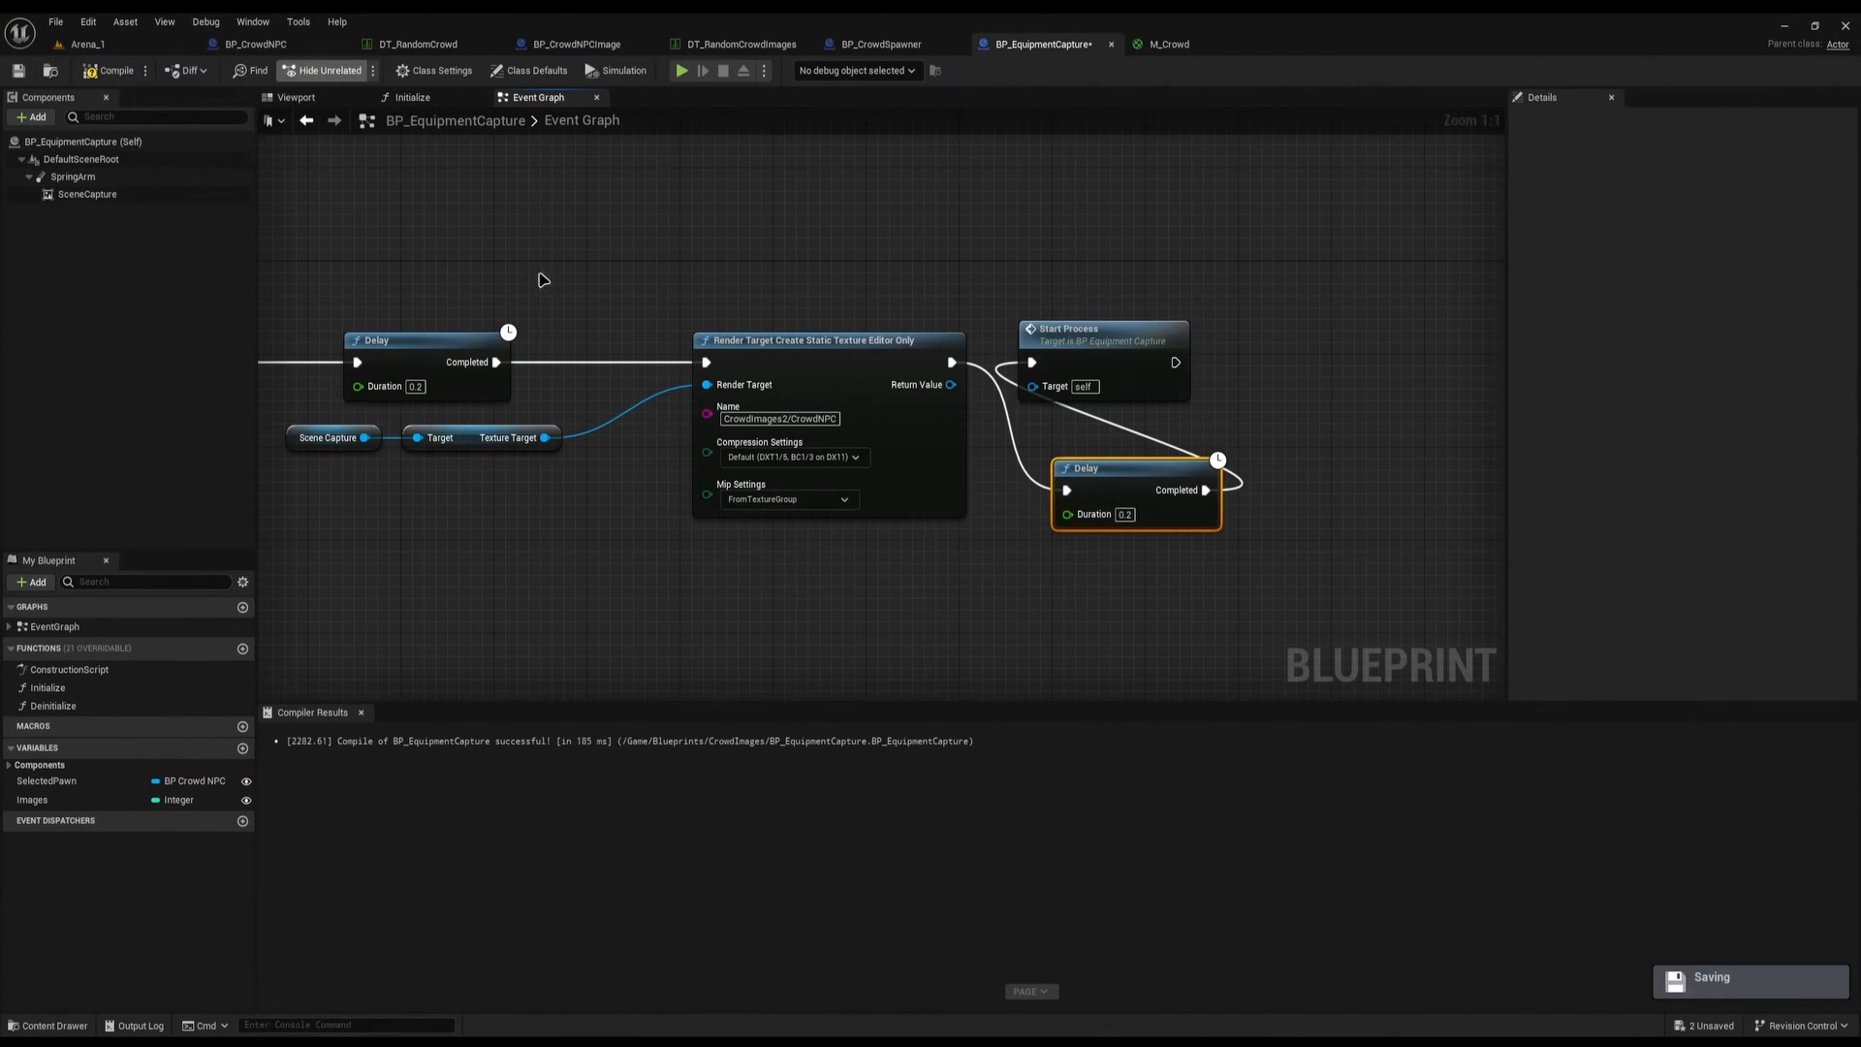
Set the new Delay node's duration to 0.066667 and check the node chain leading to Start Process
{"action": "left_click", "coordinate": [1127, 515]}
{"action": "key", "text": "ctrl+v"}
{"action": "key", "text": "Return"}
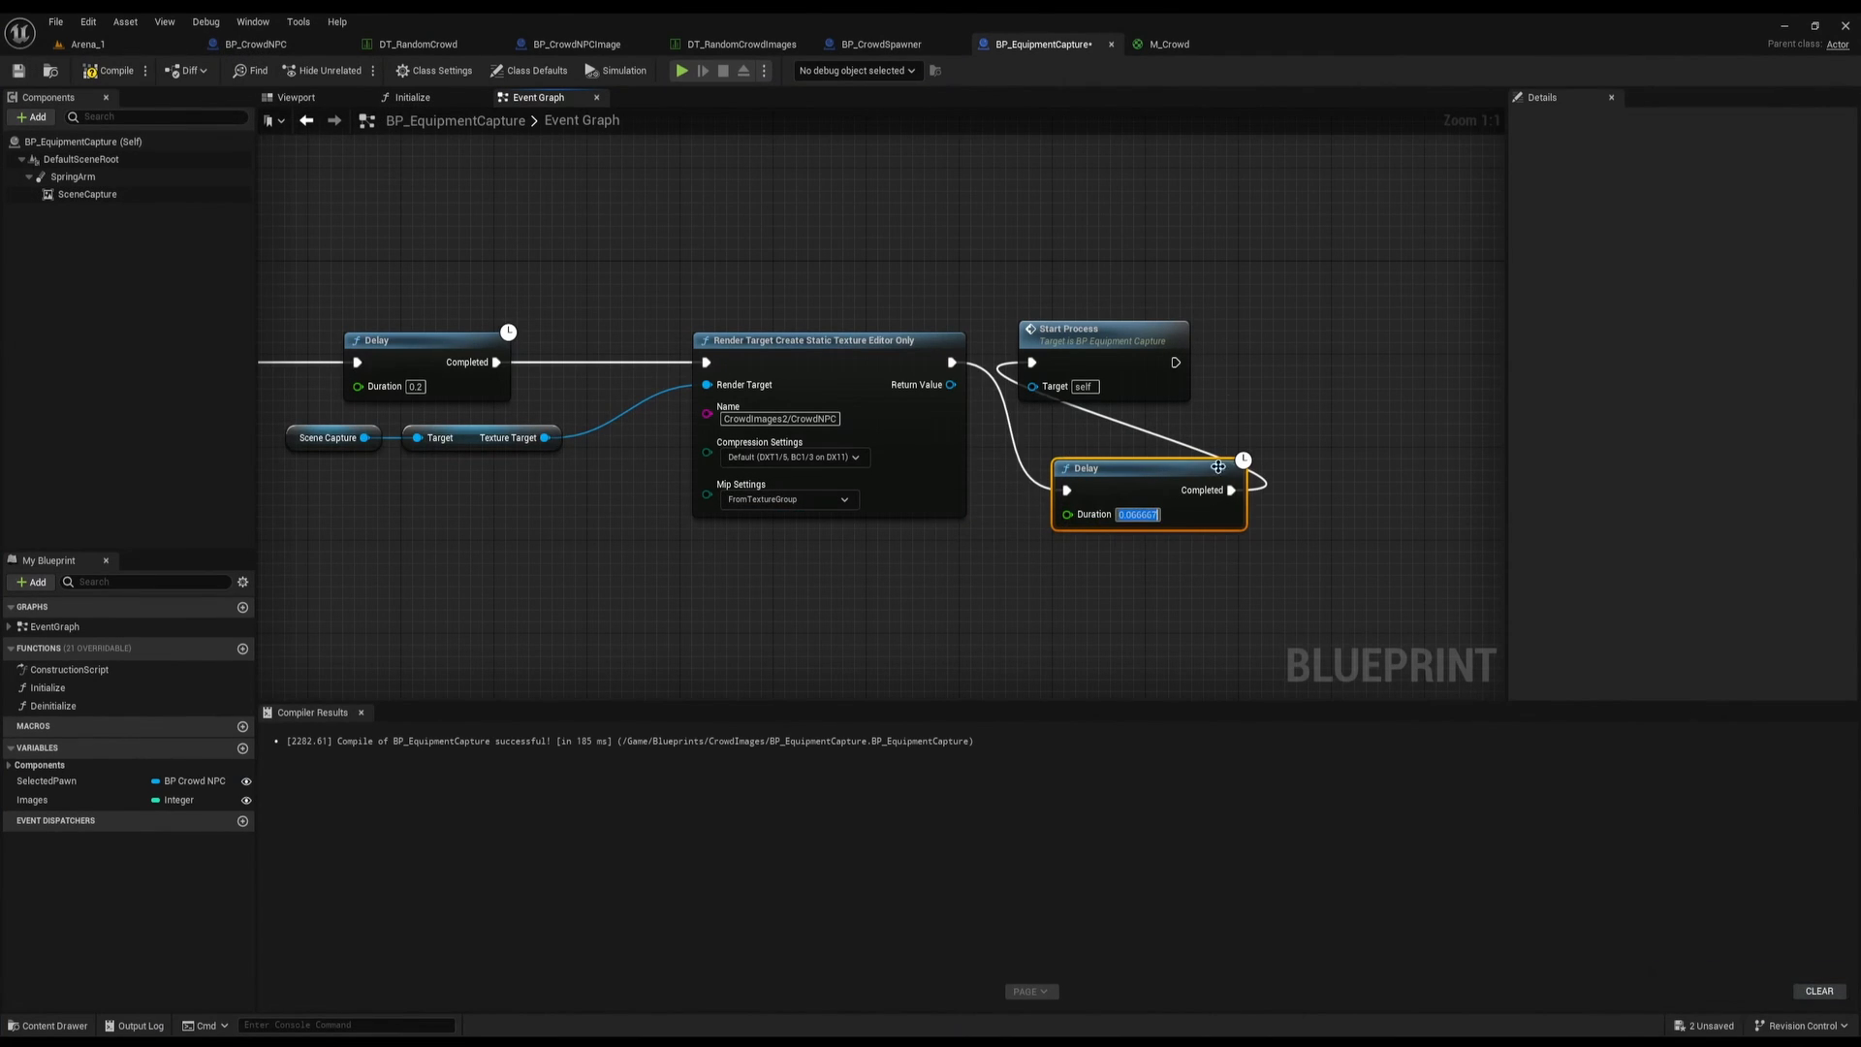
{"action": "right_click_drag", "start_coordinate": [1144, 321], "coordinate": [1009, 318]}
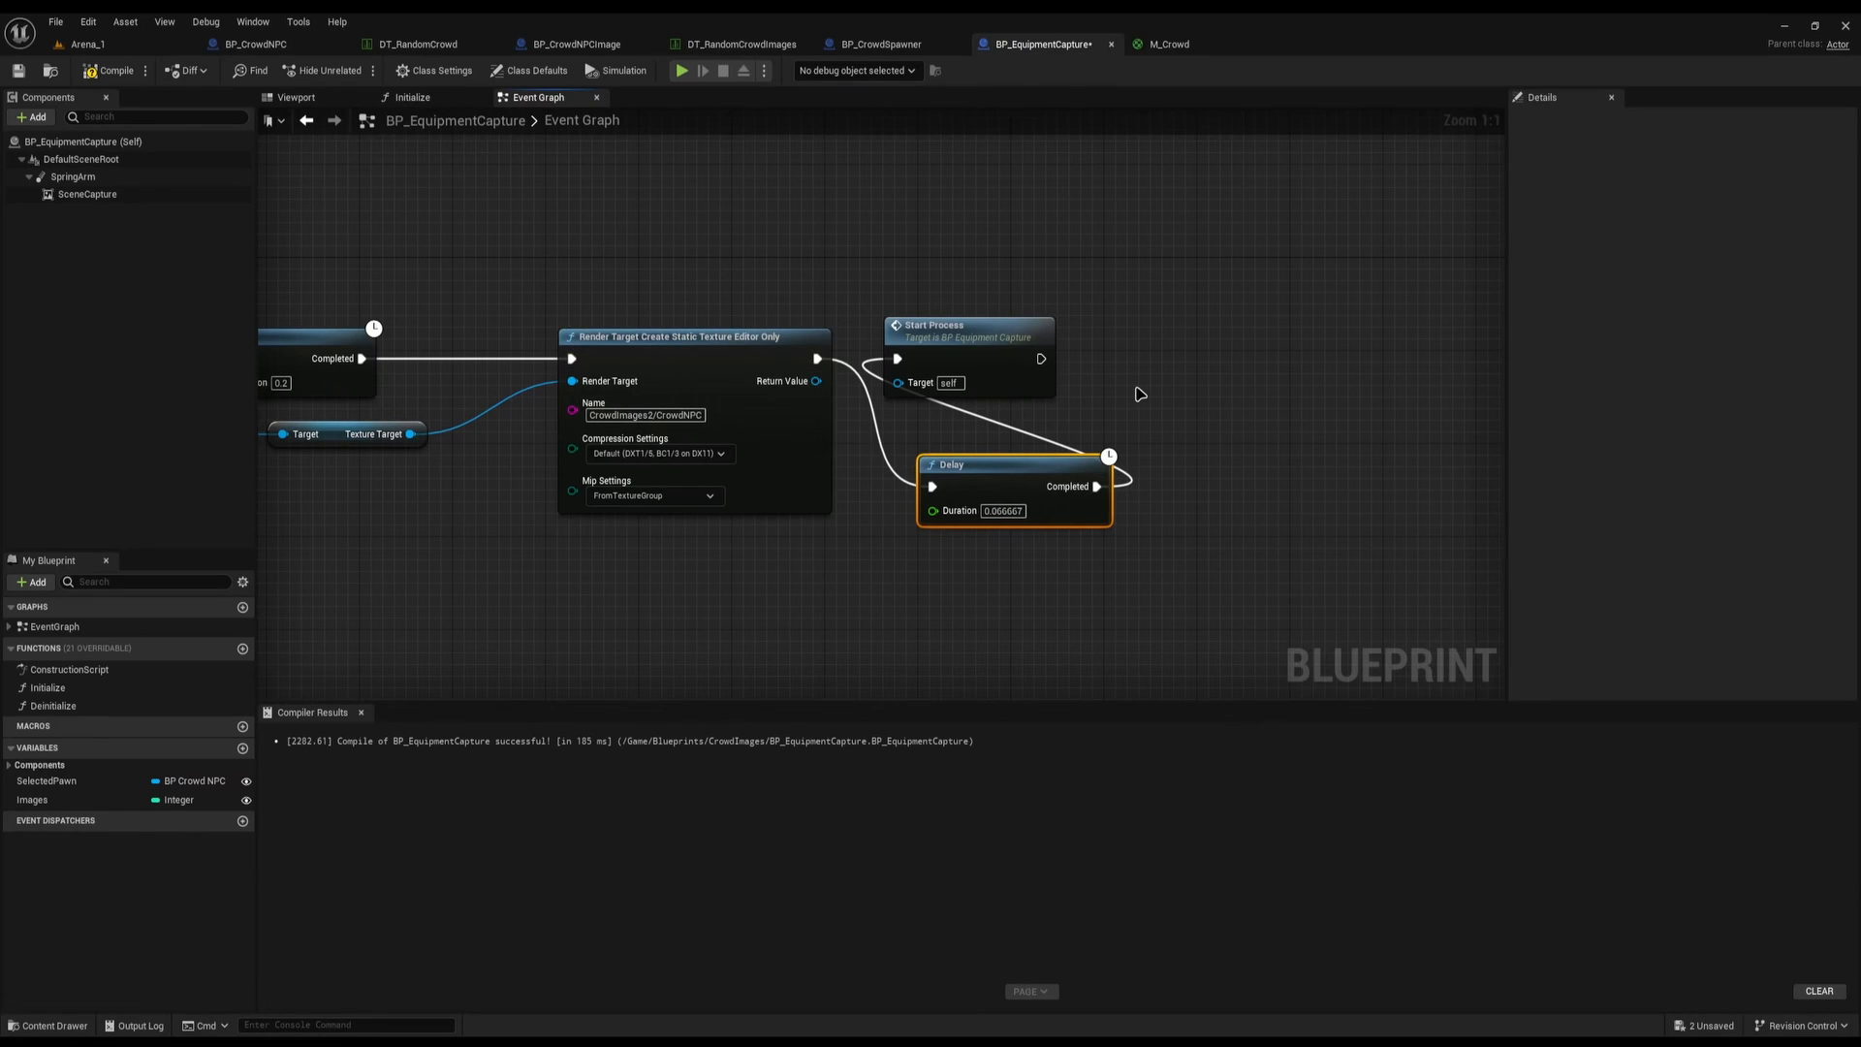
{"action": "right_click_drag", "start_coordinate": [1139, 395], "coordinate": [1292, 441]}
{"action": "mouse_move", "coordinate": [644, 278]}
{"action": "left_mouse_down"}
{"action": "mouse_move", "coordinate": [989, 653]}
{"action": "mouse_move", "coordinate": [959, 635]}
{"action": "left_mouse_up"}
{"action": "left_click", "coordinate": [1147, 536]}
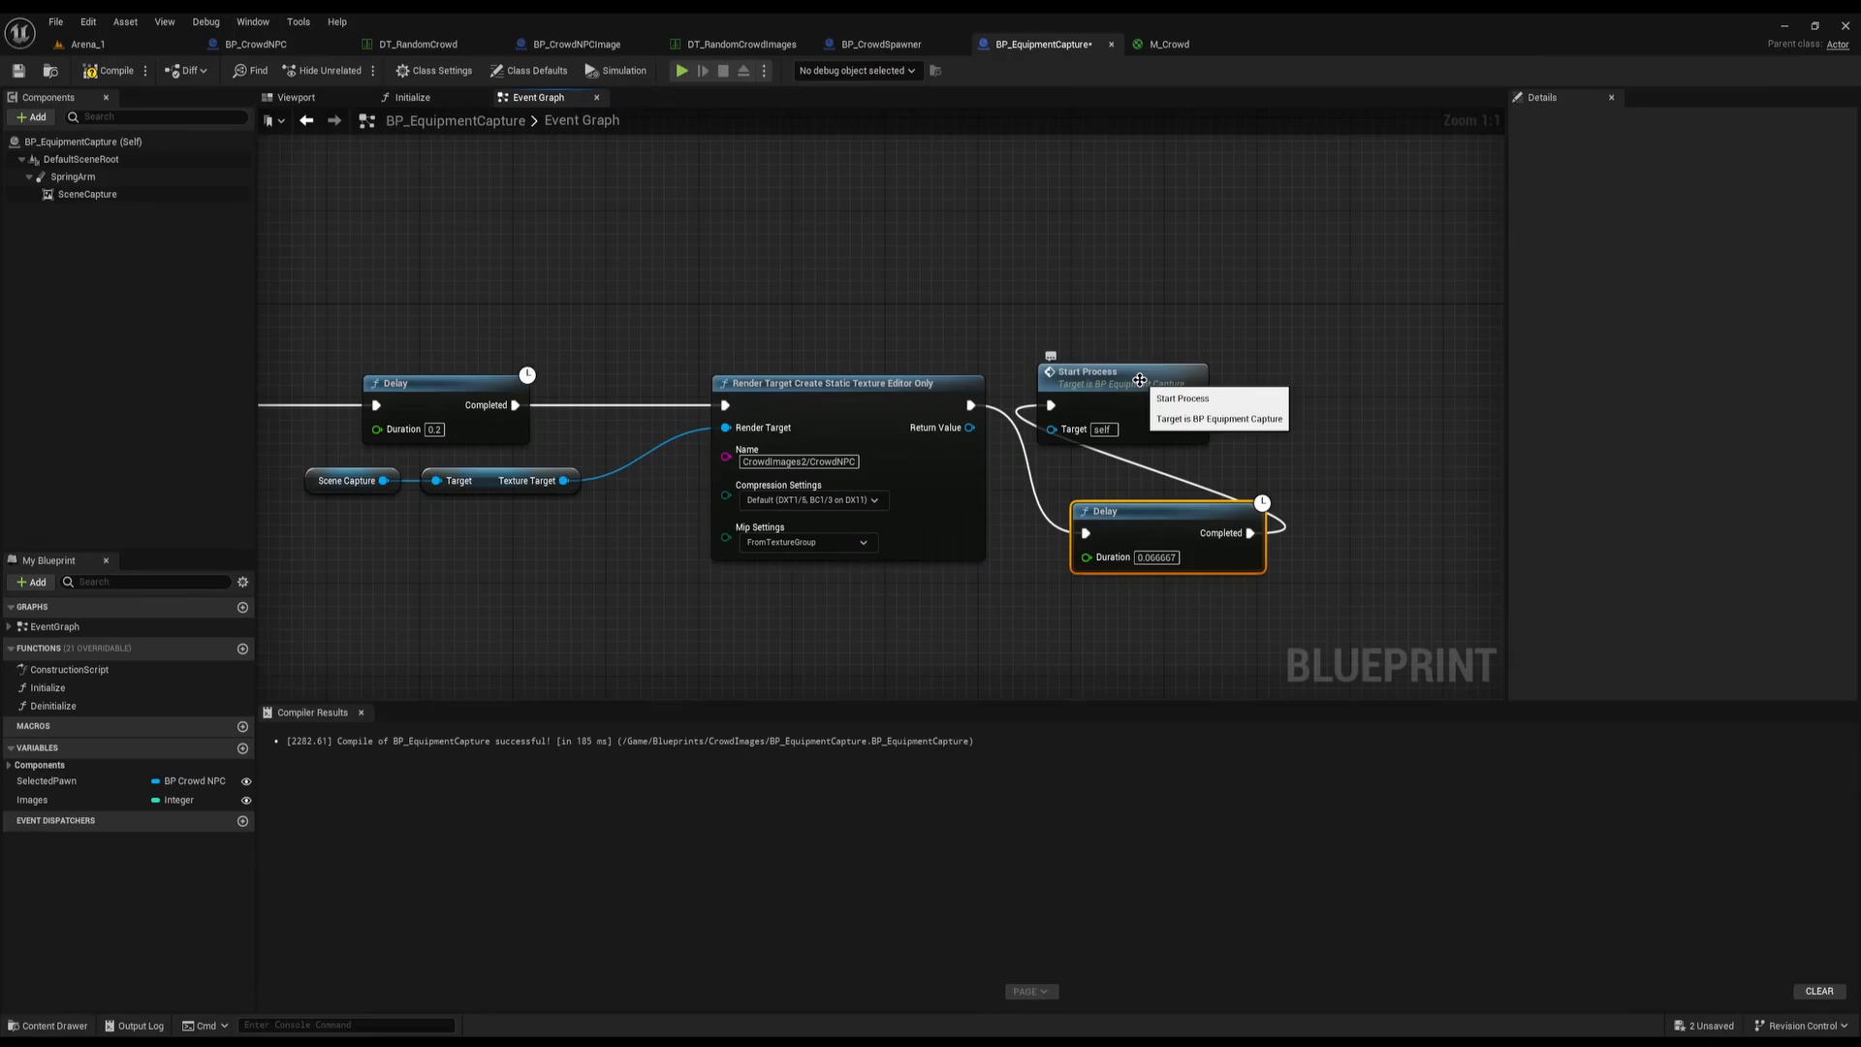
In Arena_1, move close to the front row and select the robed BP_CrowdNPC character
{"action": "left_click", "coordinate": [87, 44]}
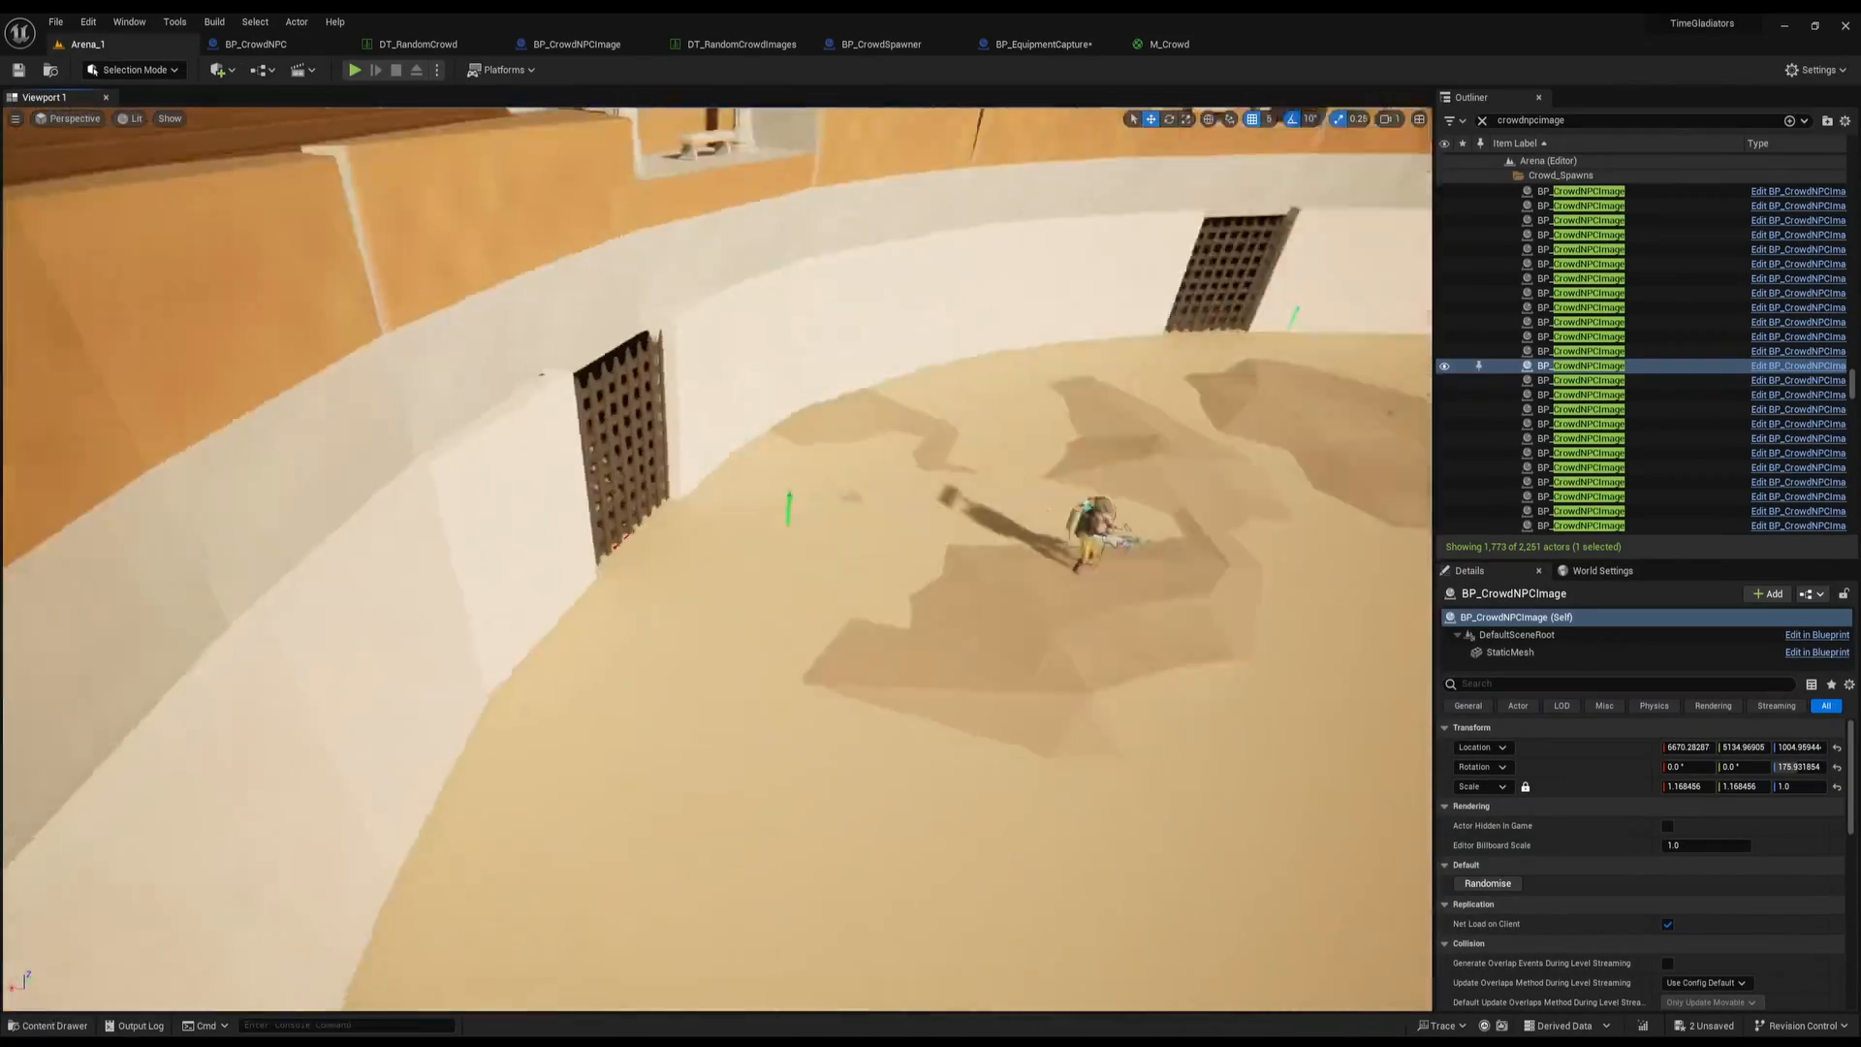
{"action": "mouse_move", "coordinate": [718, 559]}
{"action": "right_mouse_down"}
{"action": "mouse_move", "coordinate": [776, 523]}
{"action": "mouse_move", "coordinate": [678, 504]}
{"action": "mouse_move", "coordinate": [717, 485]}
{"action": "mouse_move", "coordinate": [717, 543]}
{"action": "mouse_move", "coordinate": [724, 523]}
{"action": "right_mouse_up"}
{"action": "scroll", "coordinate": [717, 543], "scroll_direction": "down", "scroll_amount": 2}
{"action": "left_click", "coordinate": [724, 523]}
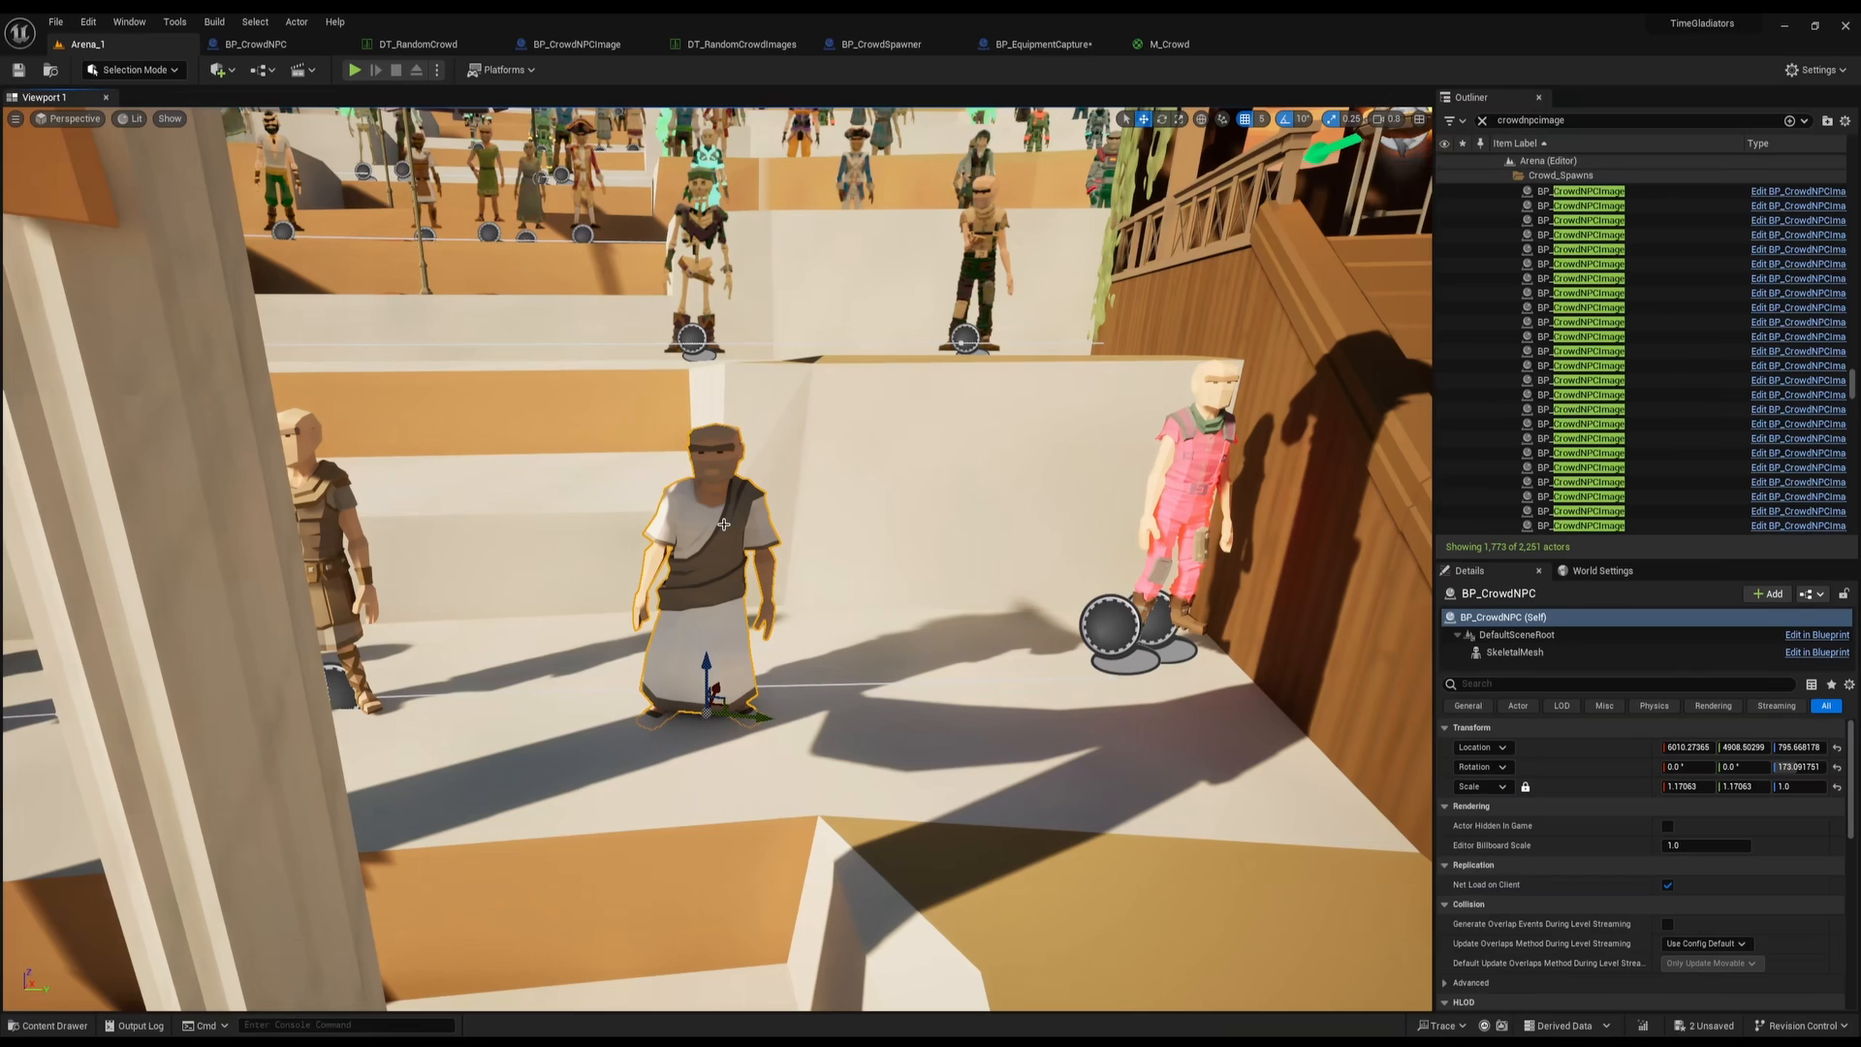
Select the textures CrowdNPC through CrowdNPC8 in CrowdImages2 and view their available Sprite Actions
{"action": "key", "text": "ctrl+space"}
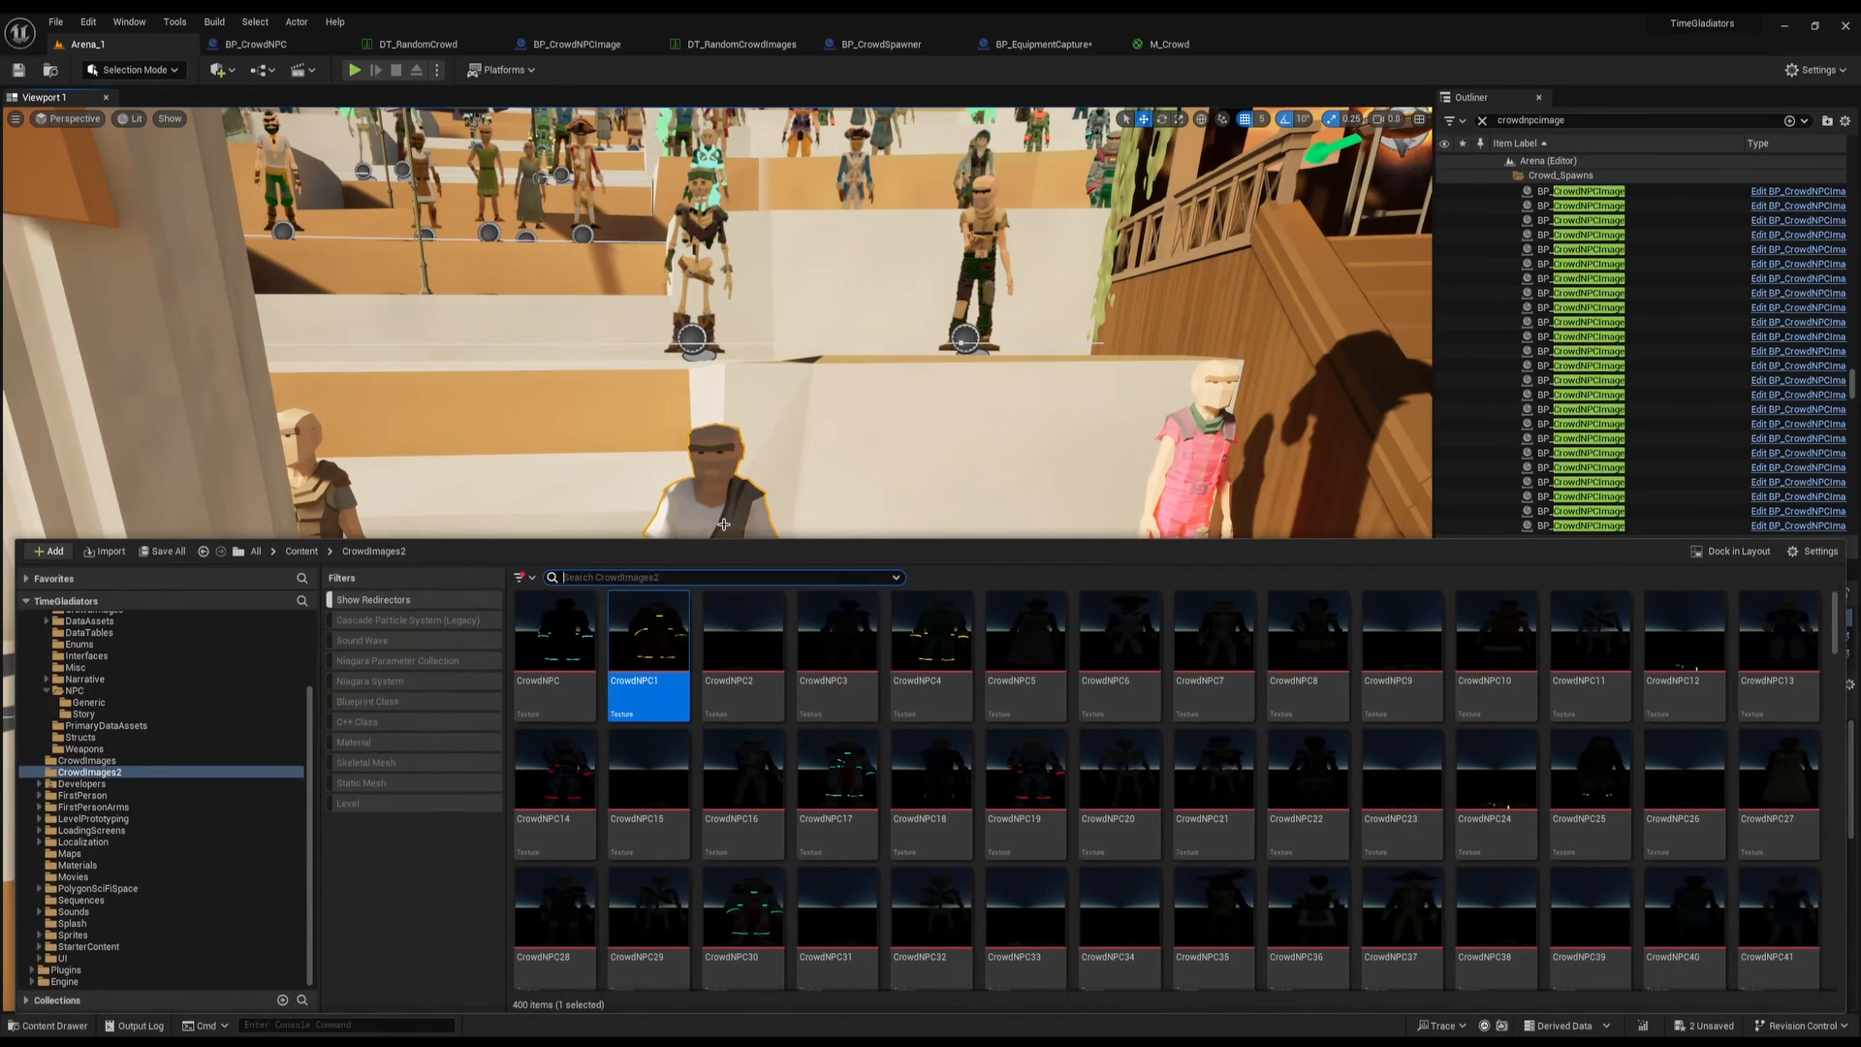
{"action": "left_click", "coordinate": [567, 652]}
{"action": "left_click", "coordinate": [1251, 665], "text": "shift"}
{"action": "left_click", "coordinate": [1280, 663], "text": "shift"}
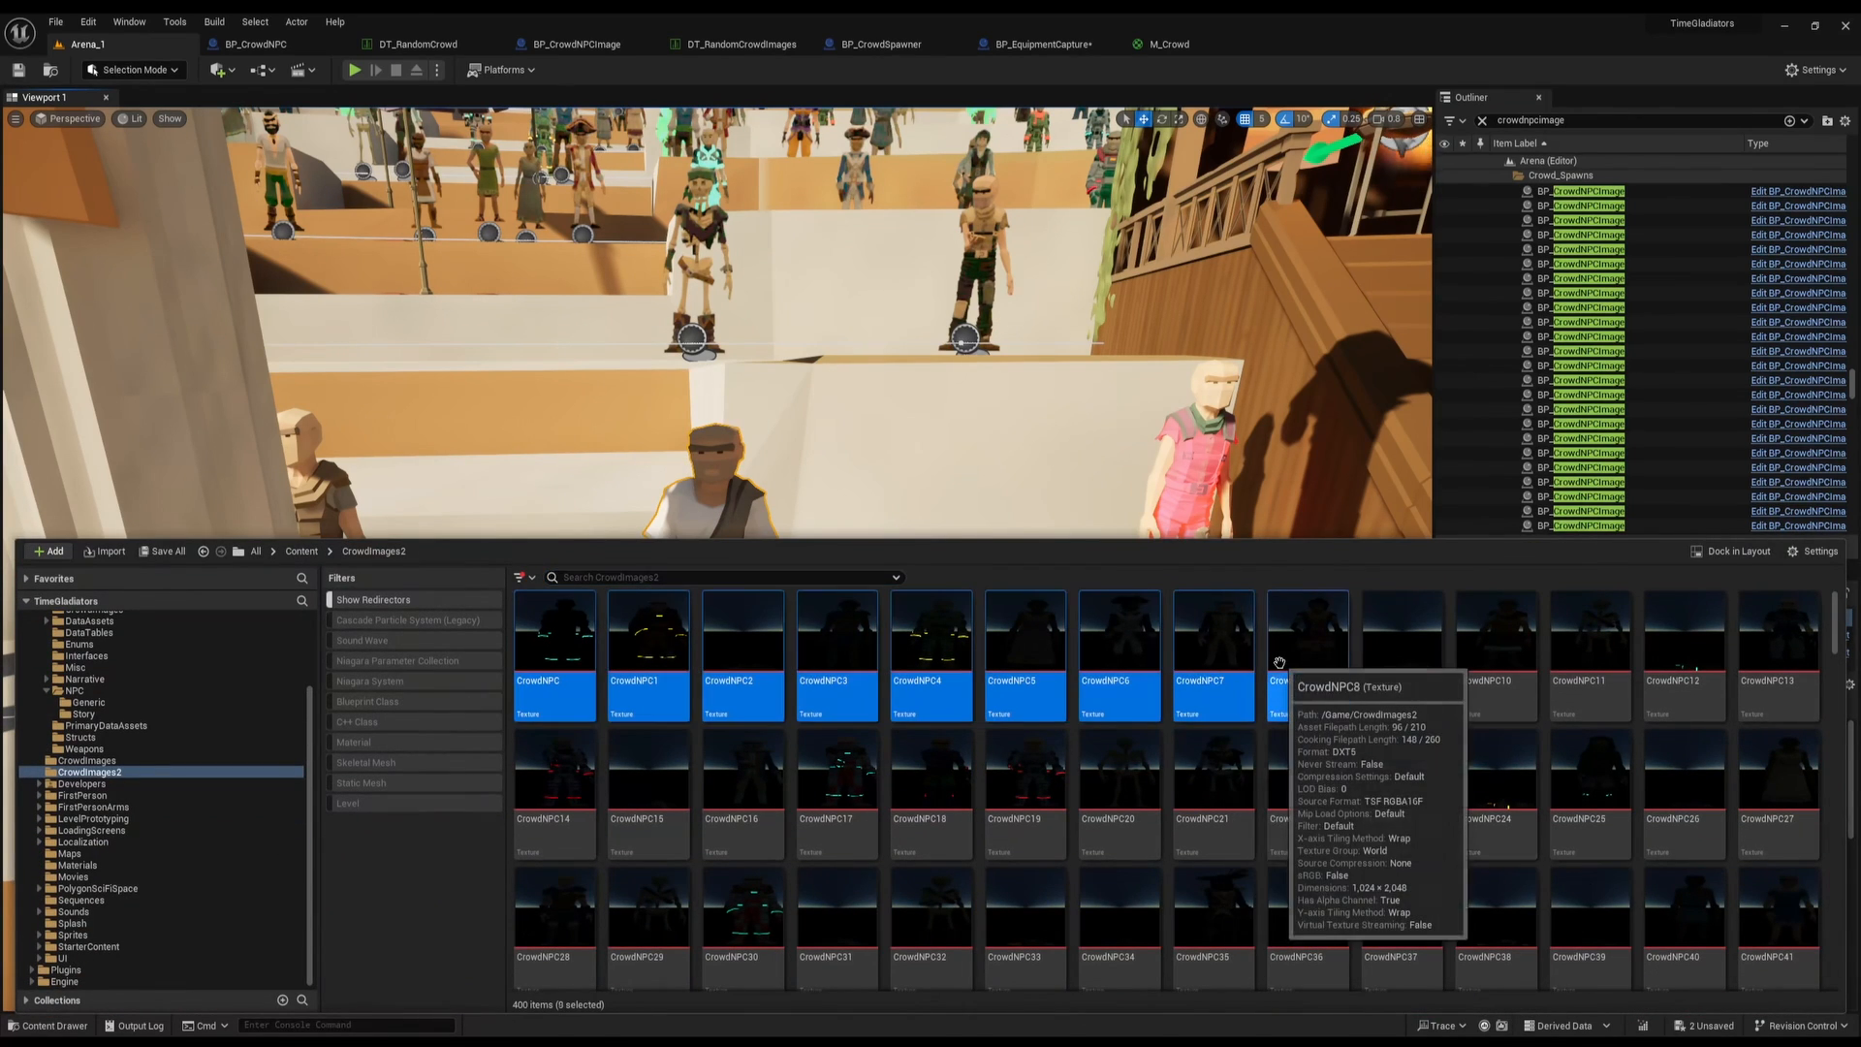
{"action": "right_click", "coordinate": [1280, 663]}
{"action": "mouse_move", "coordinate": [1399, 280]}
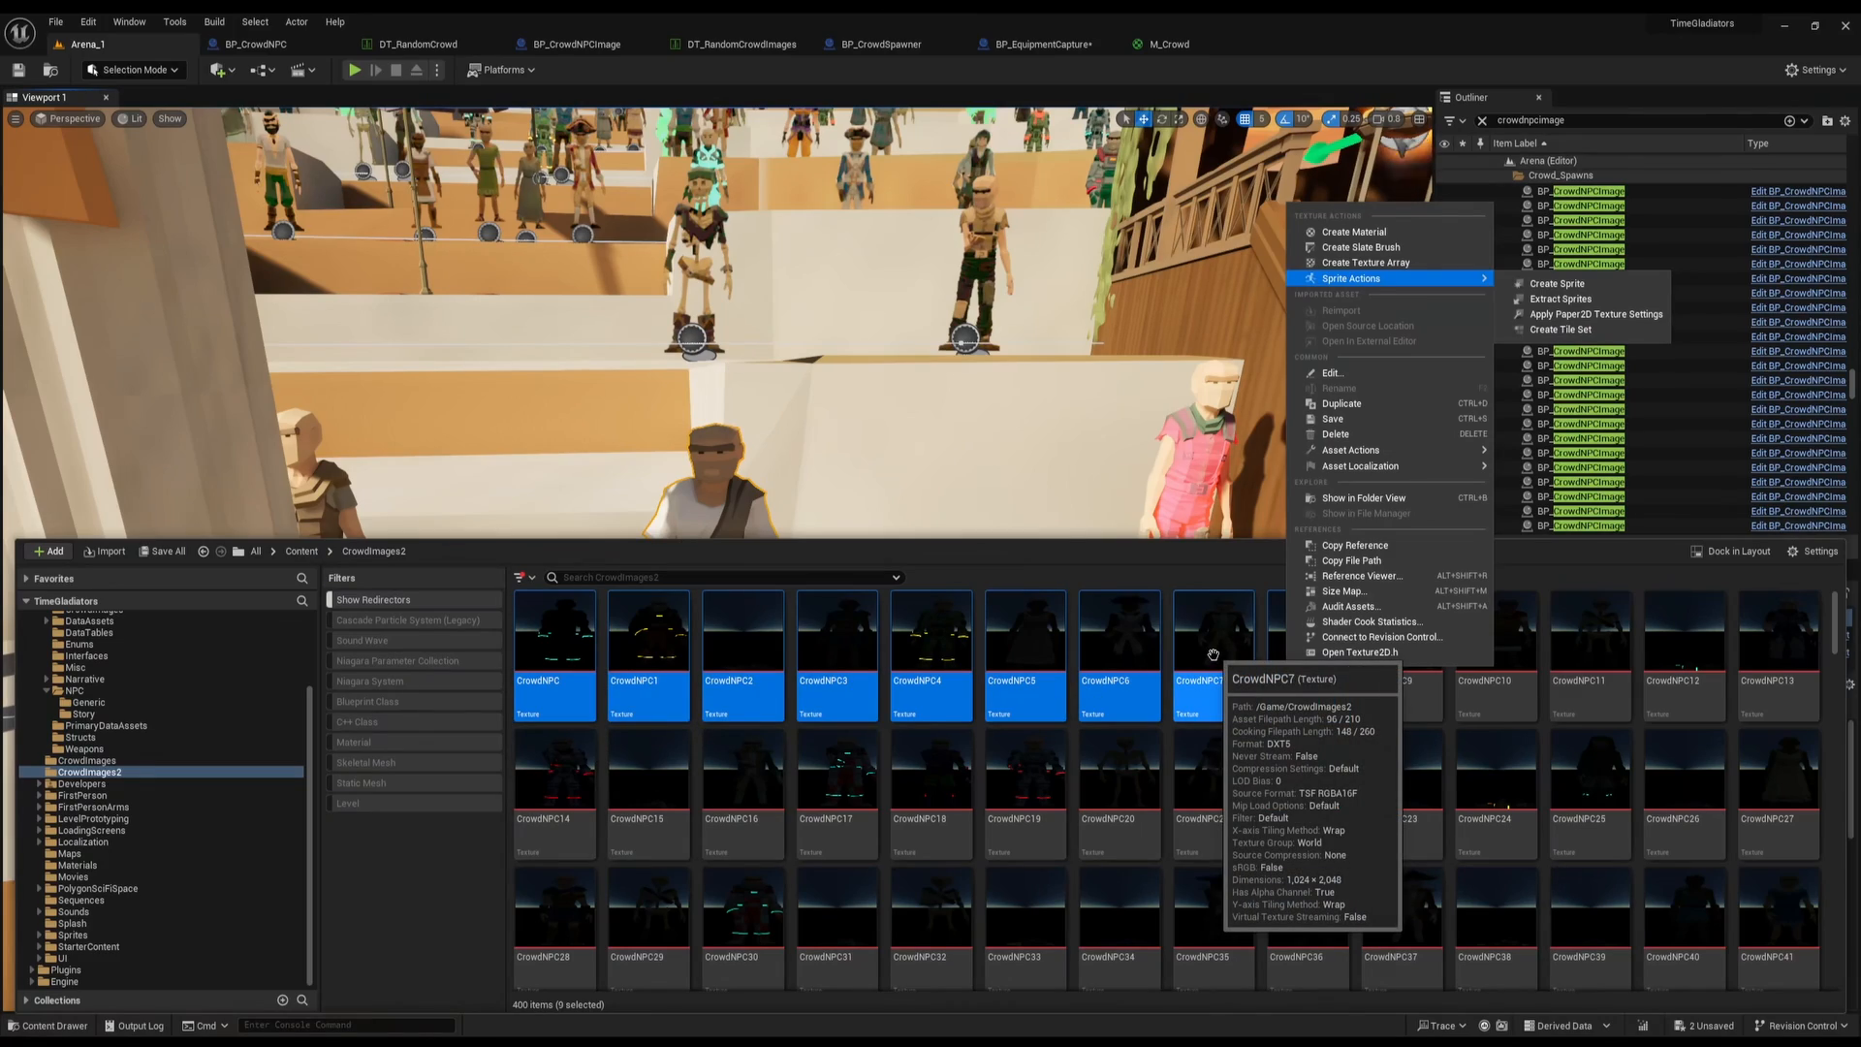
Survey the crowd images near the wooden booth and across the whole arena
{"action": "mouse_move", "coordinate": [1076, 436]}
{"action": "right_mouse_down"}
{"action": "mouse_move", "coordinate": [1202, 425]}
{"action": "mouse_move", "coordinate": [1107, 412]}
{"action": "mouse_move", "coordinate": [1124, 426]}
{"action": "mouse_move", "coordinate": [1103, 458]}
{"action": "right_mouse_up"}
{"action": "key", "text": "s"}
{"action": "key", "text": "w"}
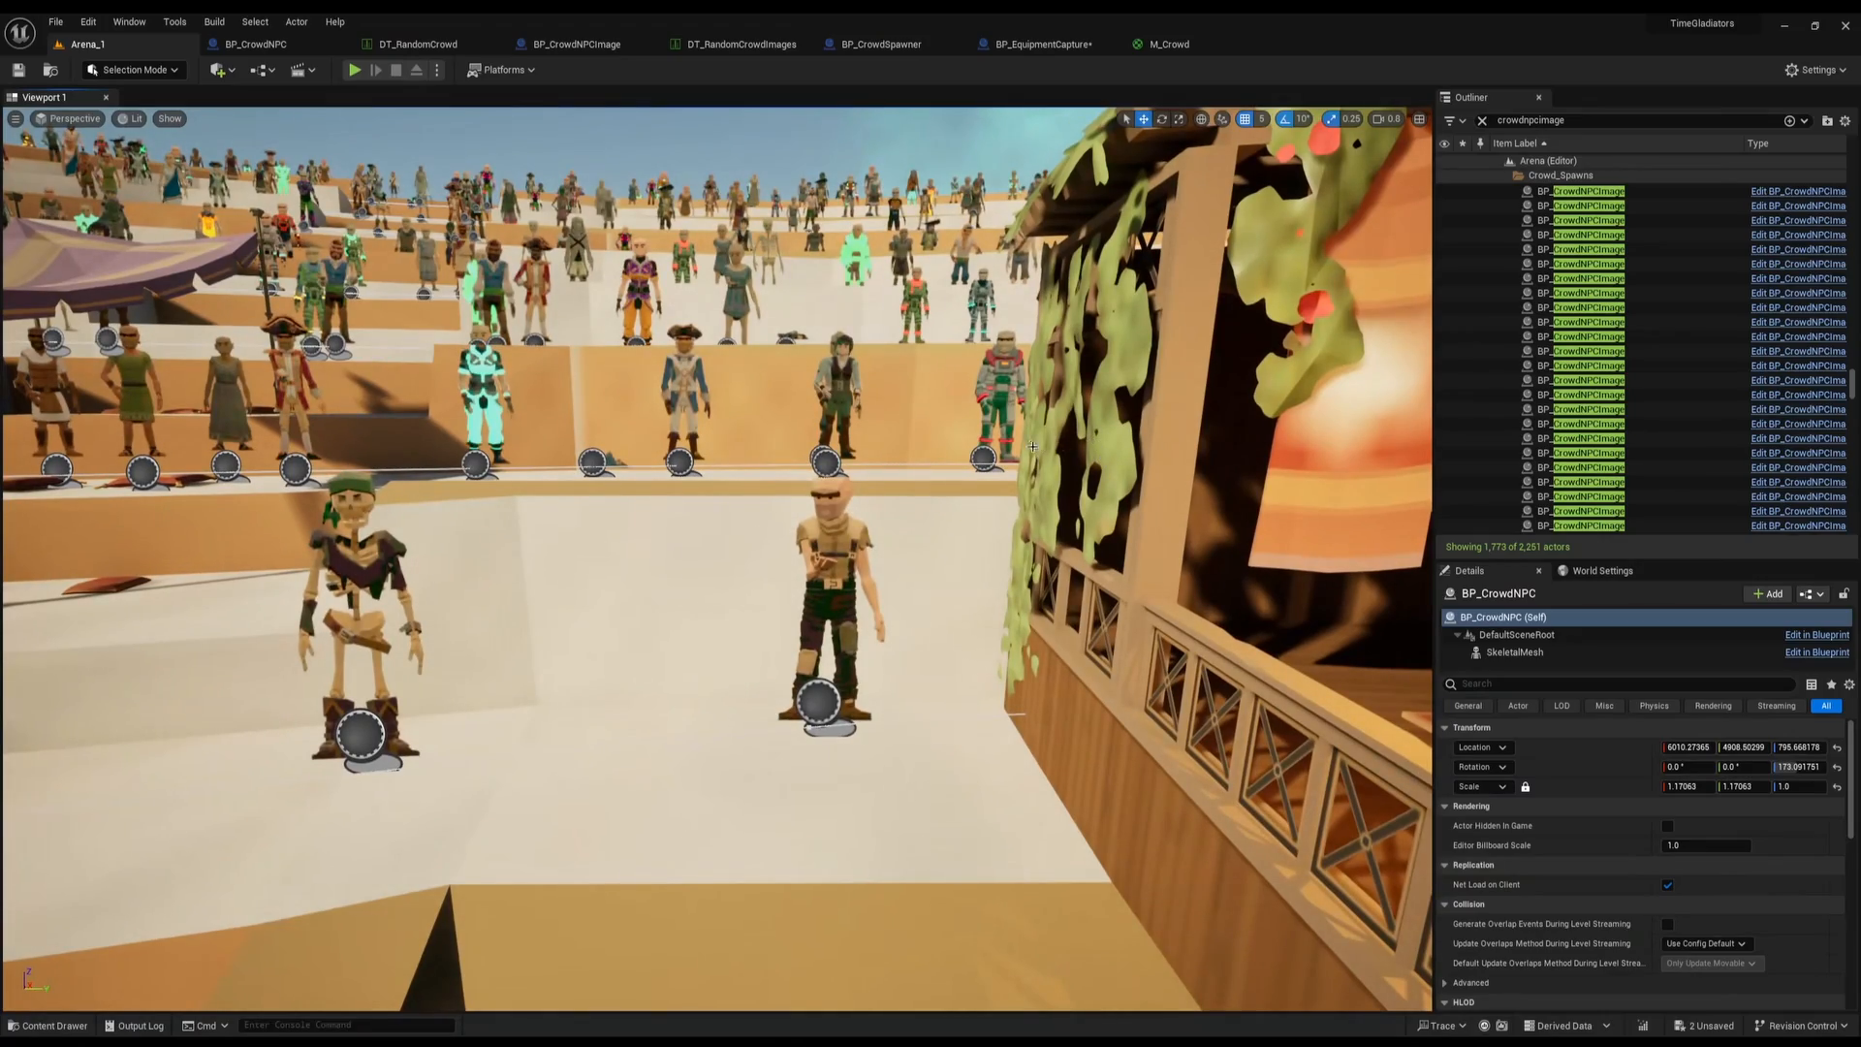
{"action": "key", "text": "w"}
{"action": "right_click_drag", "start_coordinate": [1032, 446], "coordinate": [1565, 407]}
{"action": "scroll", "coordinate": [1033, 446], "scroll_direction": "up", "scroll_amount": 3}
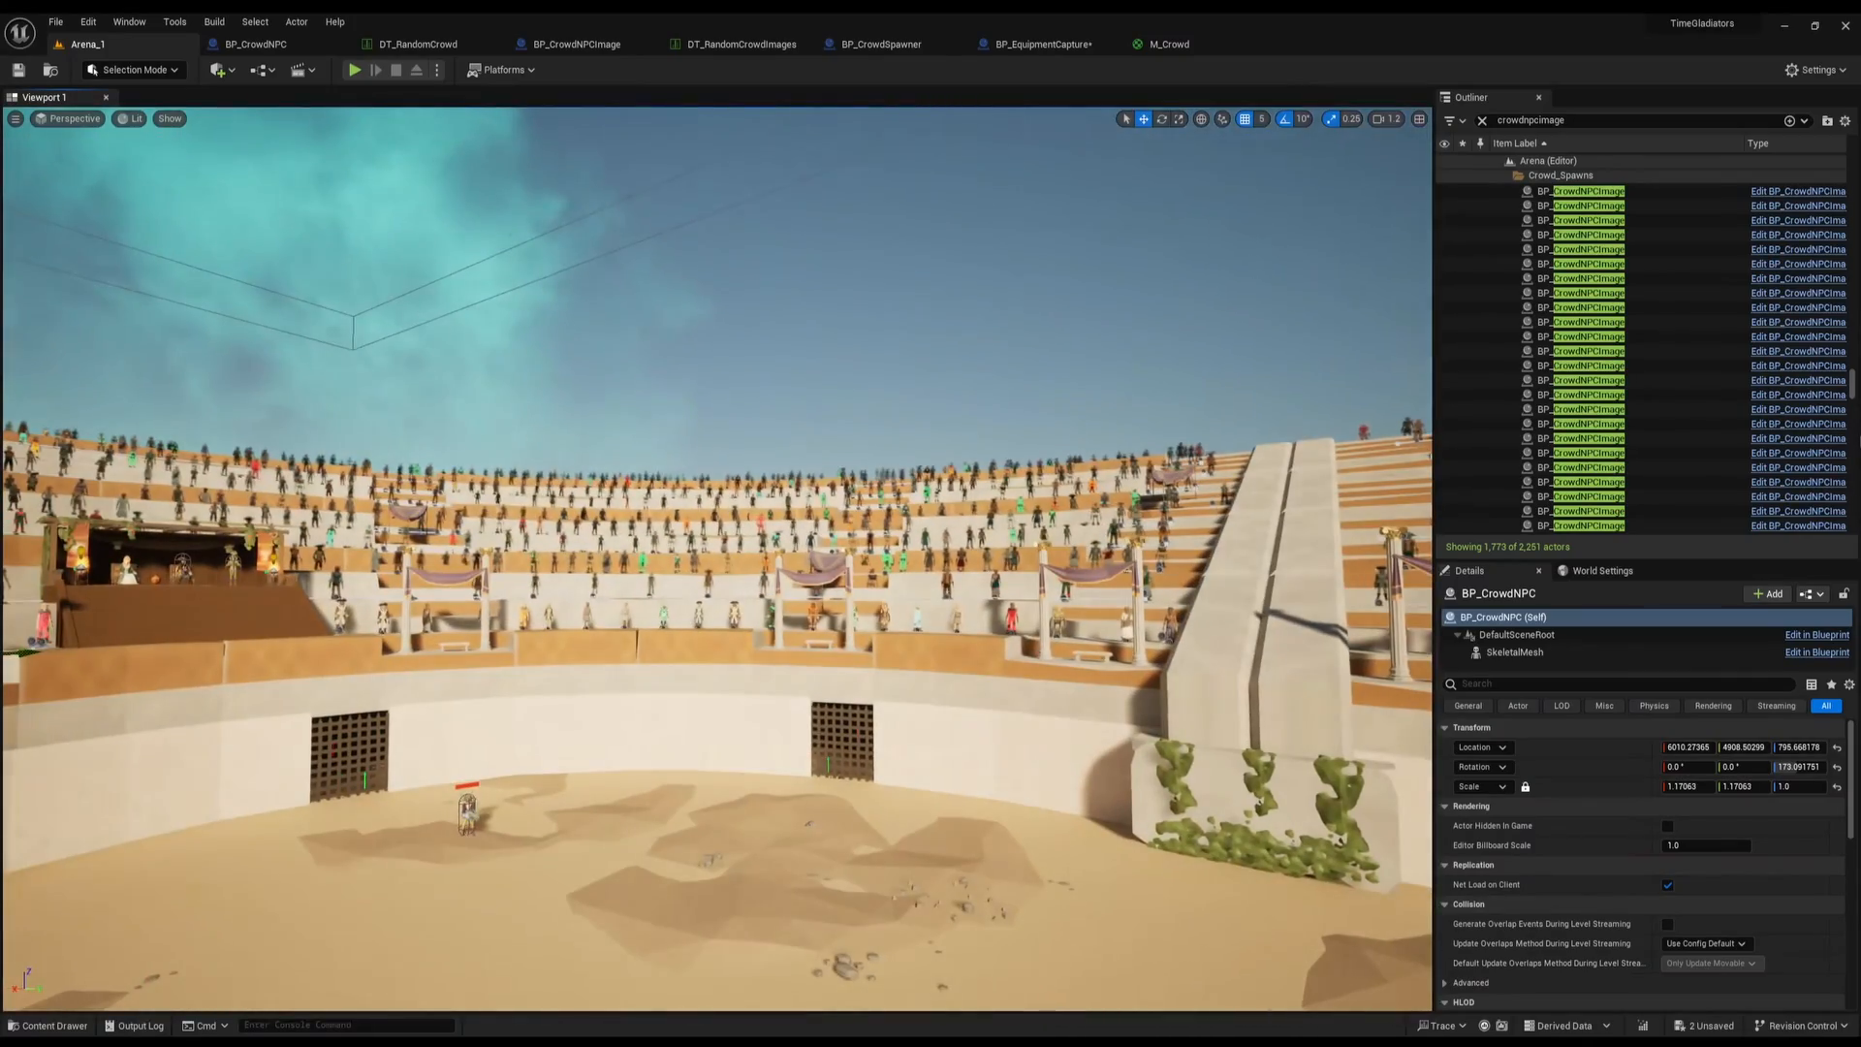